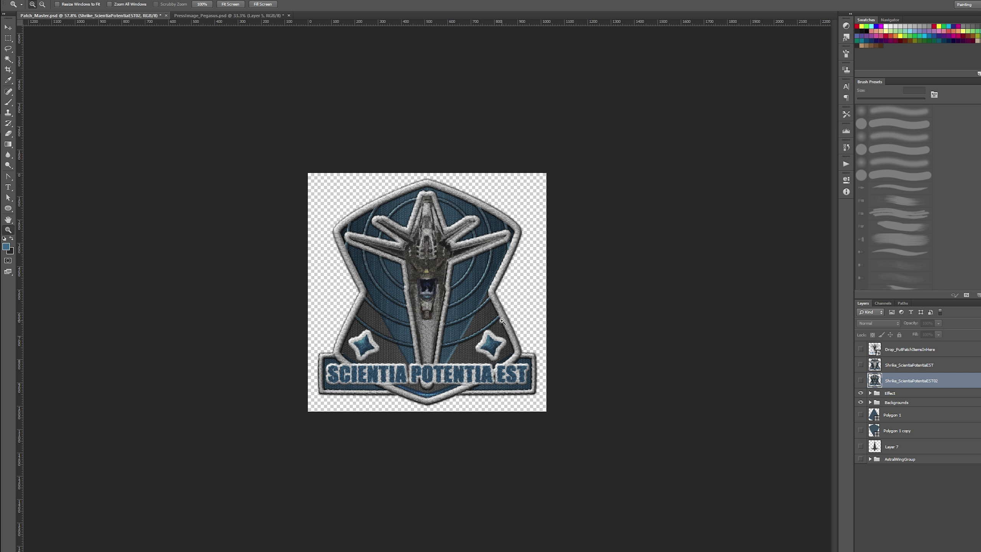
- Zoom out twice on the canvas so the patch shows at about 8%
left_click(414, 236, "alt")
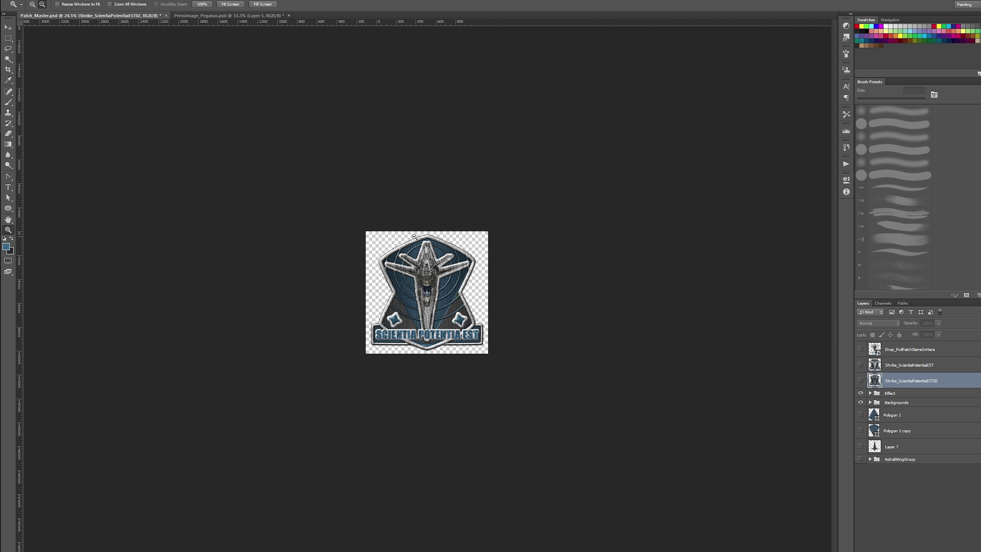
left_click(413, 237, "alt")
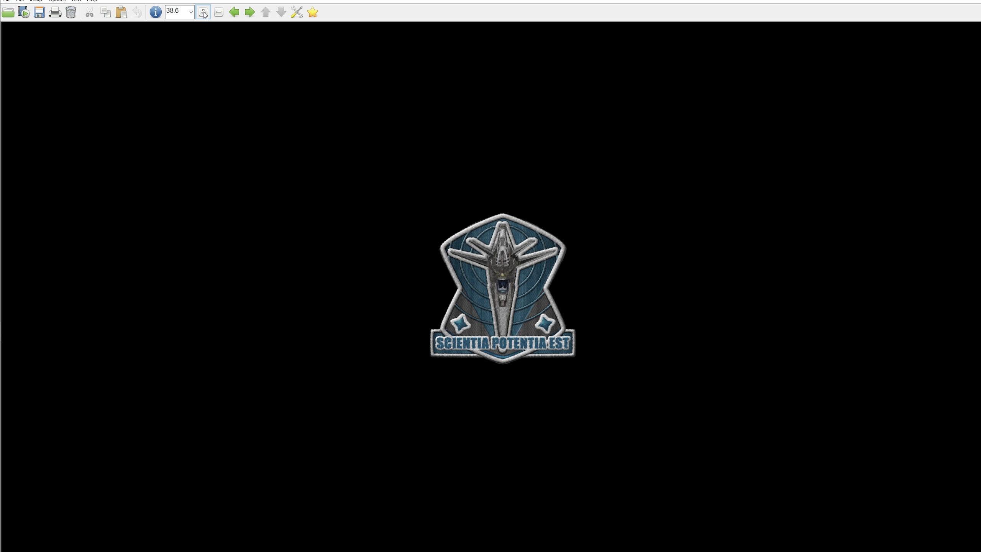
- Zoom the exported patch out in IrfanView to a tiny thumbnail size
scroll(503, 262, "down", 1)
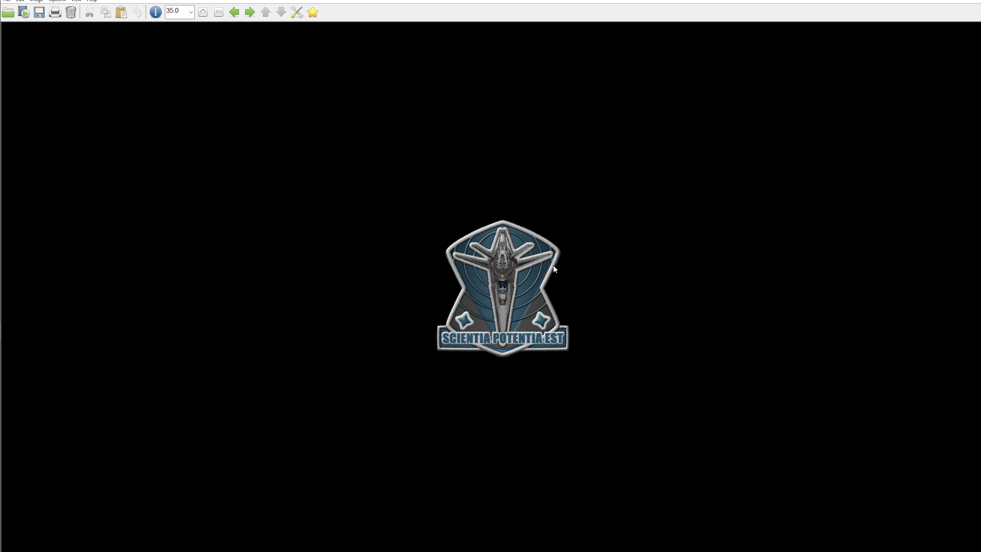
left_click(217, 12)
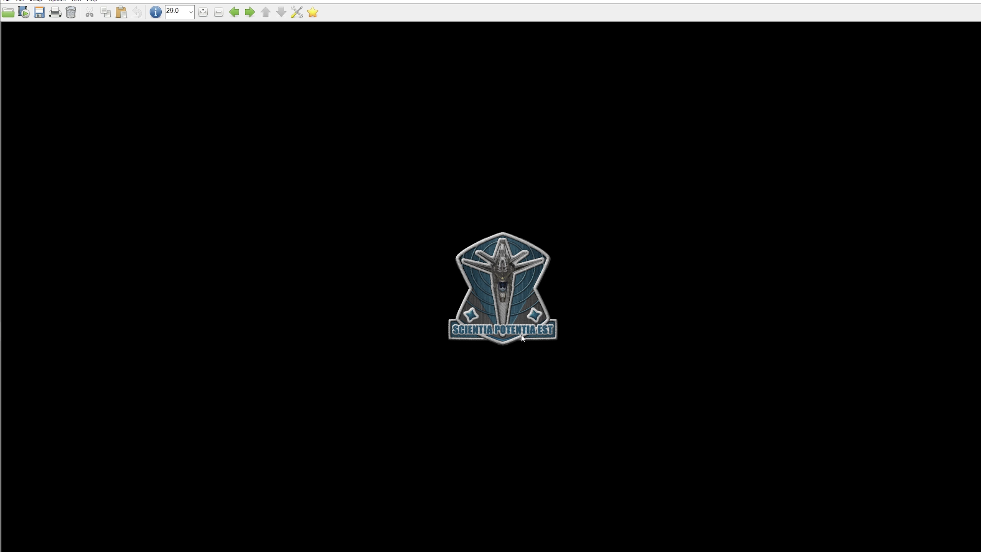
left_click(218, 12)
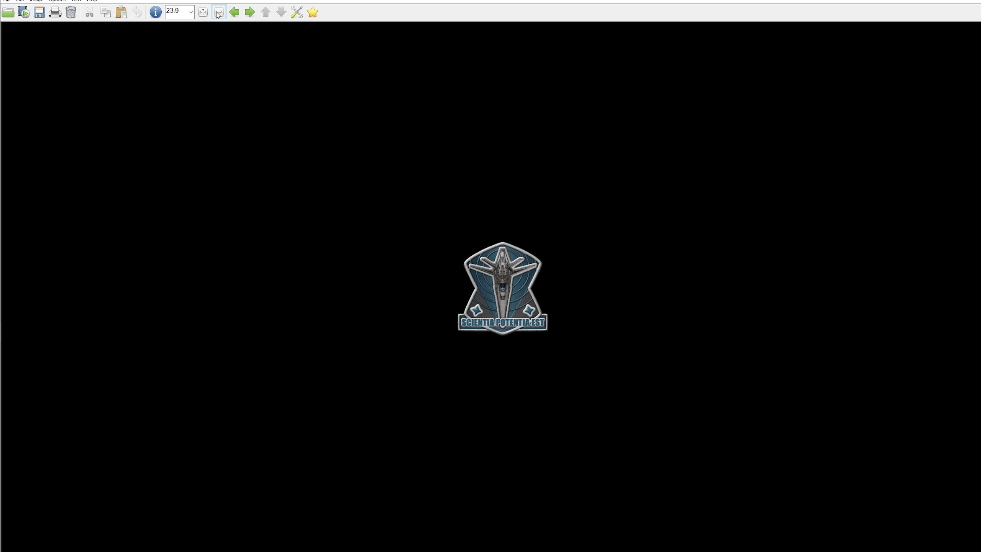
left_click(218, 13)
left_click(218, 12)
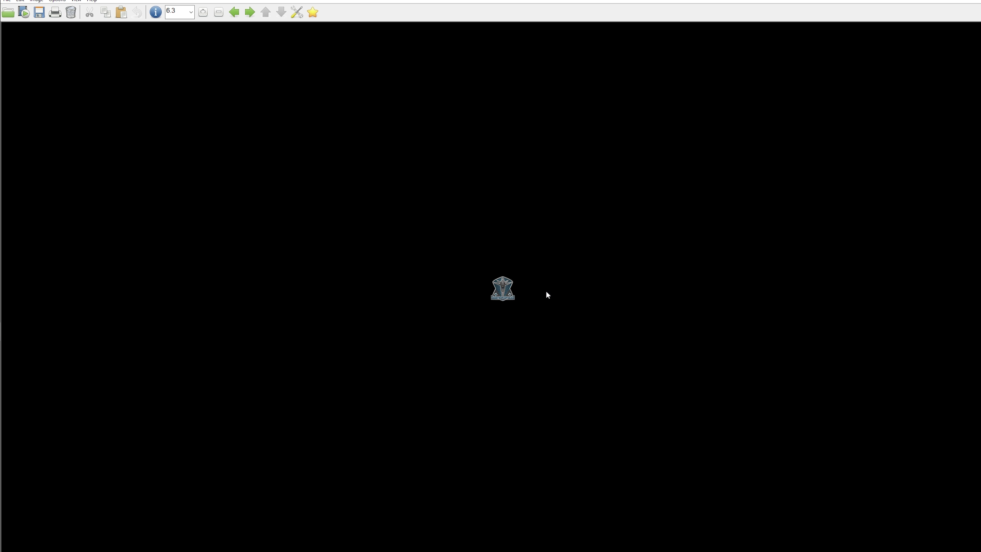
- Zoom the patch back in until it fills the centre of the viewer
left_click(203, 14)
left_click(203, 14)
left_click(203, 14)
left_click(203, 13)
left_click(202, 14)
left_click(203, 14)
left_click(203, 14)
left_click(202, 14)
left_click(203, 14)
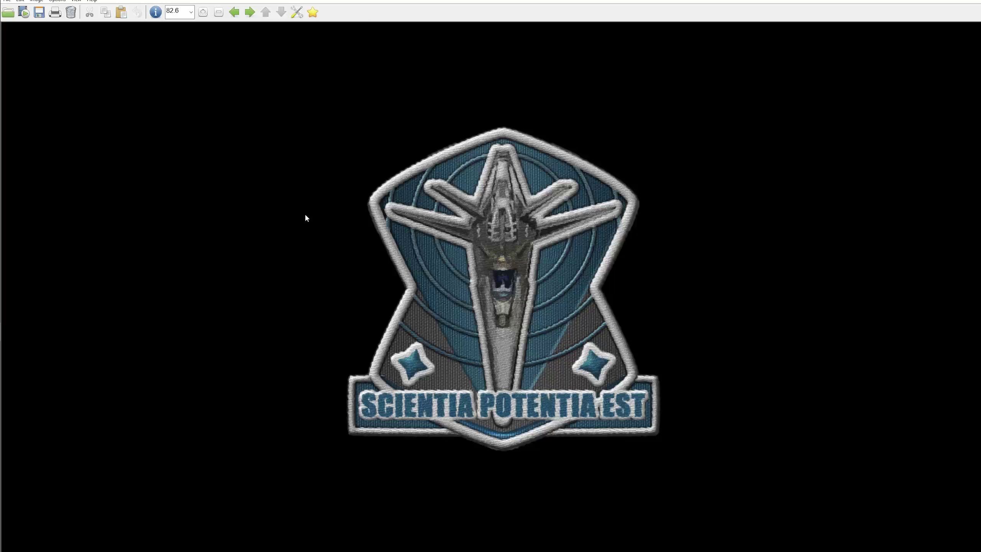
- Zoom the patch out in IrfanView down to about 8%
left_click(218, 12)
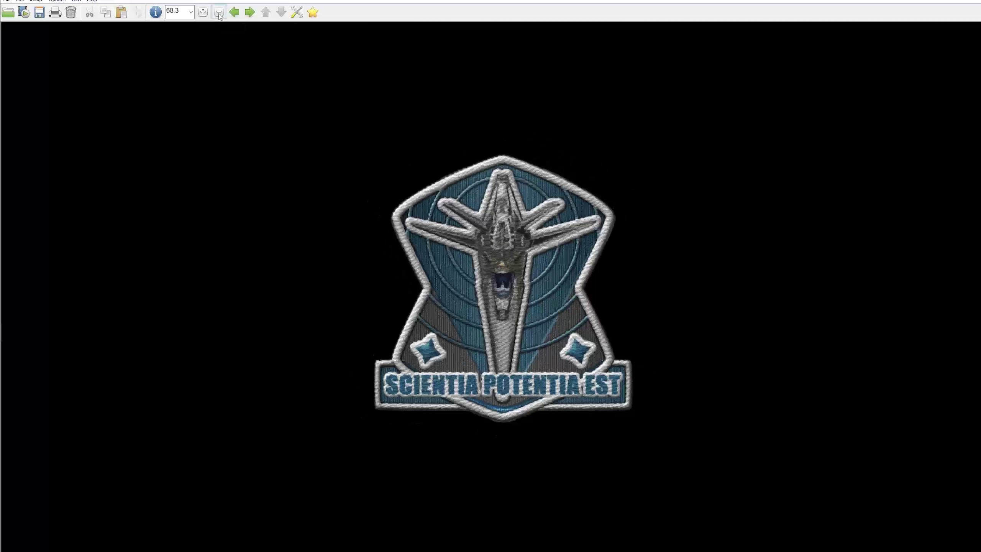
left_click(218, 13)
left_click(218, 12)
left_click(219, 12)
left_click(218, 12)
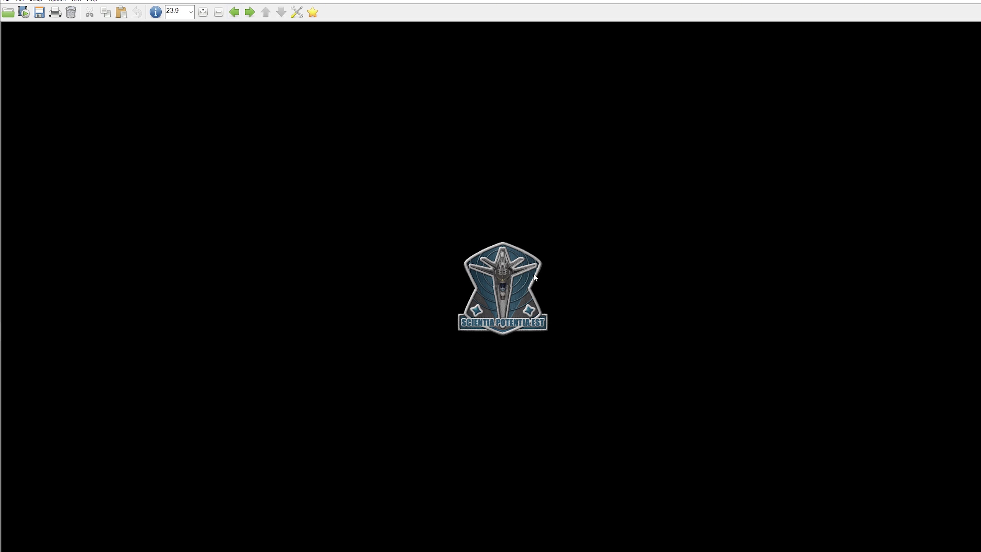
left_click(218, 13)
left_click(218, 12)
left_click(218, 12)
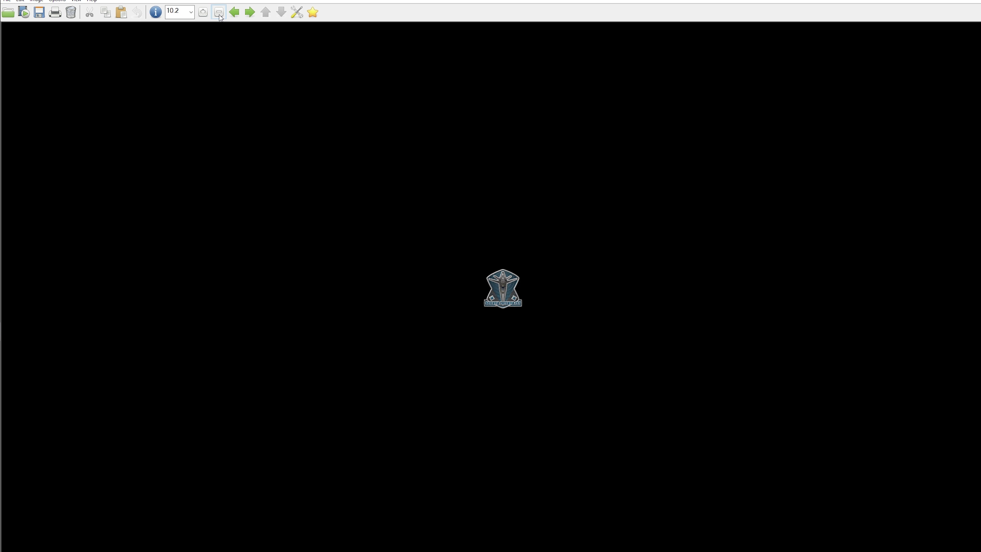
left_click(218, 13)
- Zoom the patch back in to a moderate size of about 51%
left_click(204, 12)
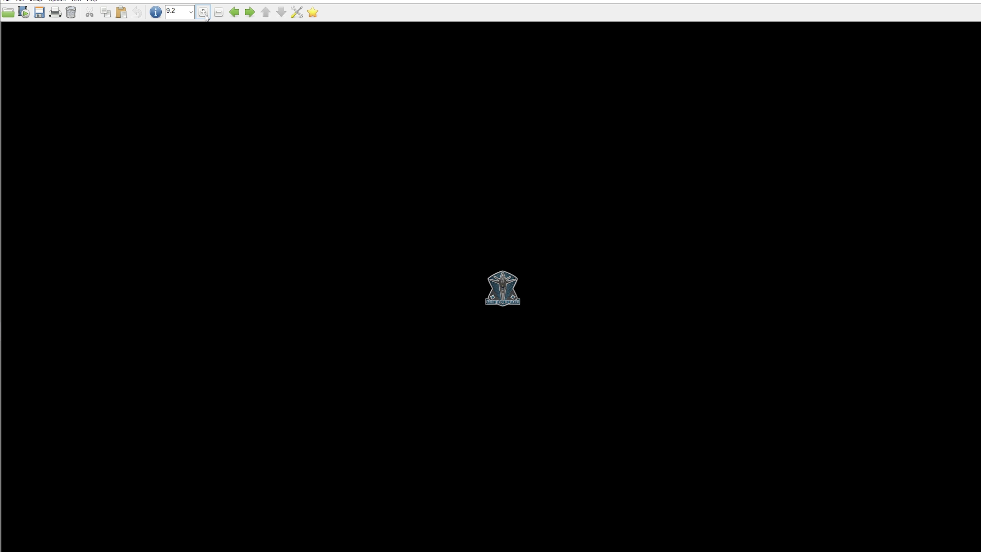
left_click(203, 13)
left_click(204, 13)
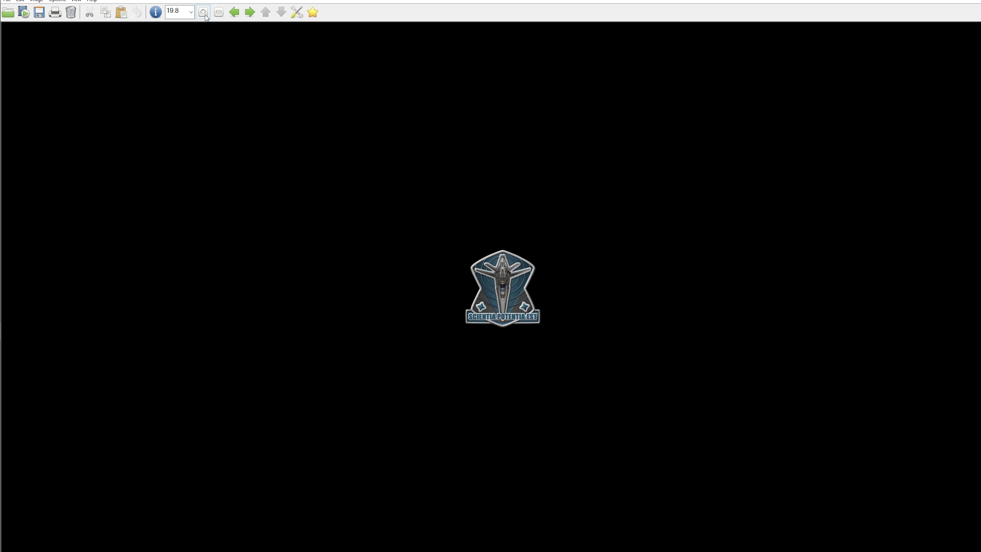
left_click(203, 12)
left_click(204, 12)
left_click(204, 13)
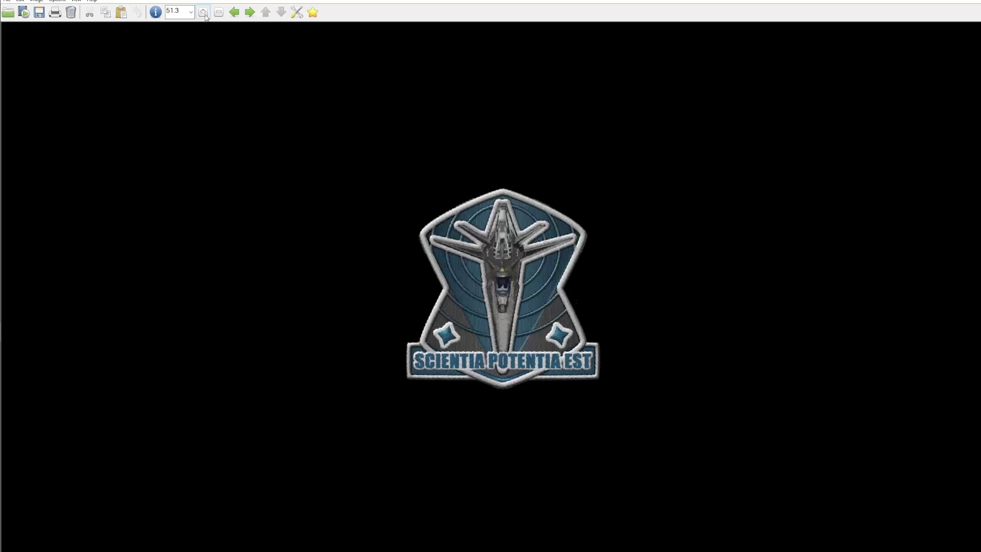
left_click(203, 12)
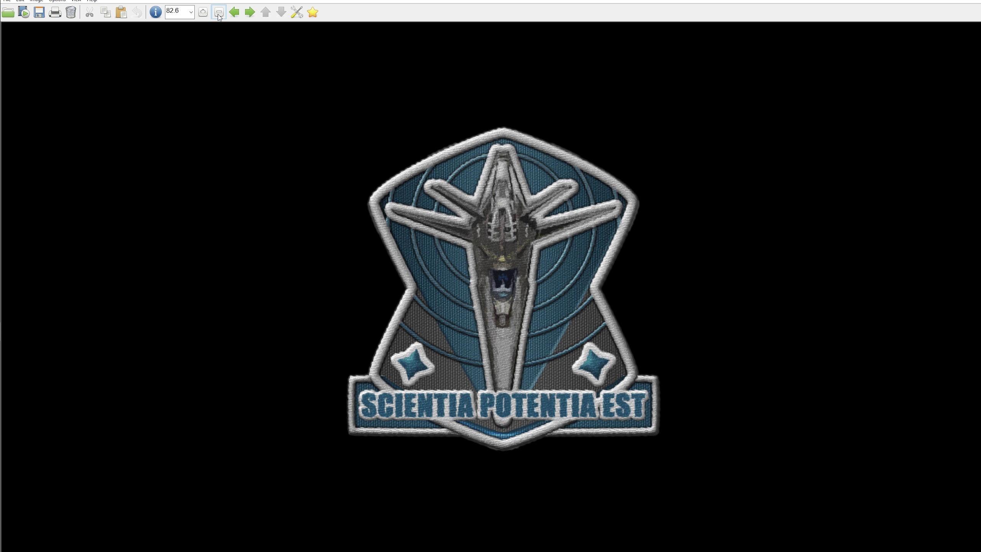
- Zoom the patch out in IrfanView several more levels
left_click(219, 12)
left_click(219, 13)
left_click(218, 13)
left_click(219, 12)
left_click(219, 13)
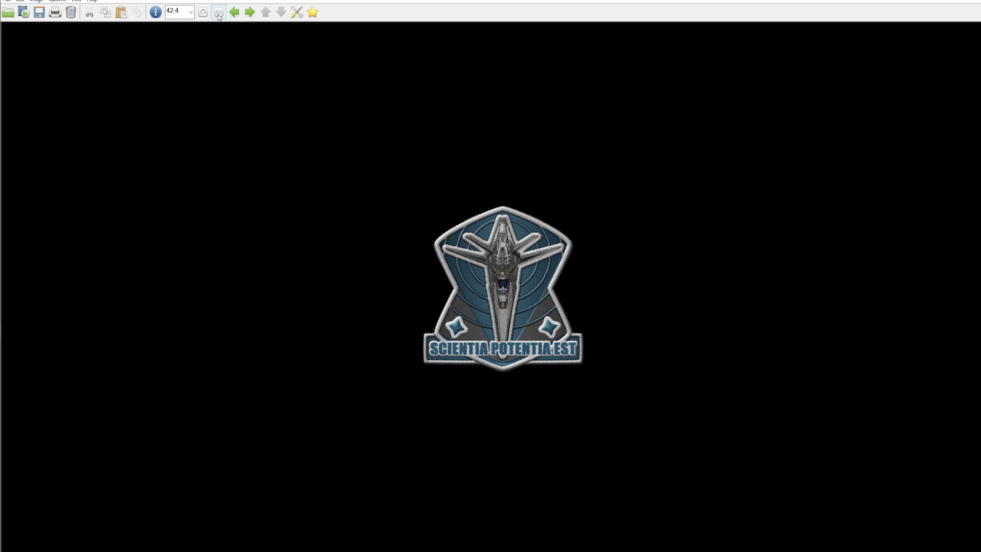
left_click(219, 13)
left_click(219, 12)
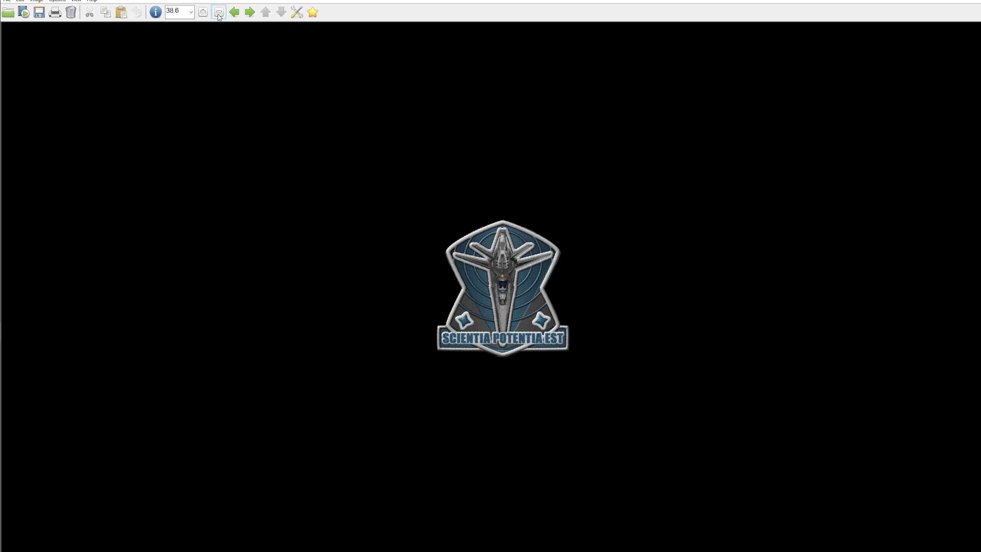
left_click(218, 13)
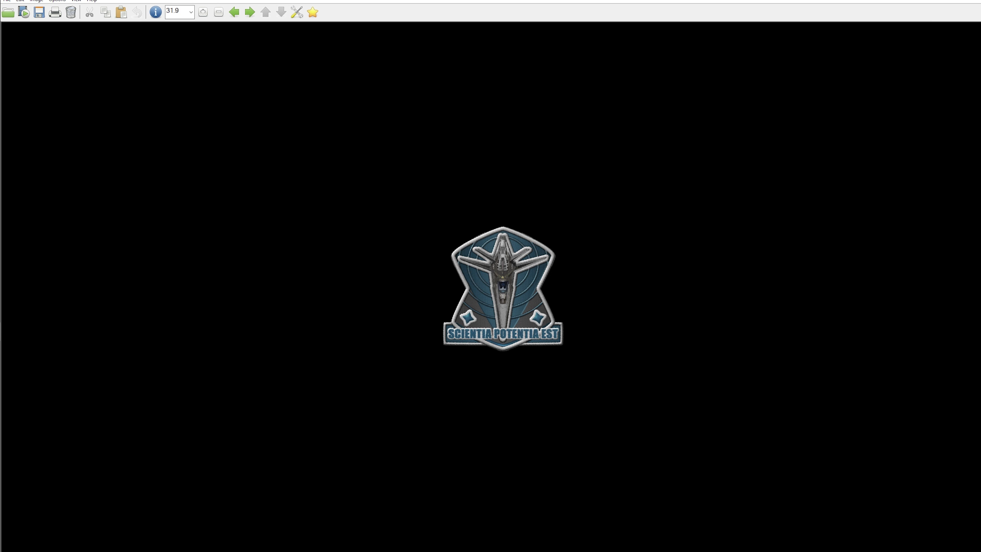
- Close IrfanView, return to Photoshop and zoom the patch view toward 50%
key("Escape")
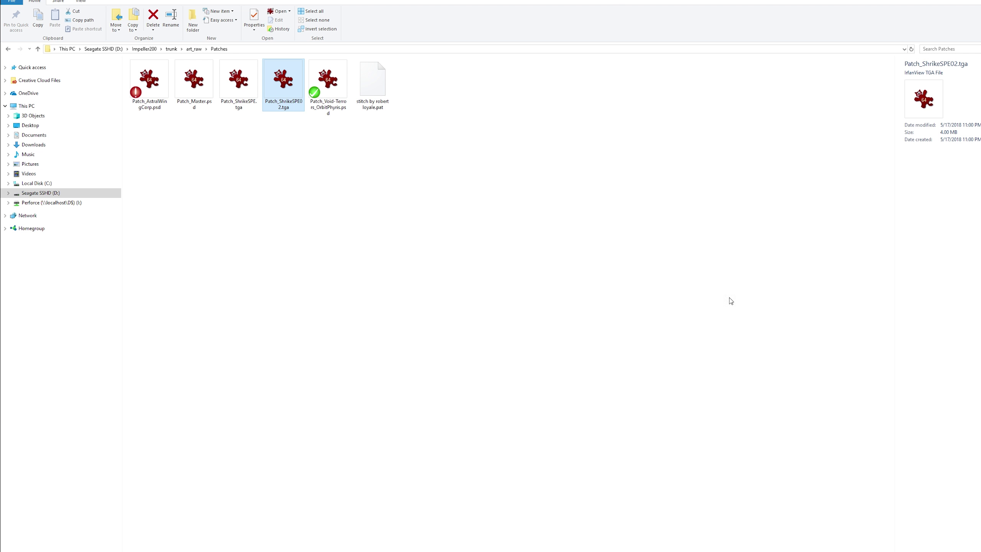
key("alt+Tab")
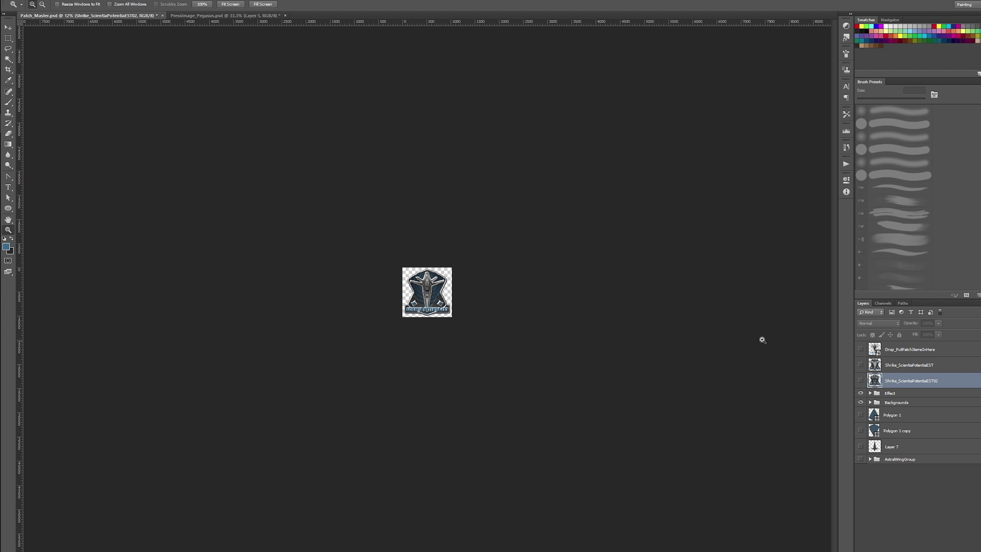
left_click(702, 326)
left_click(702, 325)
left_click(702, 326)
left_click(701, 325)
left_click(899, 403)
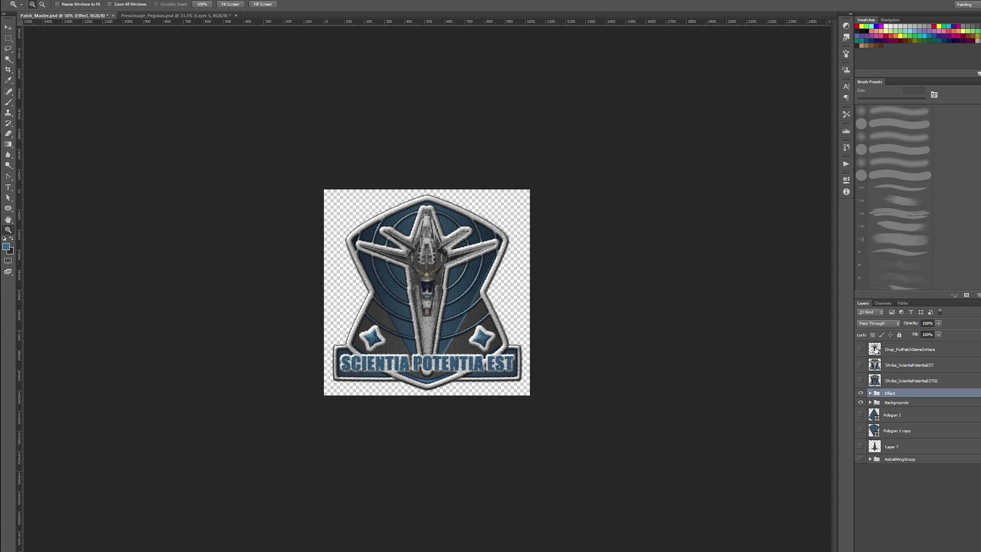
- Select the Drop_PutPatchItemsInHere layer in the Layers panel
left_click(876, 350)
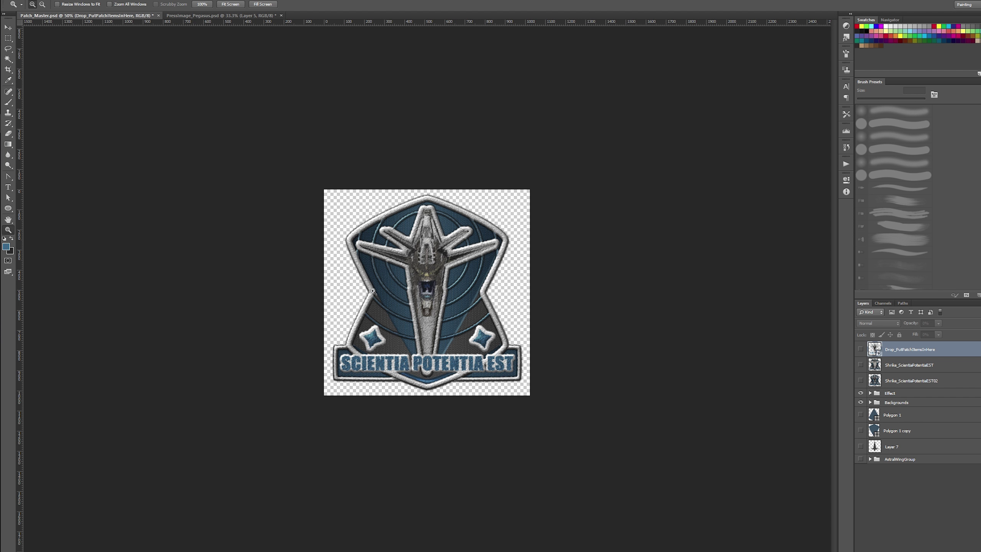
- Expand the Effect group and inspect its Shine and Stitch layers
left_click(870, 394)
scroll(921, 398, "down", 1)
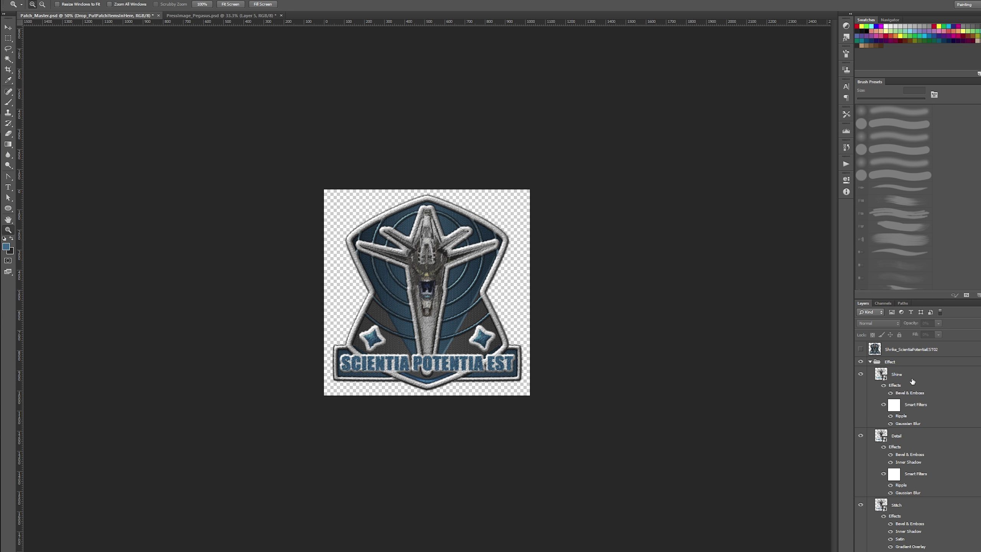
left_click(911, 379)
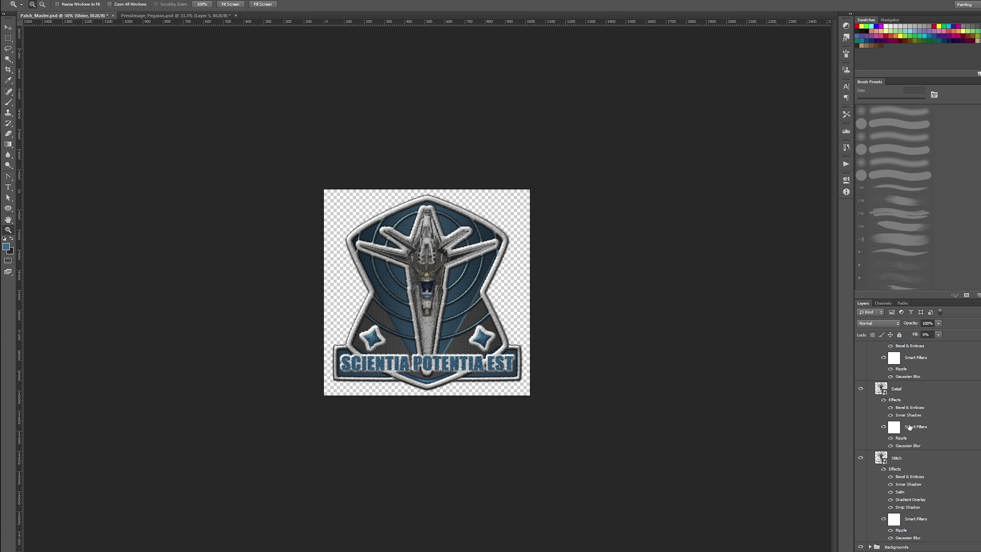
scroll(909, 429, "down", 3)
scroll(909, 426, "up", 1)
left_click(909, 441)
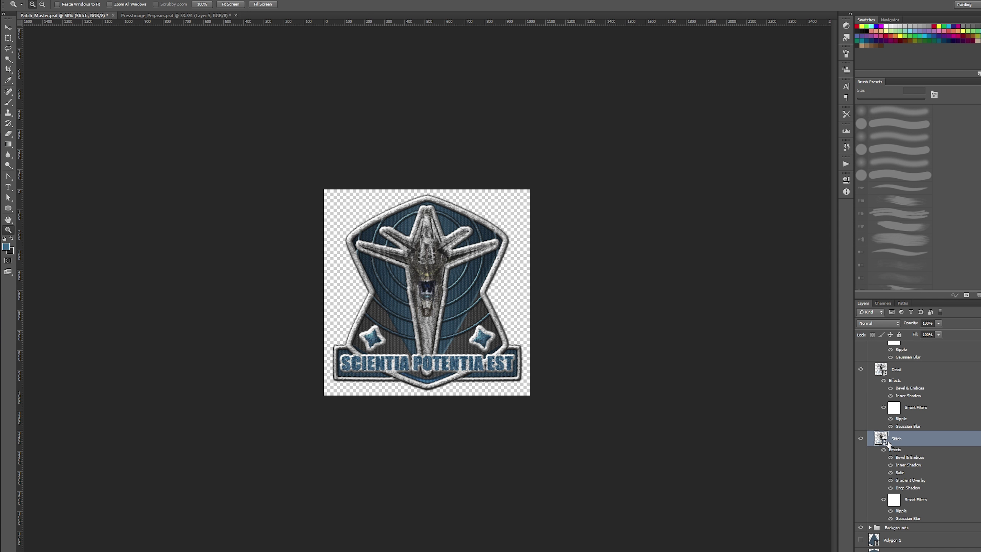
scroll(891, 386, "up", 1)
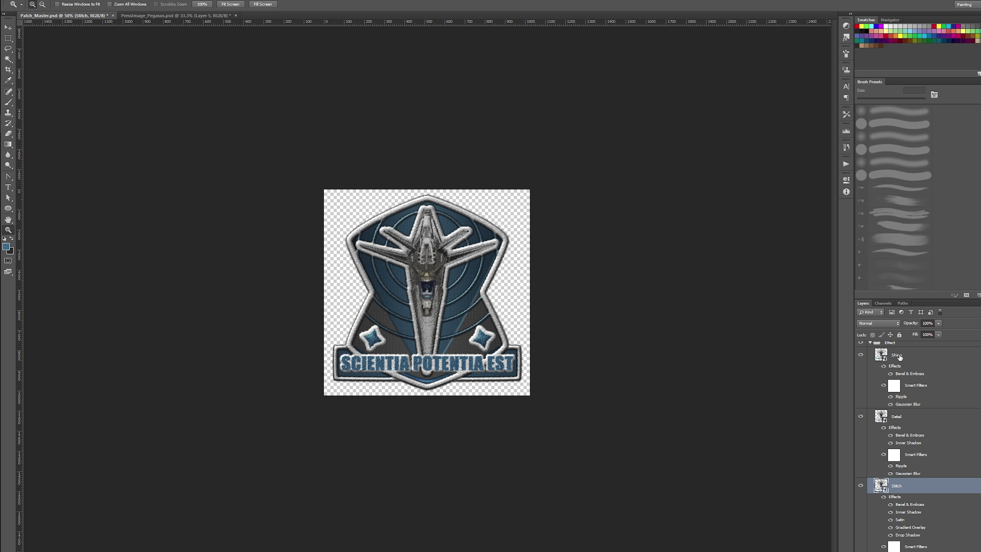
- Hide Shine, toggle Detail and Stitch off and on to compare, then collapse Effect
left_click(861, 354)
left_click(860, 416)
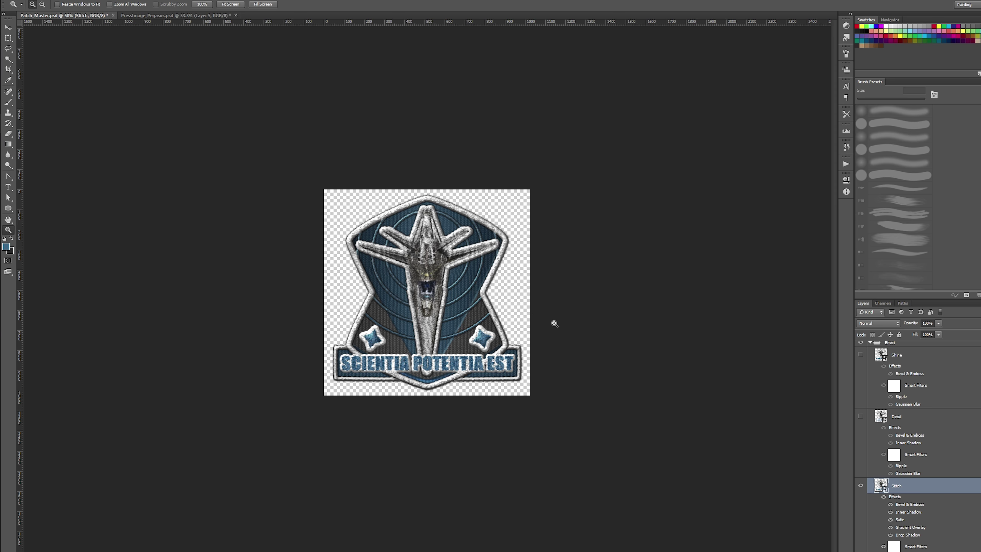
left_click(860, 416)
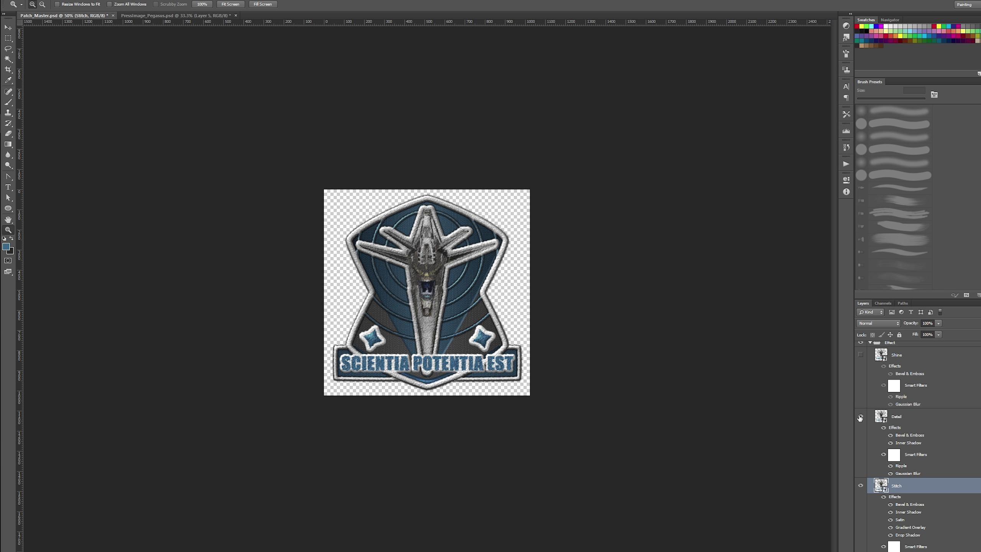
left_click(904, 417)
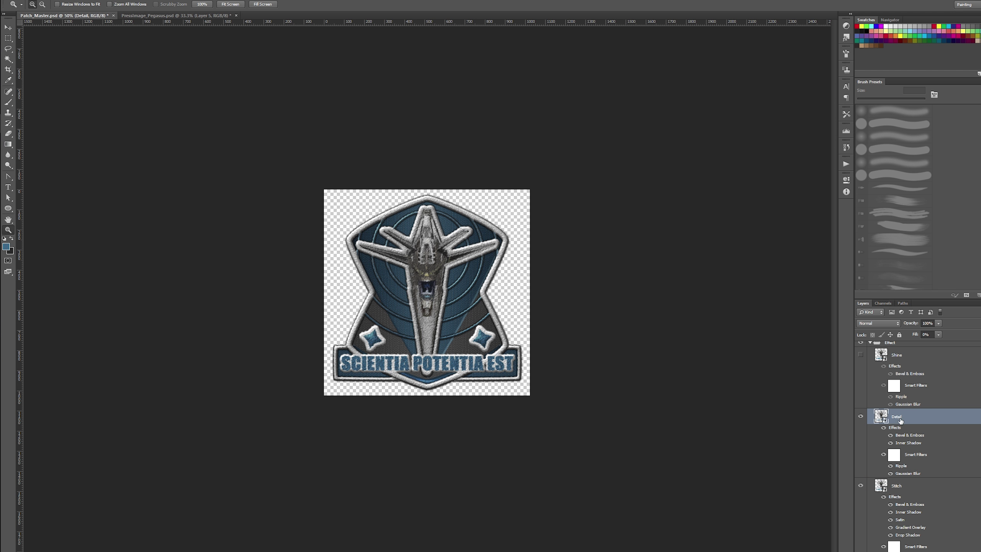
left_click(861, 486)
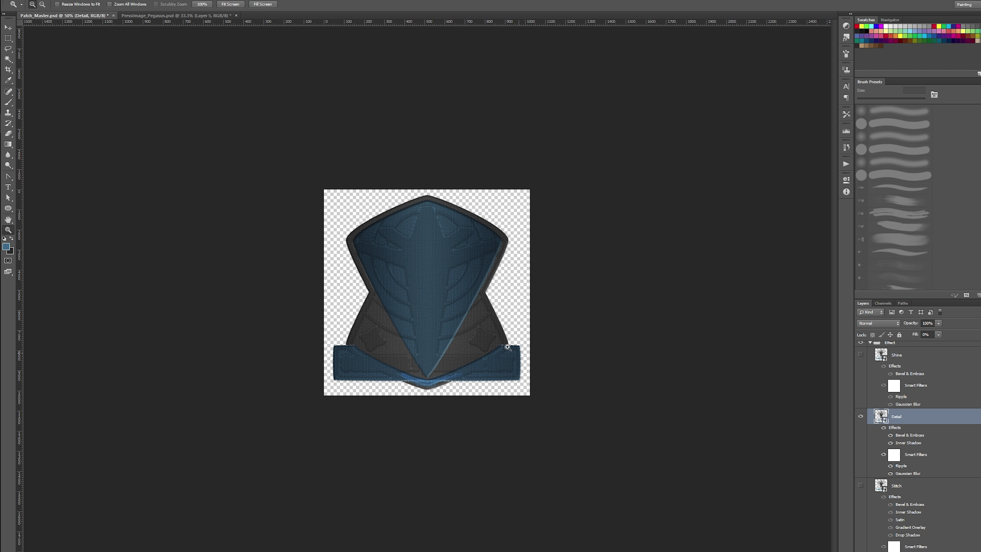
left_click(860, 488)
left_click(861, 416)
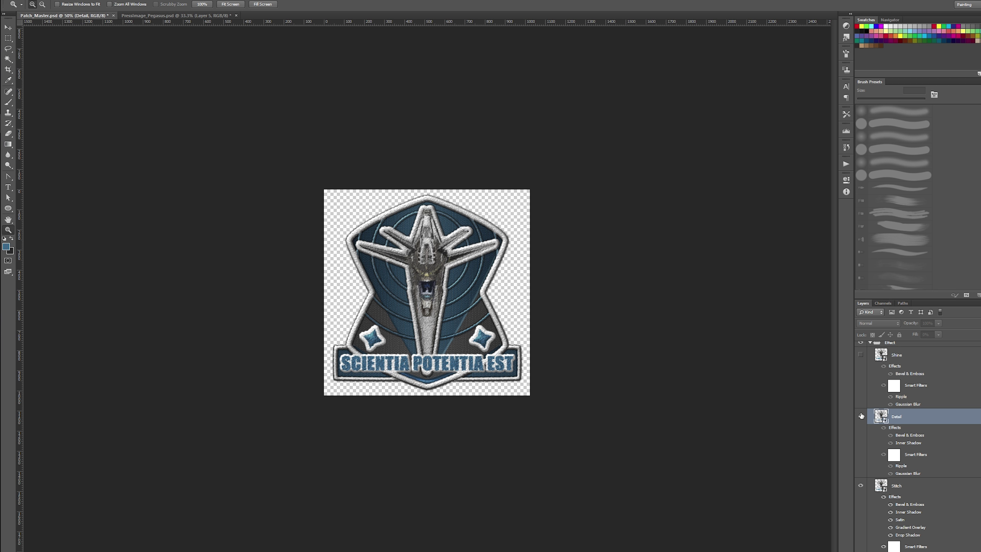
left_click(860, 416)
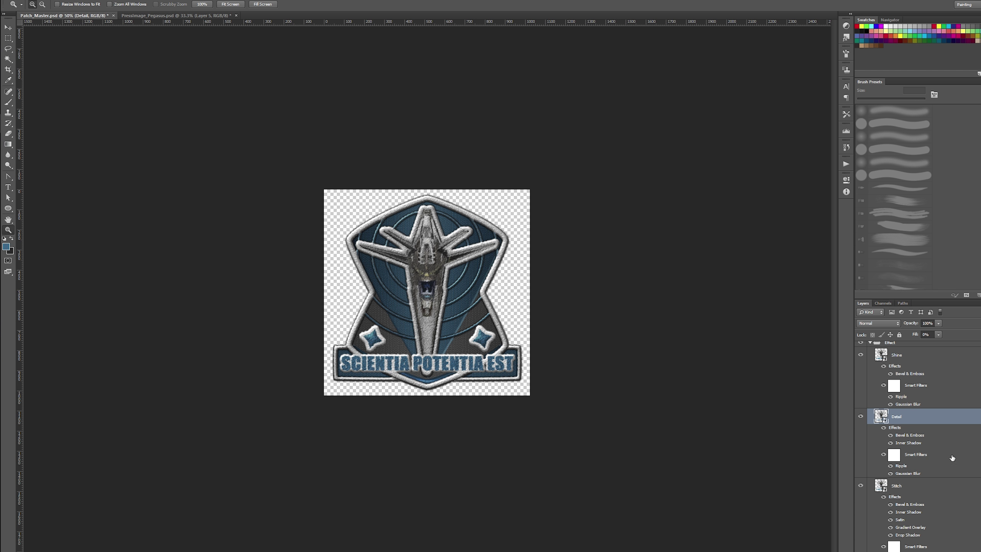
scroll(880, 408, "up", 3)
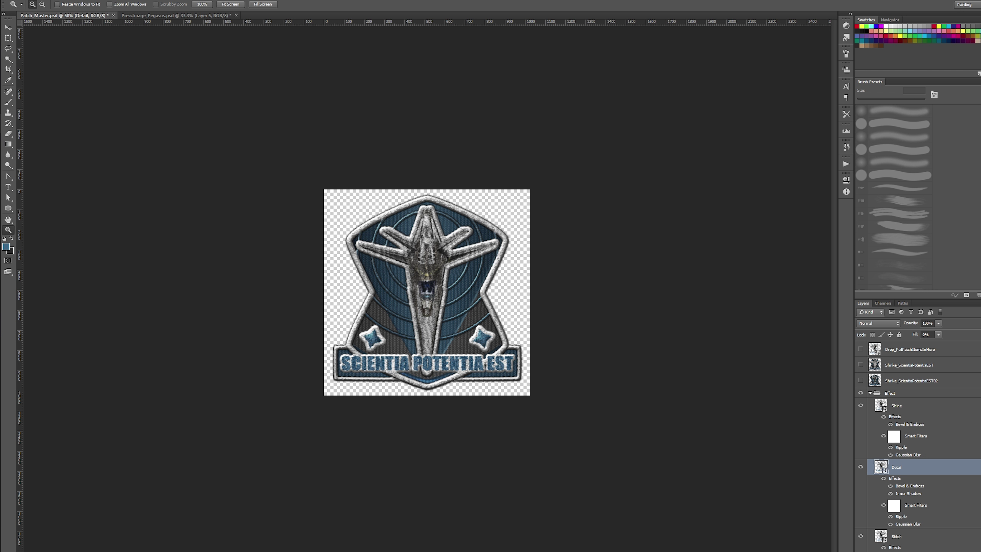
left_click(871, 393)
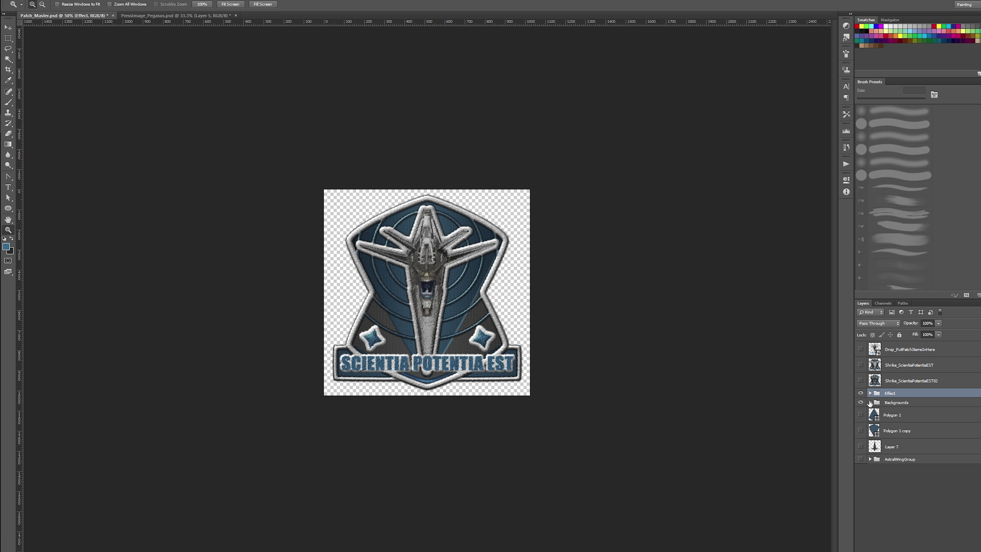
- Expand Backgrounds, hide Shape, Shape copy and Layer 8, and zoom to 66.7%
left_click(870, 403)
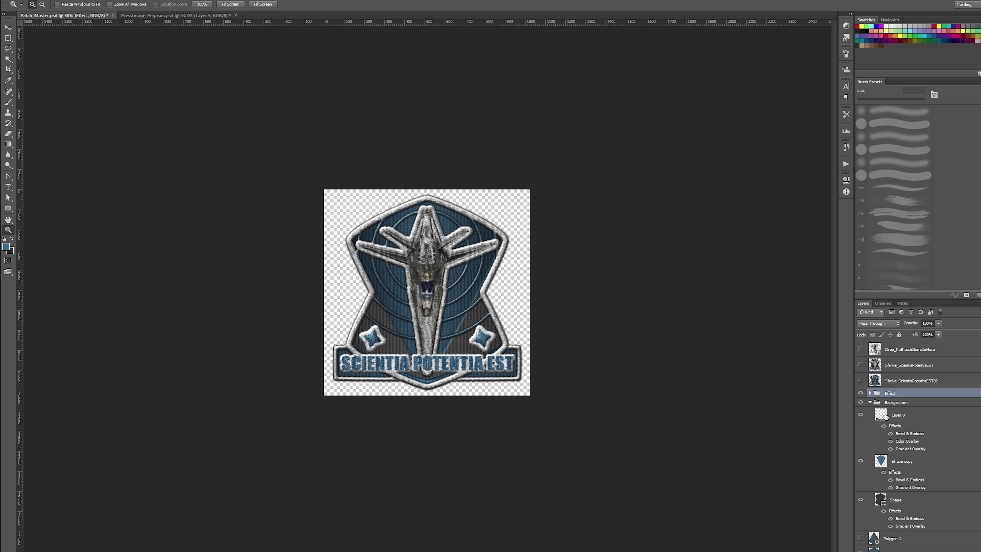
scroll(913, 416, "down", 2)
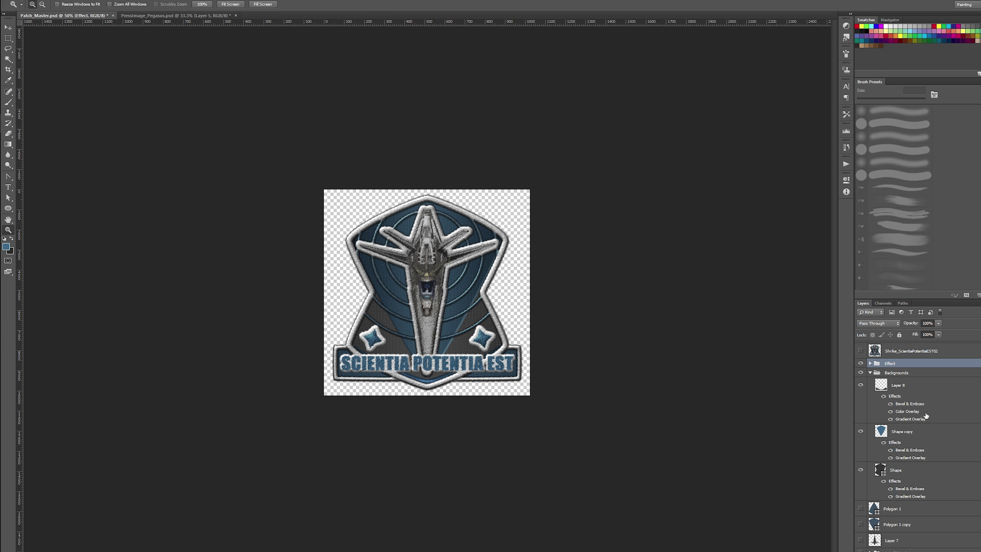
left_click(860, 469)
left_click(860, 431)
left_click(861, 385)
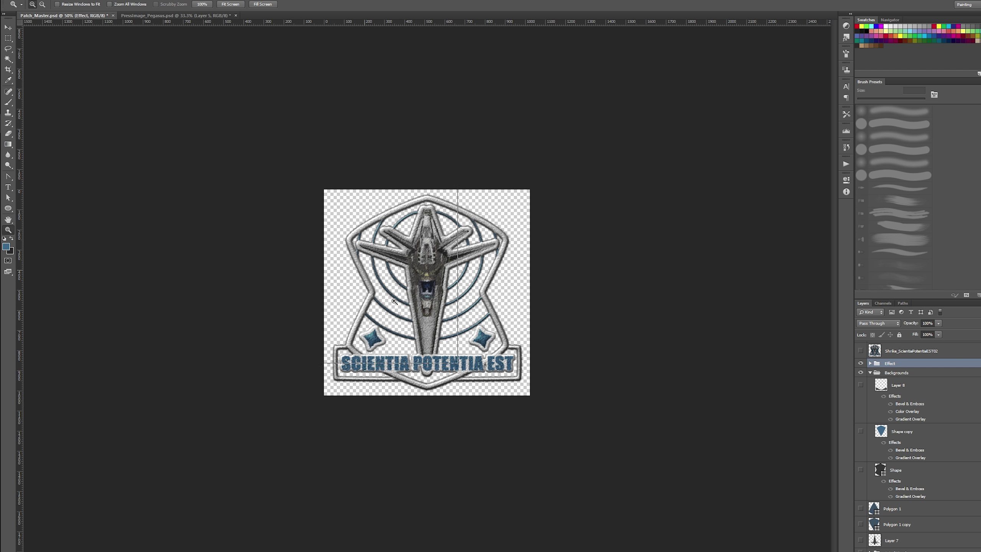
key("ctrl+plus")
scroll(884, 383, "up", 2)
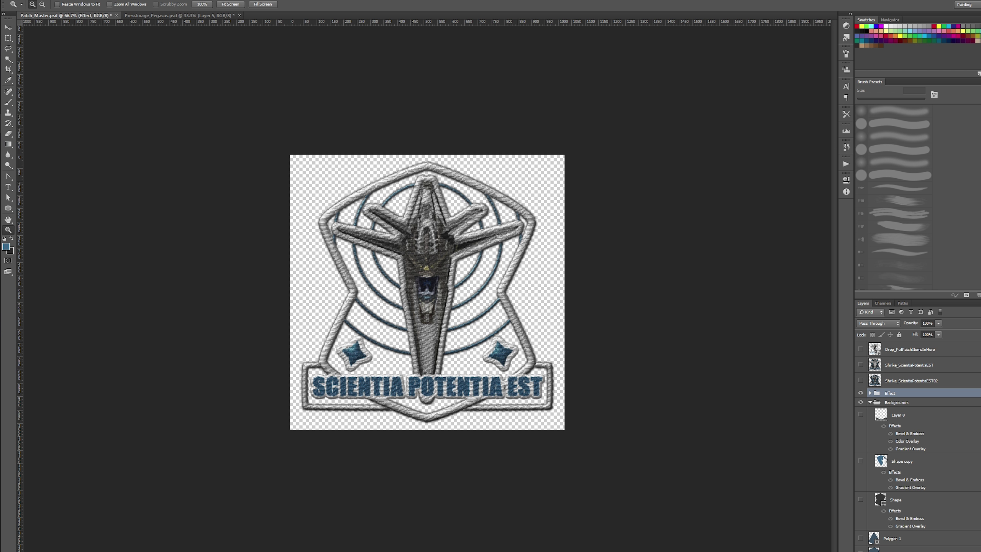
- Turn Shape, Shape copy and Layer 8 back on and select Layer 8
left_click(861, 498)
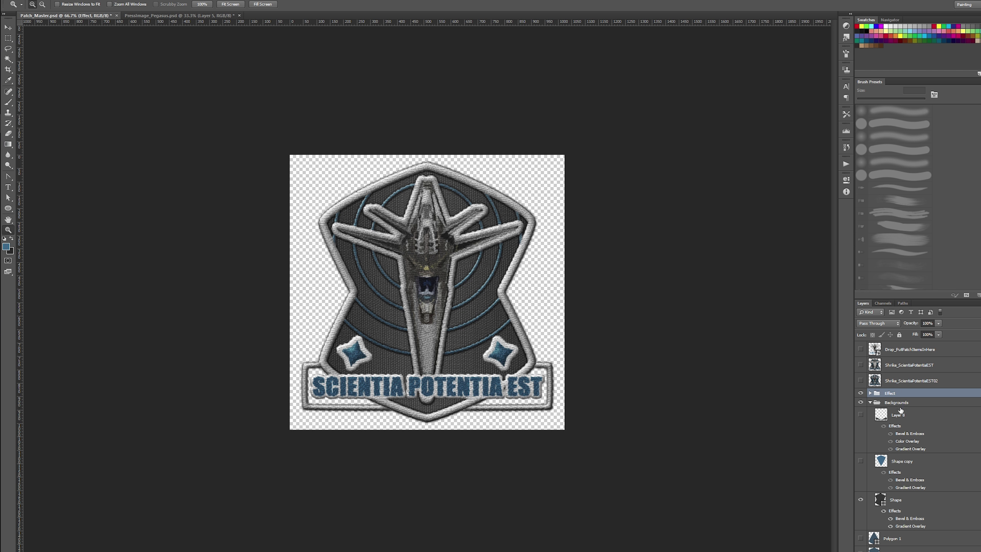
left_click(869, 394)
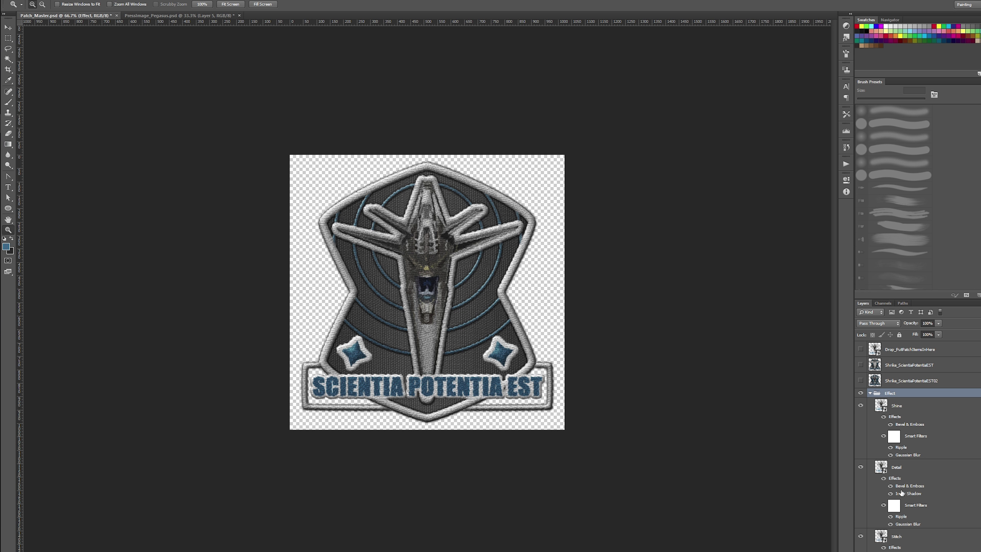
left_click(870, 393)
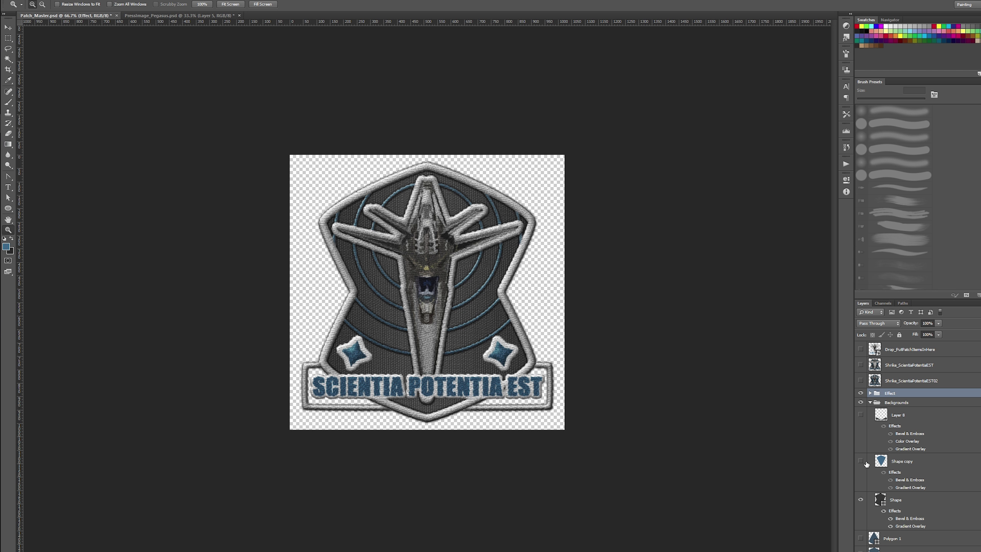
left_click(860, 500)
left_click(860, 501)
left_click(860, 460)
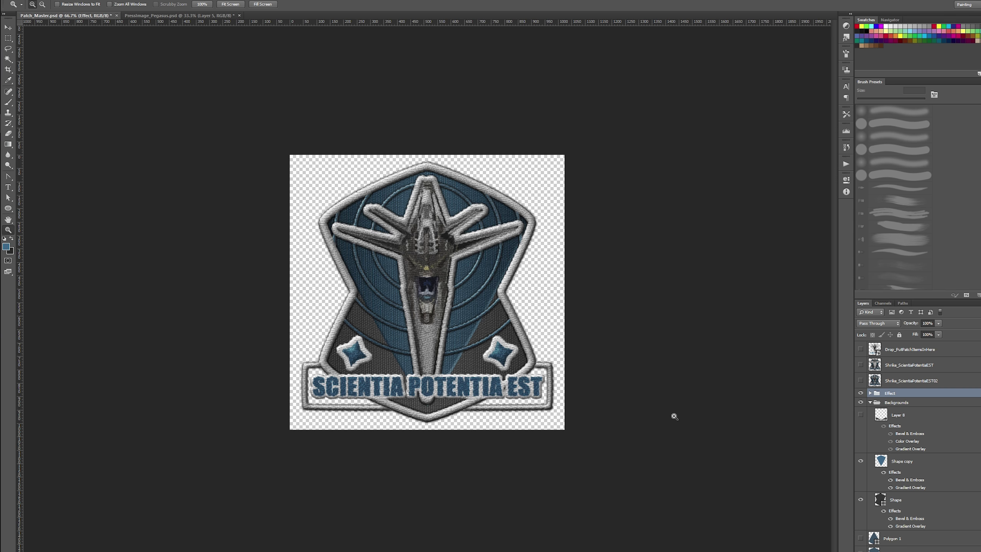
left_click(860, 415)
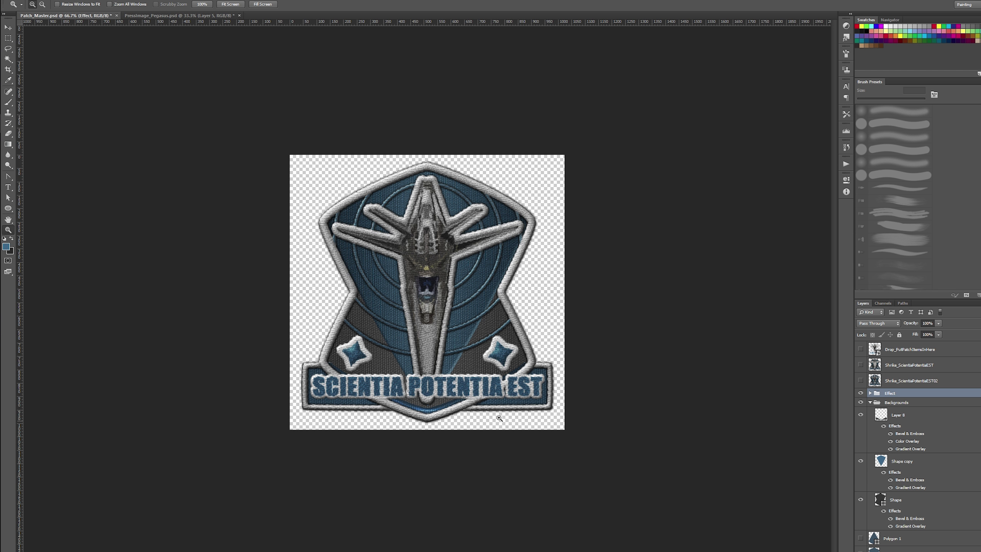
left_click(896, 415)
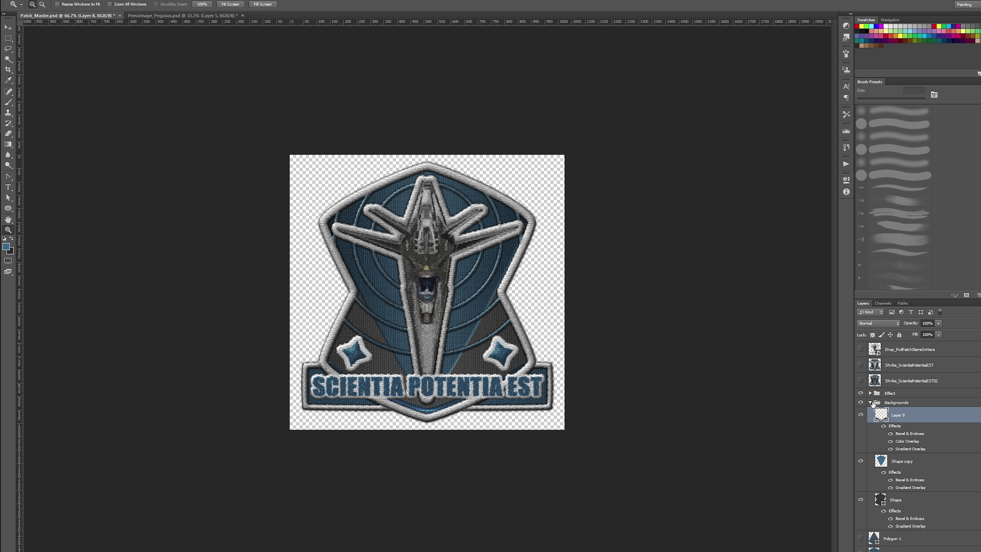
- Group Layer 8, Shape copy and Shape into a group named Shrike
left_click(908, 500, "shift")
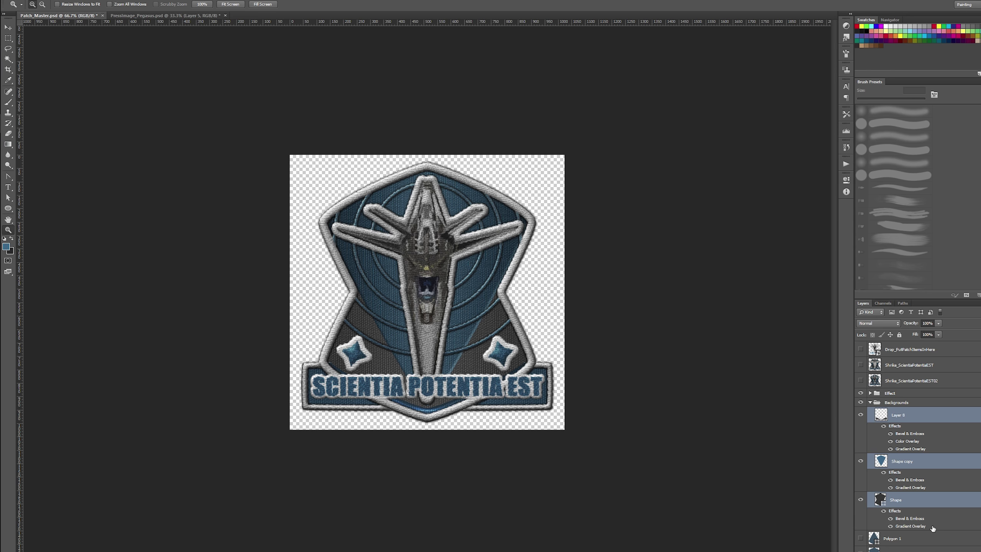
key("ctrl+g")
double_click(899, 412)
type("Shrike")
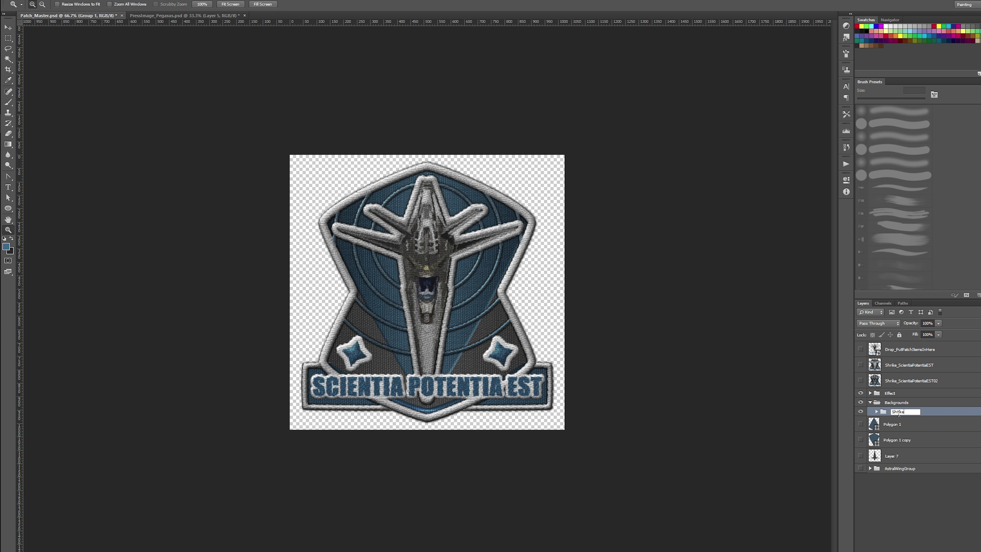
key("Return")
- Select the Drop_PutPatchItemsInHere layer to open its smart object
left_click(870, 393)
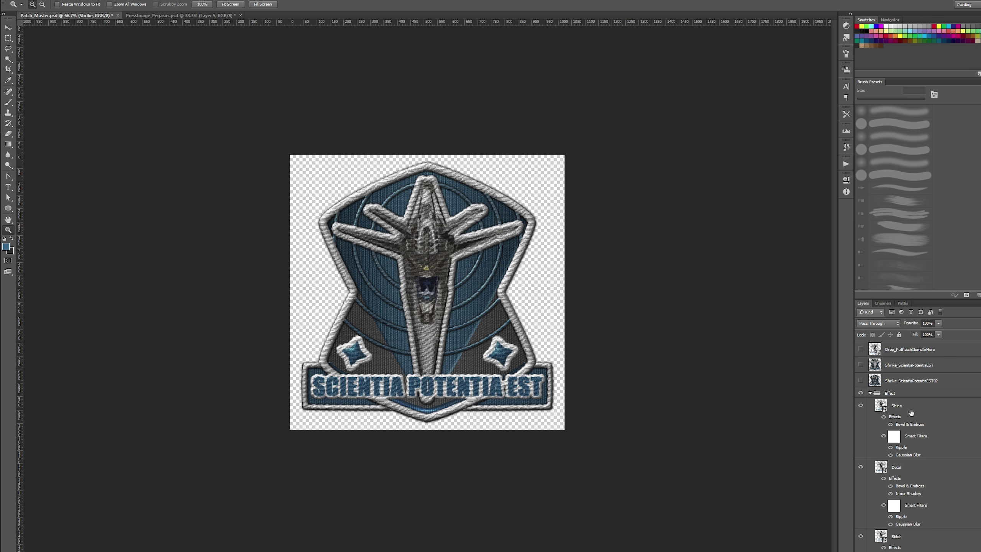
left_click(870, 393)
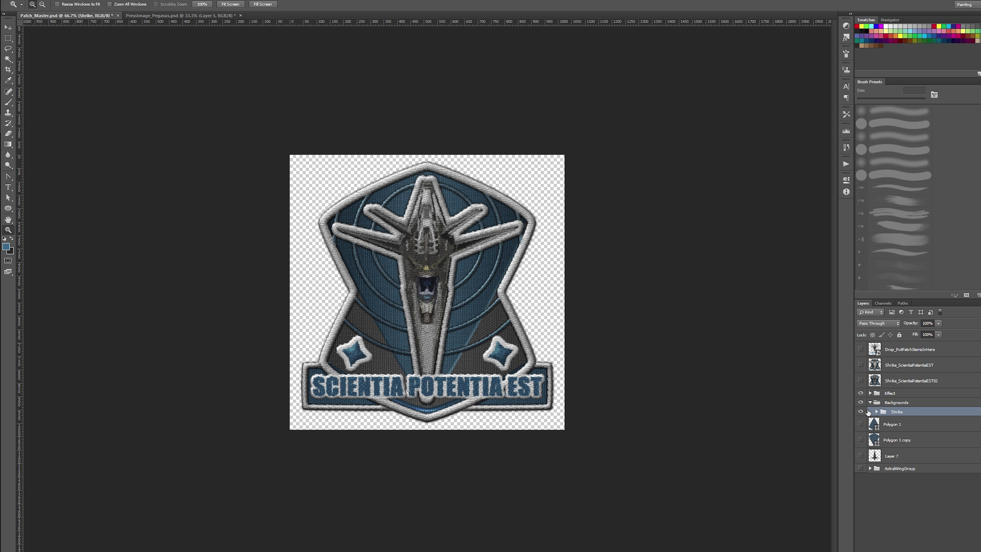
left_click(876, 350)
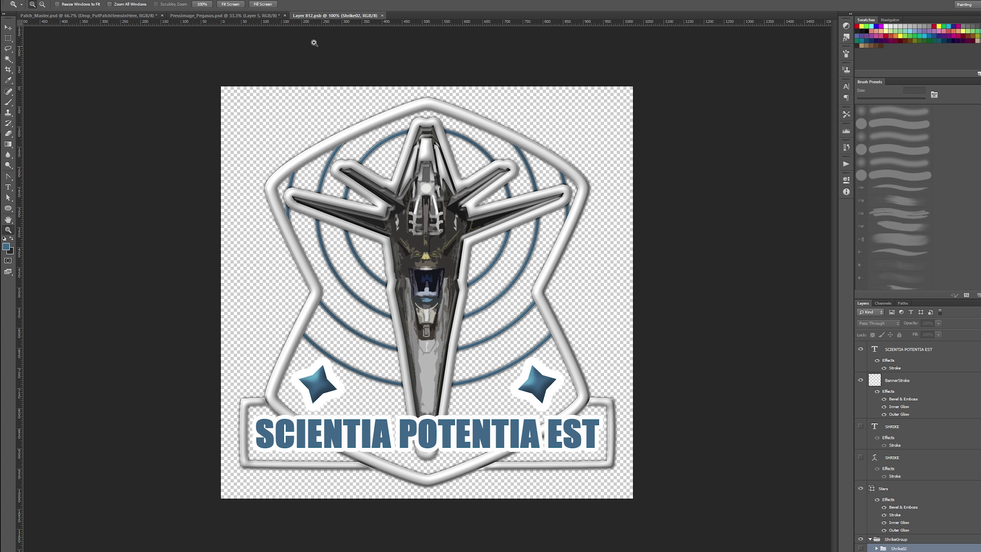
- Move the Layer 812.psb tab beside Patch_Master, show the curved SHRIKE lettering, and save
left_click_drag(320, 16, 186, 15)
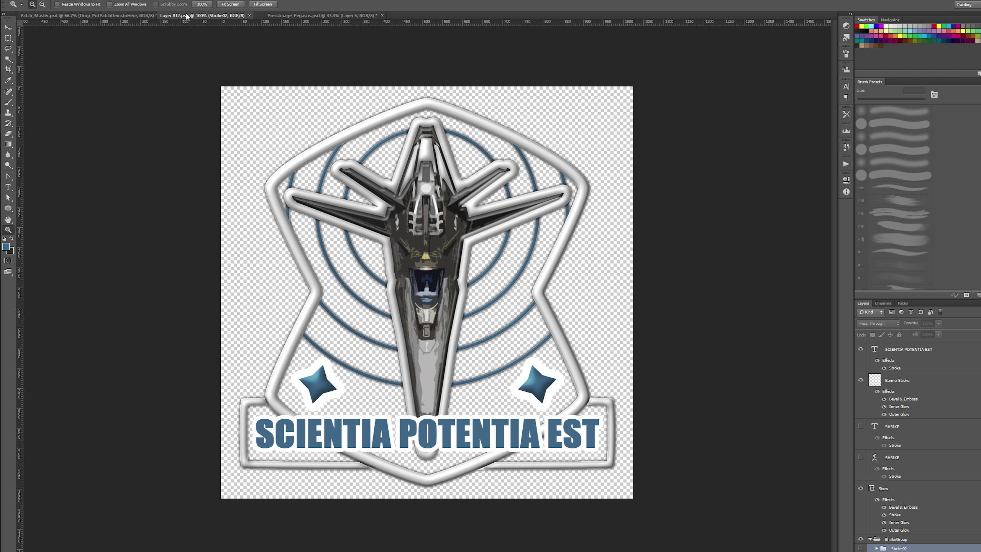
scroll(900, 407, "down", 1)
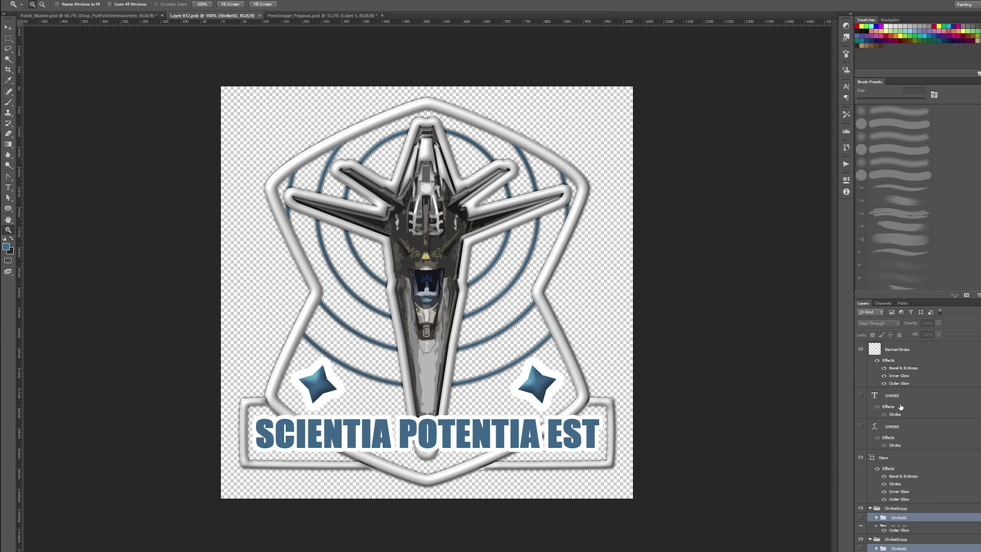
scroll(900, 407, "down", 2)
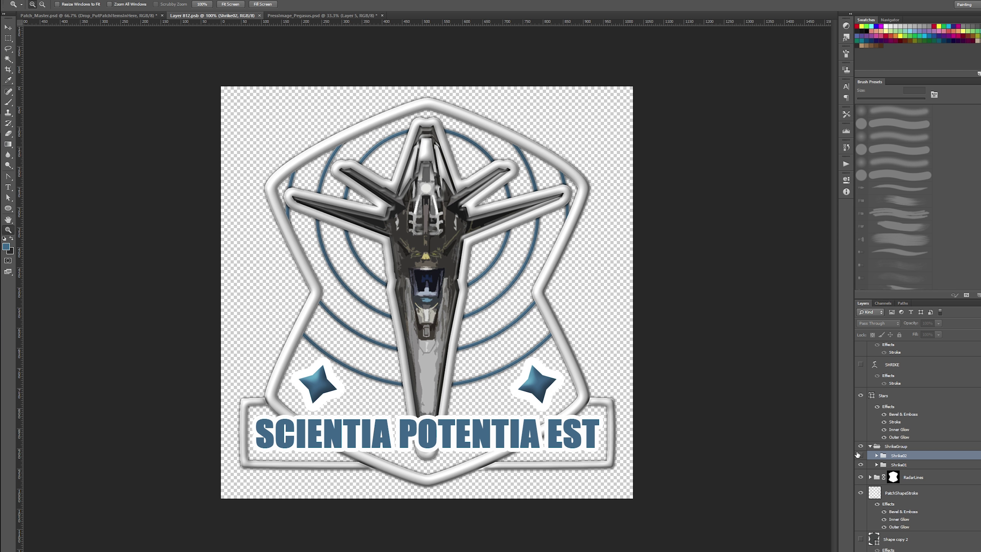
left_click(870, 447)
scroll(888, 475, "up", 3)
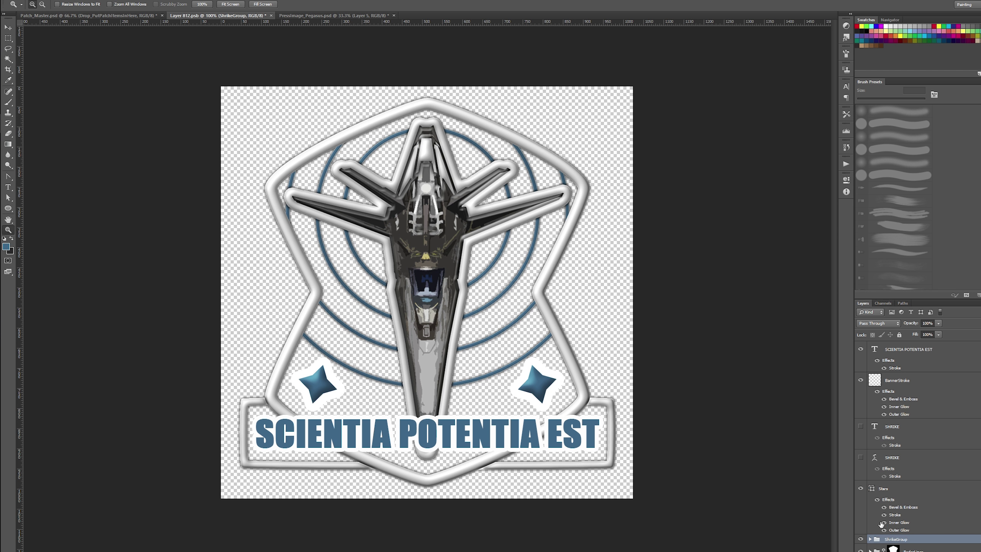
left_click(894, 491)
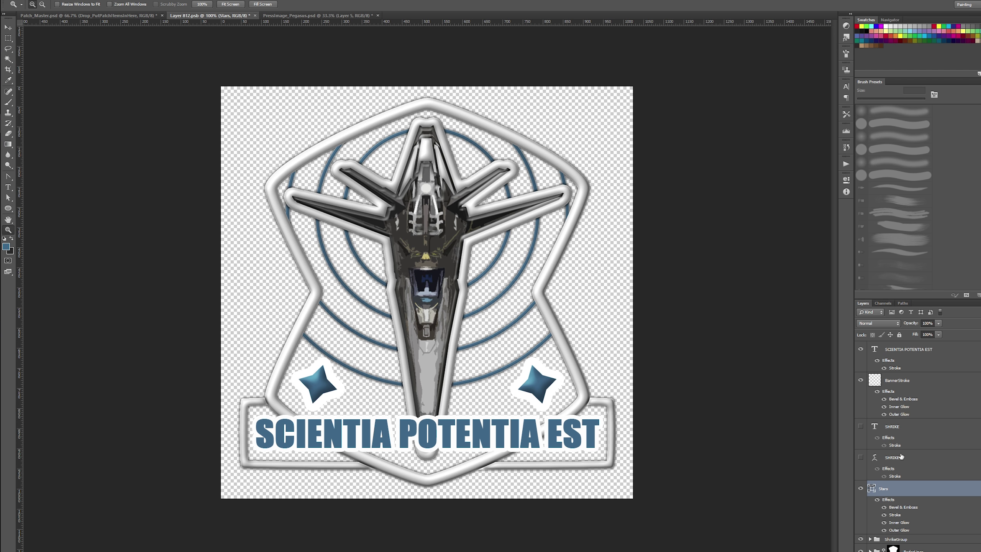
left_click(860, 457)
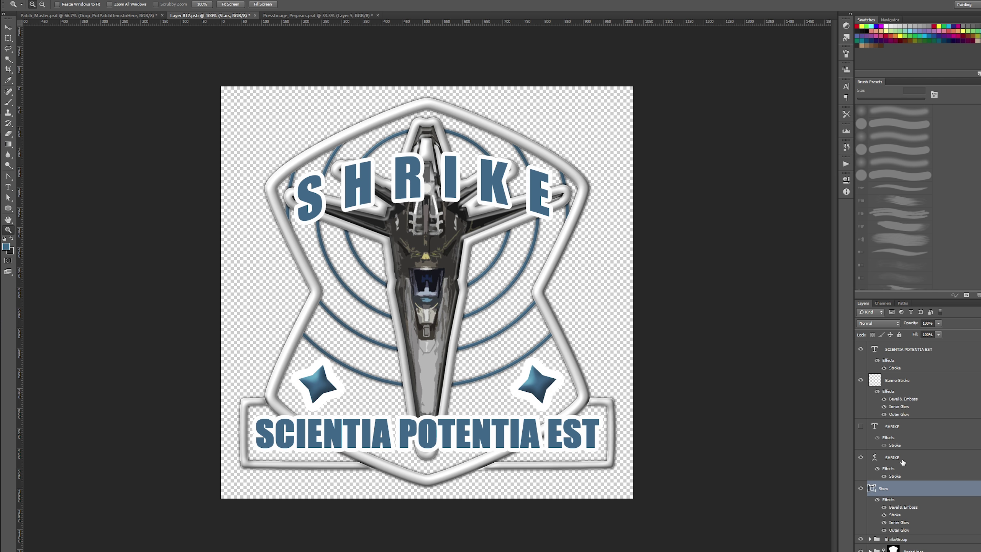
key("ctrl+s")
- Swap the curved SHRIKE lettering for the straight SHRIKE text, save, and view Patch_Master
left_click(101, 17)
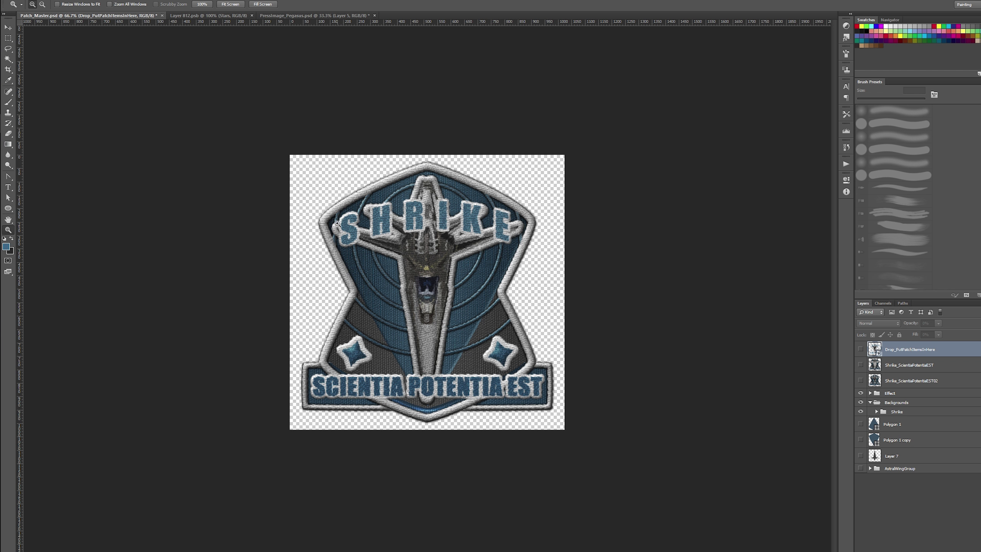
left_click(189, 16)
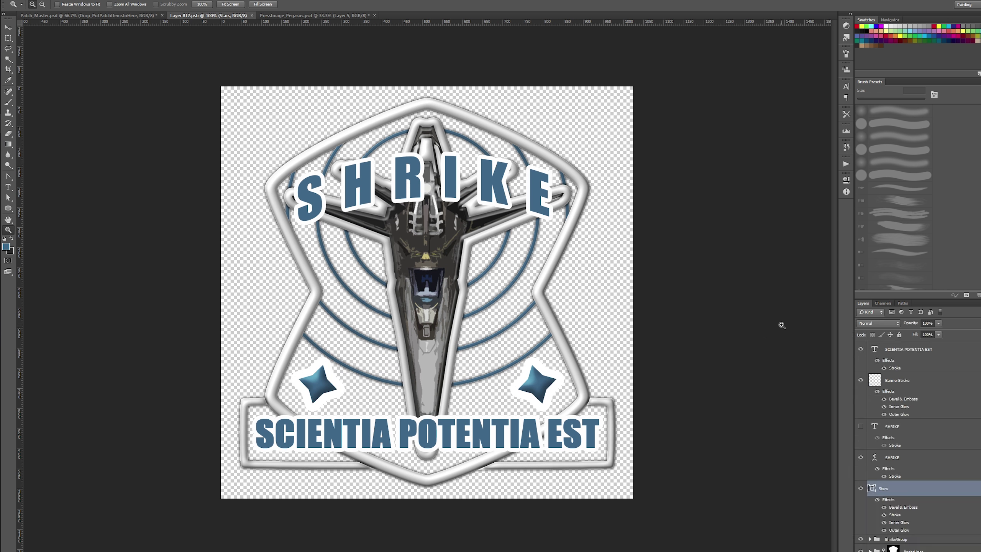
left_click(859, 458)
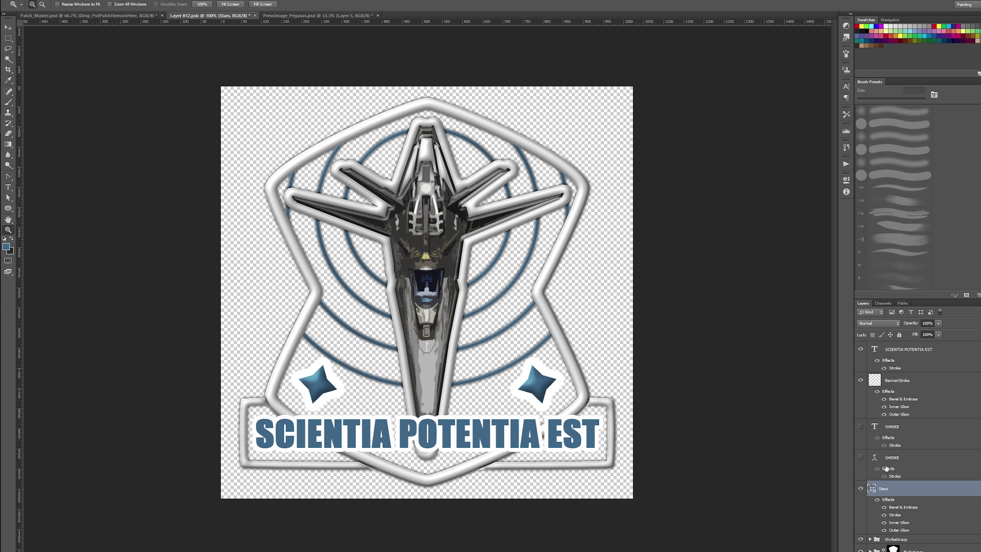
left_click(882, 427)
left_click(860, 426)
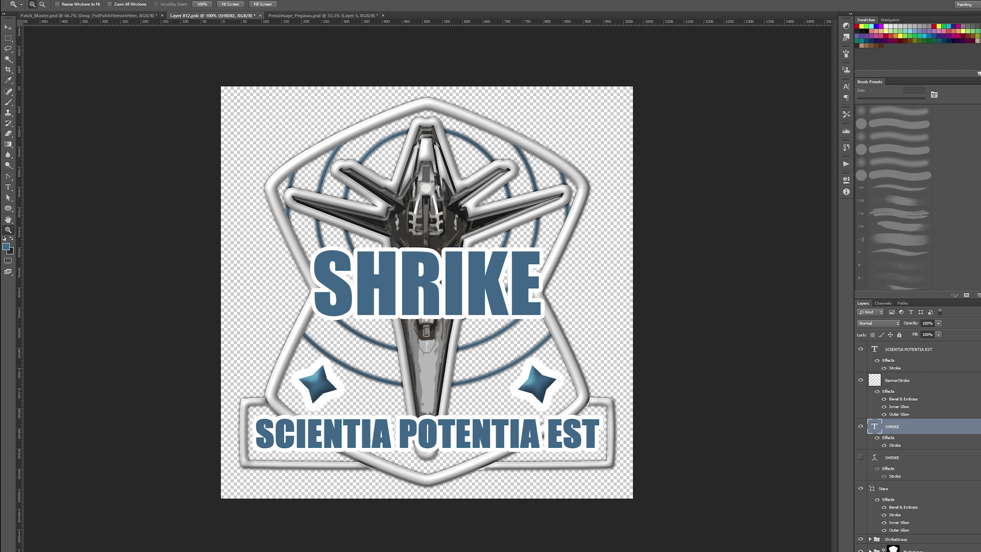
key("ctrl+s")
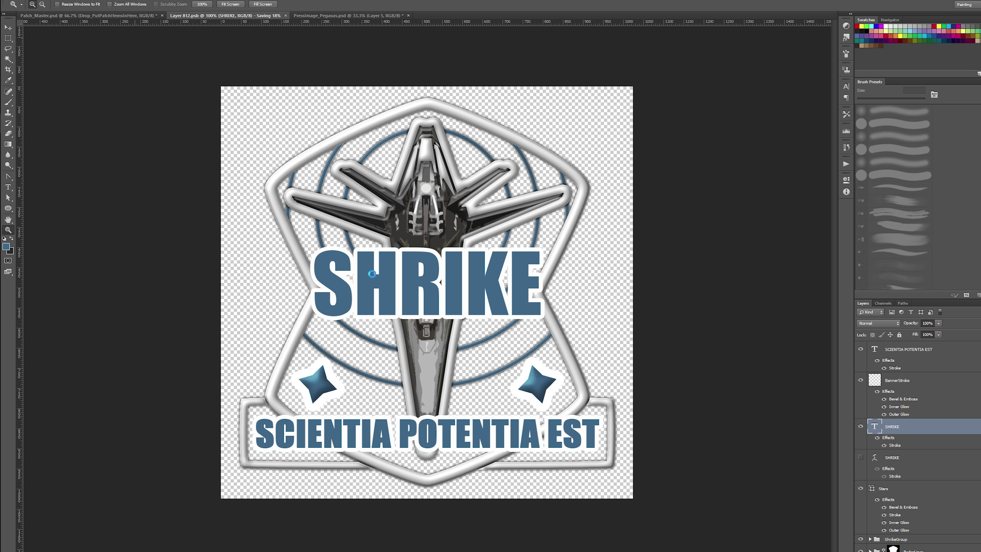
left_click(115, 16)
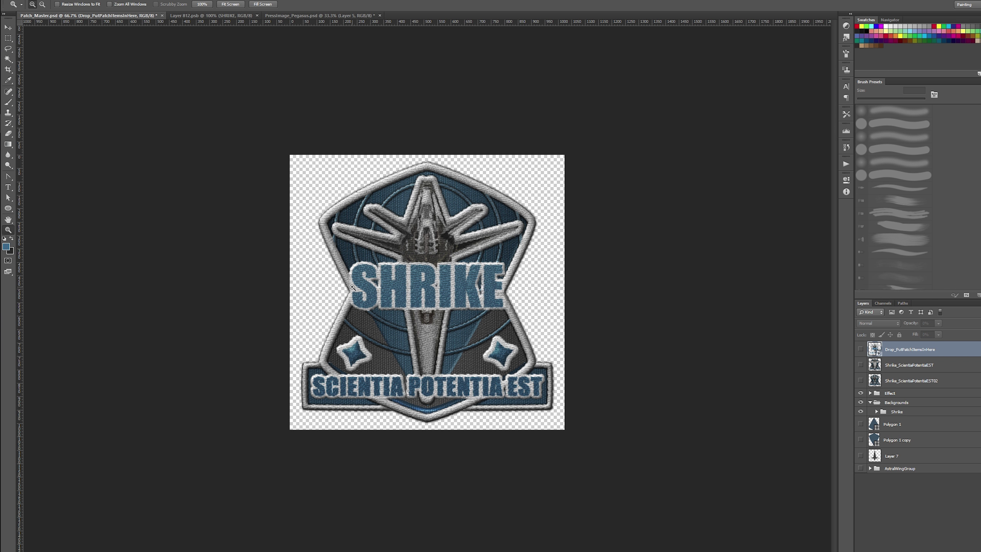
- Zoom in on the SHRIKE lettering, zoom back out, and switch to the Layer 812.psb document
left_click(328, 278)
left_click(327, 278)
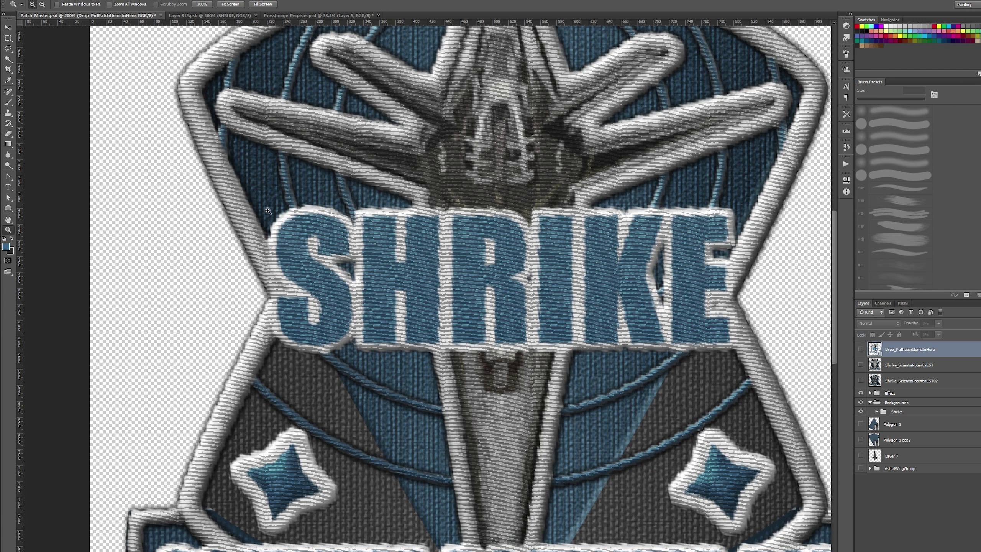
key("alt")
left_click(472, 379, "alt")
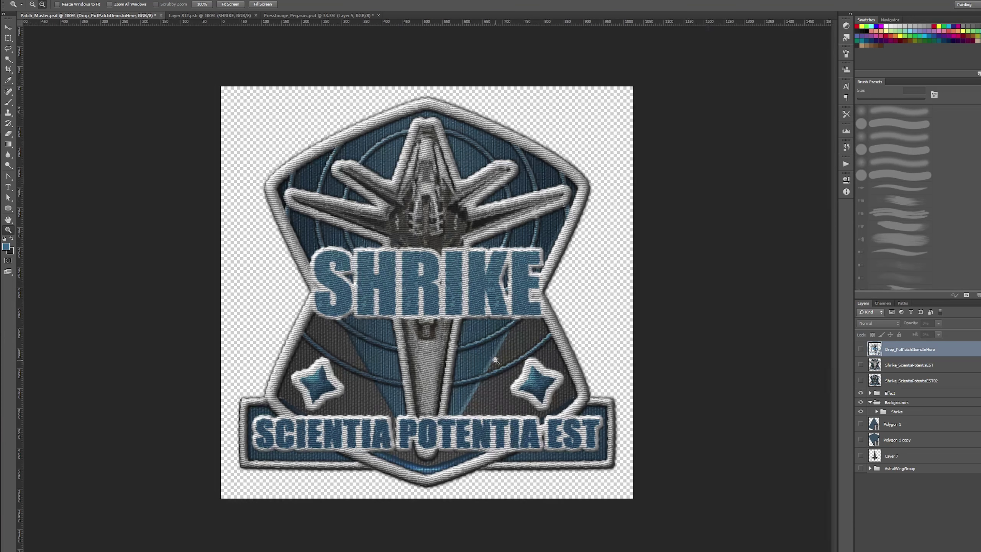
left_click(495, 360, "alt")
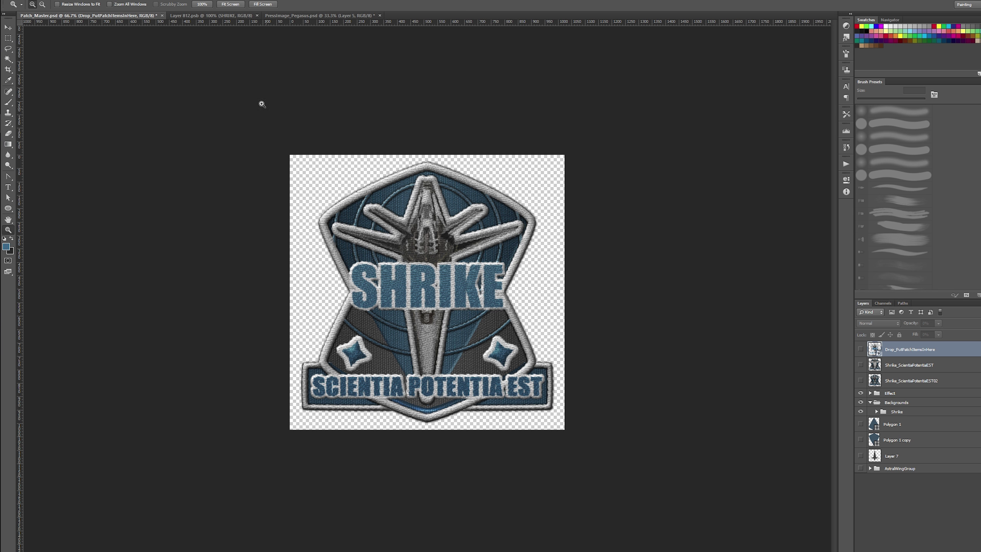
left_click(206, 16)
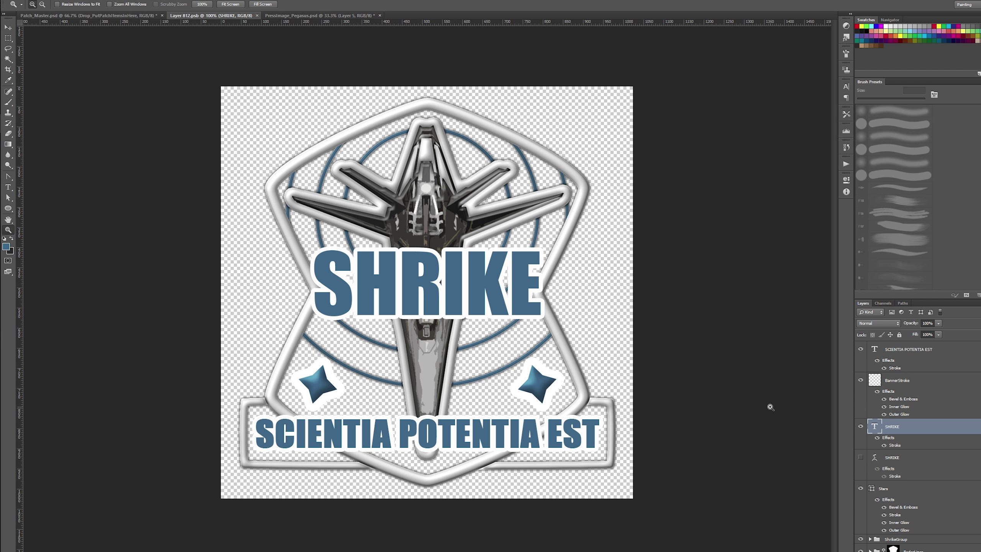
- Hide the SHRIKE text layer and select the full range of emblem layers
left_click(860, 426)
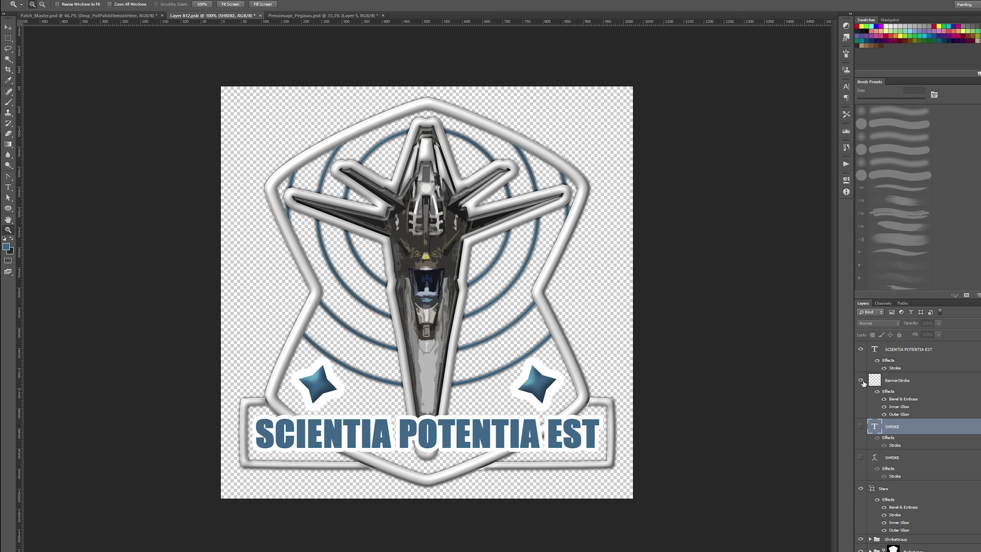
left_click(910, 349)
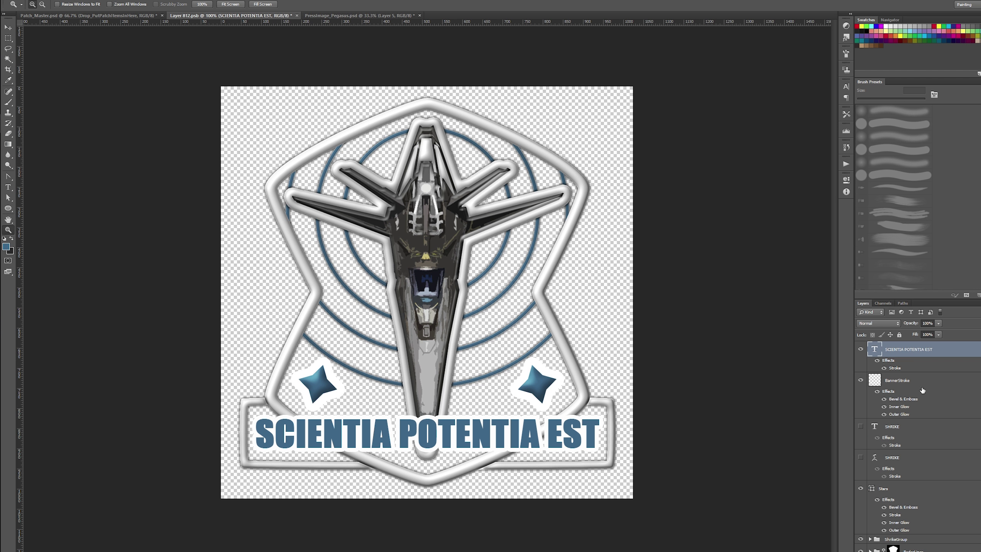
scroll(918, 387, "down", 3)
scroll(918, 388, "down", 2)
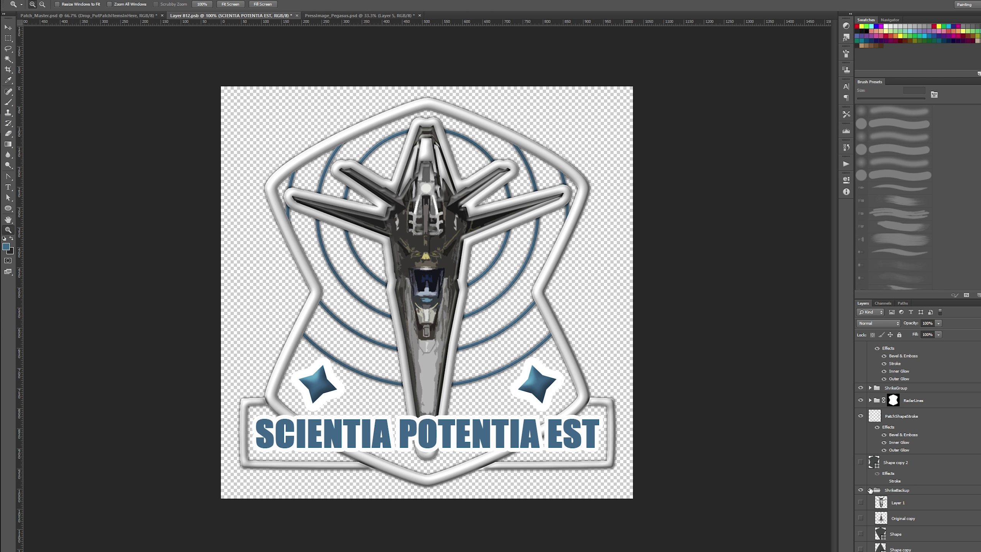
scroll(923, 496, "up", 5)
left_click(903, 463, "shift")
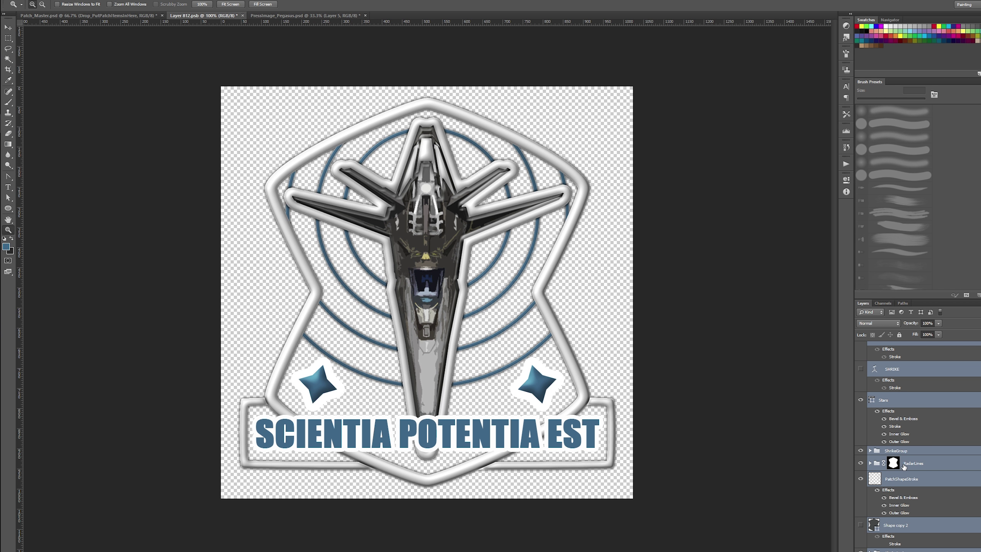
- Group the emblem layers as 'Shrike_SPE', hide the group, and save the document
key("ctrl+g")
double_click(890, 346)
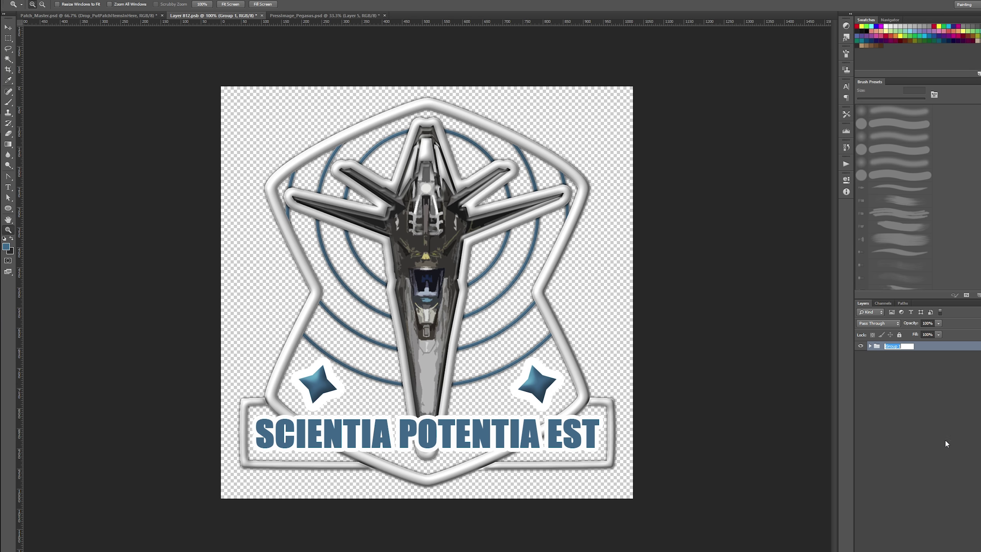
type("Shrike_SPE")
left_click(958, 435)
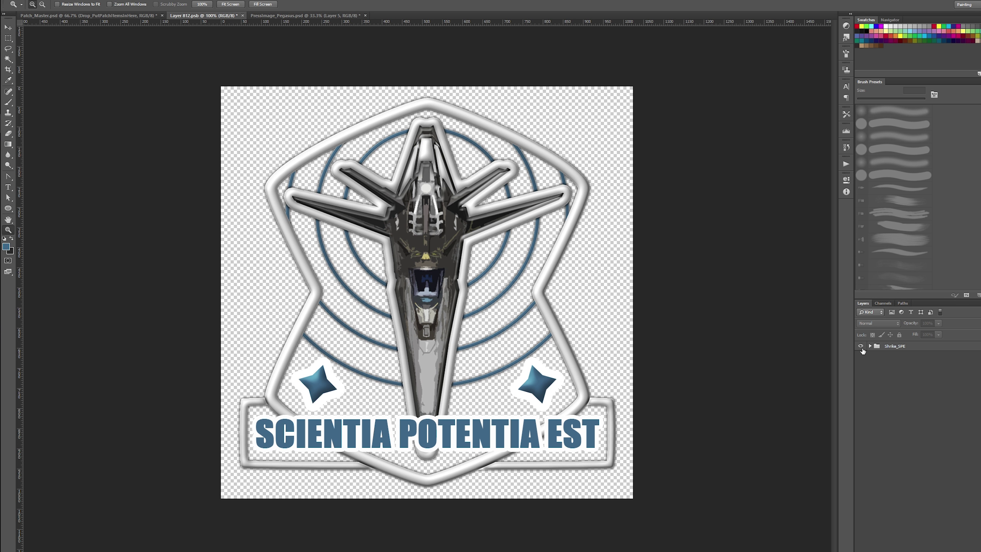
left_click(861, 347)
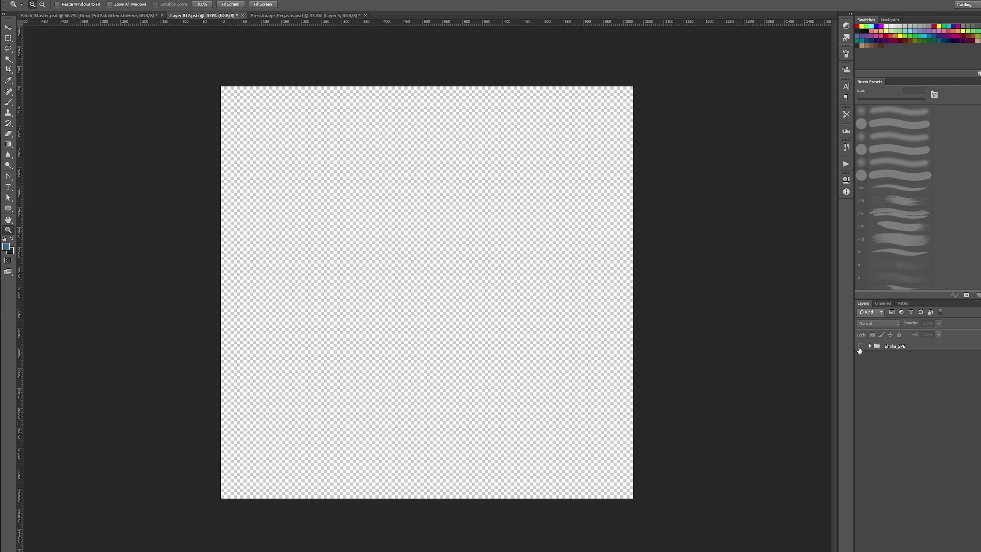
key("ctrl+s")
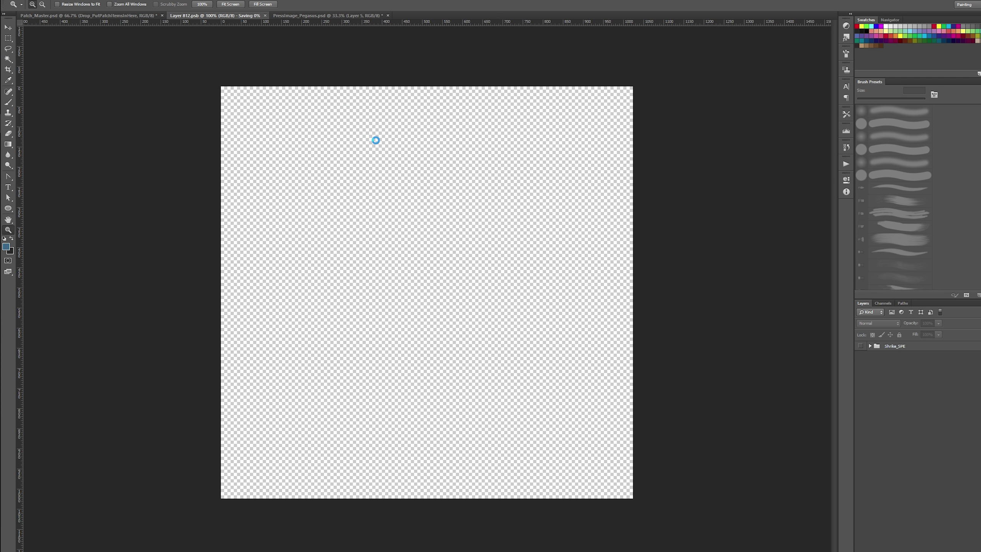
left_click(322, 15)
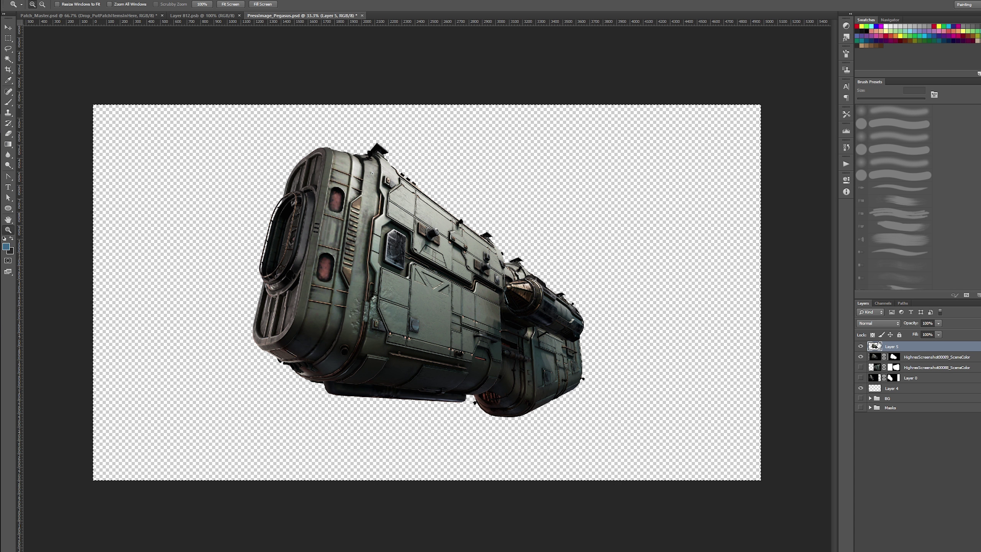
left_click(860, 346)
left_click(861, 367)
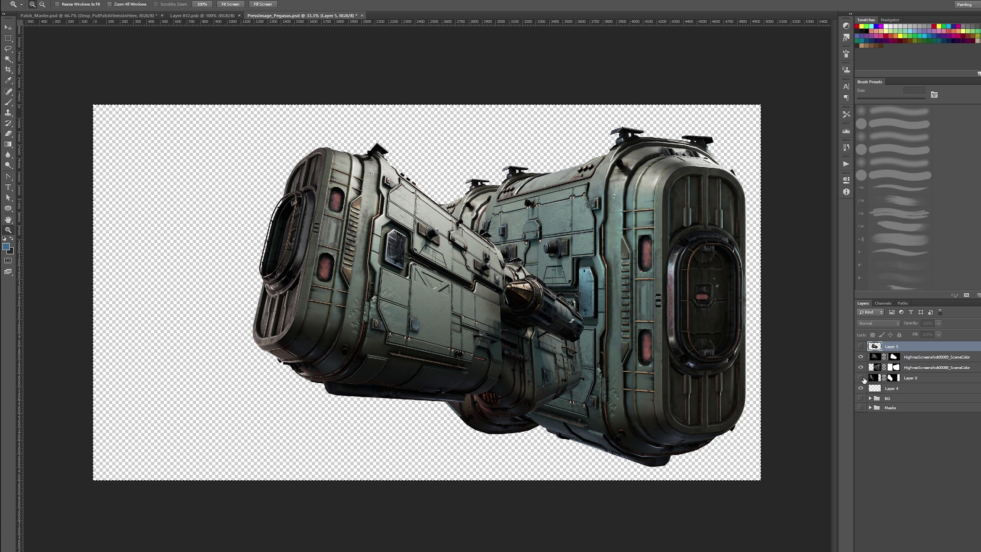
left_click(861, 378)
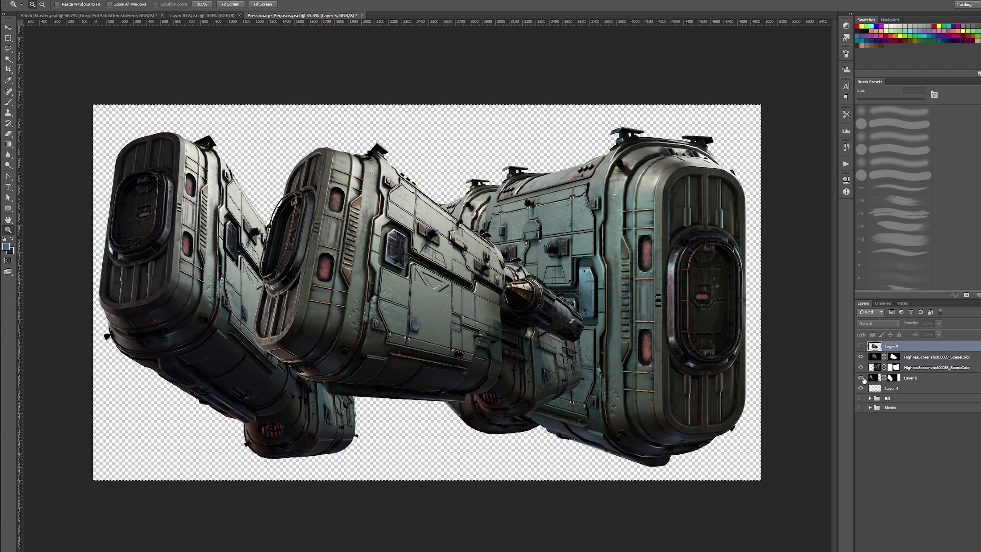
left_click(861, 357)
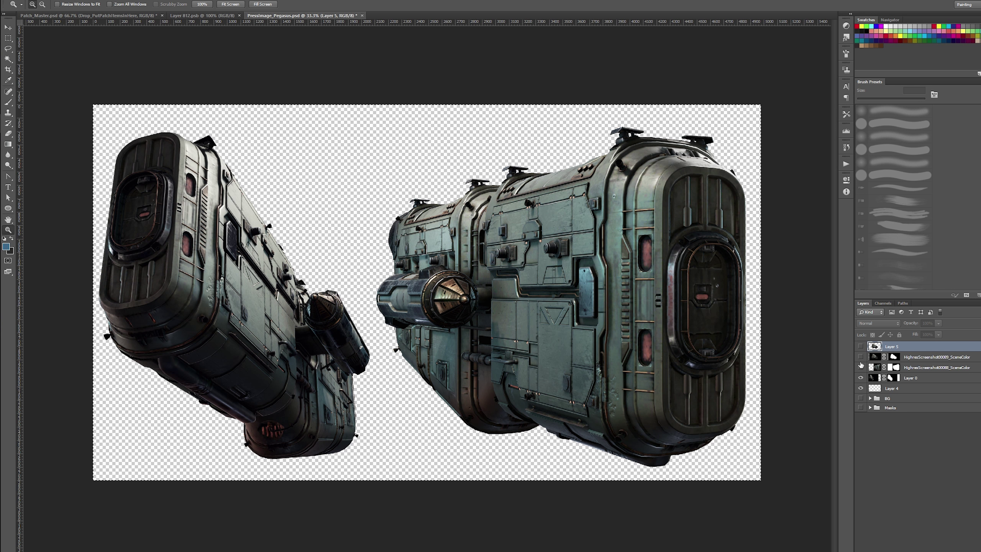
left_click(861, 367)
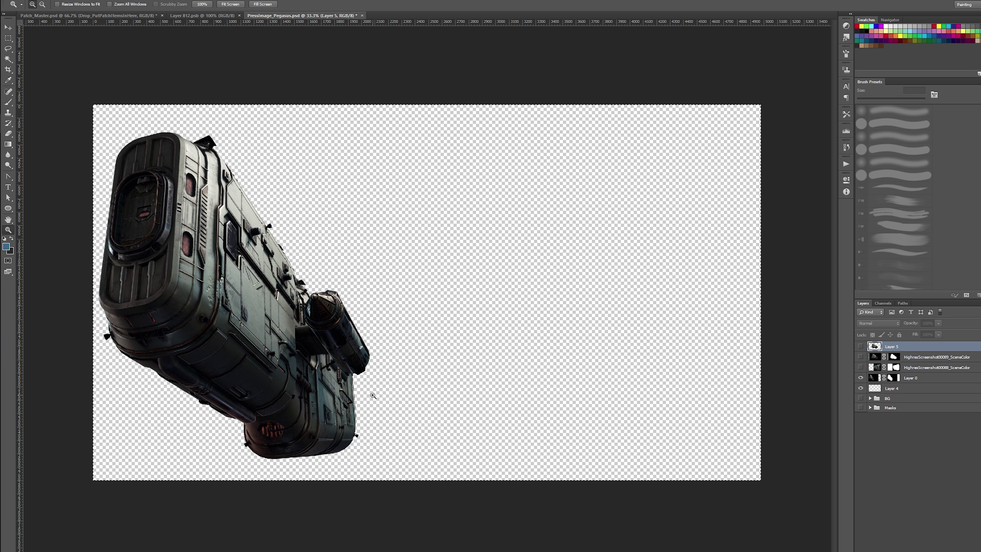
left_click(860, 367)
left_click(860, 367)
left_click(860, 377)
left_click(860, 357)
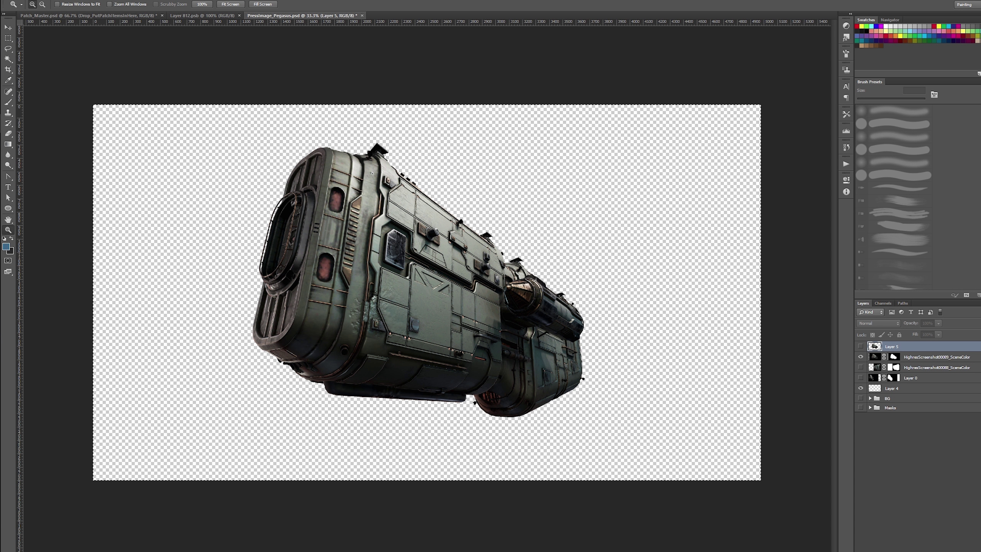
left_click(193, 15)
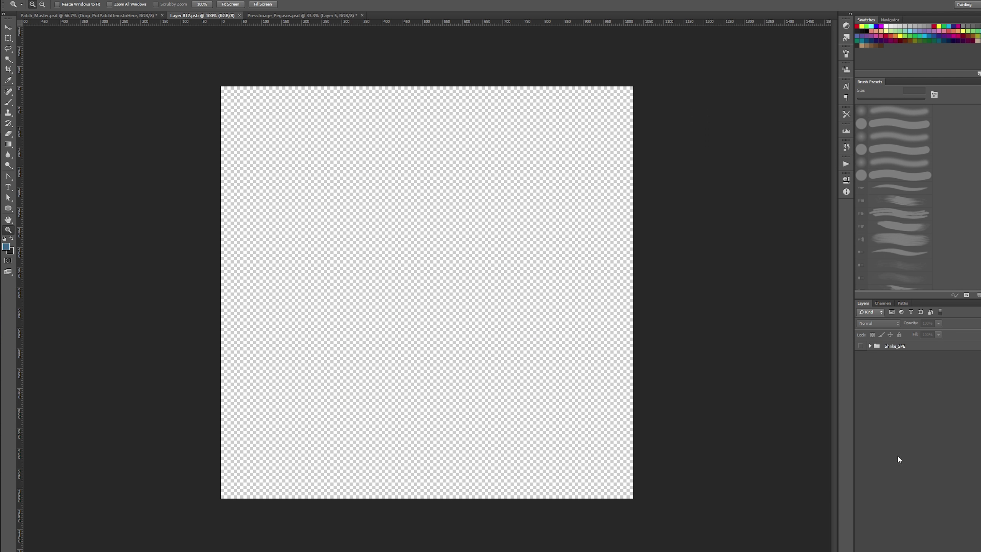
- Paste the ship render as a new layer, scale it to 27.49%, and centre it on the guide crossing
key("ctrl+v")
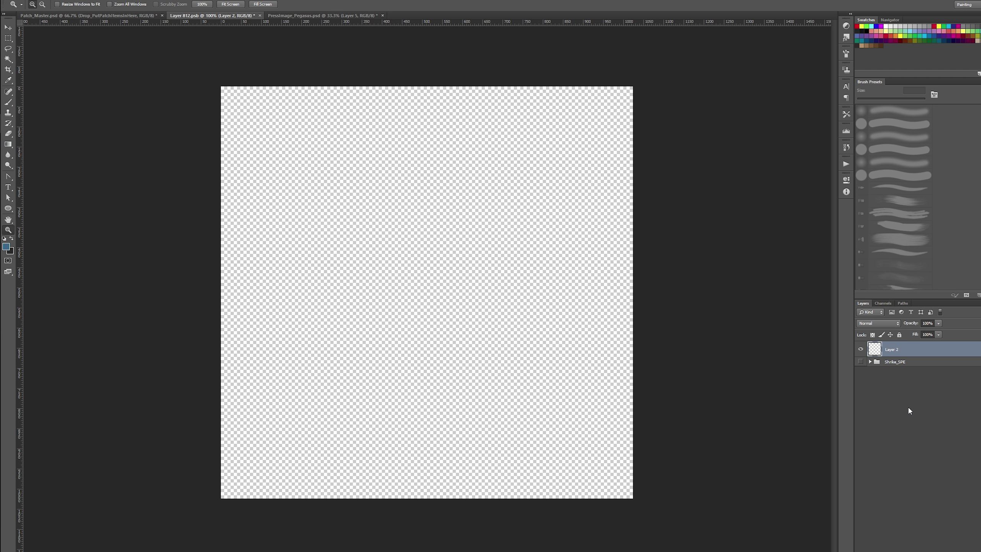
scroll(662, 357, "down", 5)
key("ctrl+t")
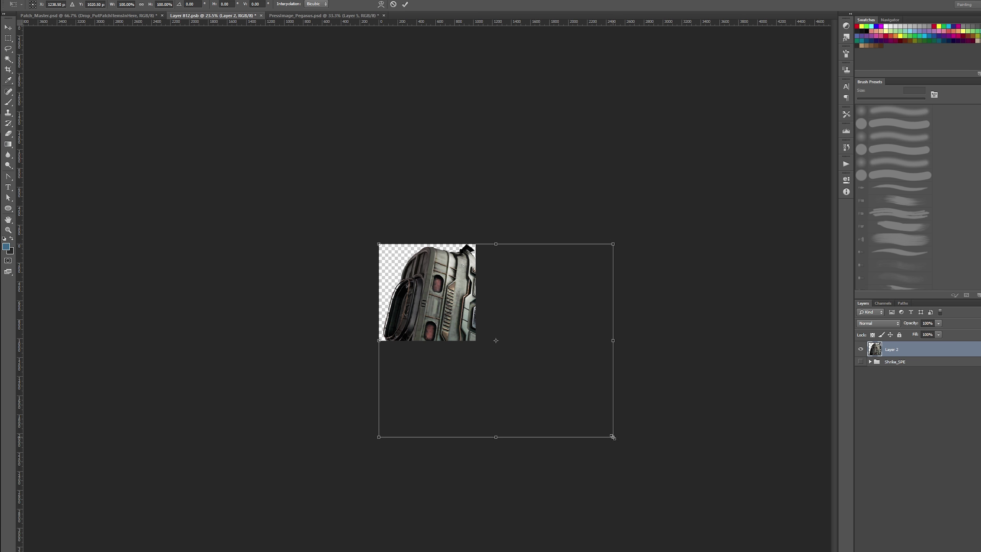
left_click_drag(613, 437, 476, 324)
scroll(437, 314, "up", 3)
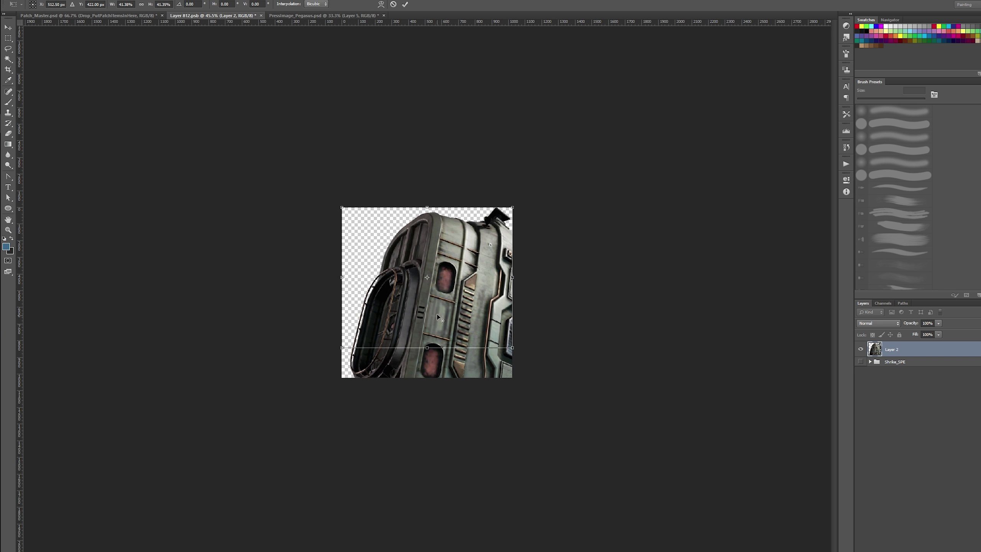
scroll(437, 314, "up", 2)
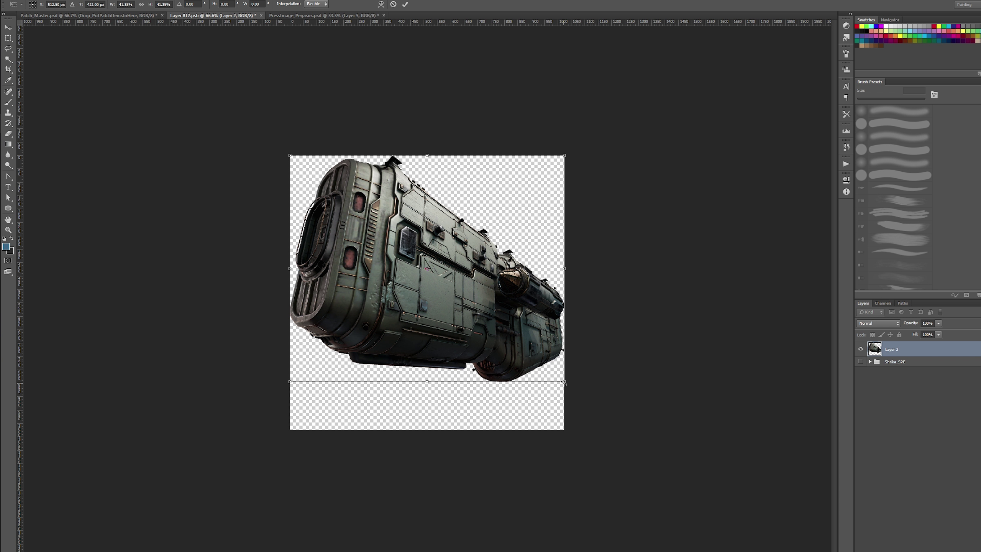
left_click_drag(563, 382, 452, 305)
left_click_drag(426, 266, 465, 322)
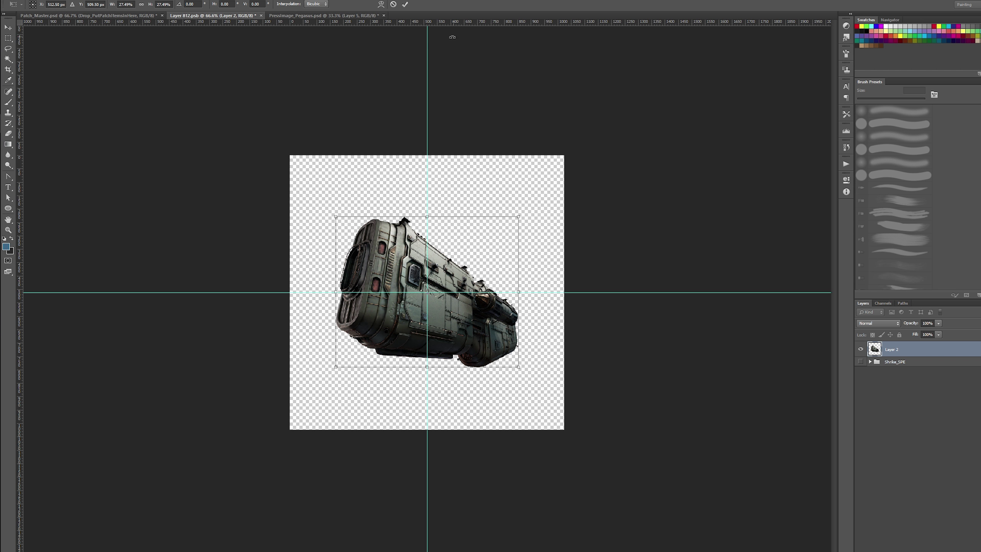
scroll(426, 303, "up", 5)
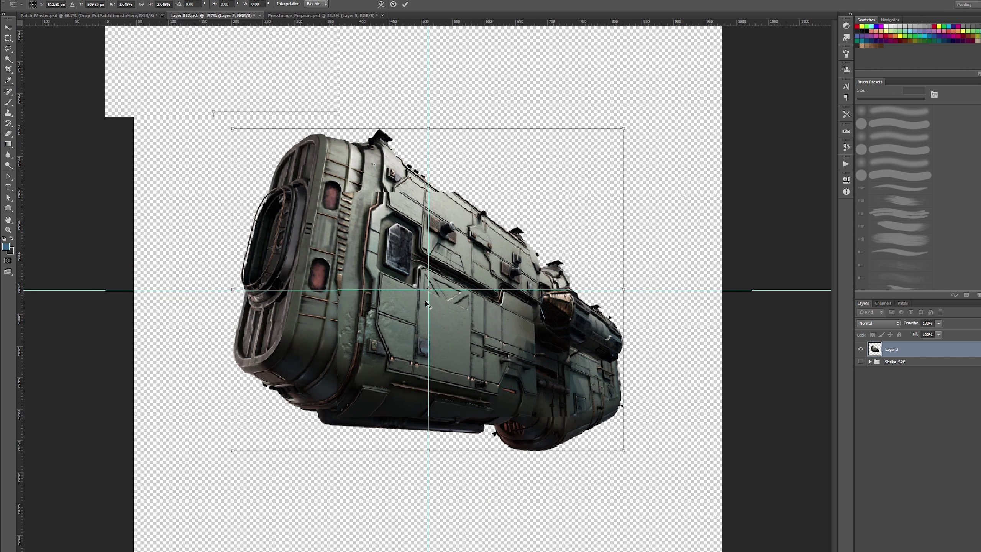
key("Down")
key("Down")
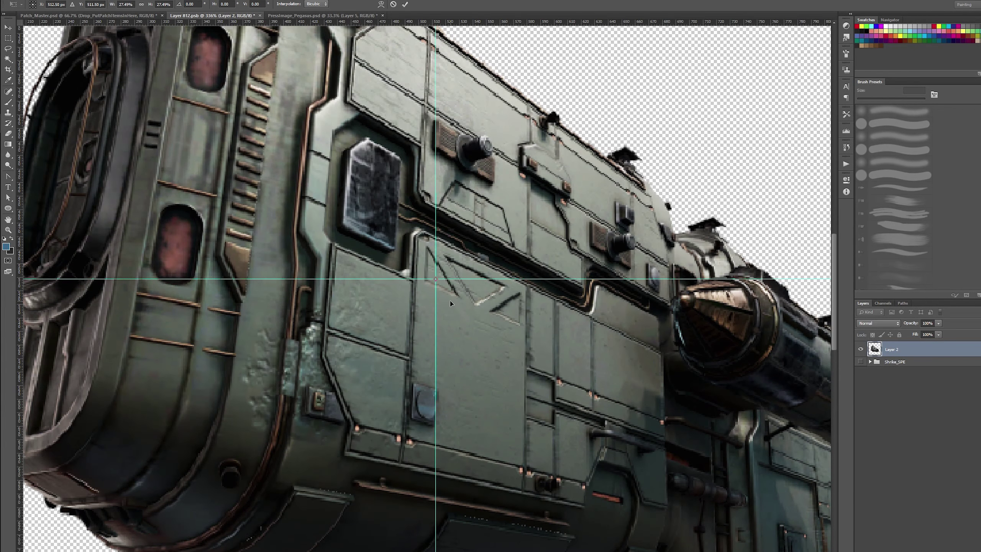
scroll(449, 301, "down", 3)
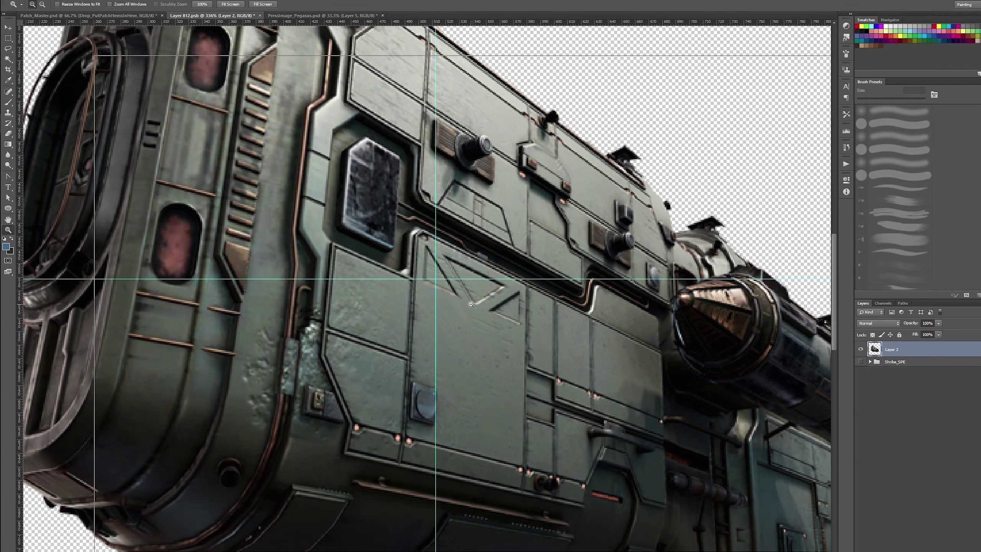
scroll(481, 303, "down", 2)
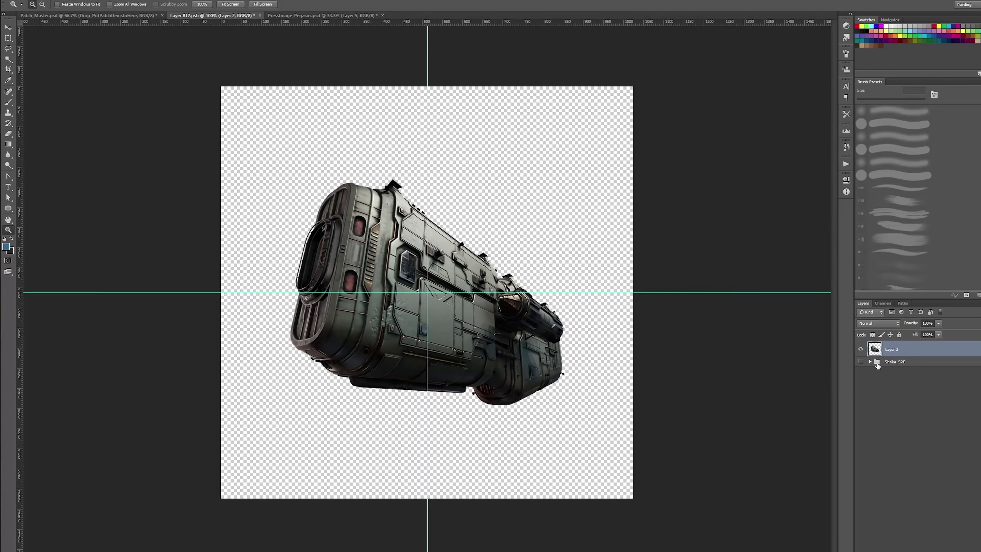
- Rename the ship layer 'PegasusBackup' and duplicate it
double_click(892, 348)
type("S")
type("egasusBackuyp")
type("p")
key("Return")
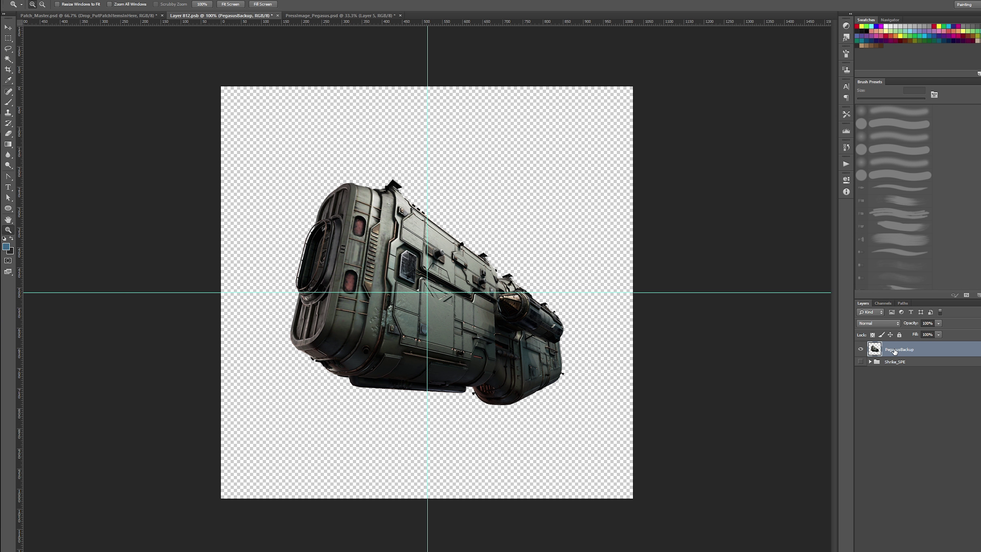
left_click_drag(894, 351, 906, 354)
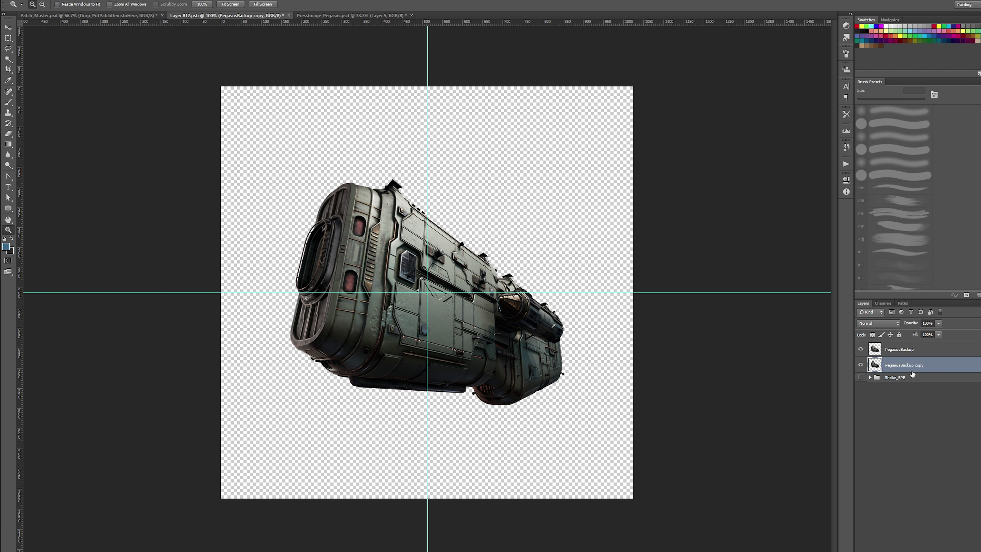
- Put the PegasusBackup copy into a new group named 'BackupGroup'
key("ctrl+g")
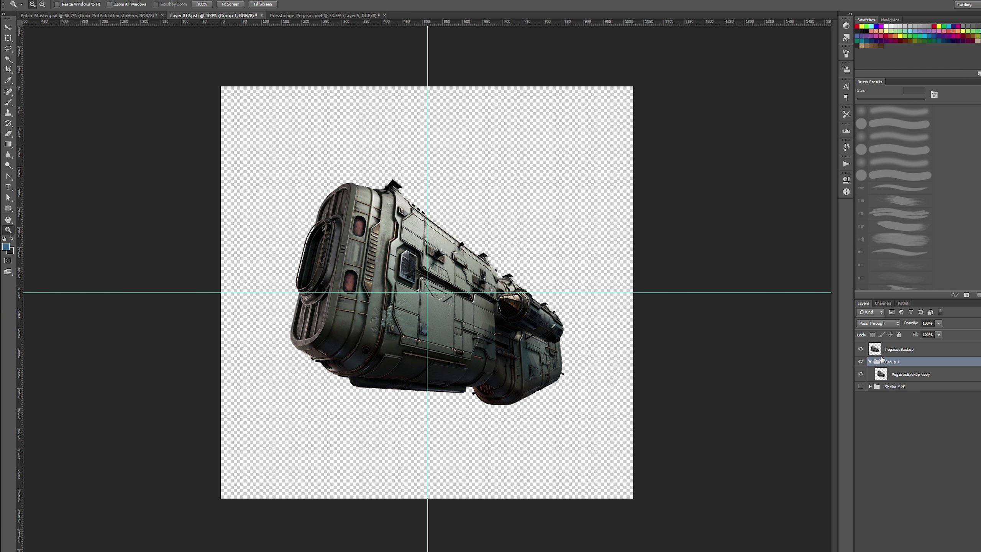
double_click(889, 362)
type("BackupGroup")
key("Return")
- Hide BackupGroup, select only the PegasusBackup layer, and open the Filter menu
left_click(903, 350)
left_click(860, 361)
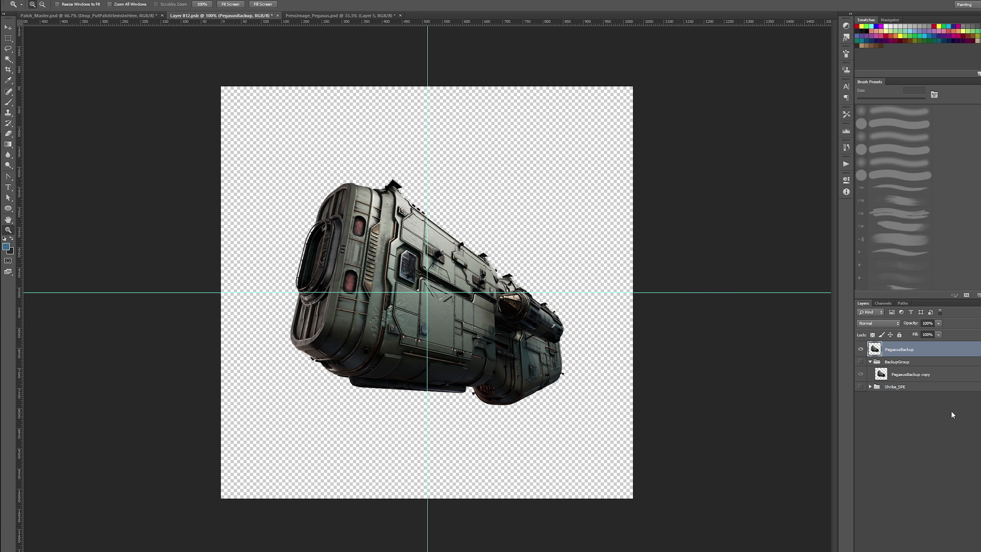
left_click(950, 410)
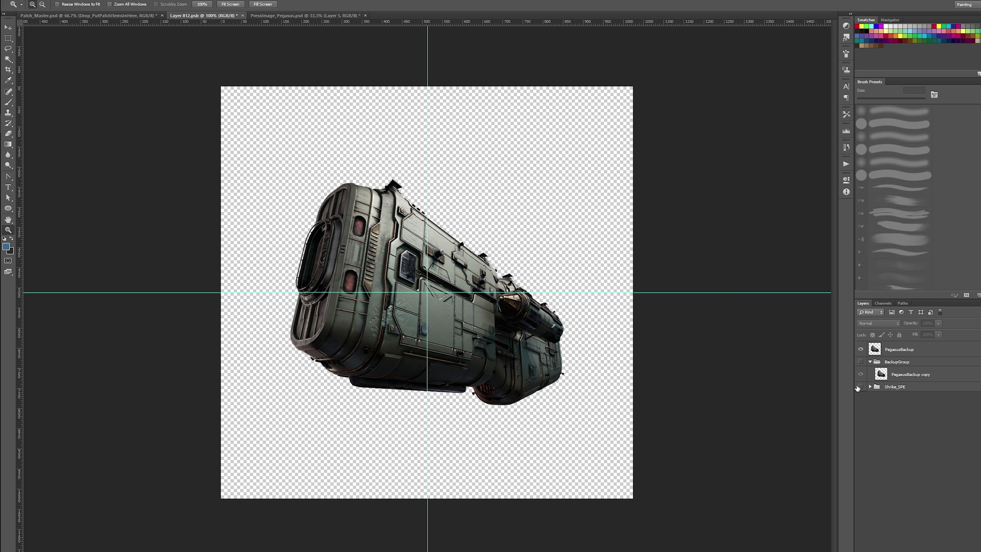
left_click(896, 351)
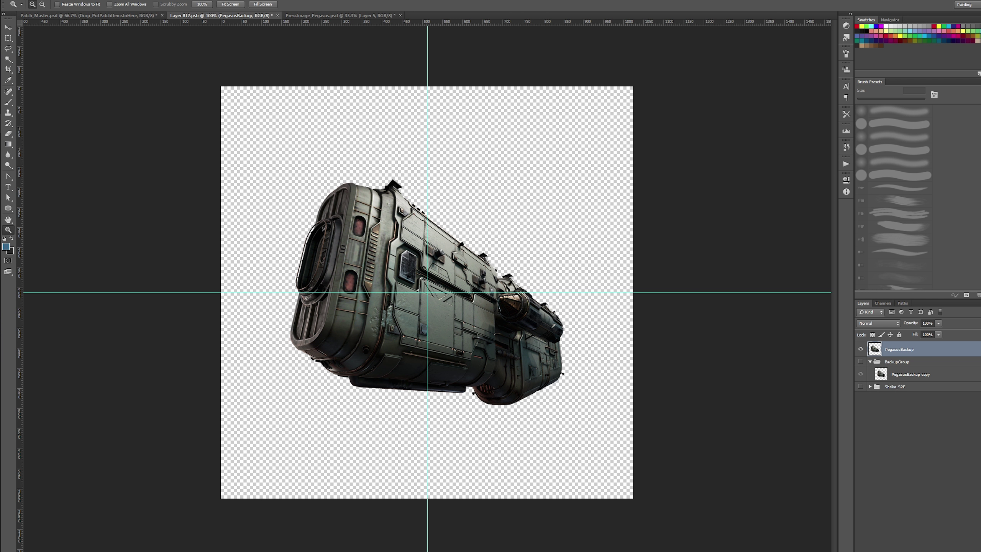
left_click(148, 1)
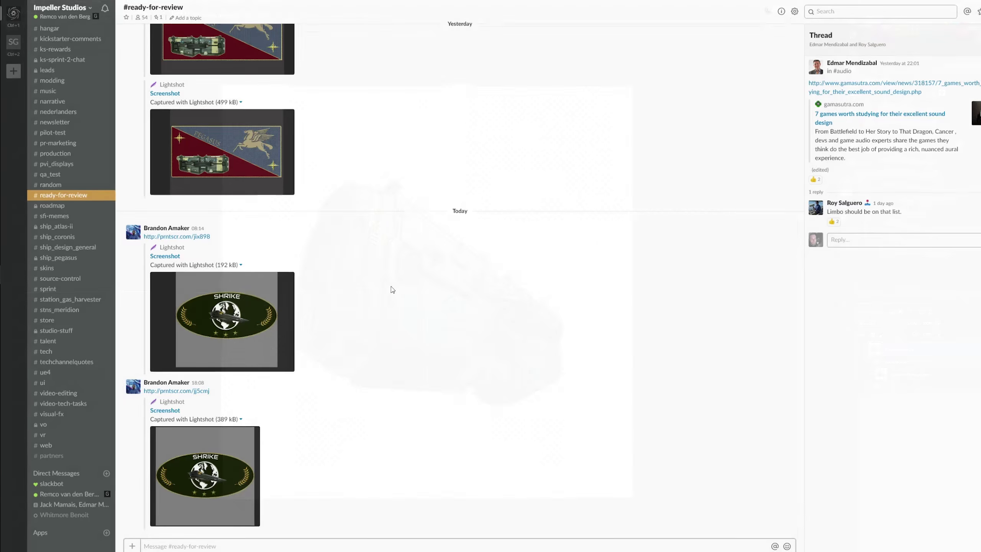
- View the Growler patch image full screen in Slack's #ready-for-review, then close it
scroll(295, 332, "up", 15)
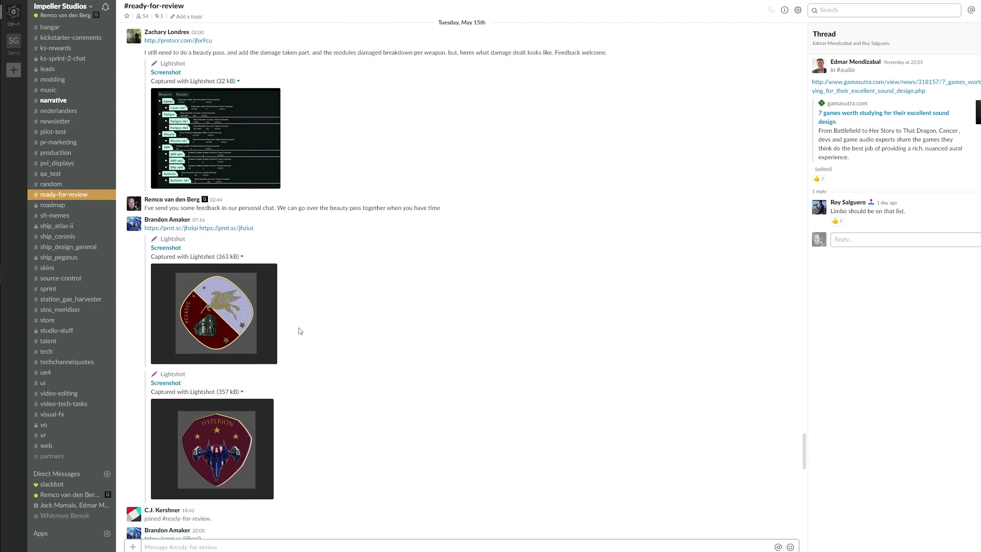
left_click(246, 400)
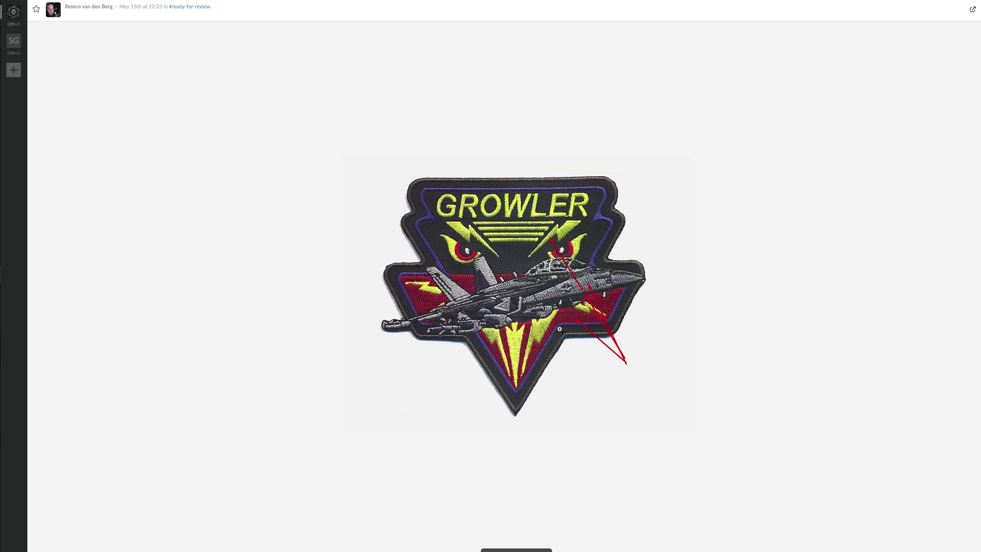
key("Escape")
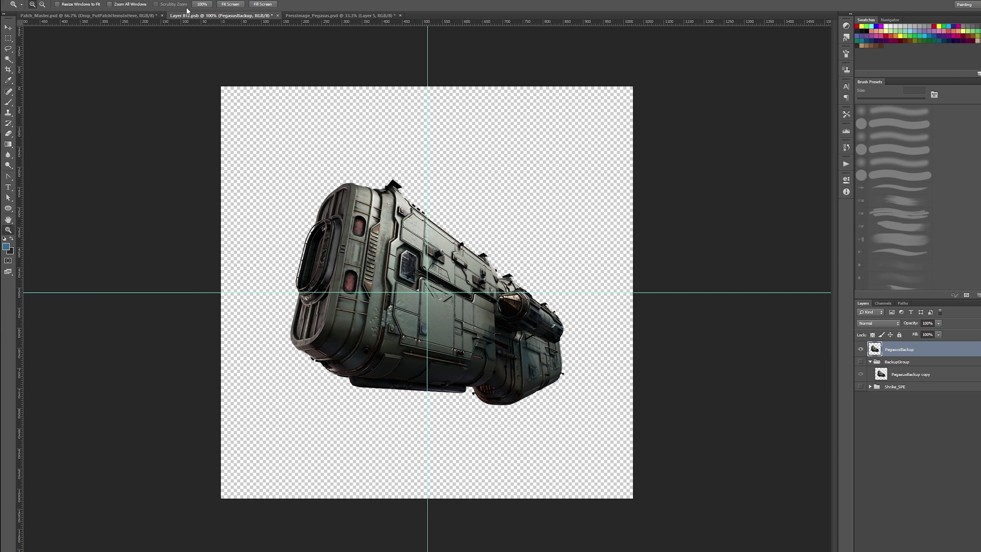
- Apply the Filter Gallery's Cutout filter to the ship with 7 levels and tuned edge simplicity and fidelity
left_click(134, 0)
mouse_move(142, 74)
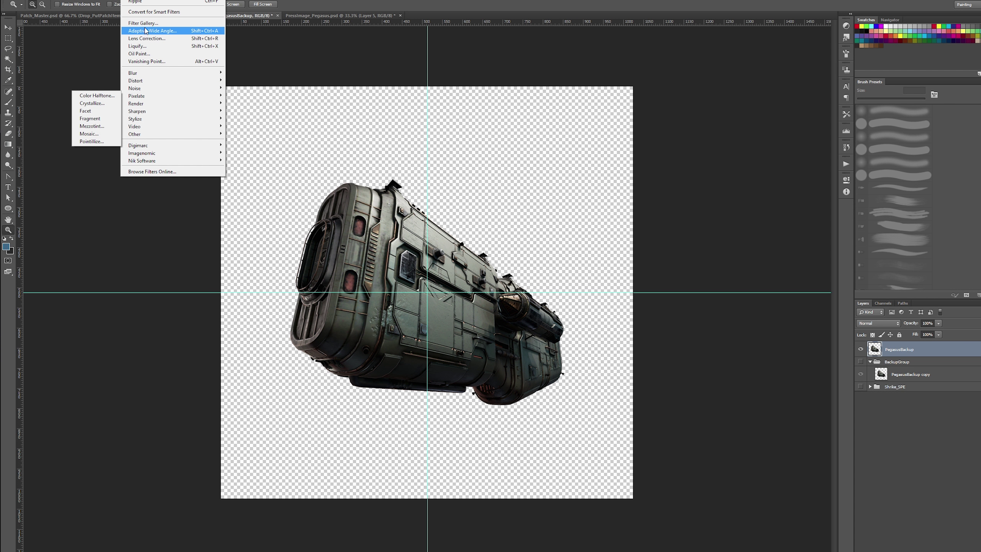
left_click(180, 24)
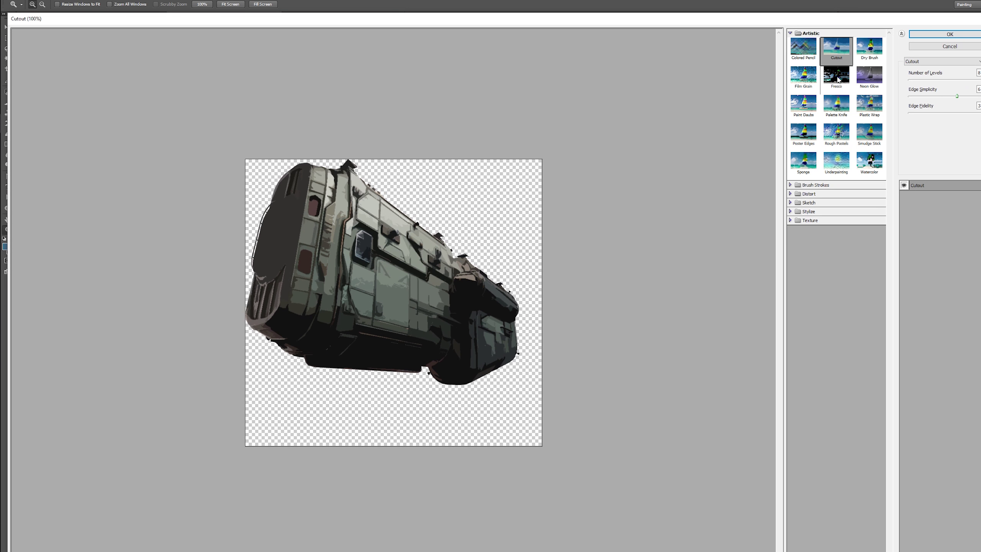
left_click_drag(915, 83, 954, 93)
left_click(956, 96)
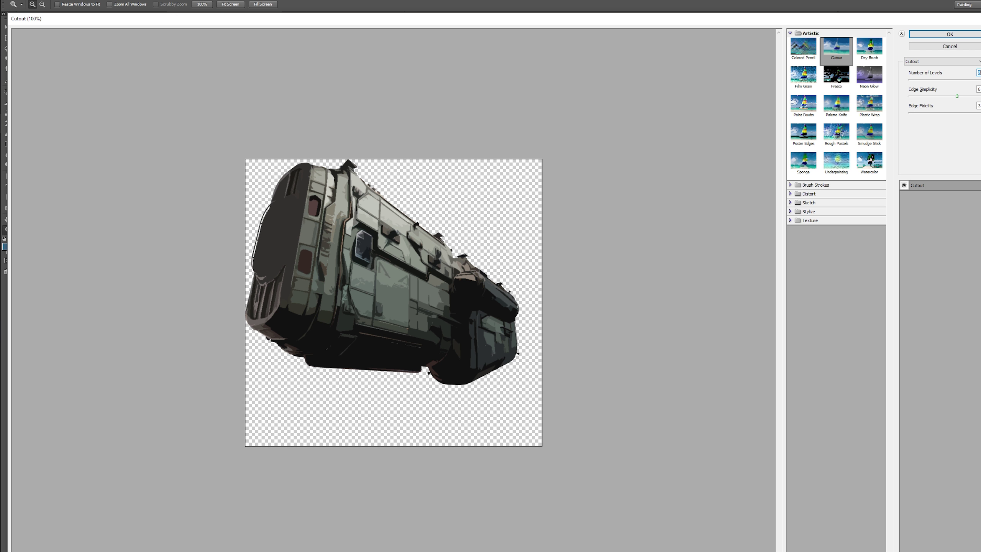
left_click_drag(975, 81, 949, 95)
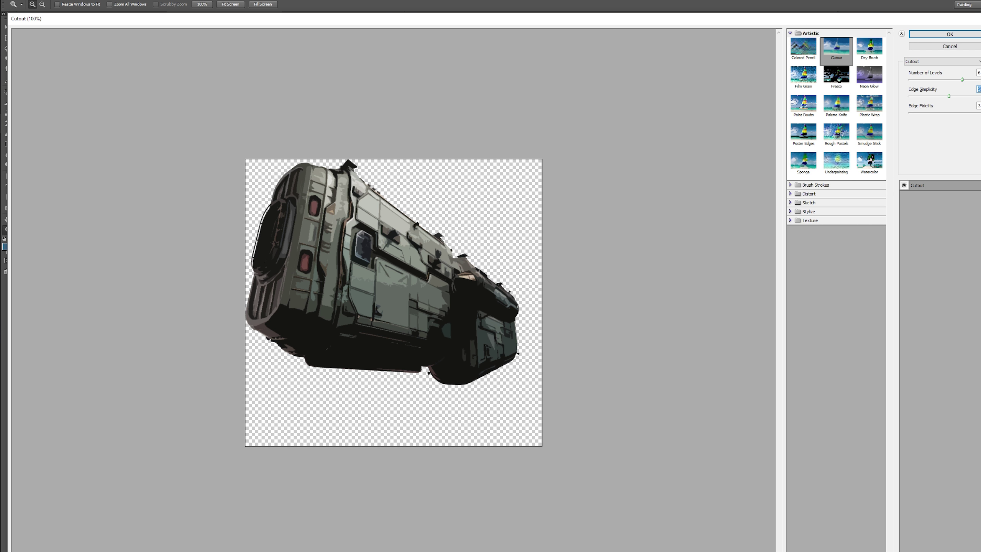
left_click(931, 111)
mouse_move(948, 96)
left_mouse_down()
mouse_move(936, 99)
mouse_move(952, 95)
left_mouse_up()
mouse_move(962, 79)
left_mouse_down()
mouse_move(976, 81)
mouse_move(934, 85)
mouse_move(979, 90)
mouse_move(964, 98)
left_mouse_up()
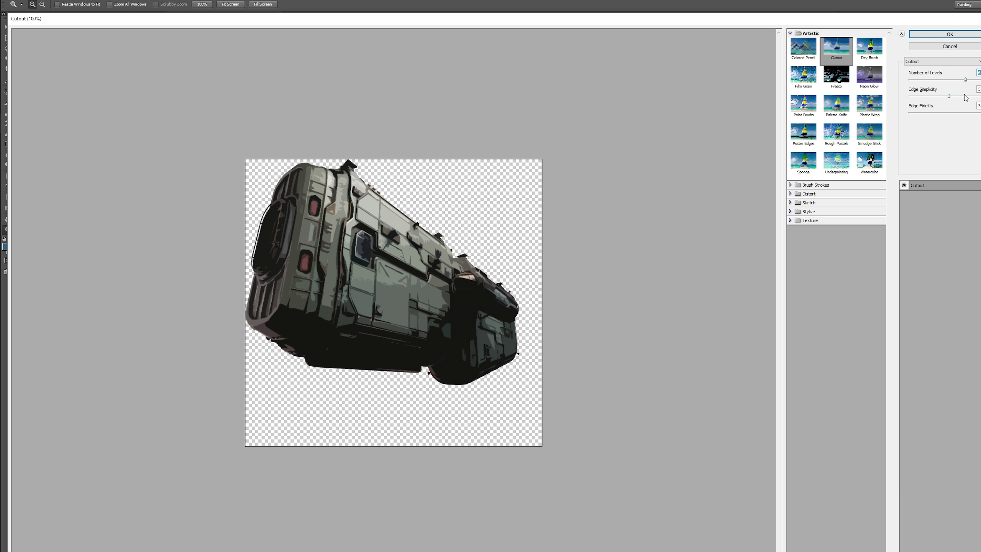
left_click(955, 36)
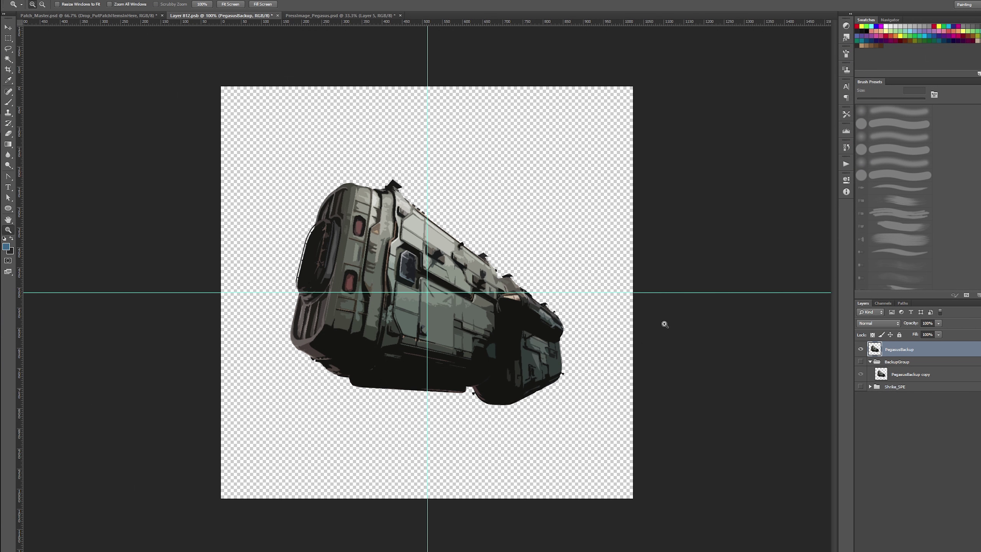
- Save Layer 812.psb, then hide the Shrike shield background in Patch_Master.psd
key("ctrl+s")
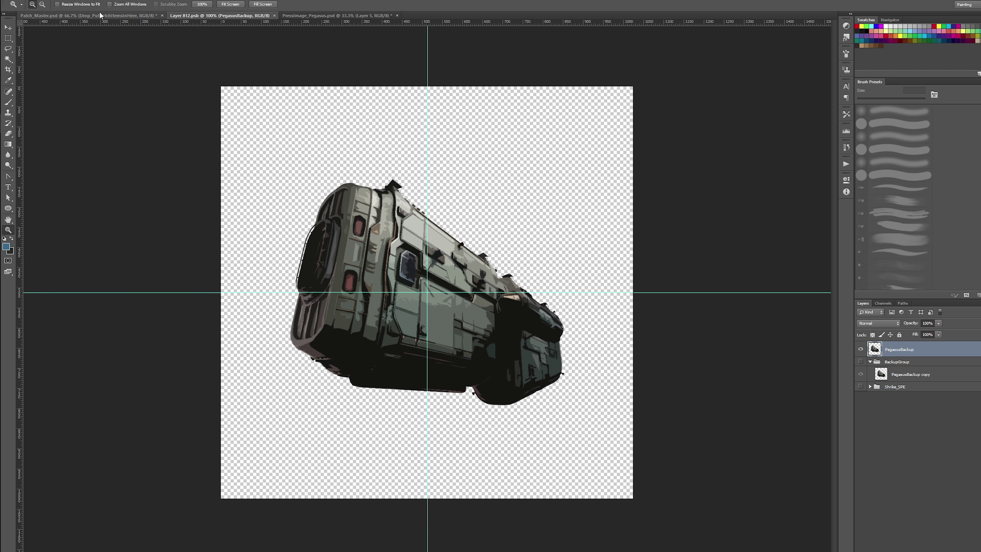
key("ctrl+shift+Tab")
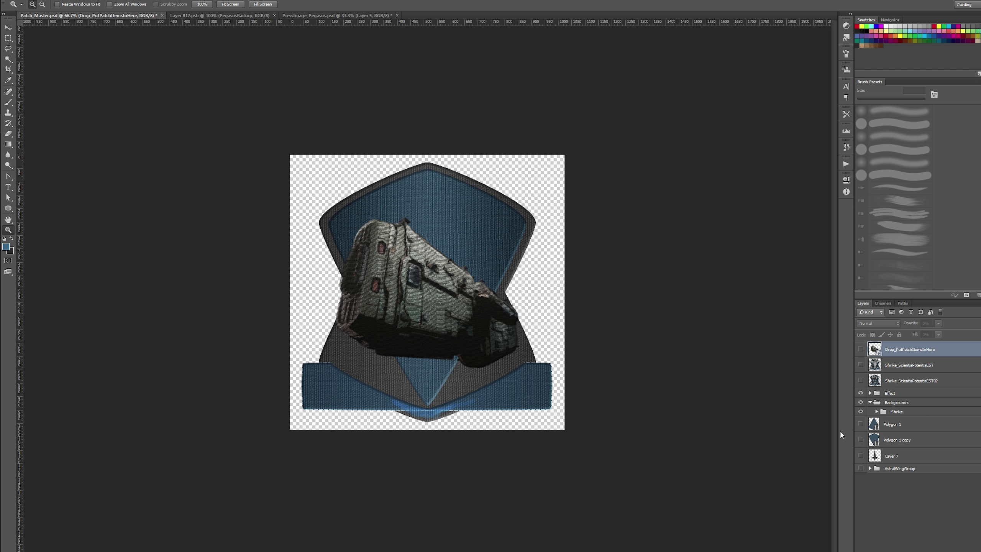
left_click(879, 402)
left_click(871, 402)
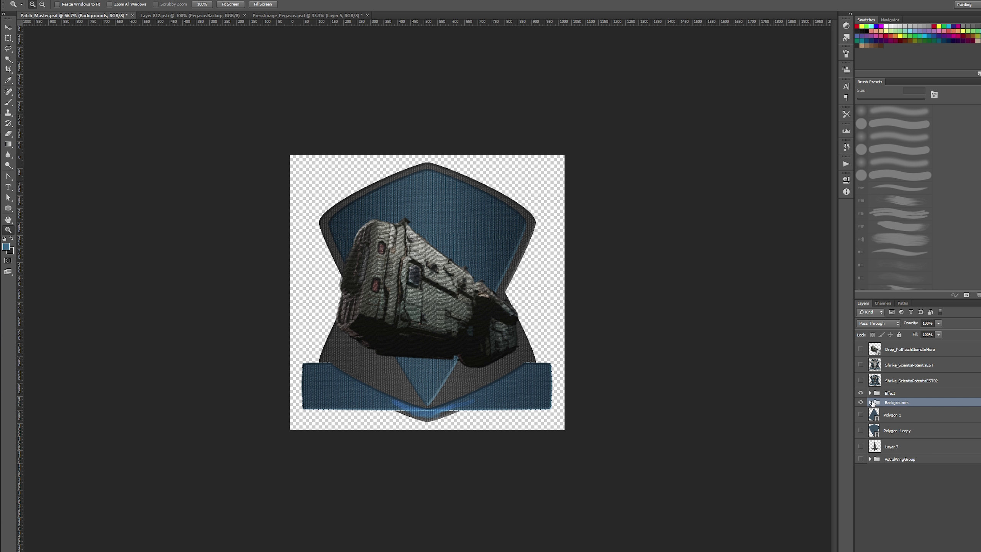
left_click(870, 402)
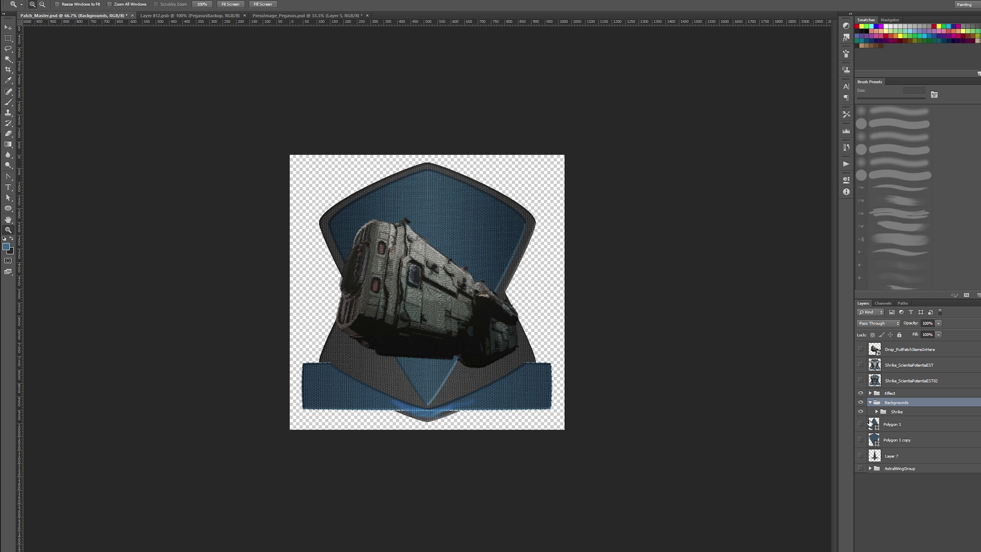
left_click(861, 412)
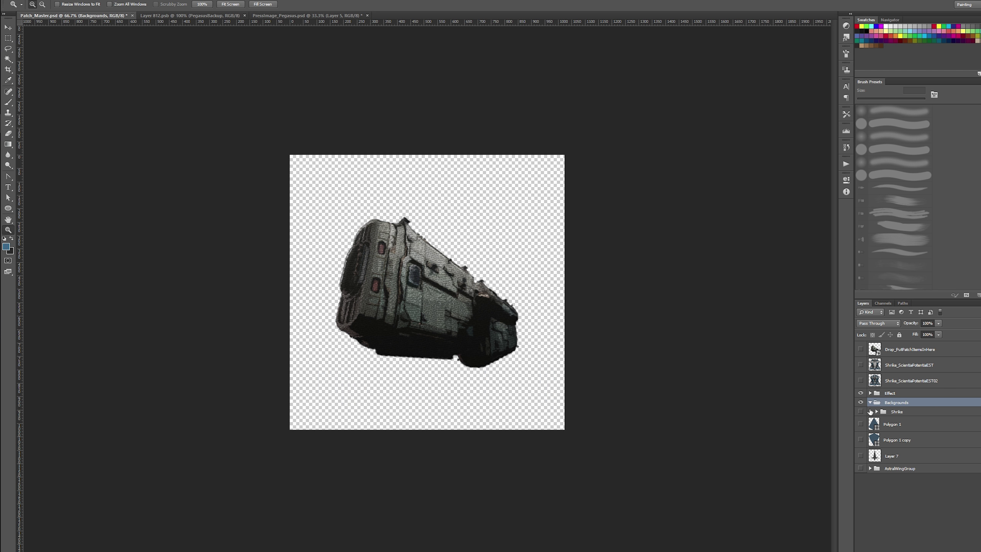
- Inspect the cutout ship up close, hide the Backgrounds group, and return to Layer 812.psb
left_click(424, 308)
left_click(424, 308)
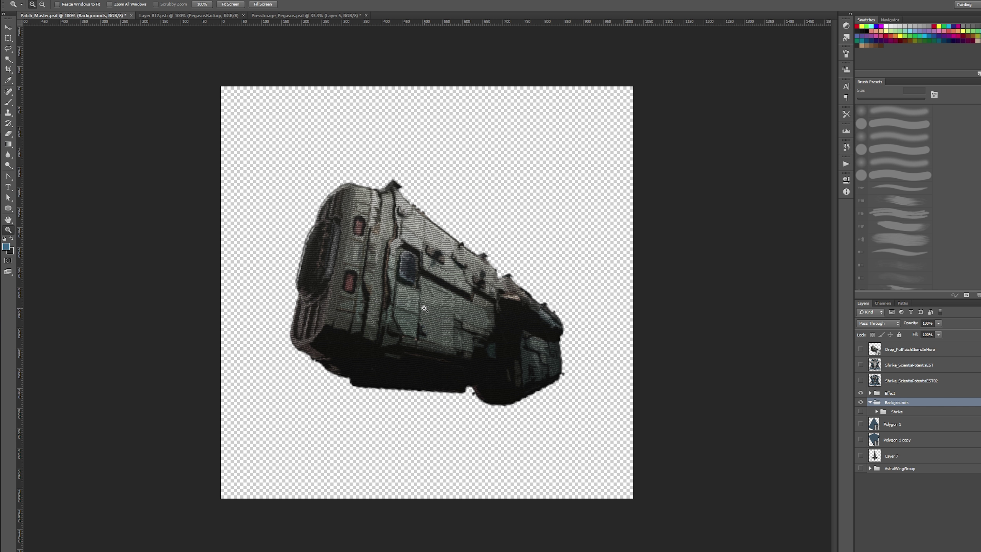
left_click(453, 331, "alt")
left_click(876, 412)
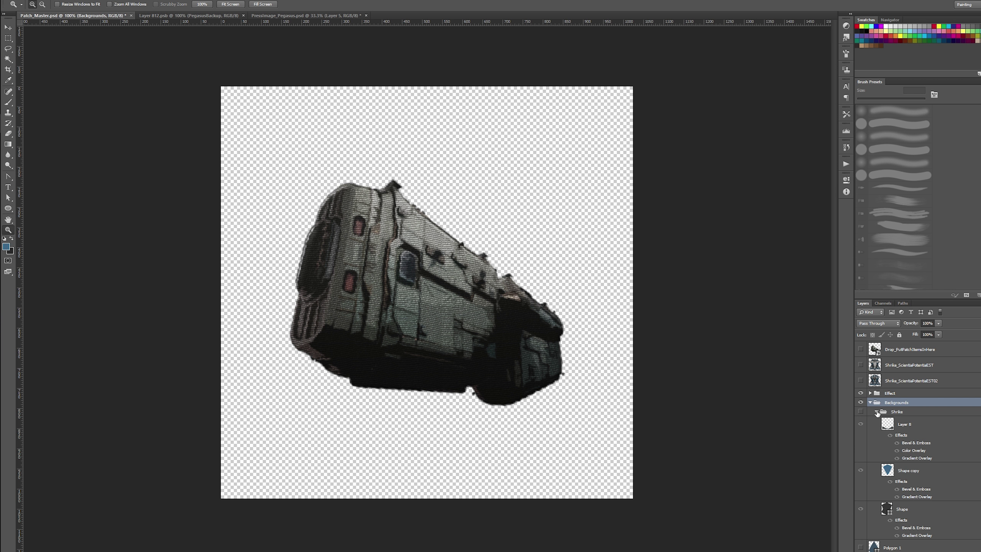
left_click(877, 412)
left_click(860, 403)
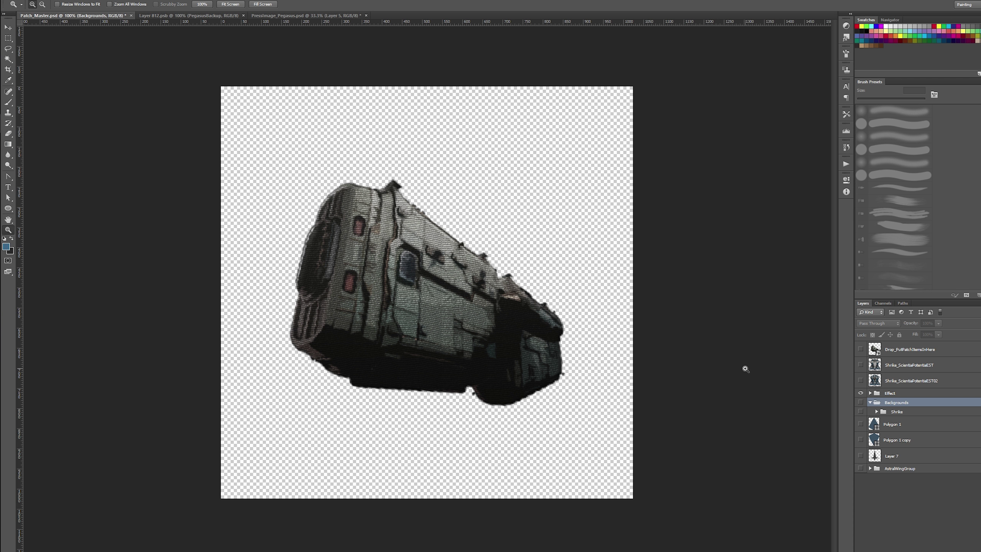
left_click(215, 17)
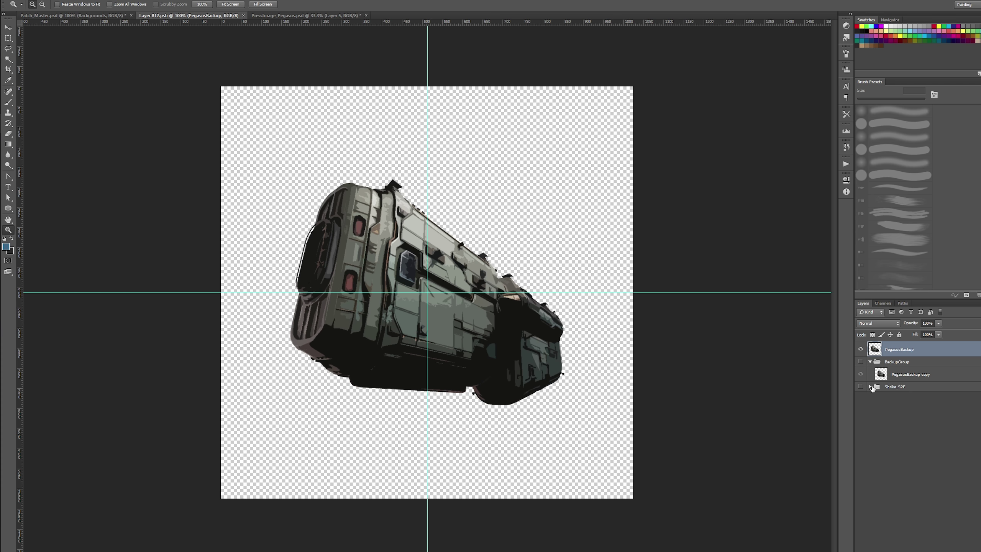
- Add a 20 px outside Stroke effect to the PegasusBackup ship layer
right_click(903, 454)
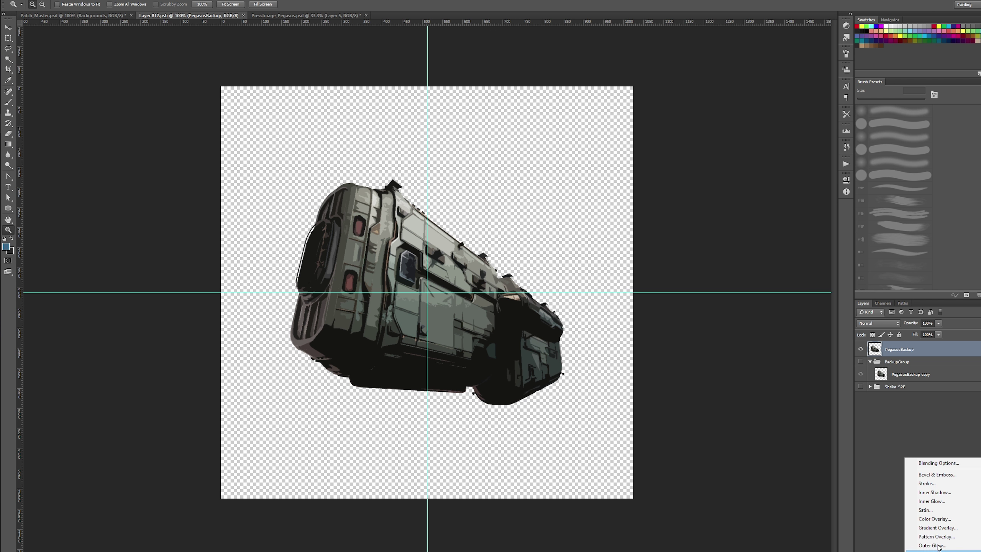
left_click(926, 483)
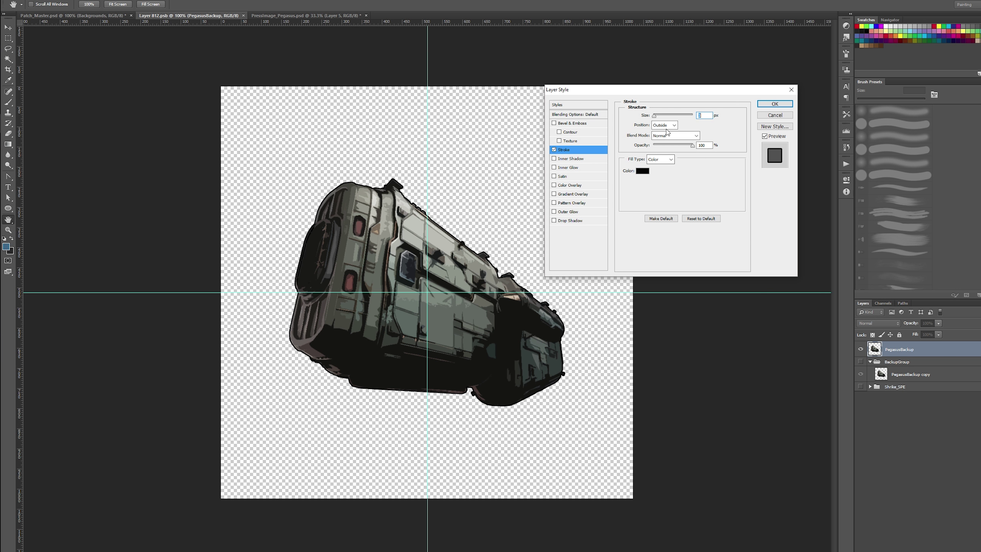
type("20")
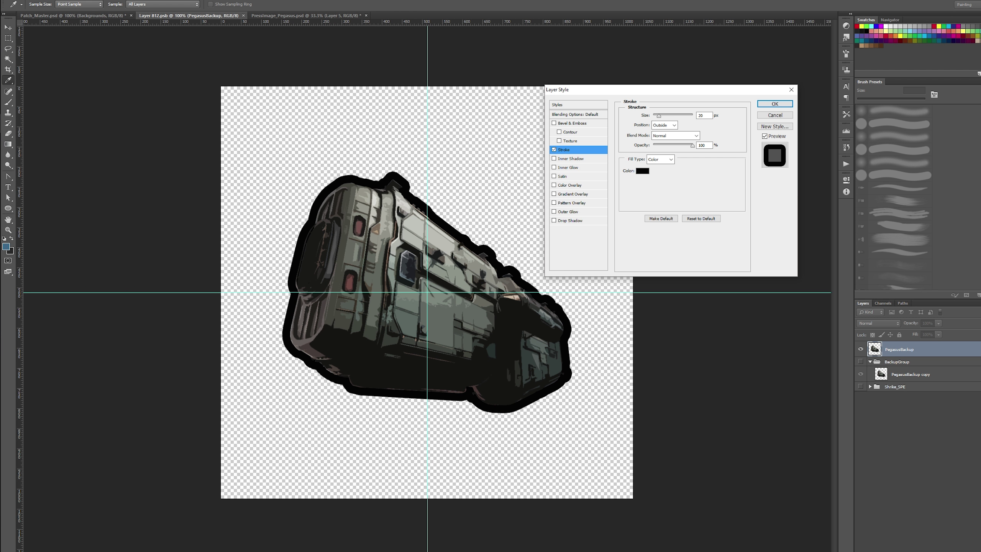
- Sample a muted grey-green (8a9085) from the ship as the stroke colour
left_click(642, 170)
mouse_move(454, 305)
left_mouse_down()
mouse_move(375, 228)
mouse_move(370, 192)
mouse_move(438, 275)
left_mouse_up()
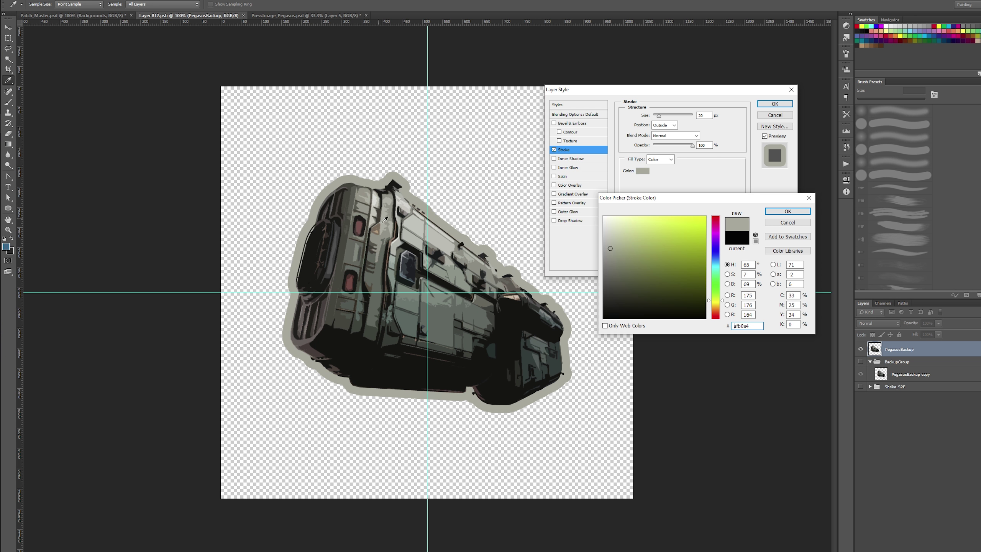
left_click_drag(398, 237, 352, 201)
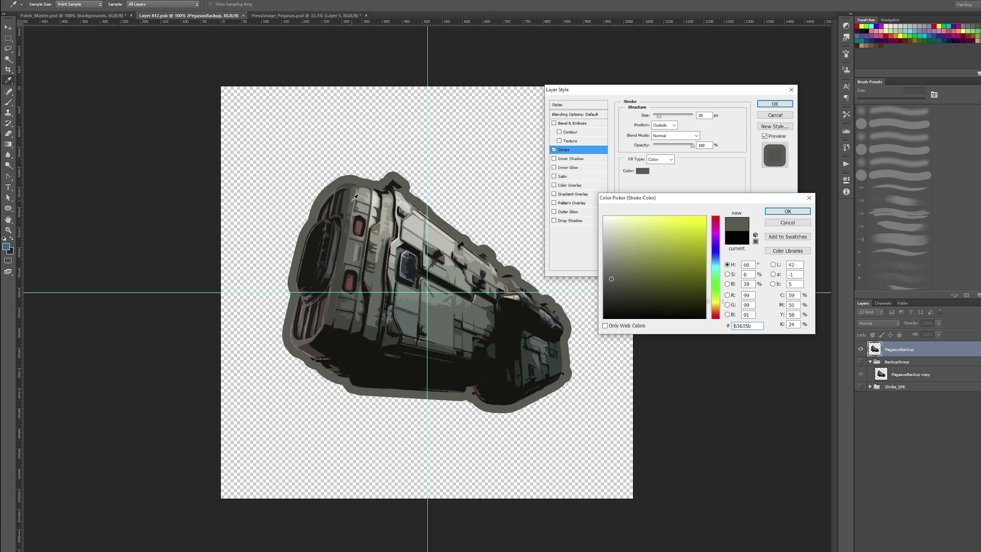
left_click(463, 320)
left_click(488, 331)
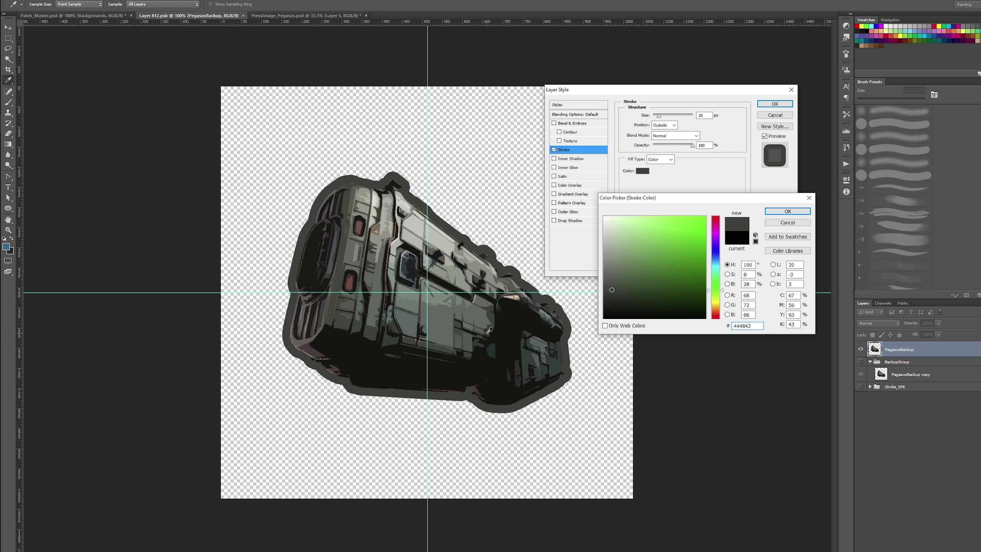
mouse_move(489, 330)
left_mouse_down()
mouse_move(482, 318)
mouse_move(499, 306)
left_mouse_up()
left_click(512, 298)
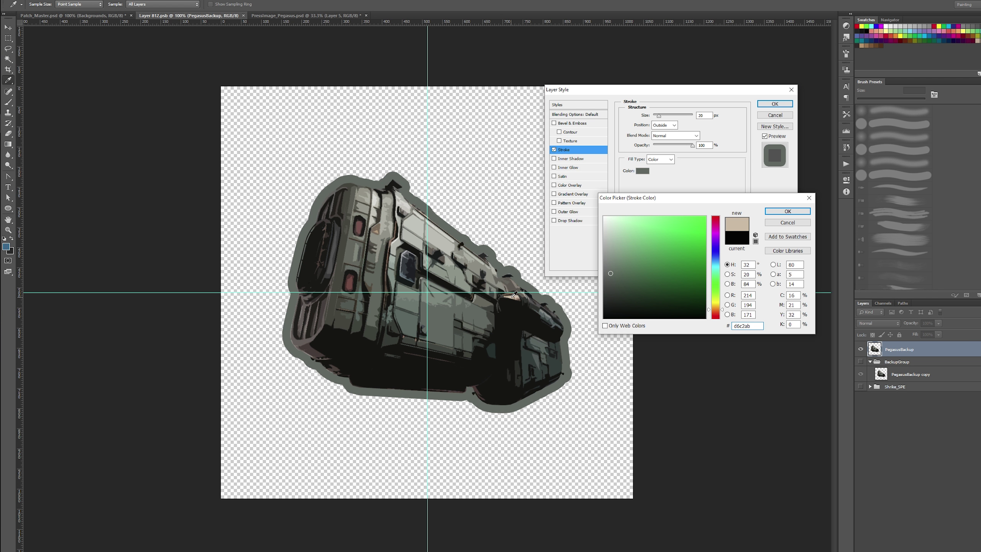
left_click_drag(514, 295, 511, 297)
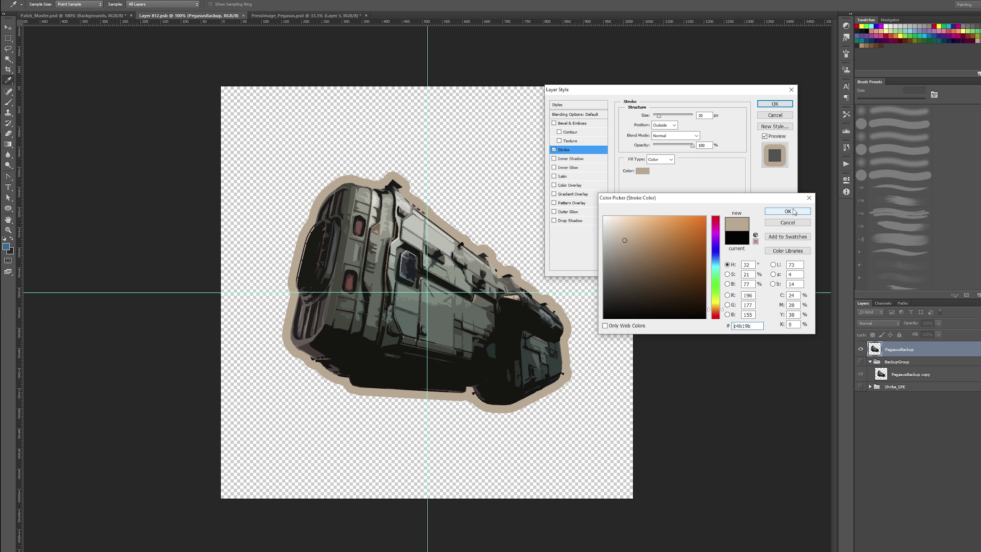
mouse_move(539, 341)
left_mouse_down()
mouse_move(335, 240)
mouse_move(357, 250)
left_mouse_up()
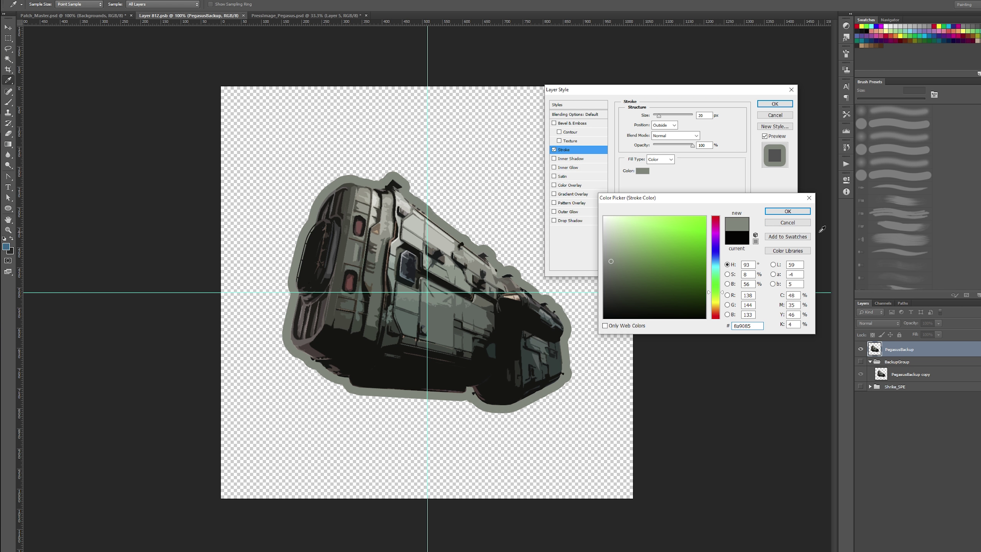
left_click(788, 211)
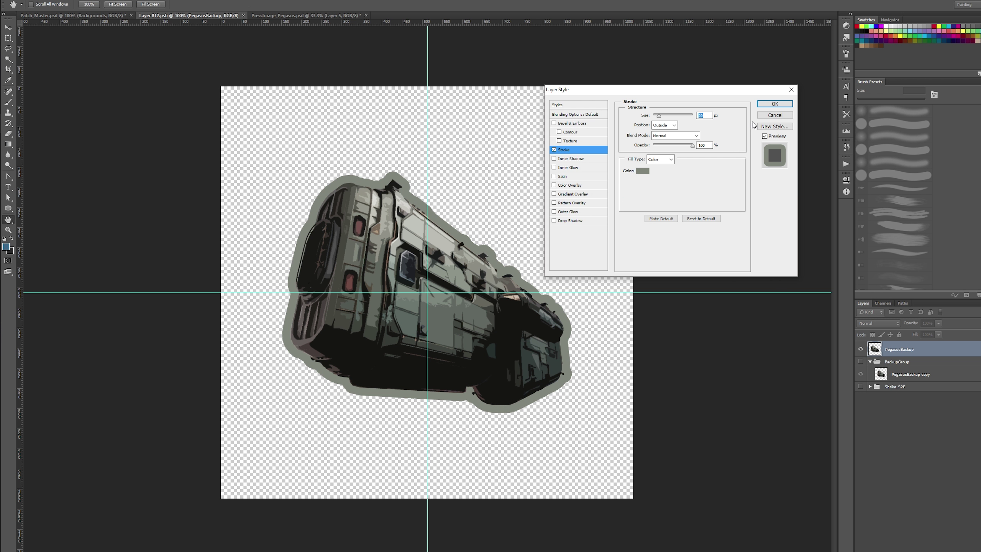
- Apply the stroke, then show the Shrike02 artwork inside Shrike_SPE's ShrikeGroup
left_click(766, 102)
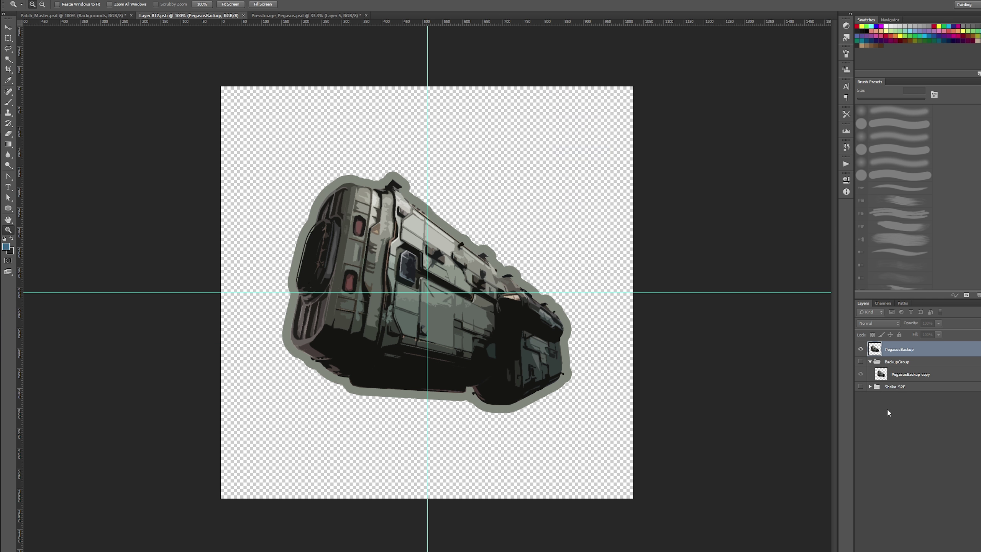
left_click(872, 406)
scroll(899, 468, "down", 3)
scroll(899, 467, "down", 3)
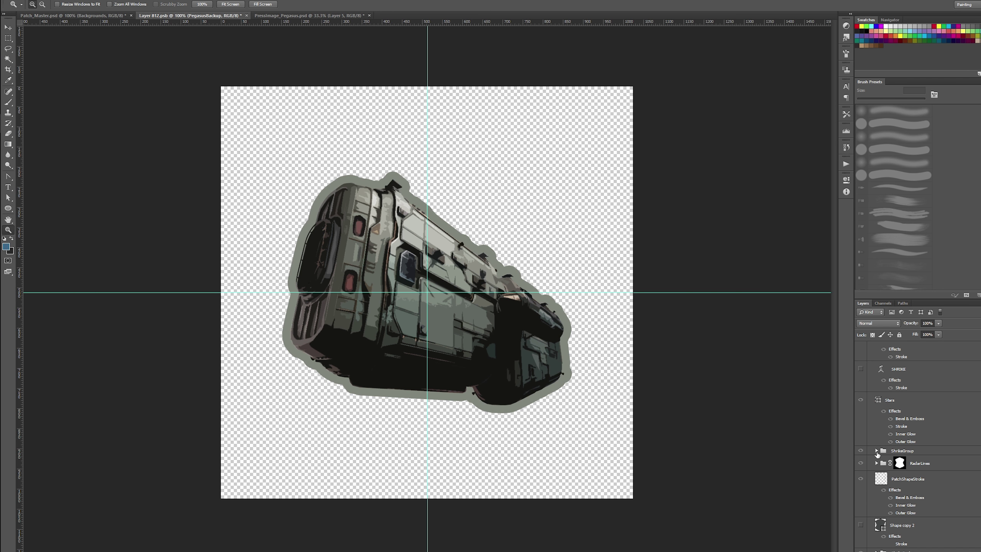
left_click(876, 451)
left_click(883, 442)
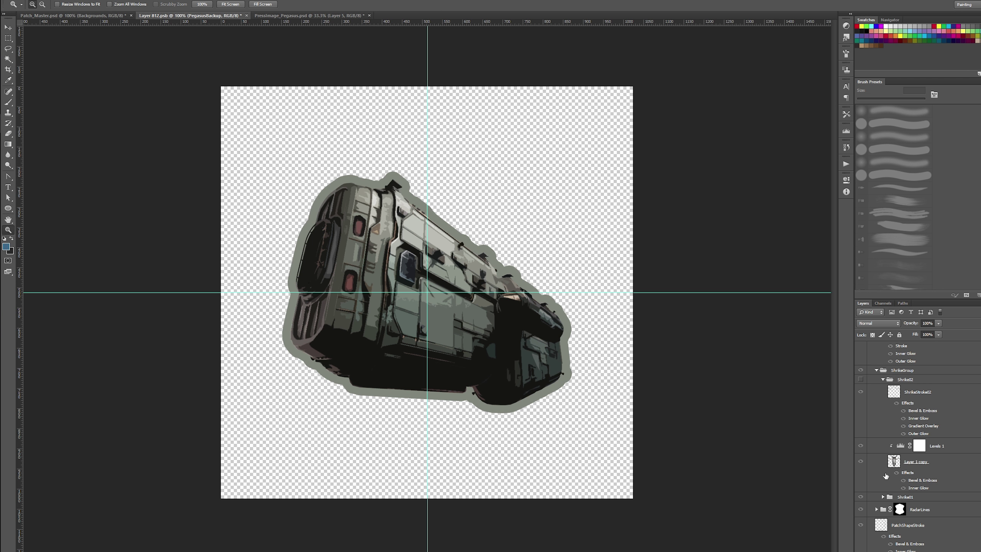
left_click(860, 379)
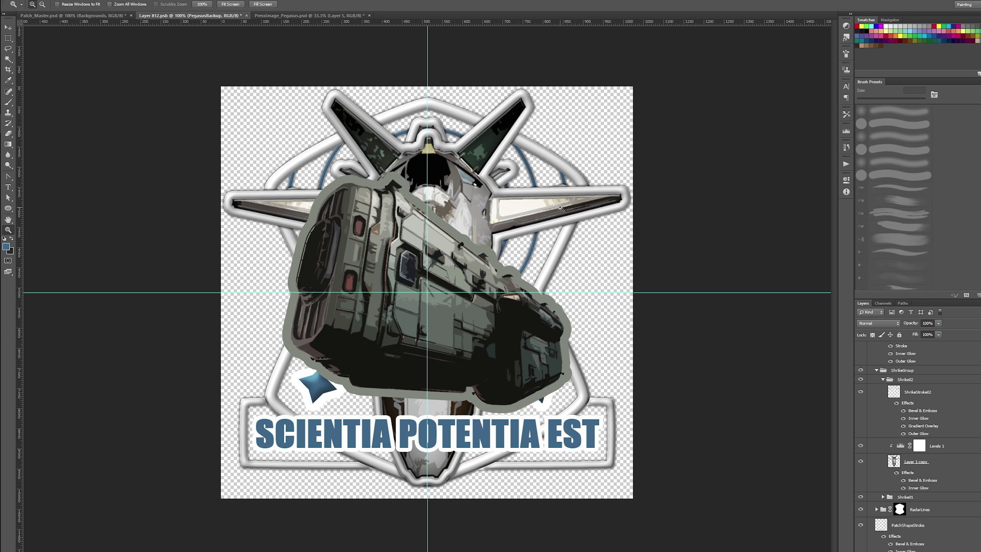
- Copy ShrikeStroke02's layer style, hide Shrike_SPE again, and select PegasusBackup
right_click(925, 415)
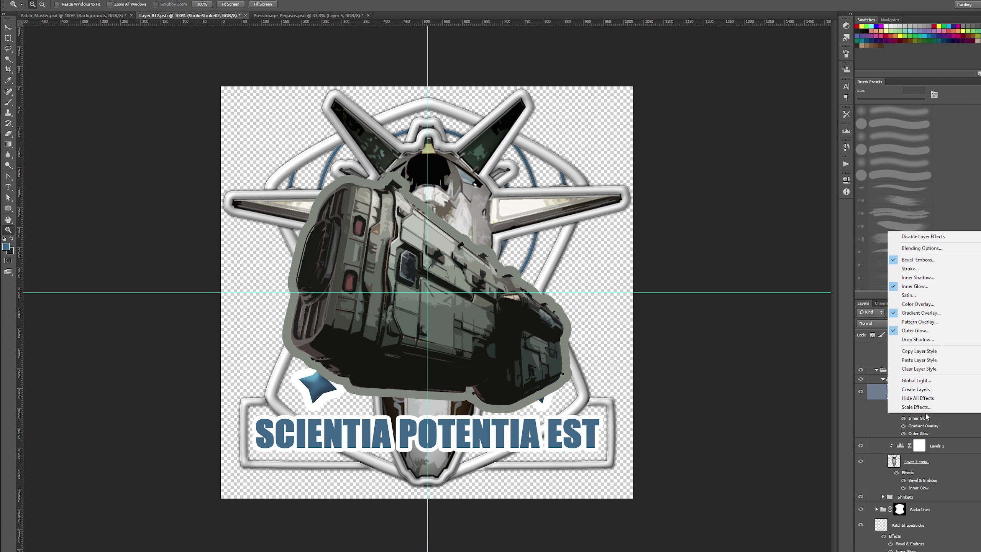
left_click(920, 352)
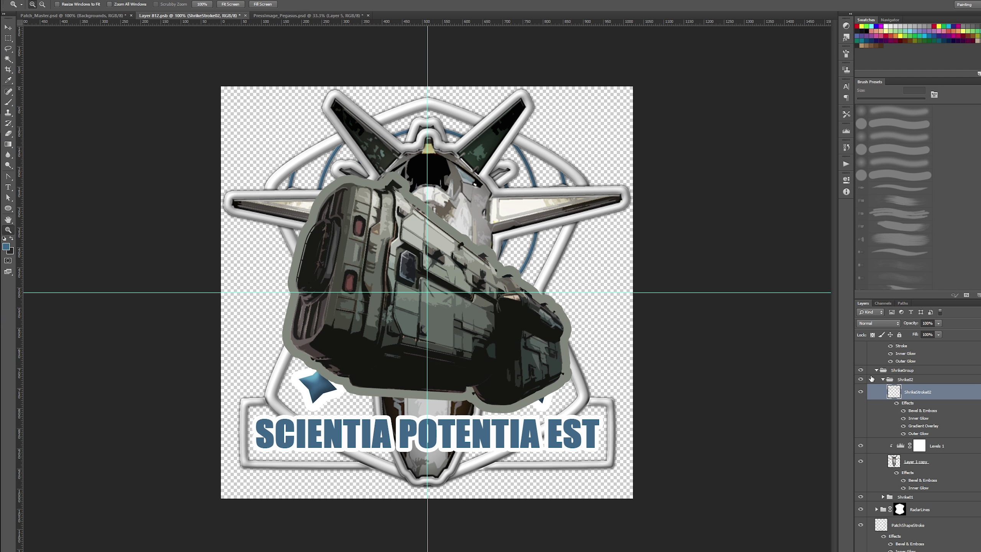
left_click(861, 370)
scroll(898, 450, "up", 3)
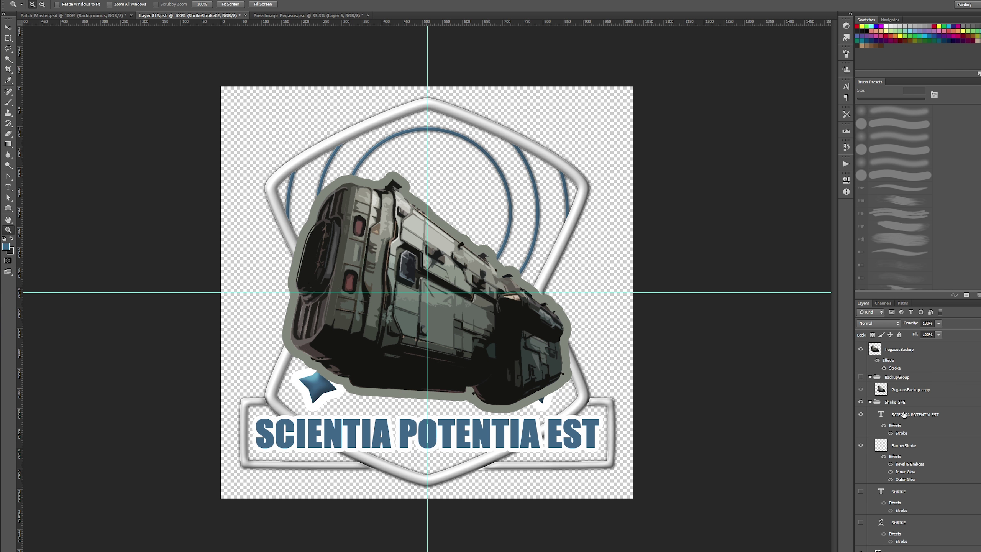
left_click(861, 480)
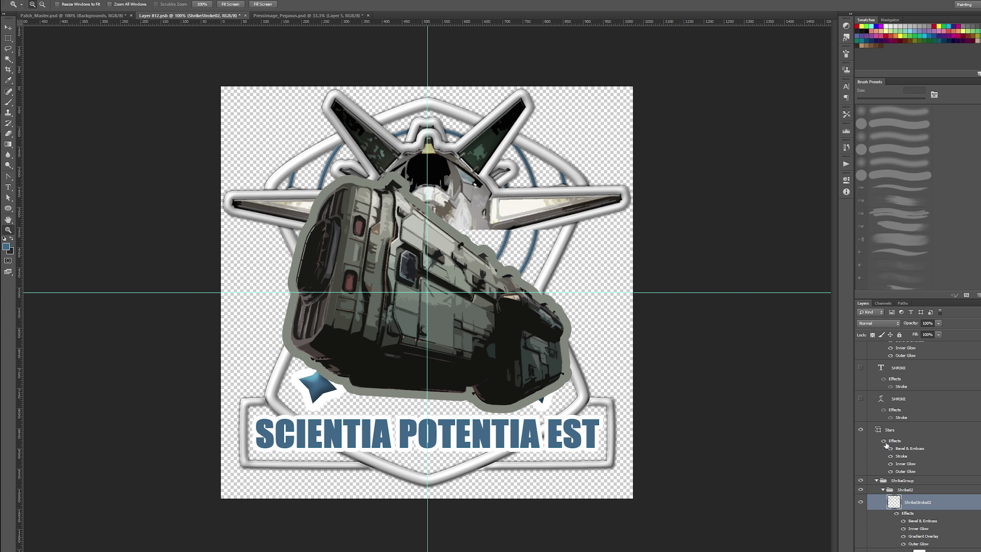
scroll(896, 440, "up", 3)
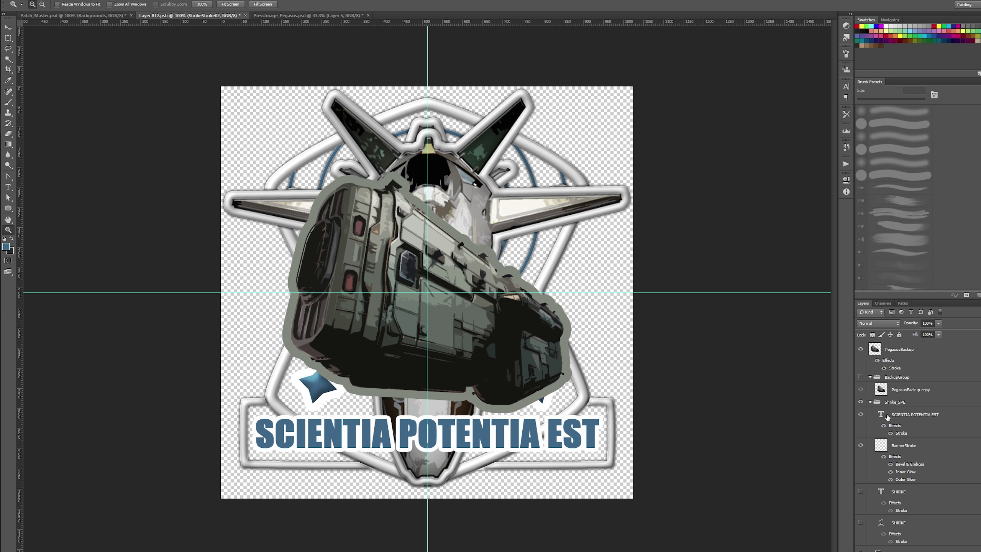
left_click(870, 402)
left_click(860, 403)
left_click(918, 351)
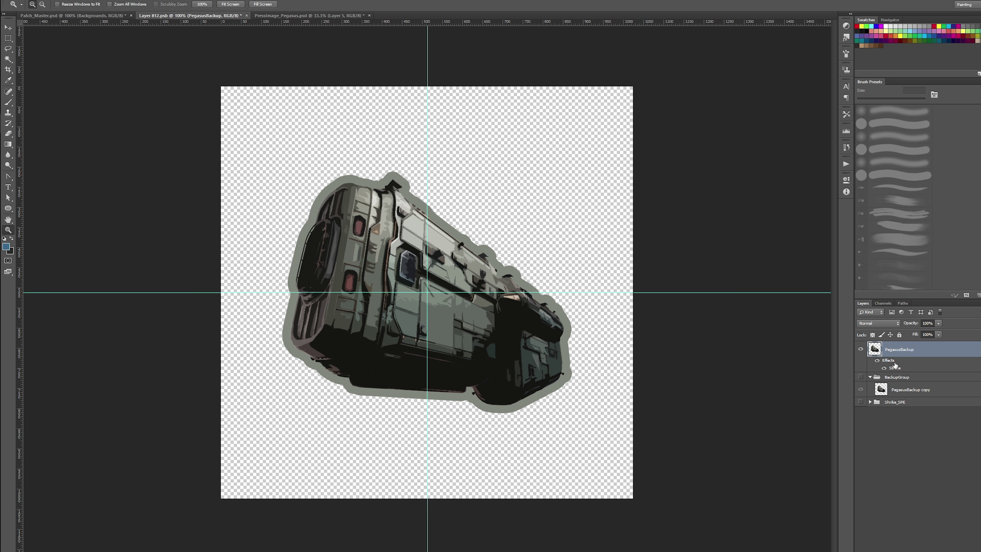
- Duplicate PegasusBackup and rasterize the copy's stroke style into a standalone outline
key("ctrl+j")
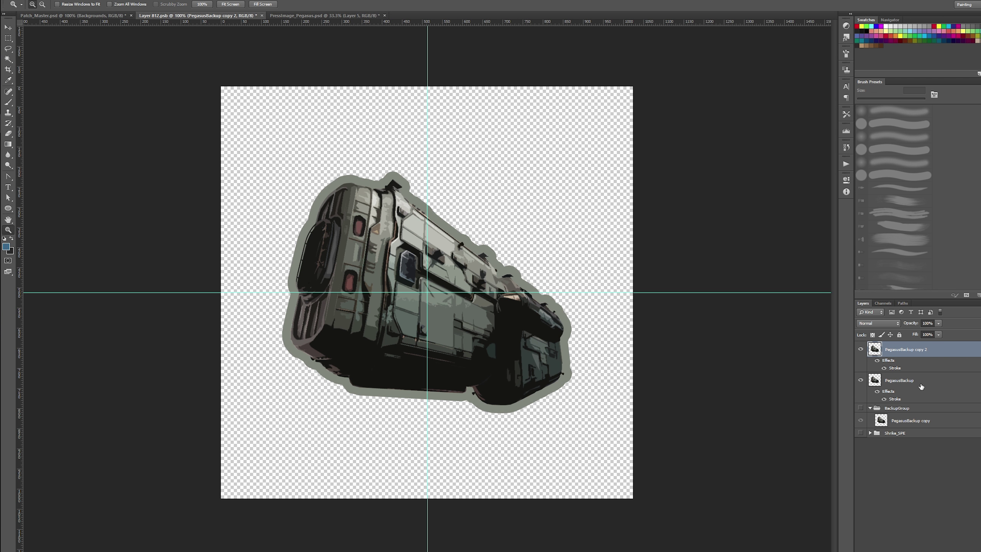
right_click(912, 355)
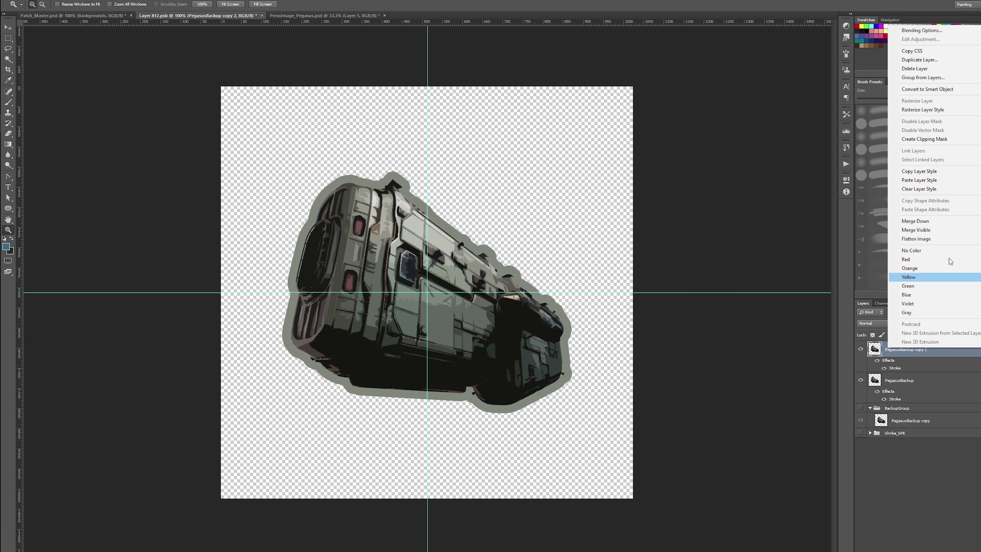
left_click(947, 111)
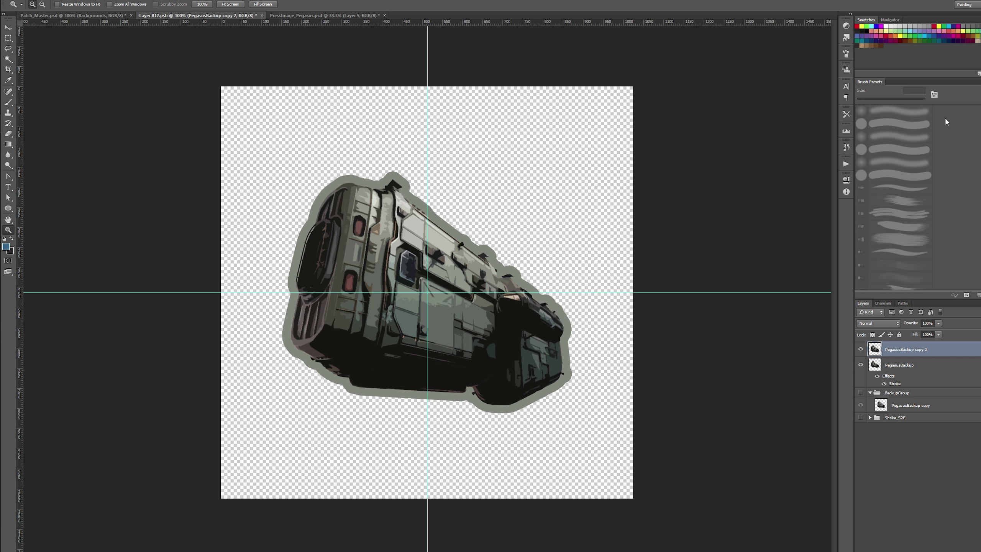
key("ctrl+z")
left_click(938, 334)
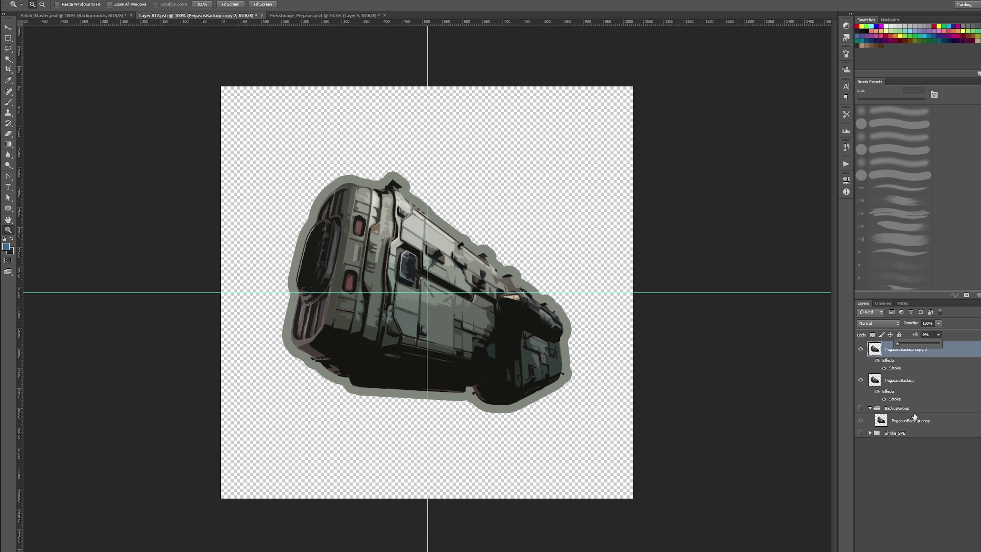
left_click(860, 403)
left_click(861, 380)
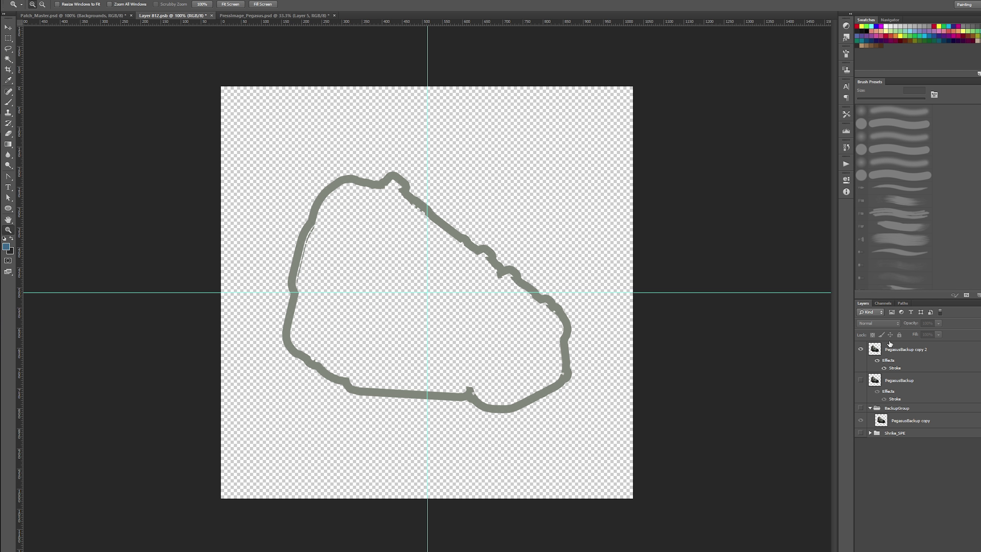
right_click(900, 350)
left_click(911, 110)
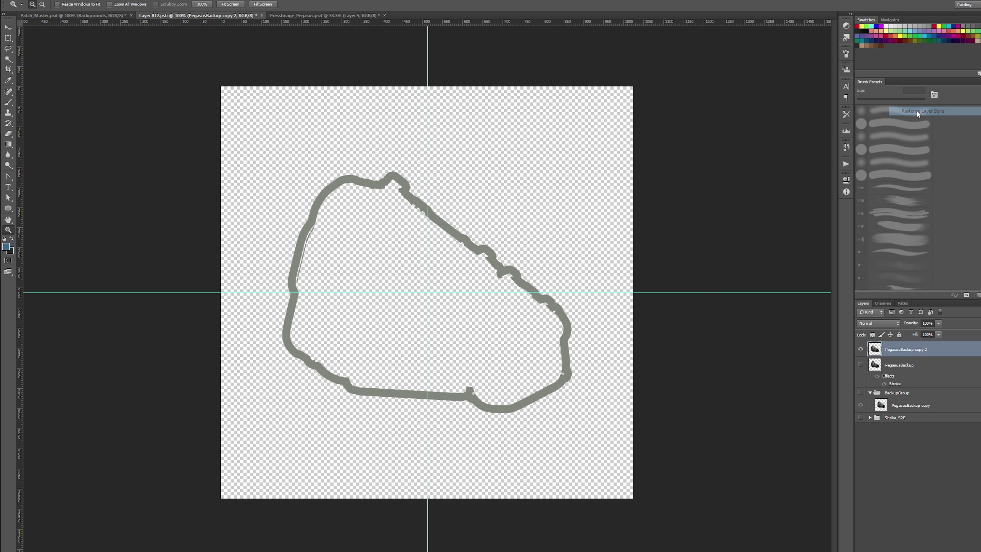
left_click(860, 365)
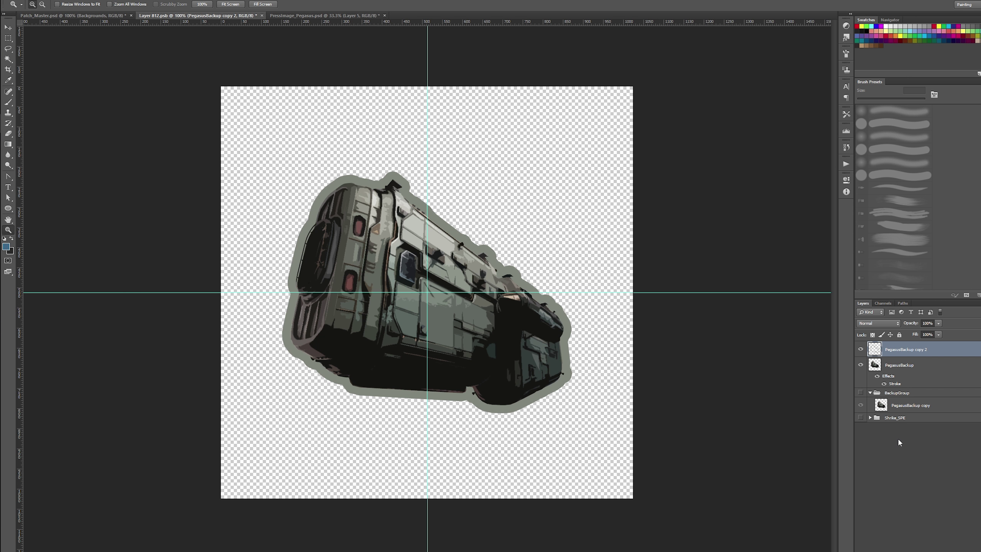
- Clear PegasusBackup's stroke style, and rename the outline 'PegasusStroke' and the original 'PegasusFill'
right_click(887, 377)
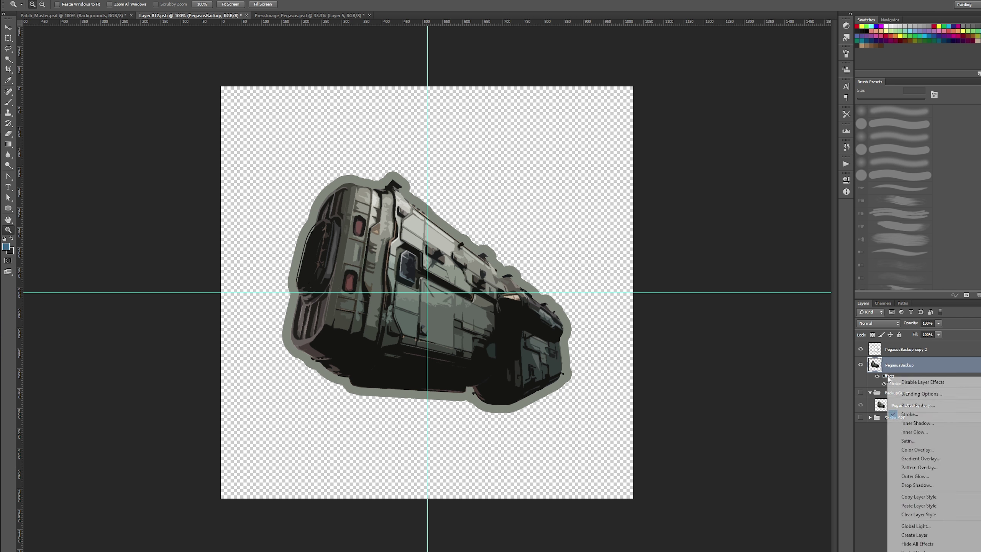
left_click(923, 514)
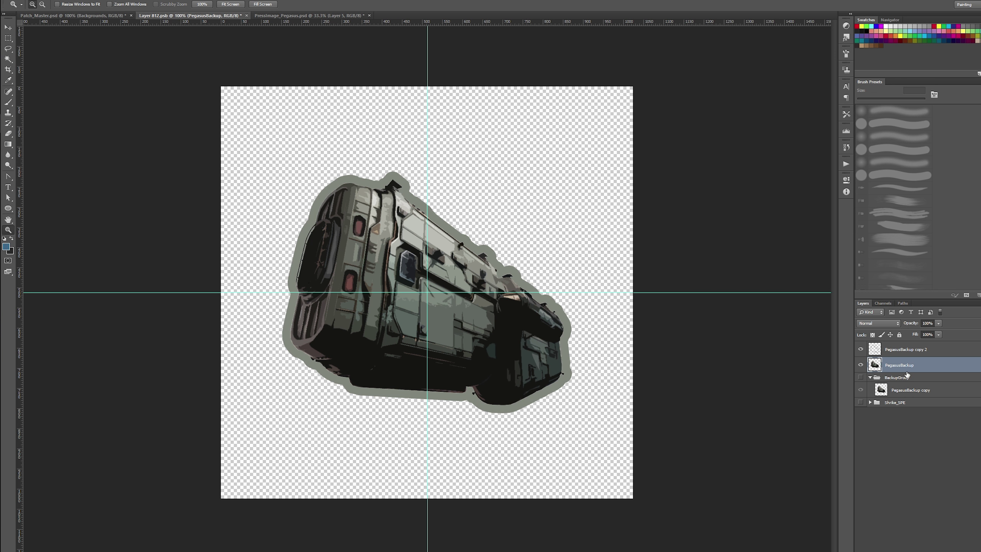
left_click(905, 349)
double_click(907, 350)
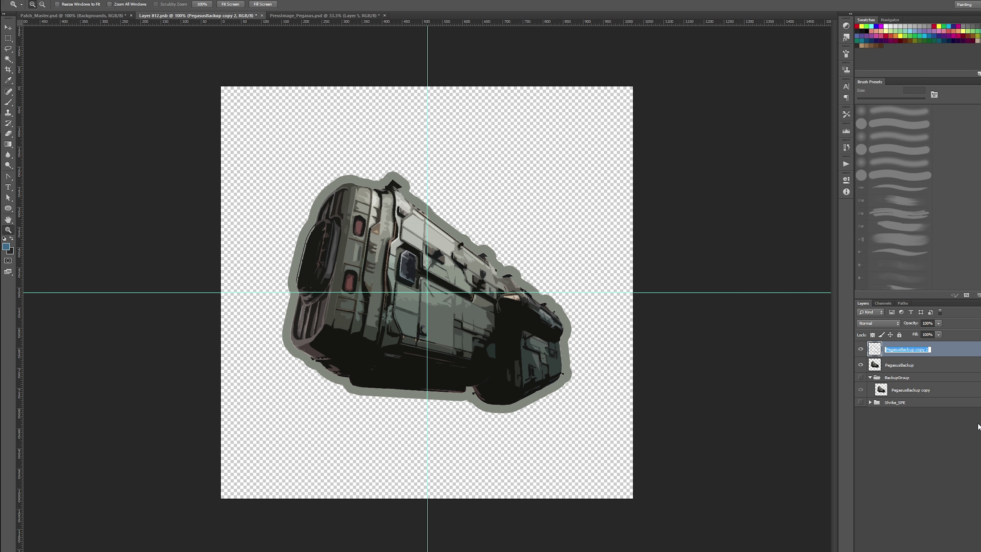
type("PegasusStroke")
key("Return")
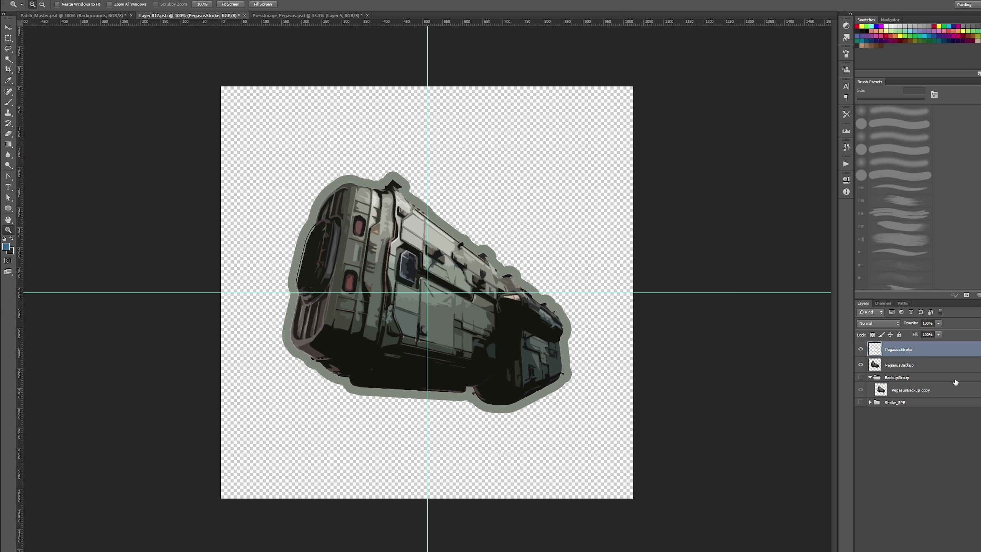
left_click(899, 365)
double_click(900, 365)
type("Pegas")
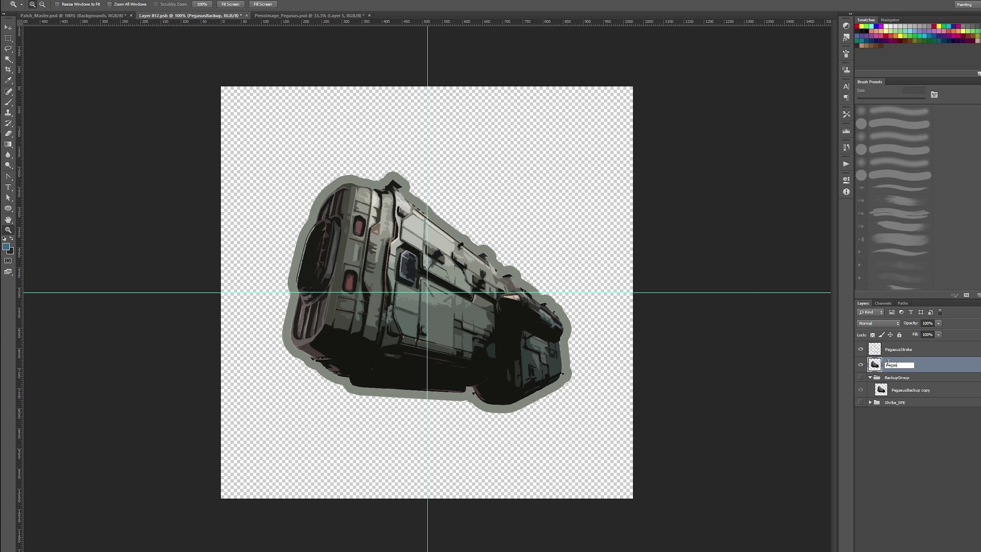
type("usFill")
key("Return")
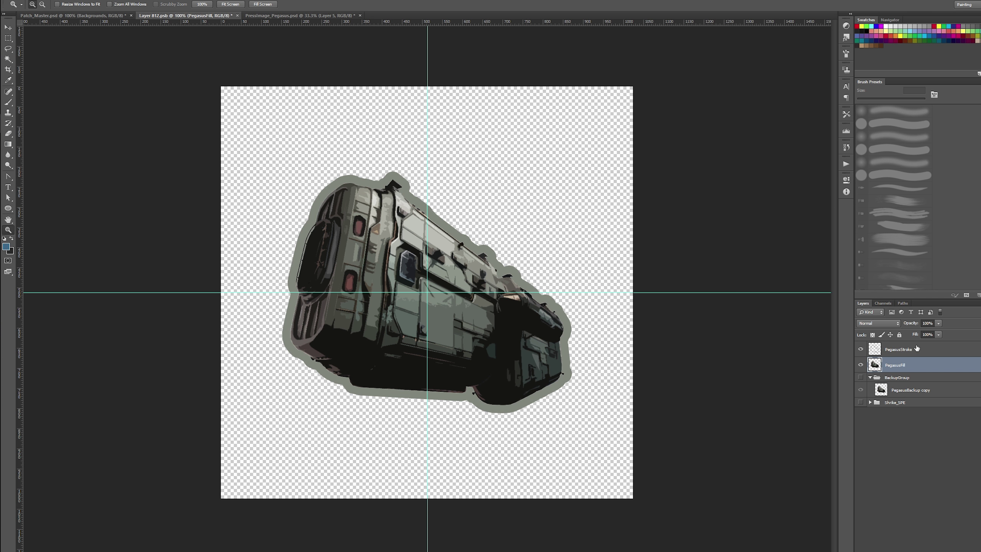
- Paste the copied bevel, glow and gradient style onto PegasusStroke
left_click(915, 348)
right_click(920, 351)
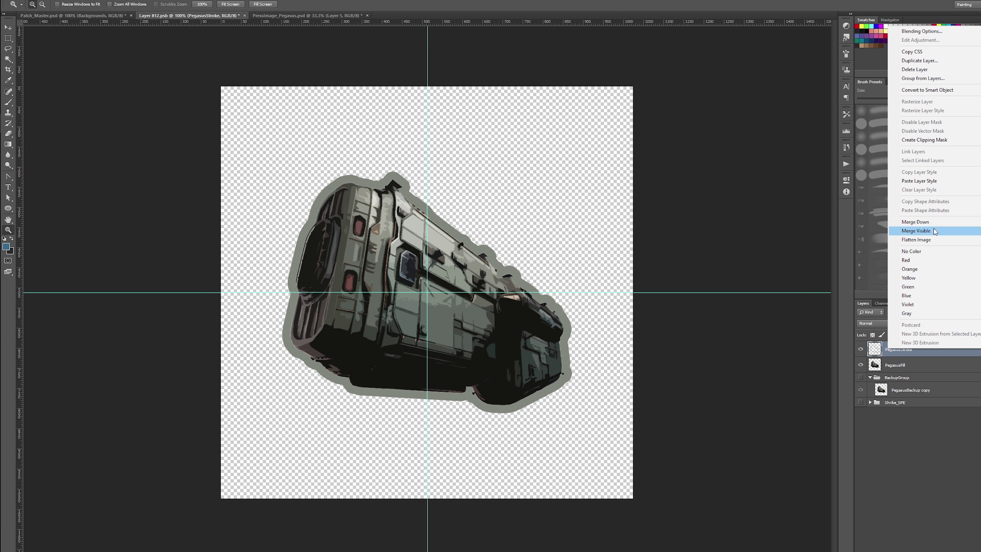
left_click(923, 180)
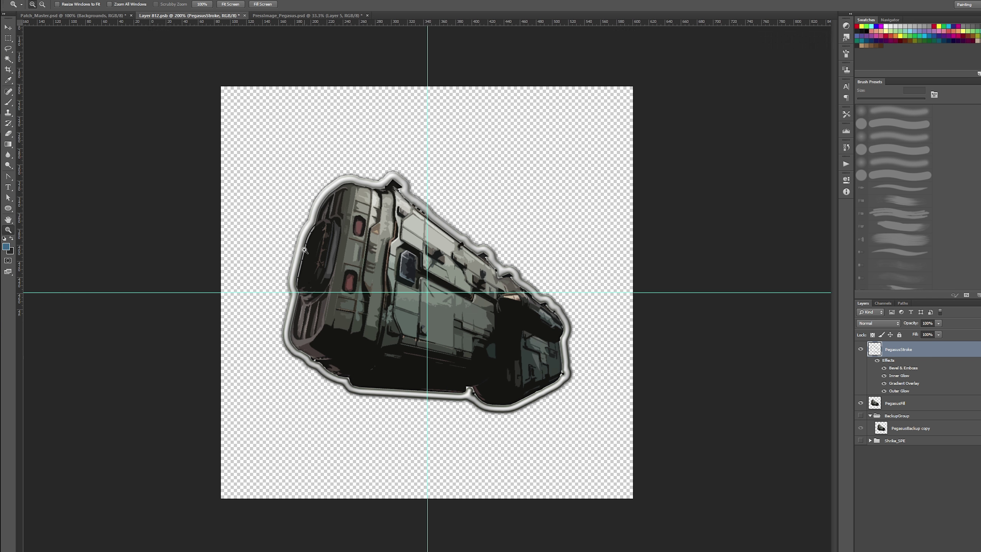
- Zoom to 200% and open PegasusStroke's layer style at the Inner Glow settings
left_click(292, 250)
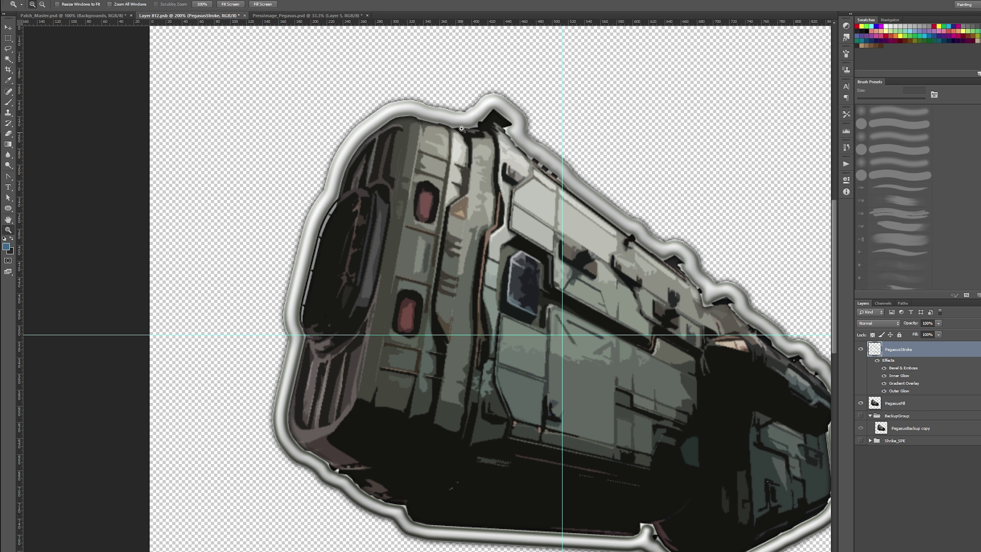
double_click(939, 384)
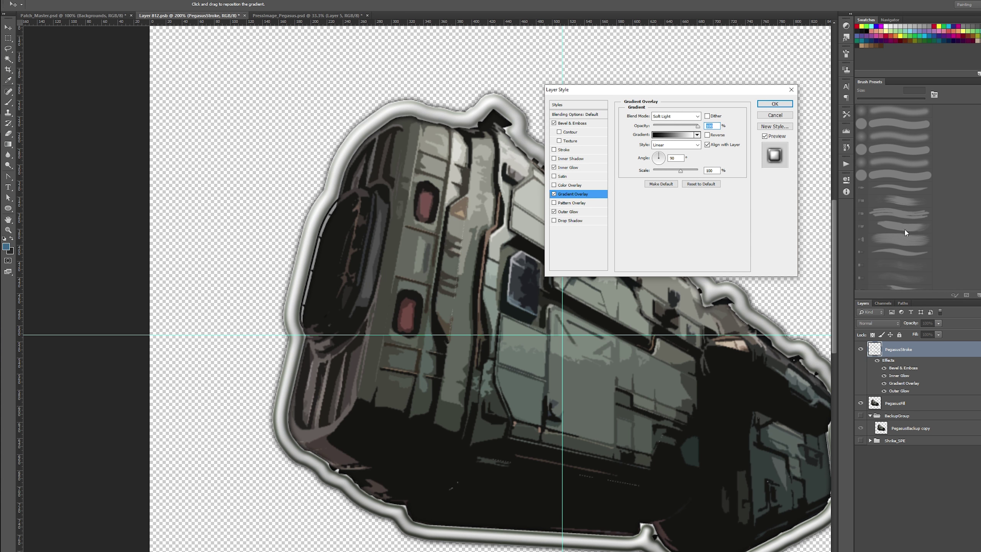
left_click(570, 216)
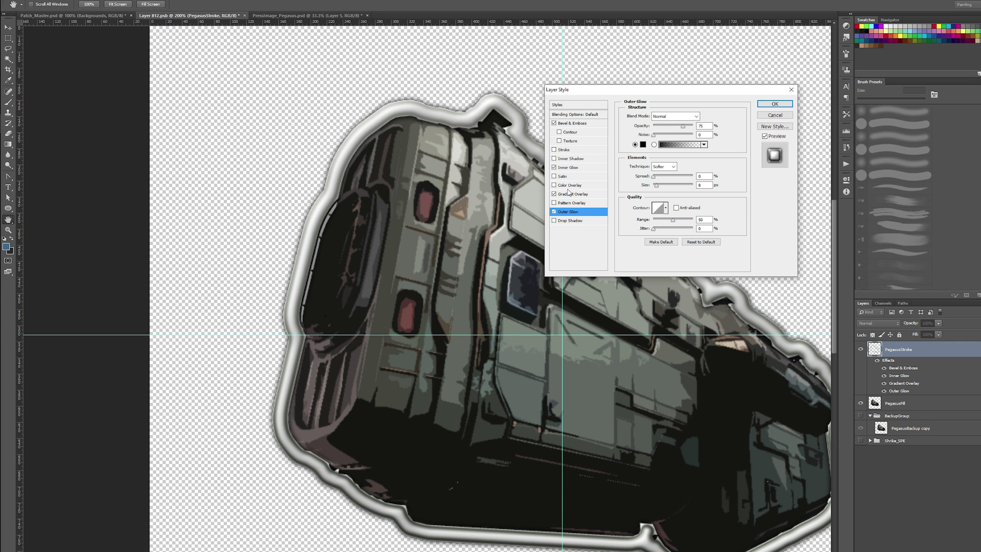
left_click(568, 168)
- After trying Overlay and Multiply, set the inner glow to Soft Light, apply, and zoom to 100%
left_click(687, 116)
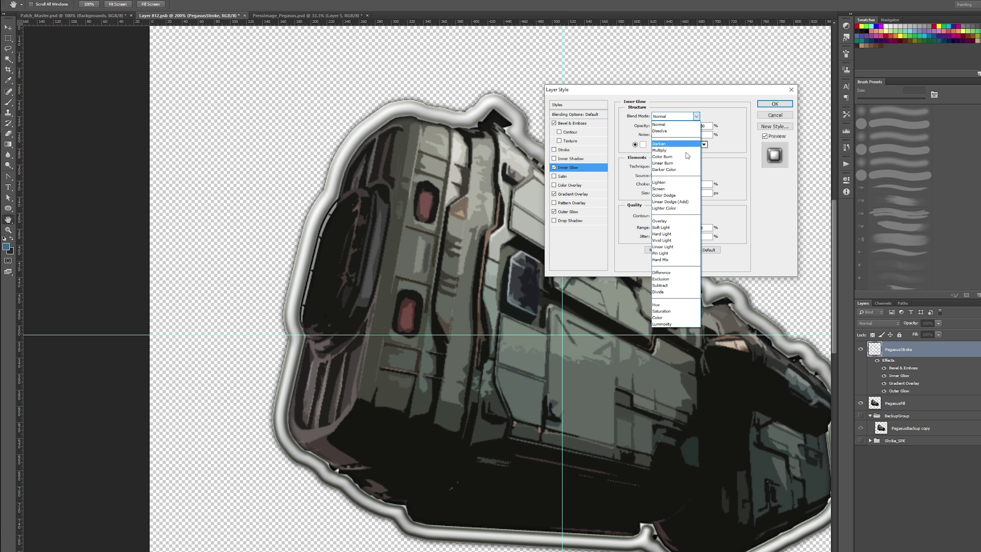
left_click(671, 223)
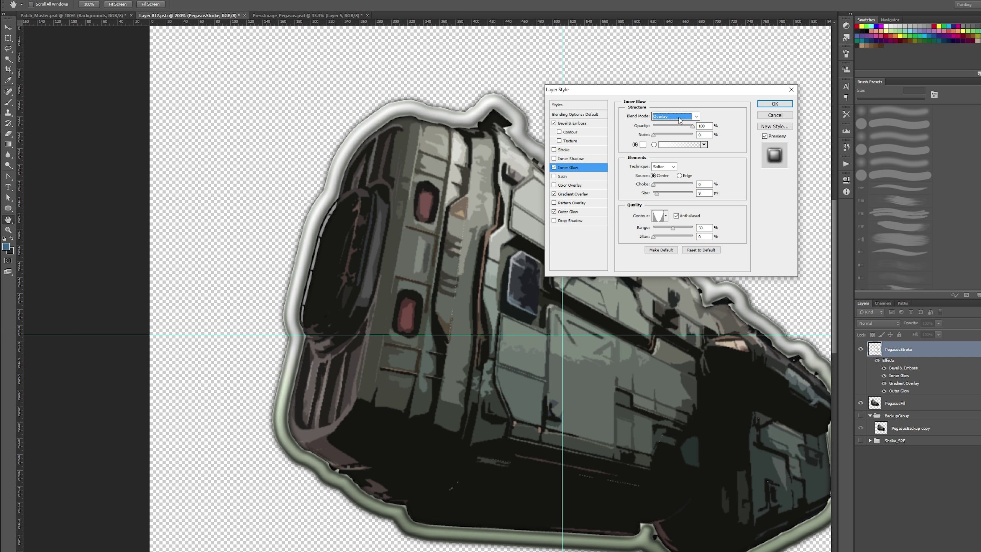
left_click(681, 117)
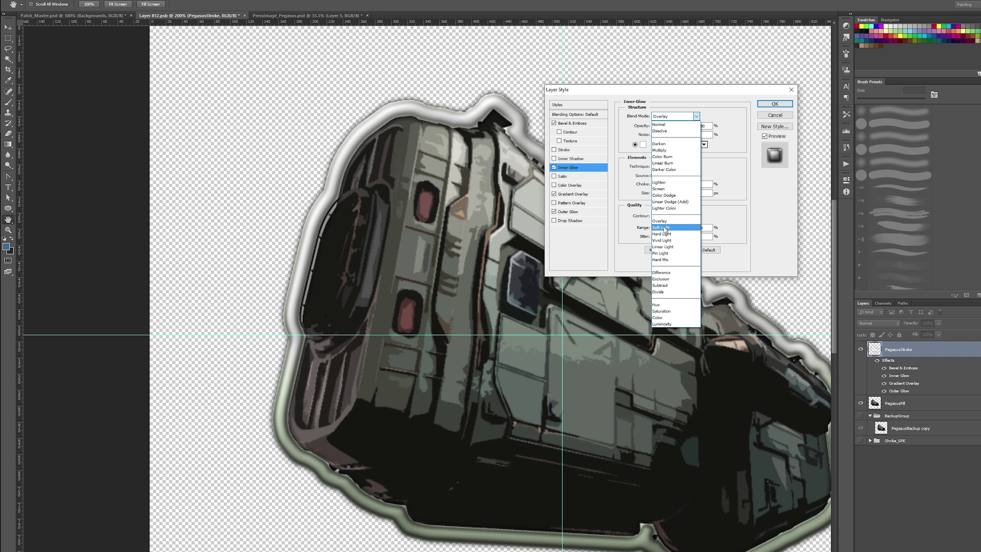
left_click(664, 150)
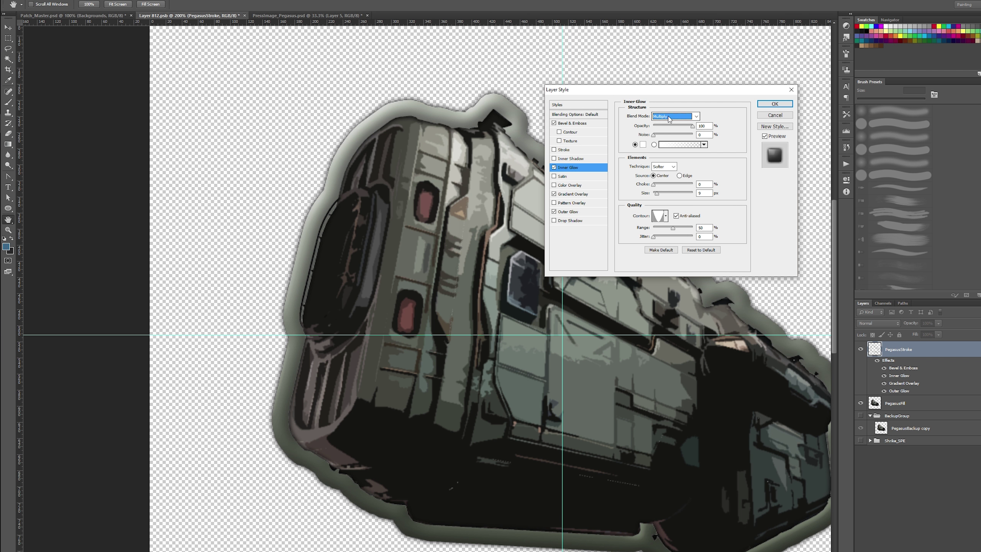
left_click(670, 117)
left_click(661, 228)
left_click(774, 103)
key("z")
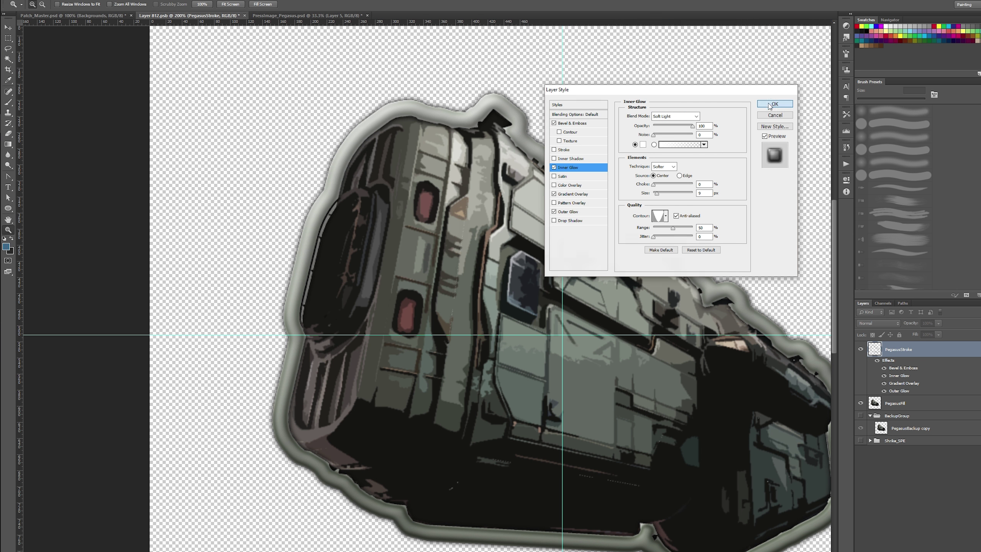
left_click(655, 453, "alt")
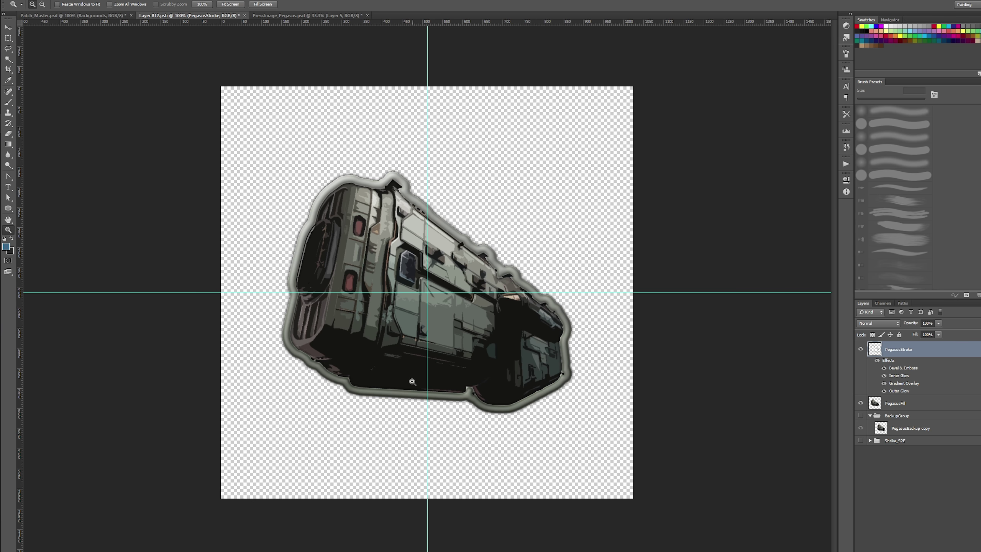
- Check the updated ship in Patch_Master.psd, then return to Layer 812.psb and select BackupGroup
left_click(905, 472)
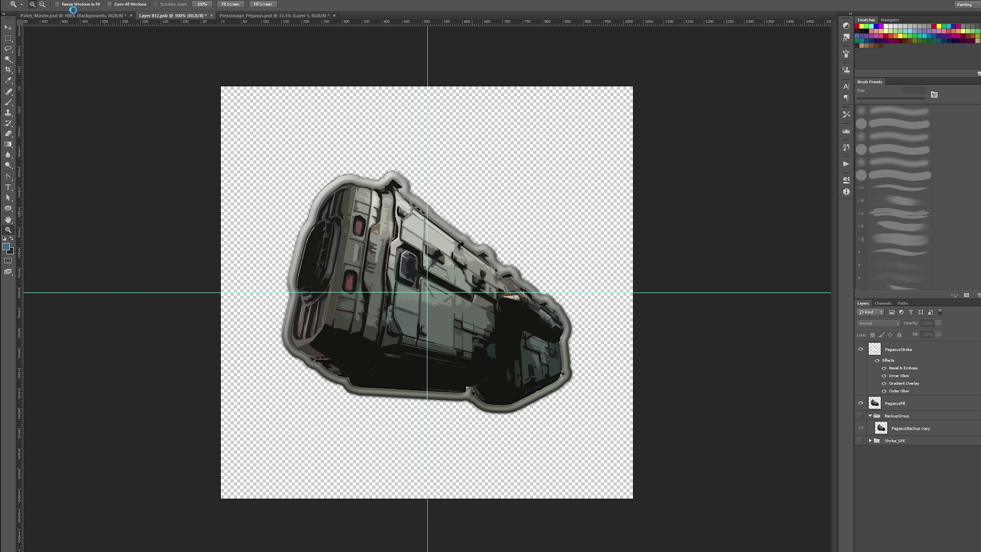
left_click(64, 16)
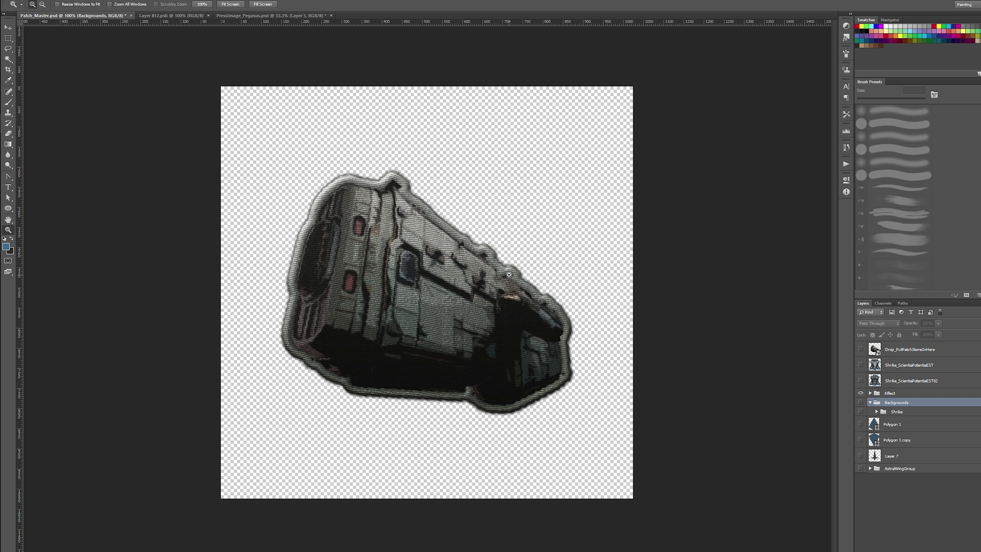
left_click(182, 15)
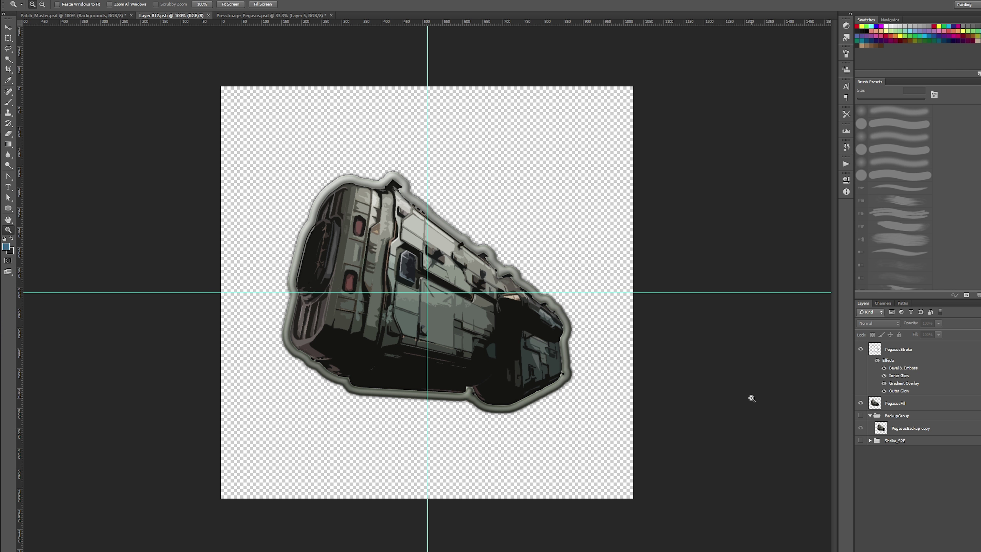
left_click(908, 352)
left_click(917, 416)
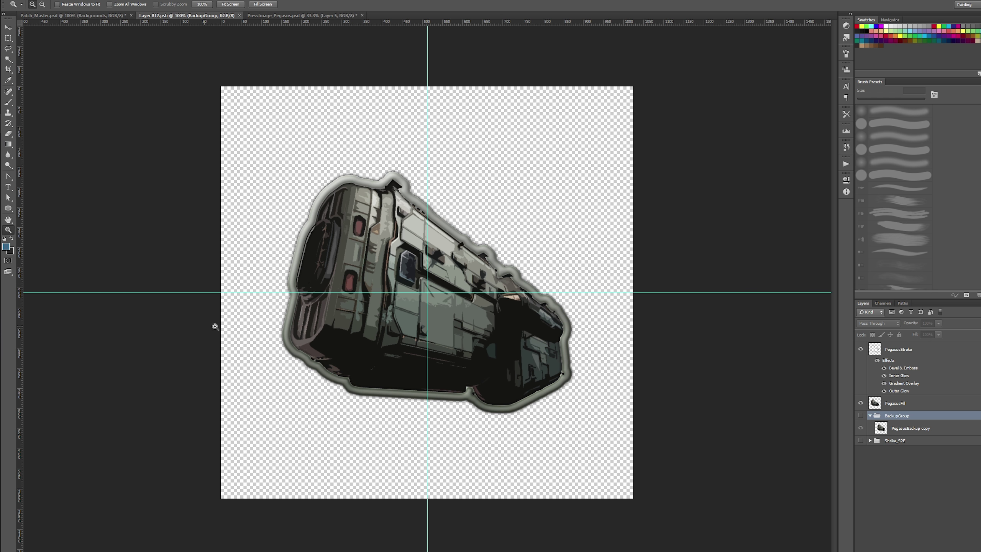
- Group the PegasusFill and PegasusStroke layers into a group named PegasusShape
left_click(905, 402)
left_click(901, 349, "shift")
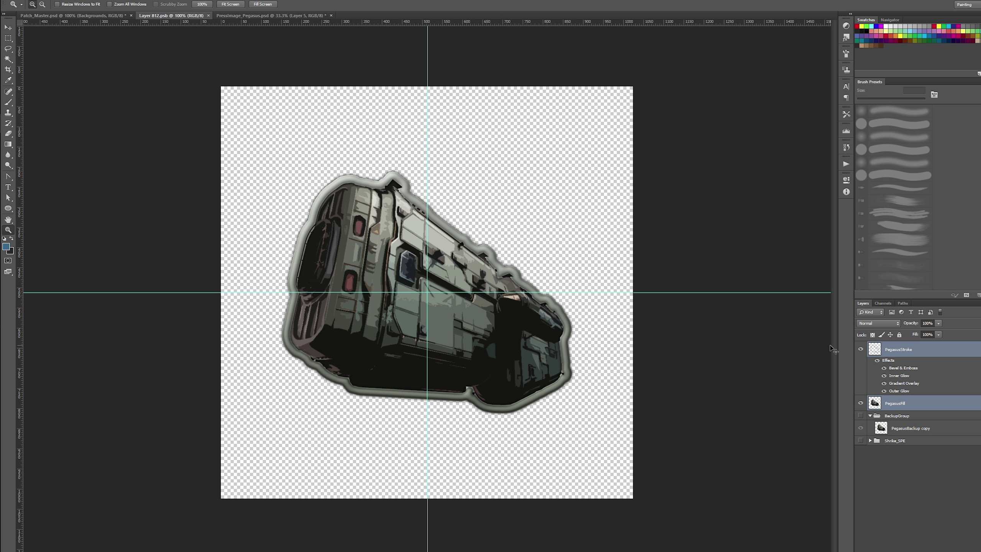
key("ctrl+g")
double_click(892, 347)
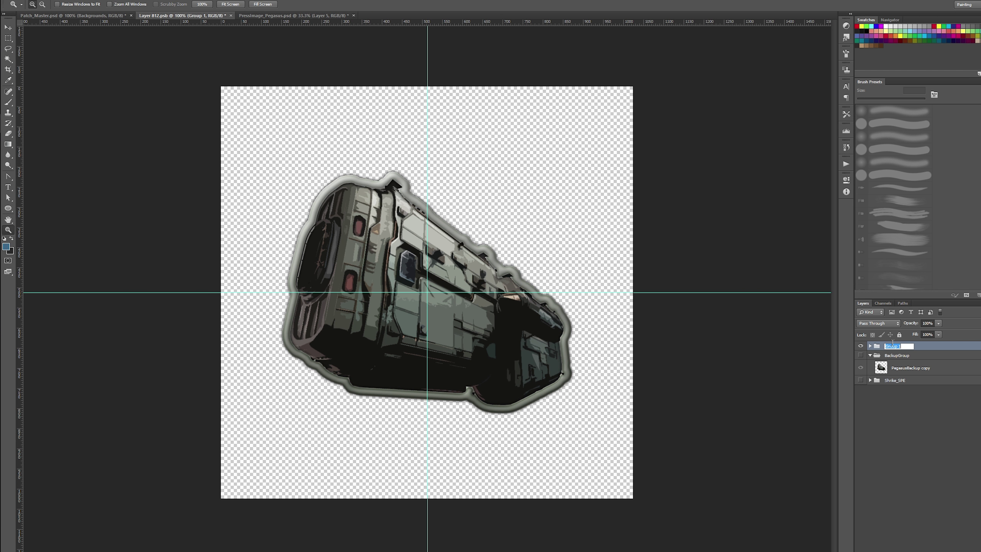
type("PegasusShape")
key("Return")
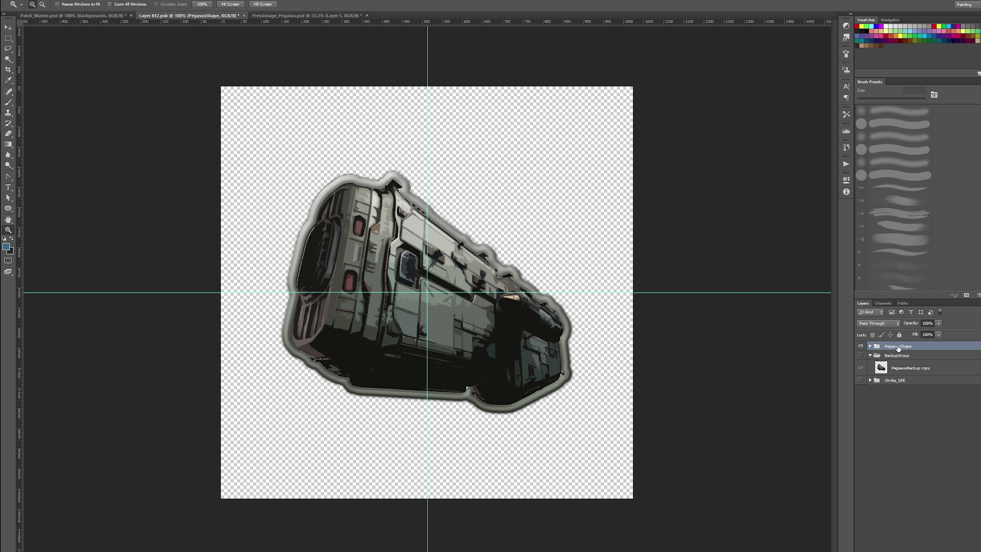
- Free-transform the PegasusShape group to move the ship right and down, then pick the Line Tool
key("ctrl+t")
left_click_drag(491, 362, 526, 365)
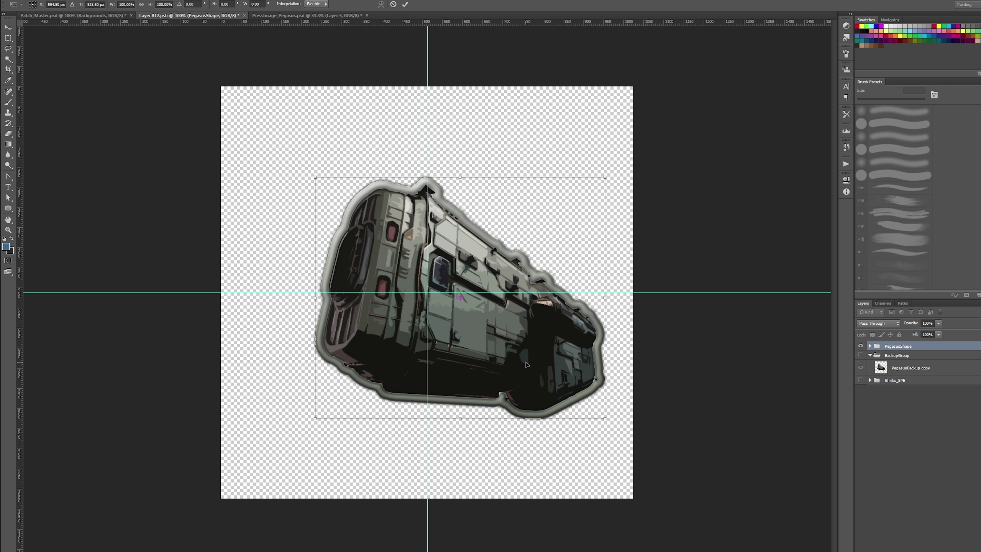
key("Return")
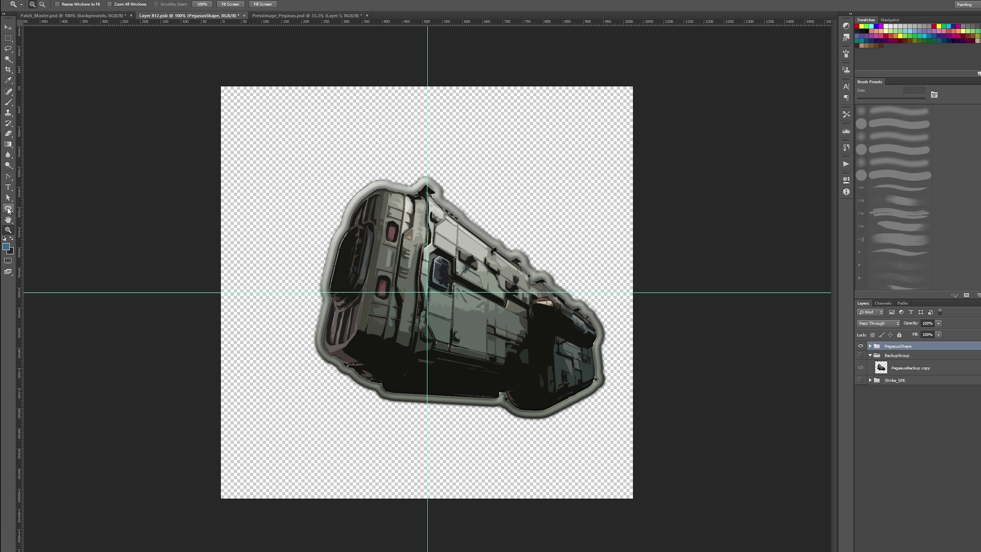
left_click_drag(8, 210, 38, 239)
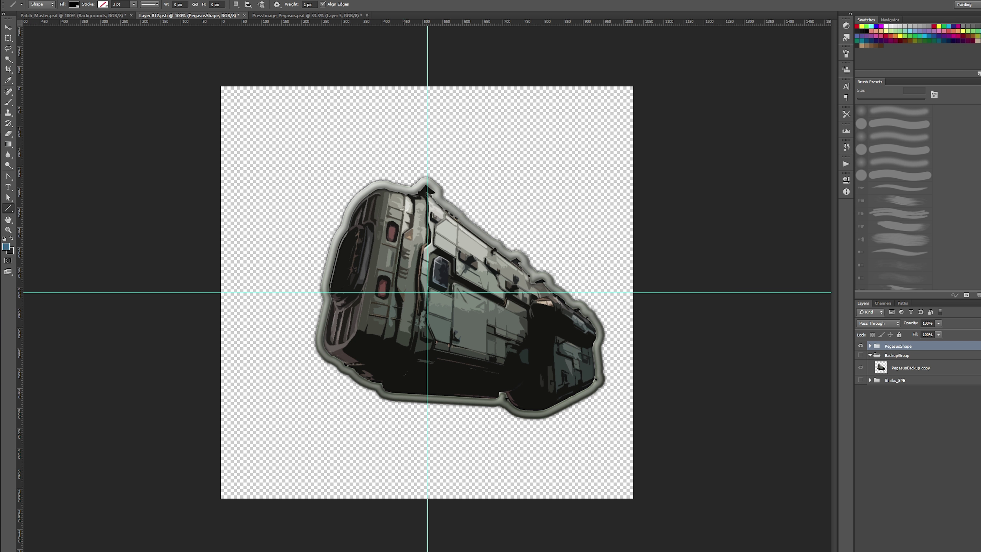
- Draw a 10 px diagonal line from the ship's upper edge toward the upper left
left_click_drag(413, 211, 264, 160)
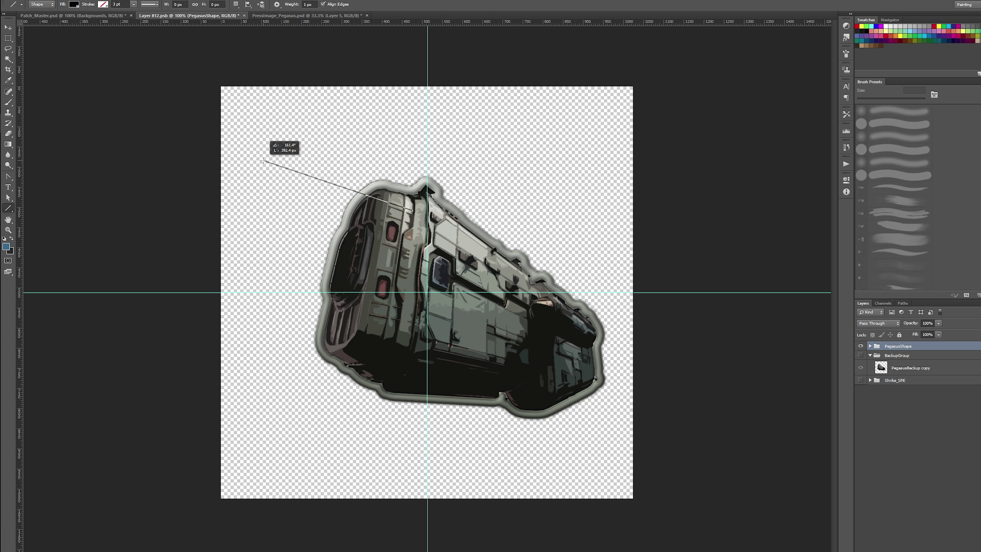
left_click_drag(263, 161, 263, 162)
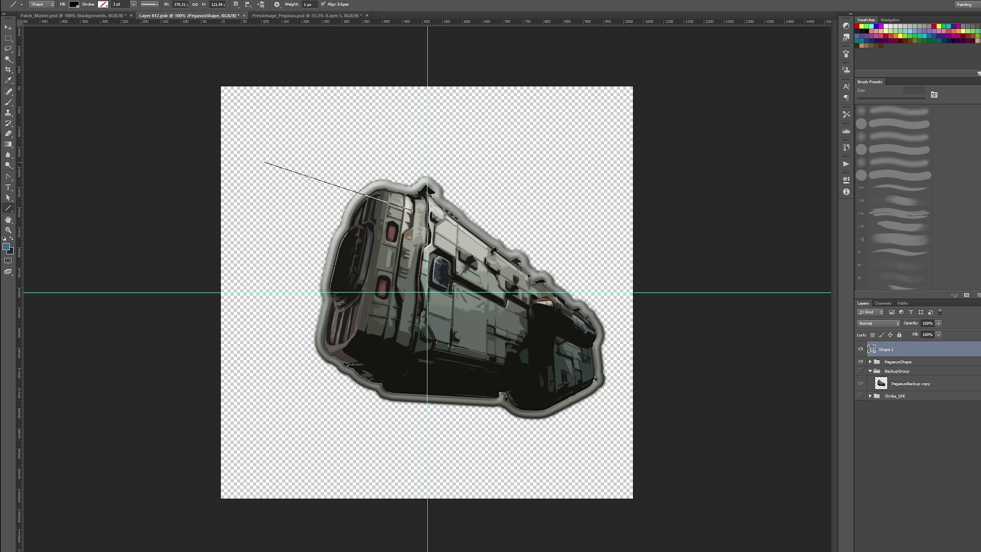
left_click(316, 4)
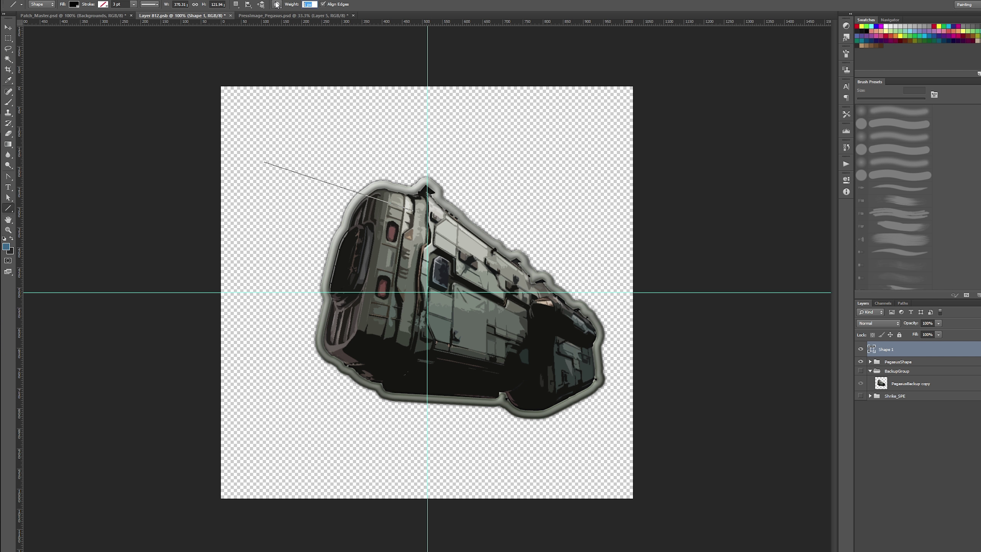
type("0")
key("Return")
mouse_move(317, 151)
left_mouse_down()
mouse_move(386, 189)
mouse_move(251, 159)
left_mouse_up()
key("ctrl+z")
key("ctrl+alt+z")
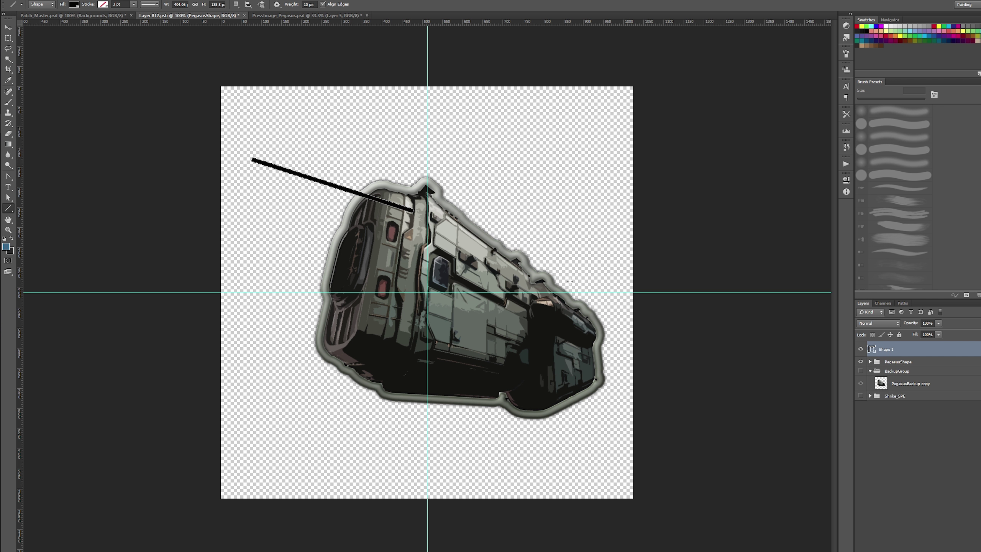
- Fill the line with orange ed891c using the Color Picker
left_click(74, 6)
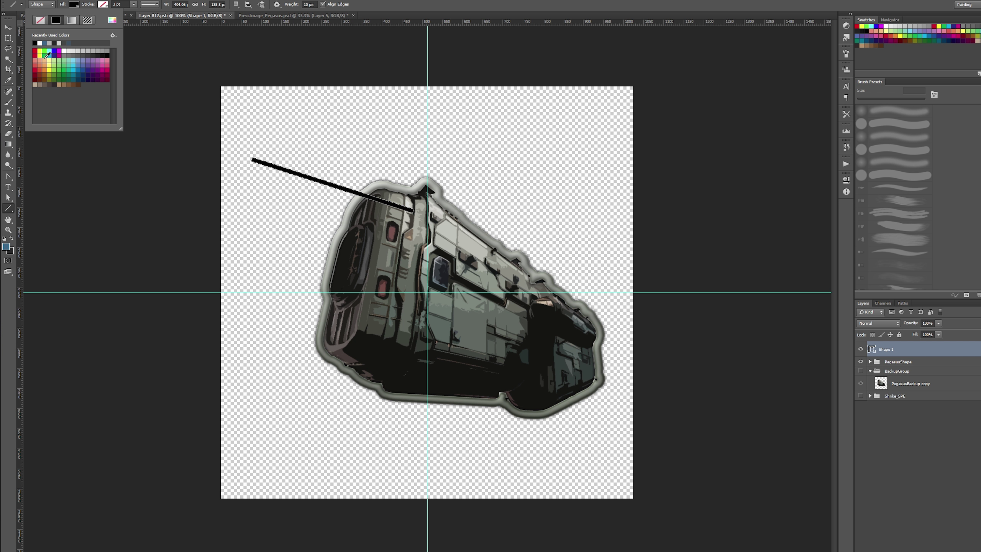
left_click(35, 50)
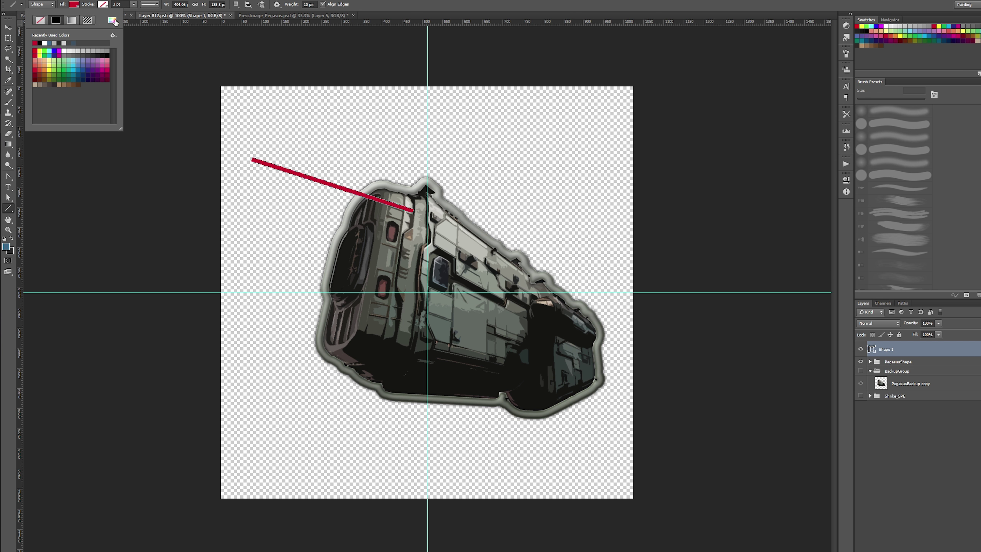
left_click(112, 20)
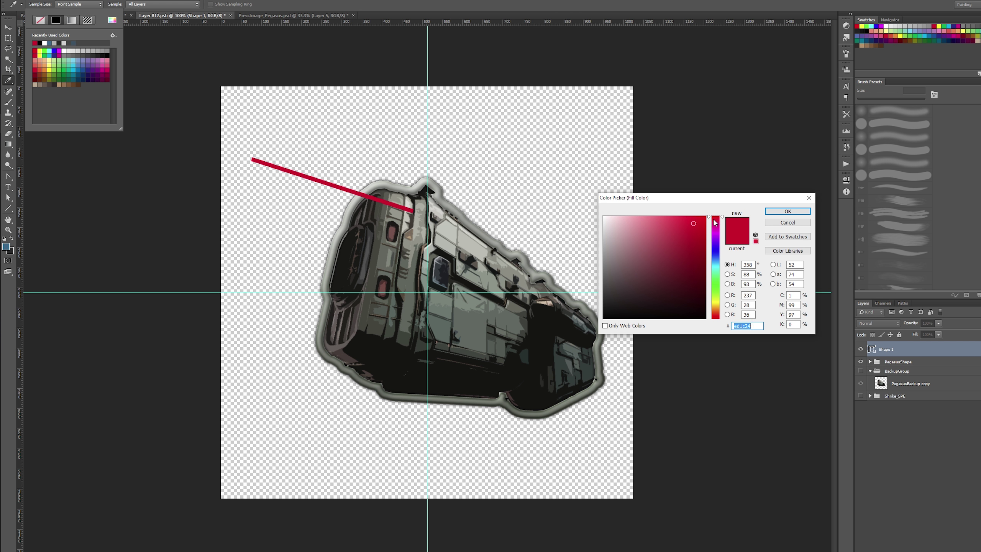
left_click_drag(714, 222, 715, 310)
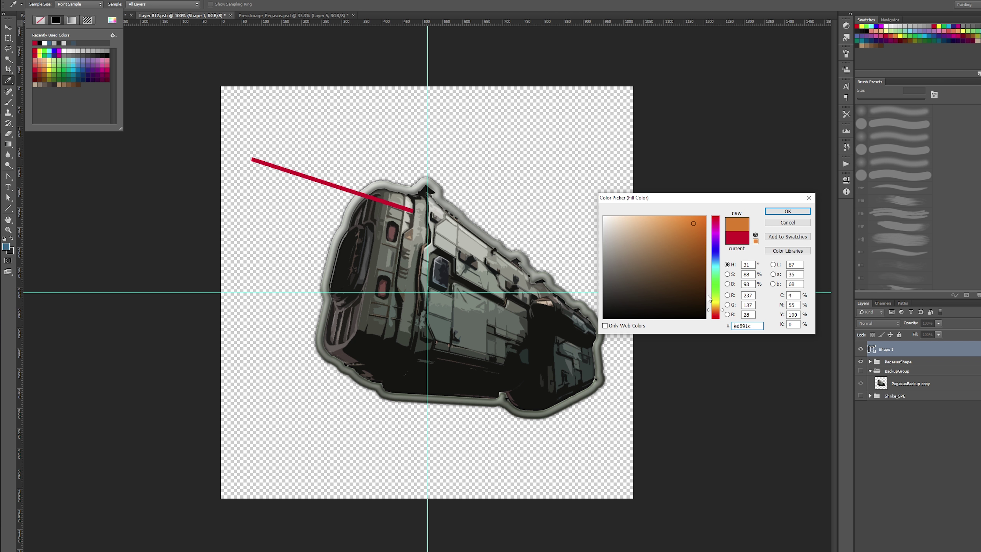
left_click(787, 212)
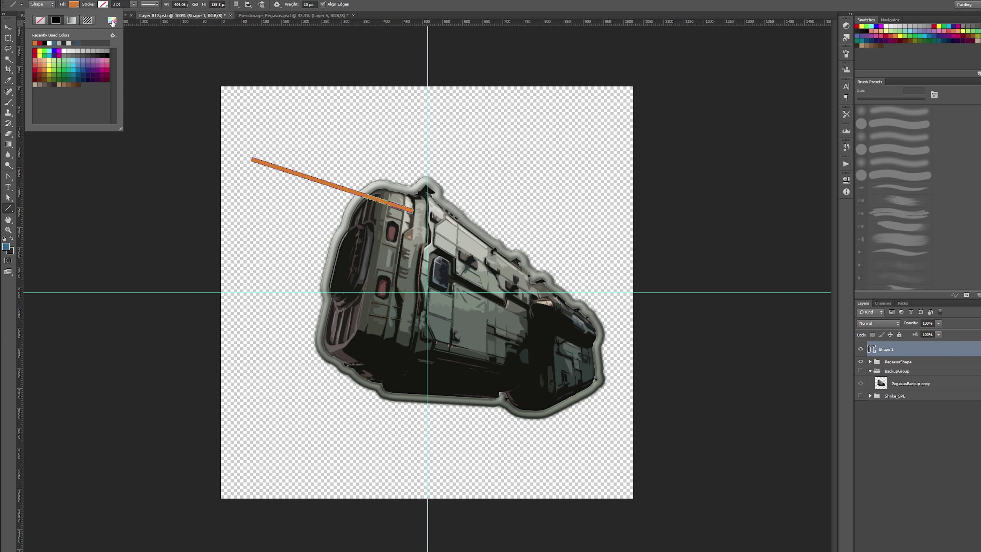
key("Return")
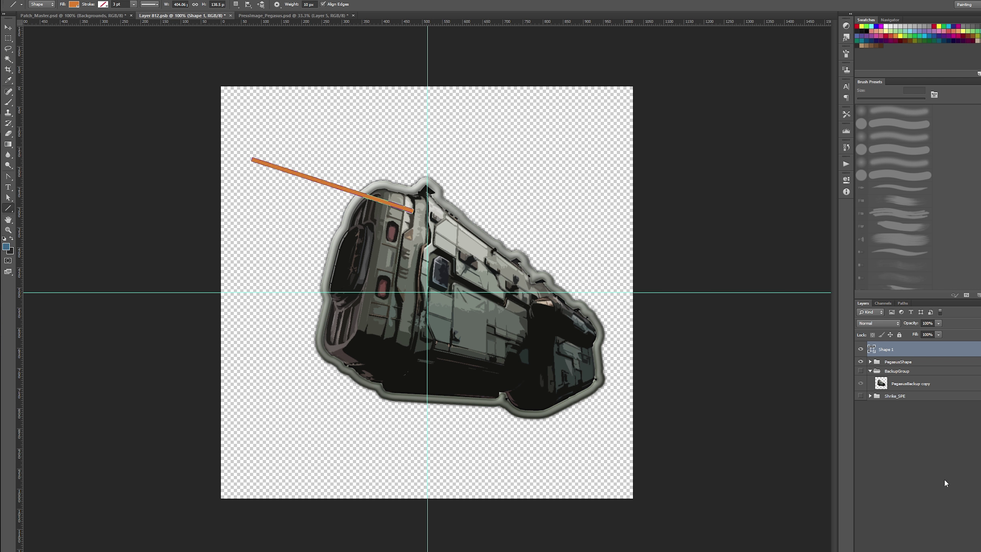
- Duplicate the orange line lower beside the ship, tilt it slightly, and move Shape 1 into PegasusShape
key("v")
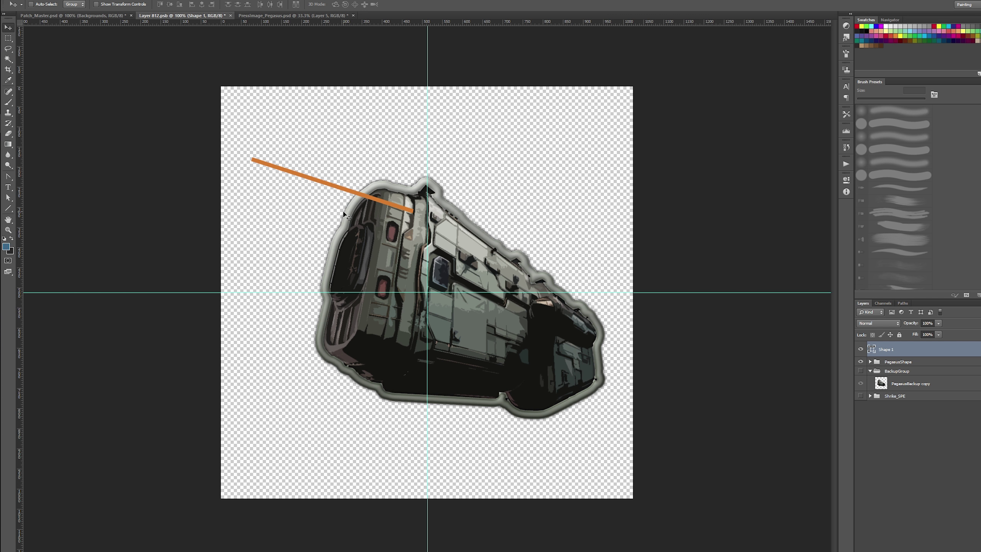
left_click_drag(329, 204, 329, 325)
key("ctrl+t")
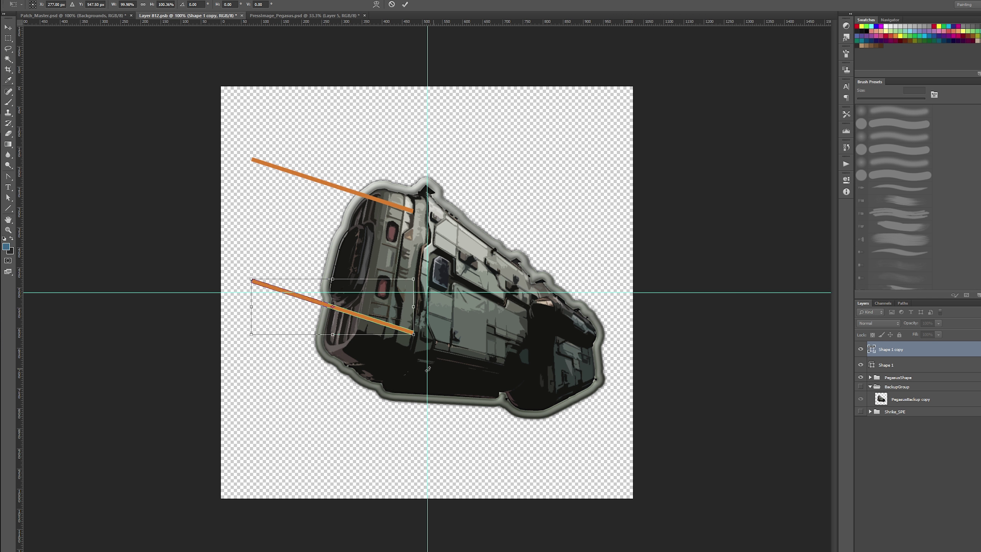
mouse_move(427, 369)
left_mouse_down()
mouse_move(444, 358)
mouse_move(430, 364)
left_mouse_up()
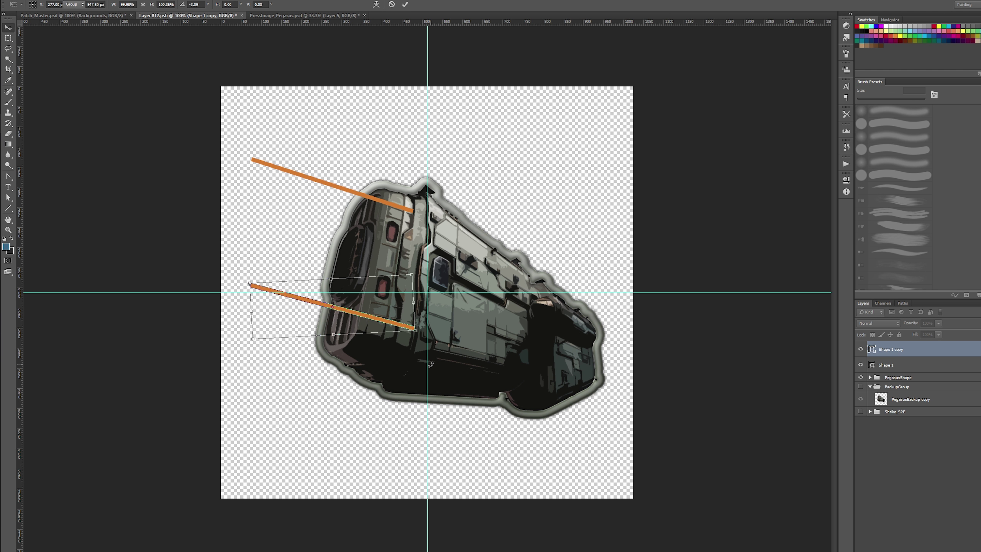
key("Return")
left_click_drag(894, 366, 895, 377)
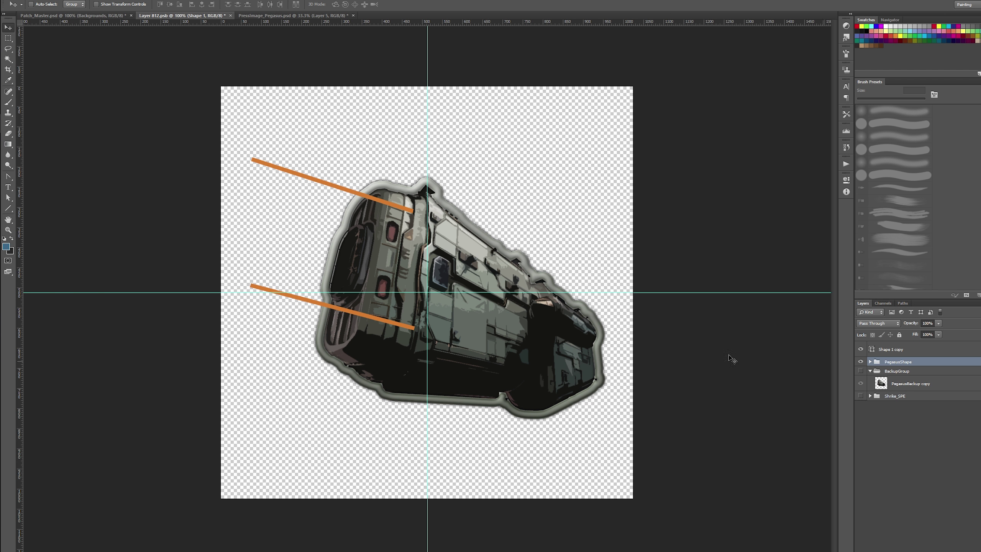
- Duplicate a line about 279 px higher, and nudge and rotate the lower line by -2.42°
left_click(936, 351)
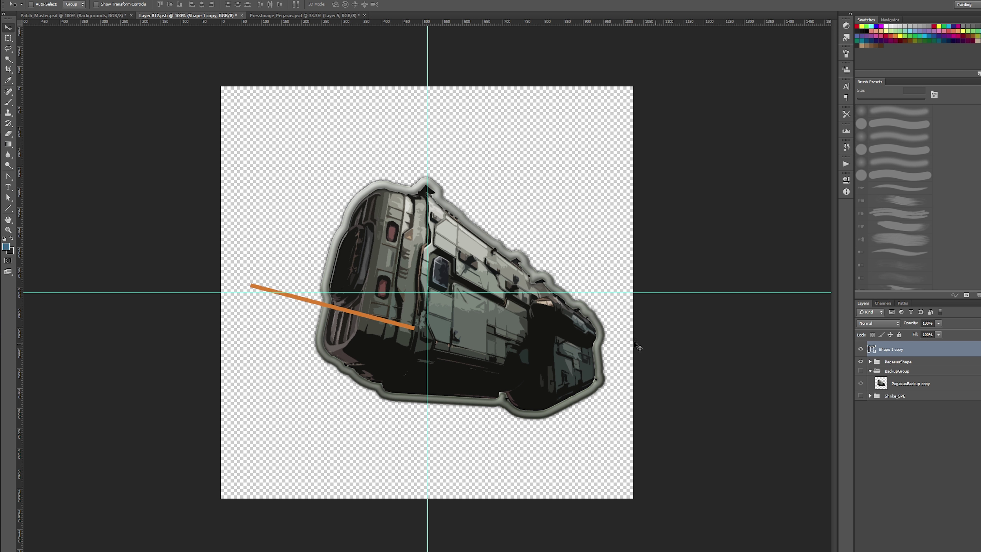
left_click_drag(428, 338, 428, 225)
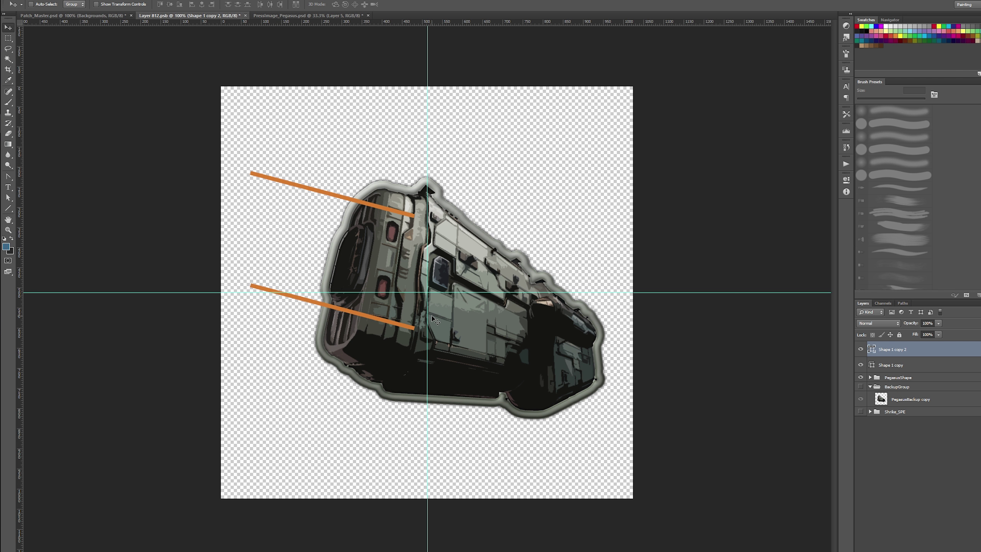
left_click(872, 369)
key("ctrl+t")
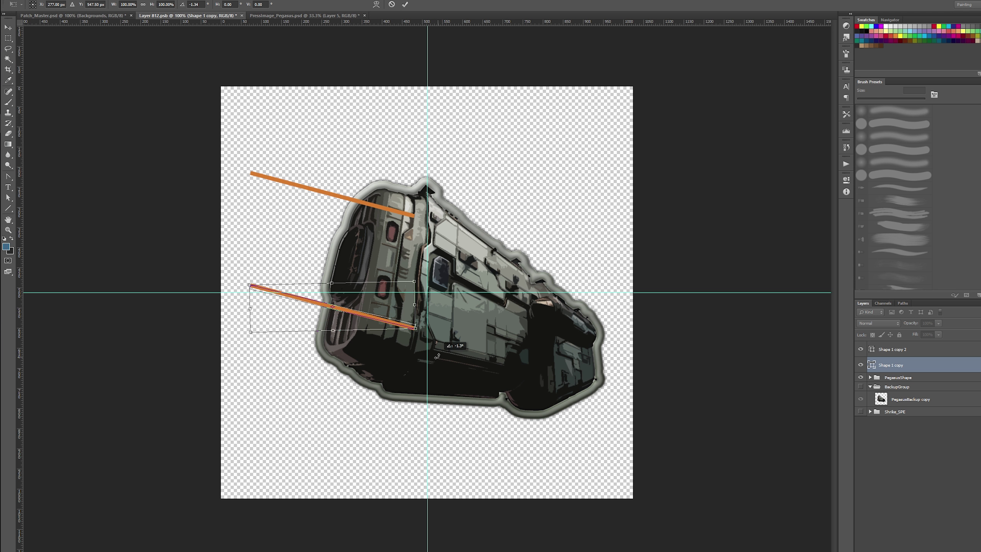
key("Return")
left_click_drag(403, 327, 406, 324)
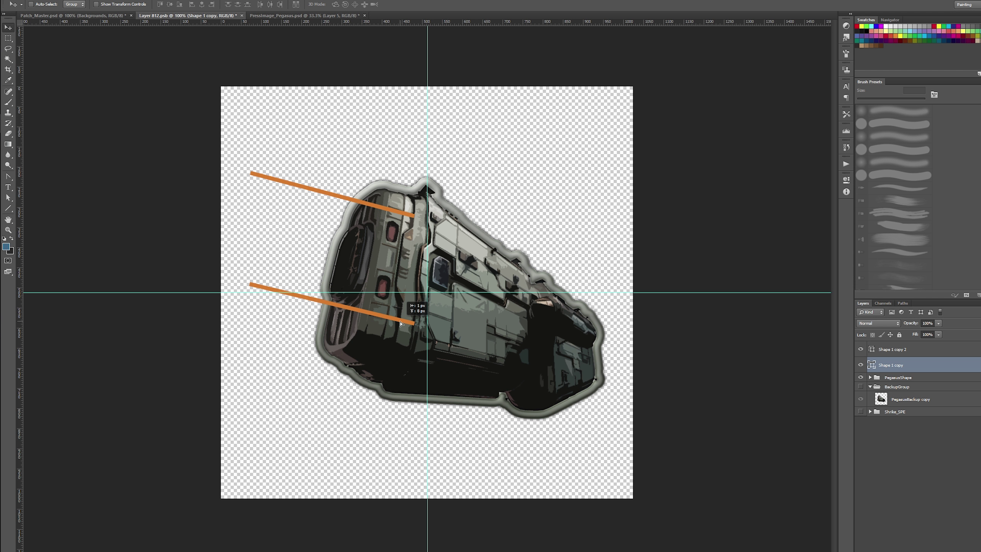
key("ctrl+t")
left_click_drag(479, 405, 454, 355)
key("Return")
left_click_drag(399, 318, 401, 324)
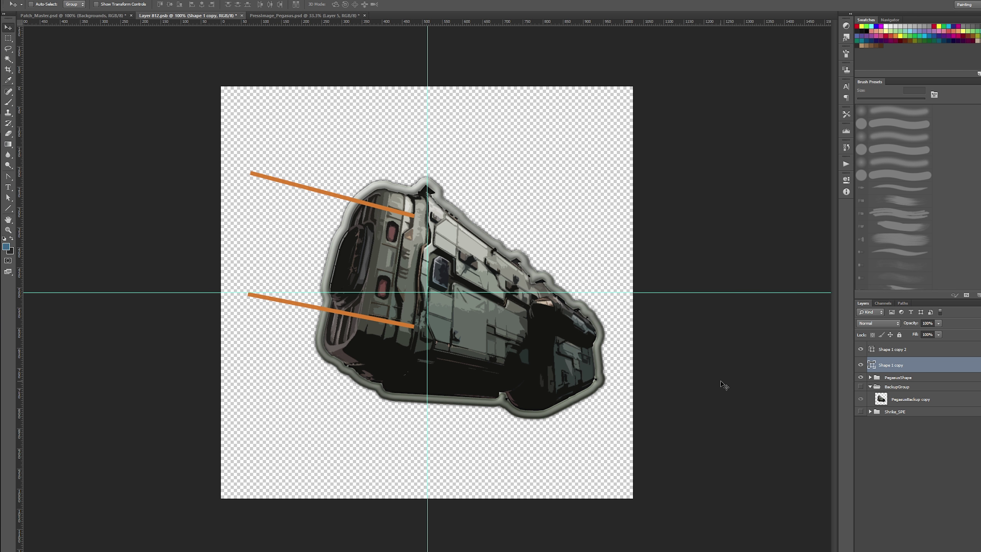
- Check the PegasusShape group's layers and add a Stroke effect to the lower line
left_click(869, 377)
left_click(869, 378)
right_click(903, 452)
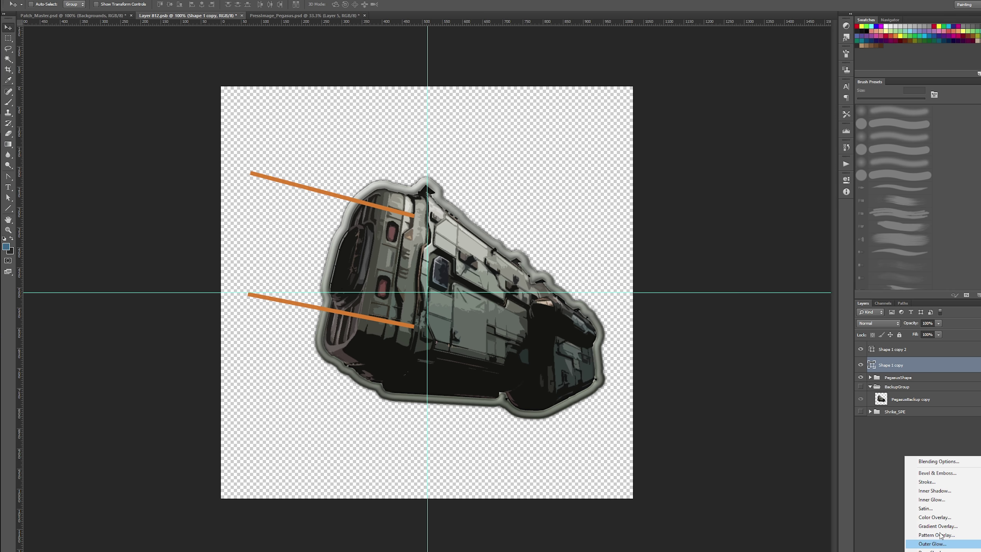
left_click(650, 67)
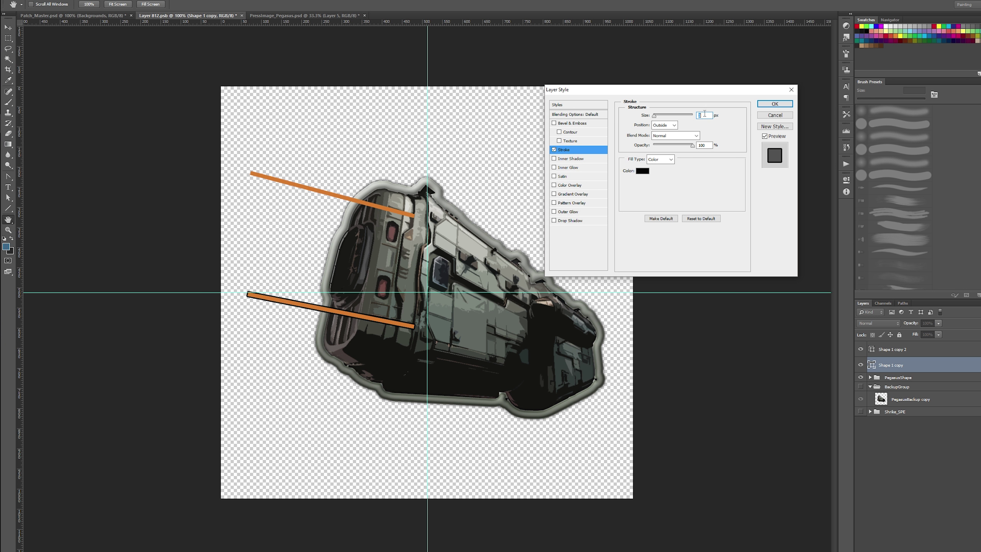
type("5")
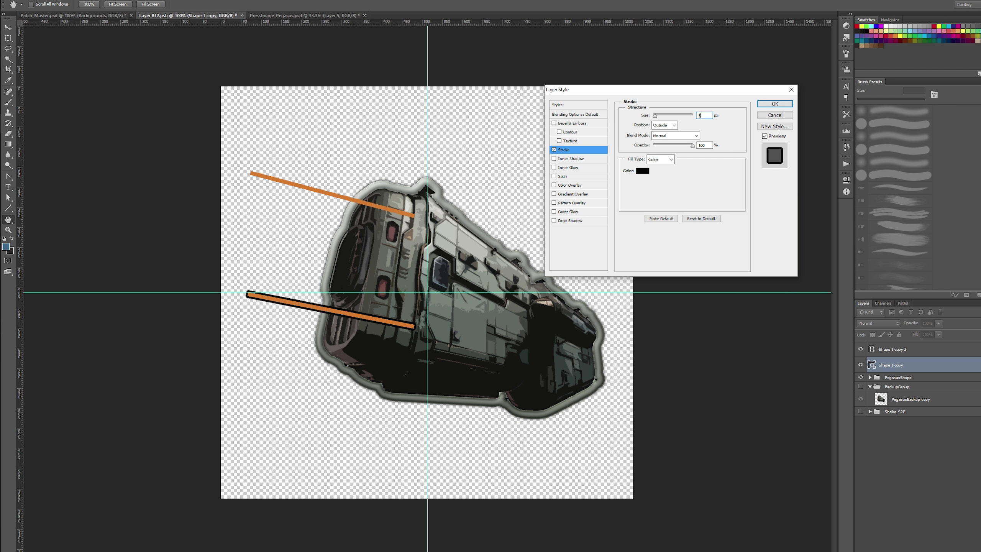
left_click(642, 171)
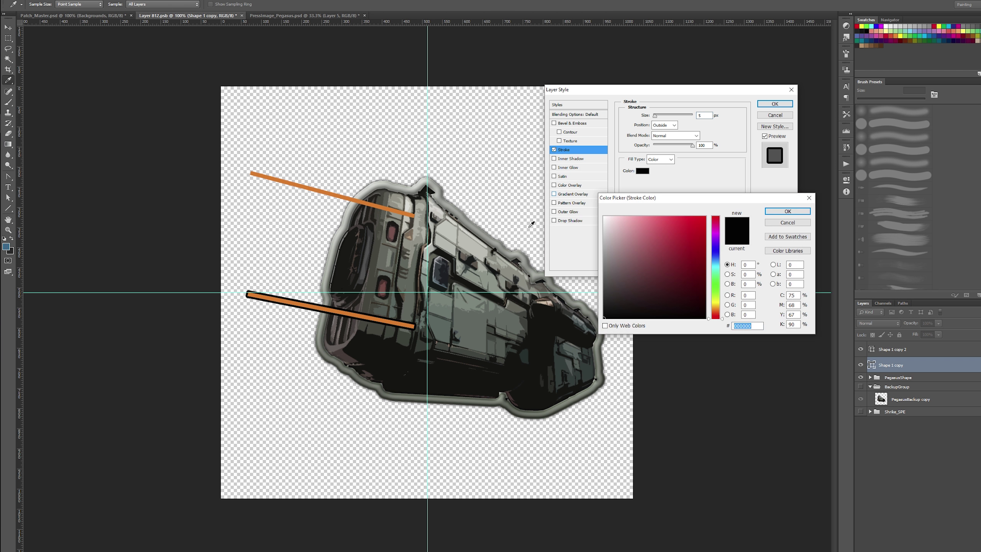
left_click(385, 321)
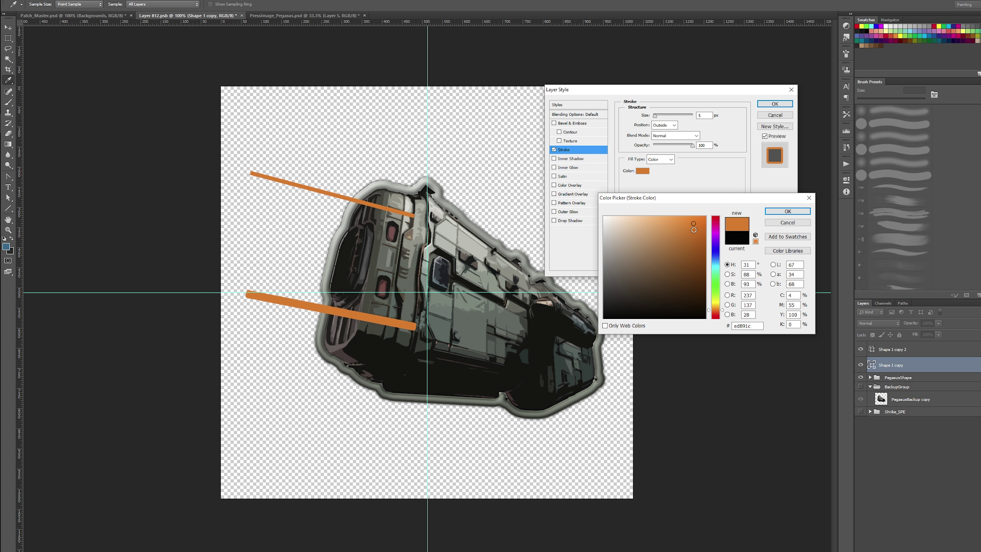
left_click_drag(679, 224, 664, 222)
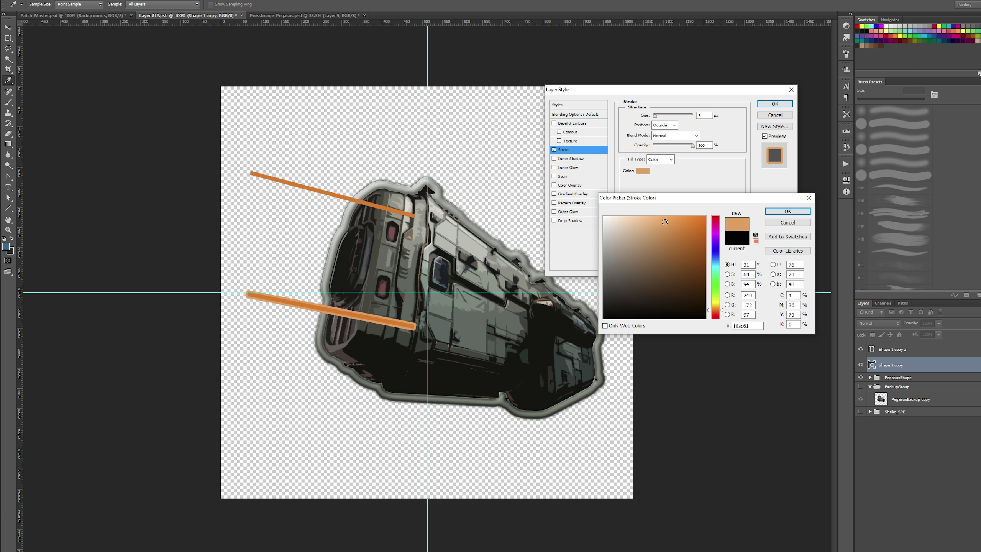
left_click(787, 211)
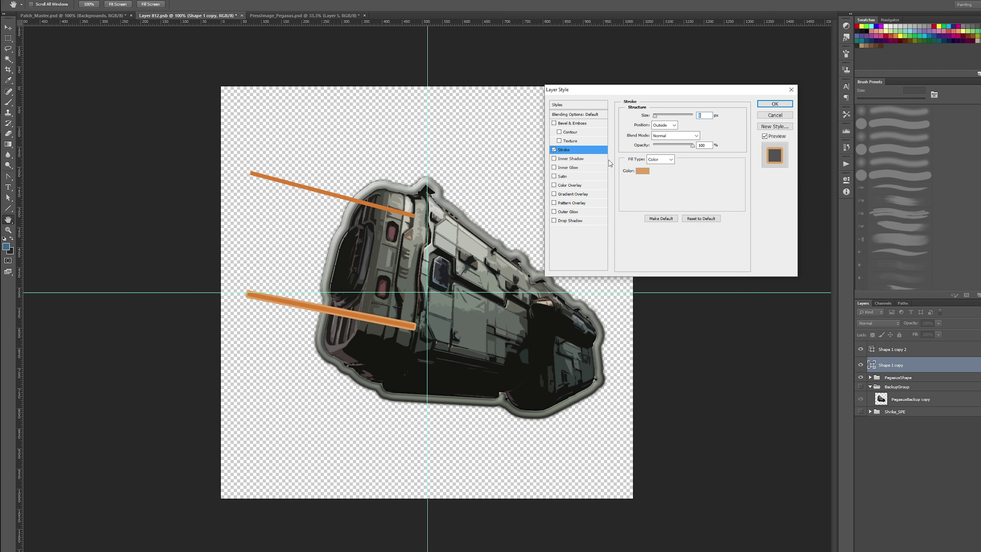
left_click(554, 194)
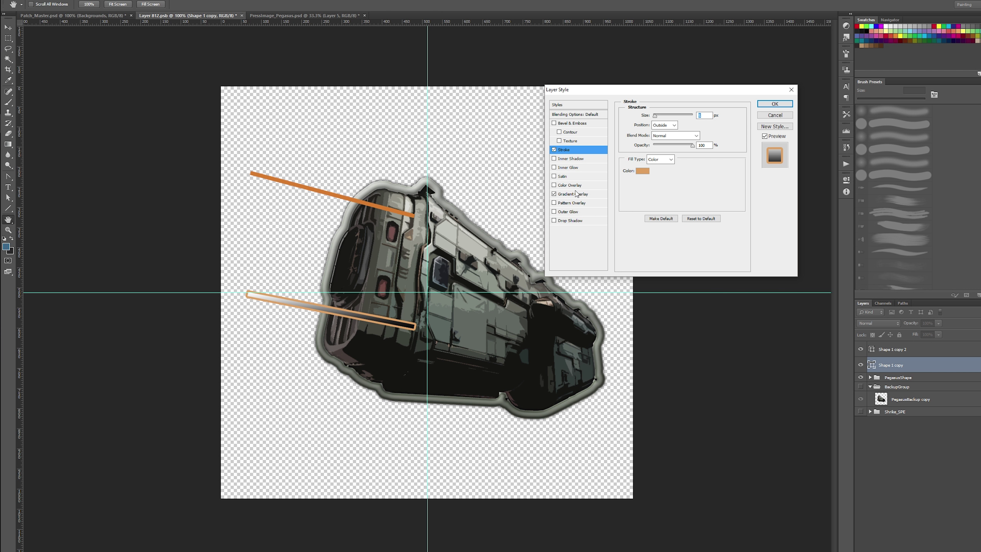
left_click(576, 194)
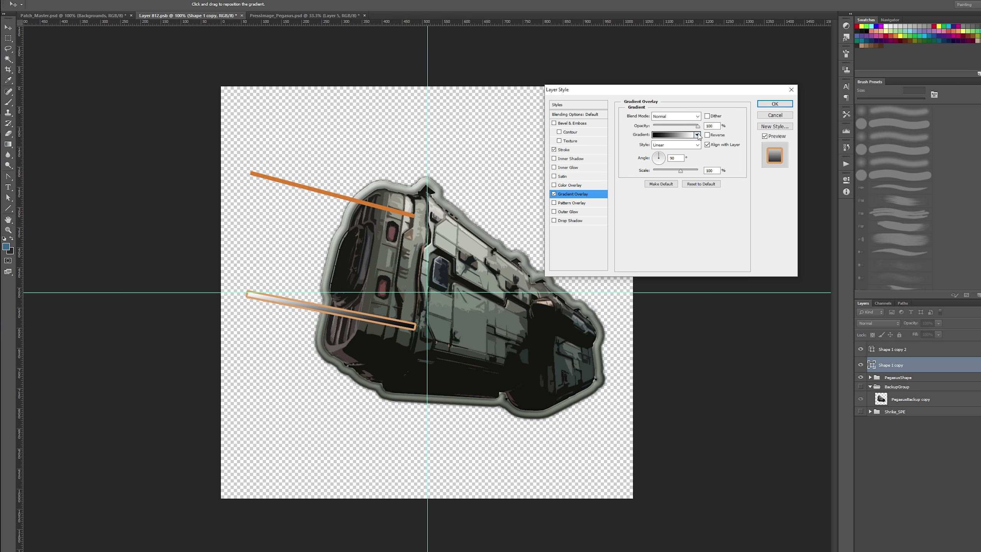
left_click(697, 135)
left_click(696, 135)
left_click(651, 158)
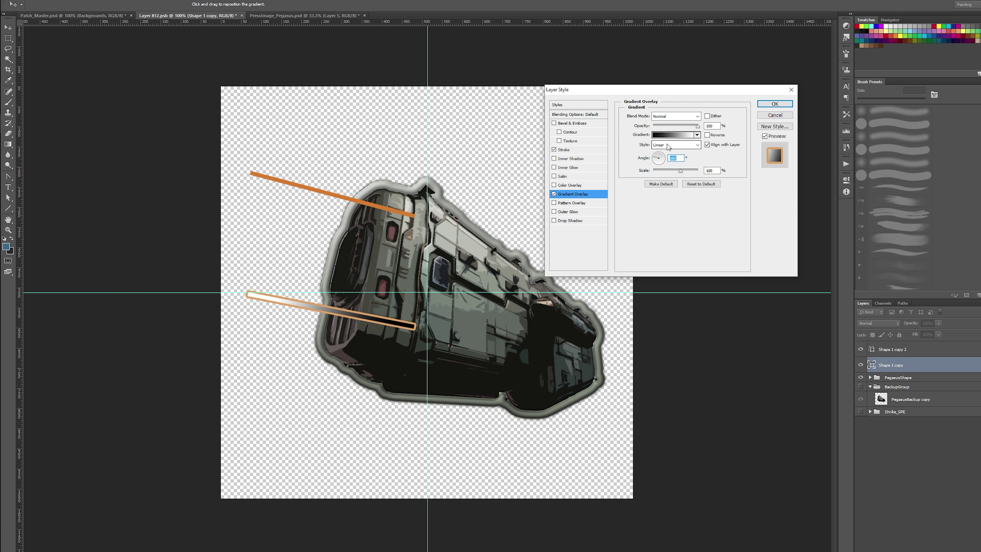
left_click(664, 145)
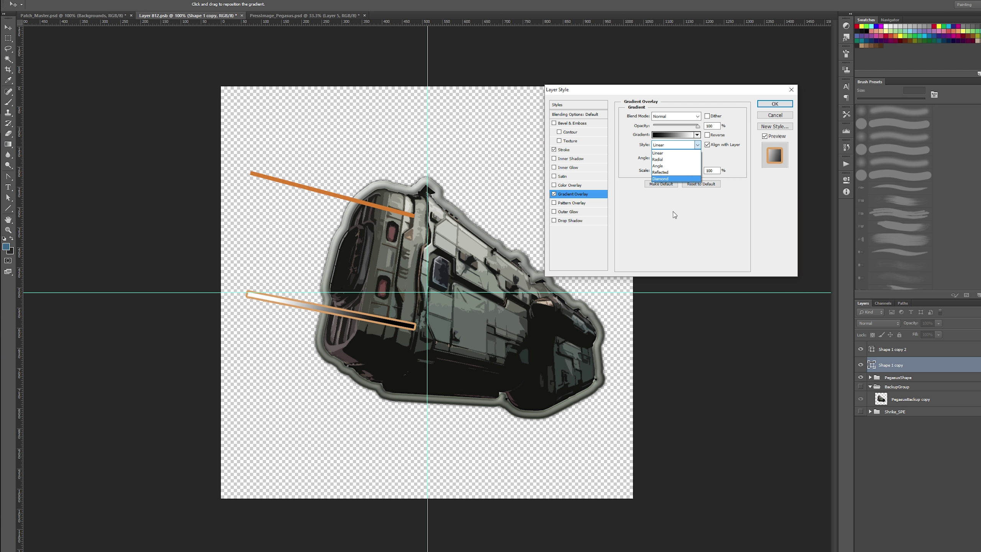
left_click(674, 173)
left_click_drag(659, 161, 660, 176)
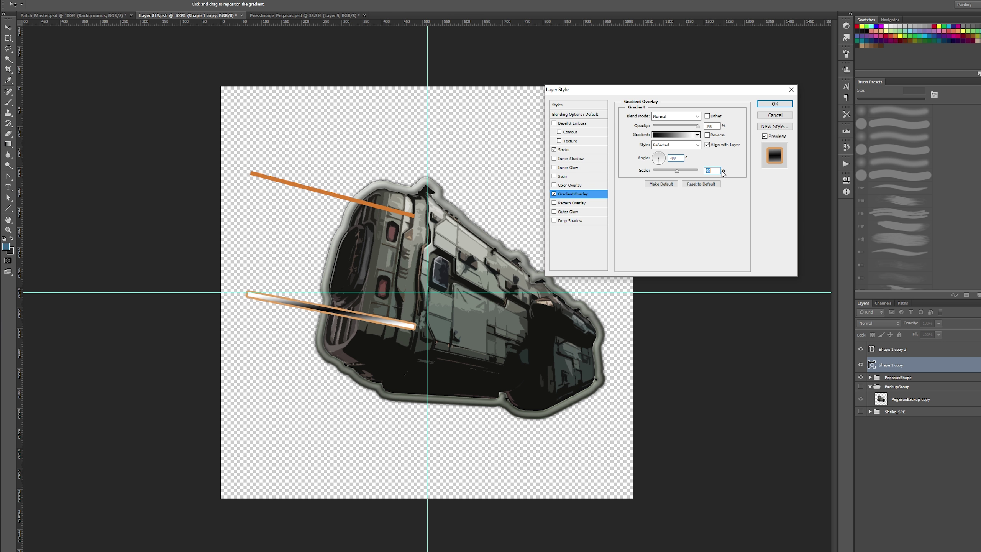
type("100")
left_click(681, 158)
type("0")
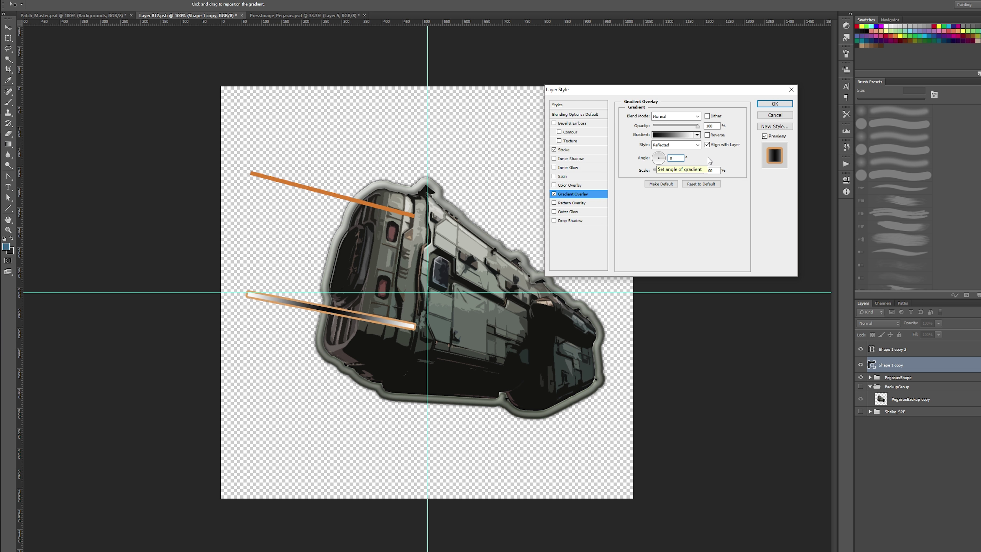
left_click_drag(682, 159, 666, 159)
- Discard the trial styles and give the lower line a reflected gradient fill
left_click(774, 115)
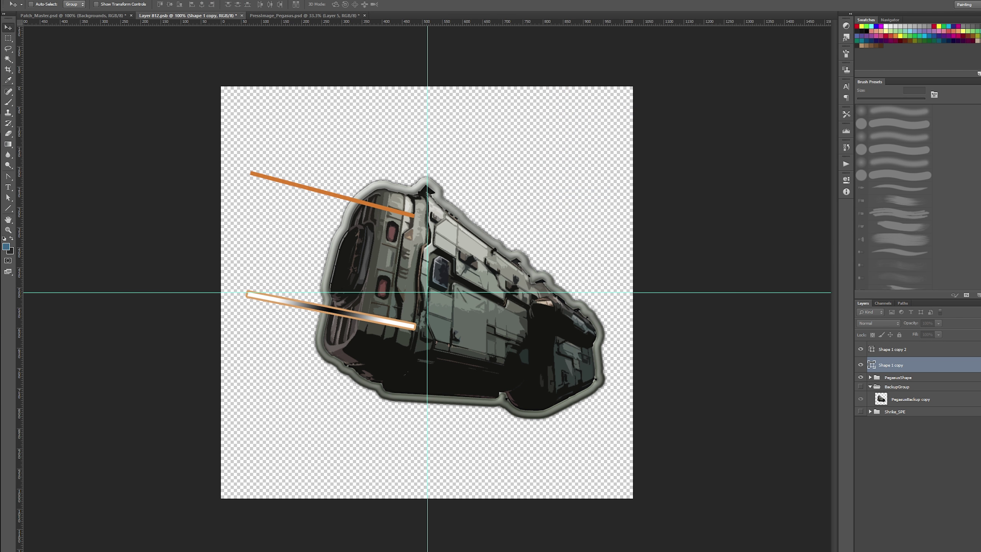
left_click(8, 144)
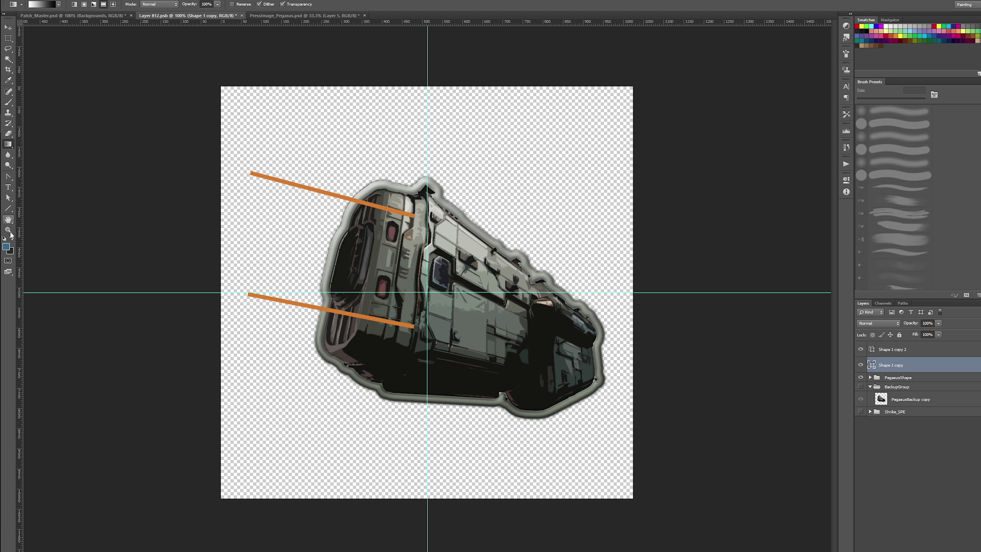
left_click(8, 209)
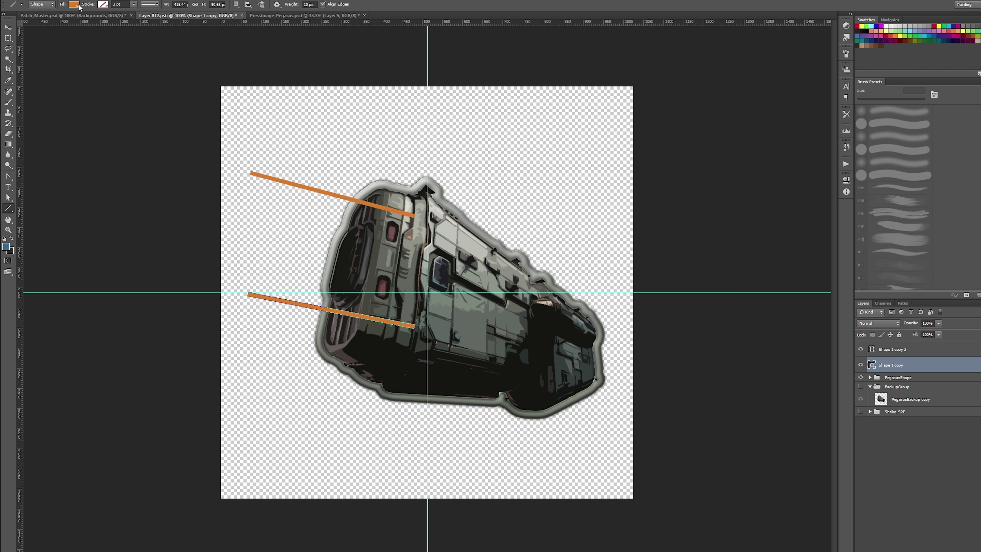
left_click(76, 4)
left_click(71, 21)
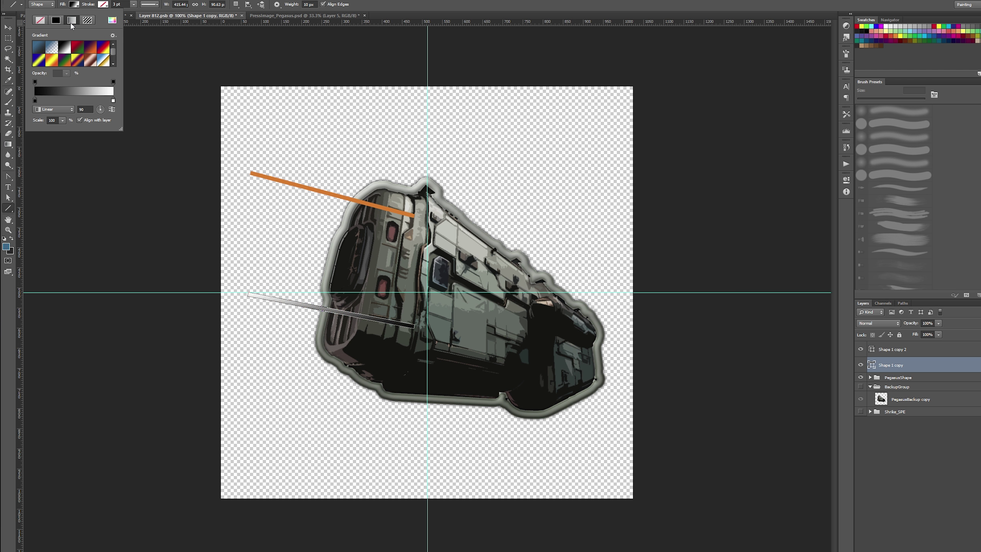
left_click(54, 109)
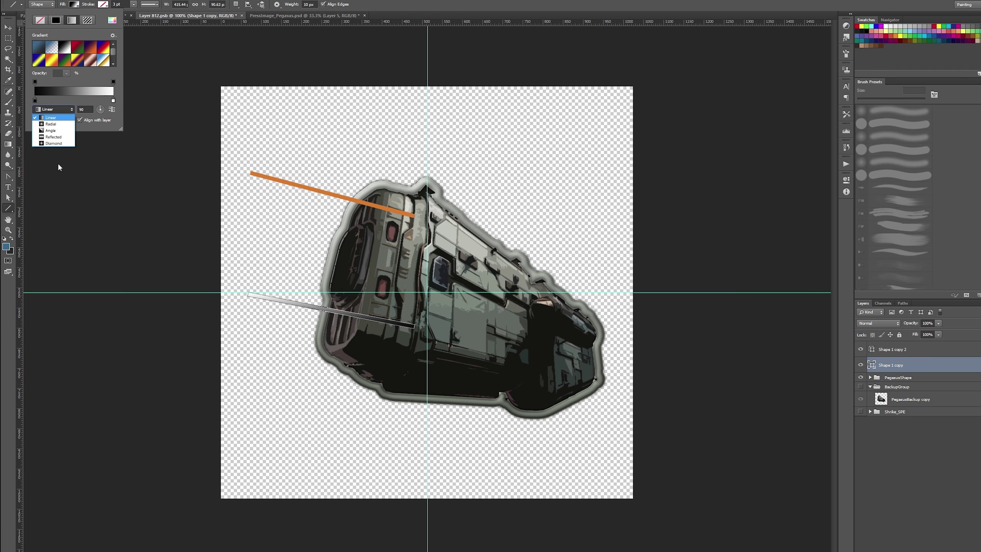
left_click(49, 138)
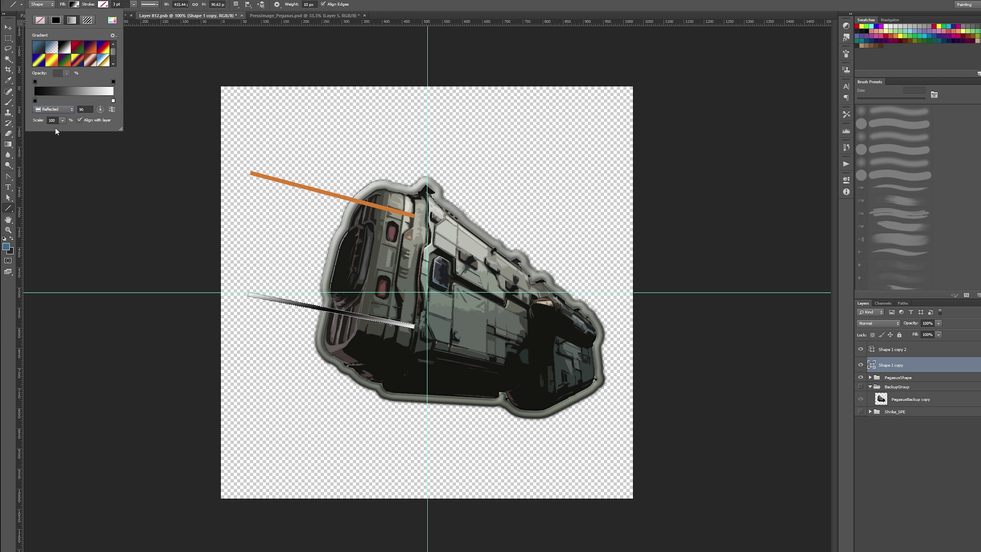
- Try gradient angles -27°, -11°, 42° and 159°, and shrink the gradient scale to 60%
left_click_drag(102, 110, 103, 110)
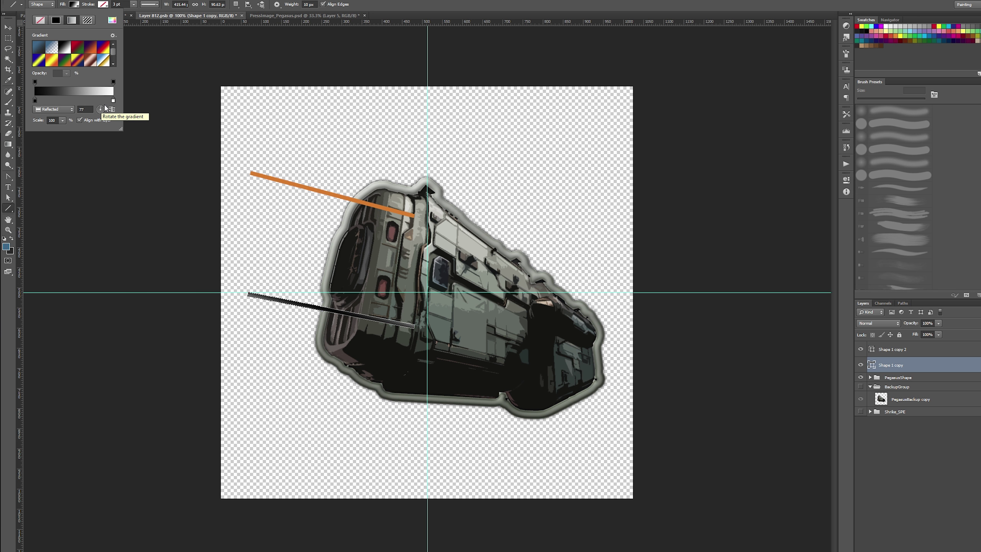
left_click(104, 111)
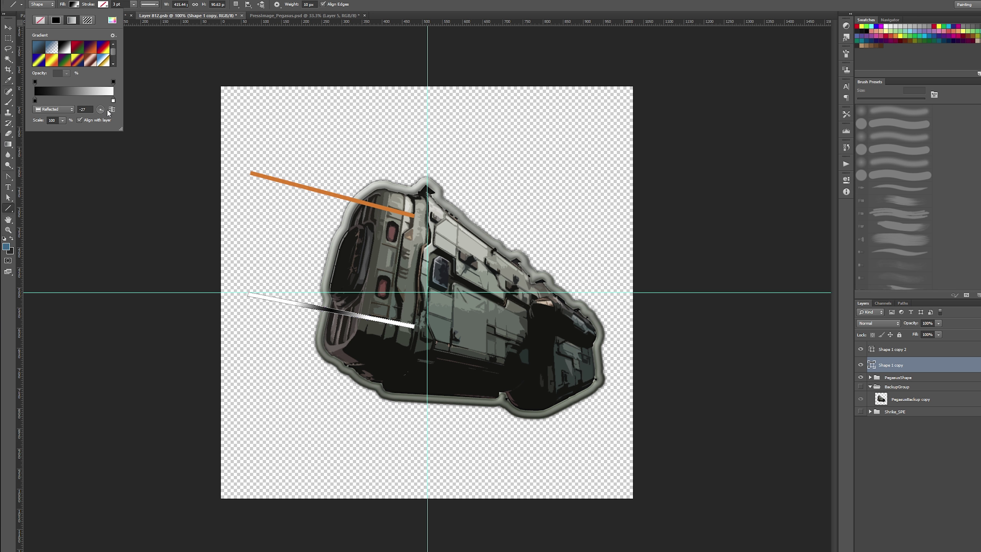
left_click(111, 110)
left_click(111, 110)
left_click(108, 111)
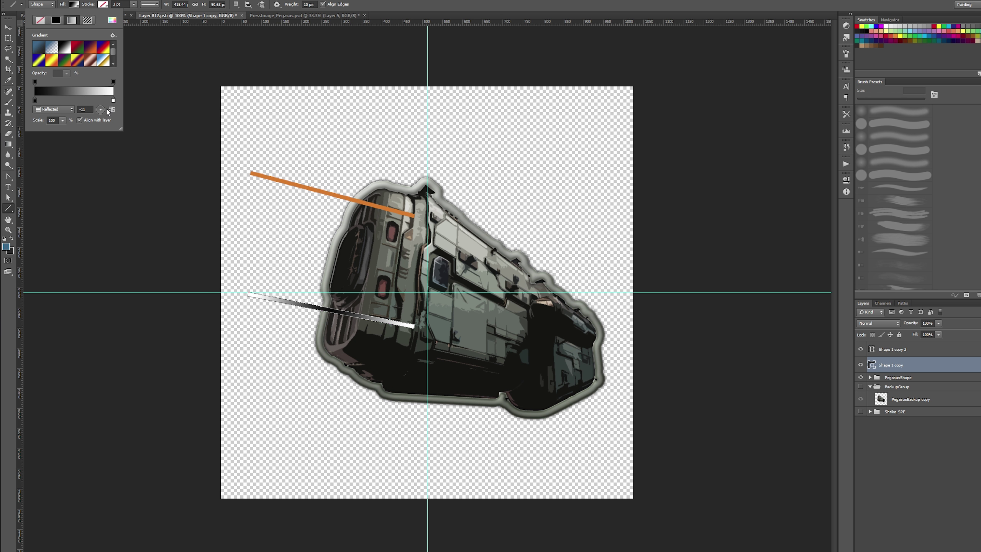
left_click(105, 107)
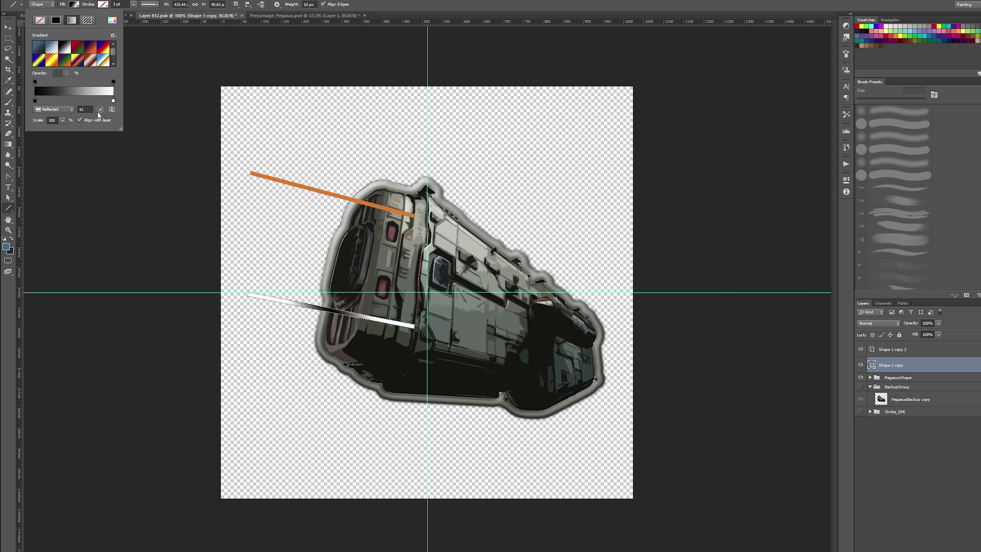
left_click(62, 120)
left_click_drag(61, 129, 61, 130)
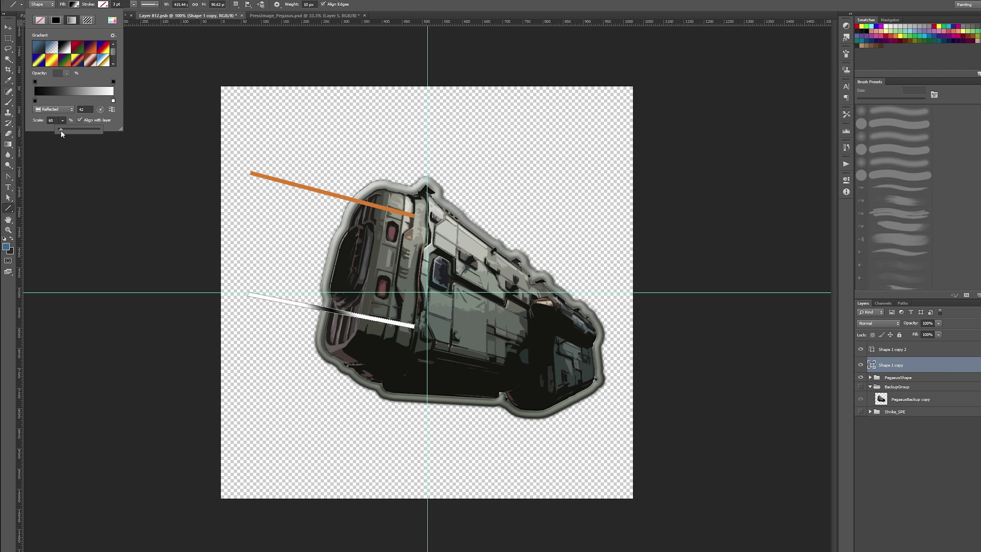
left_click(100, 109)
left_click_drag(100, 109, 98, 113)
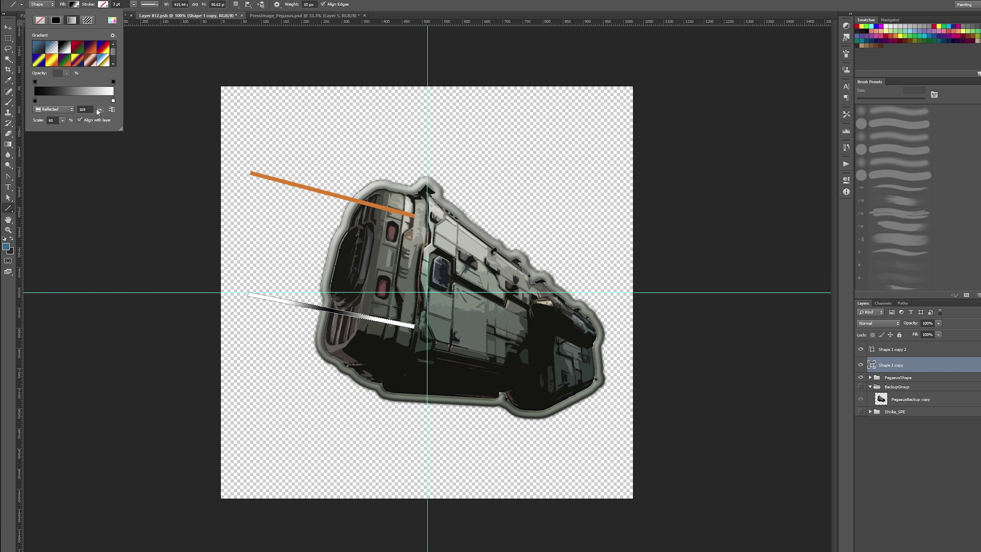
- Try a radial gradient, then undo back to the solid orange fill
left_click(68, 111)
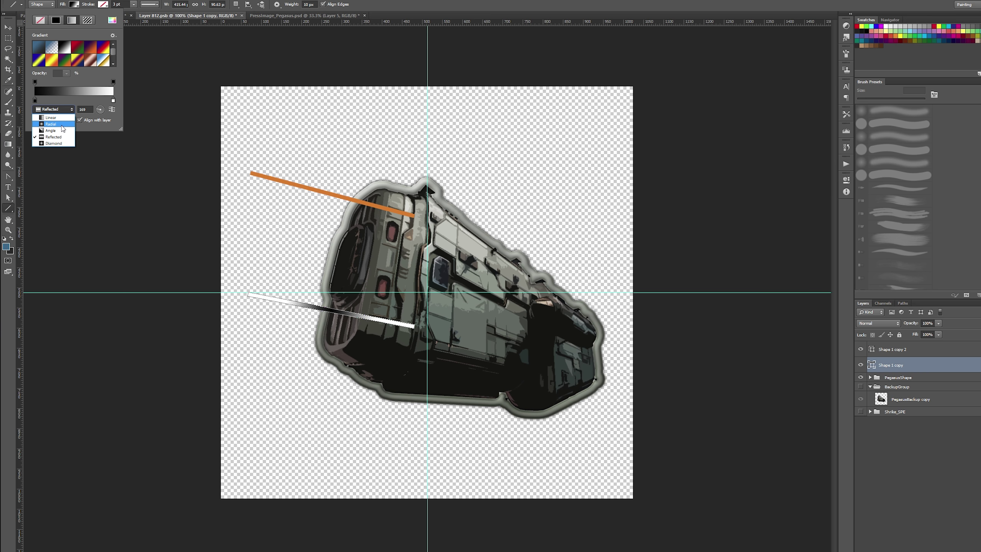
left_click(63, 125)
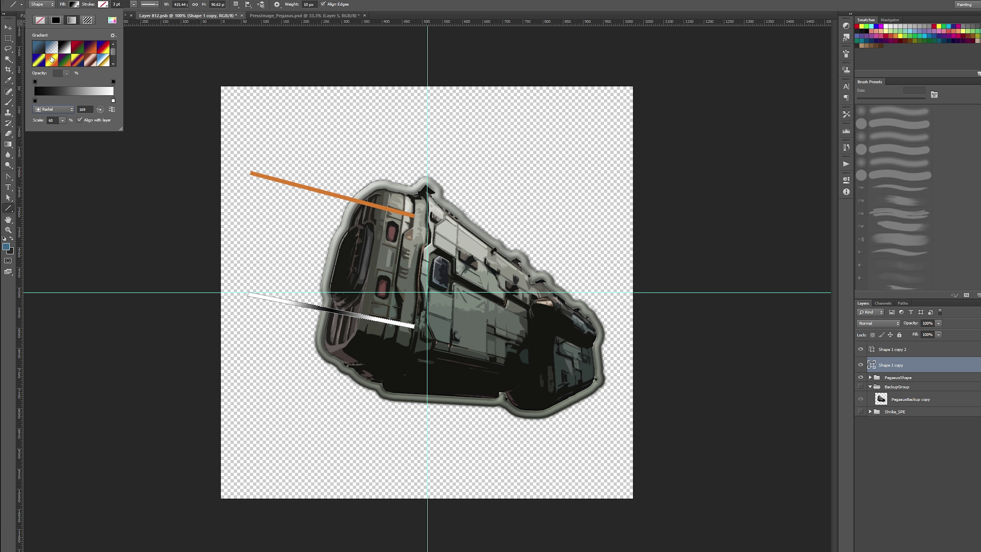
key("v")
key("ctrl+z")
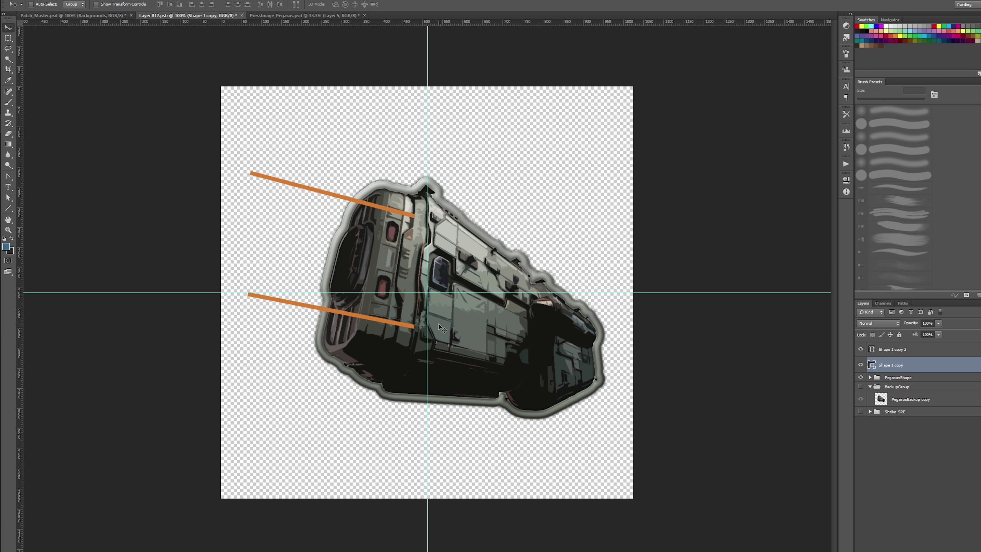
- Give the lower line a 5 px pale orange stroke sampled from its fill, then copy its layer style
right_click(903, 458)
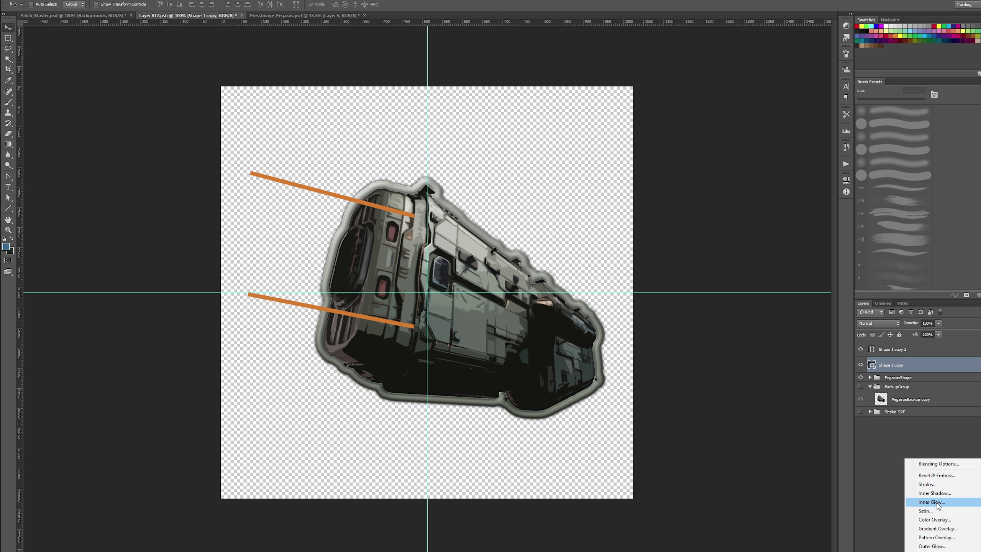
left_click(927, 485)
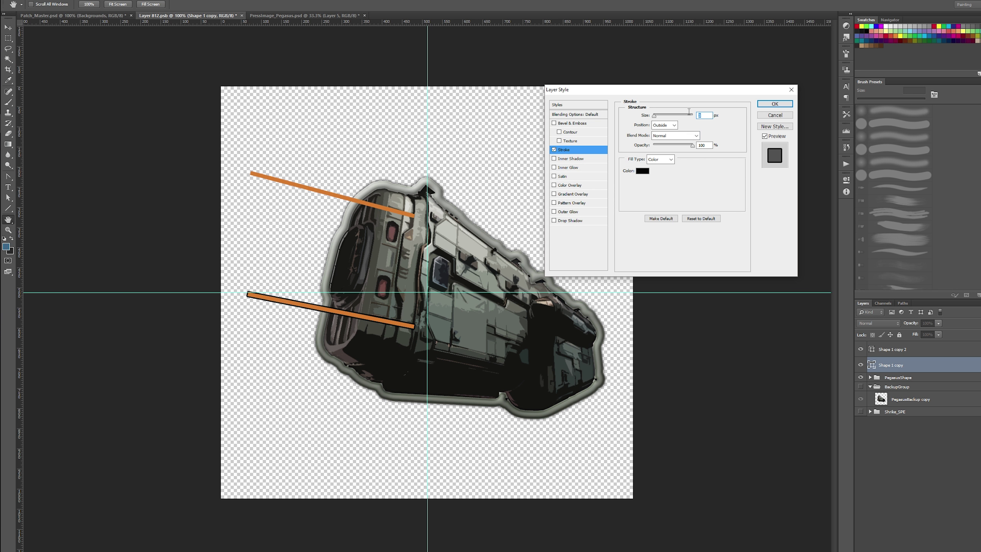
type("5")
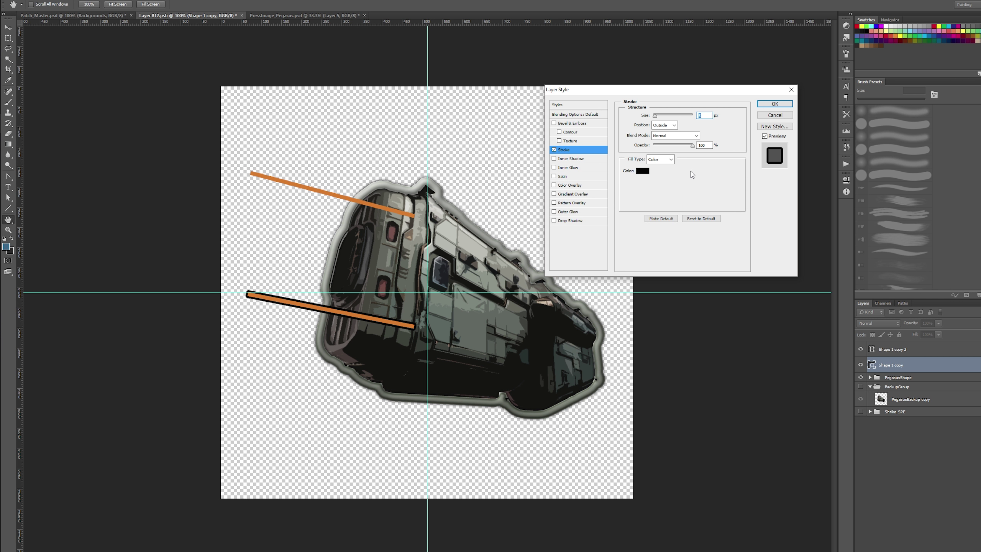
left_click(640, 173)
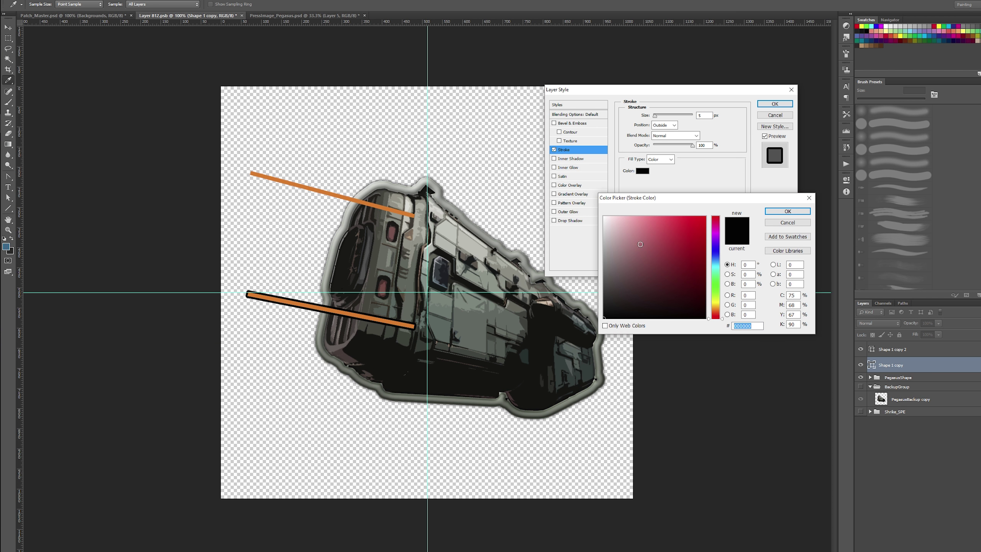
left_click(367, 316)
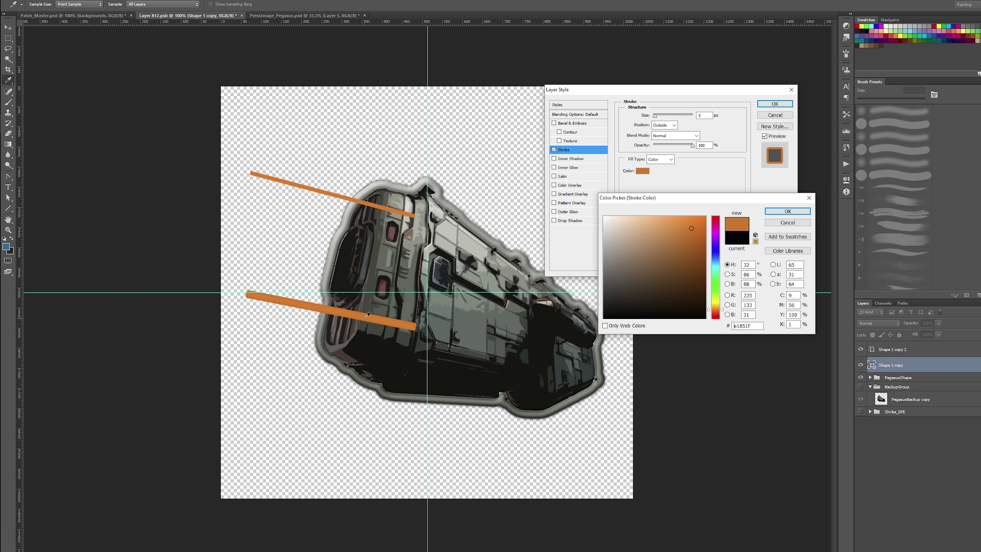
left_click(655, 220)
left_click(788, 211)
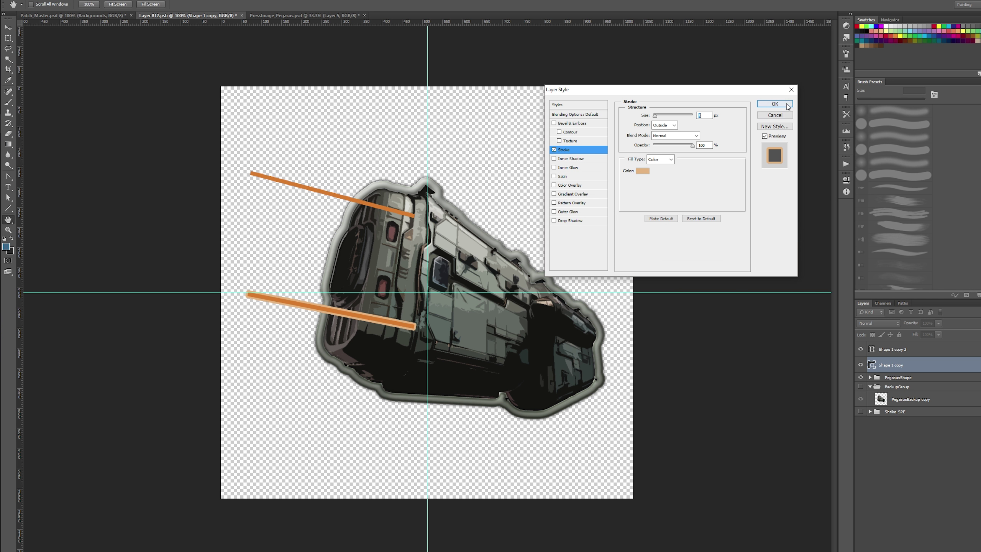
left_click(774, 104)
right_click(887, 379)
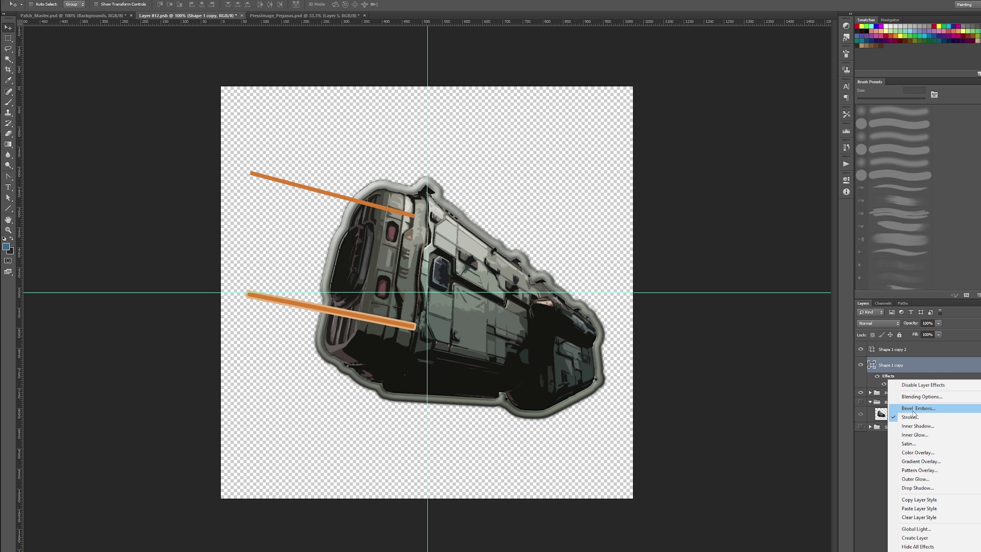
left_click(913, 352)
- Paste the stroke style onto Shape 1 copy 2 and duplicate both orange line layers
right_click(913, 352)
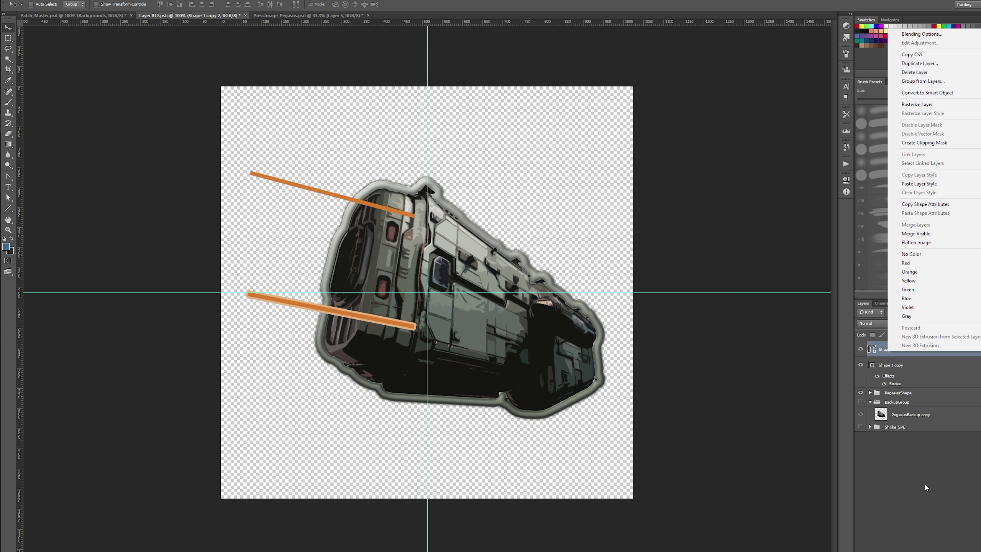
left_click(919, 184)
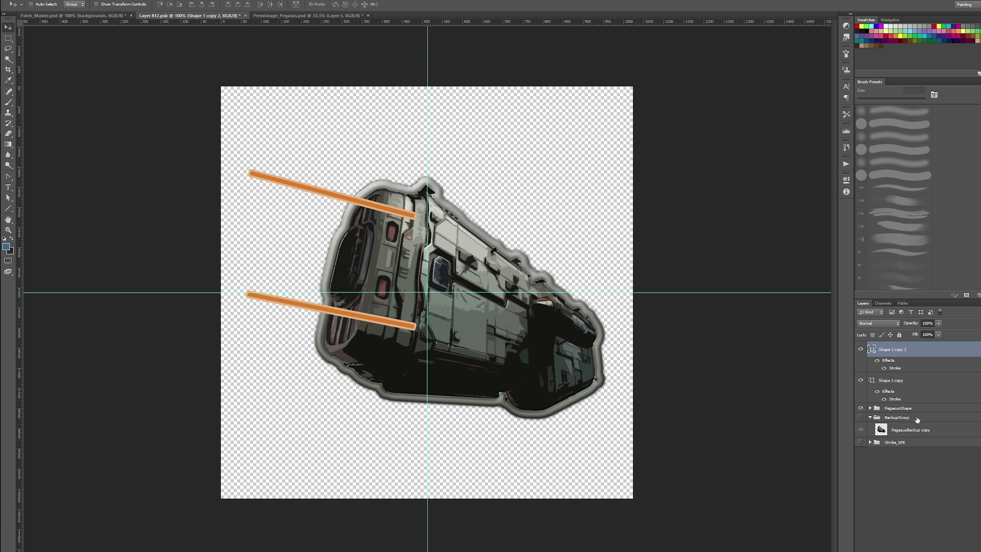
left_click(904, 379, "shift")
key("ctrl+j")
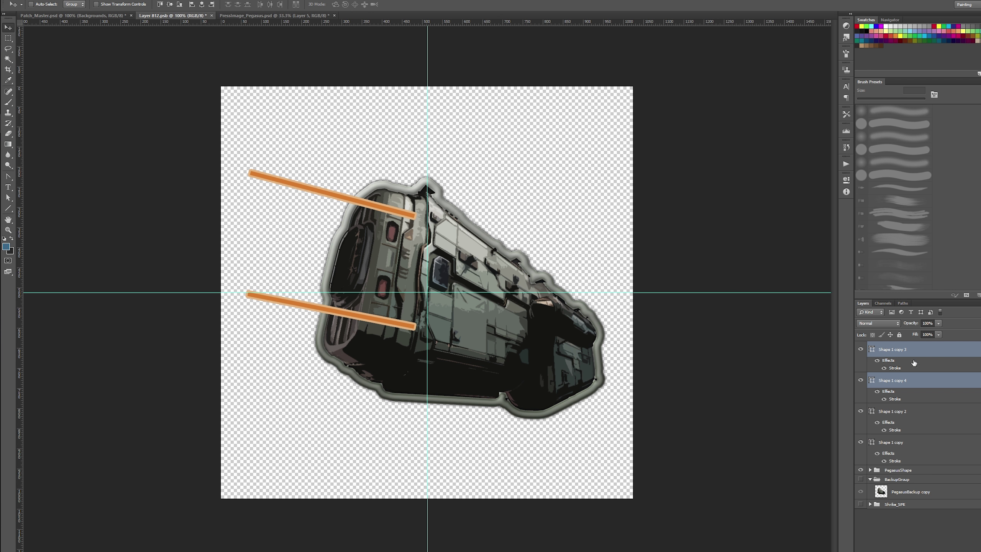
- Set the duplicated lines' fill to 0% and rasterize their layer style
right_click(888, 380)
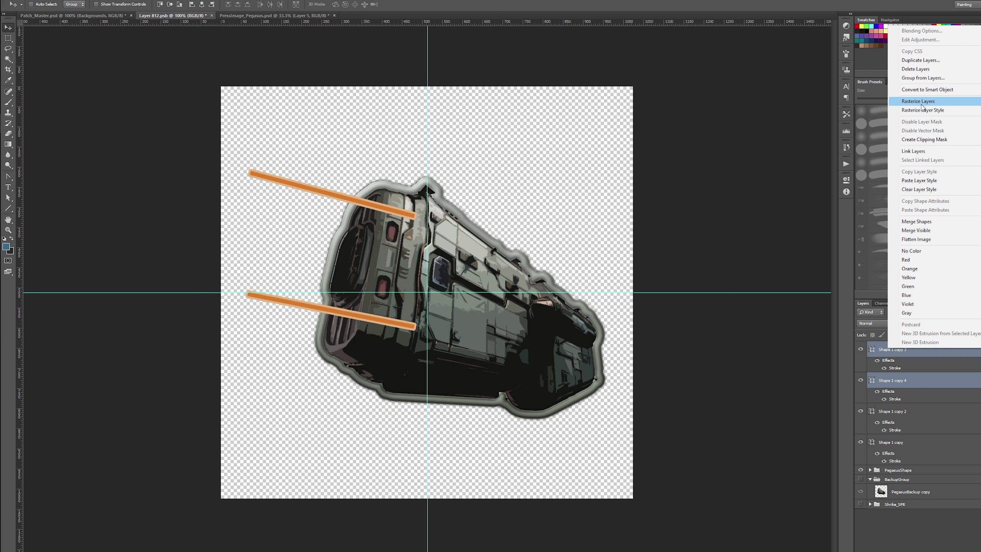
key("Escape")
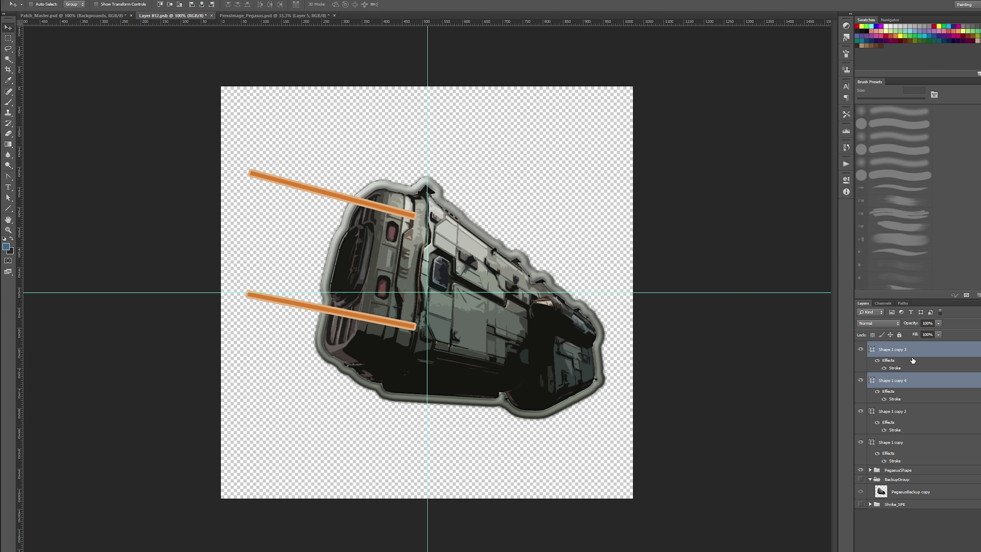
left_click_drag(937, 335, 876, 343)
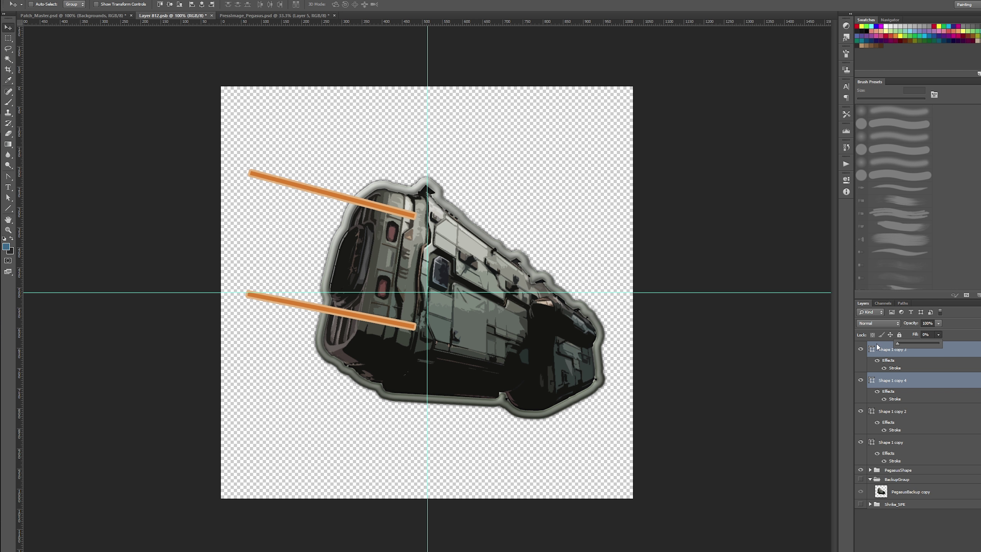
right_click(950, 349)
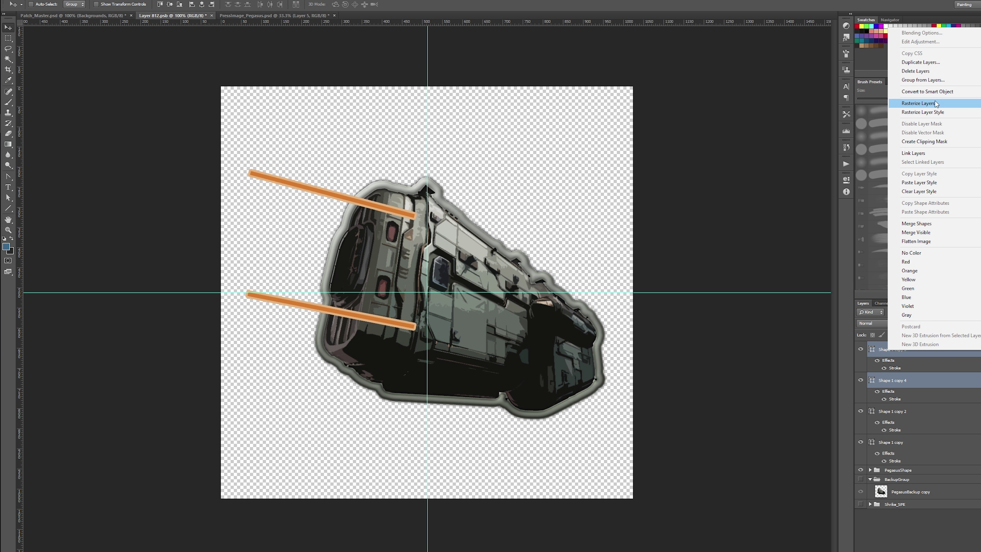
left_click(922, 112)
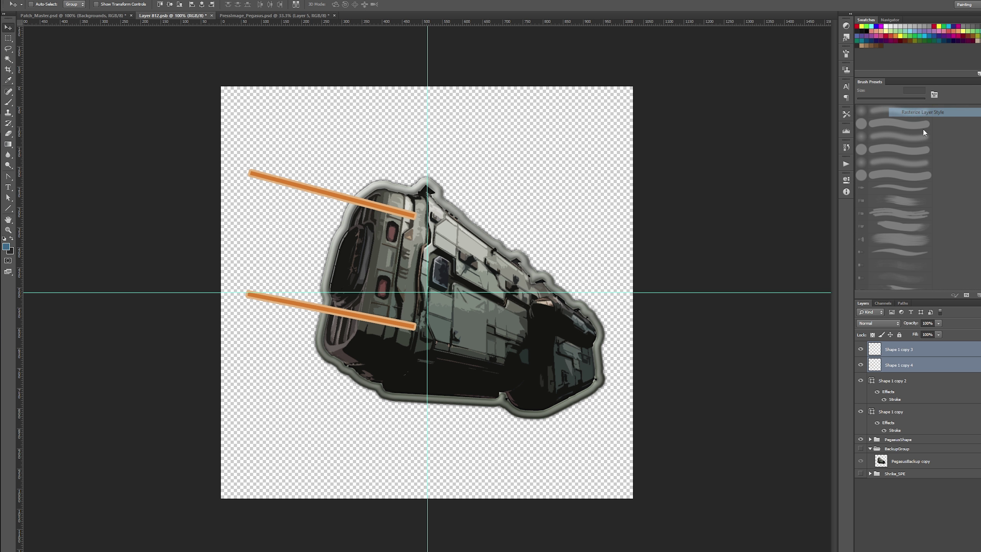
- Hide the stroke effects on the original Shape 1 copy 2 and Shape 1 copy layers
right_click(902, 366)
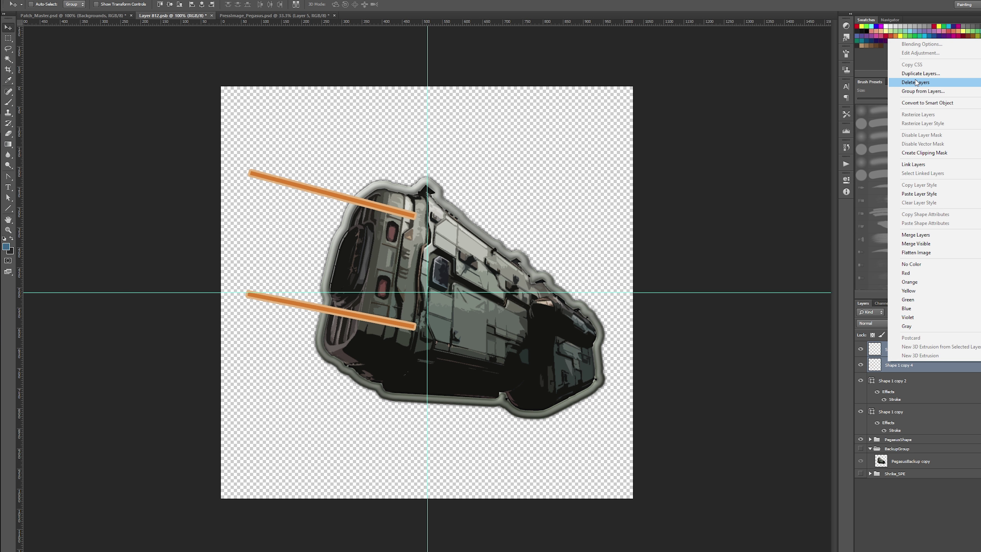
left_click(916, 396)
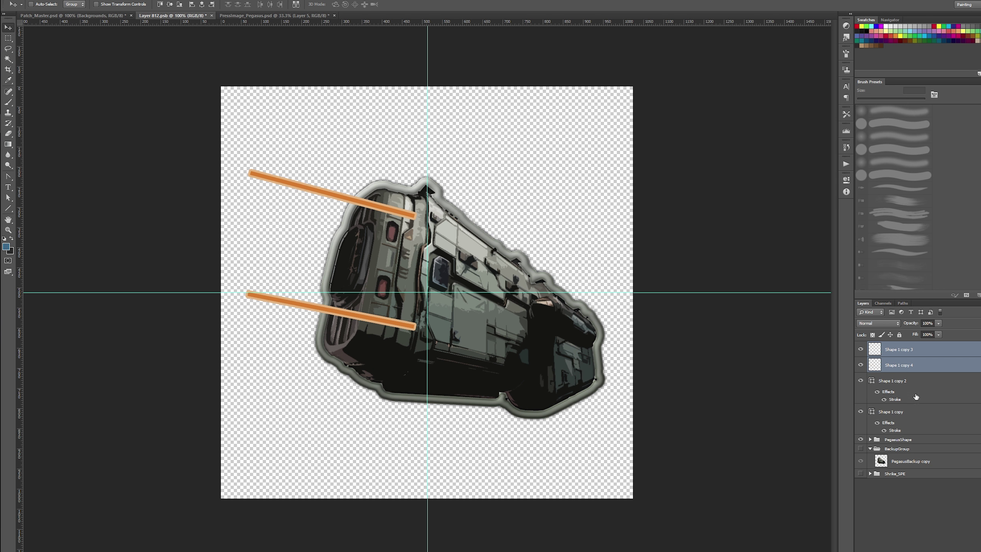
left_click(914, 380)
left_click(905, 364)
left_click(903, 380)
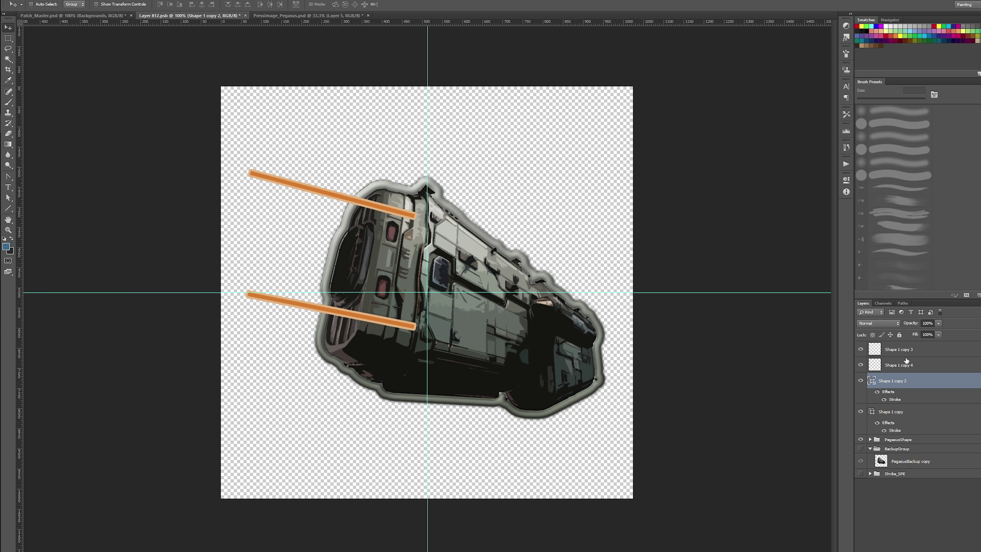
left_click(905, 350)
right_click(887, 392)
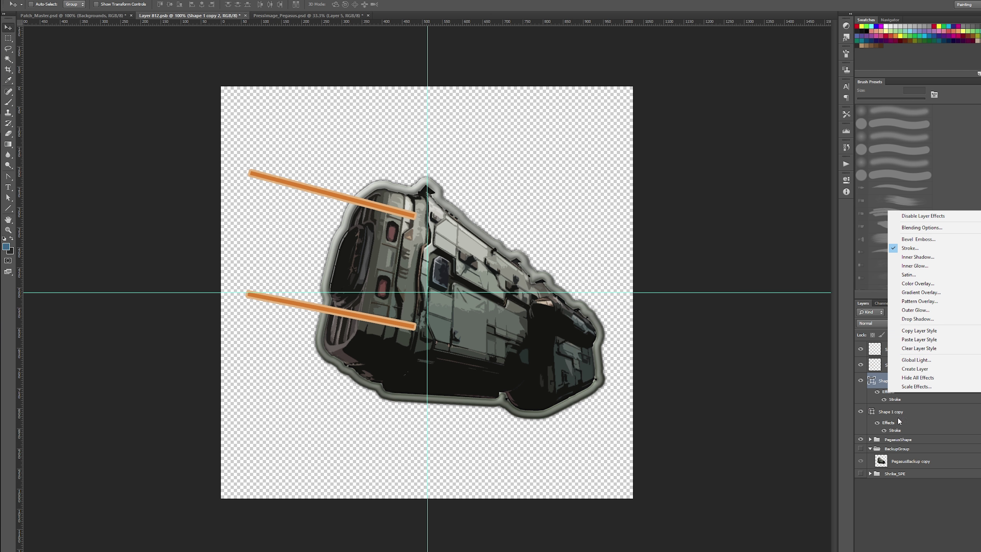
left_click(879, 392)
left_click(878, 392)
left_click(877, 423)
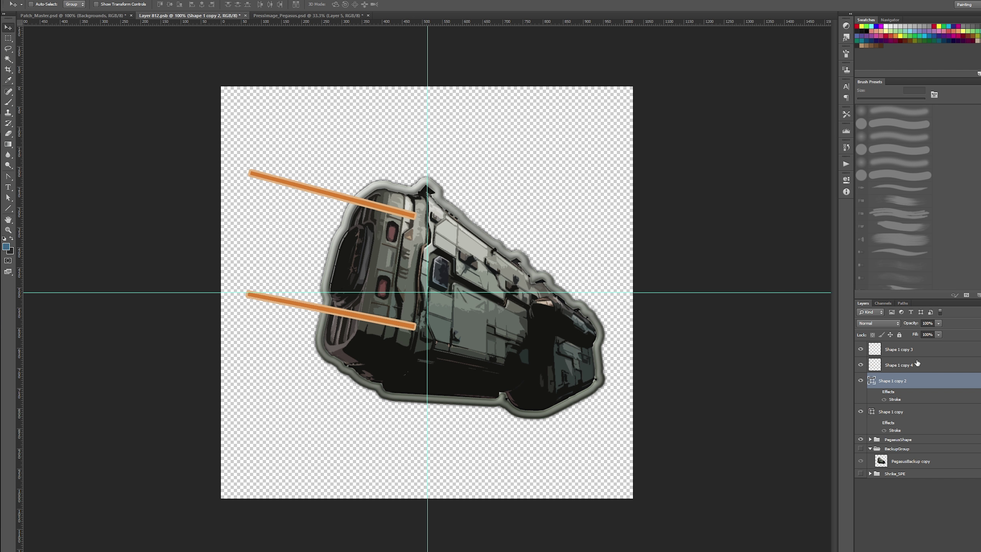
- Save the ship document, glance at Patch_Master, and return to Layer 812.psb
key("ctrl+s")
left_click(88, 16)
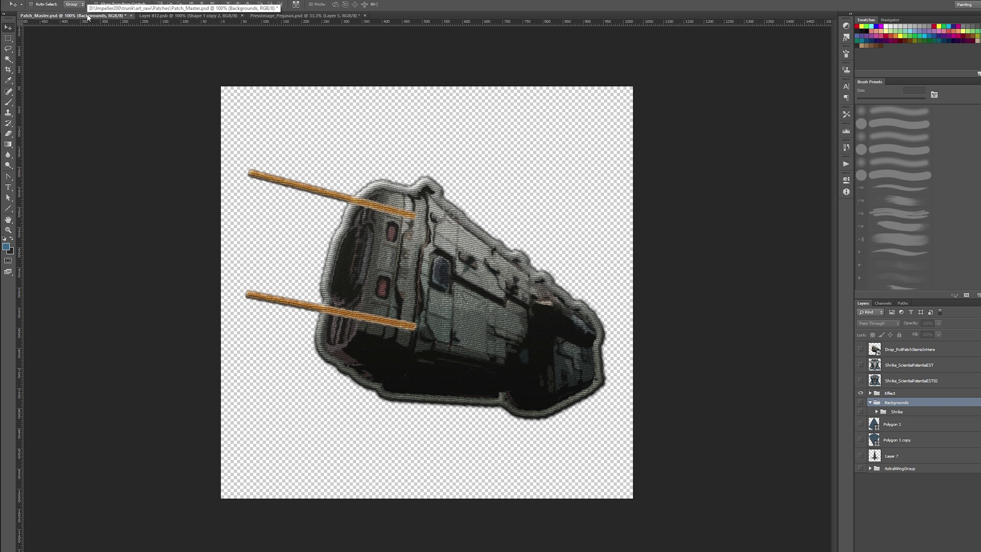
left_click(156, 16)
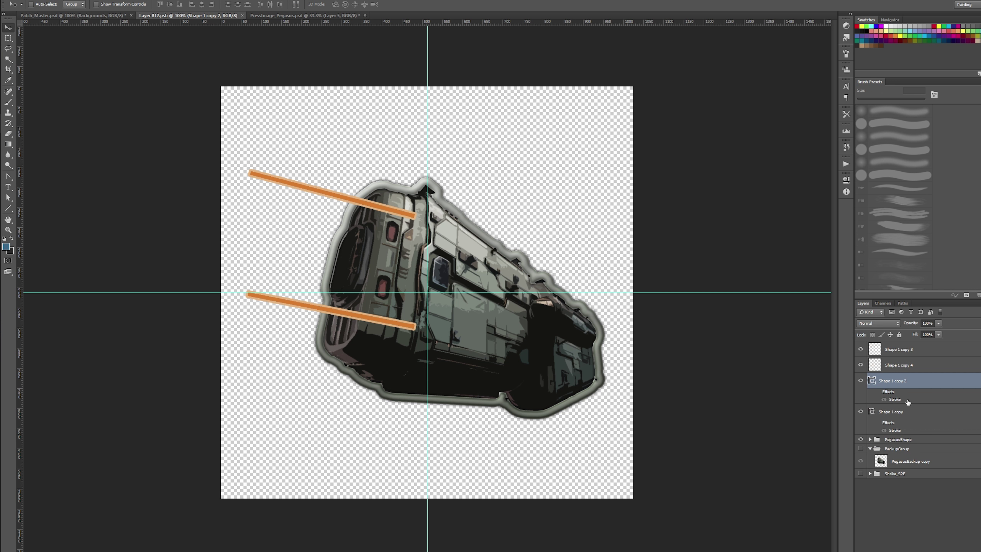
- Duplicate the two orange laser bar layers and merge the copies into one shape layer
left_click(893, 367)
left_click(895, 383)
left_click(893, 416, "shift")
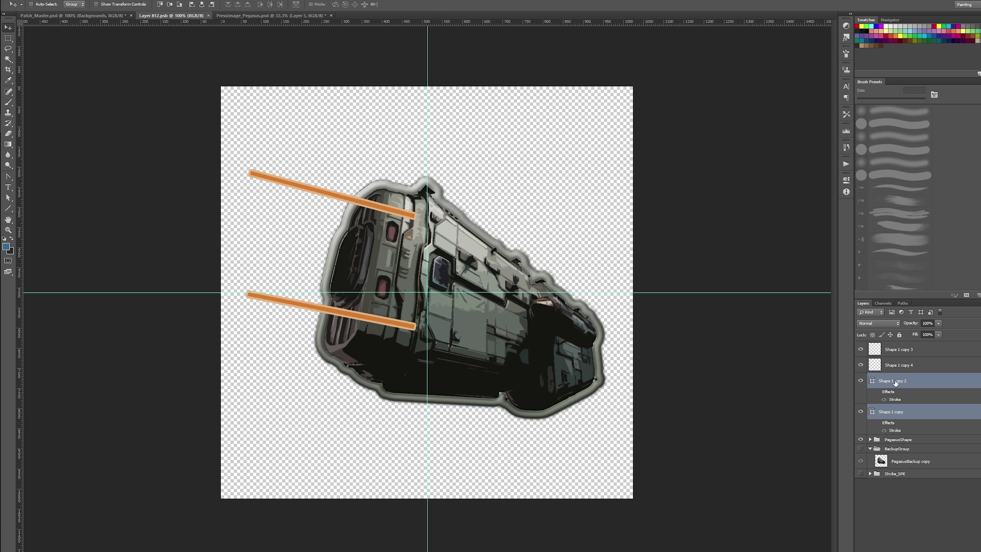
key("ctrl+j")
right_click(884, 384)
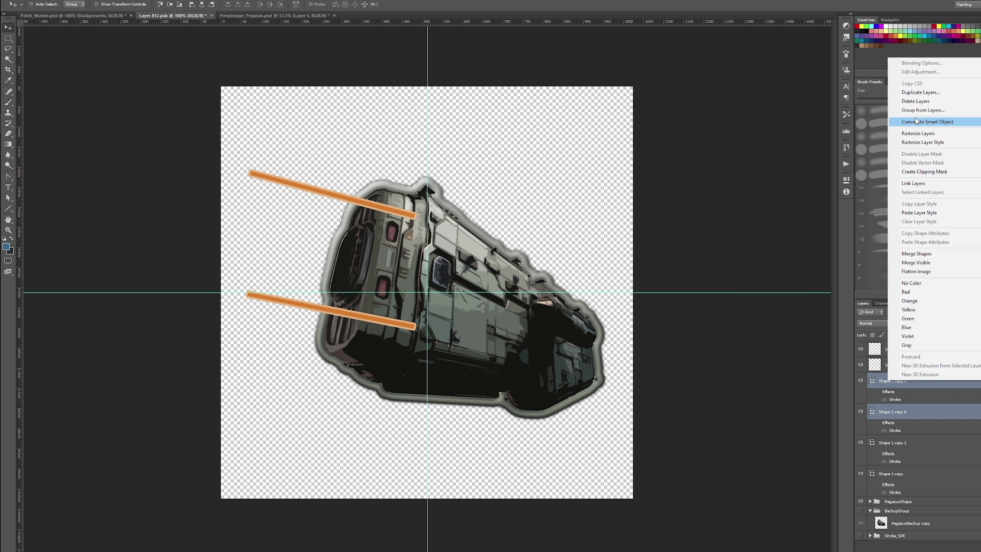
left_click(918, 254)
- Rasterize the merged bar layer Shape 1 copy 5, after undoing a trial orange fill
key("ctrl+a")
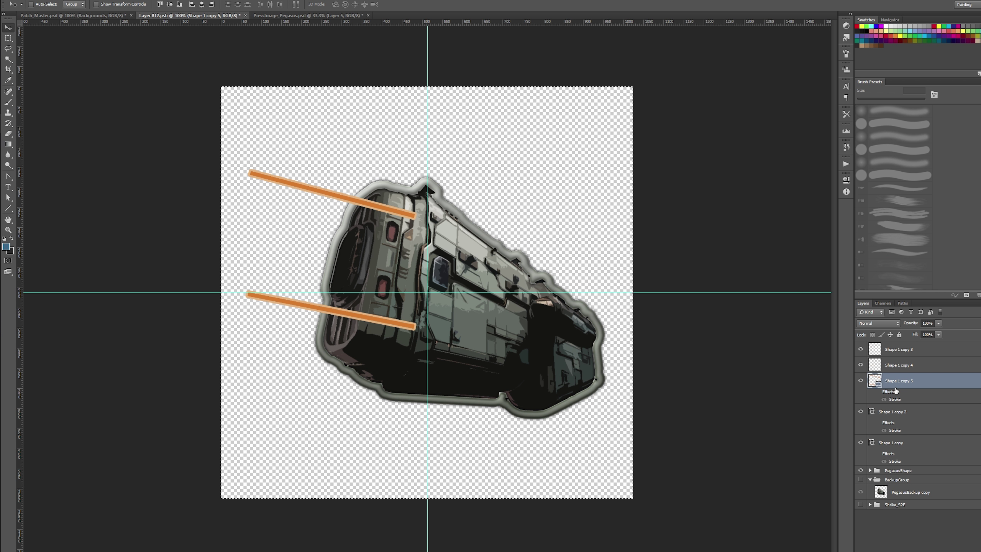
key("alt+BackSpace")
key("ctrl+z")
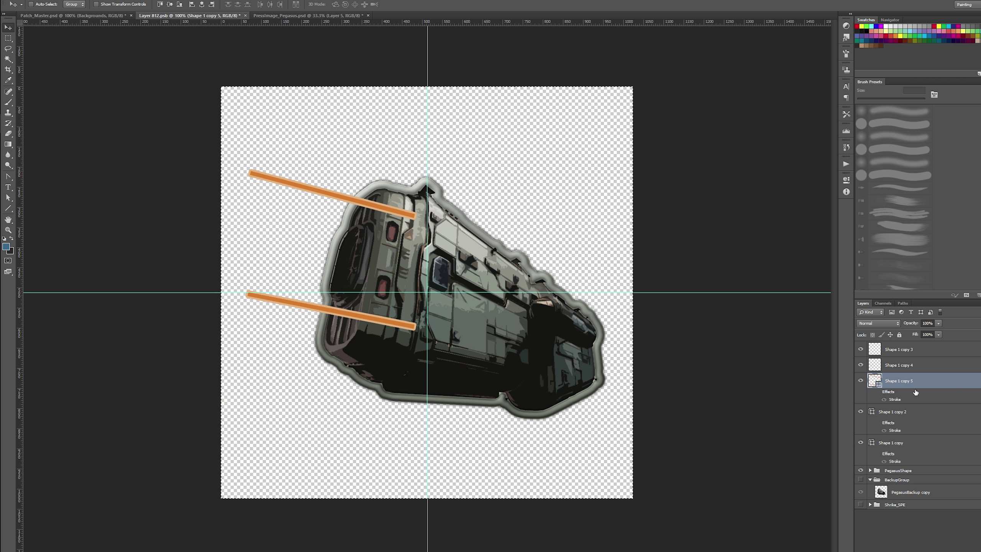
right_click(911, 380)
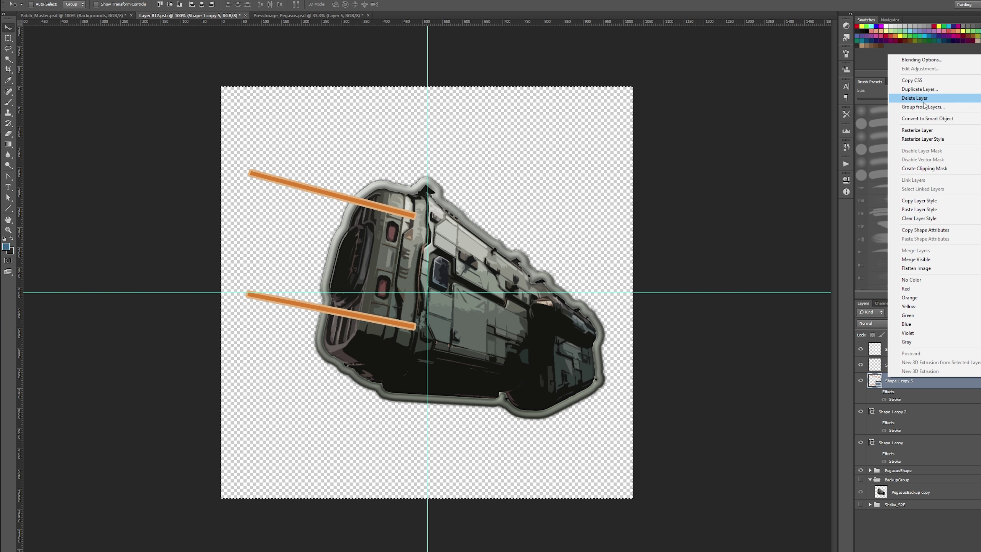
left_click(926, 132)
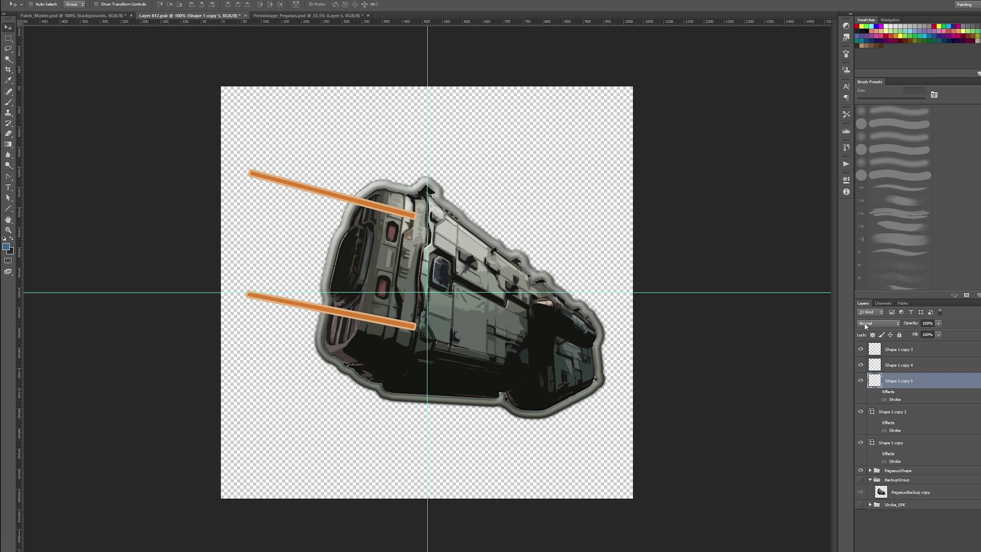
left_click(99, 15)
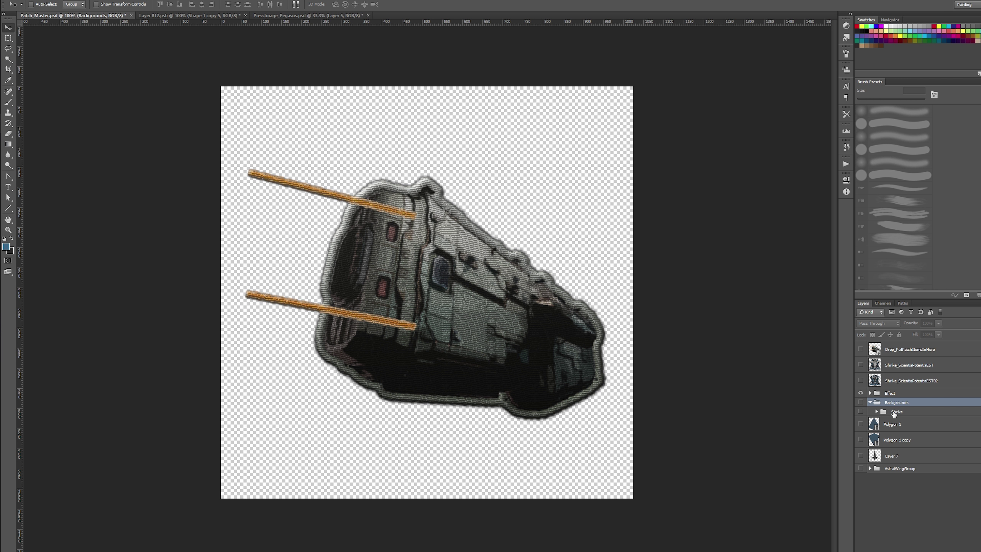
- Add new Layer 9 and Layer 10 inside the visible Backgrounds group
key("ctrl+shift+alt+n")
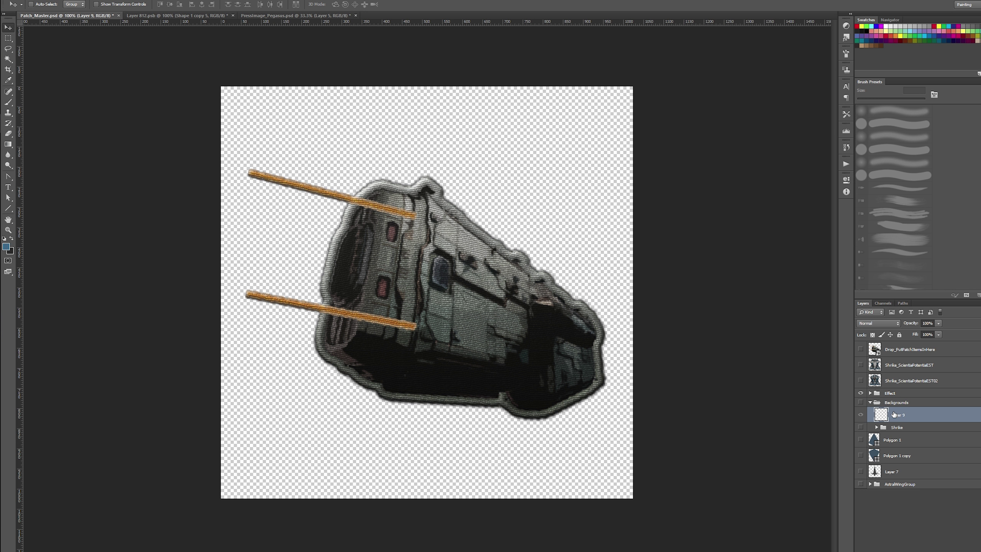
left_click(860, 402)
key("ctrl+shift+alt+n")
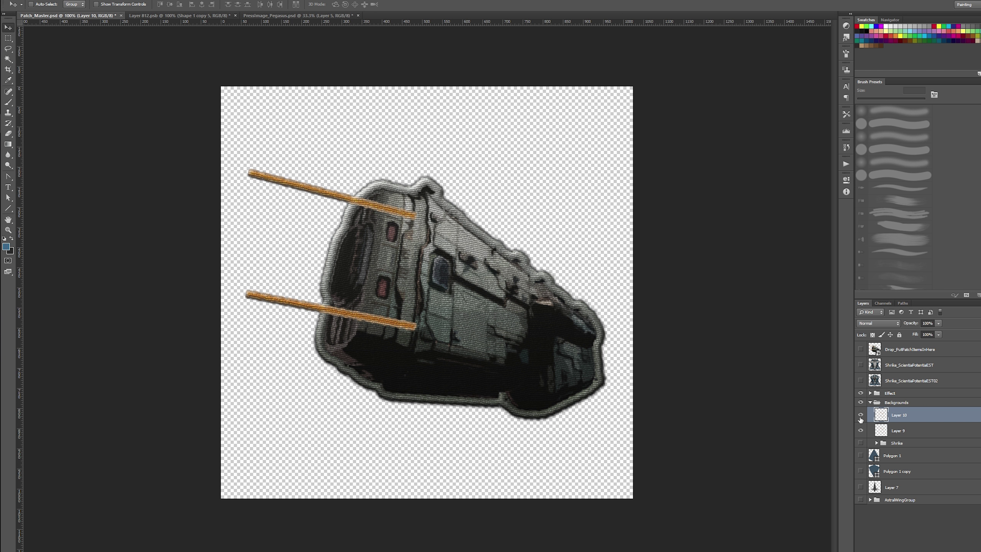
left_click(860, 392)
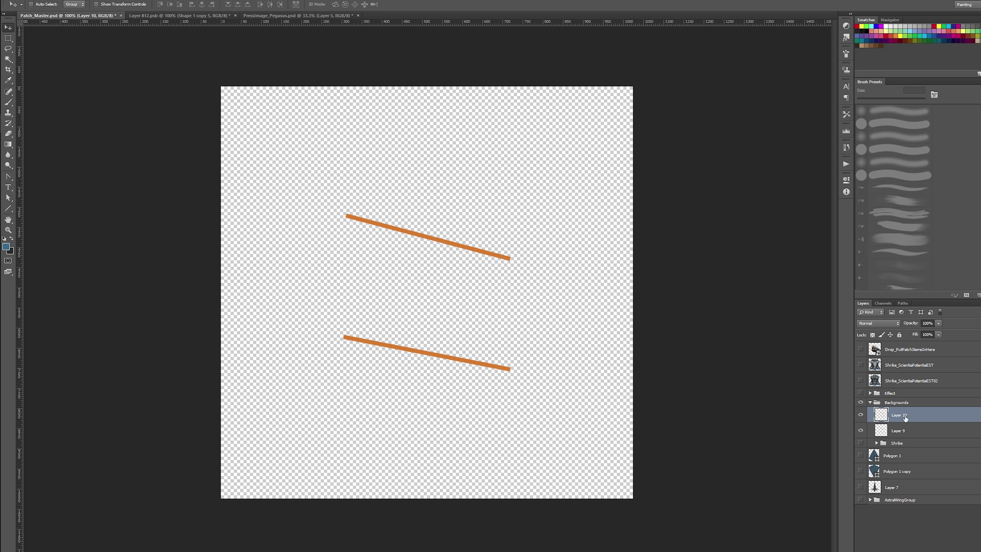
left_click(861, 393)
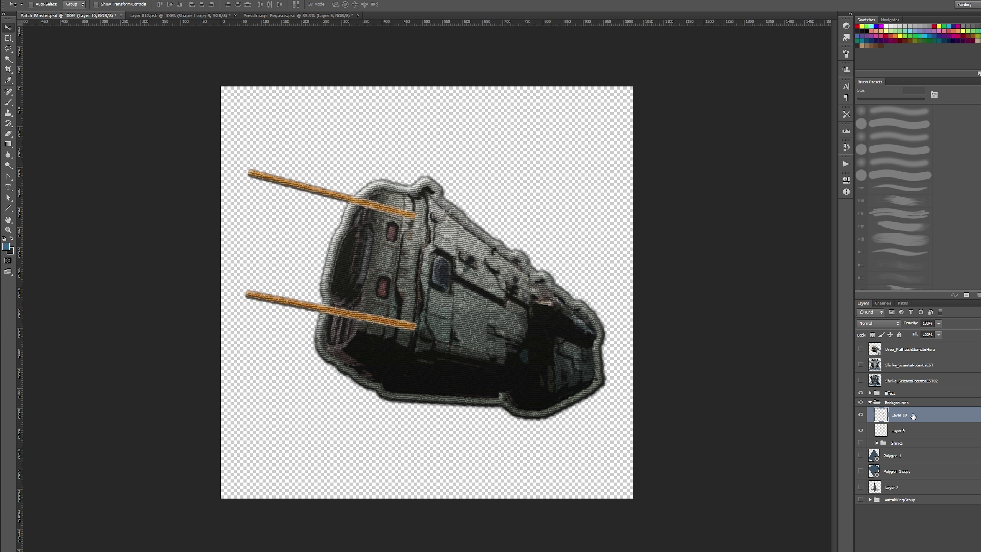
- Hide the original bar layers in Layer 812.psb and nudge Layers 9 and 10 into line
left_click(158, 16)
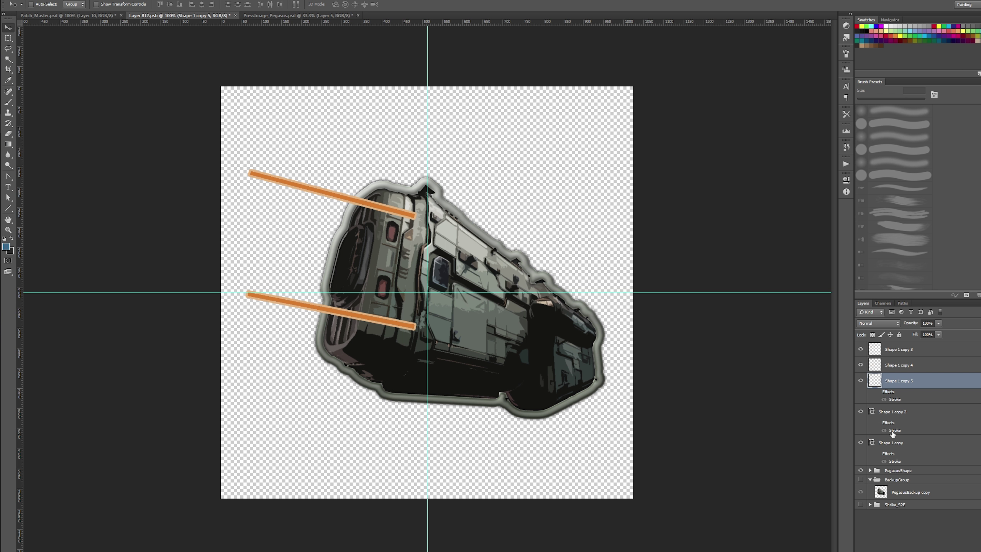
left_click(861, 411)
left_click(860, 442)
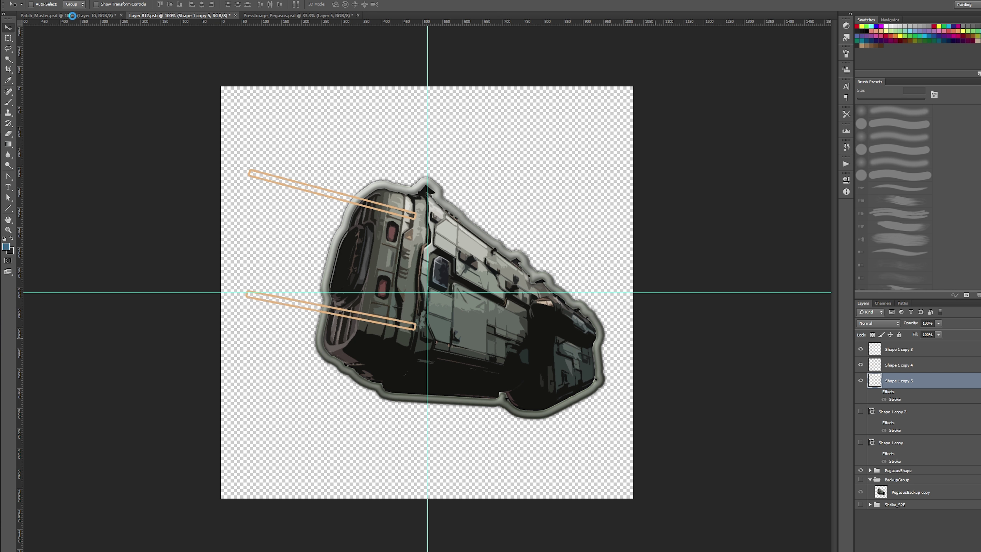
left_click(72, 16)
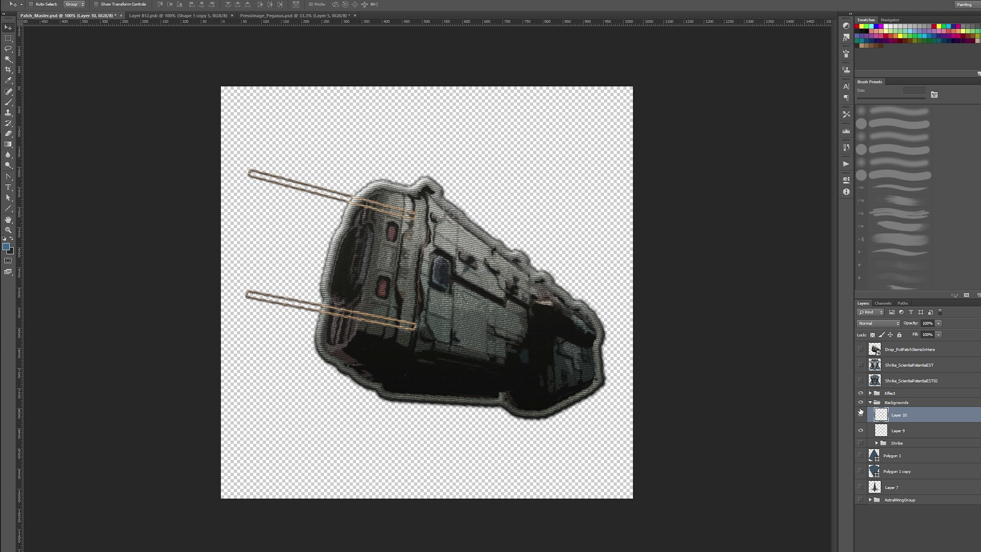
left_click(902, 432, "shift")
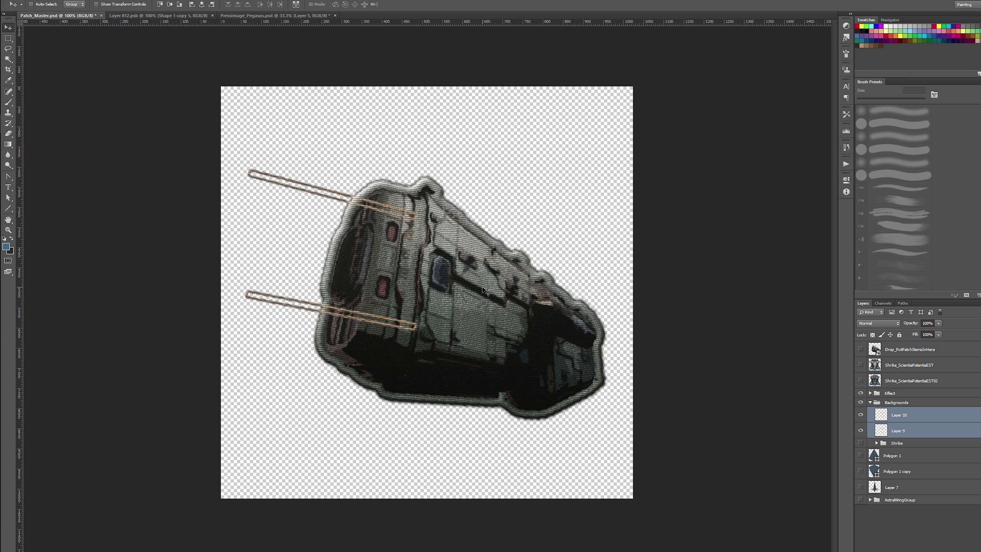
left_click_drag(416, 267, 385, 246)
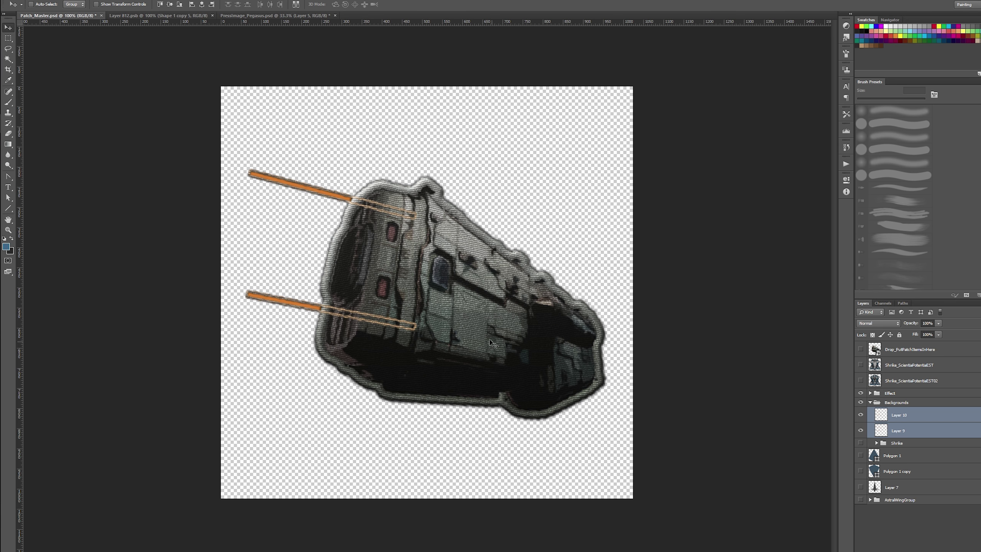
- Merge Layer 10 and Layer 9 within Backgrounds into one layer named 'Lasers'
left_click(900, 403)
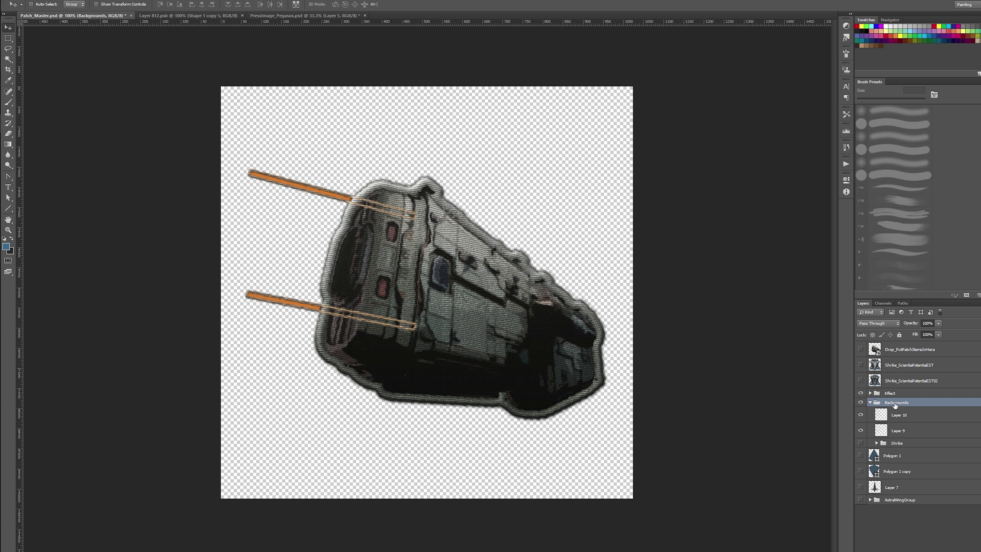
left_click(895, 417)
left_click(897, 430, "shift")
left_click_drag(899, 417, 902, 388)
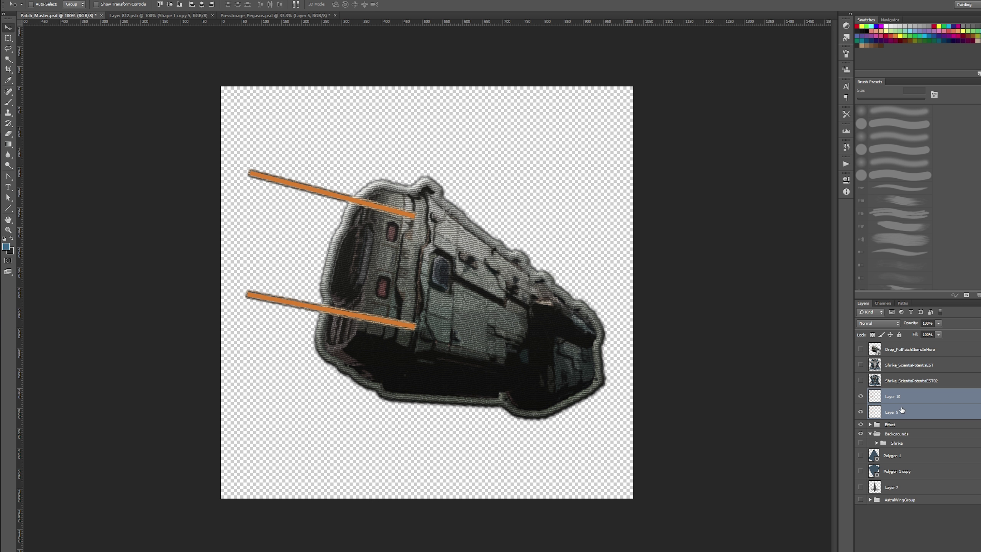
left_click_drag(907, 416, 902, 435)
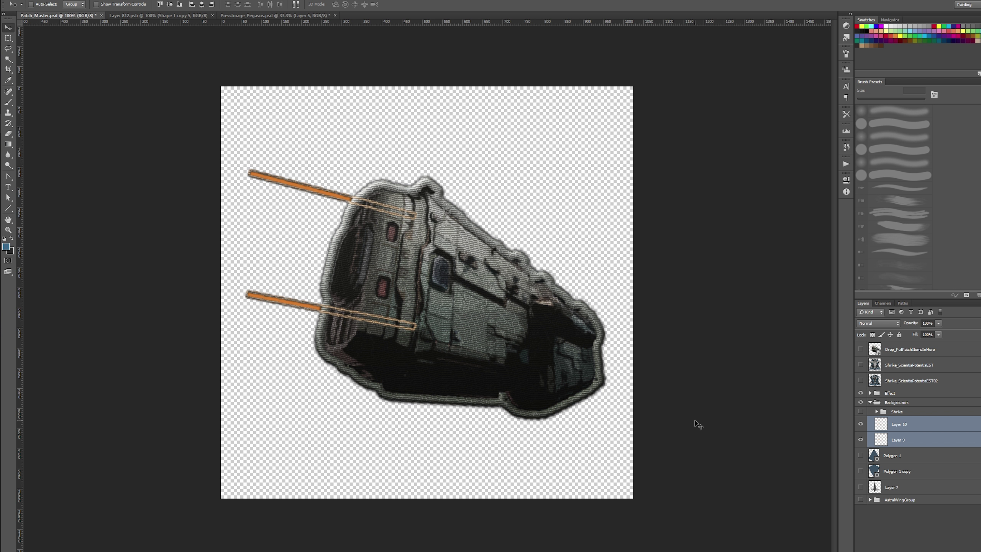
right_click(908, 426)
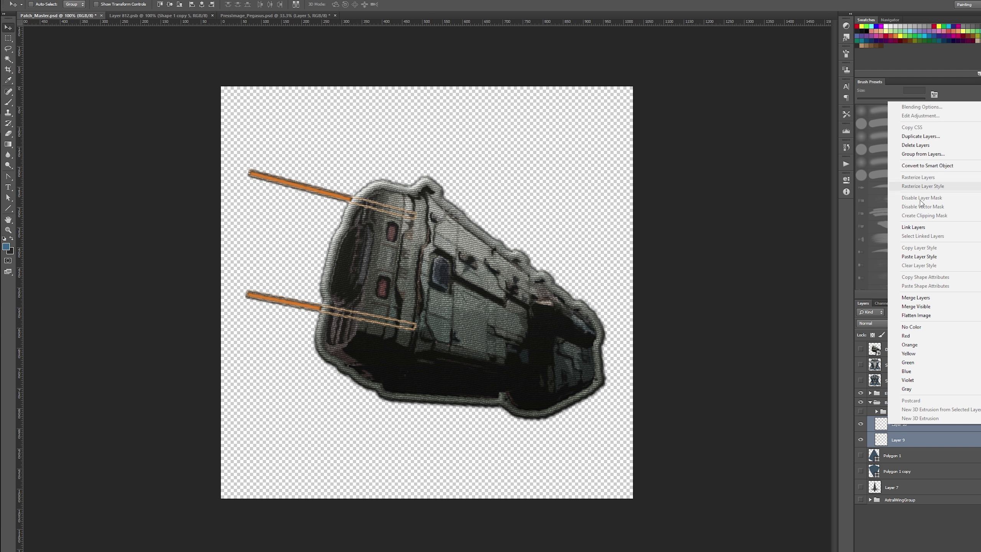
left_click(921, 299)
double_click(901, 425)
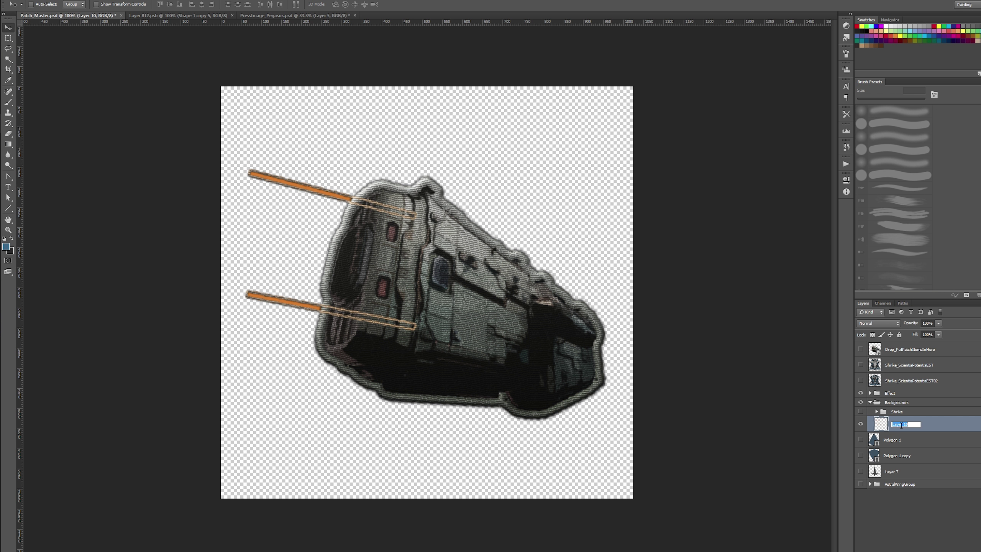
type("Lasers")
key("Return")
- Copy the Shrike Shape layer's bevel and gradient style and paste it onto Lasers
left_click(876, 412)
scroll(888, 438, "down", 2)
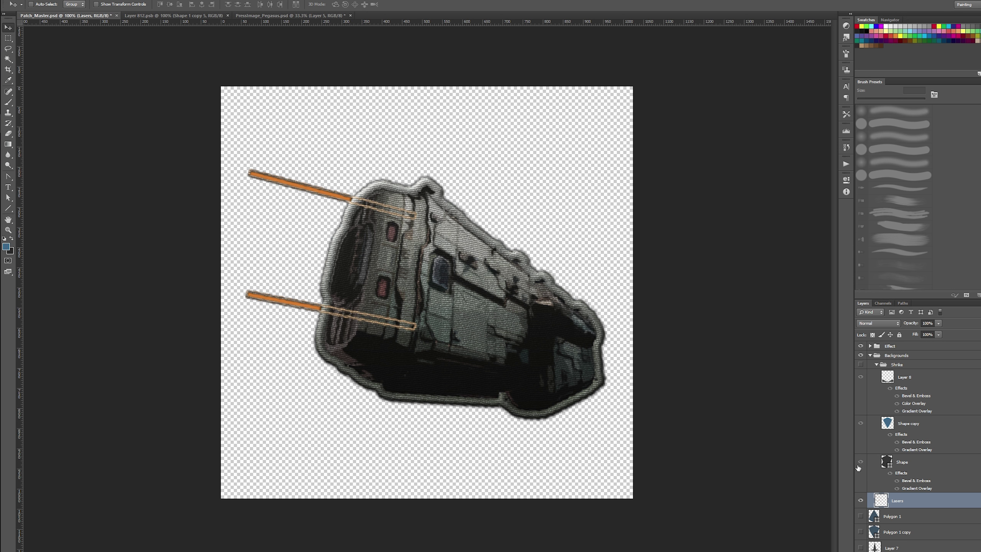
left_click(861, 365)
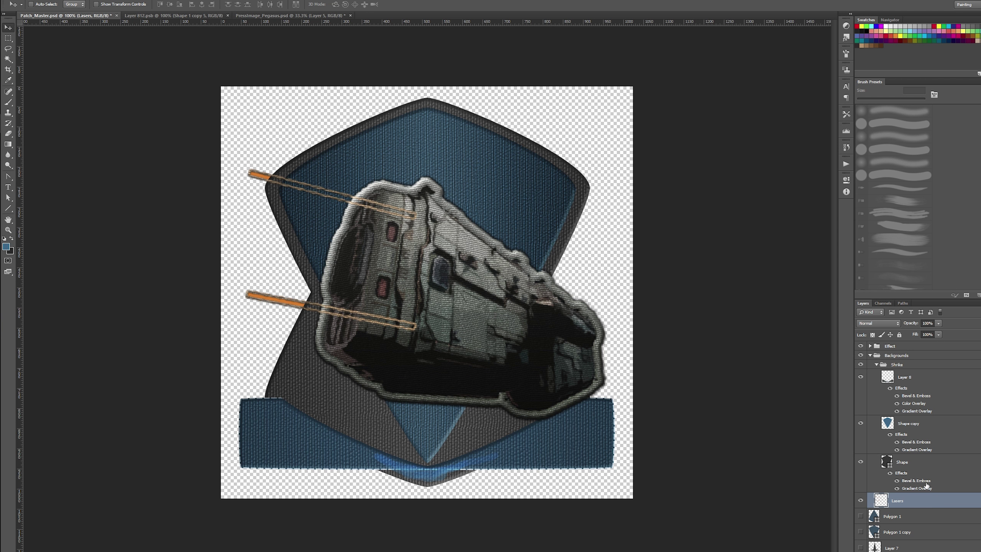
right_click(911, 472)
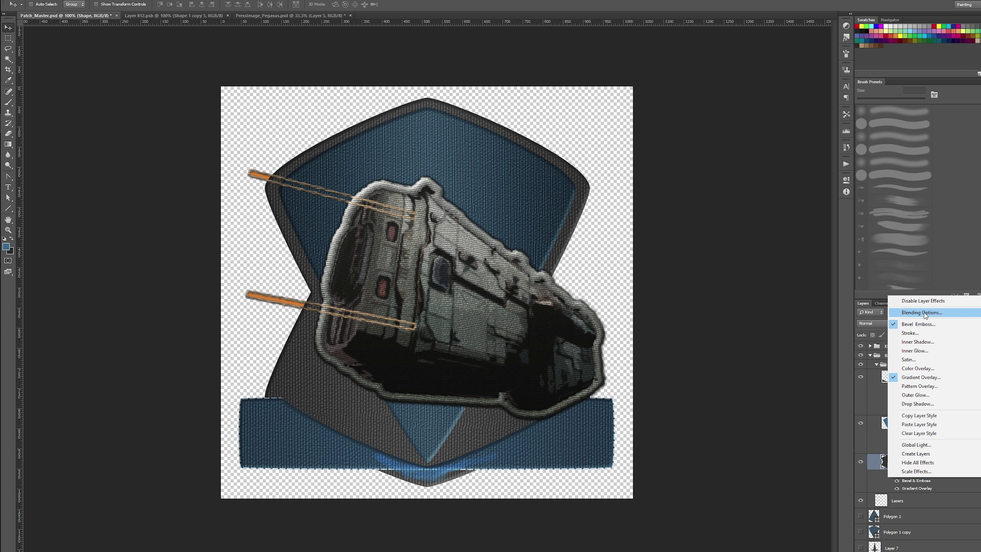
left_click(919, 416)
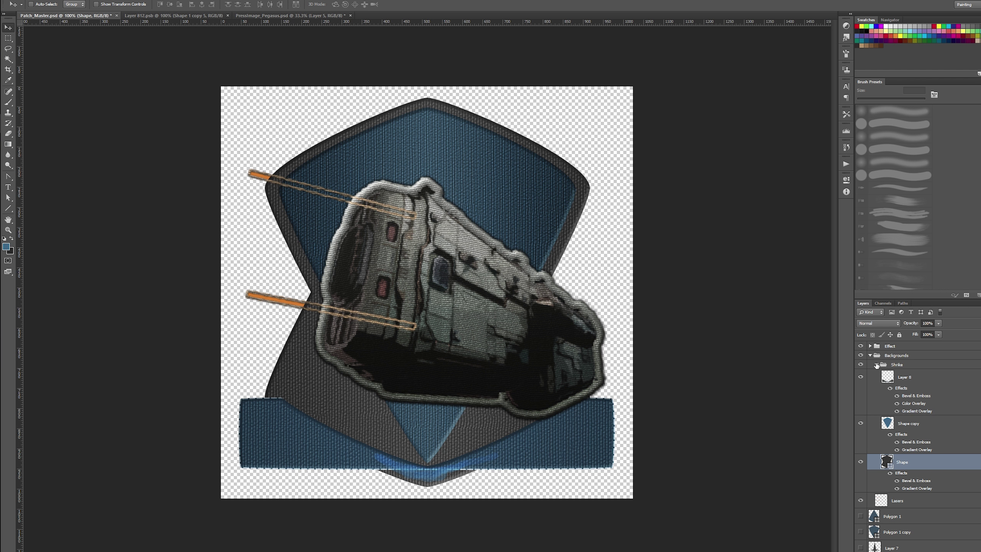
left_click(876, 364)
left_click(860, 411)
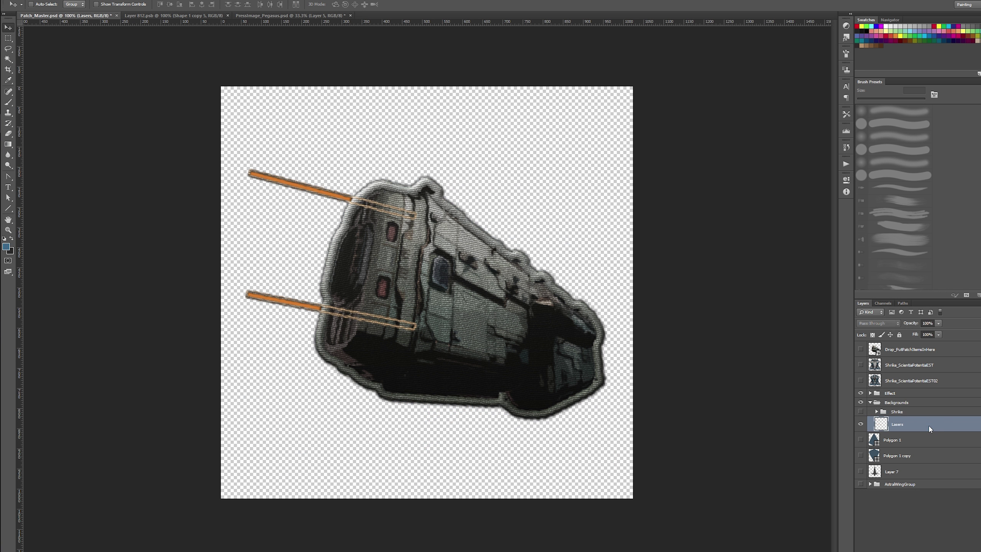
right_click(888, 423)
left_click(919, 258)
- Check the styled lasers zoomed out, then move the Lasers layer above the Effect group
key("z")
left_click(434, 429, "alt")
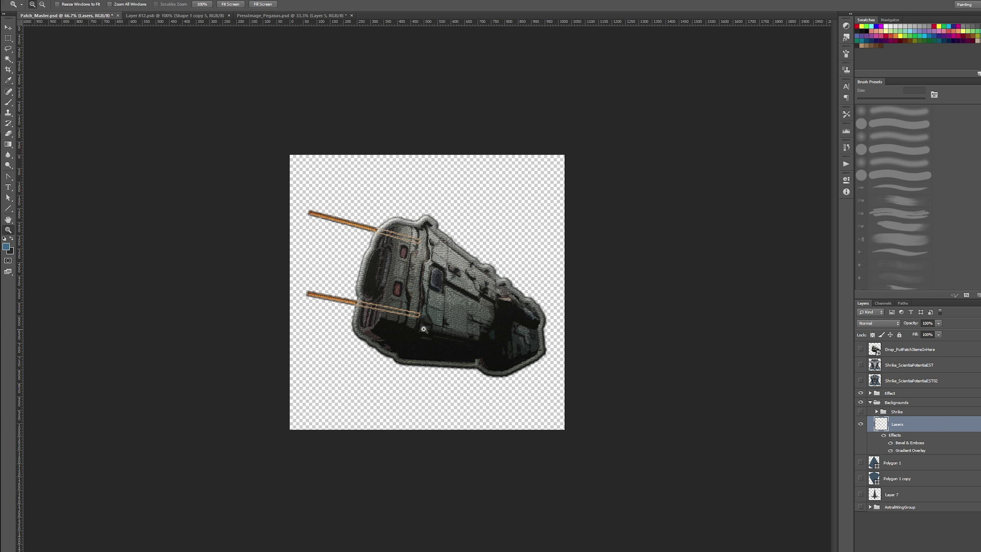
left_click(514, 469, "alt")
left_click(483, 386)
left_click(486, 386)
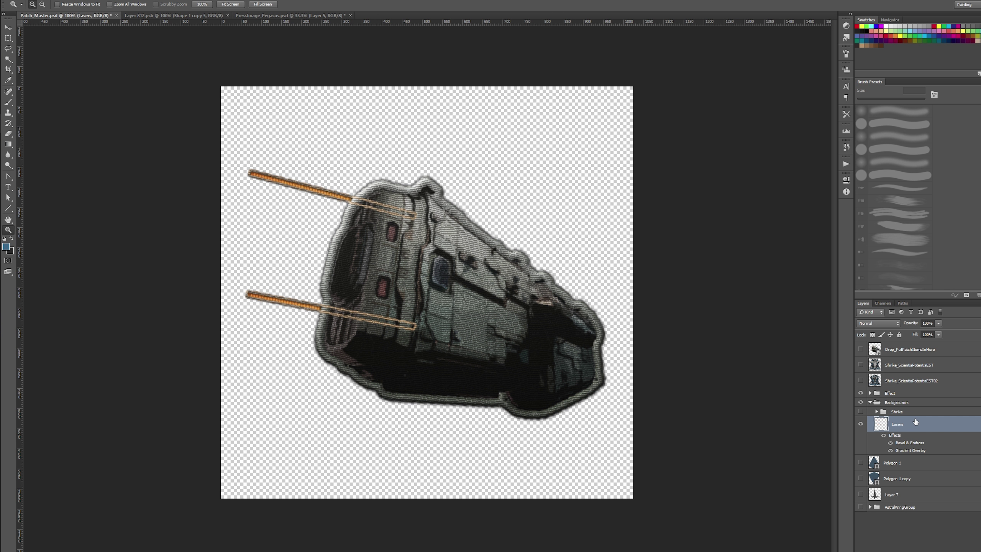
left_click_drag(914, 422, 914, 388)
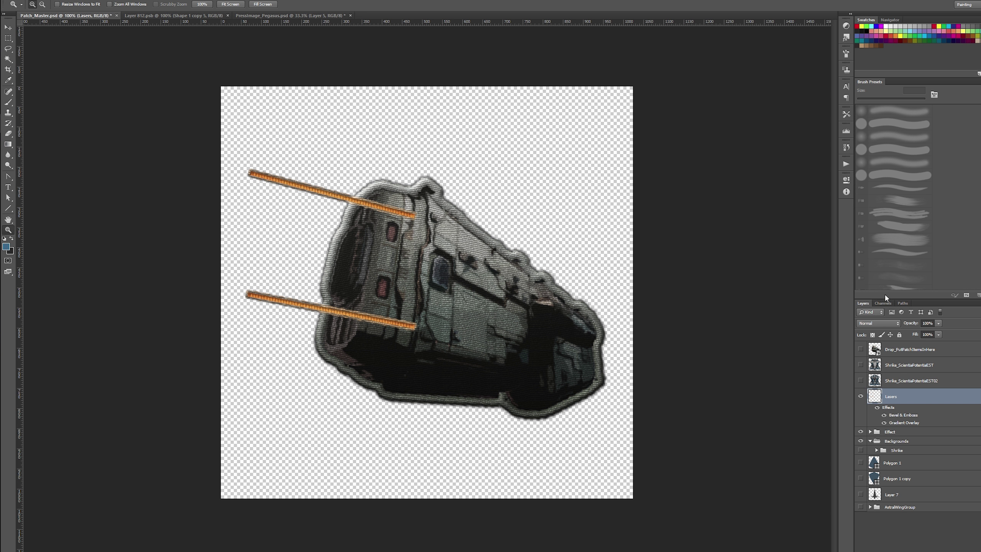
left_click(175, 15)
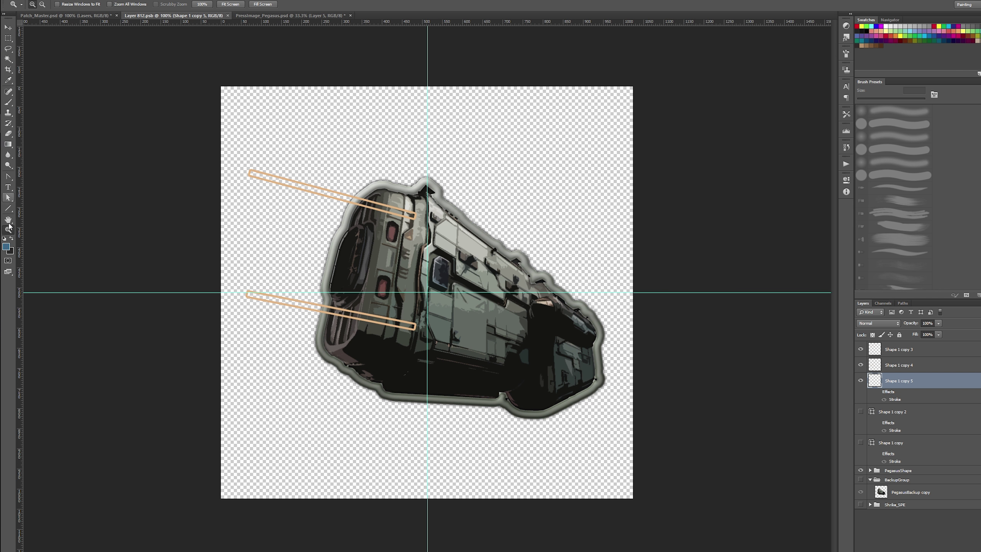
- Draw a black 4-sided star from the guide crossing and place it below Shape 1 copy
left_click(7, 208)
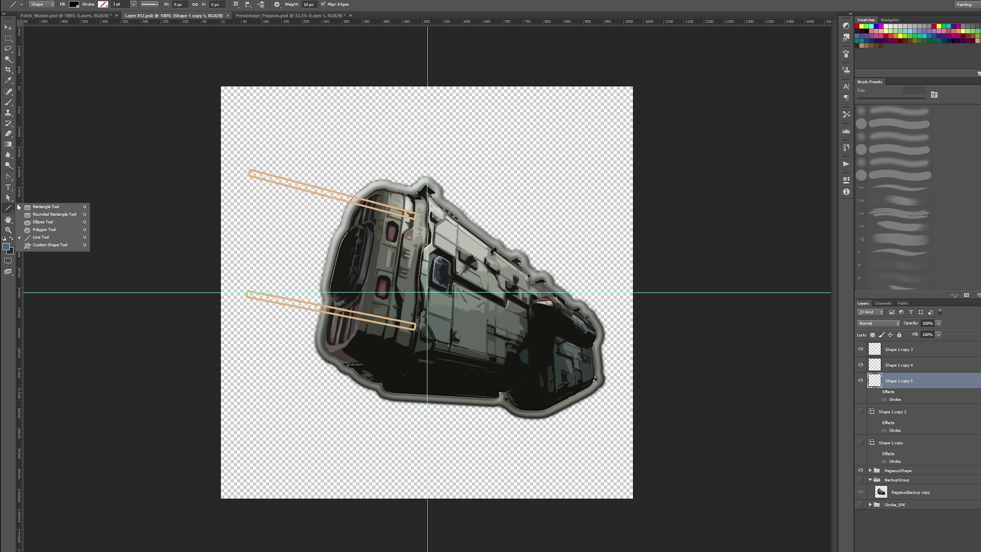
left_click(52, 233)
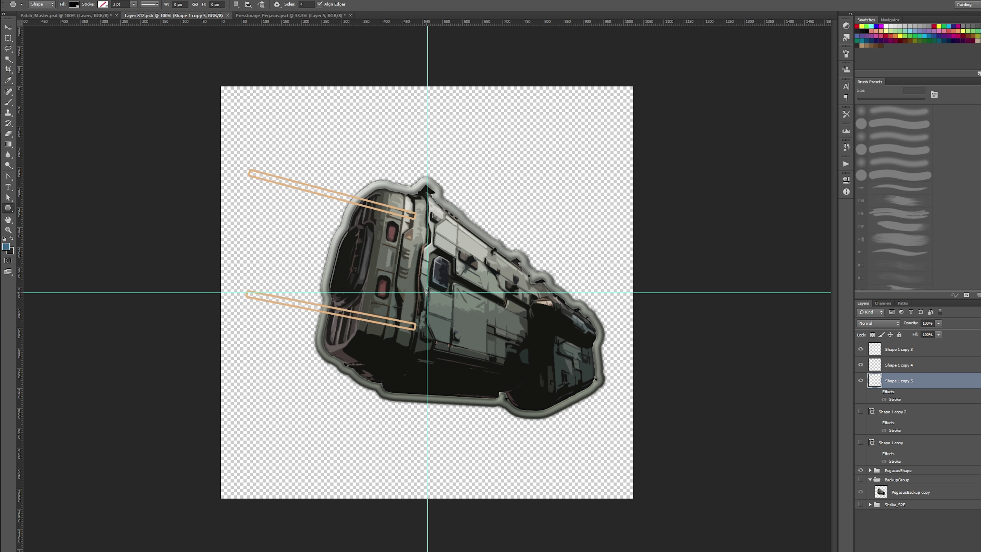
left_click_drag(427, 292, 581, 331)
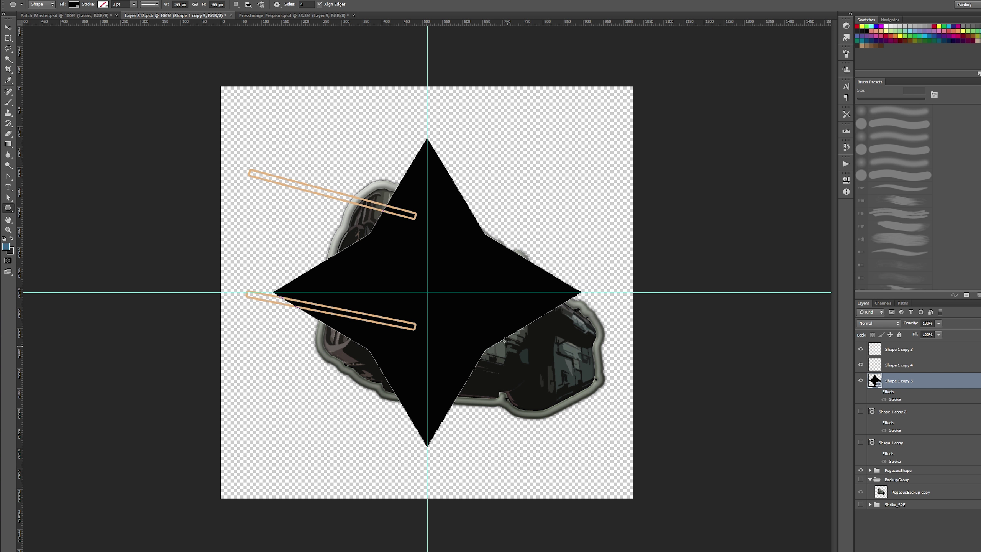
left_click_drag(910, 379, 917, 476)
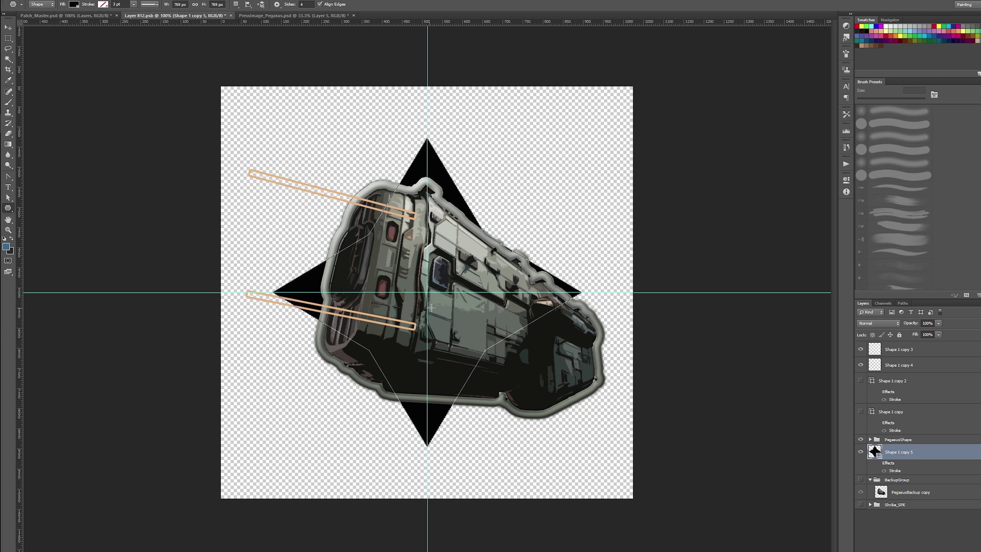
- Scale the black star up to about 112%
key("ctrl+t")
left_click_drag(584, 137, 620, 109)
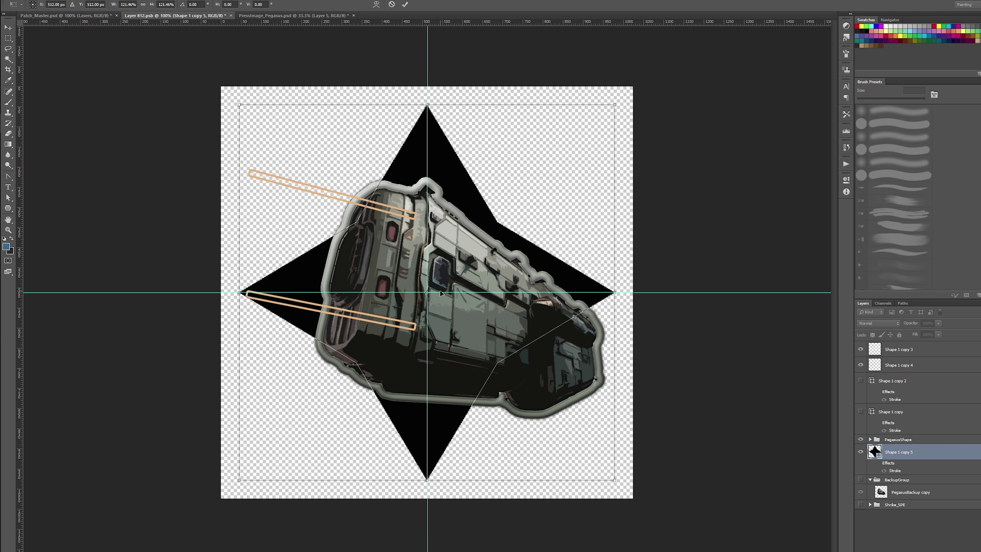
key("Return")
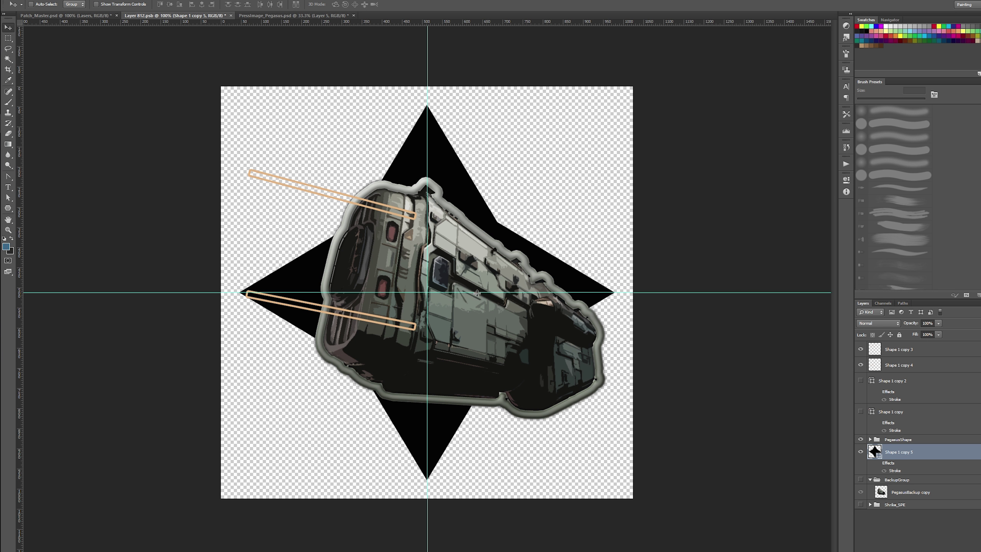
- Drag the star's anchor points outward into a wide, irregular backing polygon
key("a")
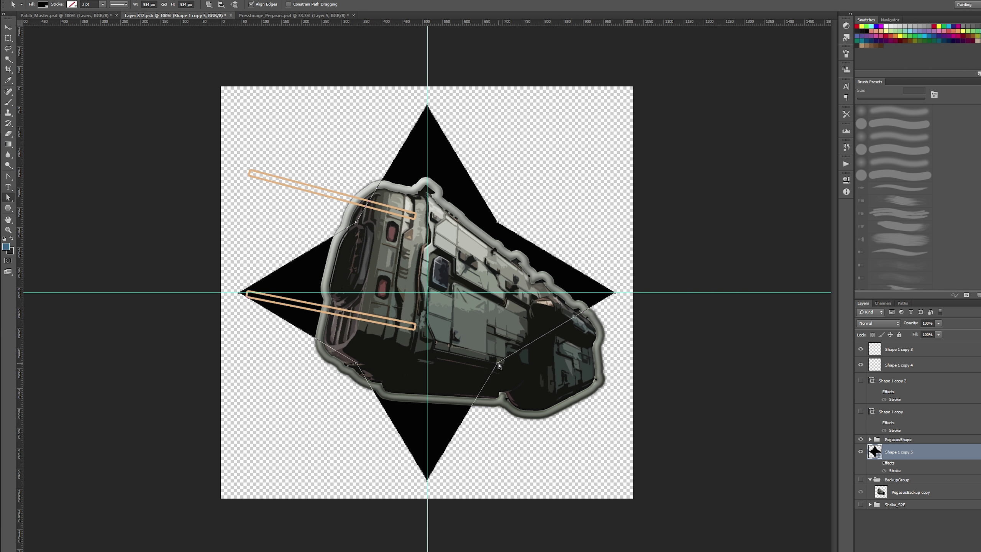
left_click_drag(499, 365, 608, 403)
left_click_drag(426, 482, 578, 438)
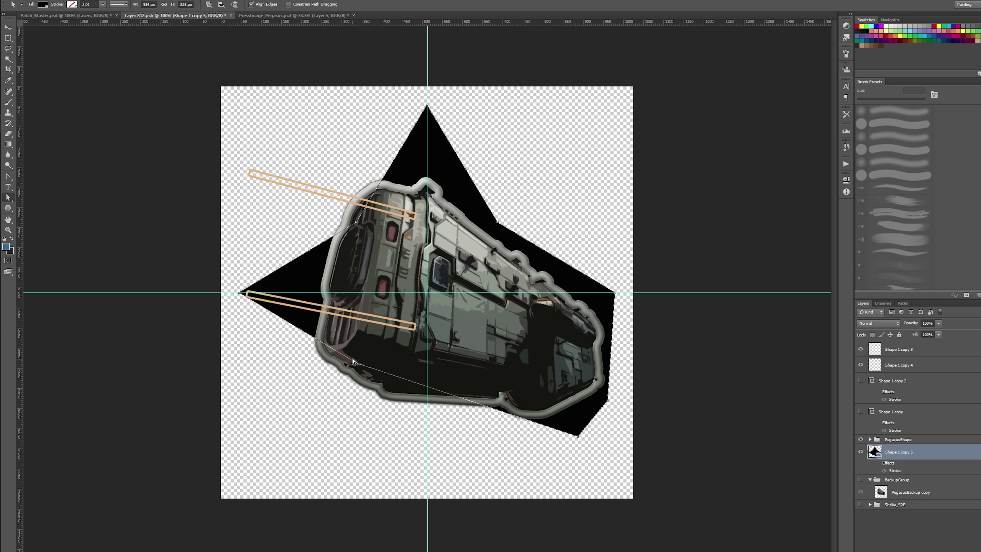
left_click_drag(357, 365, 336, 399)
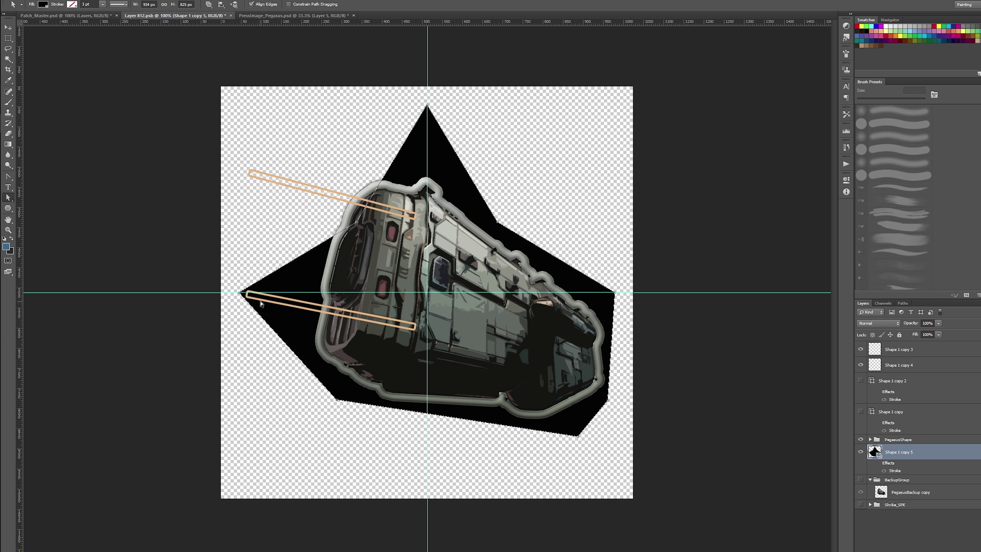
left_click_drag(356, 222, 245, 165)
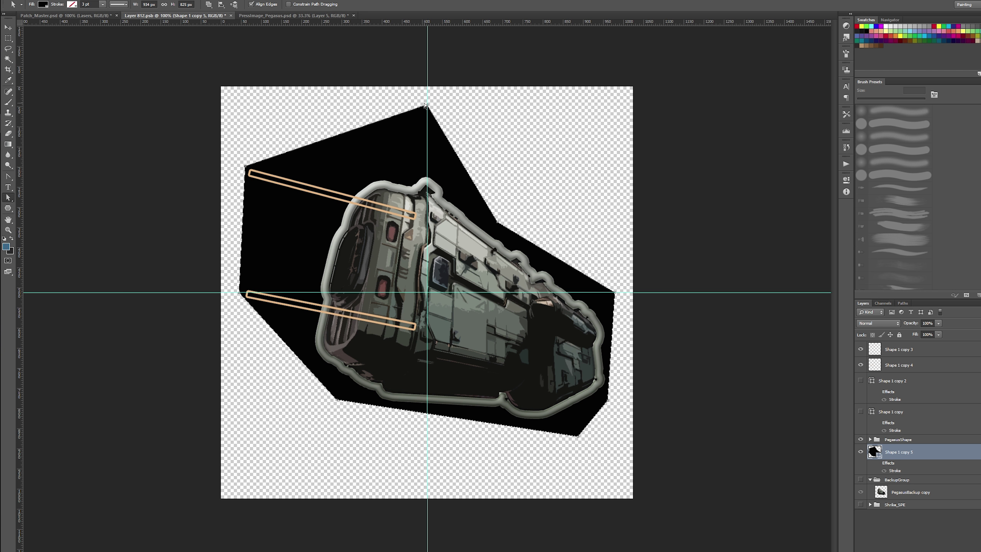
left_click_drag(427, 107, 427, 167)
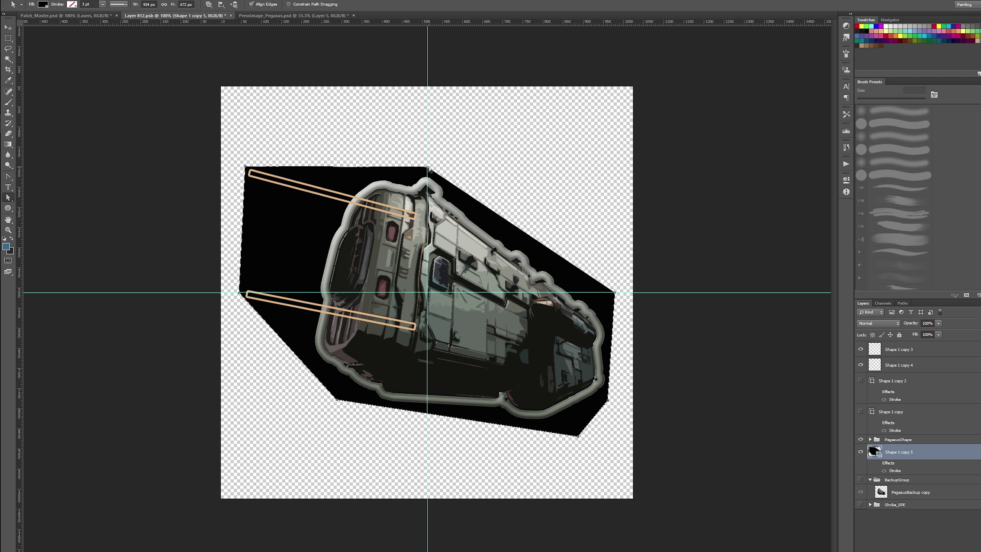
- Curve the shape's top, top-left, bottom-left and bottom-right corners with the Convert Point Tool
key("p")
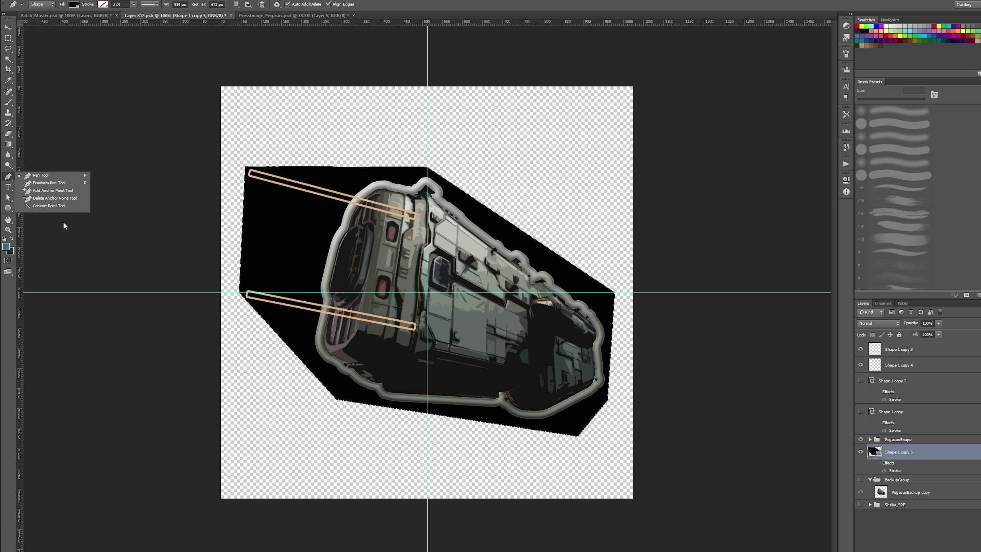
left_click_drag(8, 177, 57, 208)
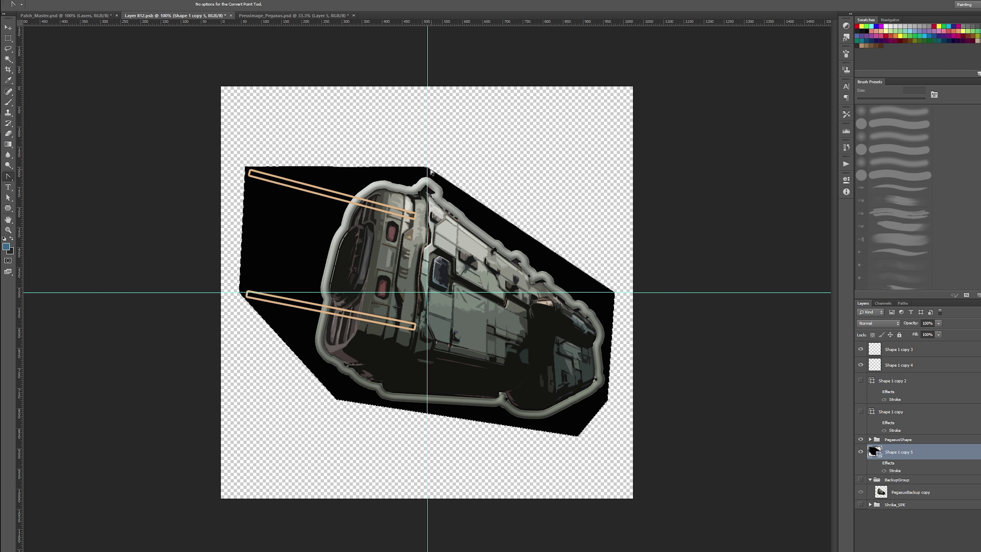
mouse_move(431, 170)
left_mouse_down()
mouse_move(461, 173)
mouse_move(447, 167)
left_mouse_up()
left_click_drag(244, 167, 254, 157)
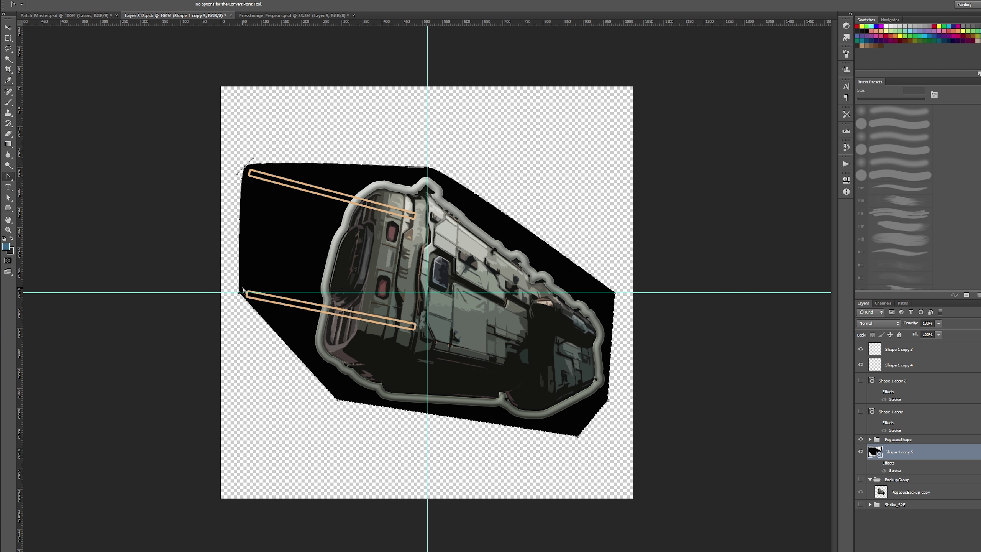
left_click_drag(240, 293, 239, 275)
mouse_move(337, 401)
left_mouse_down()
mouse_move(365, 407)
mouse_move(321, 395)
left_mouse_up()
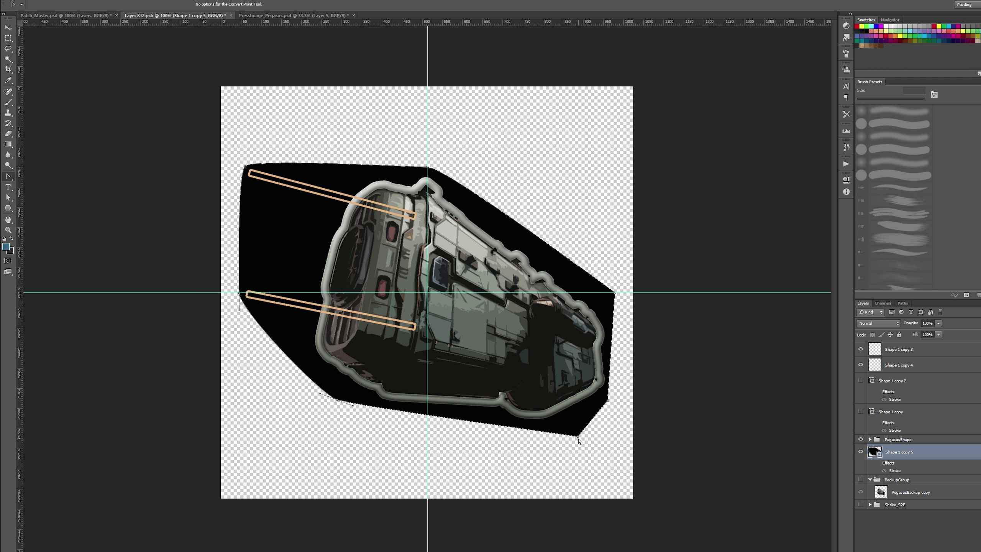
mouse_move(578, 440)
left_mouse_down()
mouse_move(584, 433)
mouse_move(566, 441)
left_mouse_up()
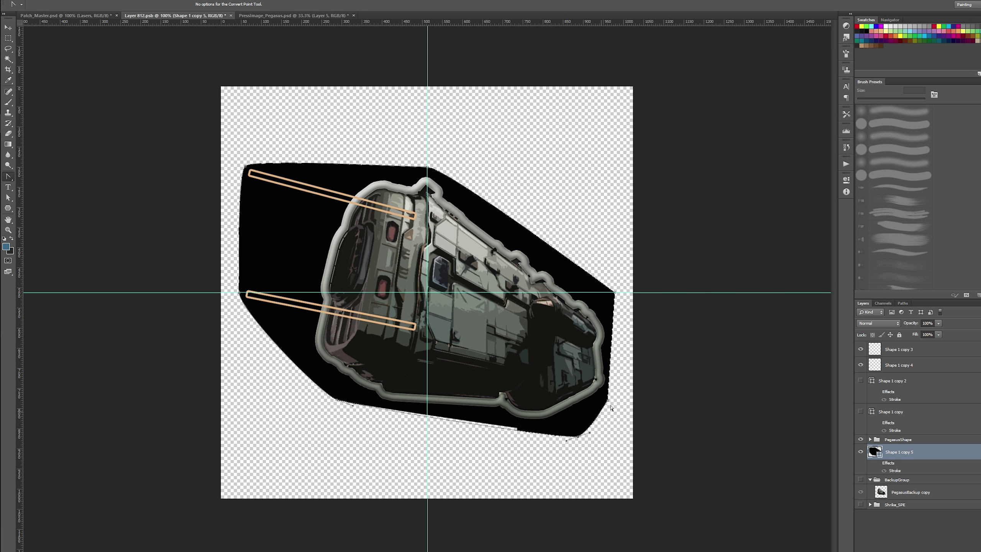
- Pull the bottom anchor in toward the hull and smooth the lower-right edge curve
key("a")
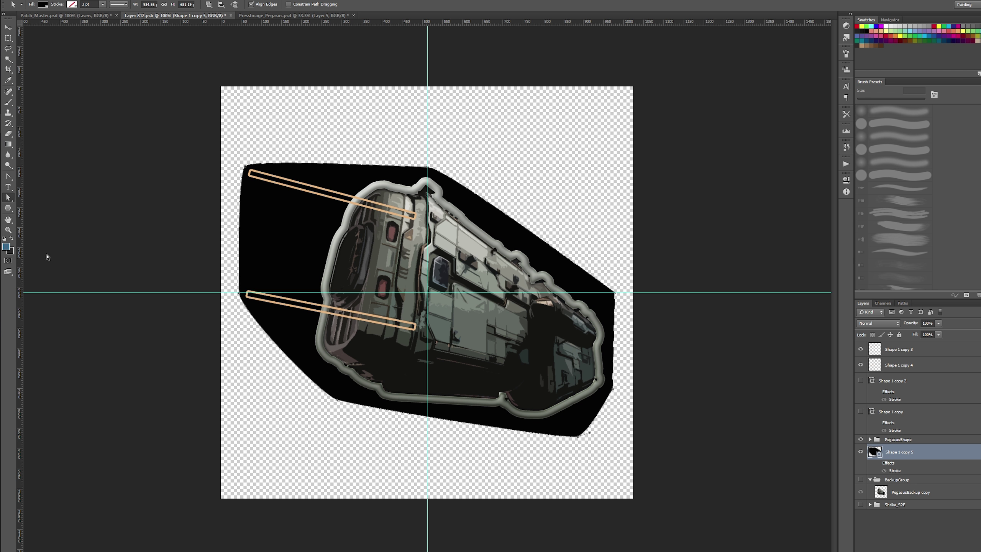
right_click(5, 204)
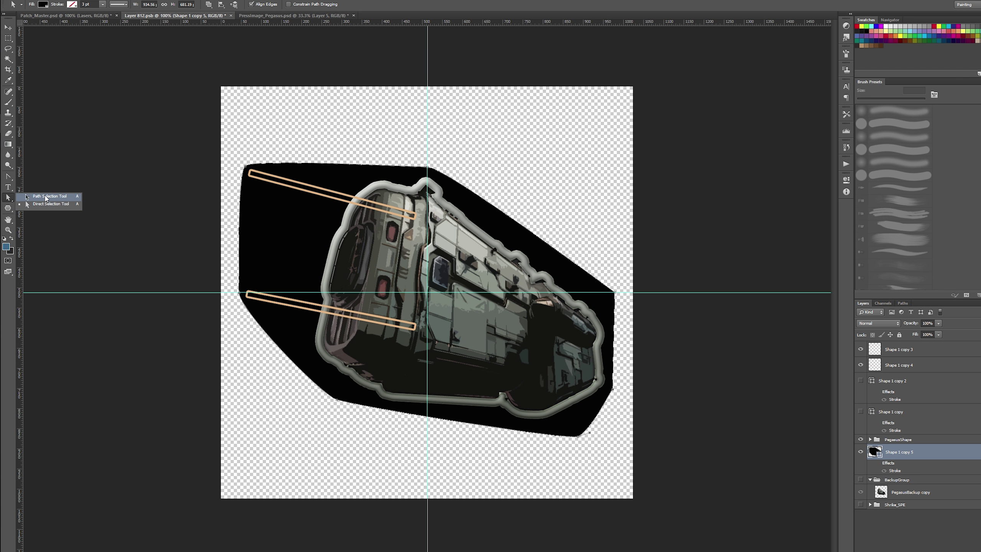
left_click(46, 208)
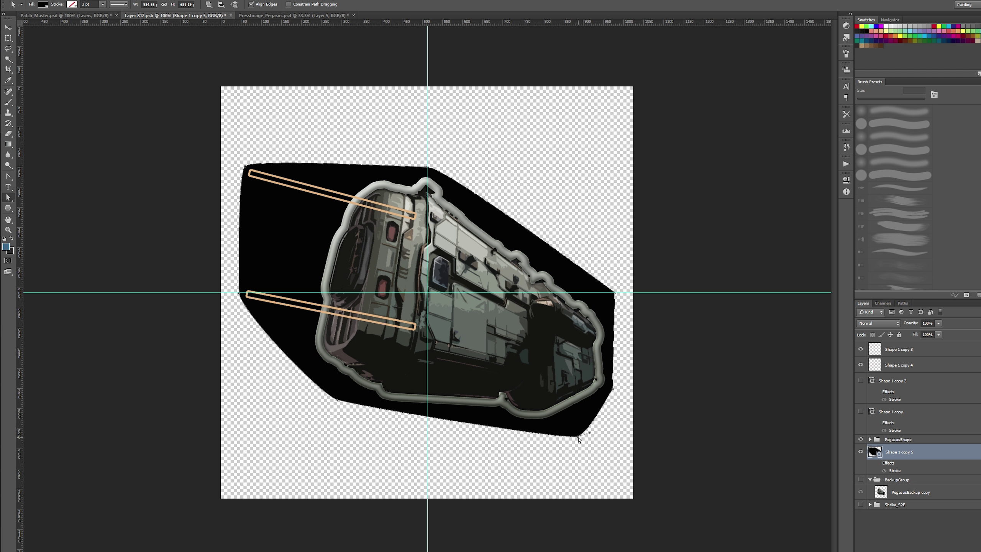
left_click_drag(579, 439, 545, 427)
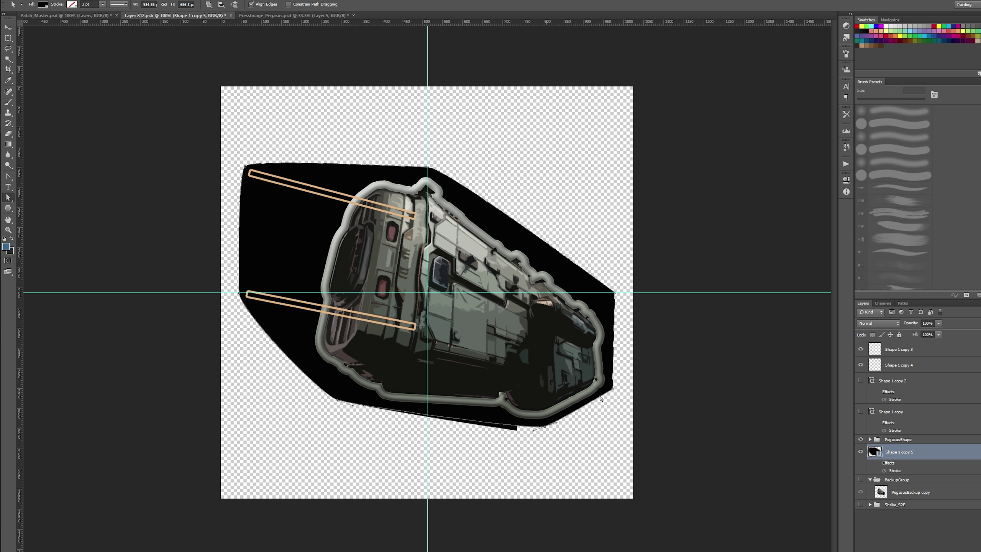
left_click(8, 177)
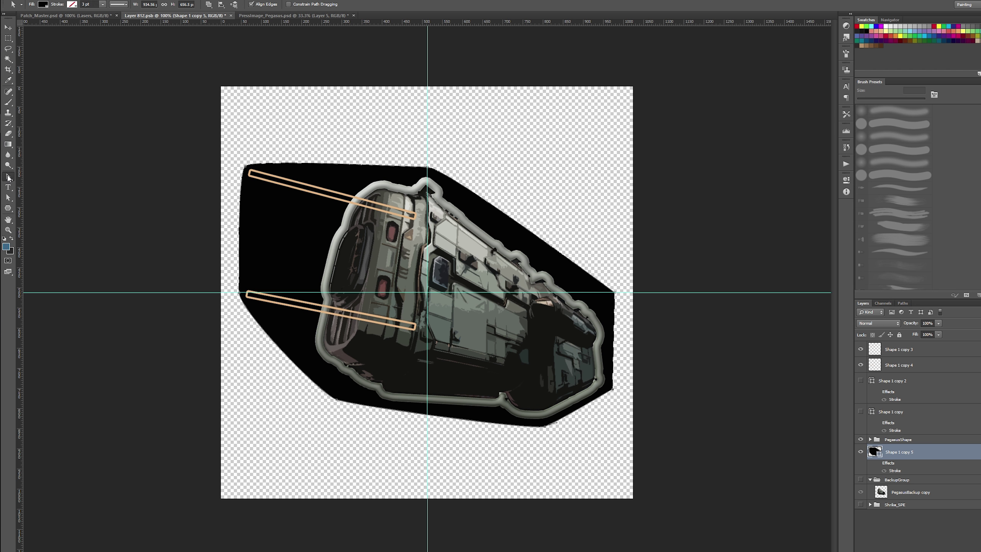
left_click_drag(613, 390, 613, 400)
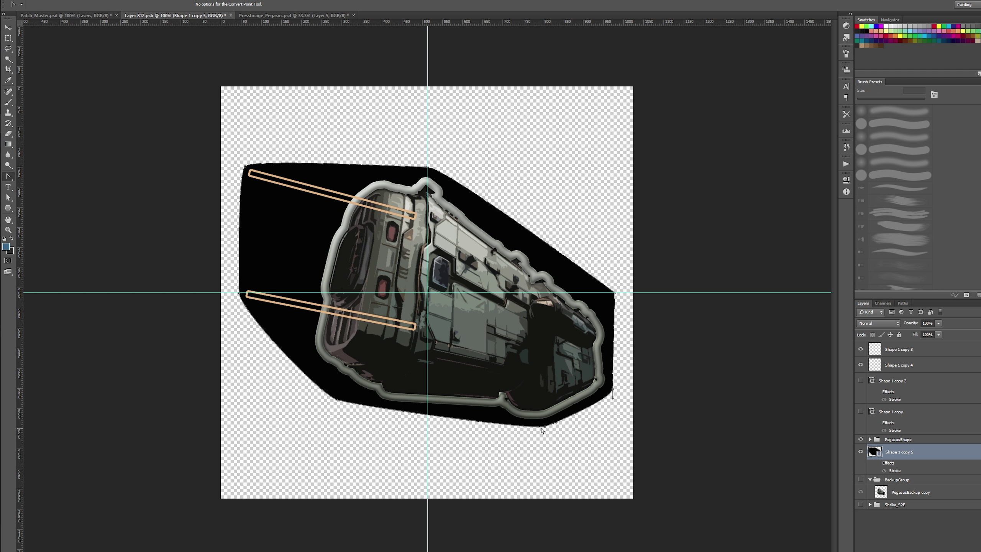
mouse_move(546, 426)
left_mouse_down()
mouse_move(558, 427)
mouse_move(529, 427)
left_mouse_up()
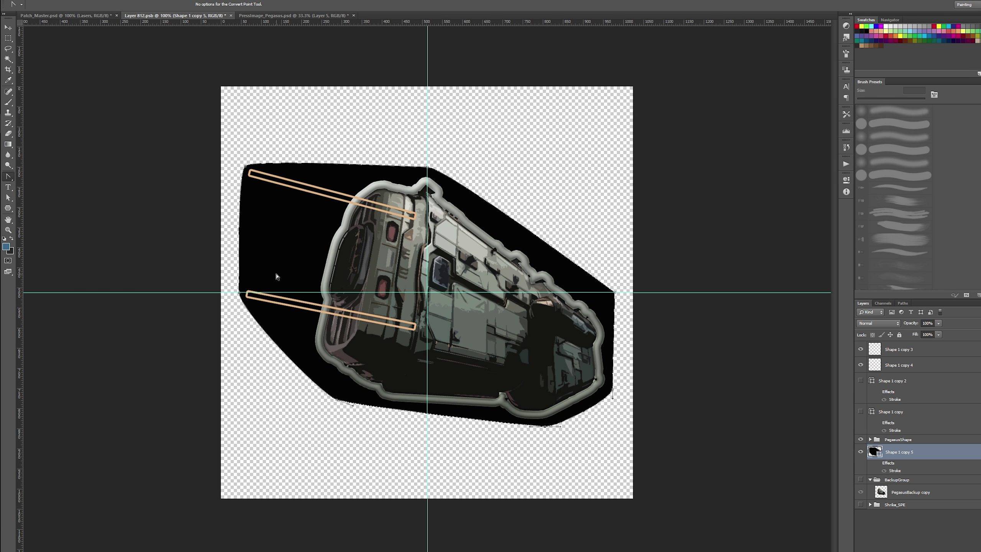
- Delete the curved black backing shape layer
left_click(918, 451)
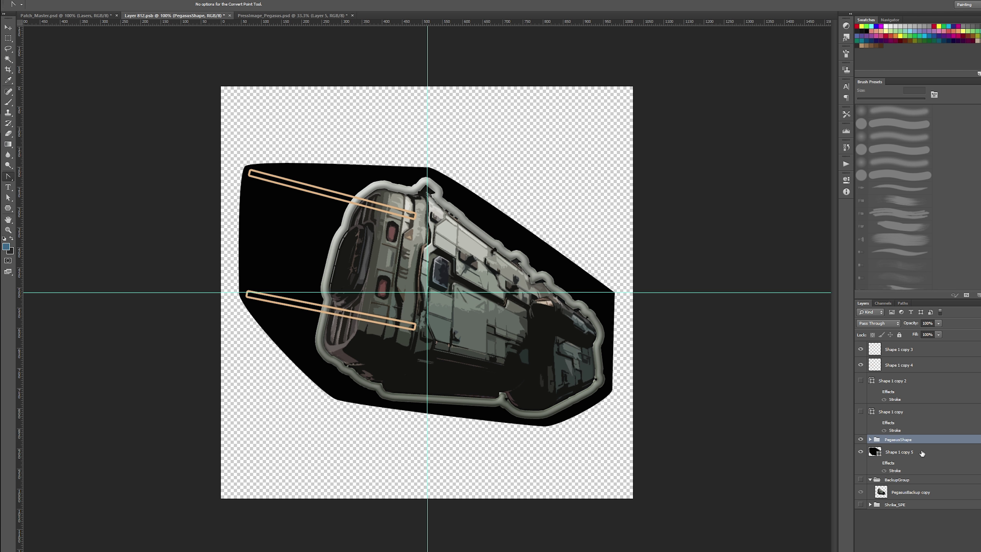
key("v")
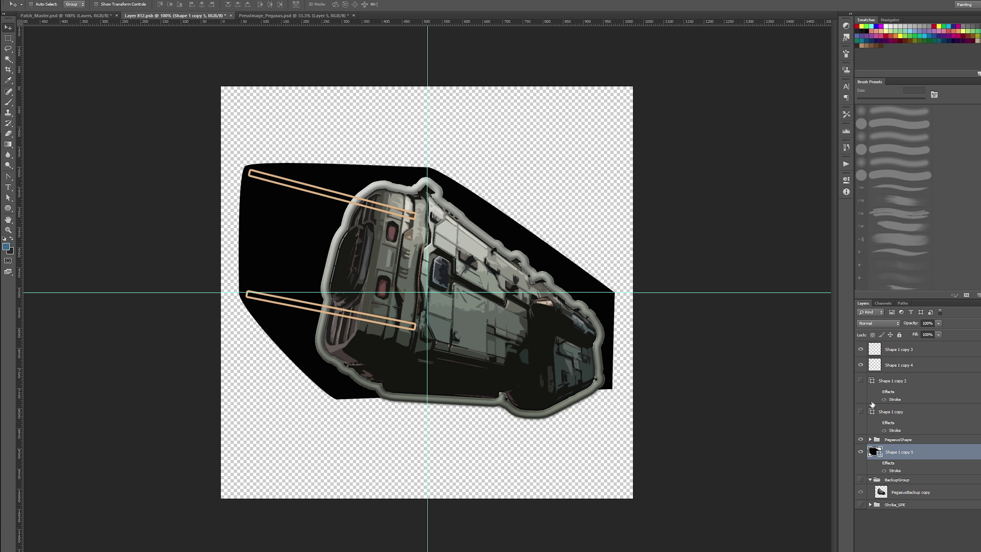
key("Delete")
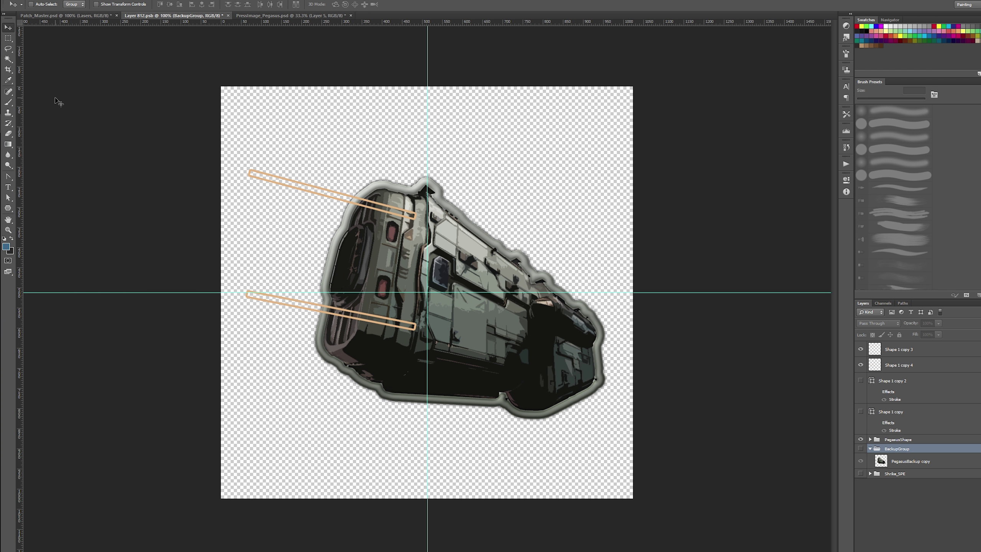
- Draw a black circle, Ellipse 2, centred on the guide crossing behind the ship
left_click(8, 211)
right_click(8, 211)
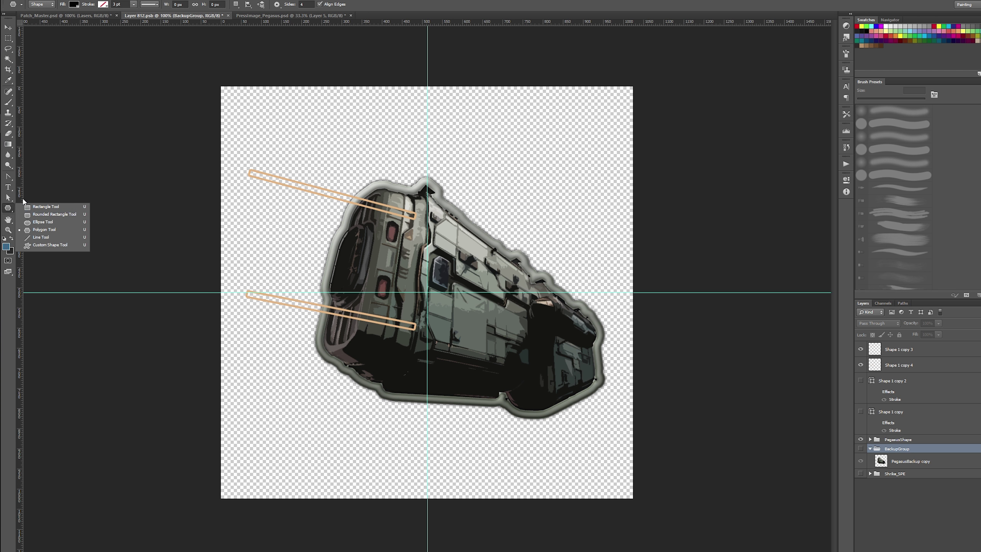
left_click(43, 222)
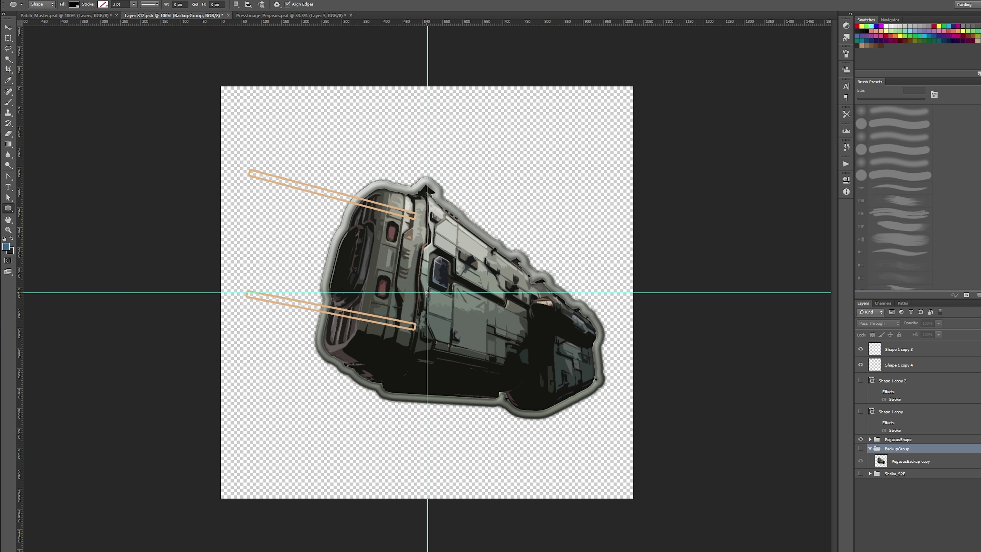
left_click_drag(427, 292, 731, 149)
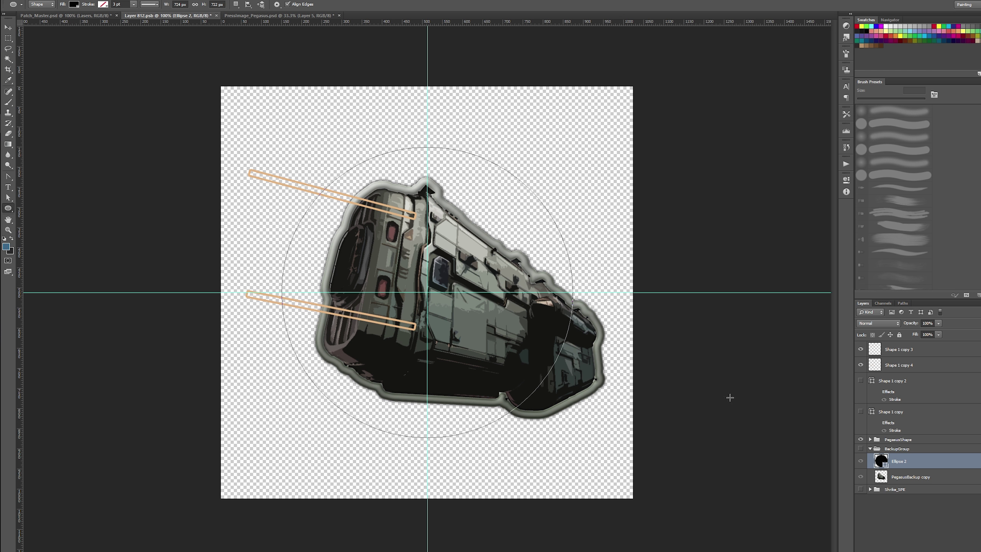
left_click_drag(920, 463, 913, 446)
key("ctrl+z")
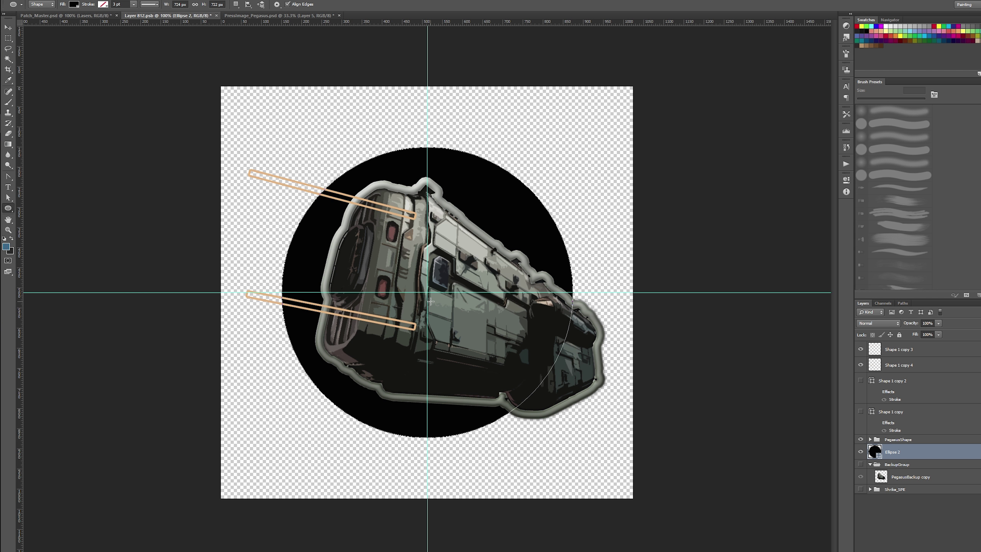
- Nudge the PegasusShape group slightly left and up
left_click(899, 439)
key("v")
left_click_drag(458, 304, 929, 454)
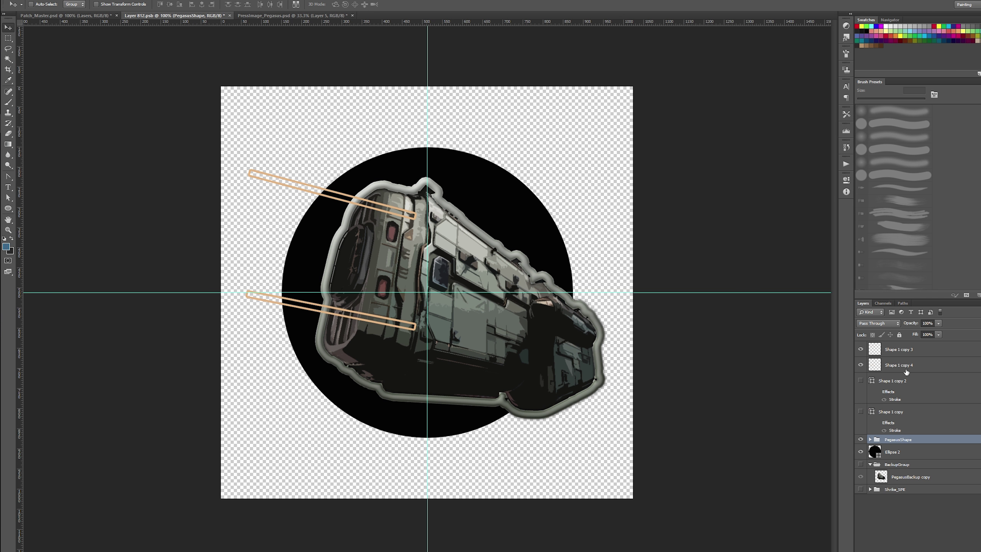
- Move Ellipse 2, scale it to about 116% wide and 89% tall, hide it, start a text layer
left_click(908, 456)
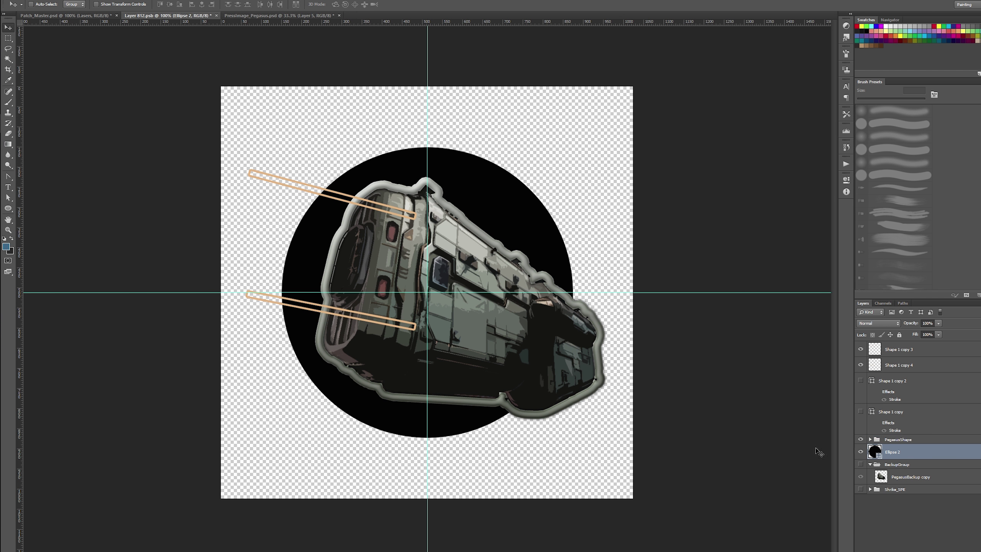
left_click_drag(485, 335, 514, 346)
key("ctrl+t")
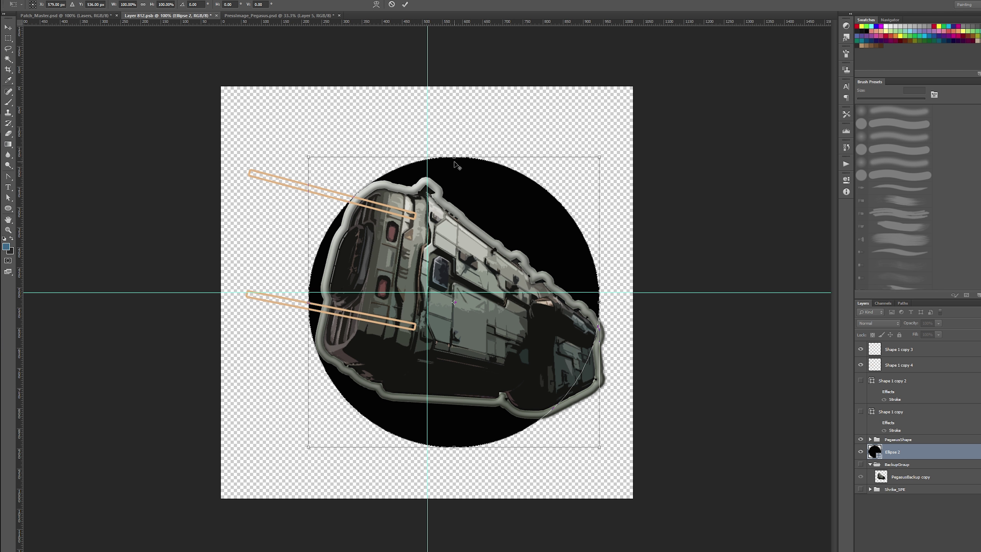
left_click_drag(454, 157, 456, 140)
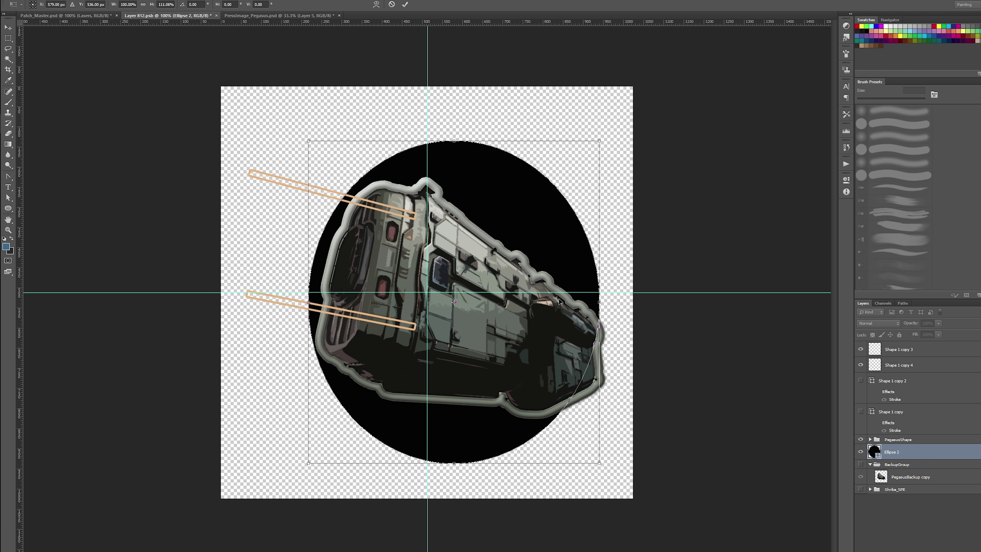
key("ctrl+z")
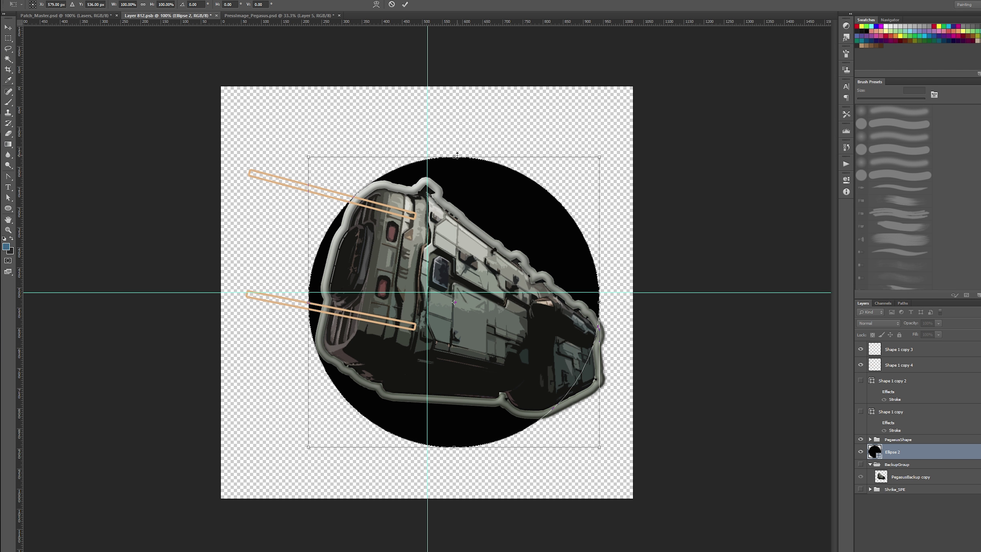
left_click_drag(456, 155, 637, 191)
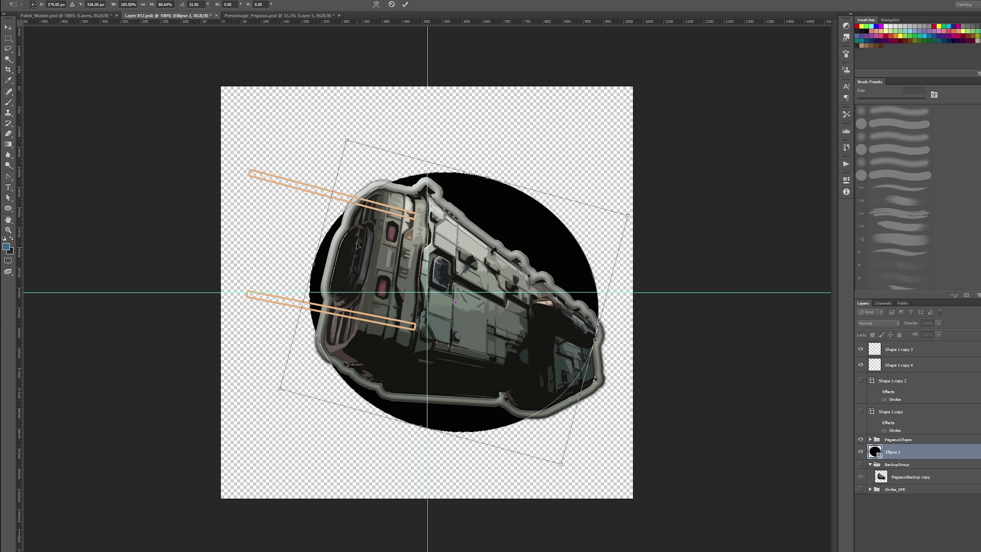
left_click_drag(346, 138, 313, 113)
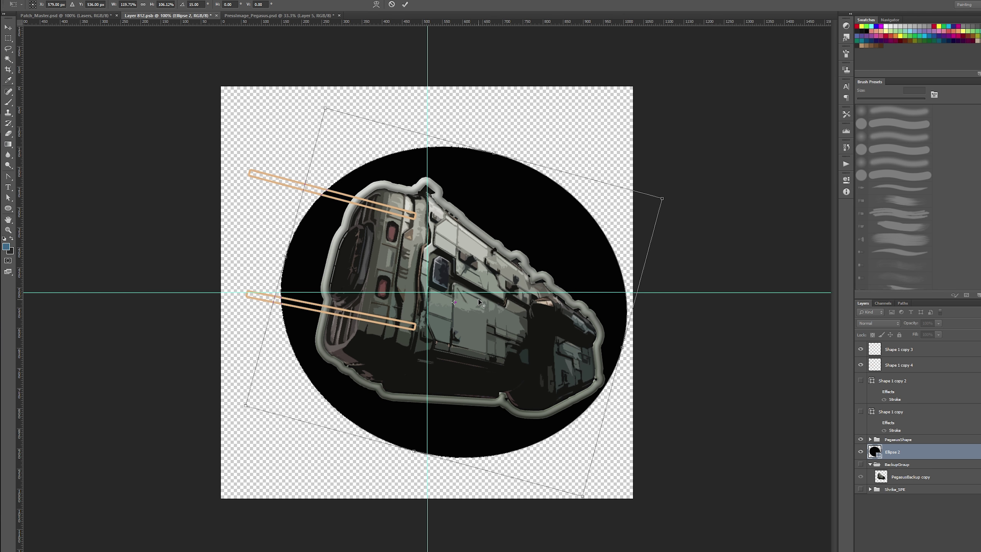
key("Return")
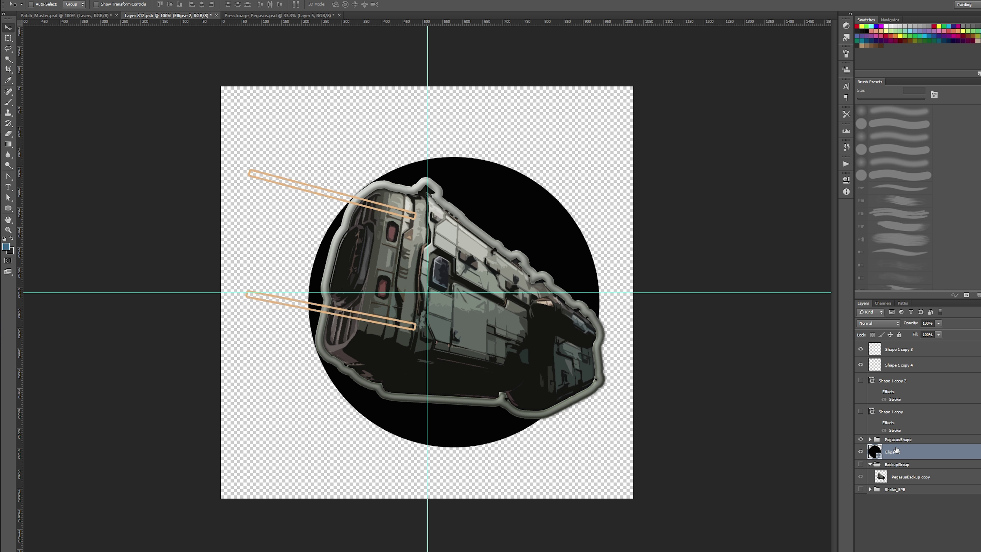
left_click(860, 452)
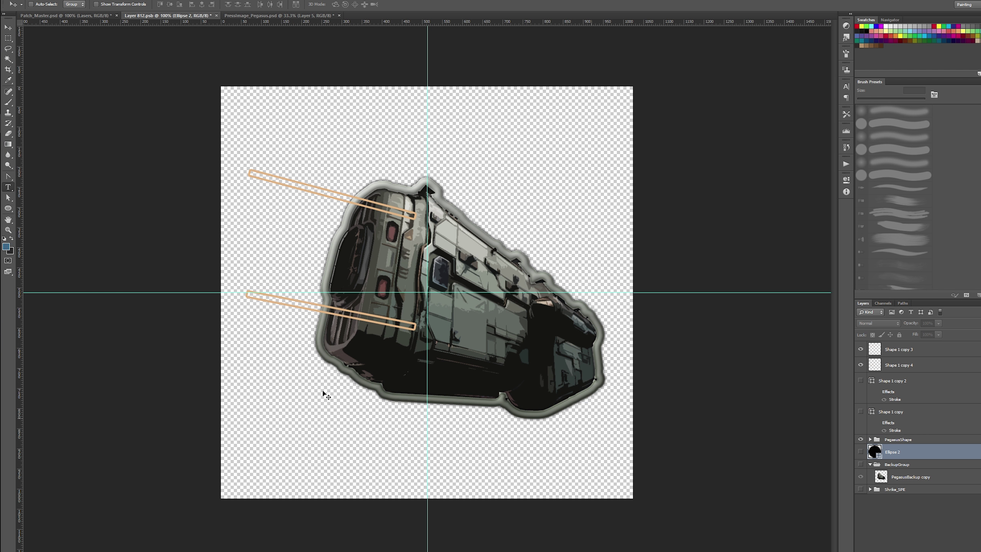
left_click(309, 433)
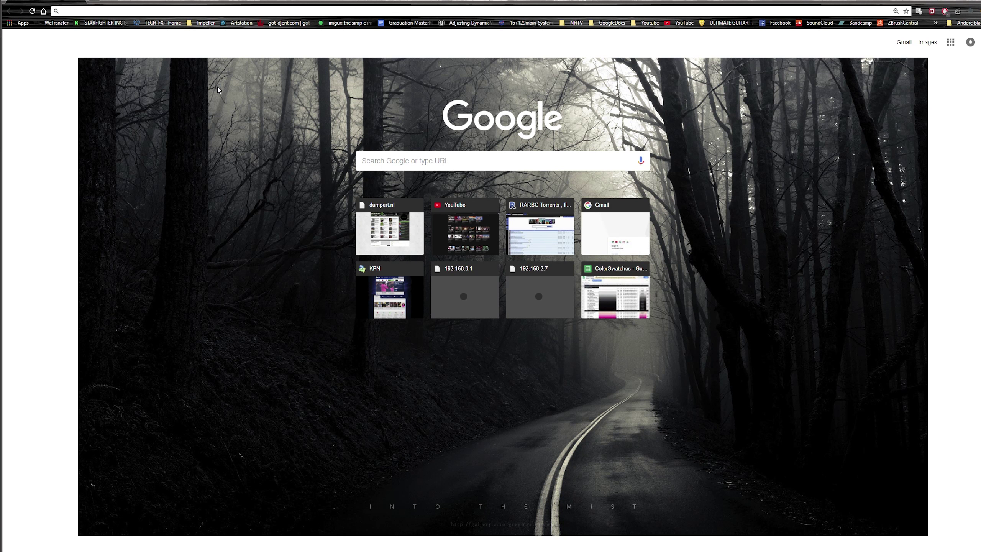
type("Assault Transp")
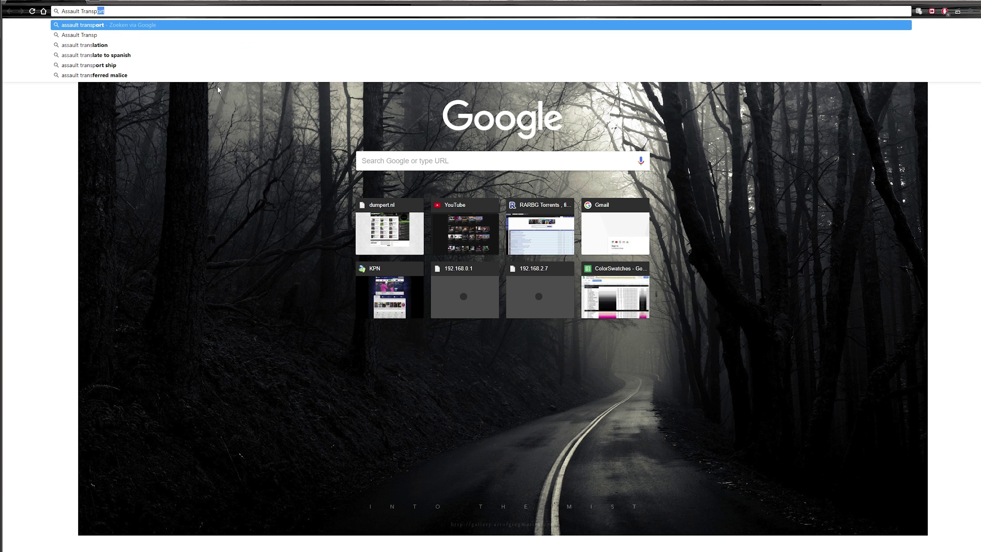
type("ort ")
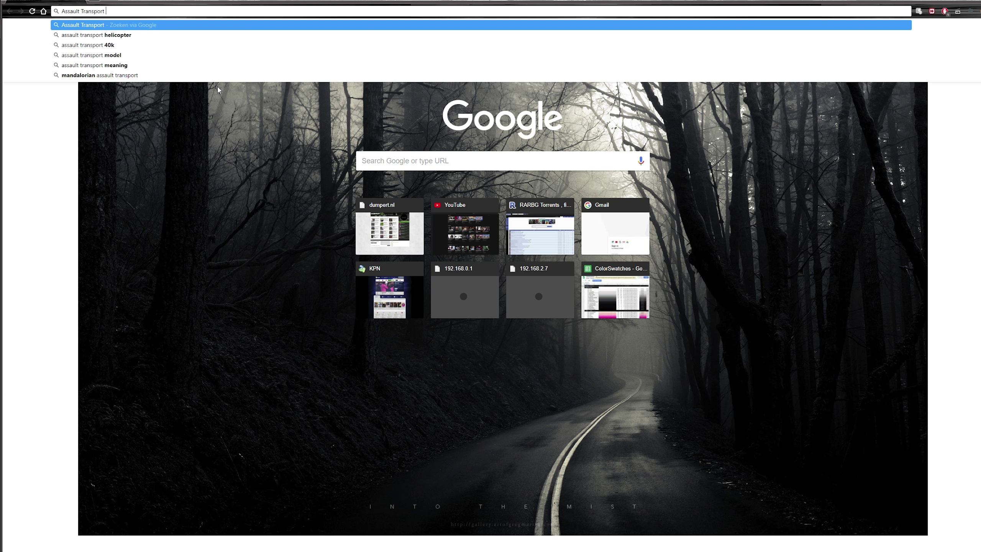
type("Helicopter")
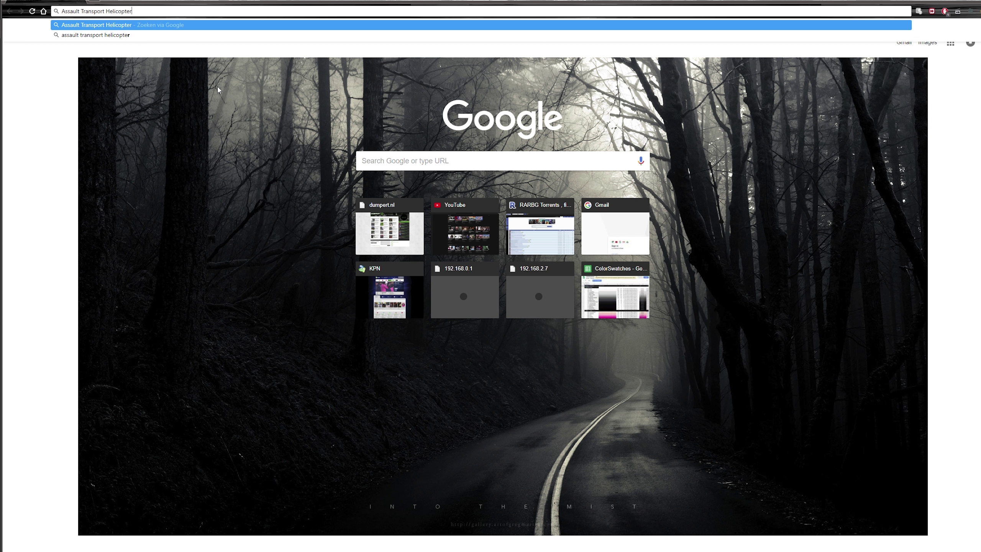
type(" Patch")
key("Return")
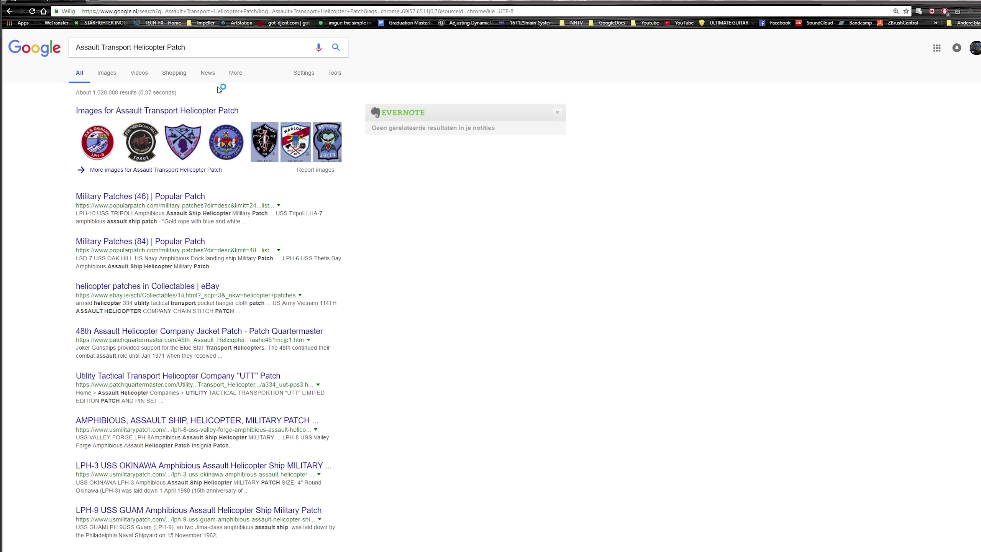
left_click(107, 72)
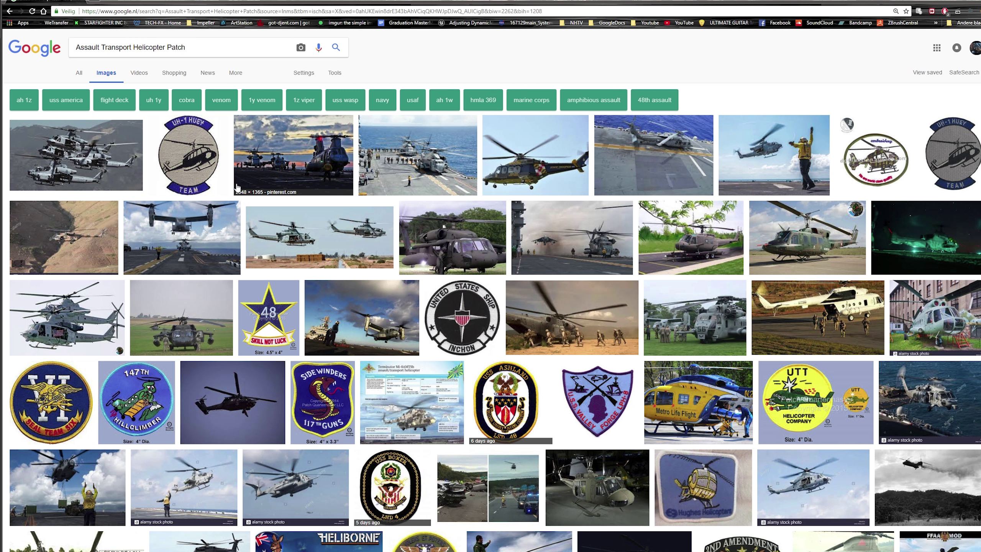
scroll(349, 315, "down", 2)
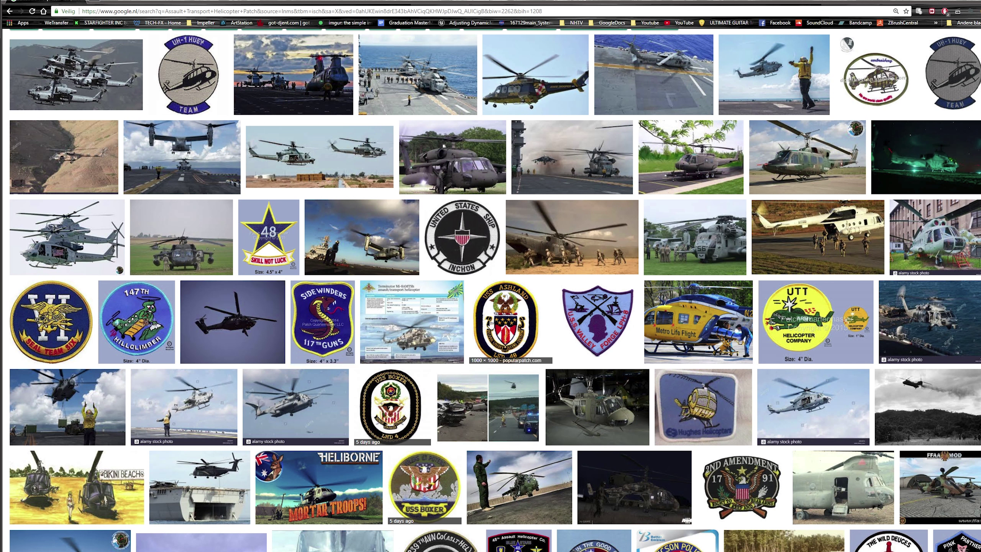
scroll(96, 40, "up", 2)
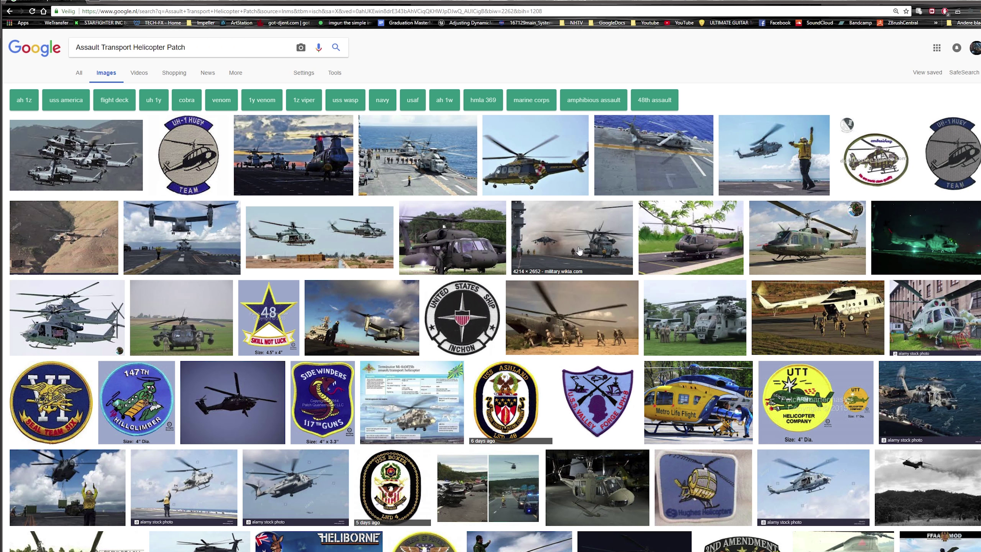
scroll(579, 296, "down", 2)
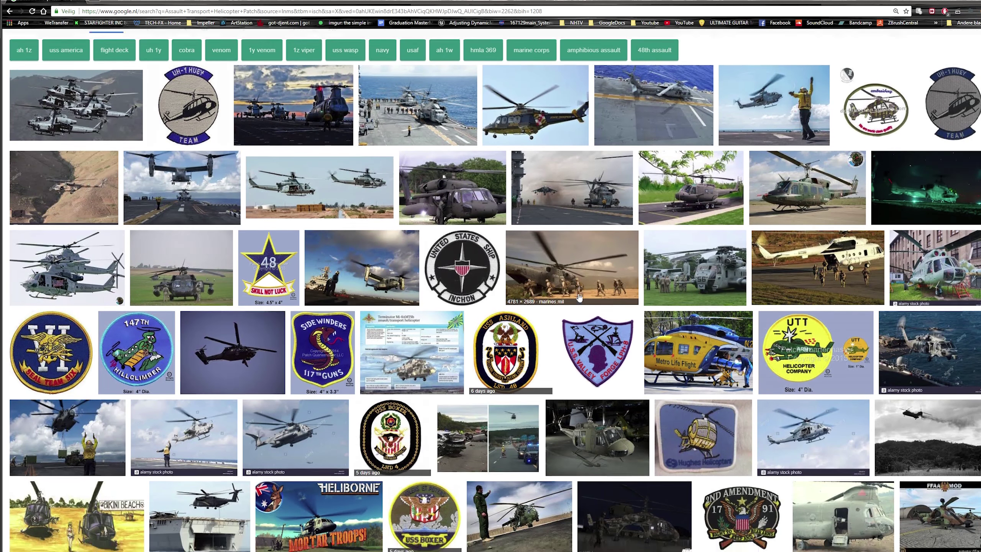
scroll(579, 296, "down", 3)
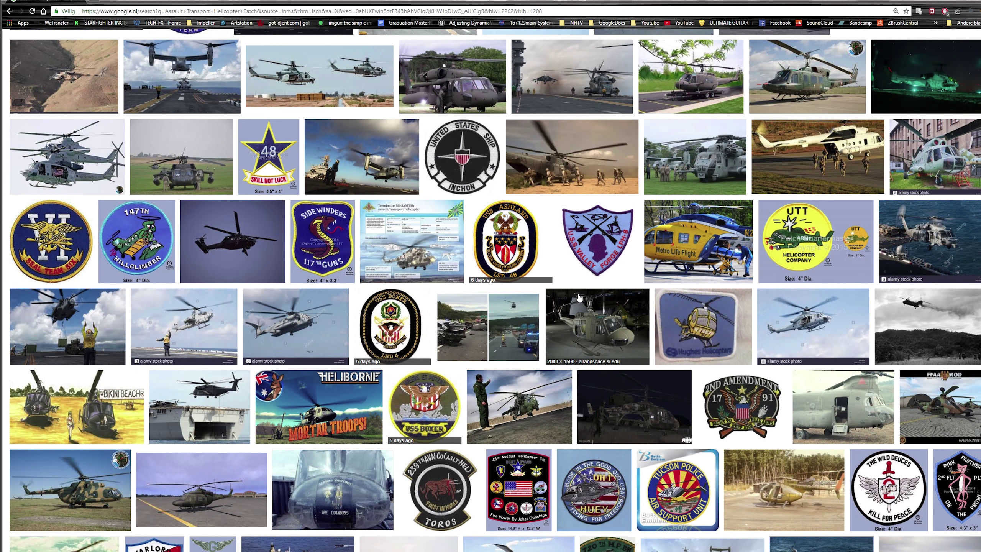
scroll(579, 297, "down", 1)
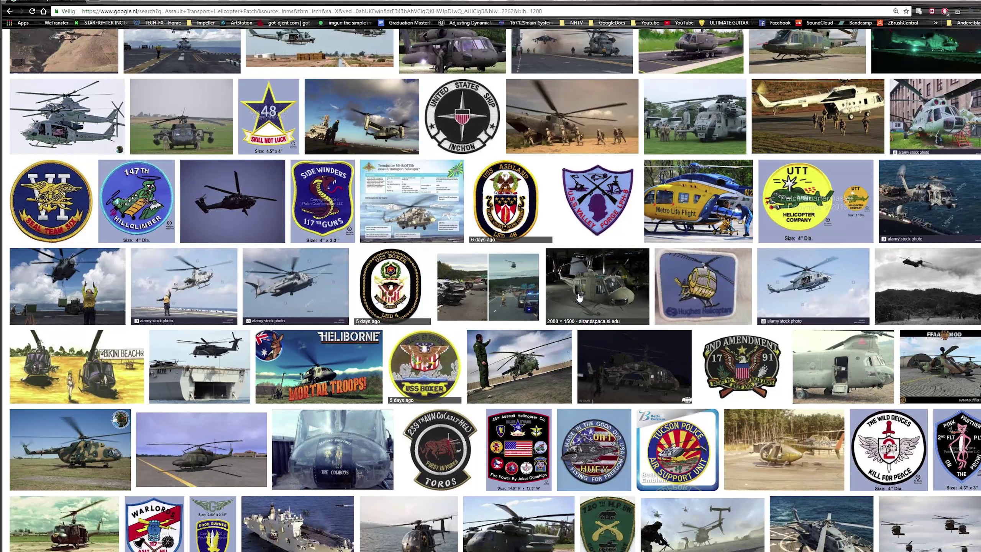
scroll(579, 296, "down", 2)
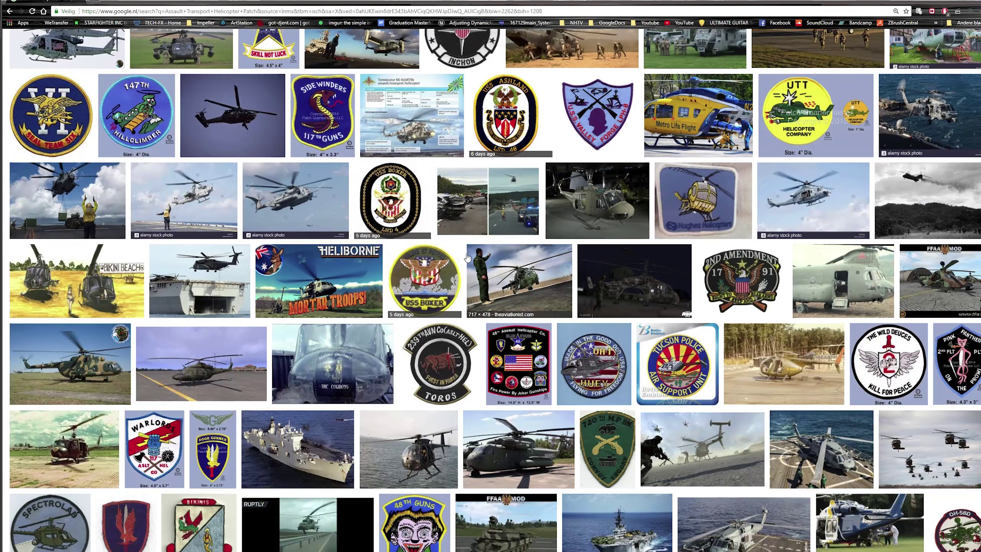
scroll(468, 258, "down", 3)
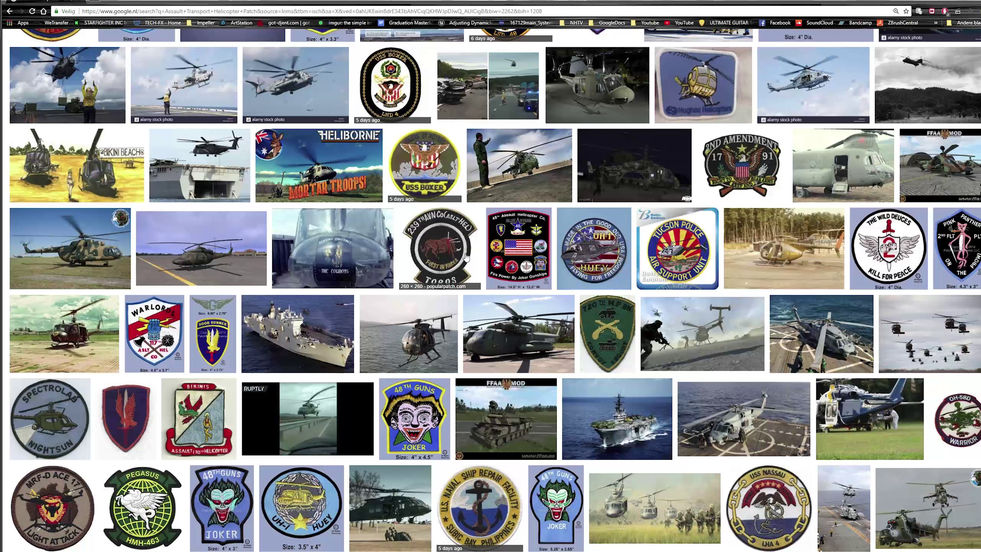
scroll(466, 257, "down", 3)
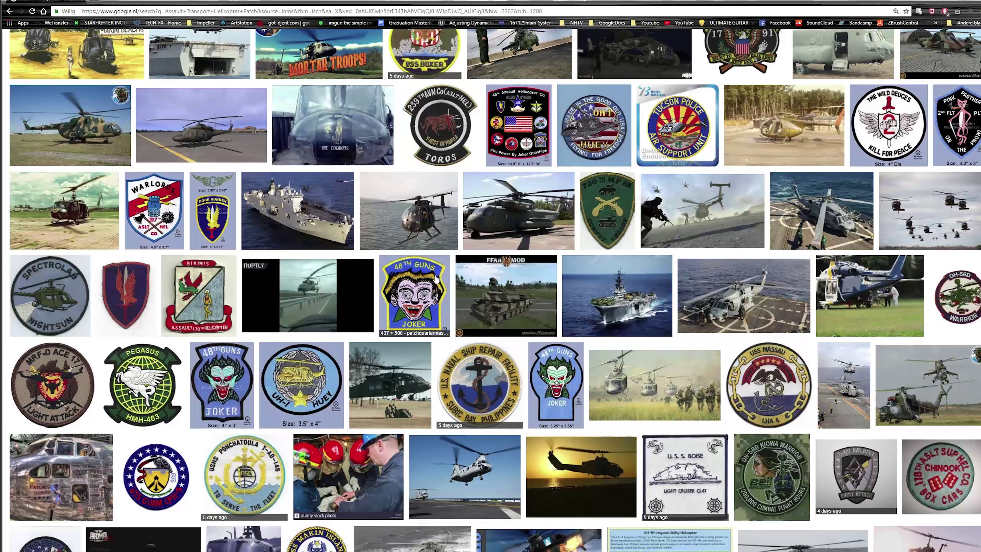
scroll(386, 270, "down", 3)
left_click(154, 304)
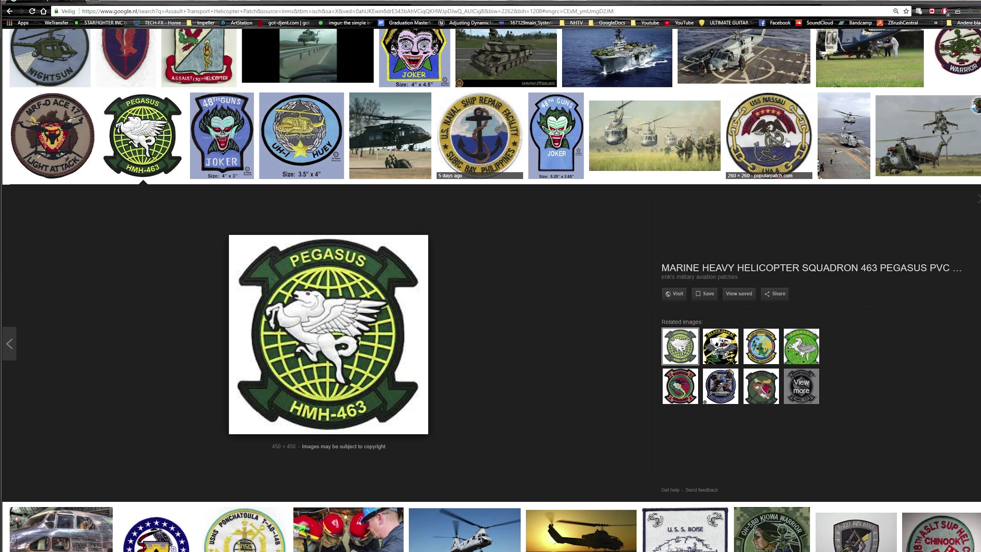
scroll(787, 148, "down", 5)
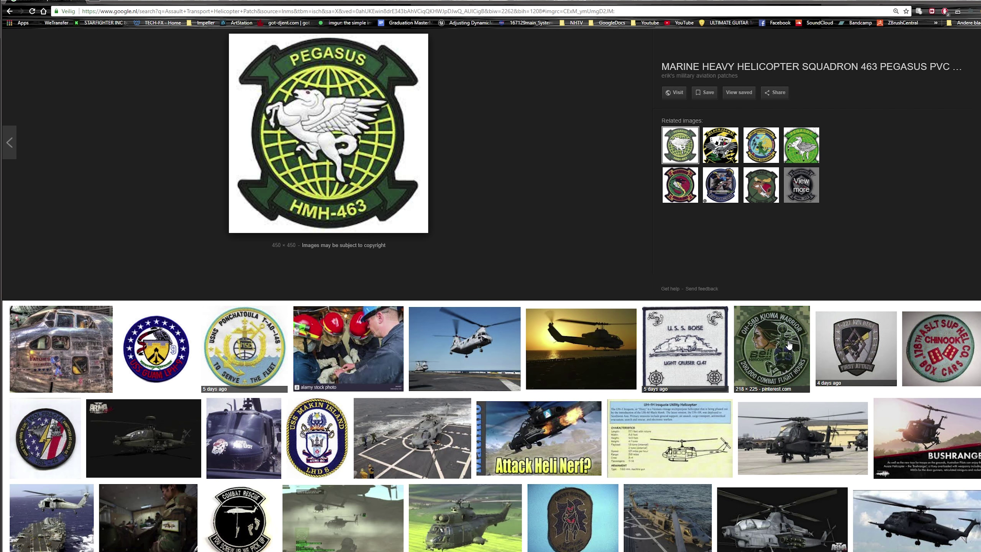
scroll(787, 345, "down", 3)
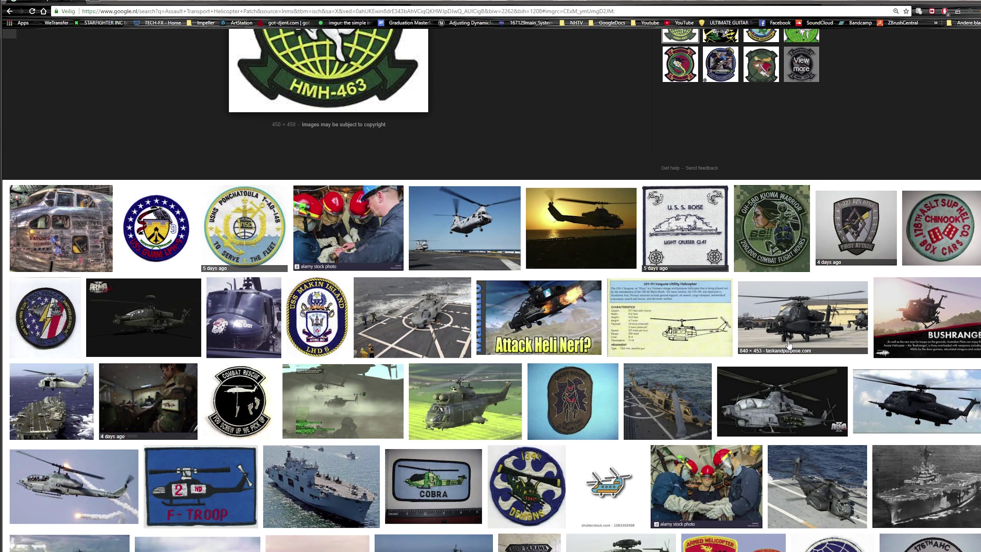
scroll(787, 345, "down", 11)
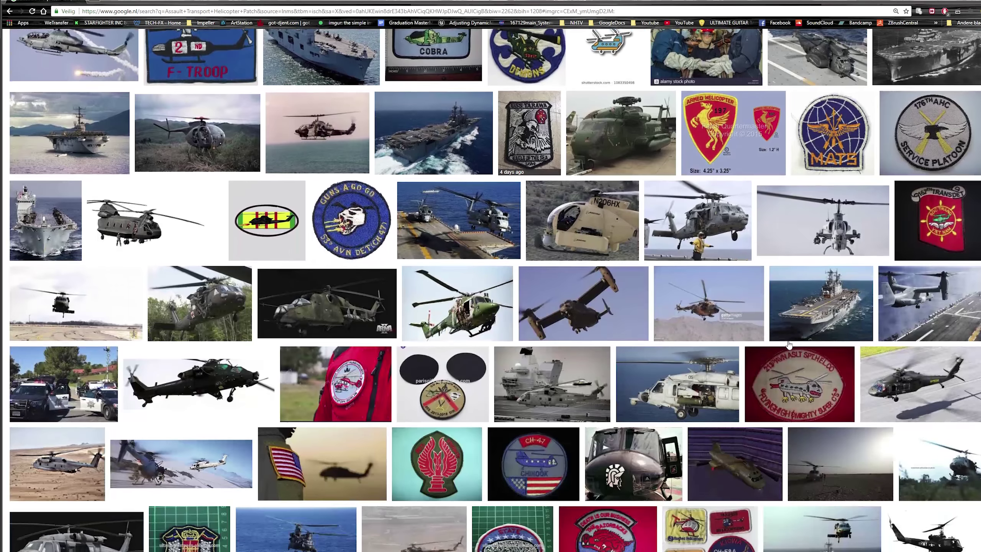
scroll(787, 344, "down", 2)
scroll(788, 344, "down", 4)
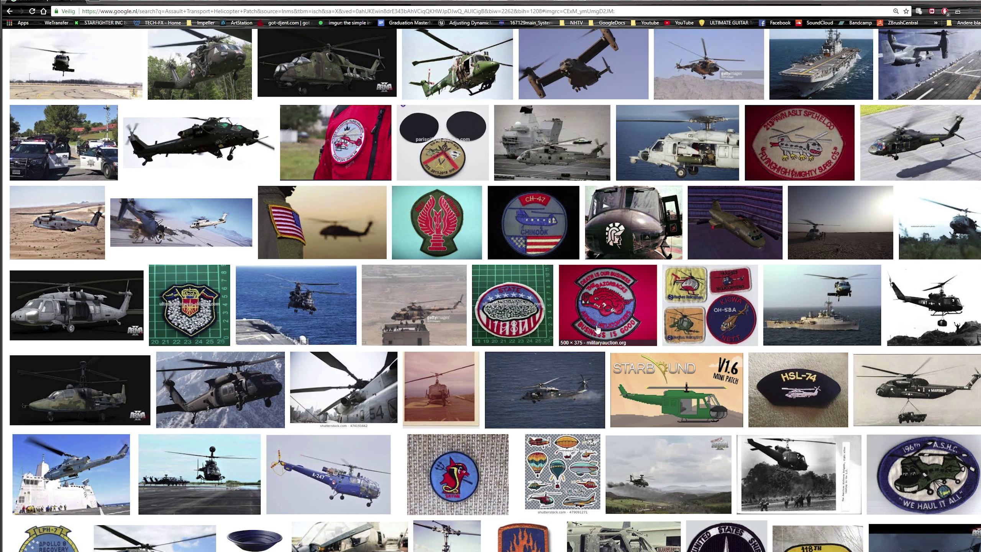
scroll(598, 329, "down", 3)
scroll(598, 324, "down", 1)
scroll(598, 324, "down", 3)
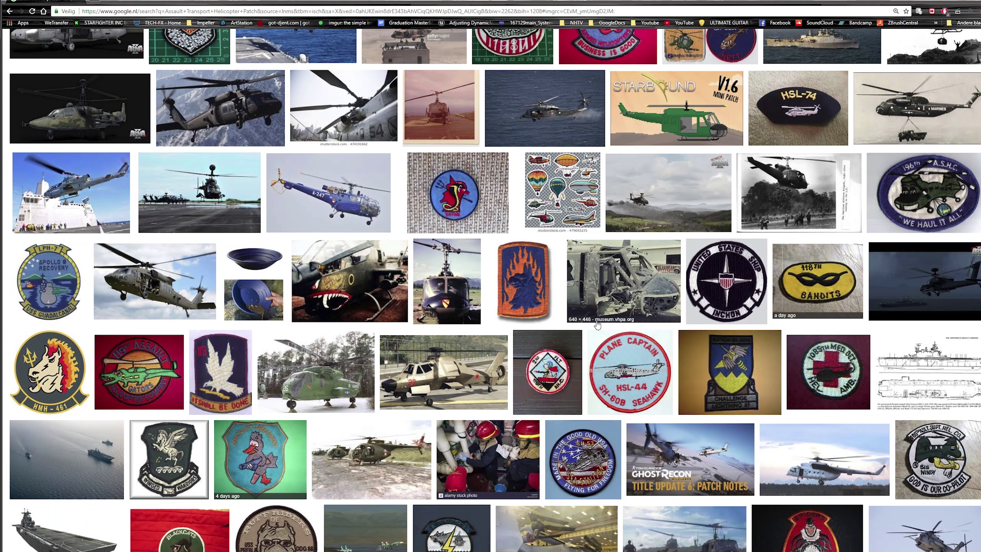
scroll(597, 325, "down", 2)
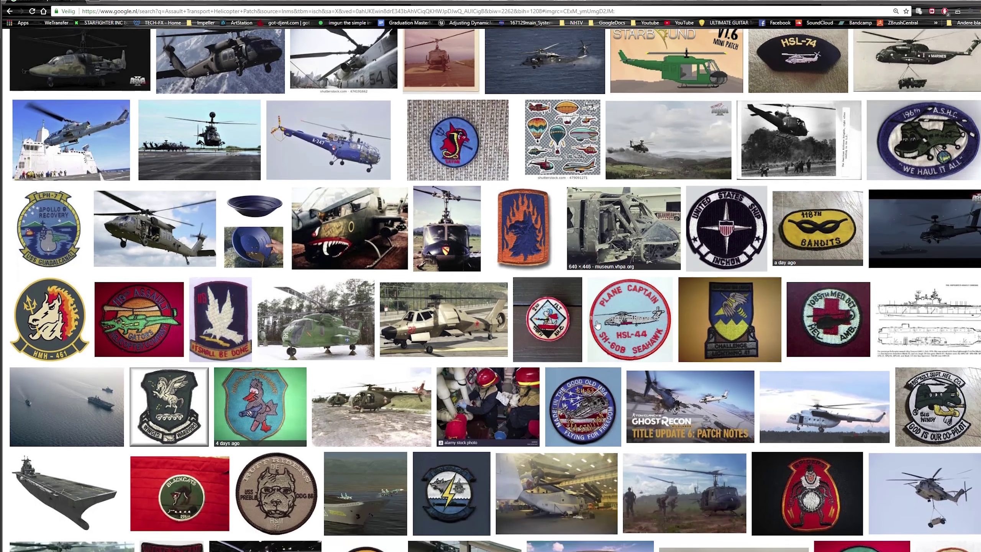
scroll(597, 324, "down", 6)
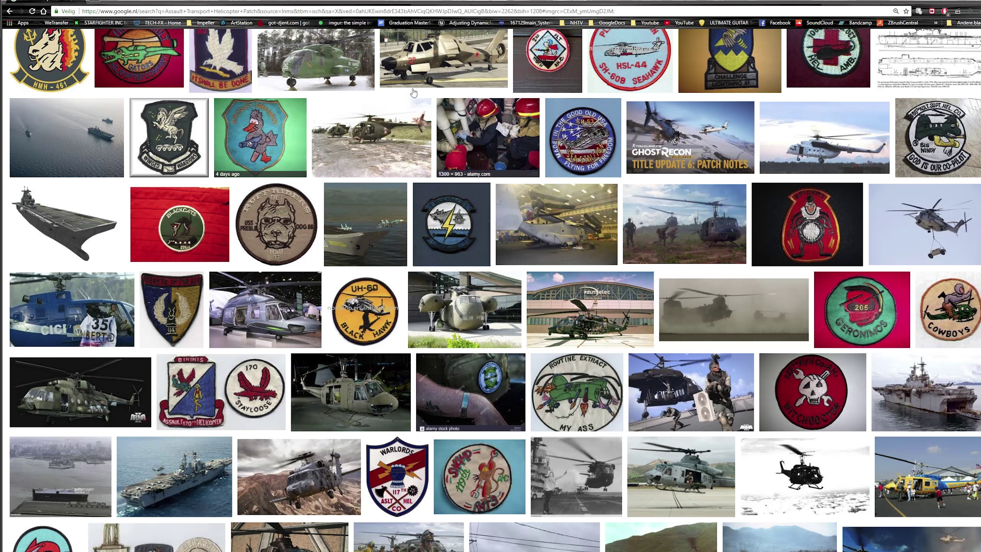
scroll(300, 166, "up", 4)
scroll(302, 174, "down", 15)
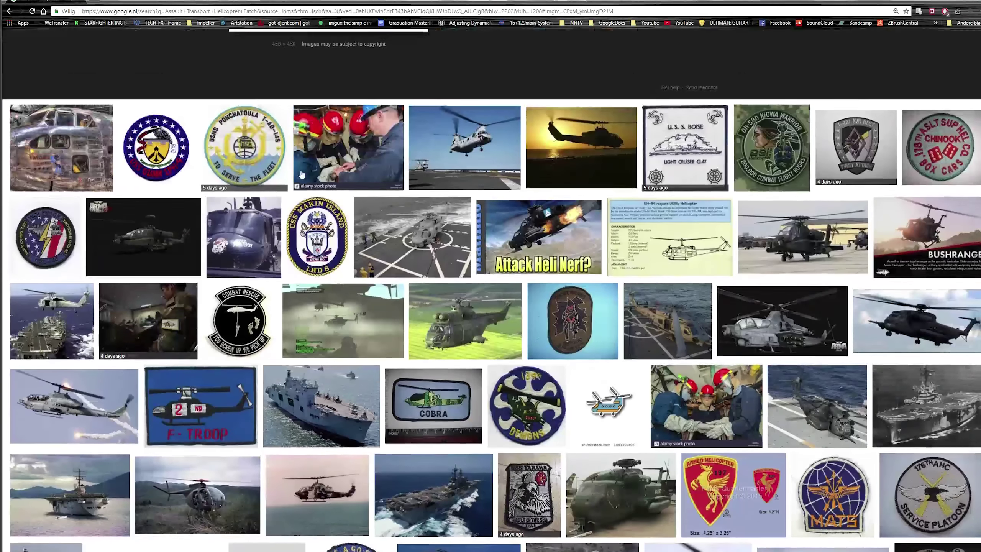
scroll(166, 43, "up", 10)
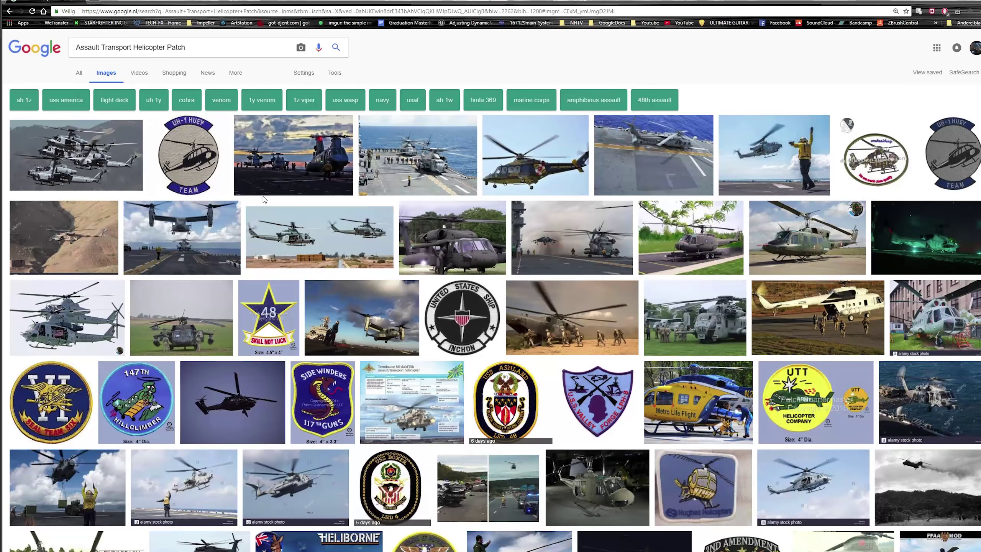
- Replace the image search query with 'Expanse patch' and run it
left_click_drag(186, 48, 120, 60)
key("ctrl+a")
type("Expanse la=")
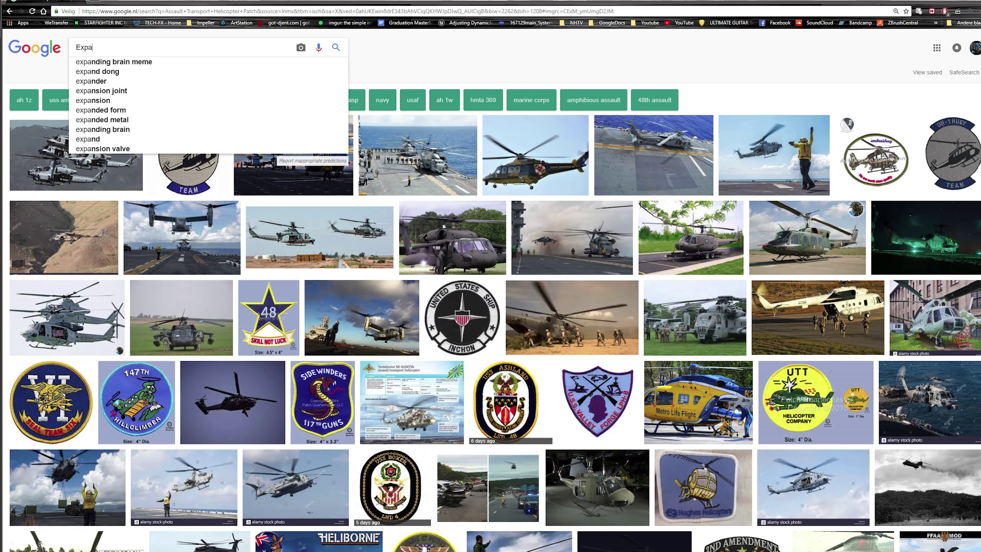
key("BackSpace")
key("BackSpace")
key("BackSpace")
type("patch")
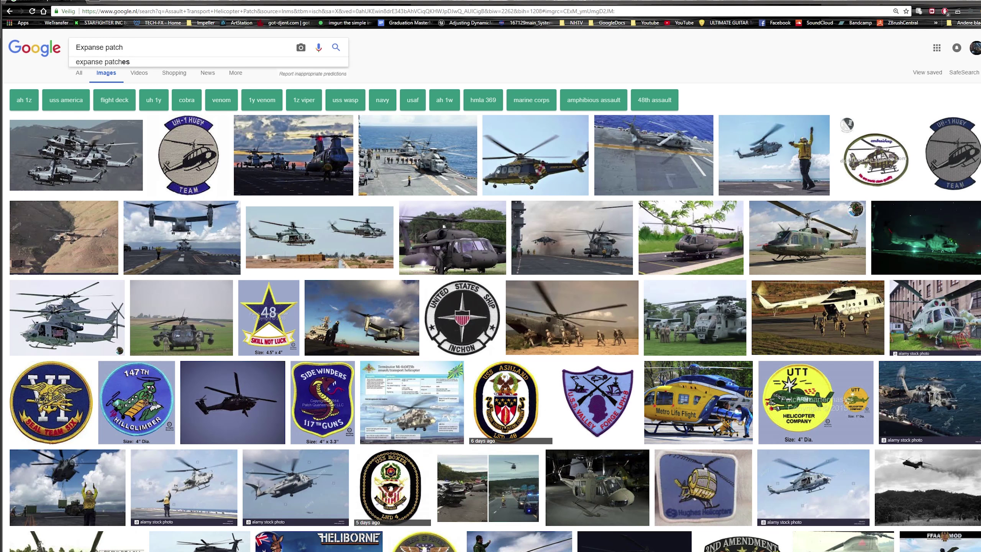
key("Return")
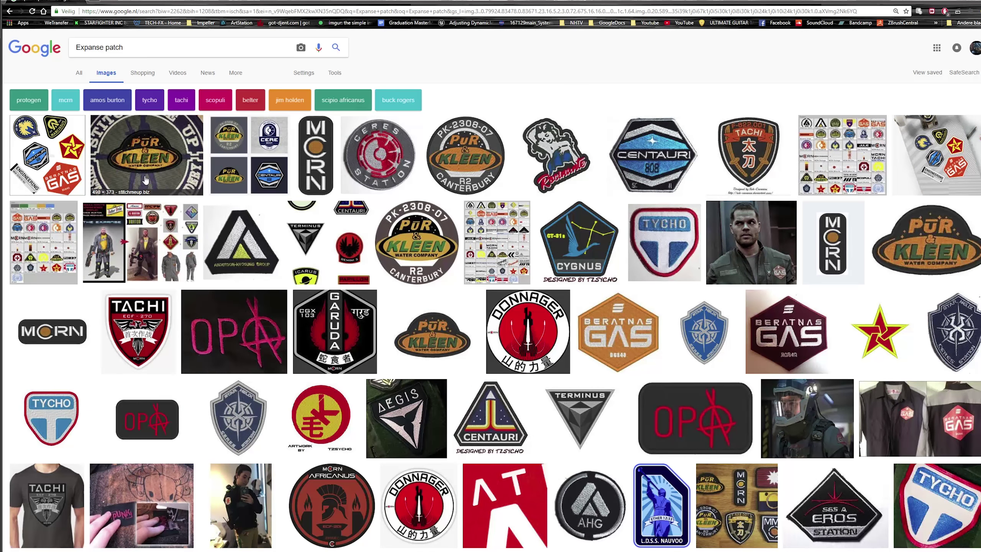
- Preview the Engineering patch sheet and Aurora patch images, then return to Photoshop
left_click(62, 170)
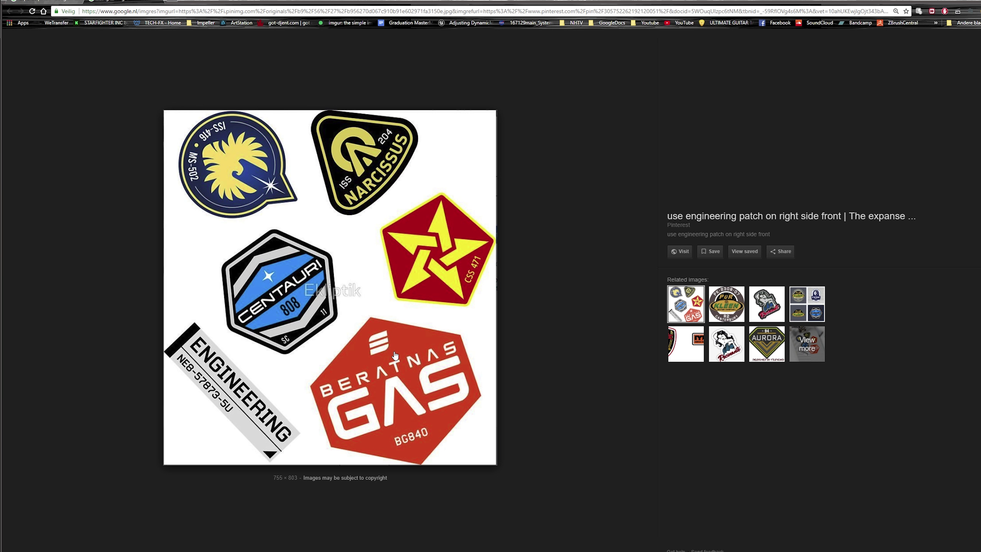
left_click(770, 350)
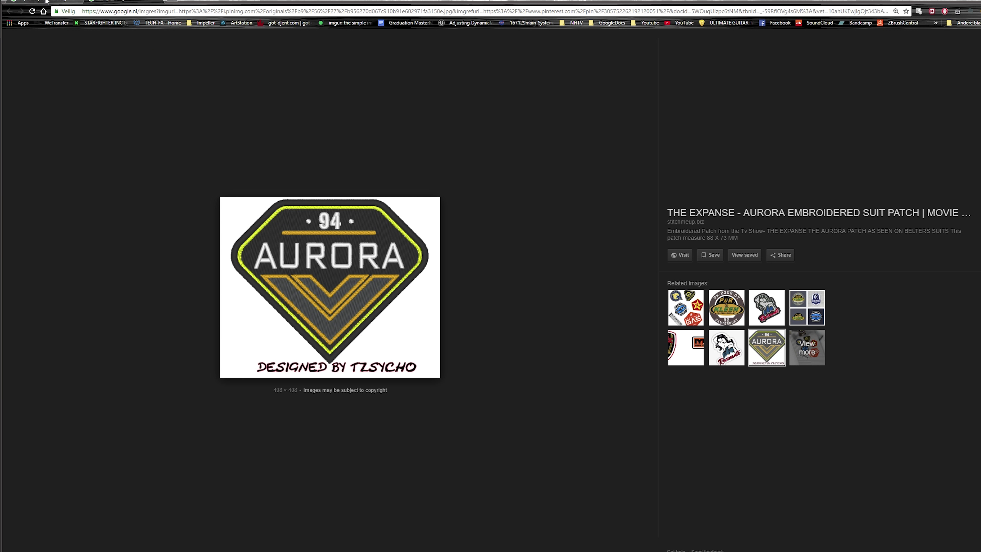
left_click(66, 5)
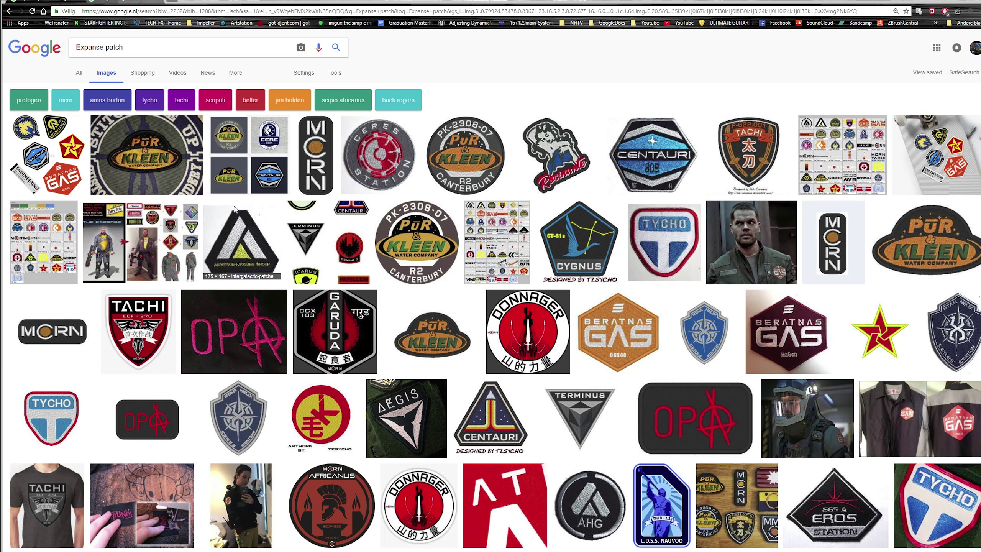
key("alt+Tab")
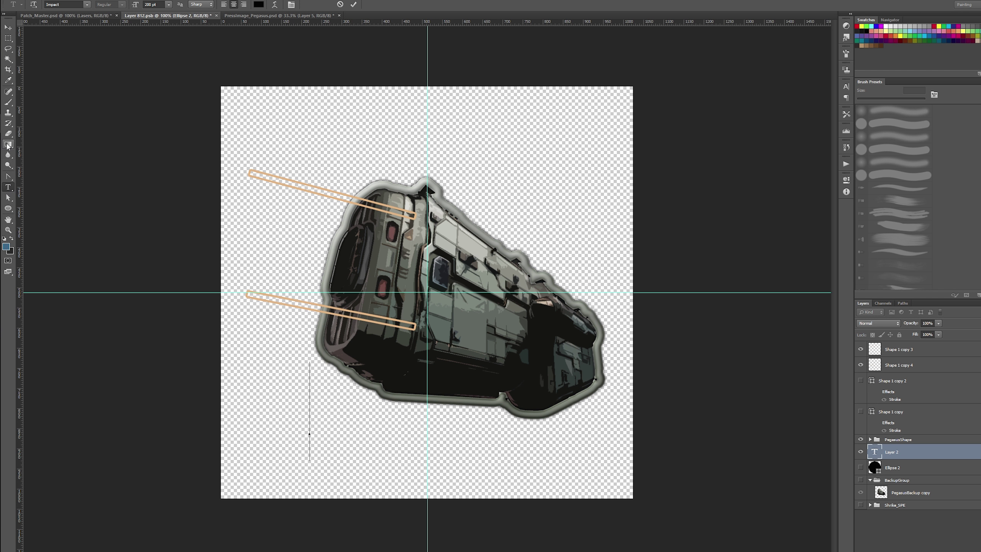
- Switch to the Polygon Tool with 3 sides and set a corner radius
left_click(8, 209)
right_click(8, 209)
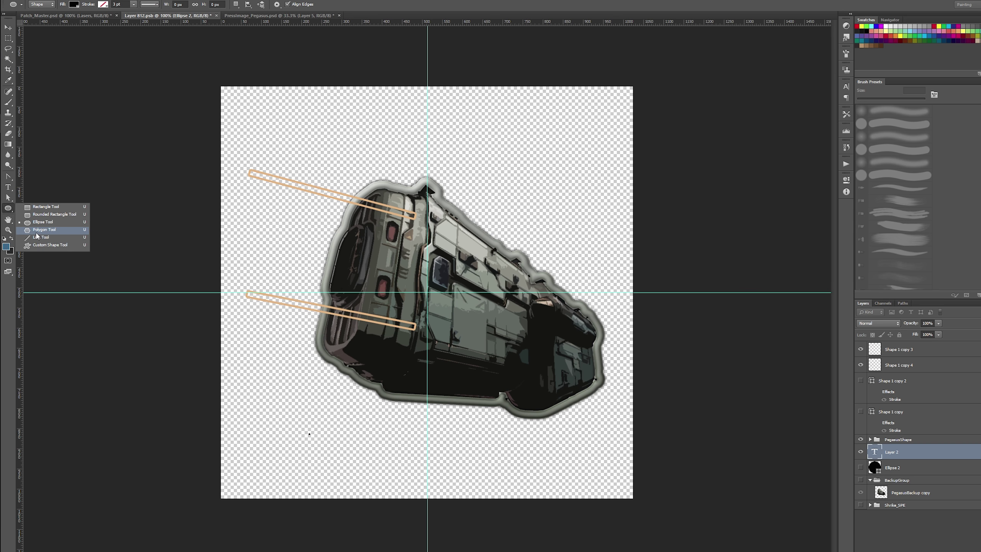
left_click(43, 233)
left_click(307, 5)
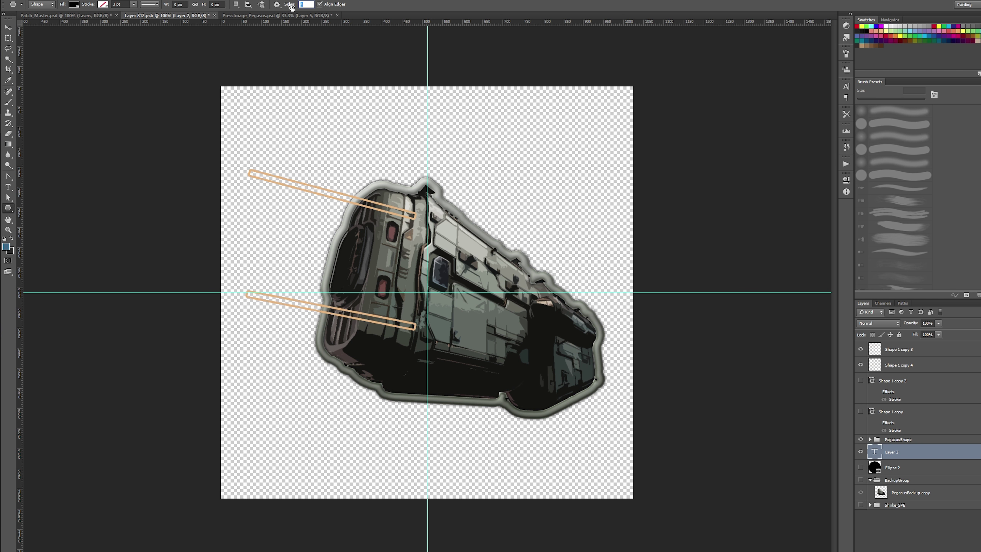
type("3")
left_click(277, 4)
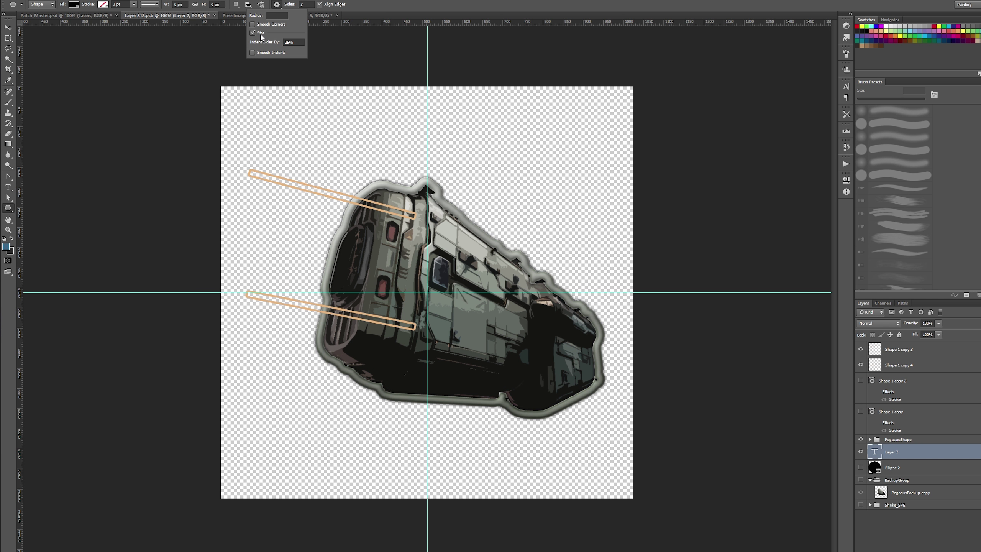
key("Return")
left_click(277, 4)
left_click(278, 15)
key("Return")
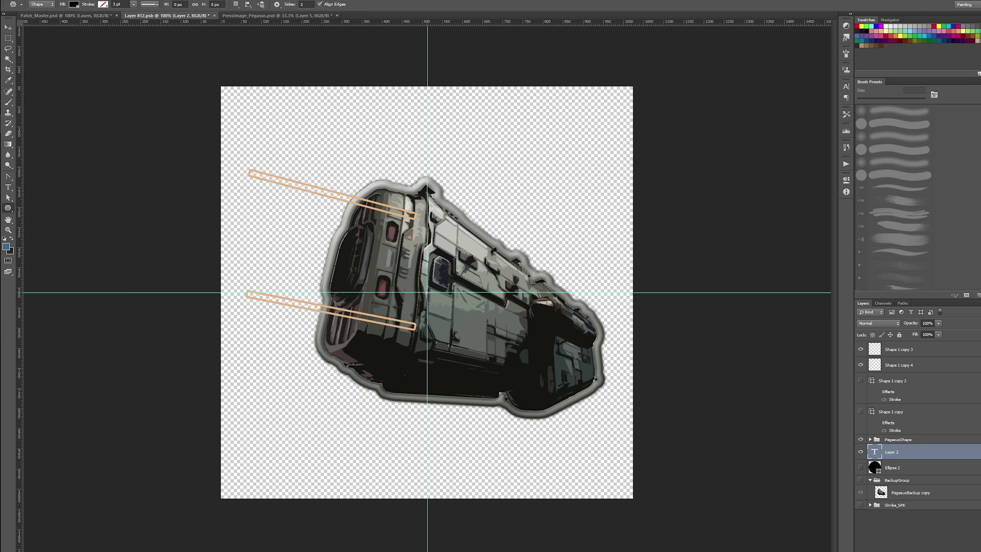
- Draw a test polygon, replace the 10 px corner radius, then abandon a triangle
left_click_drag(427, 292, 382, 228)
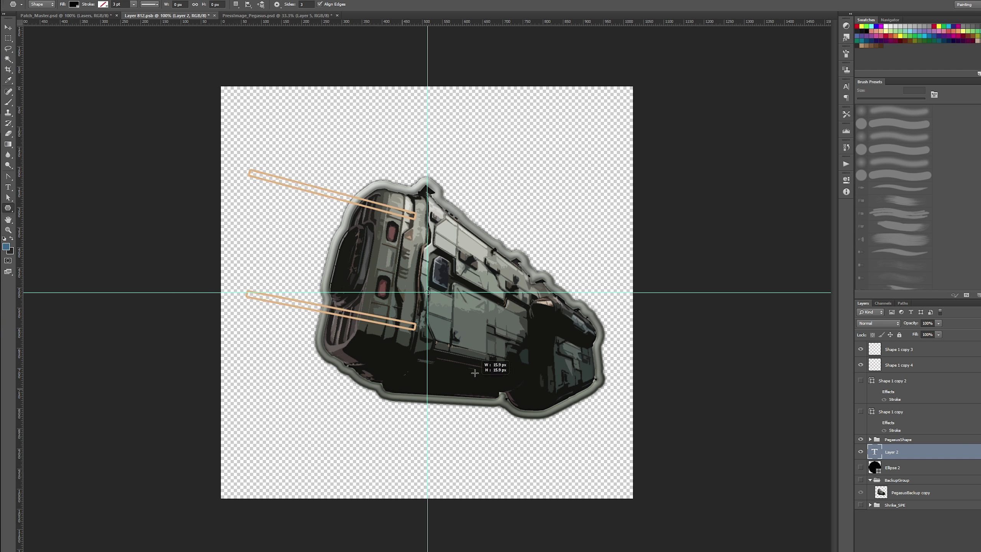
left_click(276, 5)
double_click(278, 16)
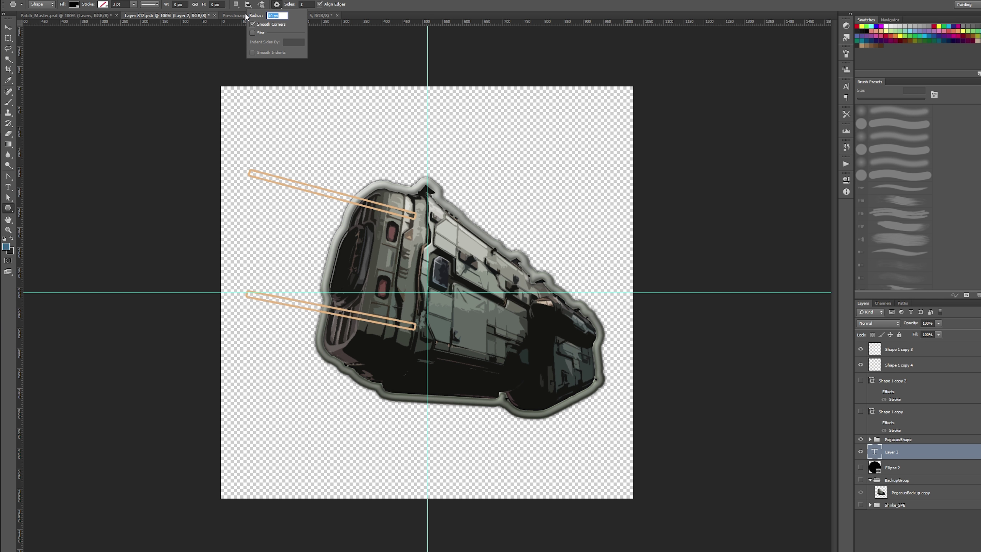
key("Return")
left_click_drag(439, 235, 370, 435)
key("Escape")
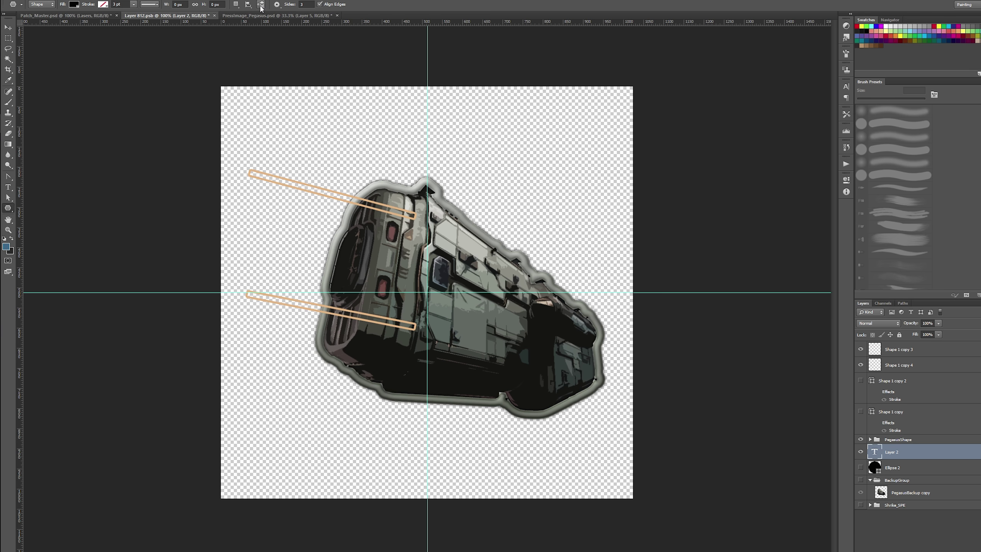
- Draw trial triangles on the canvas and undo them all
left_click(277, 4)
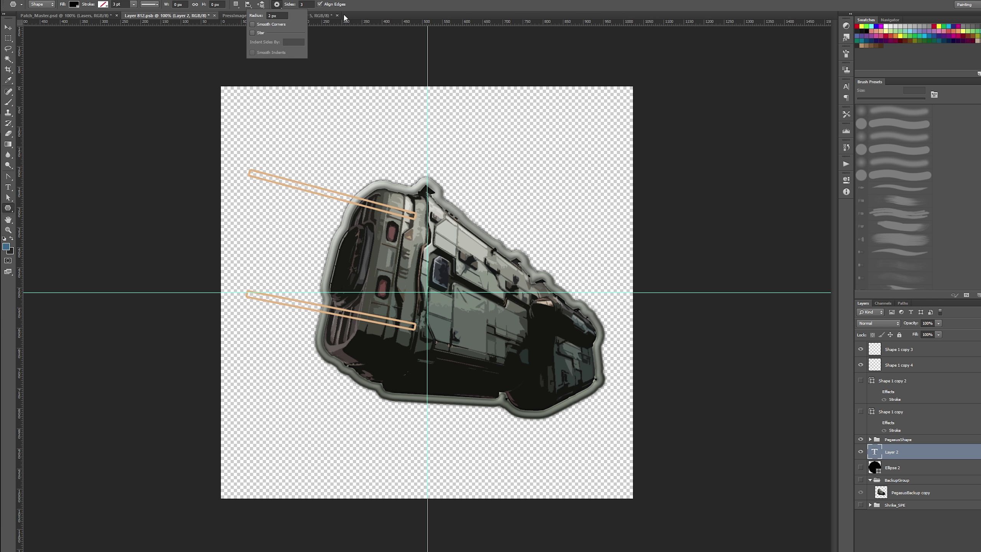
left_click_drag(447, 288, 281, 290)
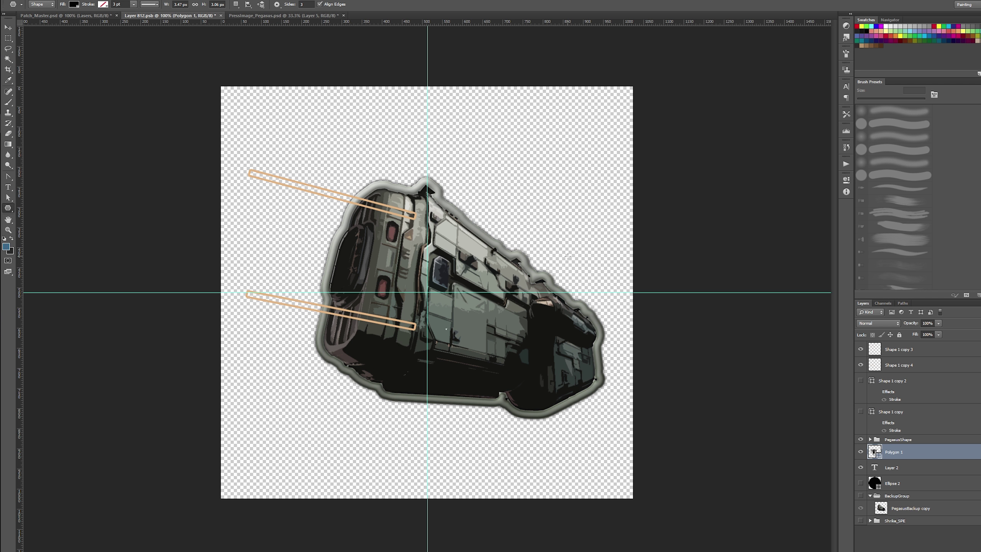
key("ctrl+z")
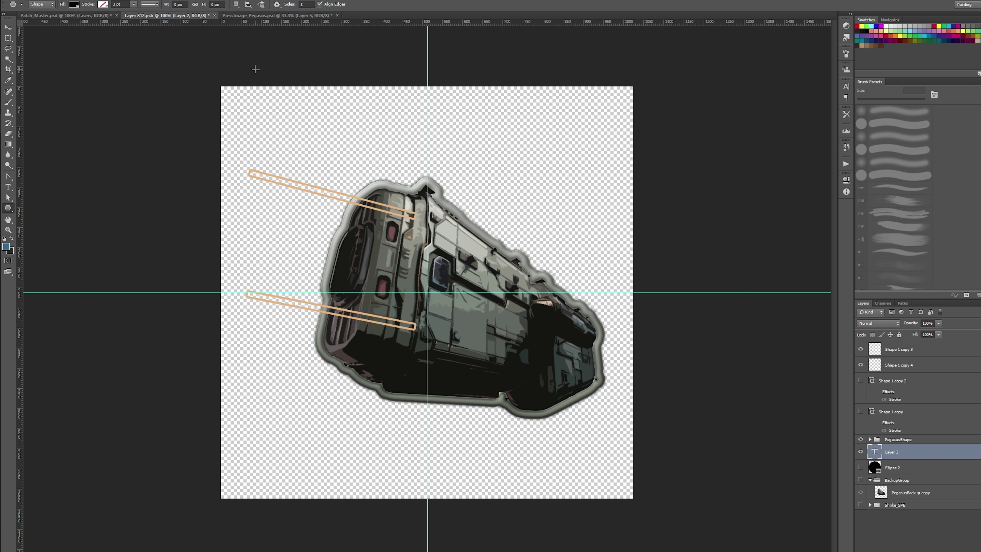
key("ctrl+z")
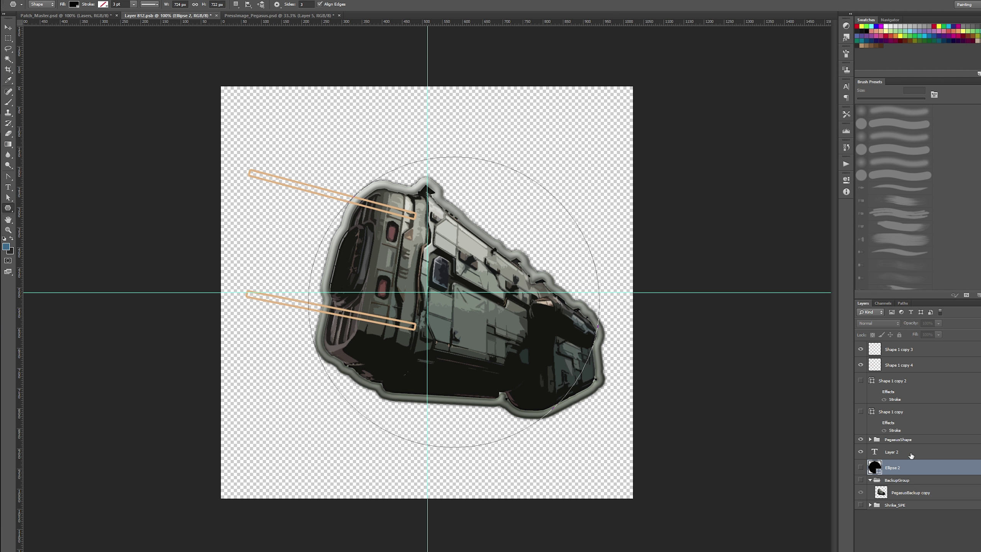
key("ctrl+z")
left_click_drag(531, 221, 663, 350)
key("ctrl+z")
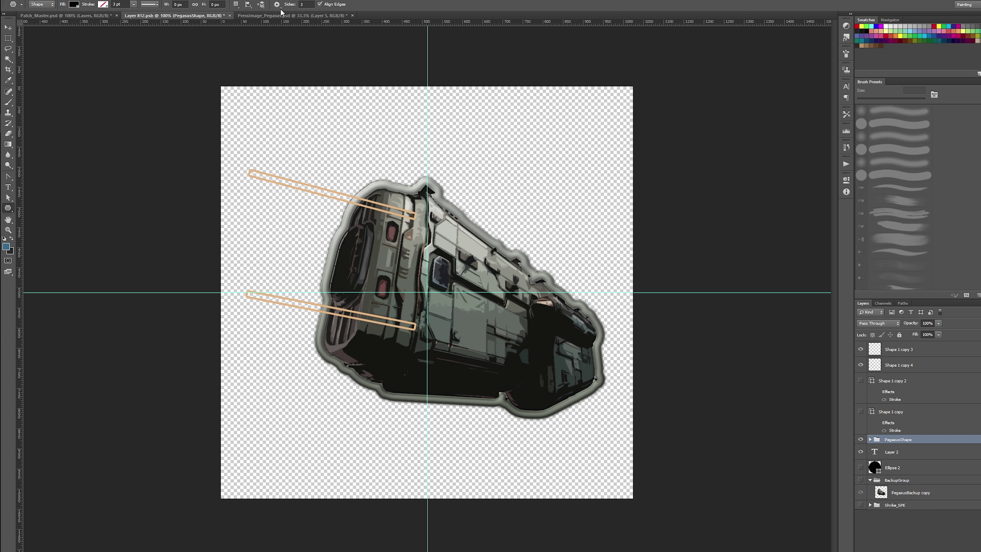
- Try a Rectangle Tool shape over the upper laser, undo it, and check its size options
left_click(277, 5)
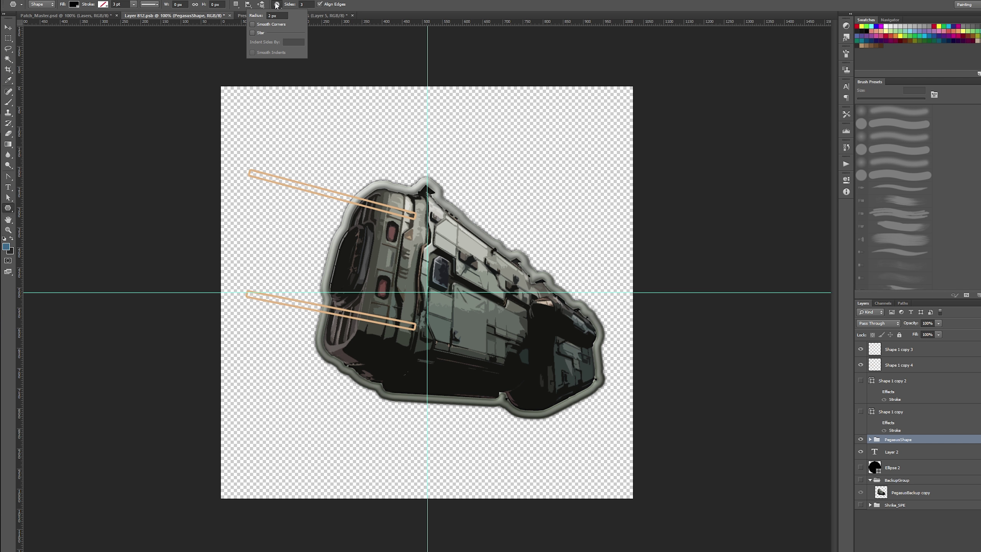
left_click(276, 5)
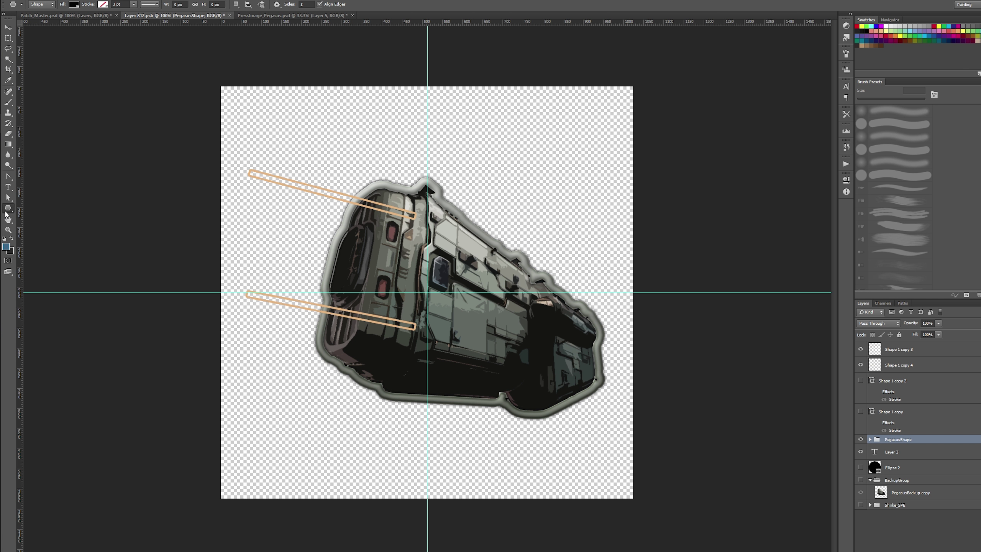
right_click(8, 209)
left_click(43, 207)
left_click_drag(414, 232, 414, 232)
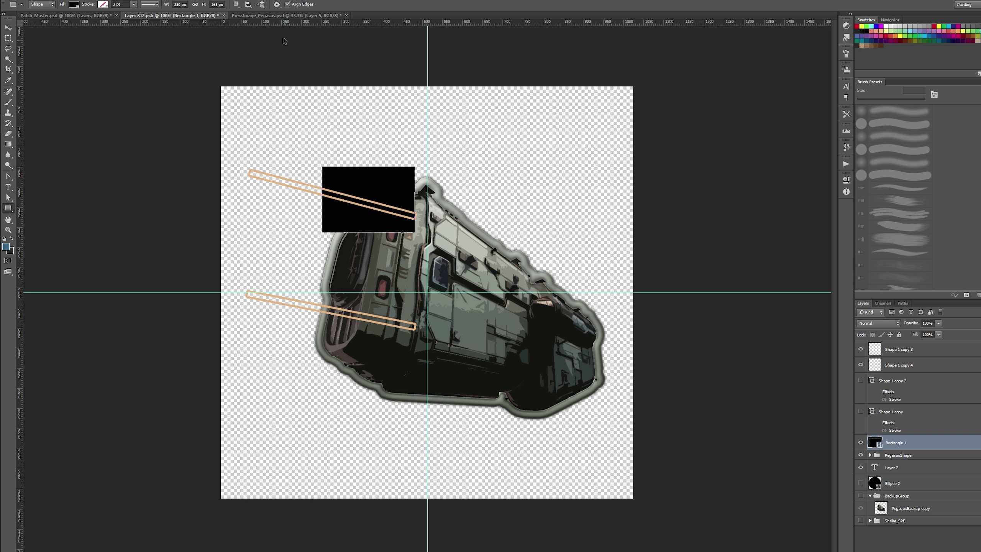
key("ctrl+z")
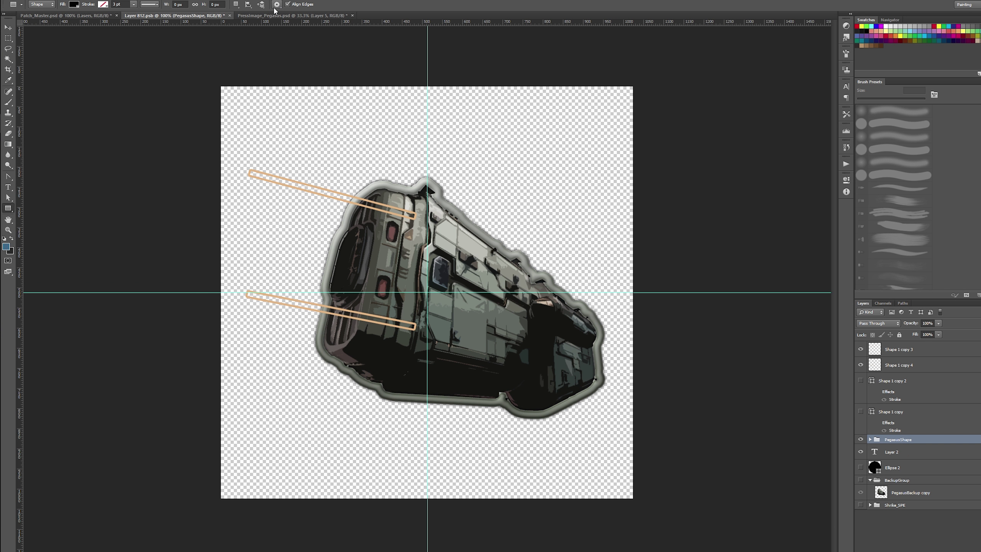
left_click(277, 5)
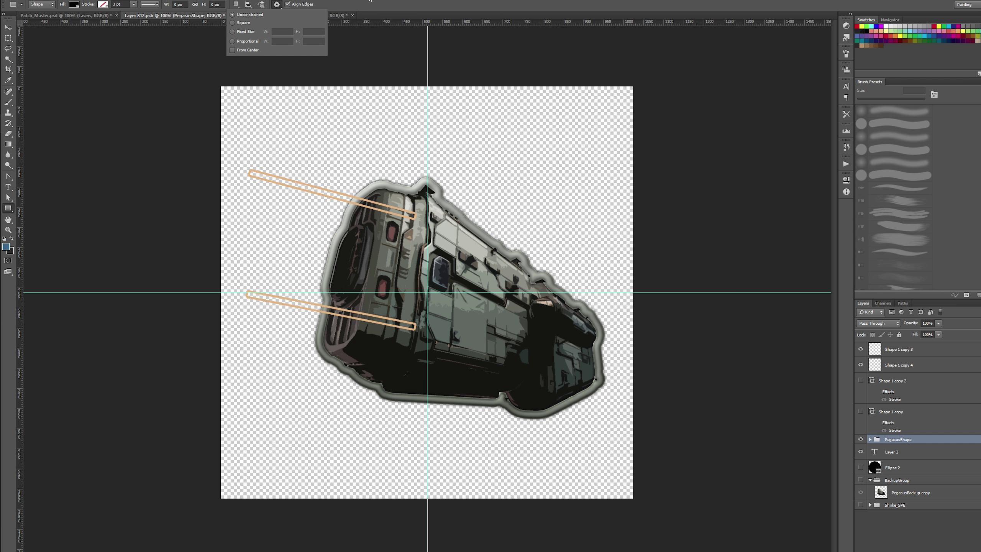
left_click(371, 1)
- Return to the Polygon Tool and edit its corner radius
right_click(10, 209)
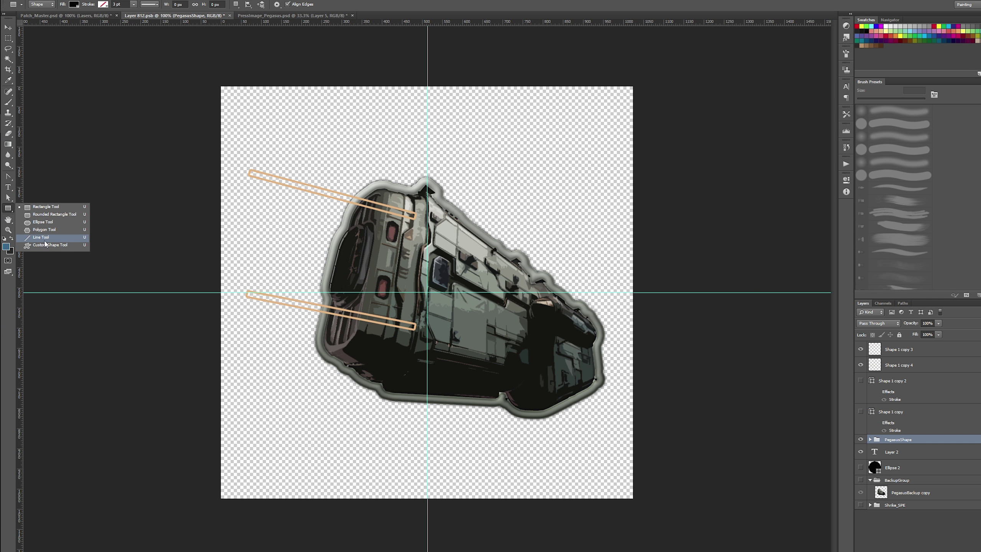
left_click(44, 229)
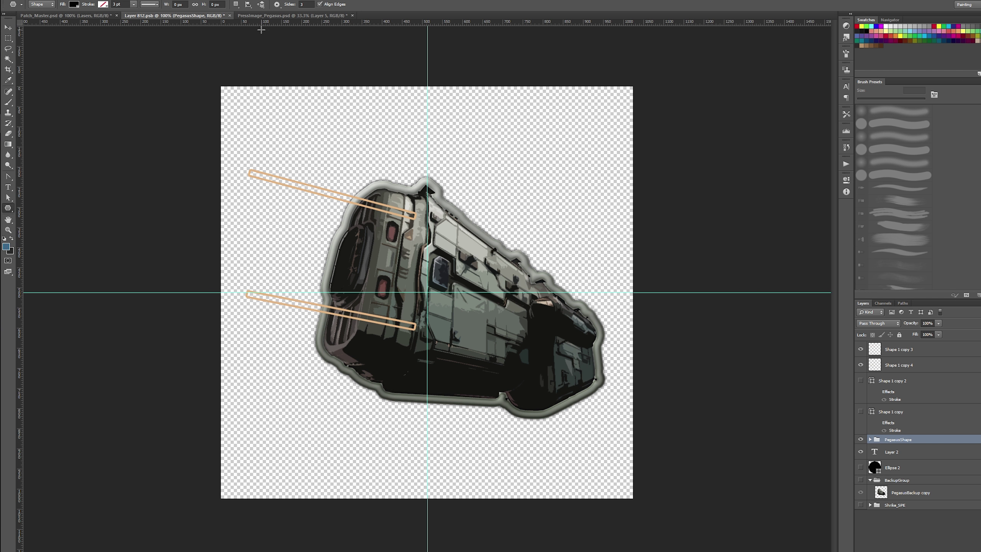
left_click(277, 5)
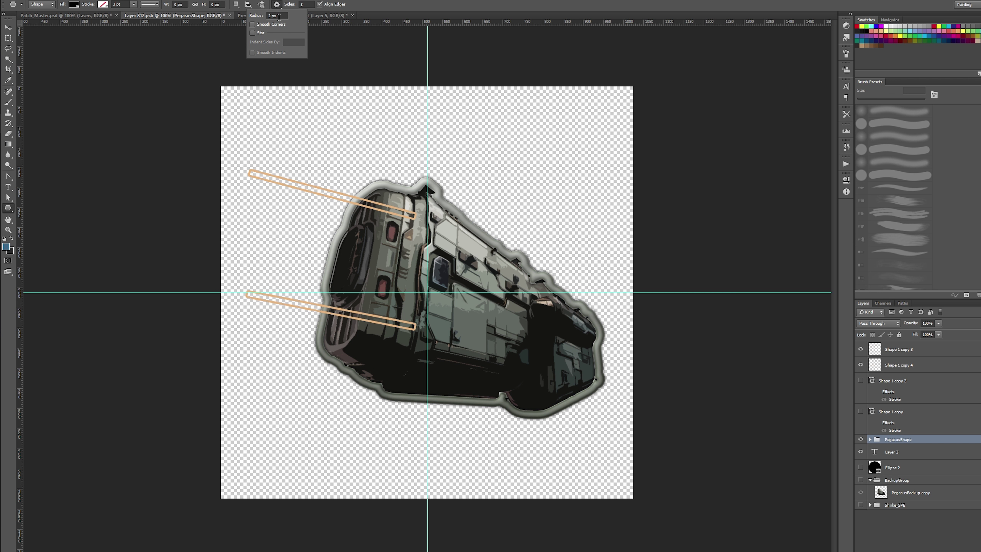
left_click(279, 16)
- Draw a black triangle from the guide crossing and move it down about 109 px
key("Return")
left_click_drag(420, 236, 442, 370)
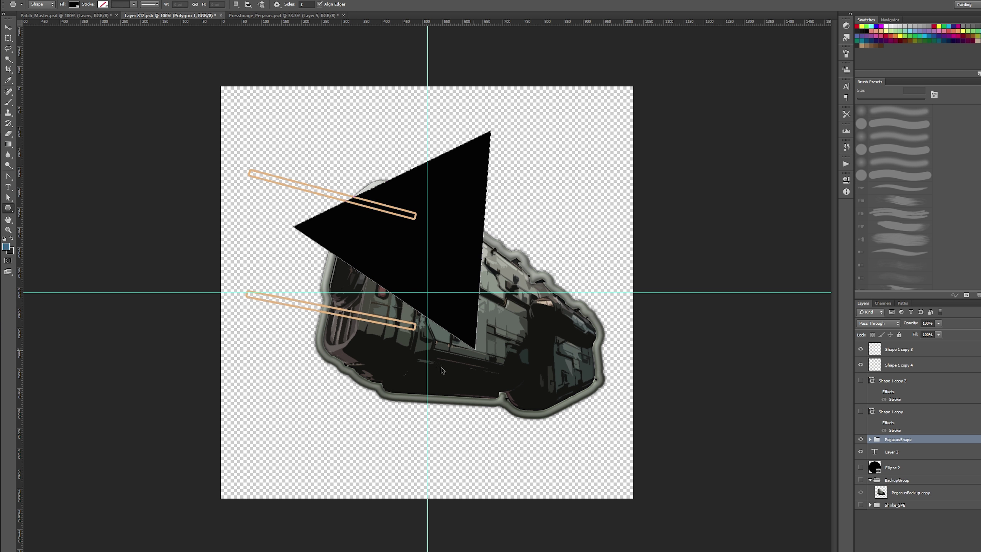
key("ctrl+z")
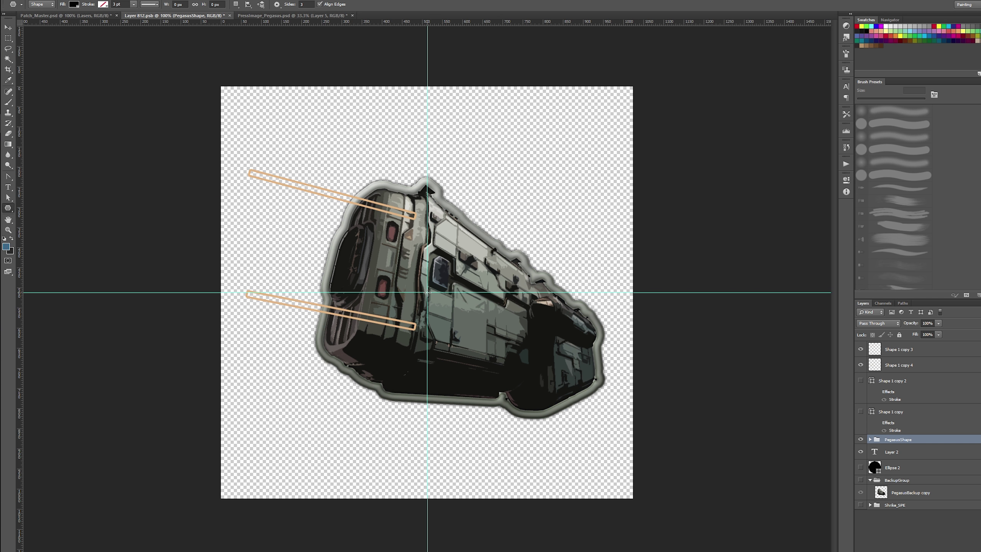
left_click_drag(428, 292, 427, 101)
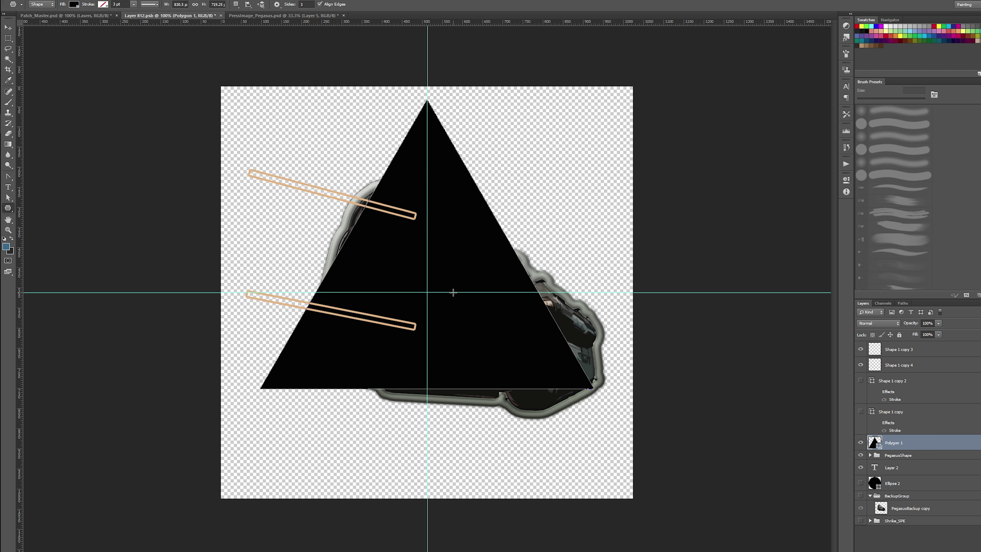
key("ctrl+t")
left_click_drag(446, 293, 437, 344)
key("Return")
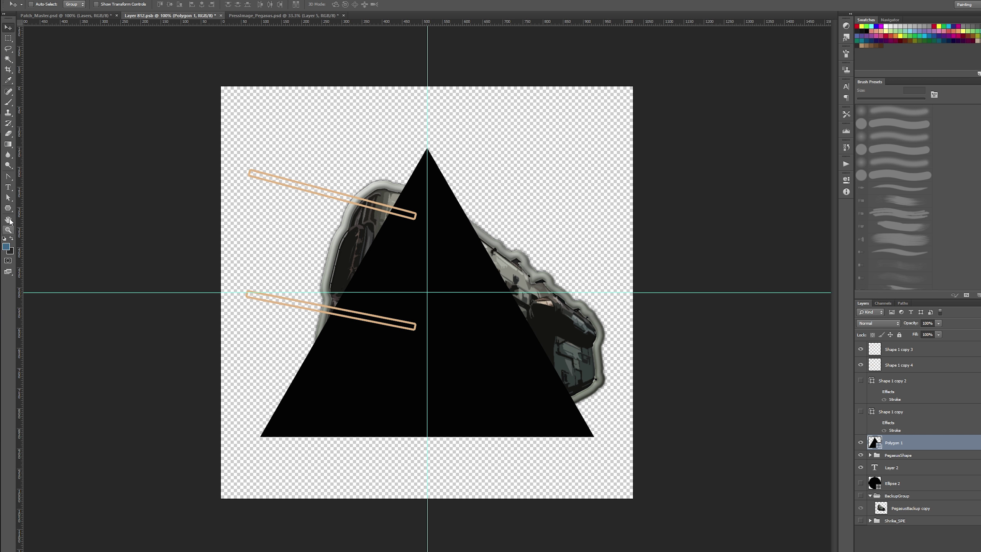
- Recheck the Polygon Tool's corner radius setting
left_click(8, 208)
left_click(276, 5)
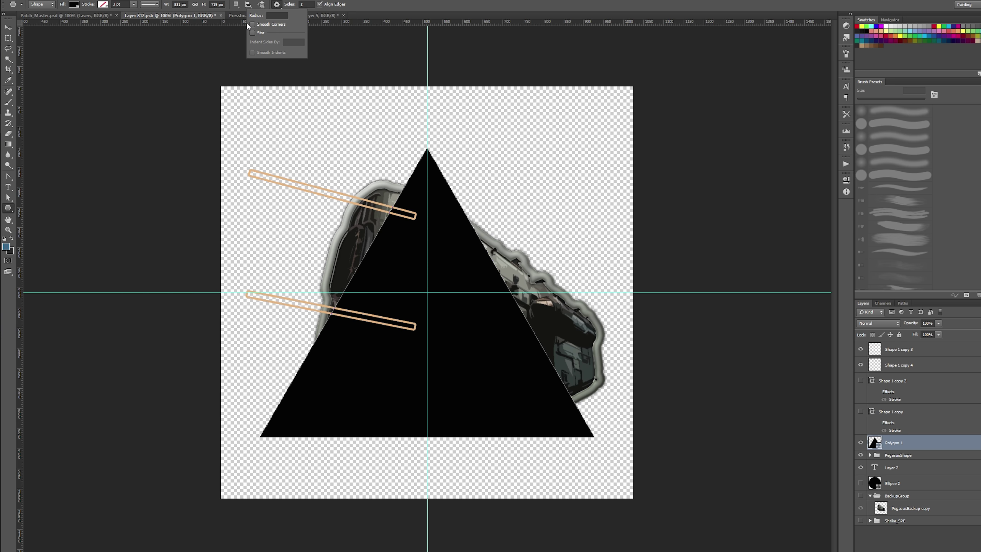
left_click(273, 16)
key("Return")
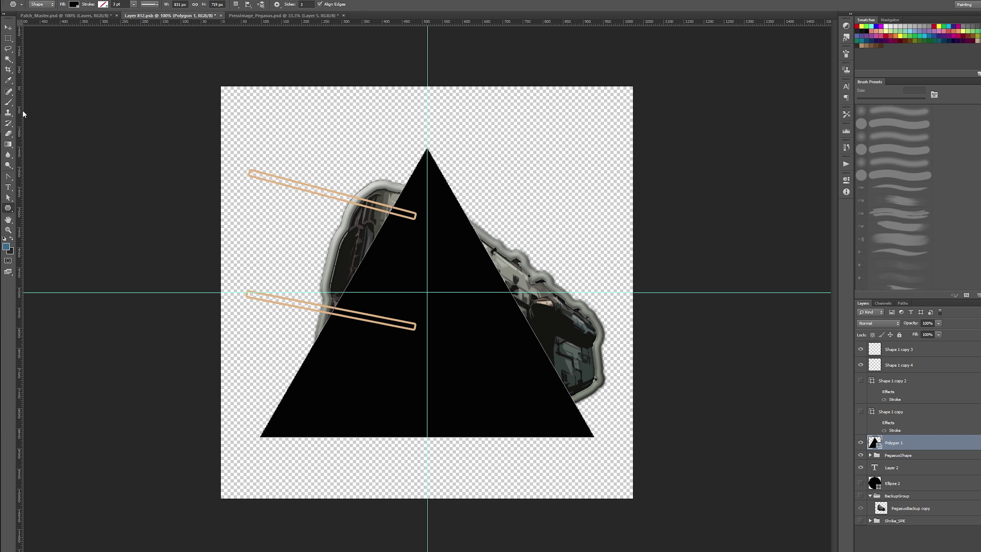
- Round the triangle's apex by pulling curve handles with the Convert Point Tool
left_click(8, 210)
left_click(9, 176)
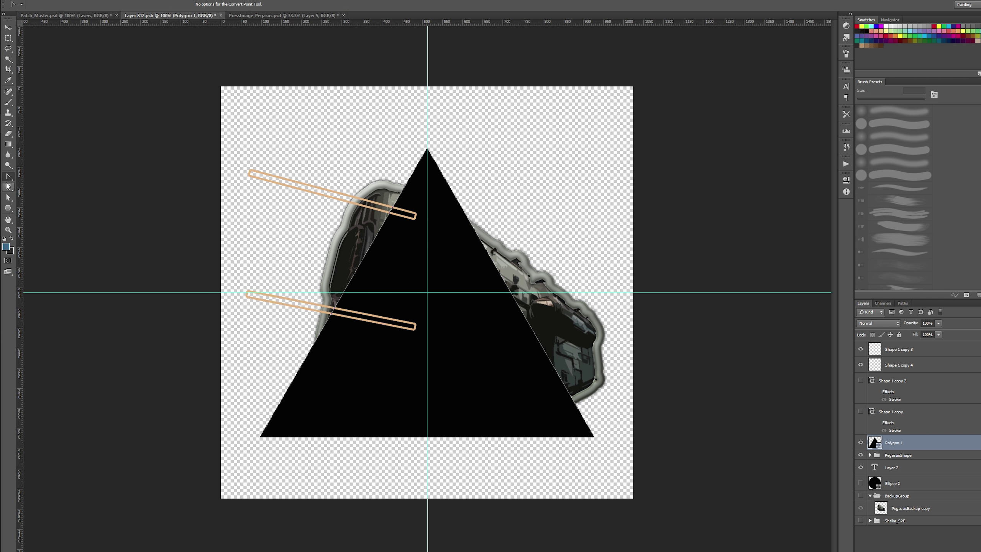
left_click(9, 177)
left_click(10, 178)
left_click_drag(426, 148, 472, 148)
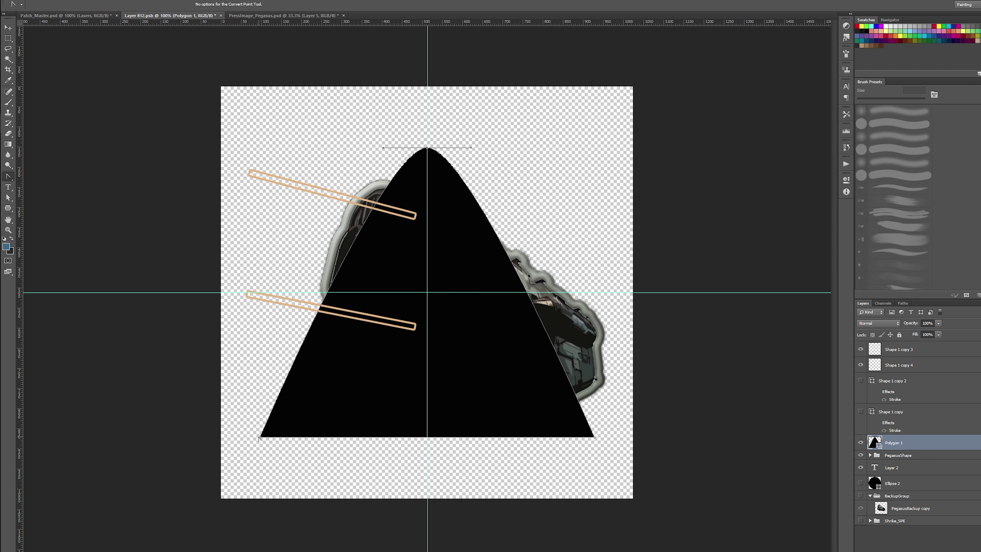
- Curve both bottom corners of the triangle and add a horizontal guide at Y 697 px
mouse_move(260, 437)
left_mouse_down()
mouse_move(267, 451)
mouse_move(241, 419)
mouse_move(250, 425)
left_mouse_up()
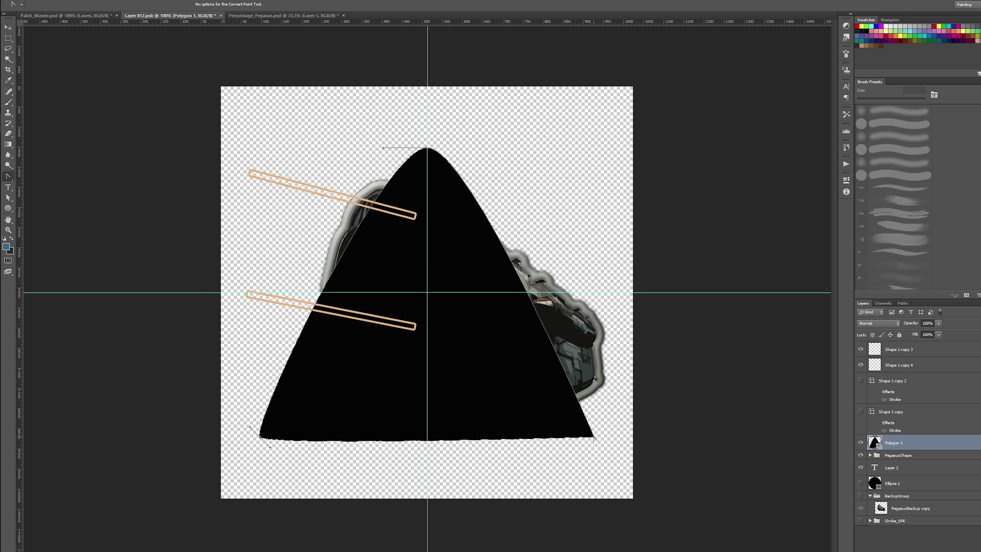
mouse_move(595, 437)
left_mouse_down()
mouse_move(600, 443)
mouse_move(594, 432)
mouse_move(583, 447)
left_mouse_up()
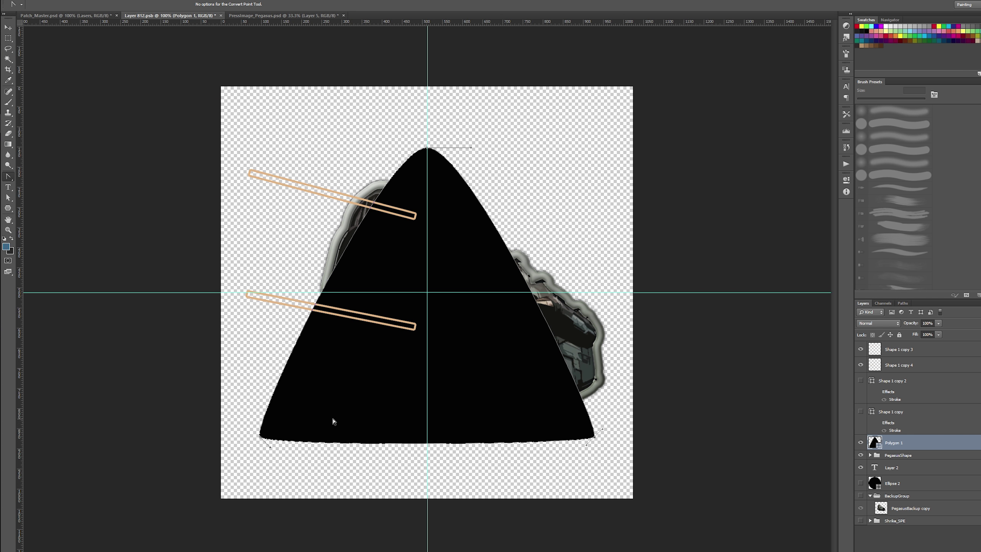
key("p")
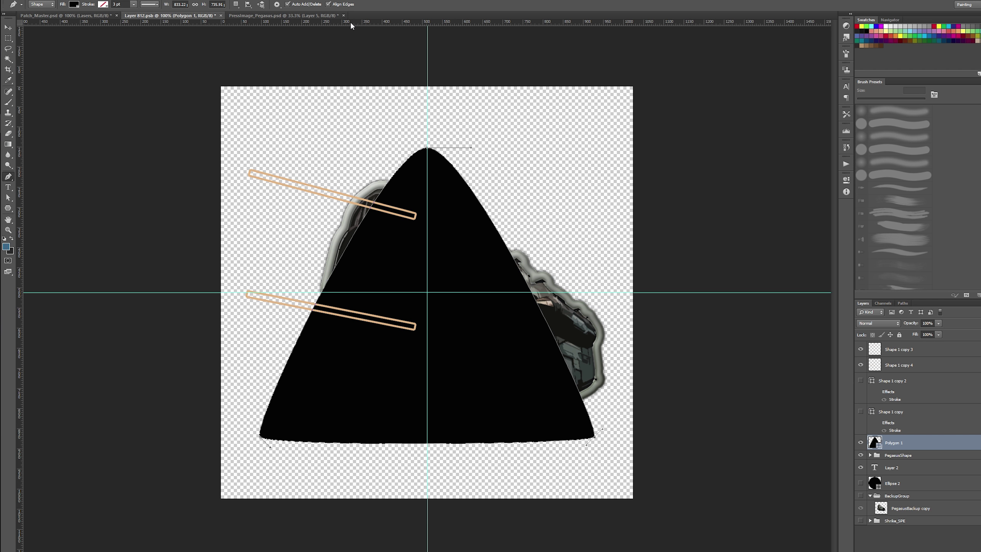
left_click_drag(349, 22, 373, 369)
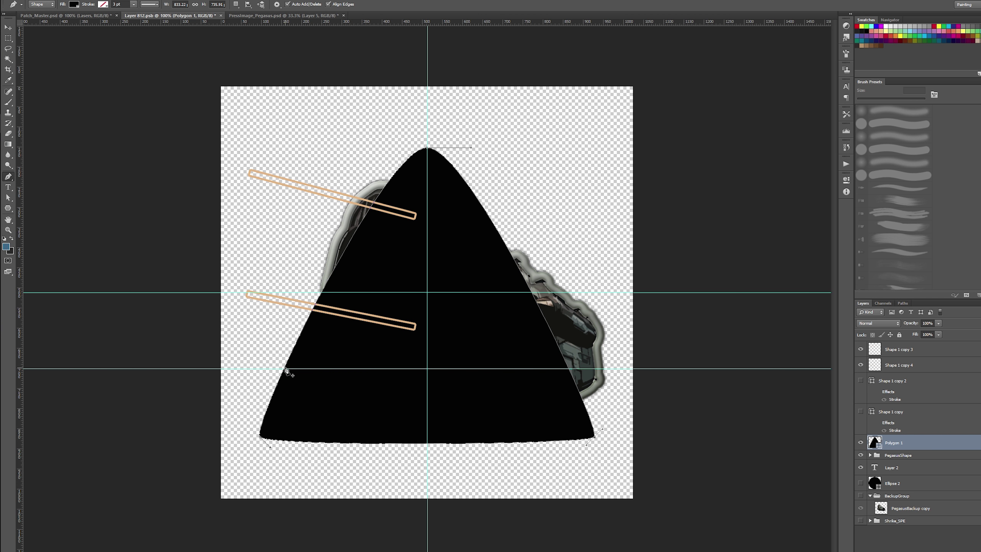
- Add anchors on the left and right edges and bulge them out to new vertical guides
left_click(284, 372)
left_click(571, 372)
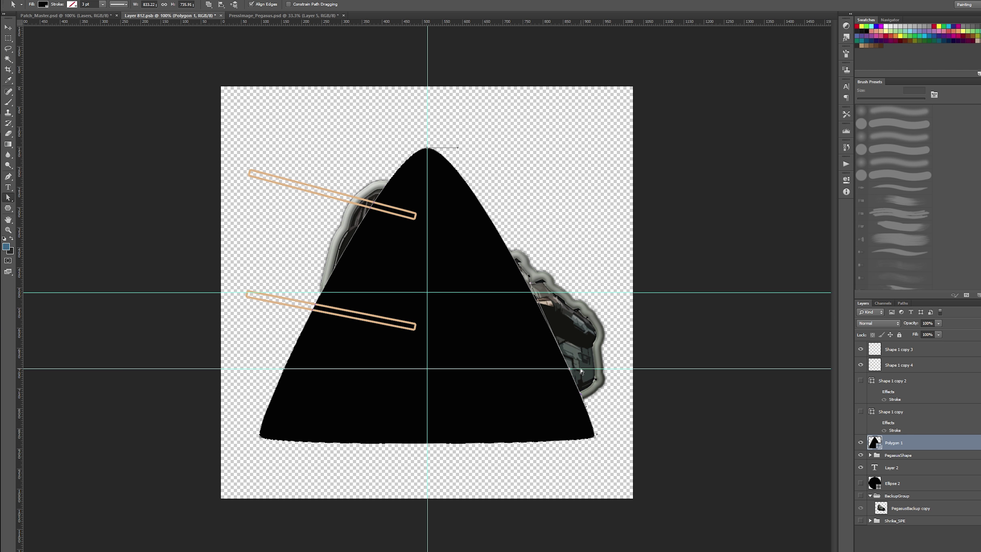
key("a")
left_click_drag(568, 371, 598, 371)
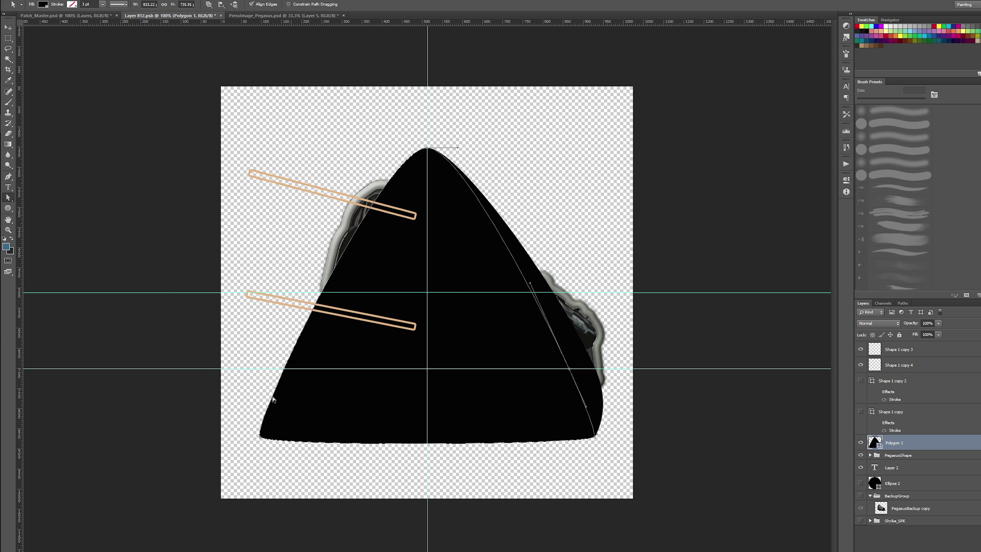
key("ctrl+z")
left_click_drag(607, 412, 594, 412)
left_click_drag(569, 371, 594, 369)
left_click_drag(22, 425, 259, 416)
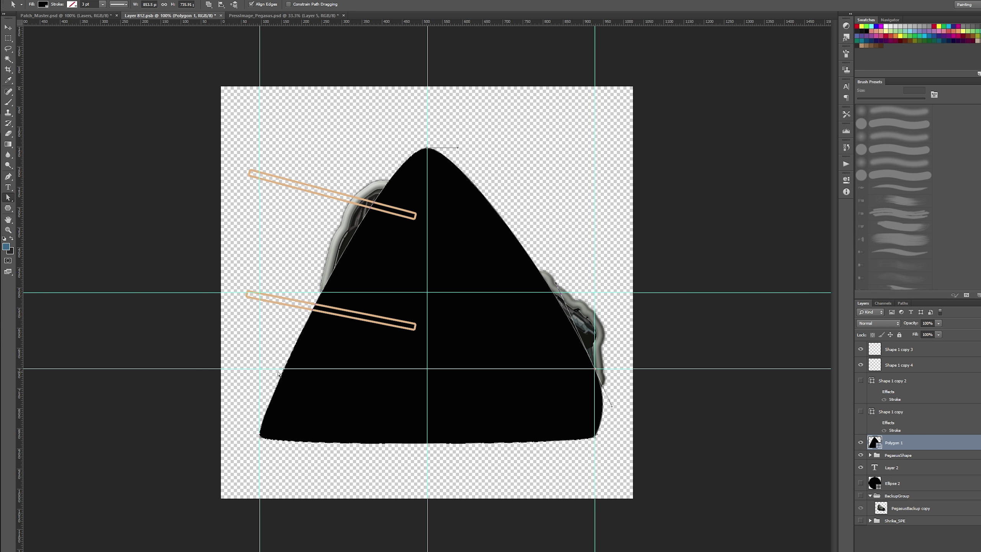
left_click_drag(283, 370, 259, 368)
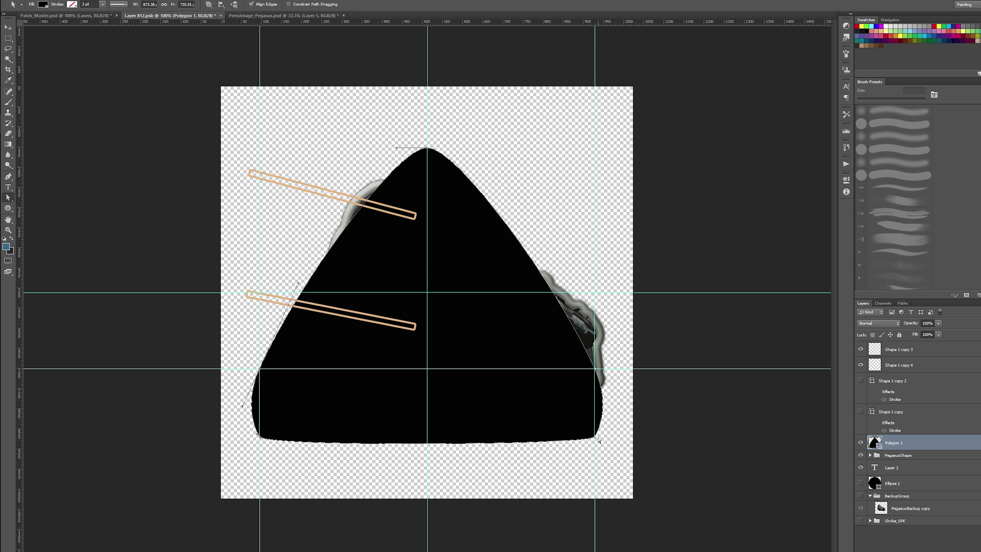
- Smooth both bottom corners and the apex into curves, then deselect the path and hide guides
left_click(11, 179)
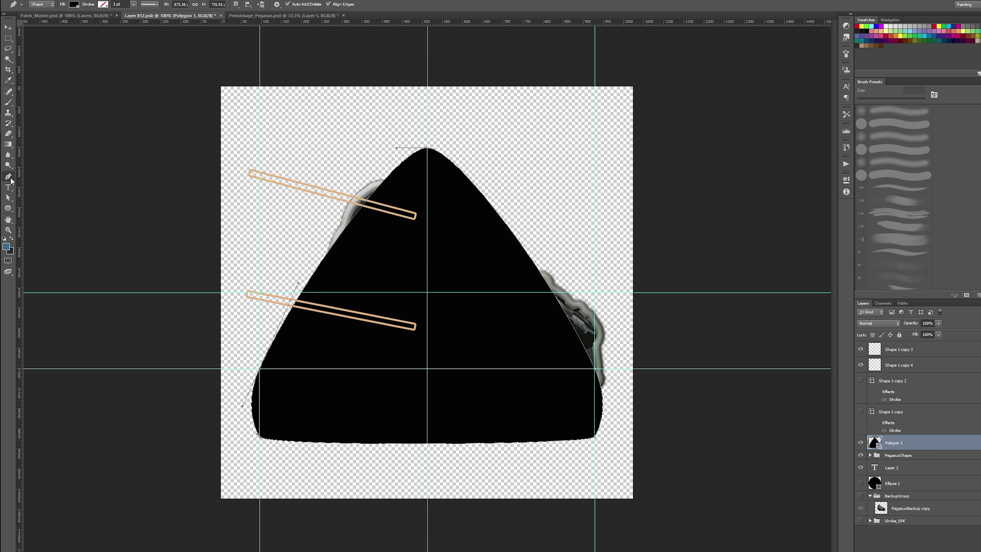
left_click_drag(9, 181, 46, 205)
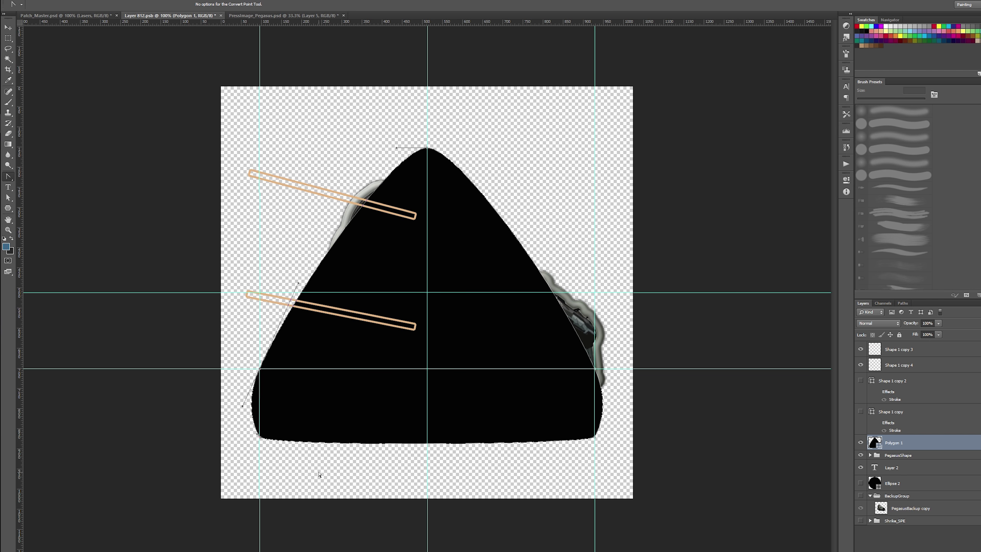
left_click_drag(259, 439, 247, 424)
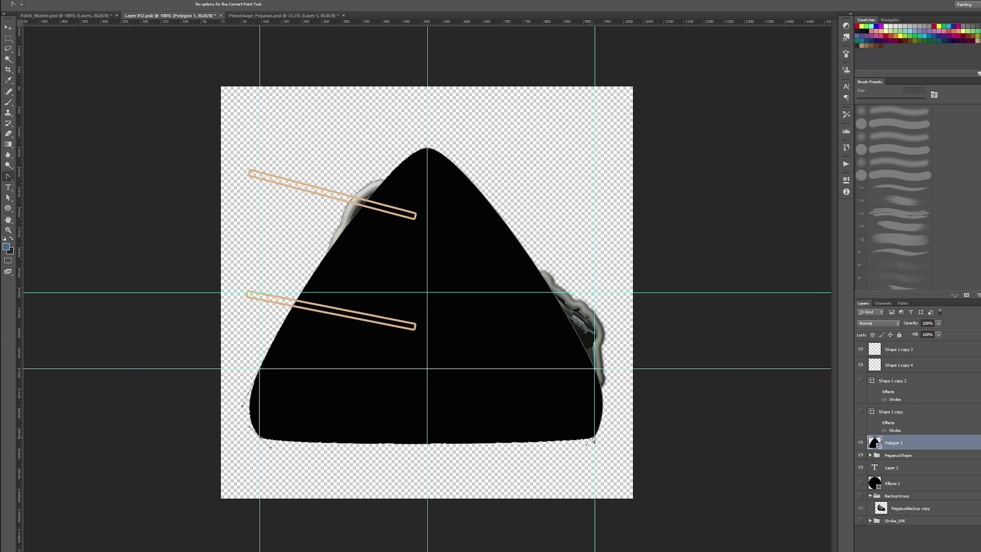
left_click_drag(595, 436, 584, 447)
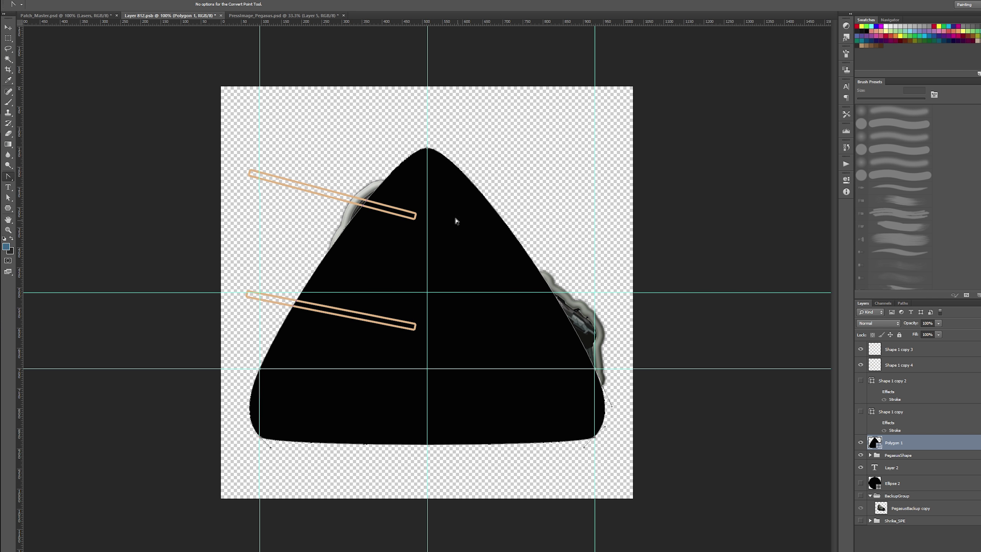
left_click(427, 148)
left_click_drag(429, 149, 455, 148)
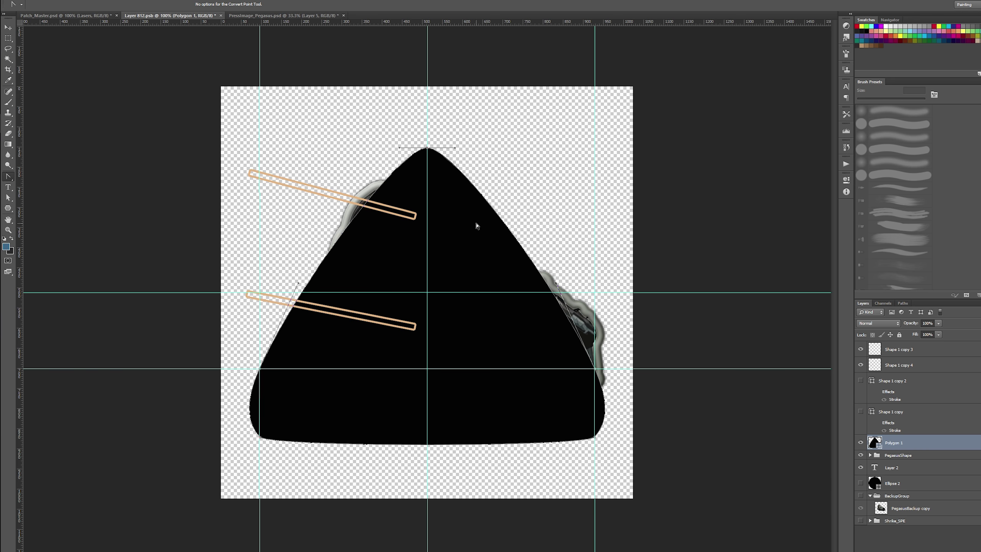
key("Escape")
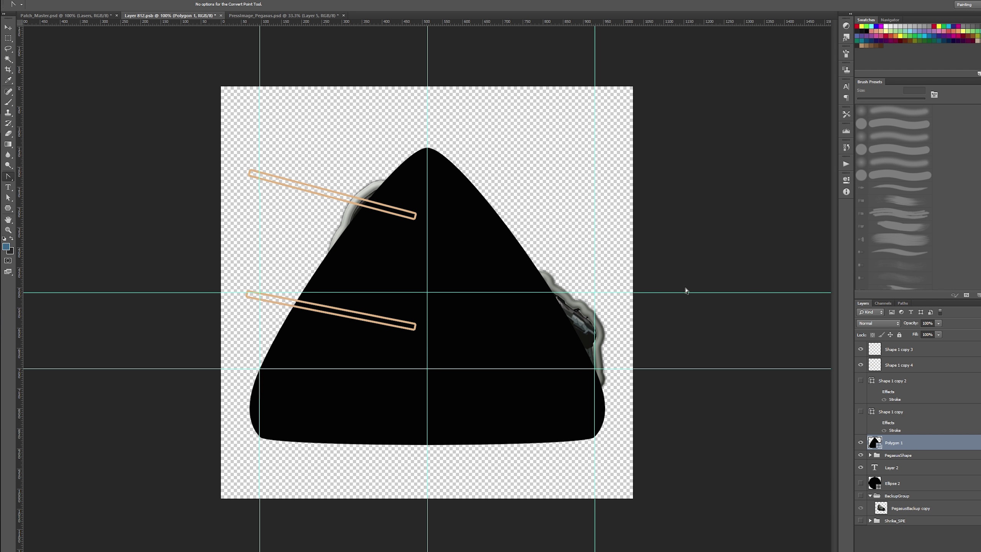
key("ctrl+semicolon")
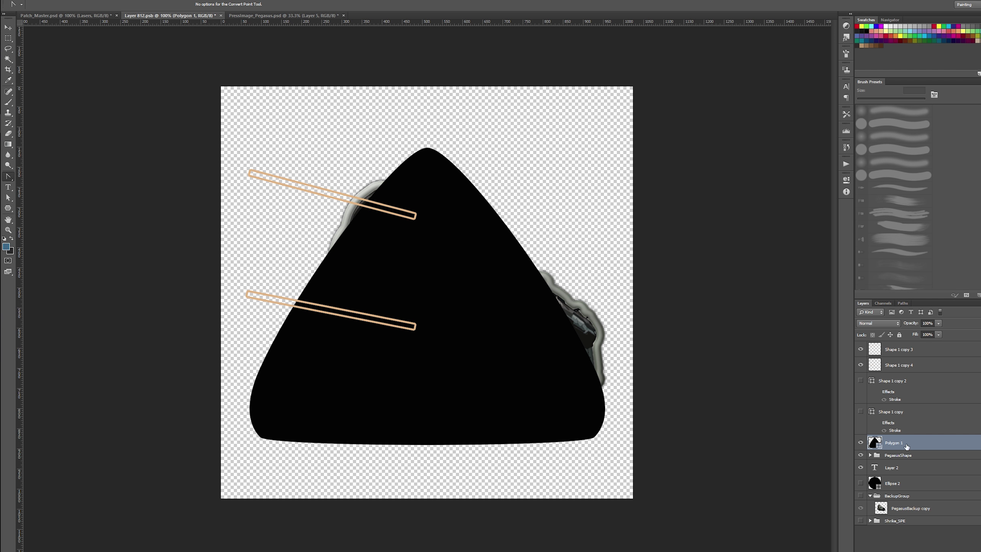
- Place Polygon 1 beneath the PegasusShape group and enlarge it around its centre
left_click_drag(902, 447, 920, 468)
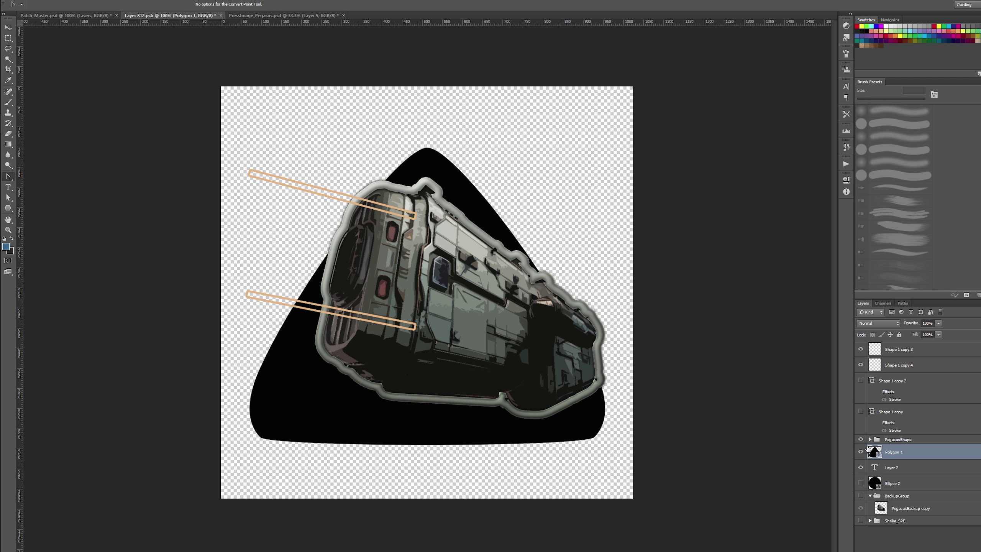
key("ctrl+t")
left_click_drag(605, 145, 619, 135)
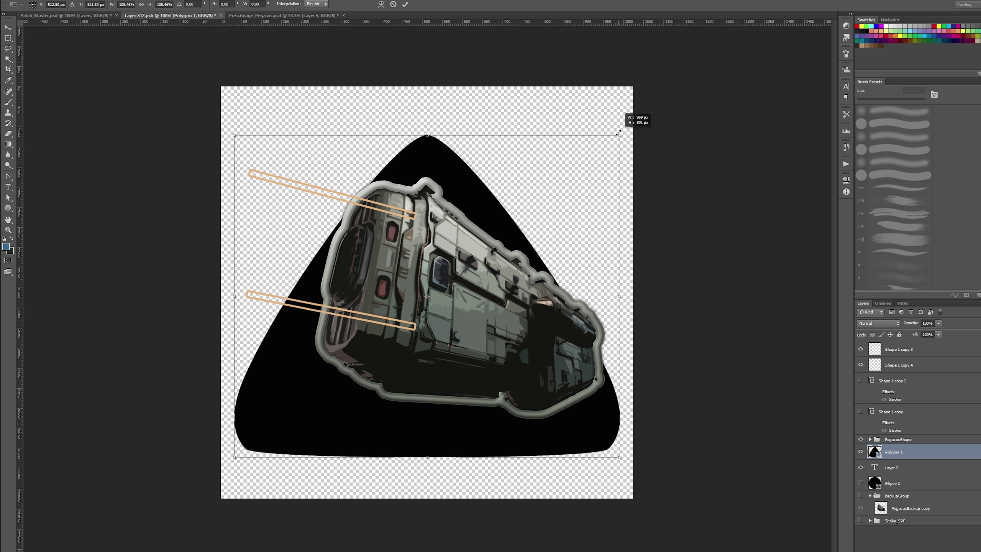
key("Return")
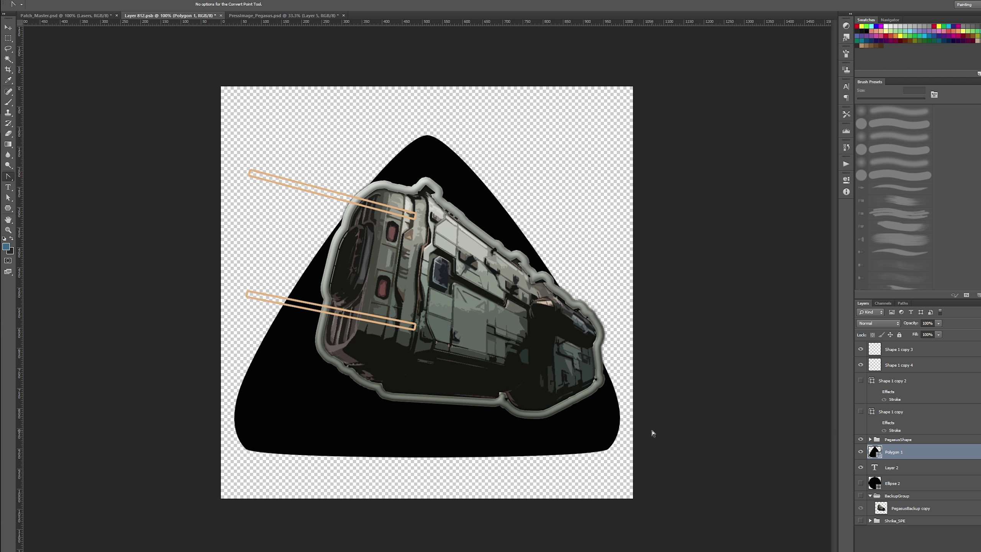
- Select the ship and laser layers and shift them about 35 px left
left_click(900, 440)
left_click(860, 440)
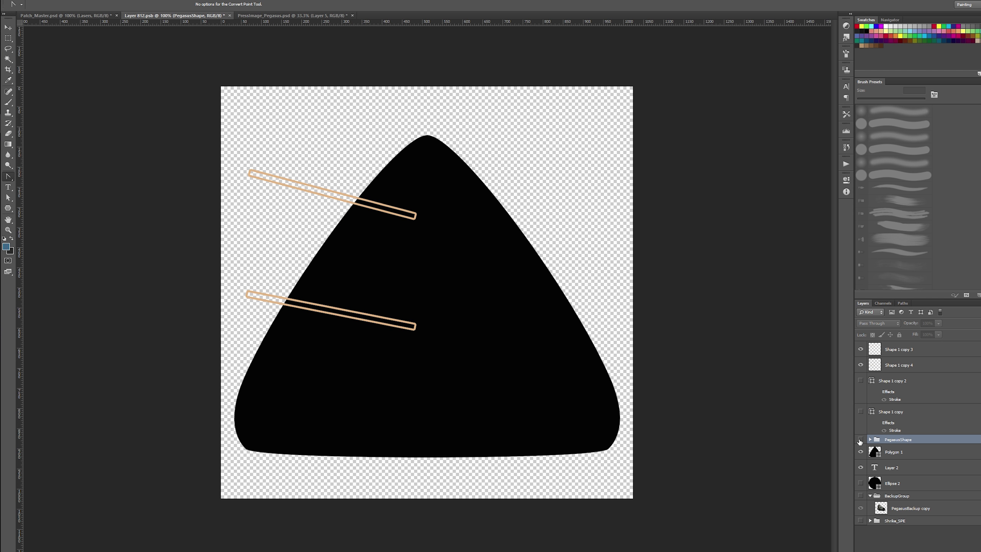
left_click(860, 439)
left_click(894, 365, "ctrl")
left_click(901, 350, "ctrl")
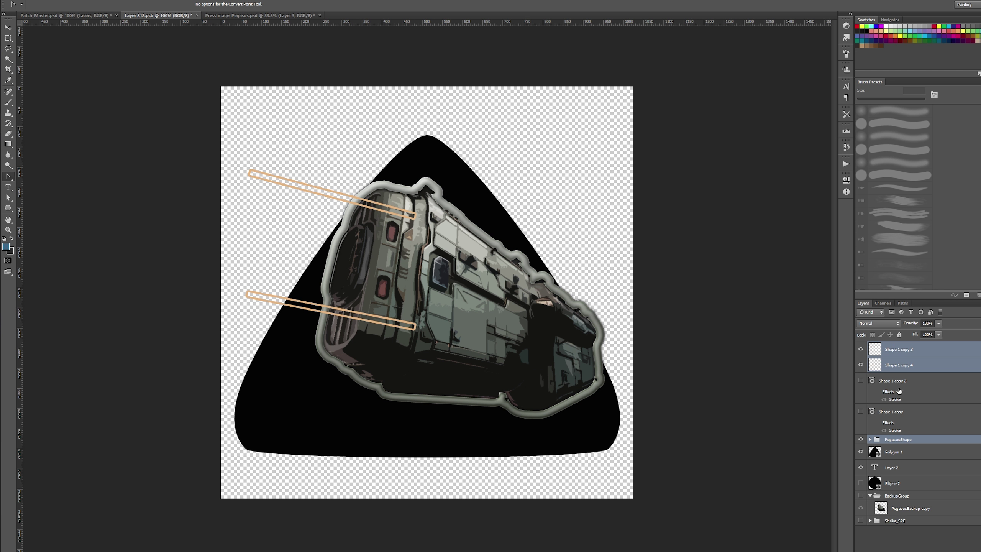
left_click(861, 381)
left_click(861, 412)
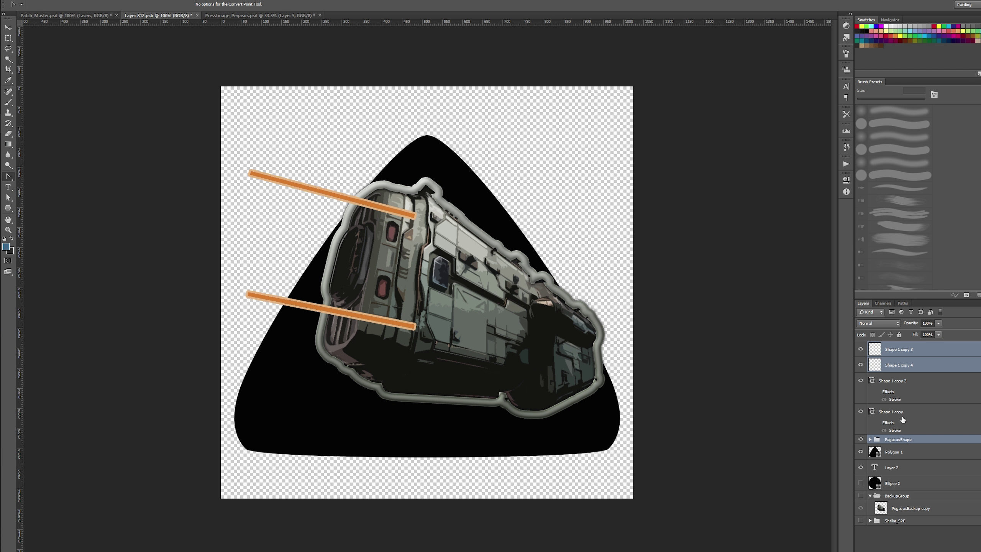
left_click(904, 413, "shift")
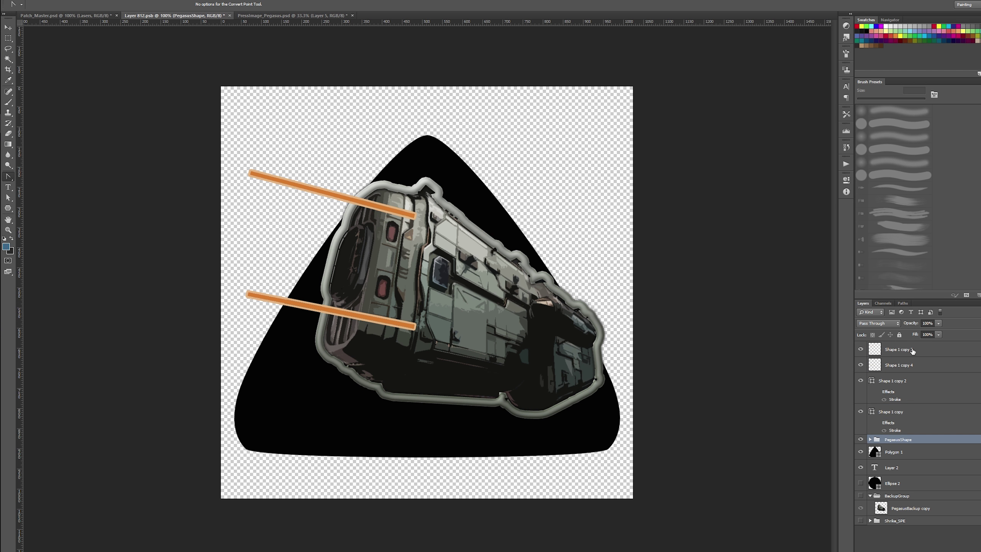
key("v")
left_click_drag(505, 315, 498, 316)
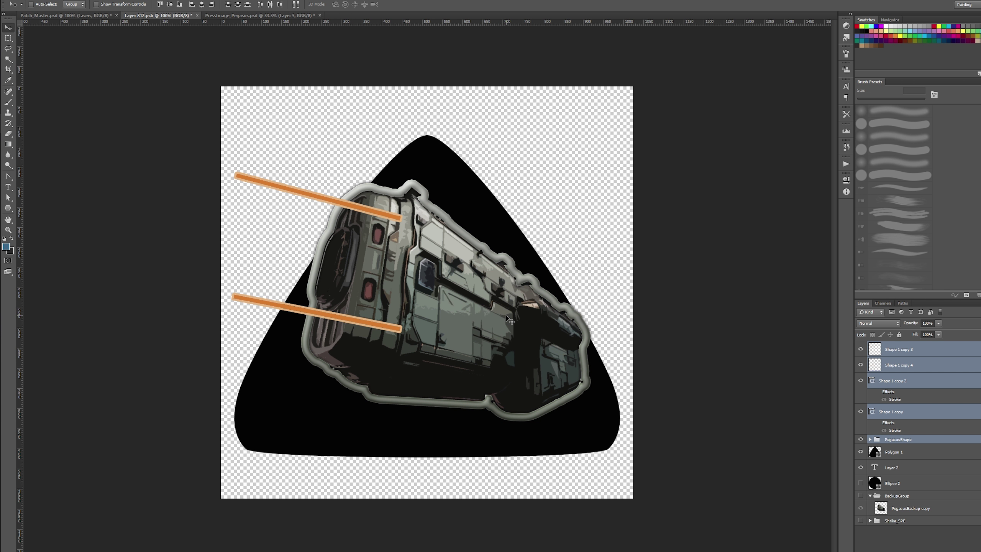
key("ctrl+t")
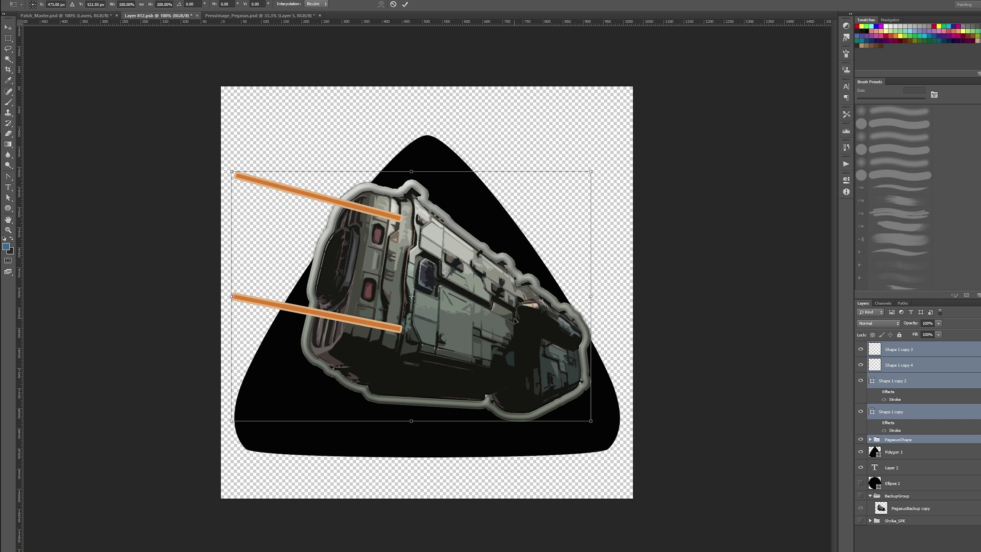
key("ctrl+semicolon")
key("Escape")
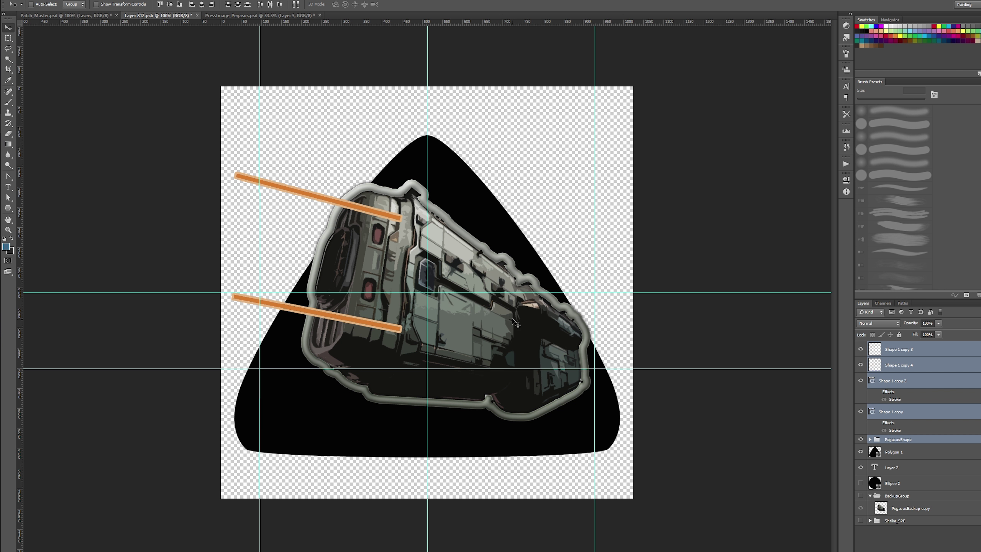
- Move the black triangle up about 45 px and nudge it into place
left_click(910, 455)
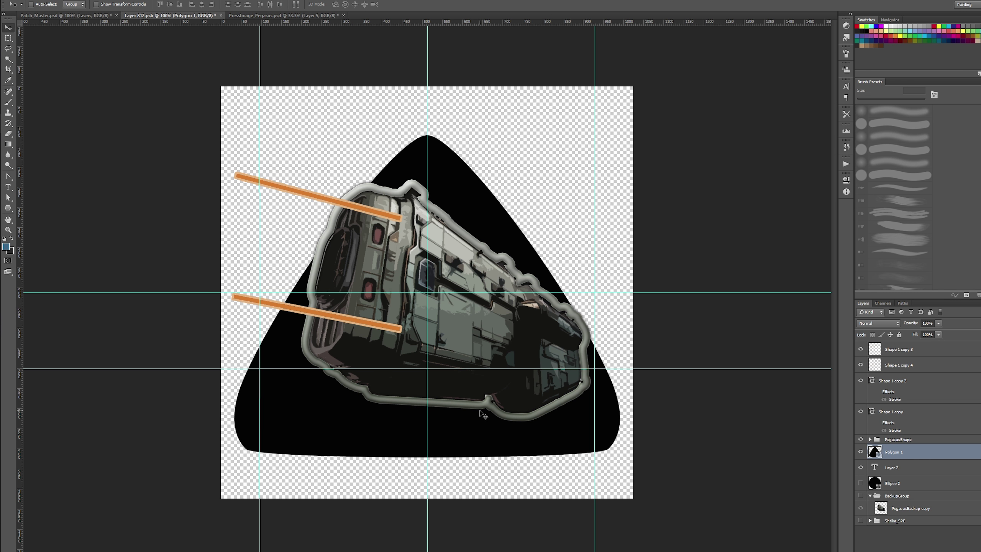
left_click_drag(483, 414, 433, 395)
key("ctrl+t")
key("Return")
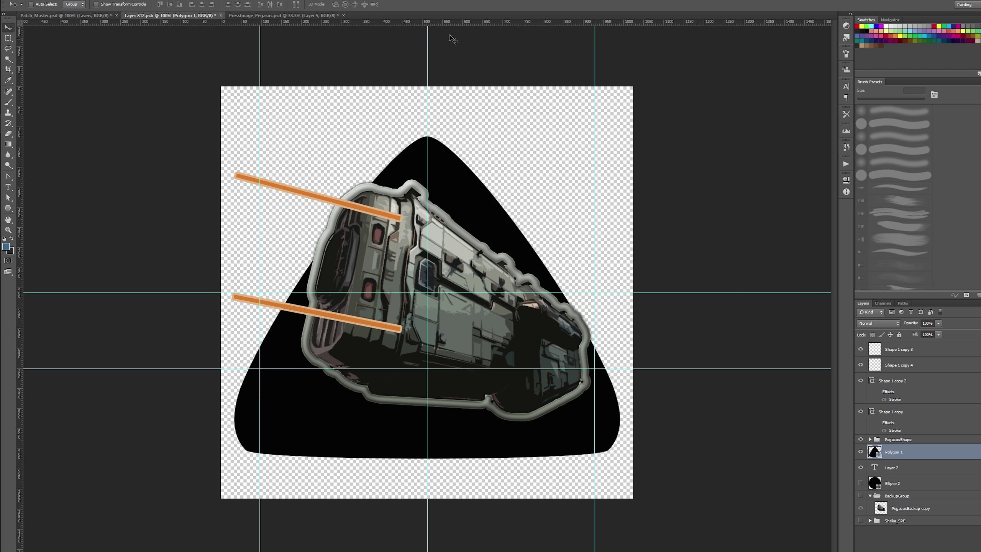
left_click_drag(448, 27, 475, 181)
key("ctrl+z")
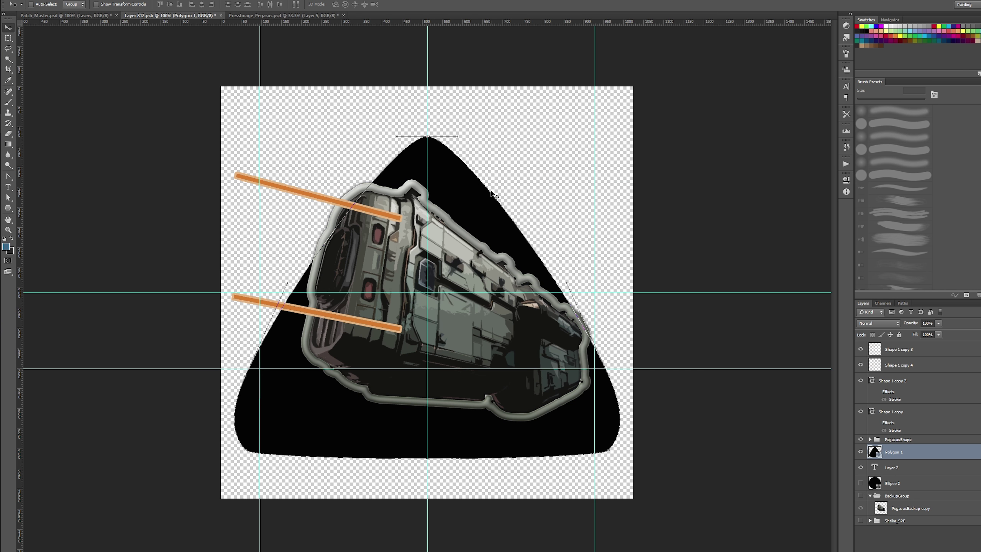
left_click(928, 432)
left_click(917, 456)
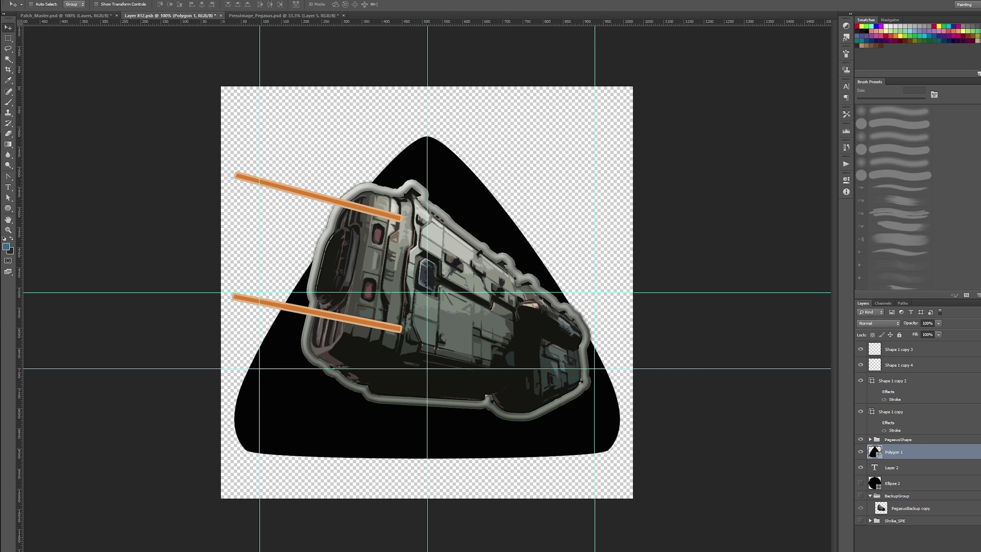
- Add a Stroke effect to Polygon 1 with a light grey bbbbbb colour
right_click(903, 455)
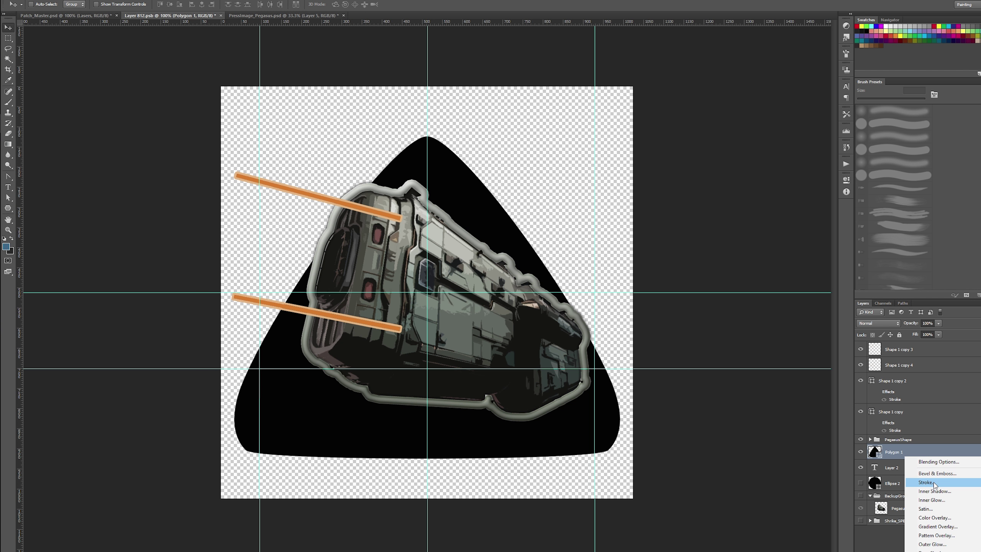
key("Escape")
key("ctrl+alt+s")
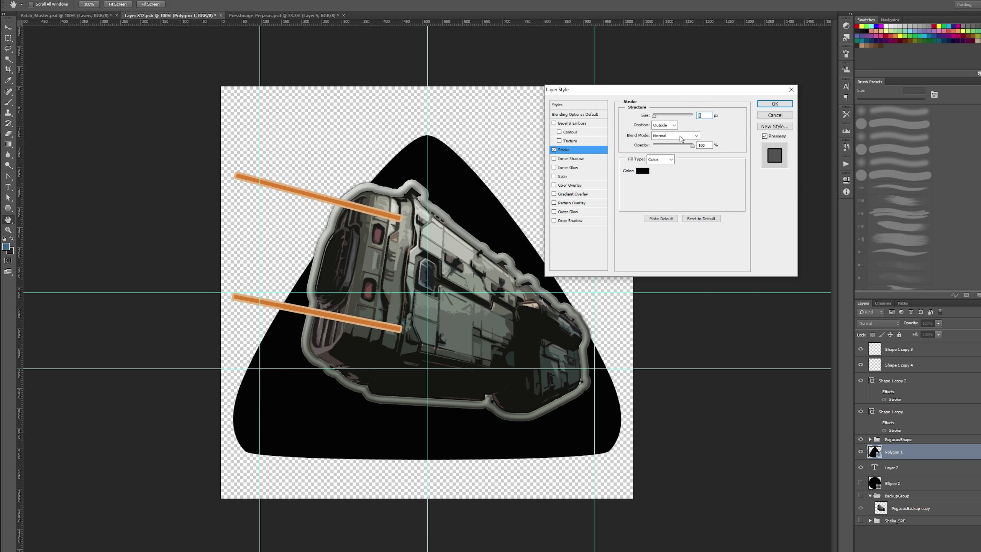
type("20")
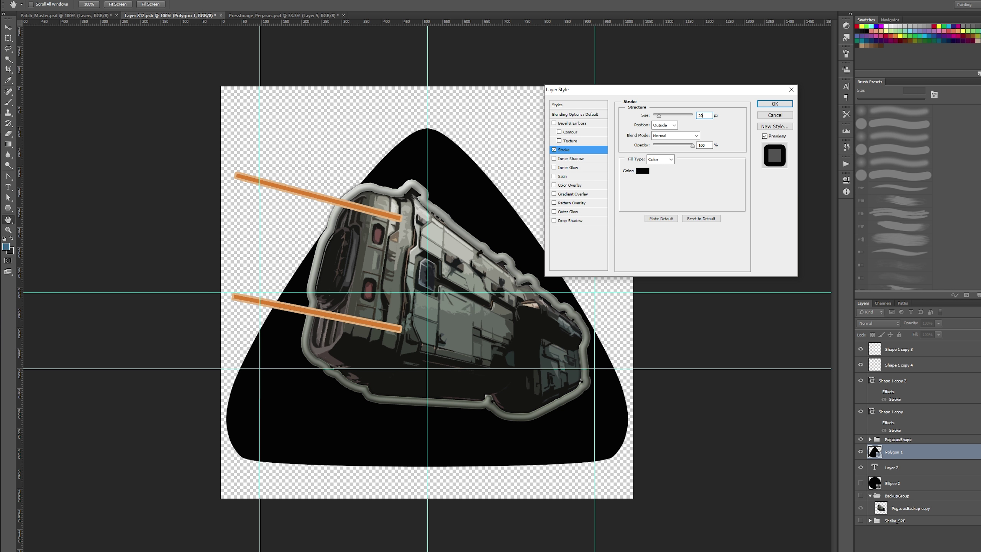
key("BackSpace")
key("BackSpace")
type("10")
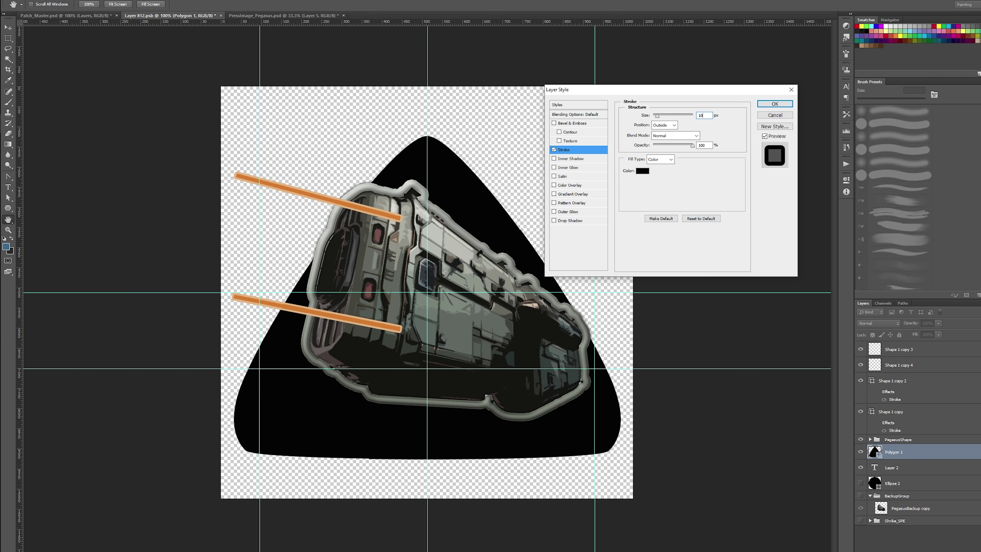
left_click(643, 171)
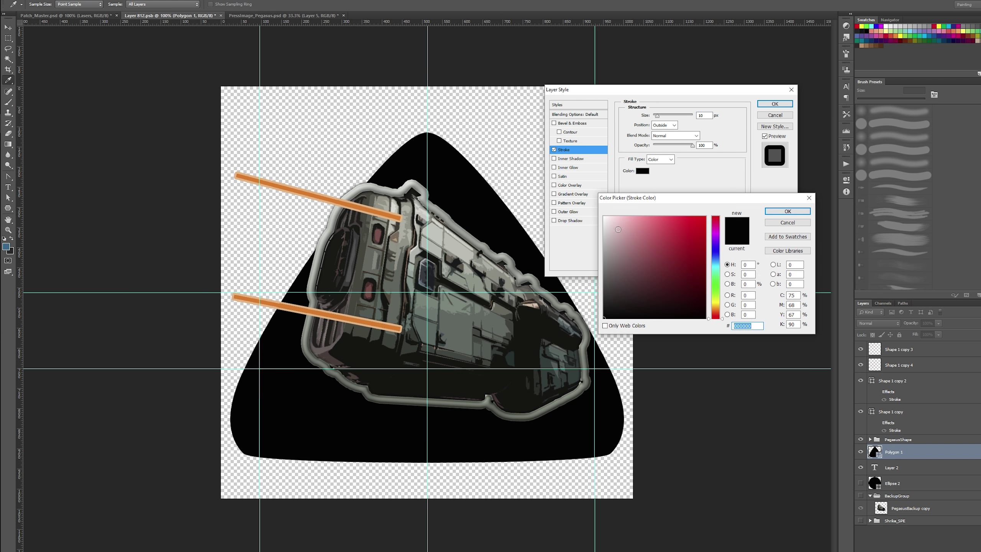
type("ffffffbbbbbb")
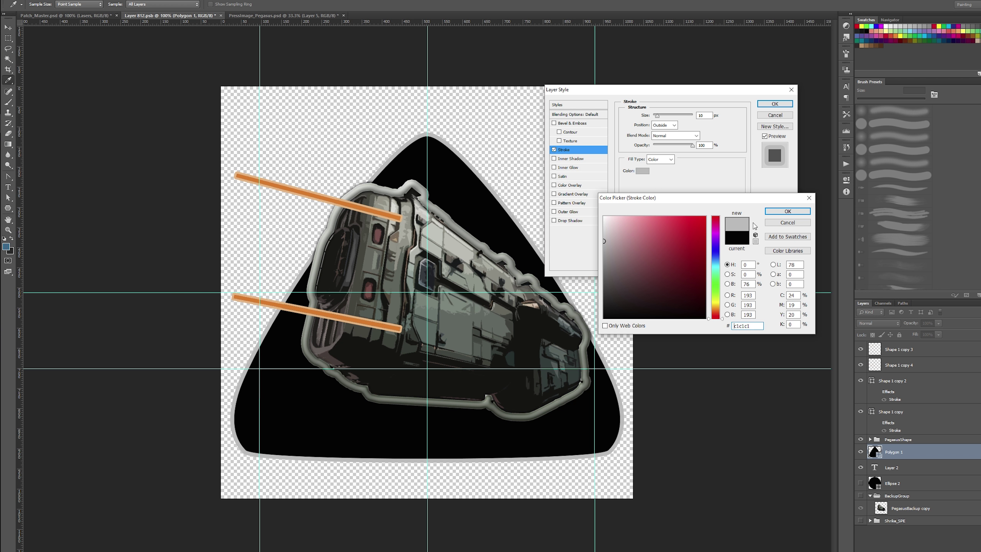
left_click(787, 211)
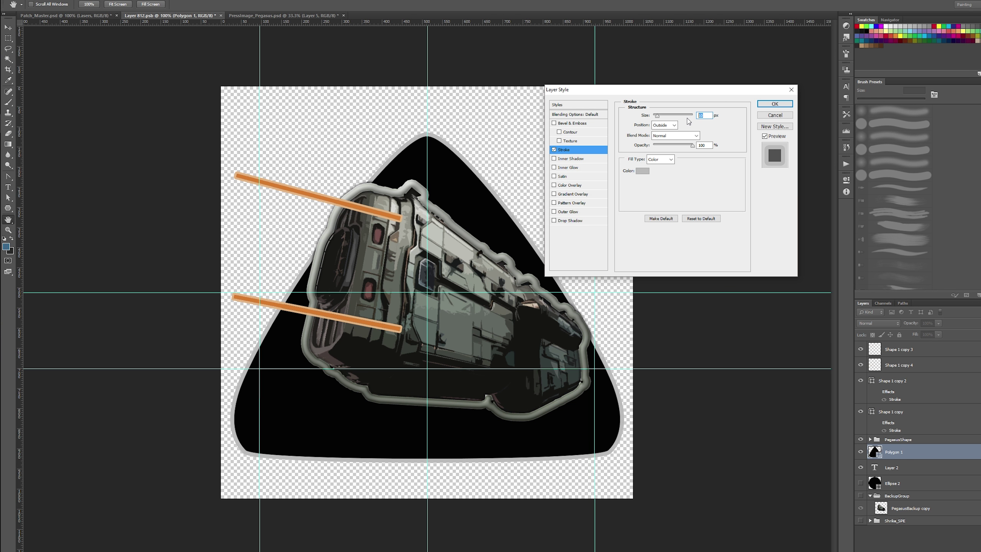
- Thicken the stroke to about 25 px, recolour it with the ship hull's grey, and apply
type("20")
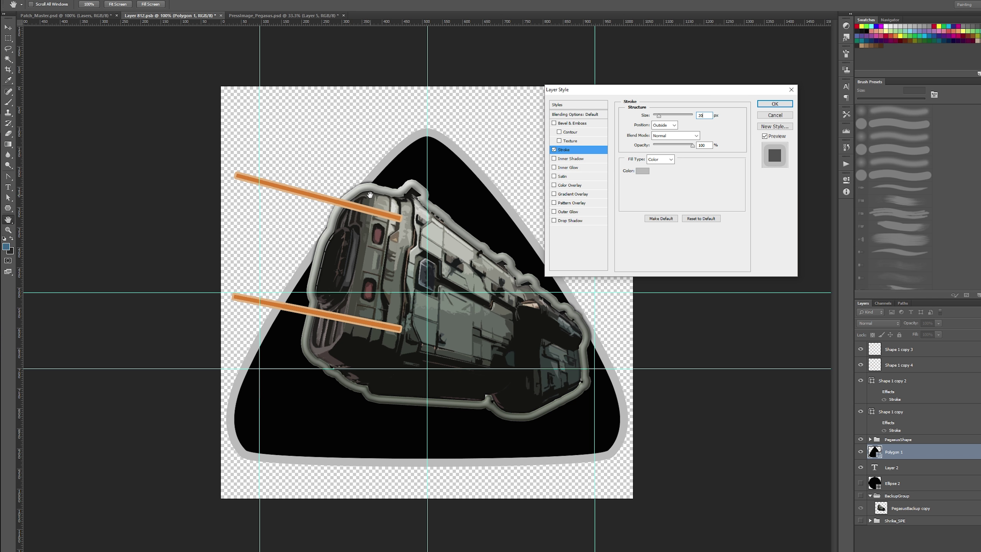
left_click_drag(658, 116, 658, 115)
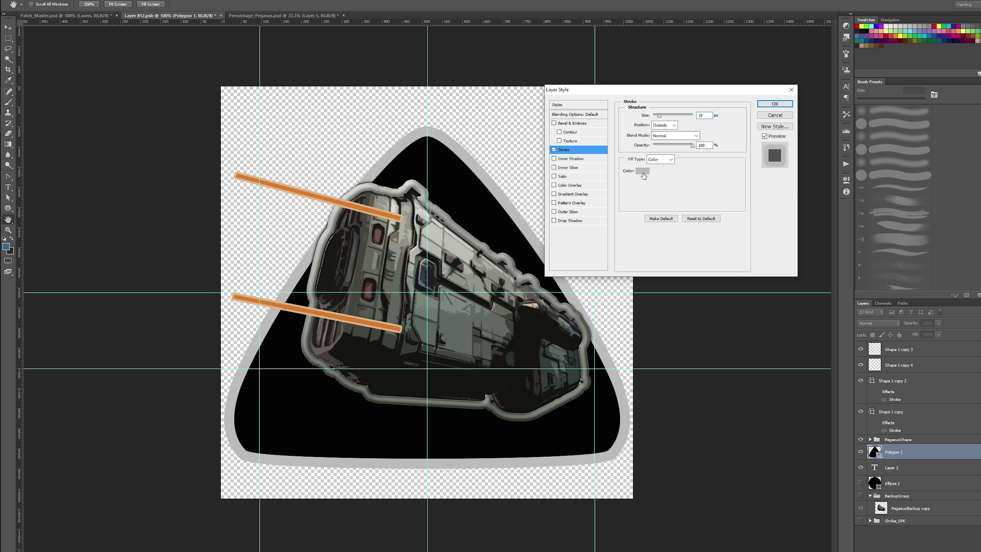
left_click(642, 173)
mouse_move(388, 196)
left_mouse_down()
mouse_move(390, 187)
mouse_move(378, 257)
left_mouse_up()
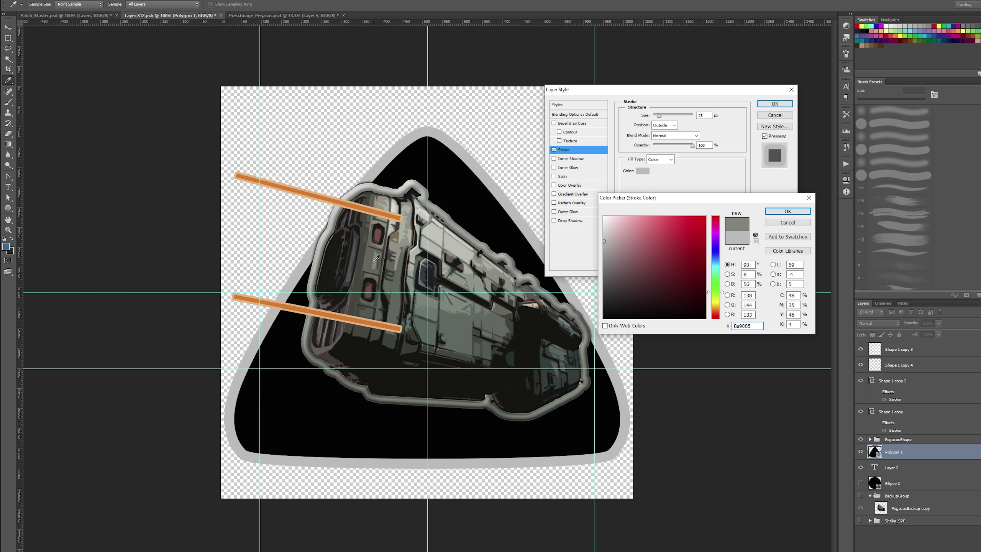
left_click(787, 212)
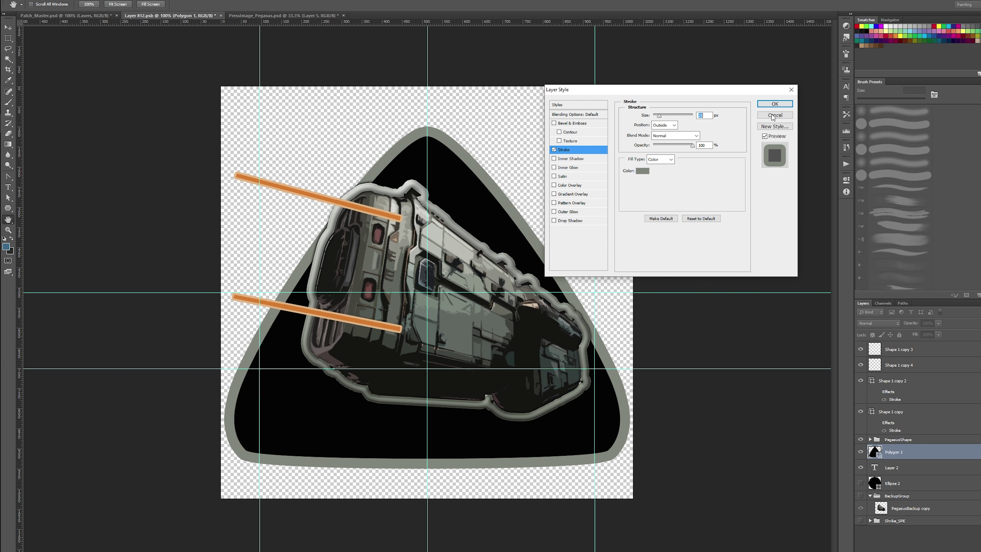
left_click(775, 104)
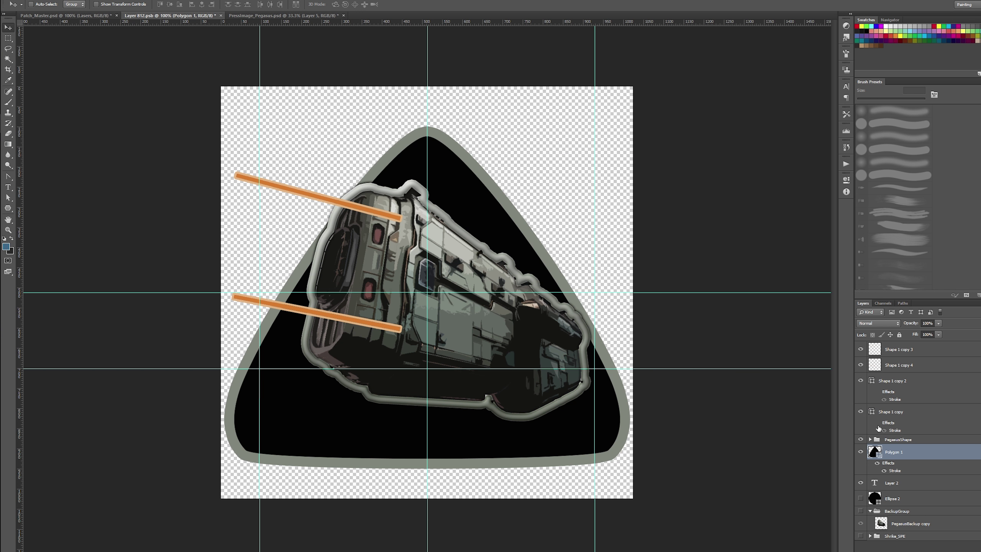
- Copy Shape 1 copy's layer style and reselect Polygon 1
right_click(878, 427)
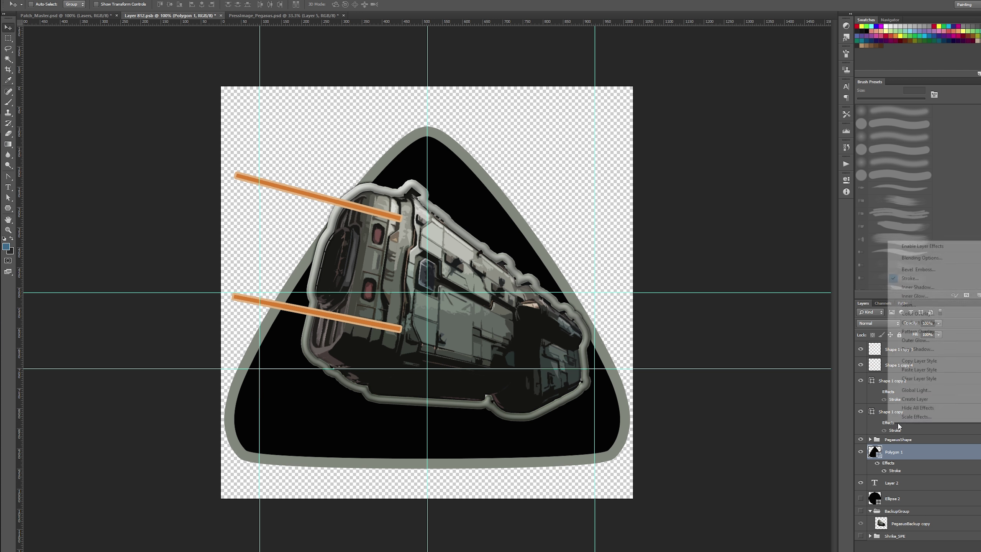
left_click(917, 361)
left_click(903, 454)
- Duplicate Polygon 1, set the copy's Fill to 0%, rasterize its style and paste the copied style
key("alt+bracketright")
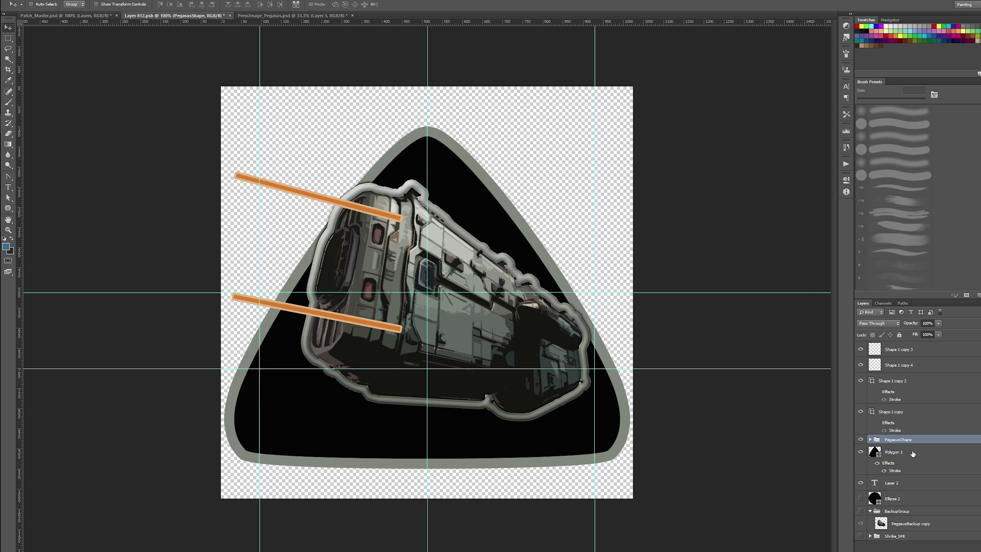
left_click(912, 453)
key("ctrl+j")
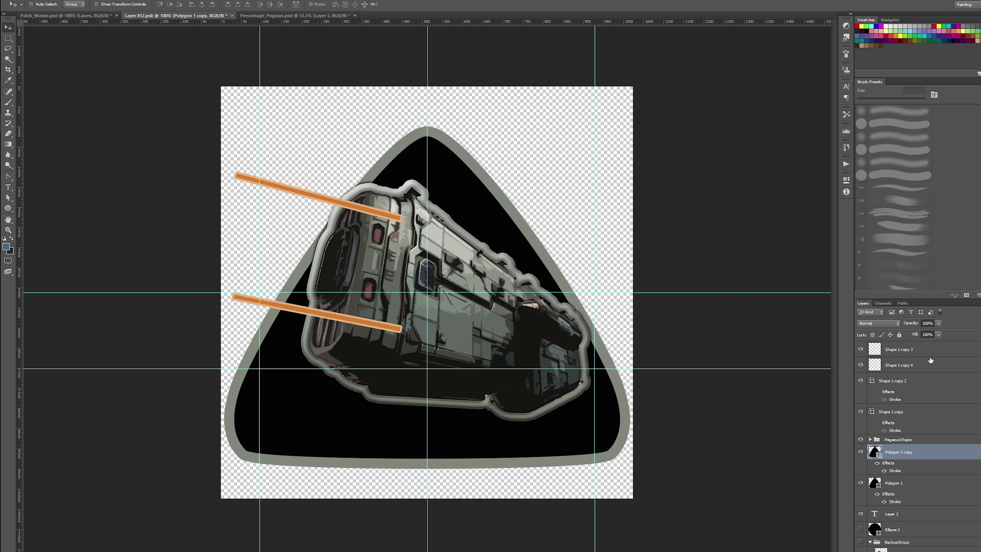
left_click(938, 335)
left_click_drag(933, 347, 889, 458)
right_click(914, 464)
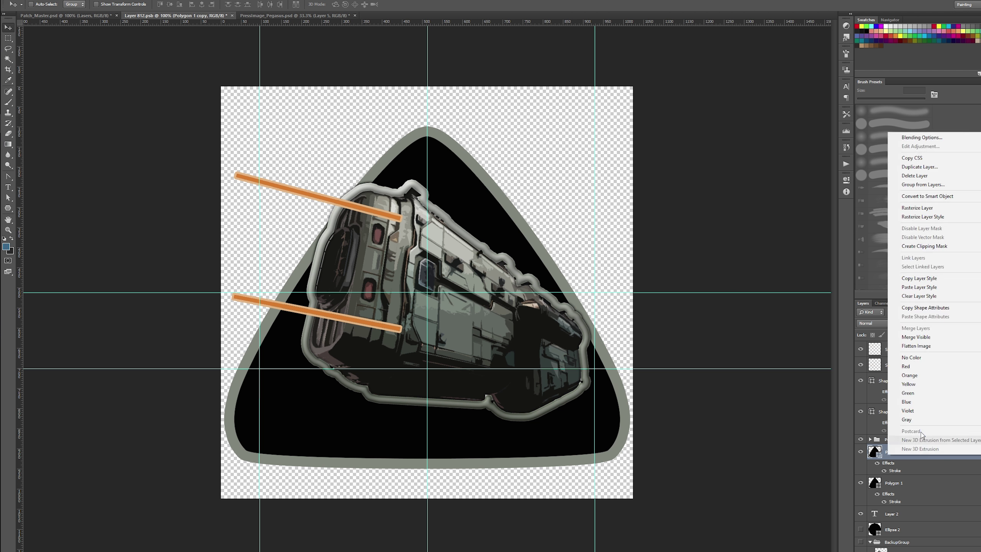
left_click(932, 218)
right_click(900, 452)
left_click(921, 286)
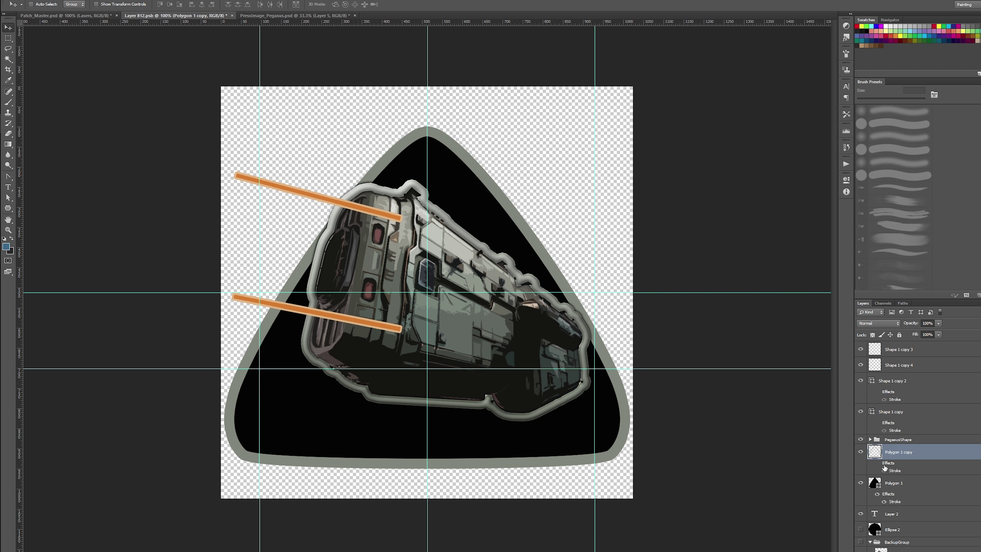
left_click(877, 463)
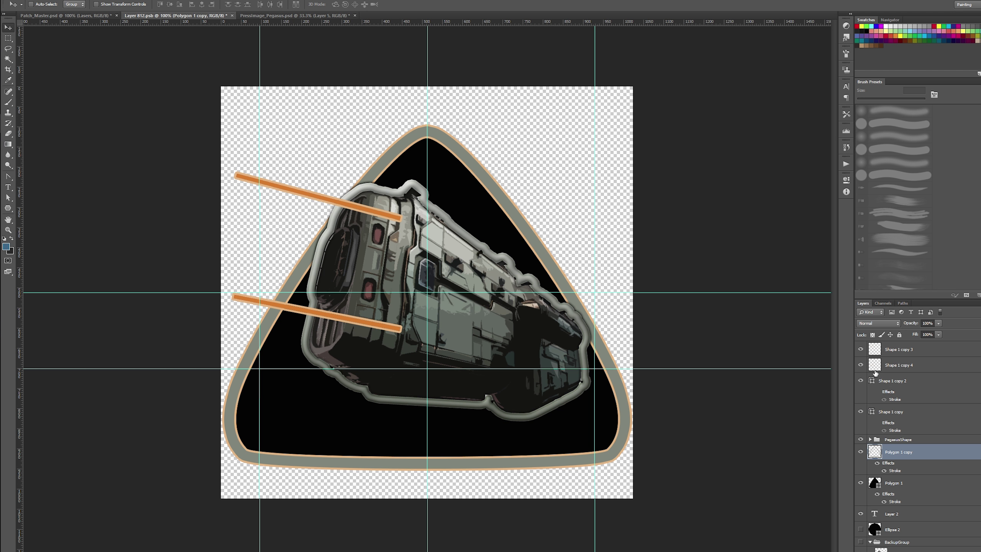
- Copy PegasusStroke's bevel and glow effects and paste them onto Polygon 1 copy
scroll(872, 523, "down", 1)
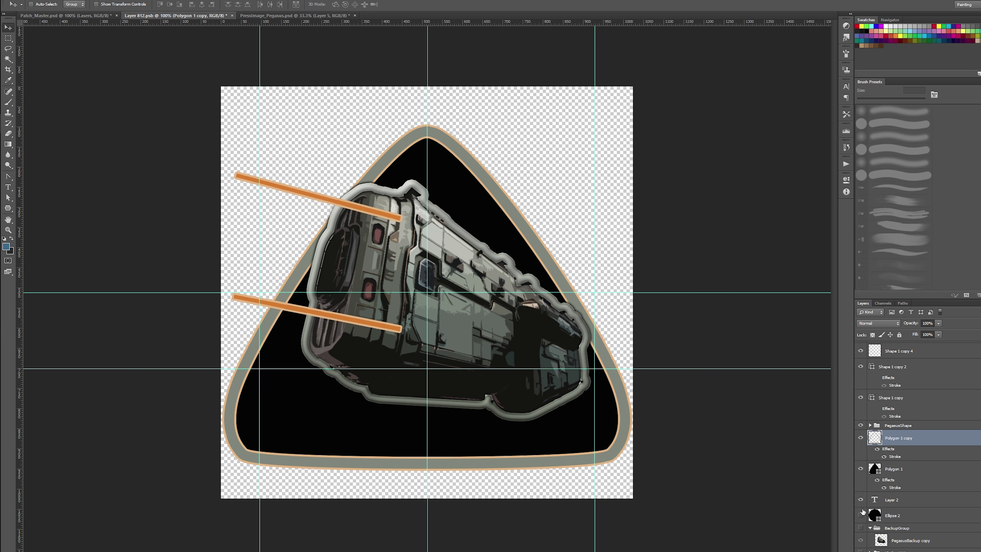
left_click(871, 425)
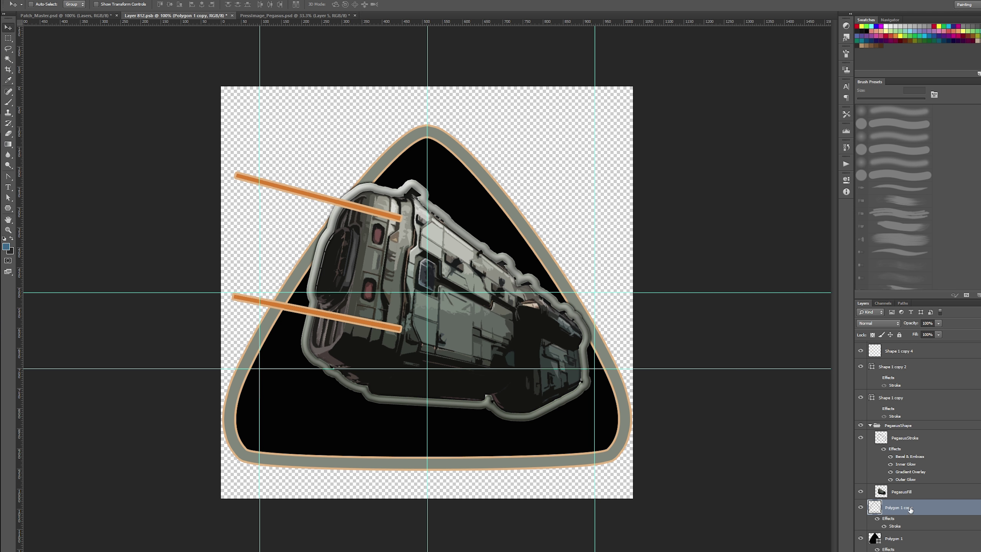
right_click(918, 469)
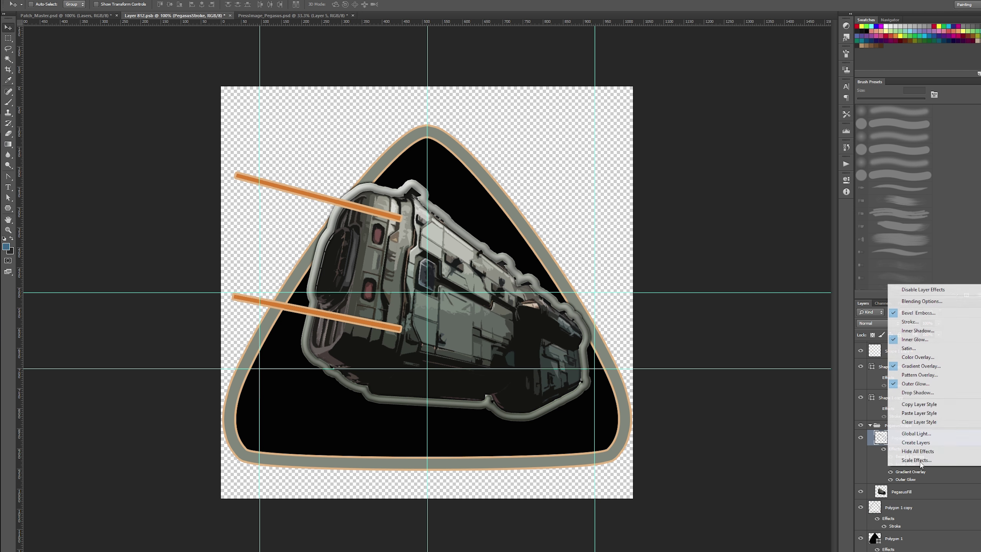
left_click(921, 413)
right_click(908, 510)
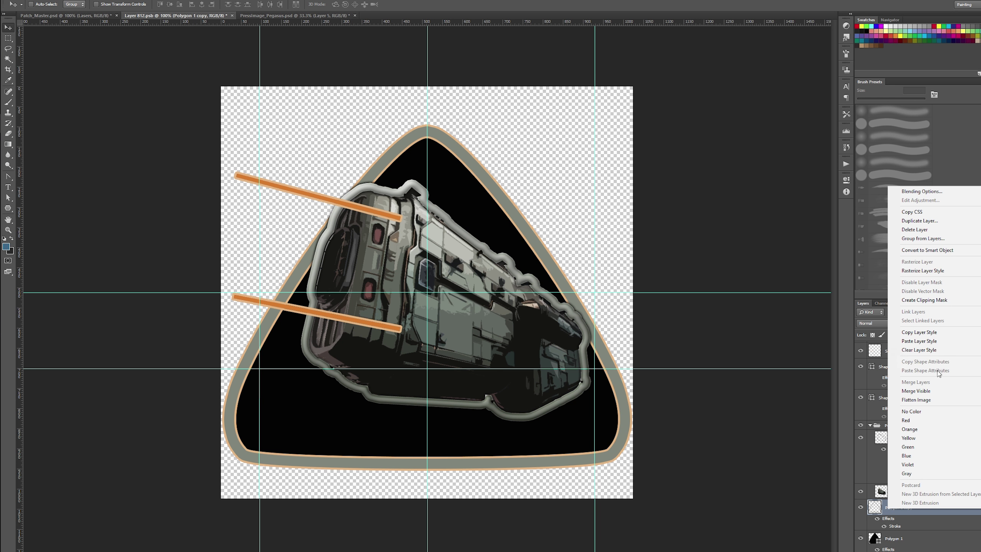
left_click(930, 340)
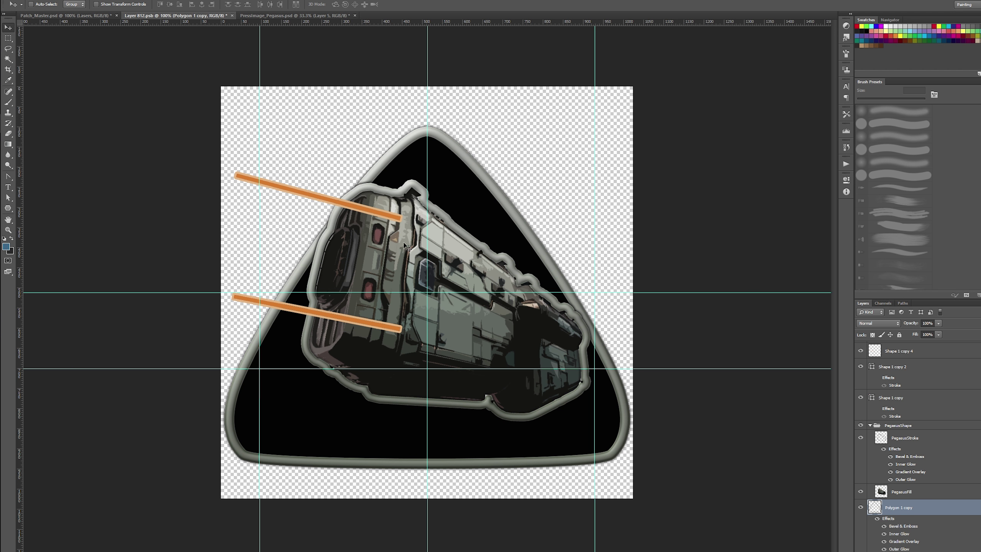
scroll(921, 512, "down", 3)
- Rotate Polygon 1 and Polygon 1 copy 180° and move them down behind the ship
left_click(916, 503)
left_click(910, 450, "ctrl")
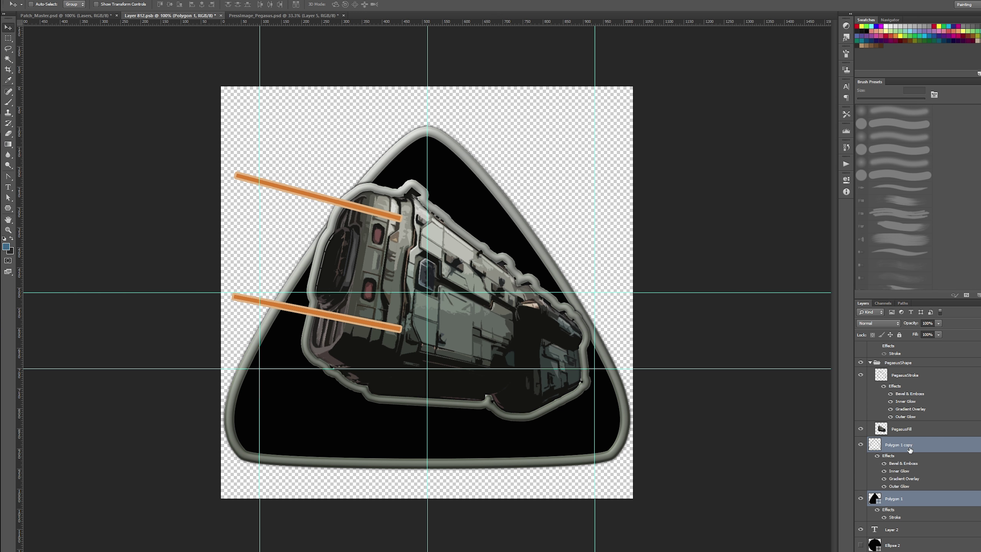
key("ctrl+t")
left_click_drag(664, 444, 176, 81)
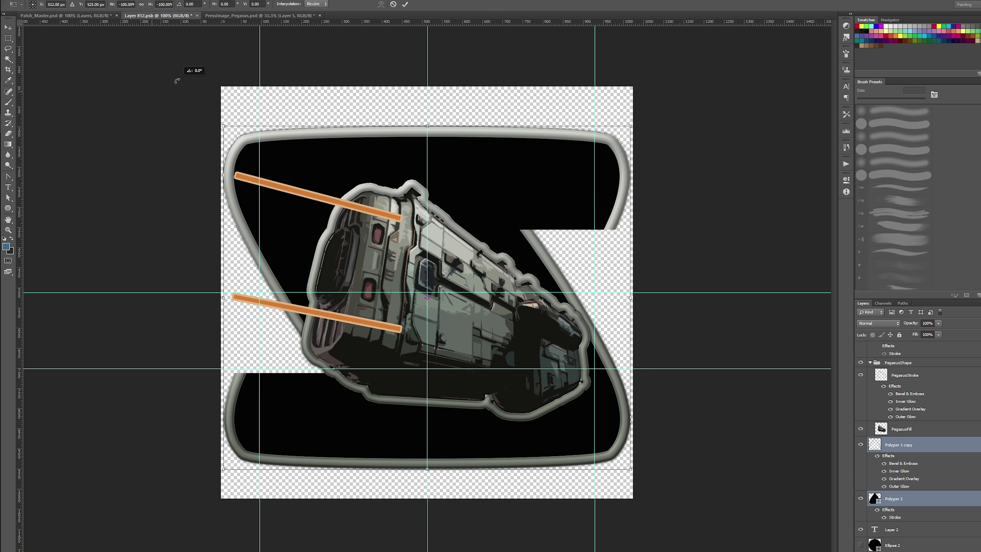
left_click_drag(482, 191, 484, 216)
key("Return")
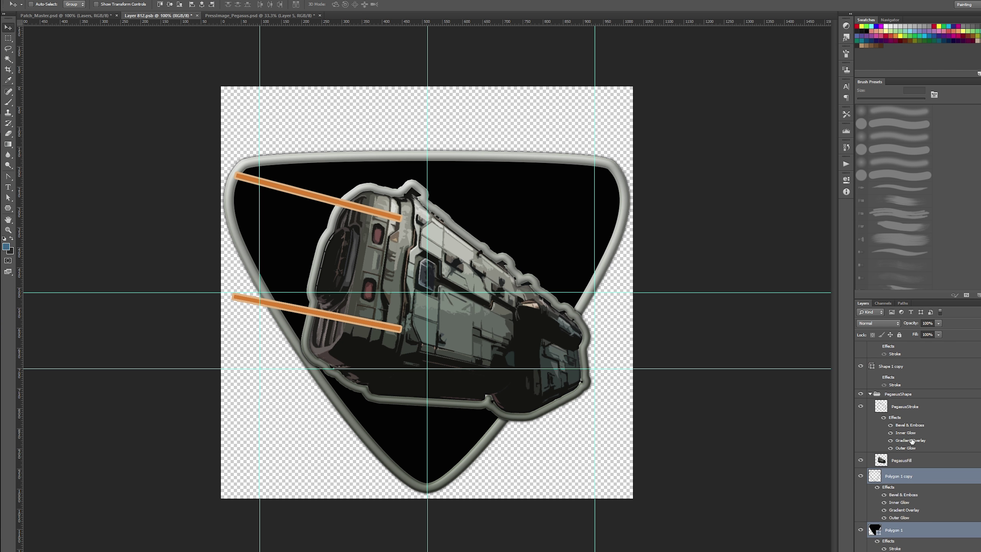
left_click(900, 388)
left_click(899, 393)
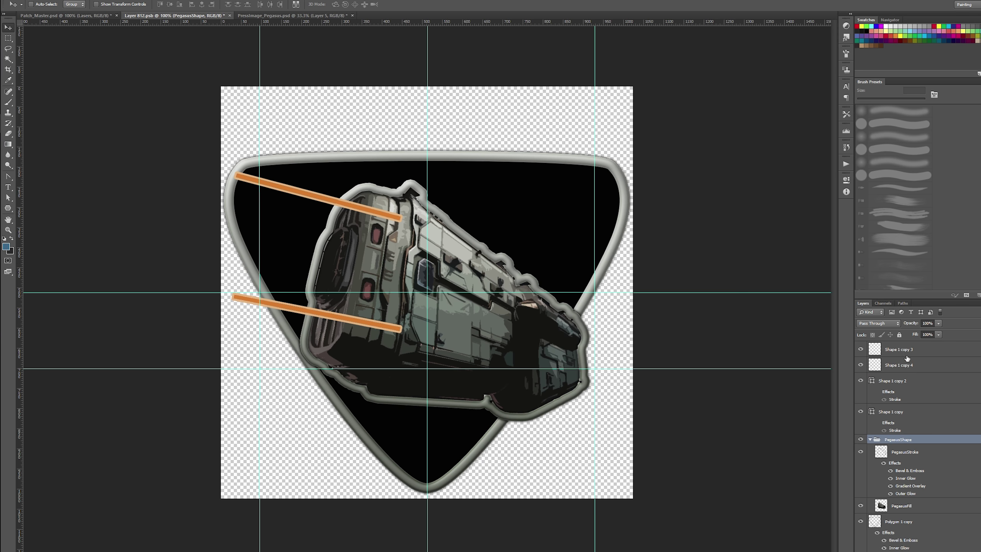
- Move the four Shape 1 copy layers into the PegasusShape group
left_click(908, 352)
left_click(908, 413, "shift")
left_click_drag(910, 413, 917, 441)
- Shift the PegasusShape ship and lasers up and slightly left on the shield
left_click(900, 347)
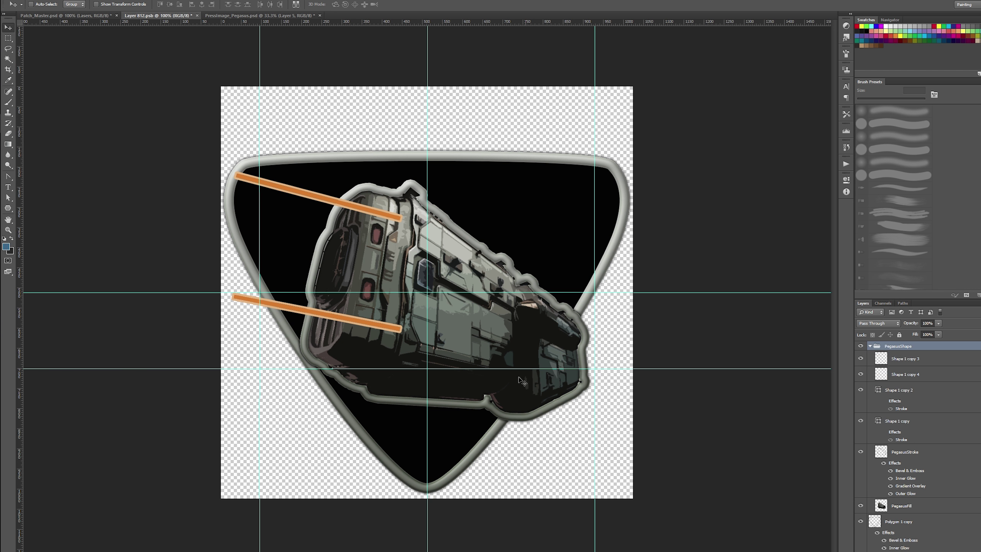
left_click_drag(443, 353, 451, 316)
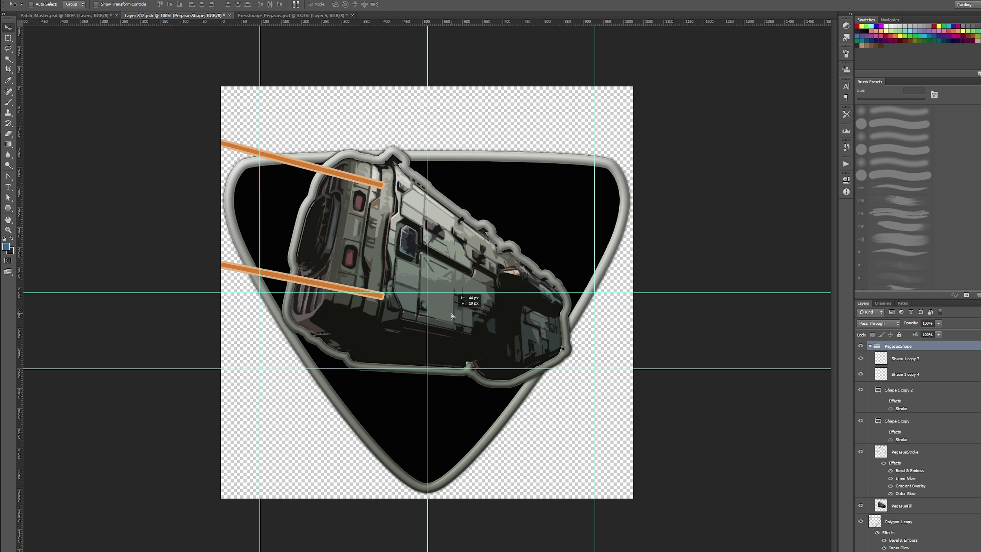
left_click_drag(451, 316, 451, 316)
- Scale PegasusShape, Polygon 1 copy and Polygon 1 to about 94% and shift them up-right
left_click(861, 346)
left_click(861, 346)
left_click(870, 346)
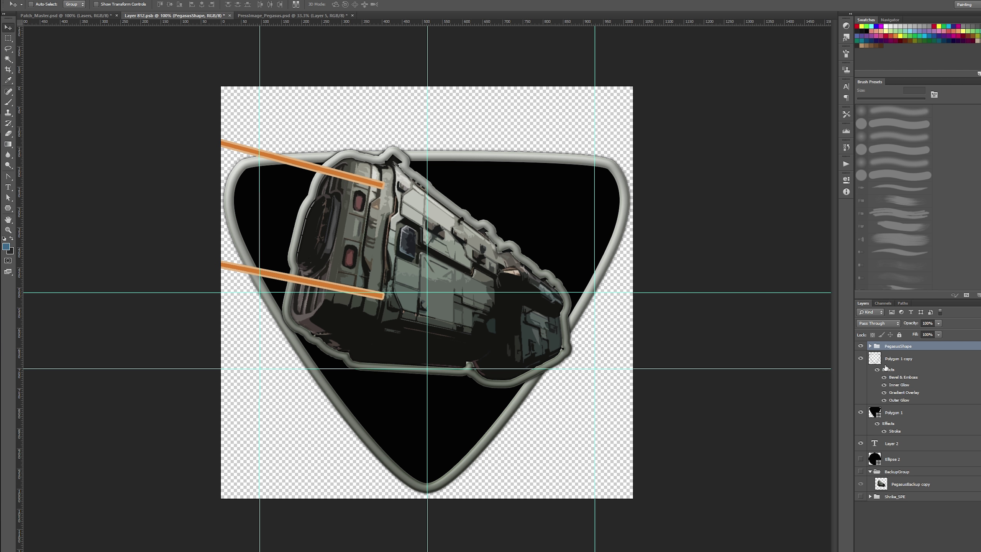
left_click(899, 359, "ctrl")
left_click(895, 412, "ctrl")
key("ctrl+t")
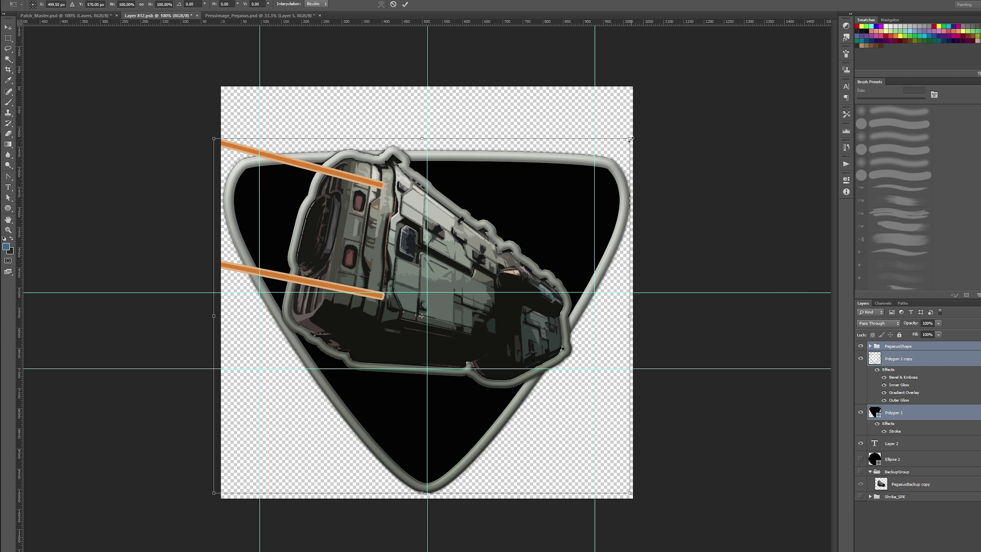
left_click_drag(629, 138, 618, 148)
mouse_move(515, 287)
left_mouse_down()
mouse_move(516, 272)
mouse_move(506, 282)
left_mouse_up()
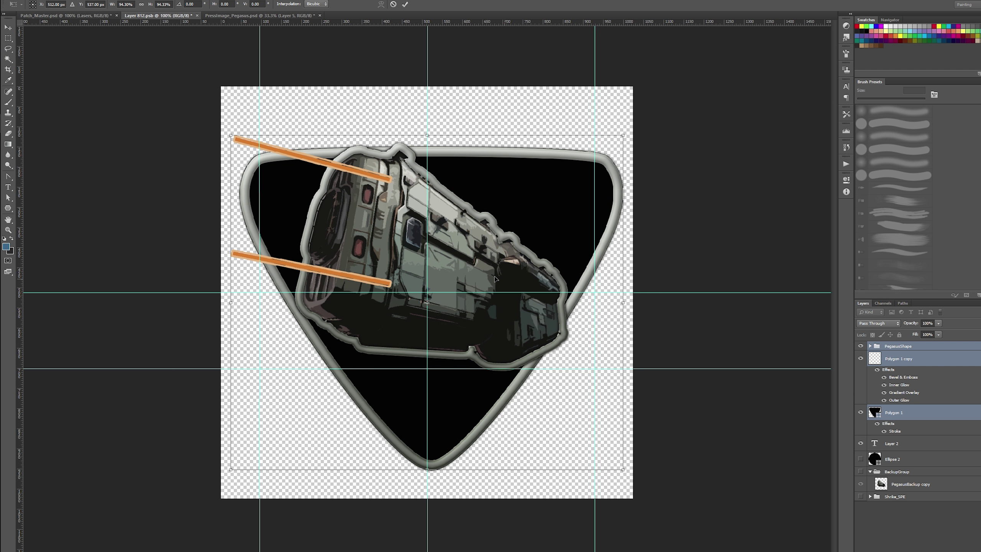
key("Return")
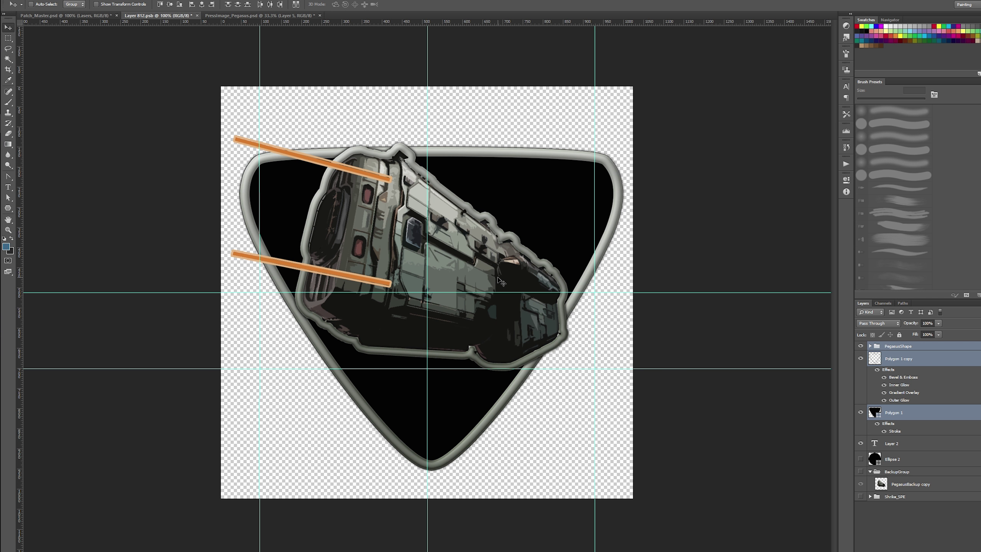
- Delete the unused Layer 2 and save the working file
left_click(919, 447)
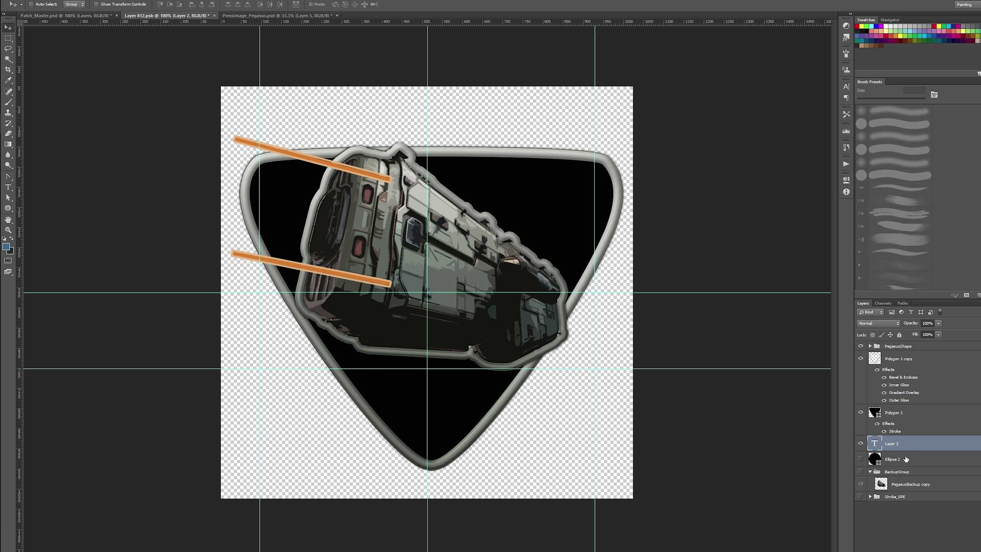
key("Delete")
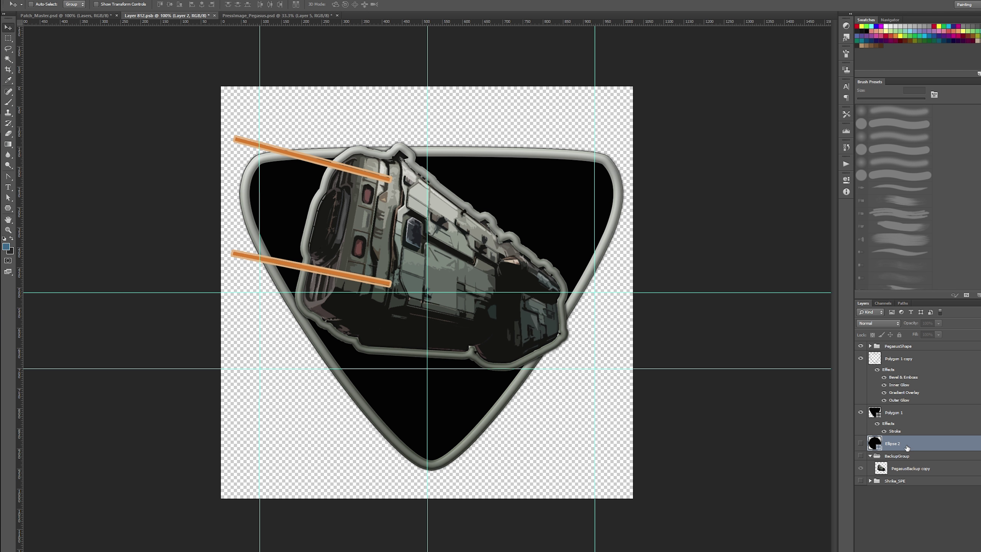
left_click(905, 413)
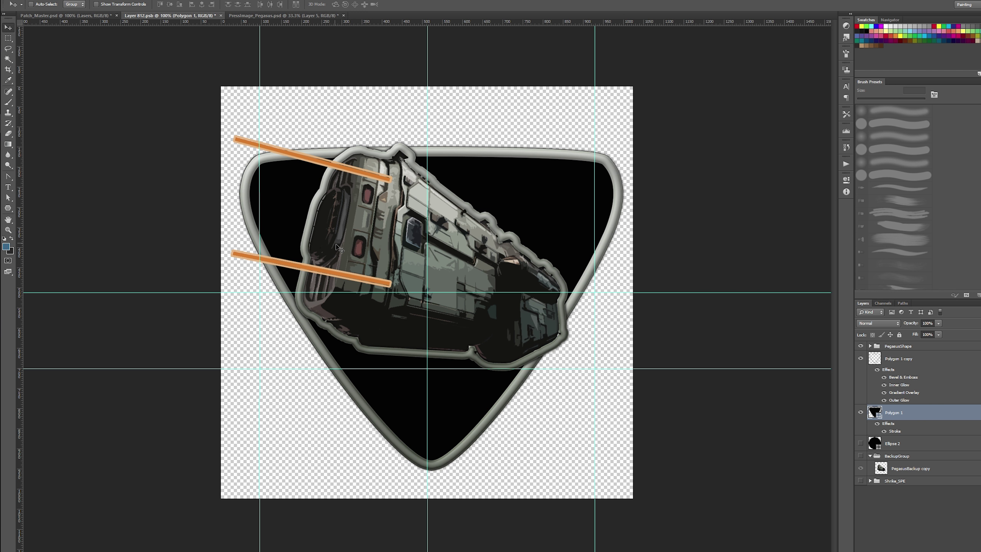
key("ctrl+s")
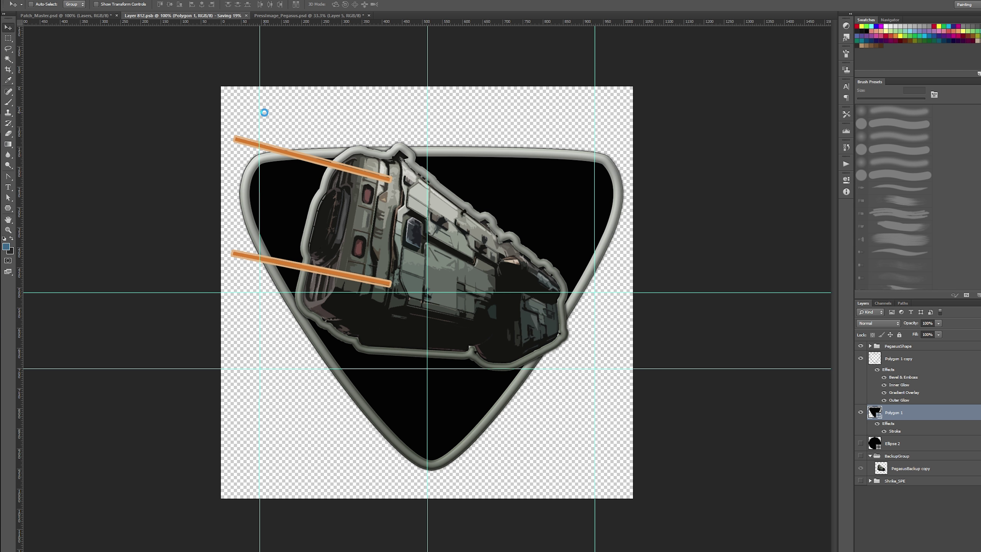
- In Patch_Master.psd, step the Lasers layer's history back to the two-laser version
left_click(61, 16)
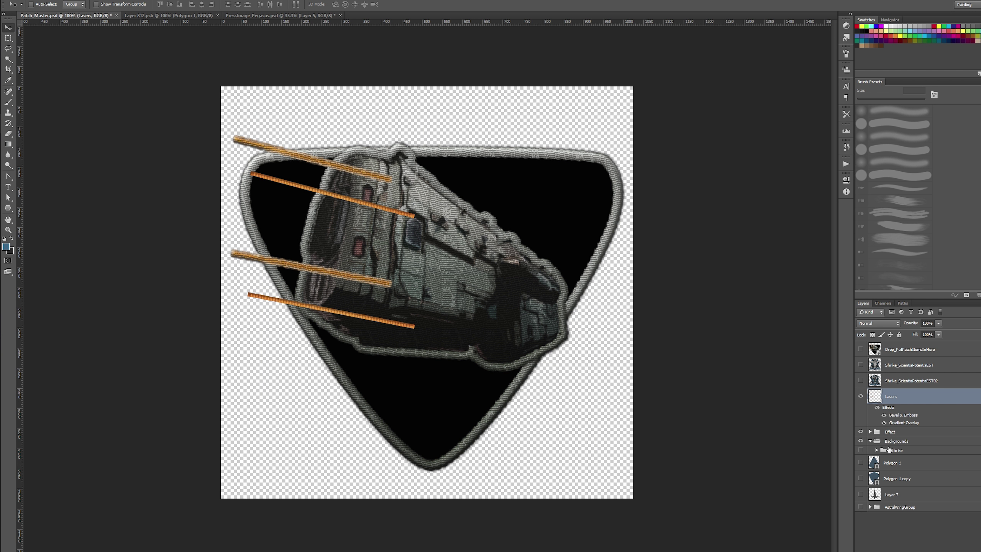
left_click(914, 431)
left_click(907, 397)
key("ctrl+alt+z")
key("ctrl+alt+z")
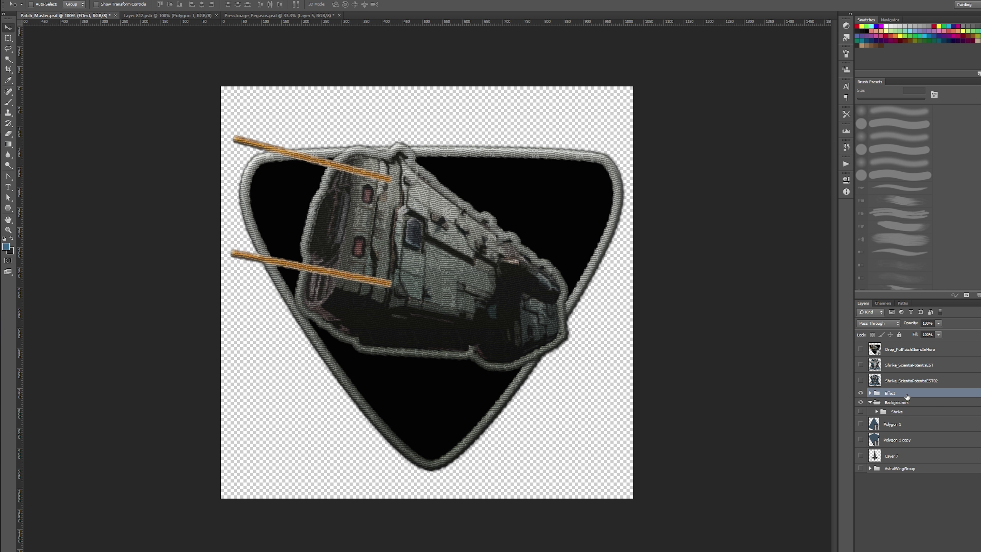
key("ctrl+shift+z")
key("ctrl+shift+z")
key("ctrl+alt+z")
key("ctrl+alt+z")
key("ctrl+alt+z")
key("ctrl+alt+z")
key("ctrl+alt+z")
key("ctrl+alt+z")
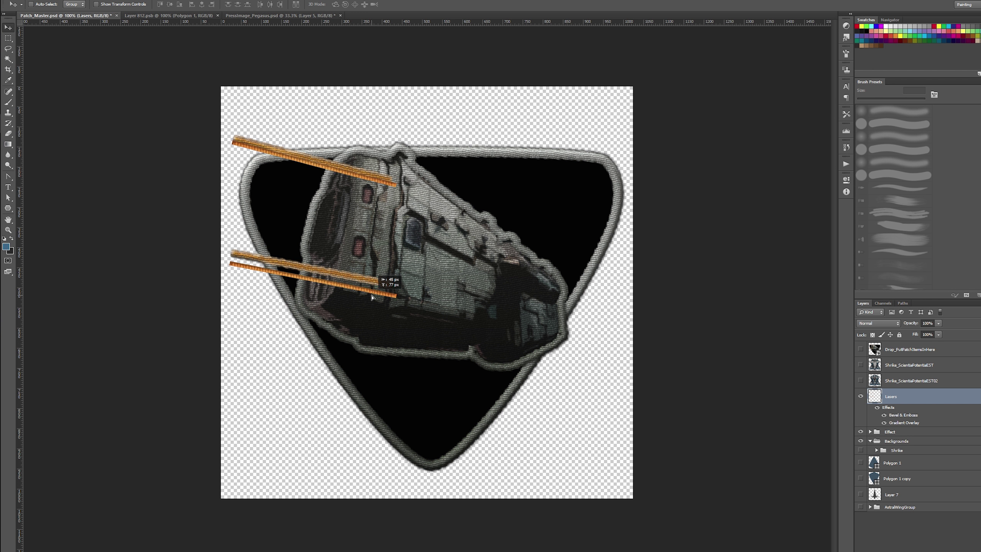
key("ctrl+alt+z")
key("ctrl+alt+z")
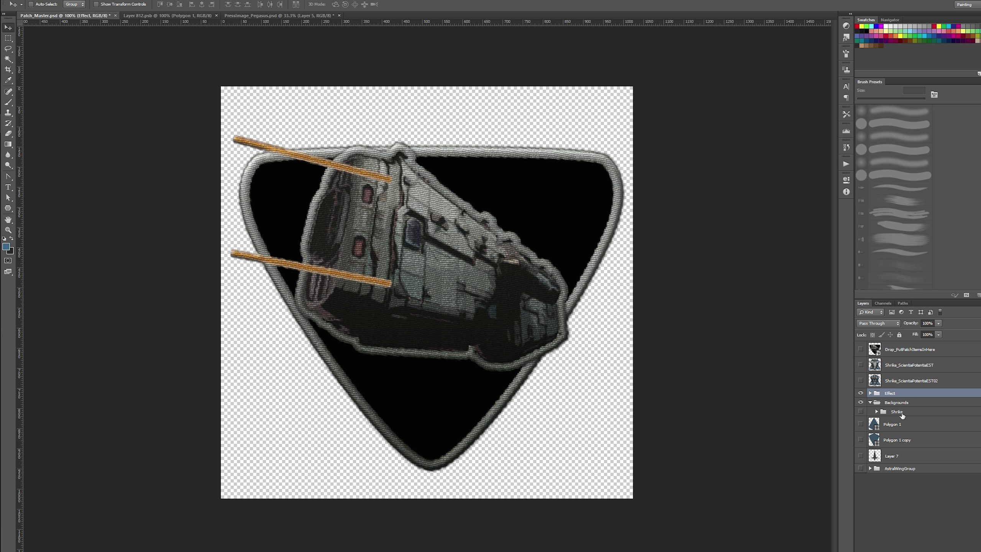
- In Layer 812.psb, add a text layer above PegasusShape reading 'PEGASUS'
left_click(169, 15)
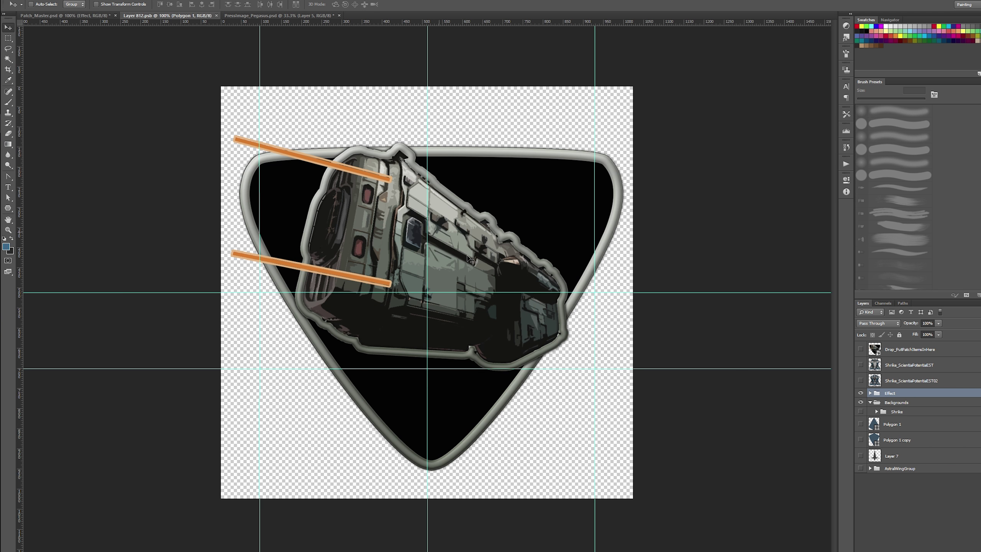
left_click(928, 517)
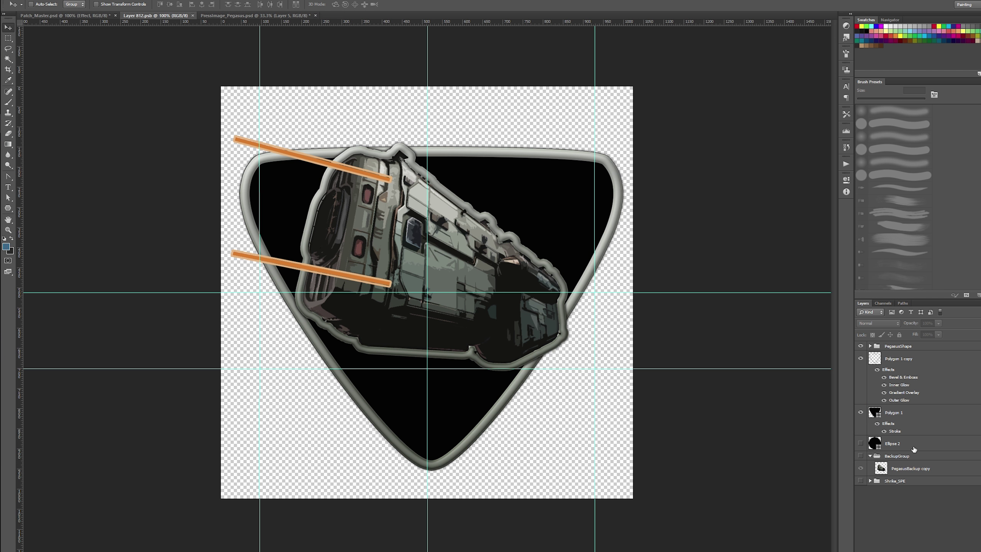
left_click(907, 347)
key("t")
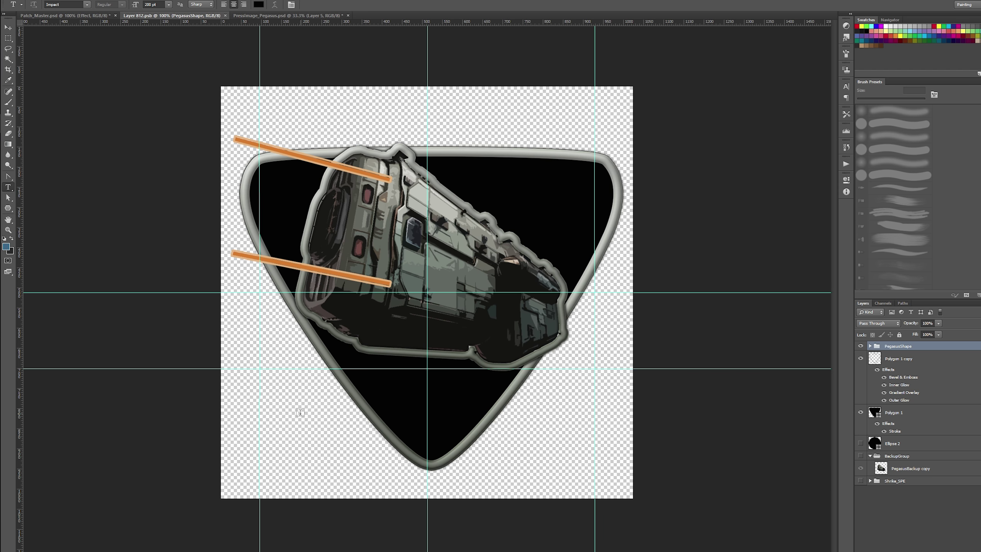
left_click(302, 409)
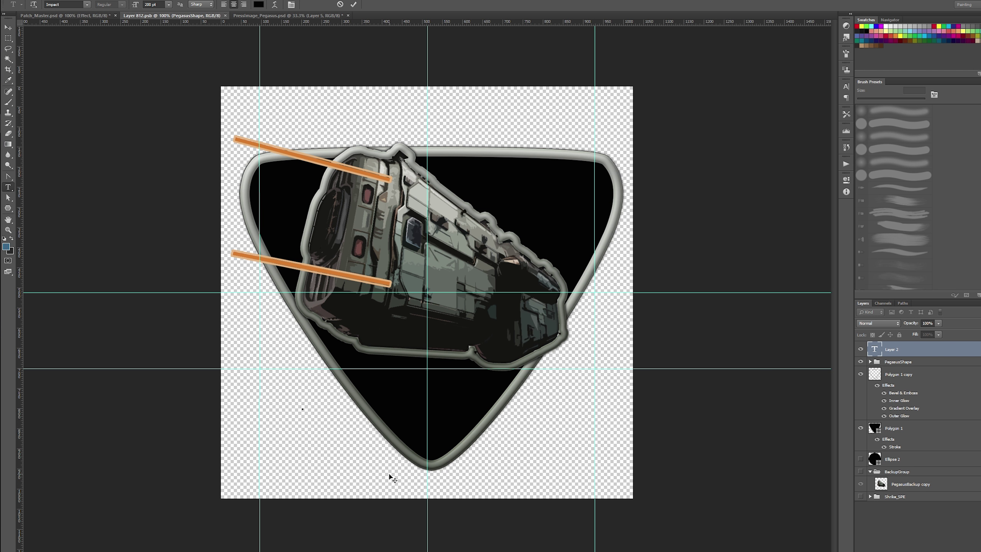
type("PEGASUS")
- Set the PEGASUS text colour to pure white
key("ctrl+a")
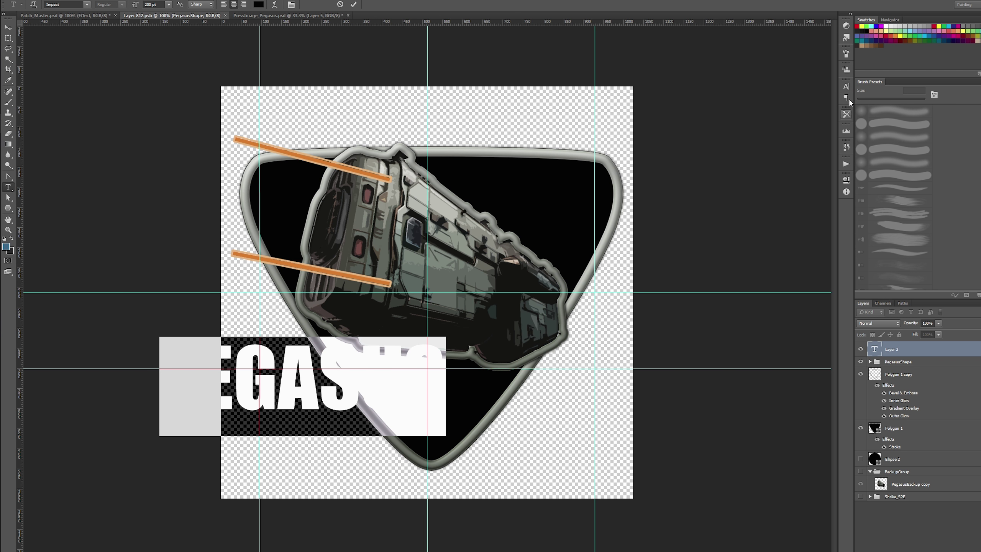
left_click(846, 86)
left_click(821, 132)
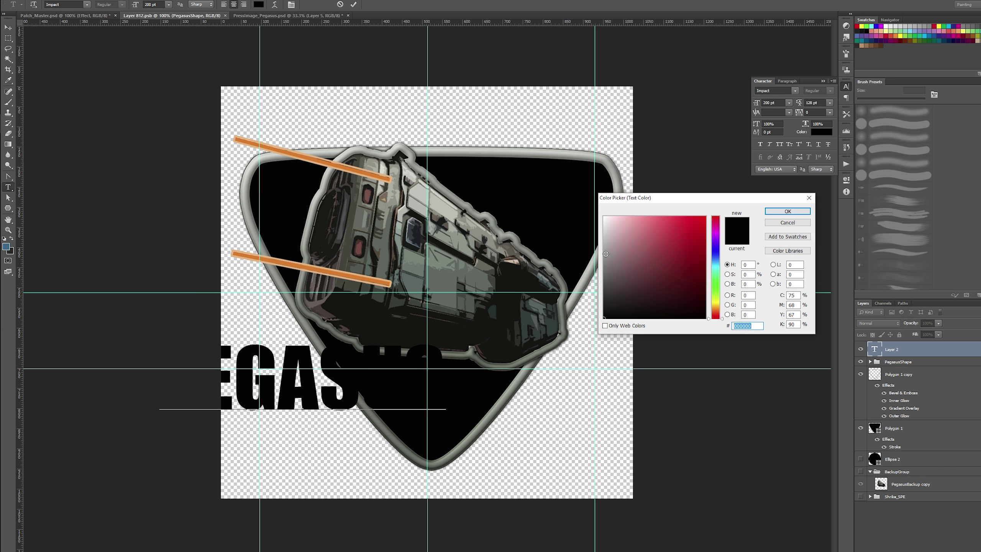
left_click(609, 235)
left_click(603, 217)
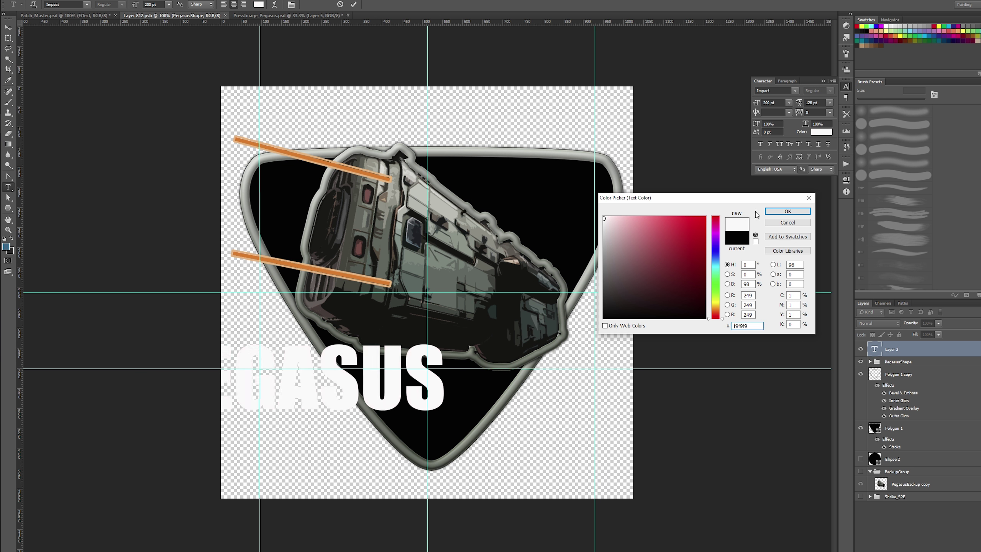
left_click(787, 211)
- Commit the PEGASUS text and centre it across the lower shield
left_click(7, 31)
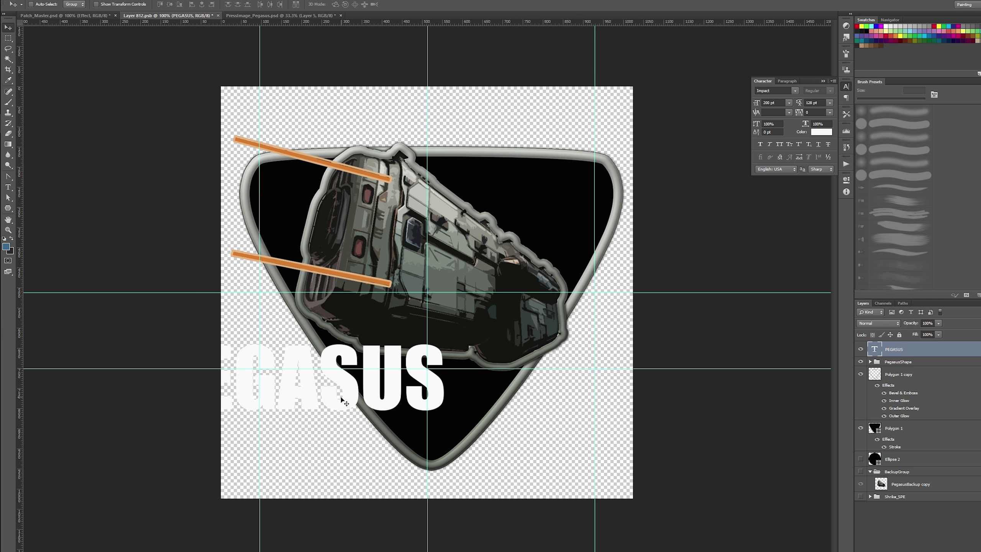
left_click_drag(333, 412, 454, 414)
key("ctrl+t")
key("Return")
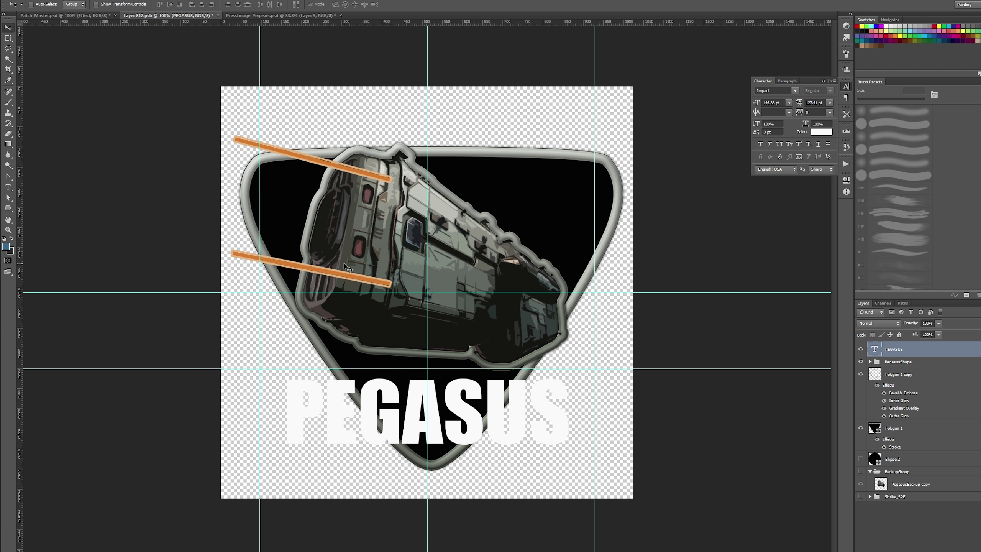
- With Polygon 1 selected, set the Polygon tool's Sides from 3 to 6
left_click(889, 427)
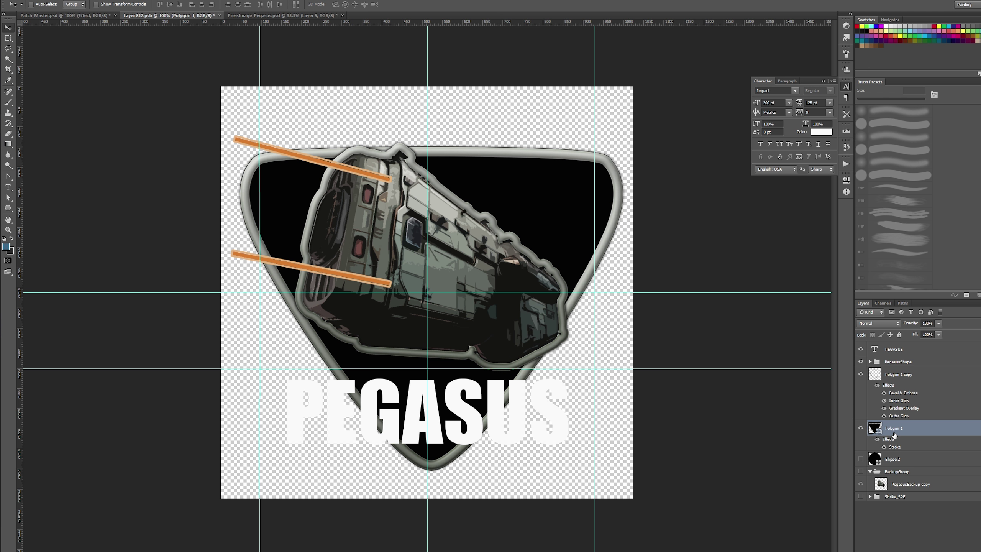
left_click(8, 208)
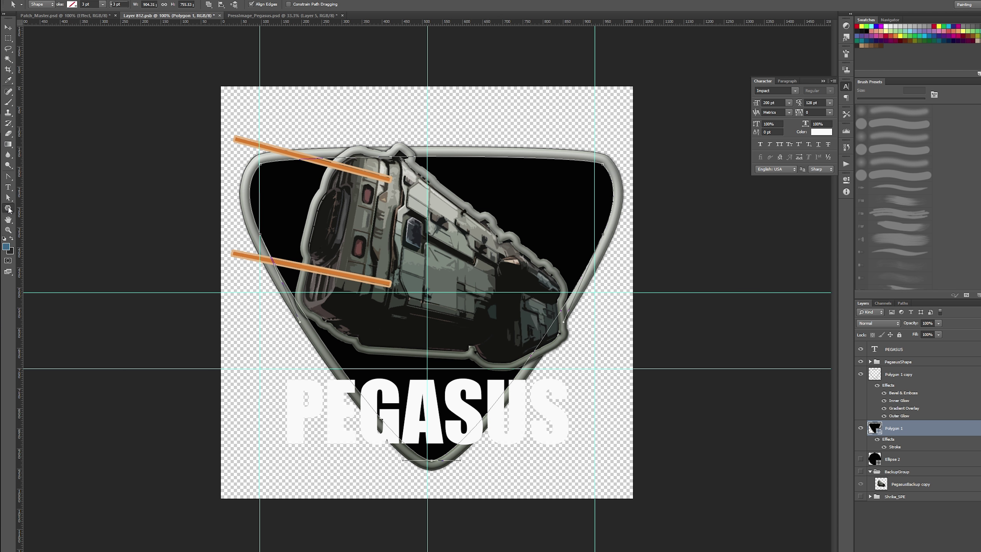
right_click(8, 210)
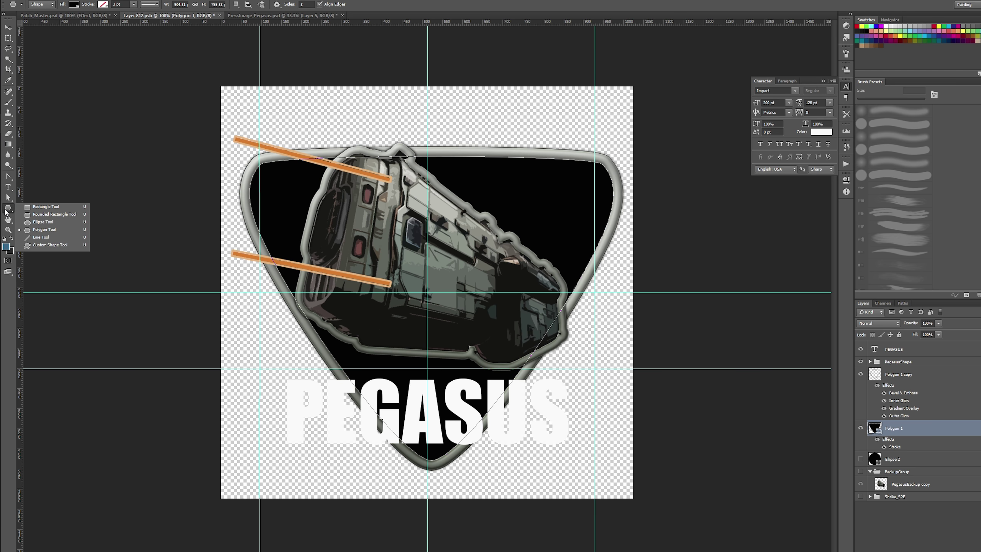
key("Escape")
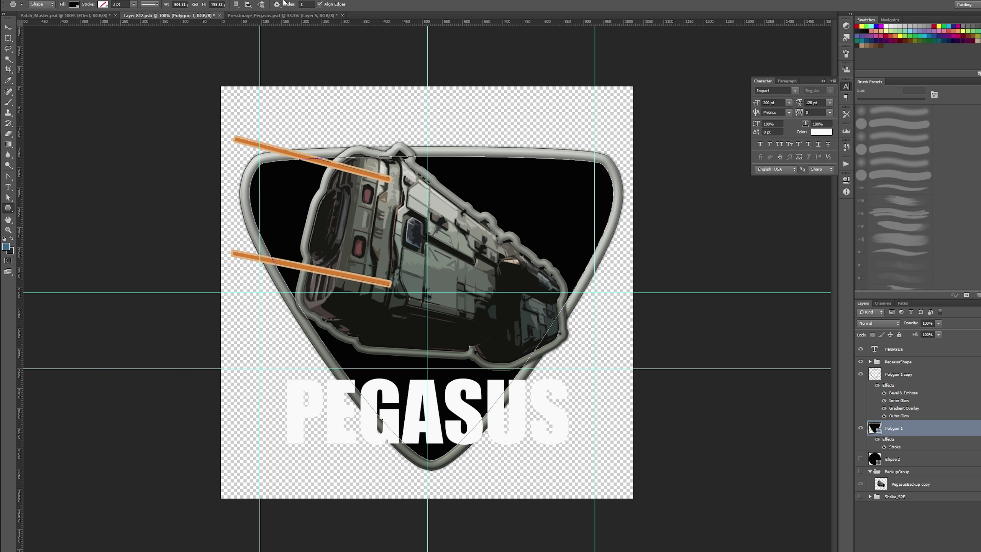
mouse_move(296, 5)
left_mouse_down()
mouse_move(339, 6)
mouse_move(296, 7)
left_mouse_up()
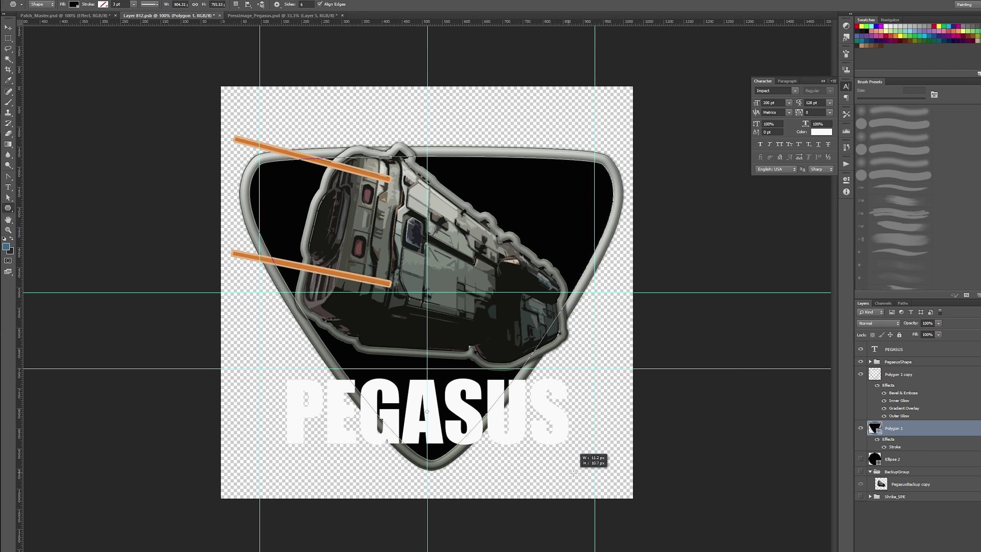
- Draw a 6-sided black polygon across the lower half of the patch, behind PEGASUS
left_click(279, 5)
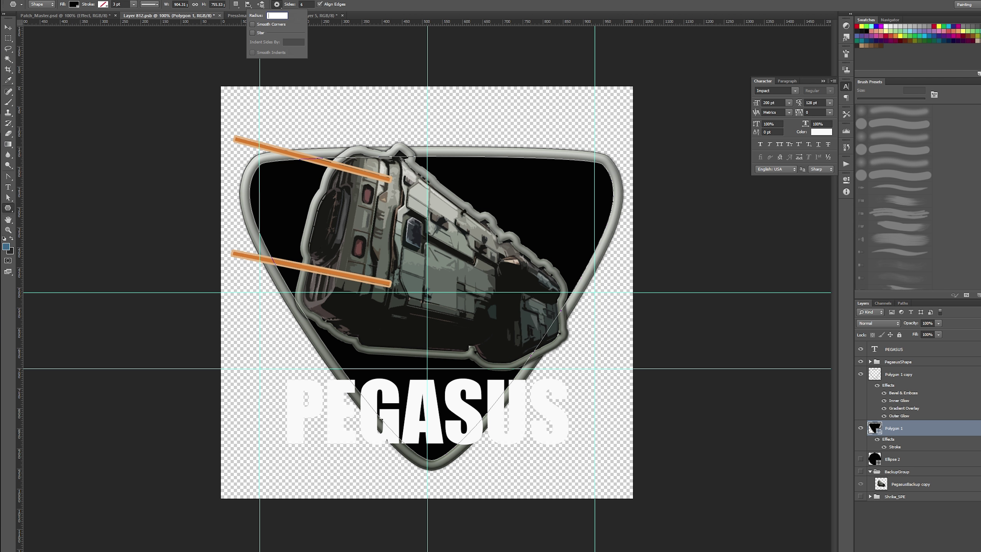
left_click(465, 313)
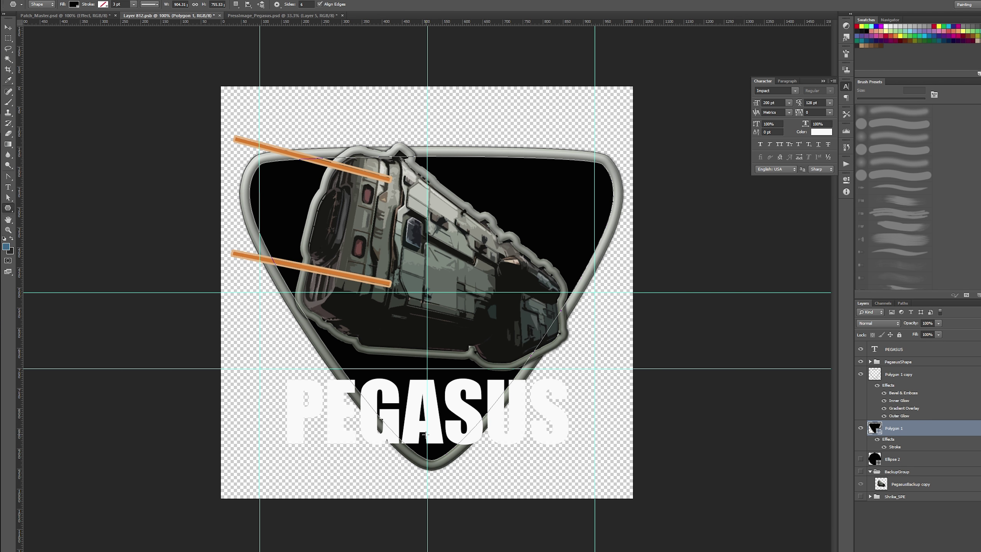
left_click_drag(427, 435, 599, 447)
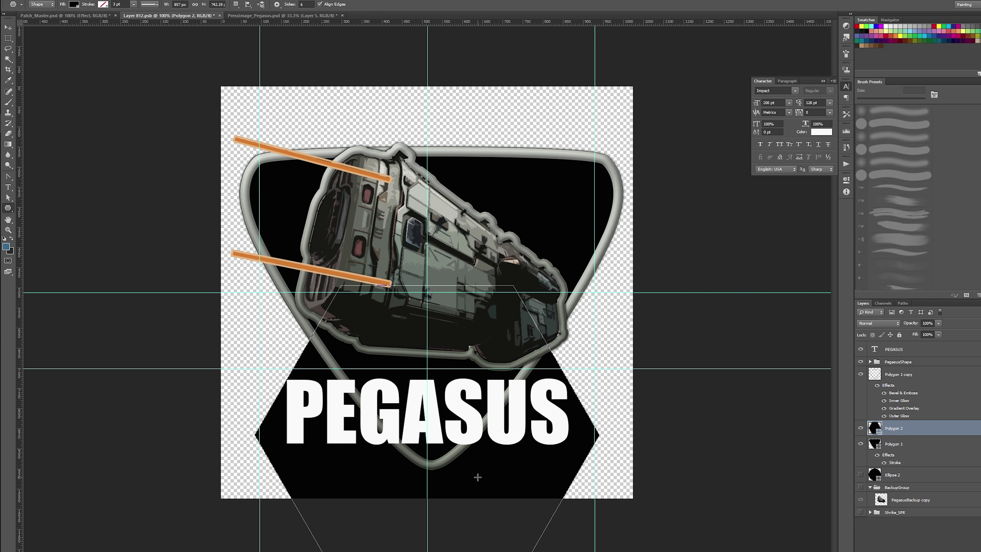
- Move the hexagon upward onto the badge and save the document
key("v")
left_click_drag(466, 471, 470, 377)
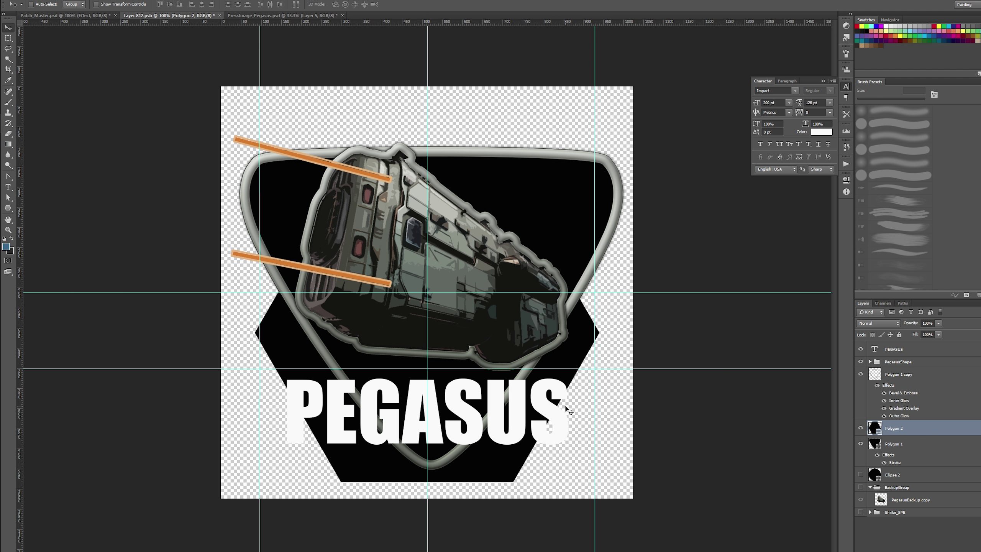
left_click(907, 443)
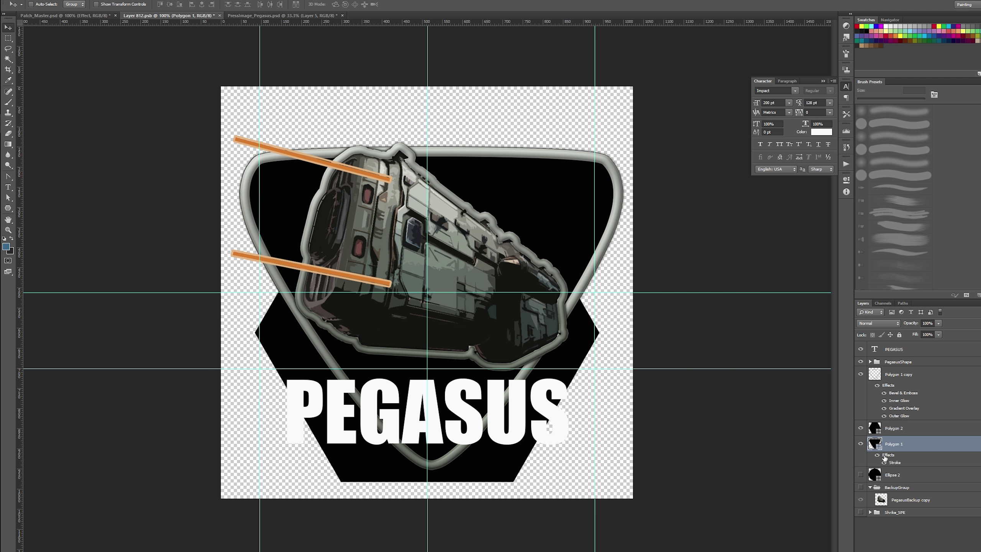
key("ctrl+s")
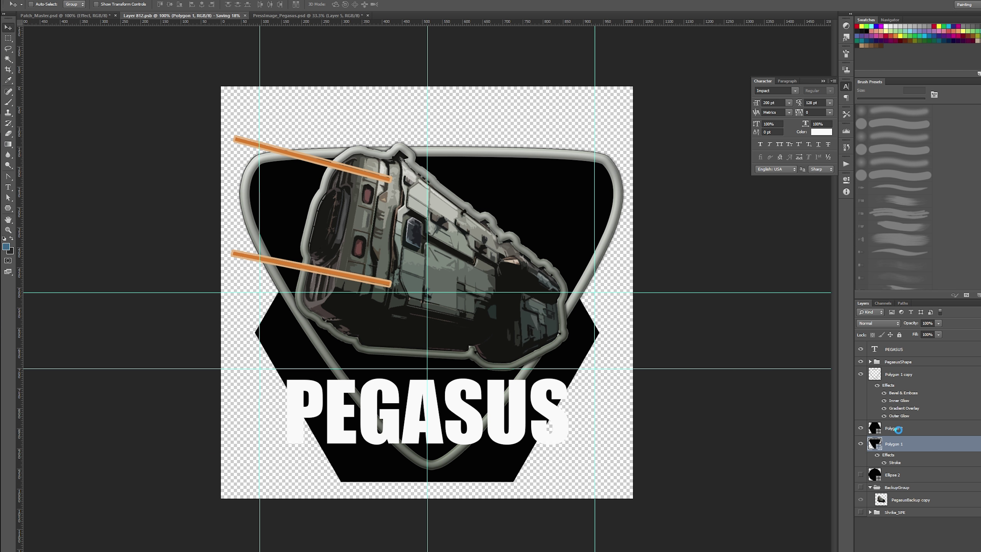
- Merge the Polygon 1 shield and Polygon 2 hexagon into one badge shape, hiding Polygon 1 copy
right_click(902, 441)
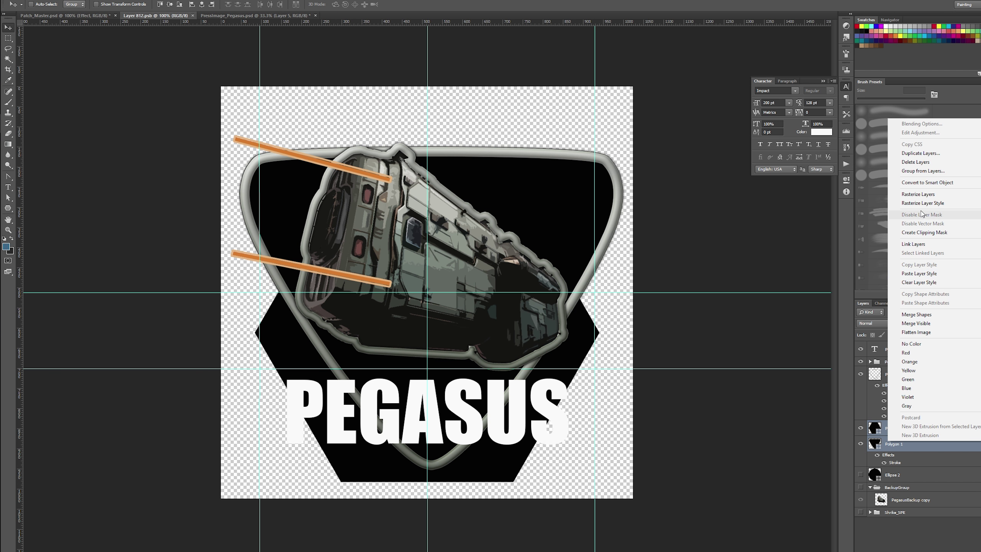
left_click(918, 314)
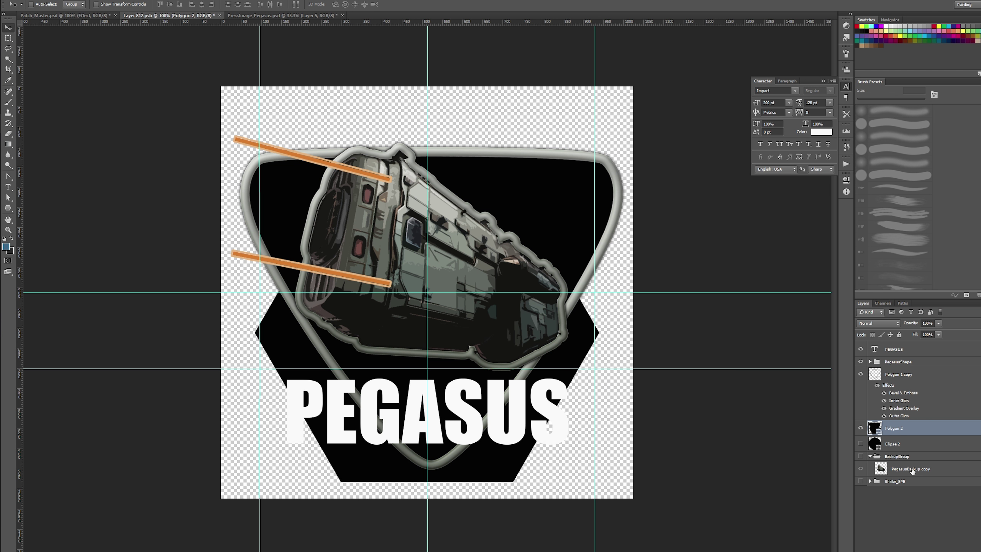
left_click(861, 374)
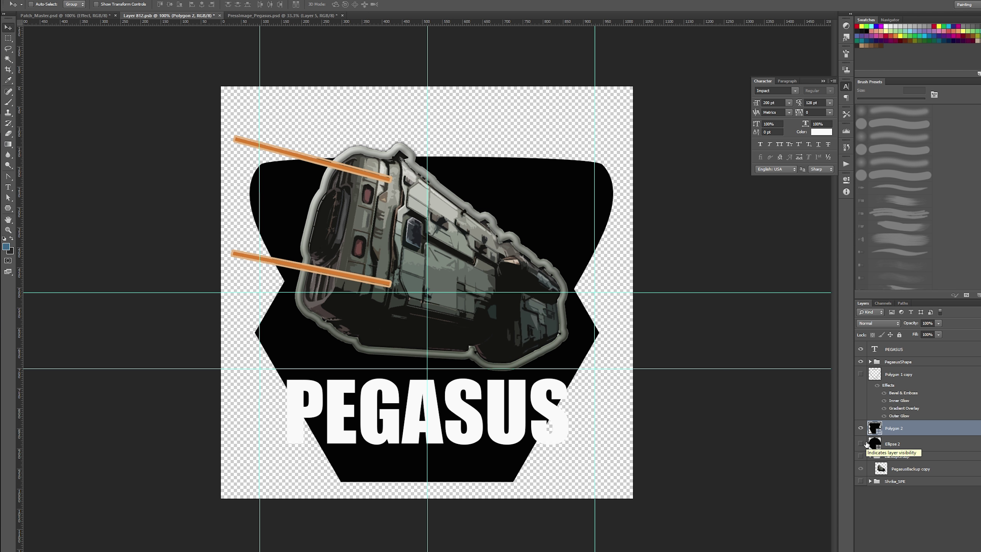
key("ctrl+z")
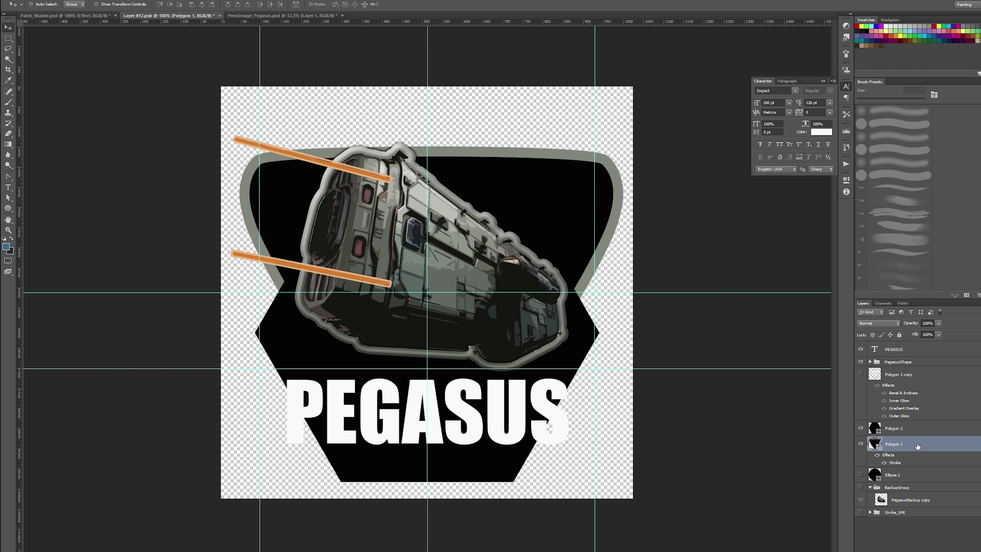
key("ctrl+alt+z")
left_click(888, 427, "shift")
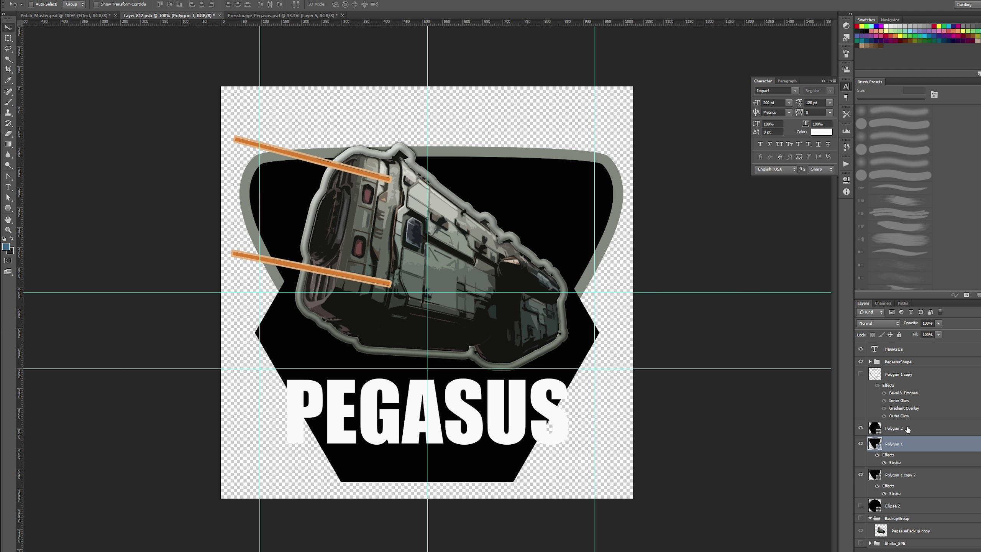
right_click(888, 428)
left_click(916, 300)
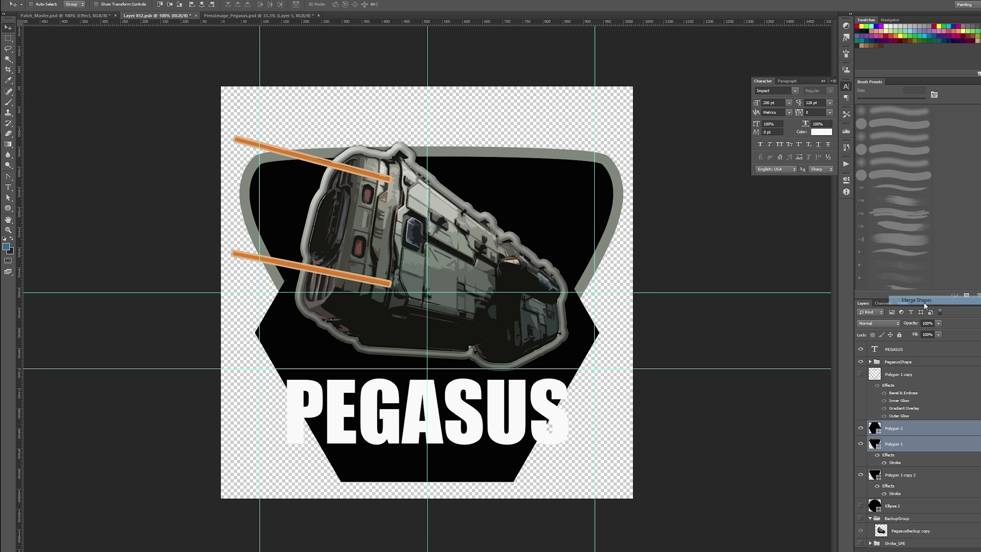
- Copy Polygon 1 copy 2's grey stroke style onto Polygon 2, then hide Polygon 1 copy 2
right_click(888, 457)
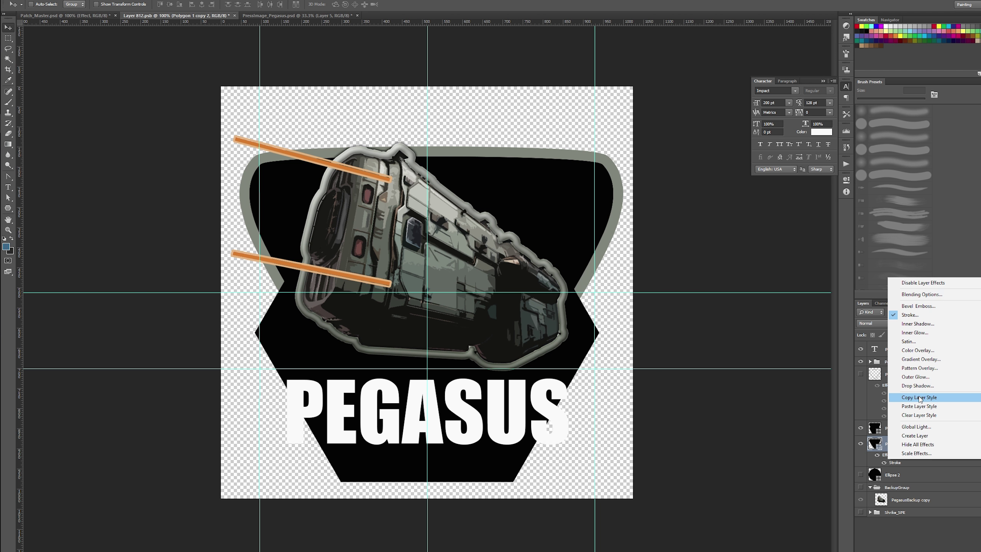
left_click(907, 428)
right_click(907, 428)
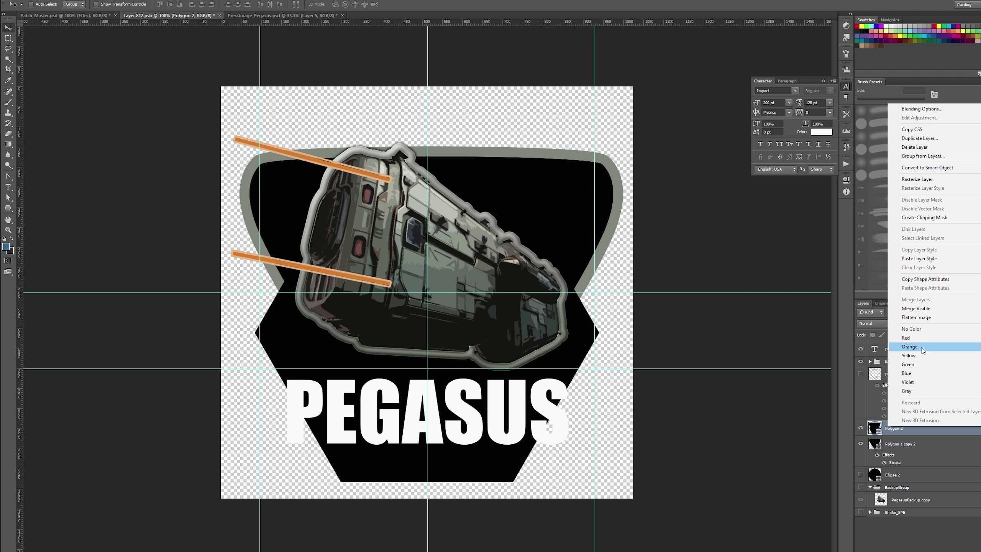
left_click(922, 259)
left_click(899, 459)
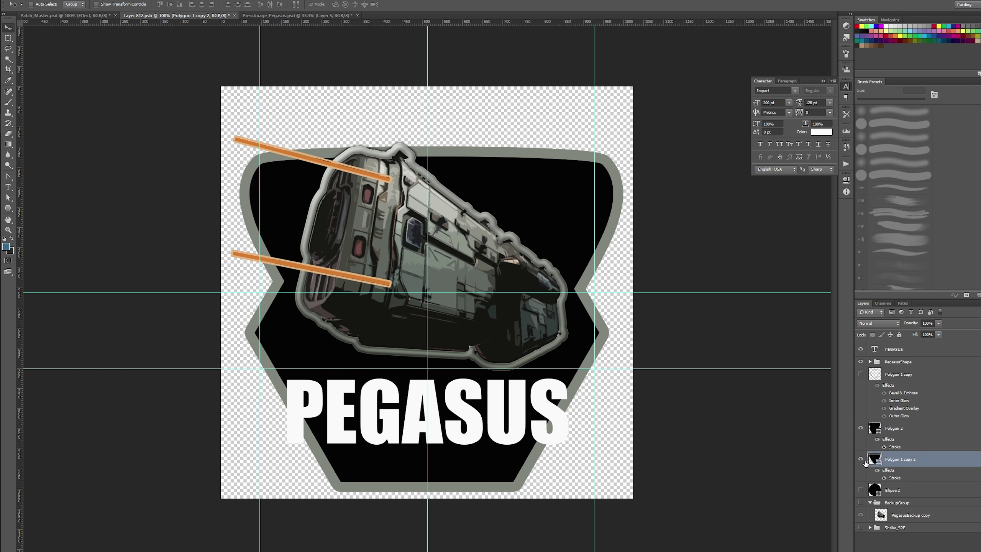
left_click(860, 459)
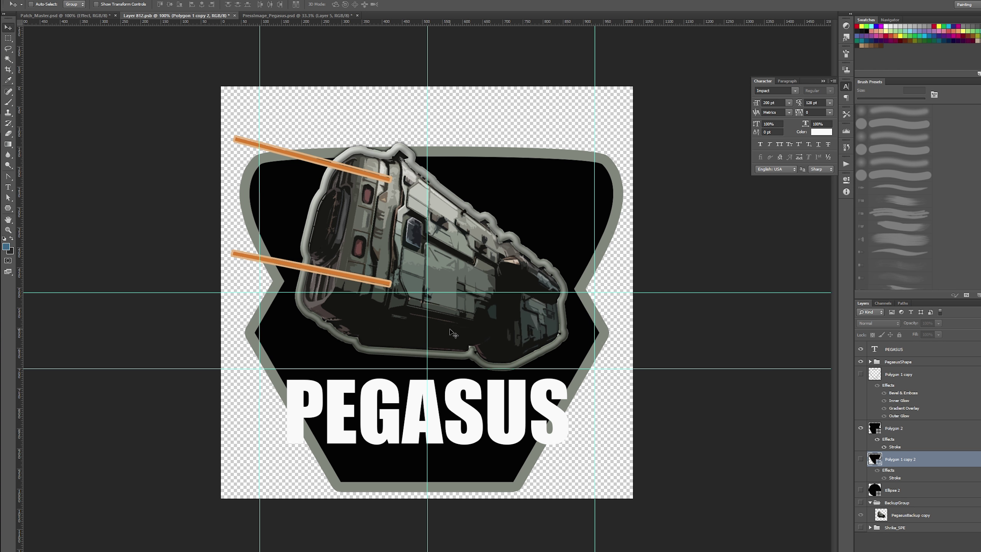
left_click(953, 427)
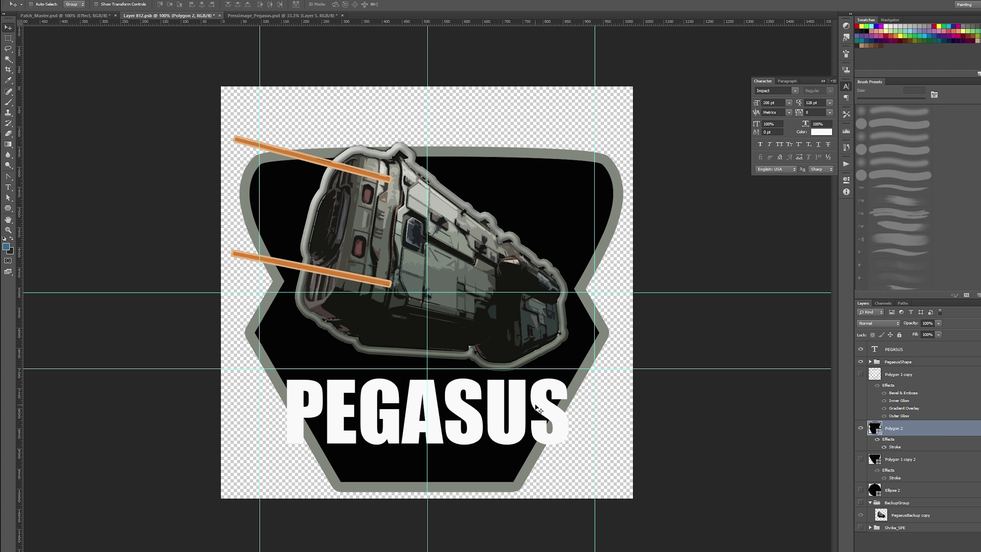
- Nudge the Polygon 2 badge shape up slightly and reselect it
left_click_drag(537, 408, 540, 379)
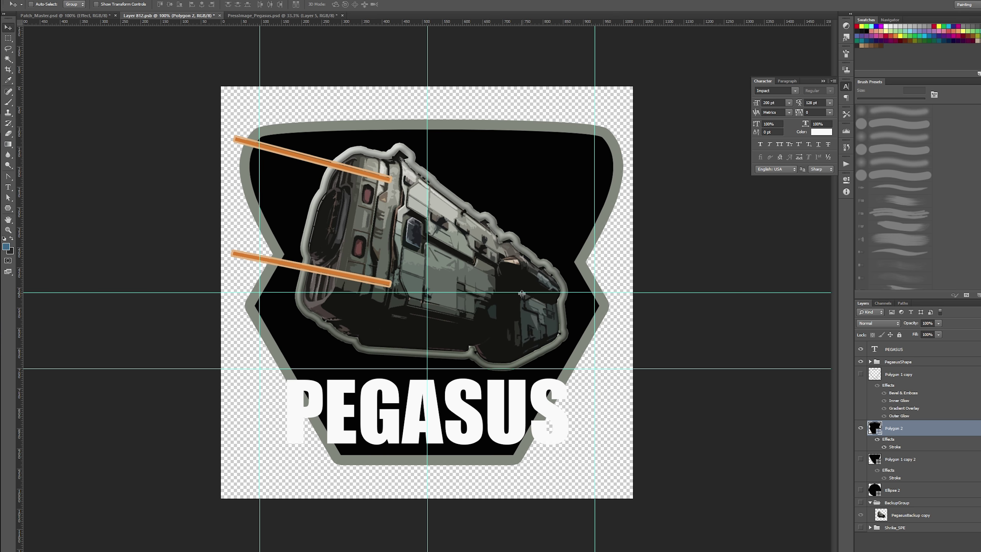
left_click(905, 465)
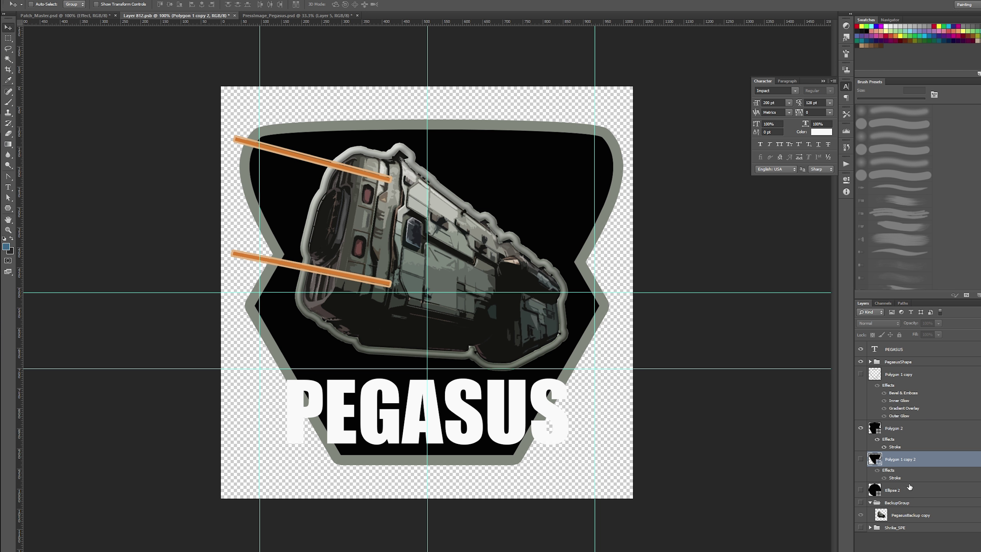
left_click(913, 441)
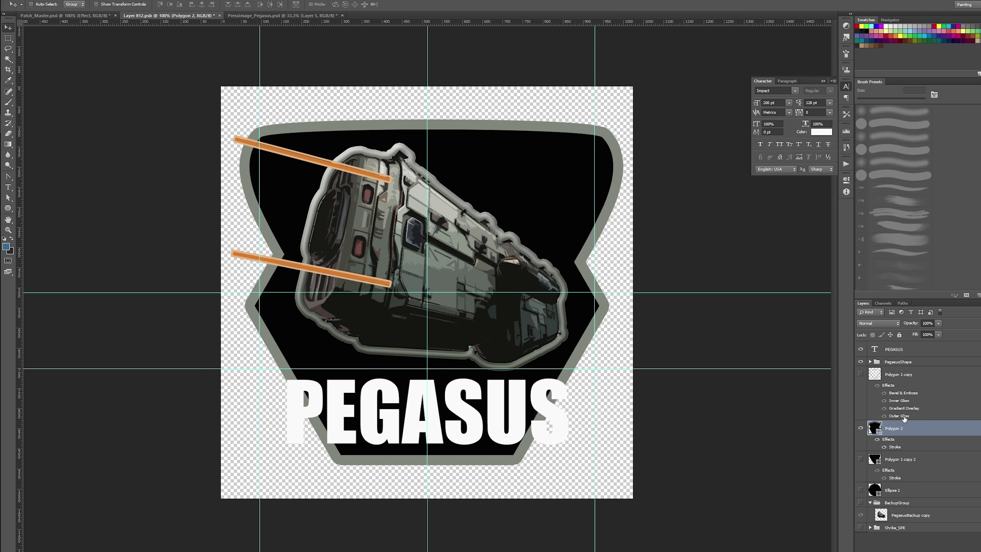
left_click(860, 375)
left_click(861, 374)
left_click(917, 378)
left_click(904, 430)
- Duplicate Polygon 2, rasterize the copy's style, and paste Polygon 1 copy's bevel style onto it
key("ctrl+j")
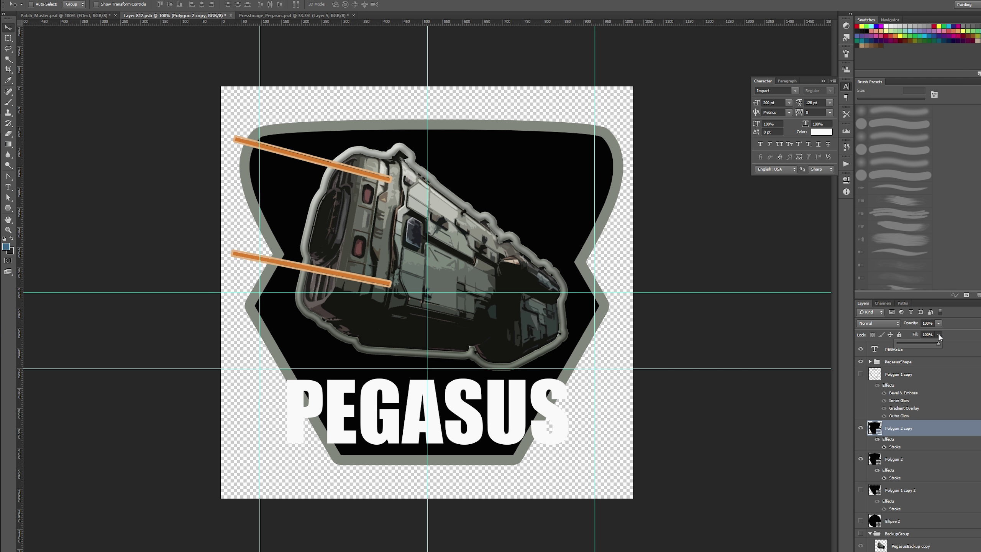
right_click(914, 431)
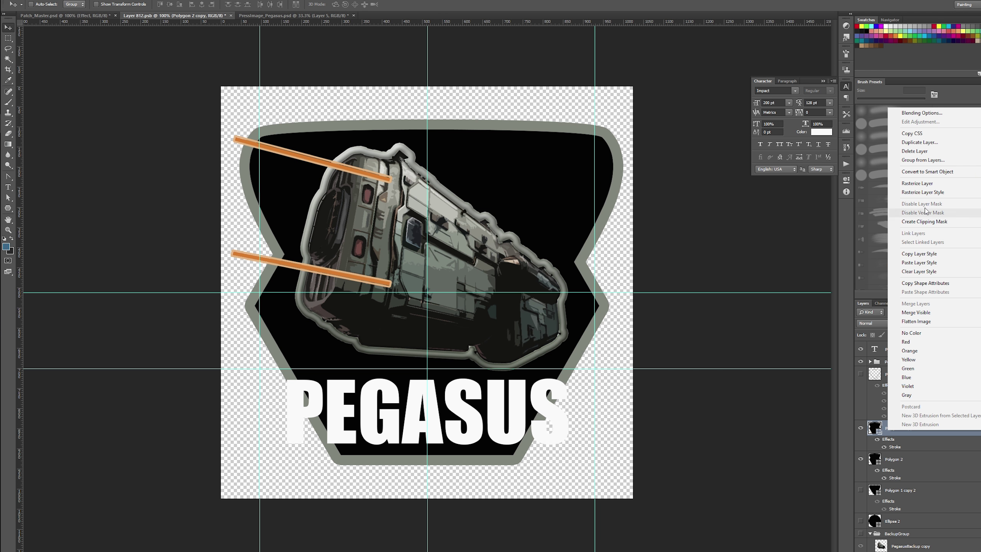
left_click(920, 192)
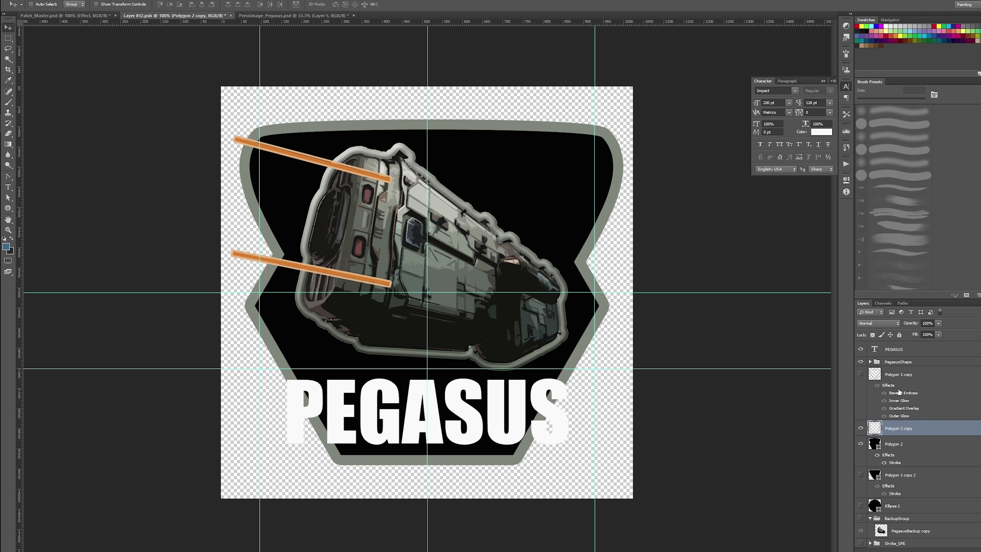
left_click(860, 374)
right_click(888, 385)
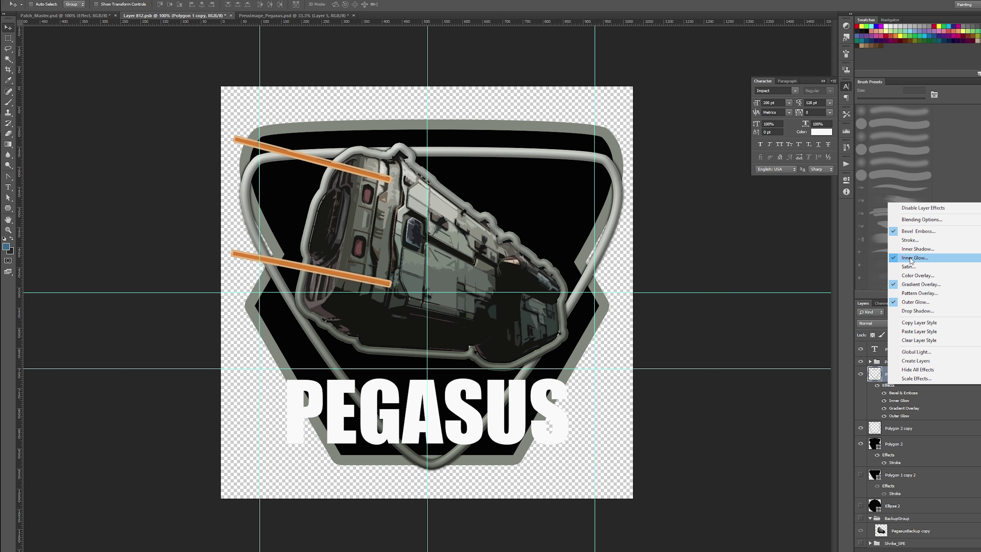
left_click(919, 322)
left_click(860, 374)
left_click(899, 428)
right_click(899, 428)
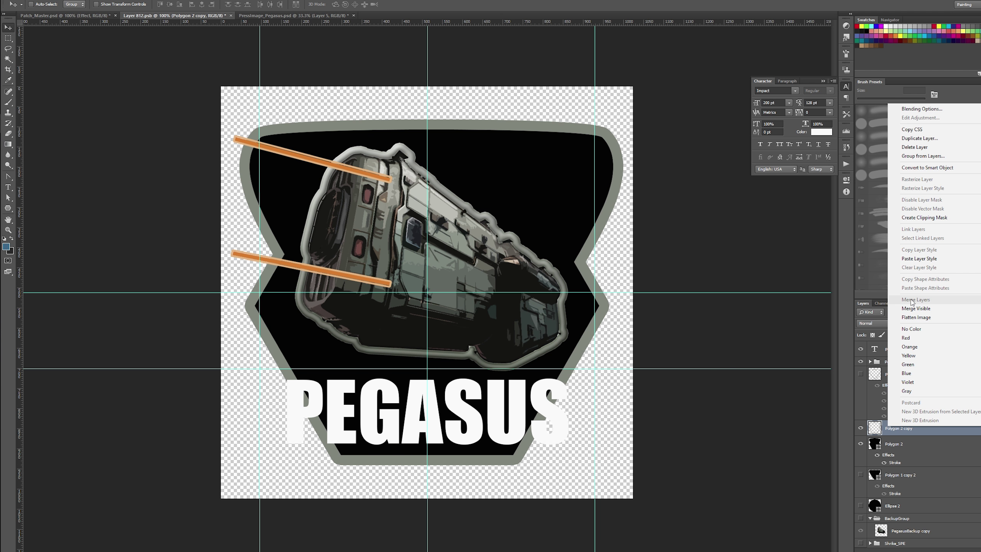
left_click(915, 258)
- Delete the old Polygon 1 copy frame layer and save the file
left_click(895, 375)
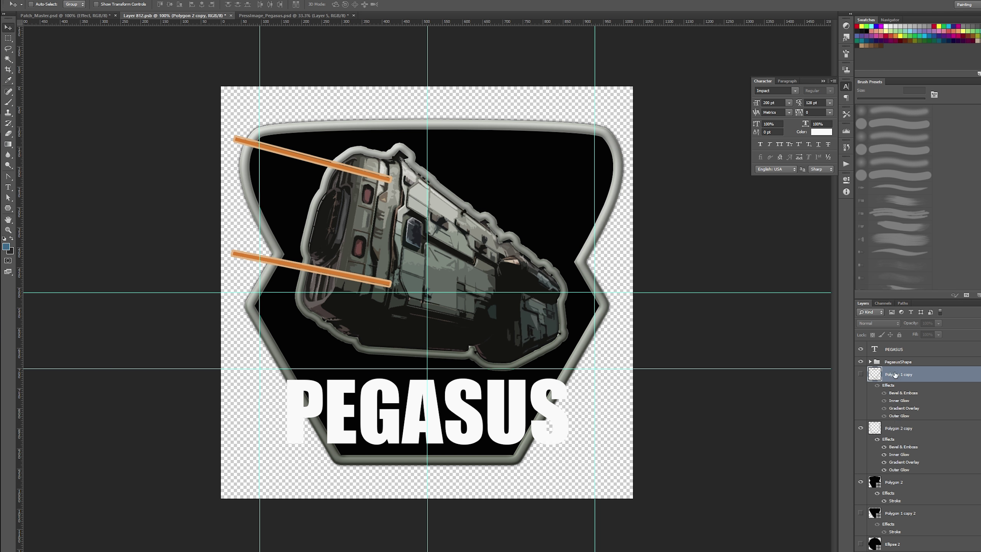
key("Delete")
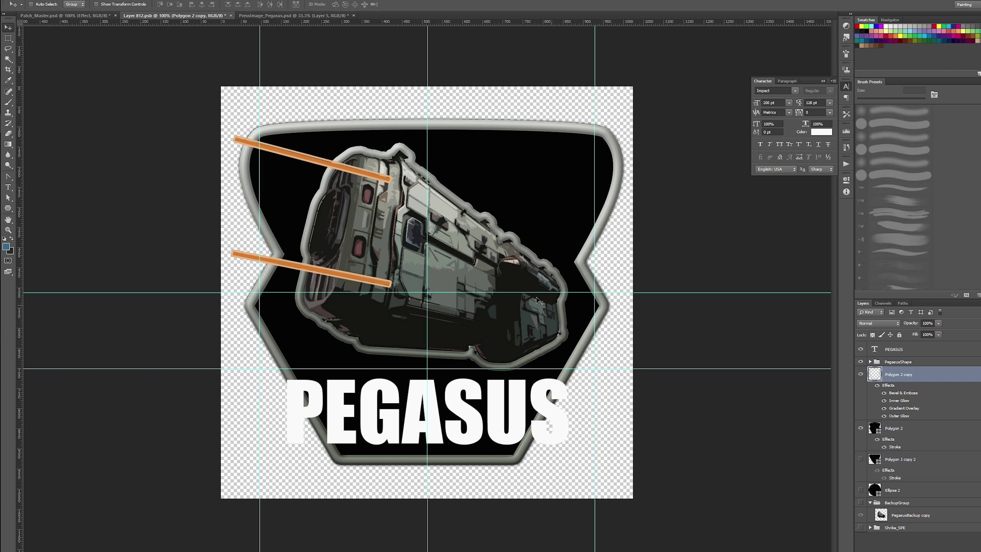
key("ctrl+s")
- Duplicate the PEGASUS text layer and hide the original
left_click(898, 352)
left_click_drag(900, 353, 900, 349)
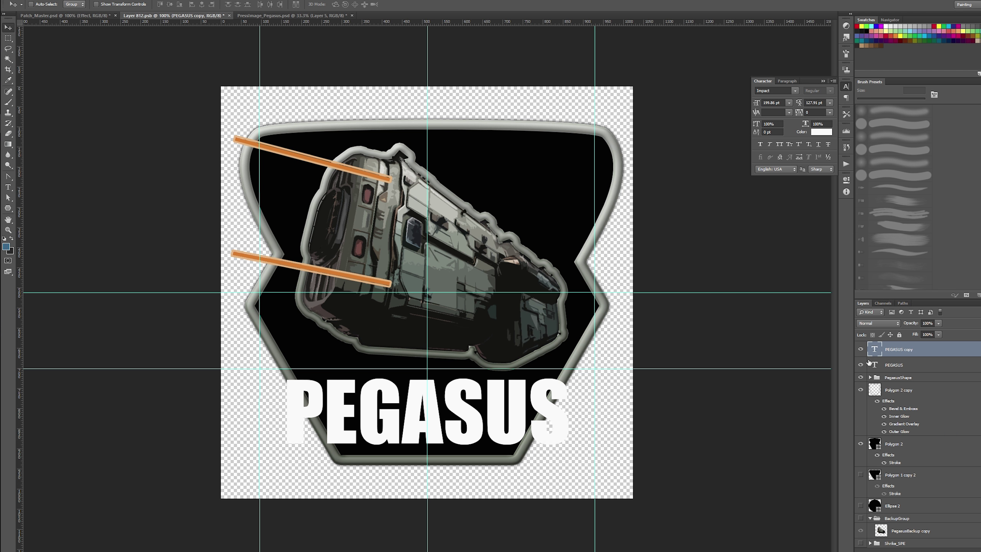
left_click(860, 364)
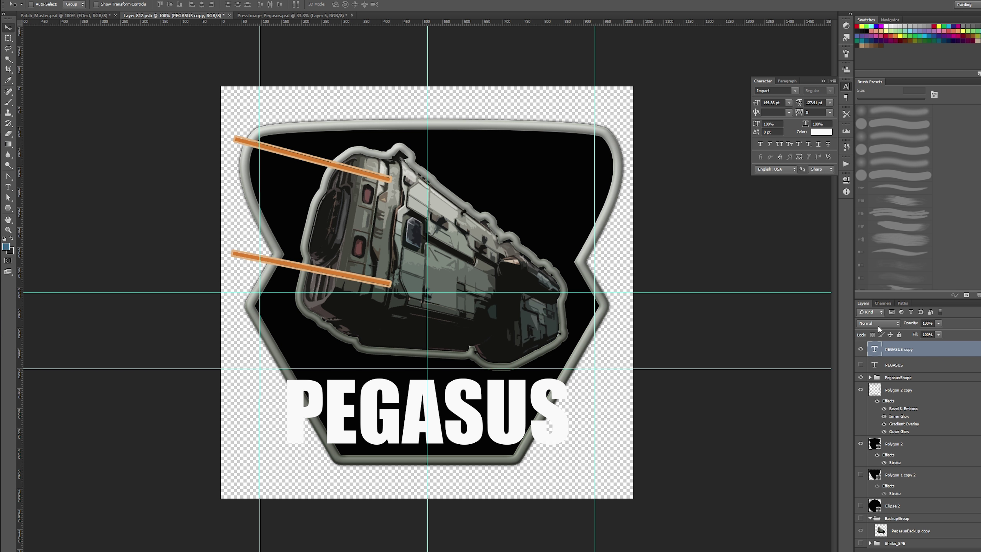
key("t")
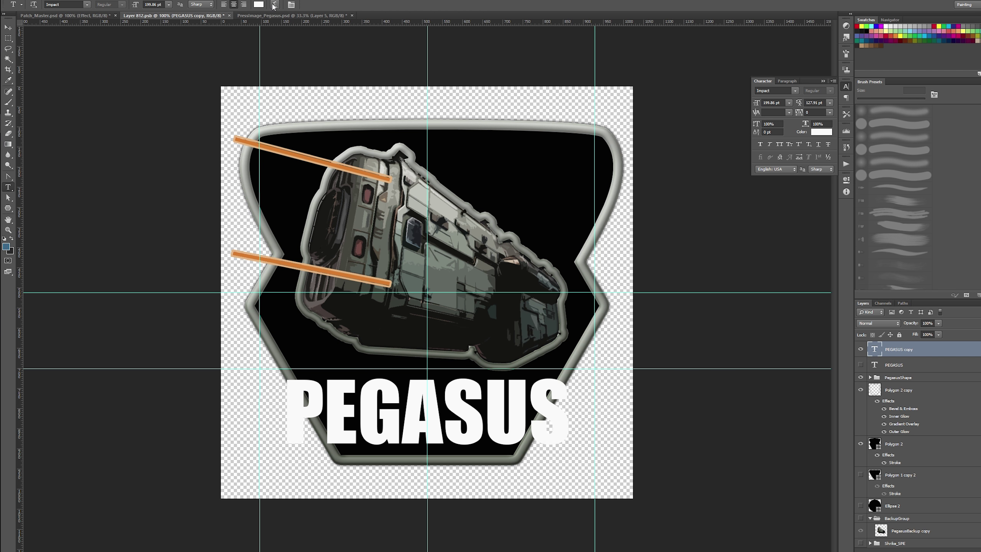
key("v")
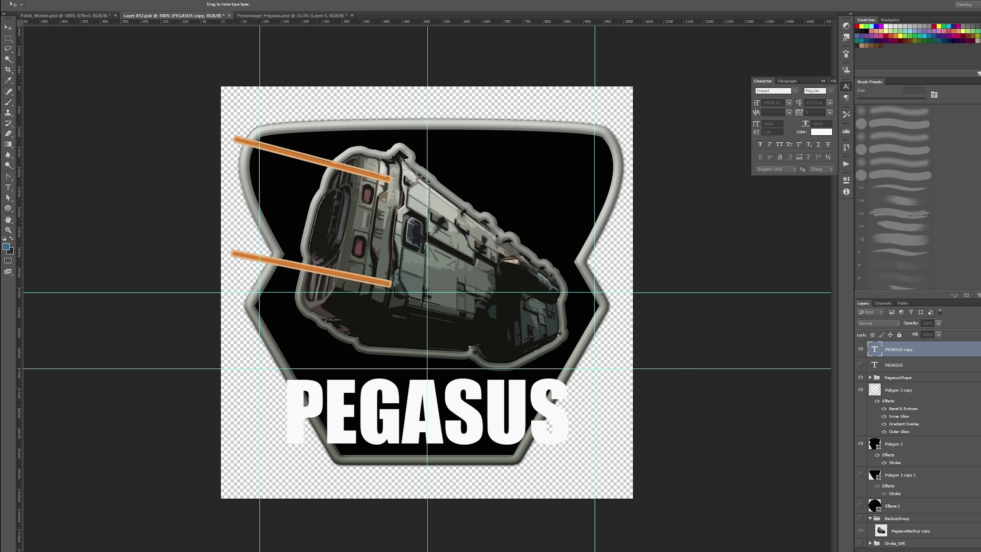
- Try Fish, Inflate, Squeeze, Arc Lower and Arc warps on the PEGASUS copy
left_click(702, 130)
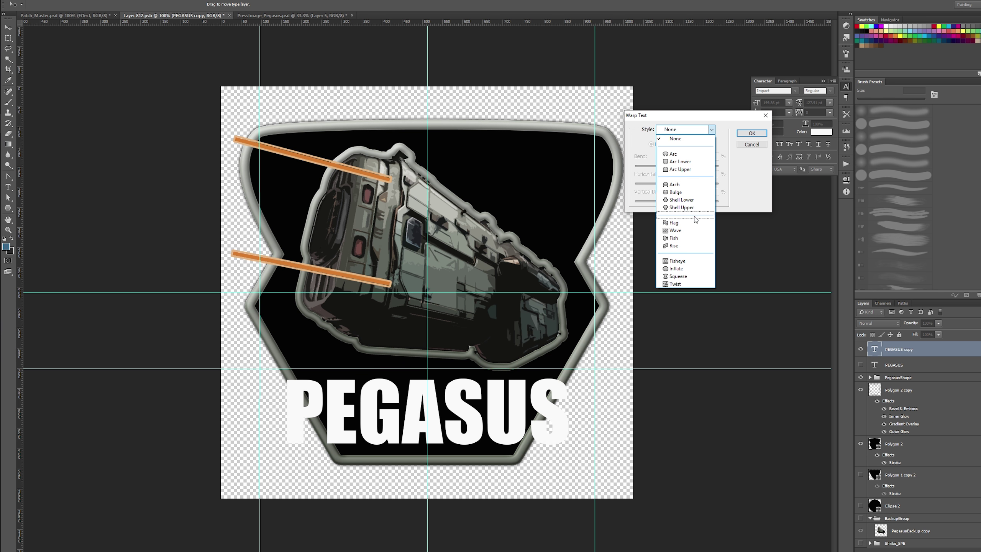
left_click(693, 237)
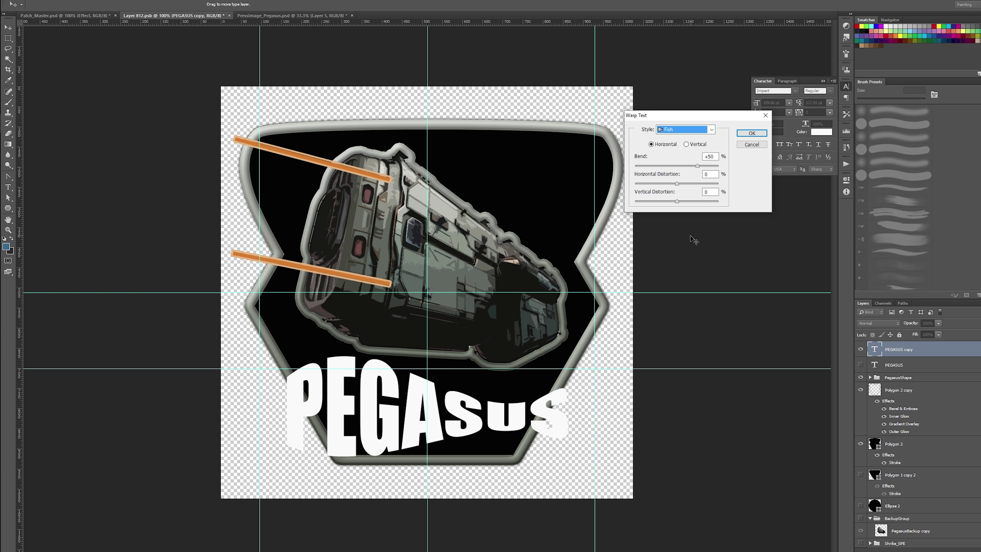
left_click(710, 130)
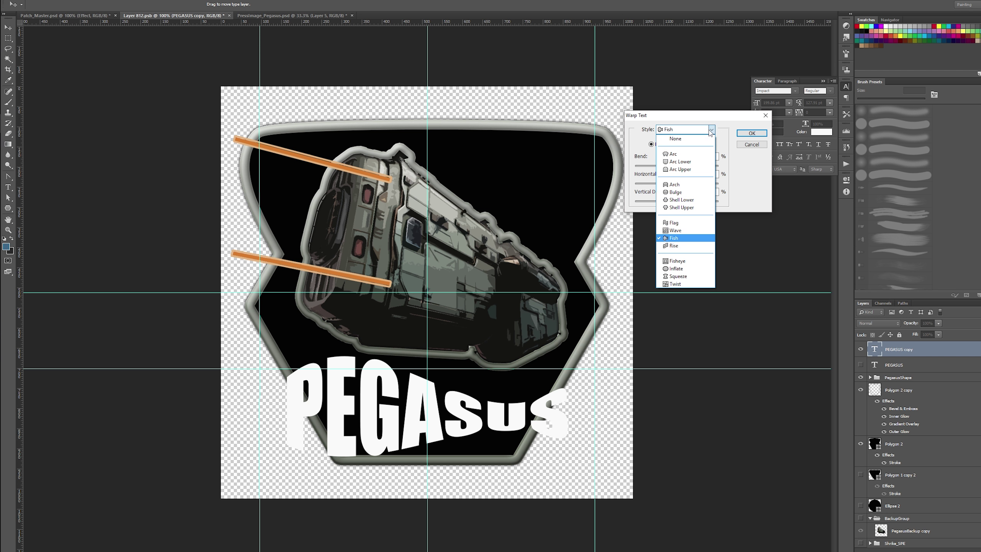
left_click(700, 269)
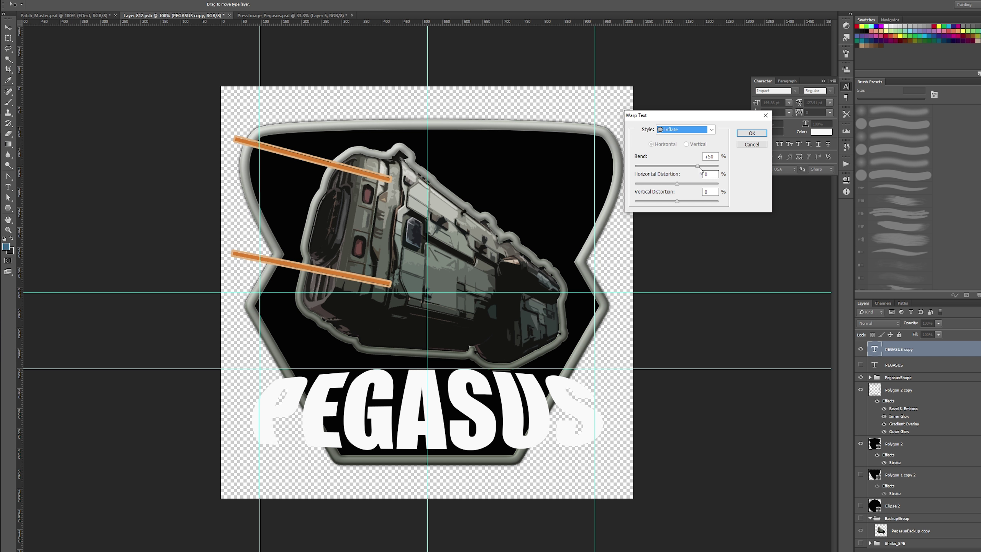
left_click_drag(700, 170, 690, 172)
left_click(710, 130)
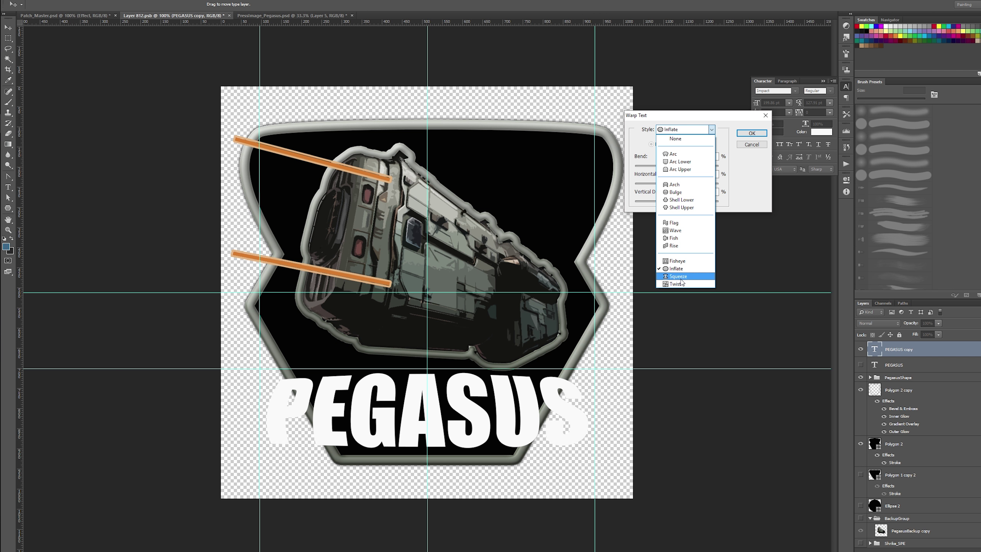
left_click(681, 278)
left_click(710, 130)
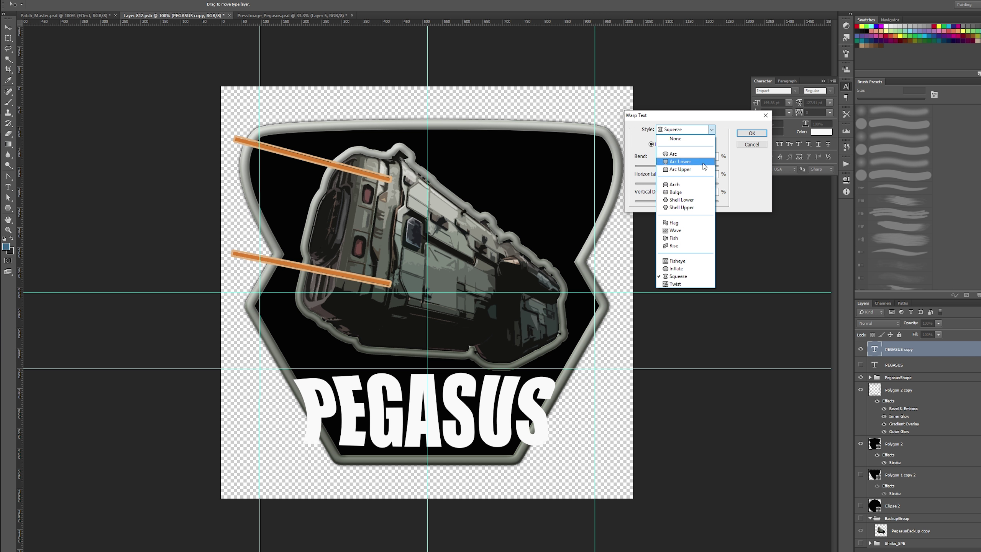
left_click(688, 164)
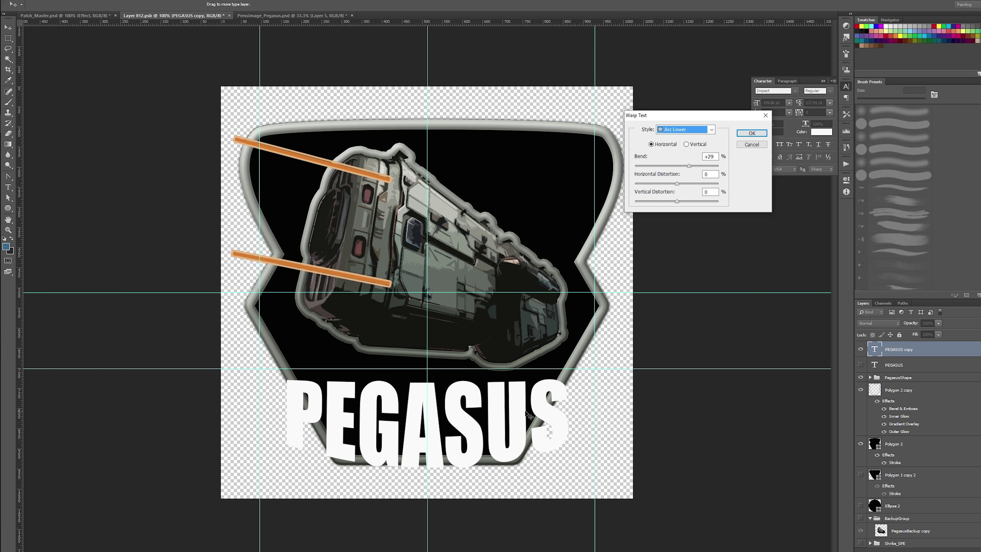
left_click(712, 132)
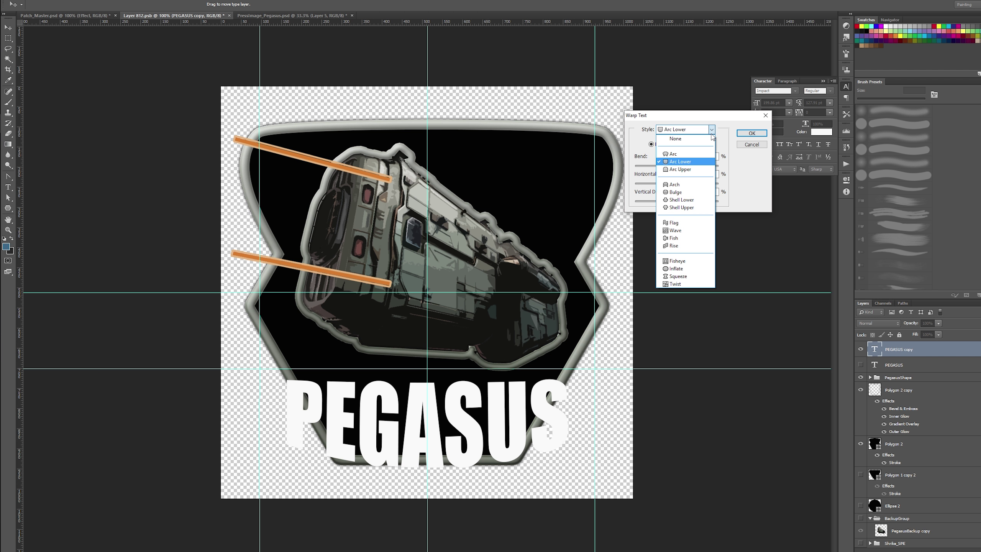
left_click(695, 157)
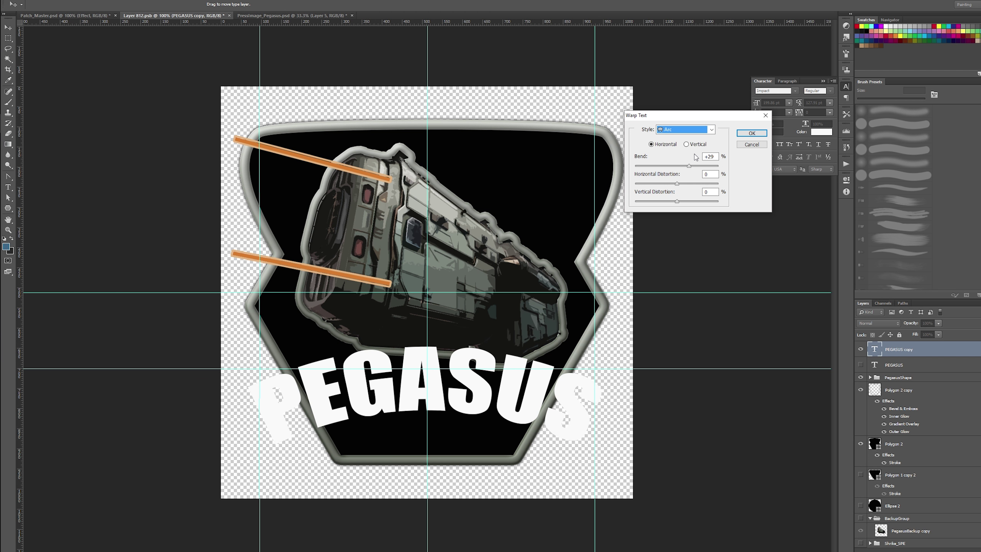
left_click(711, 130)
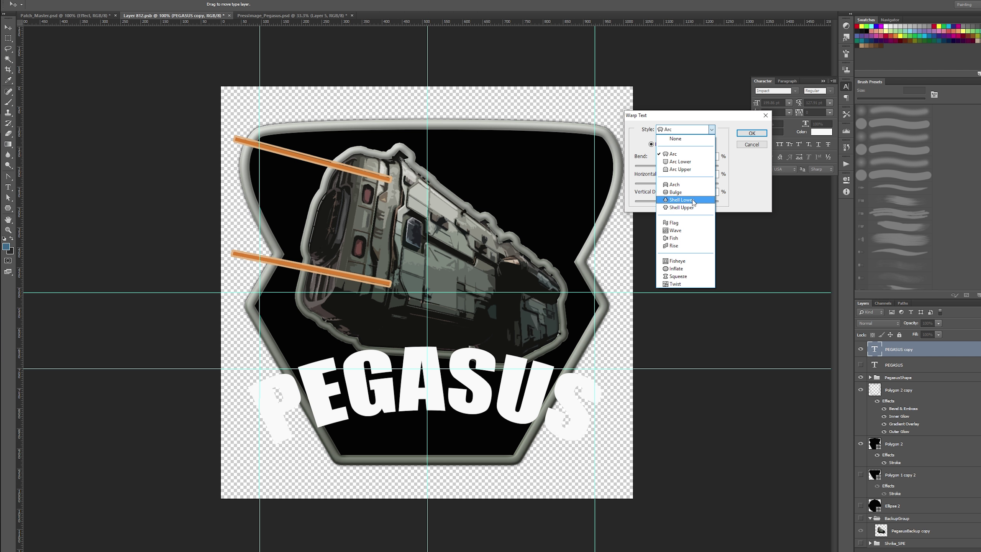
- Apply a Vertical Bulge warp with a +25 bend to PEGASUS copy
left_click(679, 192)
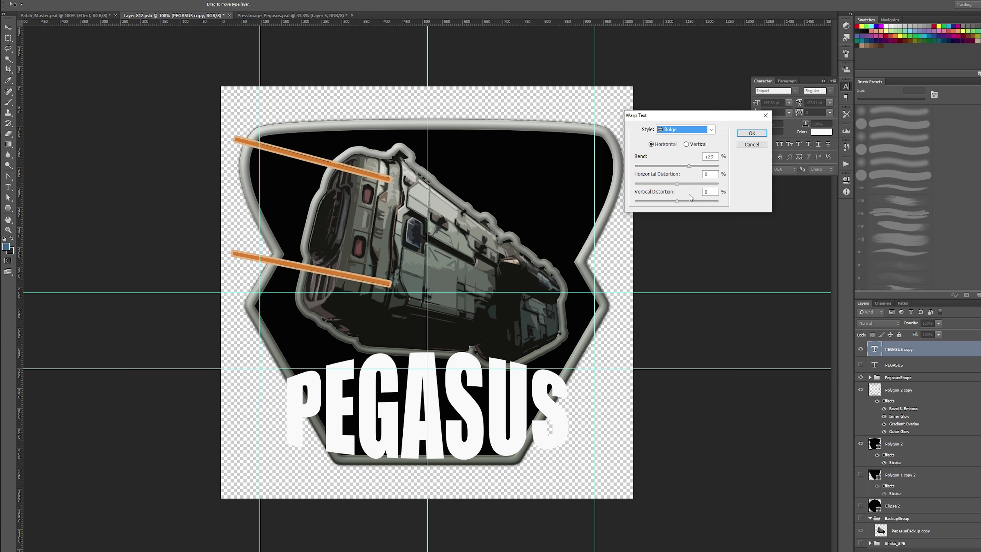
left_click_drag(689, 166, 682, 171)
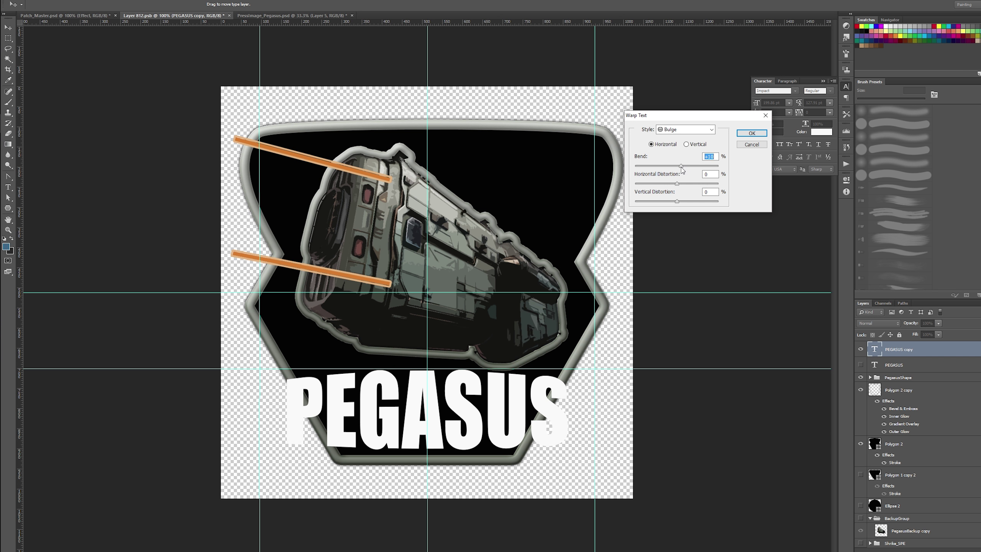
left_click(688, 145)
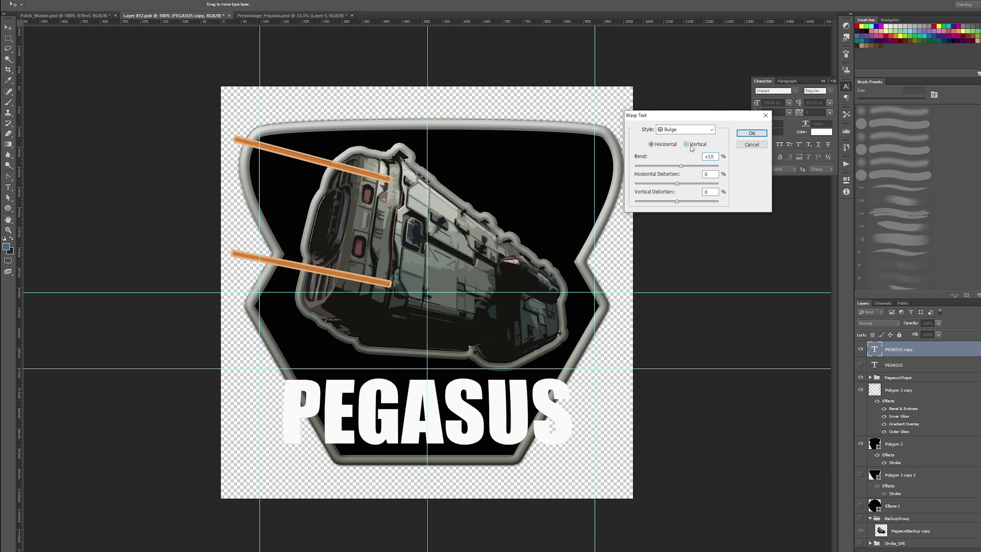
left_click_drag(681, 166, 691, 166)
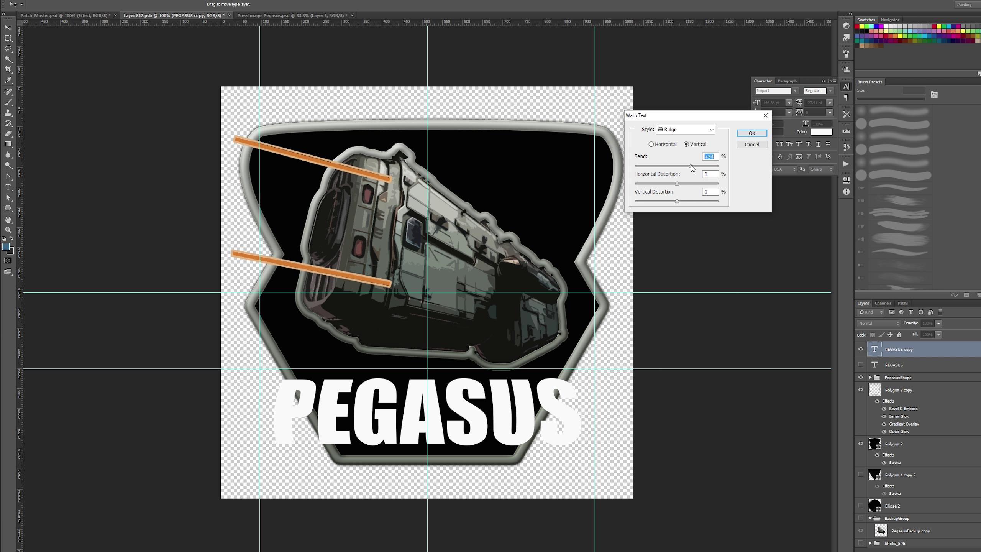
left_click_drag(690, 166, 688, 166)
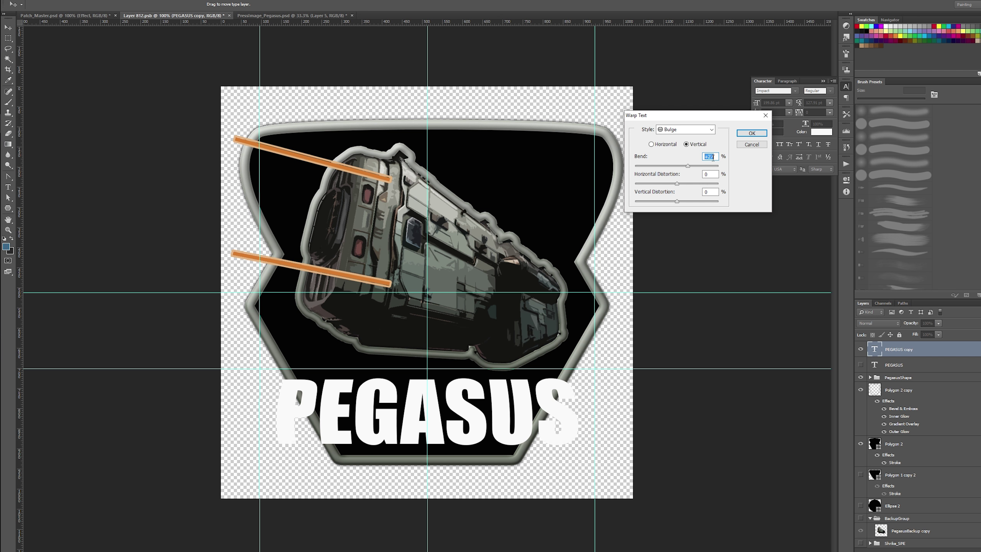
double_click(714, 157)
type("5")
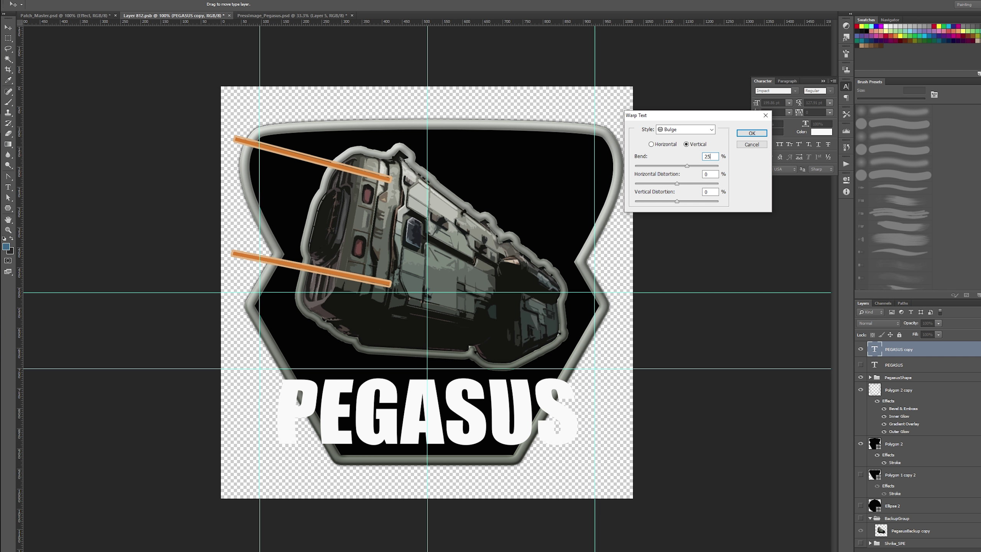
left_click(763, 135)
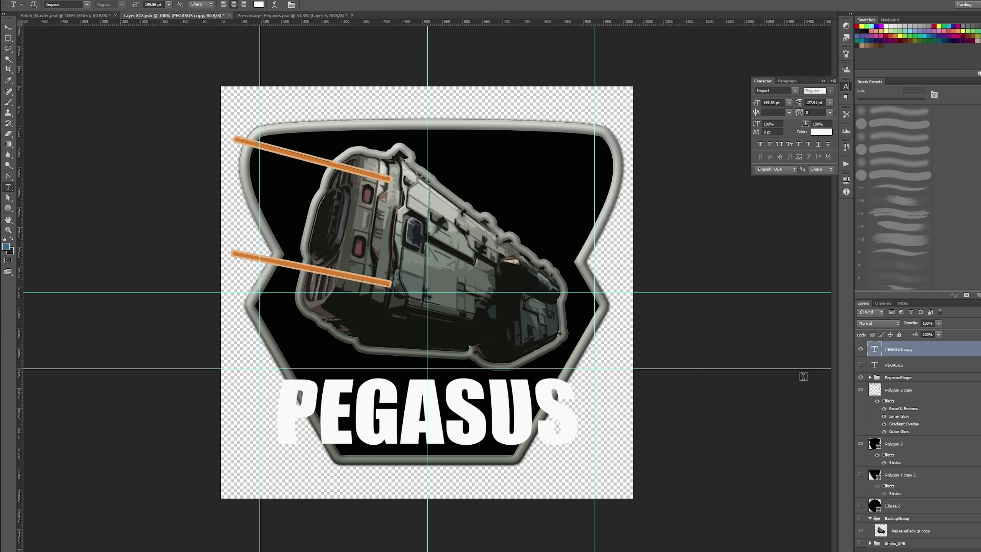
- Check the original PEGASUS layer's visibility, then select the warped PEGASUS layer
left_click(869, 368)
left_click(861, 365)
left_click(861, 365)
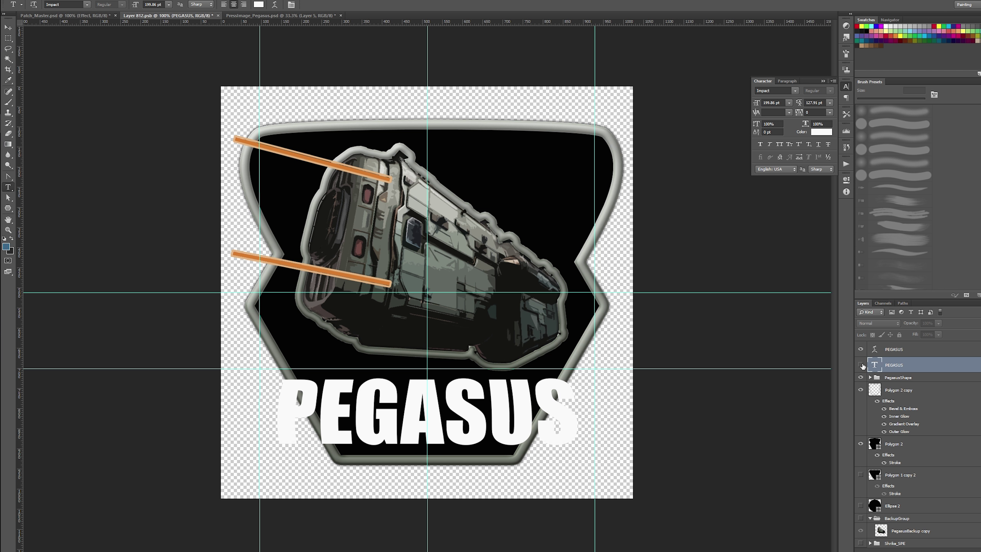
key("alt+bracketright")
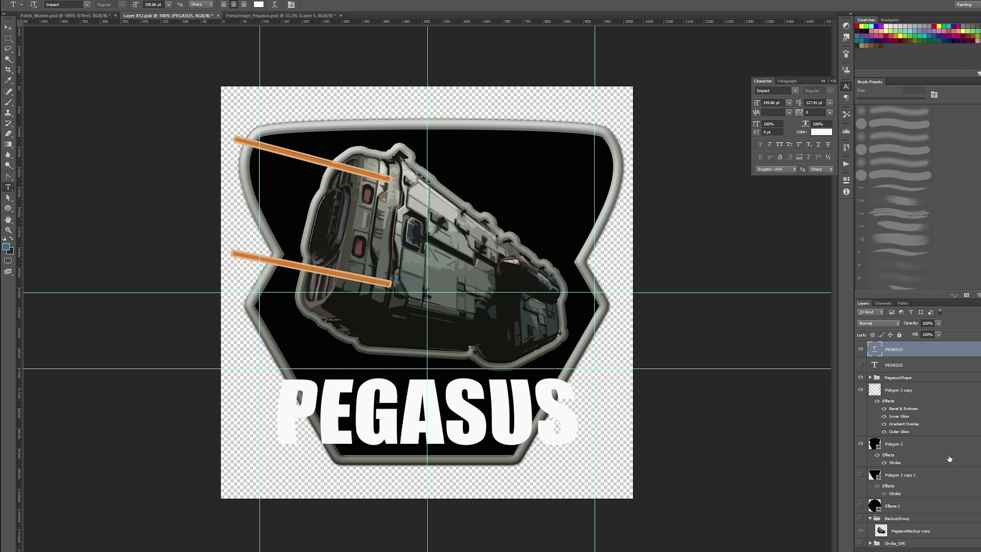
- Add a 35 px Stroke to warped PEGASUS in grey sampled from the spaceship
right_click(904, 460)
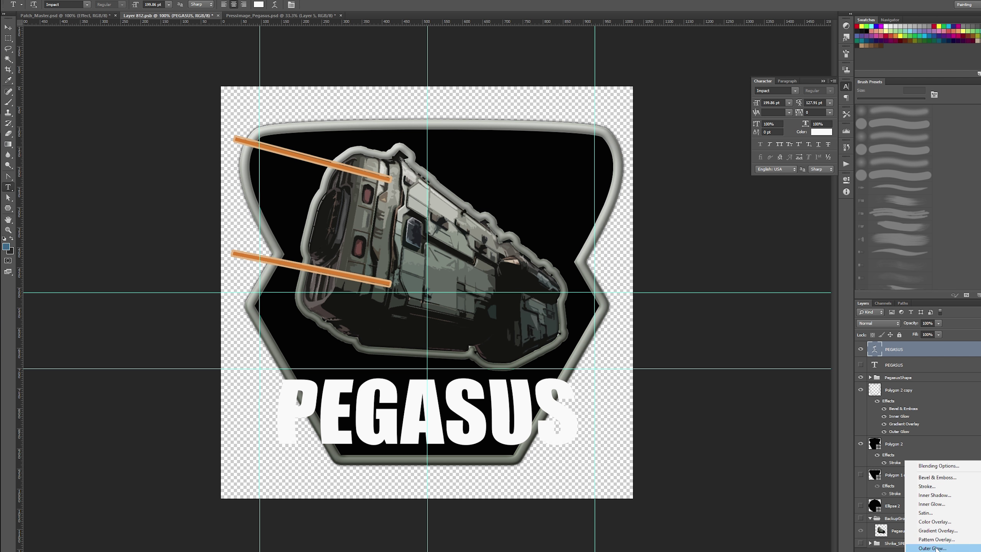
left_click(928, 486)
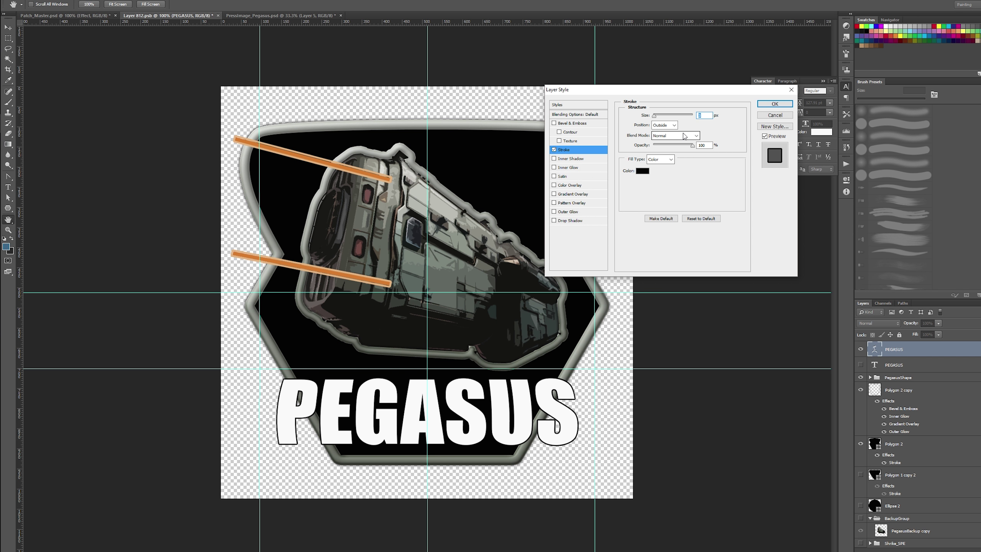
type("15")
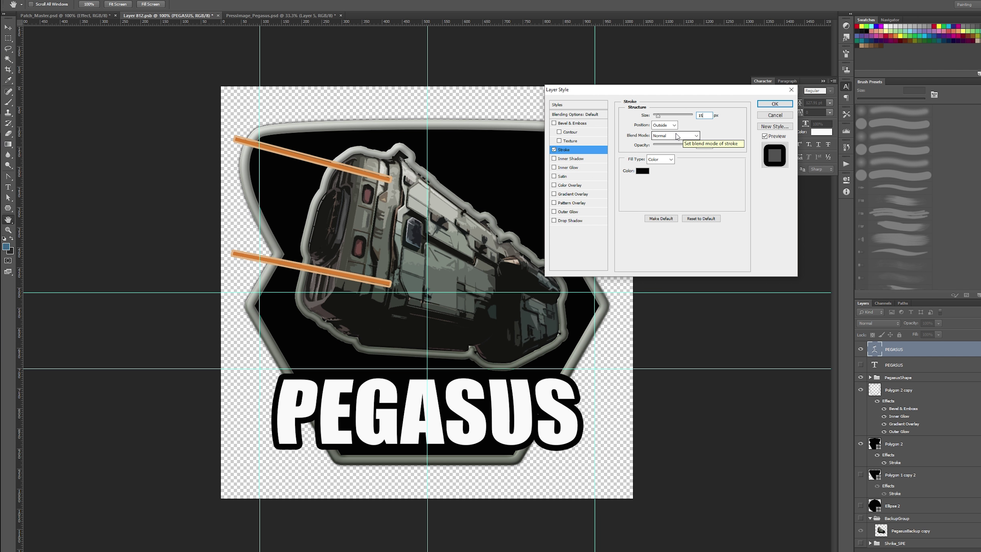
key("BackSpace")
key("BackSpace")
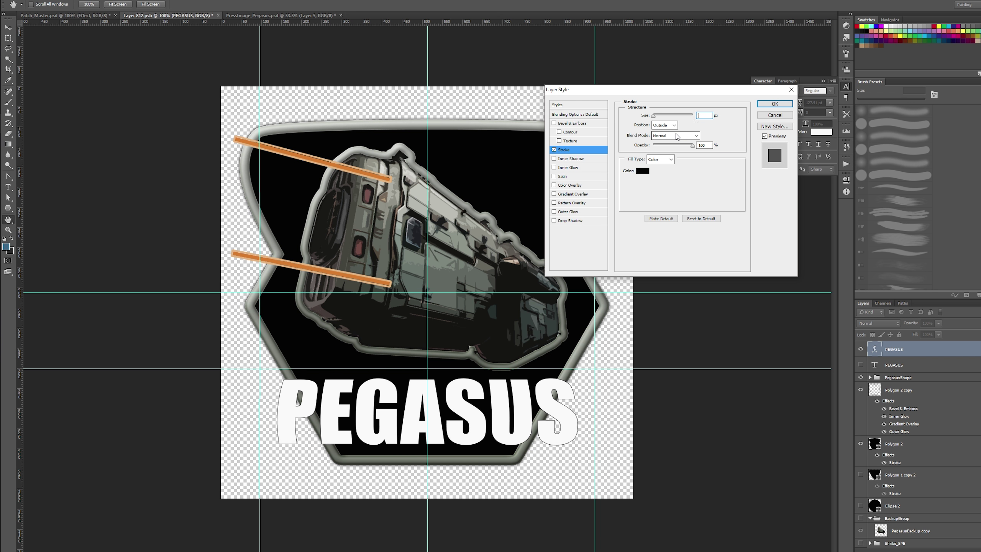
type("30")
key("BackSpace")
key("BackSpace")
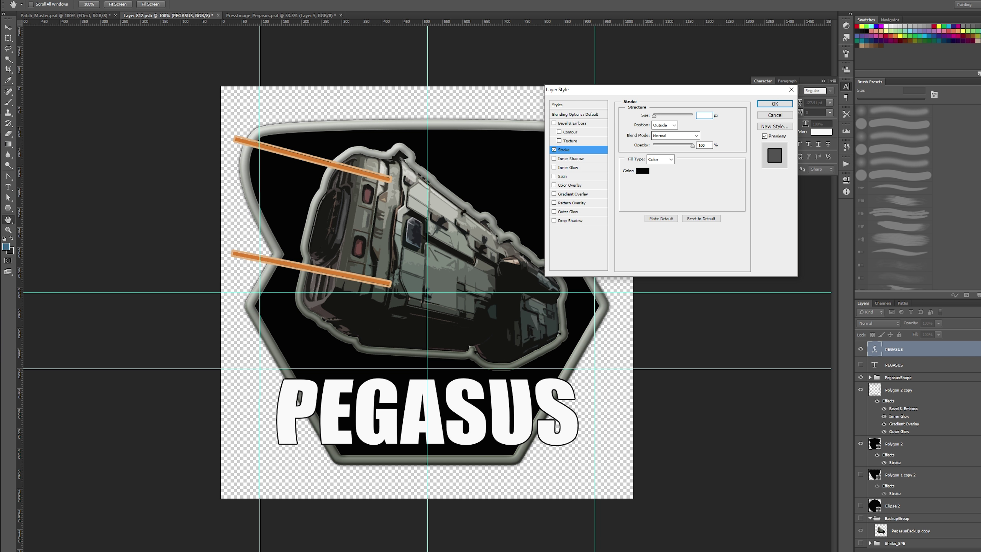
type("30")
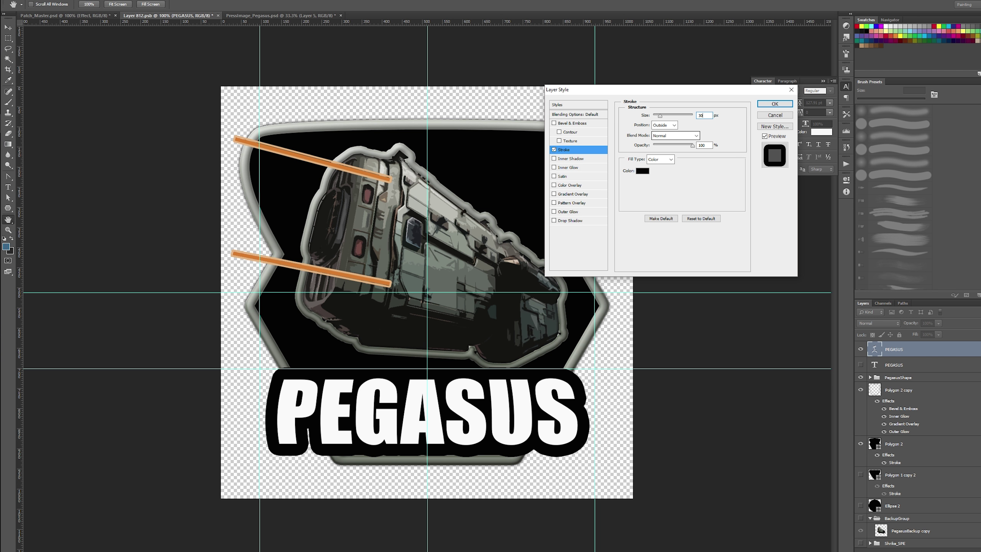
key("BackSpace")
type("5")
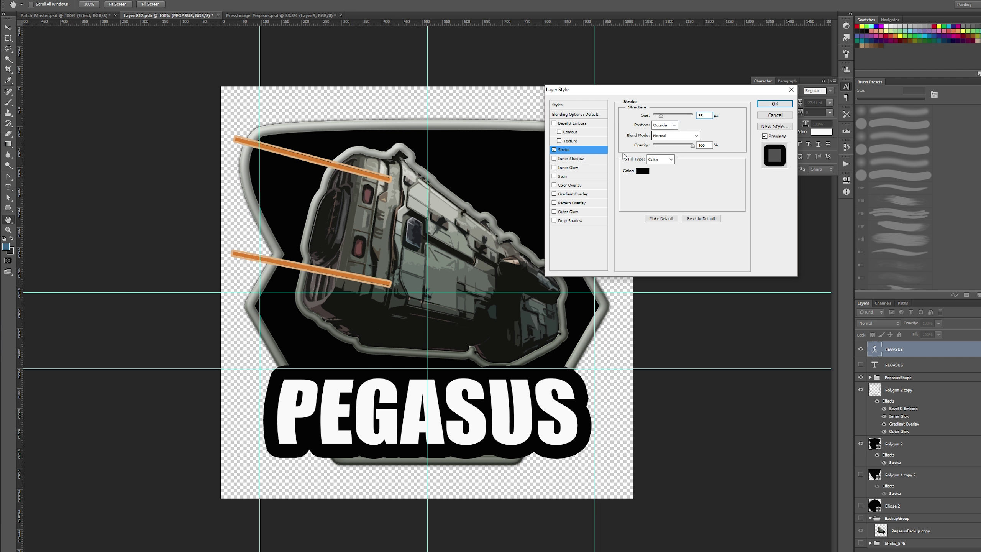
left_click(642, 170)
left_click(368, 218)
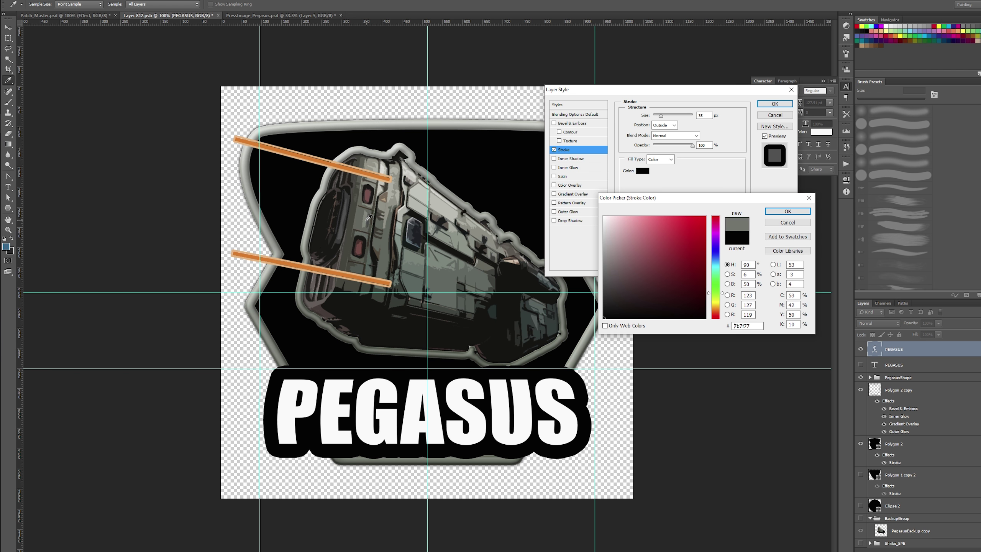
left_click(383, 217)
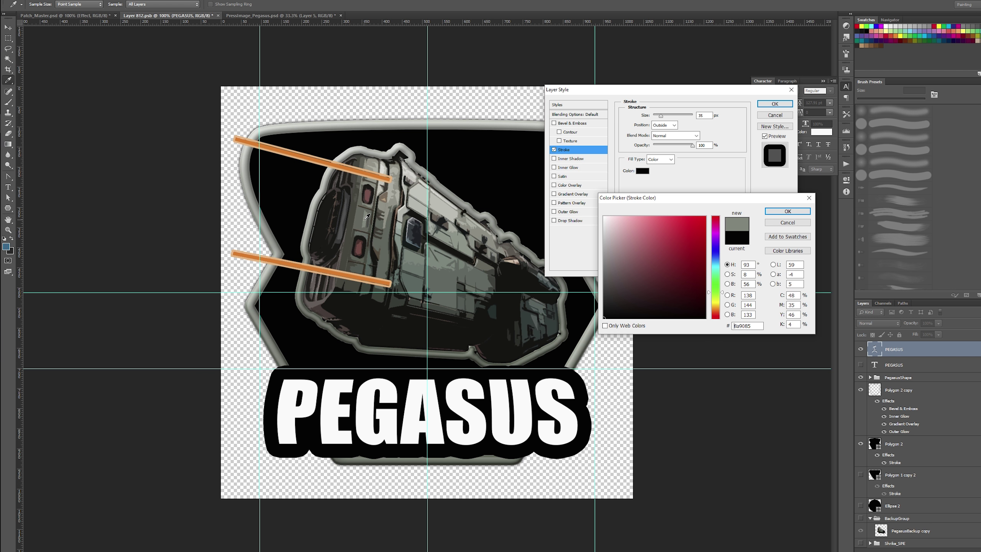
left_click(788, 211)
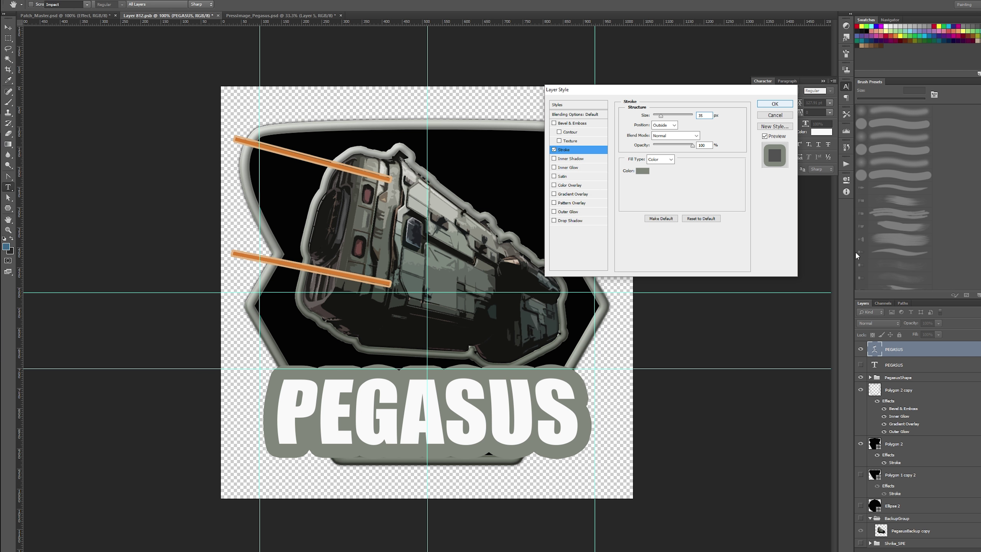
key("Return")
- Duplicate the PEGASUS layer and rasterize the copy's layer style
key("ctrl+j")
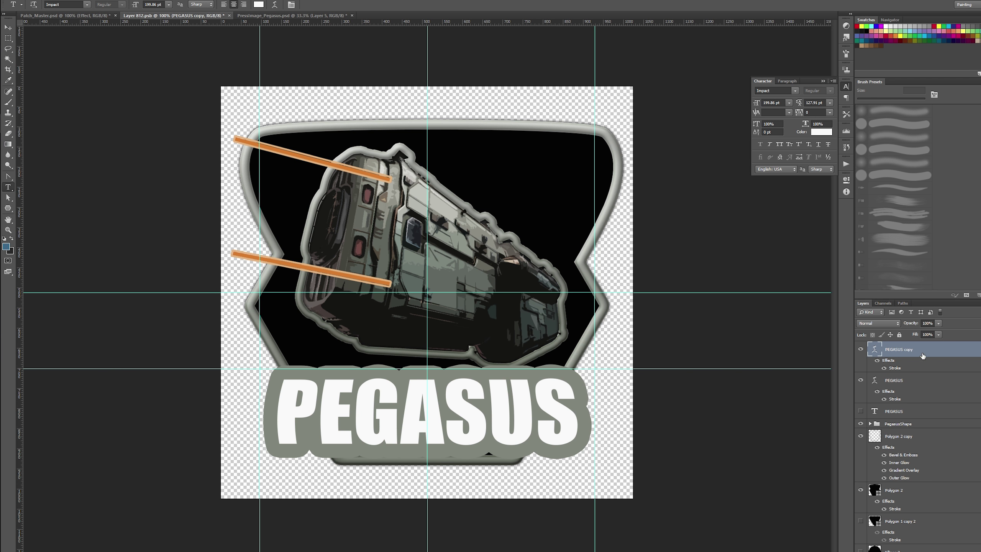
right_click(938, 354)
left_click(914, 372)
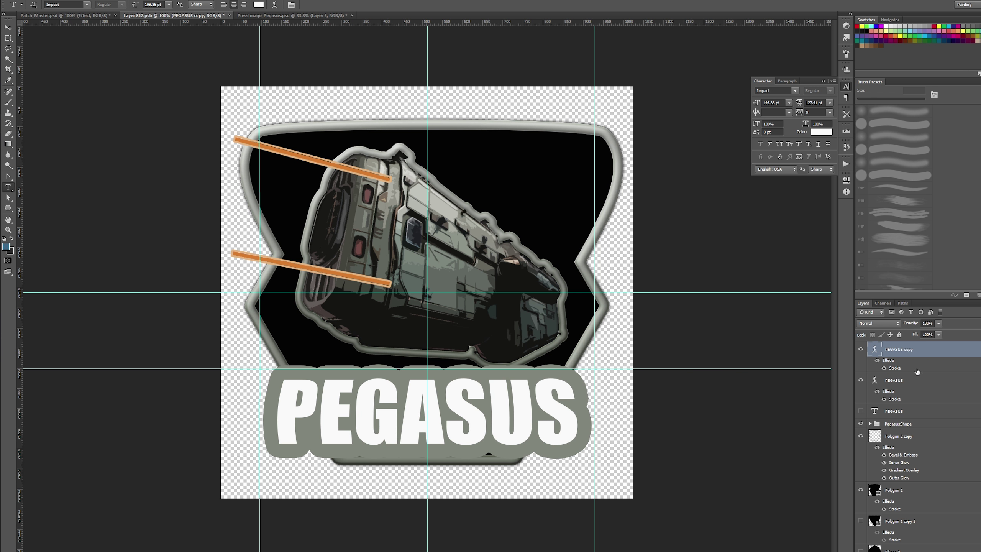
left_click(938, 334)
right_click(964, 349)
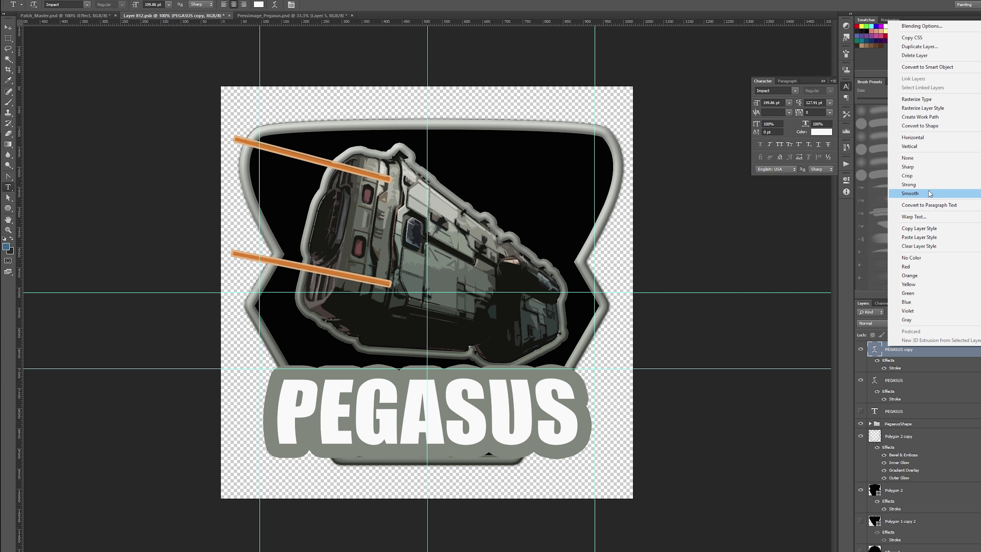
left_click(926, 107)
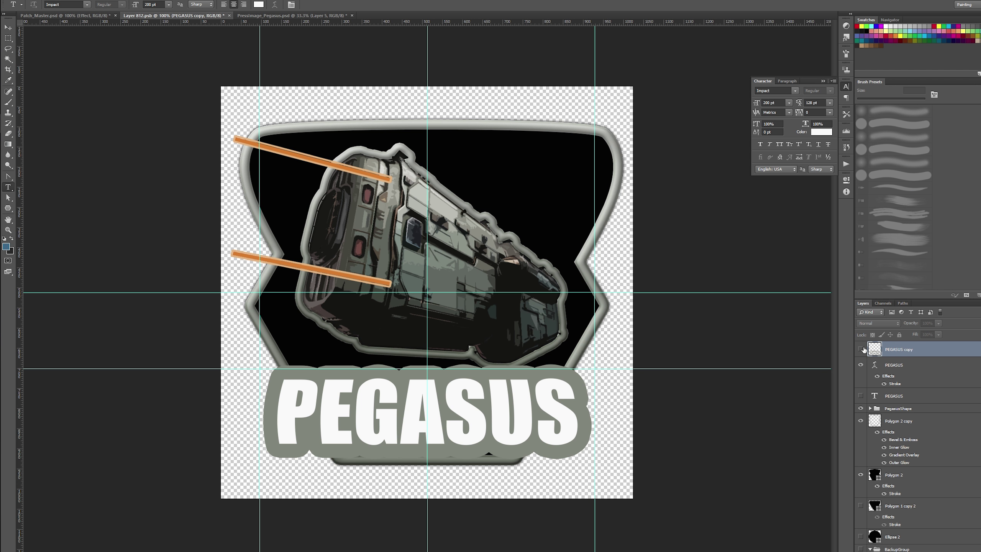
- Move both PEGASUS layers down 3 px and save Layer 812
left_click(862, 365)
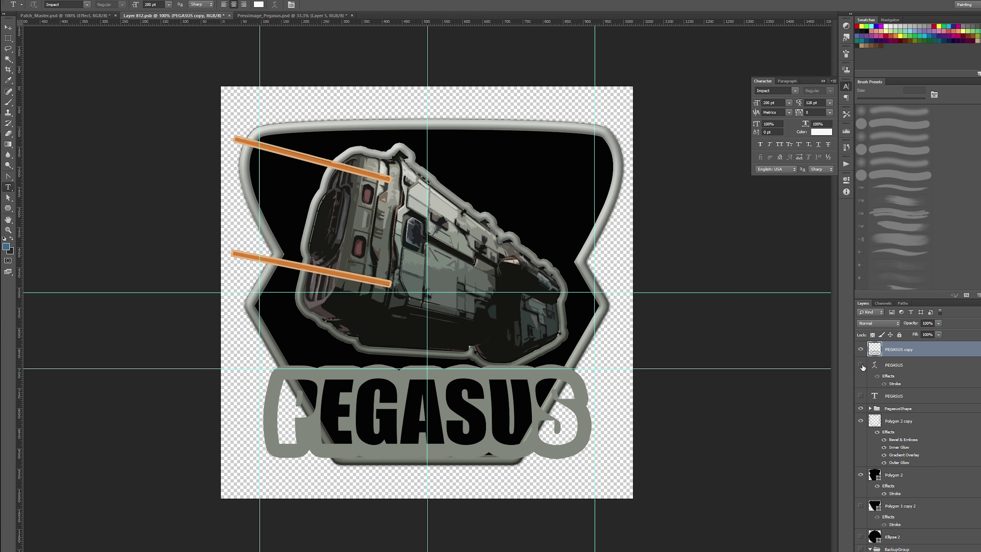
left_click(861, 365)
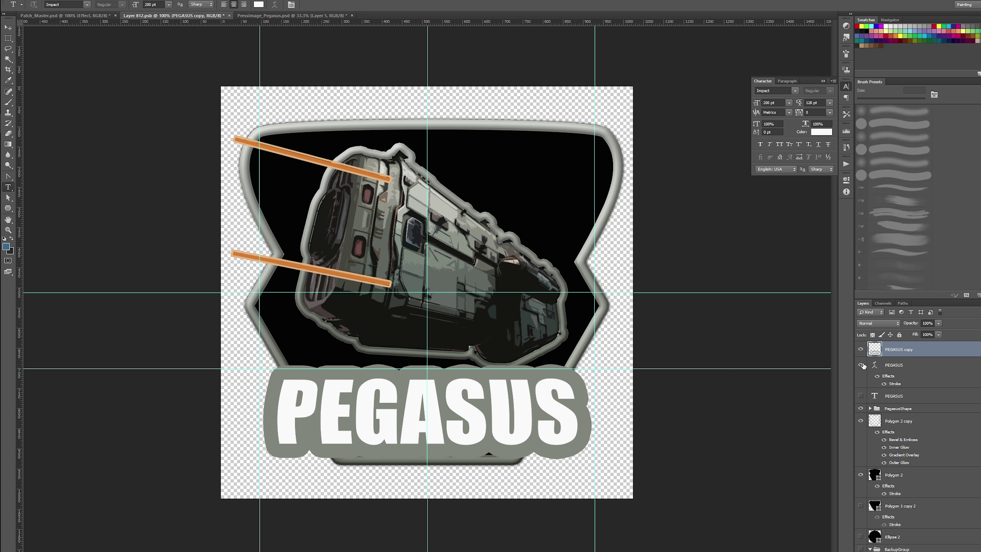
left_click(901, 368, "ctrl")
key("v")
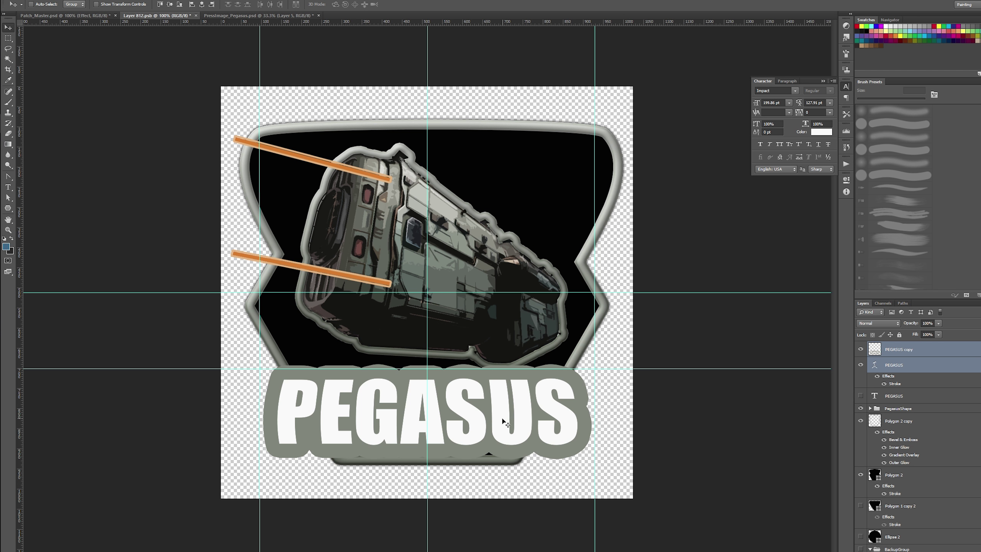
left_click_drag(505, 423, 503, 432)
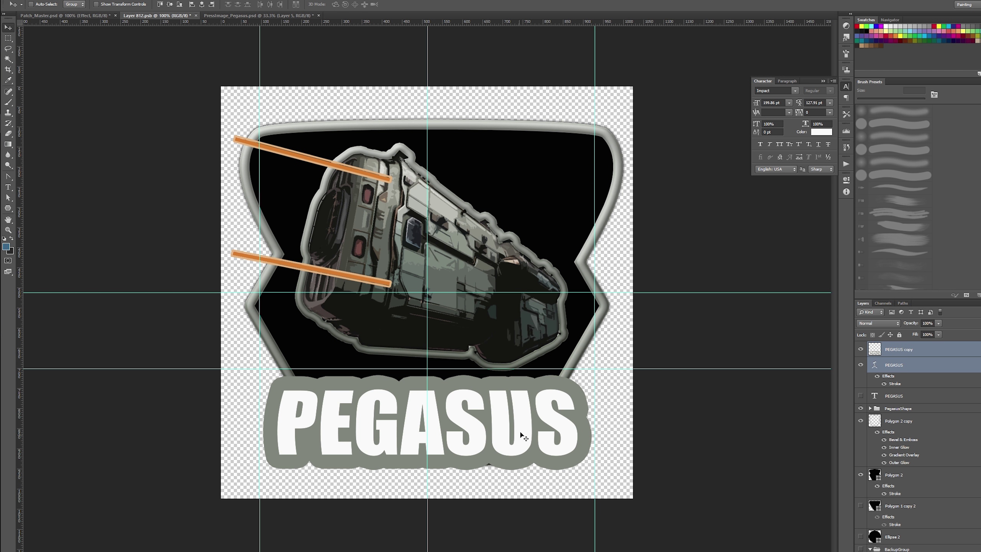
key("ctrl+s")
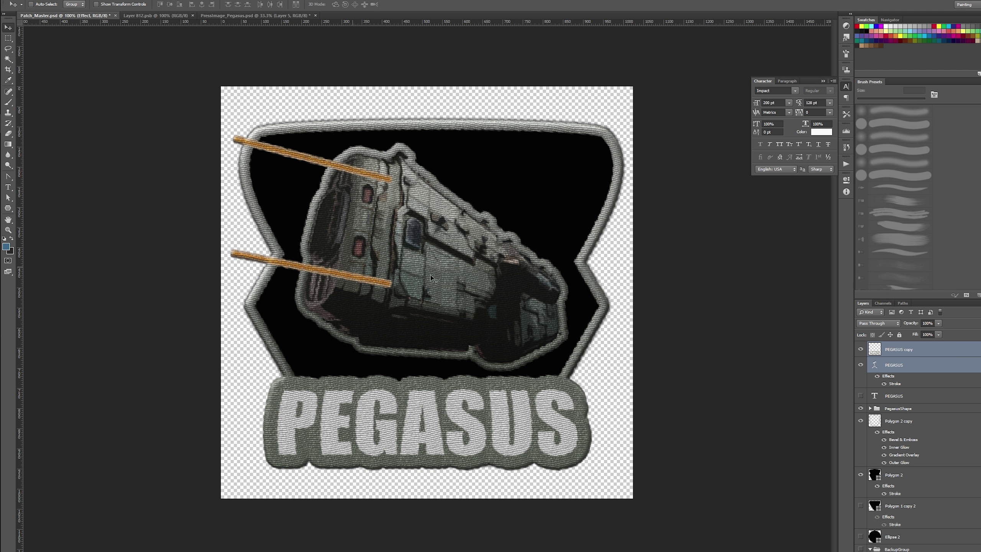
- Zoom out and back on the Patch_Master view, then return to Layer 812
key("z")
left_click(471, 320, "alt")
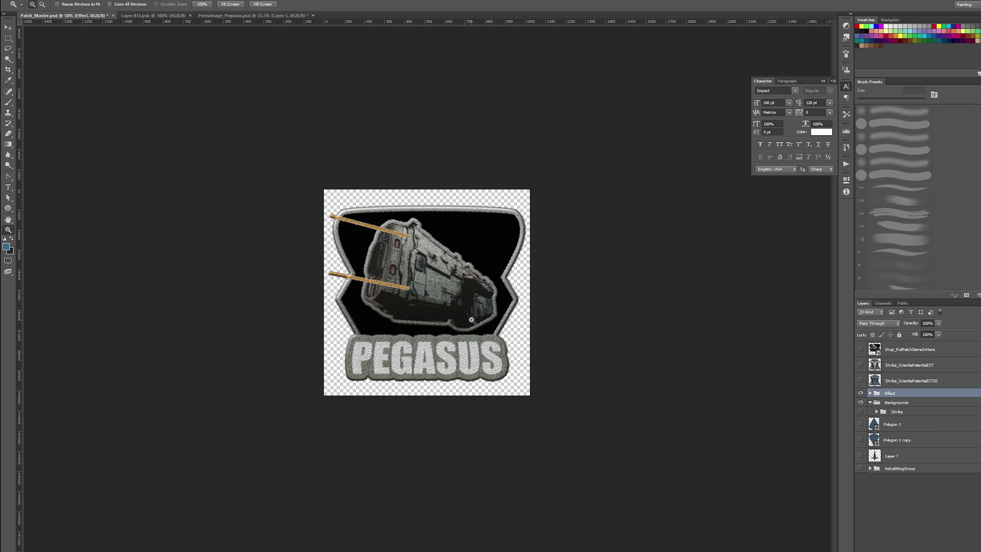
left_click(471, 320)
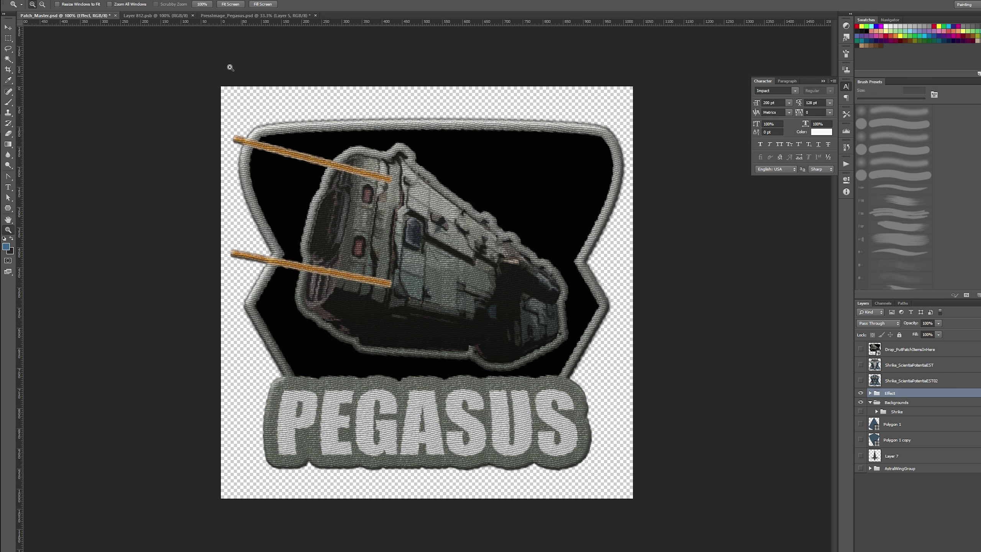
left_click(145, 17)
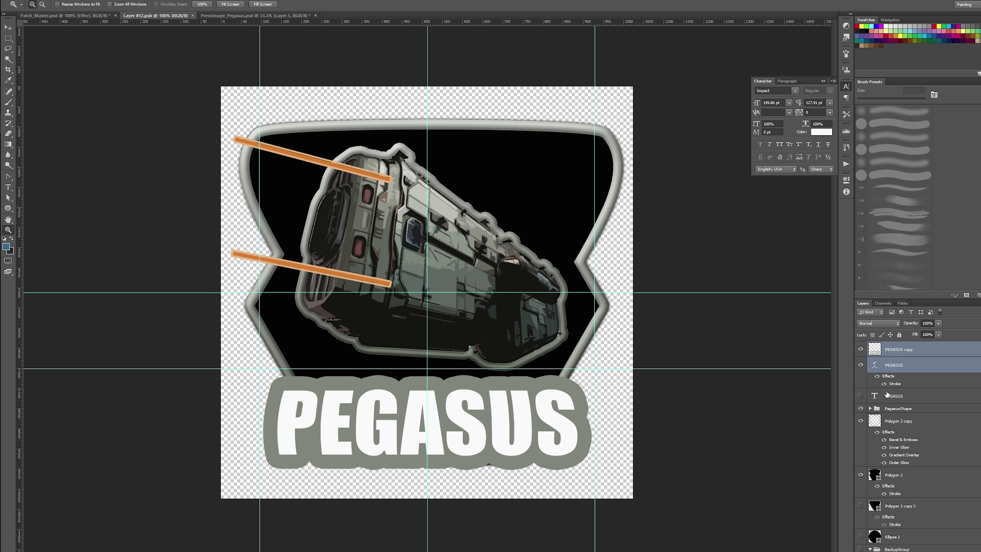
- Delete the PEGASUS copy layer
left_click(897, 383)
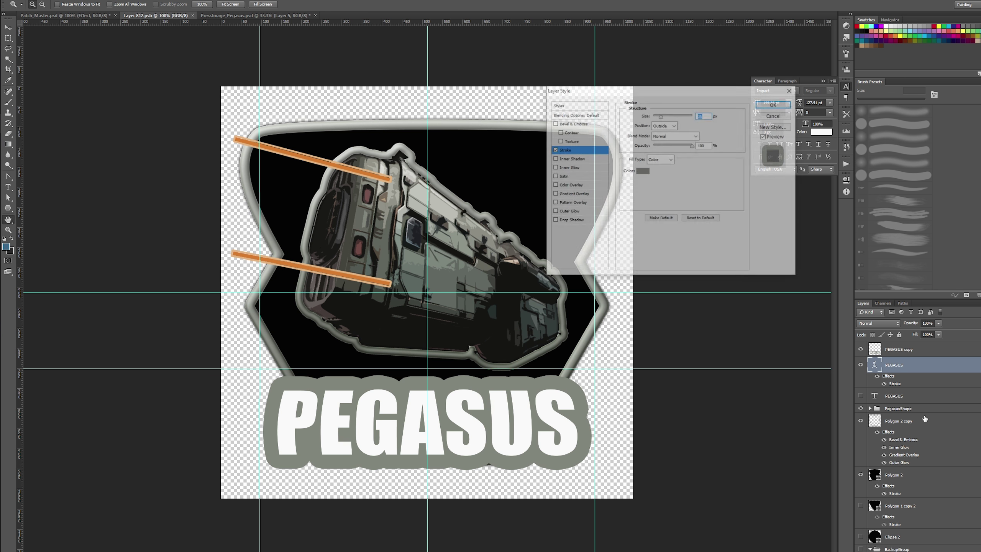
left_click(774, 116)
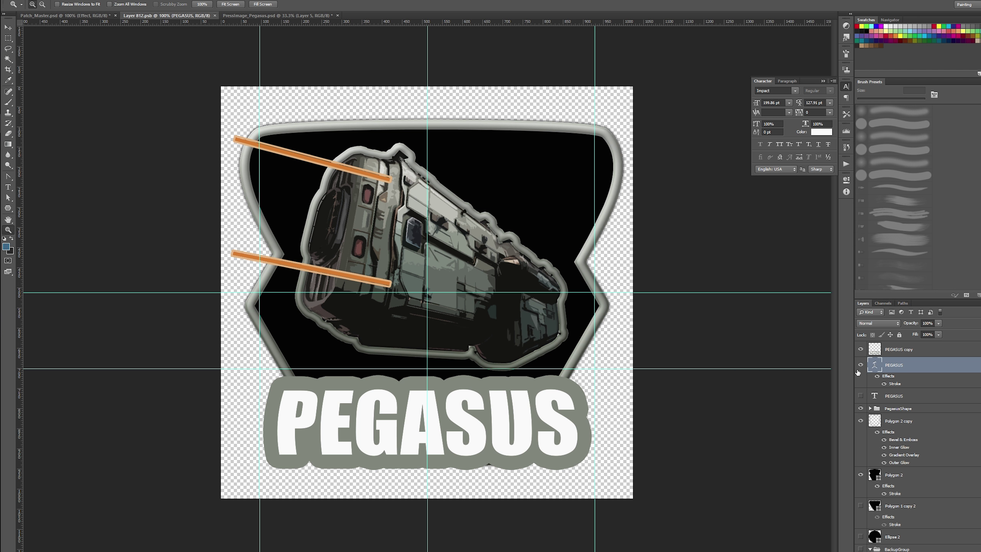
left_click(904, 349)
key("Delete")
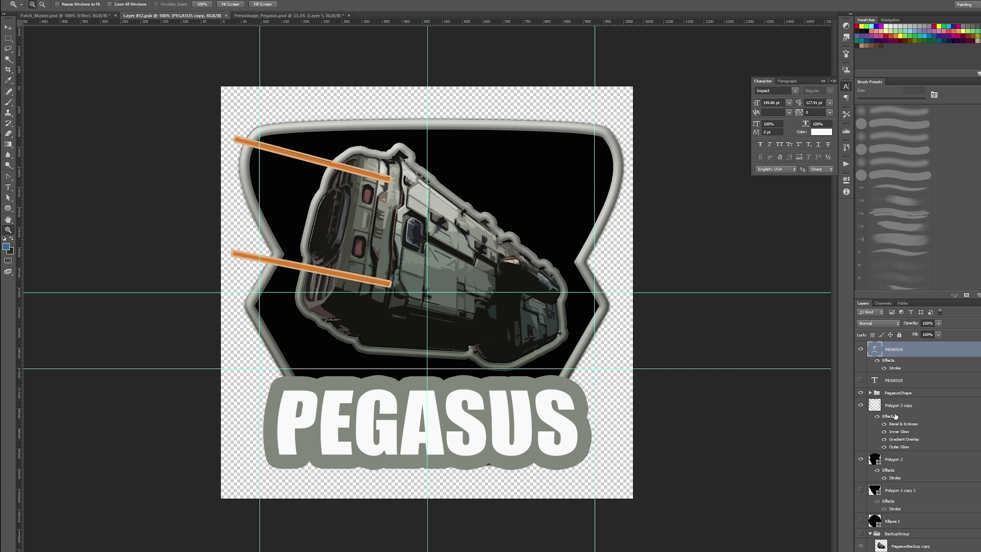
- Show Polygon 2 copy and set its Inner Glow blend mode to Normal
left_click(857, 404)
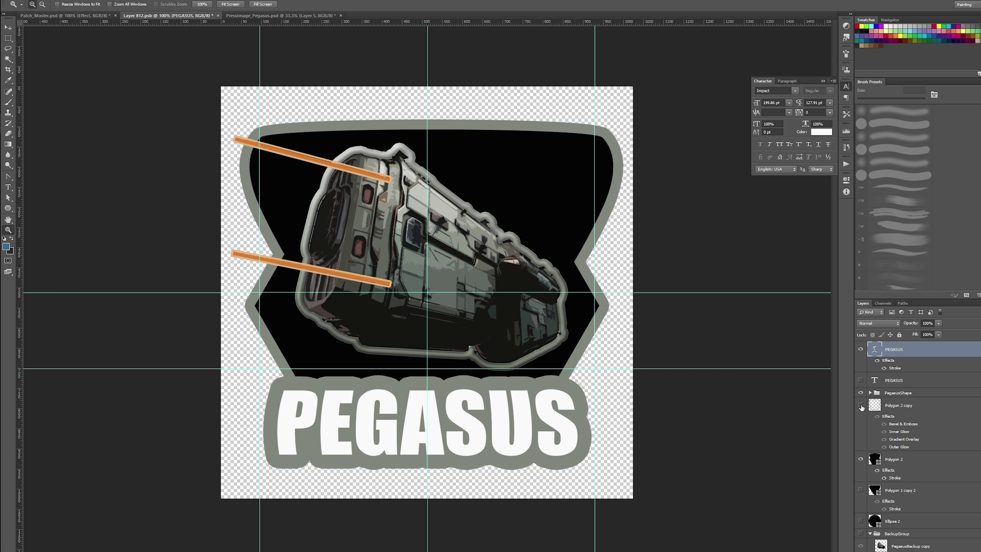
double_click(918, 434)
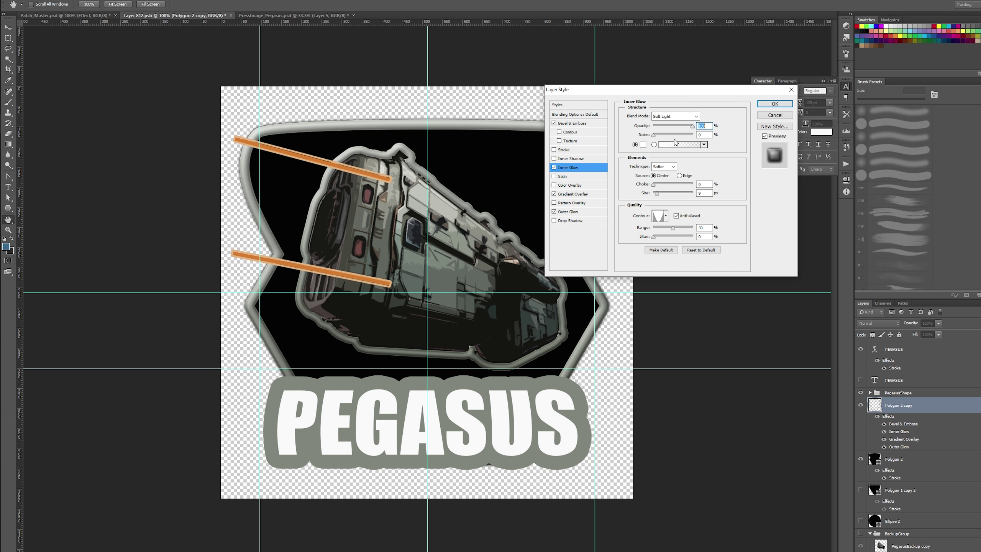
left_click(679, 117)
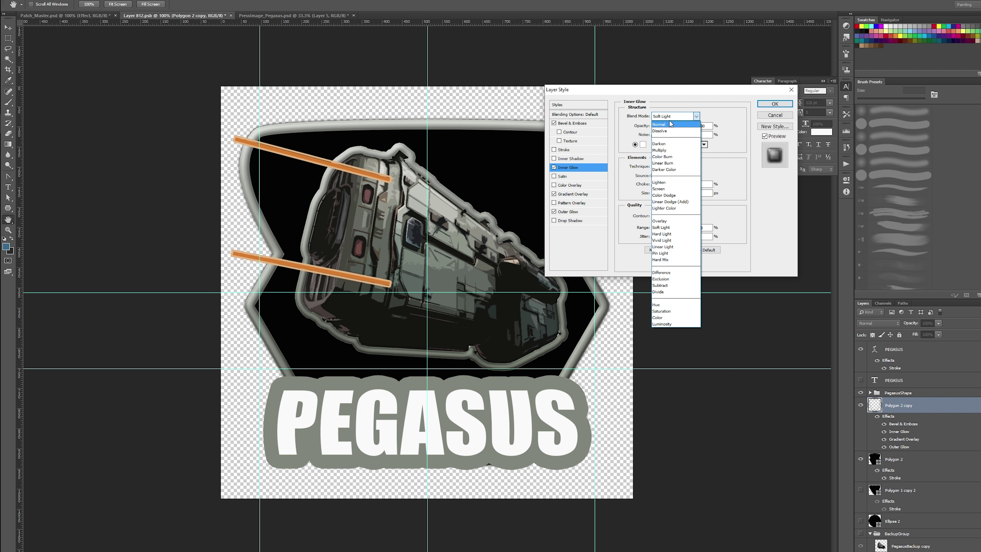
left_click(671, 124)
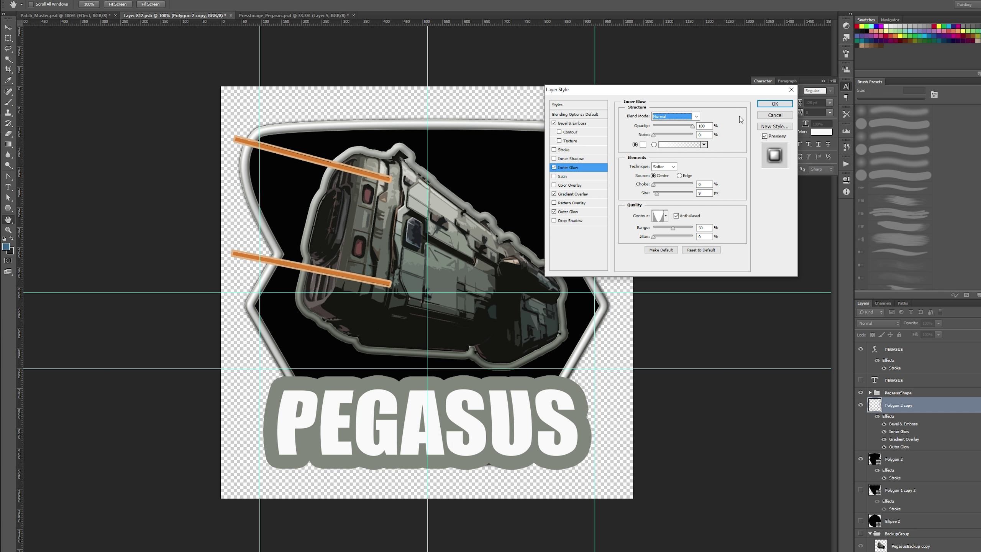
left_click(775, 104)
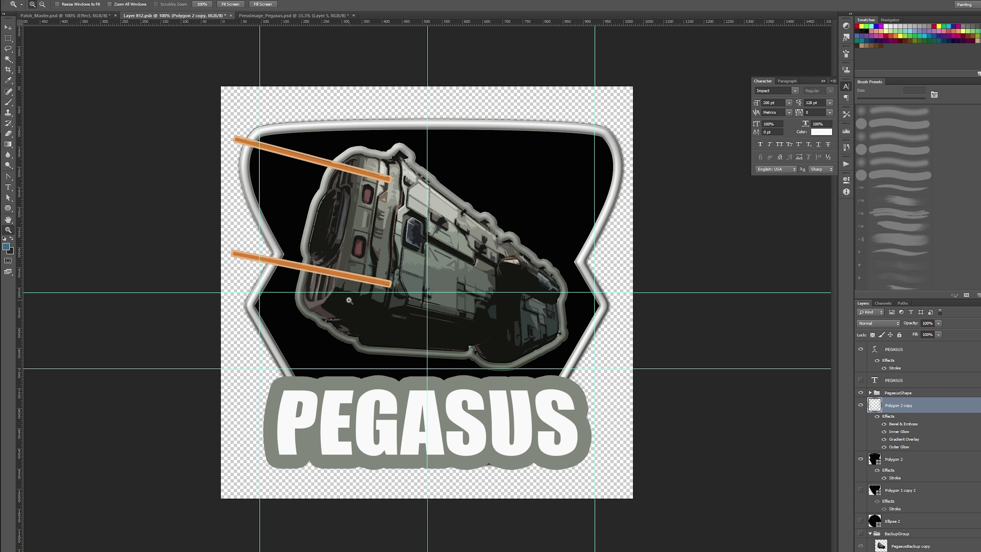
- Recolour the PEGASUS 35 px outside stroke to light grey #dcdcdc
left_click(906, 360)
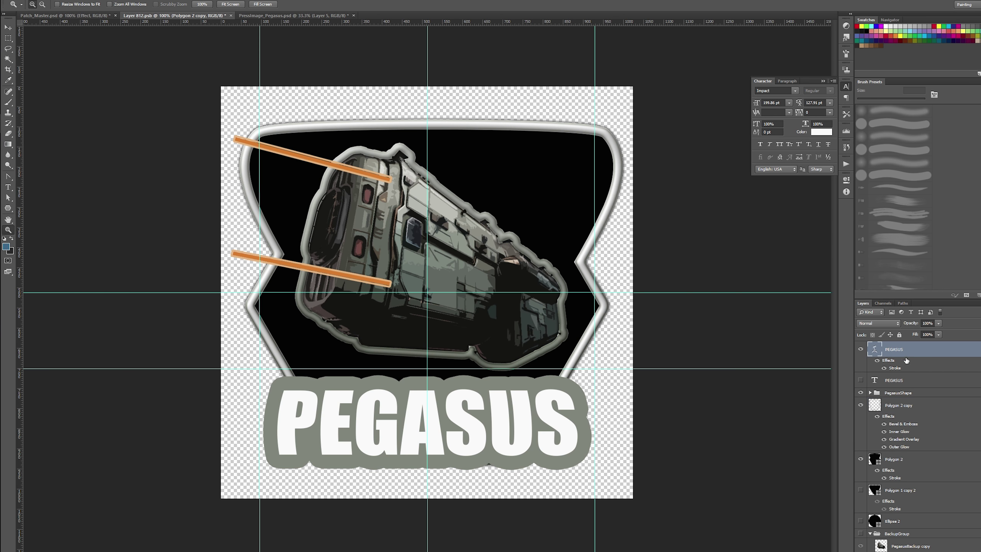
left_click(897, 391)
left_click(897, 368)
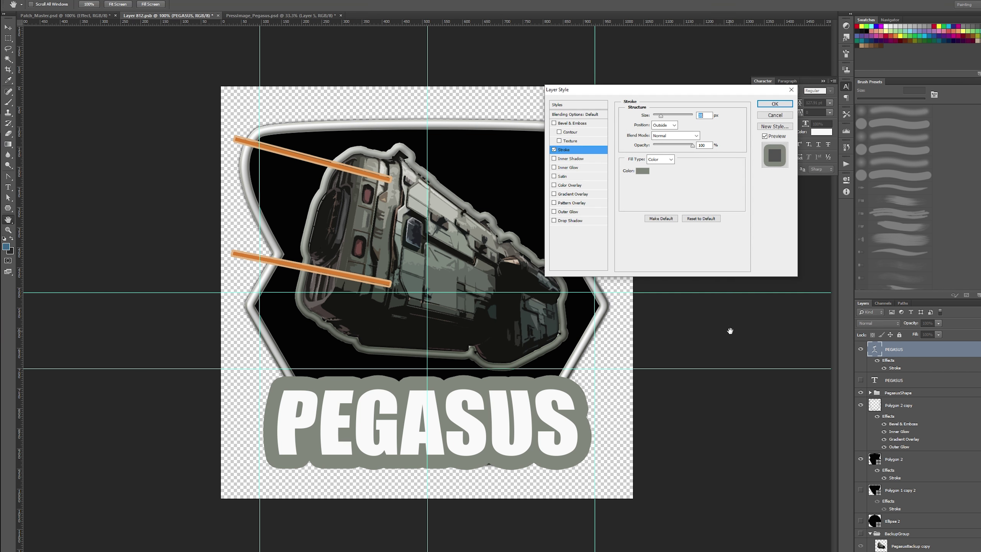
left_click(643, 170)
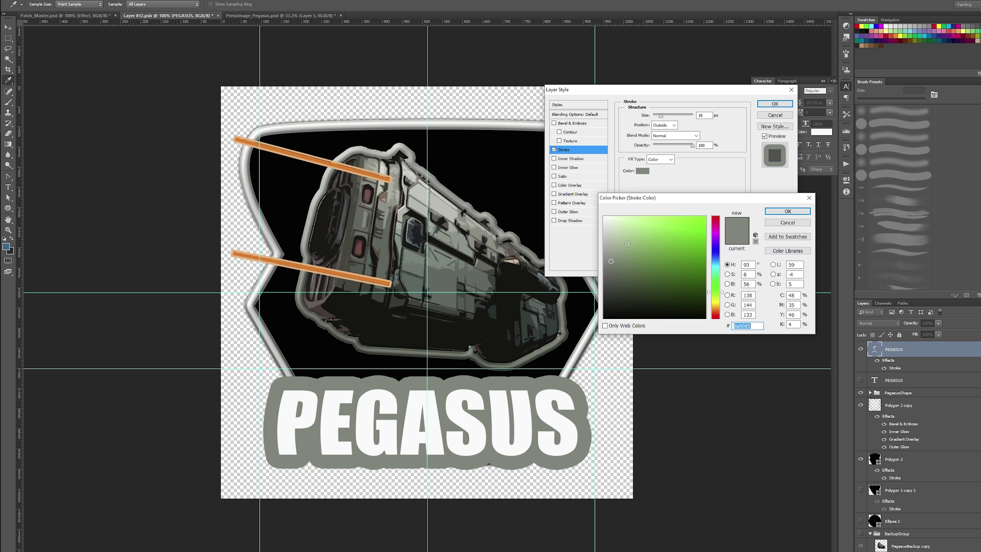
left_click(604, 217)
type("dcdcdc")
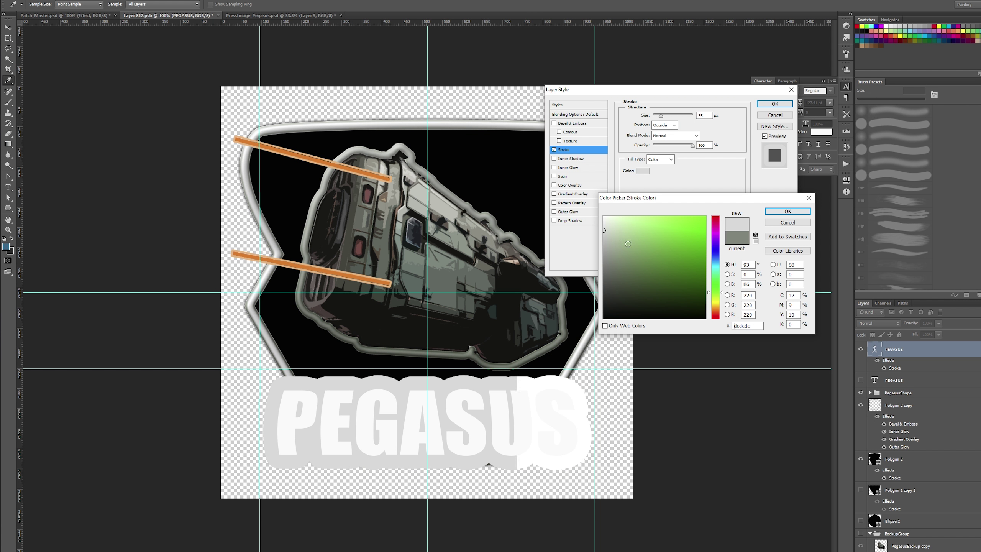
left_click(787, 211)
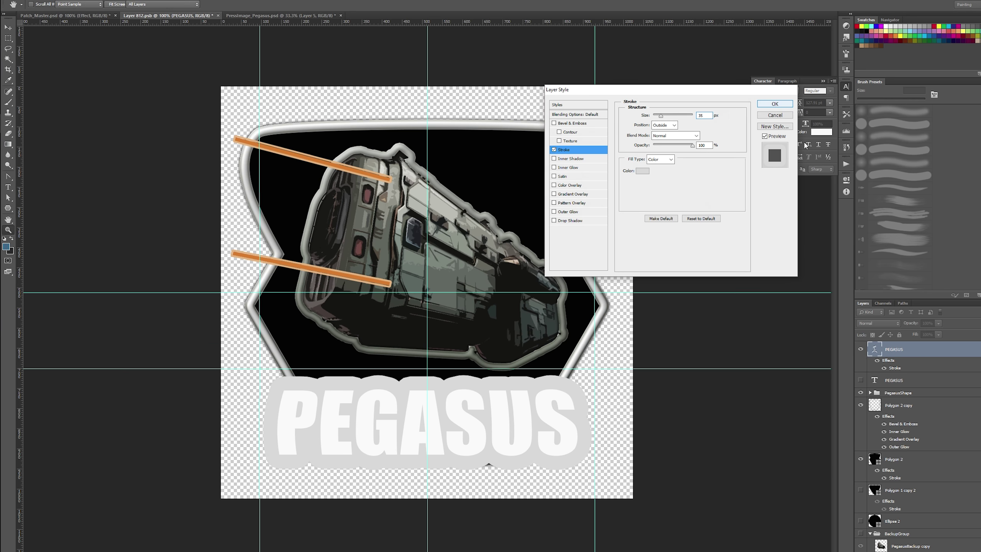
left_click(774, 104)
key("ctrl+j")
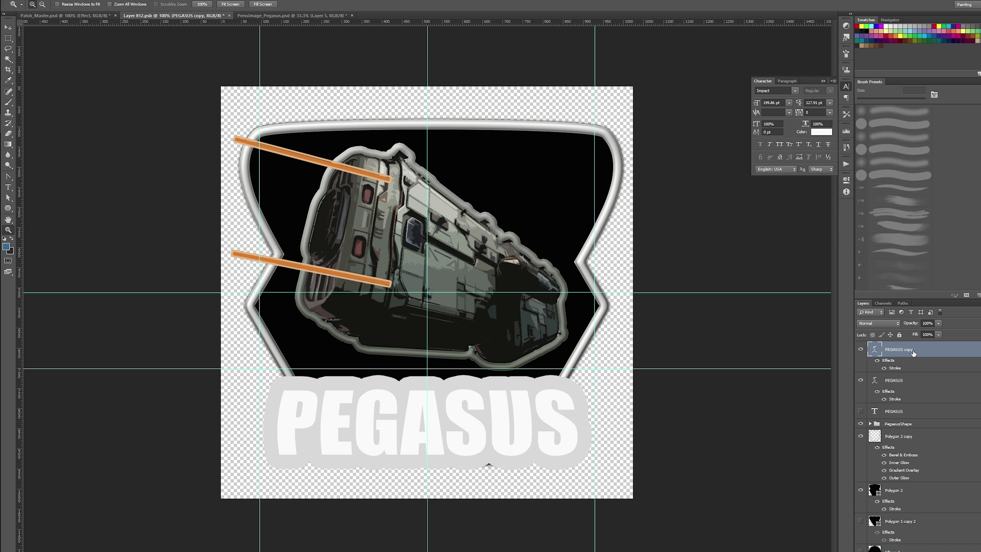
key("ctrl+z")
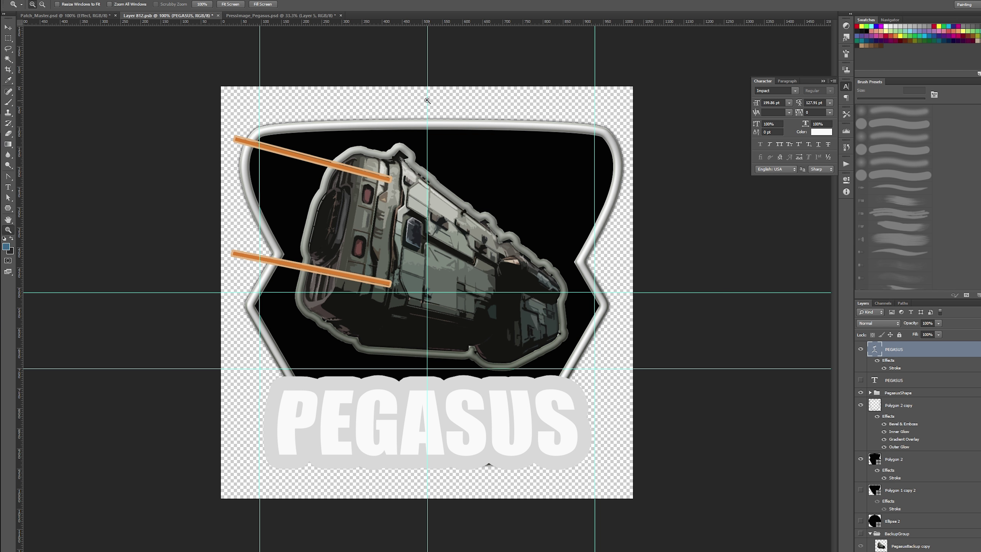
left_click(7, 187)
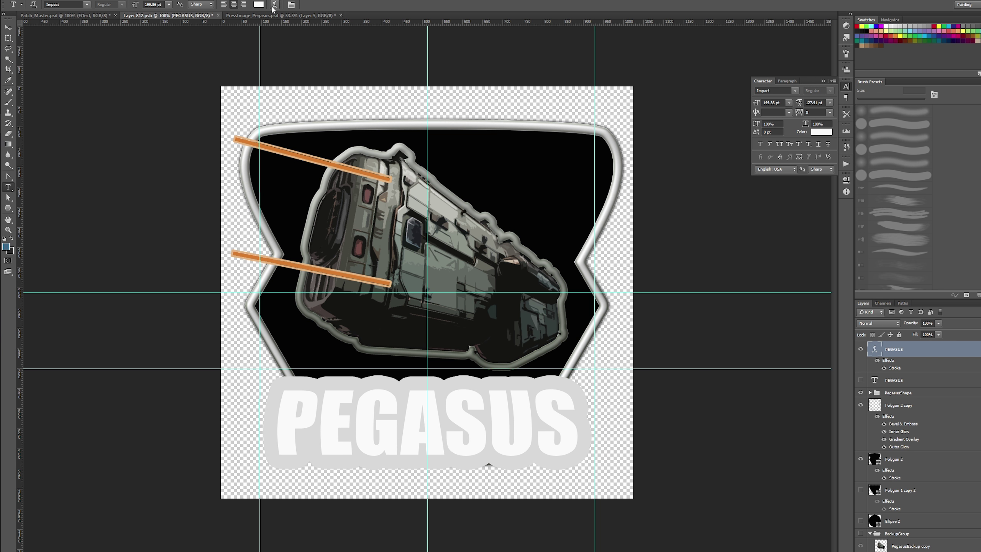
- Set the PEGASUS warp style to None
left_click(275, 5)
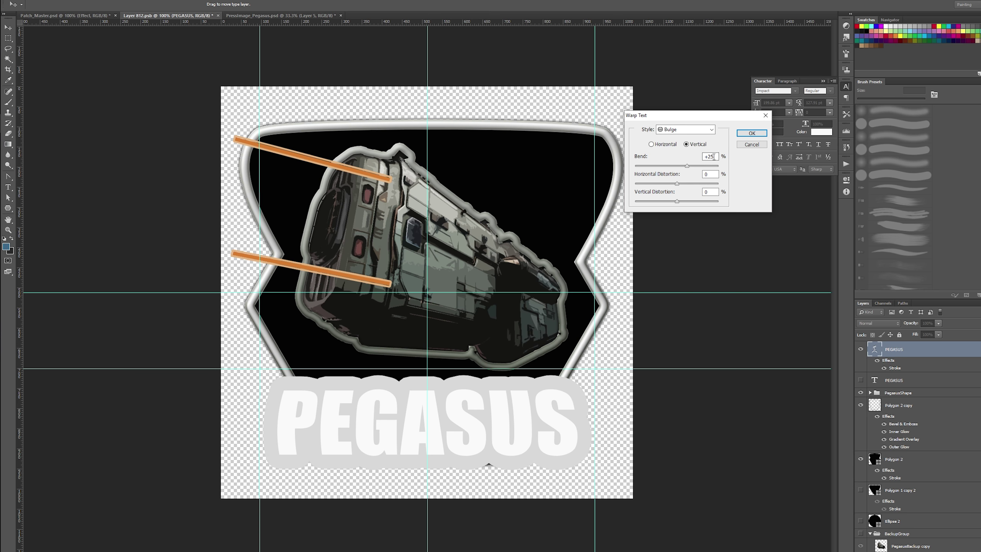
left_click(695, 129)
left_click(680, 137)
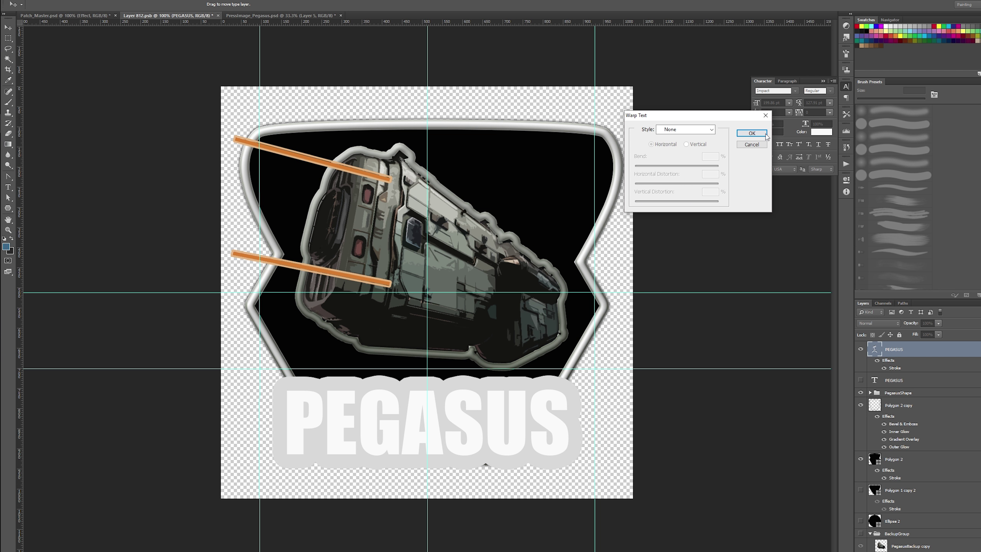
key("Return")
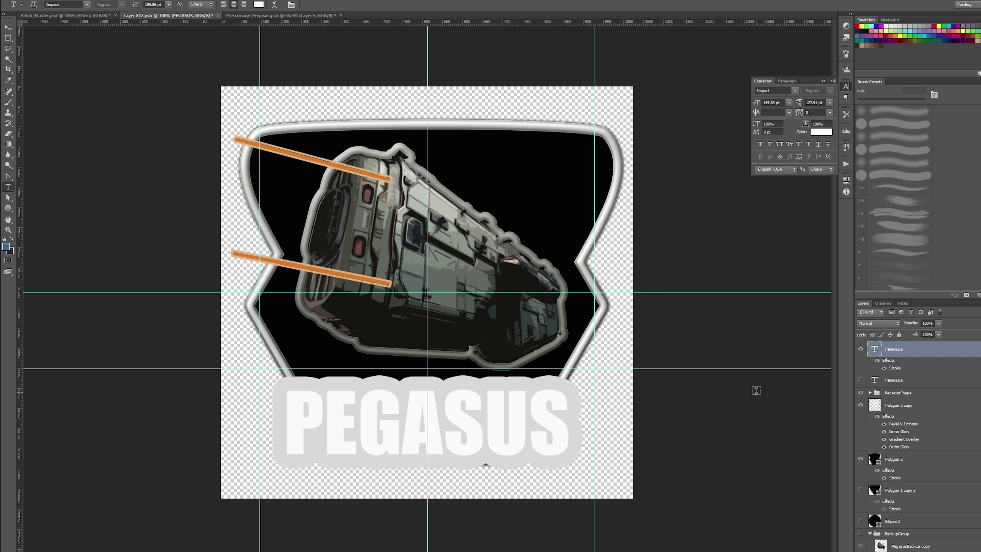
- Nudge the PEGASUS text slightly lower on the badge
left_click(8, 27)
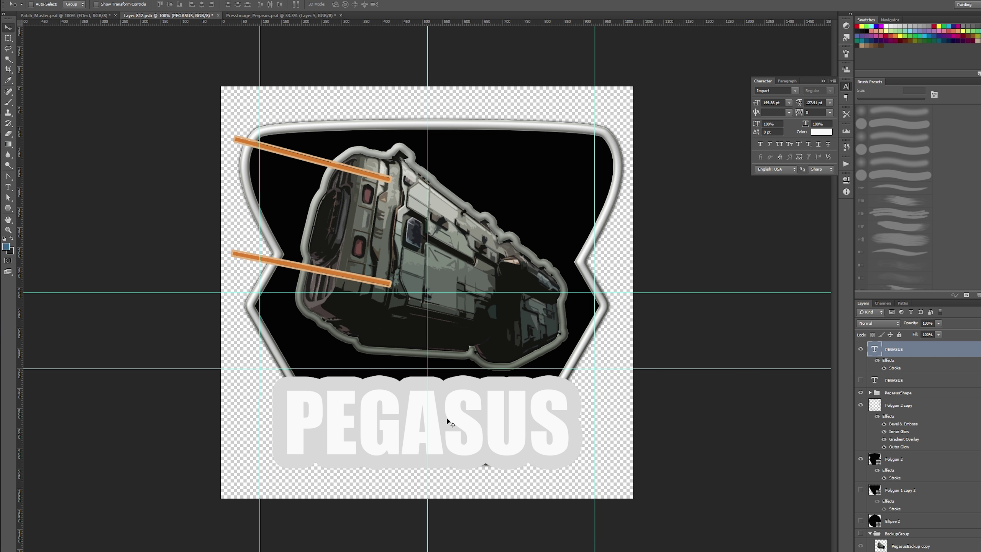
left_click_drag(447, 419, 446, 424)
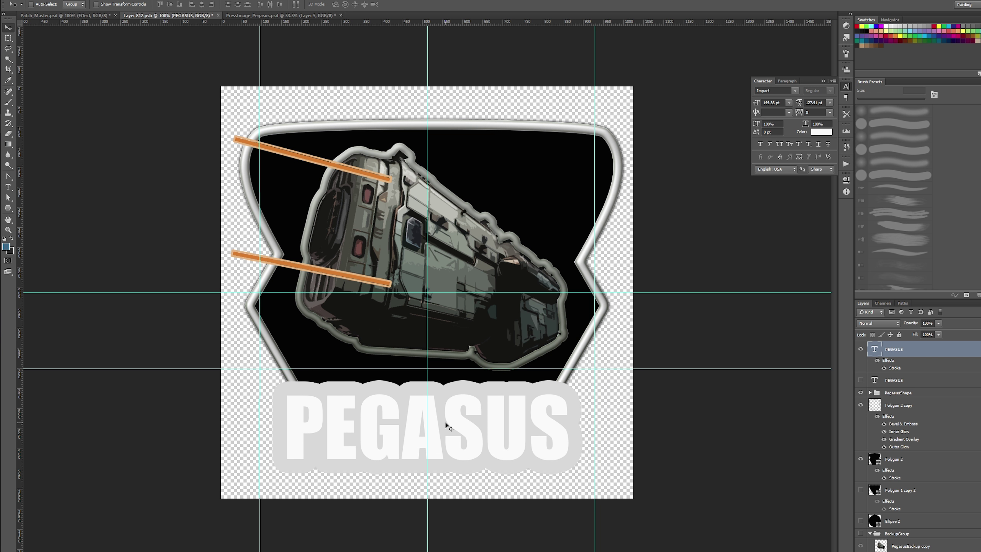
key("ctrl+t")
key("Return")
- Change the PEGASUS font size from 200 pt to 128 pt
double_click(446, 425)
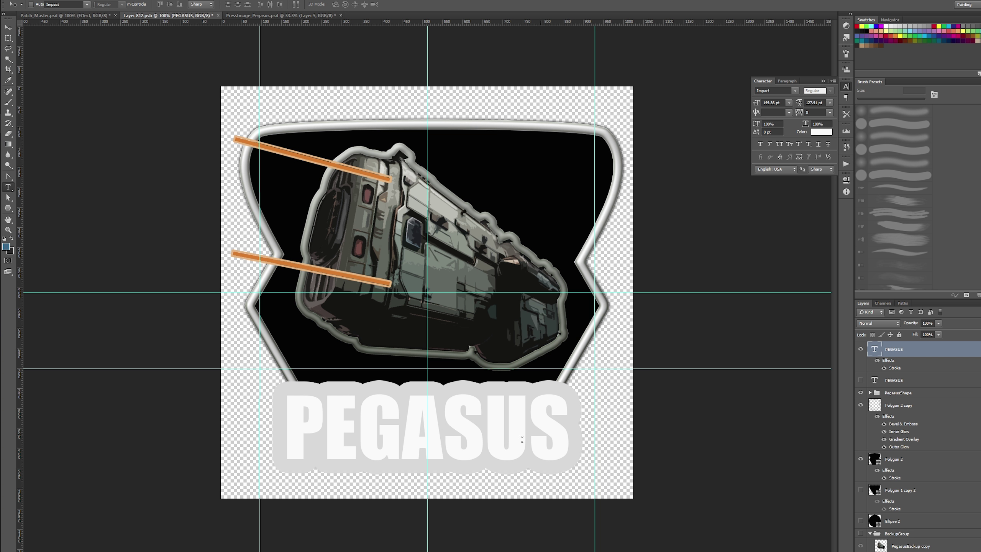
left_click(788, 102)
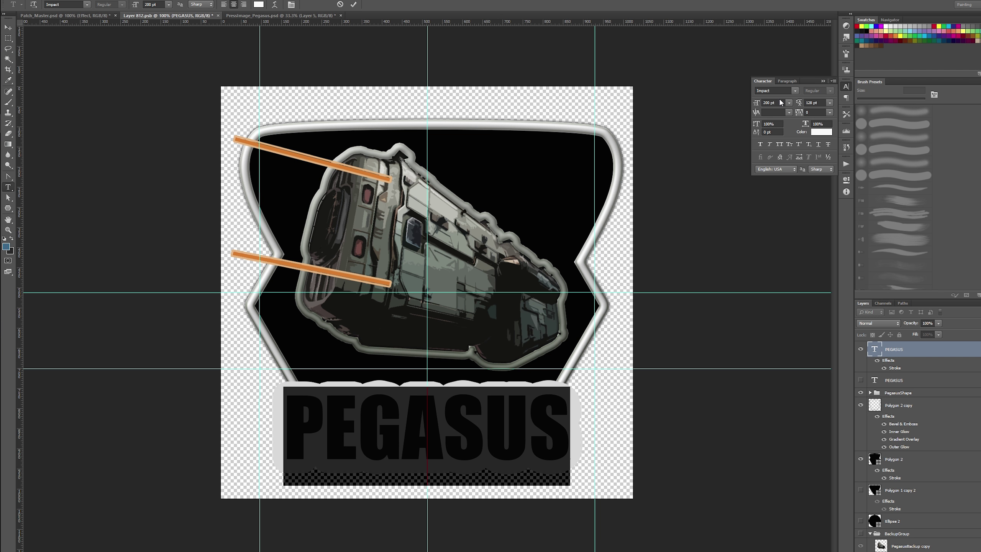
left_click(772, 102)
type("164")
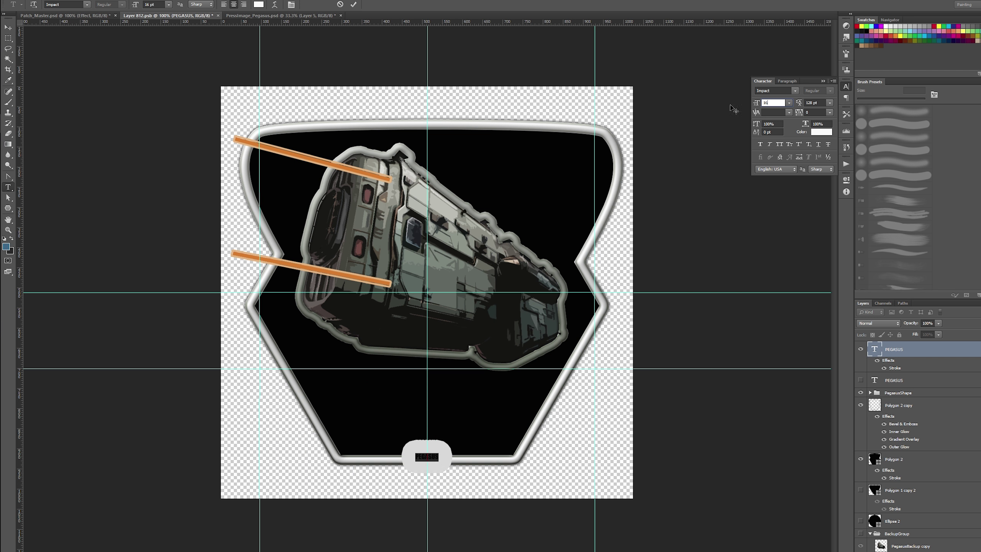
key("BackSpace")
key("BackSpace")
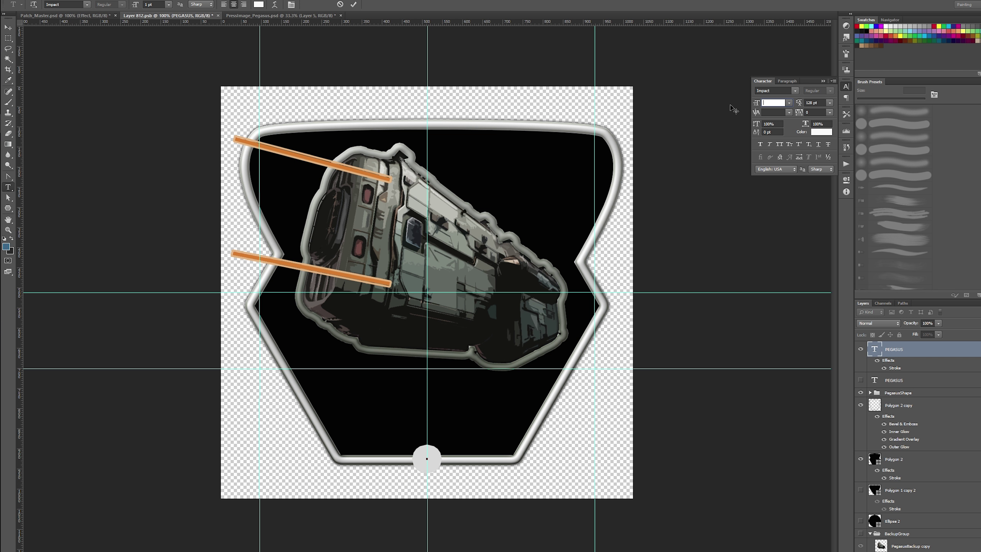
key("BackSpace")
type("91128")
key("BackSpace")
key("BackSpace")
key("BackSpace")
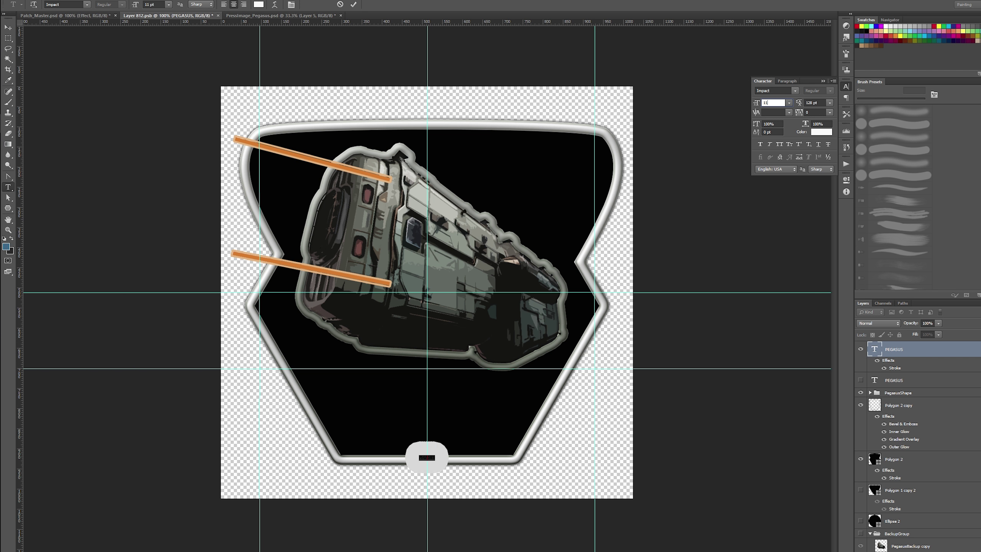
type("28")
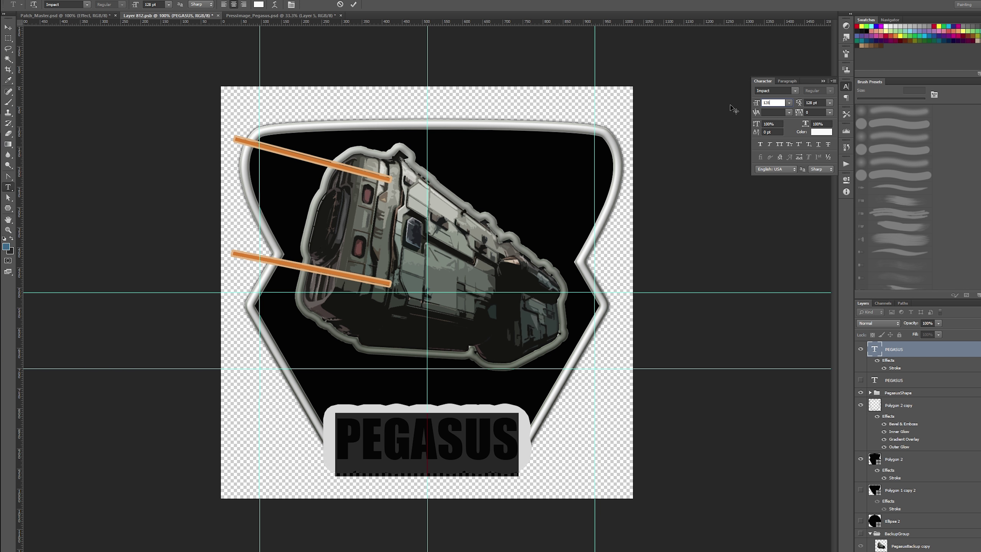
key("Return")
- Raise PEGASUS 65 px in the badge and lower the PegasusShape ship group about 40 px
key("v")
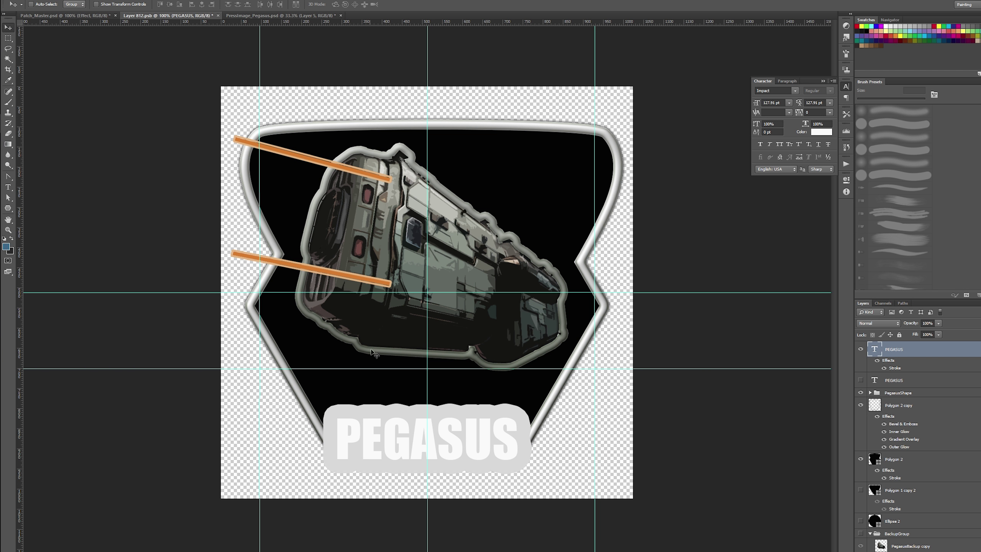
left_click_drag(438, 424, 438, 398)
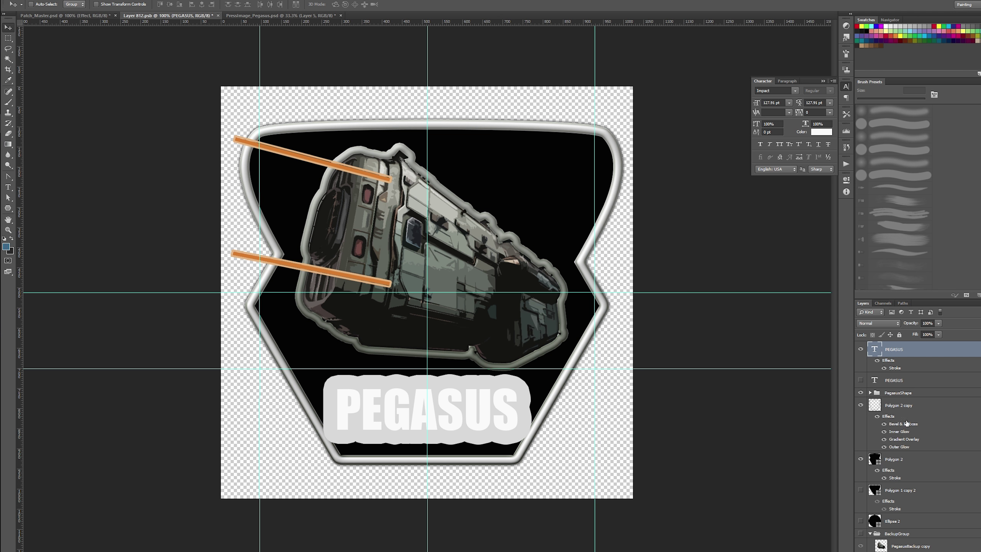
left_click(914, 405)
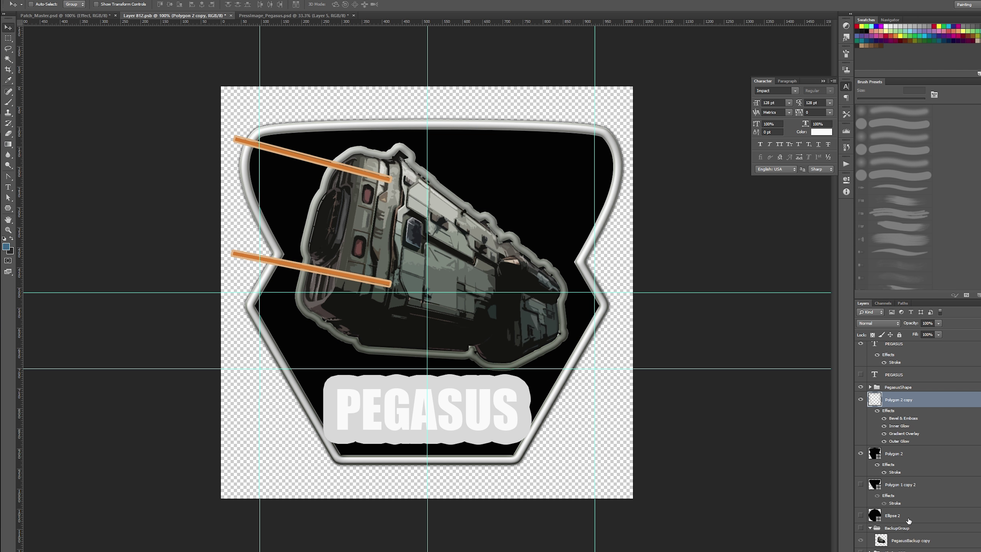
scroll(908, 520, "up", 1)
left_click(896, 393)
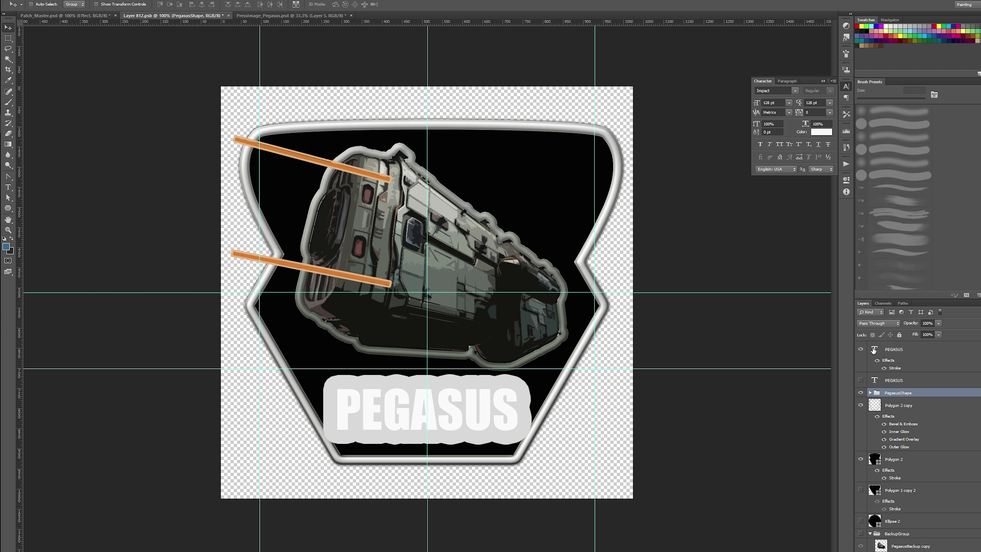
left_click_drag(482, 293, 466, 323)
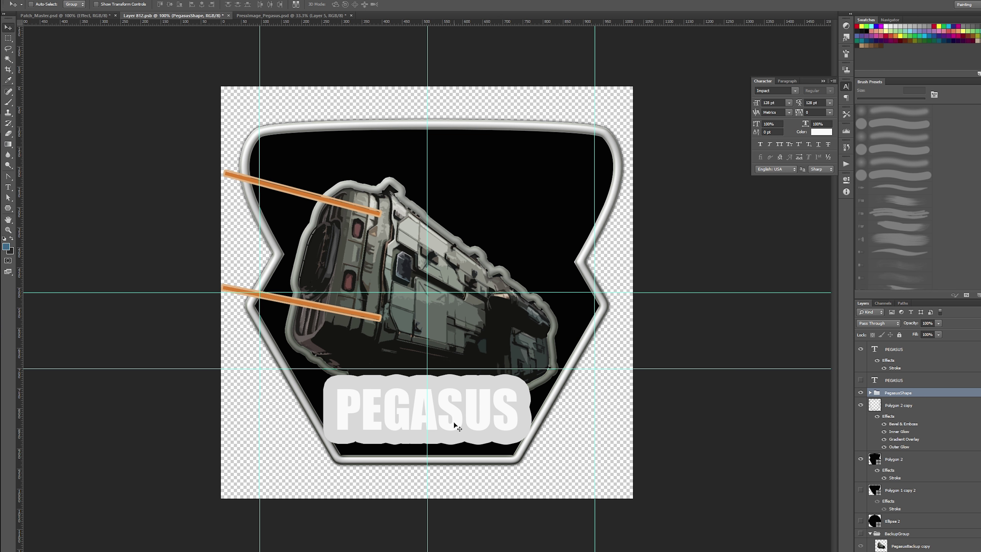
left_click(915, 350)
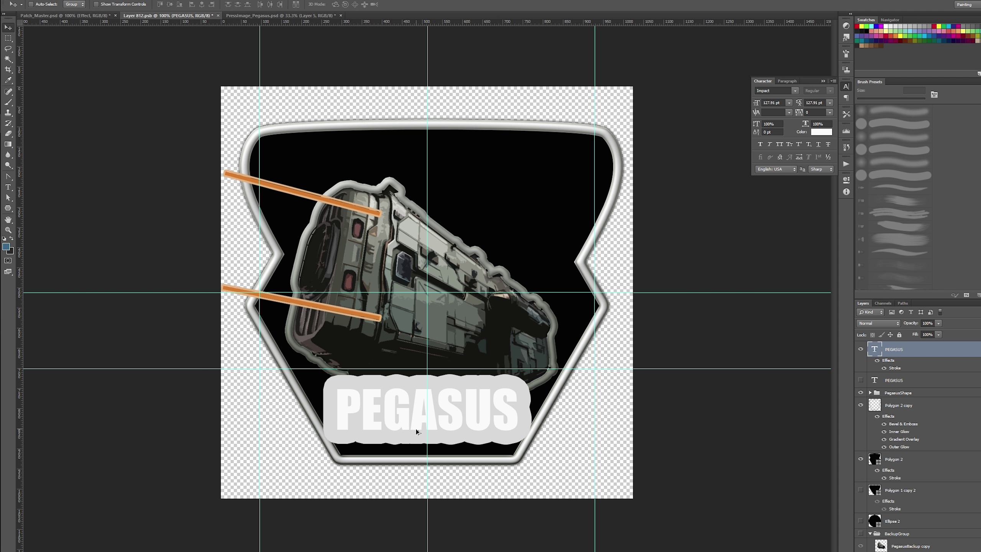
- Duplicate PEGASUS to the badge top, retype it as DEATH TRANSPORT, and set it to 110 pt
left_click_drag(416, 431, 416, 181)
key("t")
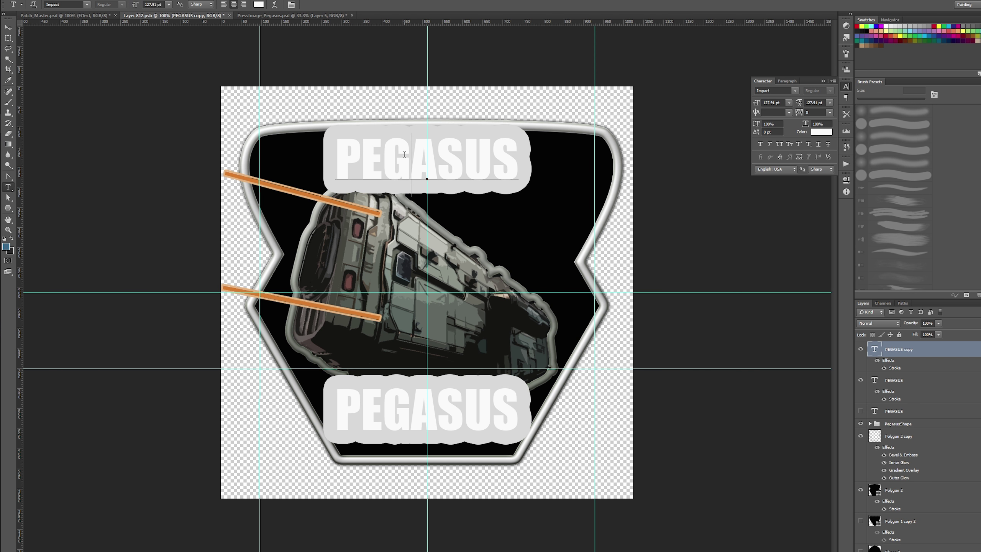
double_click(404, 154)
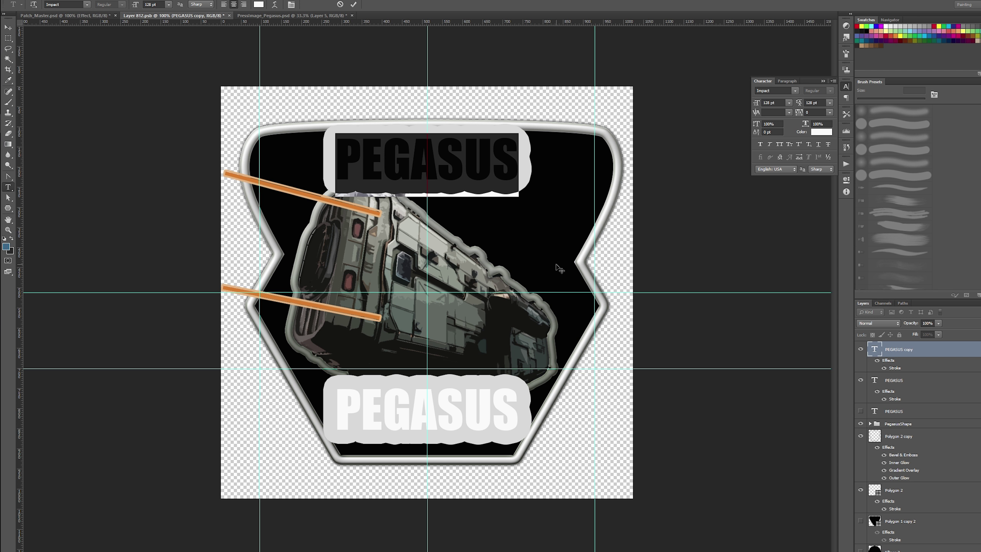
type("DEATH ")
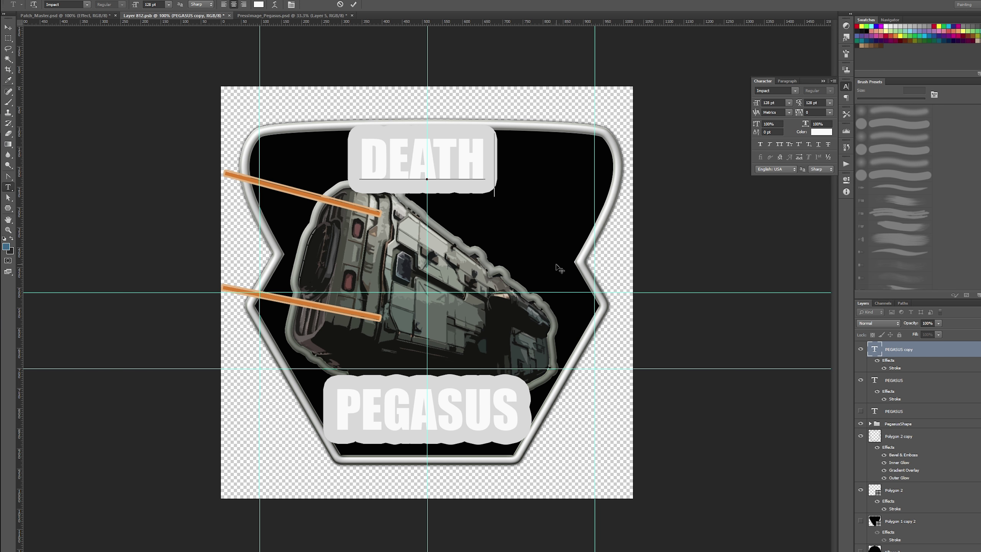
type("TRANSPORT")
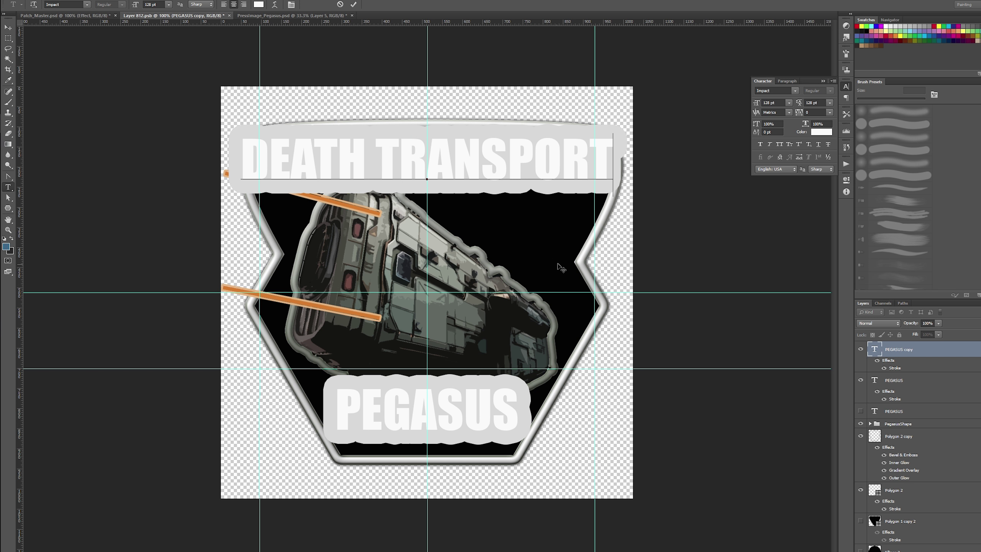
key("ctrl+a")
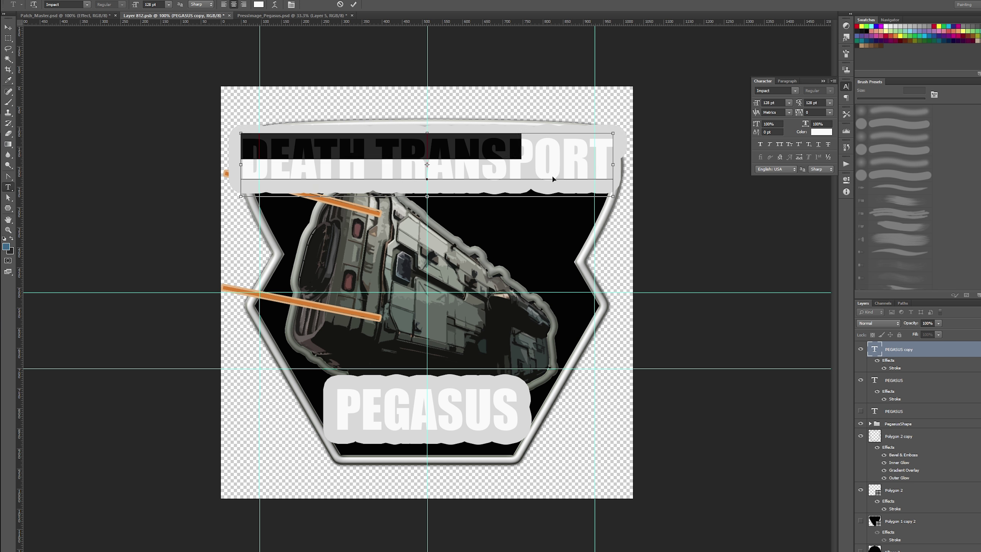
left_click(772, 103)
type("110")
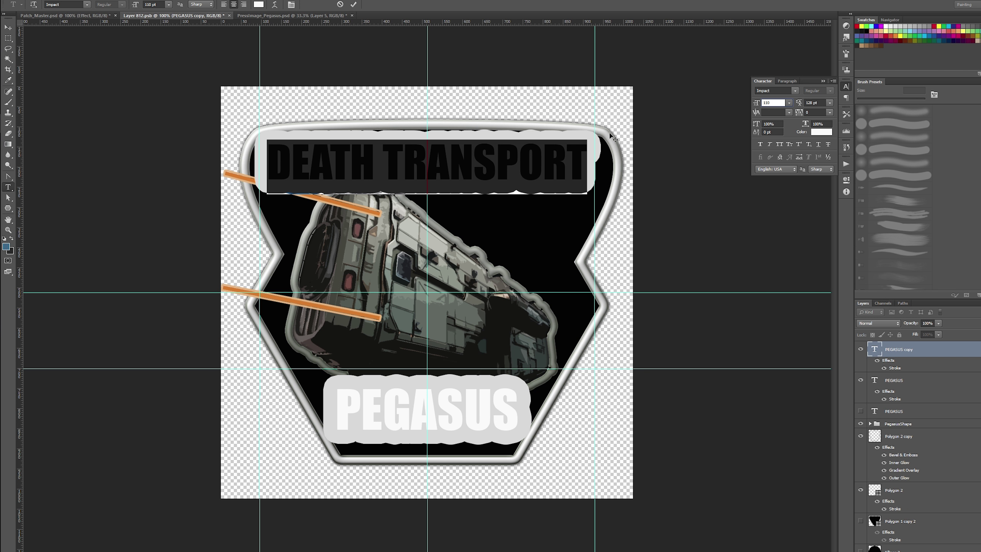
left_click(8, 27)
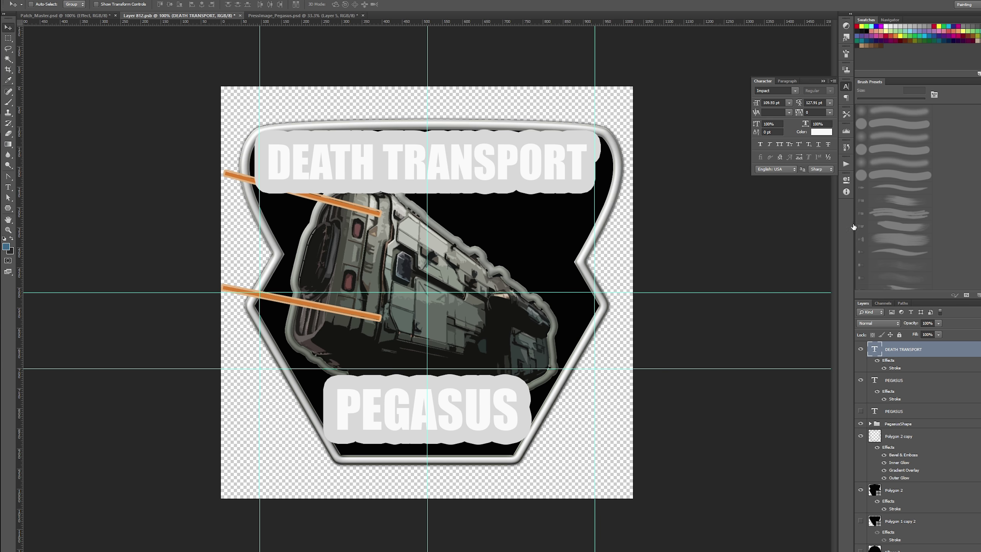
- Commit the DEATH TRANSPORT text edit after checking its Stroke effect settings
key("space")
double_click(894, 368)
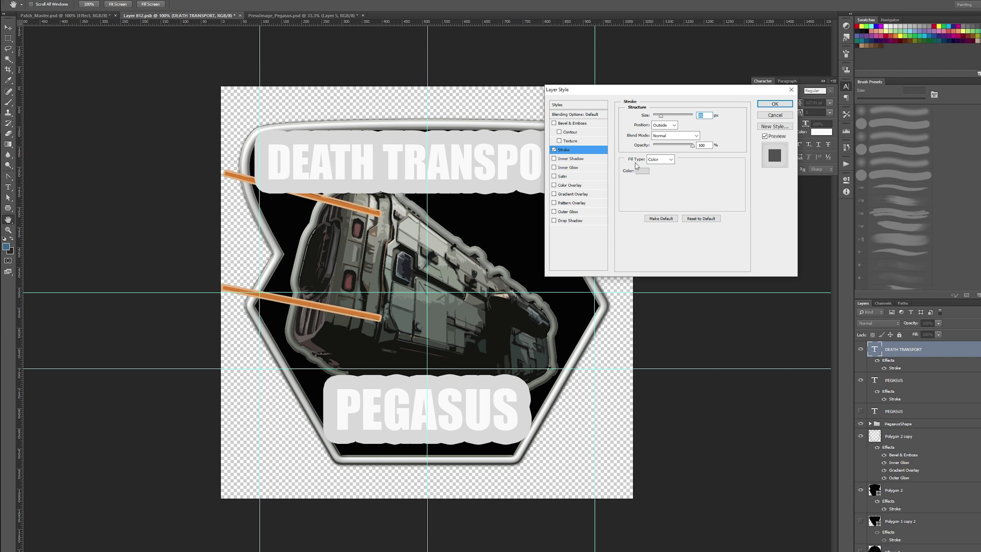
left_click(775, 103)
double_click(874, 349)
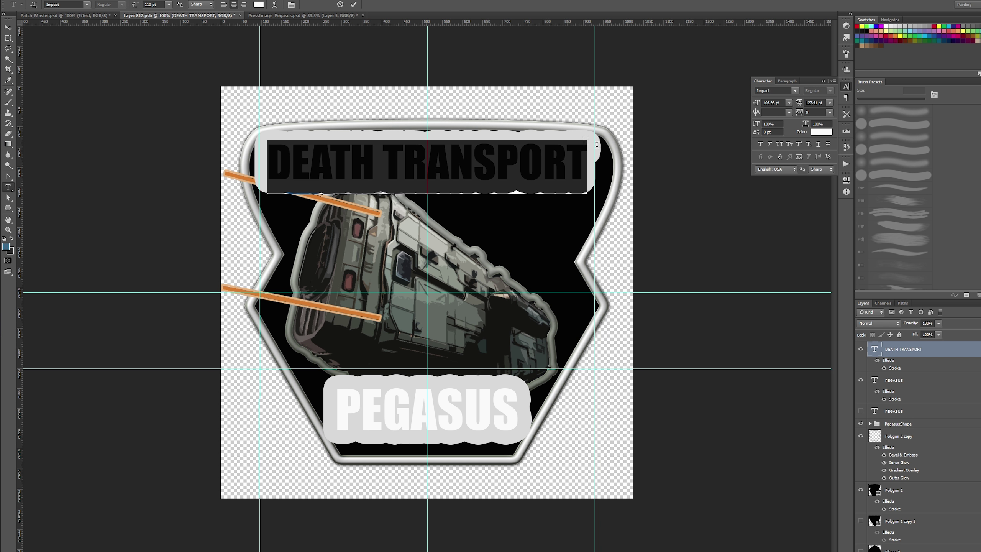
key("ctrl+Return")
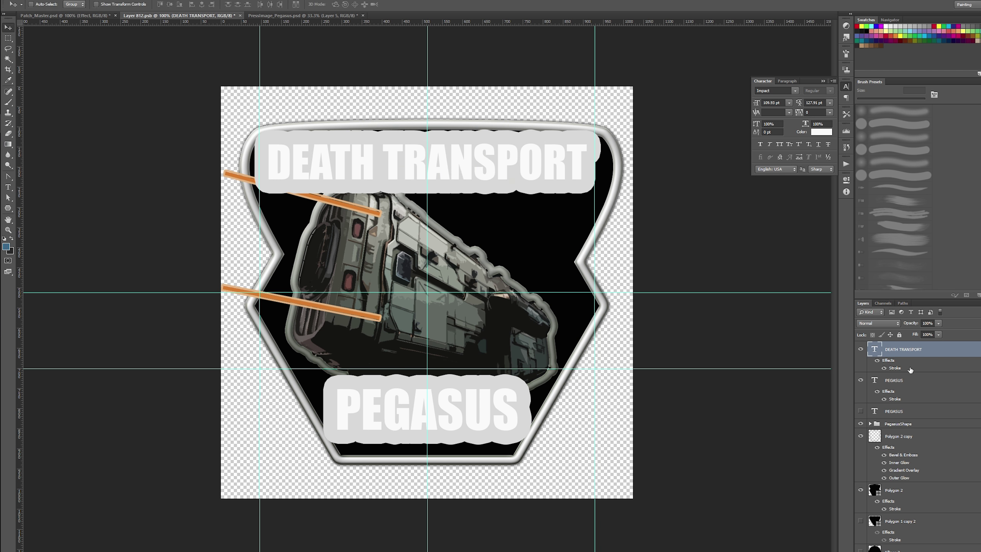
- Set DEATH TRANSPORT's outside stroke to about 25 px and raise the text 6 px
double_click(894, 367)
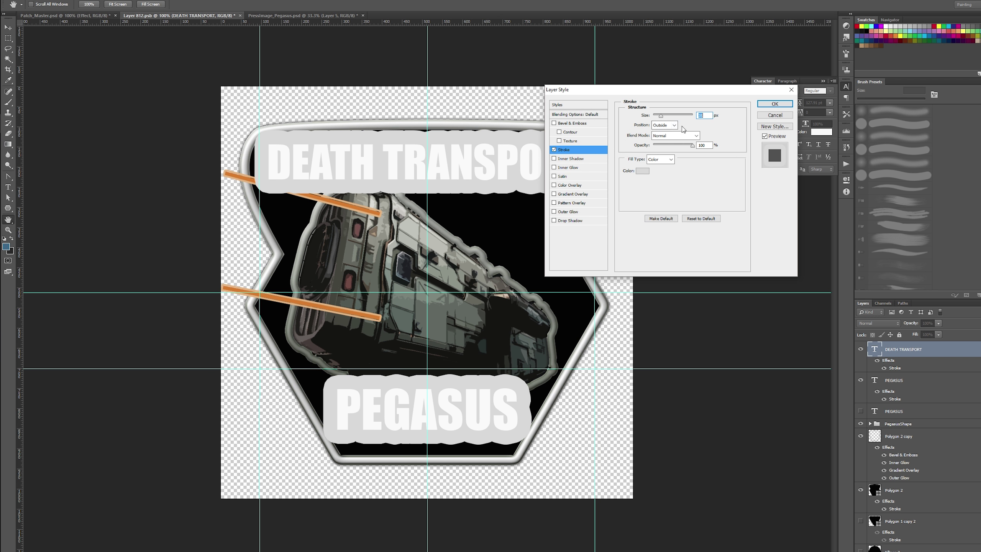
type("25")
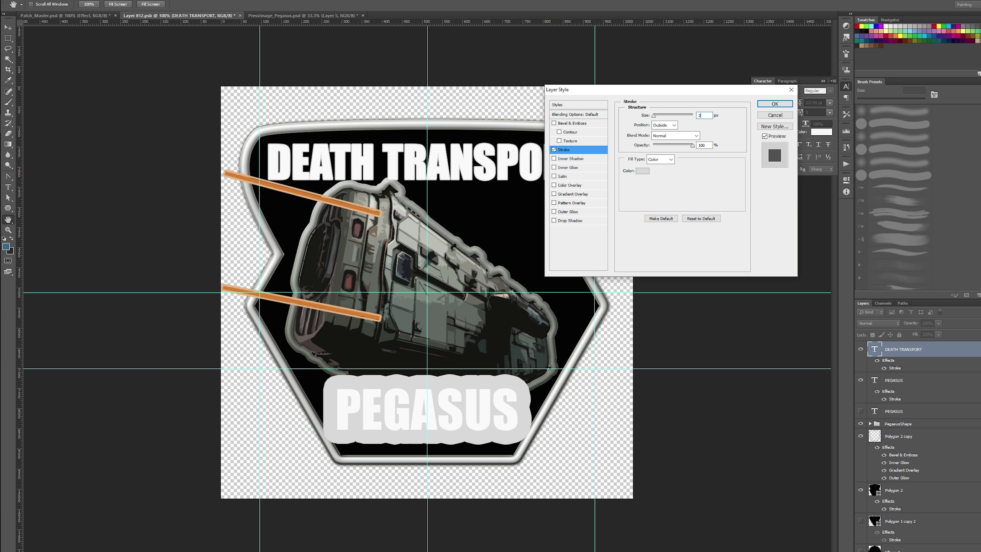
key("BackSpace")
key("BackSpace")
type("10")
type("5")
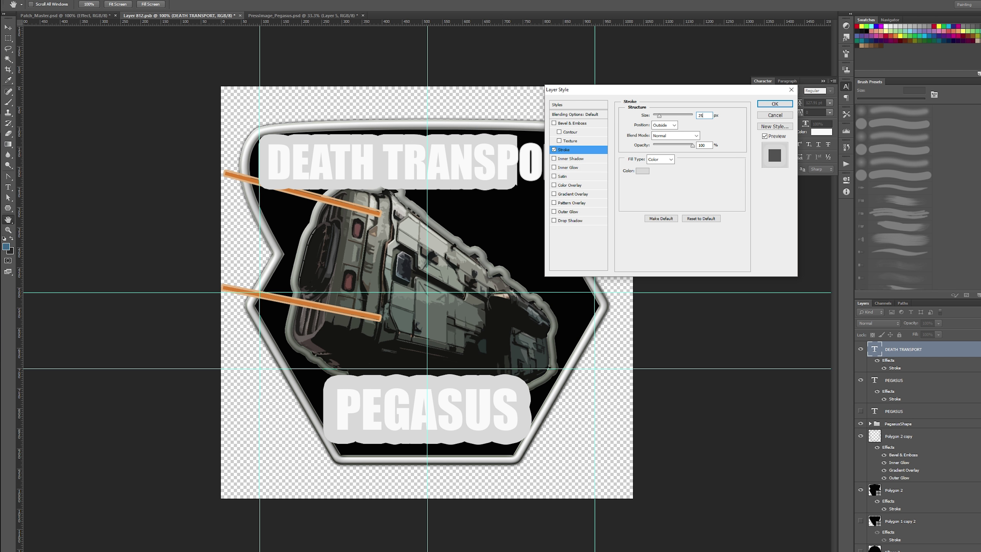
key("Return")
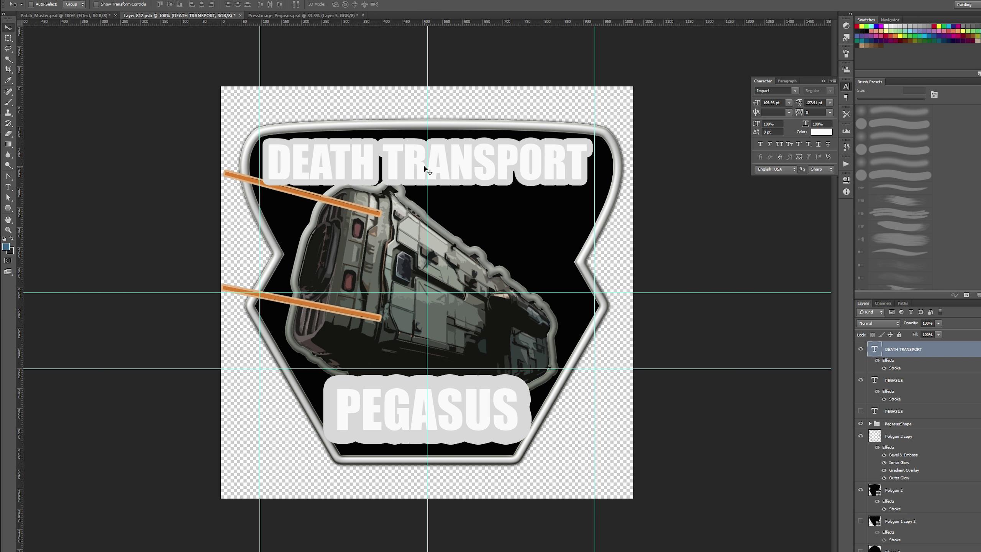
left_click_drag(423, 169, 425, 166)
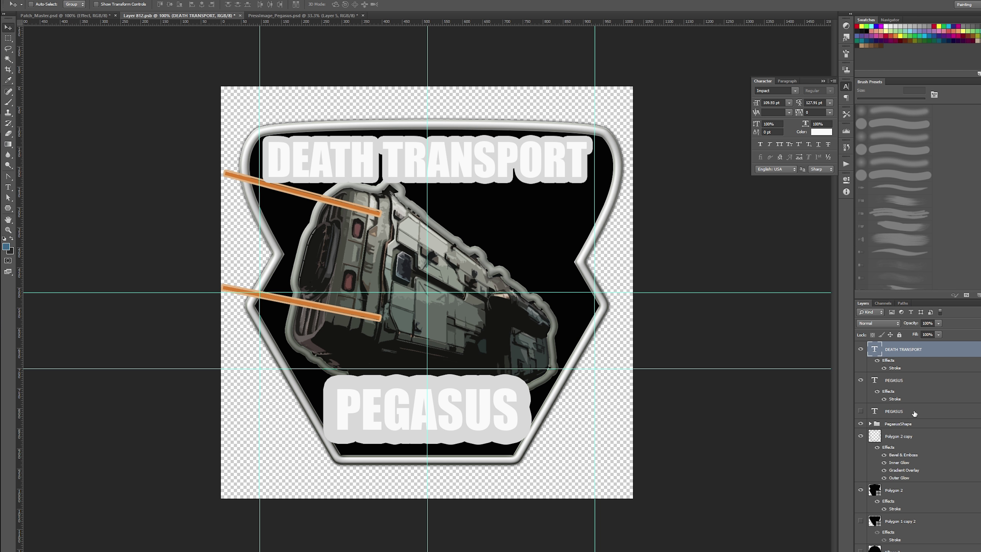
- Lower PEGASUS about 24 px and group DEATH TRANSPORT with both PEGASUS text layers
left_click(893, 380)
left_click_drag(448, 394, 448, 404)
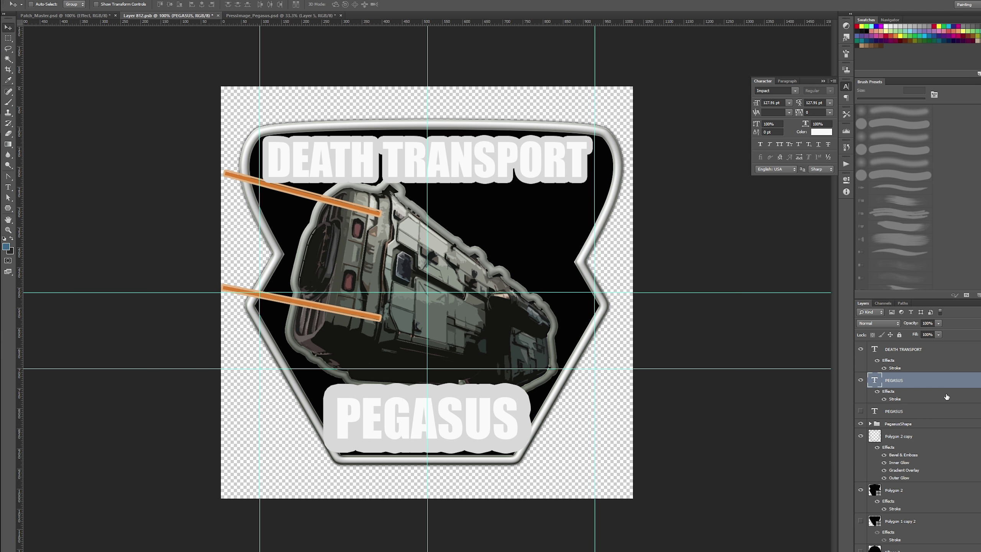
left_click(916, 357)
left_click(918, 376, "shift")
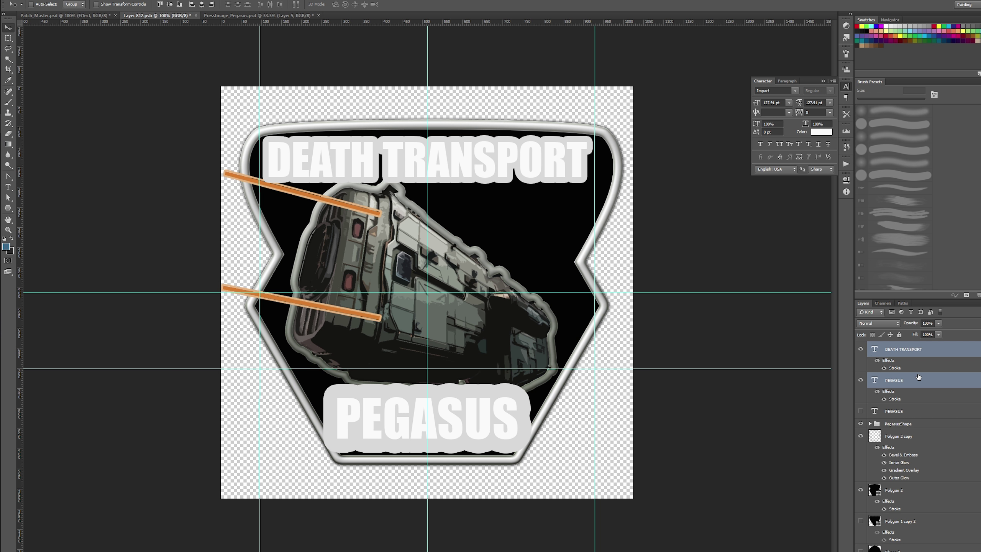
left_click(902, 408, "shift")
key("ctrl+g")
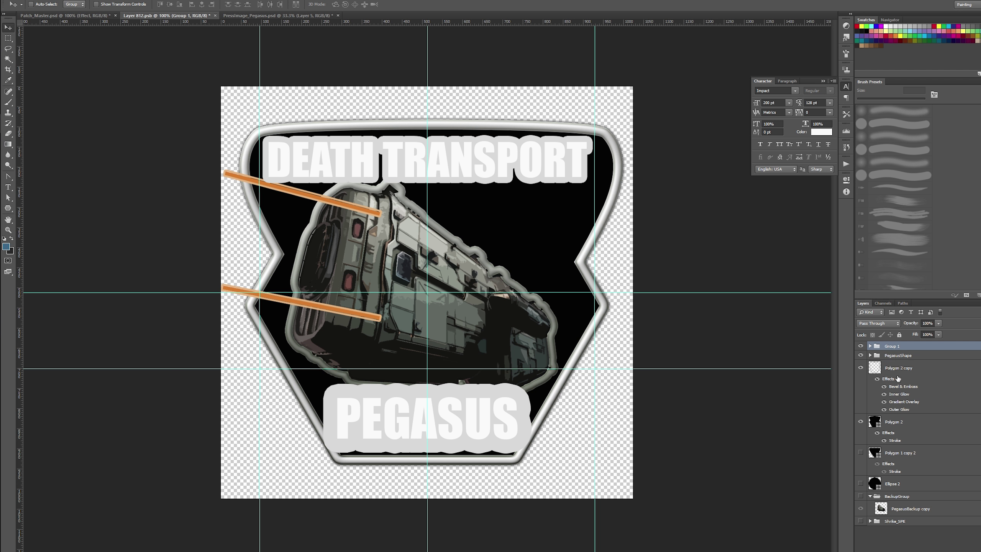
- Name the new text group PegasusText
double_click(894, 346)
type("pEG")
key("BackSpace")
key("BackSpace")
key("BackSpace")
key("BackSpace")
key("BackSpace")
key("BackSpace")
key("BackSpace")
type("PegasusText")
key("Return")
- Duplicate DEATH TRANSPORT and PEGASUS, rasterize the copies' layer styles, then delete the copies
left_click(870, 346)
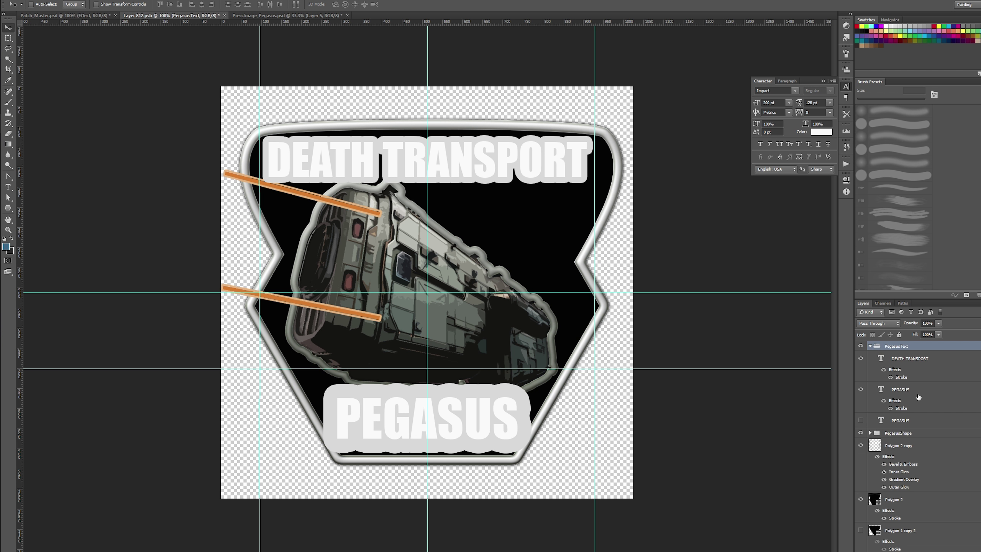
left_click(916, 367)
left_click(915, 391)
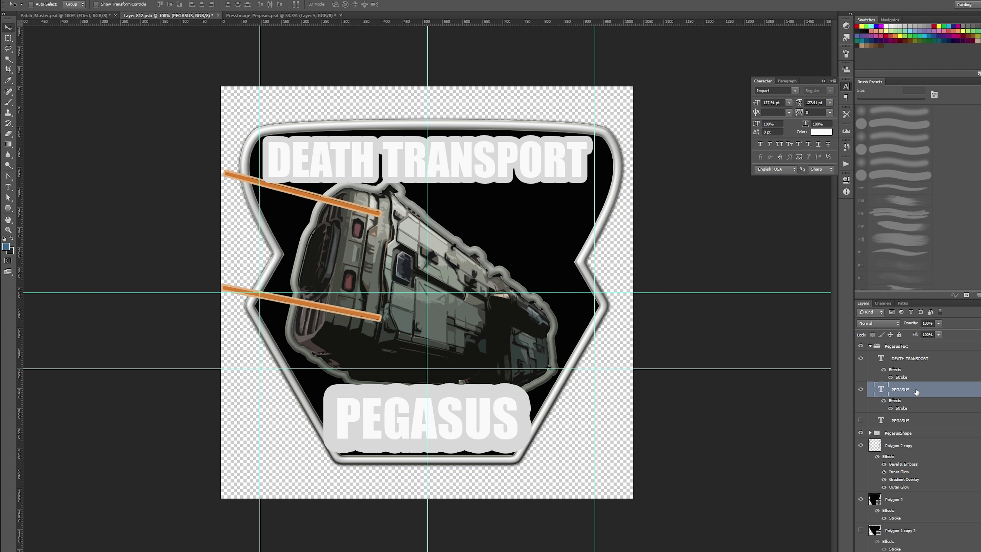
left_click(915, 359, "shift")
key("ctrl+j")
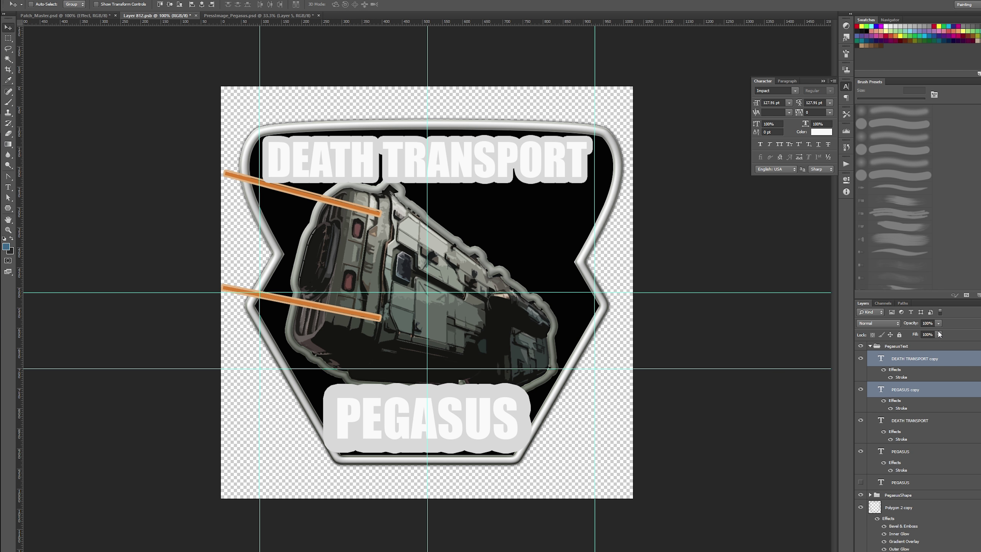
right_click(926, 358)
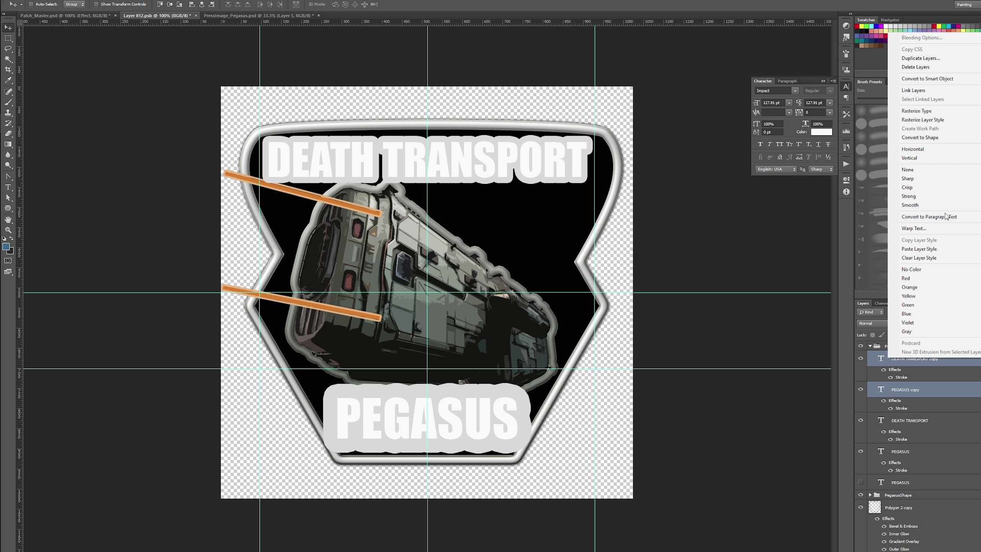
left_click(926, 119)
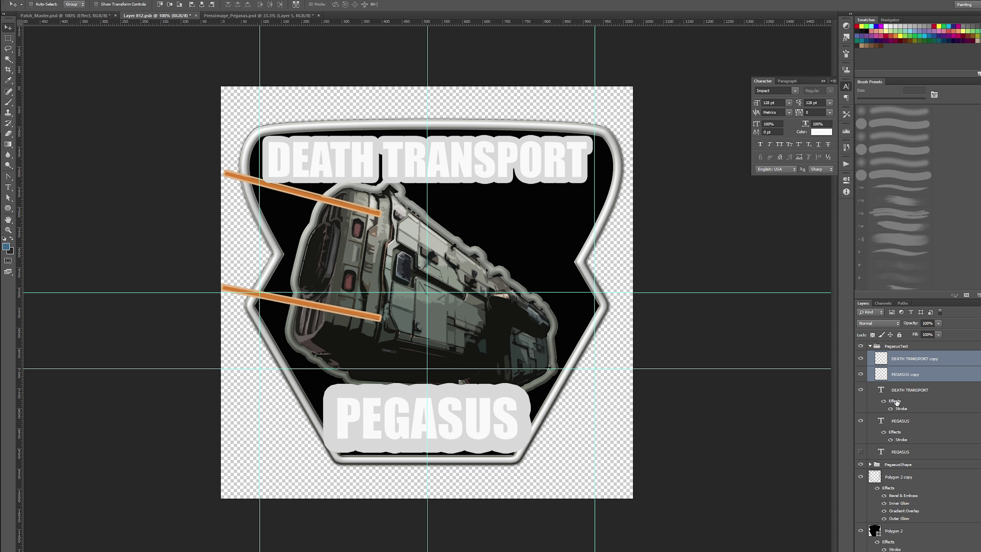
key("Delete")
left_click(905, 418)
- Reduce the PEGASUS Stroke effect size to 20 px
left_click(906, 407)
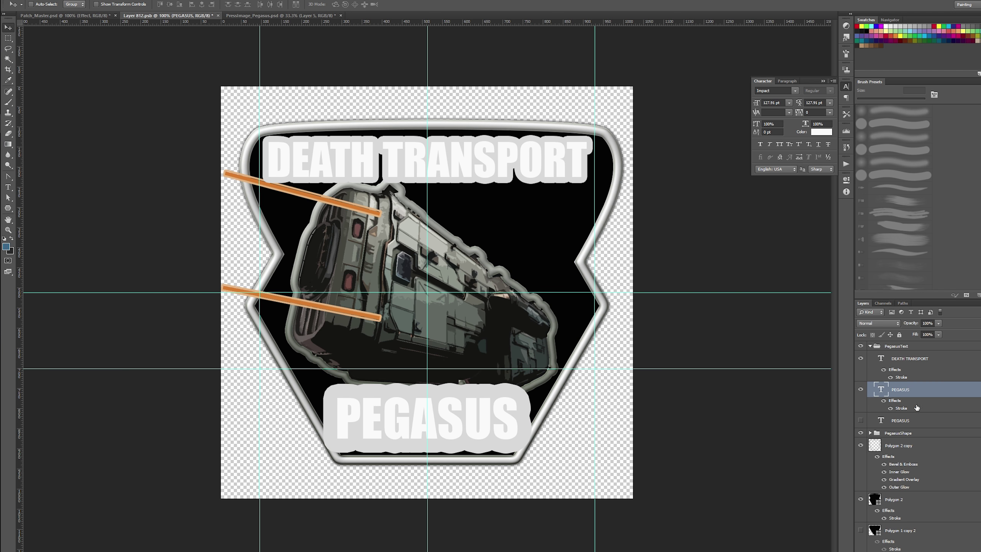
double_click(923, 376)
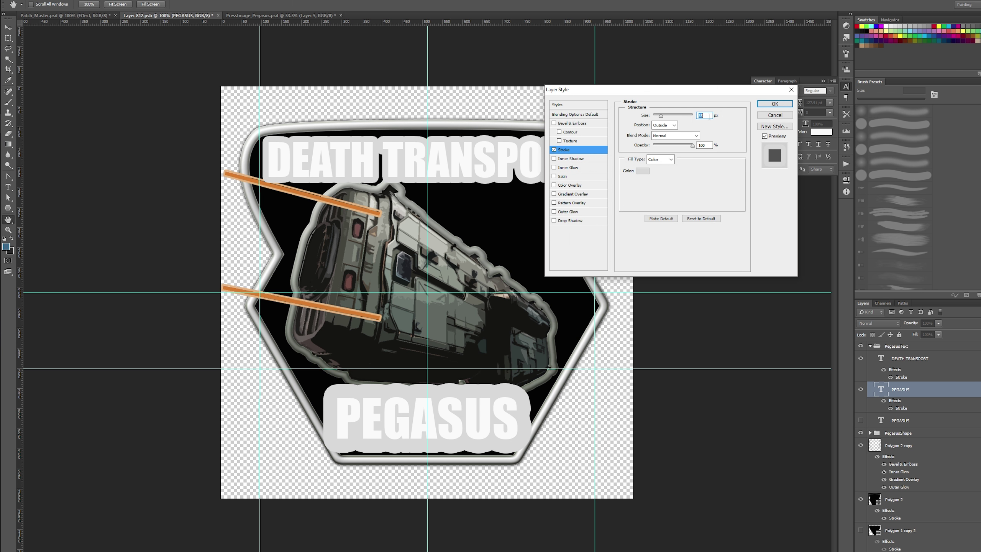
type("20")
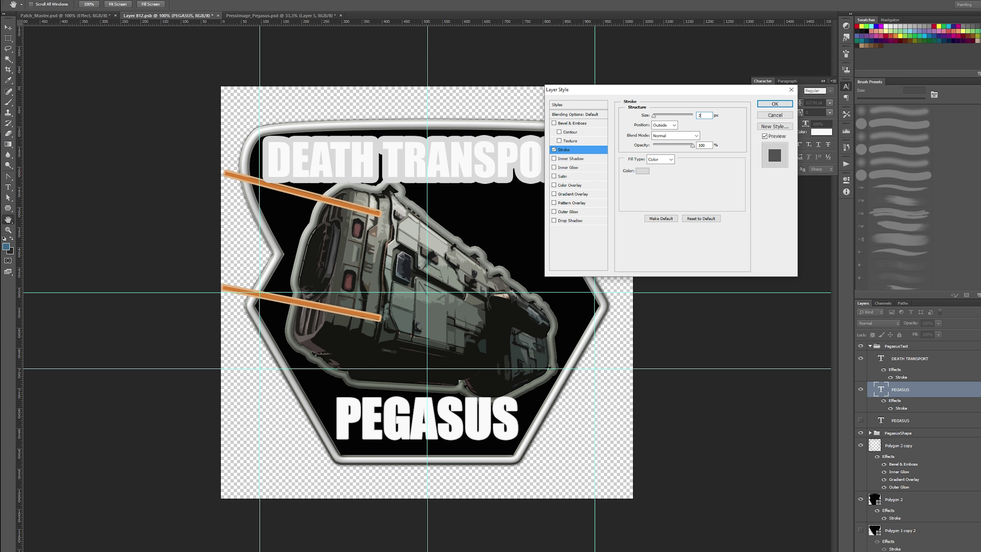
key("Return")
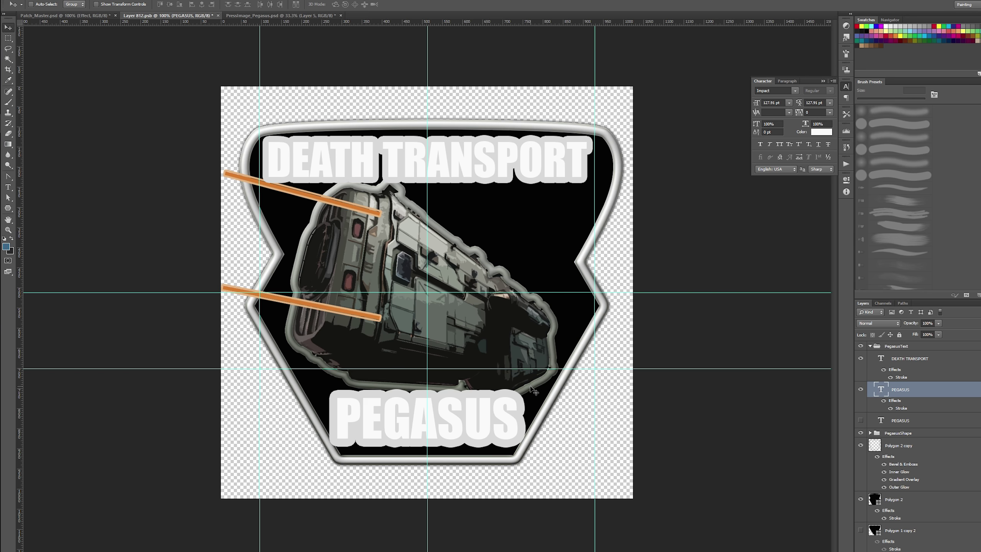
- Move PEGASUS about 16 px lower and fine-tune its vertical position with arrow-key nudges
left_click_drag(533, 388, 533, 394)
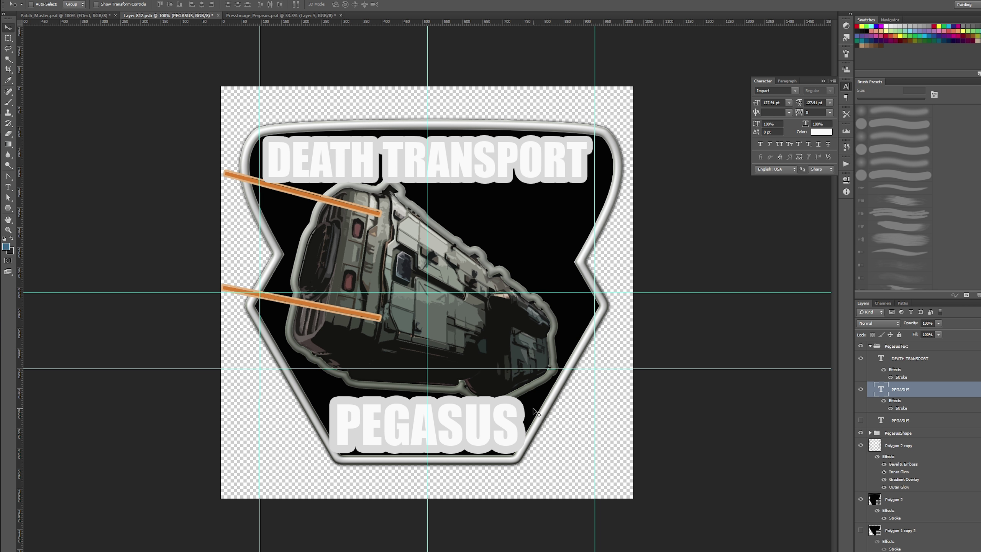
key("Down")
key("Down")
key("Down")
key("Down")
key("Down")
key("Down")
key("Down")
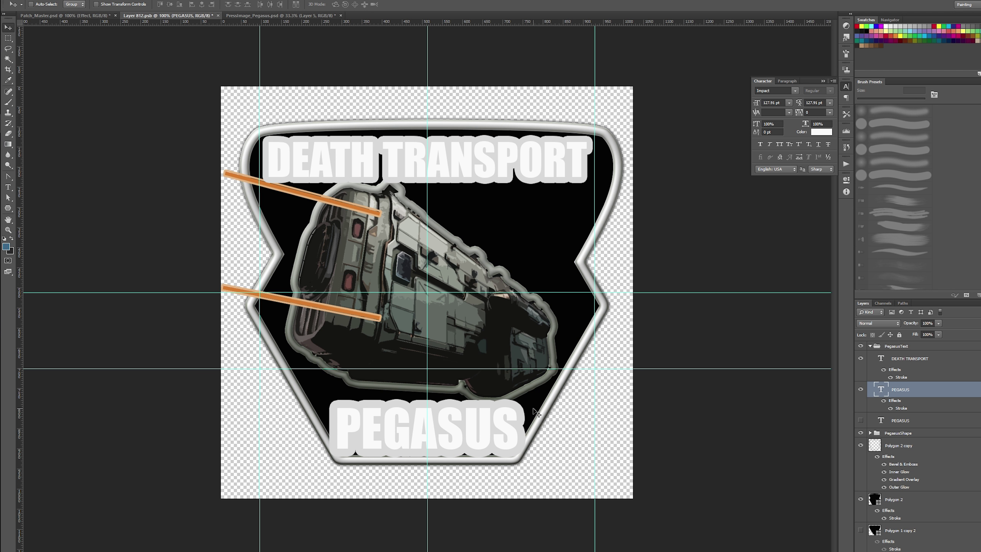
key("Down")
key("Down")
key("Down")
key("Down")
key("Down")
key("Down")
key("Down")
key("Down")
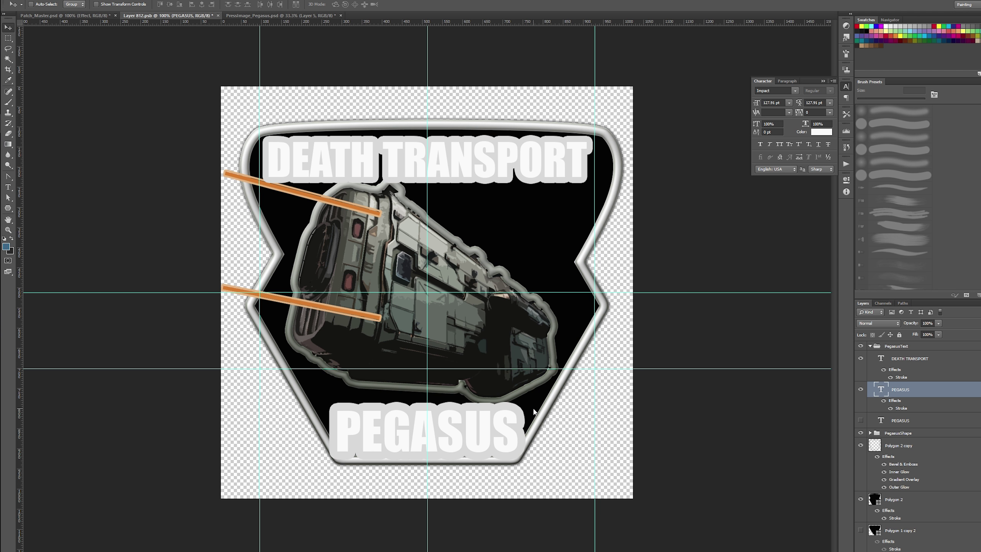
key("Up")
key("Up")
key("Up")
key("Up")
key("Up")
key("Up")
key("Up")
key("Up")
key("Up")
key("Up")
key("Up")
key("Up")
key("Up")
key("Up")
key("Up")
key("Up")
key("Up")
key("Up")
key("Up")
key("Up")
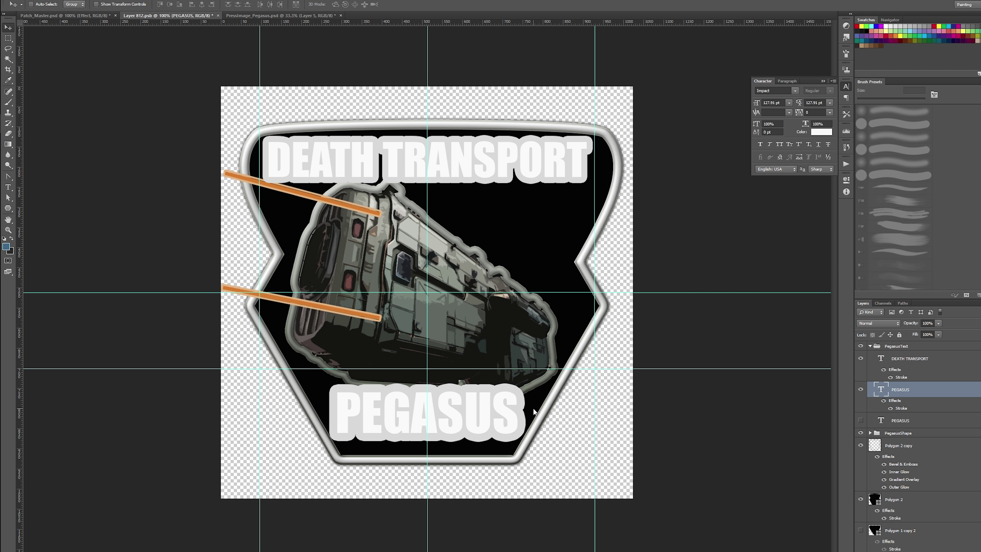
key("Up")
key("Up")
key("Up")
key("Up")
key("Up")
key("Up")
key("Up")
key("Up")
key("Up")
key("Up")
key("Down")
key("Down")
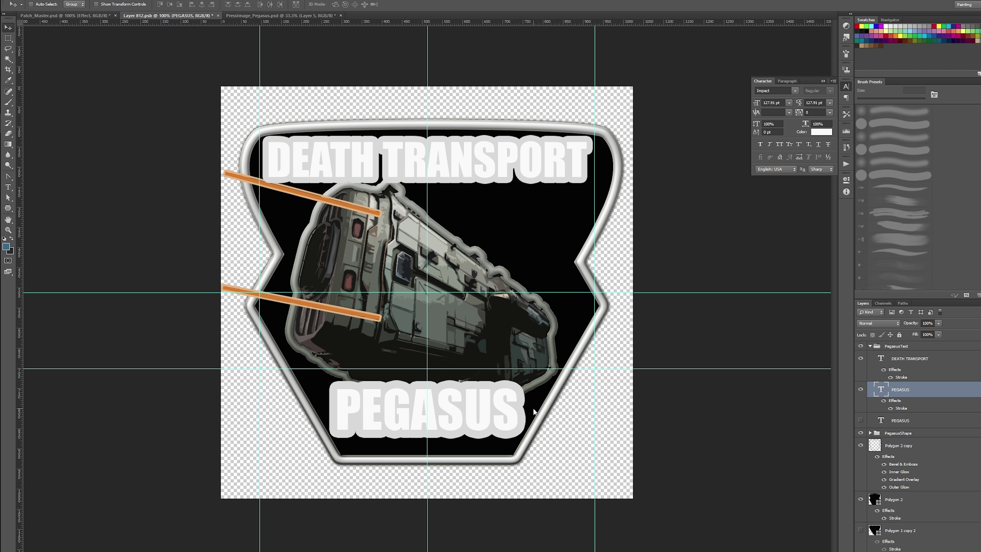
key("Down")
key("Down")
key("Down")
key("Down")
key("Down")
key("Down")
key("Down")
key("Down")
key("Down")
key("Down")
key("Down")
key("Down")
key("Down")
key("Down")
key("Down")
key("Down")
key("Down")
key("Down")
key("Down")
key("Down")
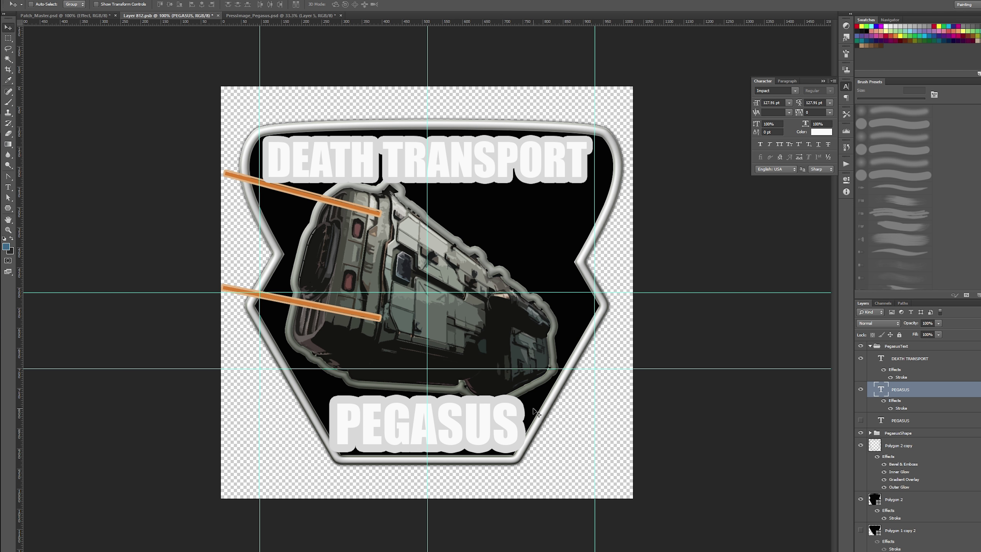
key("Down")
key("Up")
key("Up")
key("Up")
key("Up")
key("Up")
key("Down")
key("Up")
key("Up")
key("Up")
key("Up")
key("Up")
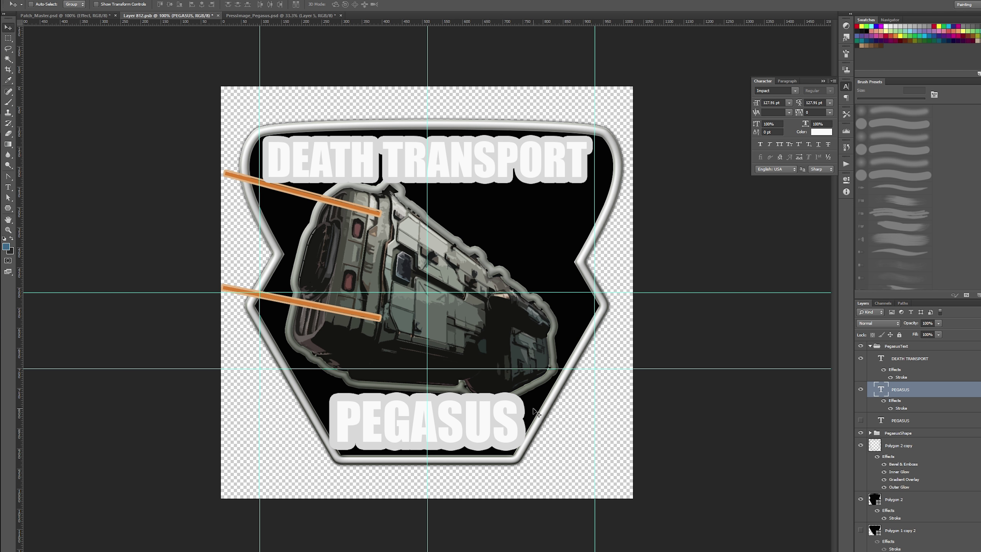
key("Up")
key("Up")
key("Up")
key("Up")
key("Up")
key("Down")
key("Down")
key("Down")
key("Up")
key("Up")
key("Up")
key("Up")
key("Up")
key("Down")
key("Down")
key("Down")
key("Up")
key("Up")
key("Up")
key("Up")
key("Up")
key("Up")
key("Up")
key("Up")
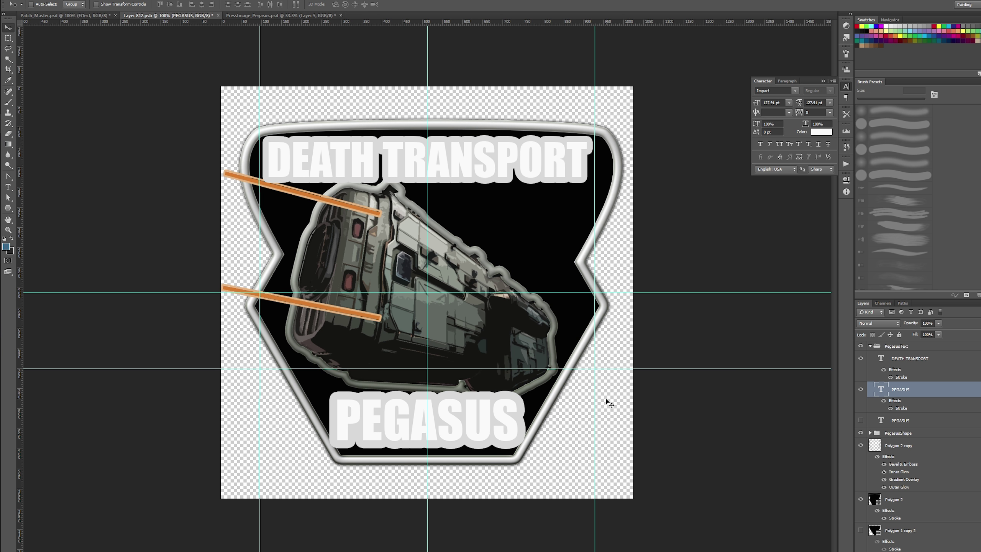
key("z")
left_click(487, 344, "alt")
left_click(487, 344, "alt")
left_click(487, 345, "alt")
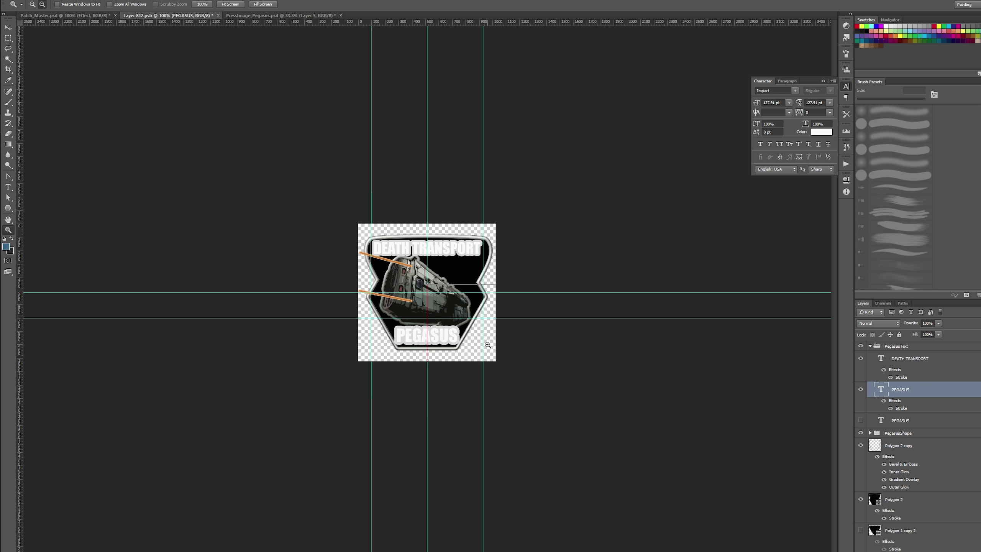
left_click(487, 344, "alt")
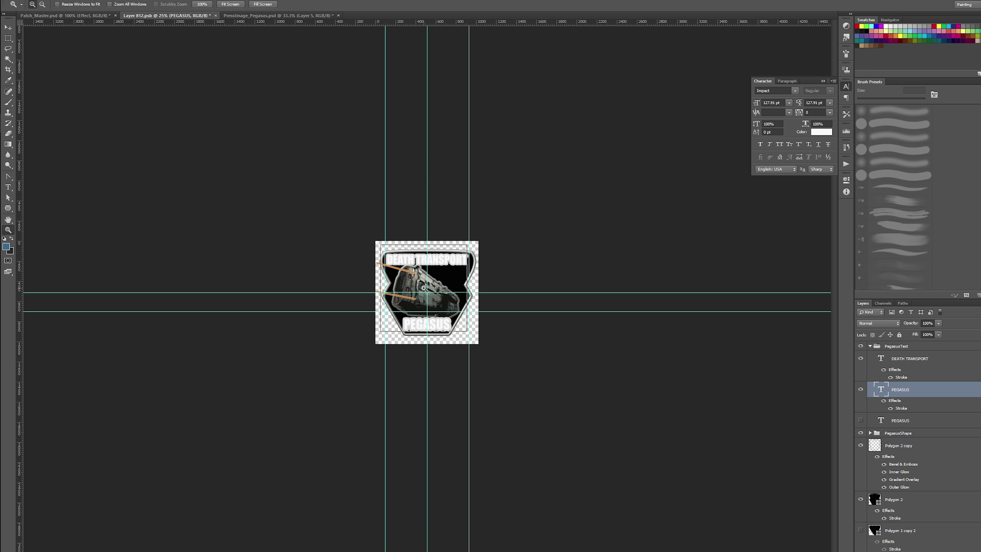
left_click(423, 287)
left_click(424, 287)
left_click(423, 288)
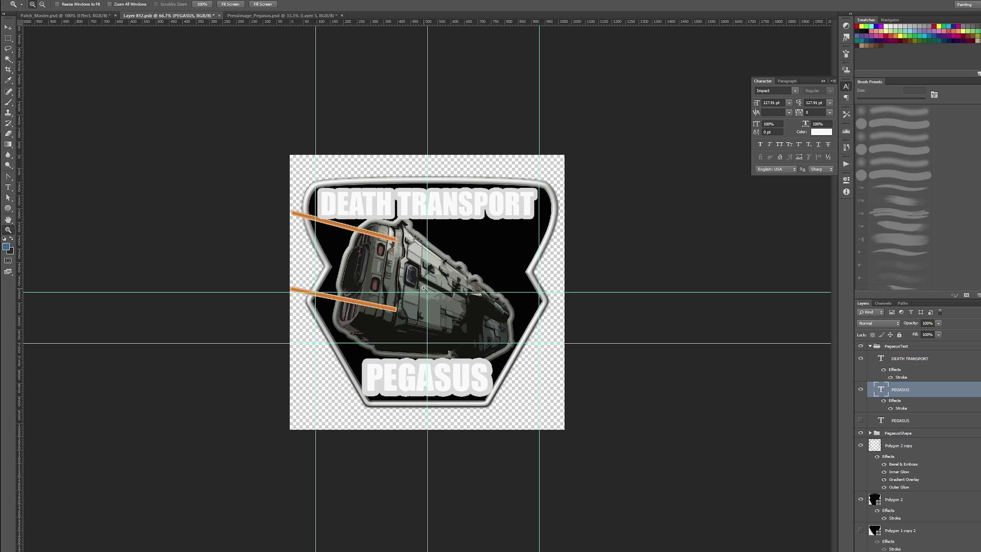
left_click(424, 288)
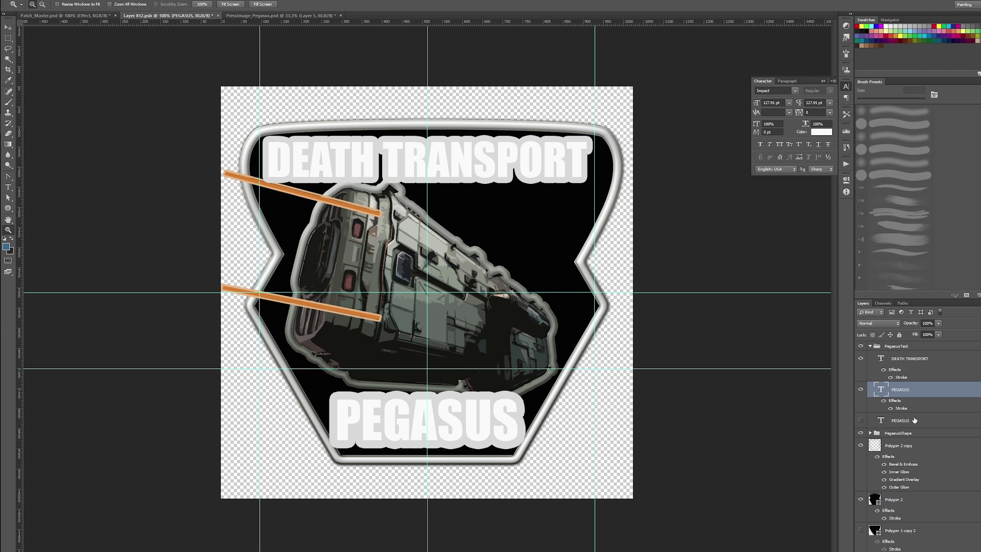
- Move the PegasusShape ship group slightly up on the badge
left_click(896, 432)
left_click_drag(395, 327, 398, 310)
key("alt+bracketright")
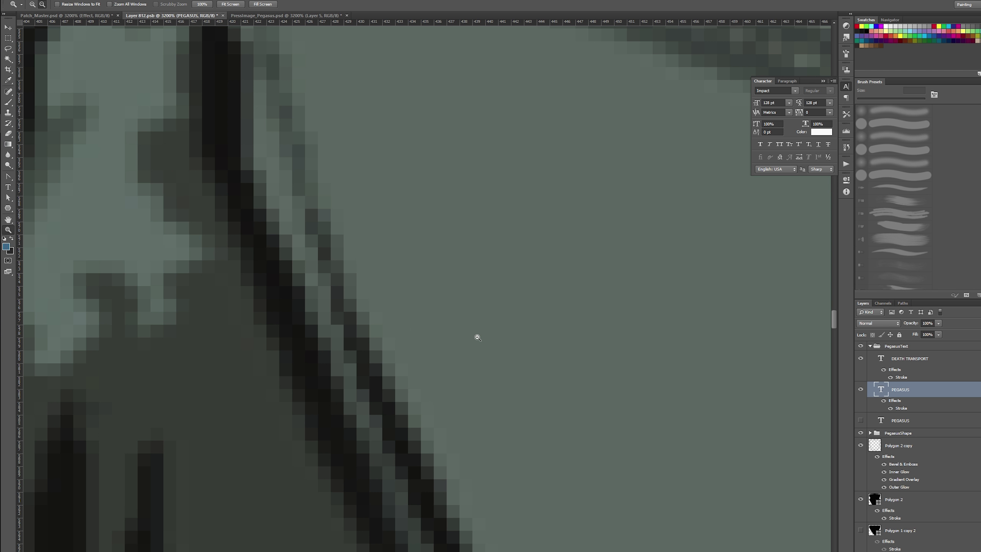
left_click(457, 323, "alt")
left_click(457, 323, "alt")
key("ctrl+0")
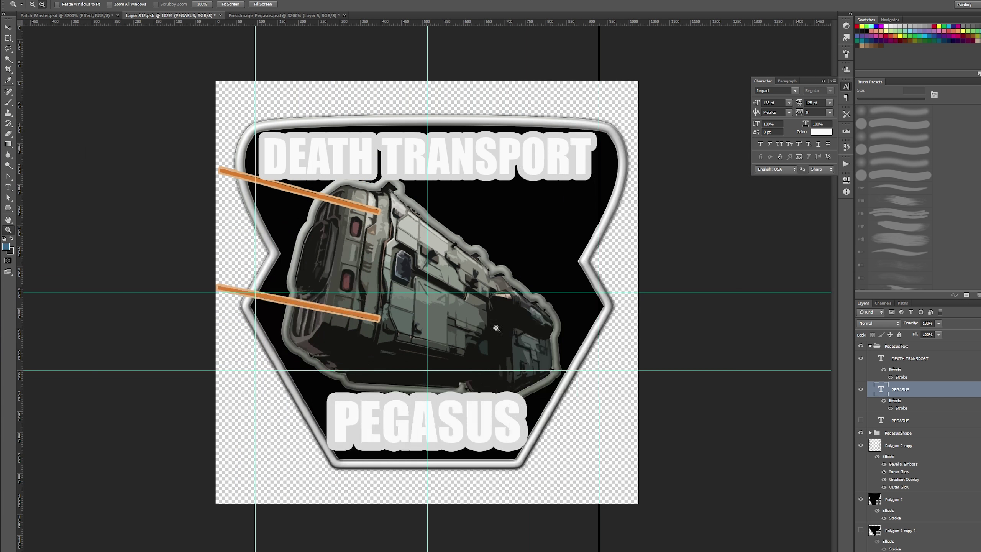
left_click(902, 432)
key("v")
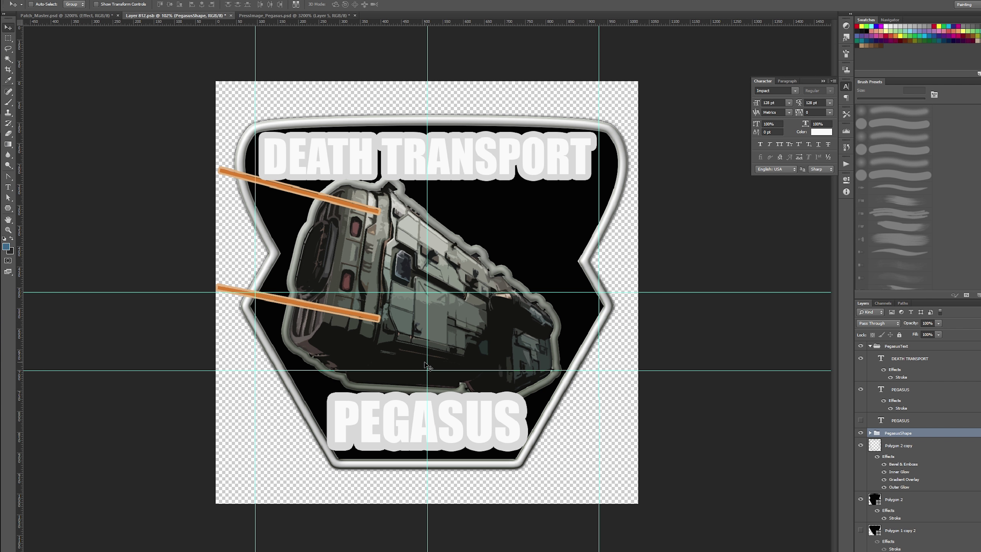
left_click_drag(427, 362, 426, 359)
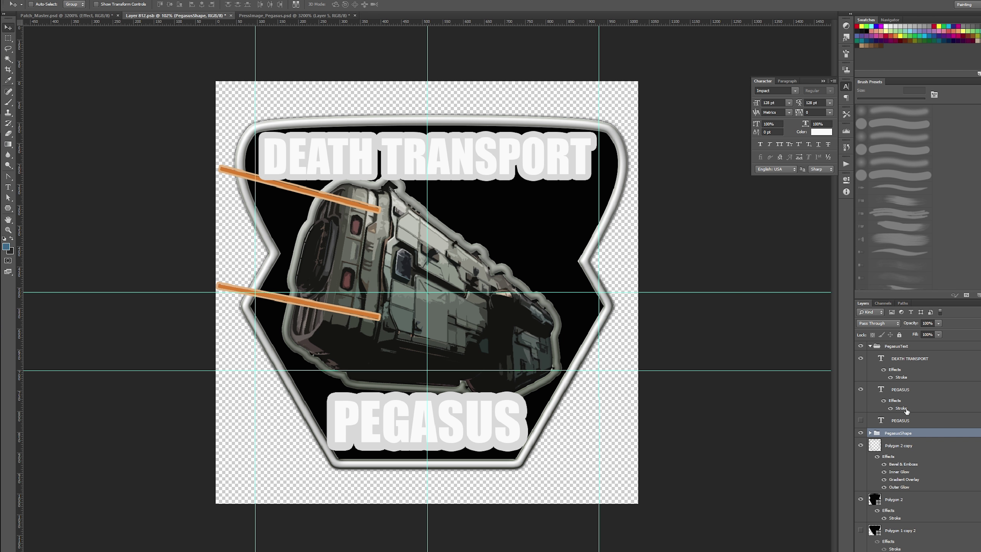
left_click(909, 453)
- Duplicate both text layers, set the copies' Fill to 0%, and rasterize their layer styles
left_click(901, 390)
left_click(913, 359, "shift")
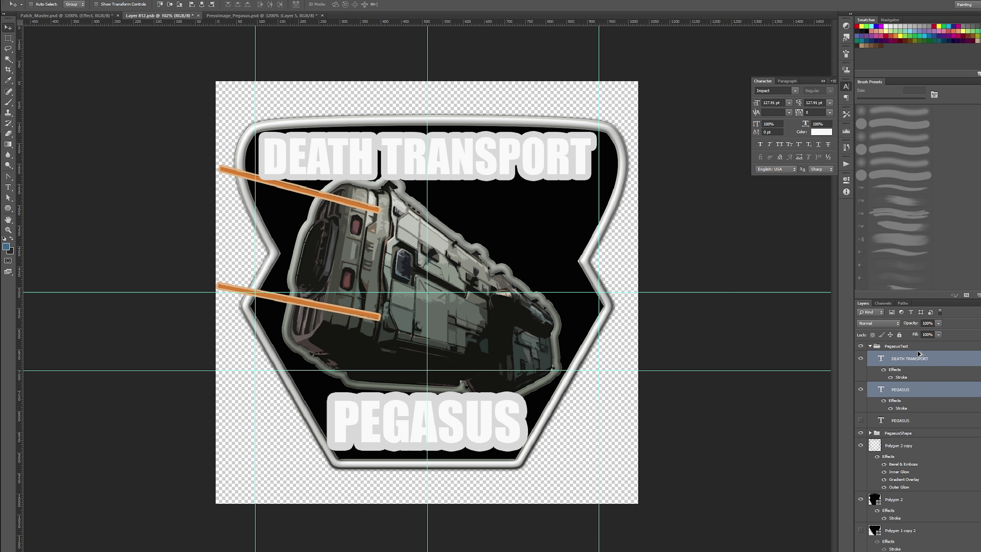
right_click(914, 359)
key("ctrl+j")
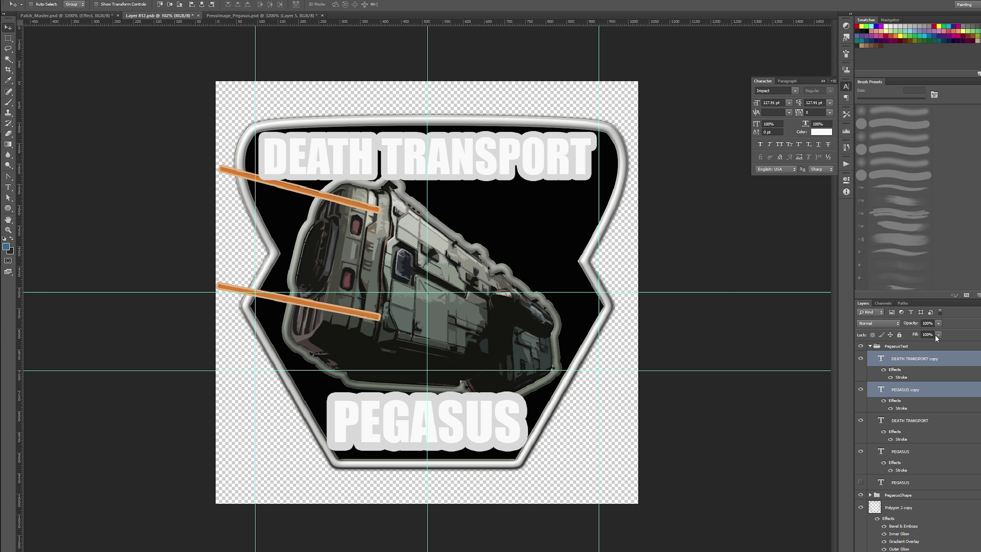
left_click(938, 334)
right_click(926, 365)
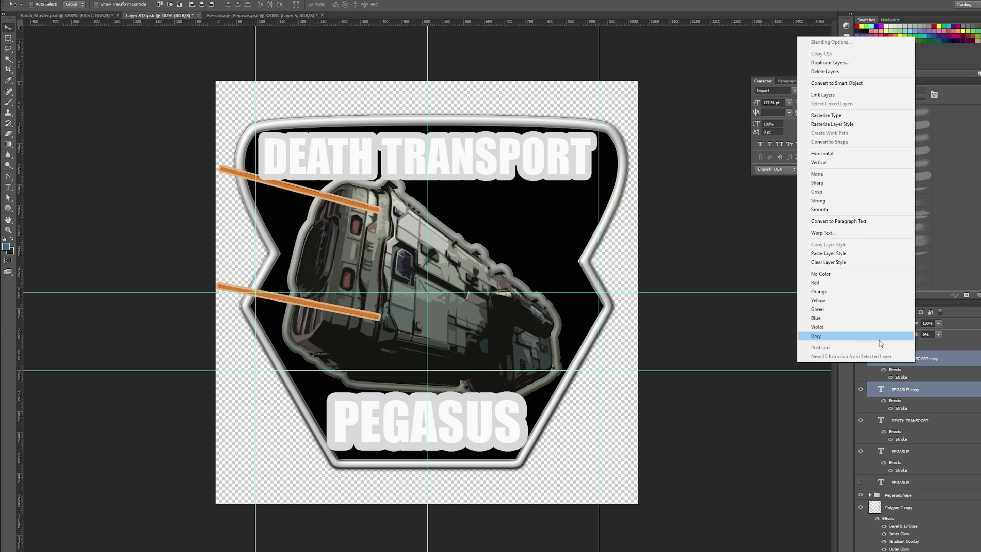
left_click(832, 124)
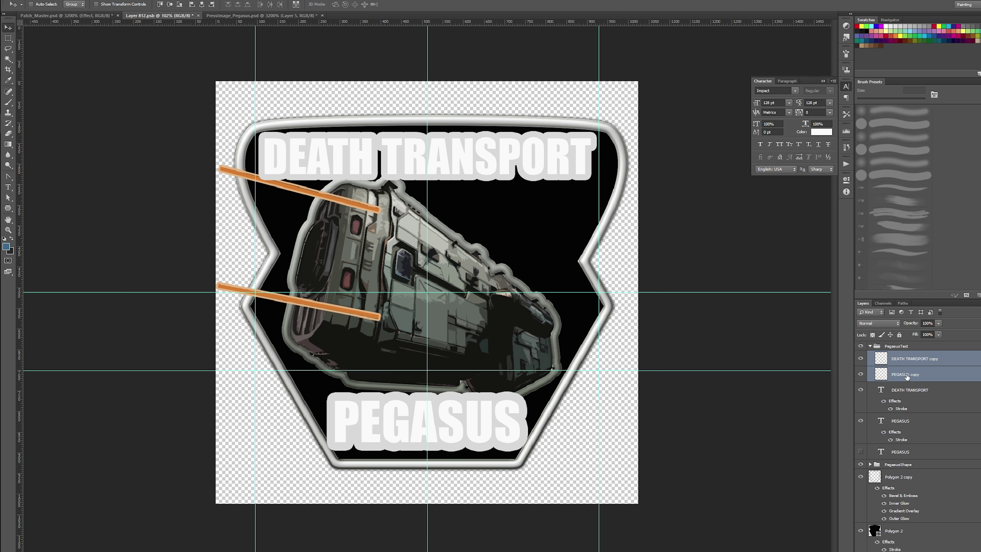
- Rename the copies DEATH TRANSPORT_Stroke and PEGASUS_Stroke, hide the original's stroke effect, and save
double_click(909, 359)
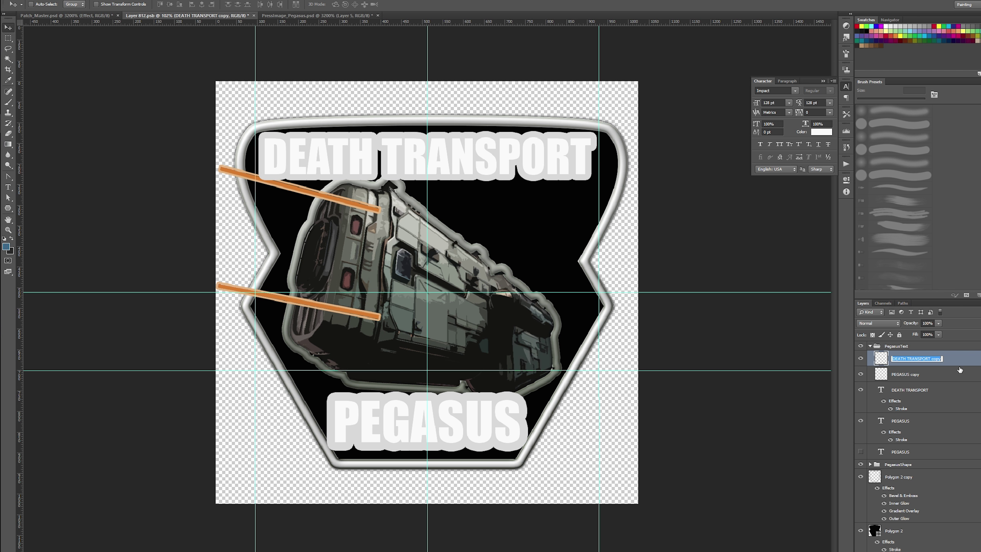
type("_Stroke")
key("Return")
left_click(913, 374)
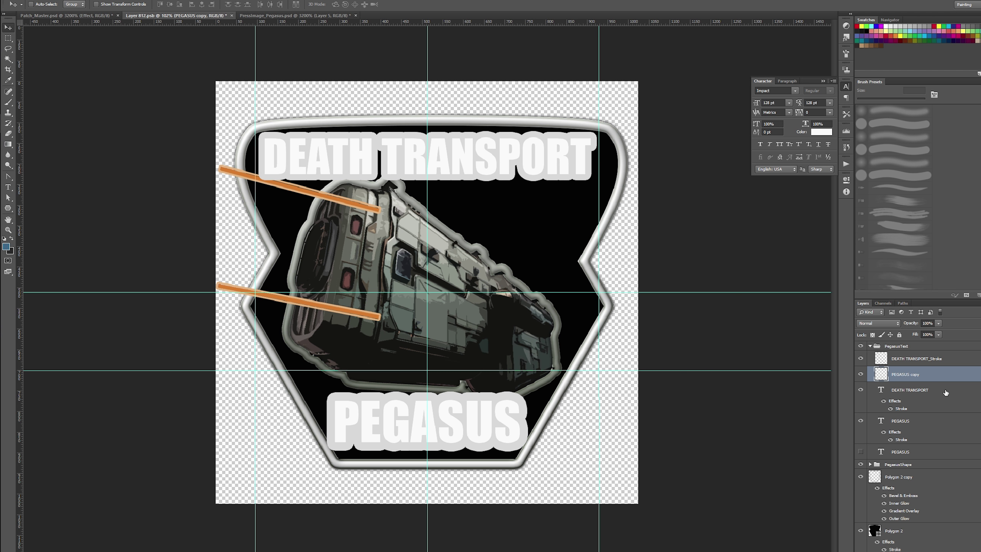
double_click(915, 374)
type("_Stroke")
key("Return")
left_click(883, 401)
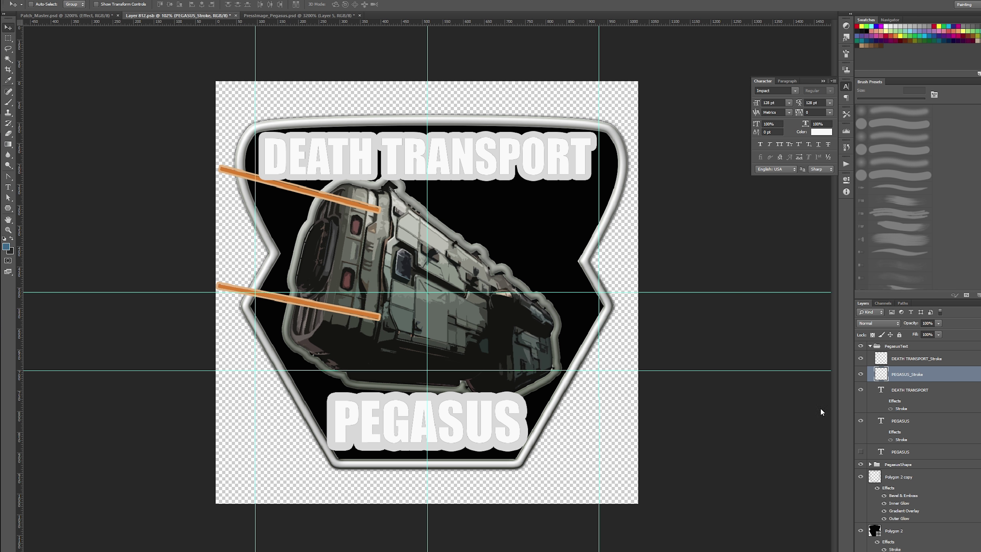
key("ctrl+s")
left_click(56, 16)
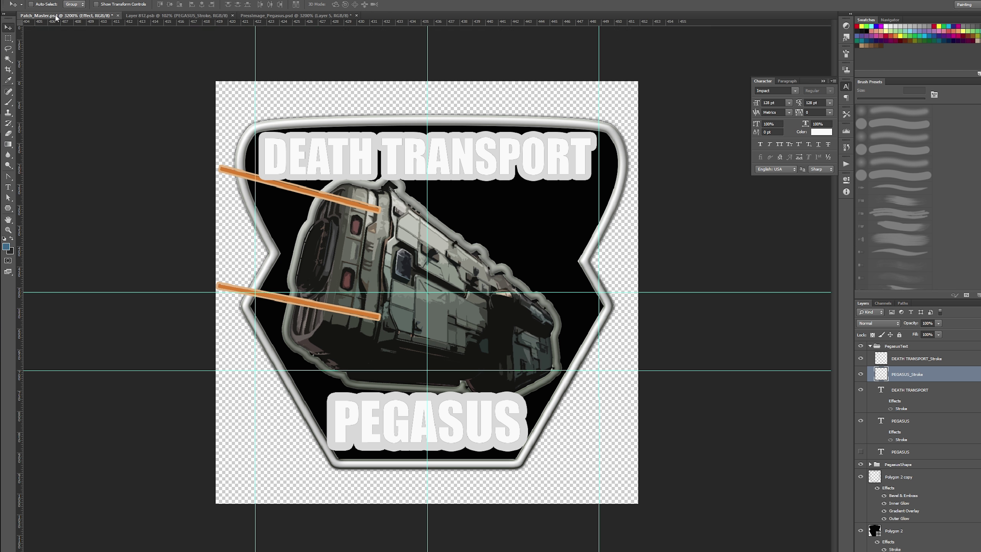
scroll(444, 293, "down", 6)
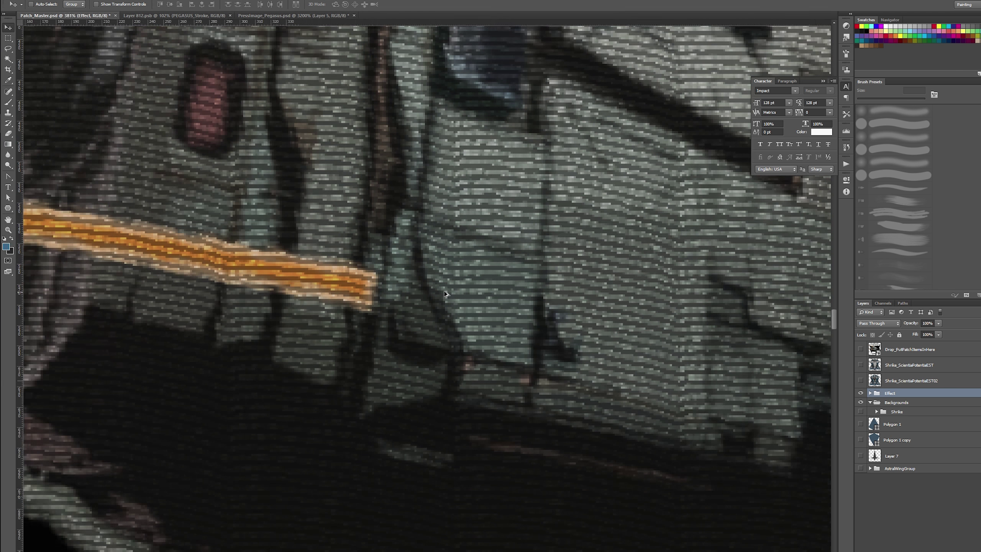
scroll(444, 294, "down", 5)
scroll(443, 297, "up", 1)
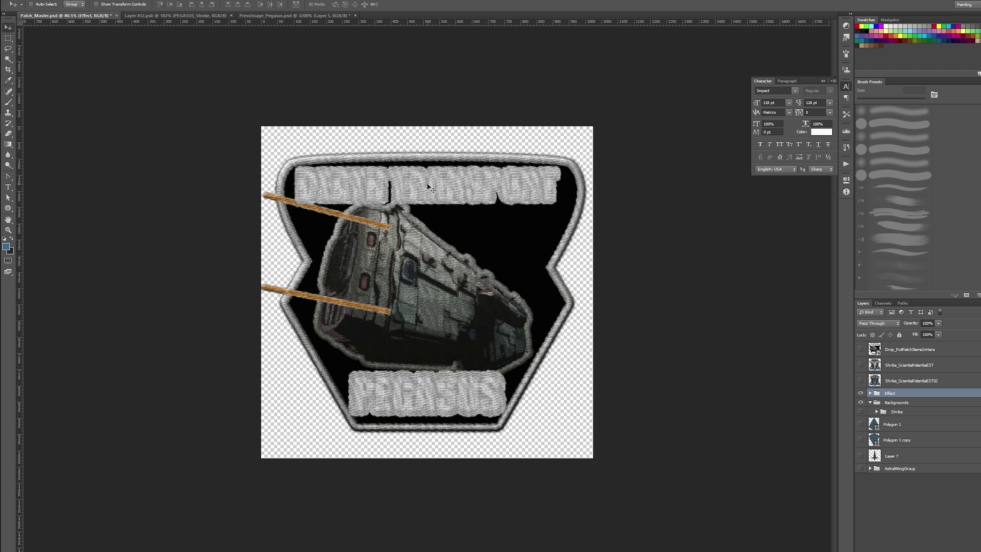
left_click(172, 15)
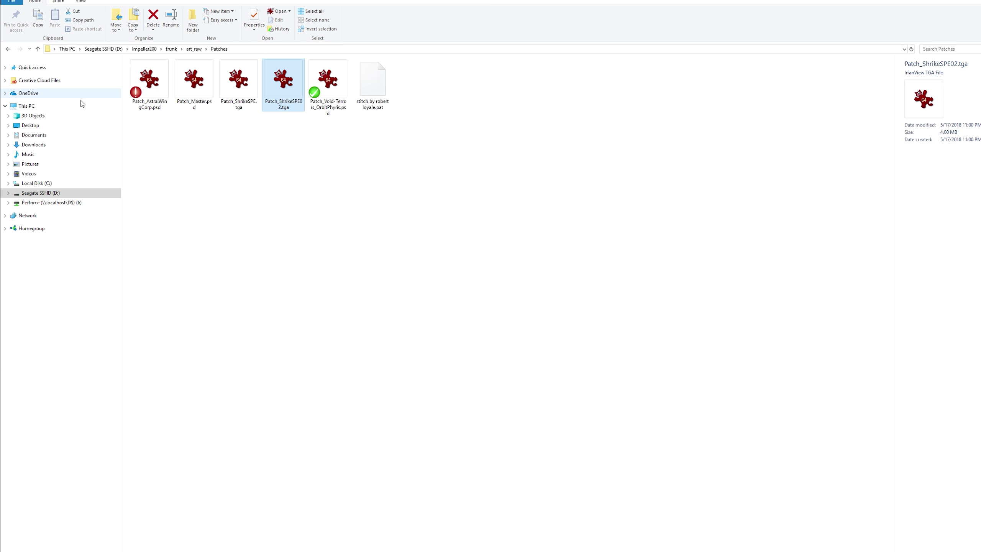
left_click(54, 95)
double_click(283, 81)
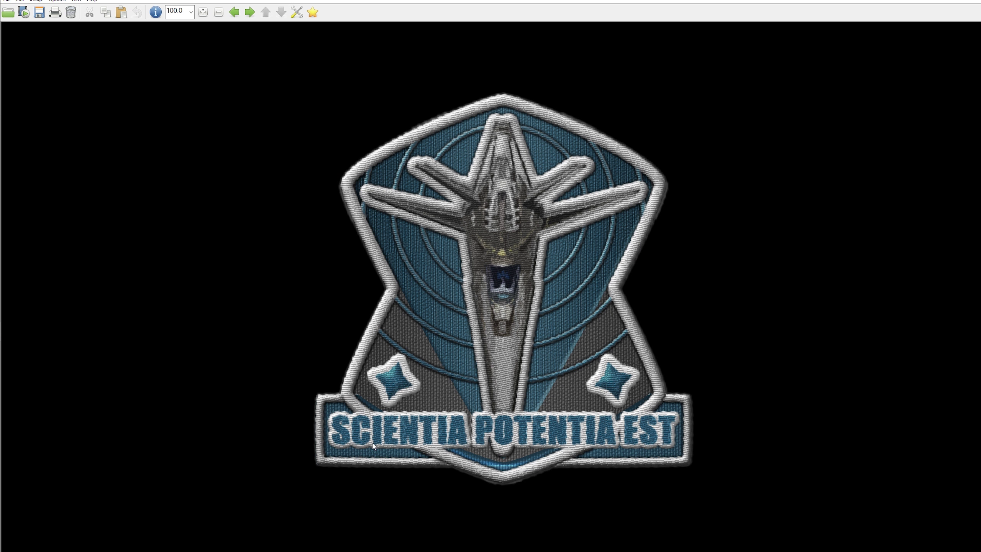
key("Escape")
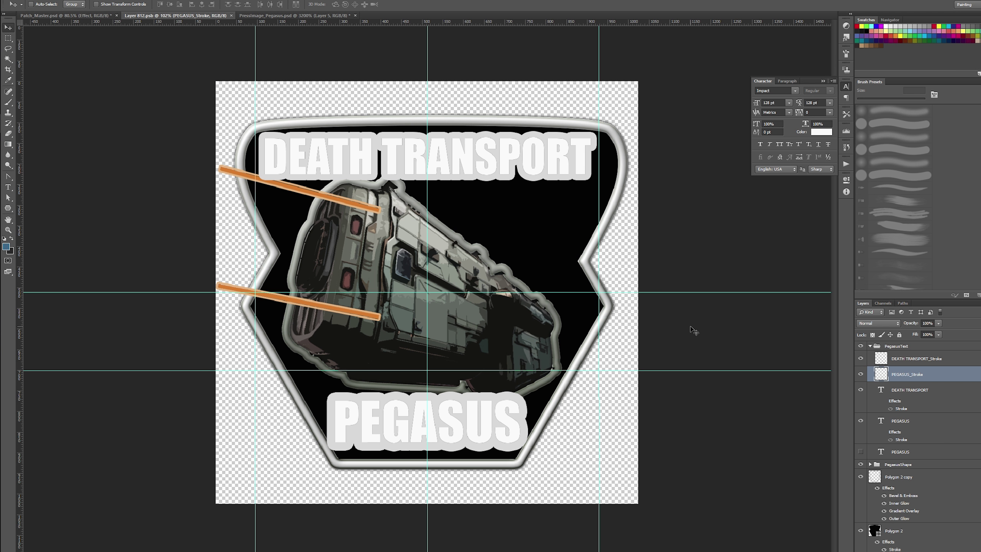
- Color PEGASUS gold (#f1b127) by sampling the orange stripe and shifting its hue to gold
left_click(910, 393)
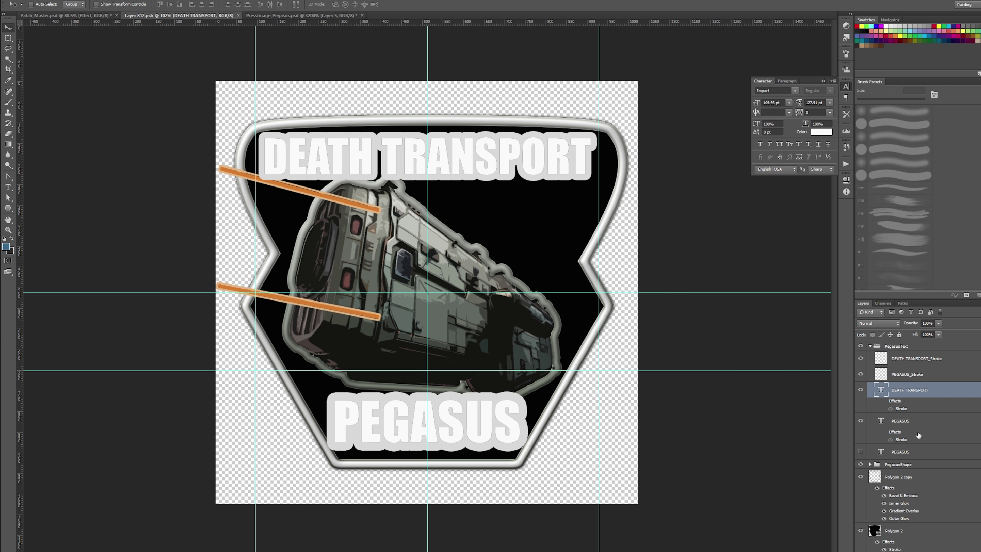
left_click(917, 429)
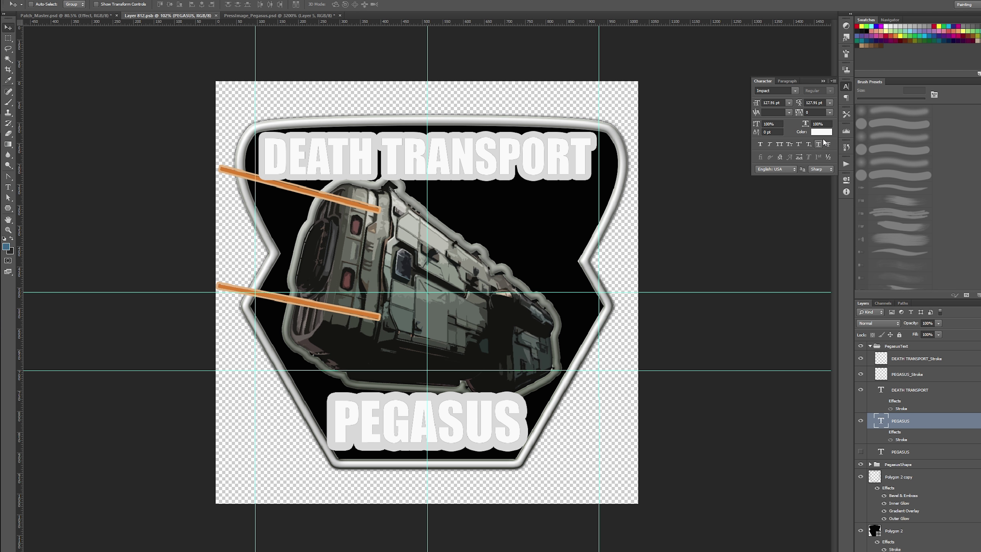
left_click(821, 132)
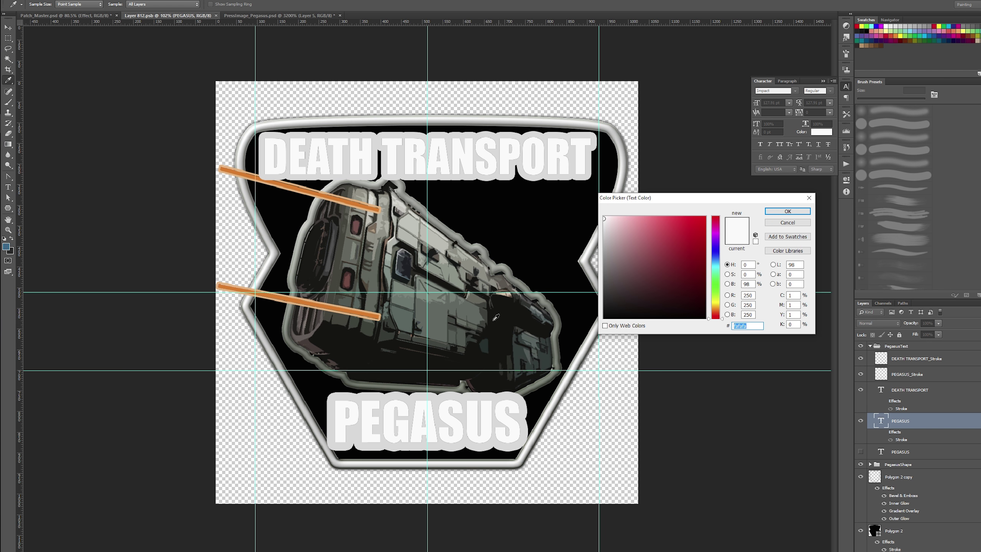
left_click_drag(465, 317, 529, 350)
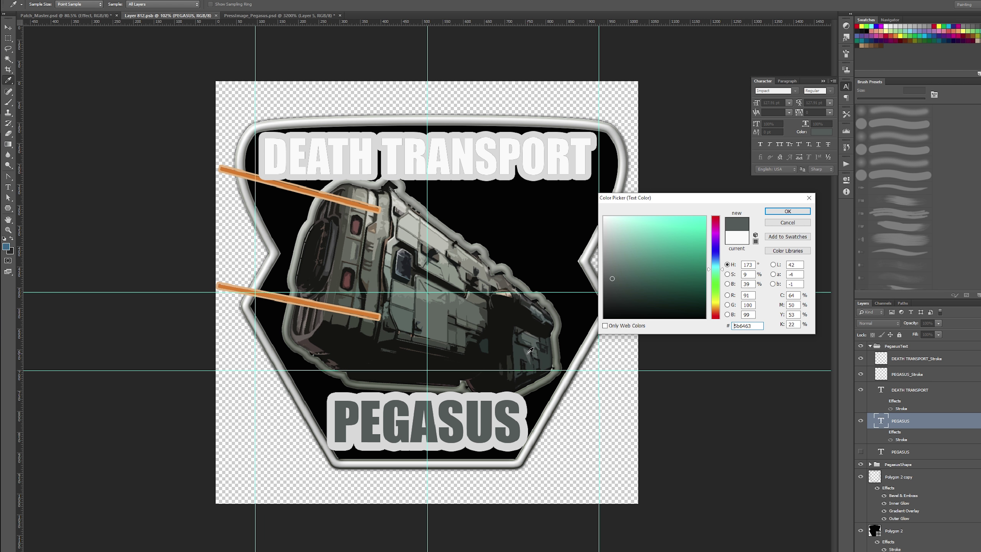
left_click_drag(316, 308, 315, 305)
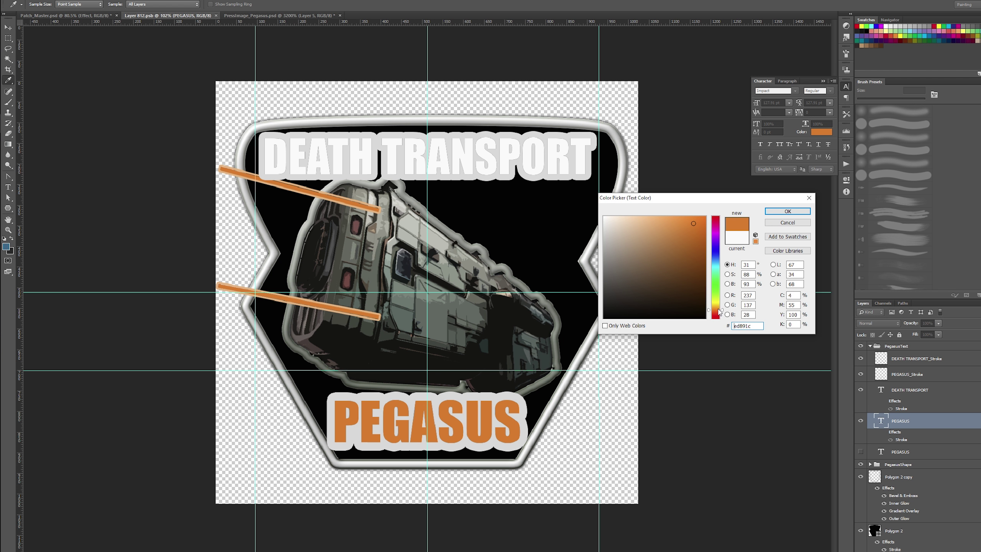
left_click_drag(719, 312, 717, 311)
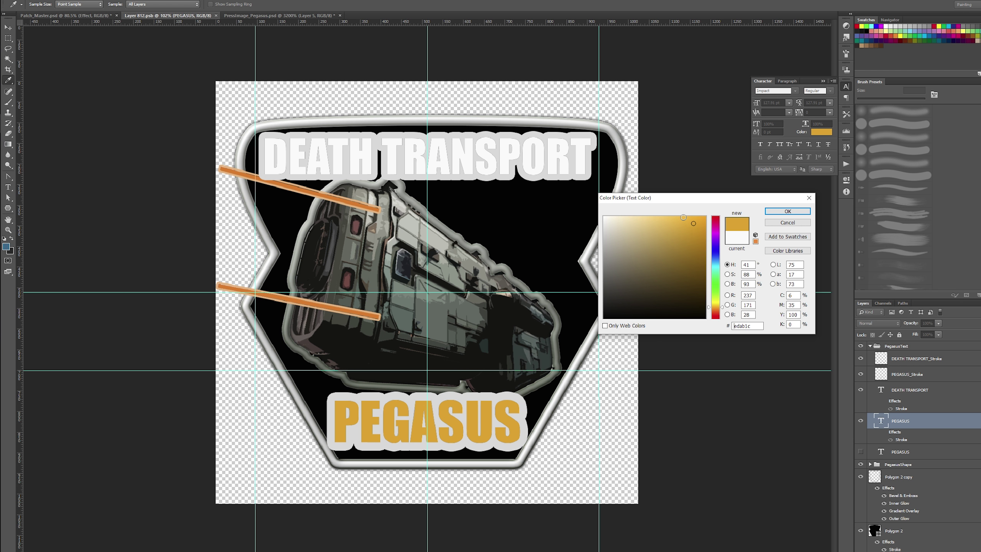
left_click_drag(683, 217, 689, 221)
left_click(775, 211)
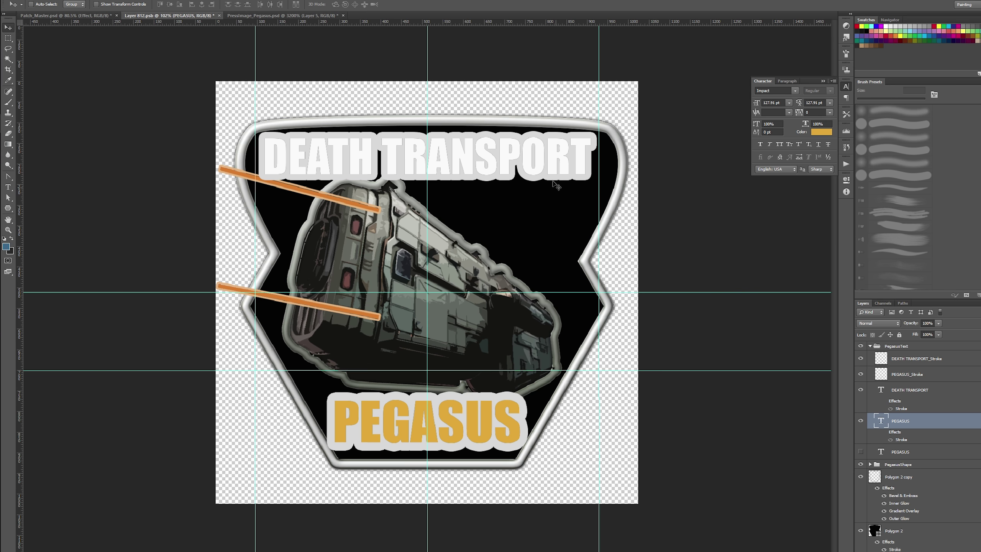
left_click(909, 396)
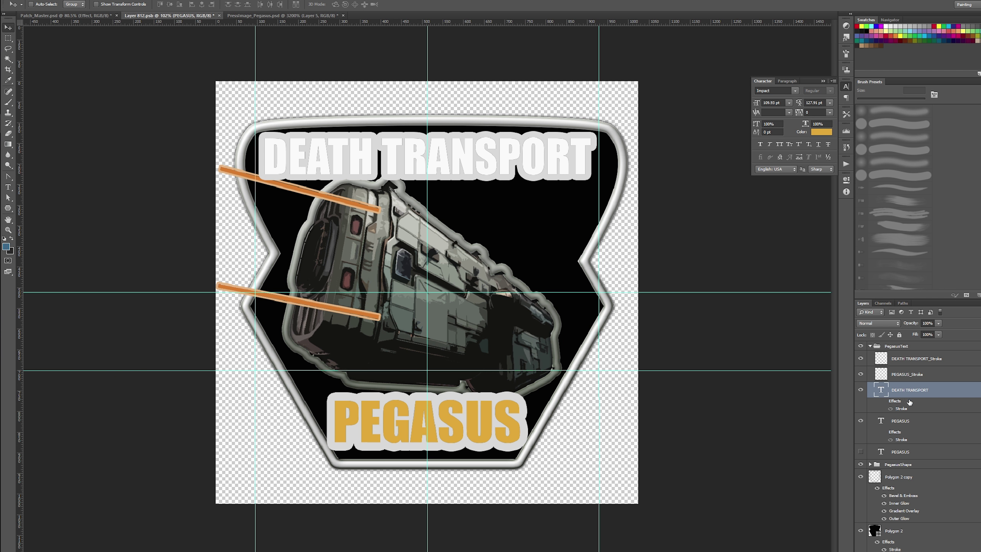
- Give DEATH TRANSPORT the gold sampled from PEGASUS and save Layer 812
left_click(822, 132)
left_click(457, 423)
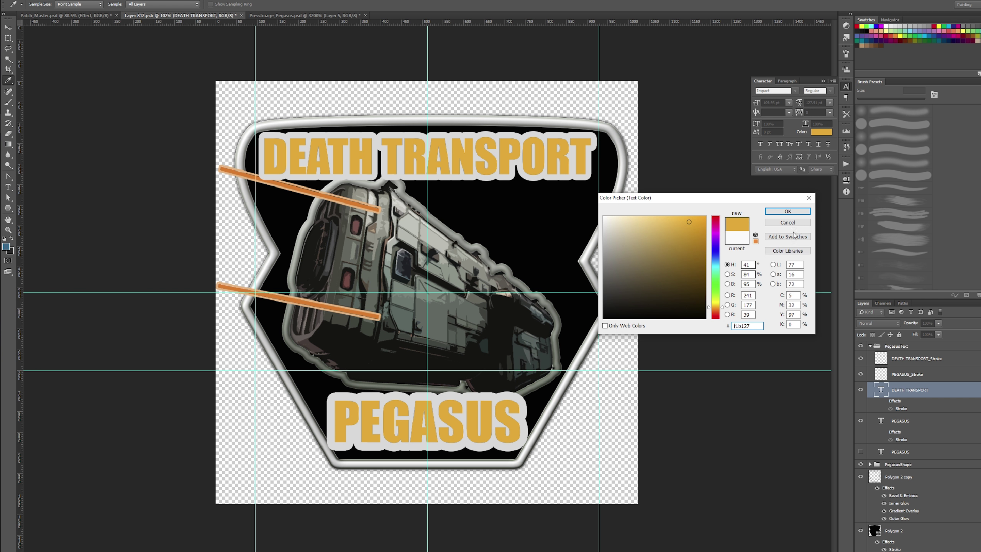
left_click(787, 211)
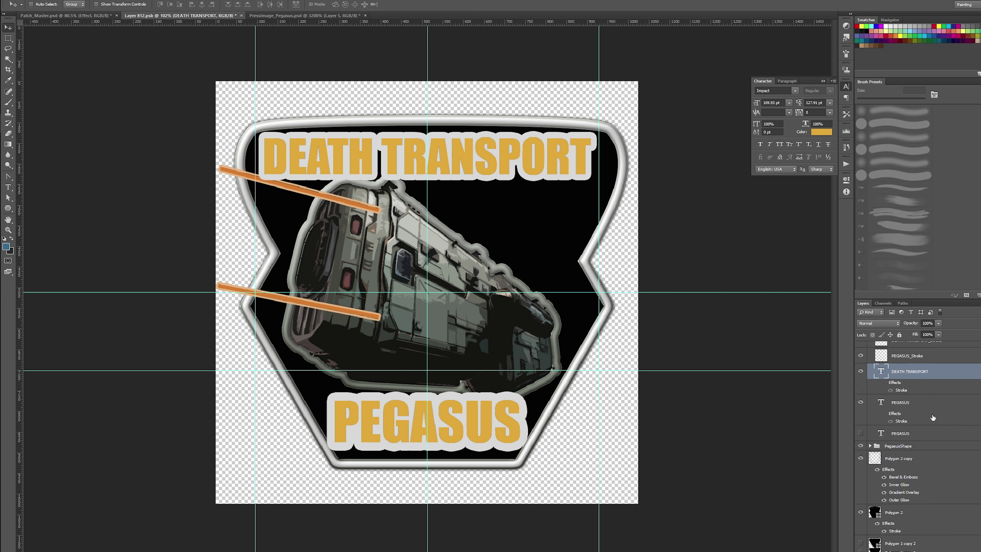
scroll(931, 409, "down", 3)
left_click(861, 453)
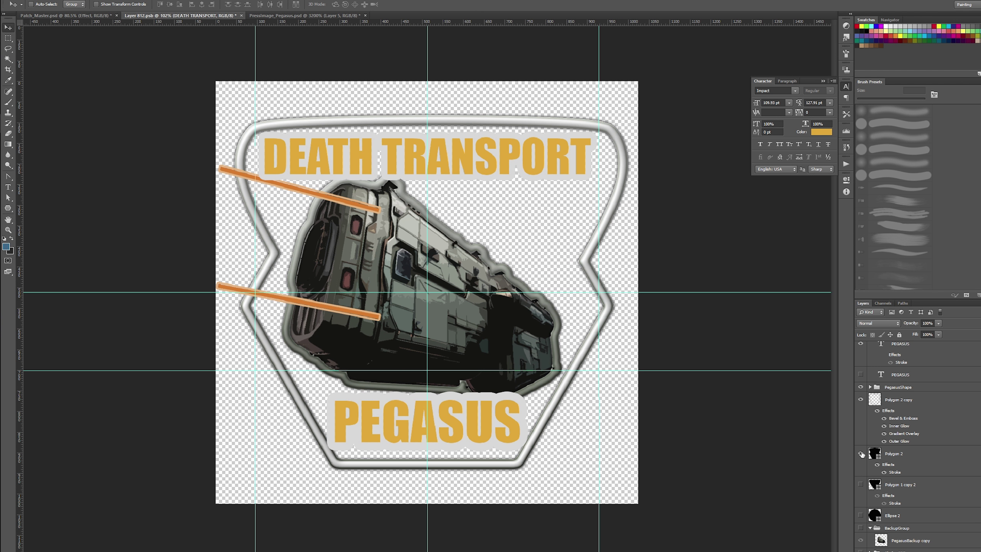
left_click(861, 453)
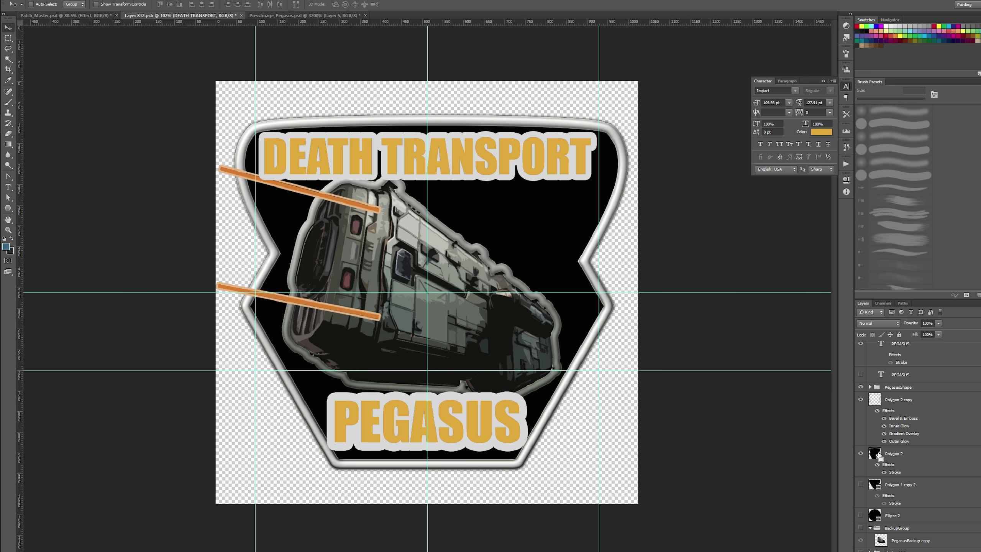
key("ctrl+s")
- Select the Polygon 2 shape outline and preview the gold lettering in Patch_Master
left_click(875, 456, "ctrl")
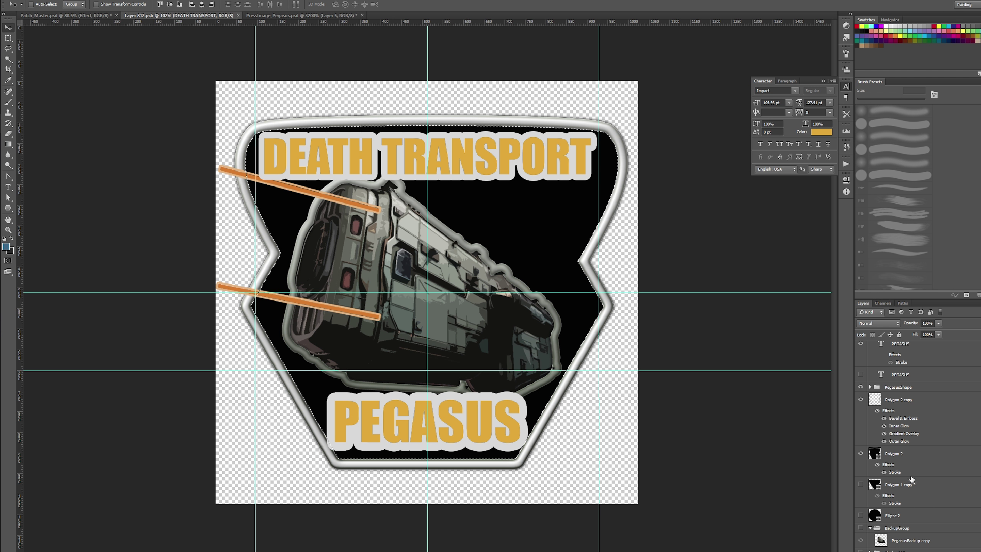
left_click(49, 17)
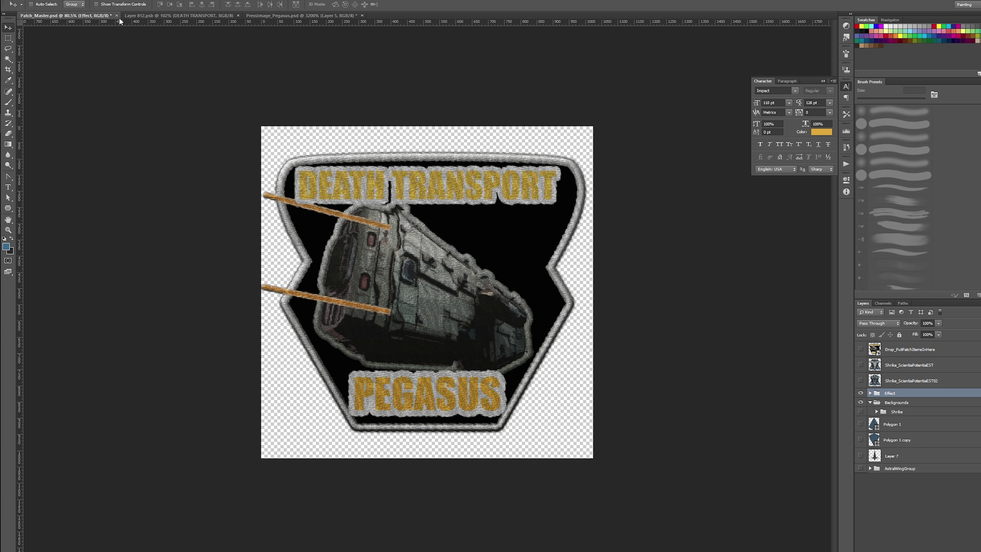
left_click(182, 16)
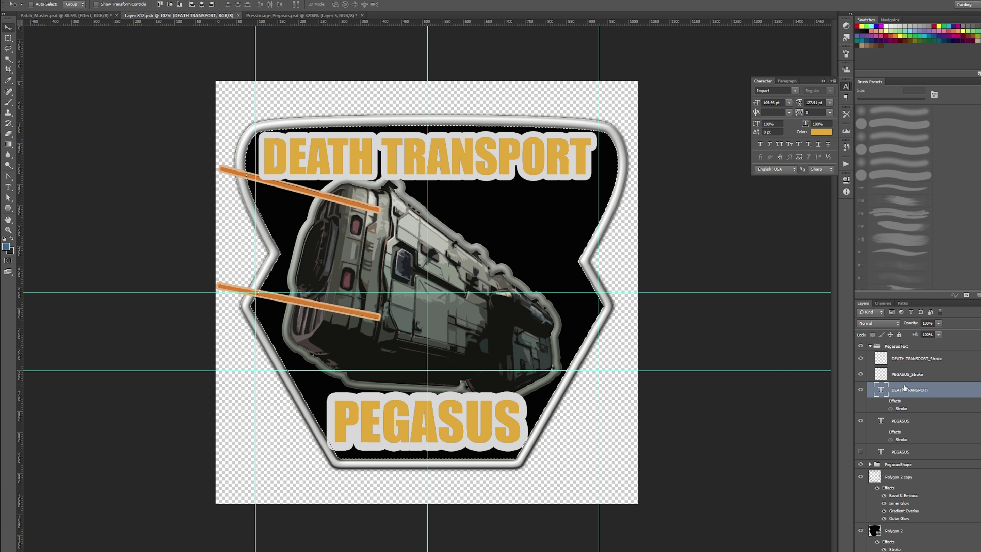
- Make a rasterized duplicate of Polygon 2, select the whole canvas, and remove Polygon 2 copy 2
scroll(904, 387, "down", 2)
left_click(902, 485)
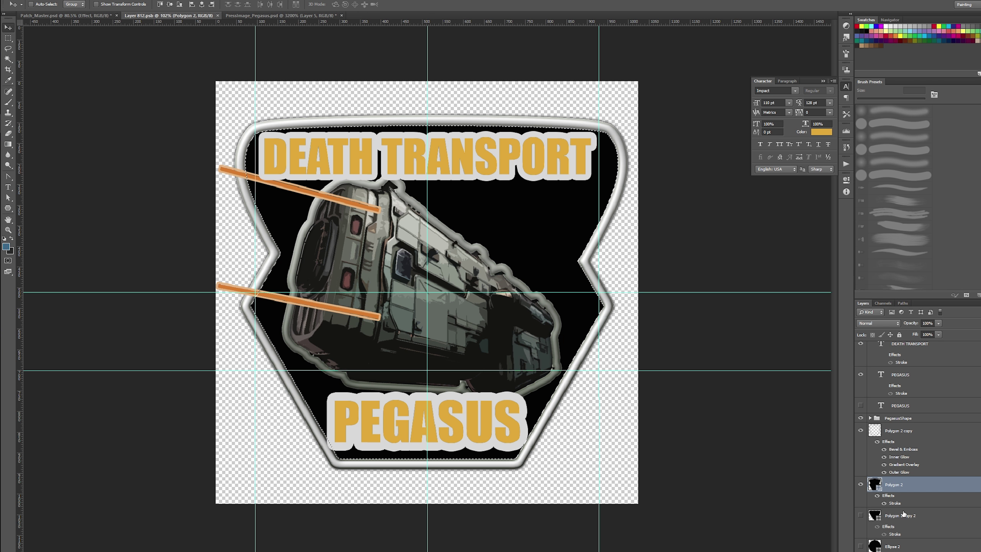
key("ctrl+j")
right_click(904, 488)
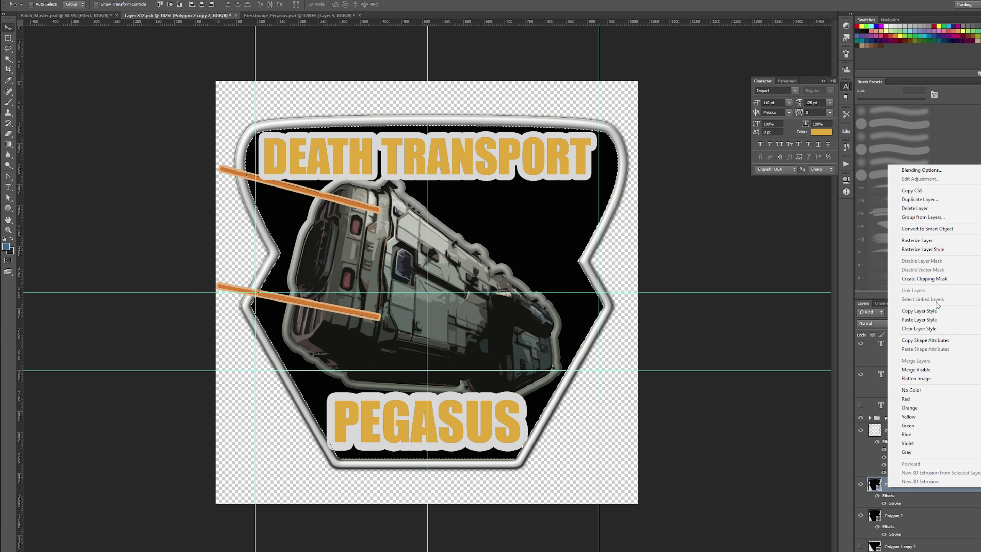
left_click(926, 240)
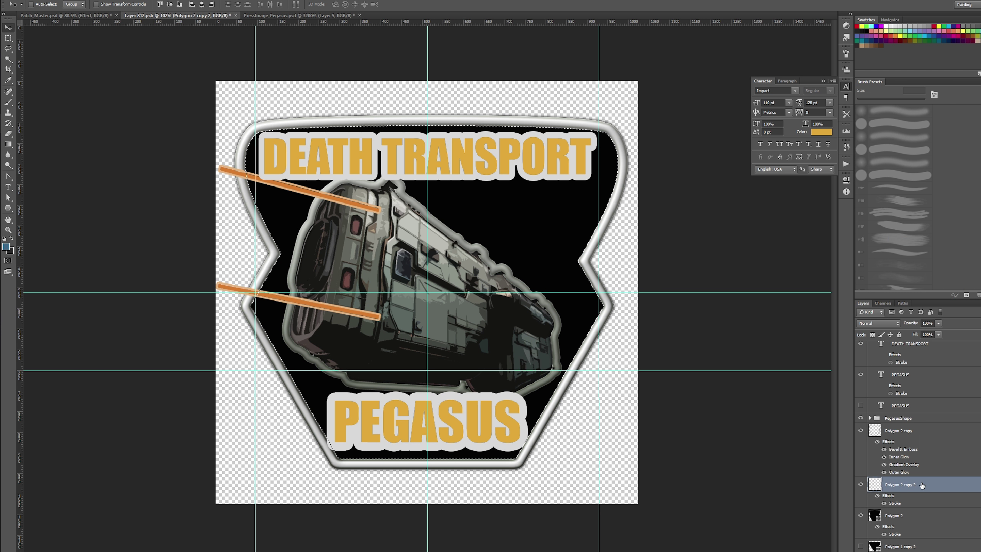
key("ctrl+a")
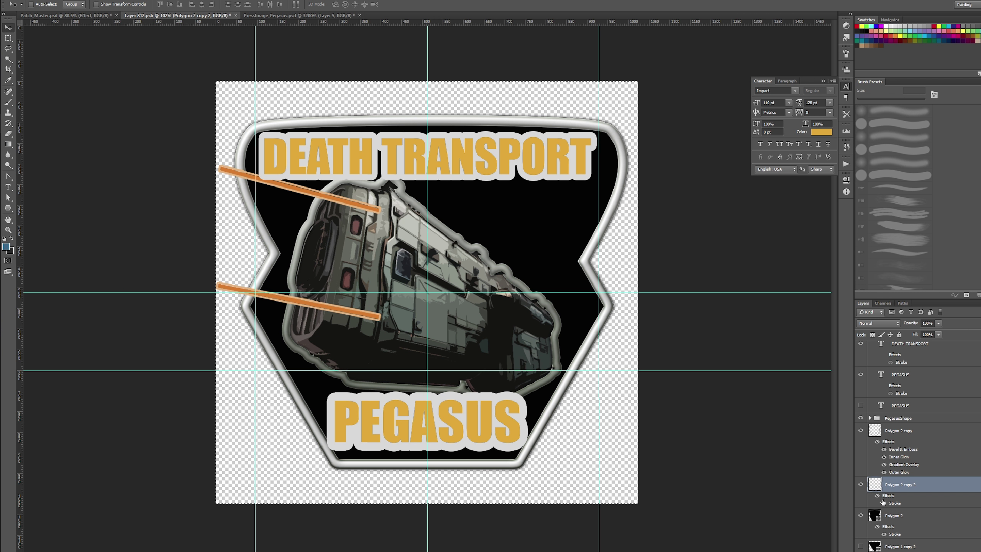
key("ctrl+e")
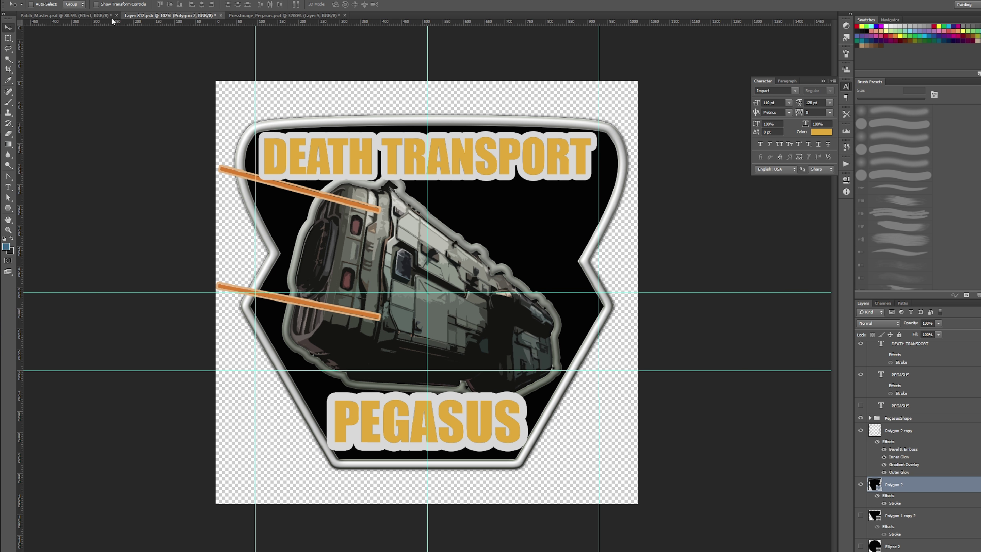
- Paste the black shape into Patch_Master's Backgrounds group as a new layer
key("ctrl+shift+Tab")
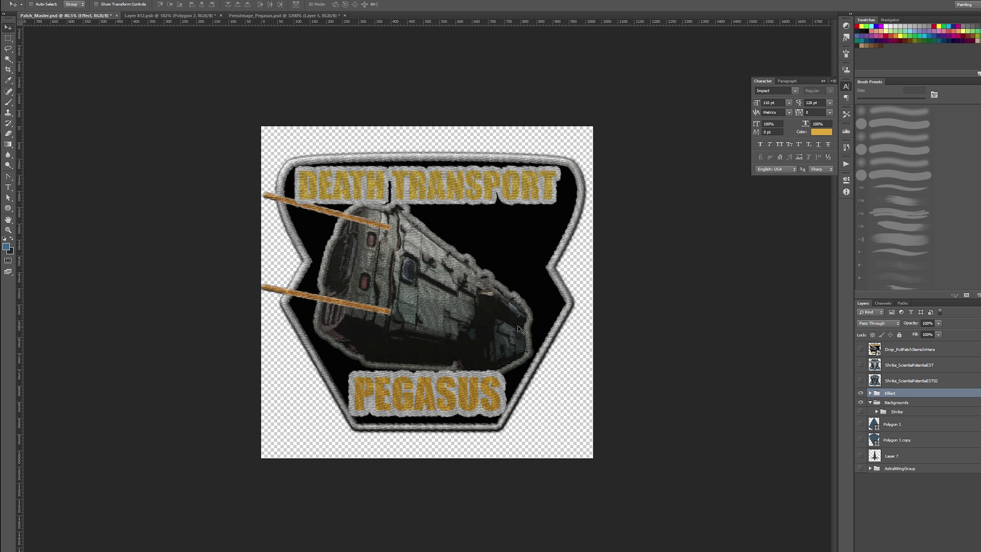
left_click(907, 405)
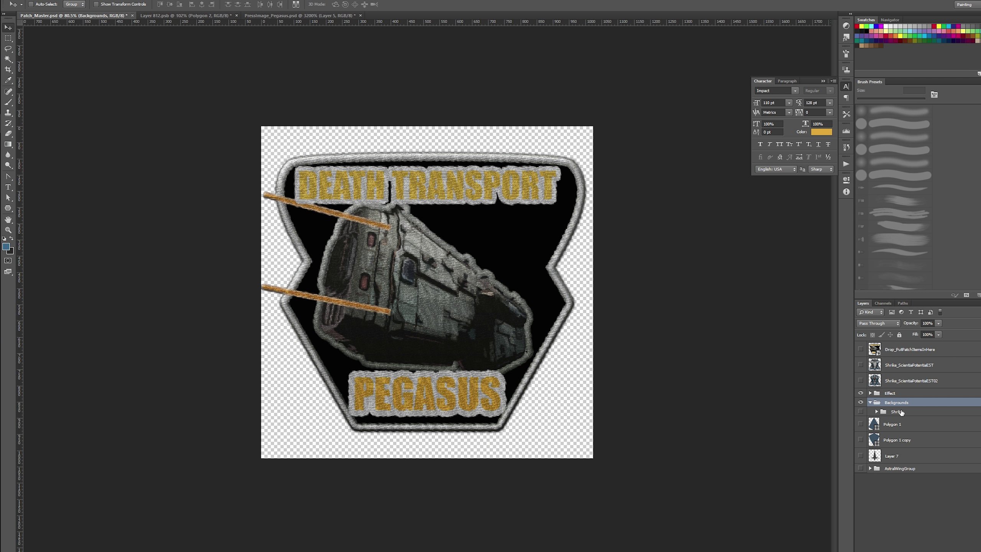
key("ctrl+v")
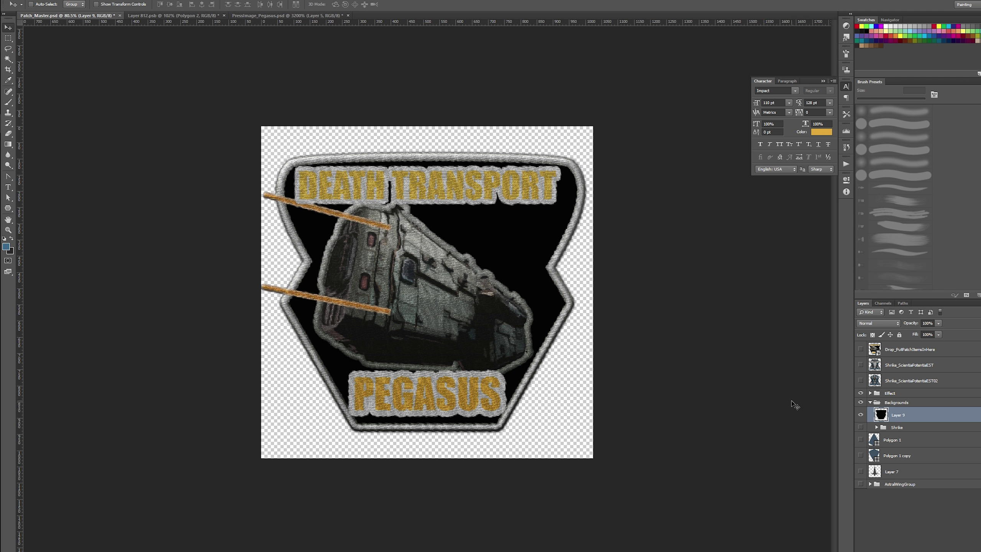
- In Layer 812, hide Polygon 2 at full fill, save the file, and return to Patch_Master
key("ctrl+shift+Tab")
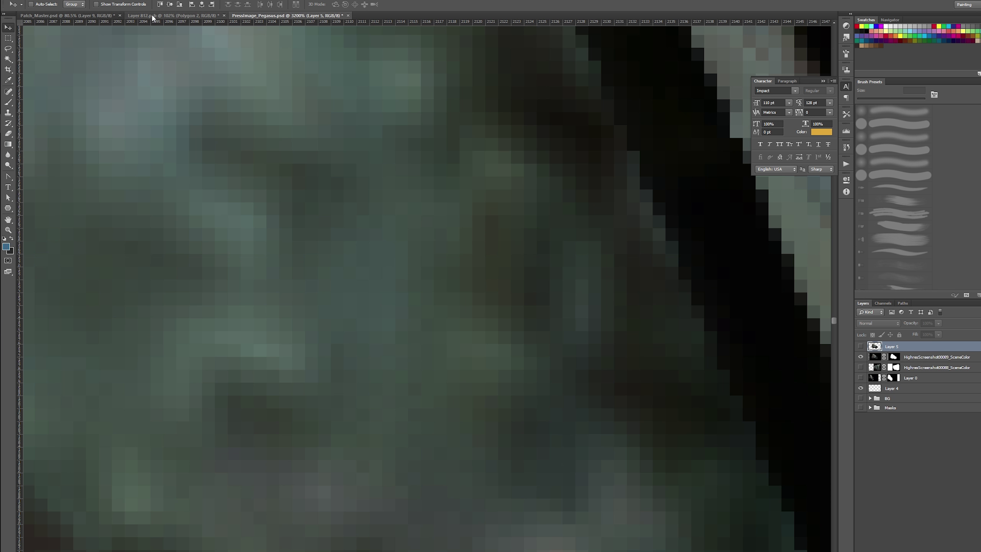
left_click(152, 18)
scroll(895, 490, "down", 1)
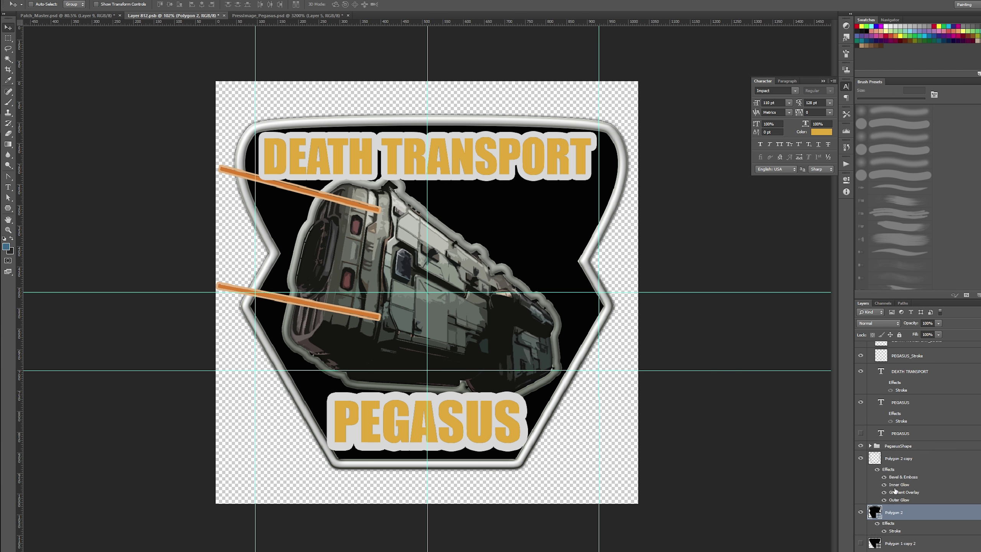
scroll(895, 490, "down", 2)
left_click(938, 334)
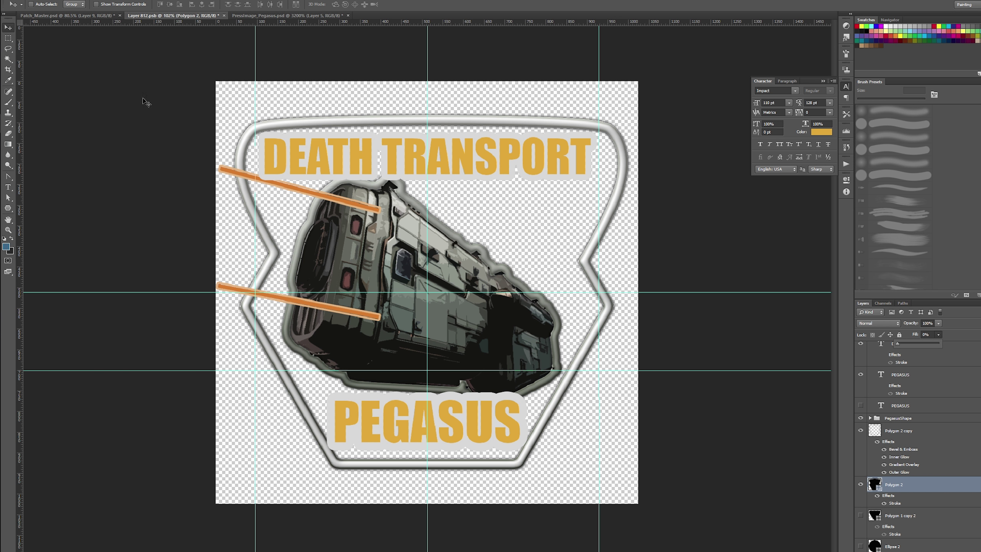
left_click(861, 483)
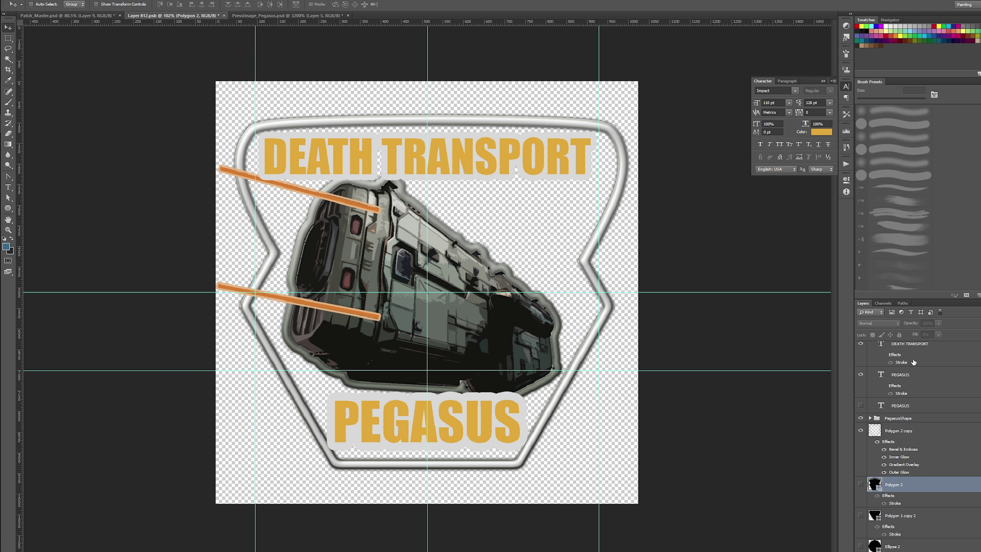
left_click(860, 484)
left_click(938, 334)
left_click_drag(939, 342, 963, 343)
key("Escape")
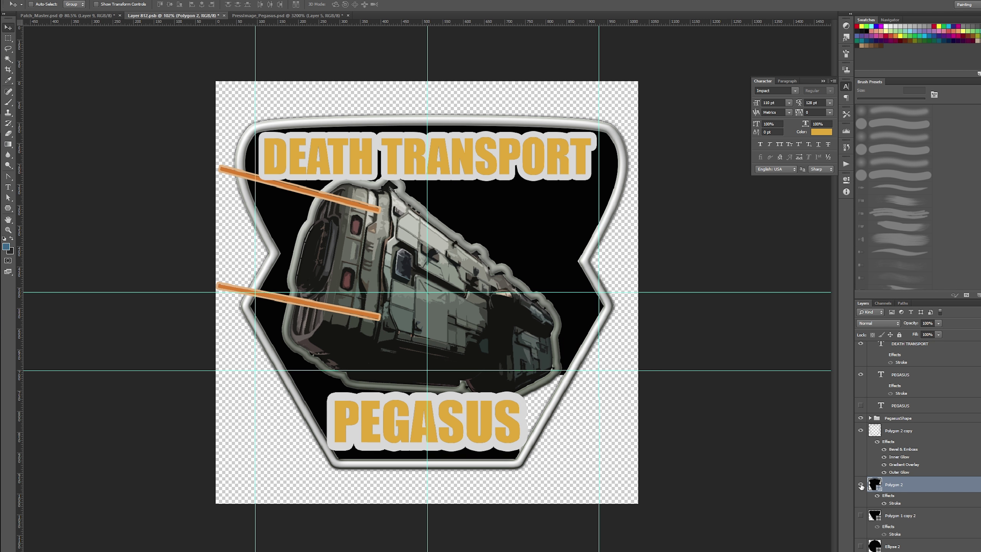
left_click(860, 484)
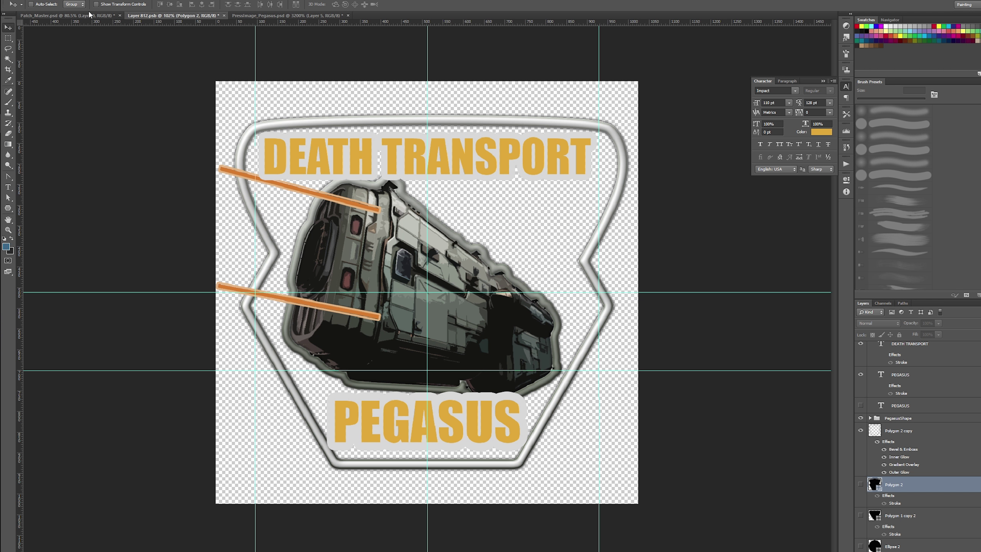
key("ctrl+s")
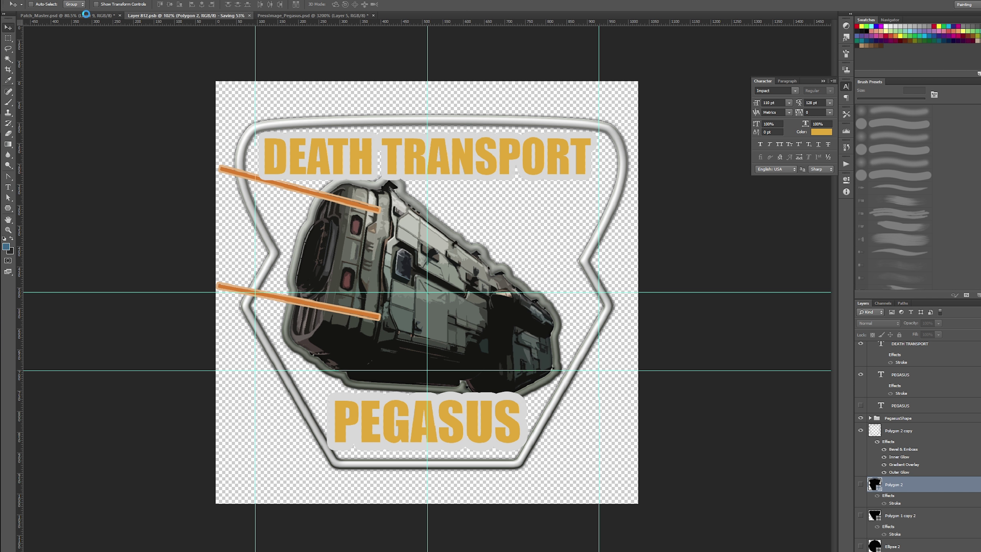
left_click(87, 17)
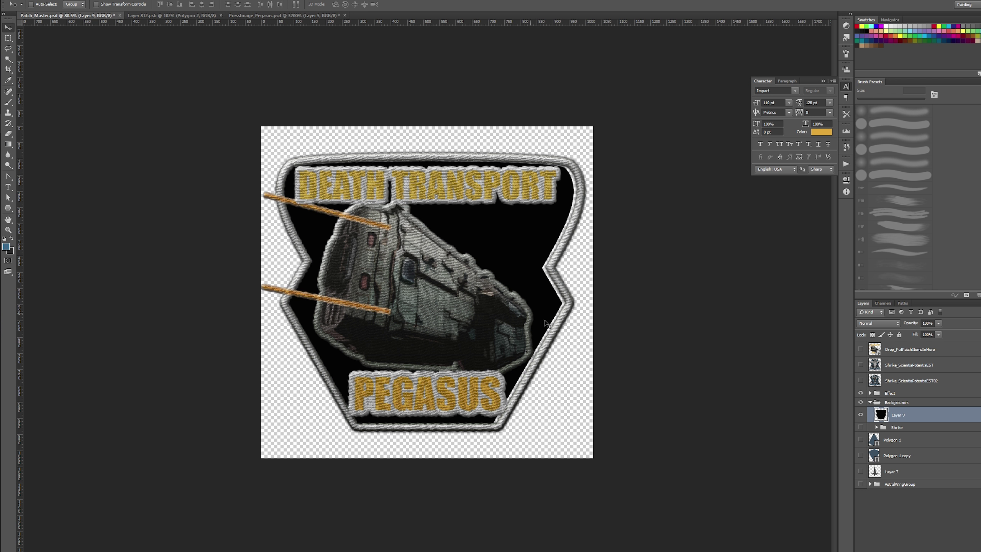
- Check Layer 9 with a quick transform and a 30% opacity trial, then restore full opacity
left_click(904, 401)
left_click(903, 415)
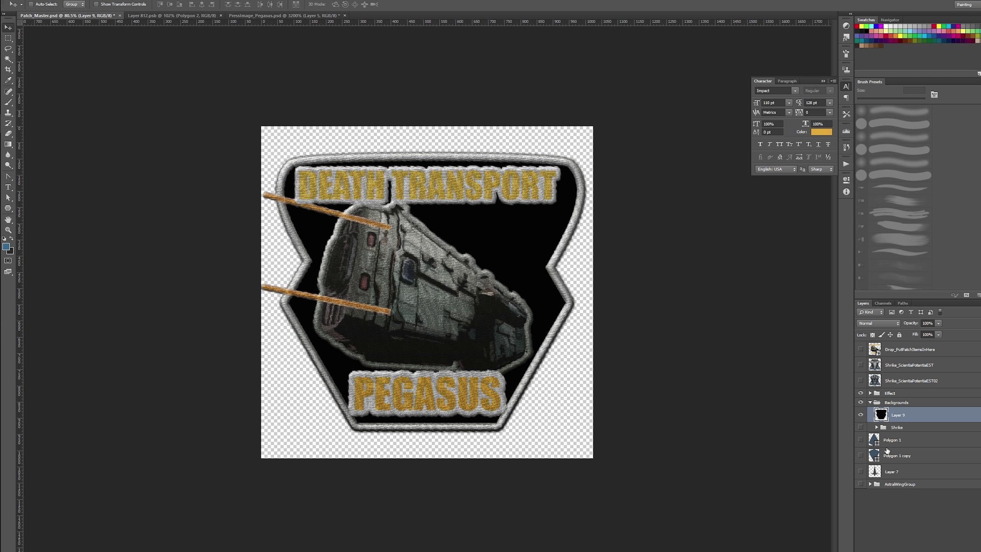
key("ctrl+t")
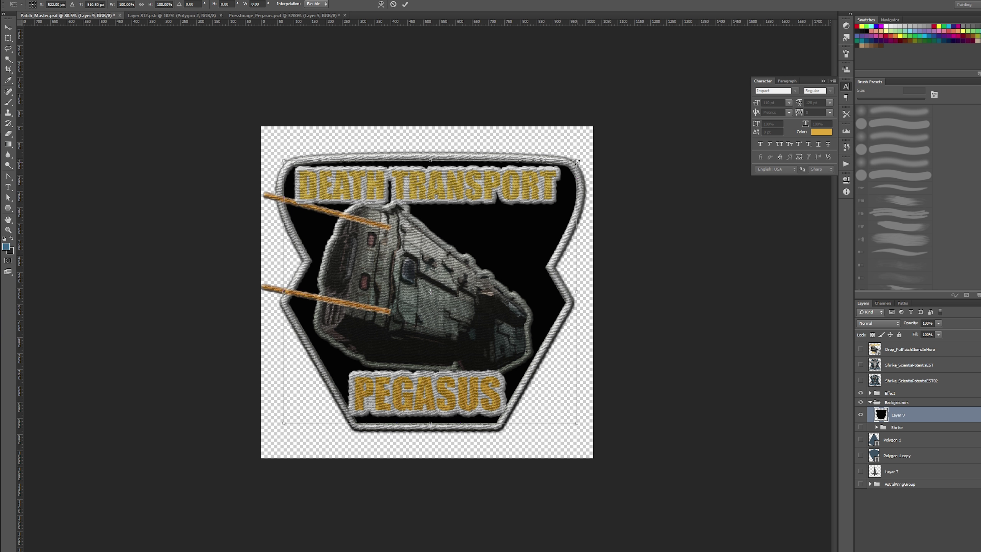
key("Return")
key("3")
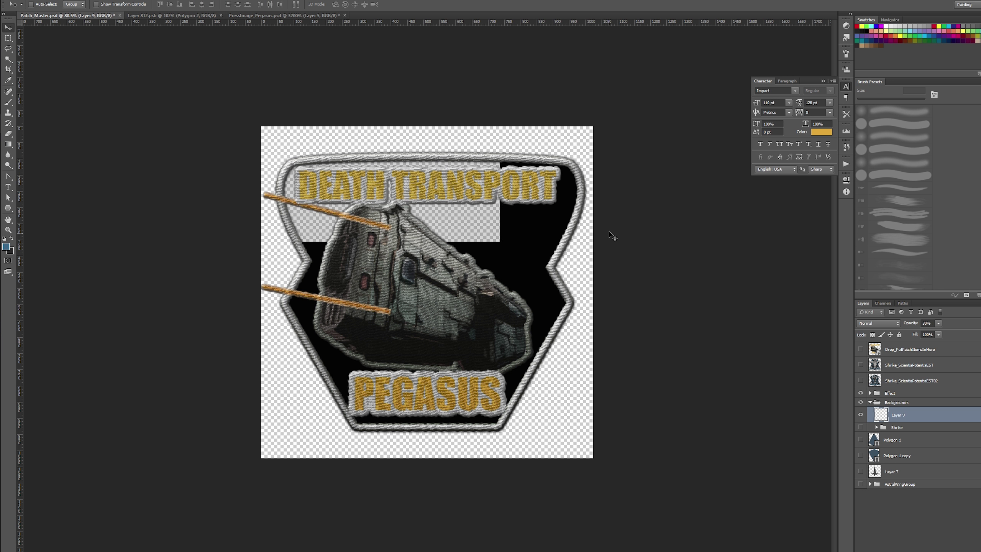
left_click(938, 324)
left_click(558, 136)
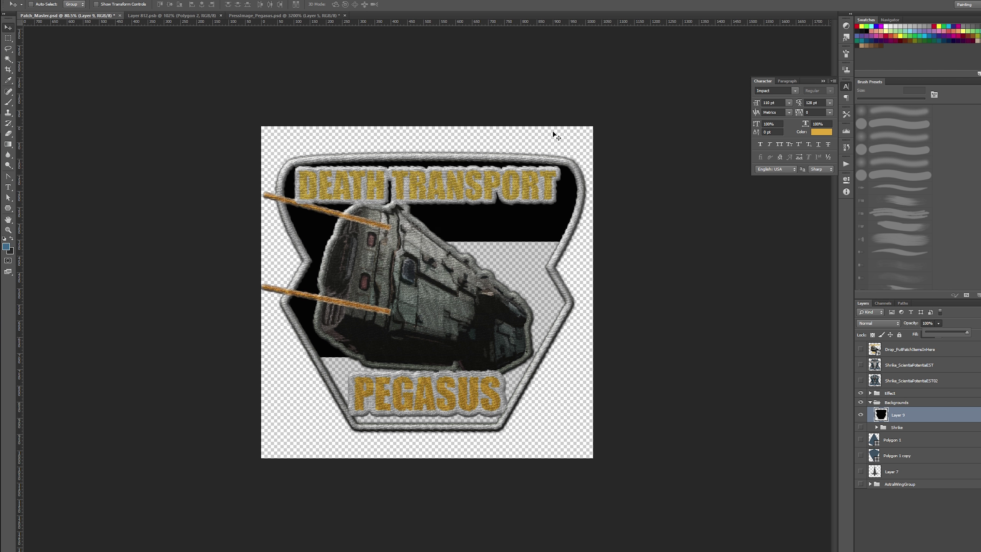
left_click(907, 502)
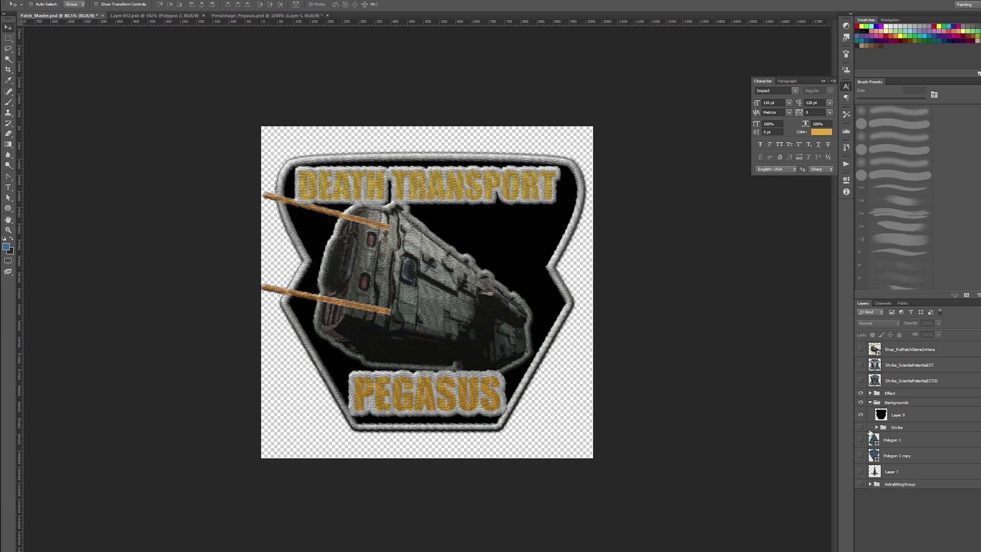
- Show the Shrike group and copy the layer style from its Shape layer
left_click(861, 426)
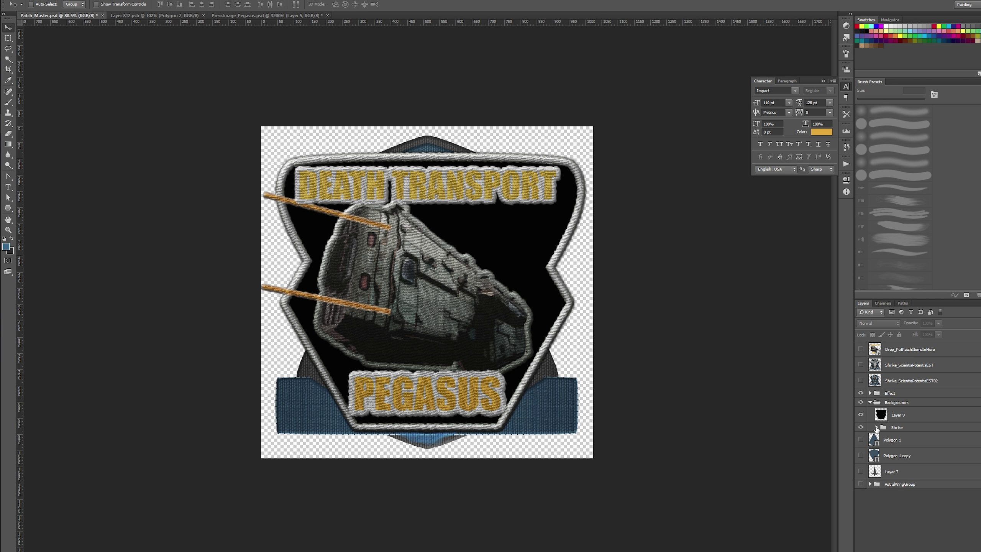
left_click(875, 427)
scroll(915, 488, "down", 2)
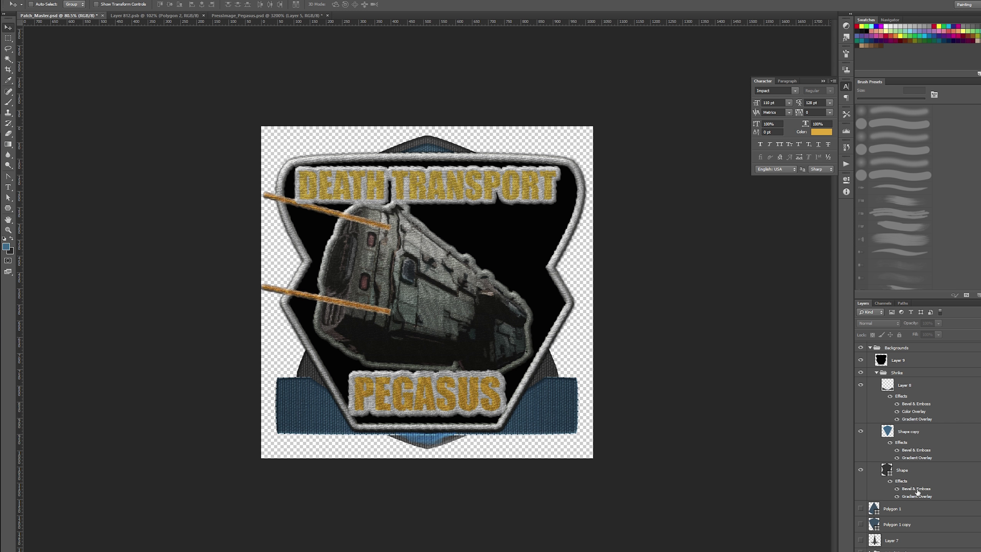
right_click(918, 491)
left_click(919, 427)
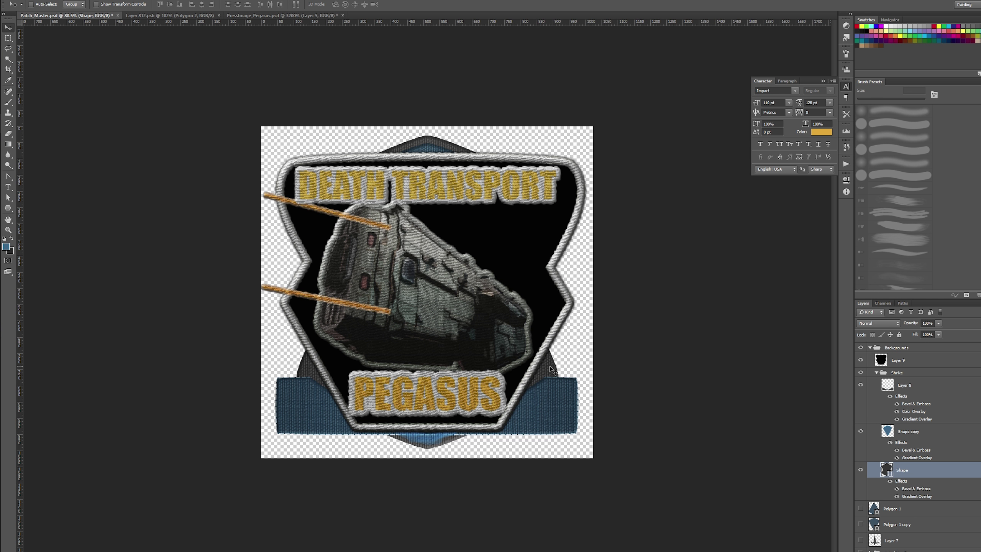
- Hide and collapse the Shrike group, then paste the copied style onto Layer 9
scroll(887, 440, "up", 1)
scroll(875, 389, "up", 3)
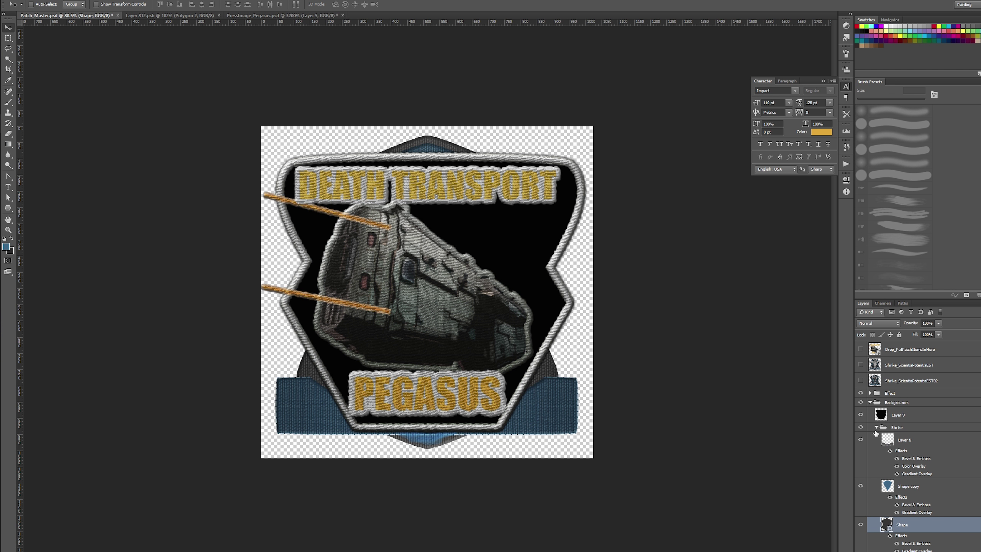
left_click(888, 427)
left_click(860, 427)
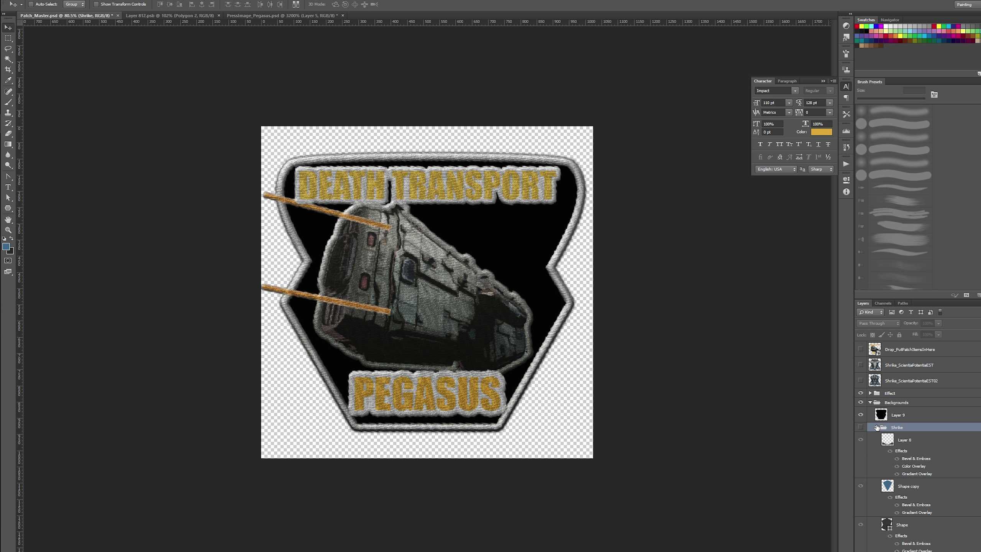
left_click(876, 427)
right_click(888, 415)
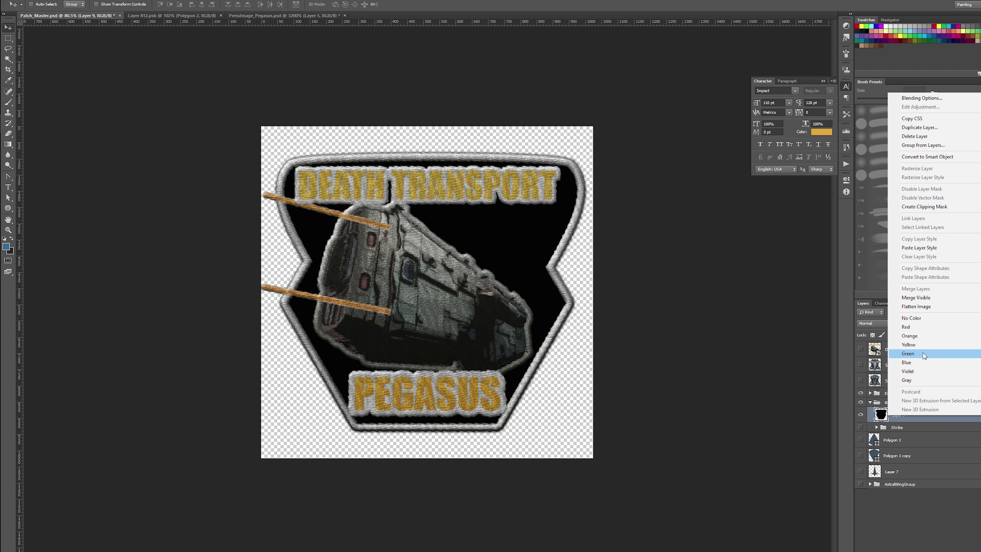
left_click(925, 248)
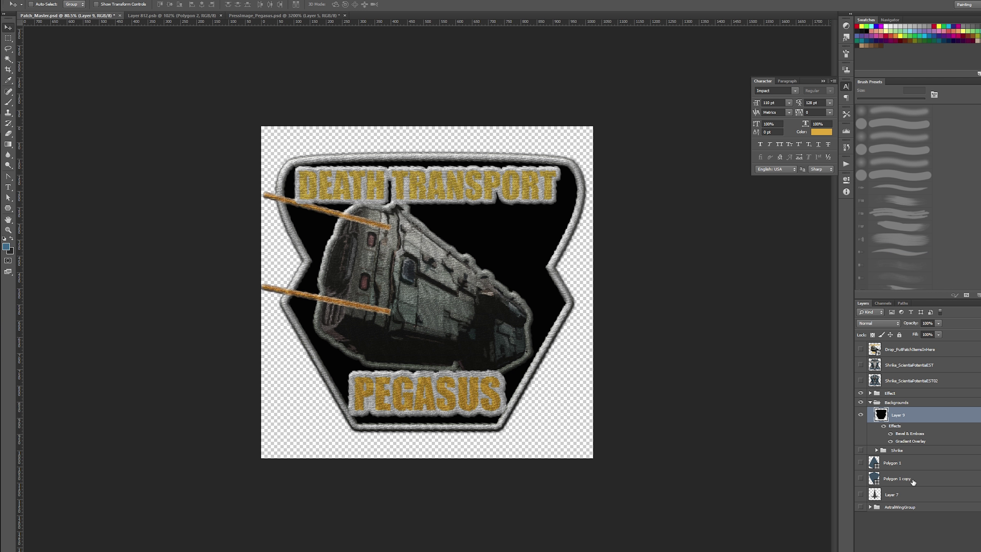
- Enable a Color Overlay effect in Layer 9's layer style and open its colour picker
double_click(908, 433)
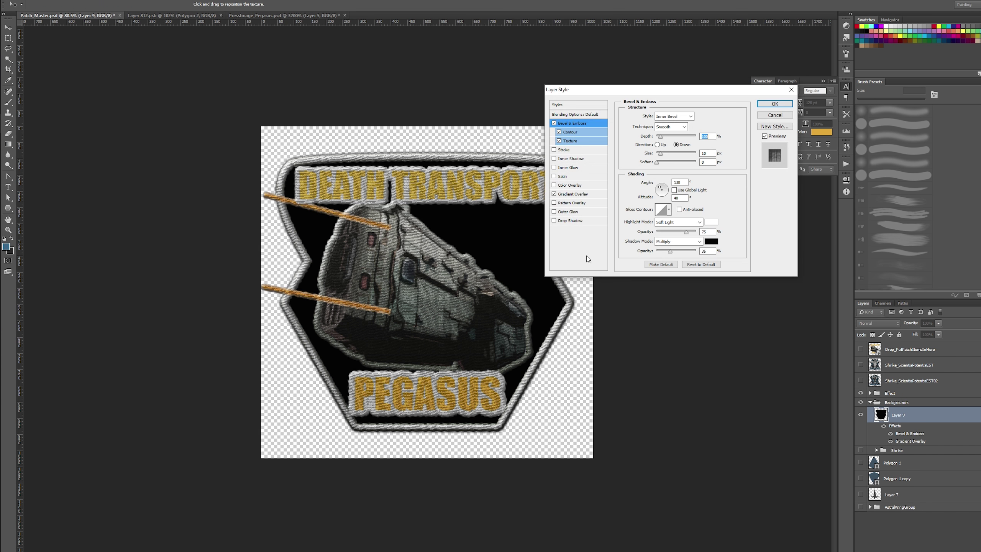
left_click(554, 186)
left_click(569, 185)
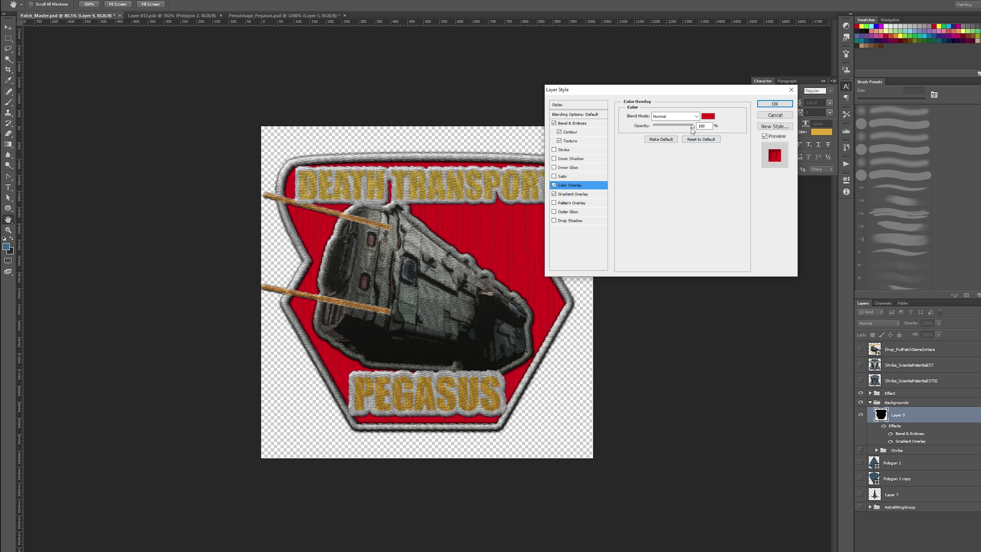
left_click(708, 116)
- Eyedrop dark grey-green tones from the ship artwork as the overlay colour
left_click(431, 302)
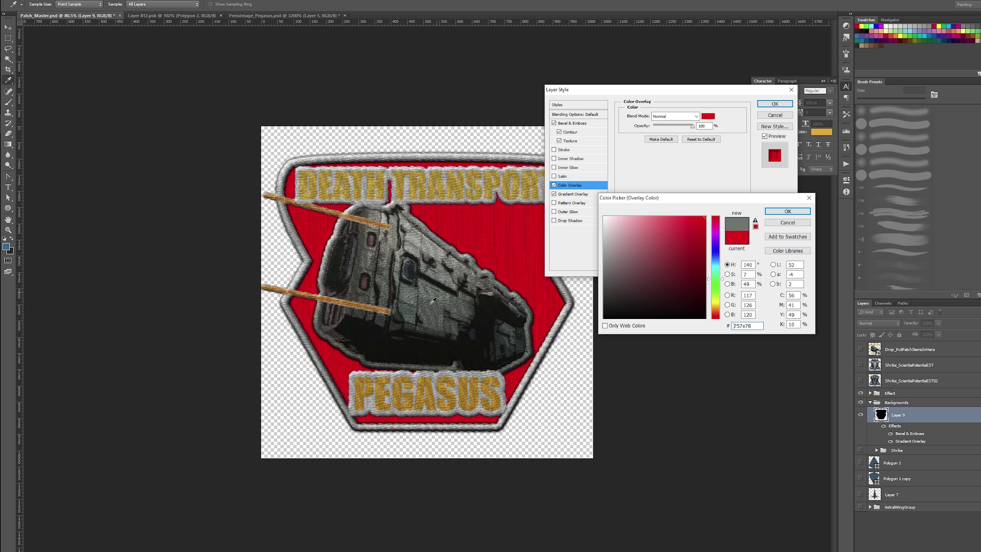
left_click(434, 295)
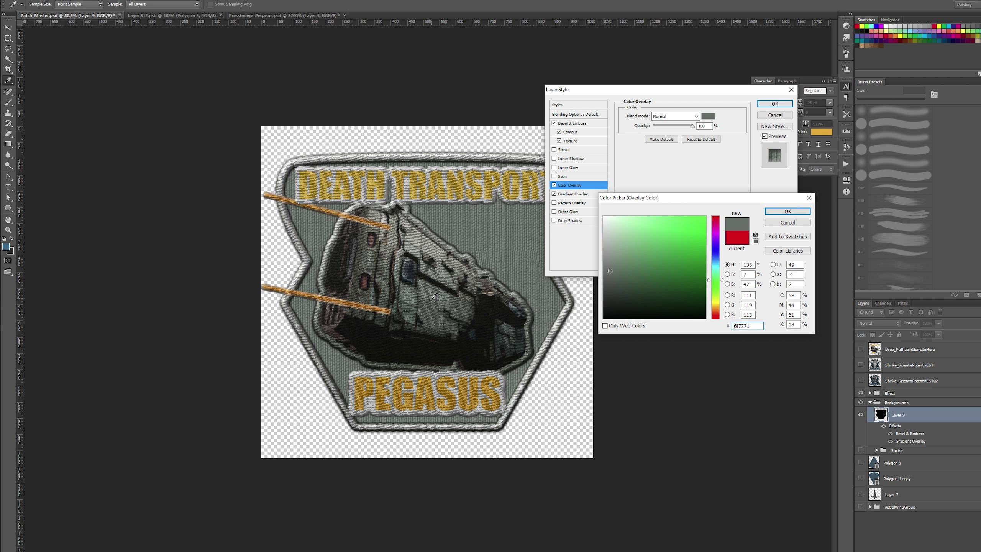
left_click(433, 300)
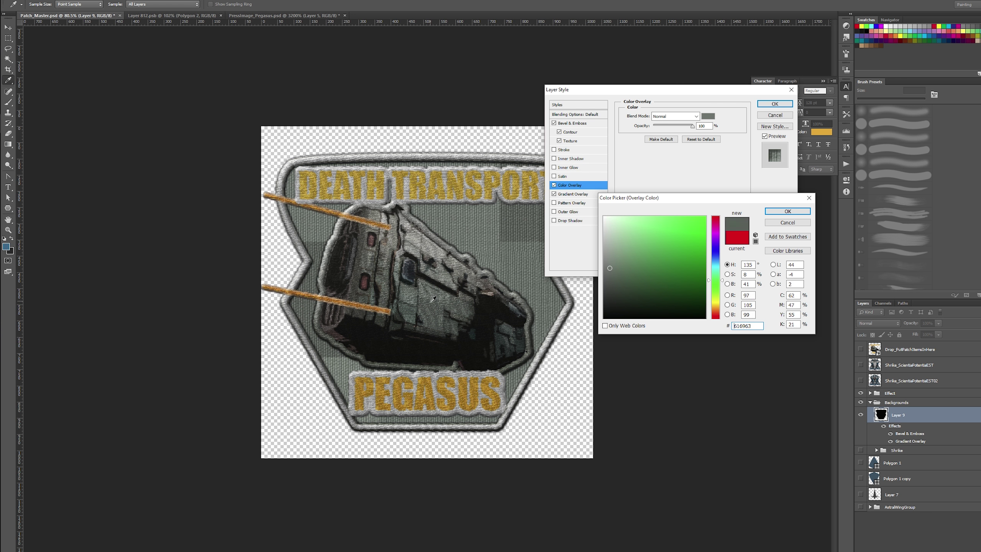
left_click(434, 303)
left_click(438, 316)
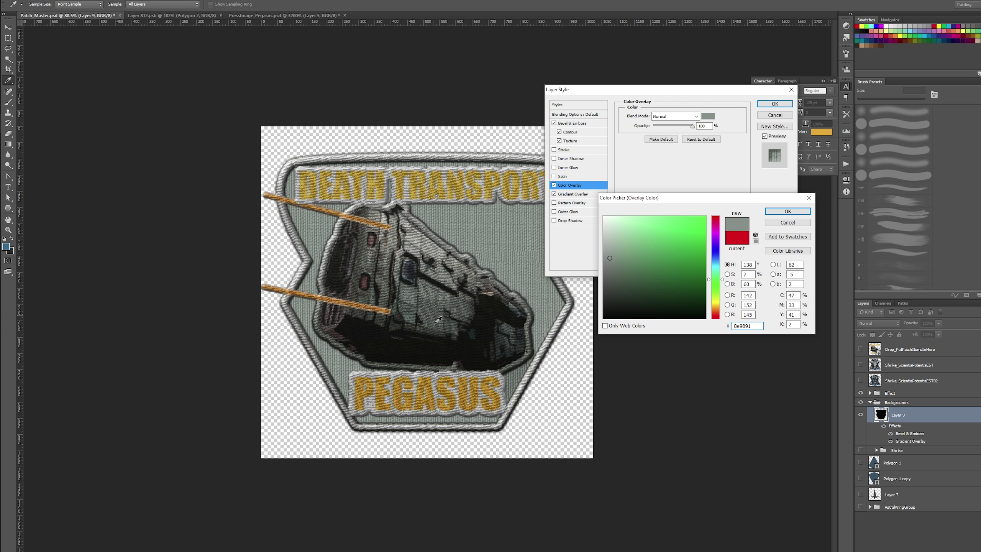
left_click(463, 328)
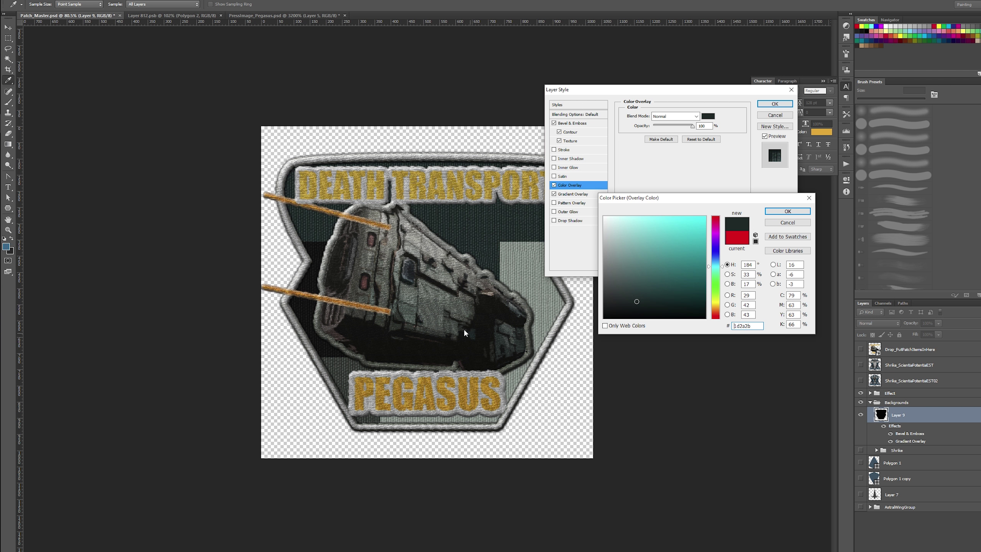
left_click(467, 329)
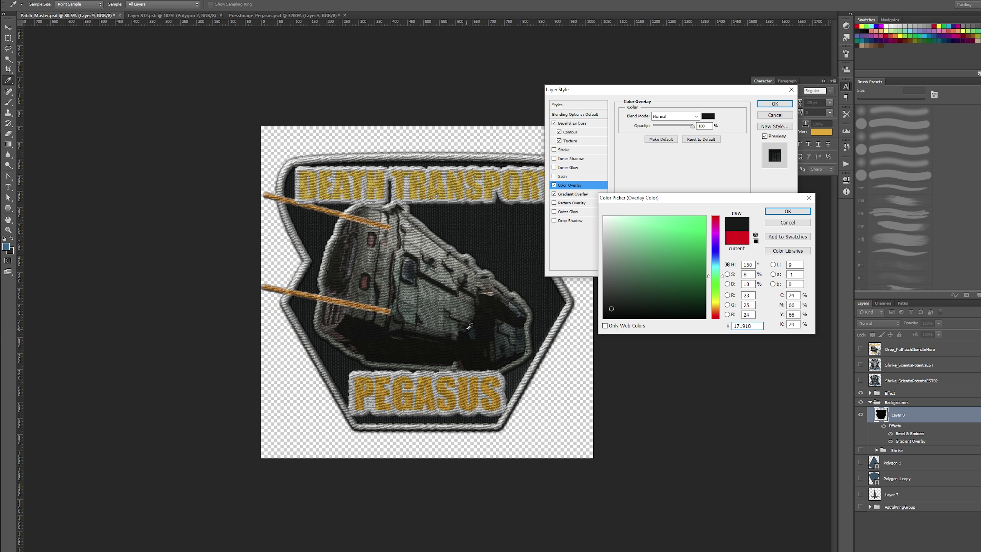
left_click(471, 333)
left_click_drag(467, 327, 471, 317)
left_click(468, 317)
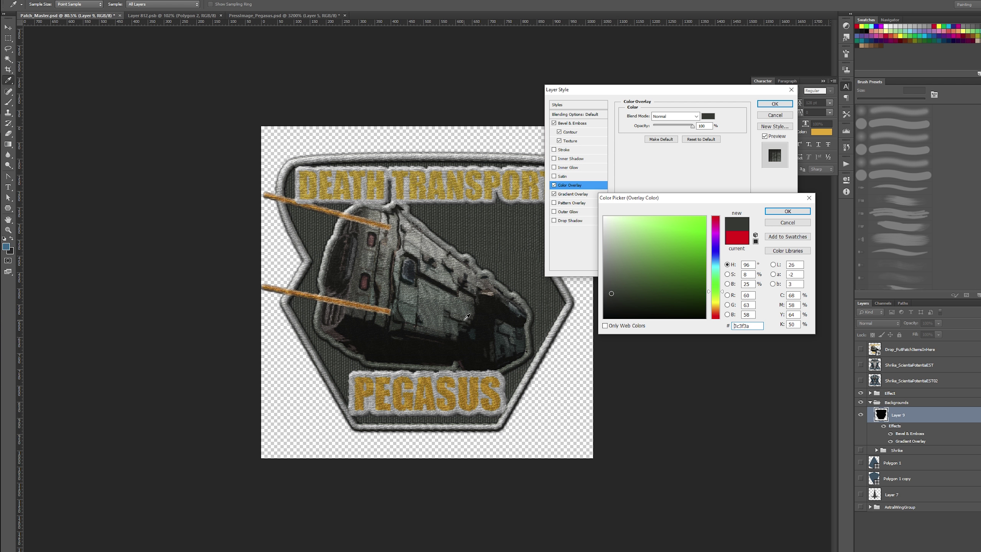
left_click(465, 319)
left_click(462, 319)
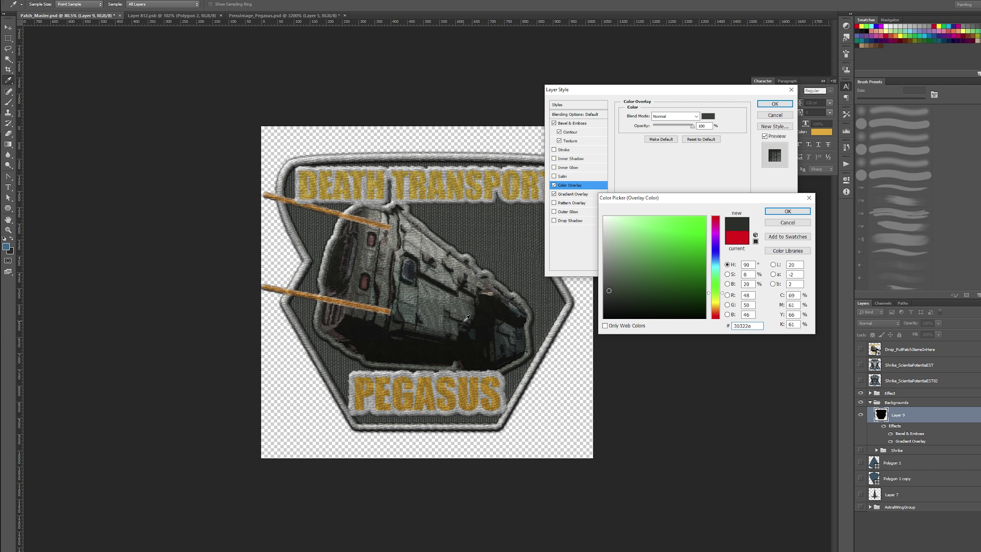
left_click(467, 319)
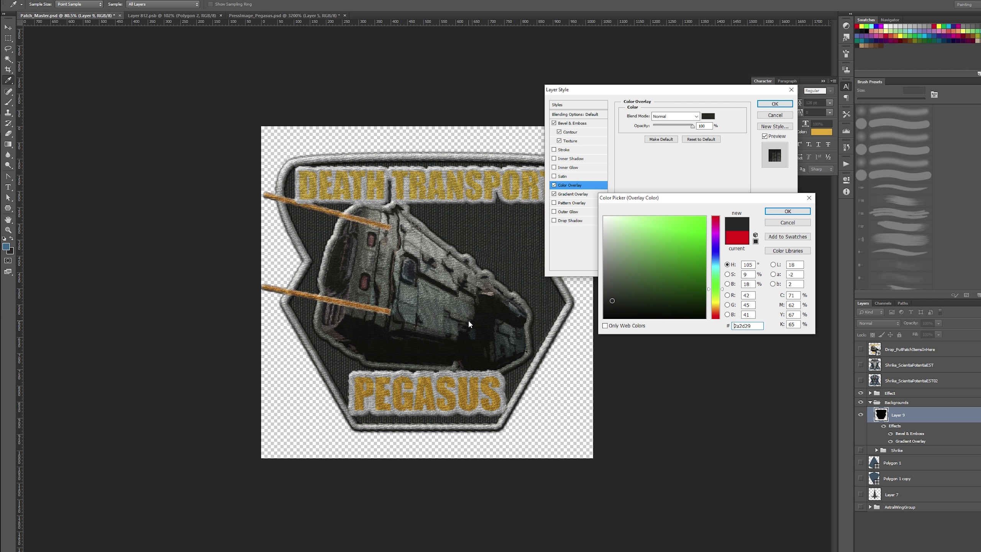
- Fine-tune the overlay to dark green 20261e and apply the layer style
left_click(620, 304)
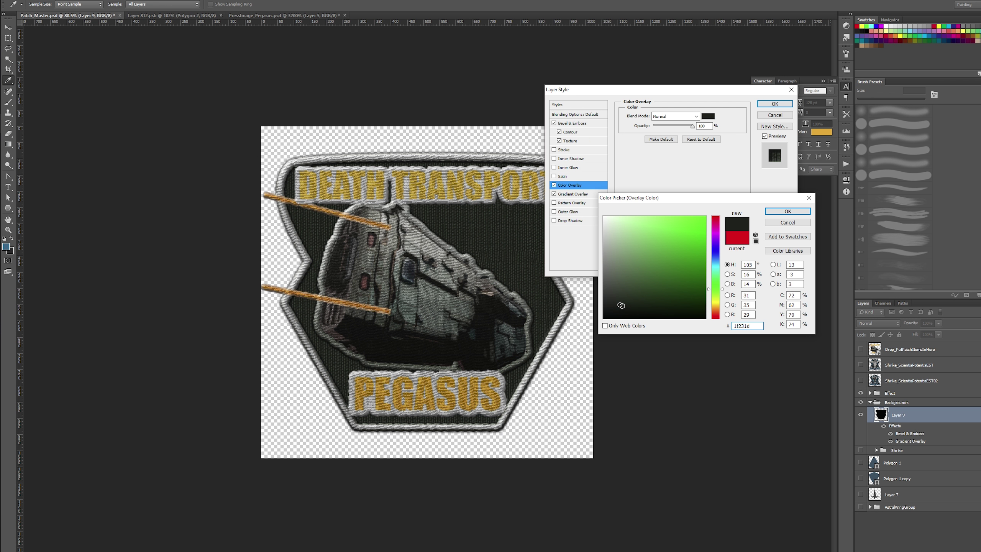
left_click(622, 305)
left_click_drag(622, 305, 620, 302)
left_click(787, 212)
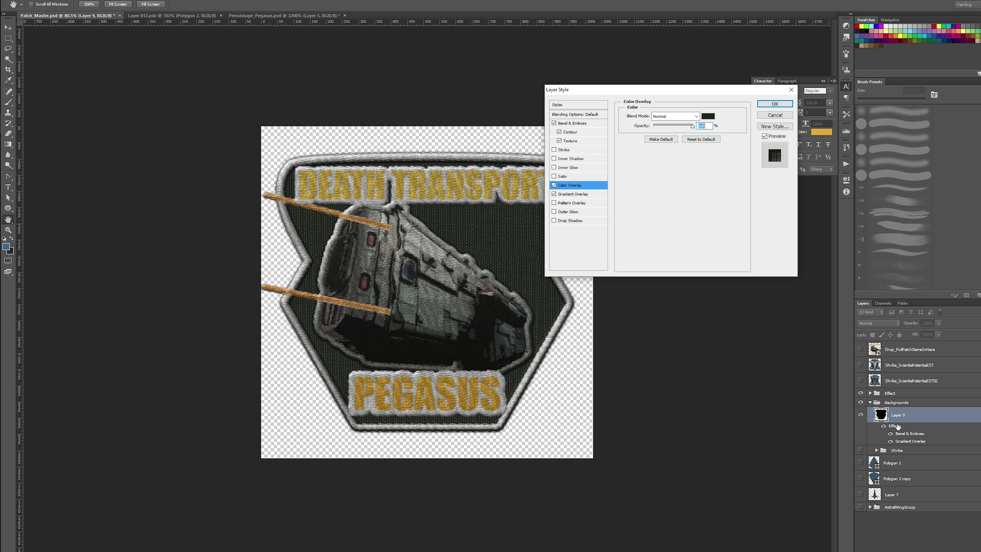
left_click(775, 103)
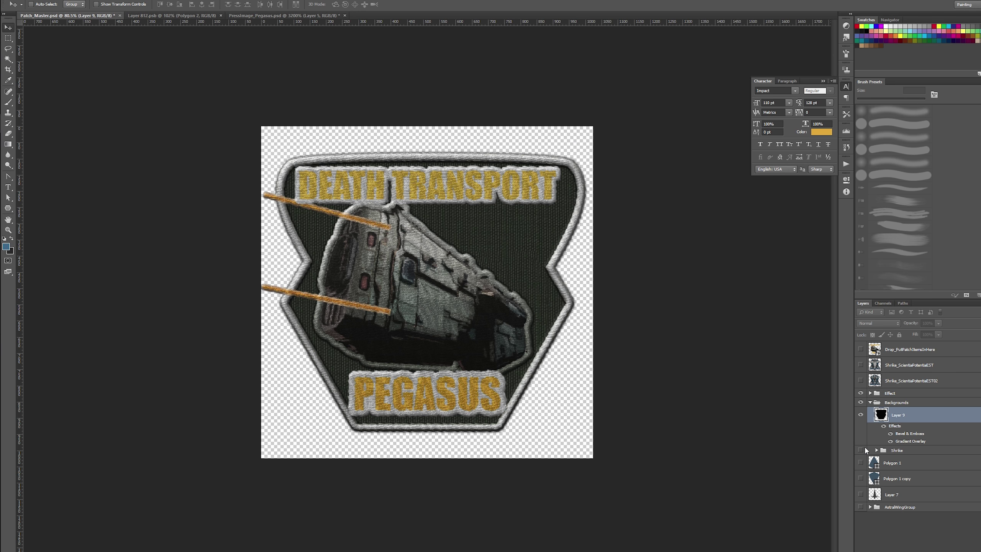
- Zoom out to judge the patch, zoom back in, and save Patch_Master.psd
key("z")
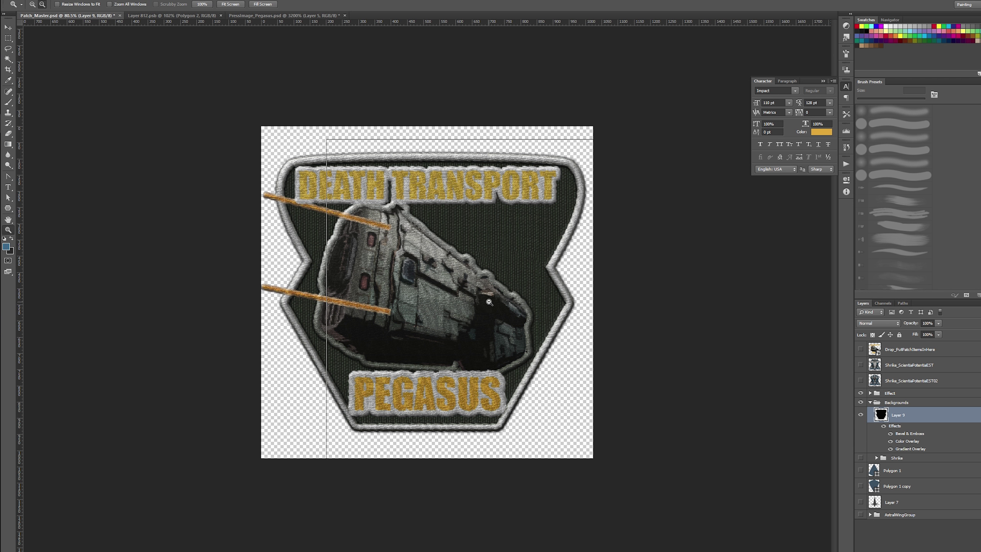
left_click(441, 310, "alt")
left_click(441, 311, "alt")
left_click(446, 309, "alt")
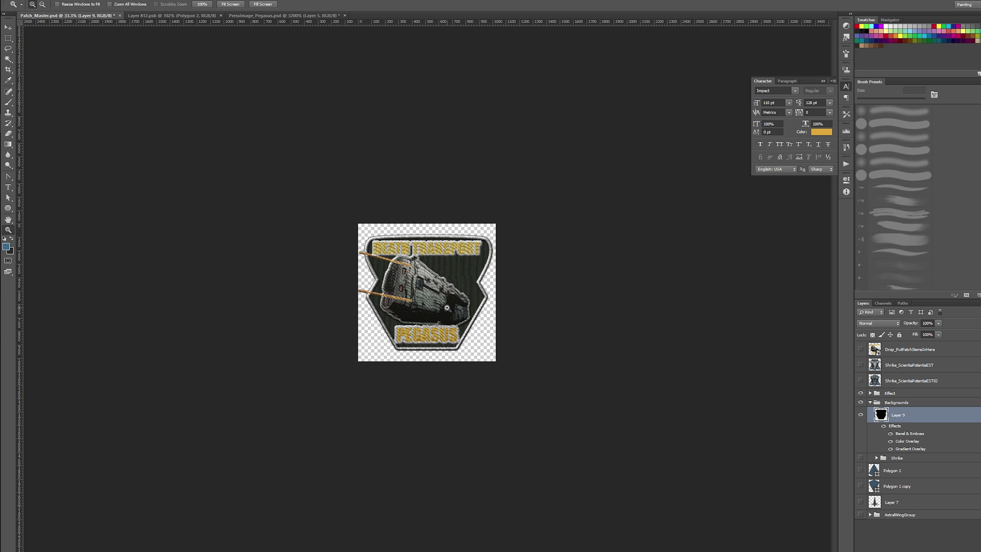
left_click(447, 308)
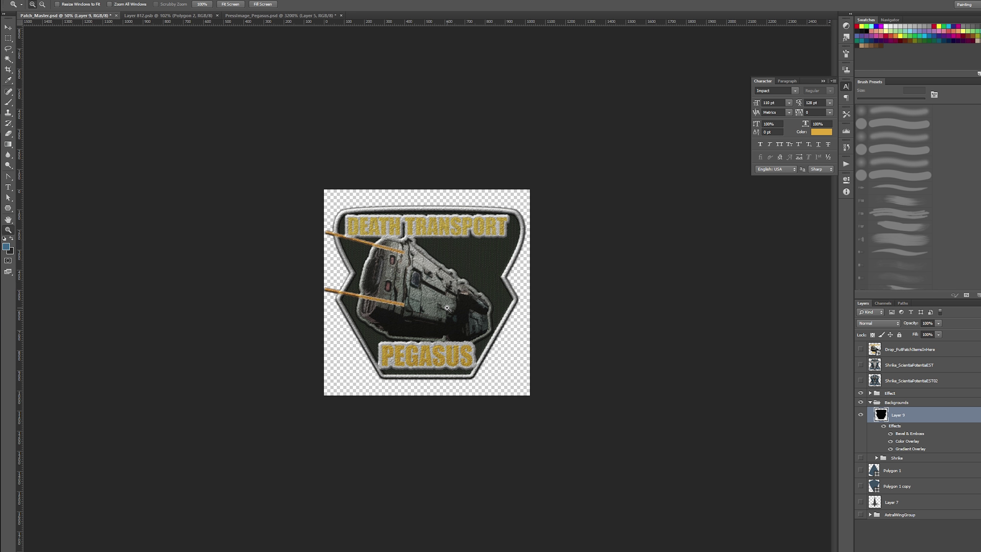
left_click(447, 308)
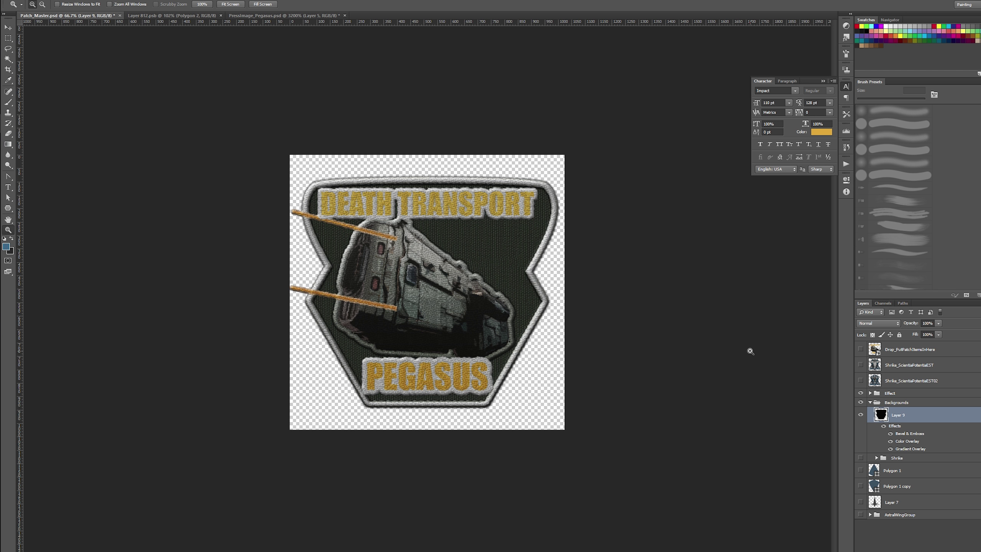
key("ctrl+s")
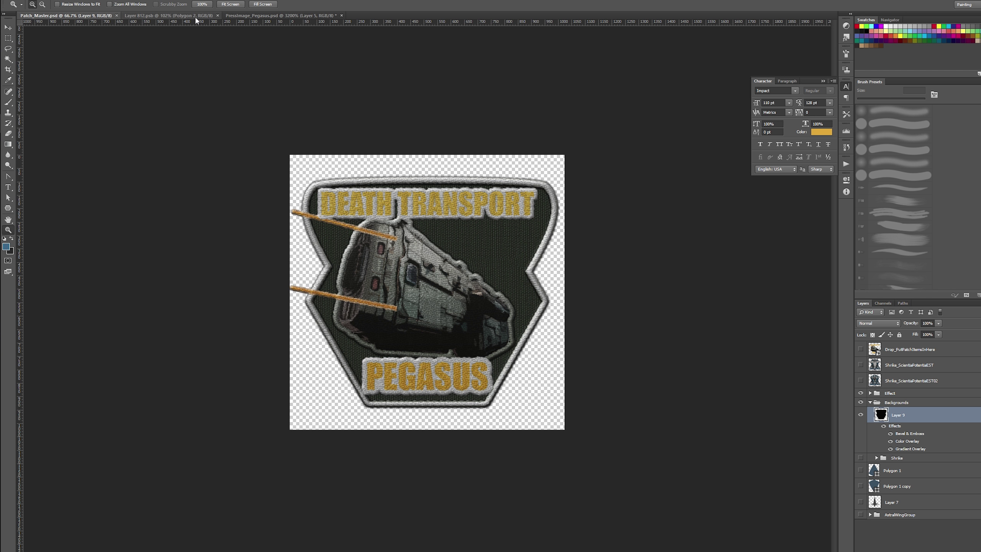
- Go to Layer 812.psb and look through its layers, briefly checking Patch_Master
left_click(170, 17)
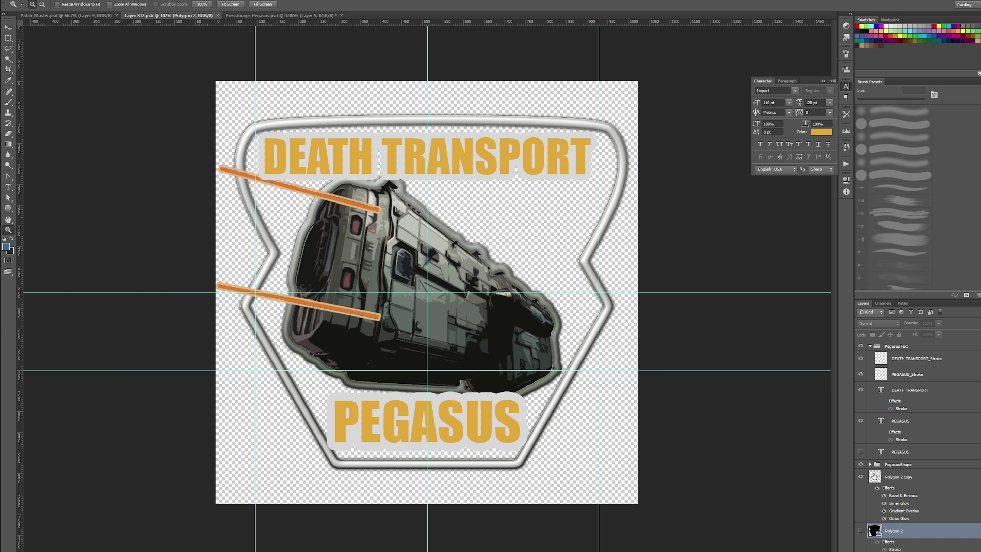
left_click(909, 478)
scroll(903, 478, "down", 3)
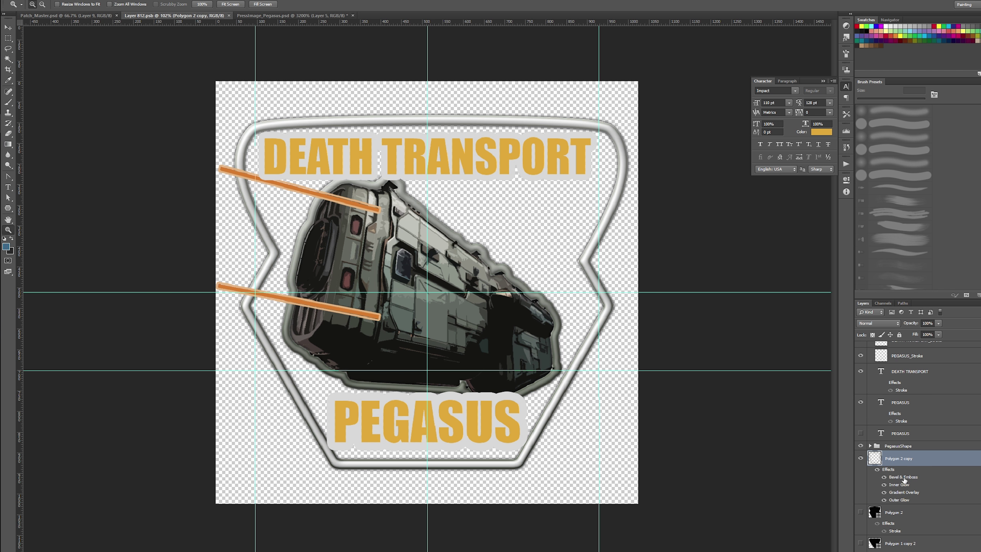
scroll(892, 479, "up", 3)
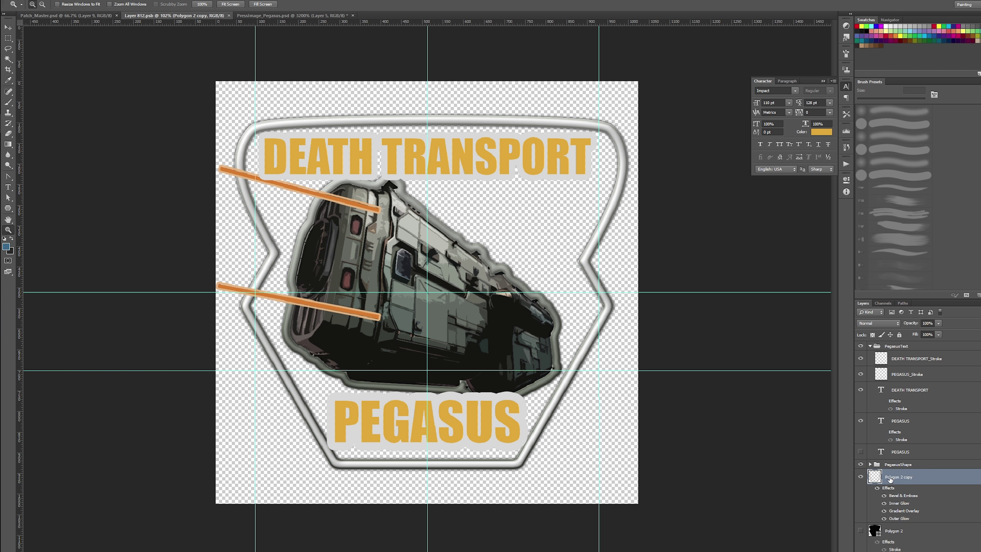
left_click(98, 16)
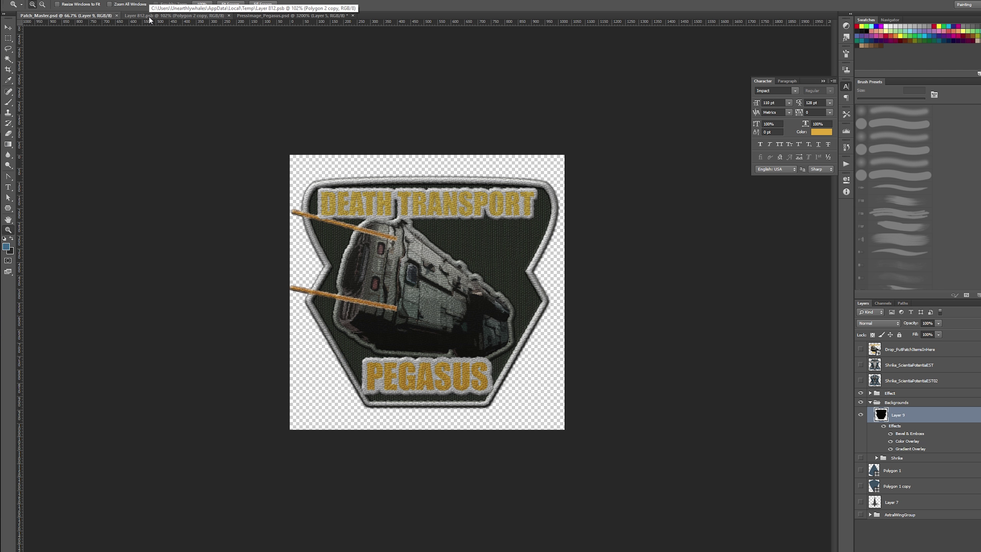
left_click(150, 18)
scroll(894, 496, "down", 4)
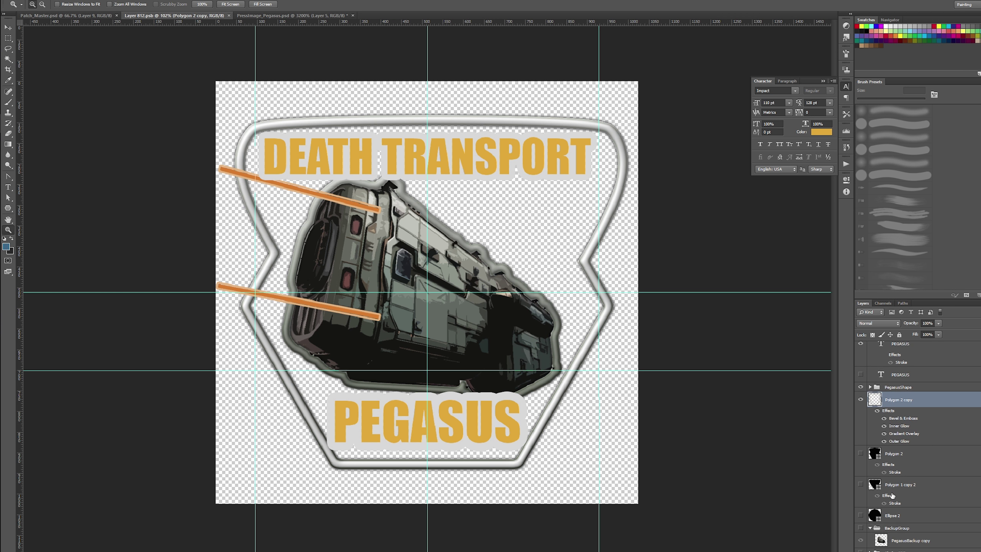
scroll(900, 486, "up", 4)
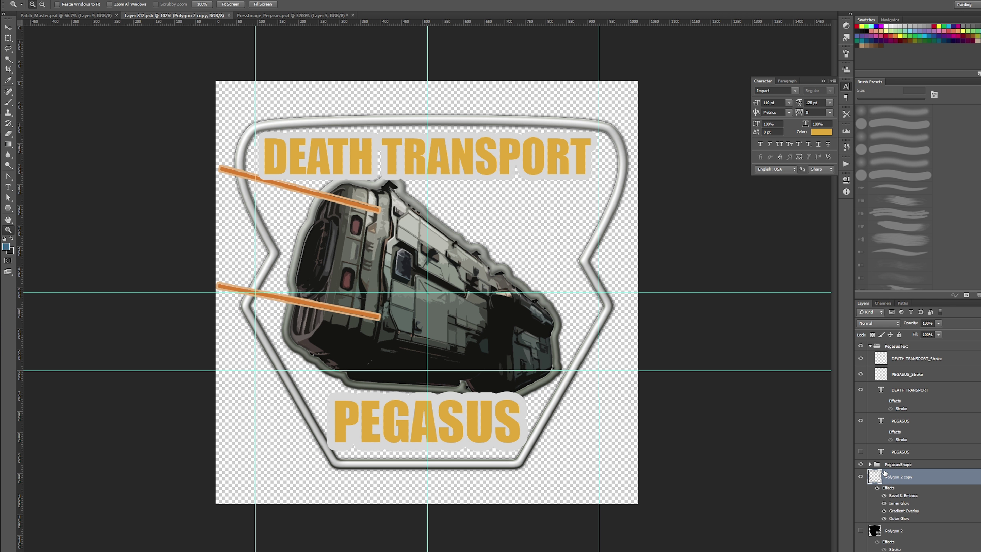
- Select the PegasusFill layer in the PegasusShape group, select all of it, then hide it
left_click(870, 464)
scroll(924, 478, "down", 2)
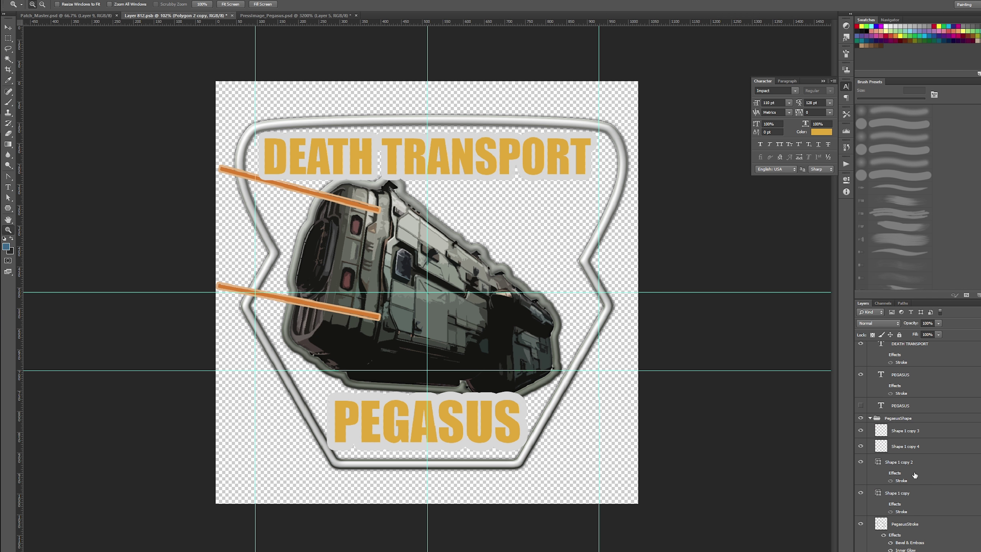
scroll(915, 479, "down", 5)
left_click(921, 476)
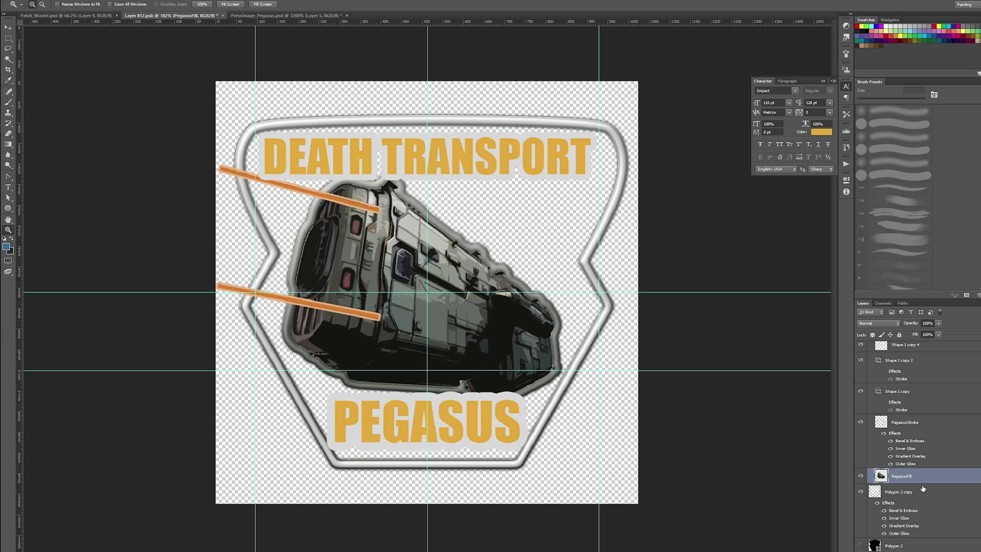
left_click(861, 476)
left_click(860, 475)
key("ctrl+a")
left_click(861, 475)
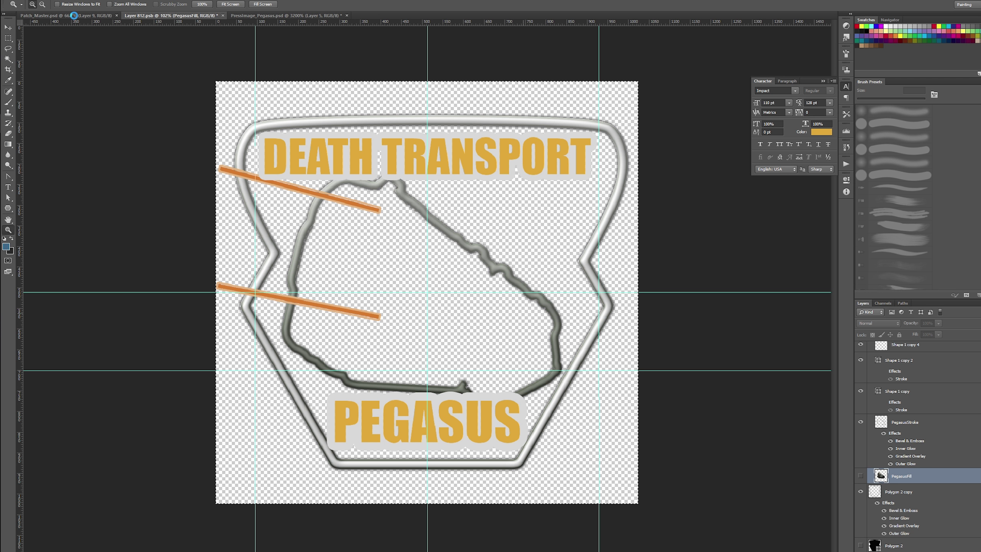
- Paste the ship fill into Patch_Master as Layer 10 and nudge it into alignment
left_click(74, 15)
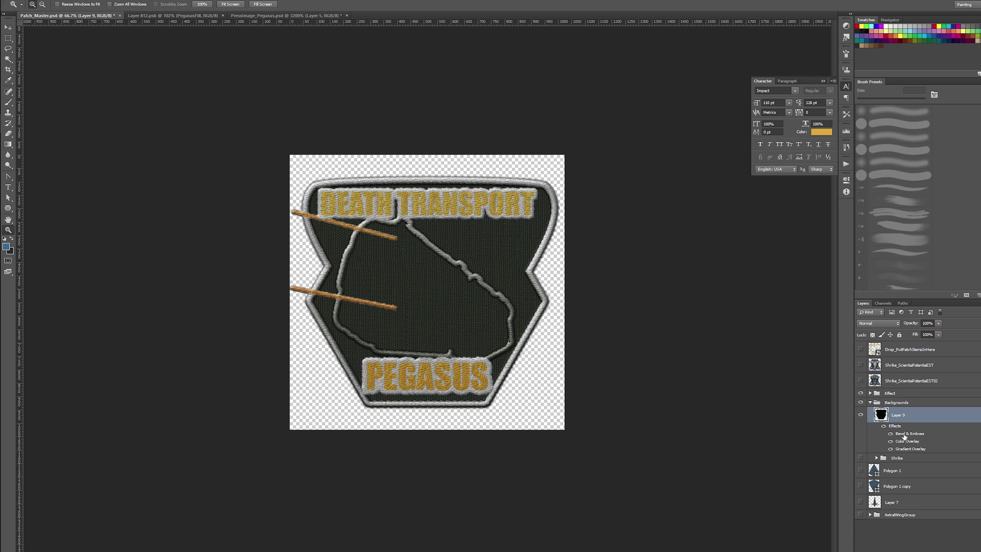
key("ctrl+v")
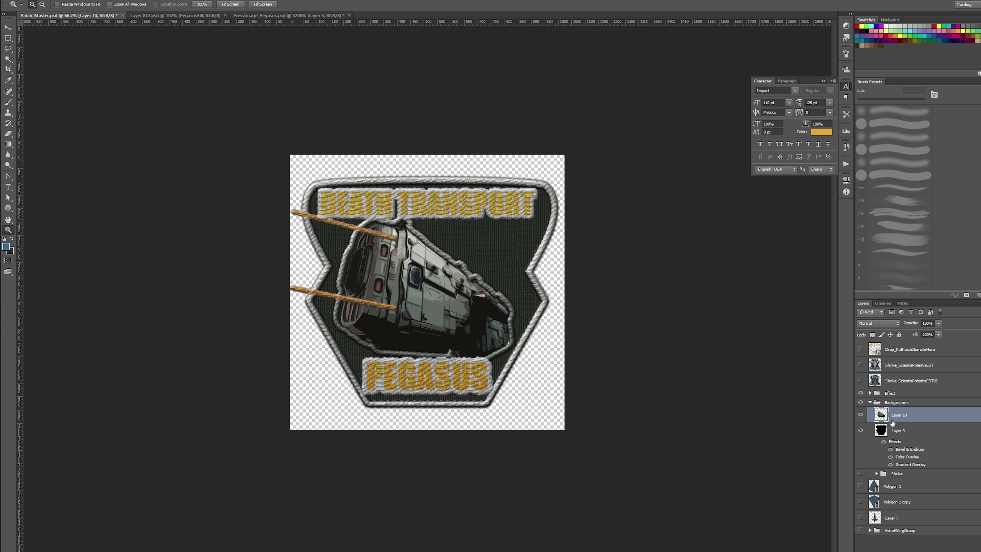
left_click(395, 275)
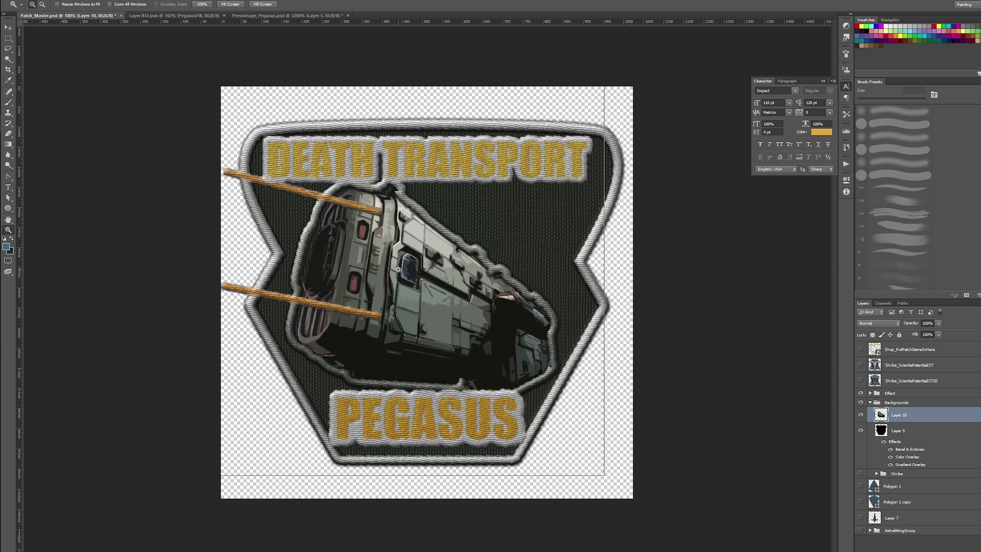
left_click(396, 274)
key("v")
left_click_drag(402, 264, 392, 261)
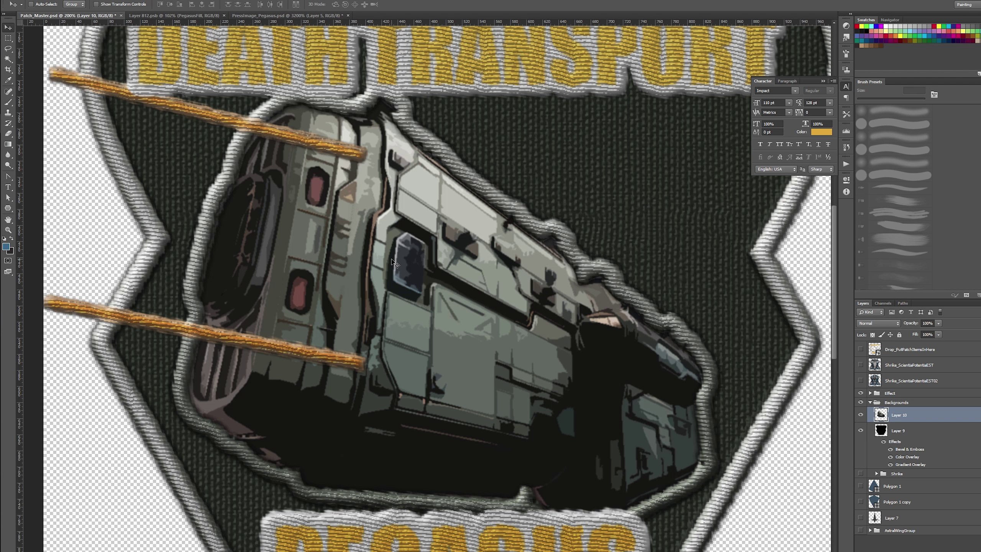
key("Up")
key("Left")
key("Up")
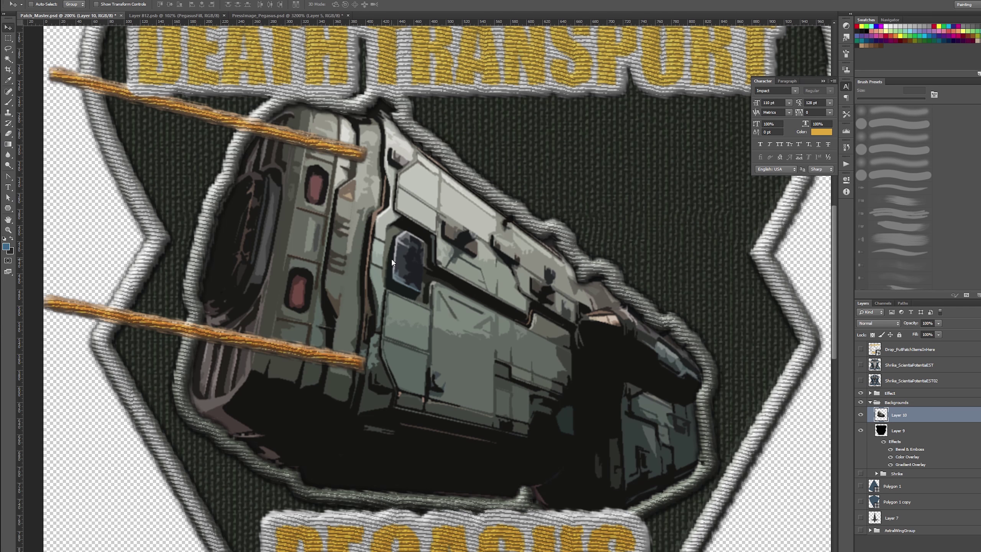
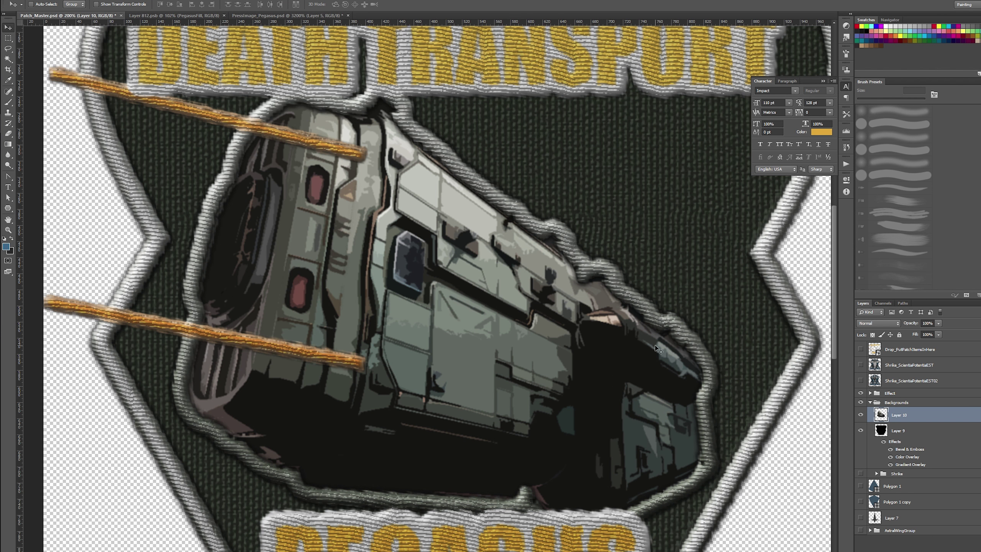
- Paste Layer 9's stitch style onto Layer 10 and turn off its Color Overlay so the ship shows
right_click(924, 458)
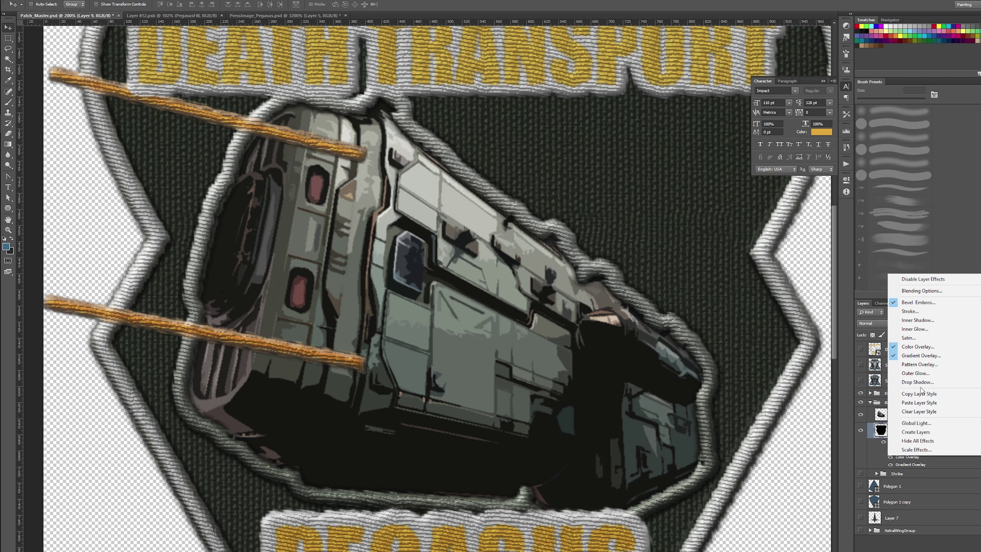
left_click(919, 394)
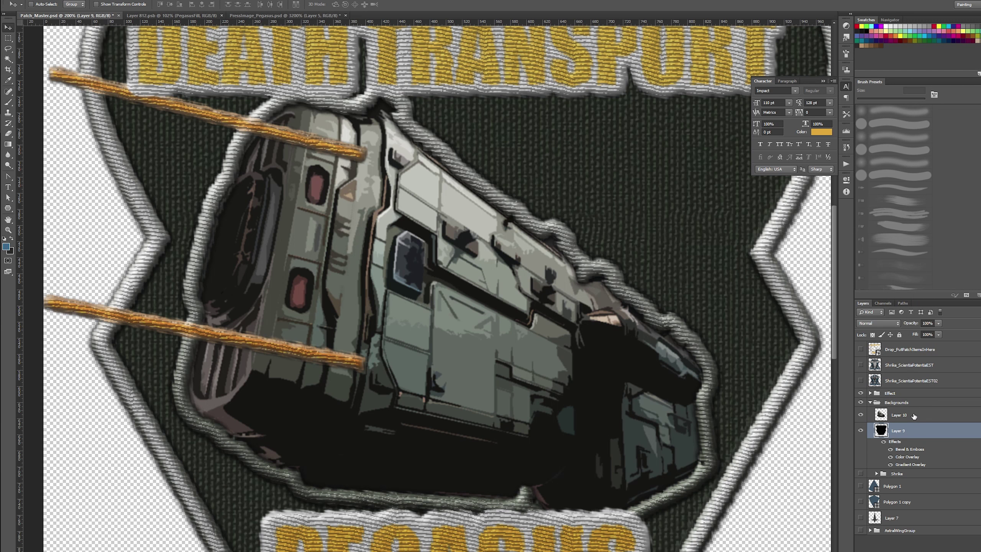
right_click(914, 416)
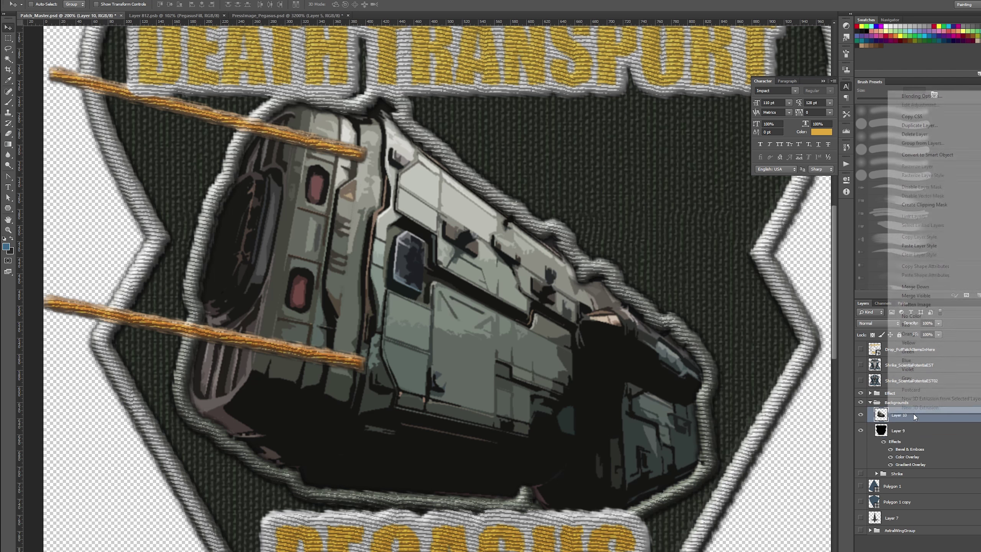
left_click(919, 245)
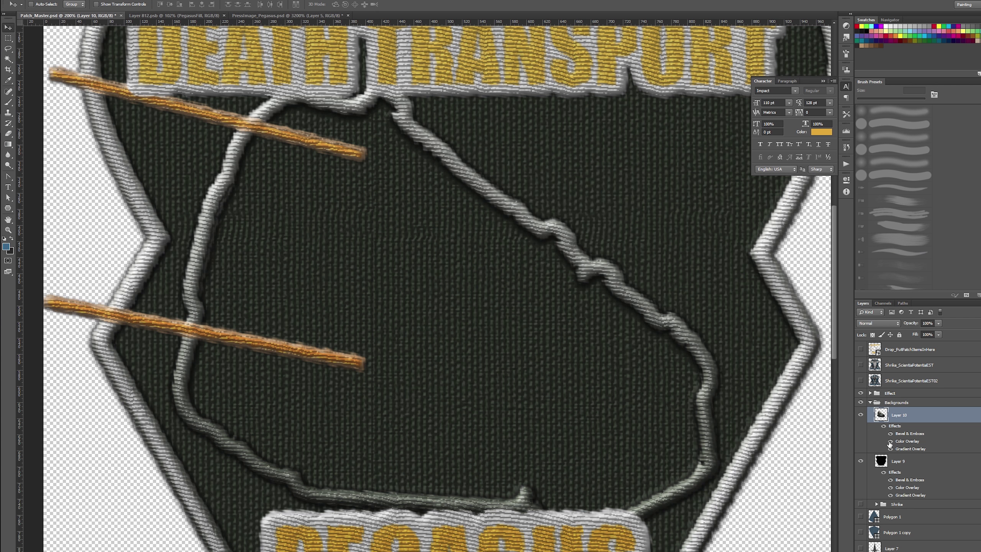
left_click(890, 441)
key("z")
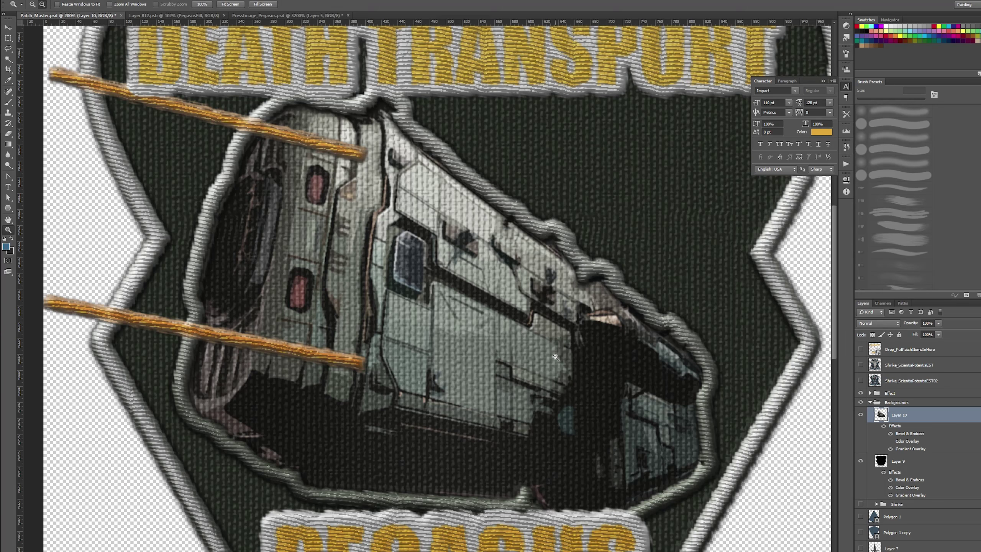
left_click(555, 357, "alt")
left_click(445, 327, "alt")
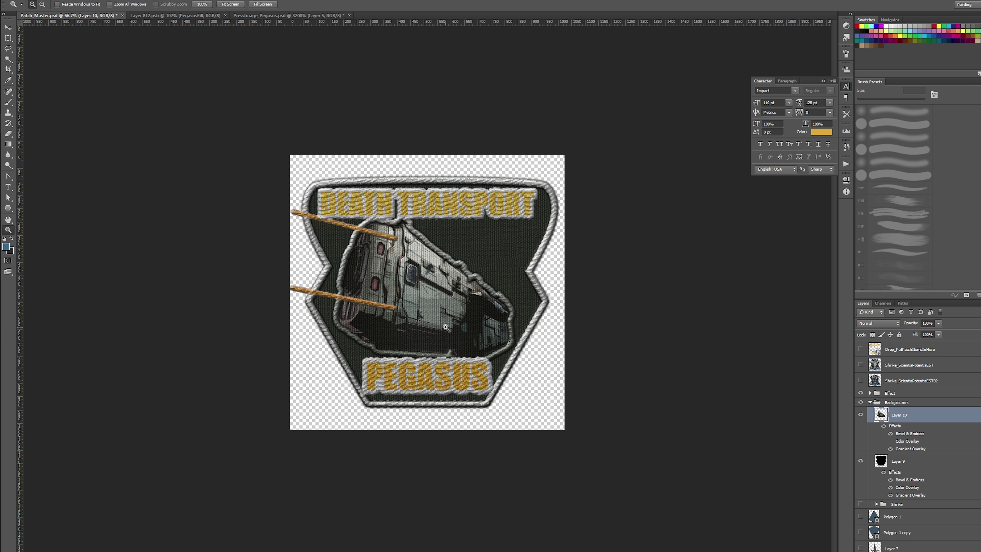
left_click(445, 327)
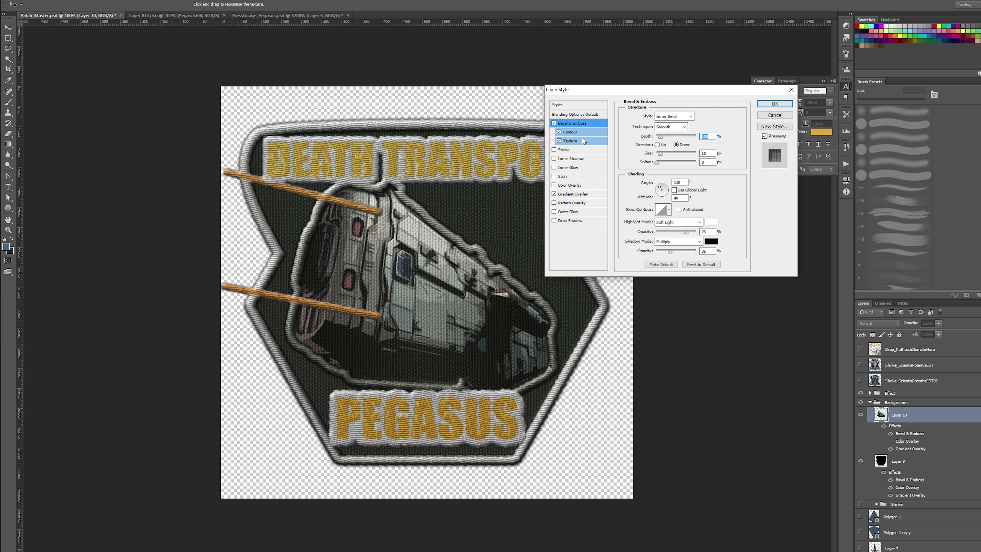
- Enable the bevel's Texture option and pick the vertical-stripe pattern
left_click(583, 141)
left_click(665, 125)
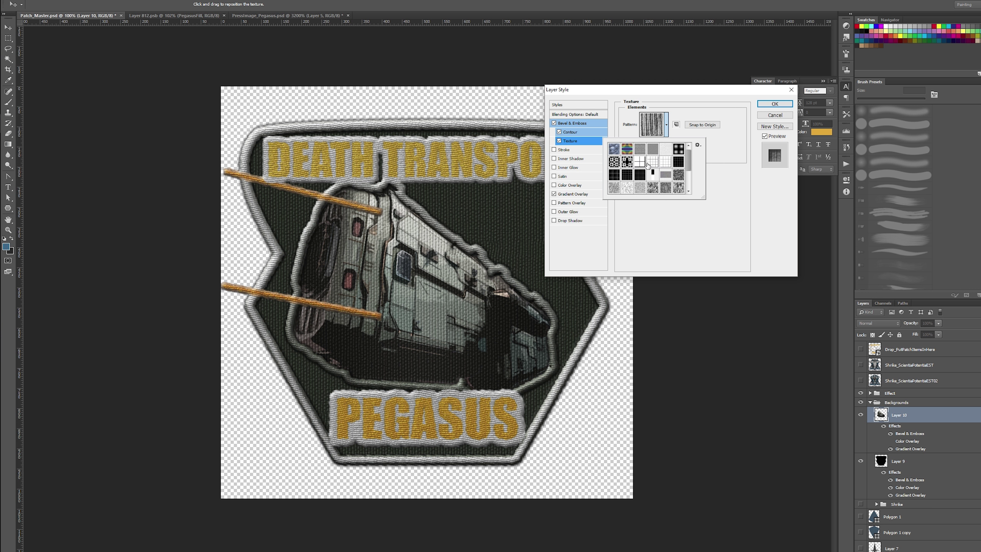
left_click(640, 189)
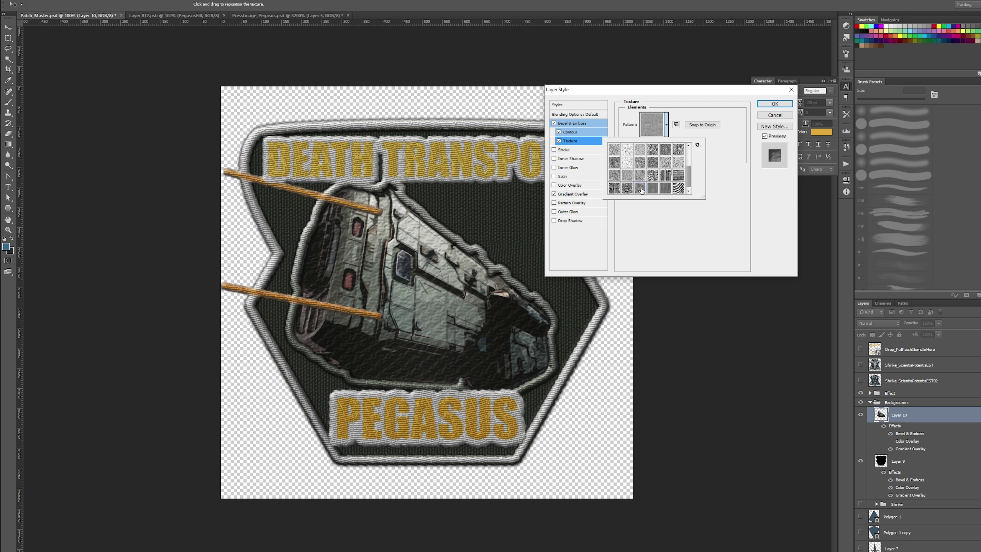
left_click(651, 189)
left_click(666, 189)
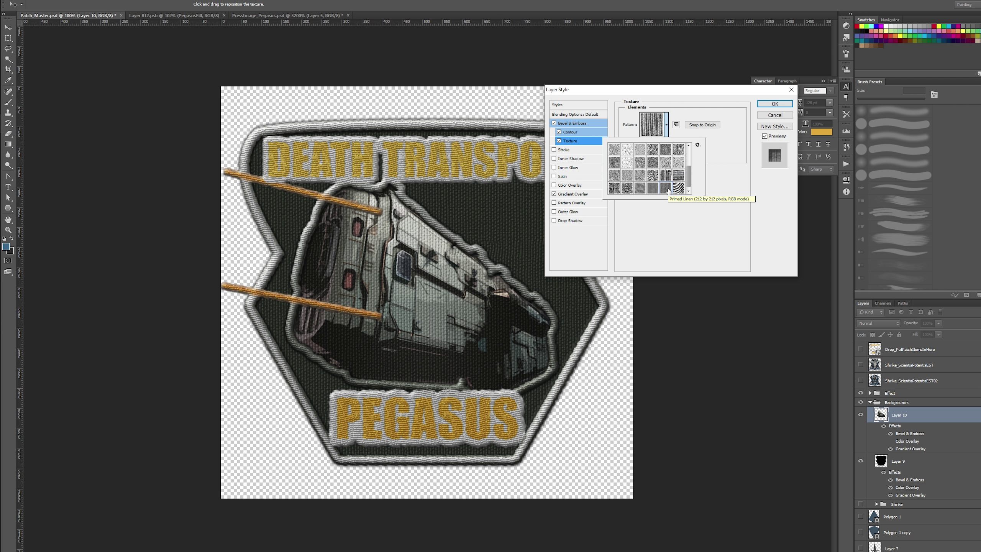
left_click(704, 148)
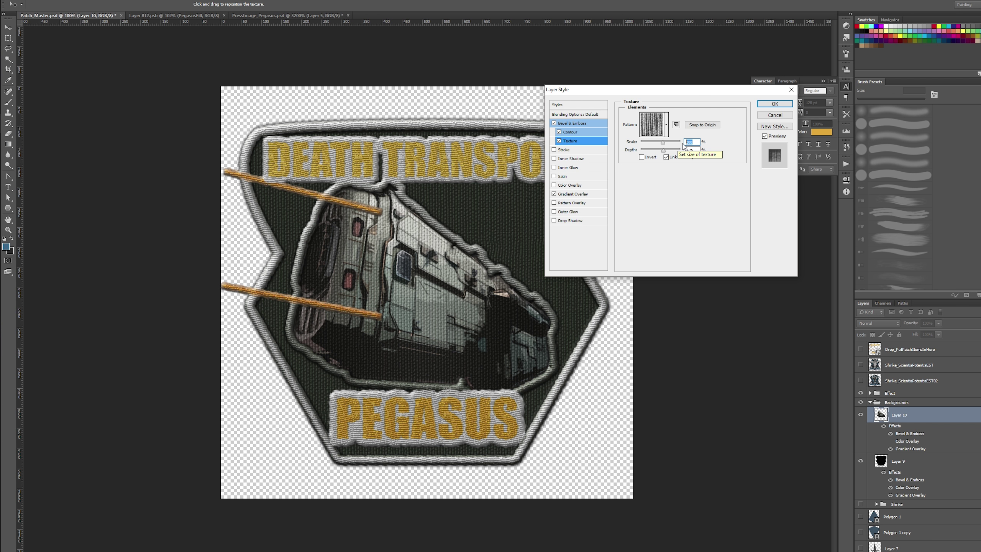
- Set the texture Scale to 260 and Depth to 35, then apply
type("260")
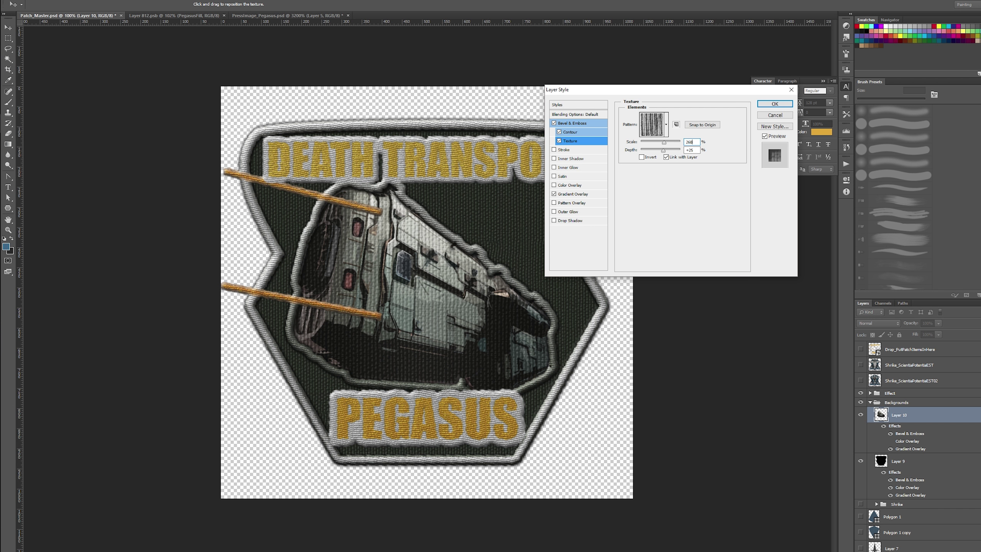
left_click(691, 149)
type("35")
left_click(769, 105)
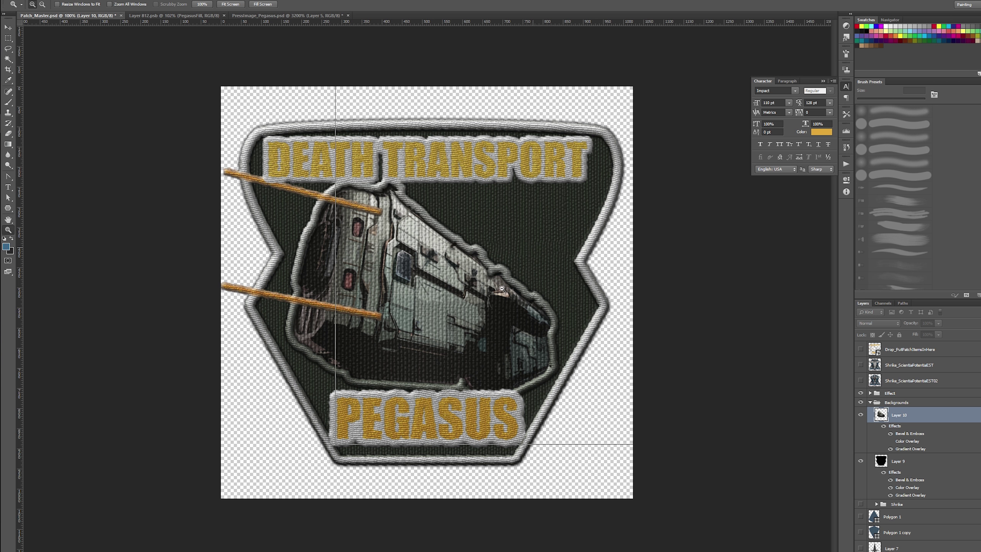
left_click(501, 288, "alt")
left_click(502, 288, "alt")
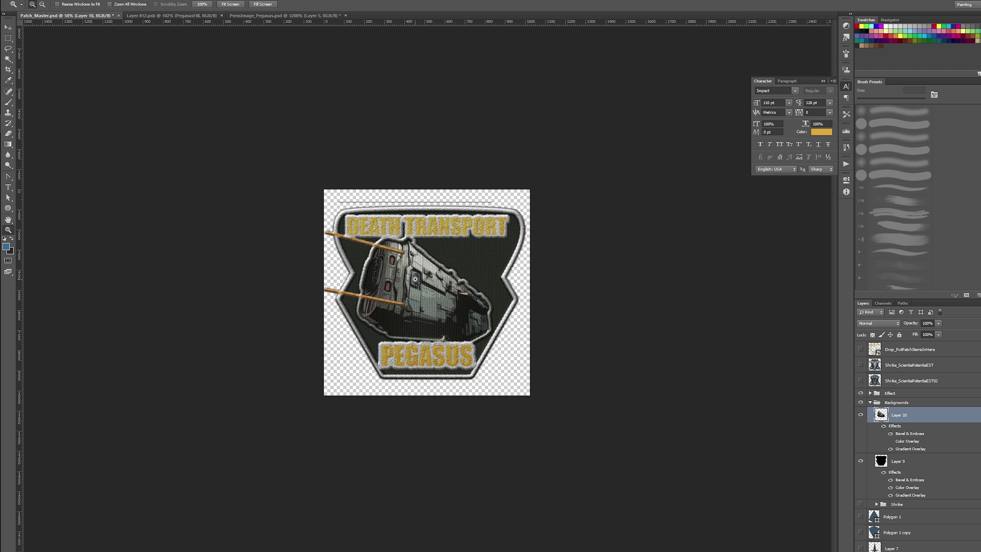
- Zoom in to inspect the ship's stitched texture, then zoom back out to the whole patch
left_click(424, 284)
left_click(427, 285)
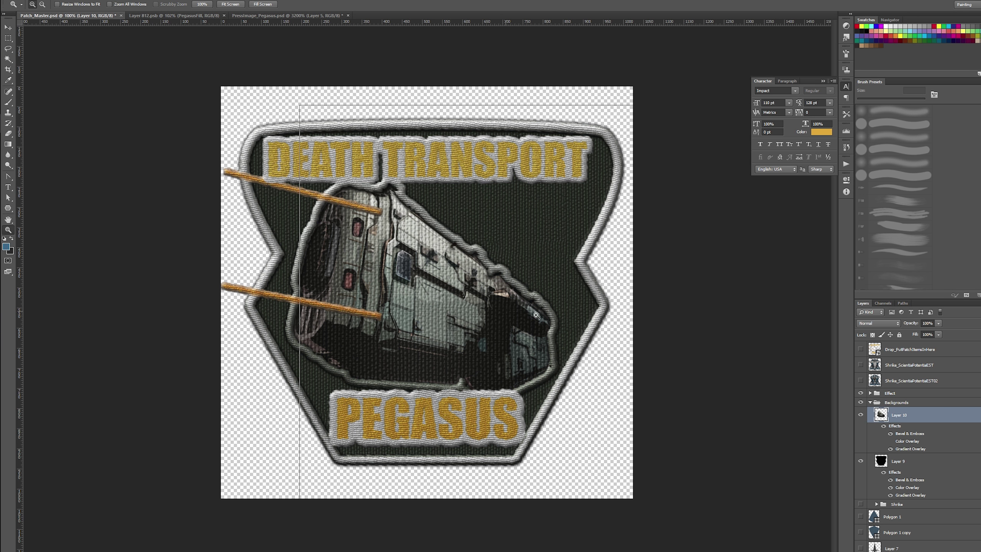
left_click(496, 308)
left_click(549, 316)
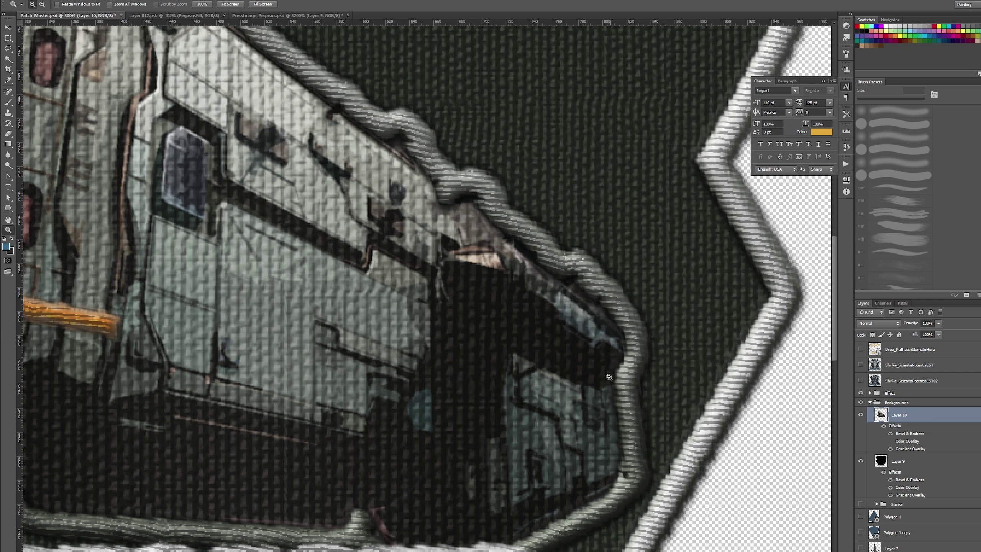
left_click(450, 381, "alt")
left_click(294, 356, "alt")
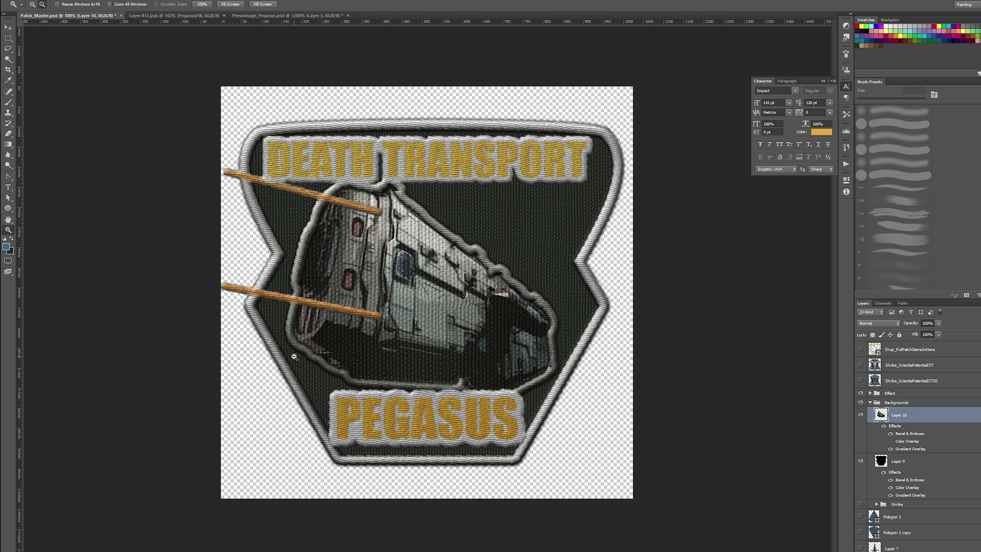
left_click(294, 356, "alt")
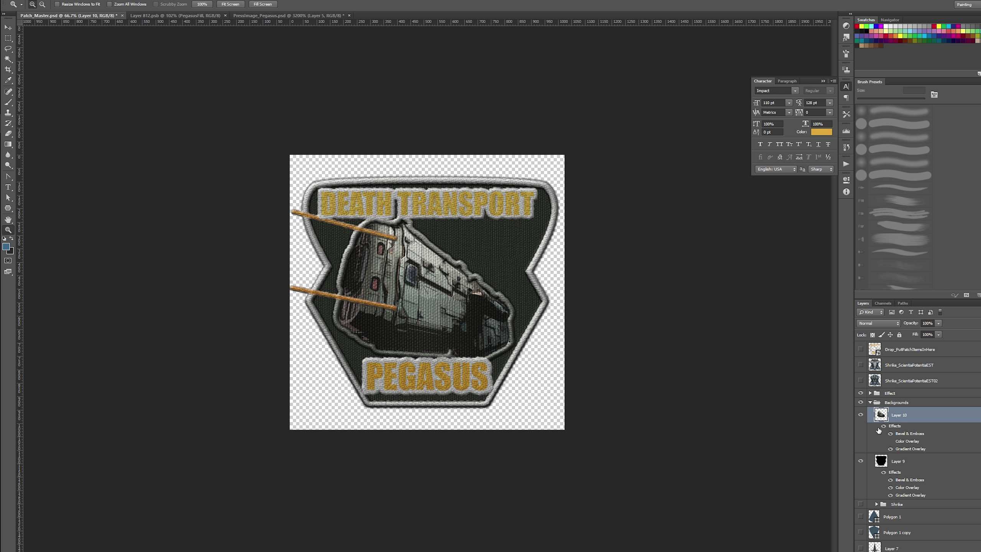
- In Layer 812.psb, select the DEATH TRANSPORT text layer
left_click(178, 16)
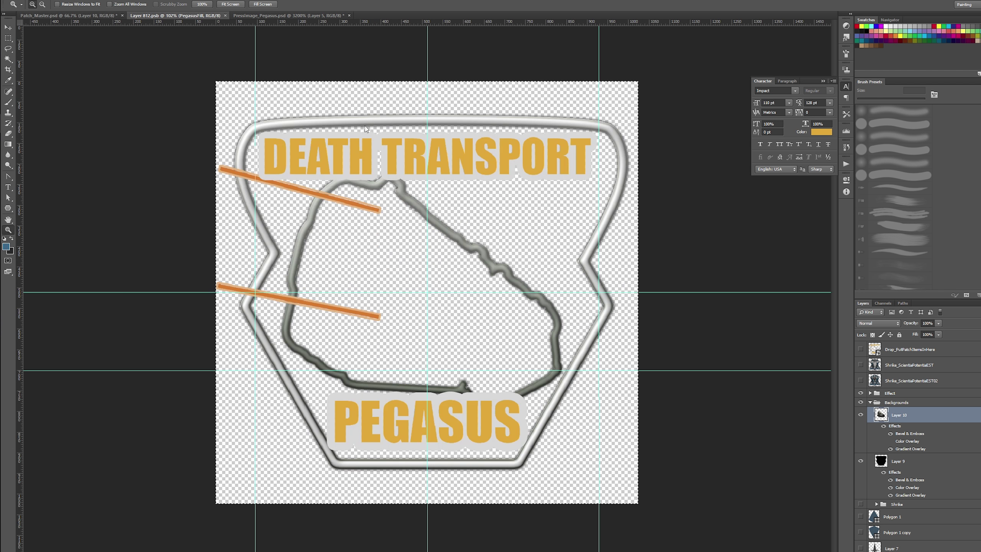
scroll(915, 394, "up", 3)
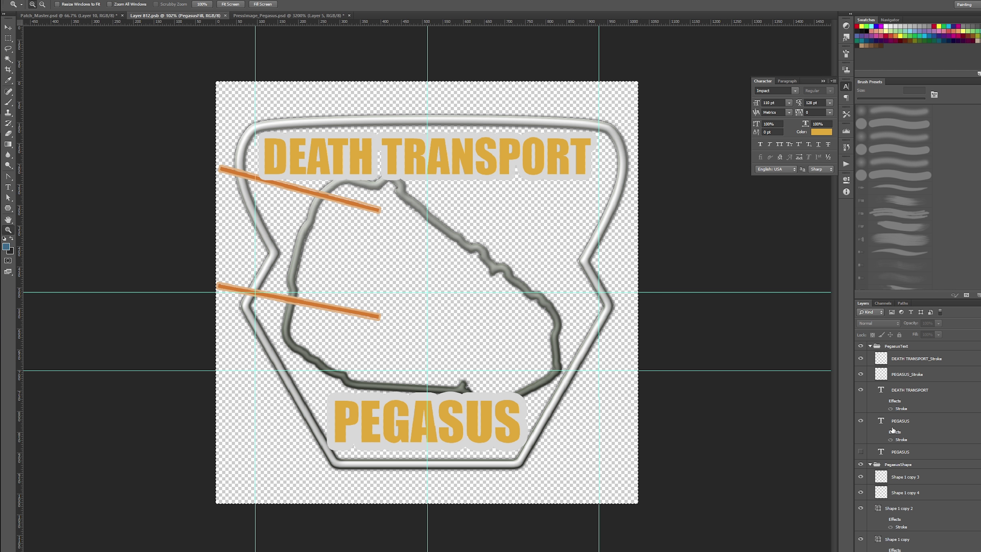
left_click(899, 419)
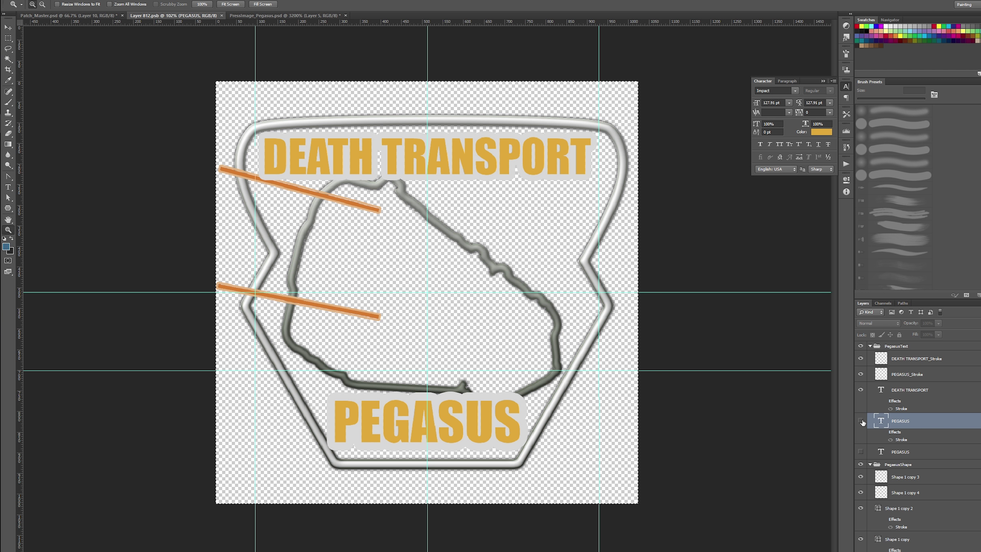
left_click(870, 389)
- Recolour the DEATH TRANSPORT text orange (hue about 27°) and select its stroke layer
left_click(821, 132)
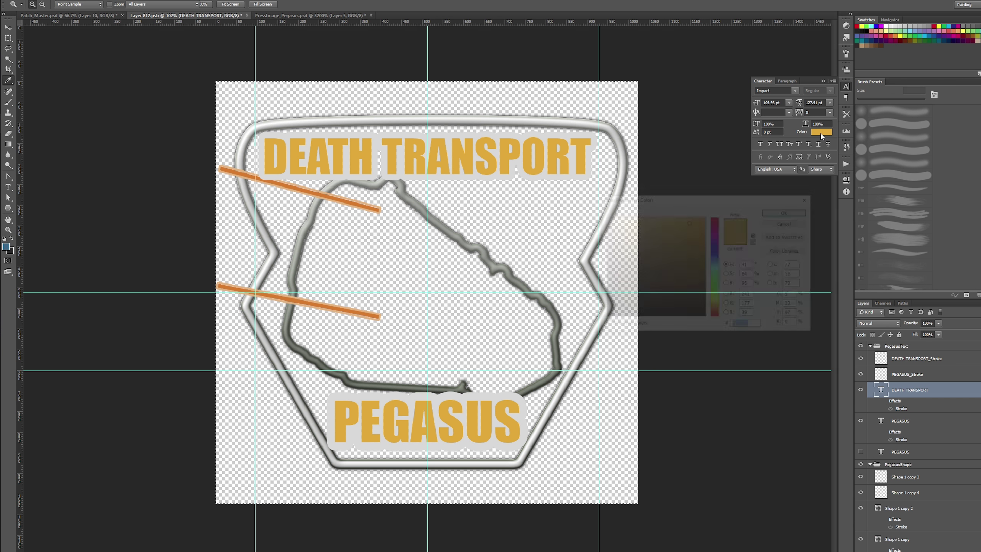
left_click(718, 314)
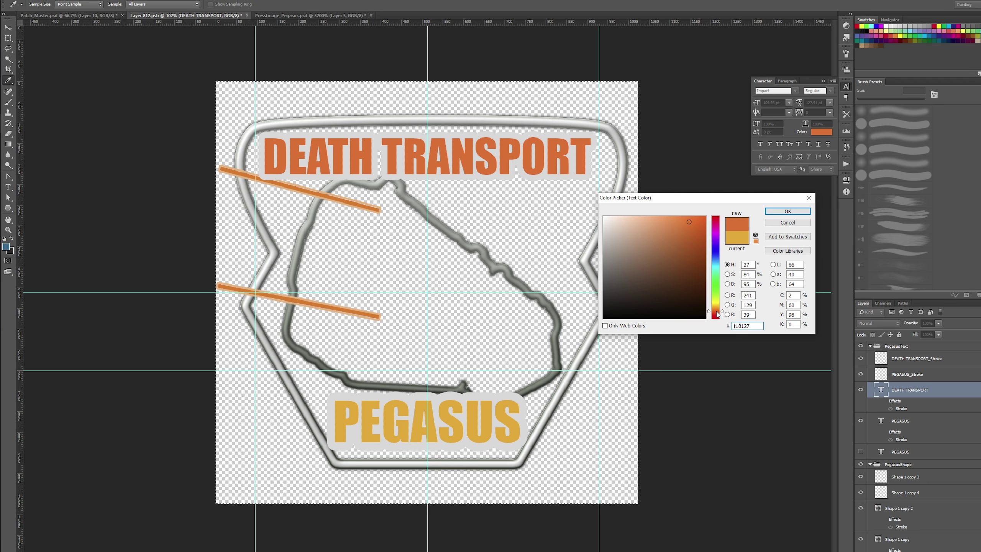
left_click(787, 212)
left_click(922, 374)
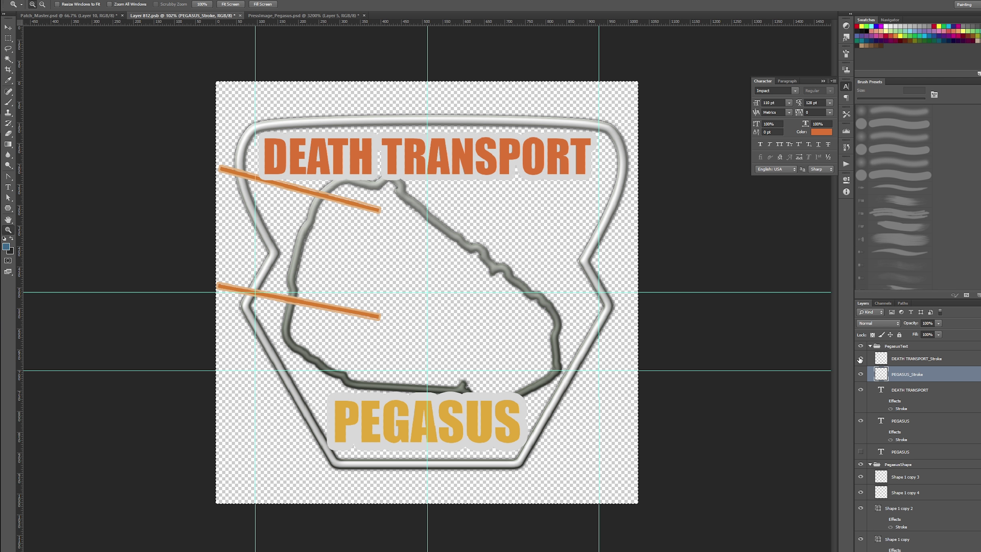
left_click(913, 360)
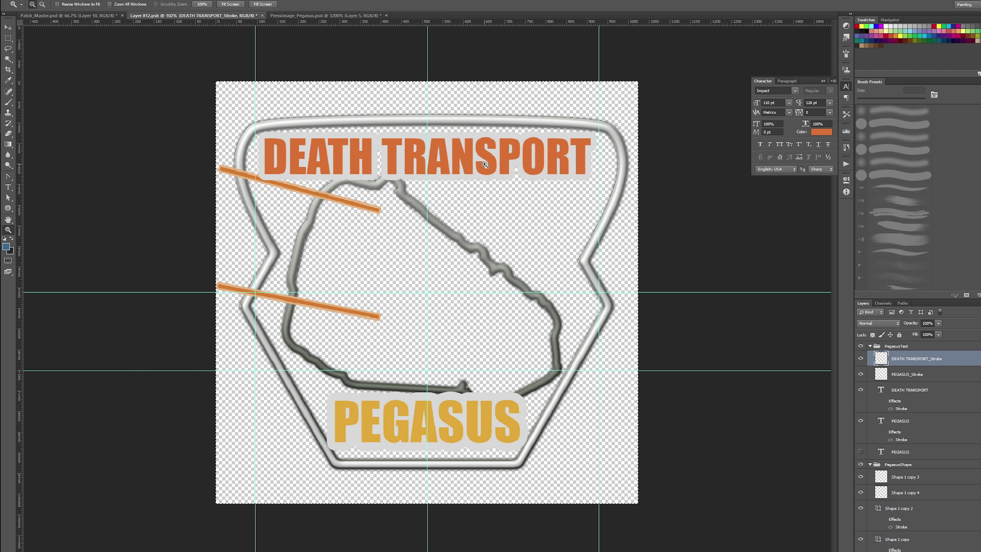
- Set DEATH TRANSPORT to 135 pt and move it up 40 px
left_click(527, 184)
left_click(439, 165, "alt")
key("t")
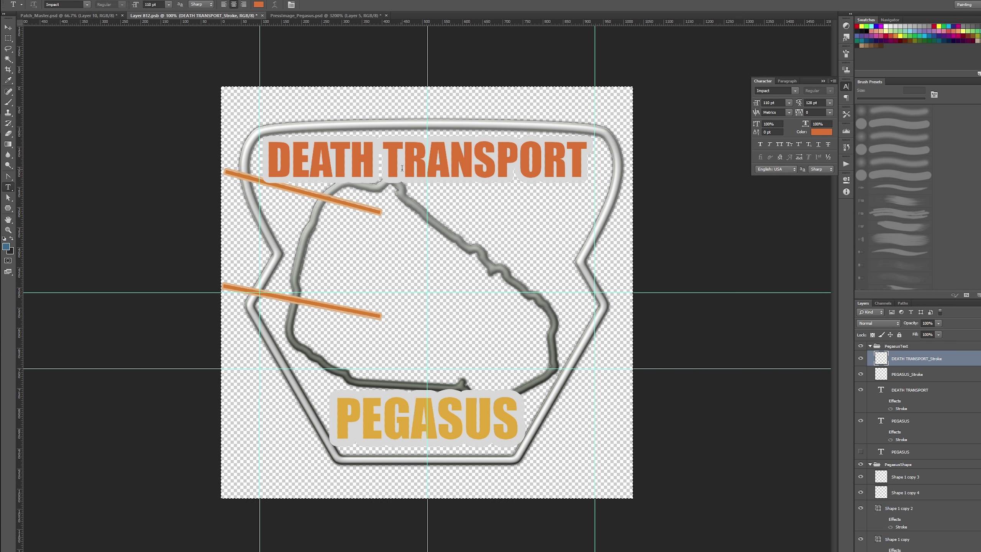
left_click(407, 168)
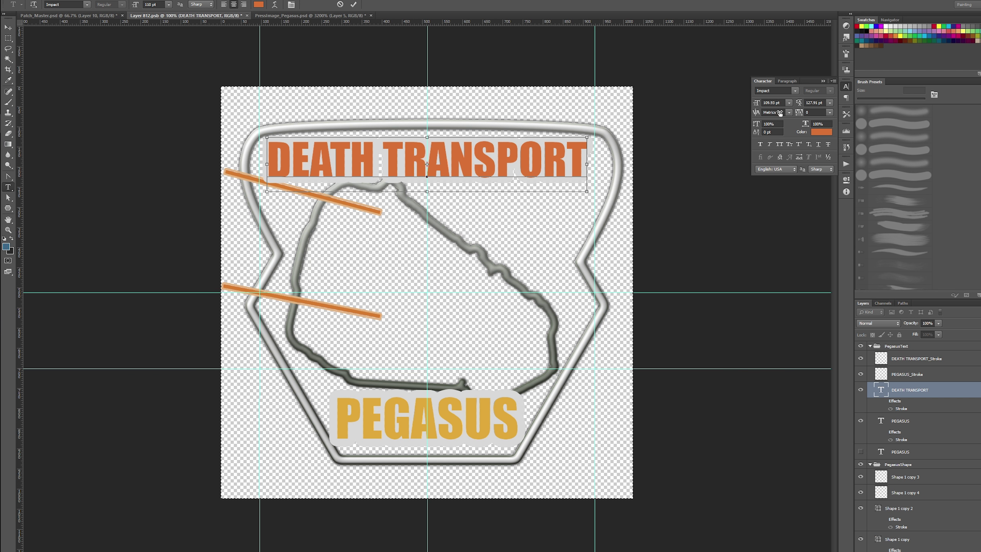
key("ctrl+a")
left_click(769, 102)
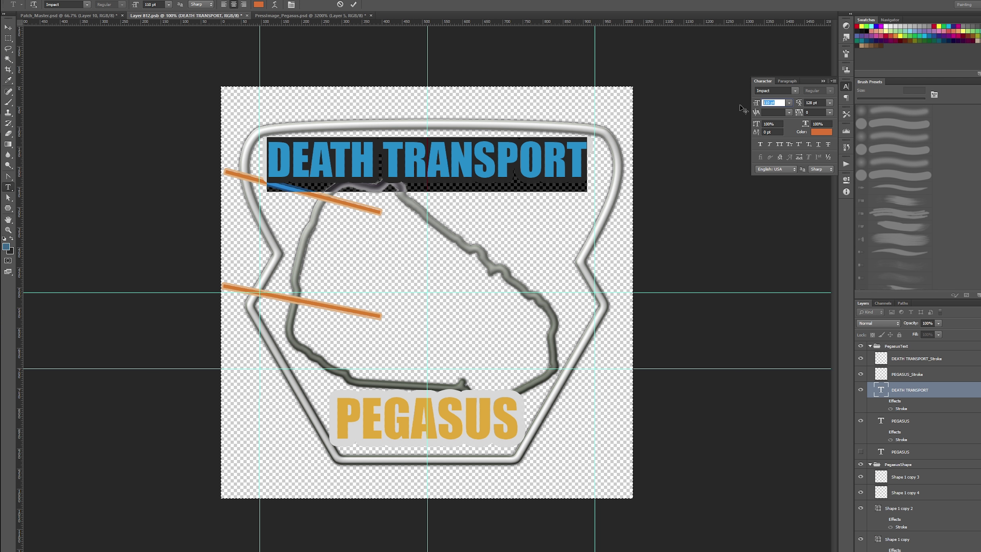
type("135")
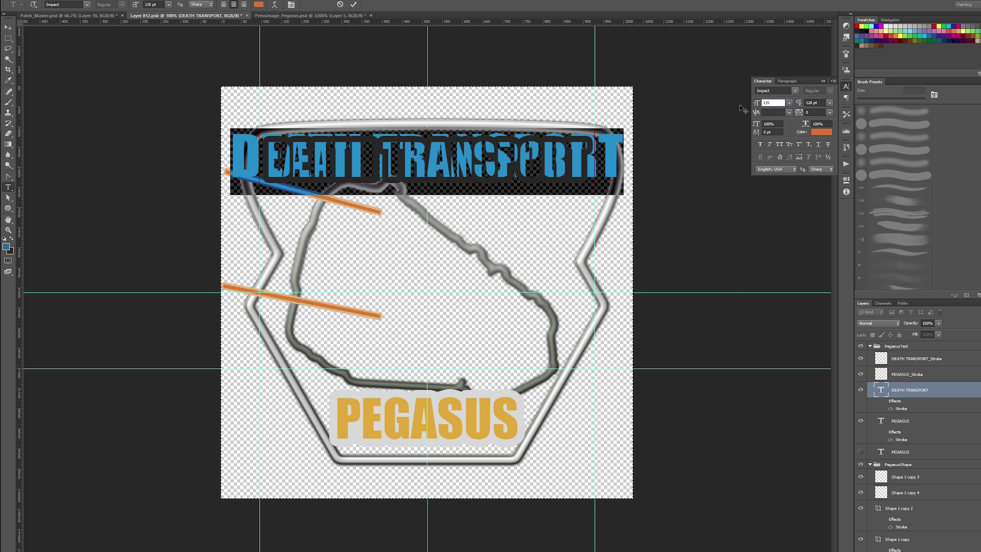
key("Return")
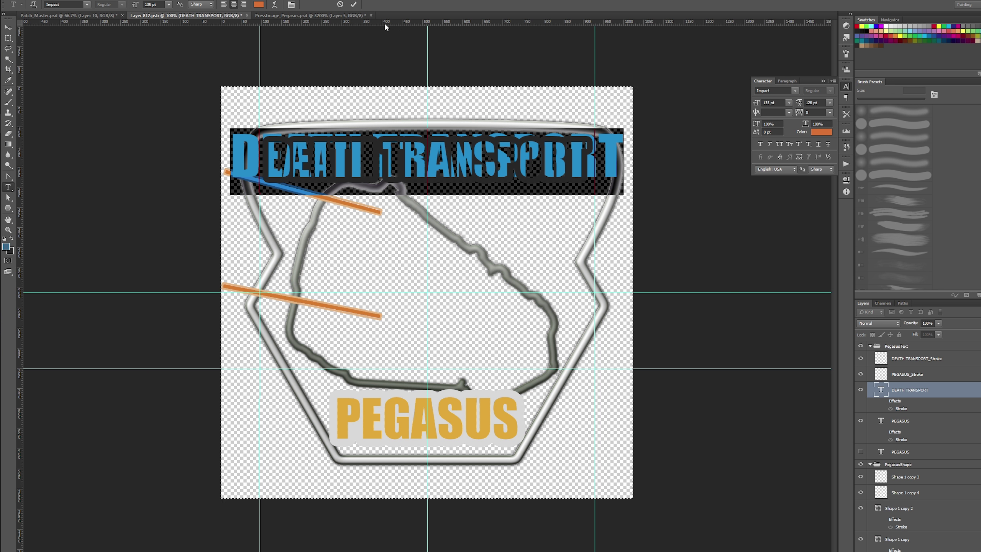
left_click(8, 28)
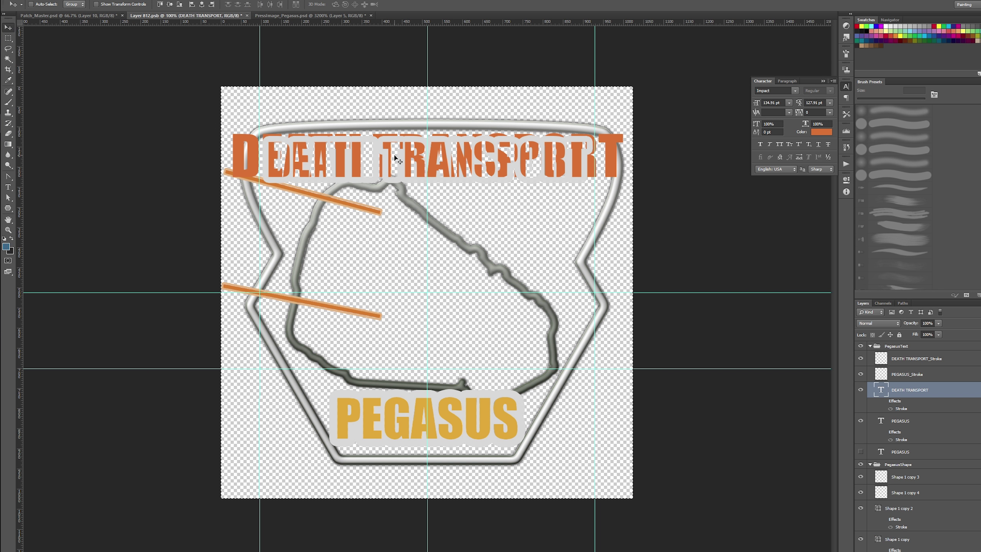
left_click_drag(393, 159, 392, 127)
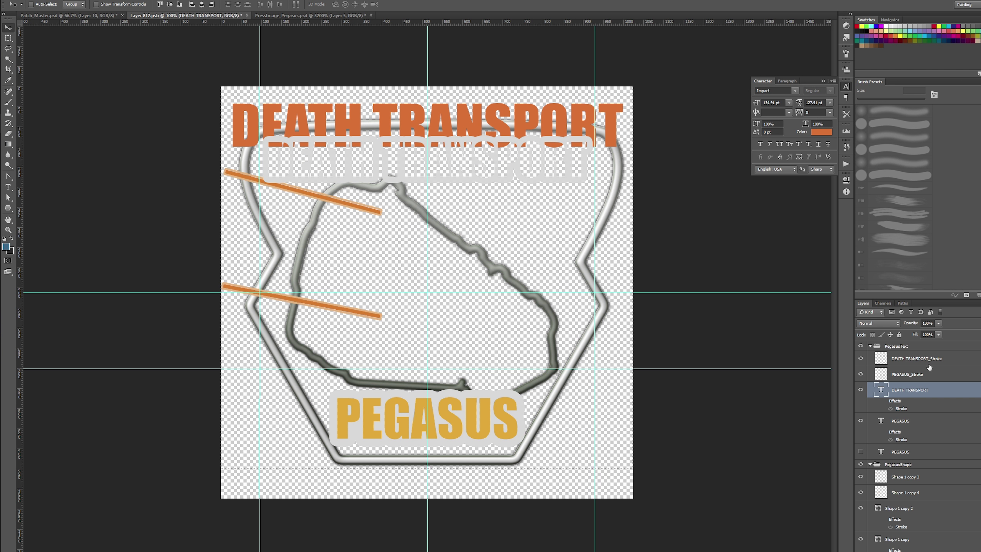
- Delete the DEATH TRANSPORT_Stroke layer and return to editing the title text
left_click(928, 364)
key("Delete")
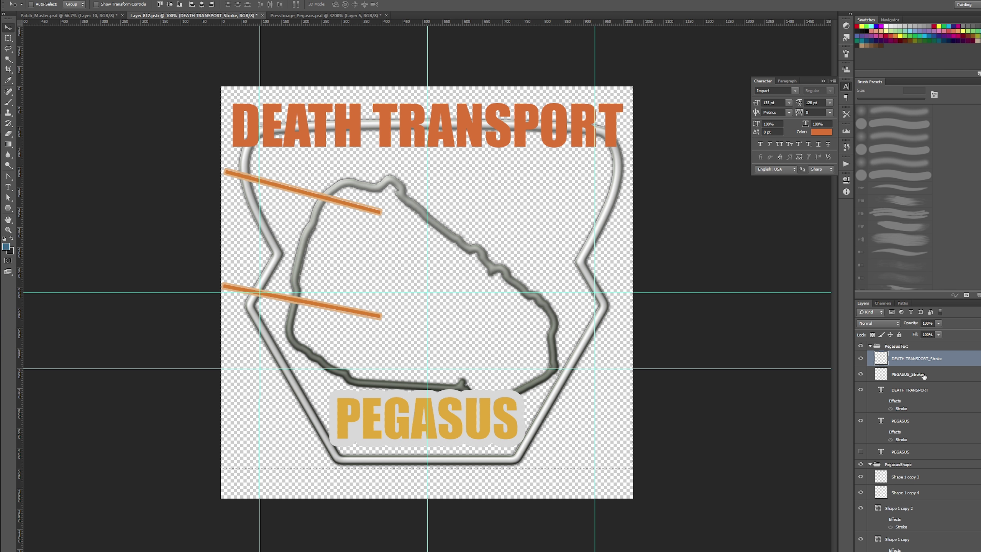
key("ctrl+z")
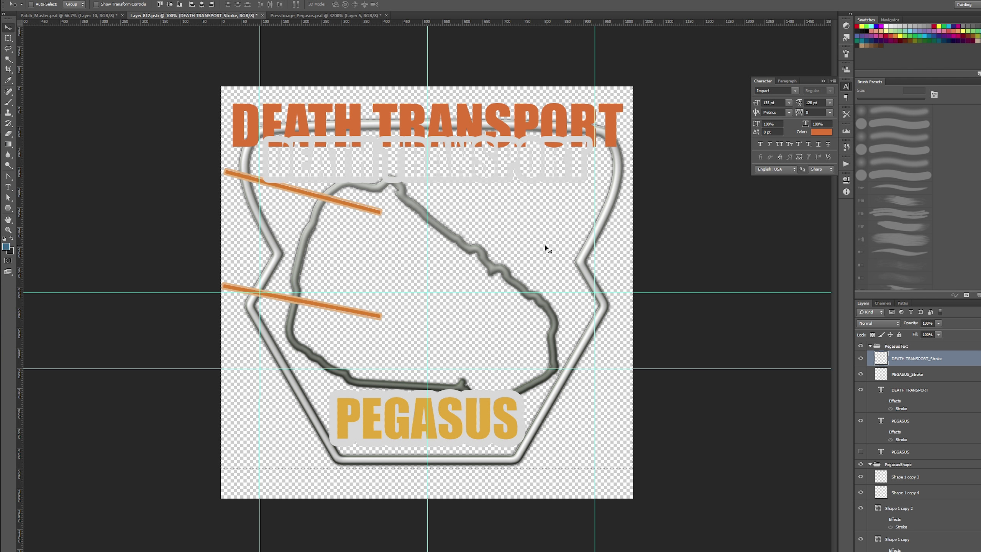
key("m")
right_click(504, 233)
left_click(526, 238)
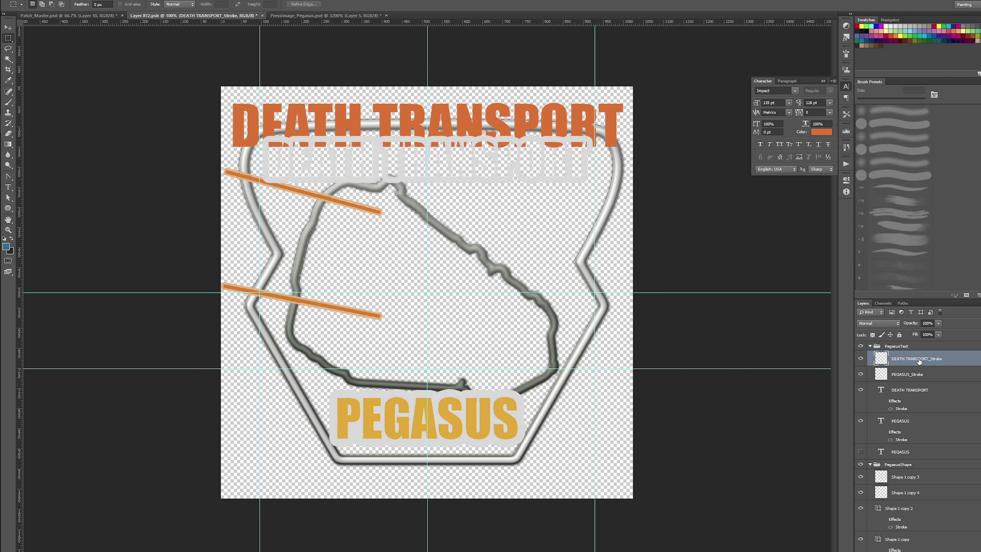
key("Delete")
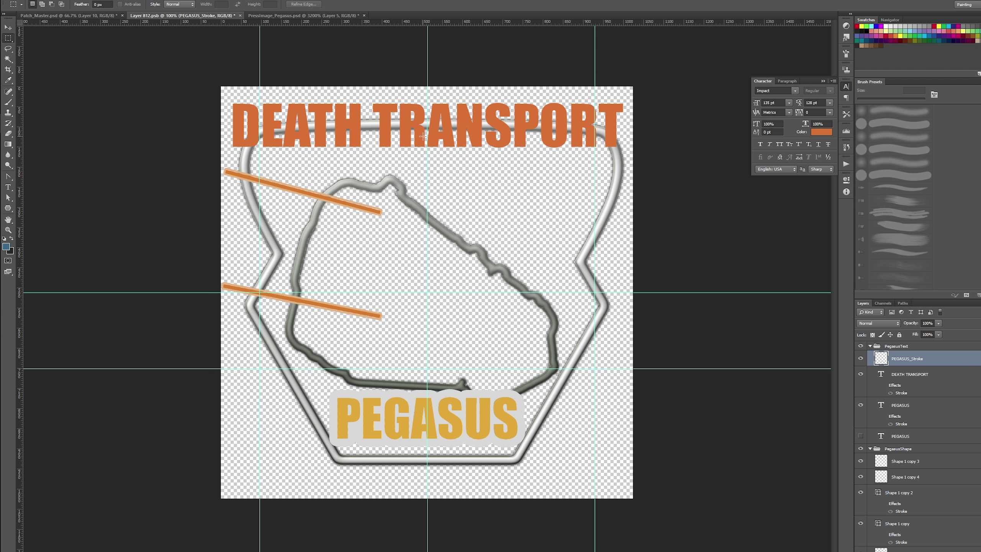
key("t")
left_click(423, 136)
- Apply an Arc warp to DEATH TRANSPORT and nudge it 7 px to the right
key("ctrl+a")
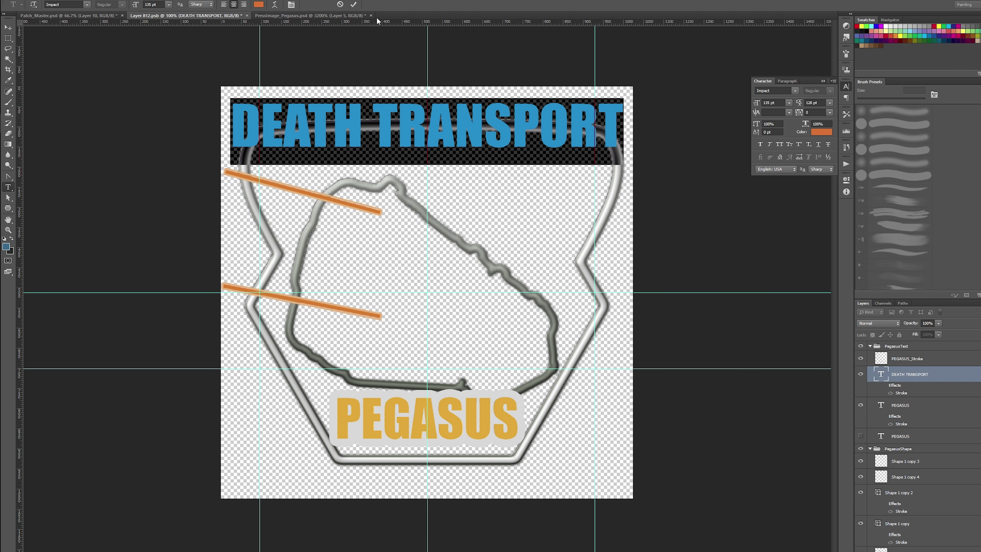
left_click(275, 5)
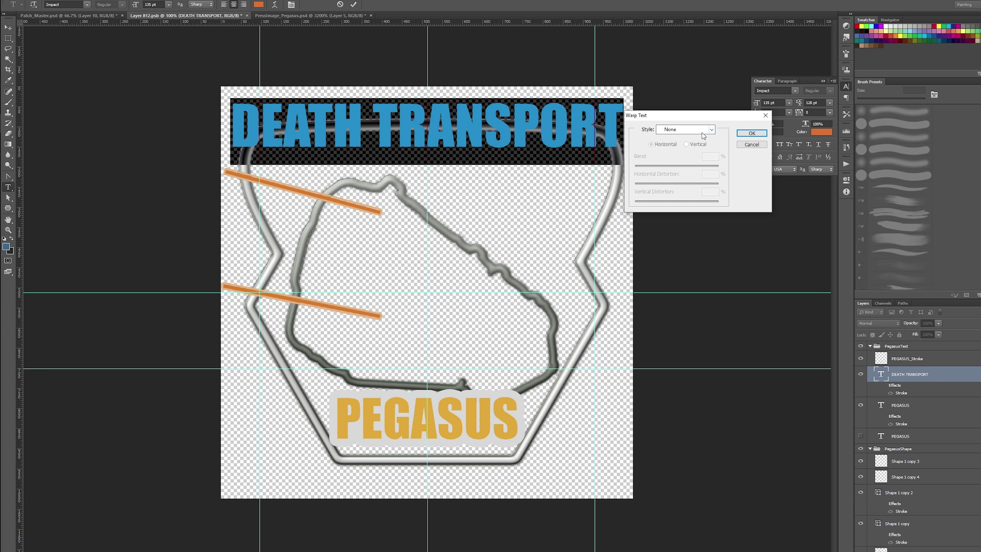
left_click(710, 132)
left_click(673, 154)
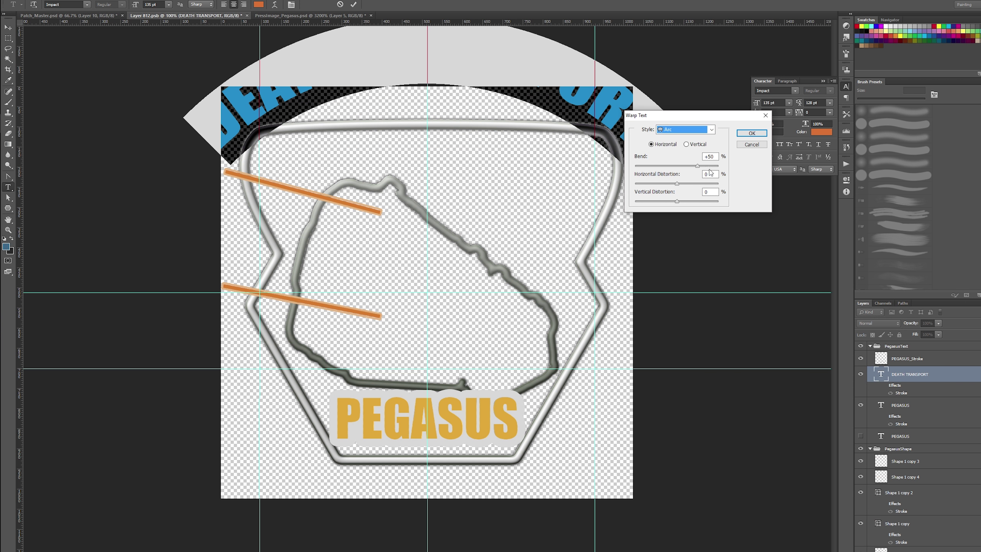
left_click_drag(696, 166, 680, 168)
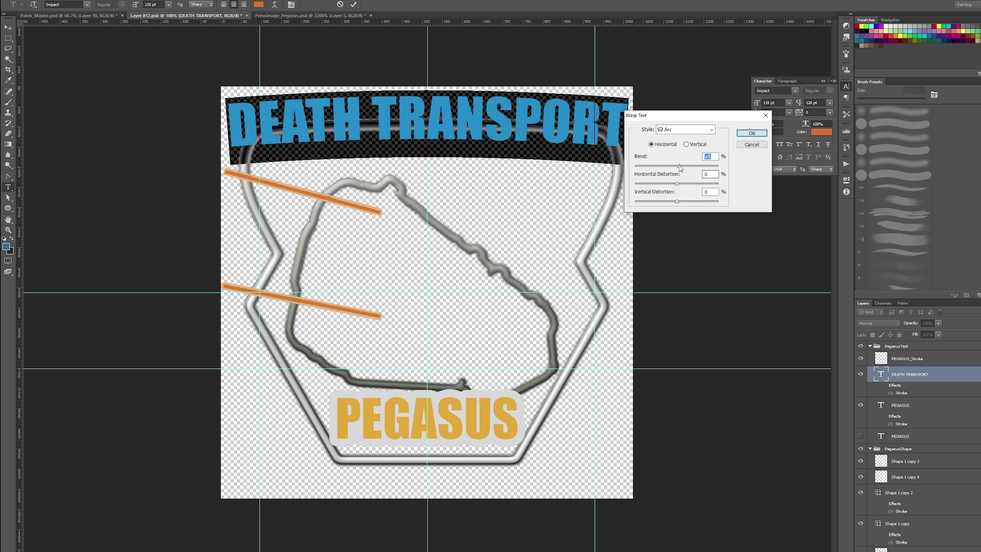
left_click(751, 133)
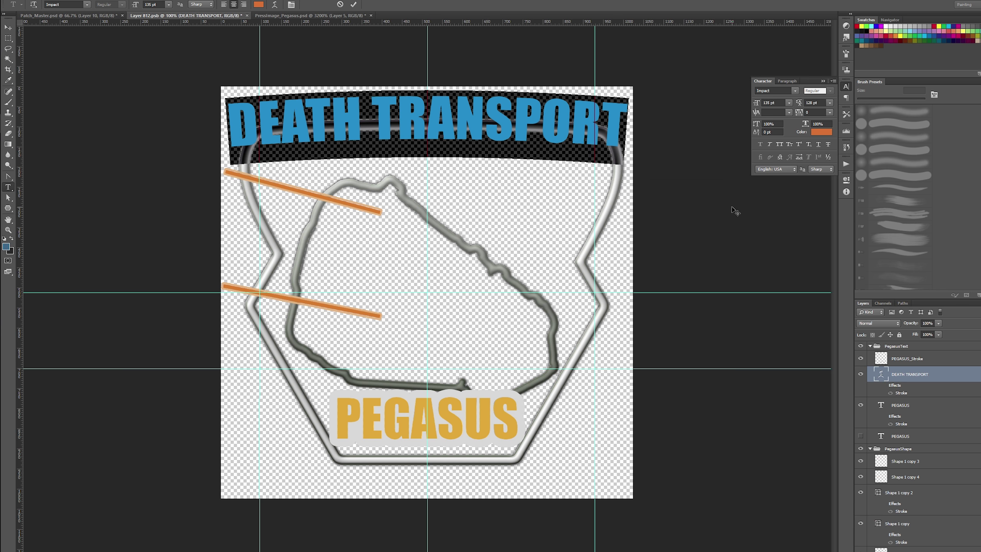
left_click(7, 28)
left_click_drag(439, 136, 437, 134)
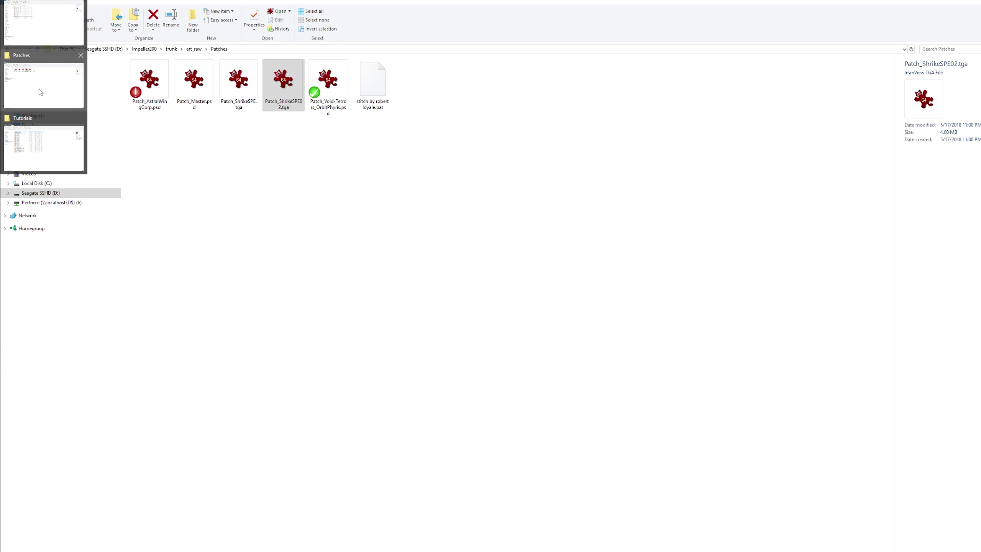
- Open Patch_ShrikeSPE.tga in IrfanView, flip between the Shrike patch images, then close it
left_click(38, 89)
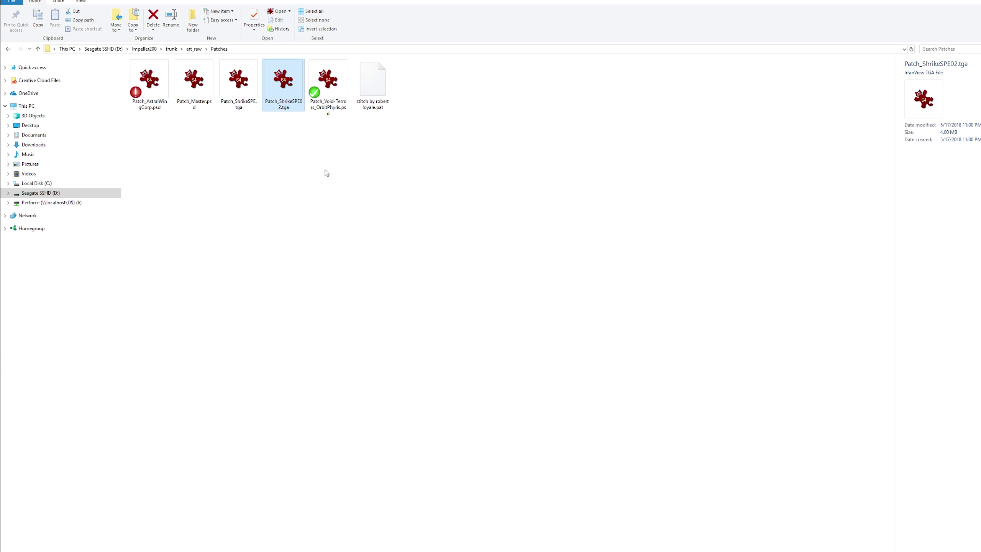
key("Left")
key("Return")
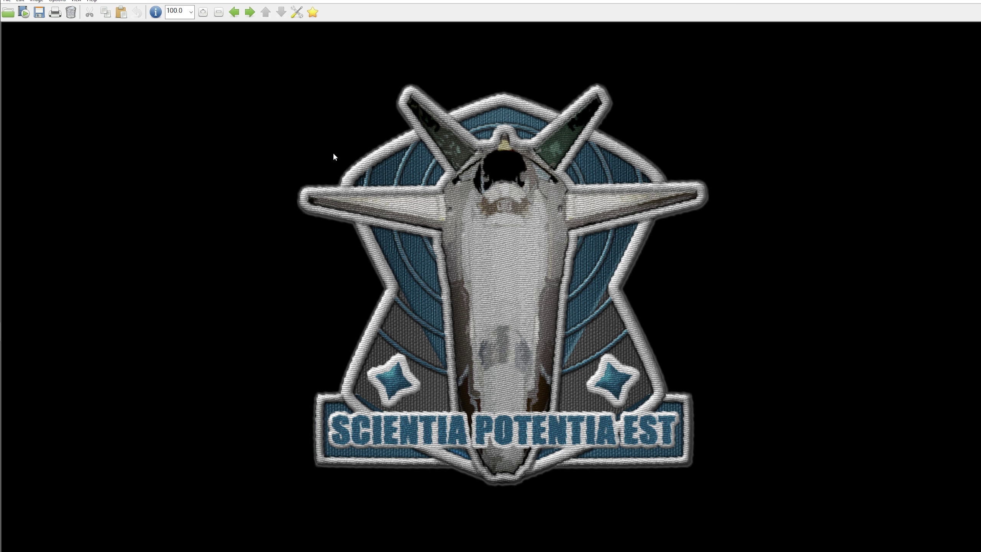
key("Right")
key("Left")
key("Right")
key("Left")
key("Right")
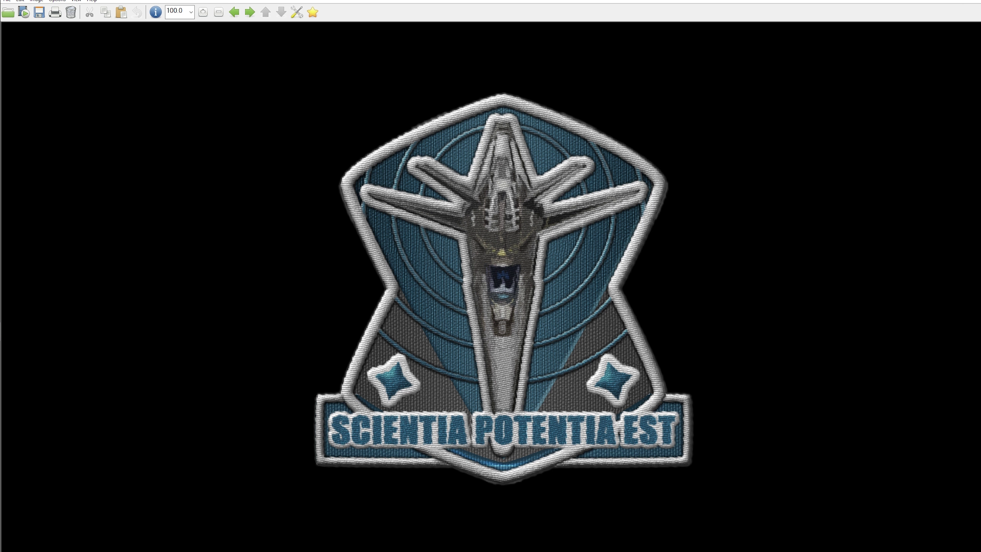
key("Escape")
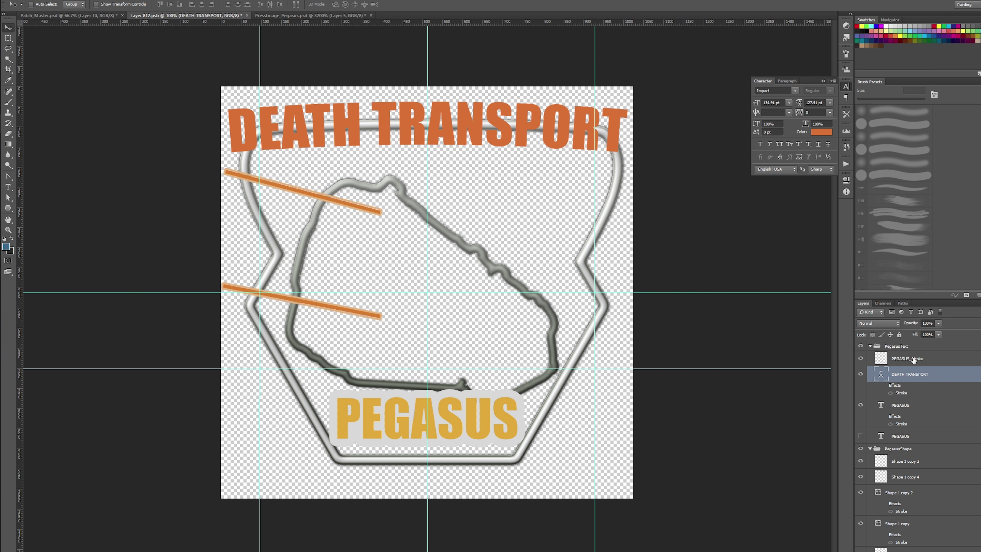
- Collapse the PegasusText and PegasusShape layer groups
left_click(913, 361)
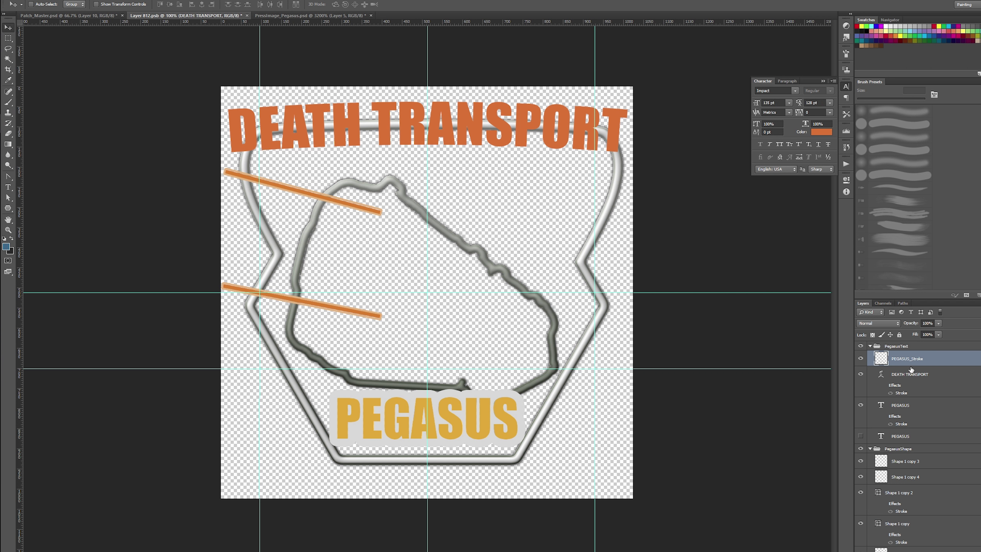
left_click(908, 376)
left_click(908, 361)
left_click(868, 347)
left_click(869, 347)
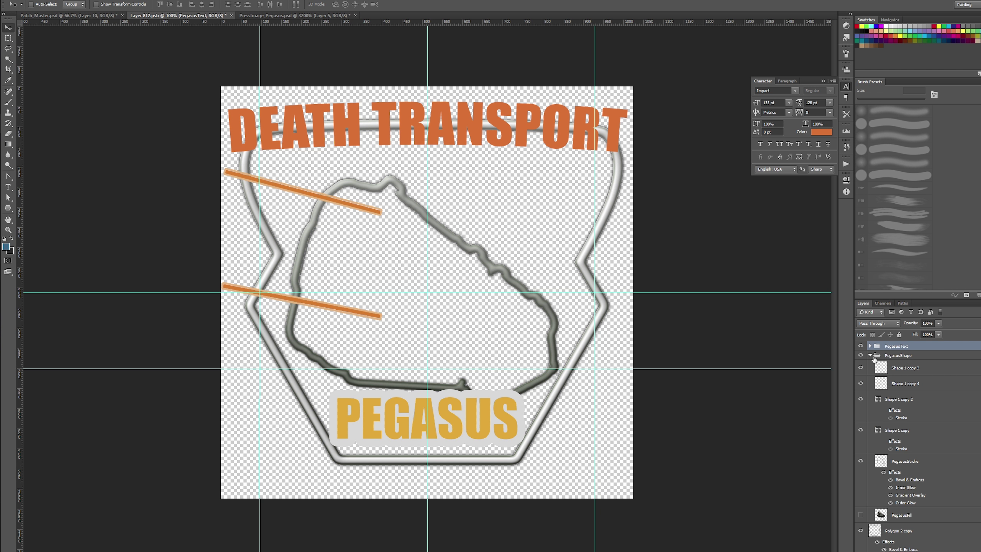
left_click(871, 355)
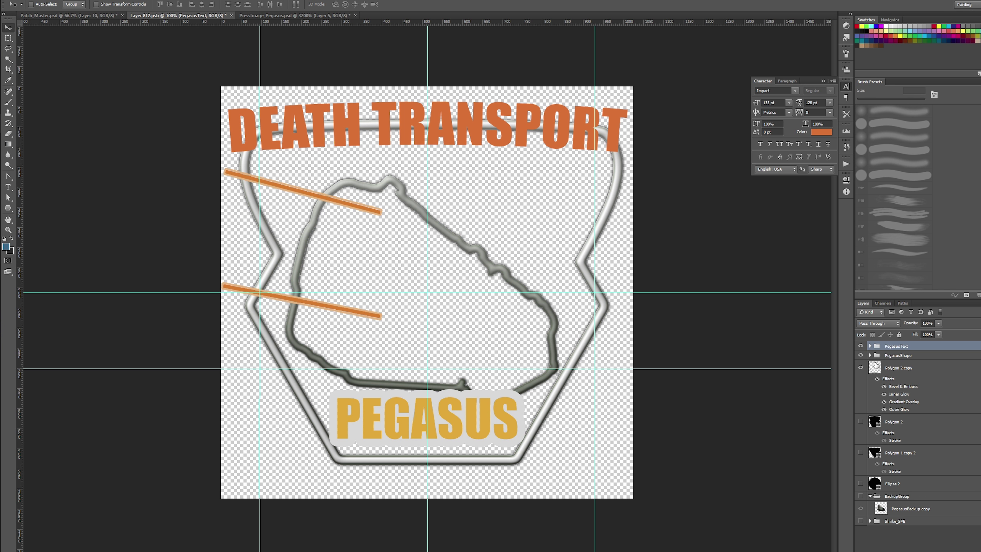
- Trial-scale Polygon 2 copy and both Pegasus groups, cancel it, and save Layer 812.psb
left_click(896, 370)
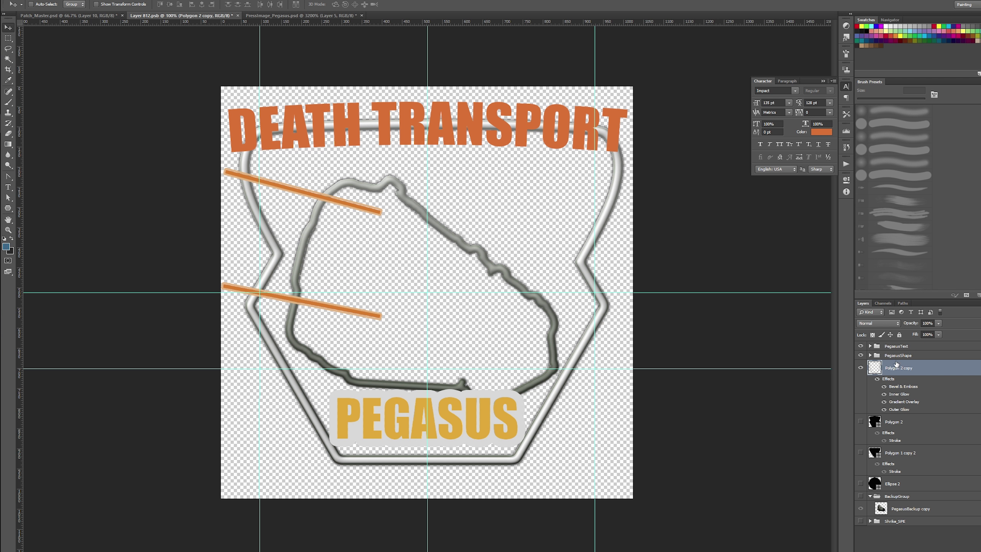
left_click(898, 346, "ctrl")
left_click(898, 355, "ctrl")
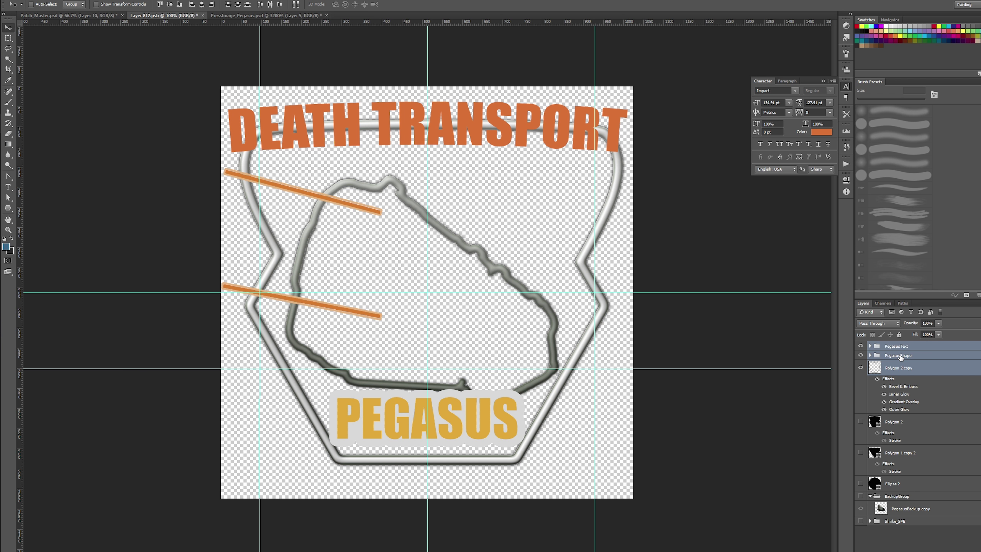
key("ctrl+t")
left_click_drag(626, 104, 606, 153)
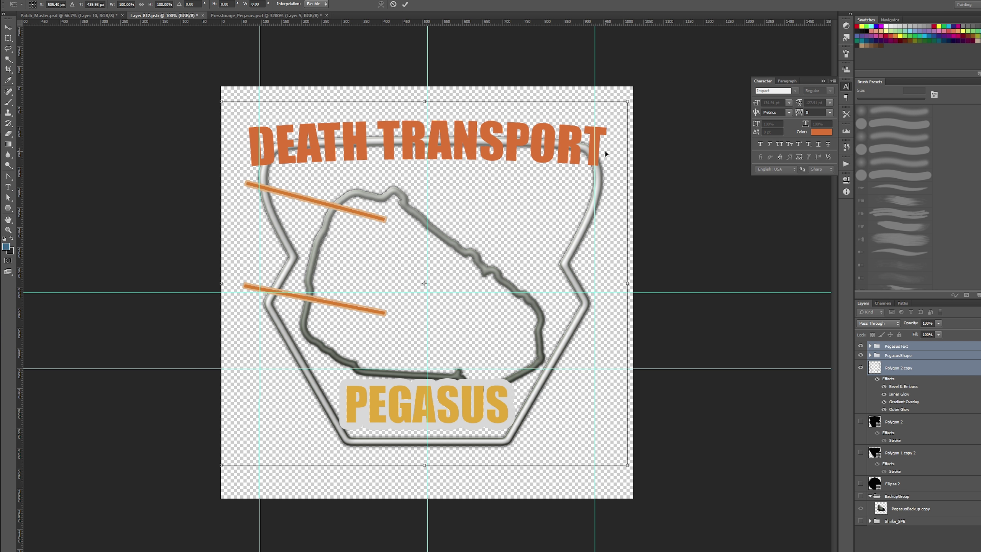
key("Escape")
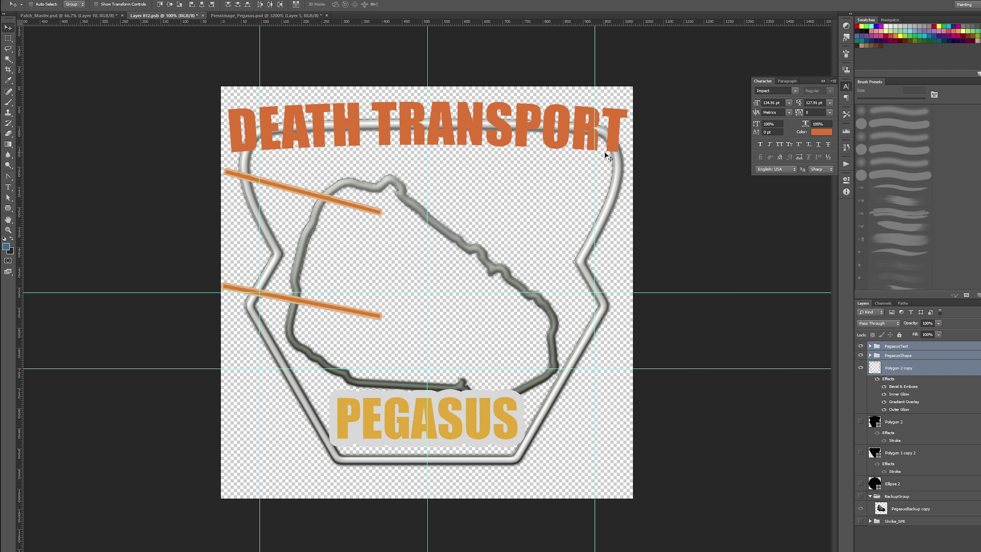
key("ctrl+s")
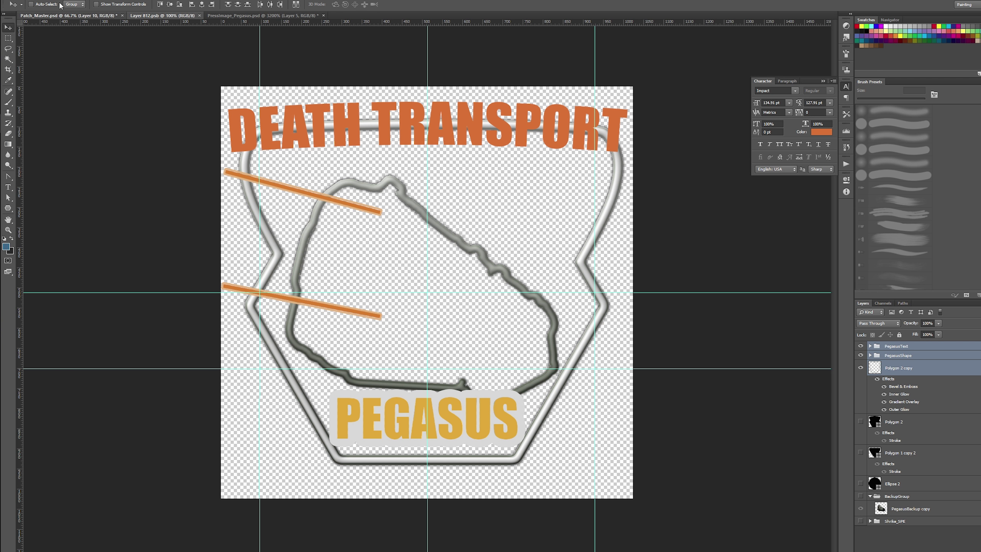
- Check Patch_Master.psd's Canvas Size settings and close them unchanged
left_click(61, 12)
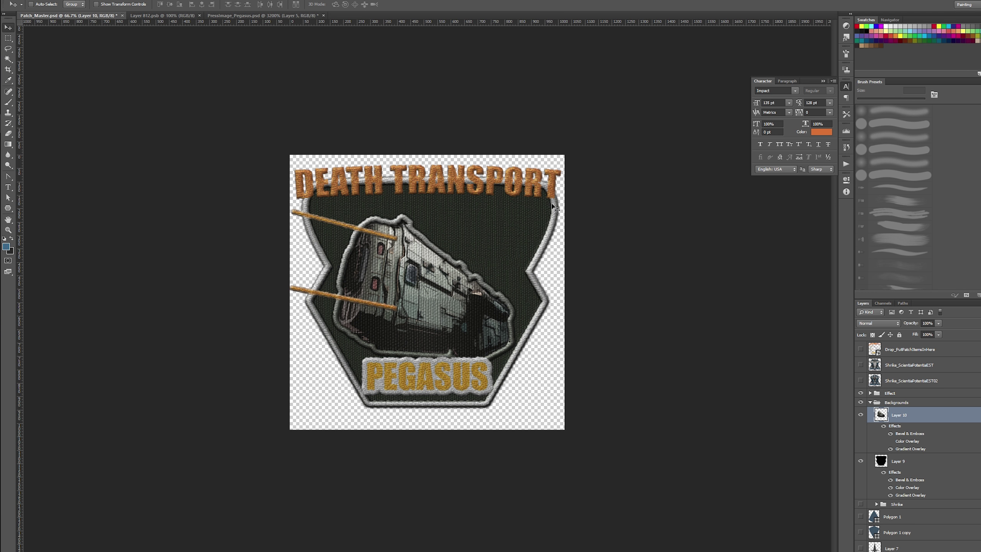
left_click(54, 1)
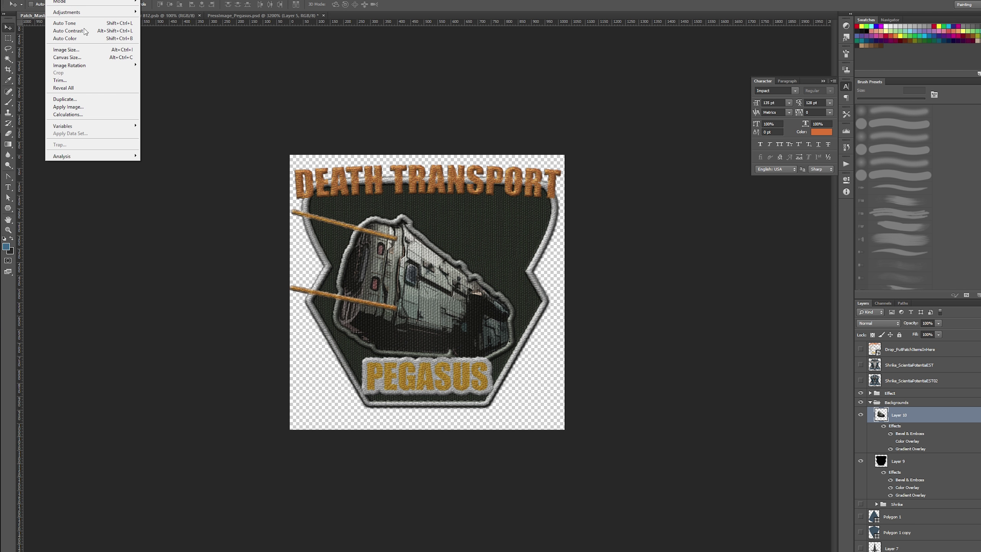
left_click(90, 58)
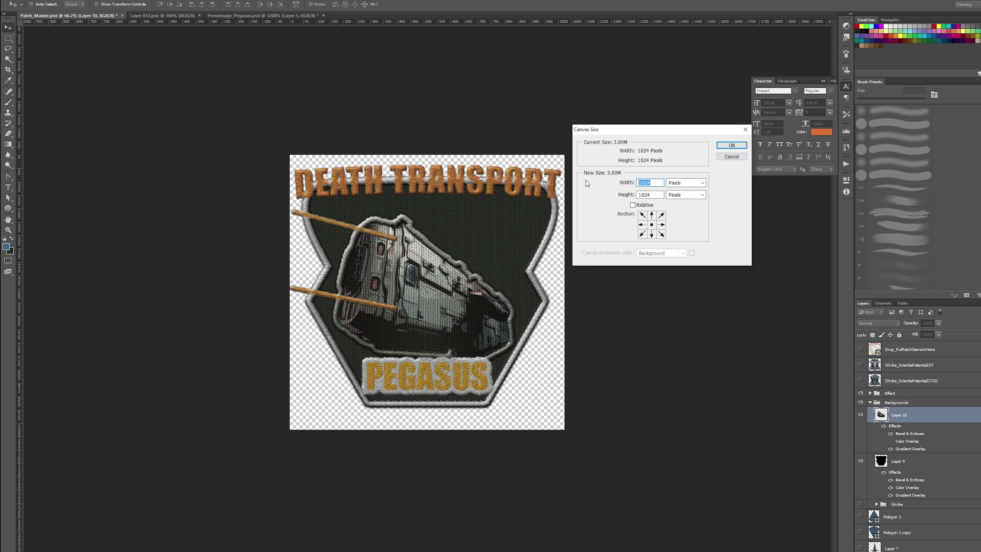
key("Return")
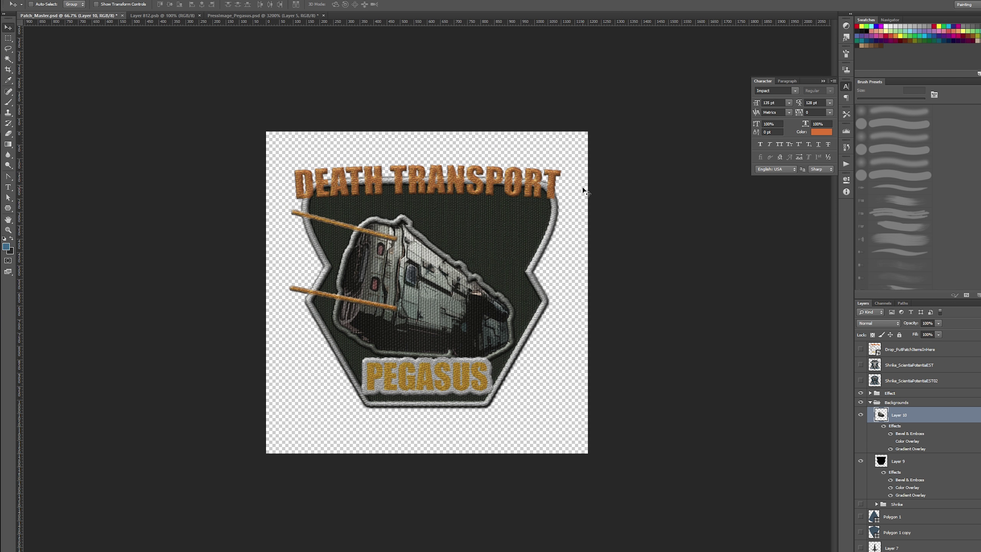
- Close Layer 812.psb and reopen it from the Drop_PutPatchItemsInHere smart object
left_click(174, 15)
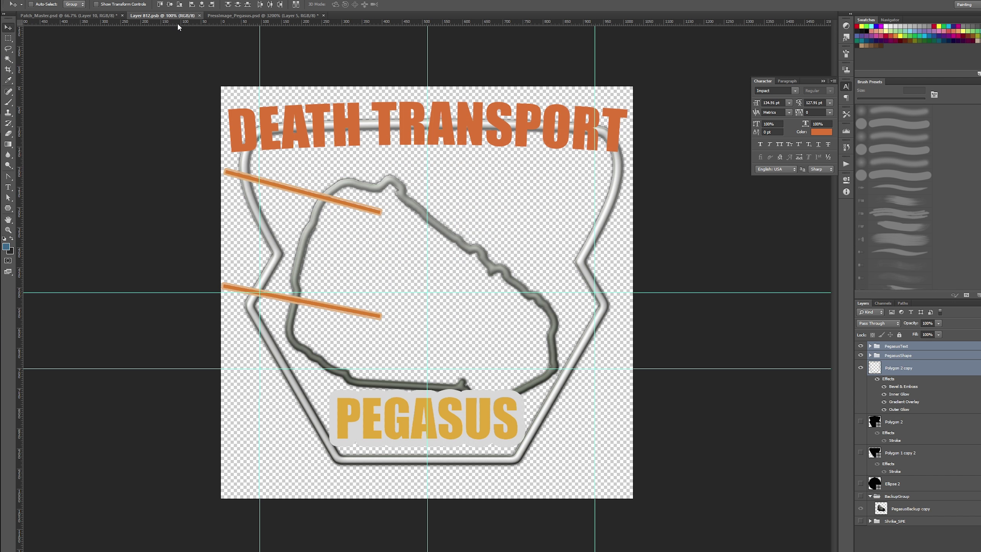
left_click(54, 0)
key("Escape")
left_click(200, 15)
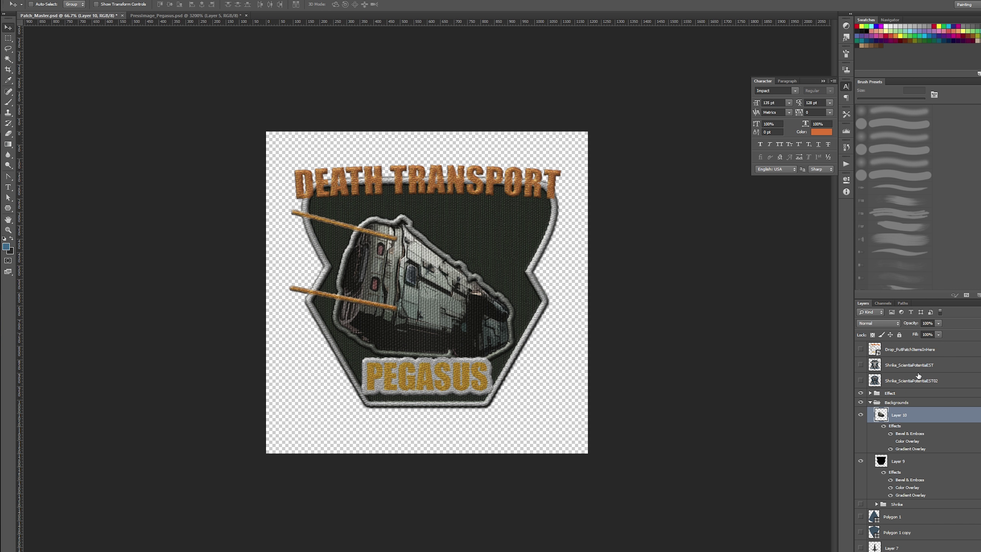
left_click(874, 349)
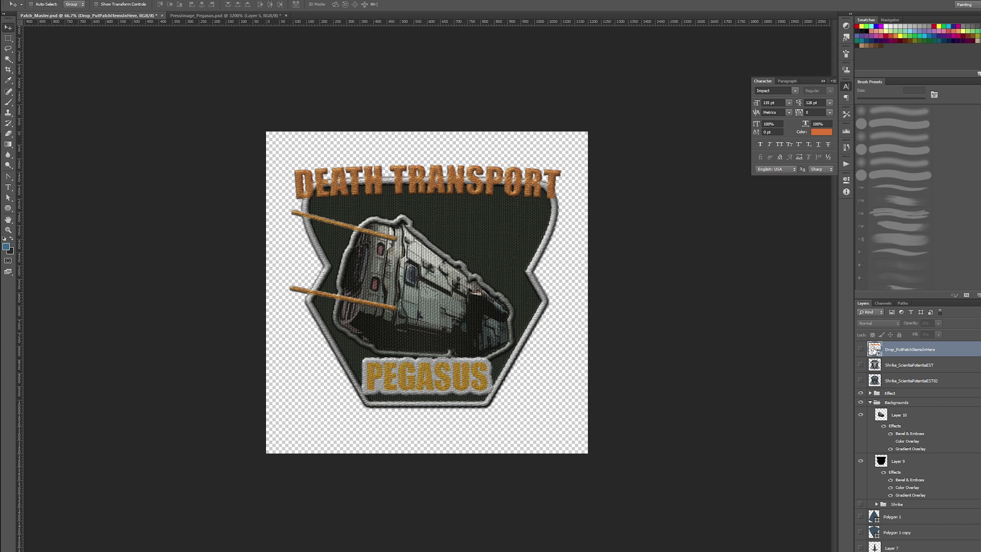
double_click(874, 349)
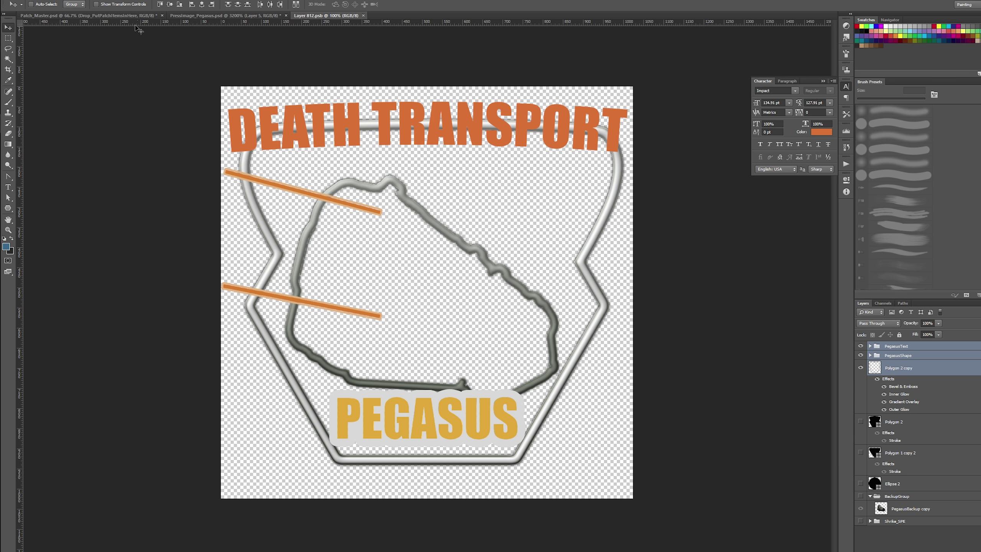
- Widen the Layer 812.psb canvas to 1200 px, save it, and check Patch_Master.psd
left_click(54, 0)
left_click(78, 56)
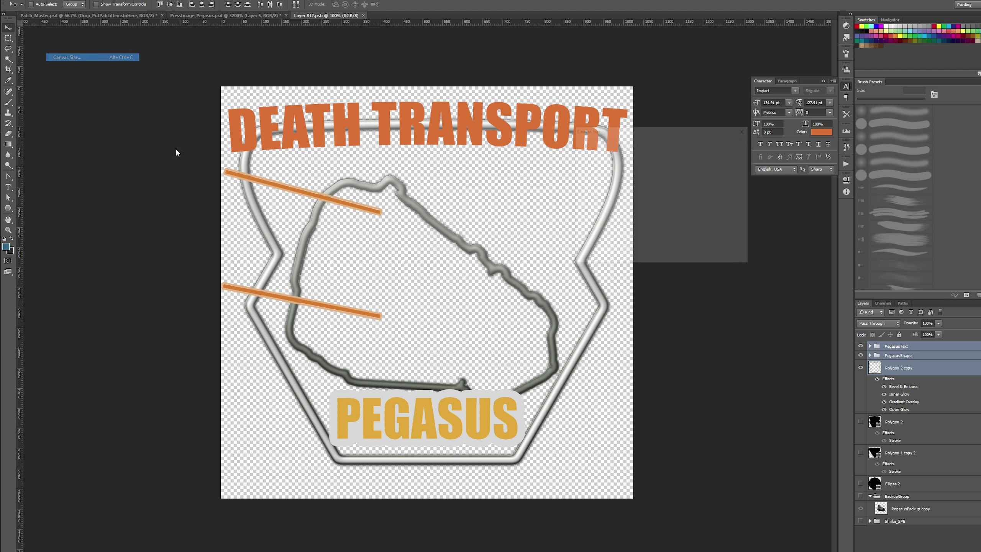
double_click(649, 182)
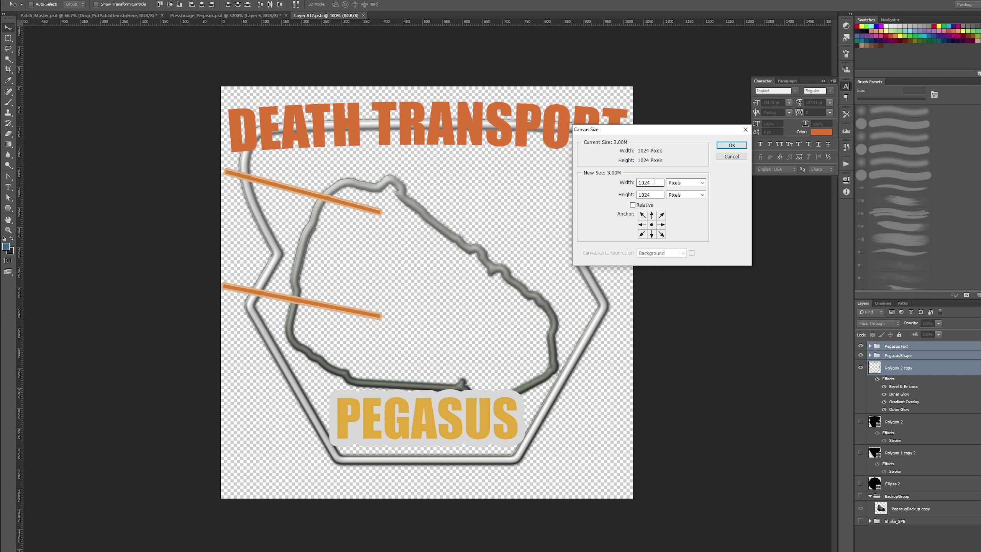
type("1200")
key("Return")
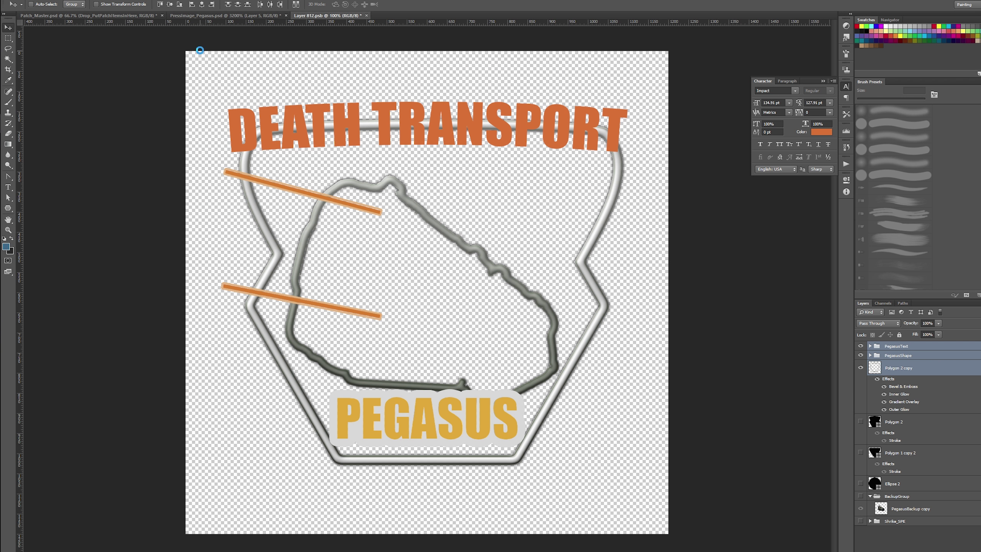
key("ctrl+s")
left_click_drag(317, 15, 146, 17)
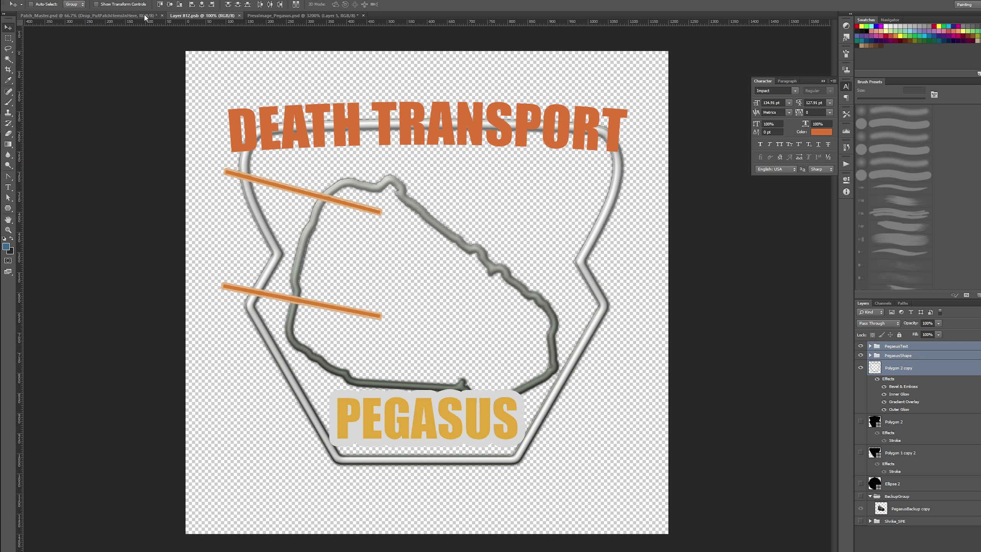
left_click(145, 18)
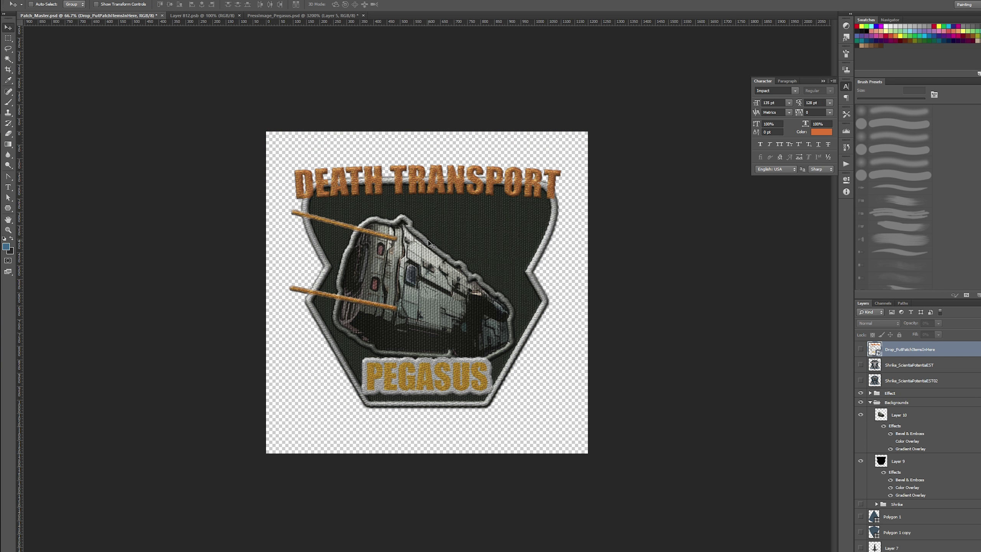
- Return to Layer 812.psb and select the Polygon 2 copy layer
left_click(183, 17)
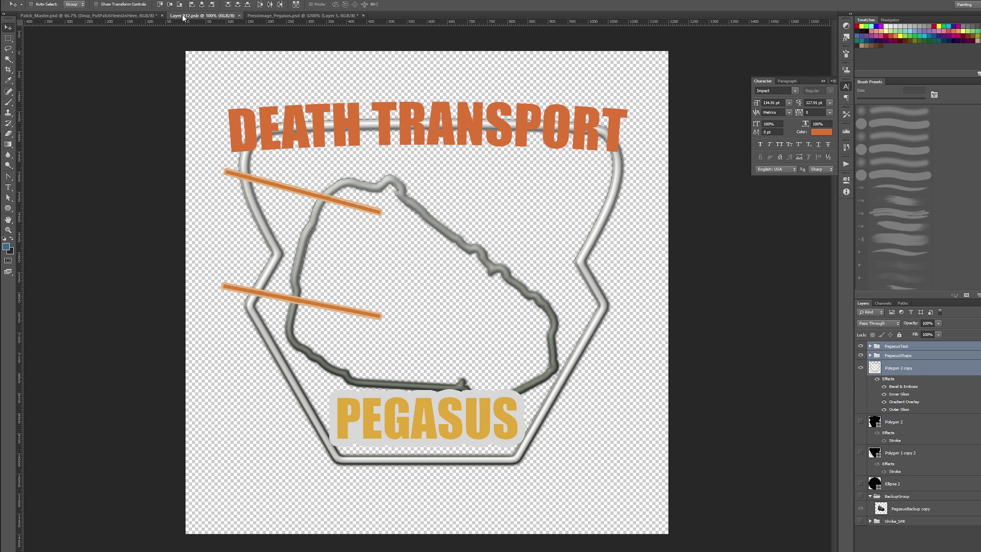
left_click(922, 355)
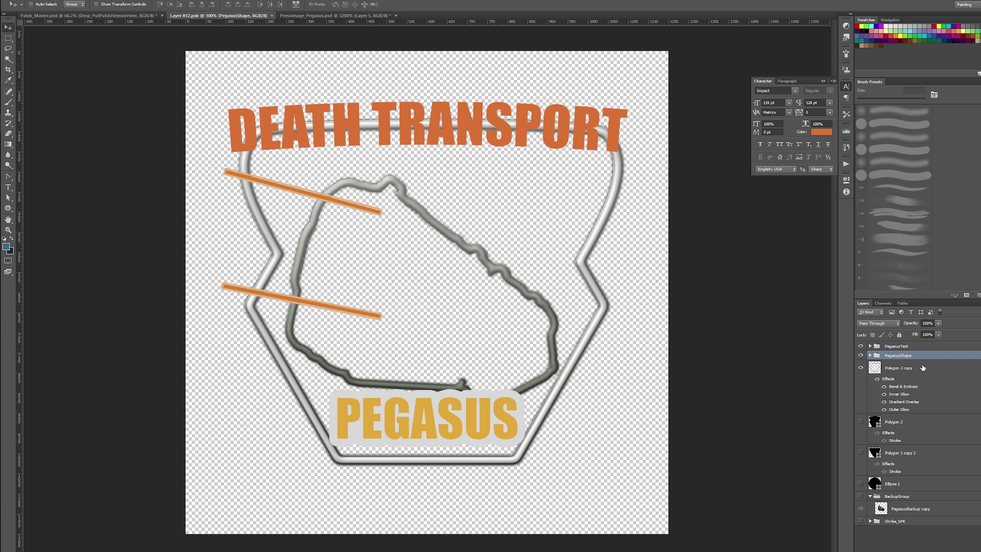
left_click(922, 368)
left_click(925, 419)
left_click(923, 367)
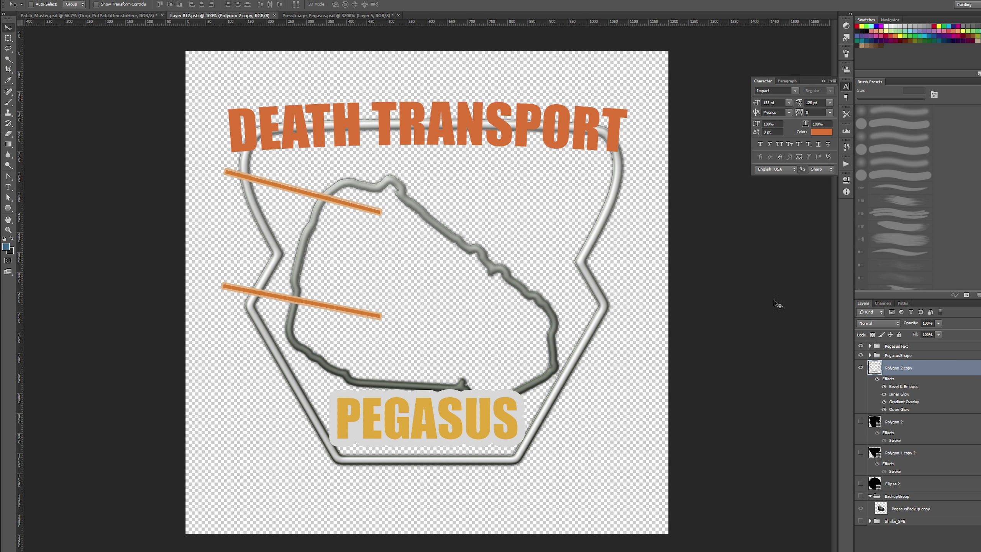
- With guides shown, draw a rectangle over the title and stretch it across the full width
left_click(12, 209)
left_click(46, 206)
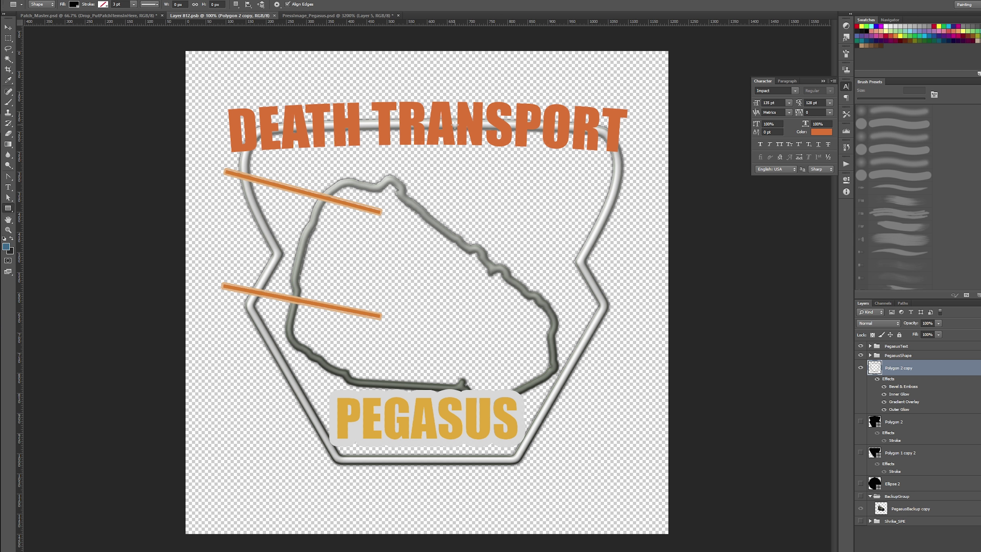
key("ctrl+semicolon")
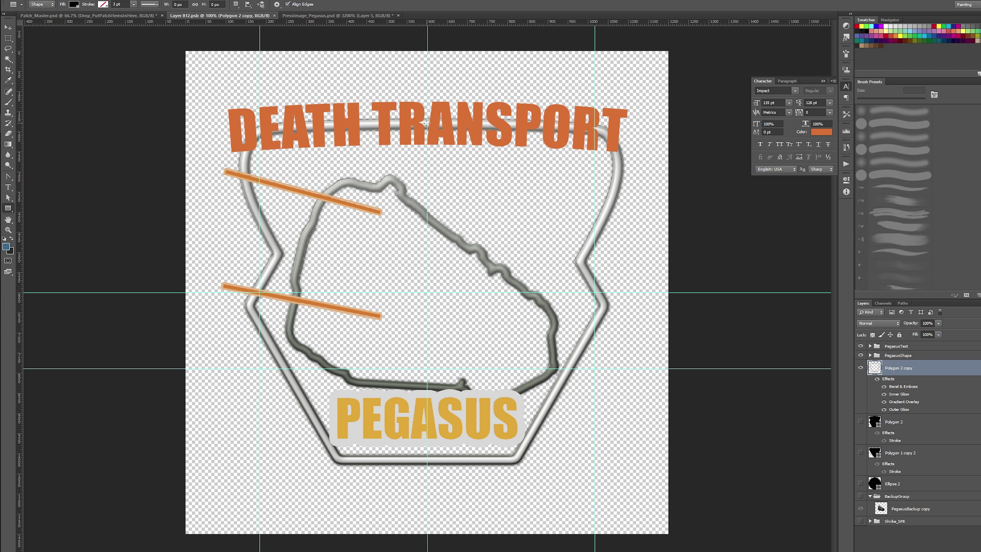
left_click_drag(427, 123, 521, 92)
key("ctrl+t")
left_click_drag(458, 123, 630, 125)
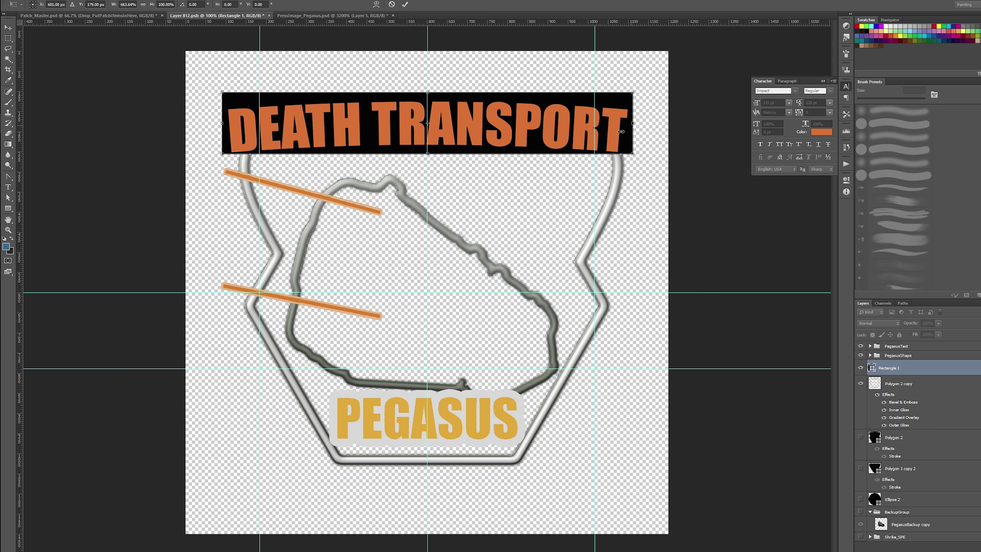
- Try skewing and then warping the banner, undoing both
right_click(618, 129)
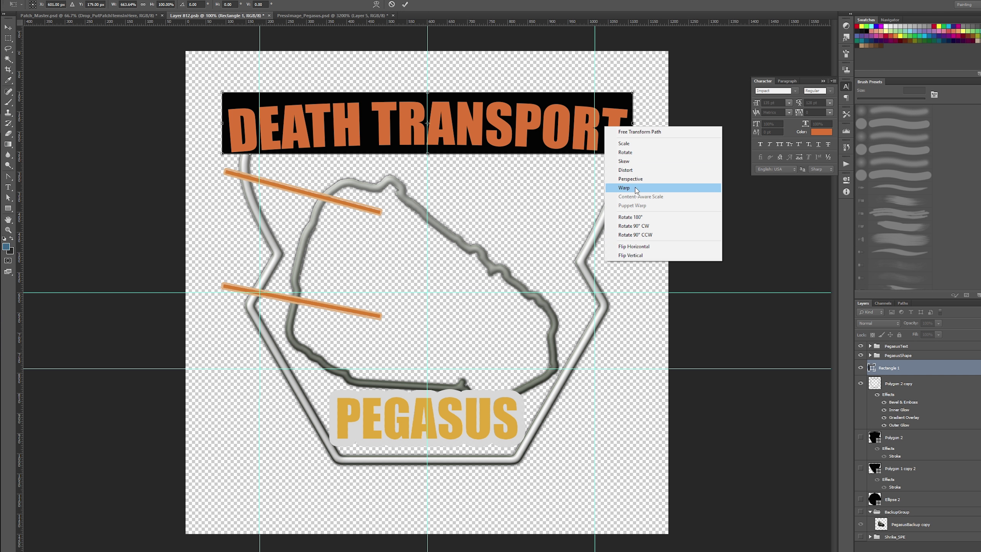
left_click(633, 164)
left_click_drag(634, 124, 633, 132)
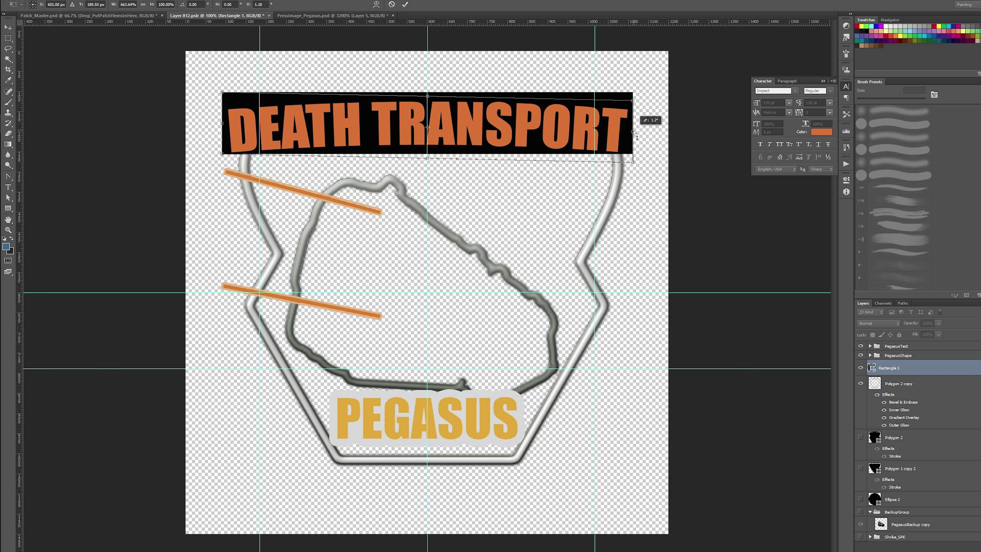
key("ctrl+z")
right_click(612, 132)
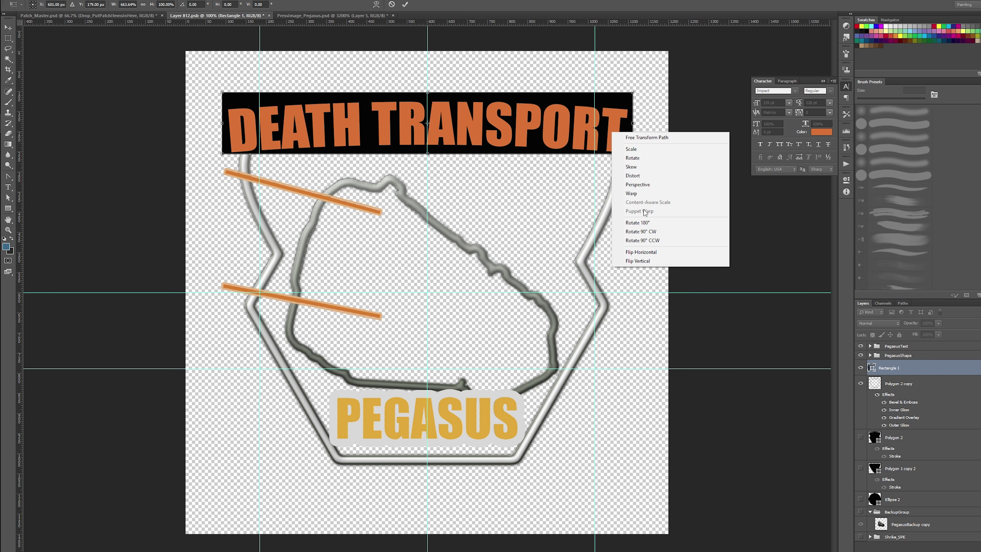
left_click(638, 194)
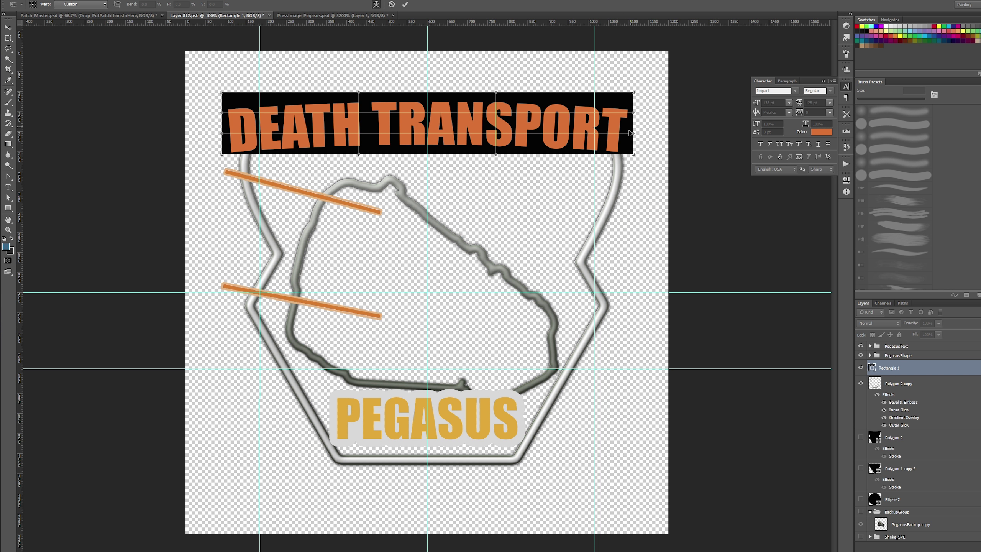
left_click_drag(634, 134, 637, 170)
key("ctrl+z")
key("u")
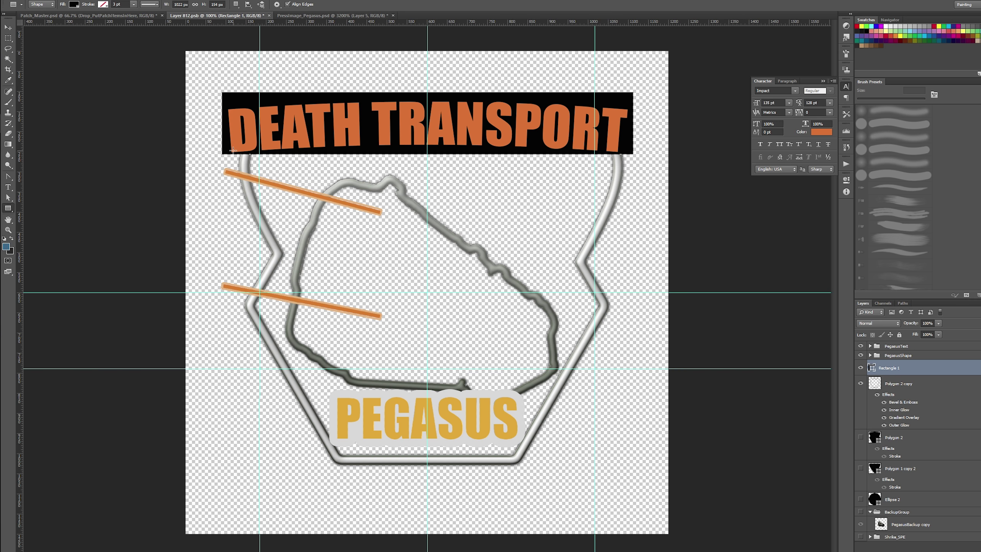
- Add a top-middle anchor to the banner and pull its bottom anchors down 20 px
key("a")
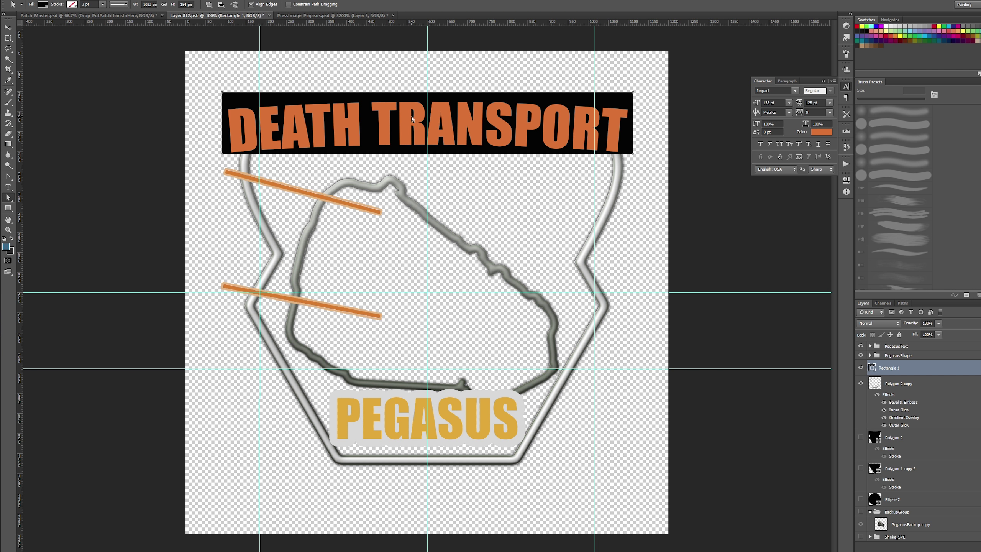
key("p")
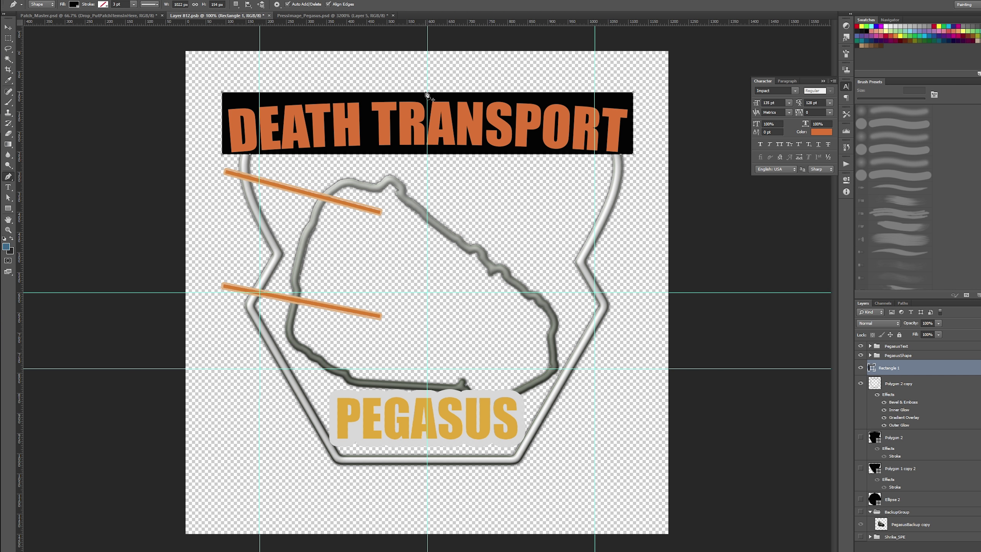
left_click(427, 93)
key("a")
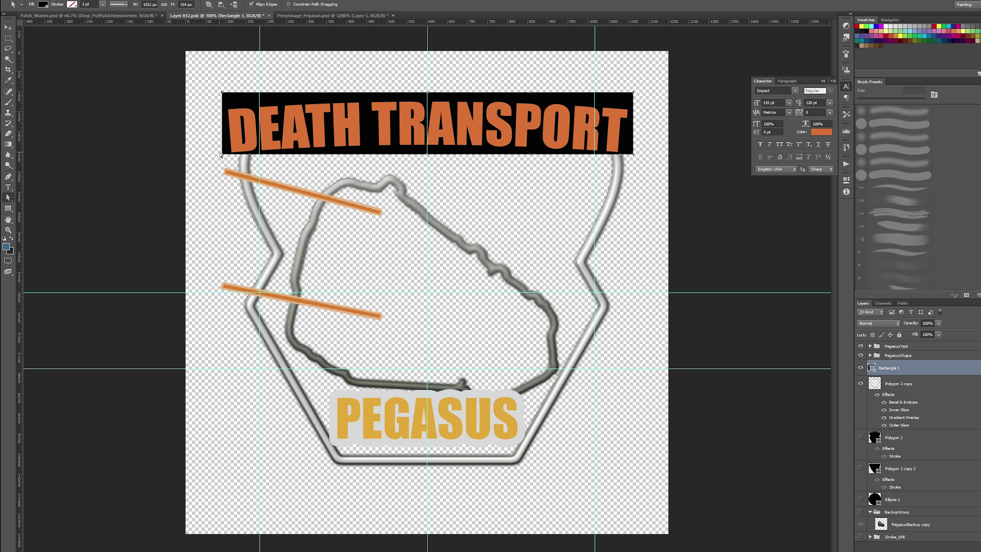
left_click_drag(222, 155, 223, 166)
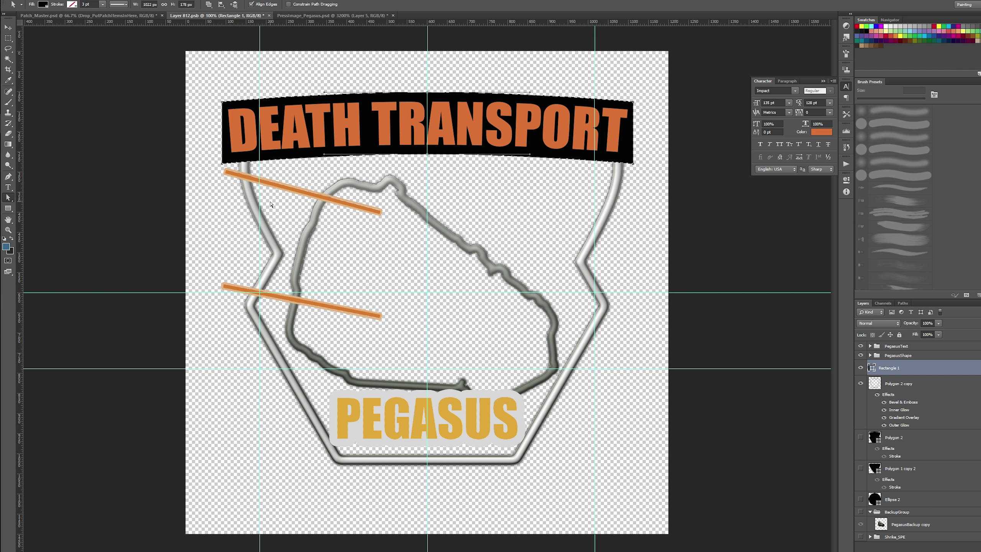
left_click(224, 164)
left_click(324, 157)
- Narrow the banner to about 97% width and commit the transform
key("ctrl+t")
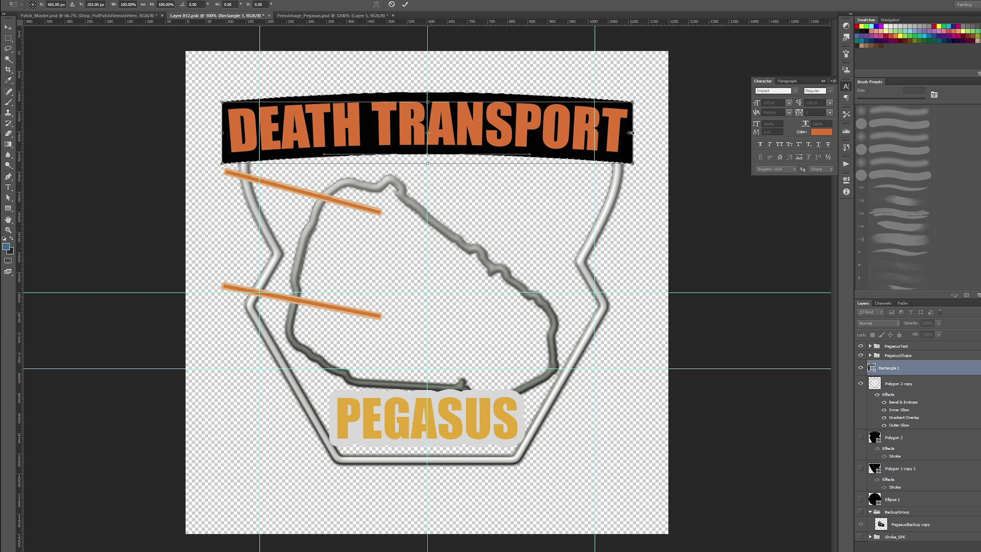
left_click_drag(631, 133, 628, 133)
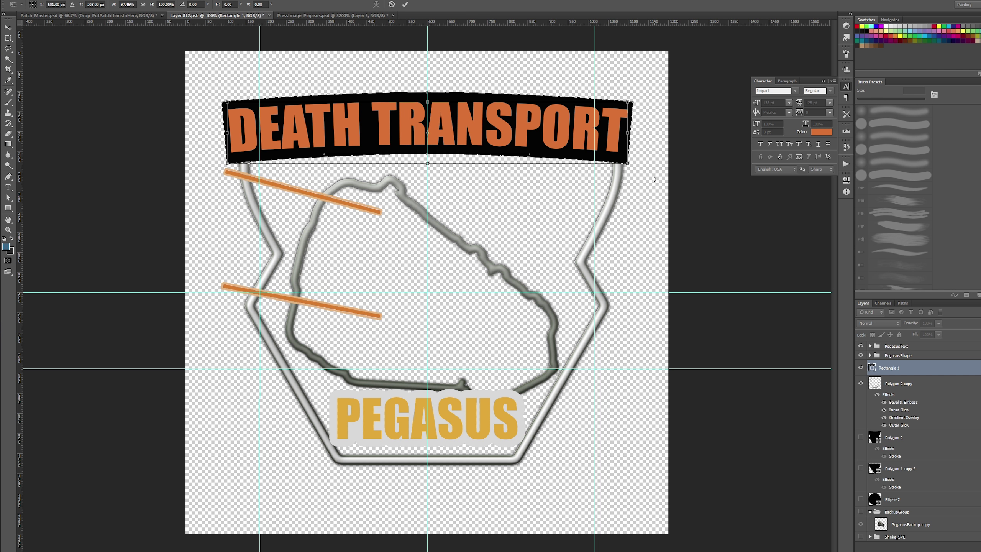
key("Return")
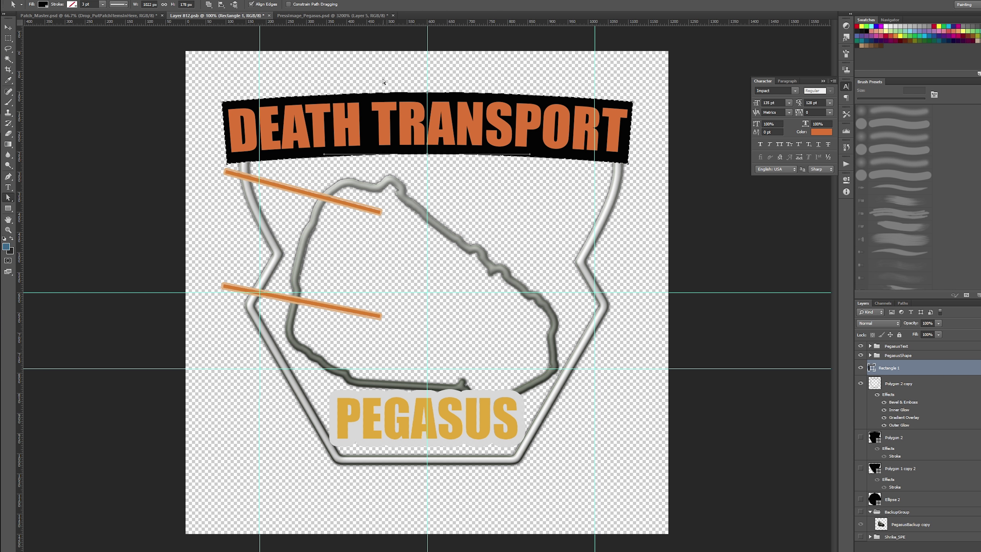
key("v")
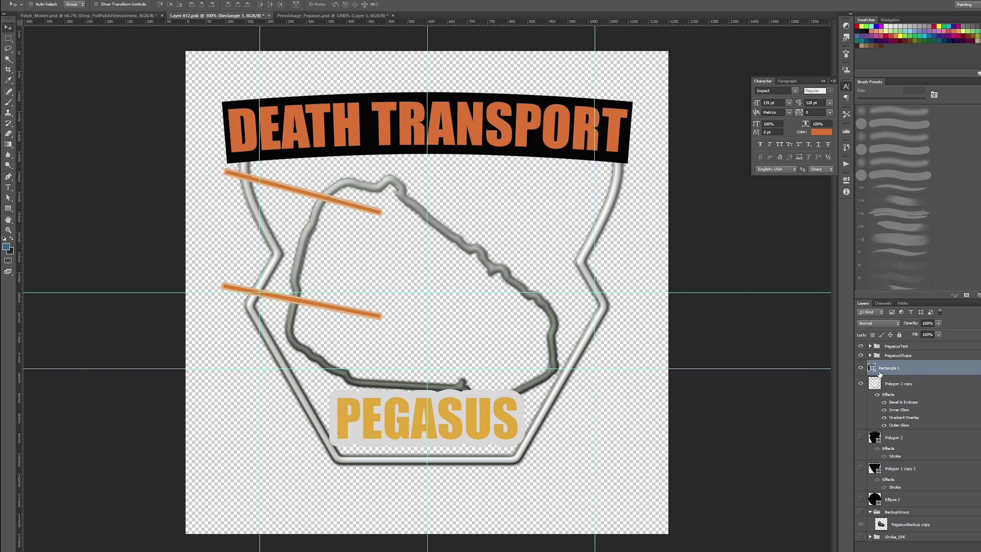
- Add a Stroke effect to the Rectangle 1 banner and set its Fill to 0%
left_click(870, 355)
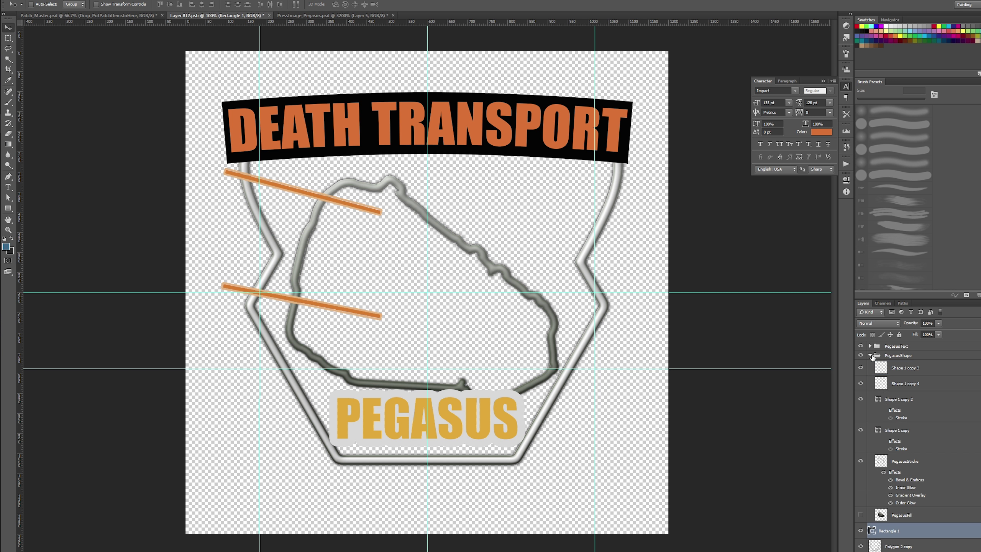
left_click(870, 355)
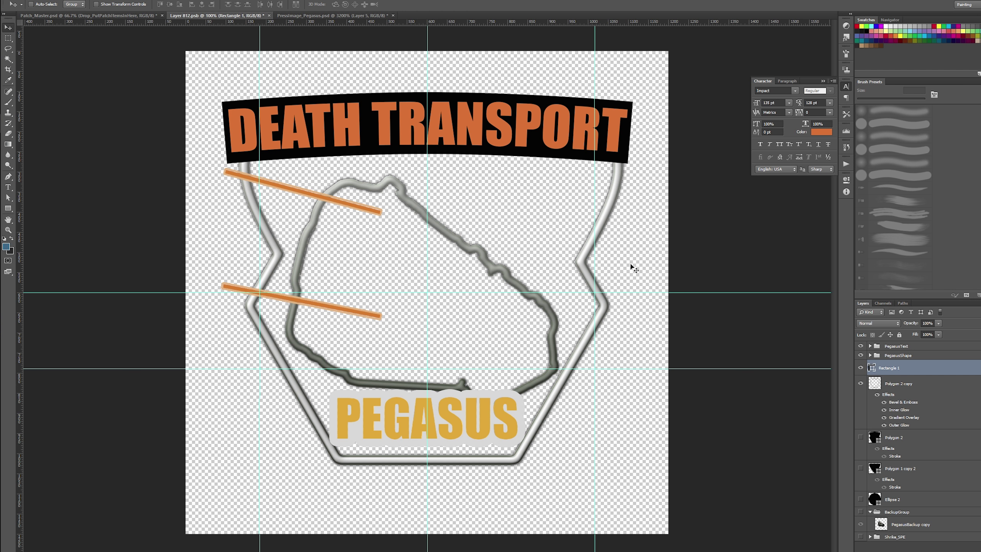
left_click(938, 550)
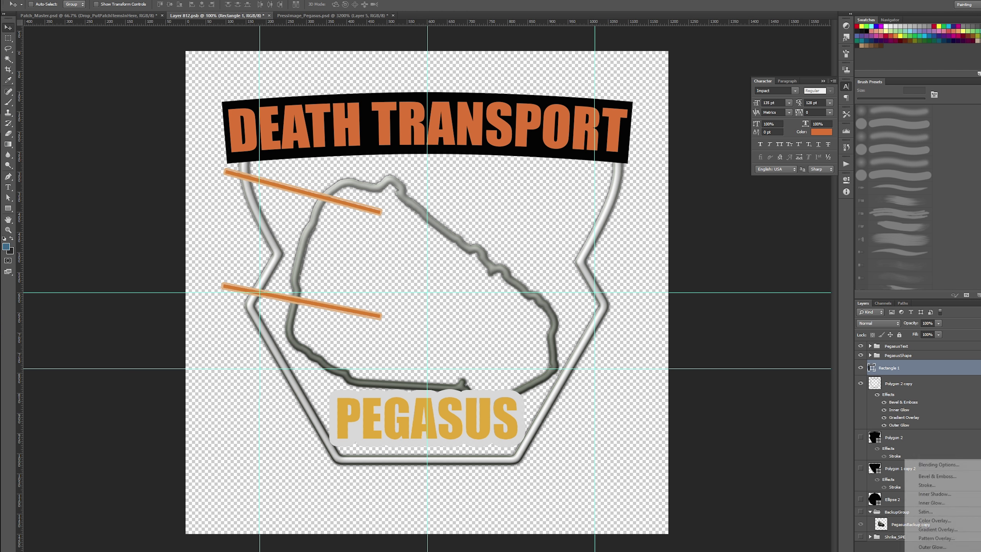
left_click(935, 486)
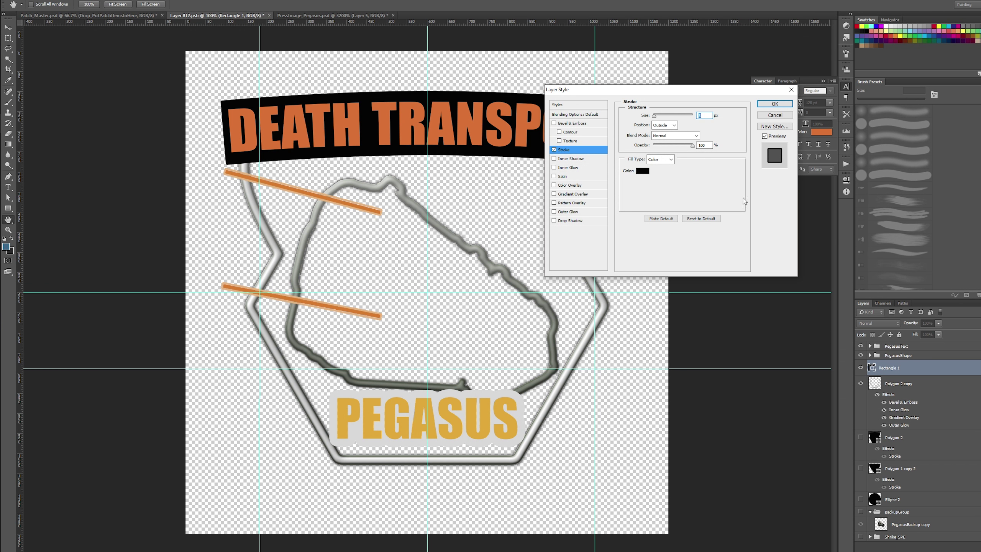
key("Return")
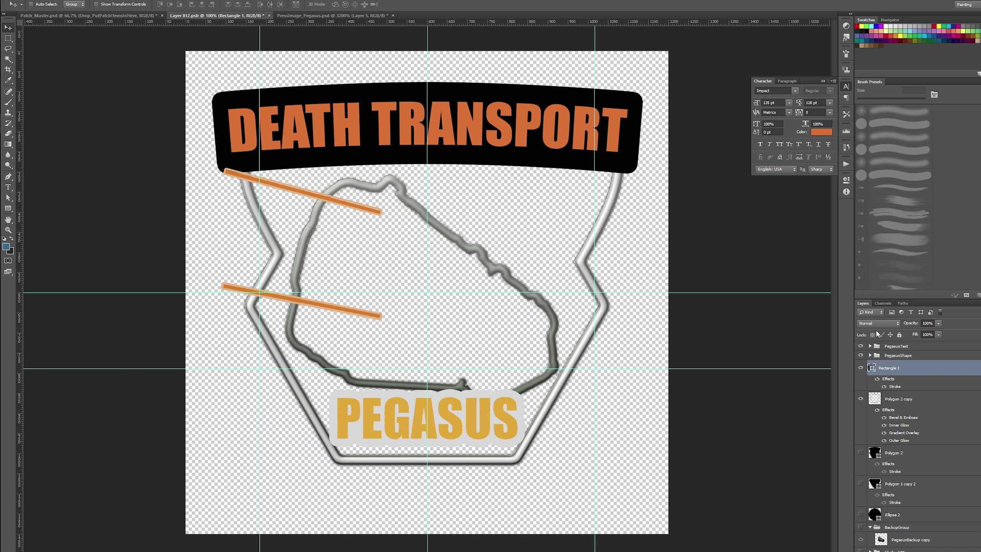
left_click(938, 334)
left_click(947, 365)
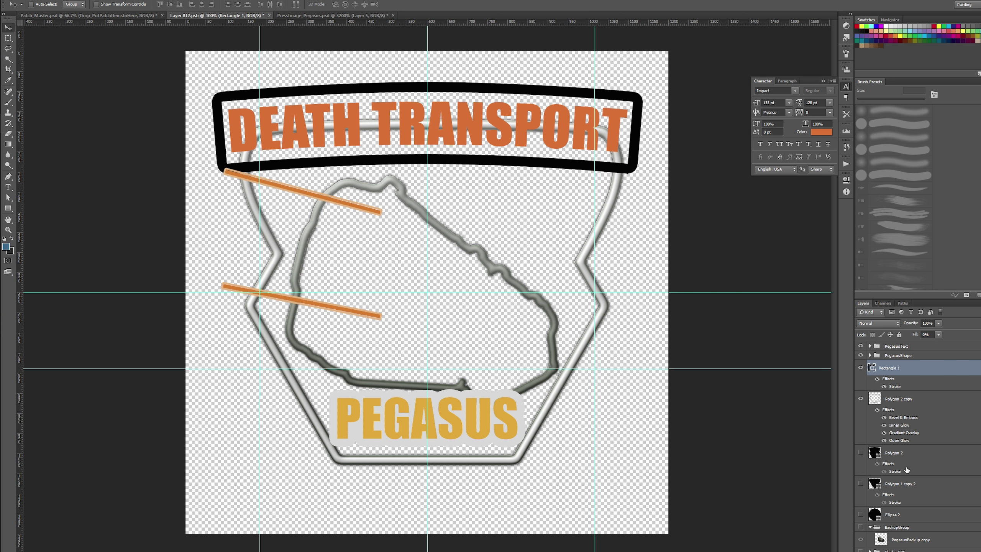
- Show the black Polygon 2 shield and paste its layer style onto Rectangle 1
left_click(860, 453)
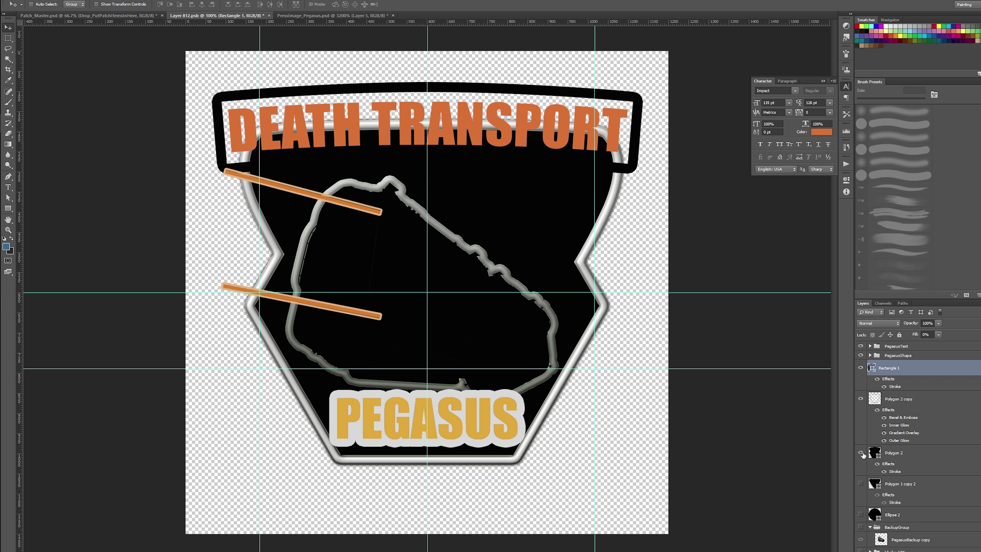
left_click(860, 398)
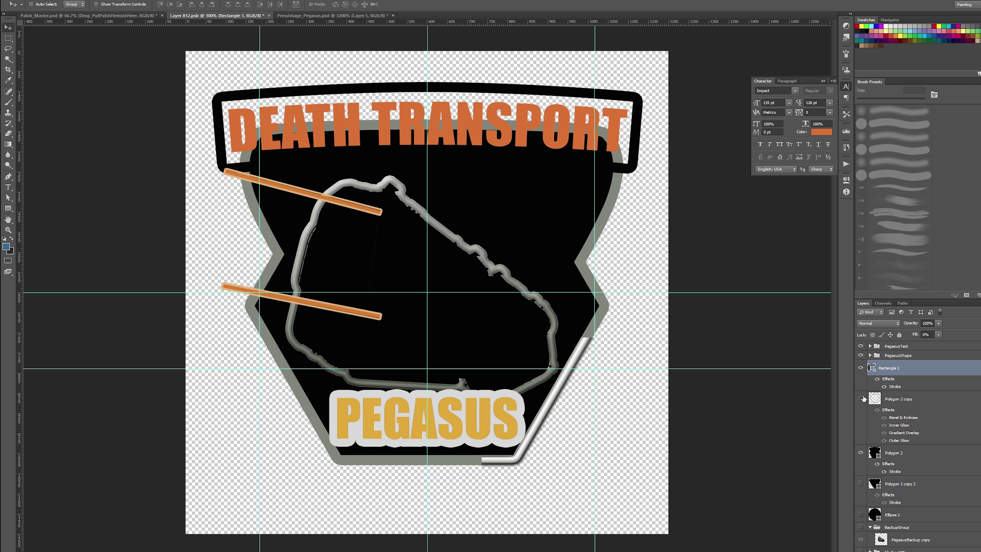
left_click(861, 399)
right_click(895, 467)
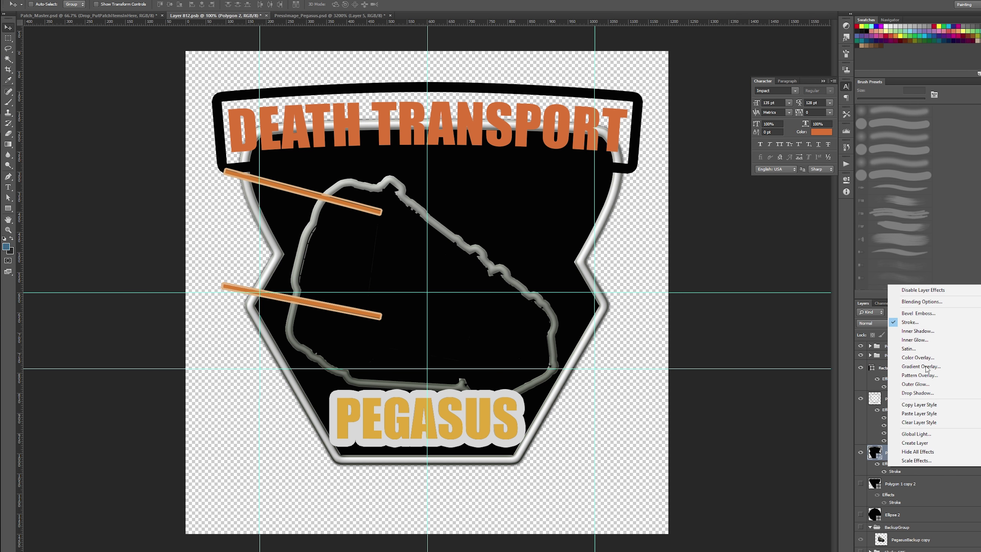
left_click(919, 405)
left_click(905, 373)
right_click(906, 374)
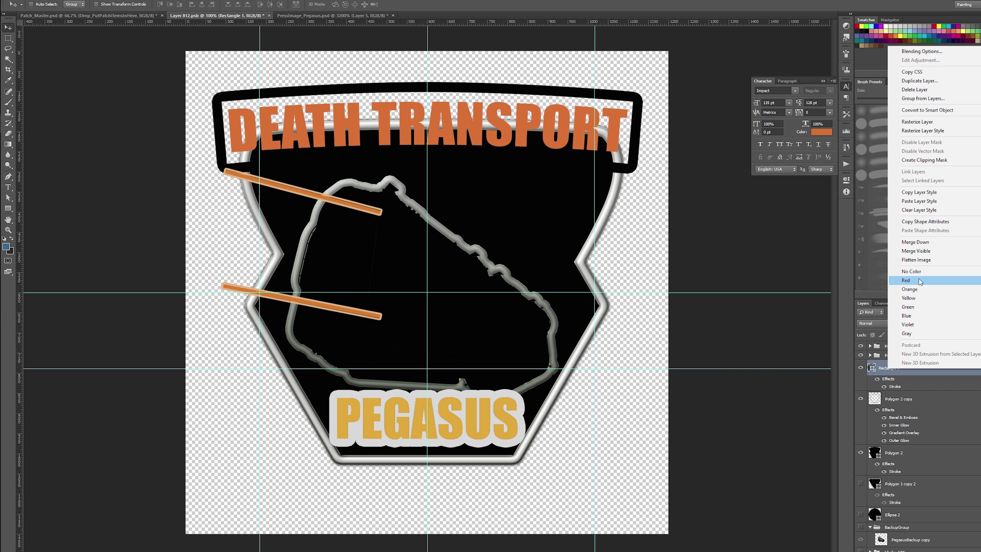
left_click(919, 201)
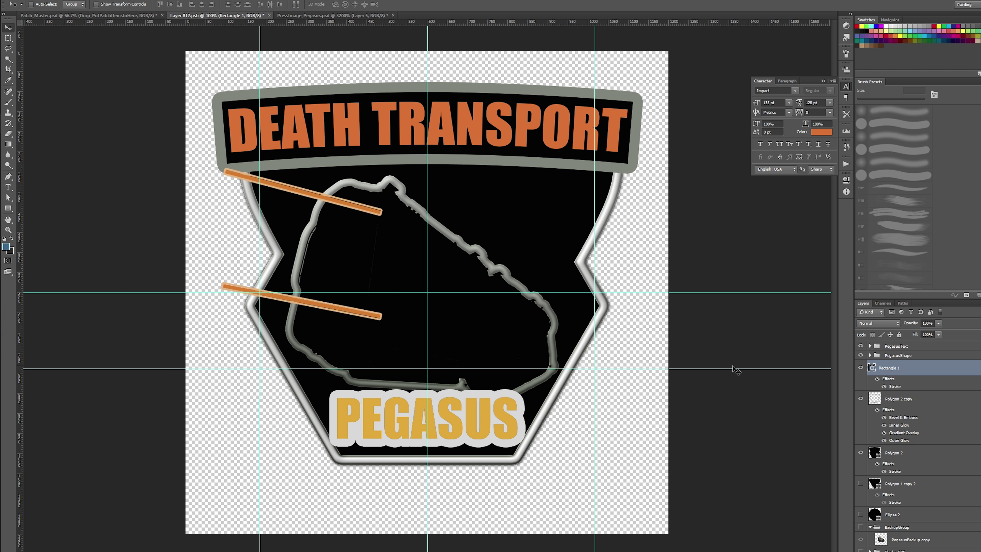
- Duplicate the banner, rasterize the copy's layer style, and hide the original Rectangle 1
double_click(895, 386)
key("ctrl+j")
right_click(903, 369)
left_click(935, 134)
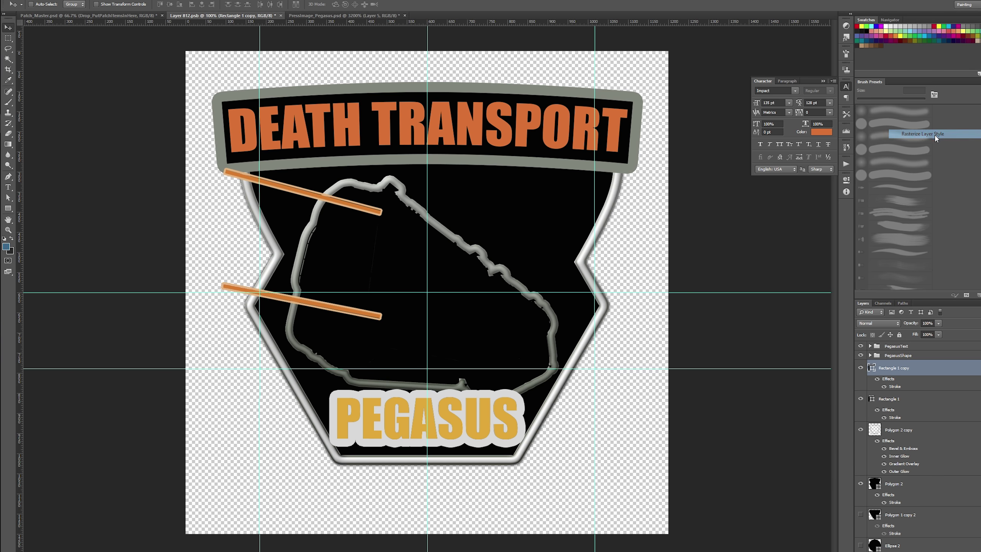
key("ctrl+z")
left_click(938, 334)
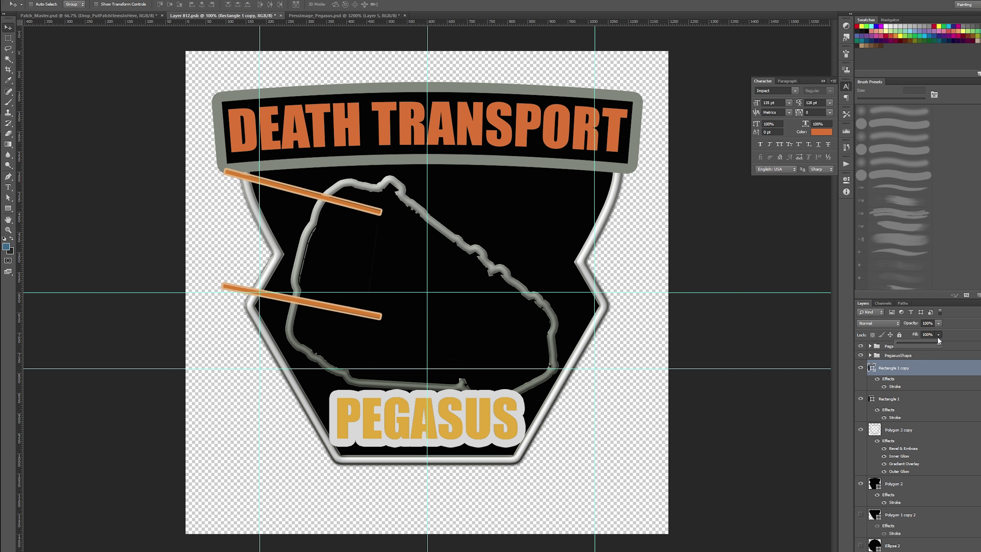
right_click(919, 372)
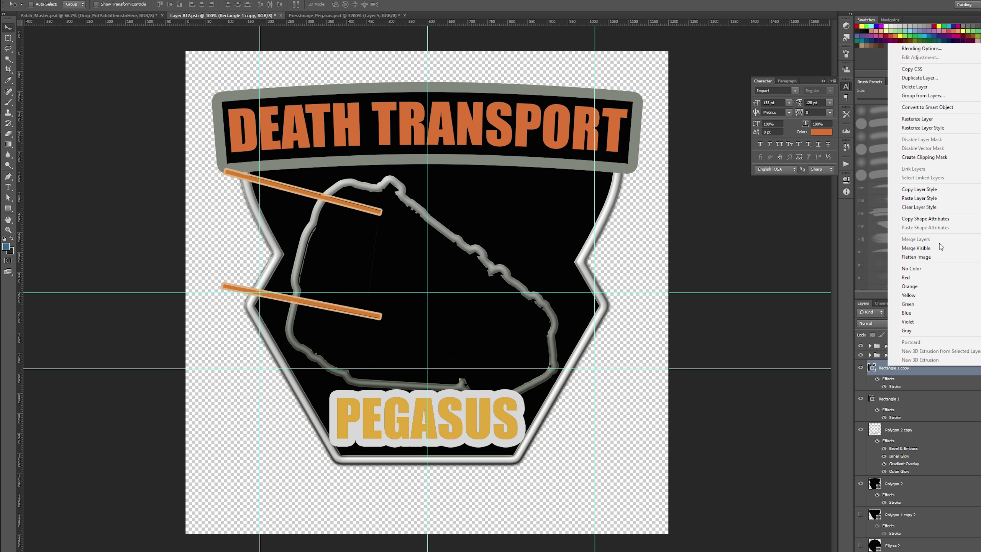
left_click(926, 128)
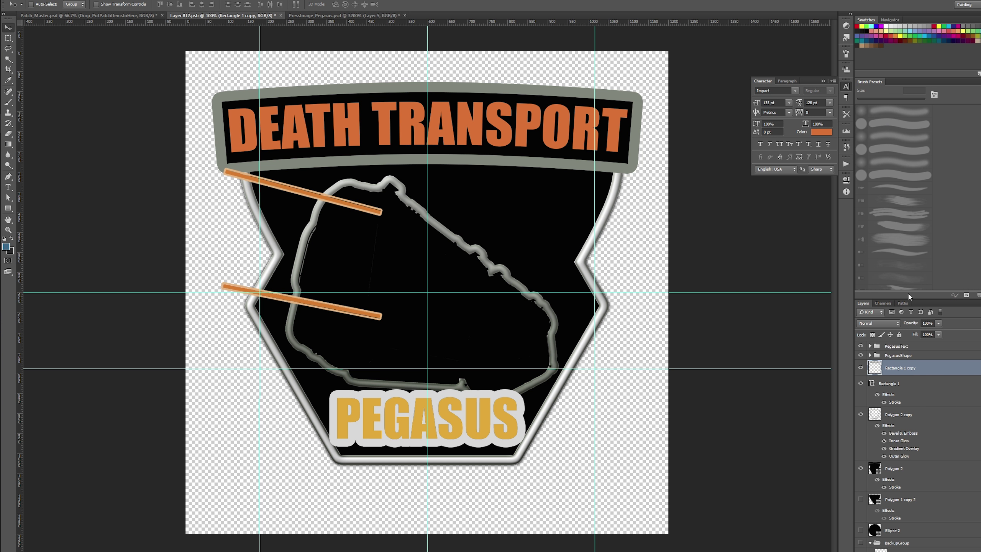
left_click(860, 383)
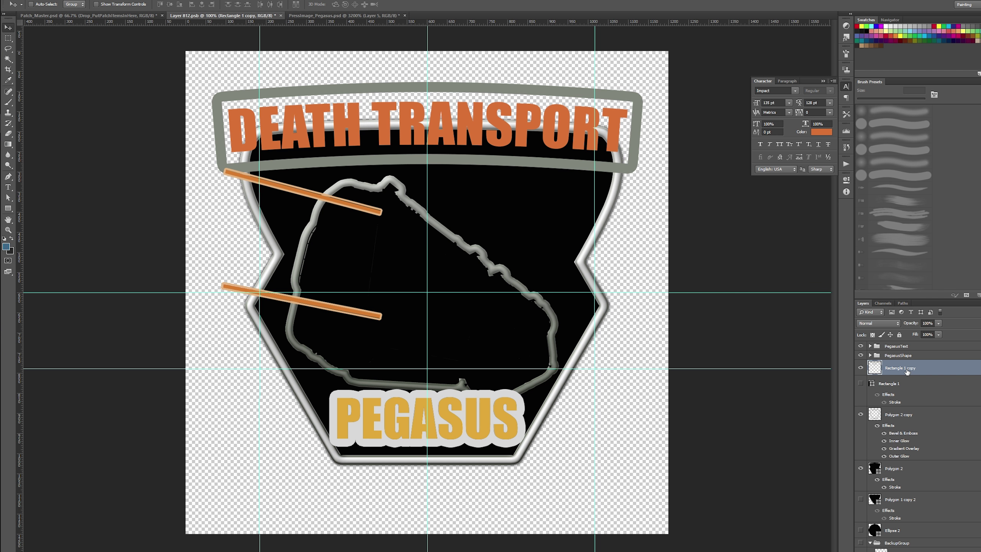
- Paste Polygon 2 copy's bevel-and-glow style onto the banner copy, save, and duplicate Polygon 2 copy
right_click(908, 440)
left_click(915, 371)
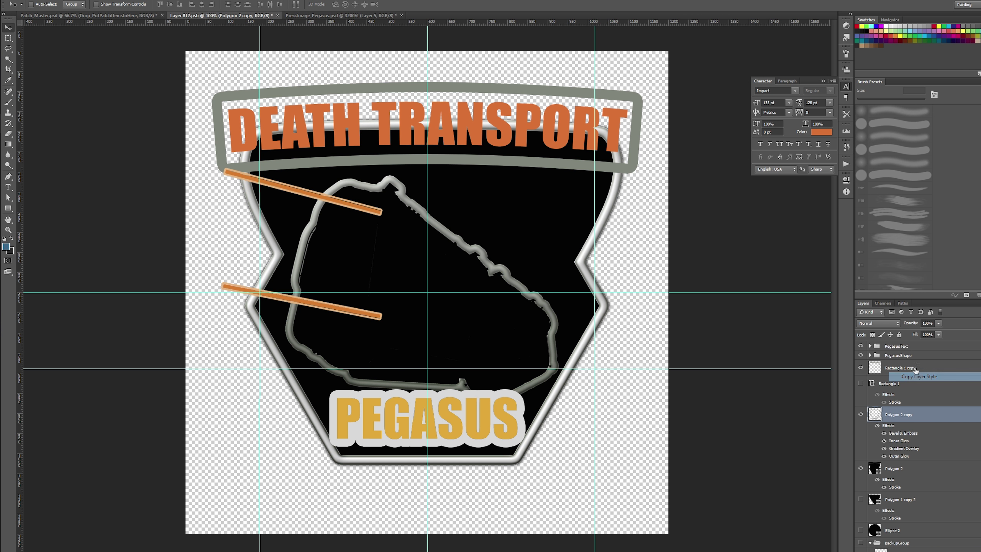
right_click(915, 370)
left_click(923, 200)
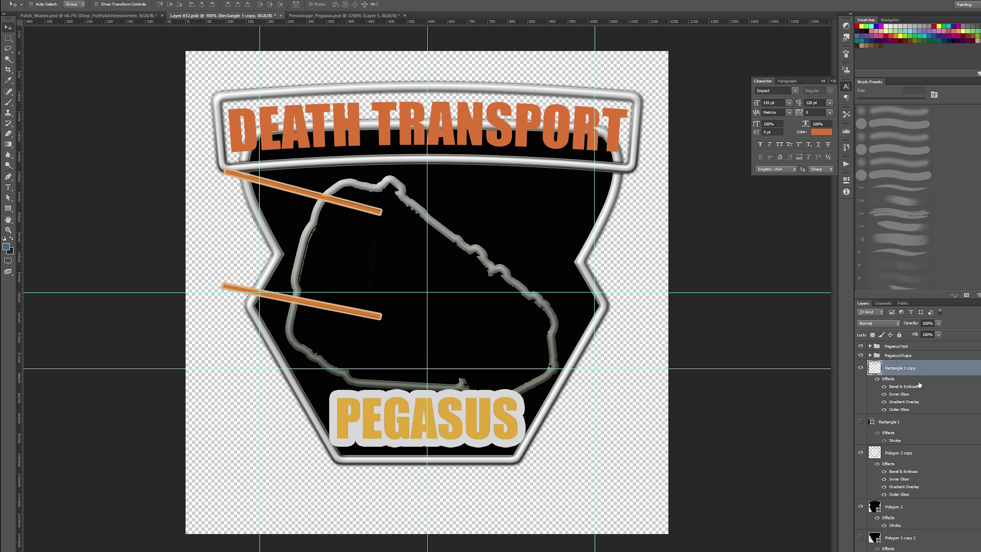
key("ctrl+s")
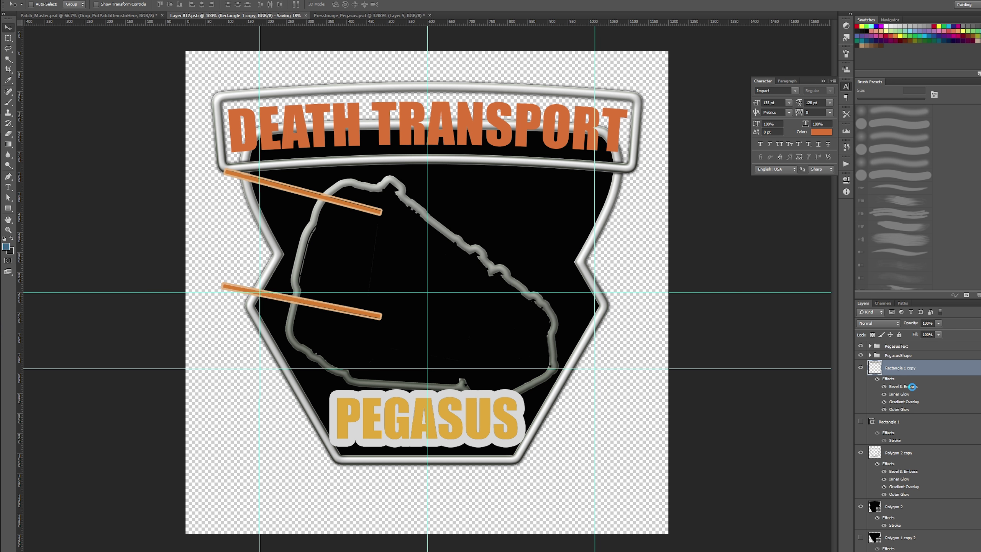
left_click(903, 456)
key("ctrl+j")
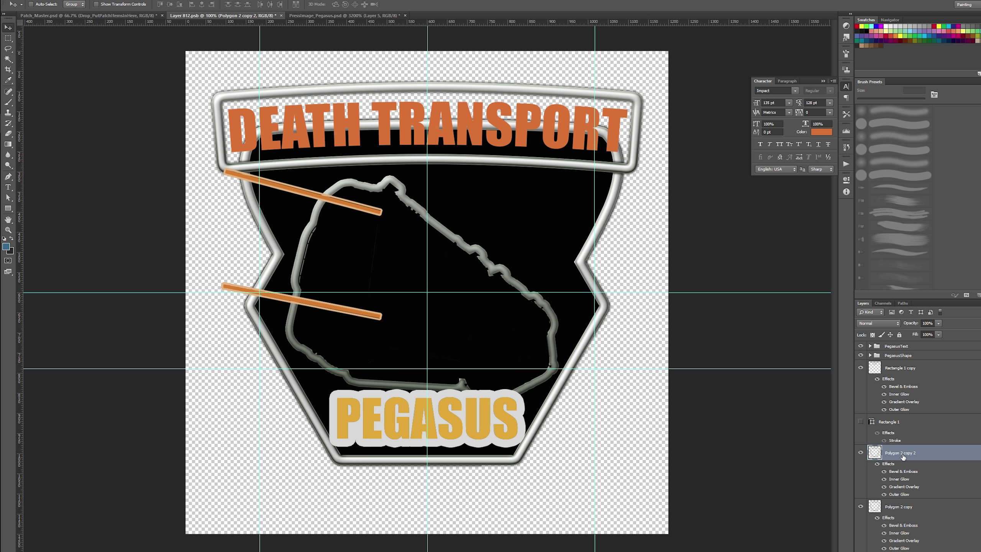
- Rename the duplicated outline layer to 'BACK_PatchStroke' and hide it
double_click(903, 454)
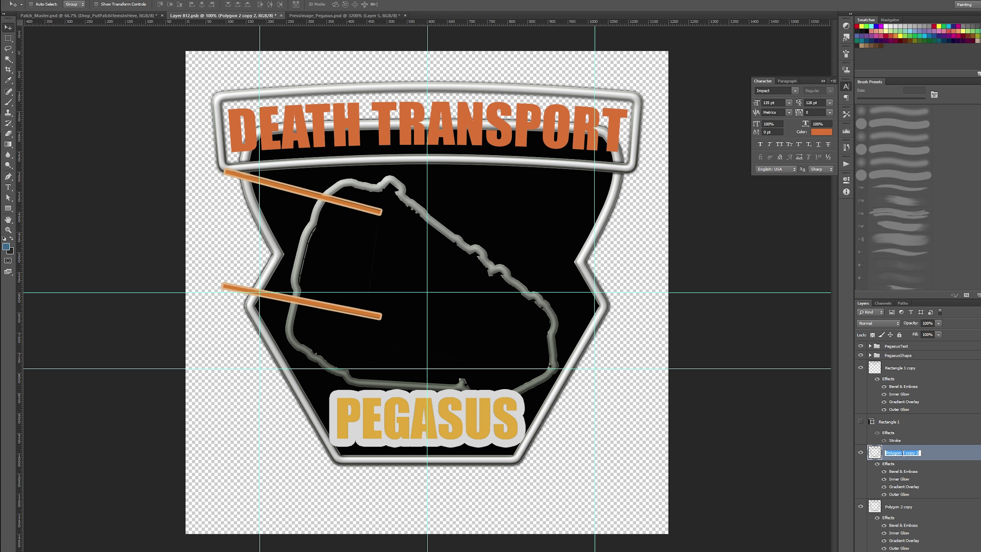
type("PatchStroke")
key("Home")
type("BACK_")
key("Return")
left_click(861, 453)
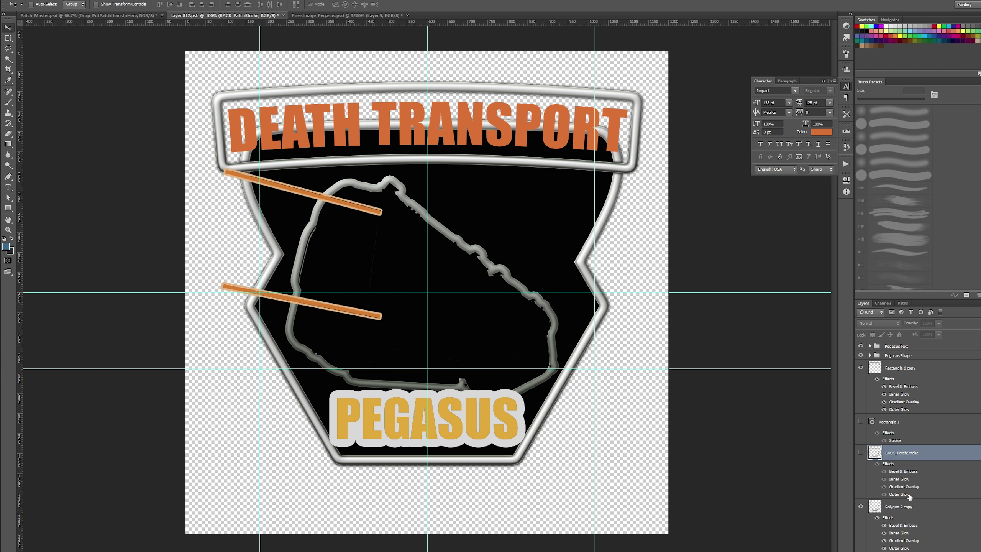
left_click(861, 453)
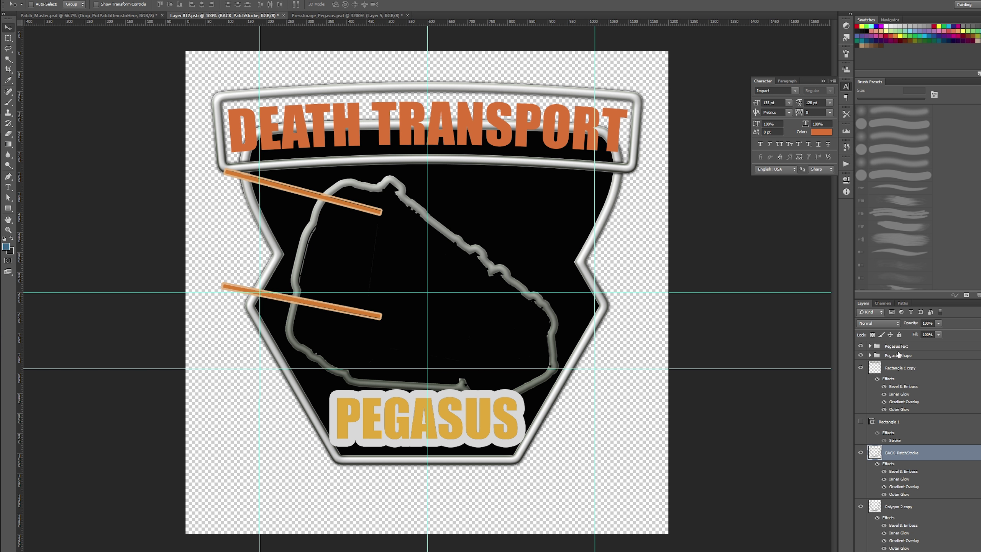
left_click(861, 452)
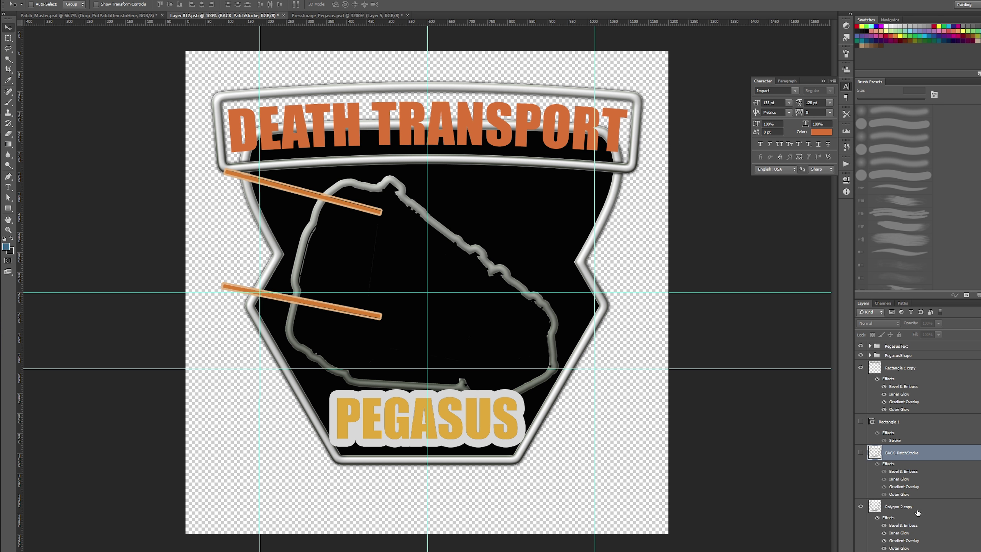
- Keep the Rectangle 1 banner hidden and hide the black Polygon 2 shield fill
left_click(910, 506)
scroll(895, 449, "down", 2)
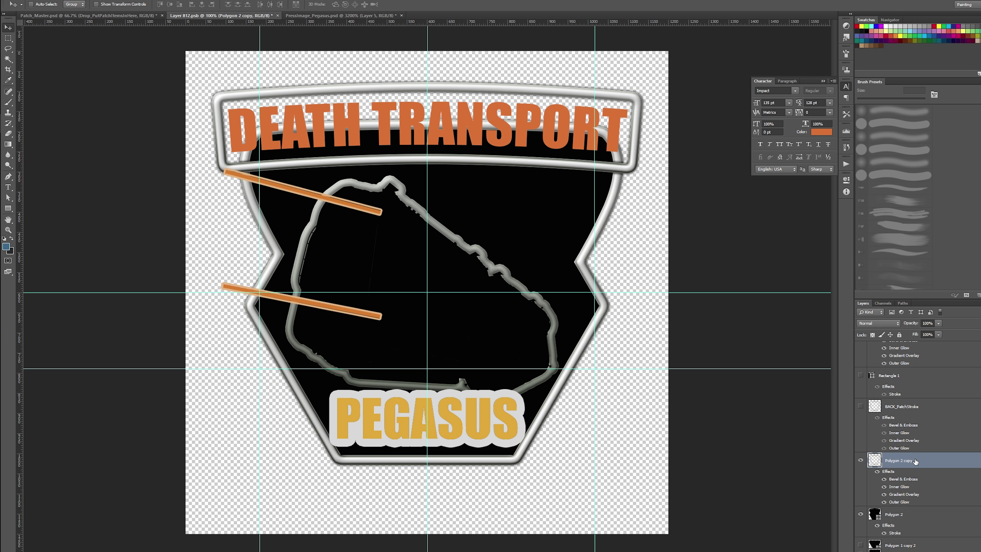
scroll(895, 448, "up", 2)
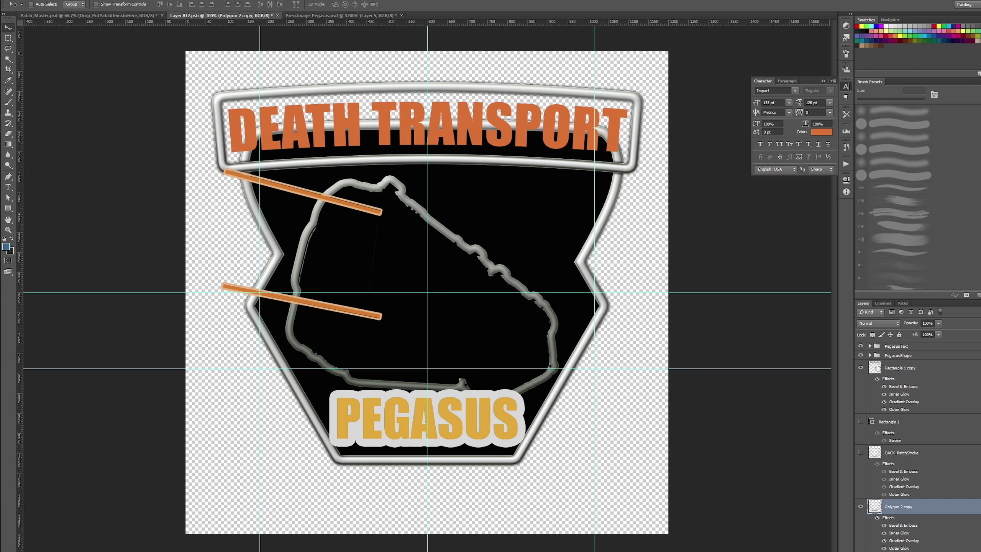
left_click(860, 421)
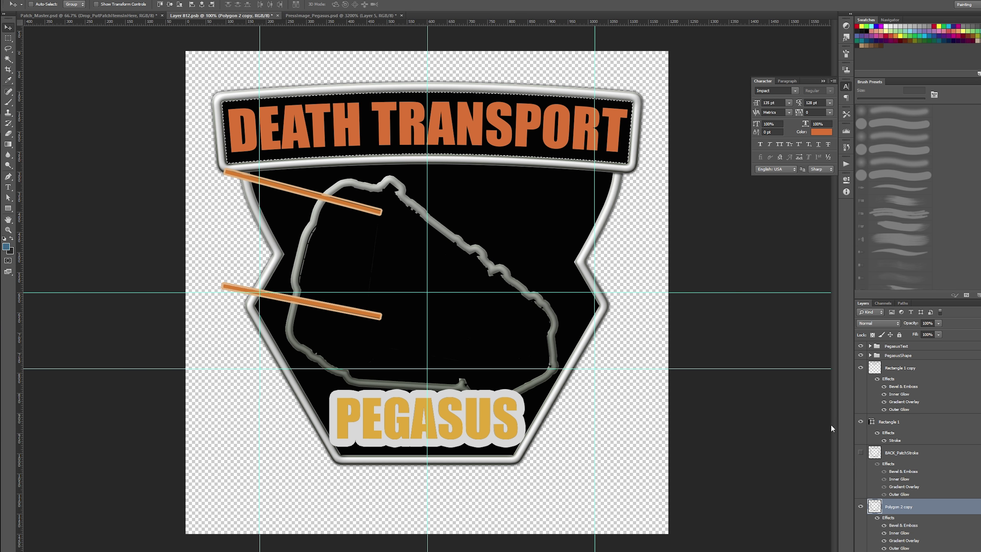
left_click(860, 421)
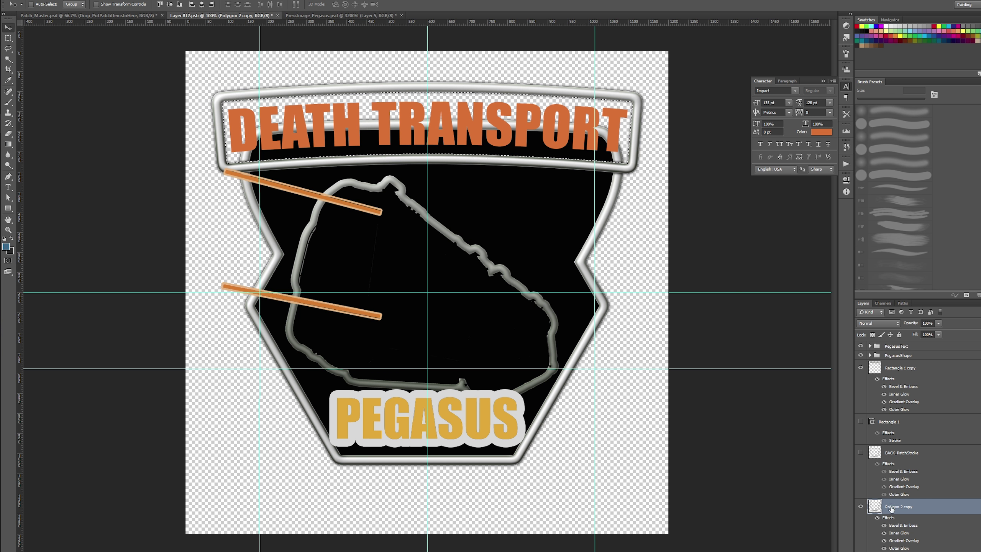
scroll(927, 502, "down", 2)
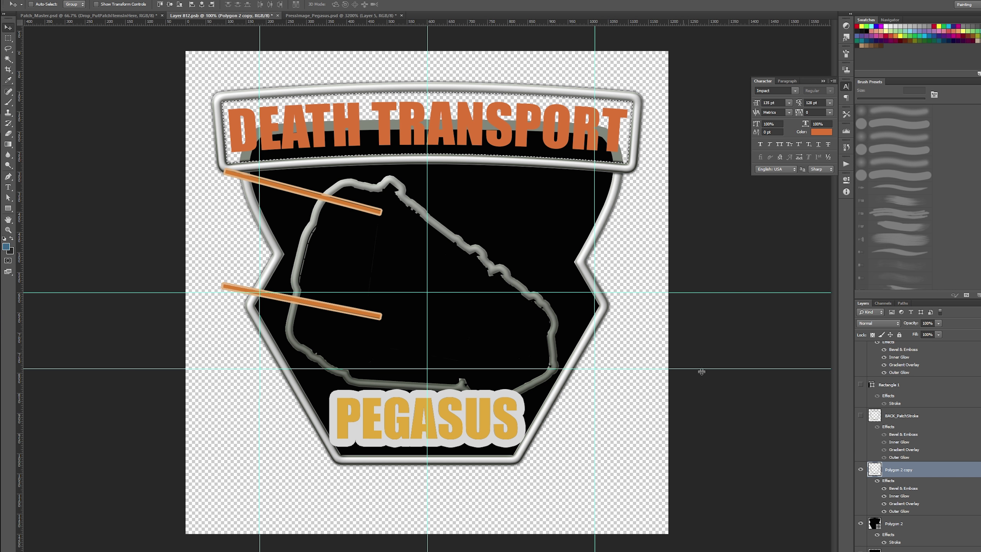
left_click(860, 523)
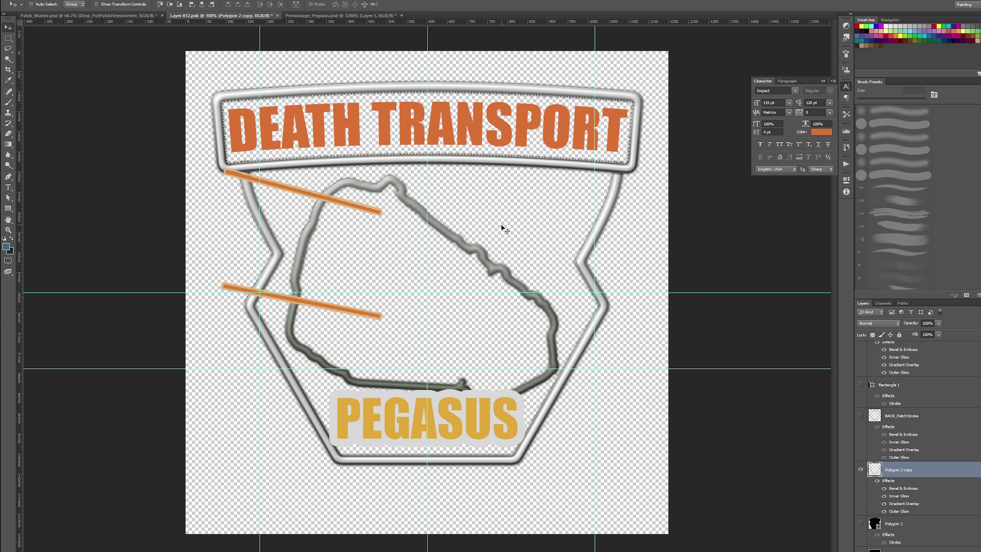
key("m")
right_click(559, 175)
- Deselect and zoom in on the banner's lower-right tube joint
left_click(575, 181)
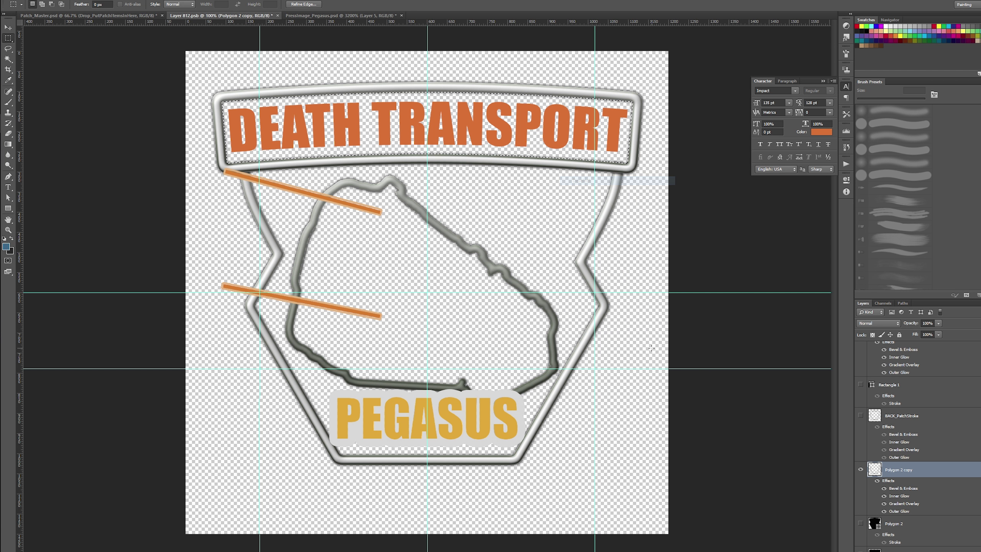
key("z")
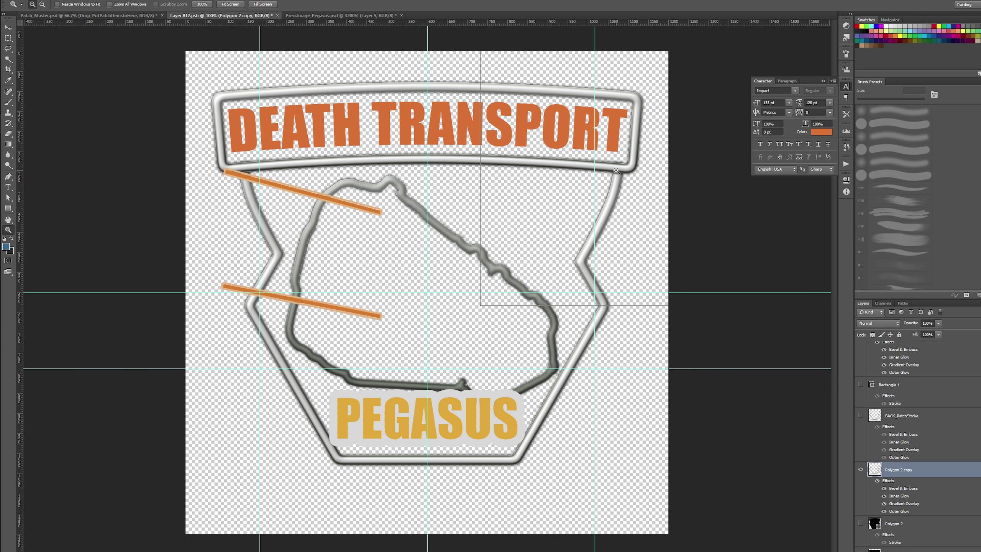
left_click(621, 177)
left_click(622, 177)
left_click(621, 205)
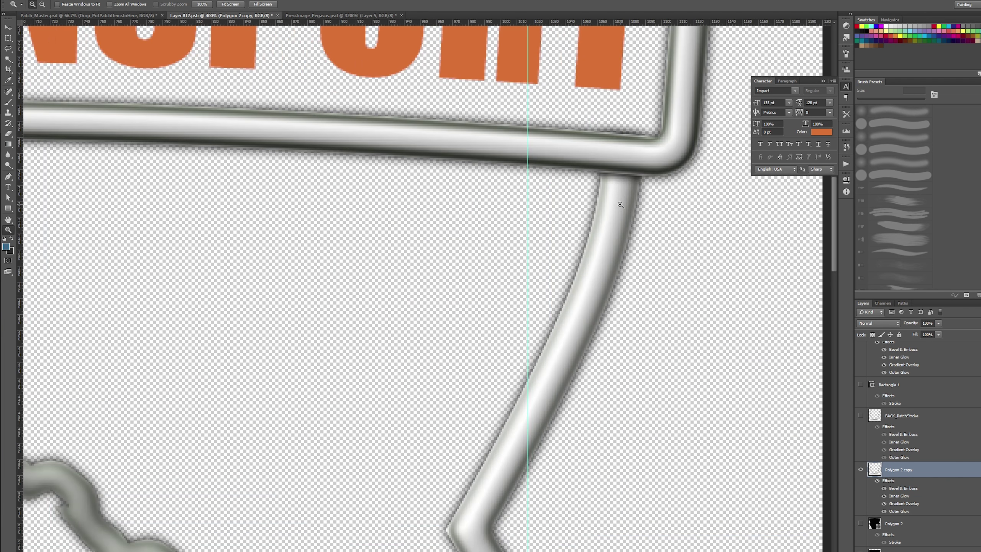
- Try erasing the Rectangle 1 copy tube at the joint, then undo it
key("e")
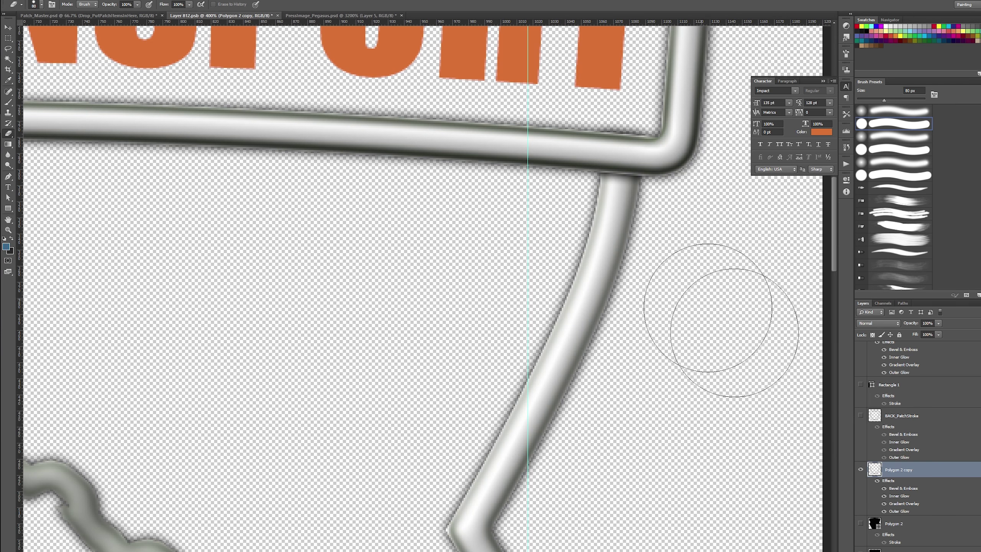
scroll(928, 420, "up", 1)
left_click(919, 377)
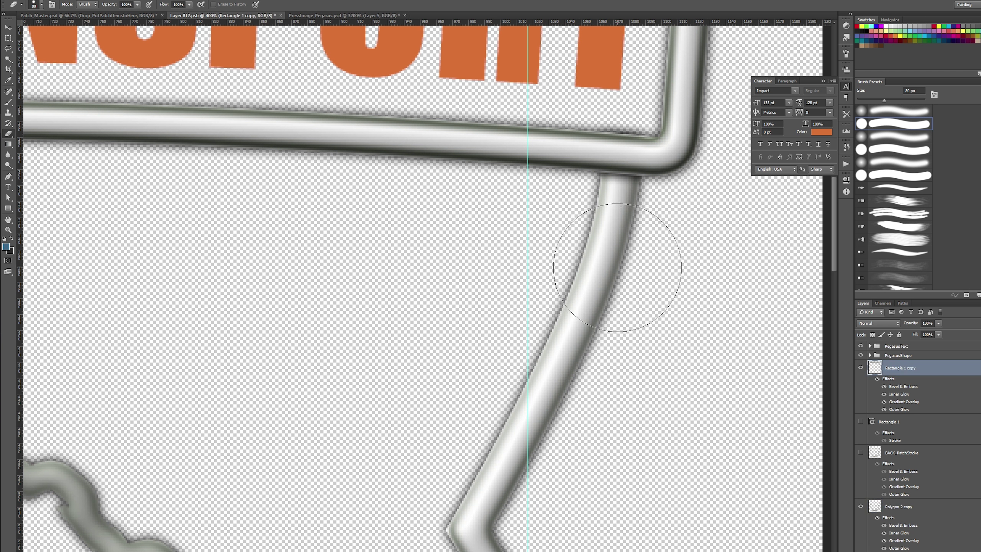
key("bracketleft")
key("bracketleft")
key("bracketleft")
key("bracketleft")
key("bracketleft")
key("bracketleft")
key("bracketleft")
mouse_move(602, 172)
left_mouse_down()
mouse_move(635, 173)
mouse_move(607, 163)
mouse_move(609, 171)
mouse_move(629, 139)
mouse_move(625, 170)
mouse_move(639, 139)
mouse_move(642, 170)
mouse_move(635, 131)
mouse_move(649, 153)
mouse_move(626, 190)
left_mouse_up()
key("ctrl+z")
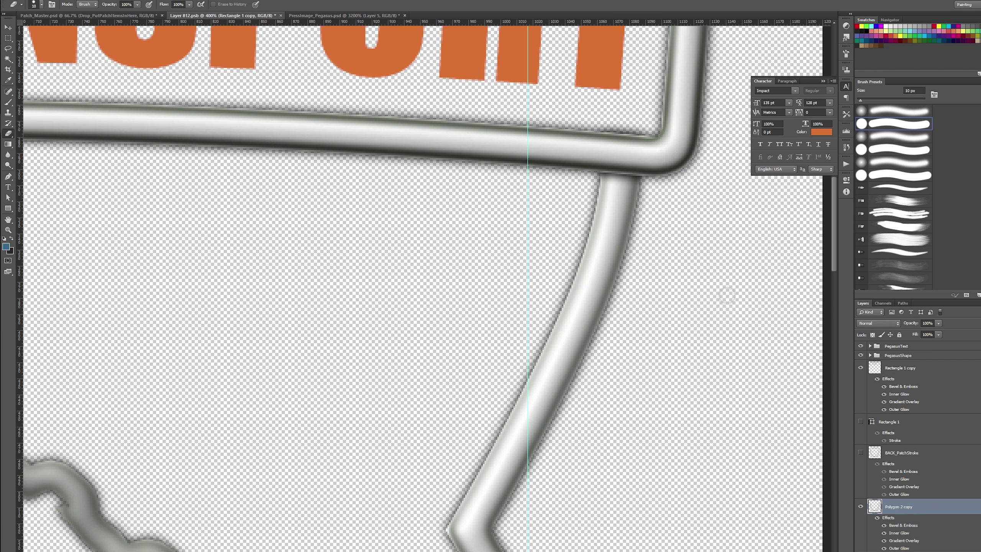
- Load Polygon 2 copy as a selection, delete that area from Rectangle 1 copy, then deselect
left_click(900, 505)
left_click(875, 506, "ctrl")
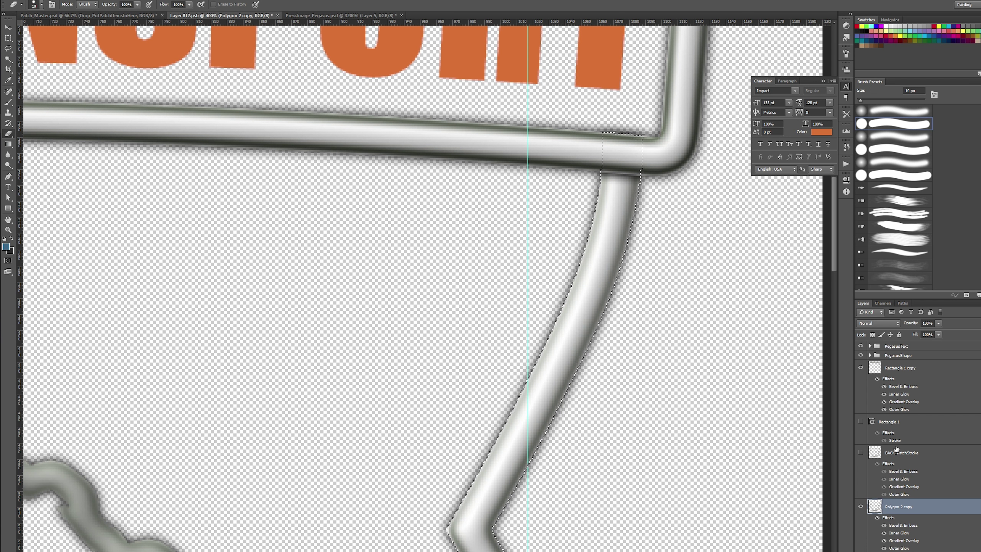
left_click(906, 377)
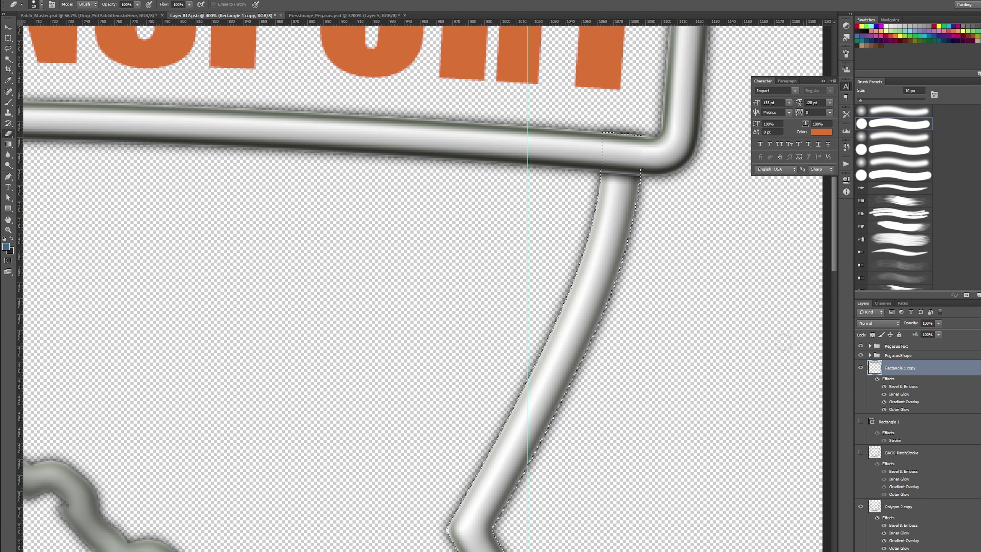
key("Delete")
key("z")
left_click(608, 219, "alt")
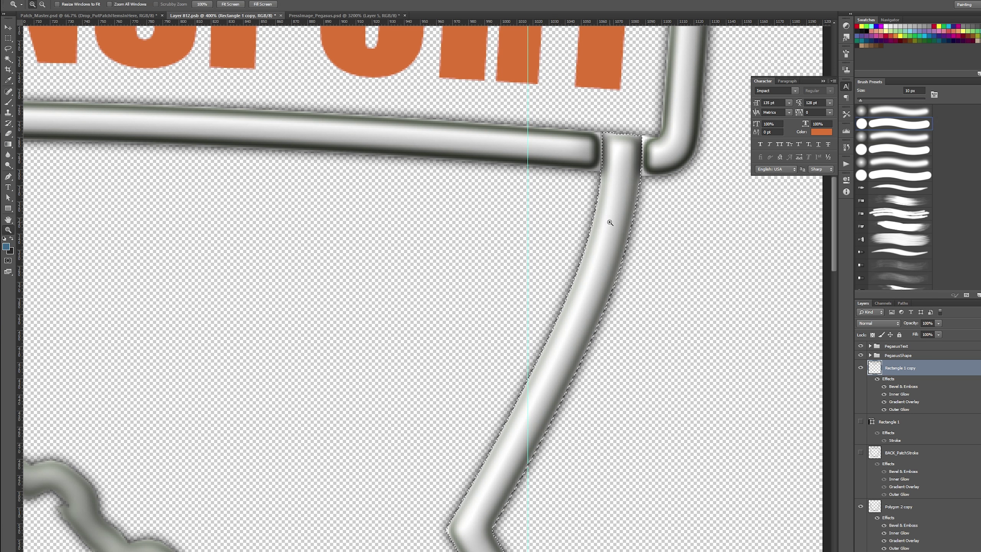
left_click(447, 257, "alt")
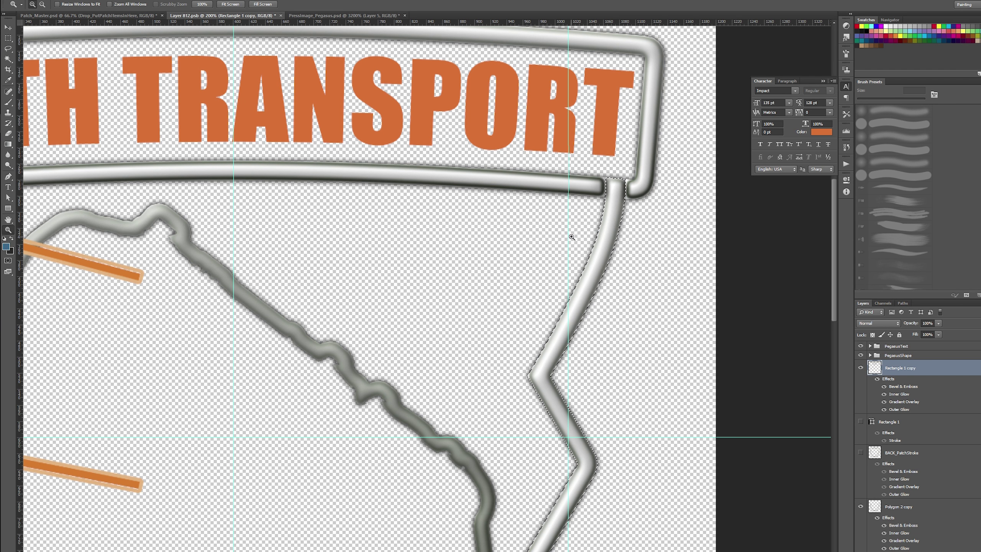
key("m")
right_click(582, 178)
left_click(609, 200)
- Zoom in and out to review the joint and the whole patch
key("z")
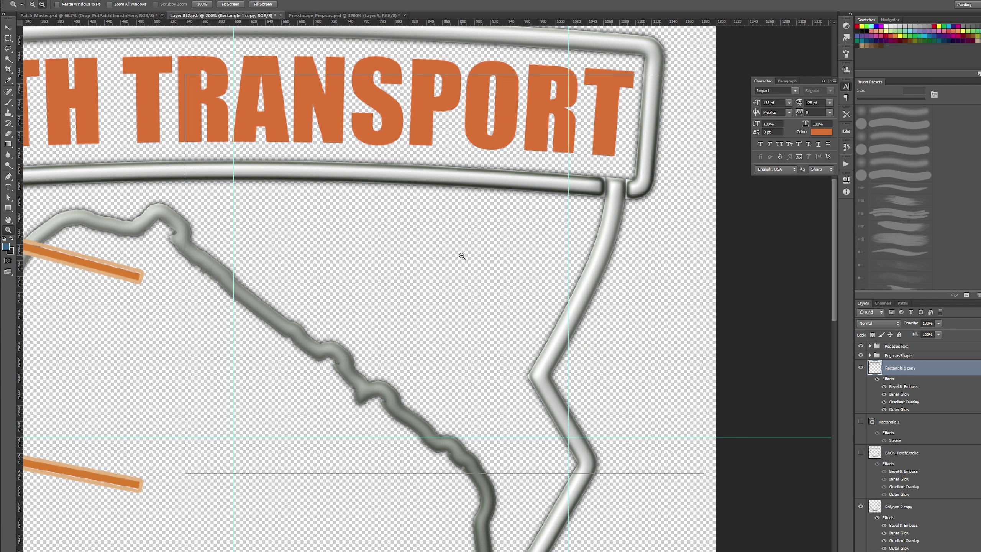
left_click(459, 256, "alt")
left_click(459, 257, "alt")
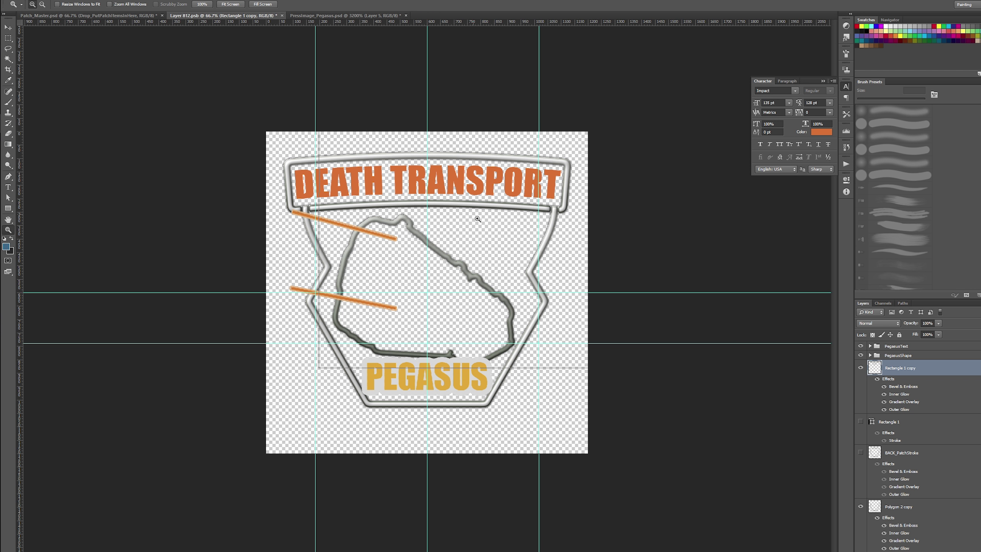
left_click(477, 218)
left_click(608, 165)
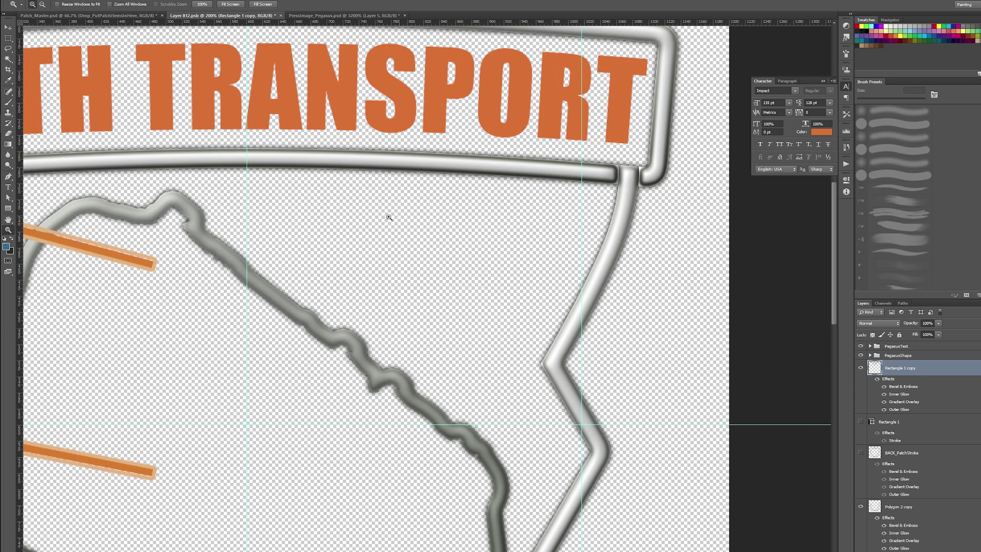
left_click(275, 265, "alt")
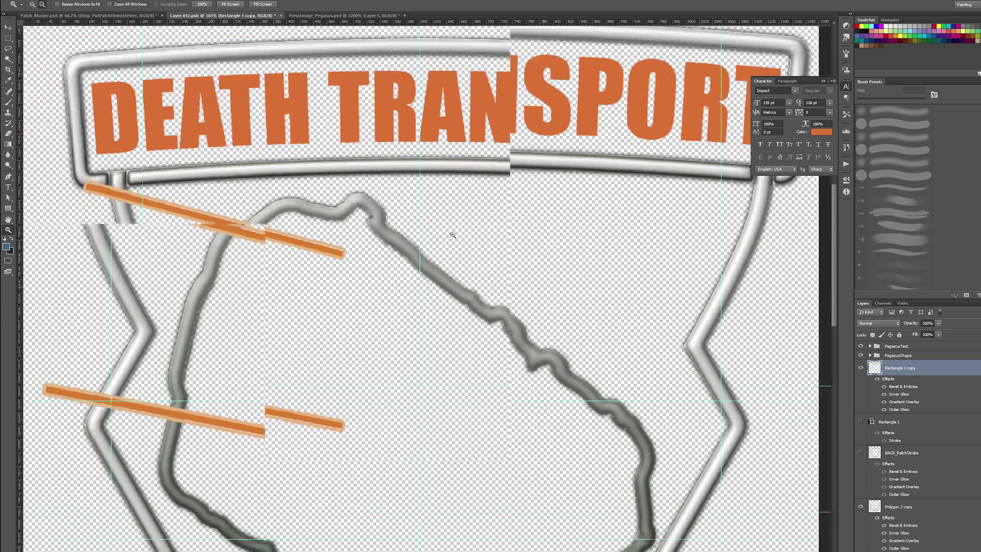
left_click(452, 235, "alt")
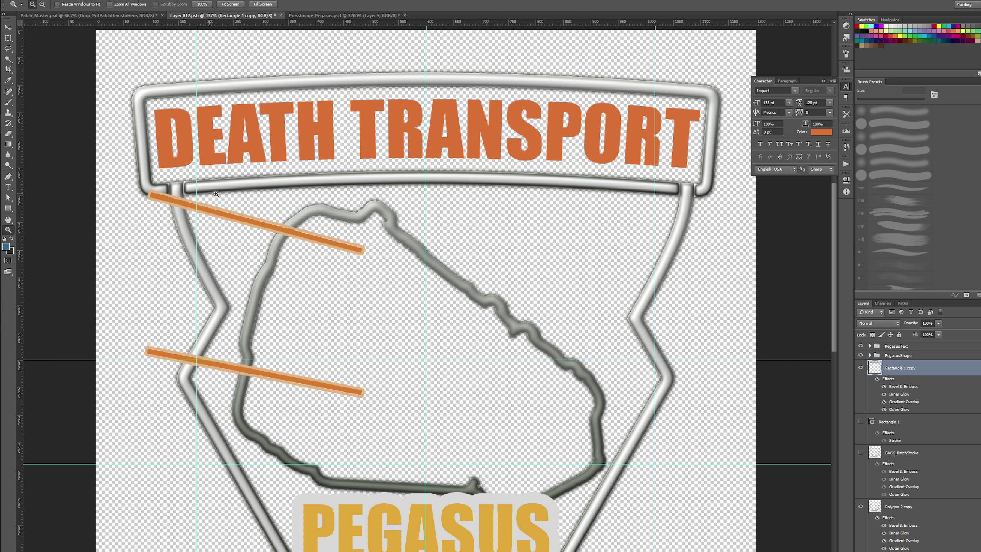
left_click(548, 257, "alt")
left_click(564, 193, "alt")
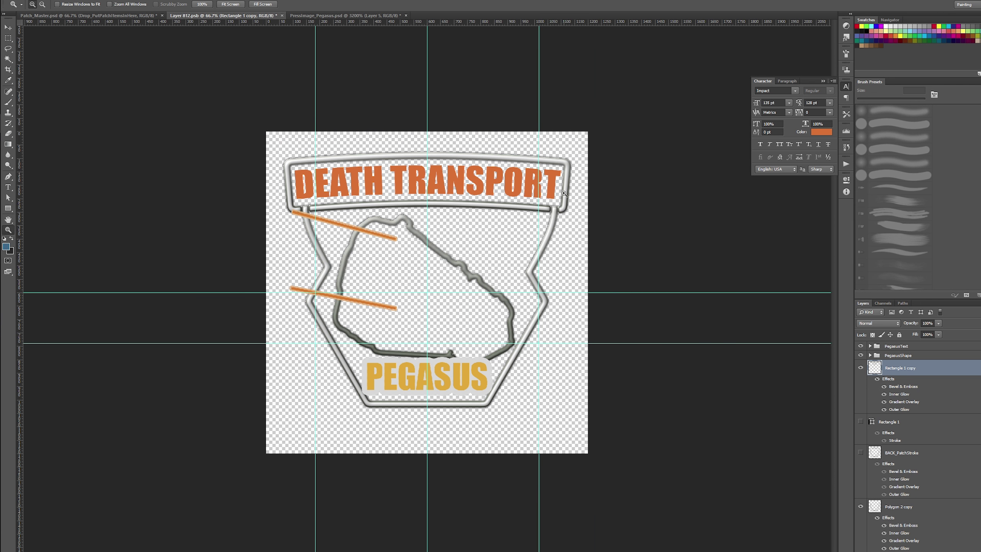
- Load the Polygon 2 copy frame as a selection, then deselect it on the canvas
left_click(550, 221, "ctrl")
key("m")
right_click(544, 206)
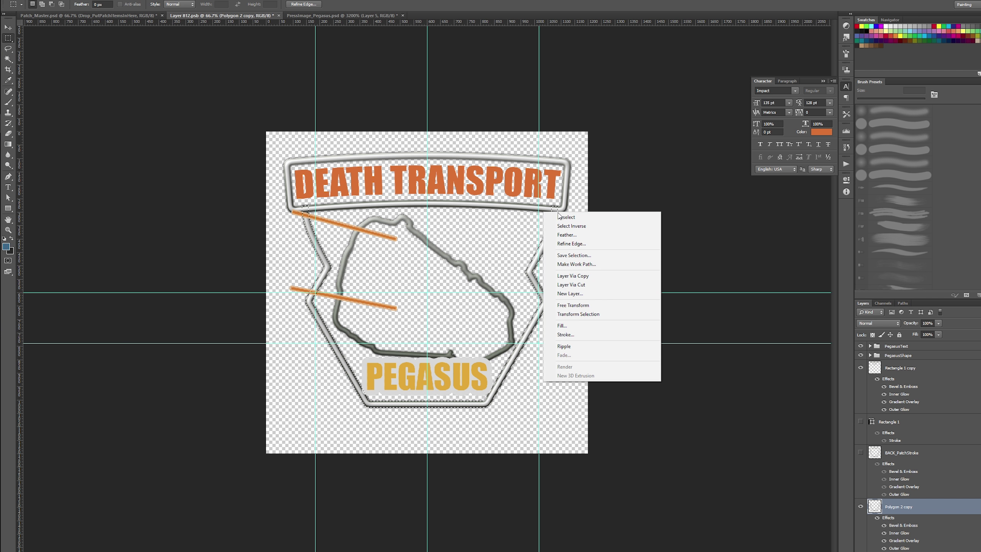
left_click(566, 216)
key("z")
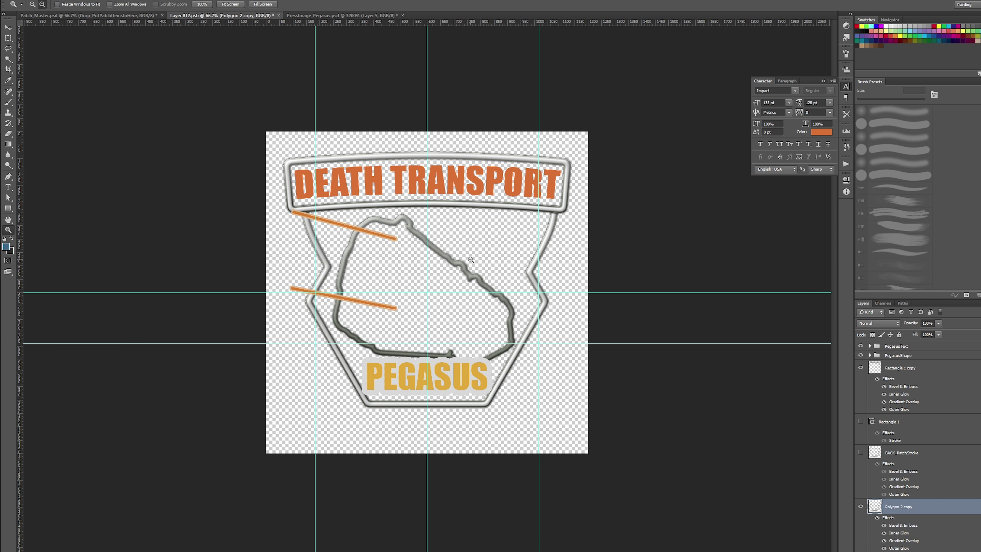
key("alt")
- In PegasusShape, rename the two laser stroke layers LaserStrokeTop and LaserStrokeBottom
left_click(870, 355)
left_click(870, 355)
left_click(870, 356)
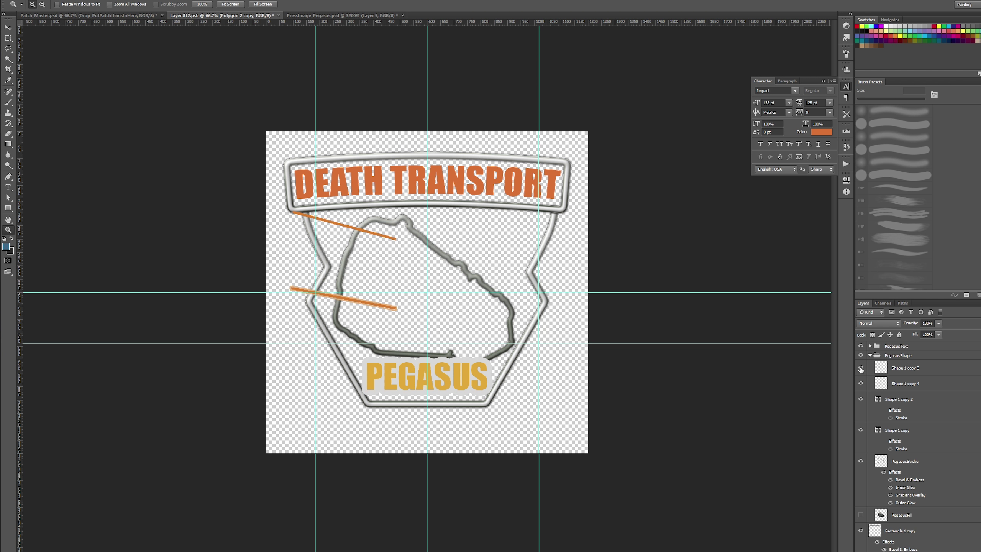
type("LaserStrokeTop")
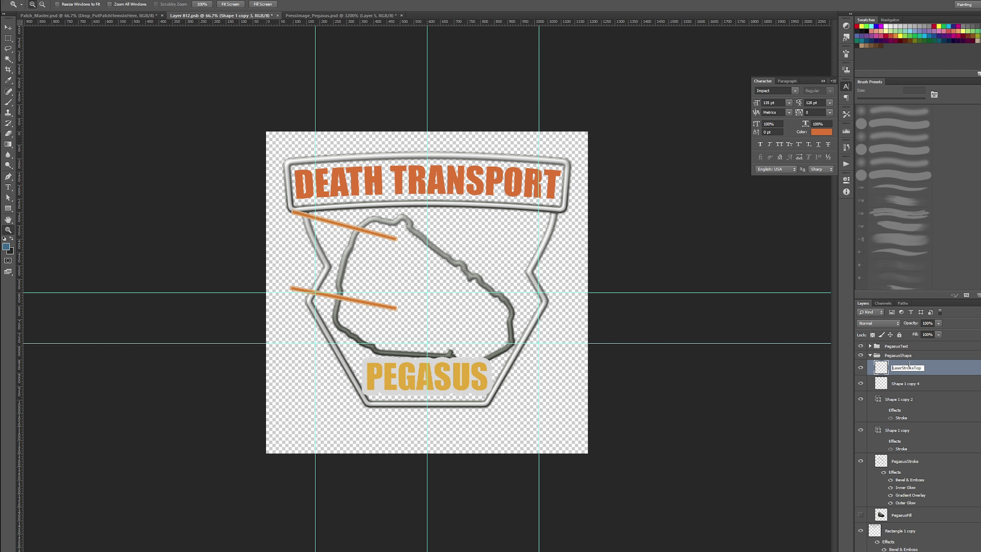
key("Return")
double_click(903, 383)
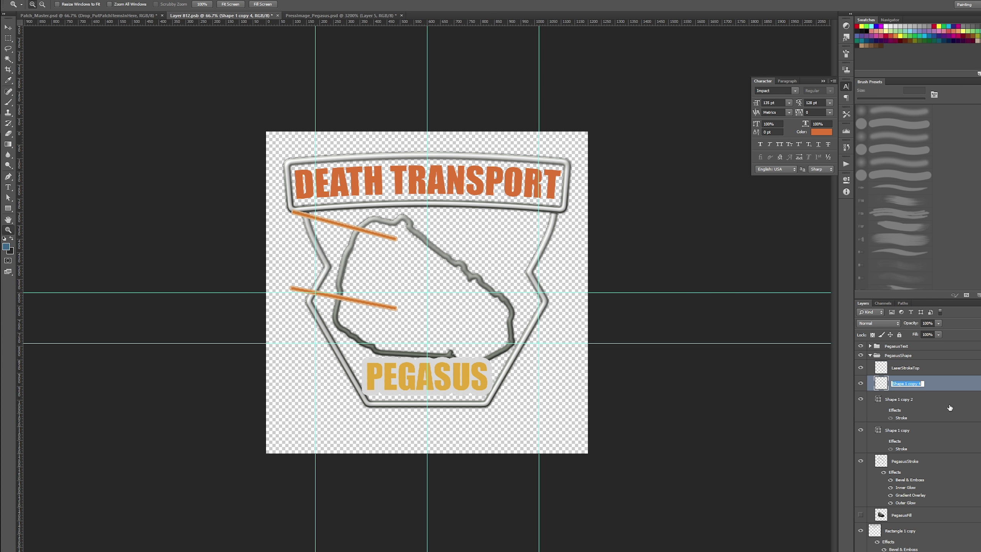
key("ctrl+v")
type("Vottom")
key("Return")
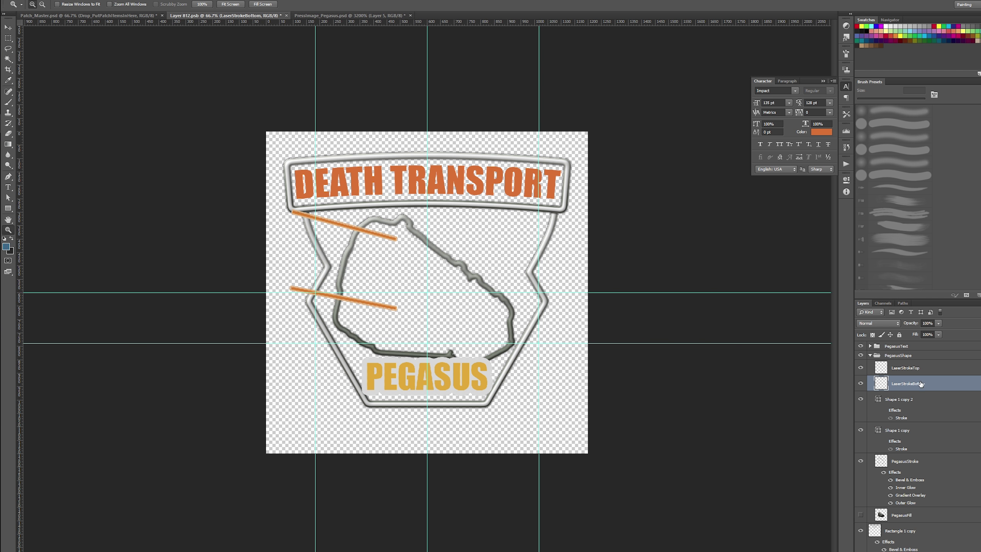
- Rename the two laser shape layers LaserShapeTop and LaserShapeBottom
double_click(900, 400)
type("Laser")
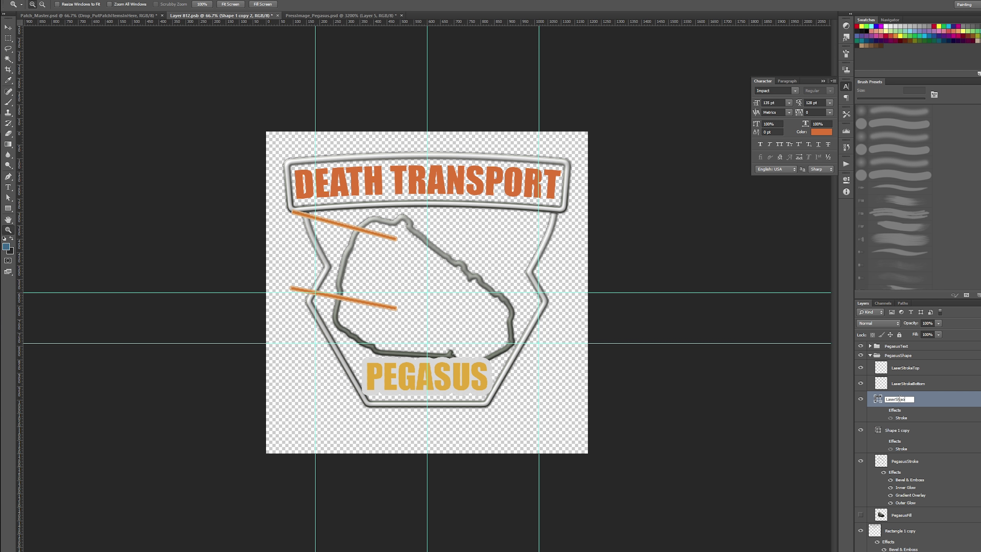
key("Return")
left_click(860, 398)
left_click(861, 399)
double_click(899, 400)
key("ctrl+c")
double_click(901, 430)
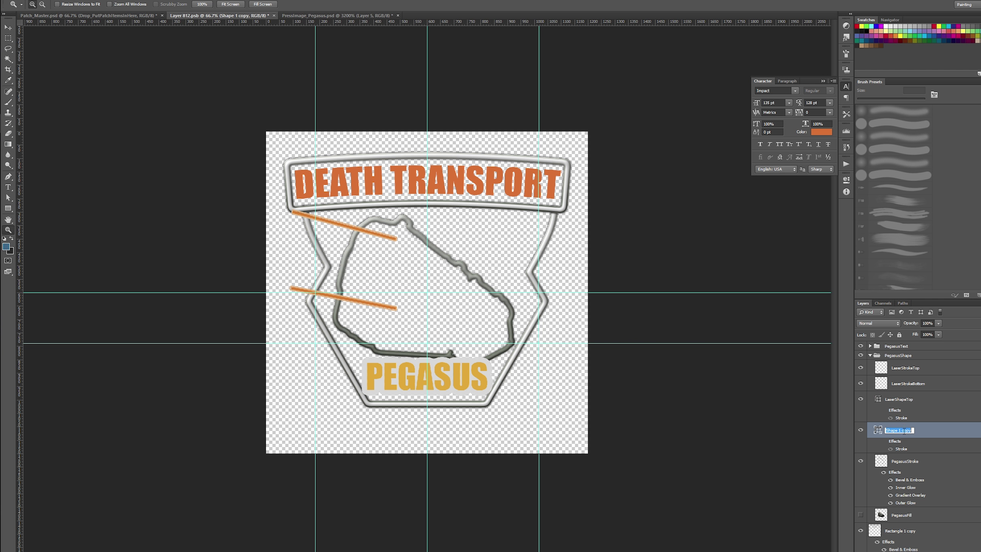
key("ctrl+v")
key("shift+Left")
type("Bottom")
key("Return")
- Group the four laser layers into a hidden folder named 'Lasers' and save
left_click(908, 373)
left_click(879, 431, "shift")
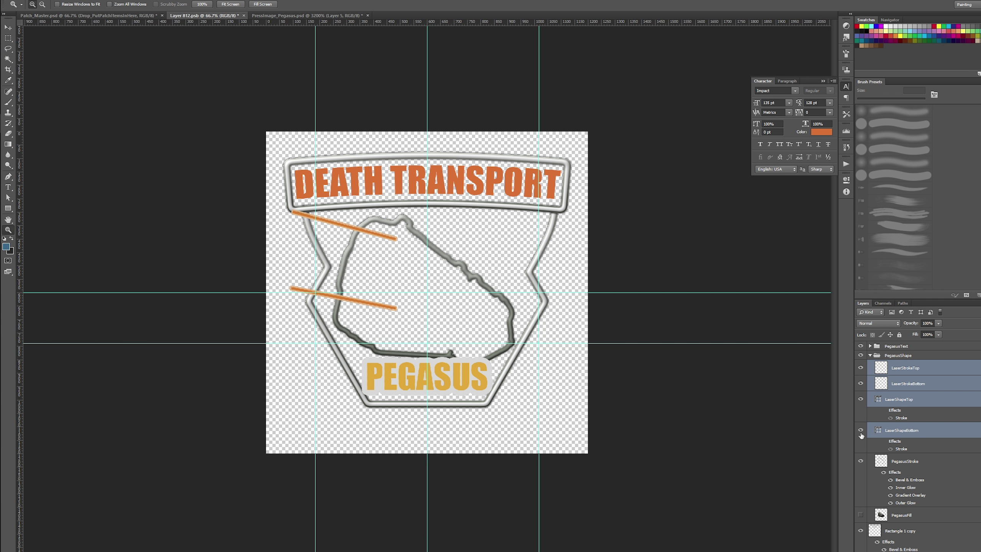
key("ctrl+g")
double_click(899, 364)
type("L")
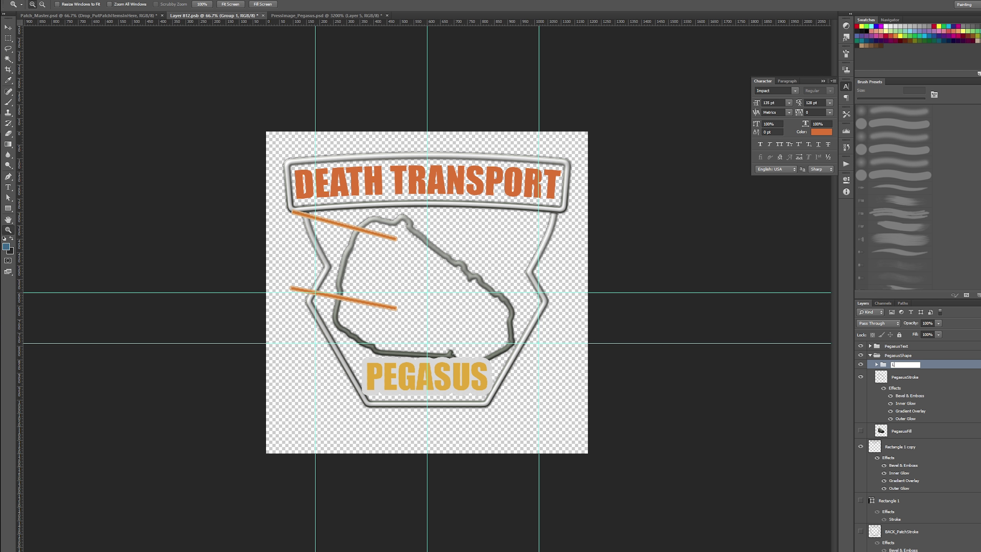
type("asers")
key("Return")
left_click(860, 364)
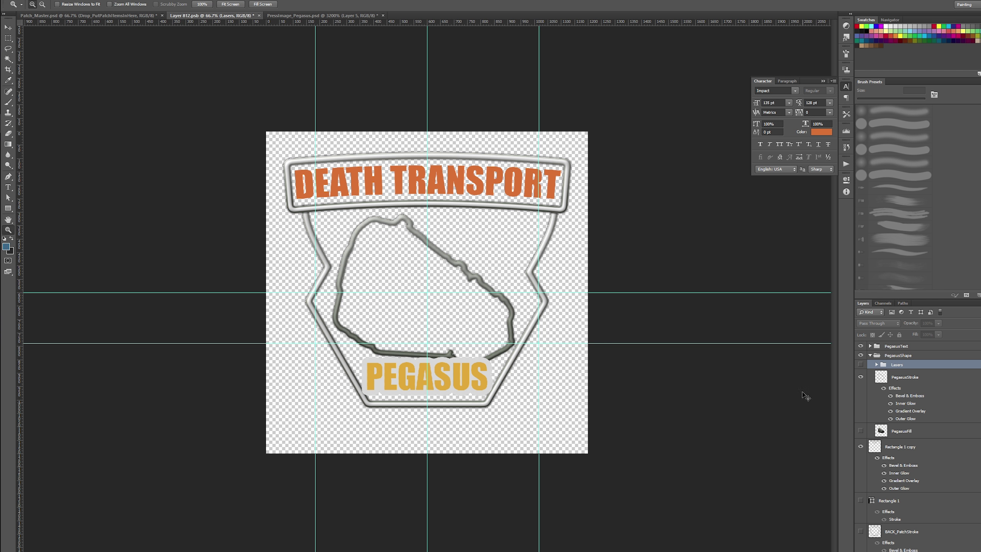
key("ctrl+s")
- Expand the PegasusText group and compare PEGASUS_Stroke with the DEATH TRANSPORT layer
left_click(904, 355)
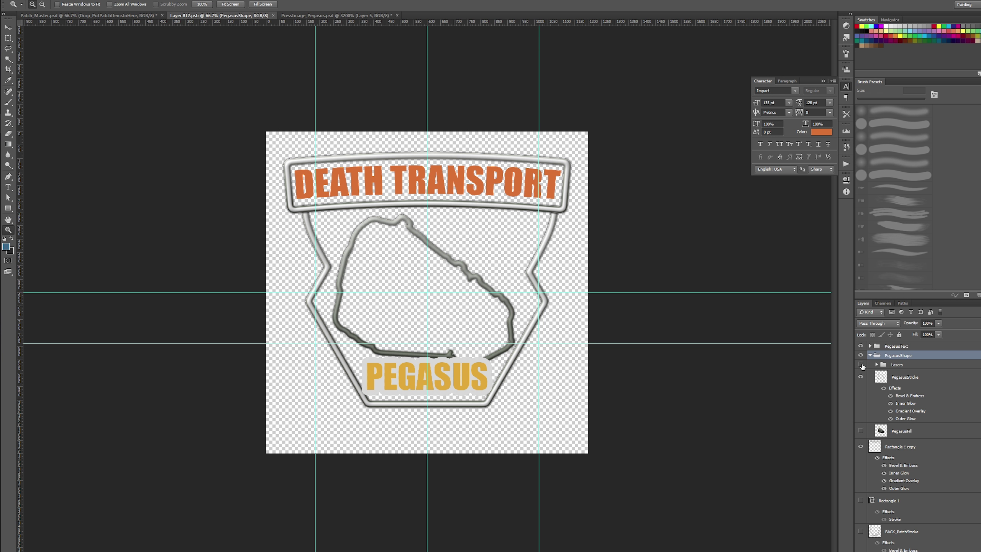
left_click(874, 347)
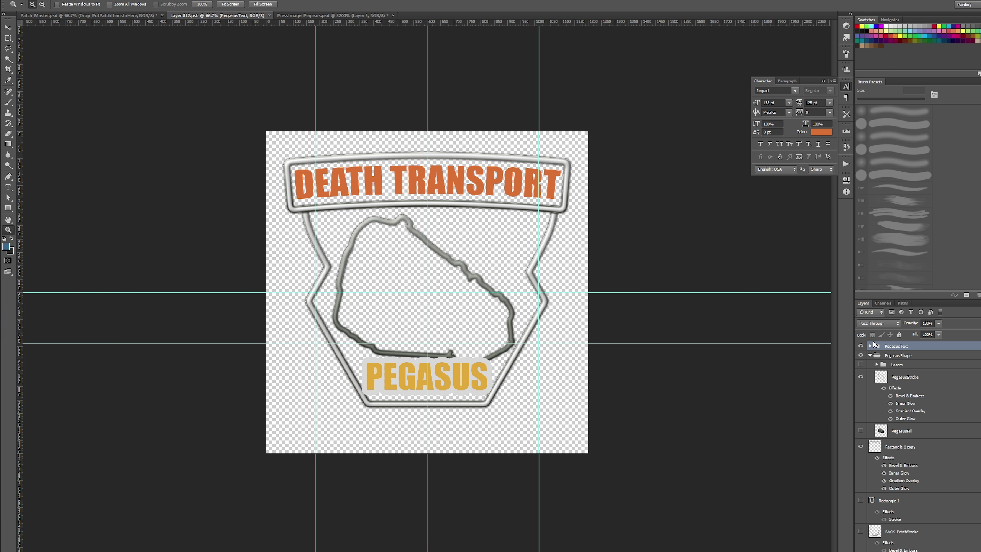
left_click(870, 347)
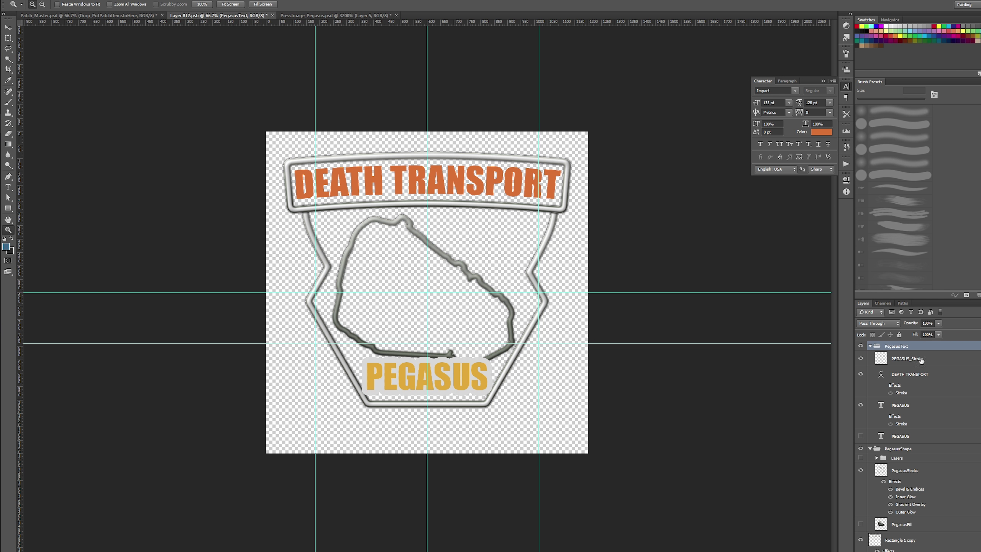
left_click(921, 359)
left_click(860, 359)
left_click(860, 359)
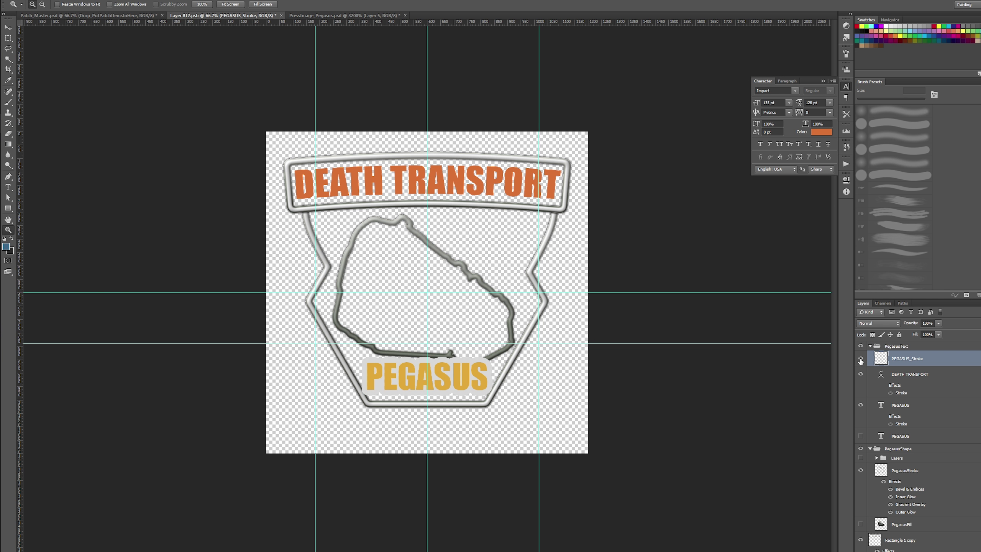
left_click(879, 376)
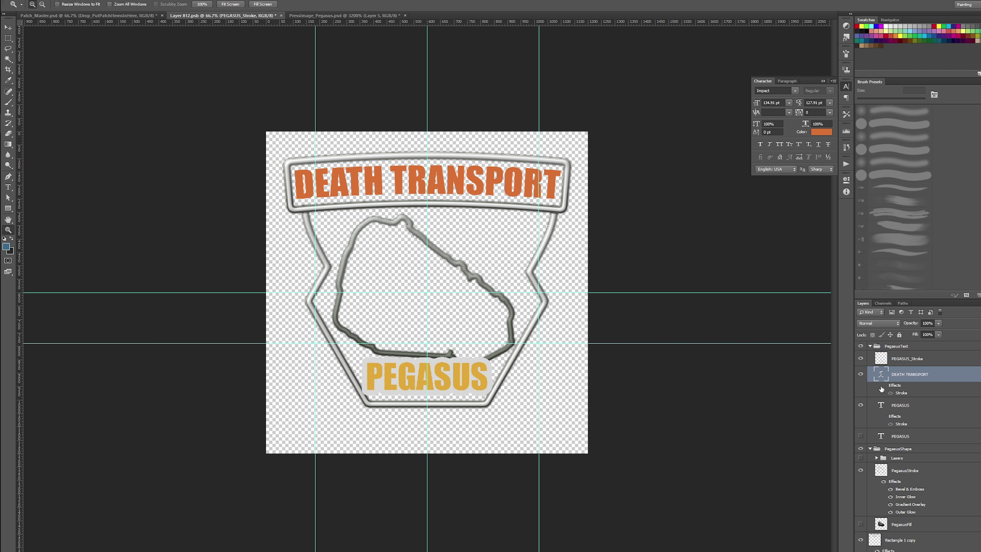
- Recolour the PEGASUS text with the orange sampled from DEATH TRANSPORT and save Layer 812
double_click(881, 404)
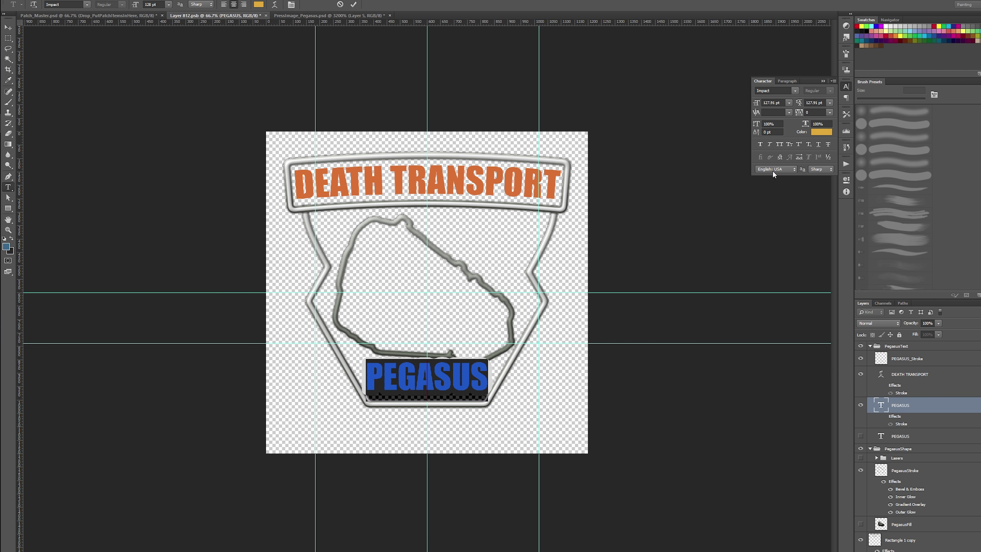
left_click(893, 408)
key("z")
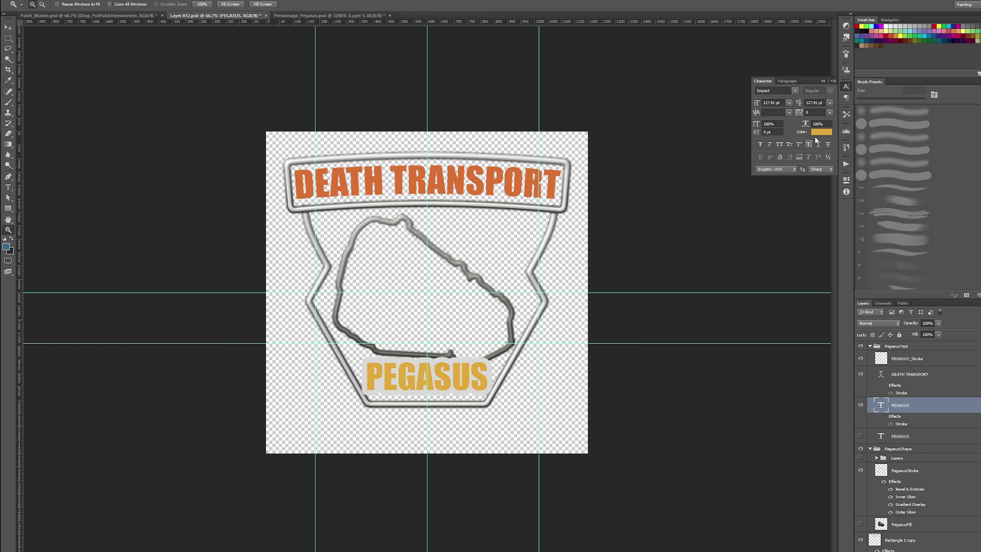
left_click(816, 133)
left_click(475, 177)
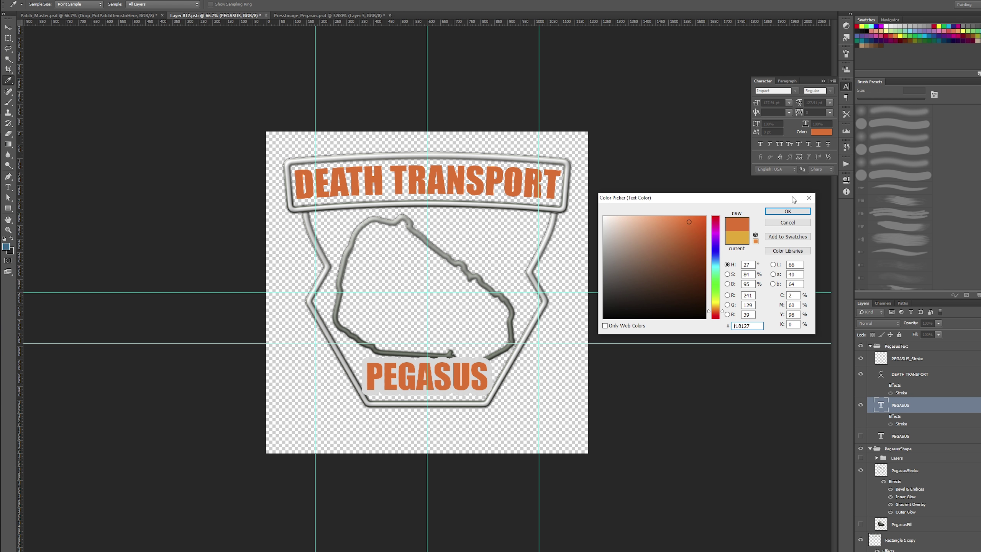
left_click(802, 216)
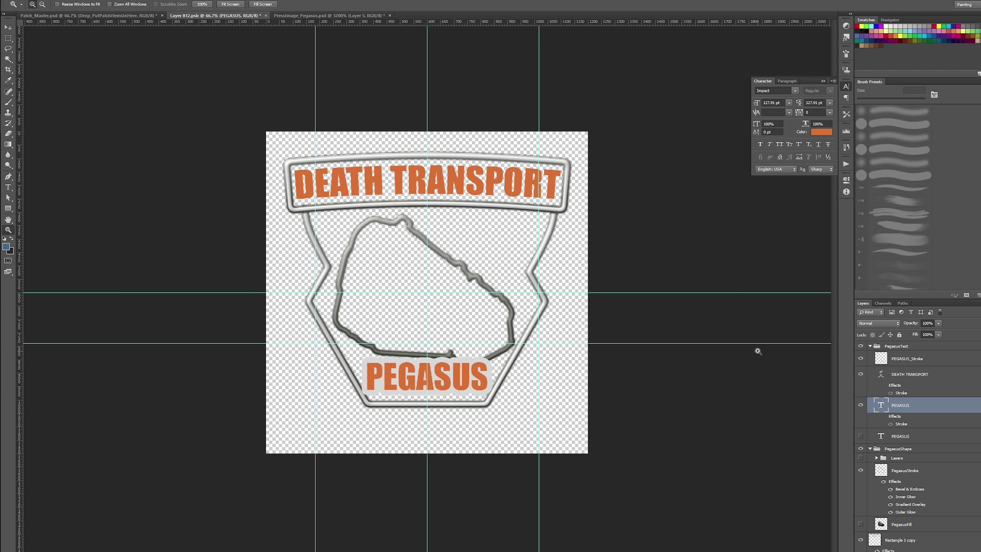
key("ctrl+s")
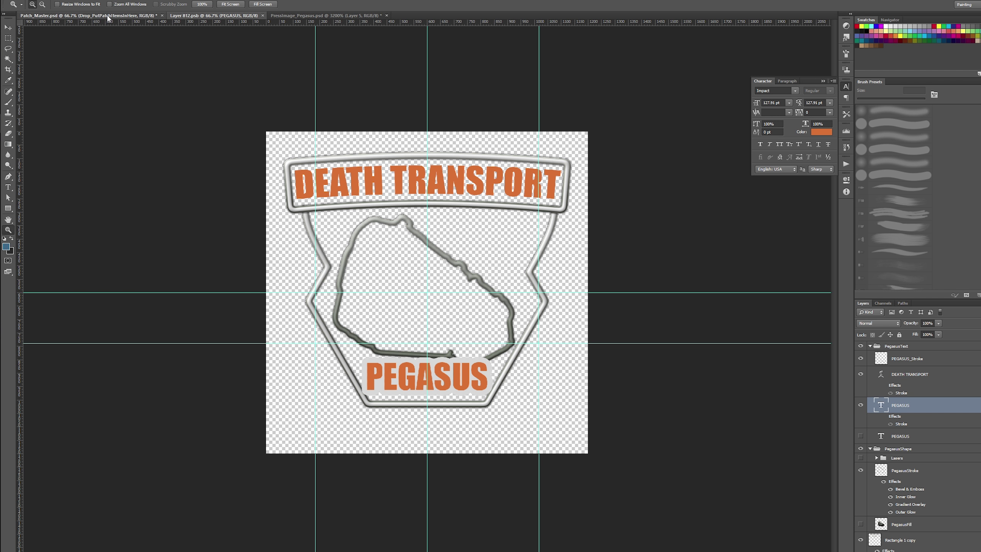
- Preview Patch_Master, then move the PegasusShape outline up 38 px in Layer 812
left_click(108, 16)
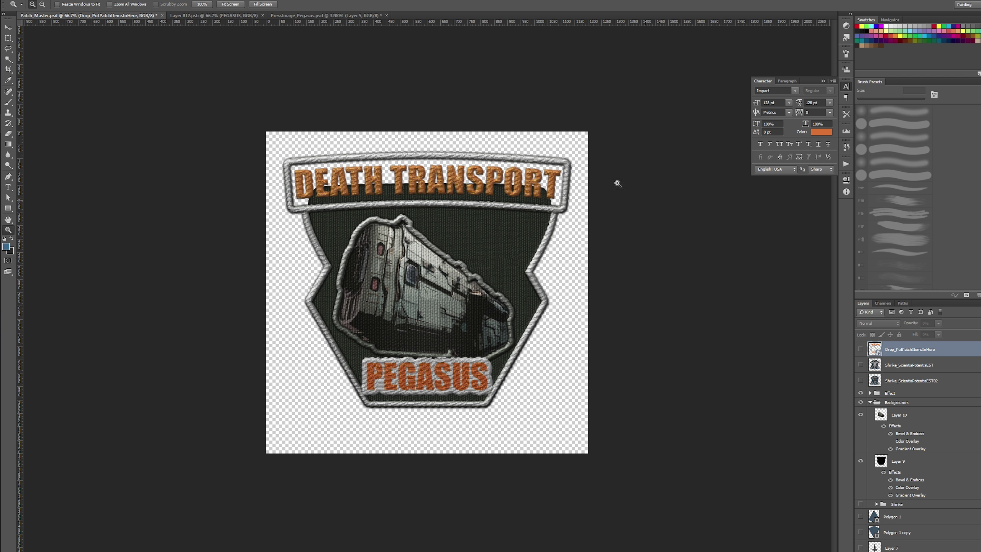
left_click(198, 18)
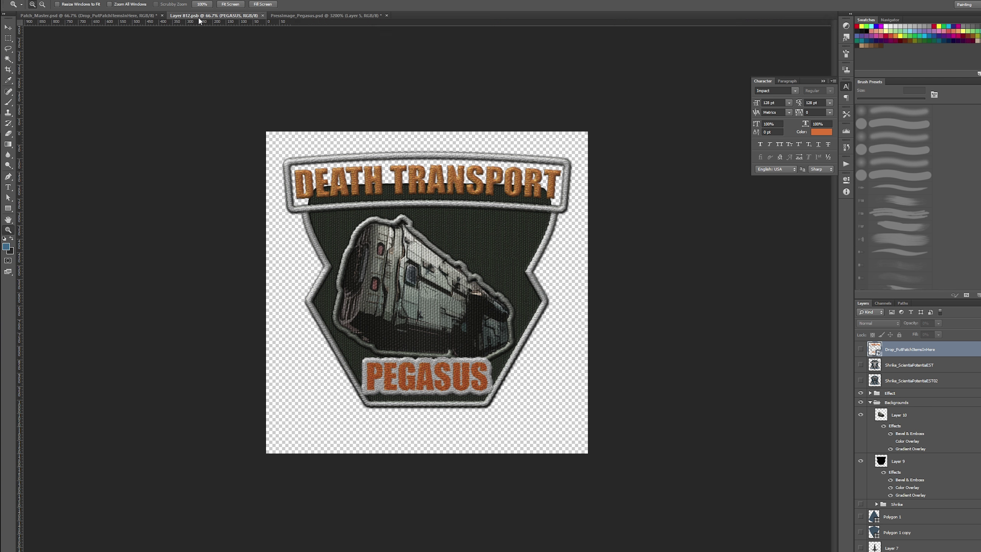
scroll(917, 414, "down", 2)
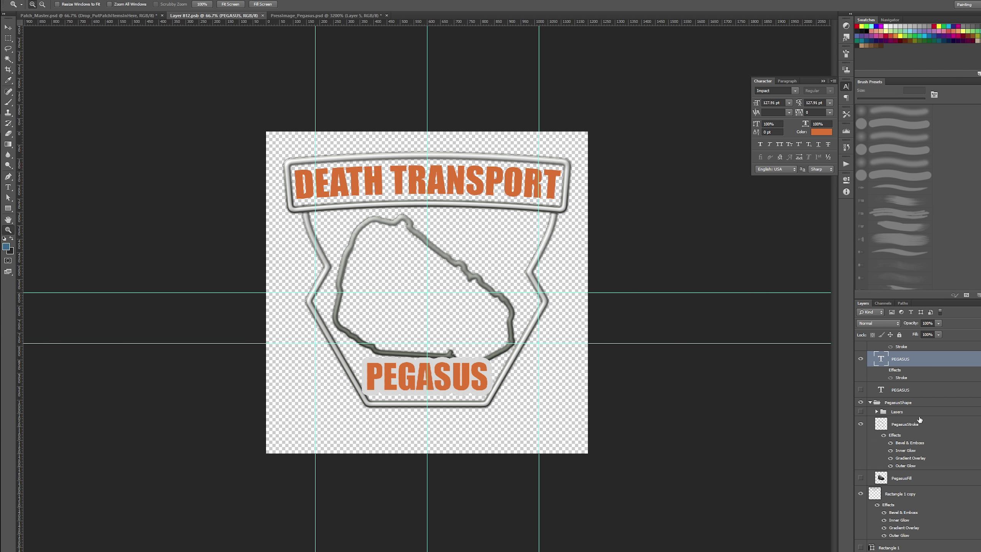
left_click(911, 403)
key("v")
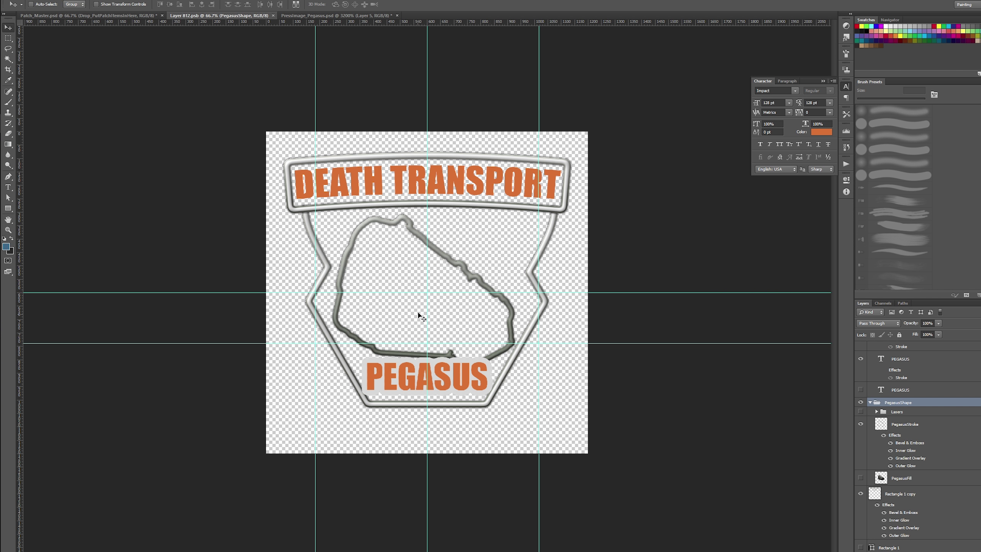
mouse_move(423, 314)
left_mouse_down()
mouse_move(423, 289)
mouse_move(425, 308)
left_mouse_up()
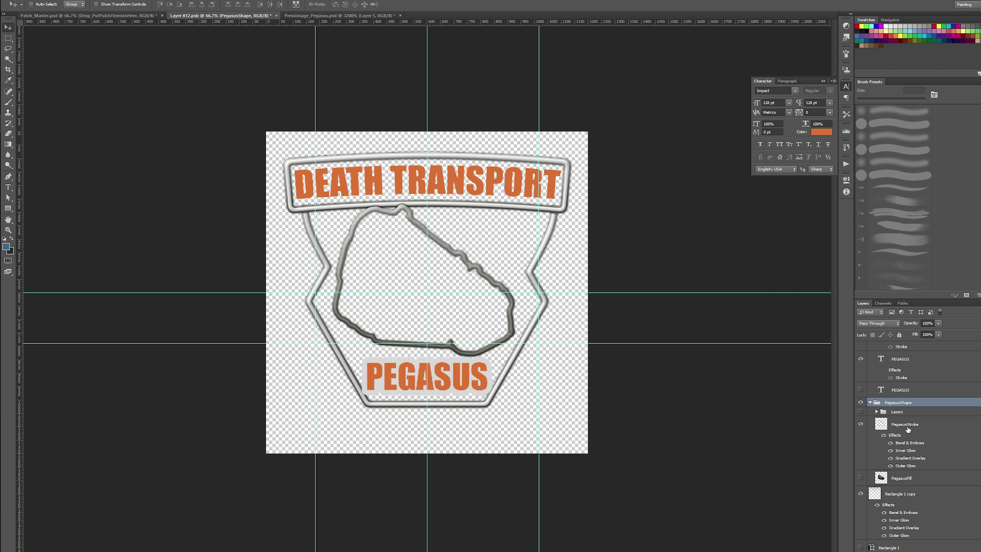
- Collapse the PegasusText group and rename the Rectangle 1 copy banner layer to TopBannerStroke
scroll(915, 419, "down", 3)
scroll(920, 434, "up", 5)
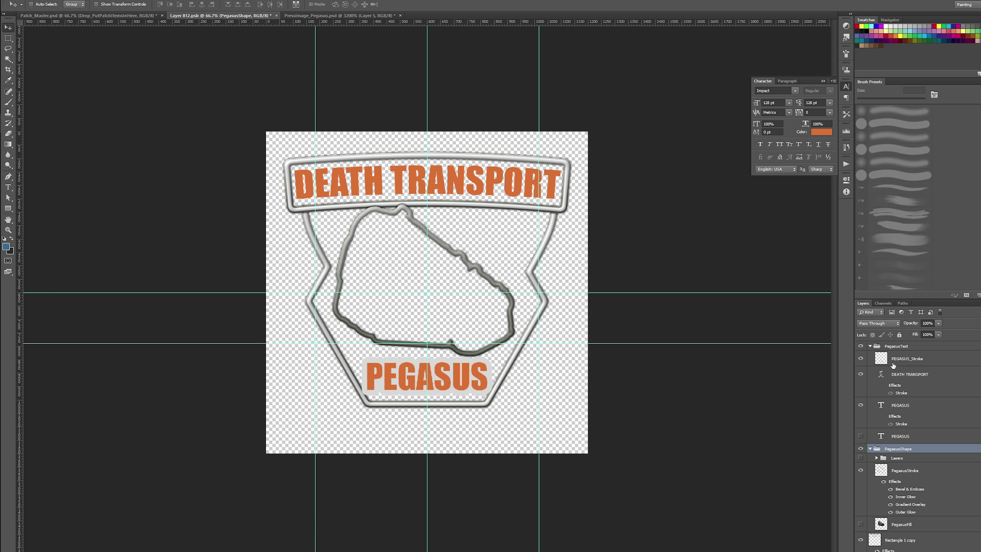
left_click(916, 363)
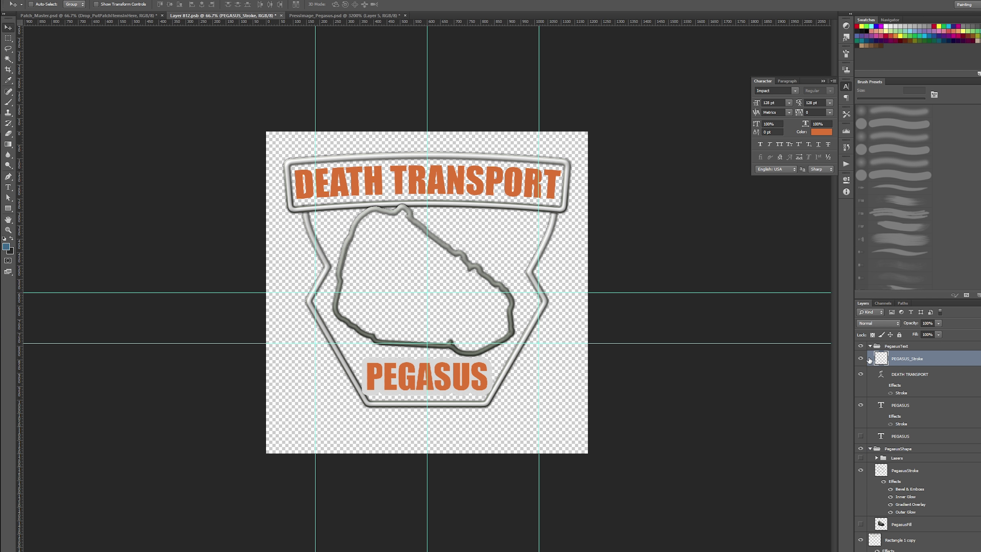
left_click(896, 375)
left_click(870, 346)
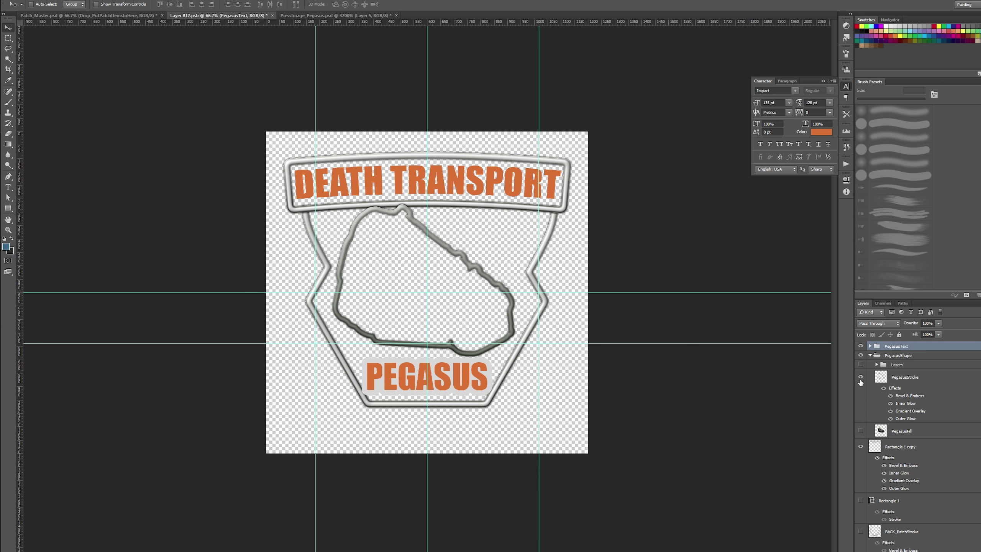
scroll(861, 382, "down", 2)
left_click(861, 409)
left_click(860, 409)
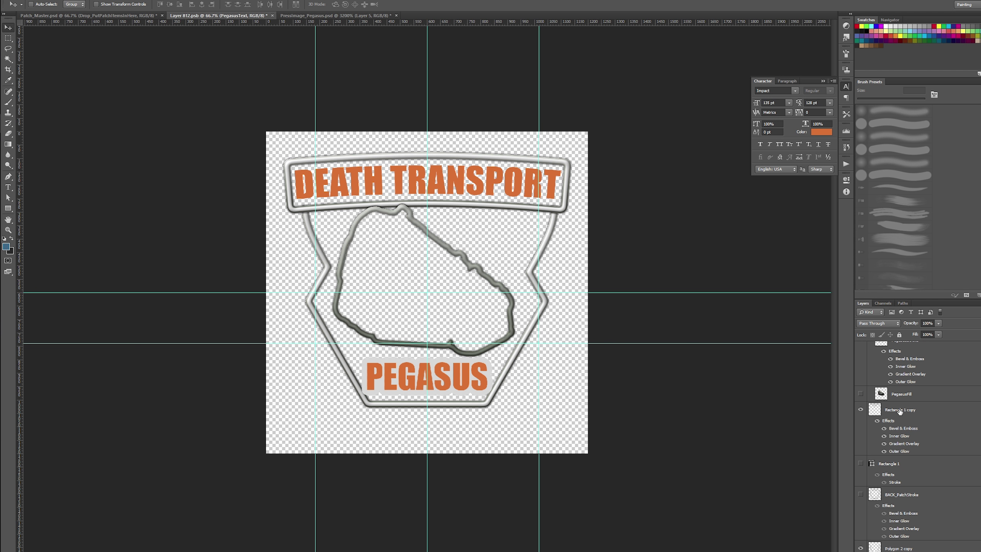
double_click(899, 410)
type("TopBann")
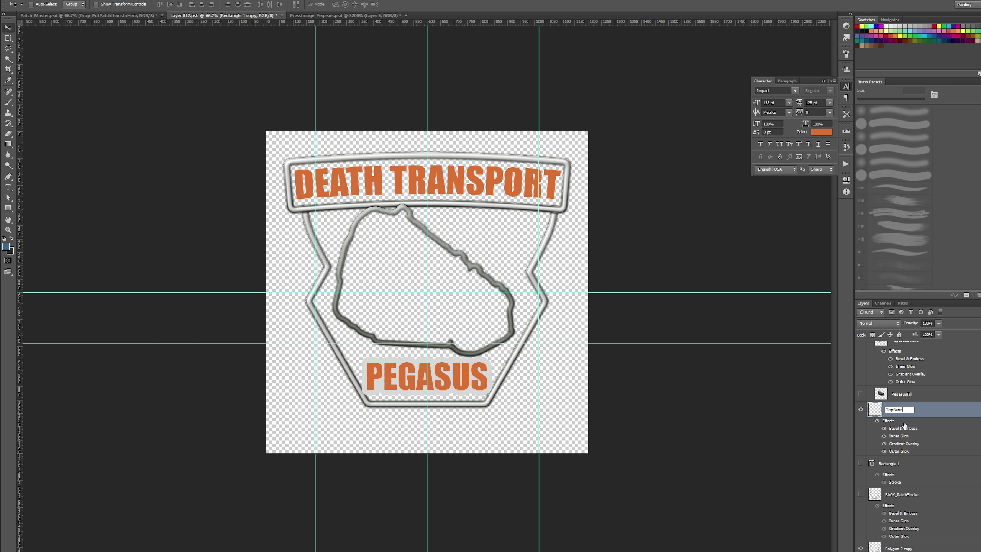
type("erShape")
type("trok")
key("Return")
- Rename Rectangle 1 to TopBannerShape and make its black banner fill visible
double_click(884, 463)
type("TopBannerStroke")
key("BackSpace")
key("BackSpace")
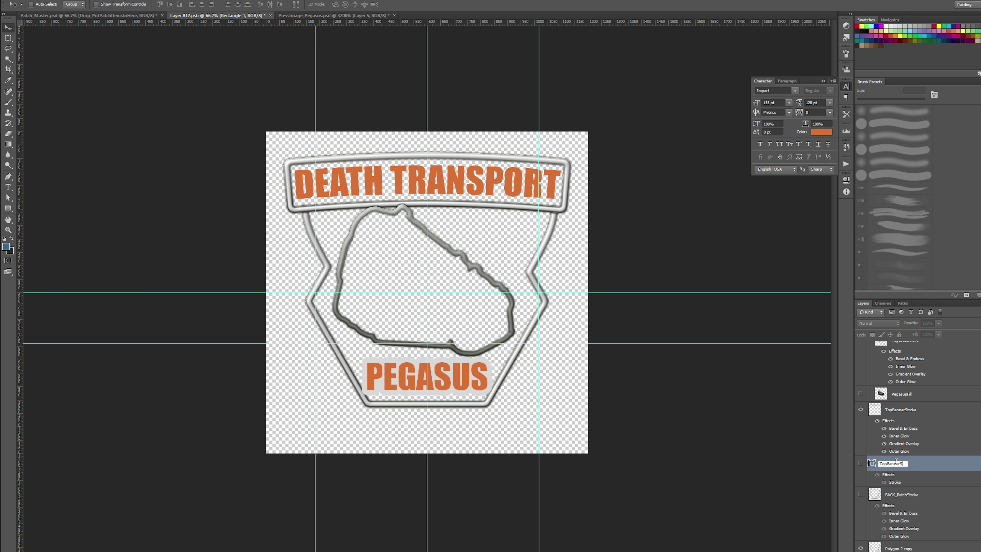
key("Return")
left_click(860, 463)
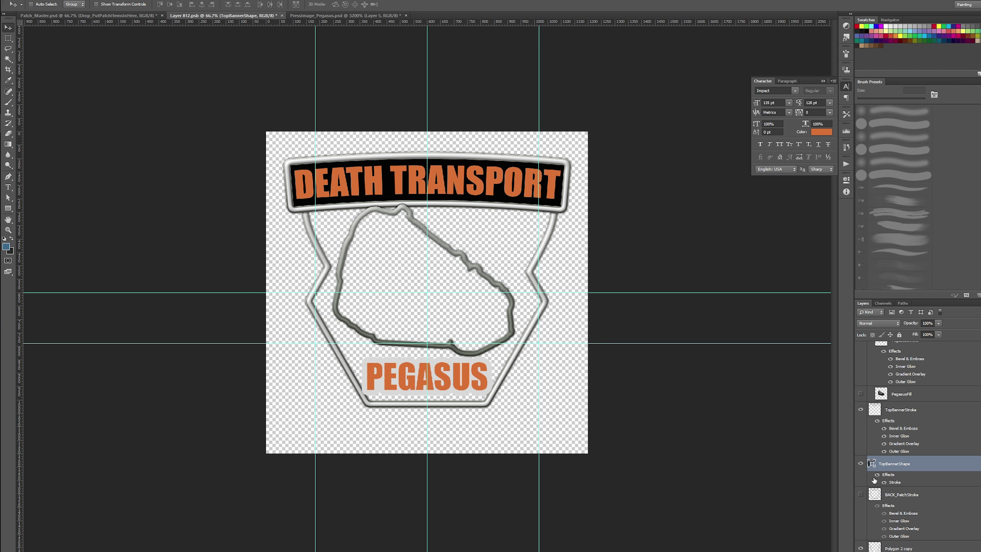
key("ctrl+j")
key("ctrl+a")
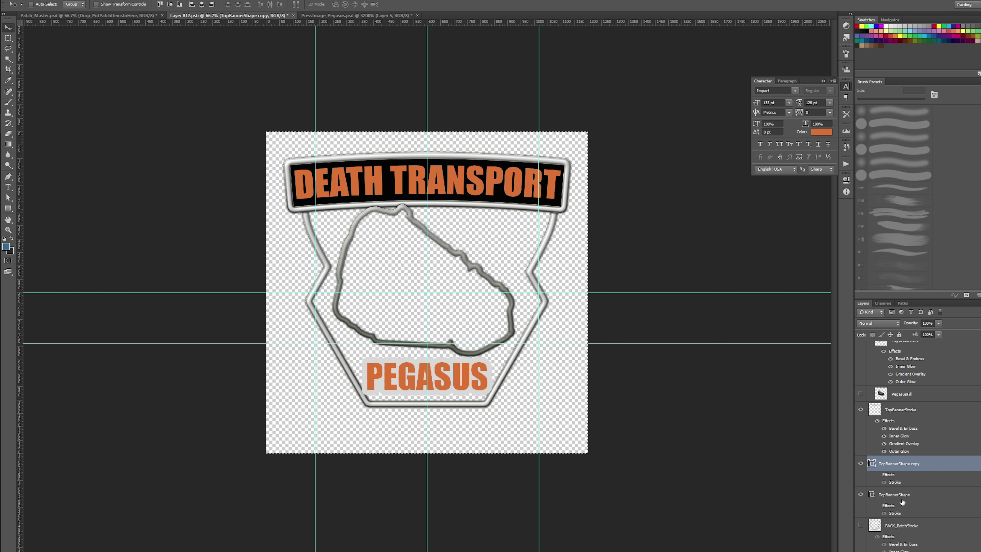
key("Delete")
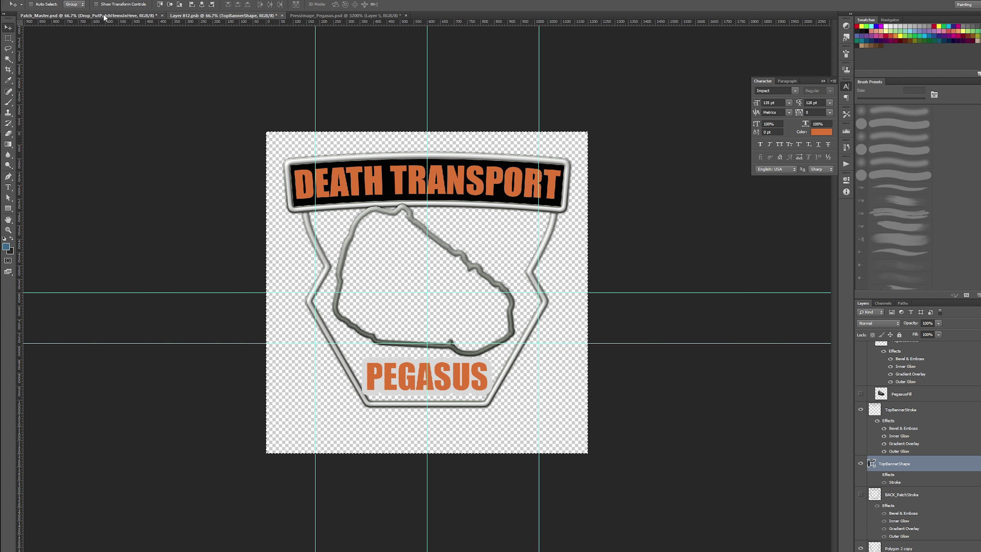
left_click(119, 16)
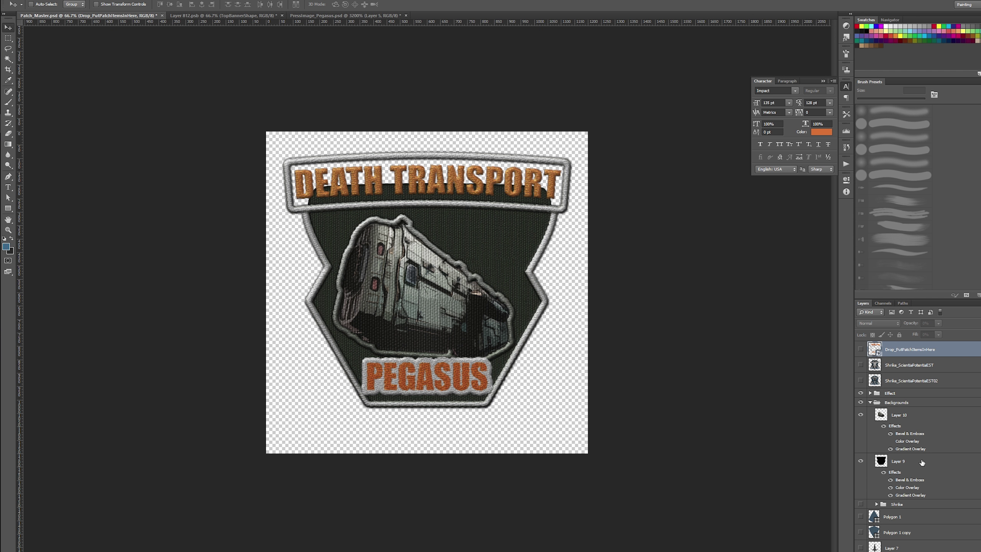
left_click(921, 461)
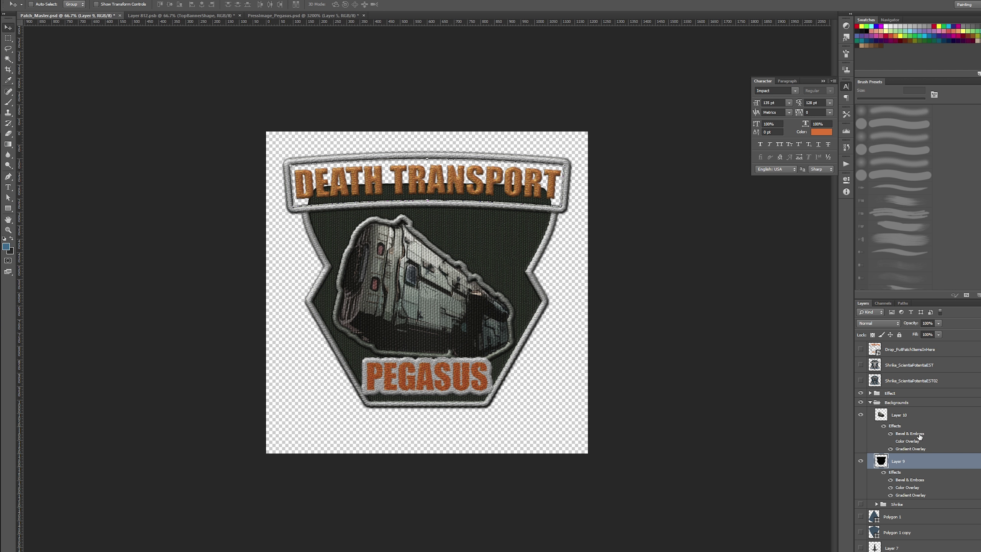
key("alt+period")
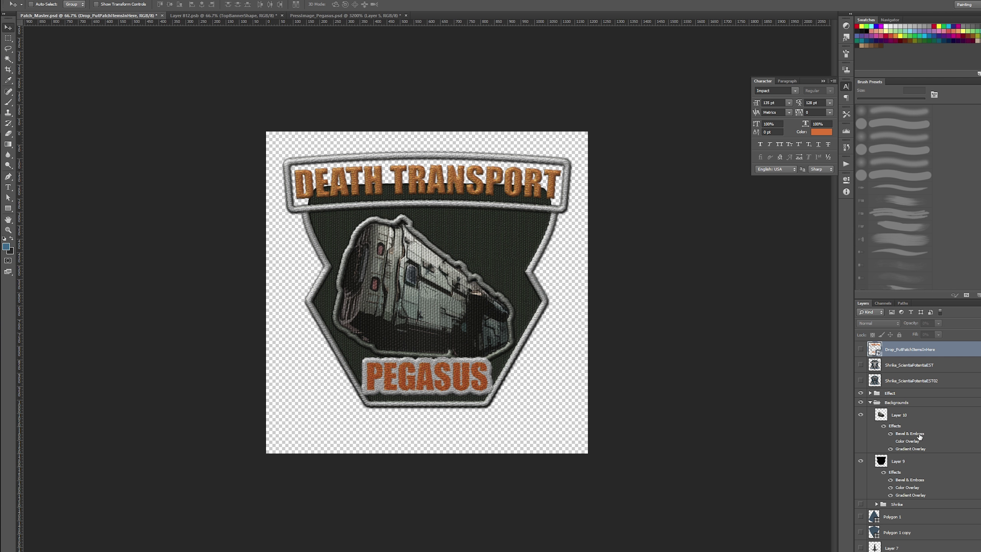
left_click(913, 463)
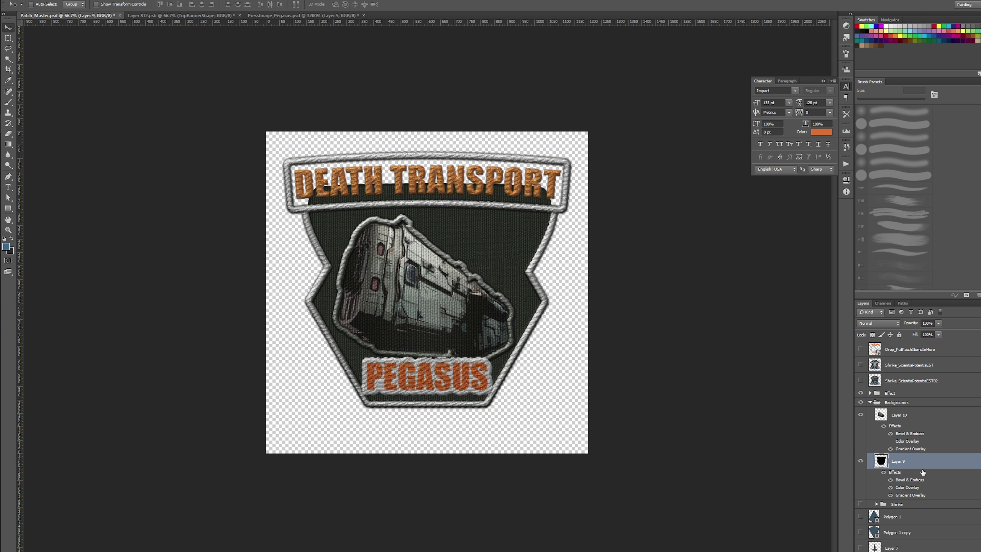
left_click(899, 416)
double_click(914, 448)
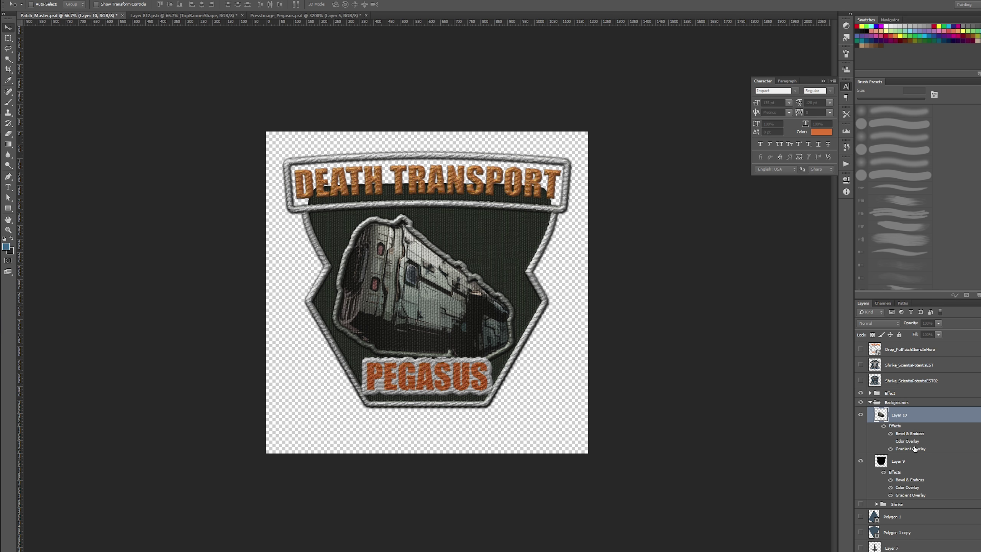
key("ctrl+shift+alt+n")
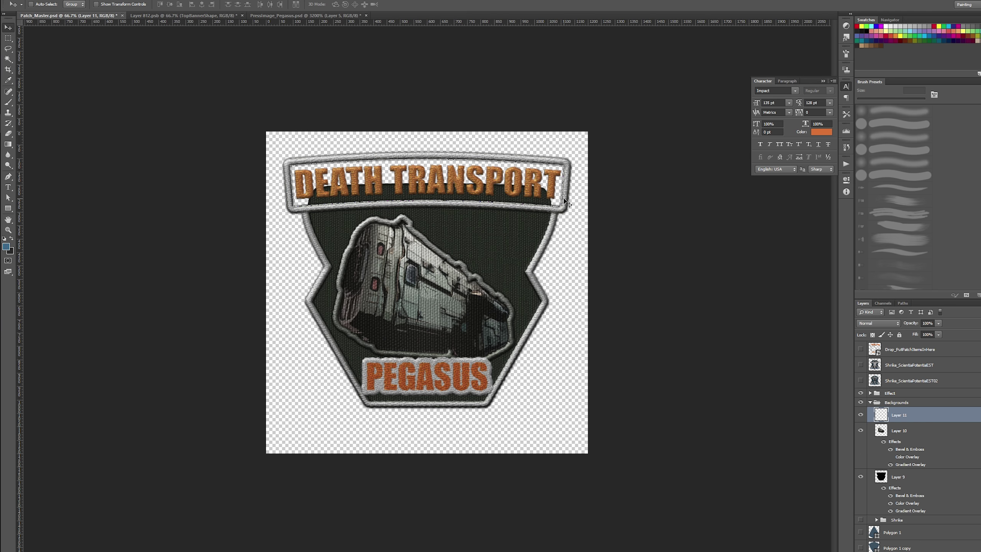
key("z")
left_click(308, 181)
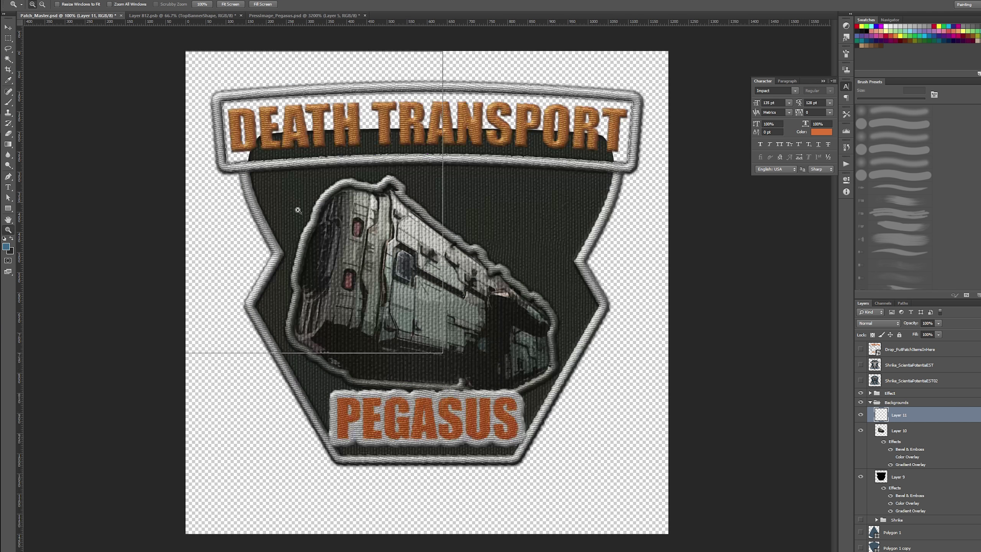
left_click(328, 232)
left_click_drag(350, 138, 170, 264)
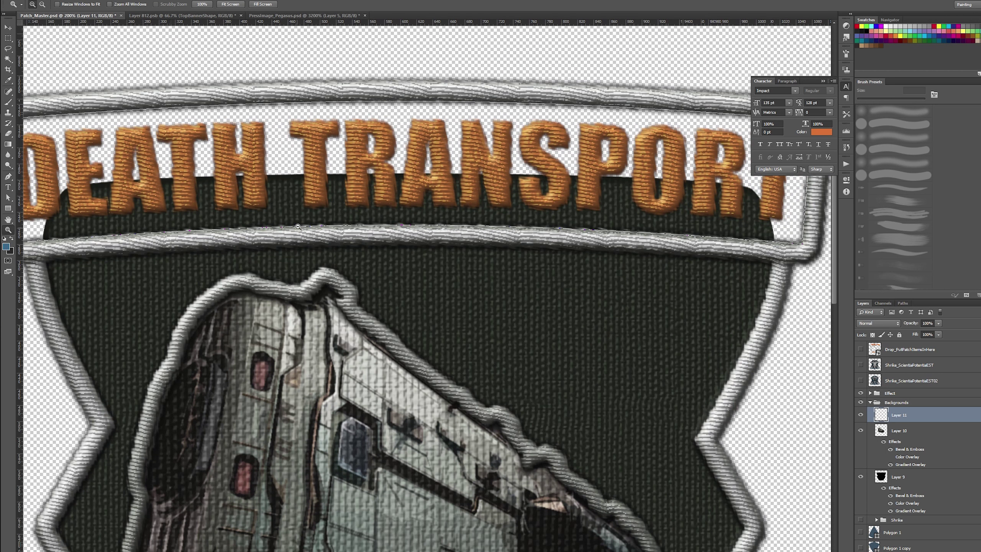
left_click(298, 226, "alt")
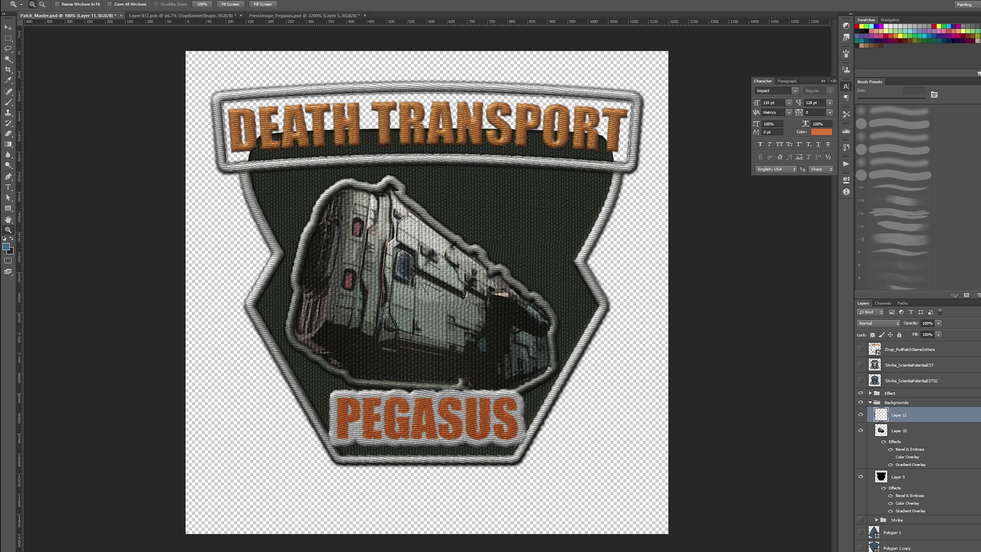
- Add a Solid Color fill layer named TopBannerShape for the top banner
left_click(76, 0)
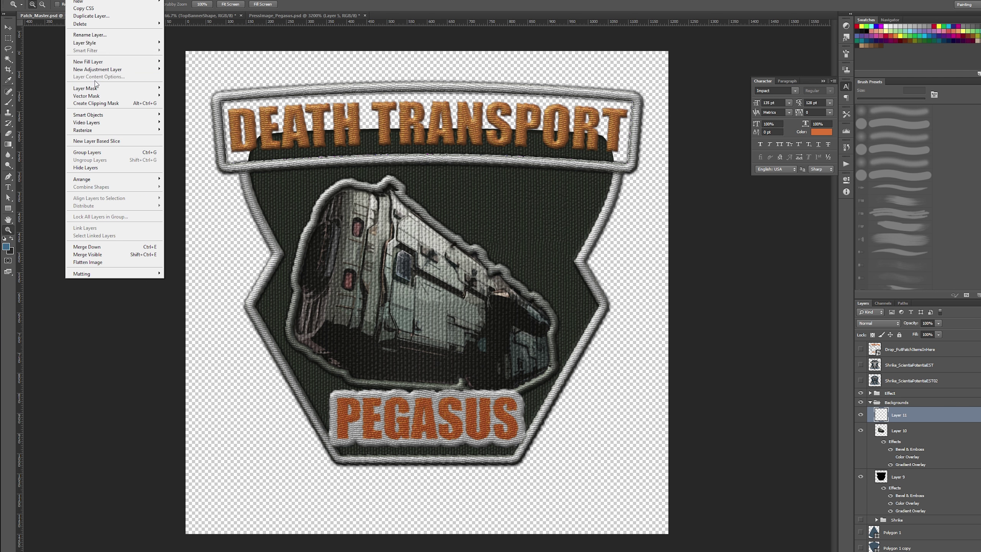
mouse_move(92, 62)
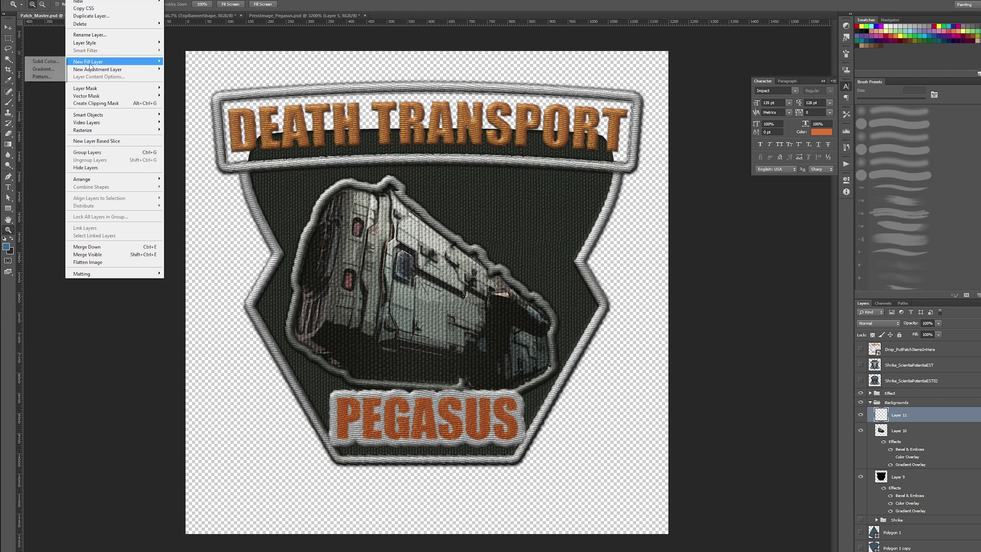
left_click(38, 70)
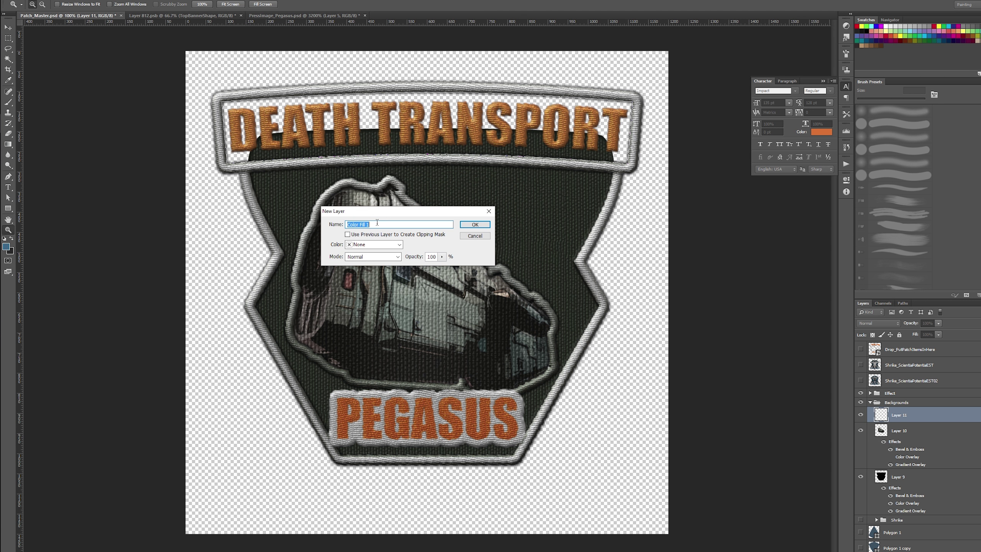
type("Shape")
type("Banner")
type("Top")
key("Return")
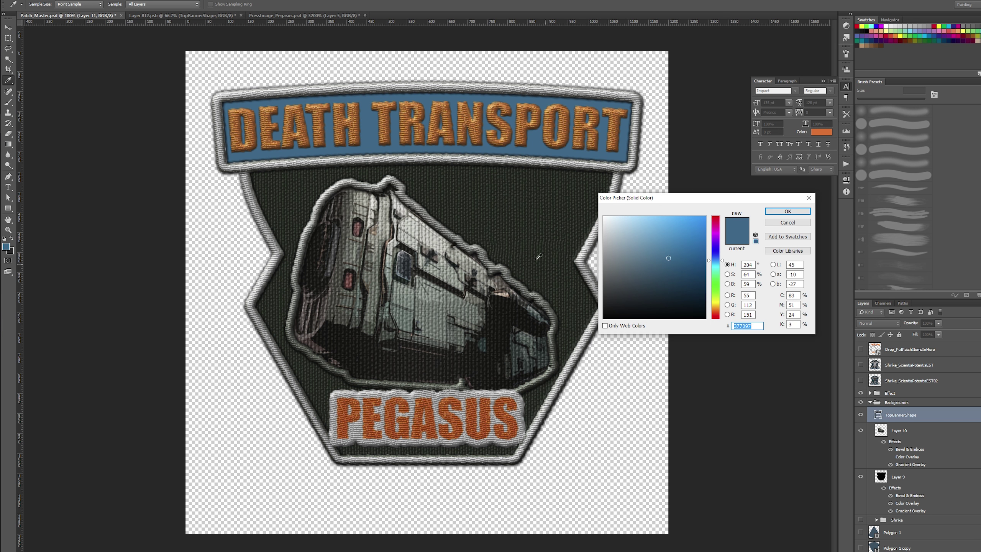
left_click(788, 212)
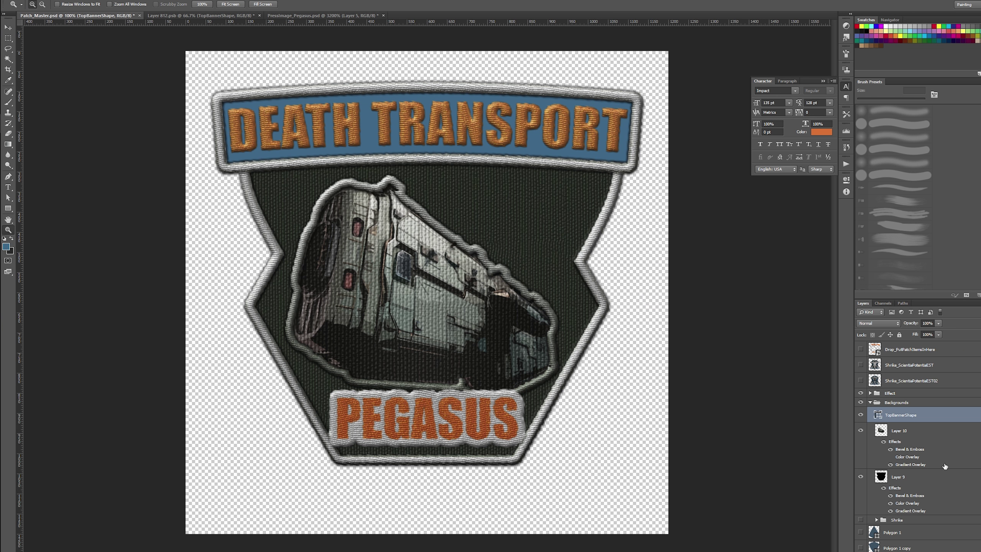
double_click(878, 415)
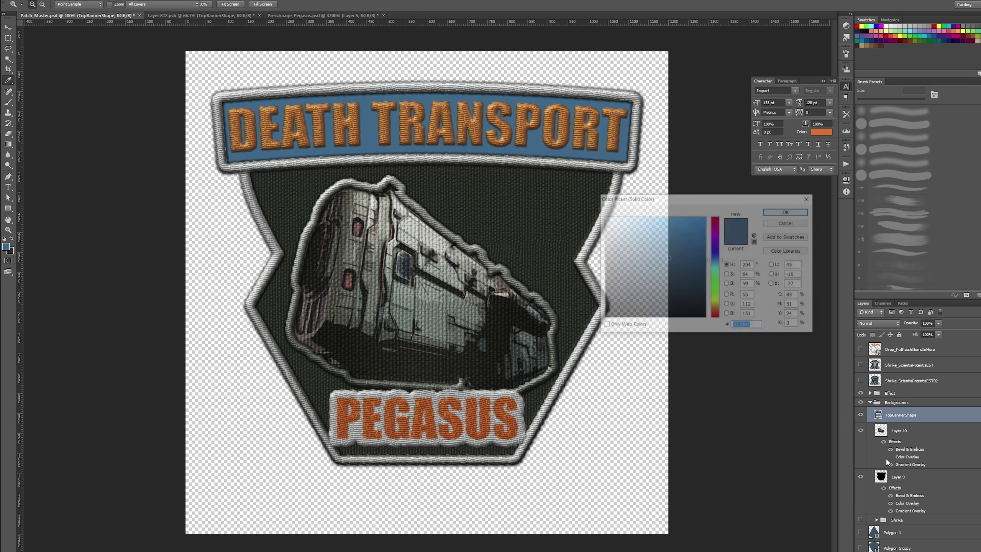
left_click(789, 223)
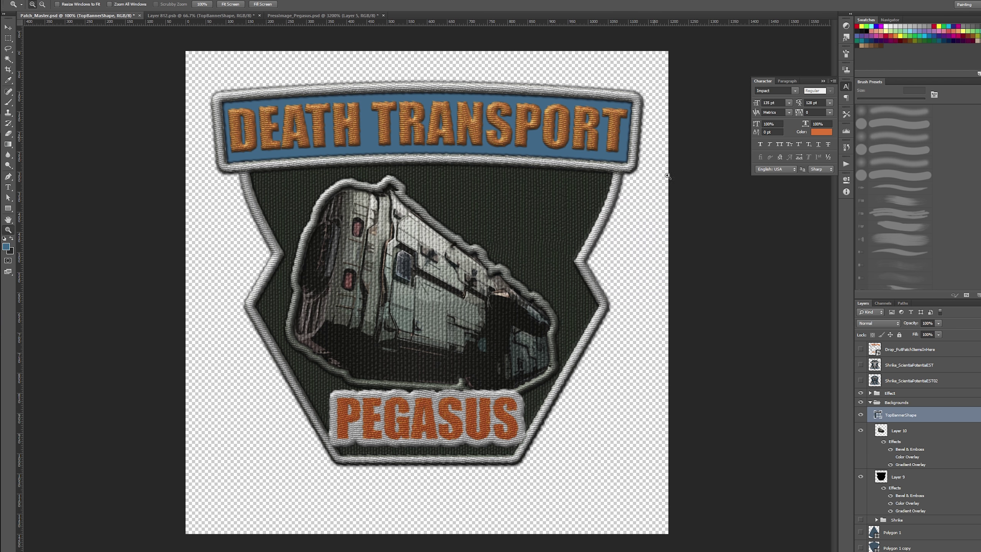
- Look up the colour used in Layer 9's Color Overlay style
left_click(898, 476)
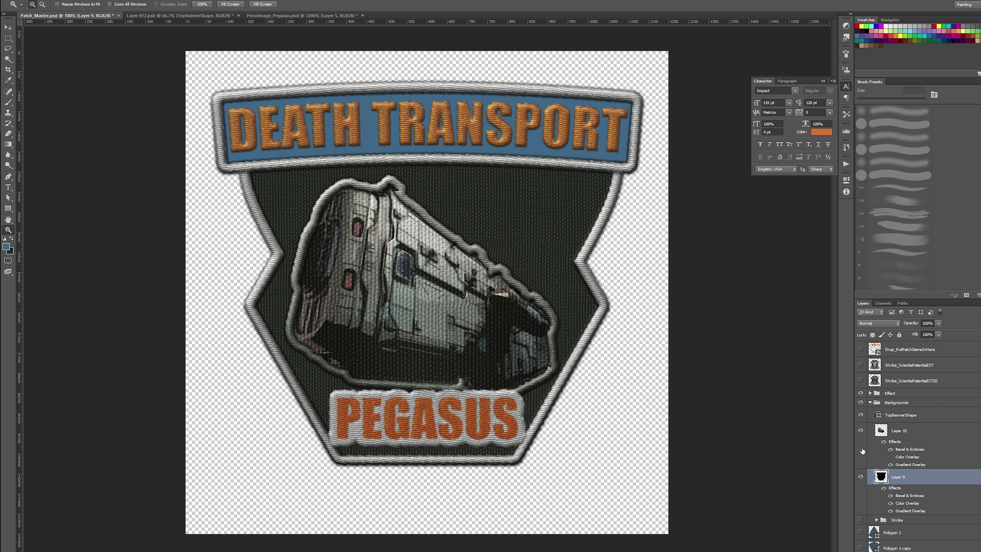
double_click(917, 511)
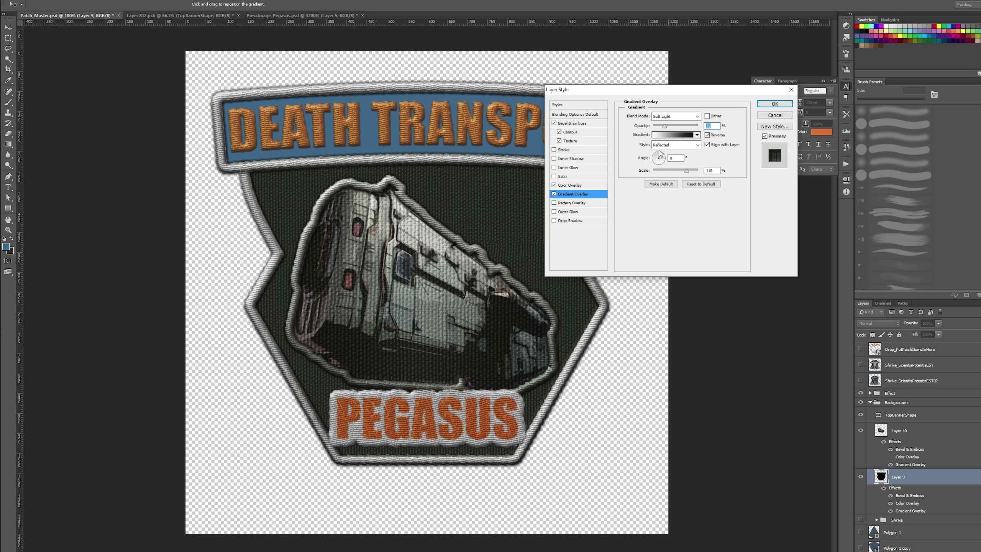
left_click(570, 185)
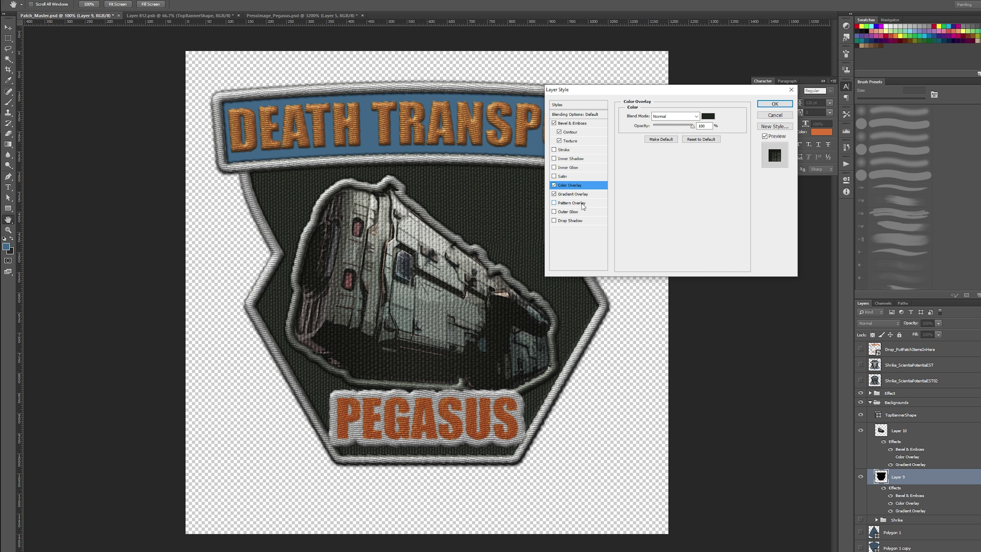
left_click(554, 194)
left_click(707, 116)
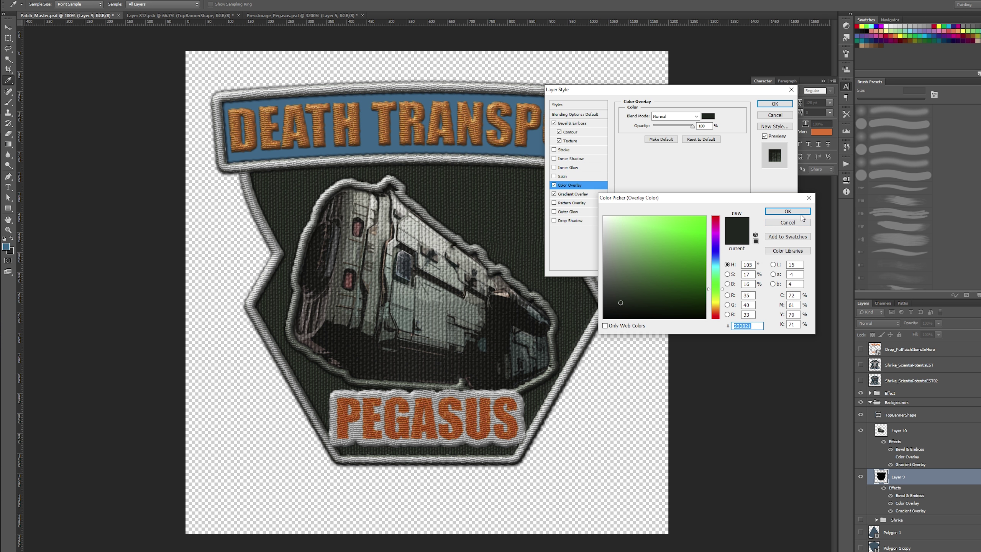
left_click(787, 212)
key("Return")
key("z")
- Set the TopBannerShape fill colour to dark green #232821
left_click(905, 429)
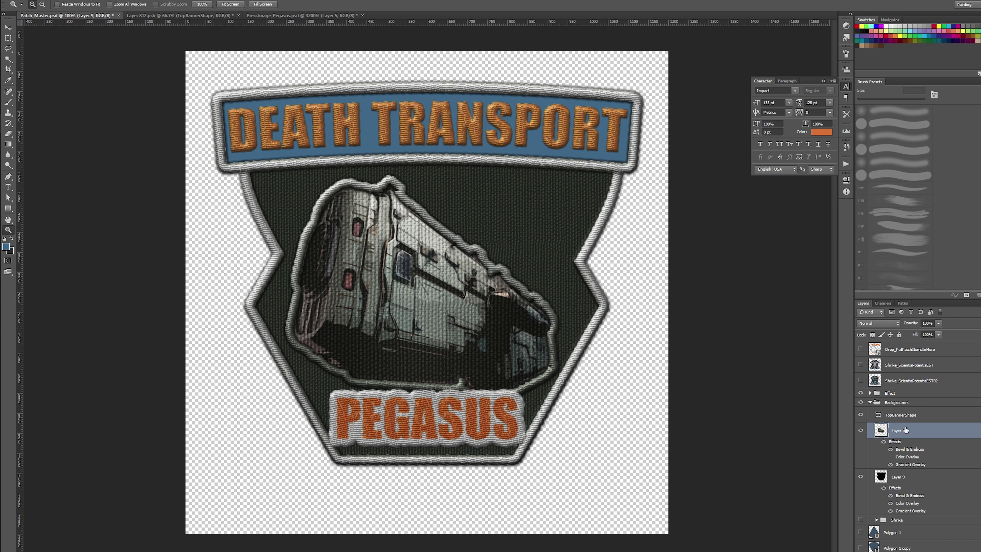
left_click(875, 416)
double_click(878, 415)
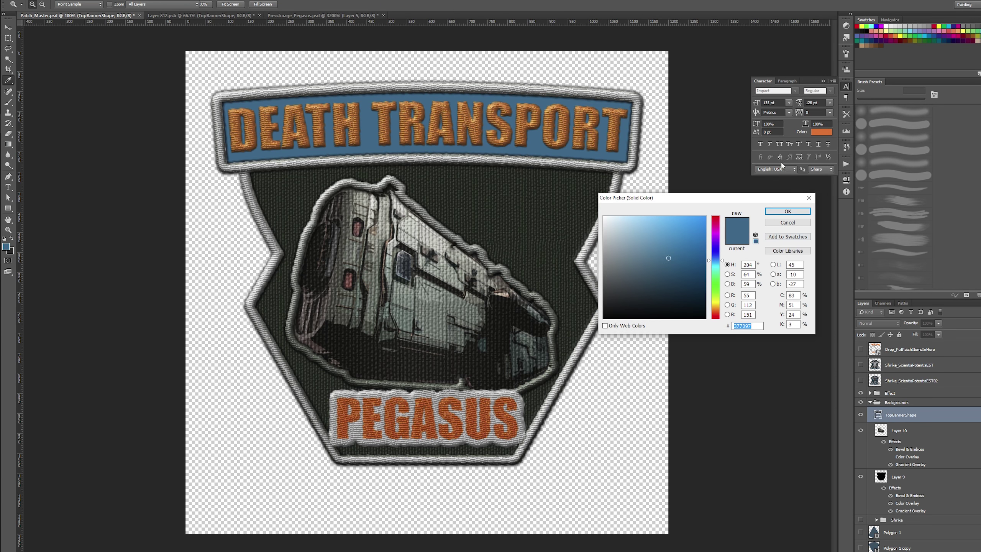
key("ctrl+v")
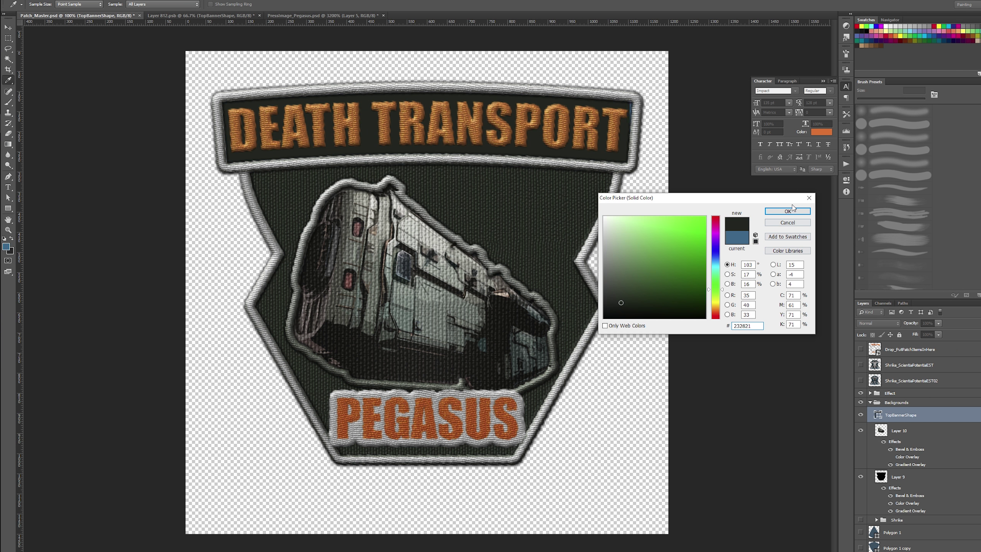
left_click(788, 211)
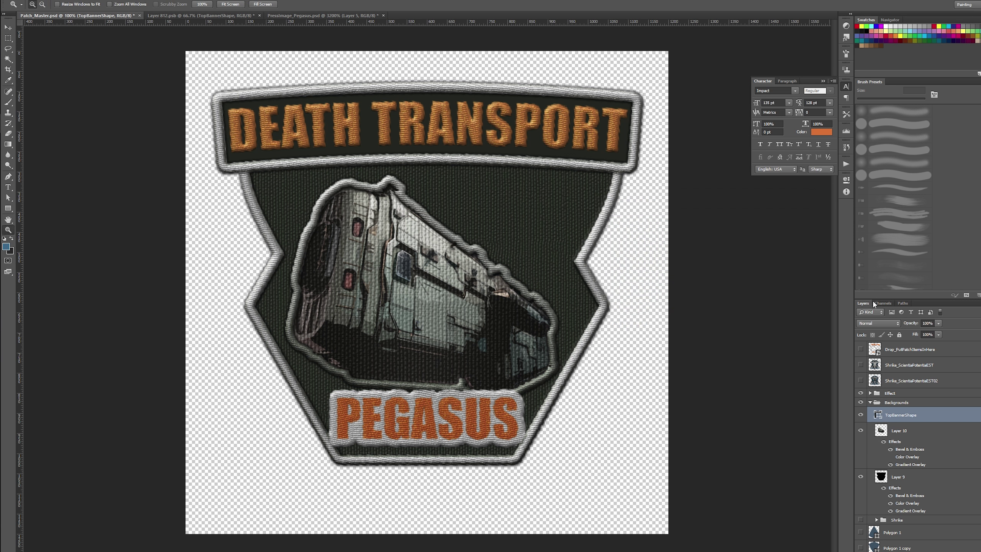
- Copy Layer 9's stitch layer style and paste it onto TopBannerShape
right_click(917, 501)
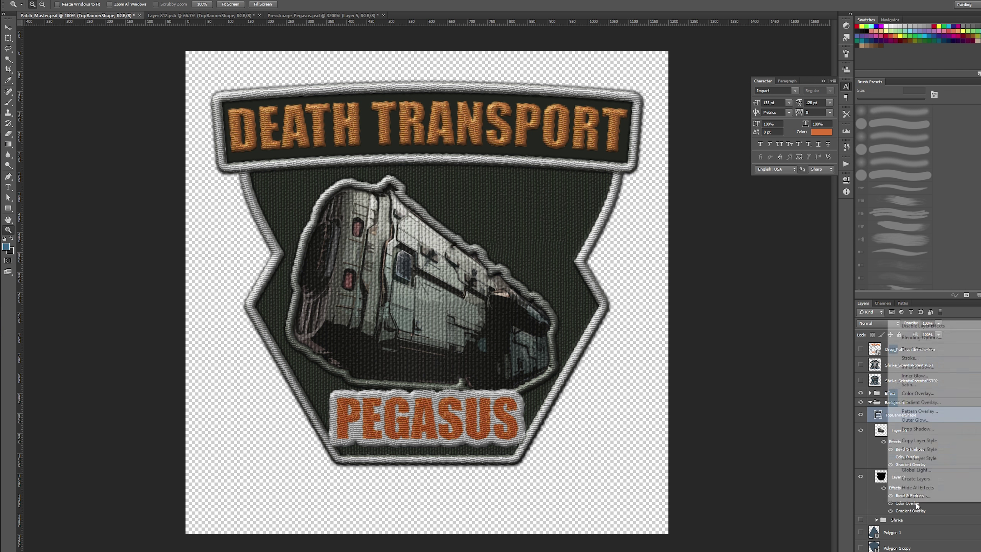
left_click(922, 440)
right_click(913, 415)
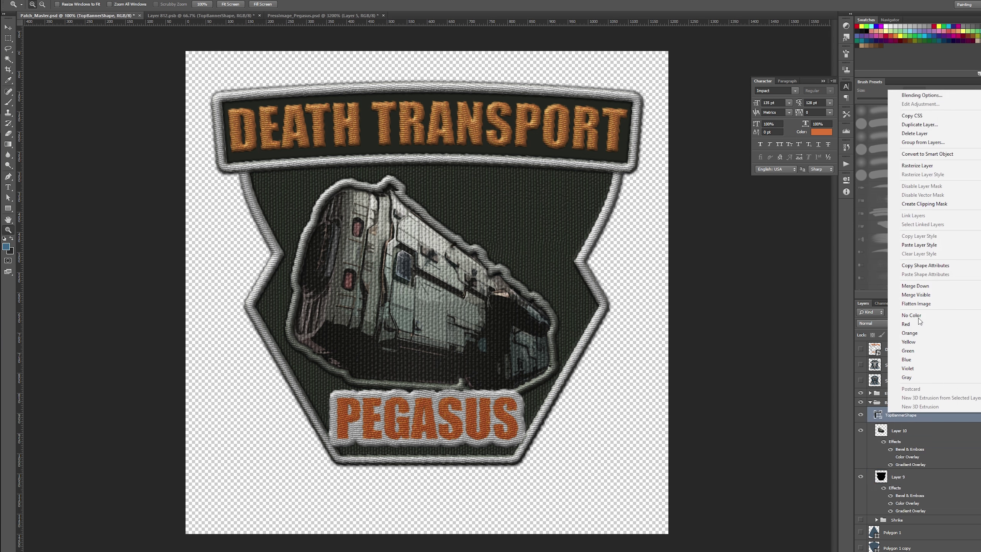
left_click(918, 244)
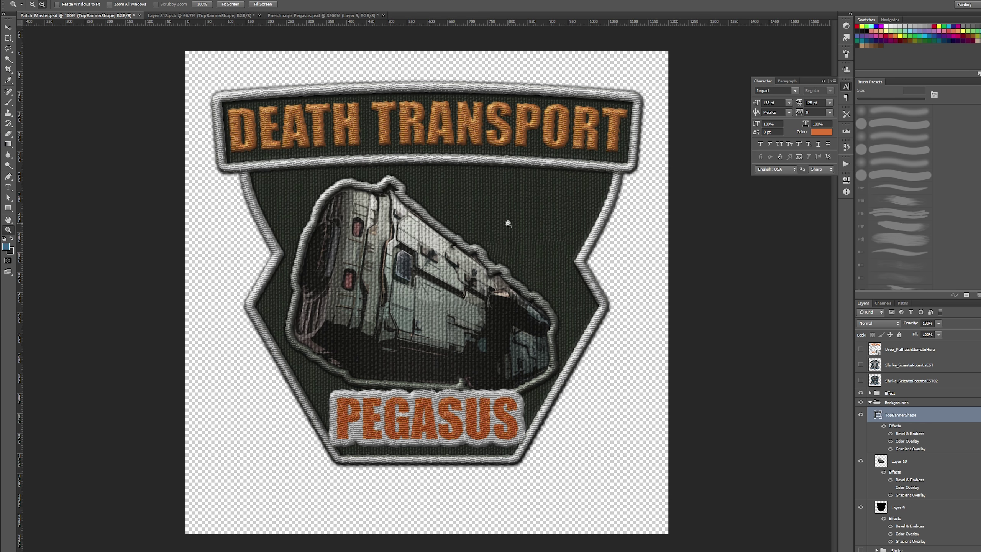
left_click(521, 245, "alt")
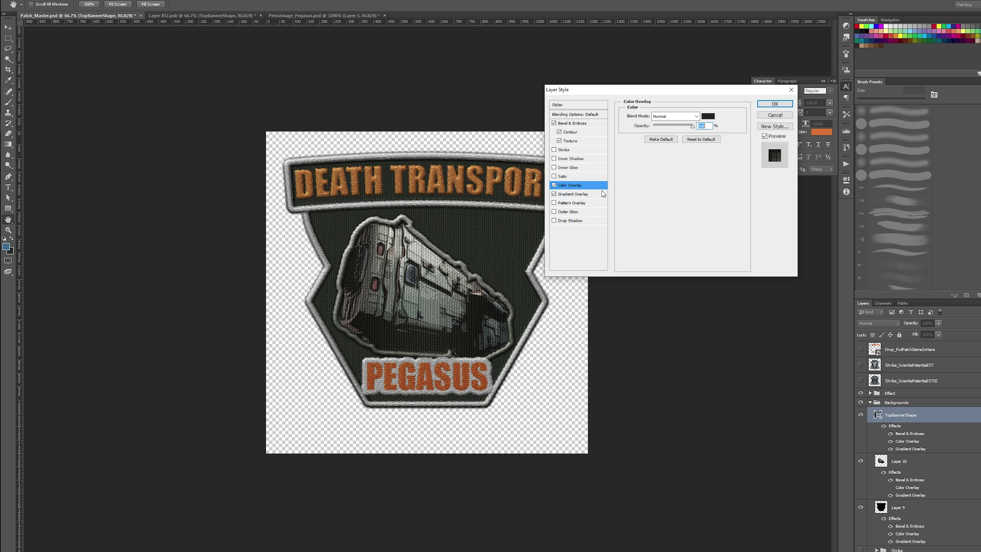
- Change the banner's Color Overlay to the lighter grey #3c3d3b
left_click(707, 116)
left_click(611, 303)
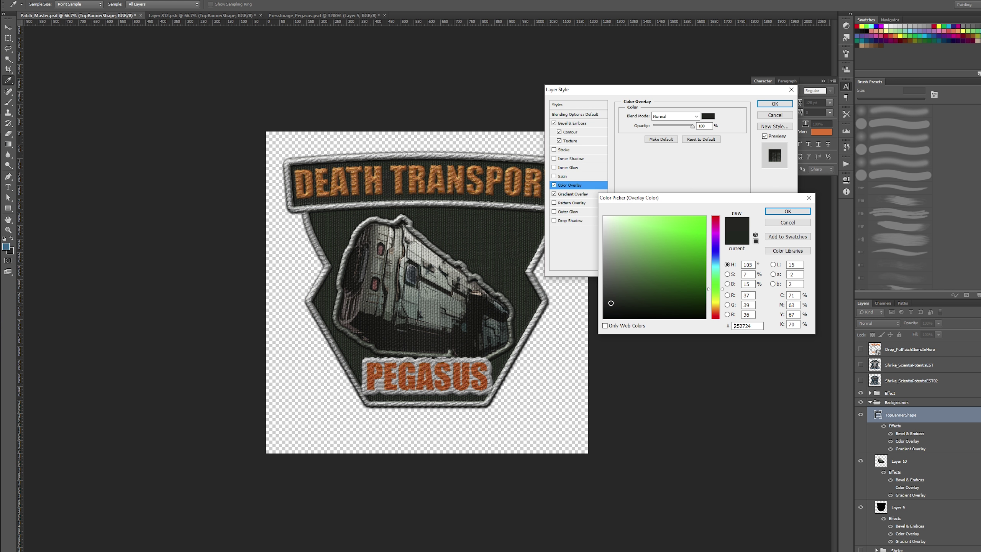
left_click_drag(610, 303, 604, 295)
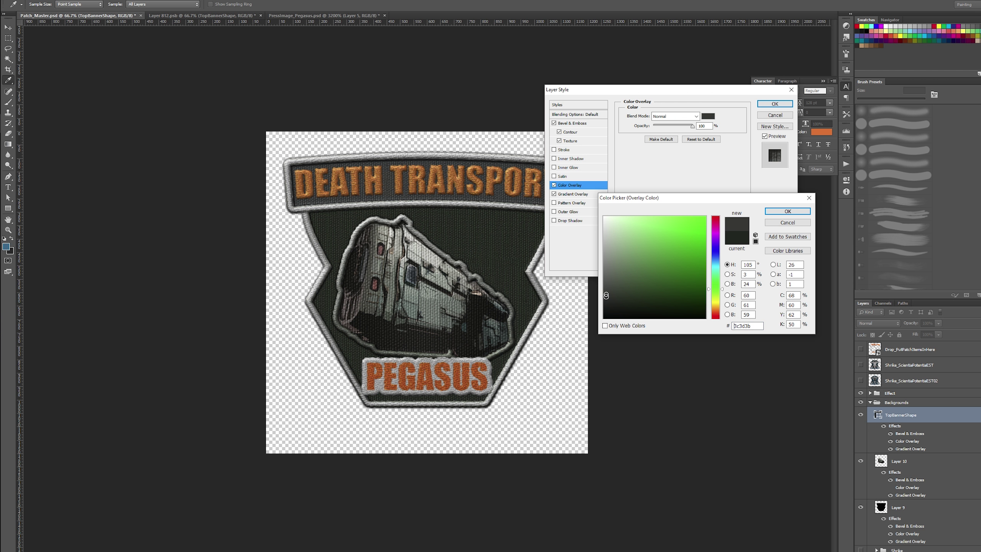
left_click(786, 211)
left_click(774, 104)
- Zoom out to judge the patch at small size, return to full size, and save Patch_Master.psd
key("z")
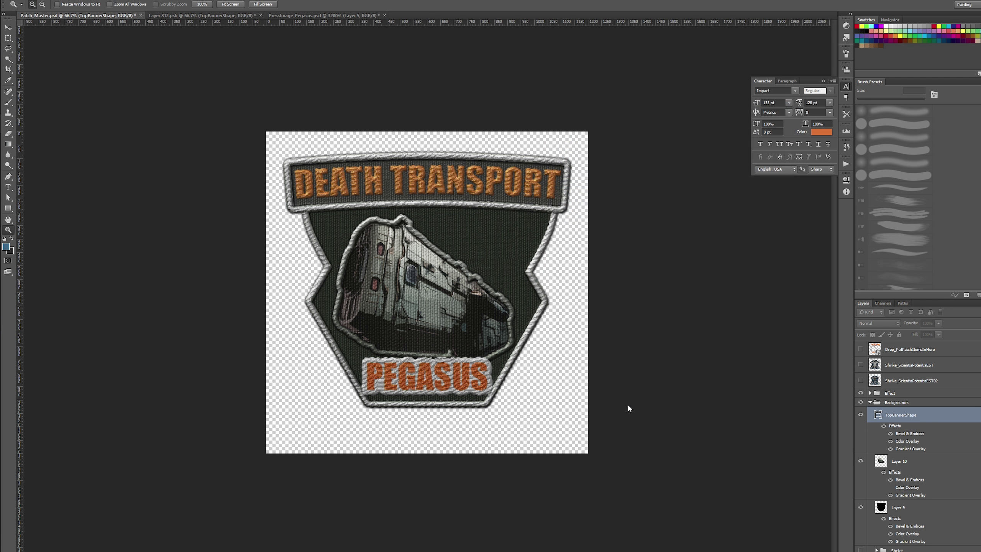
left_click(491, 320, "alt")
left_click(491, 318, "alt")
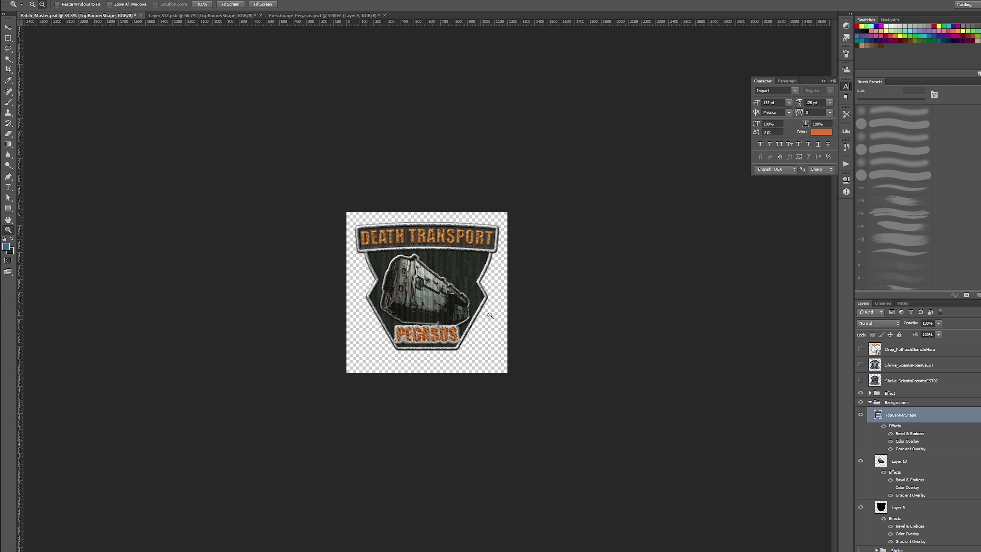
left_click(456, 295)
left_click(458, 290)
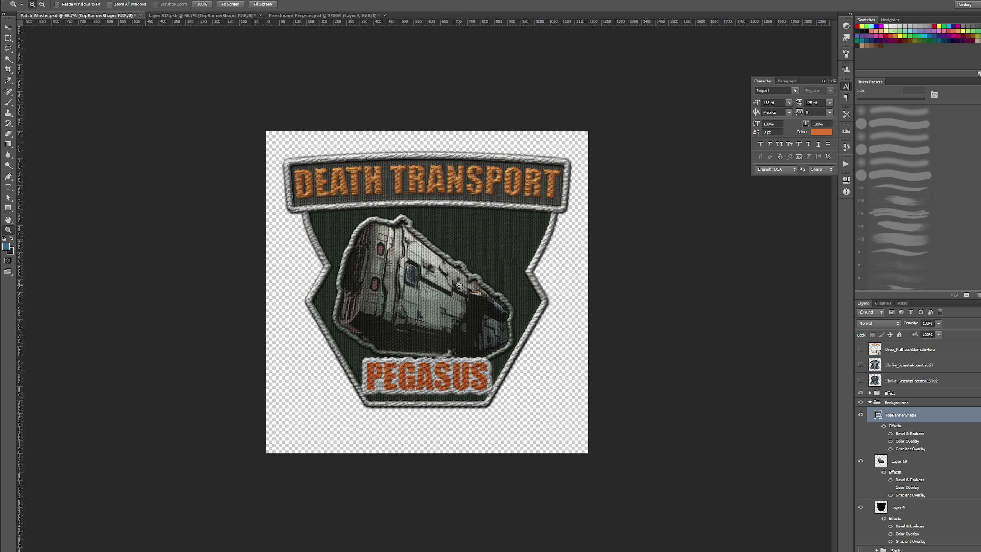
left_click(488, 311)
key("ctrl+s")
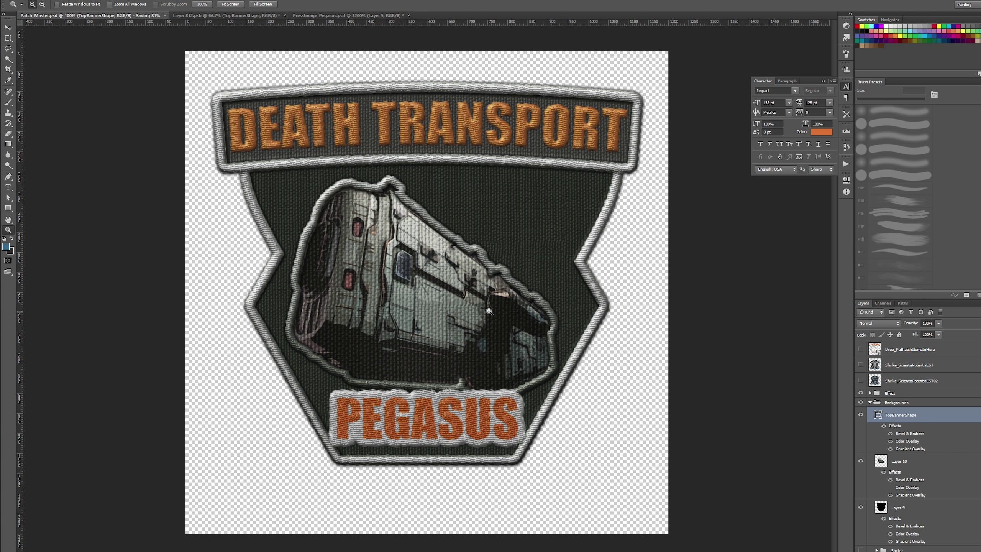
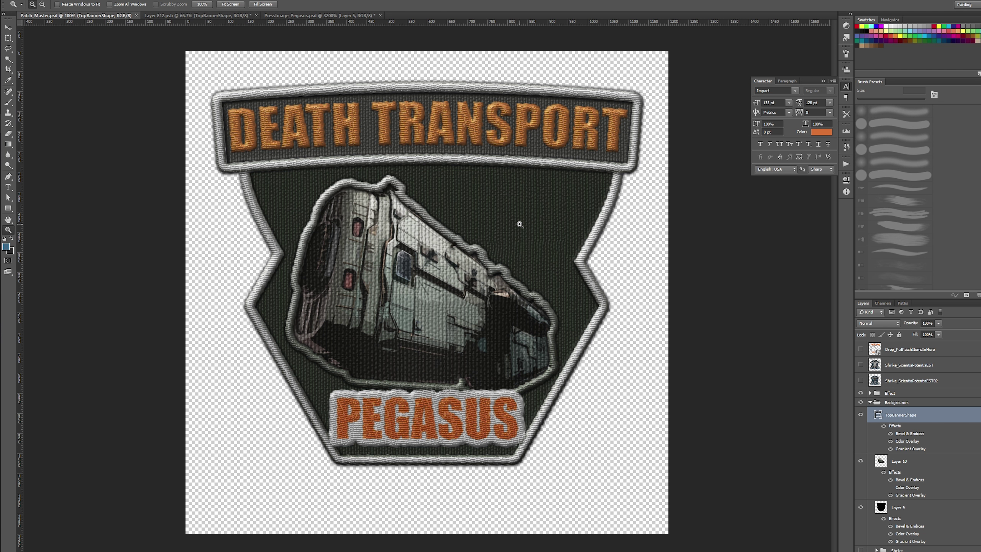
- Select the Backgrounds layer group, then bring up the Google Images results for 'Expanse patch'
left_click(908, 403)
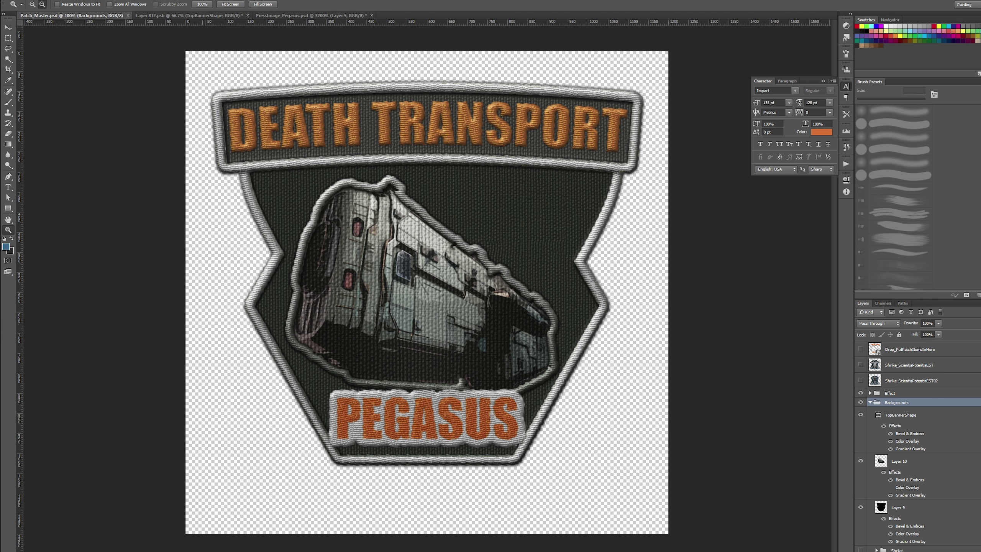
key("alt+Tab")
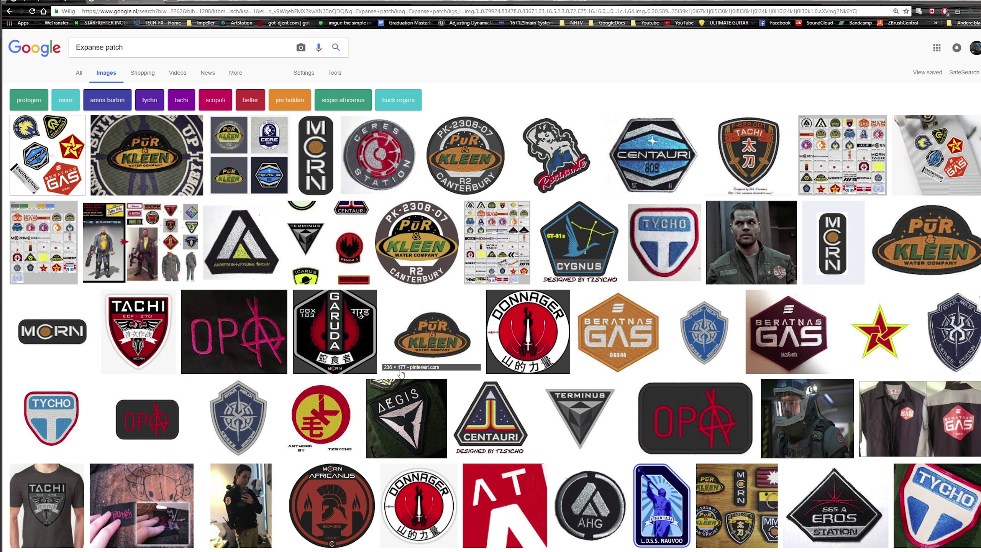
- Look over the OPA and Aurora Expanse patch references, then go to the Patches folder
left_click(255, 345)
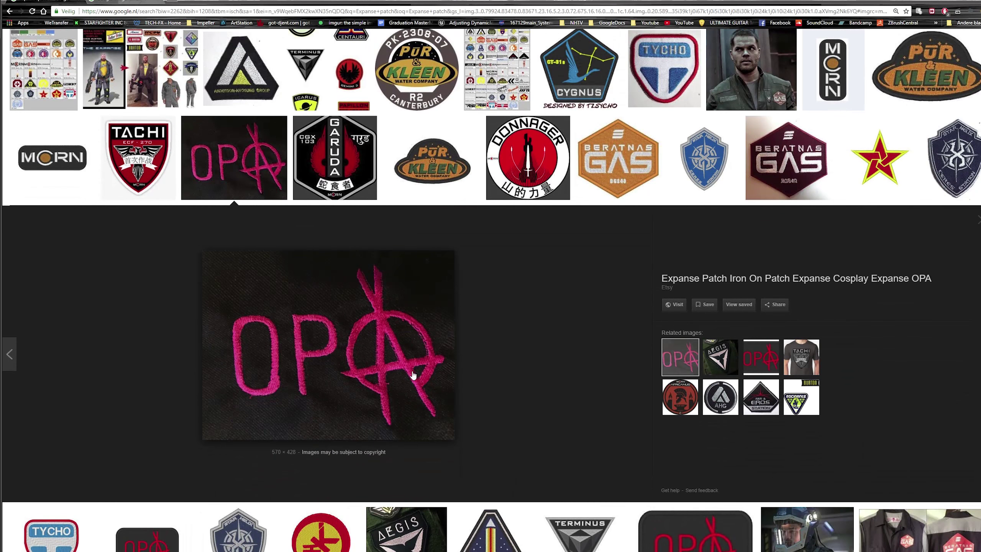
left_click(267, 171)
scroll(251, 166, "up", 3)
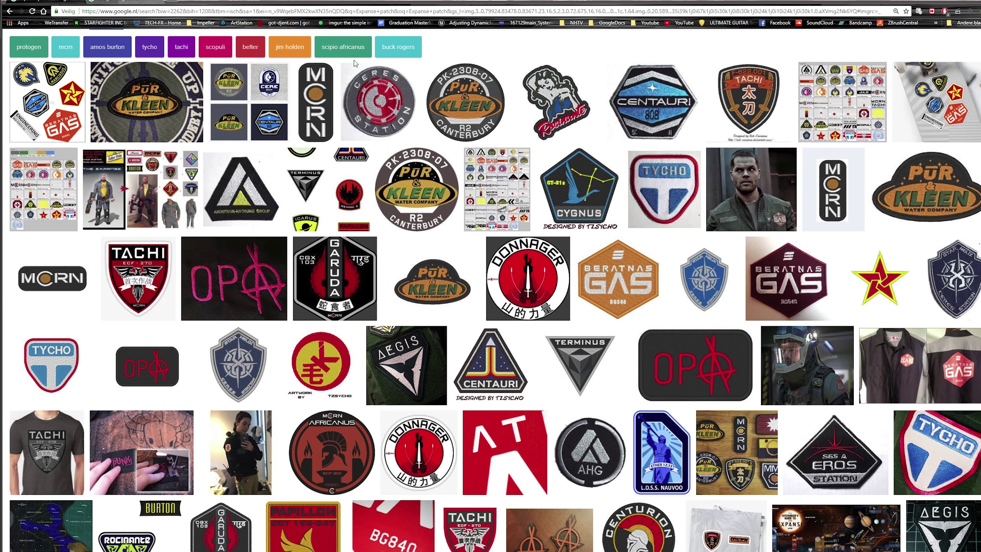
left_click(119, 2)
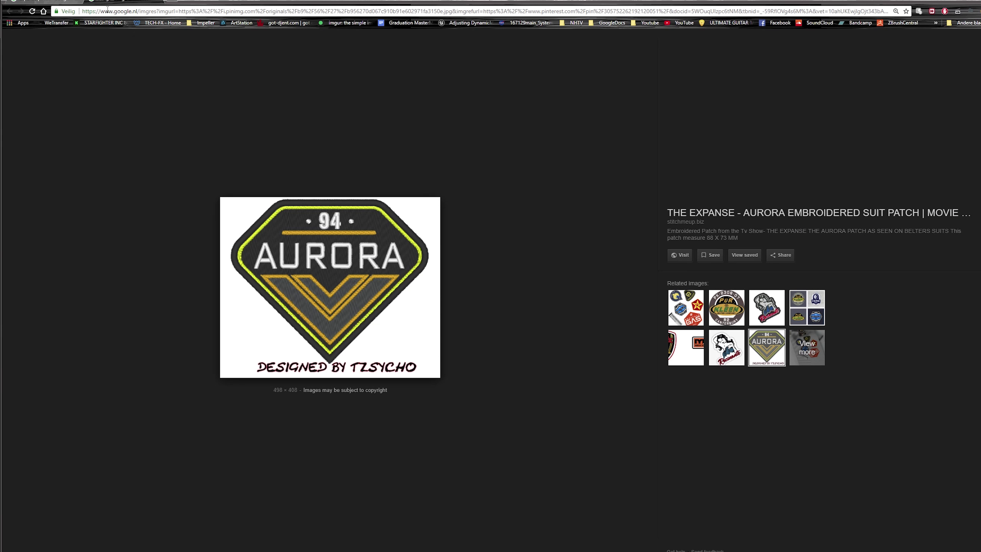
key("alt+Tab")
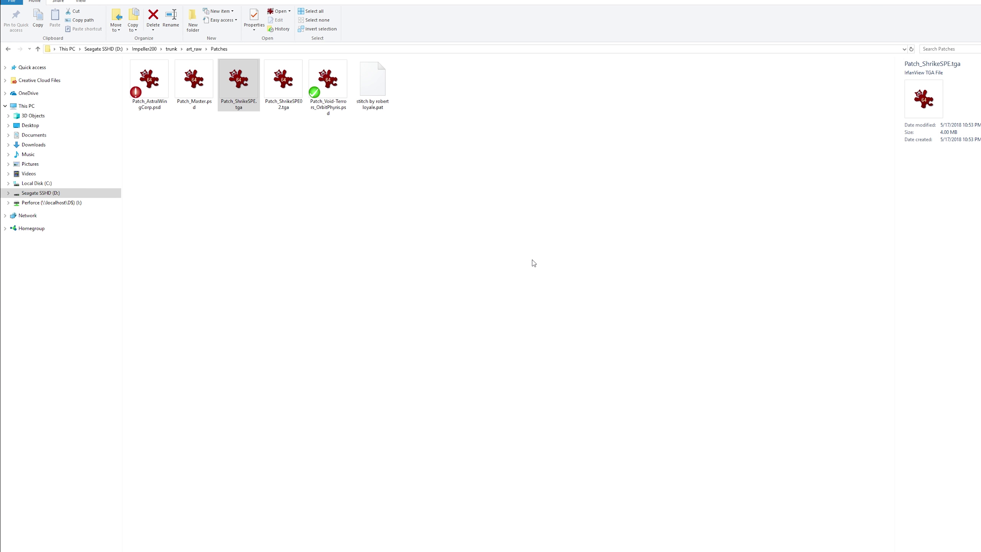
- Glance at the Death Transport patch master in Photoshop, then return to the browser
key("alt+Tab")
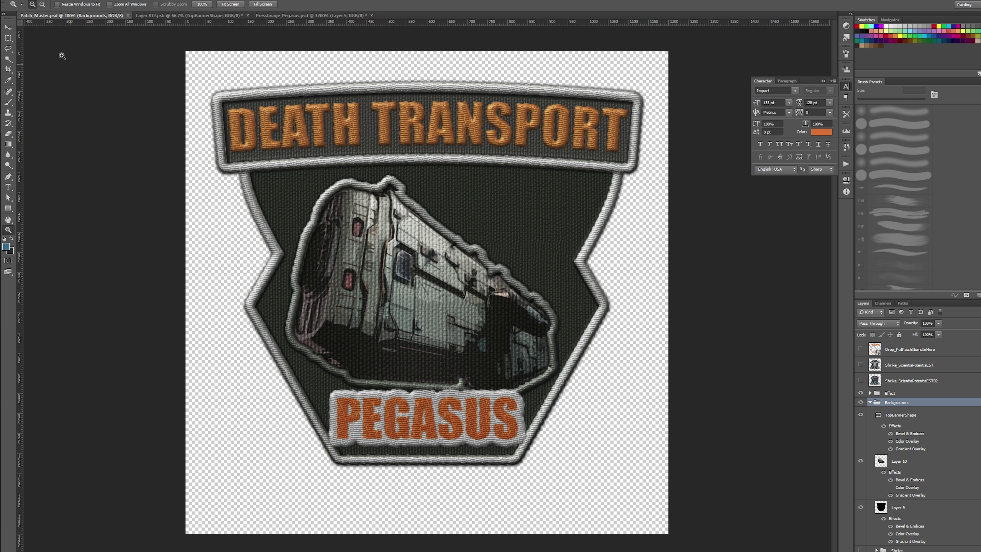
key("alt+Tab")
- Search Google in a new tab for 'death image'
left_click(170, 2)
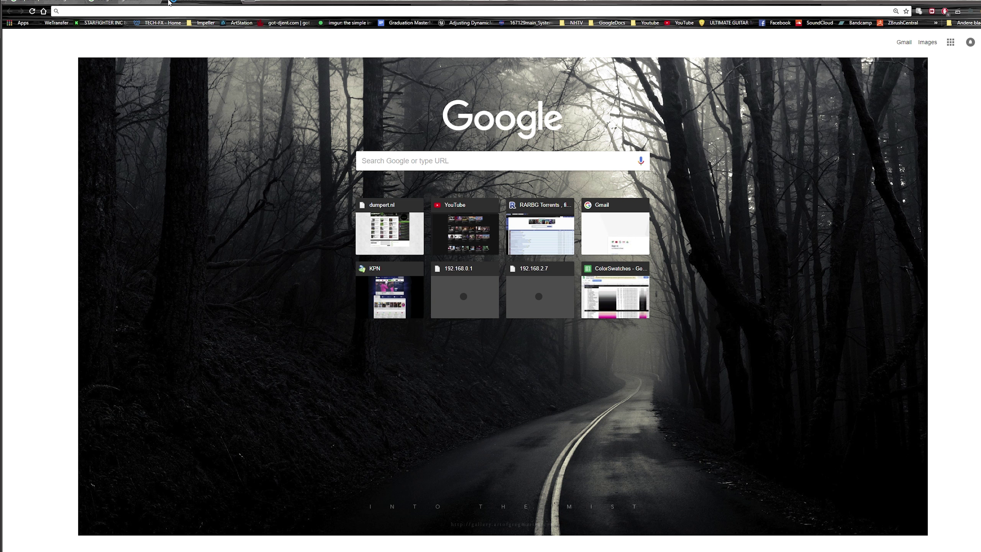
type("death images")
key("Return")
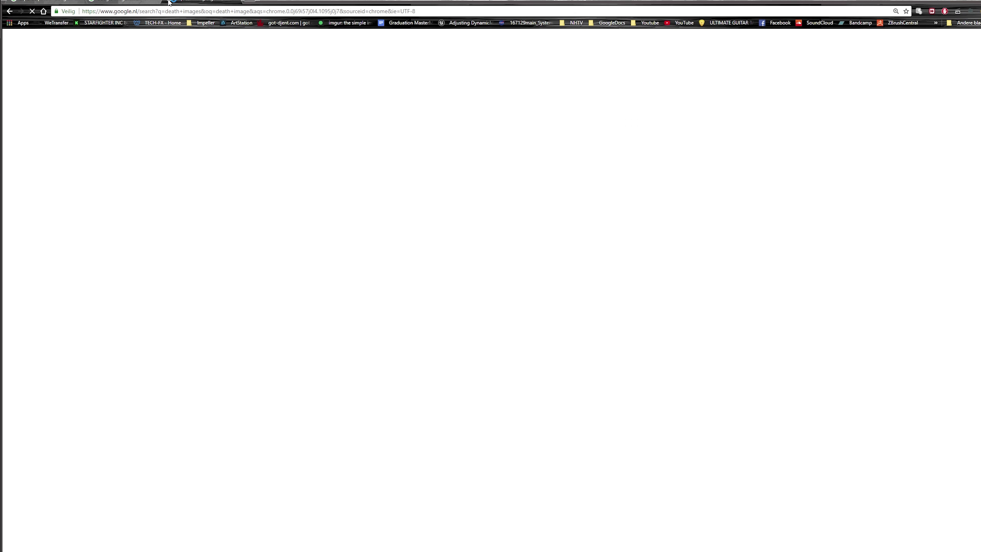
left_click(137, 54)
key("BackSpace")
key("Return")
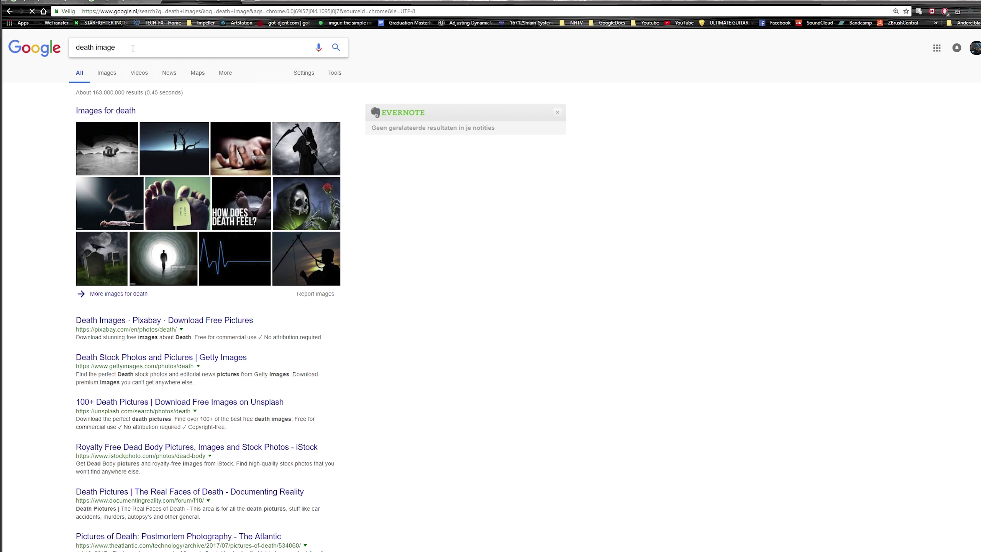
- Look through the search settings and filter tools for the death image results
left_click(331, 74)
left_click(305, 79)
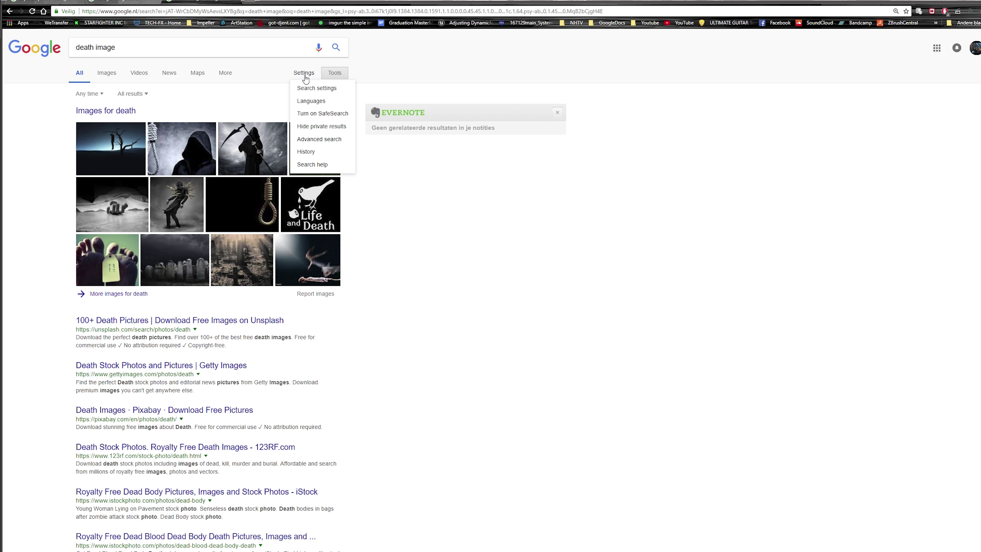
left_click(324, 95)
key("alt+Left")
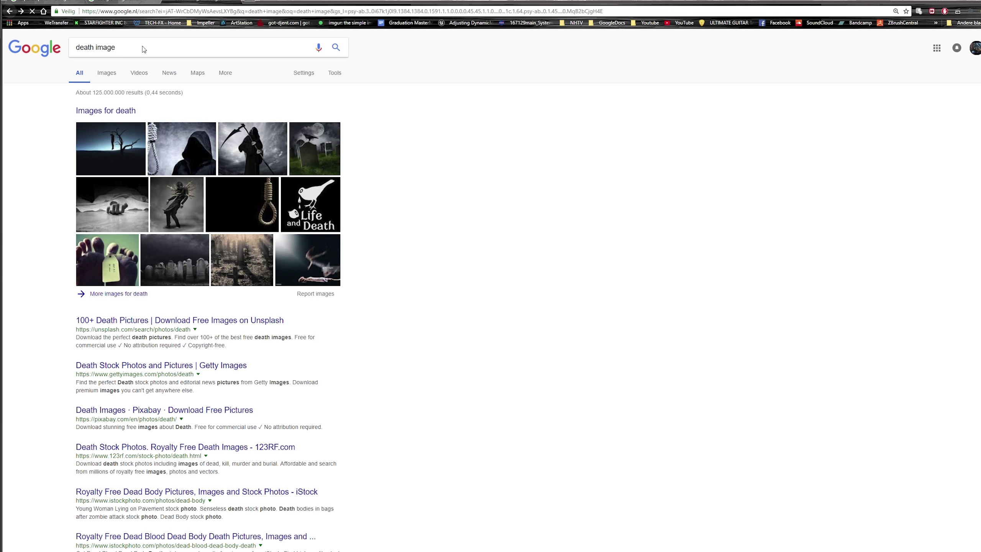
left_click(223, 73)
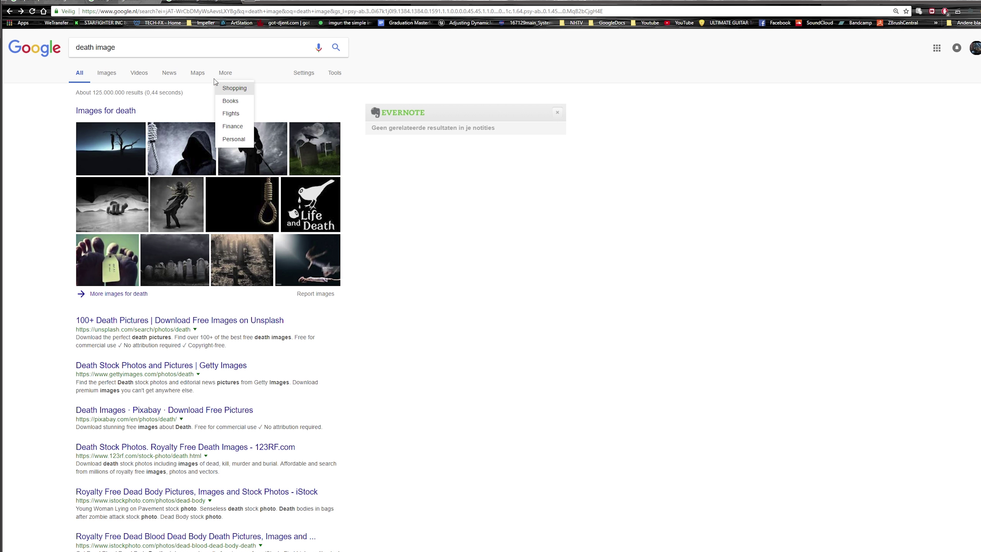
left_click(335, 73)
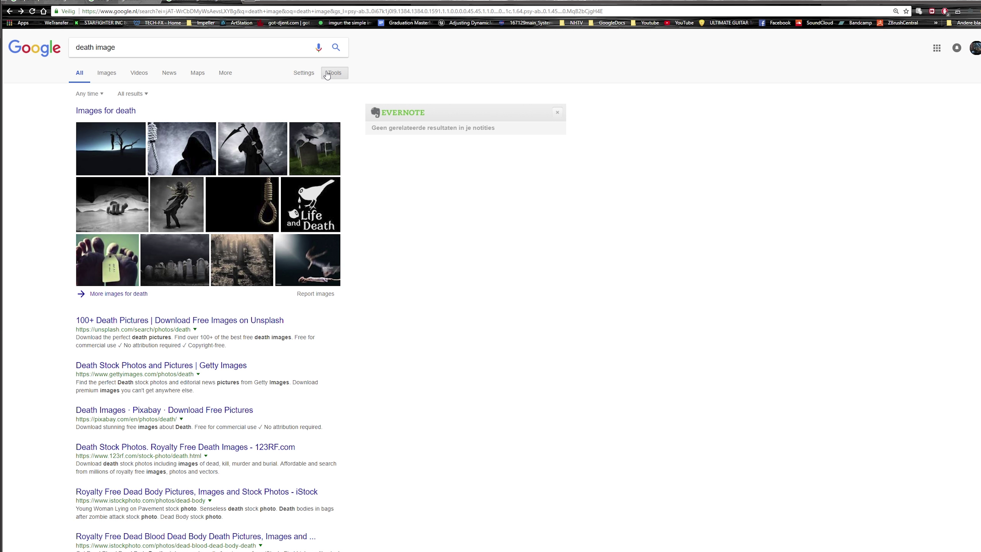
left_click(145, 94)
left_click(102, 94)
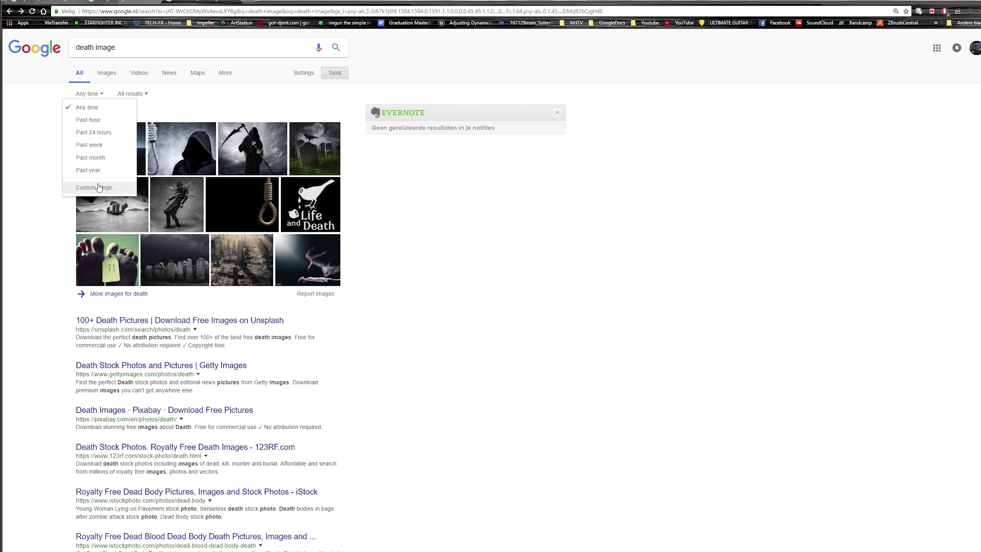
- Show image results limited to Labeled for reuse with modification
left_click(105, 73)
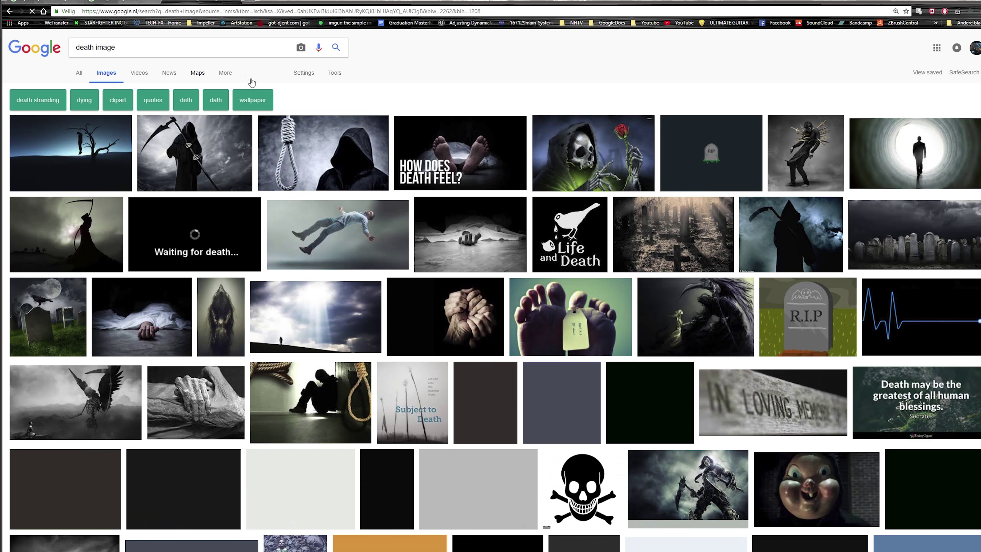
left_click(335, 74)
left_click(157, 90)
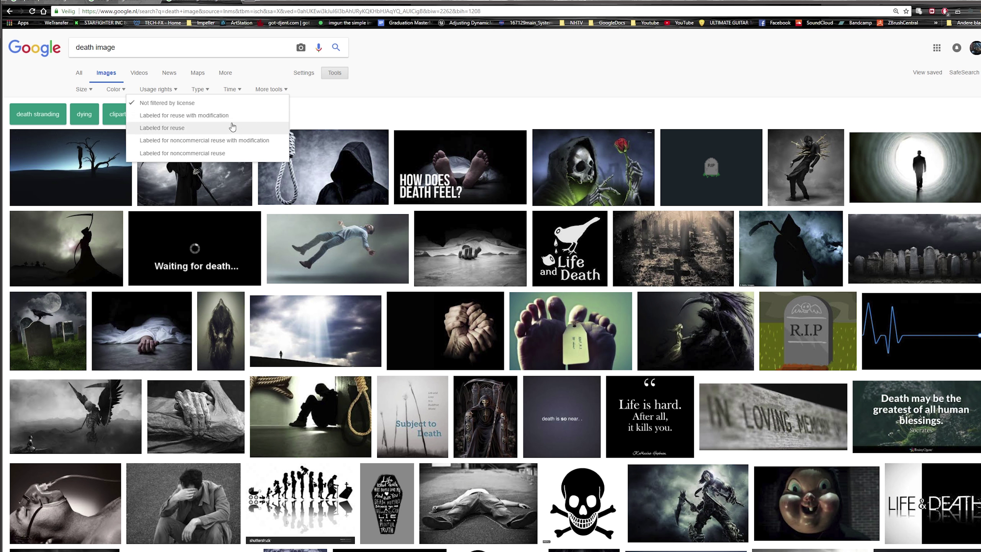
left_click(226, 116)
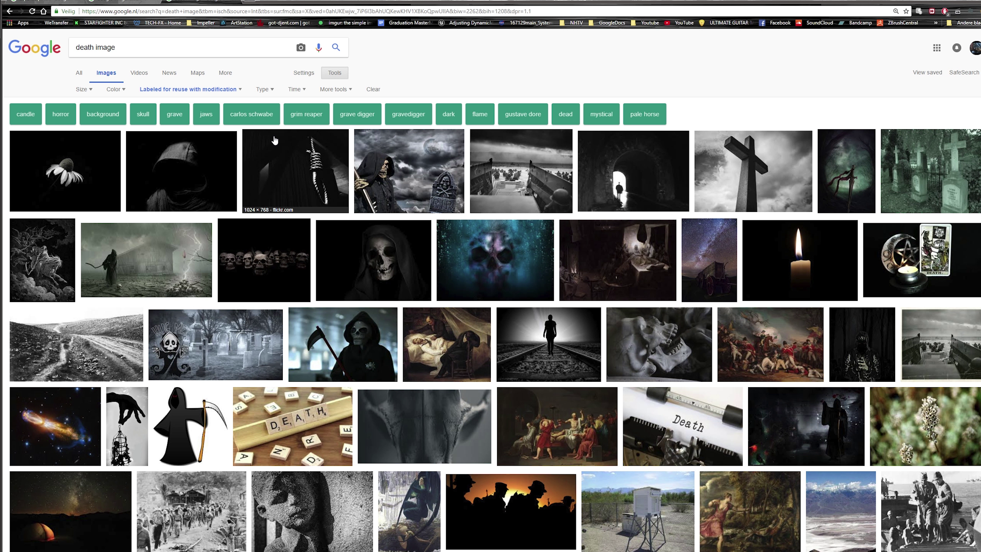
scroll(314, 272, "down", 4)
- Change the image search to 'scythe', correcting the 'sythe' misspelling
scroll(314, 271, "up", 4)
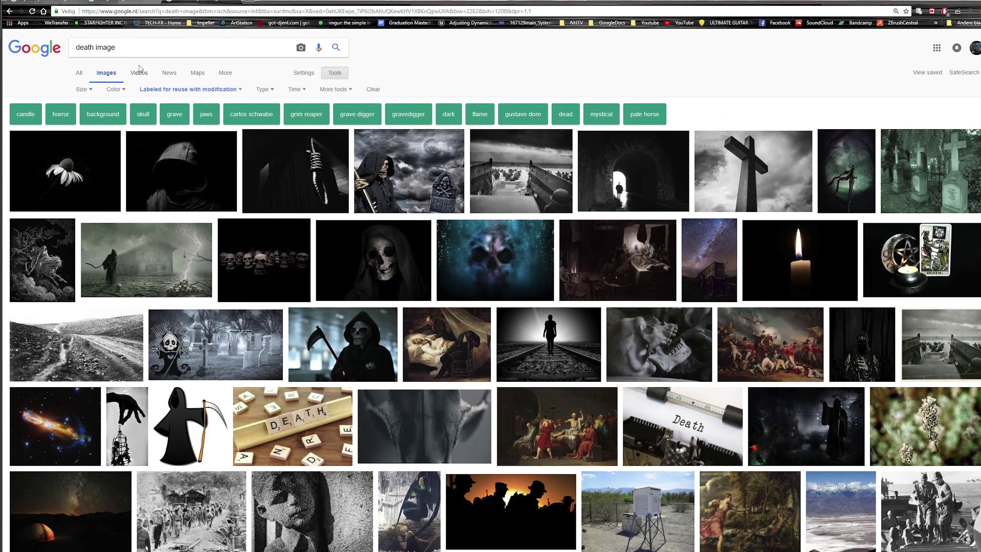
left_click_drag(115, 47, 41, 44)
type("sythe")
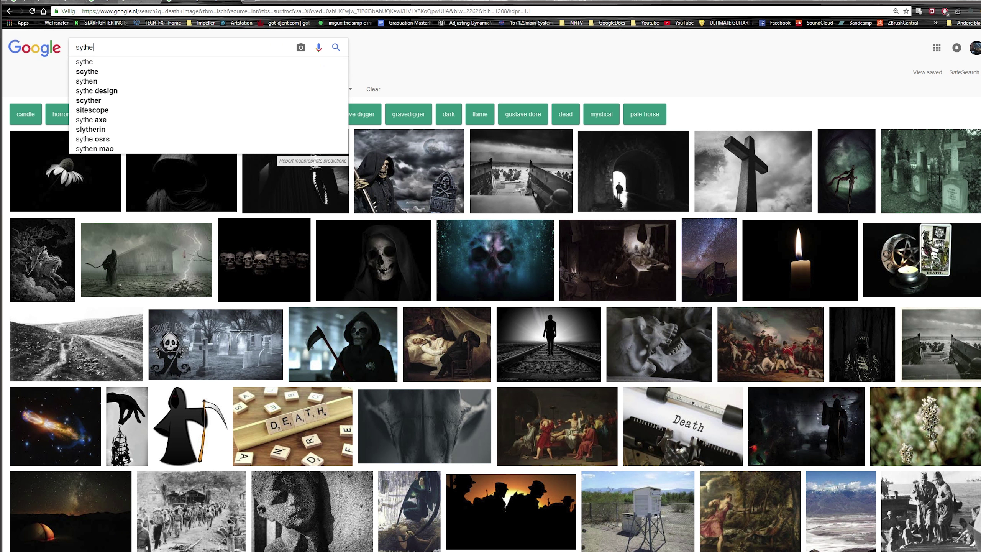
key("Return")
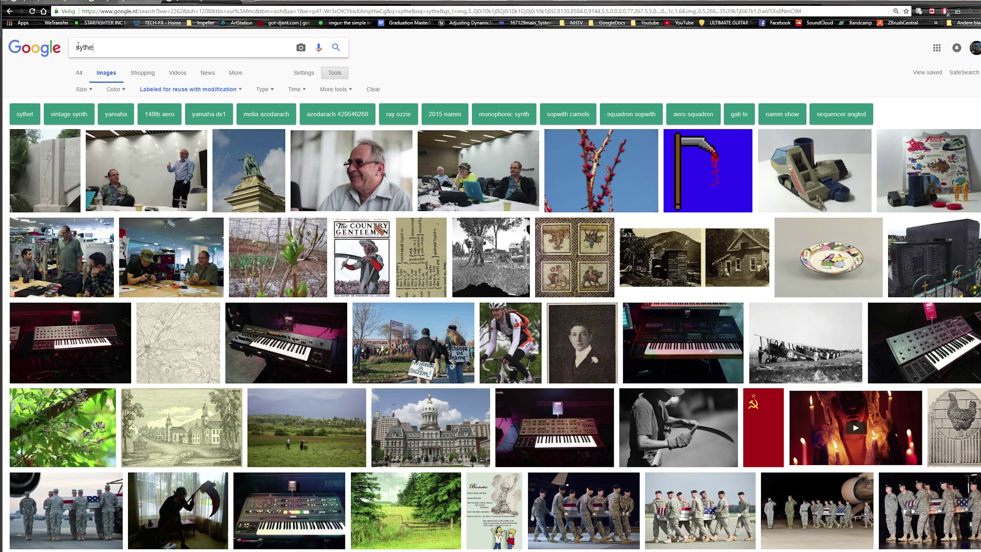
type("c")
key("Return")
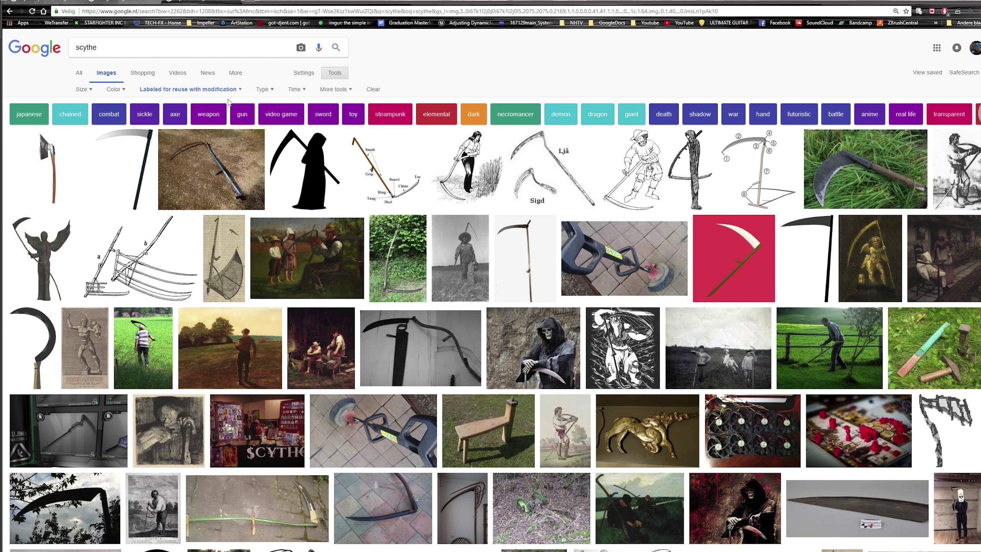
- Preview the transparent scythe and grim reaper silhouette, then browse the scythe results
left_click(141, 169)
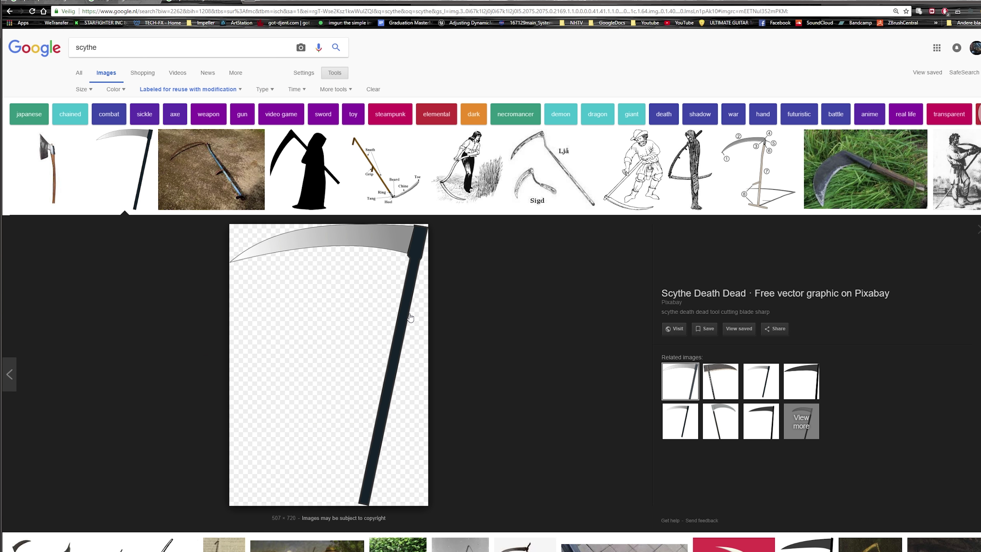
left_click(130, 181)
left_click(323, 192)
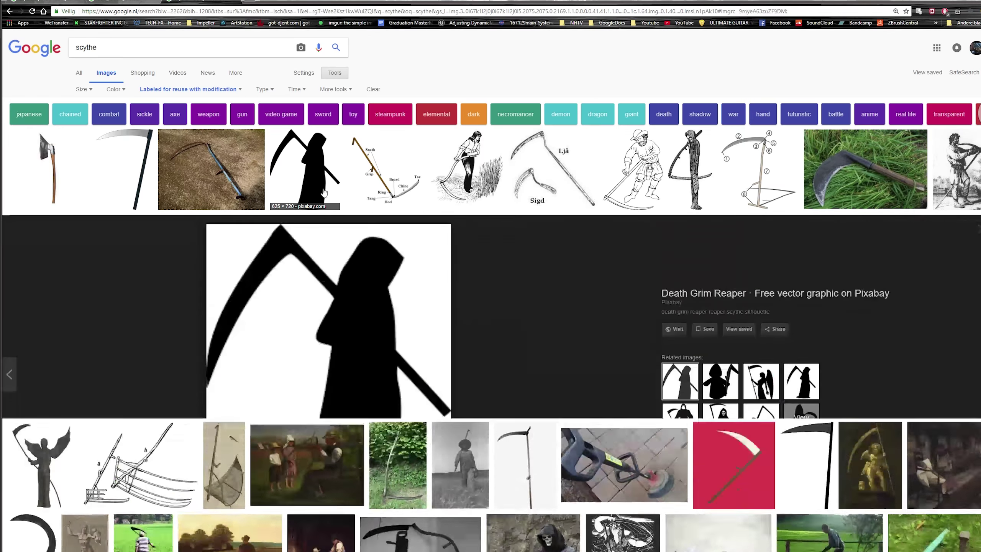
left_click(323, 192)
scroll(493, 343, "down", 3)
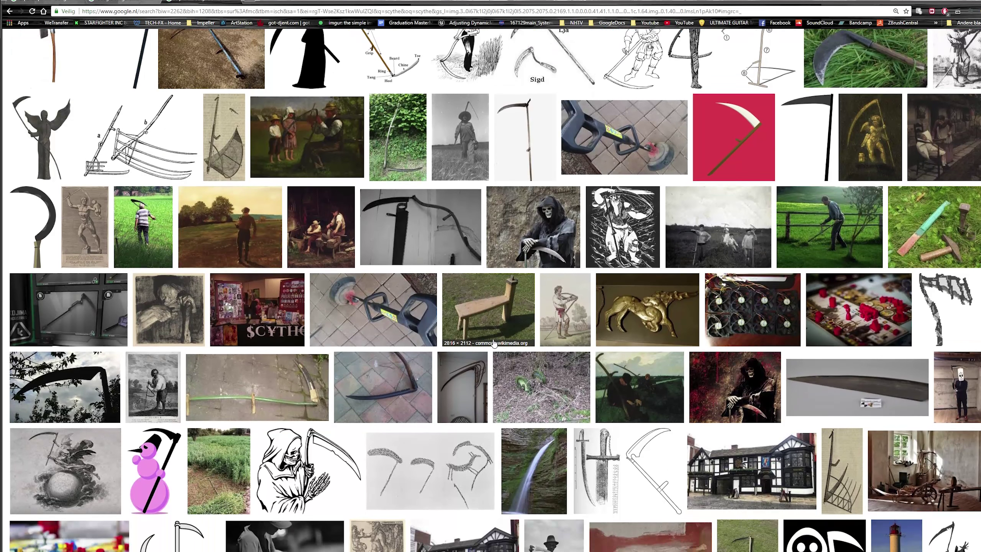
scroll(493, 342, "down", 5)
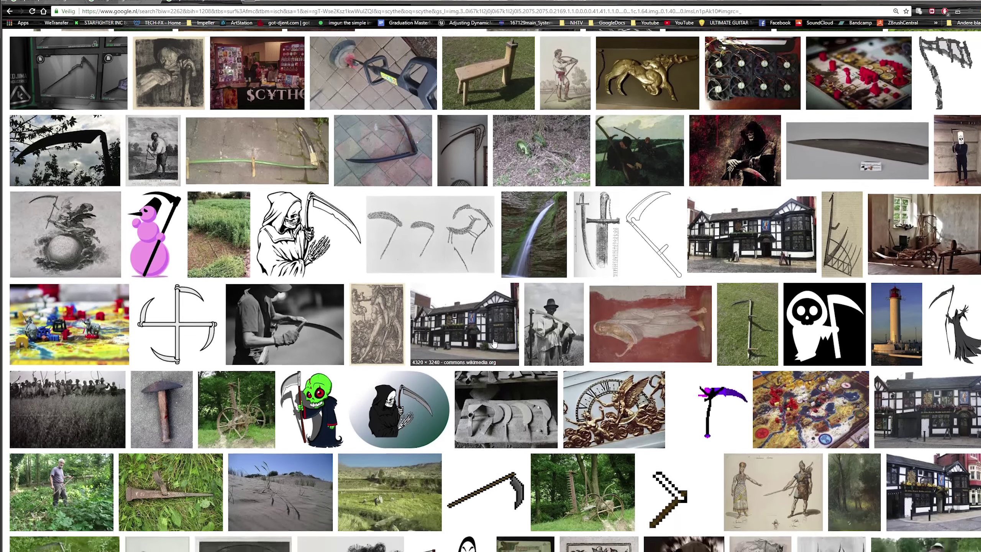
scroll(493, 342, "down", 9)
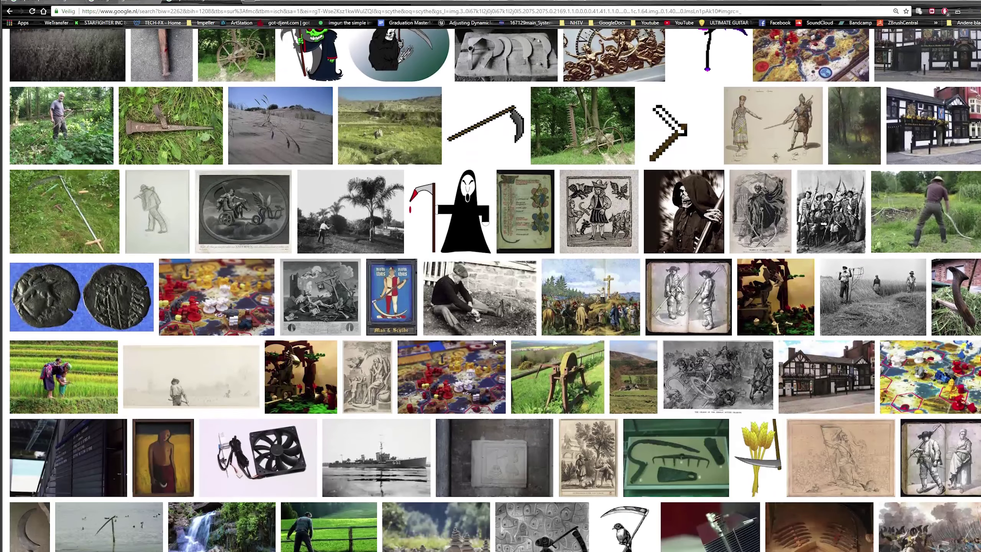
scroll(494, 343, "down", 10)
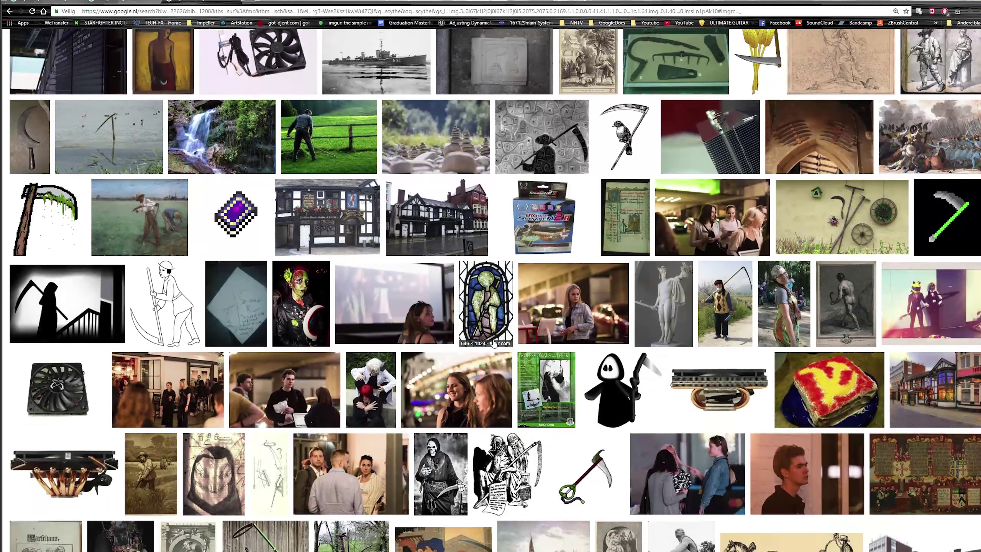
scroll(493, 343, "down", 13)
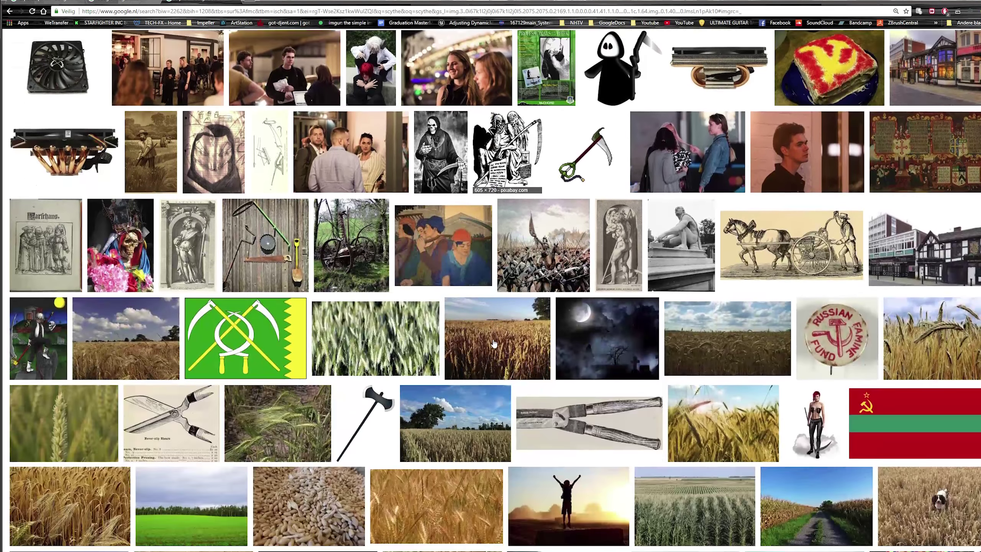
scroll(493, 343, "down", 20)
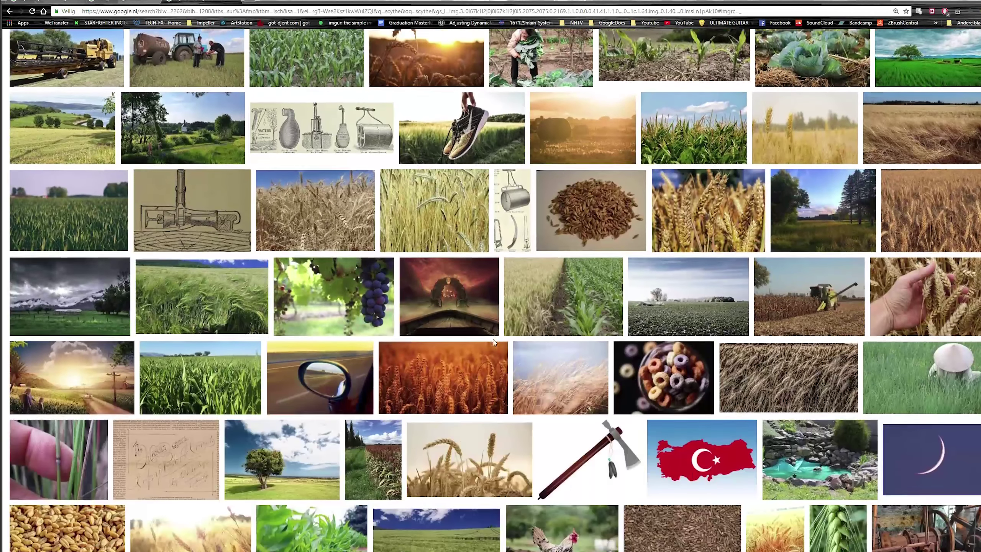
scroll(493, 343, "down", 10)
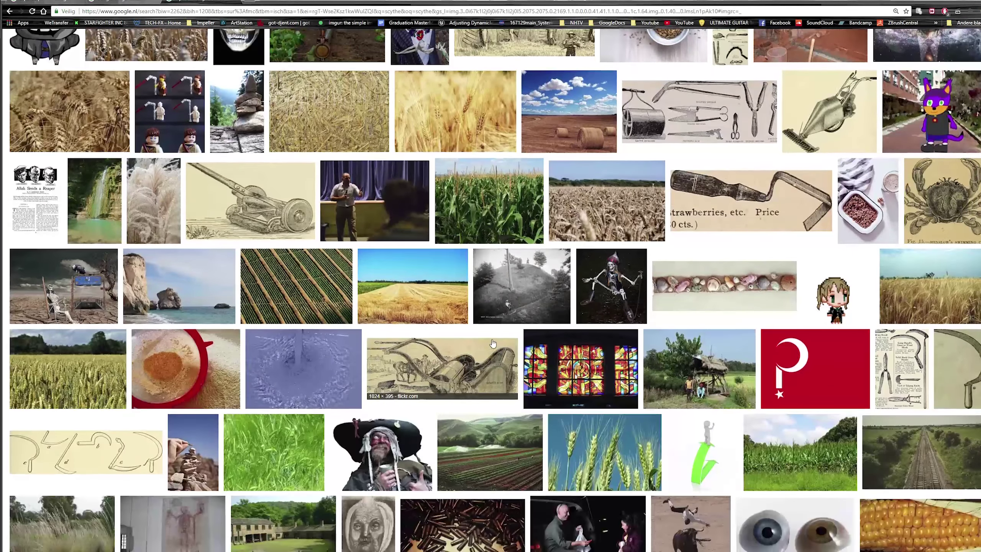
scroll(493, 342, "up", 14)
scroll(493, 343, "up", 20)
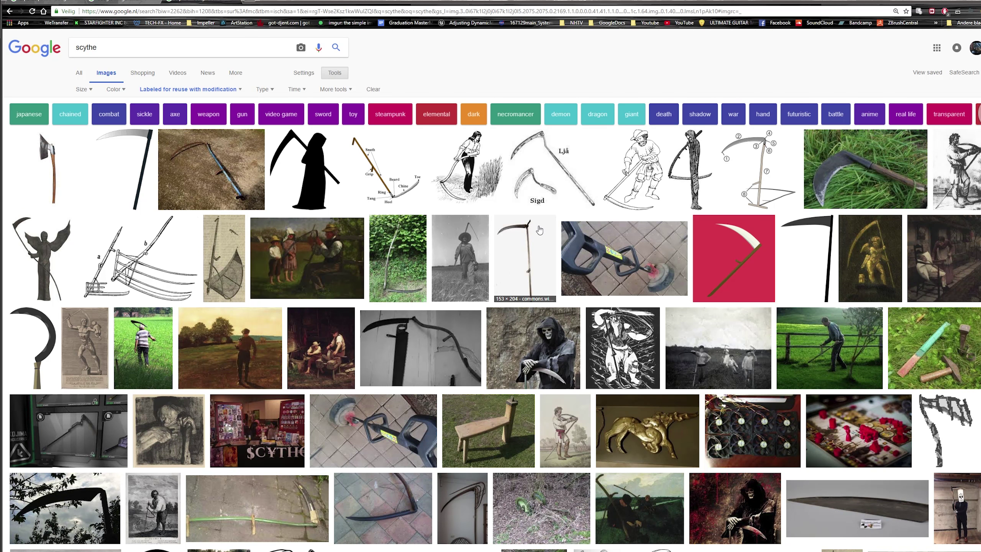
- Check the thin scythe image on its Pixabay source page and download options
left_click(125, 170)
right_click(373, 302)
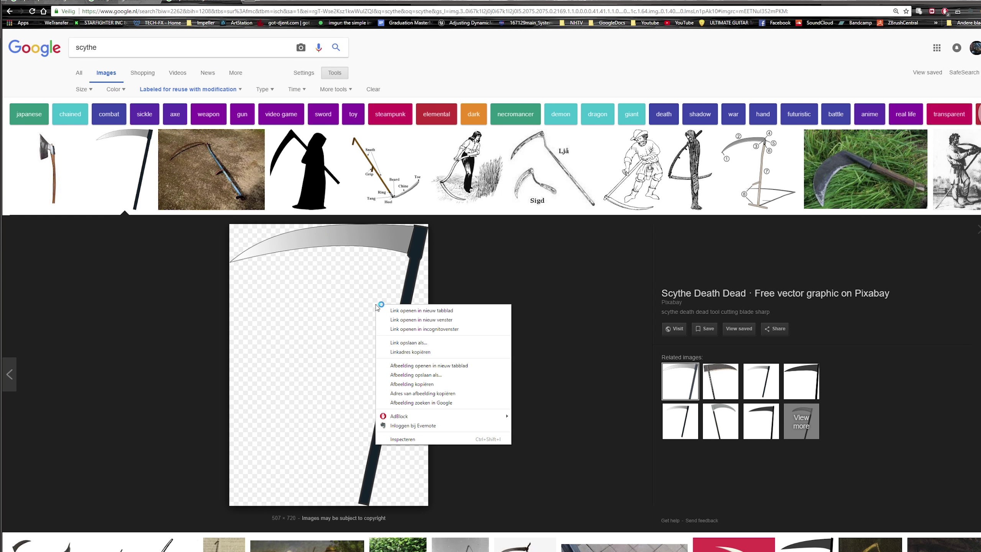
left_click(429, 385)
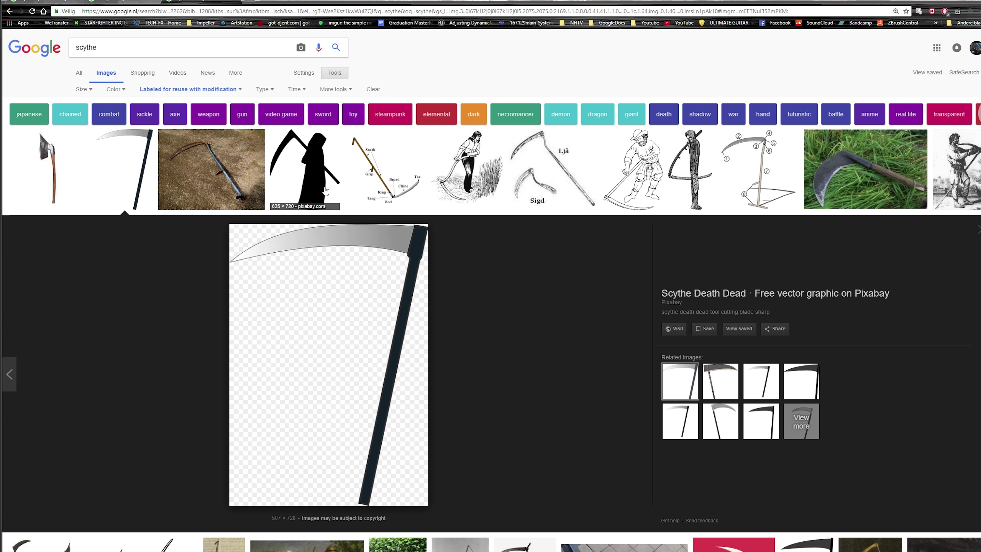
right_click(361, 300)
left_click(414, 361)
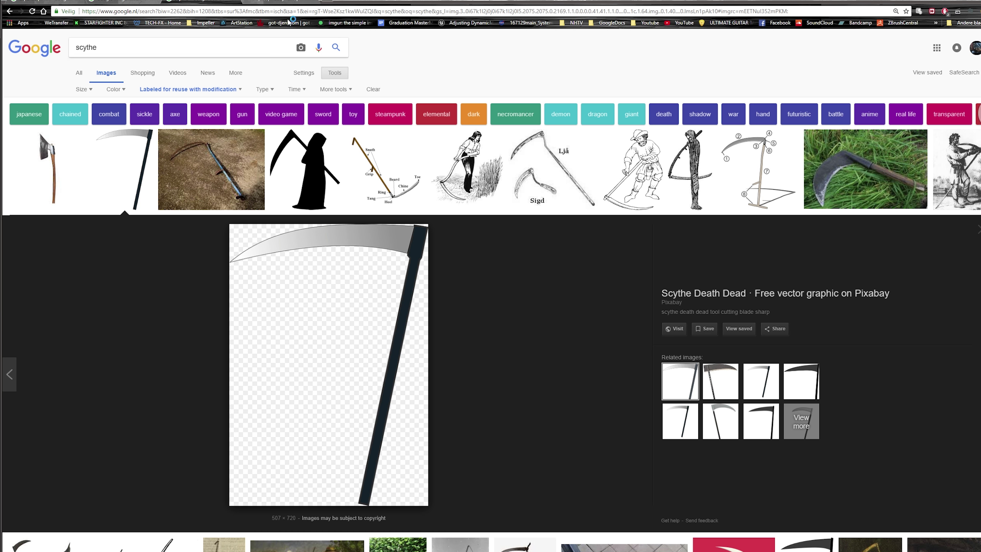
left_click(386, 271)
left_click(376, 121)
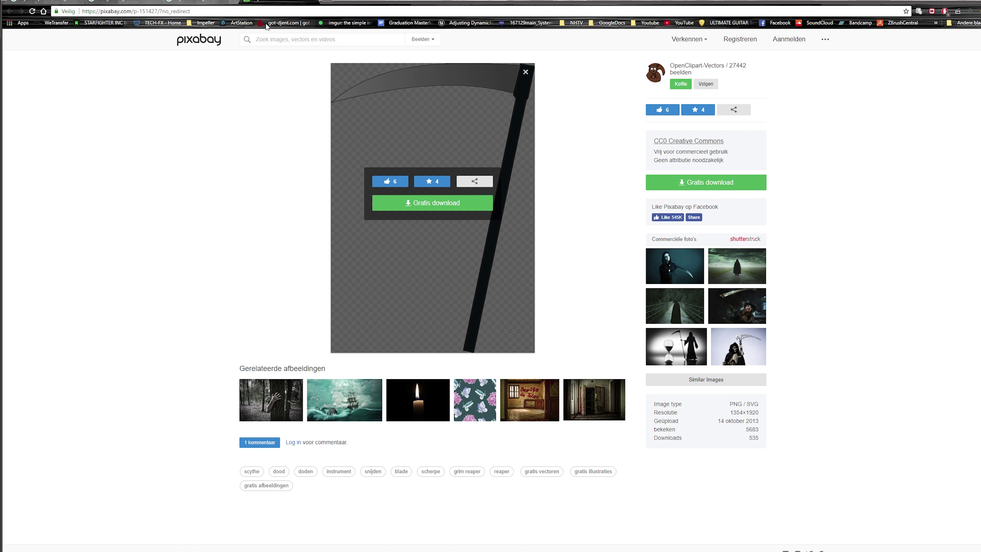
- Copy the scythe image via Afbeelding kopiëren and return to Photoshop
left_click(185, 3)
right_click(310, 281)
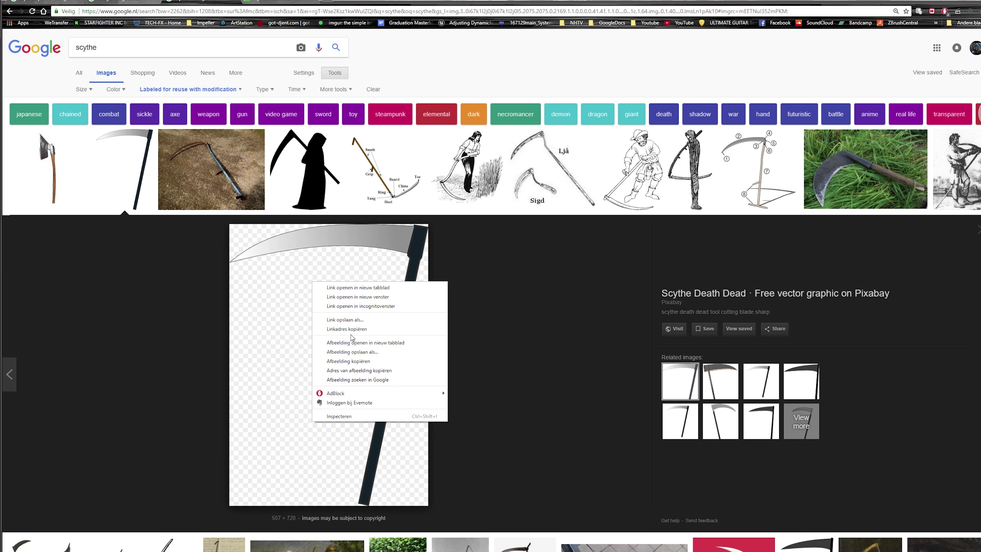
left_click(351, 363)
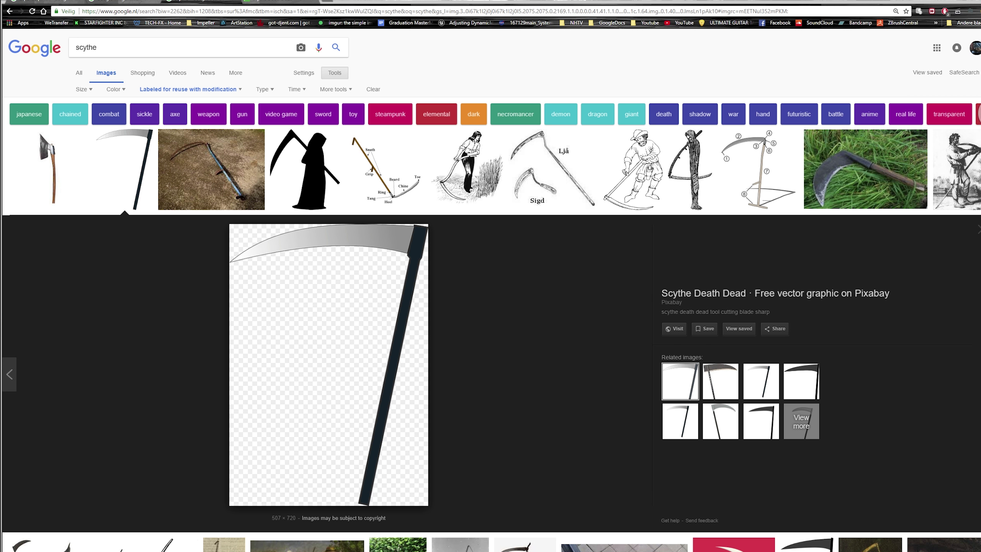
key("alt+Tab")
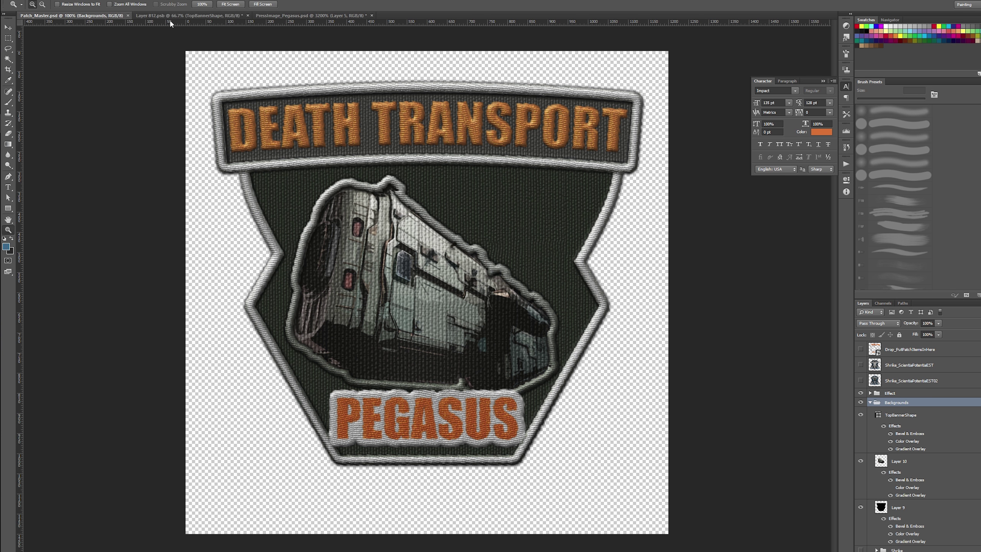
- In Layer 812.psb, toggle PegasusFill and TopBannerStroke, hide TopBannerShape, and select PegasusShape
left_click(185, 15)
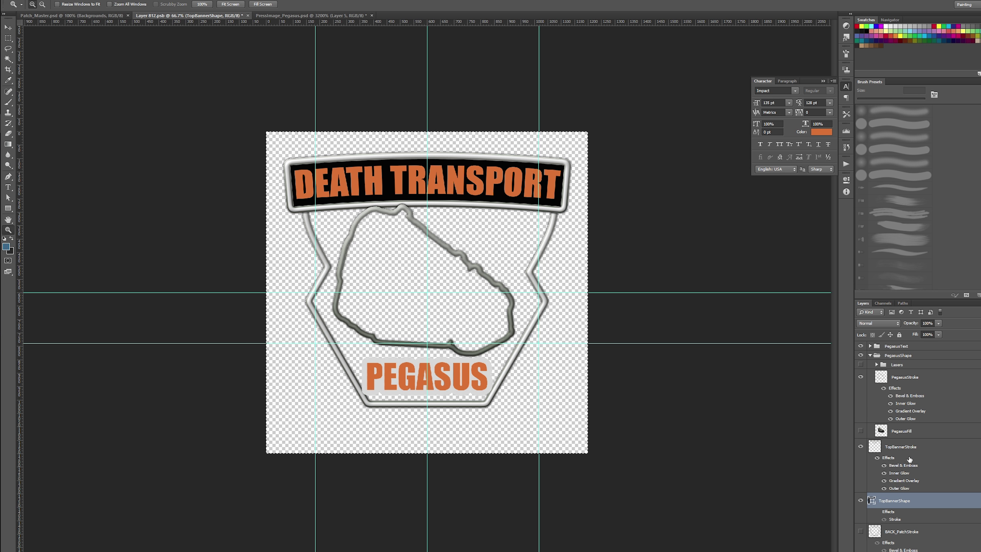
left_click(901, 365)
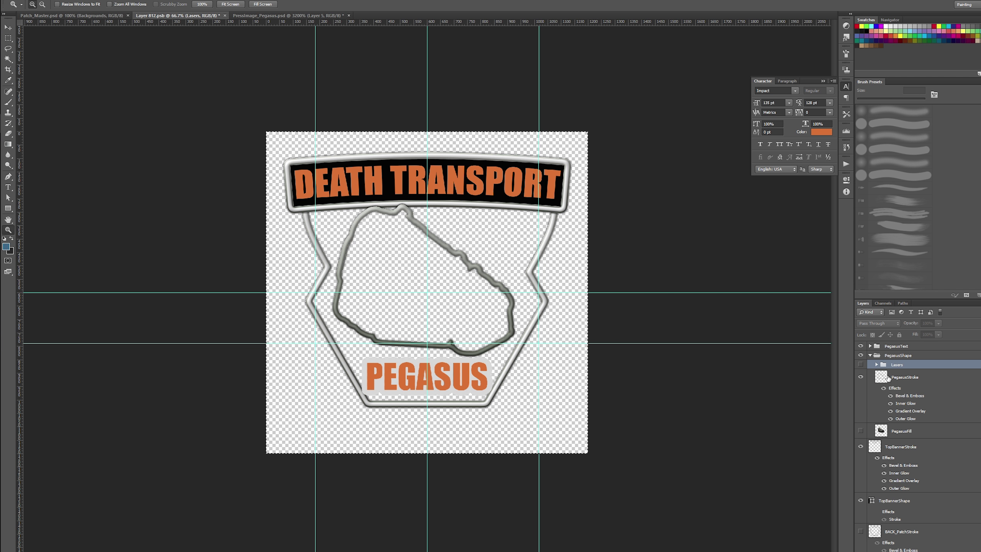
left_click(887, 378)
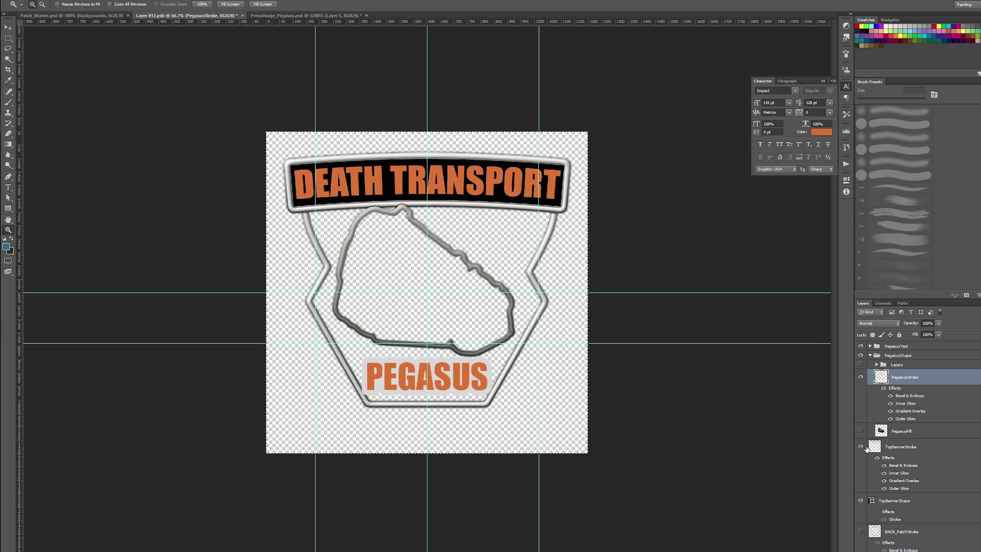
left_click(860, 430)
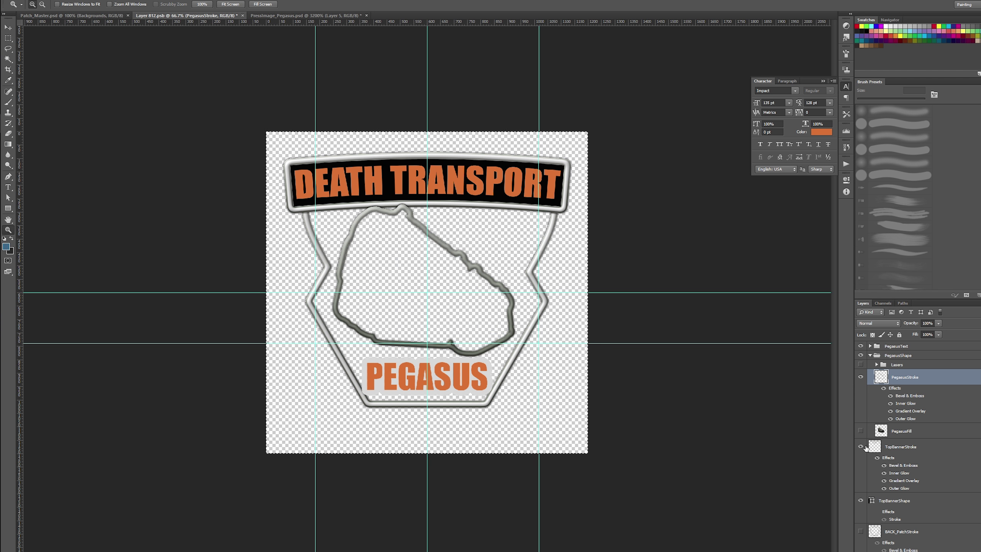
left_click(861, 447)
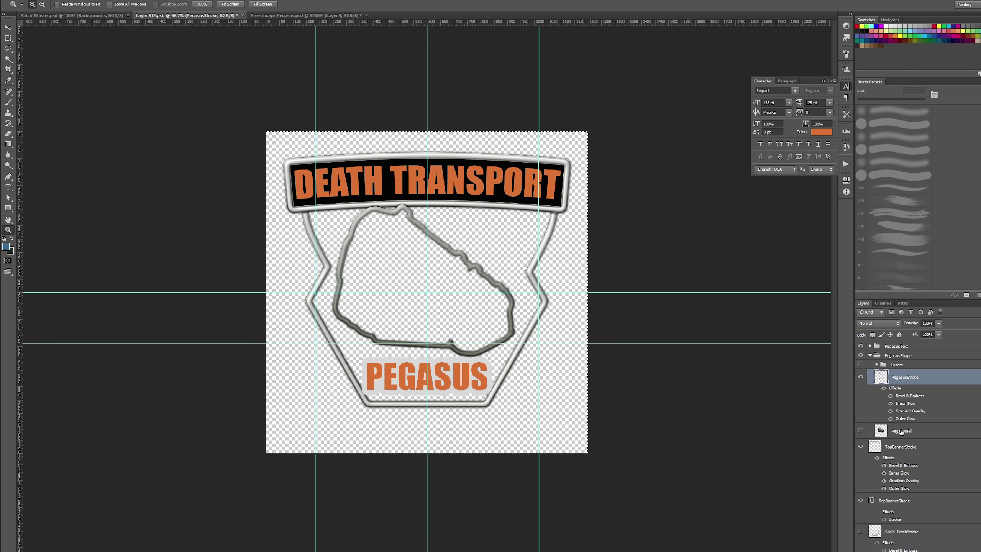
scroll(900, 479, "down", 2)
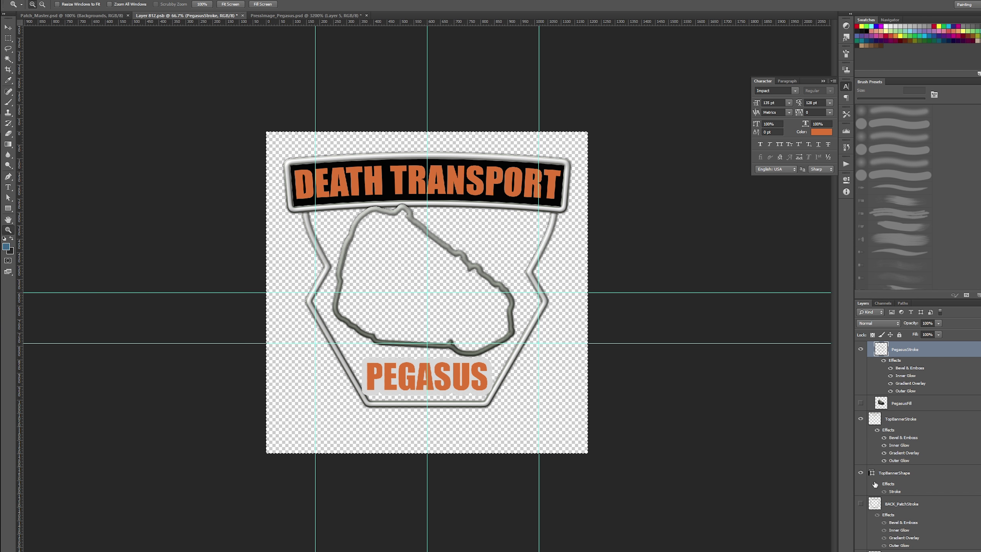
left_click(859, 473)
left_click(906, 430)
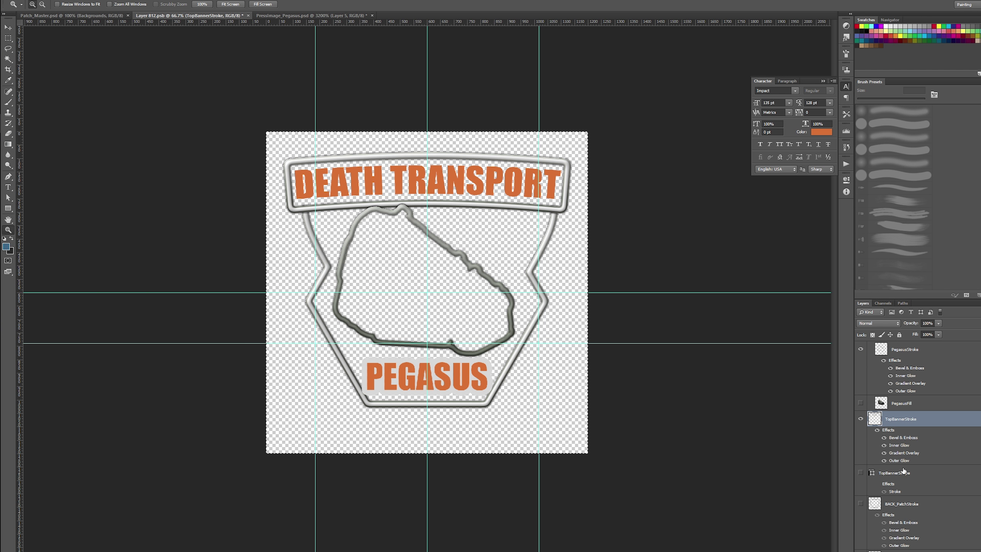
scroll(904, 474, "up", 2)
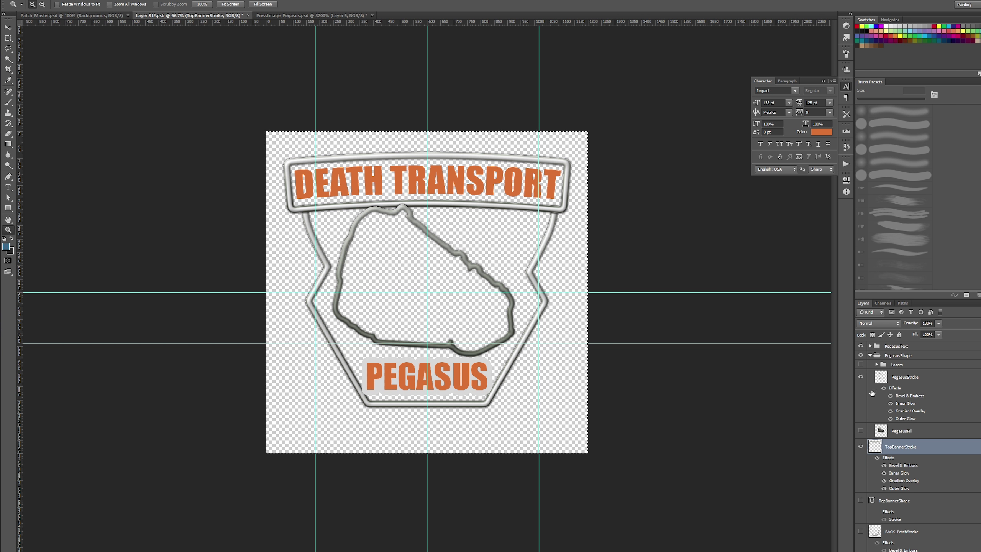
left_click(899, 355)
- Paste the scythe and delete its black background with the Magic Wand, then deselect
key("ctrl+v")
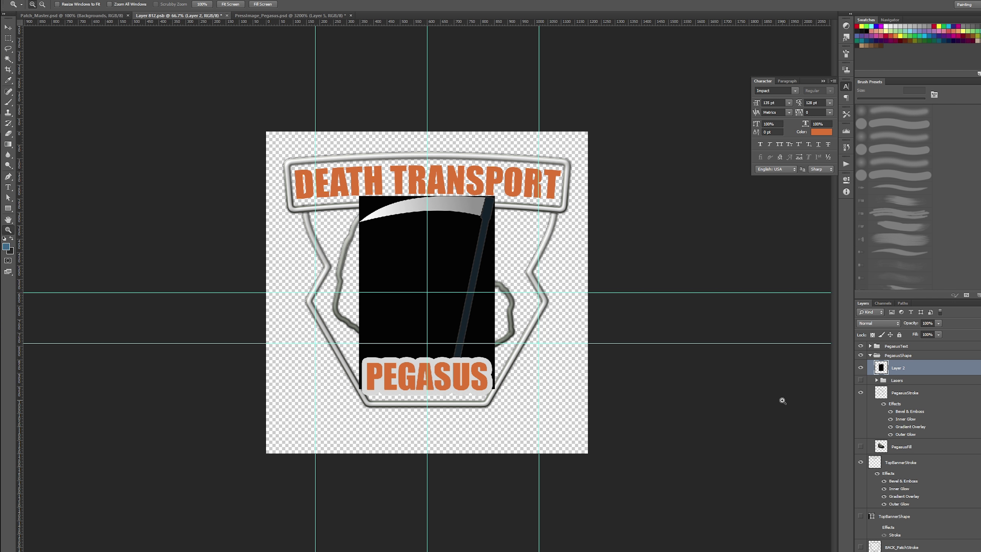
left_click(8, 59)
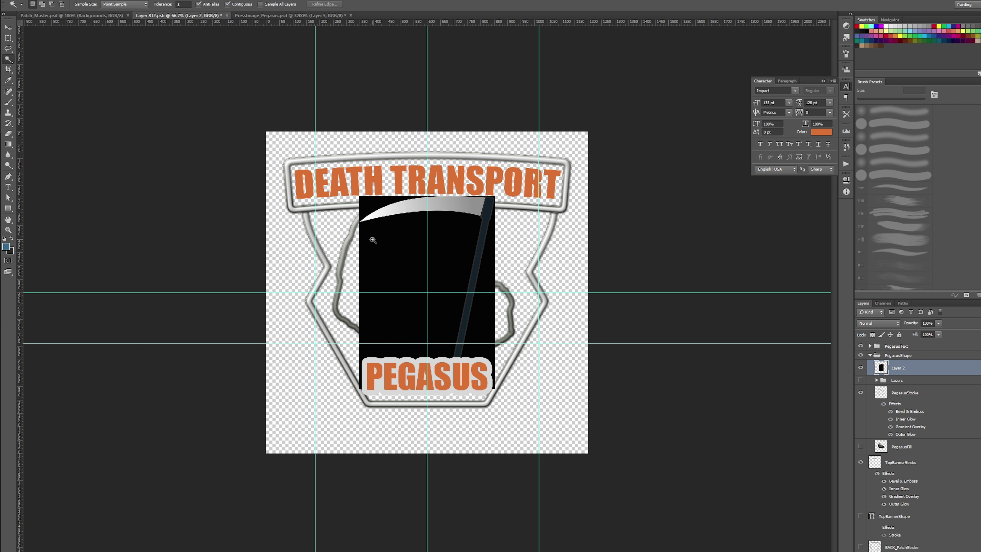
left_click(386, 248)
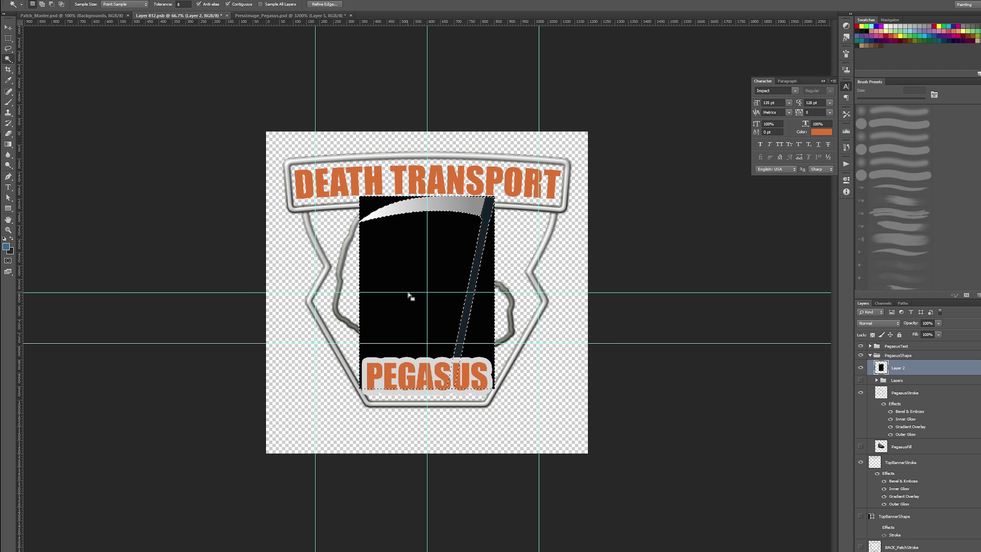
key("Delete")
key("m")
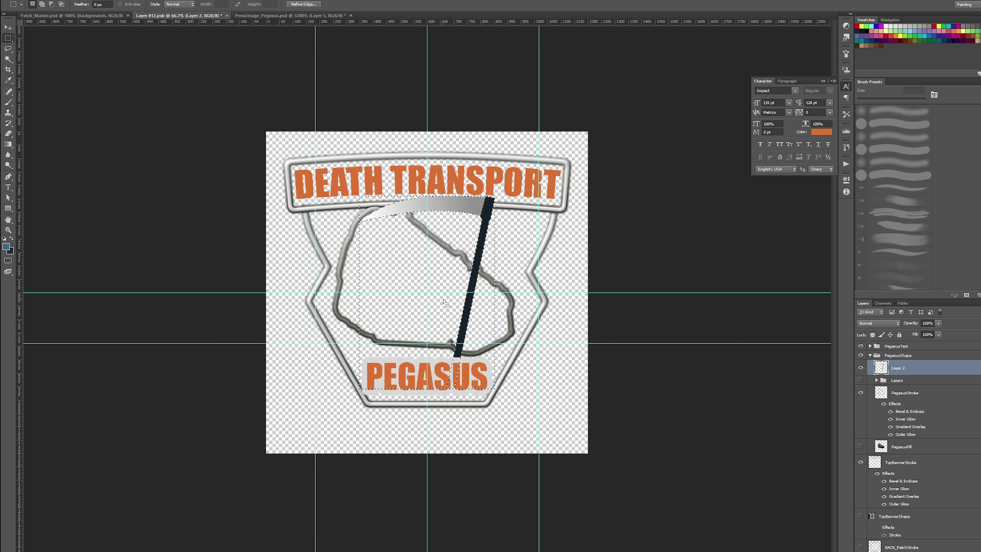
right_click(443, 300)
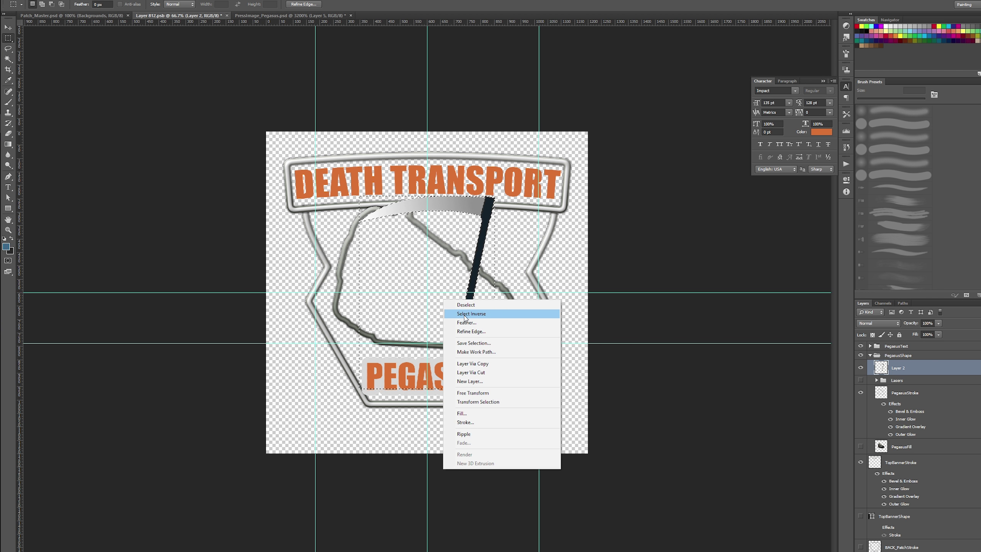
left_click(465, 314)
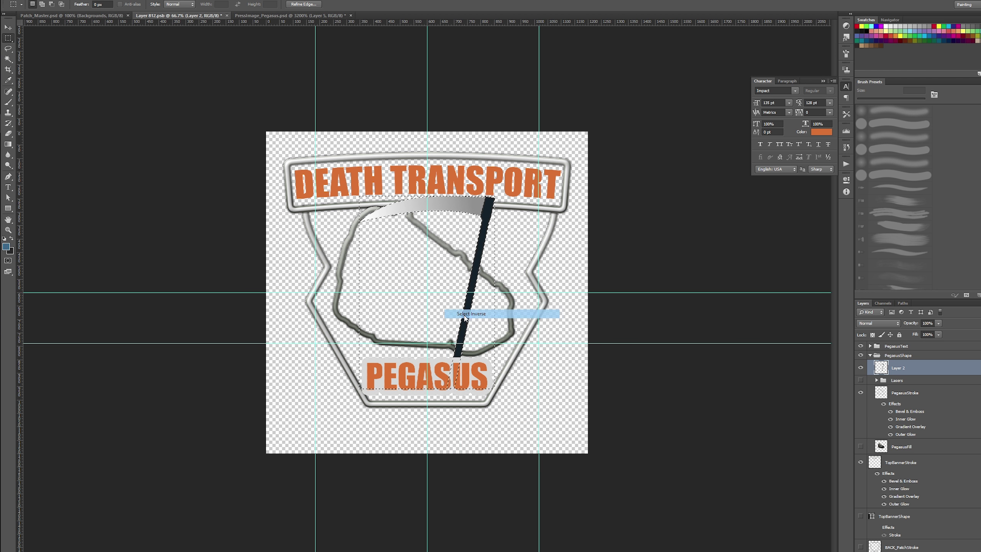
right_click(461, 279)
left_click(479, 285)
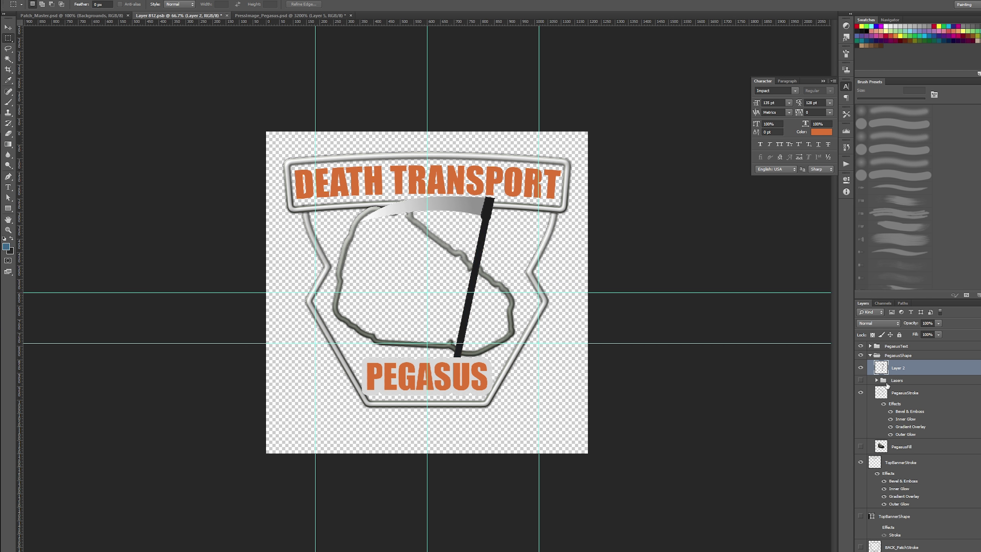
- Rotate the scythe 30°, scale it to about 71% and move it up-right
key("ctrl+t")
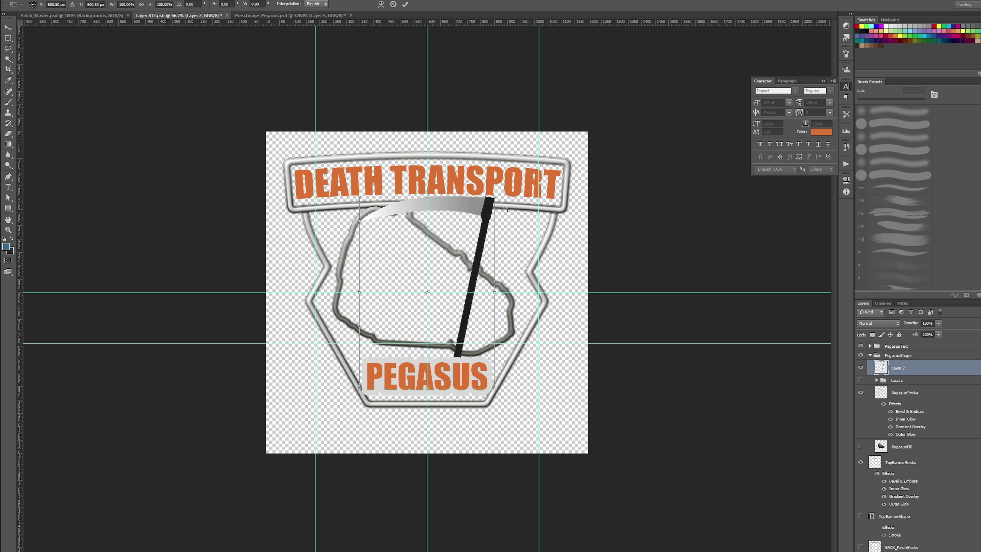
left_click_drag(505, 209, 535, 253)
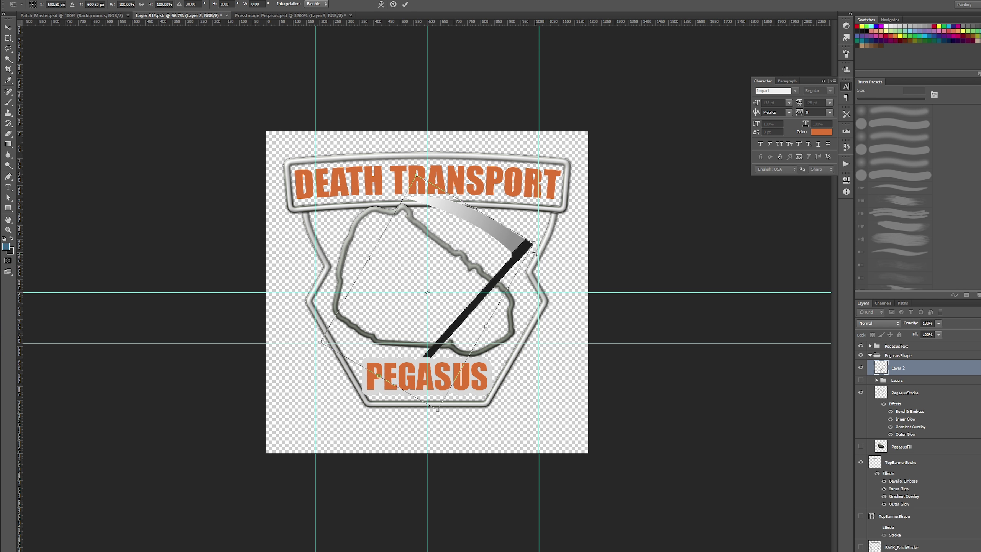
key("Return")
key("ctrl+t")
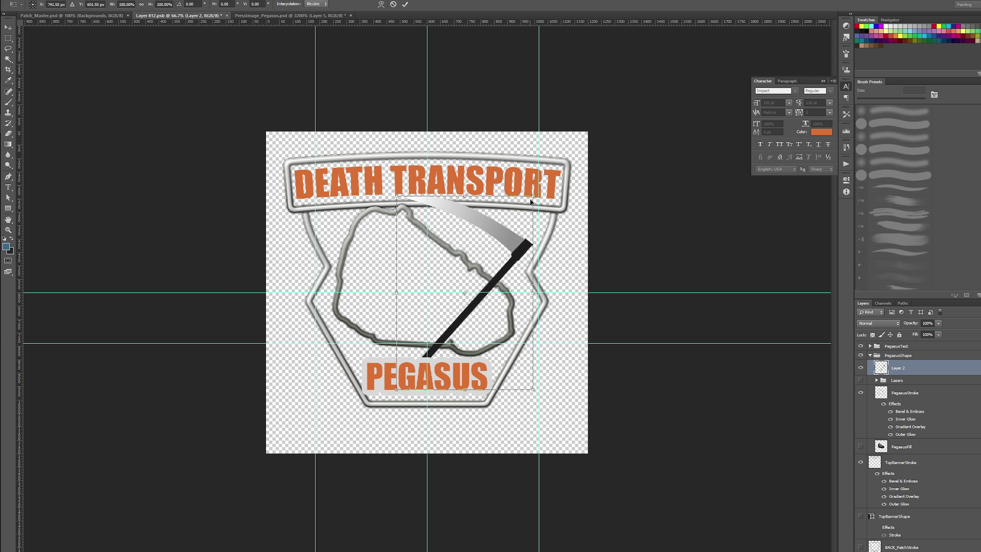
left_click_drag(534, 194, 515, 224)
left_click_drag(470, 308, 483, 296)
key("Return")
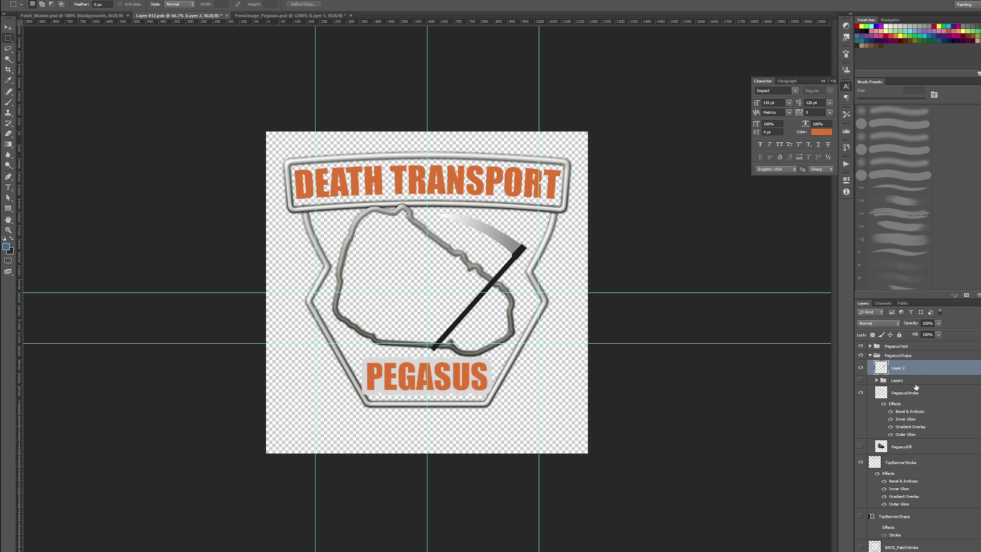
- Give the scythe layer a 10 px light grey Stroke effect
right_click(905, 458)
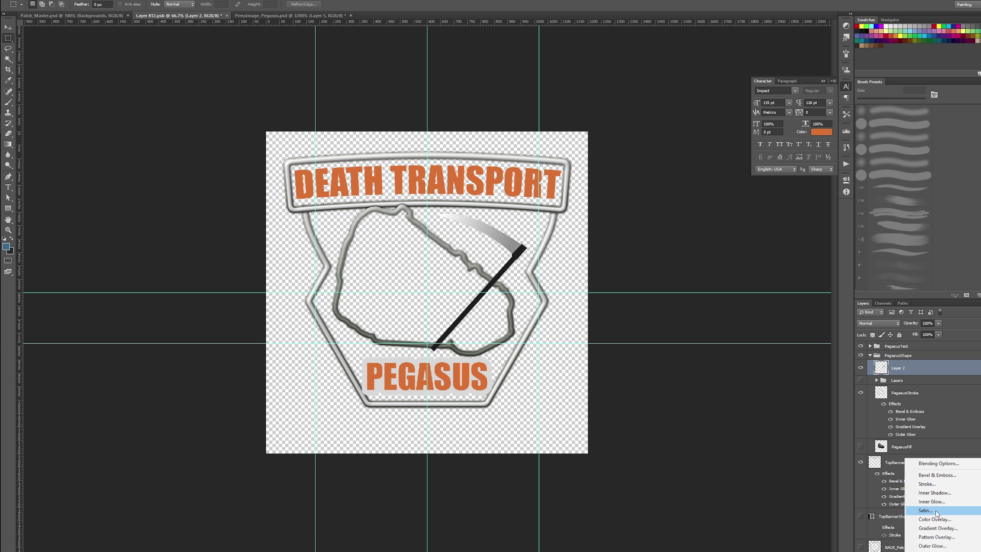
left_click(927, 483)
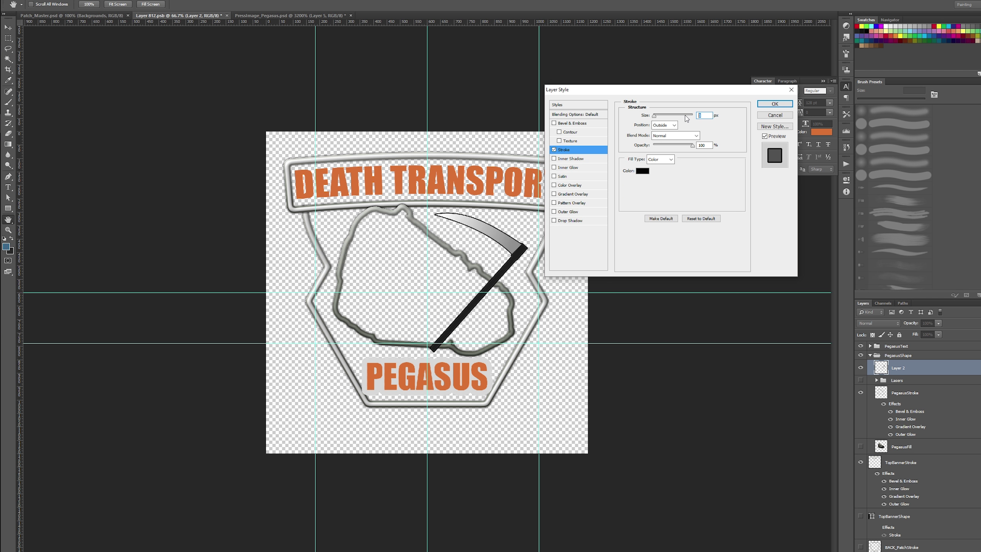
type("10")
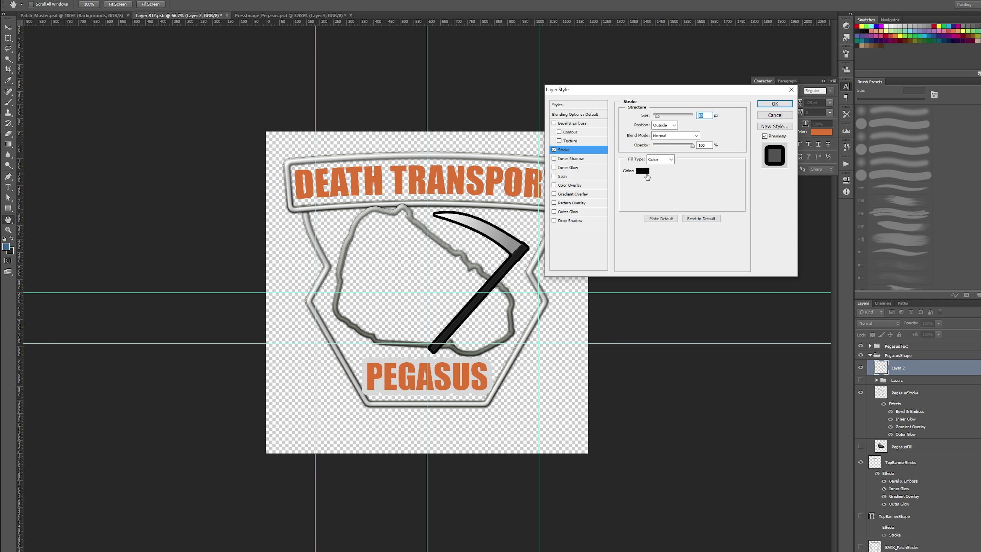
left_click(645, 172)
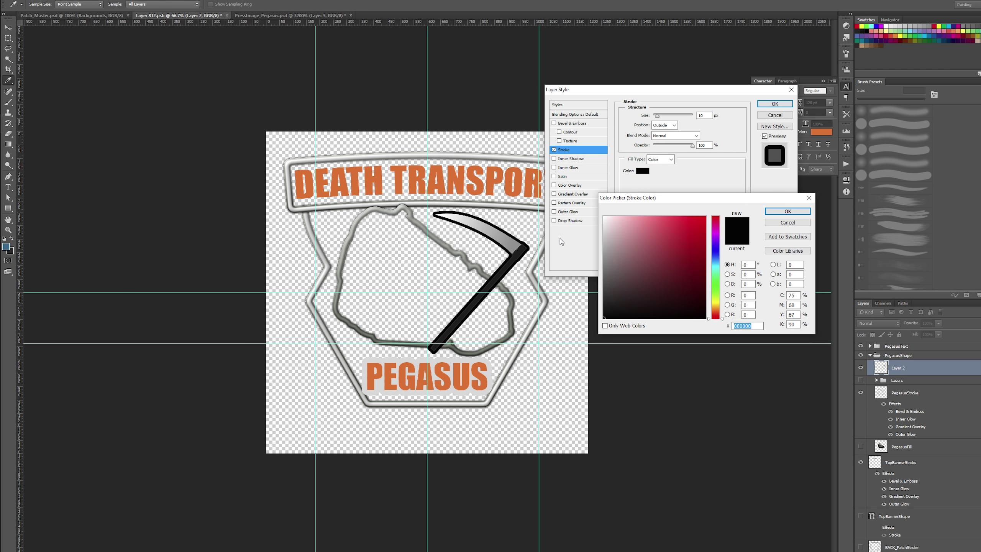
left_click(580, 231)
left_click(770, 212)
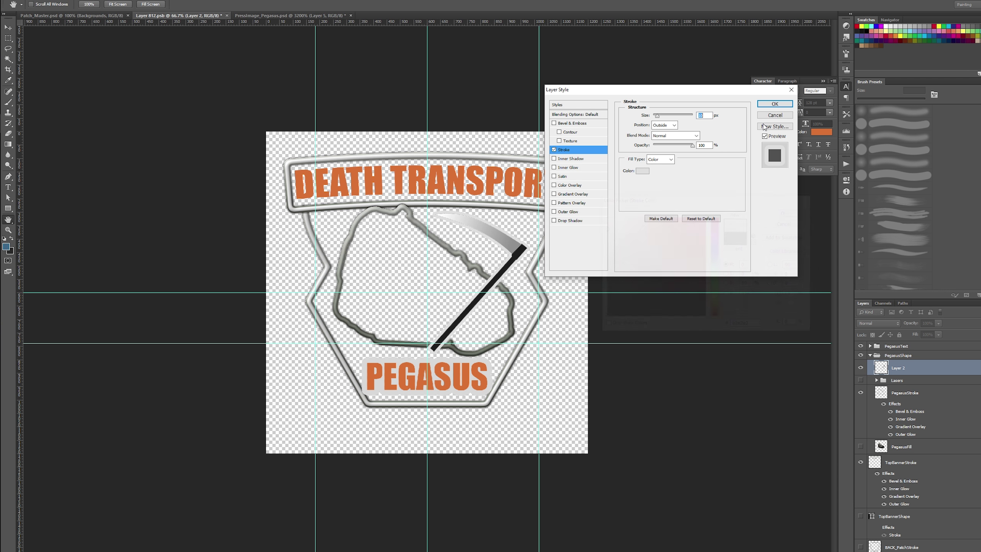
left_click(770, 103)
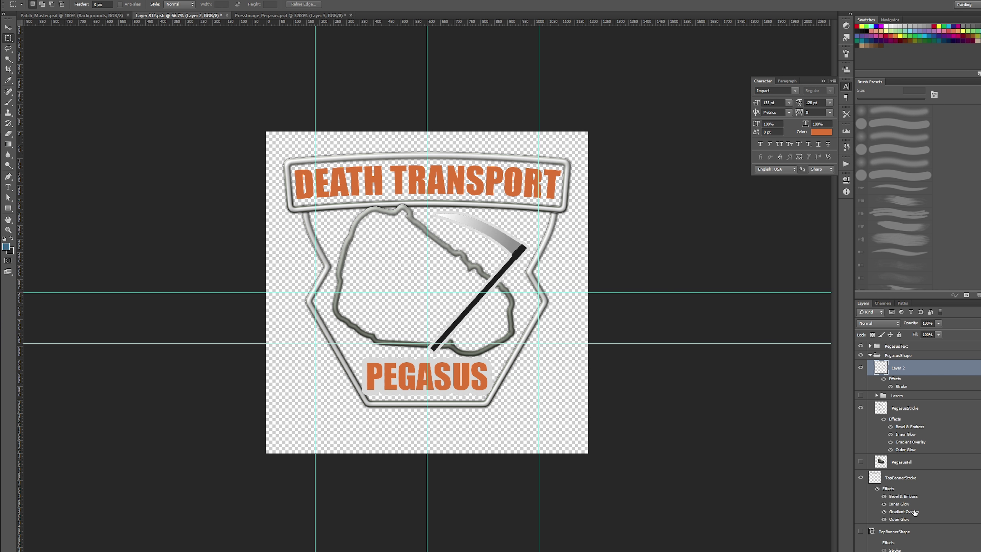
- Copy the TopBannerShape layer style, leaving that layer hidden
scroll(885, 496, "down", 2)
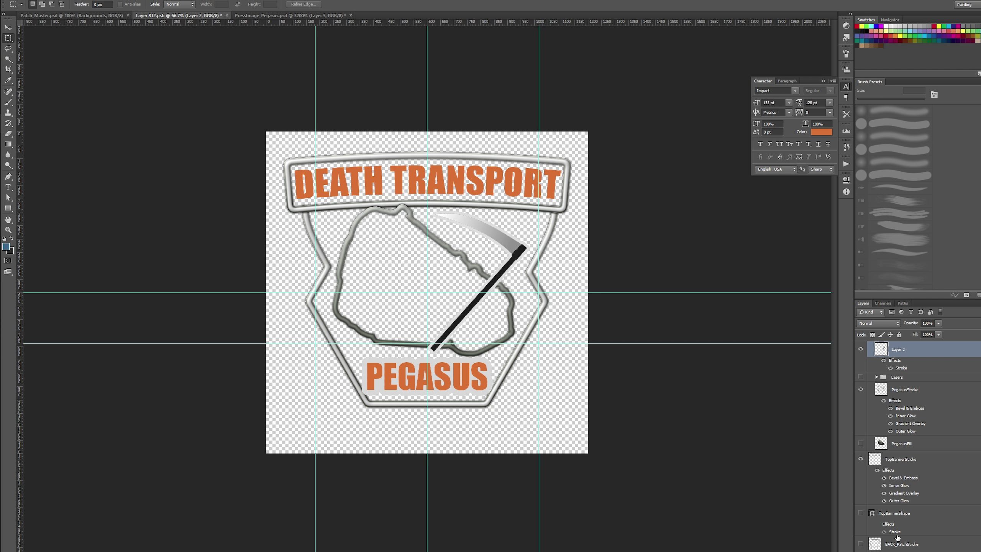
left_click(884, 531)
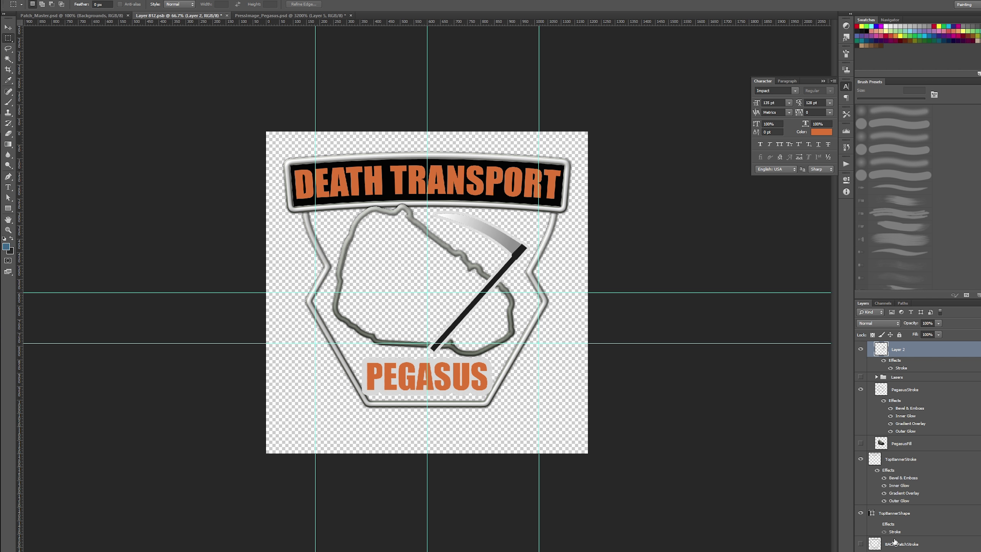
left_click(888, 525)
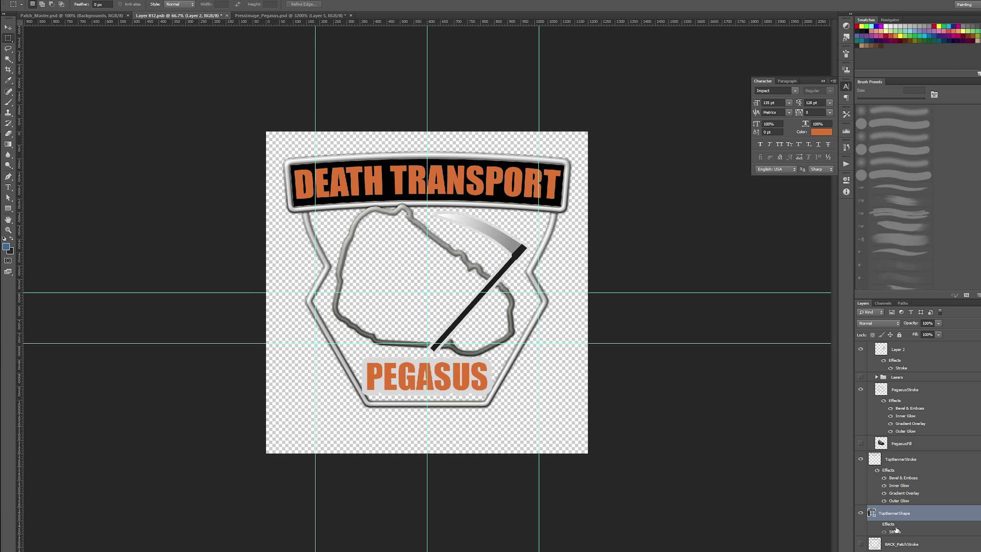
right_click(882, 525)
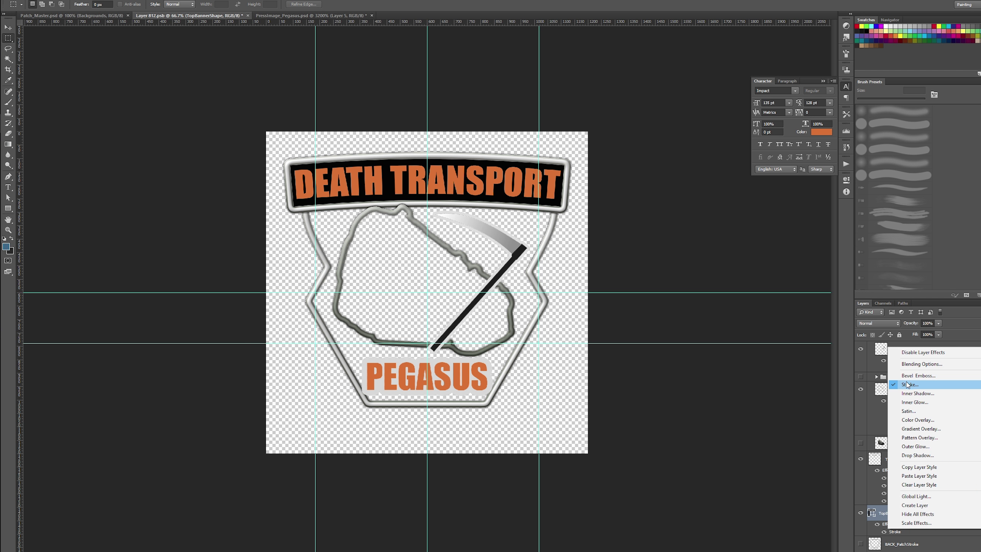
left_click(916, 467)
left_click(860, 512)
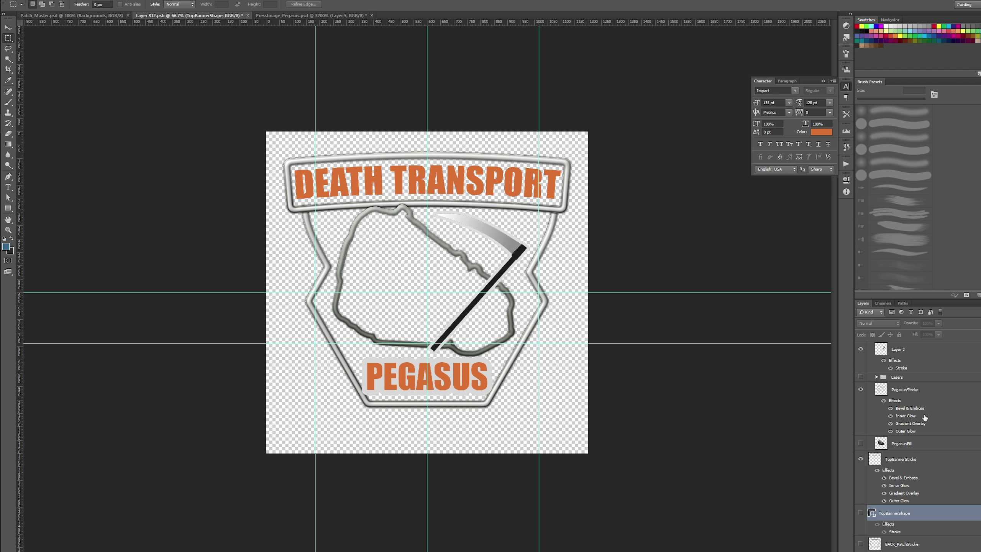
scroll(924, 417, "up", 1)
- Paste the copied style onto the scythe, set its stroke to 10 px light grey d1d1d1, and duplicate the layer
right_click(905, 370)
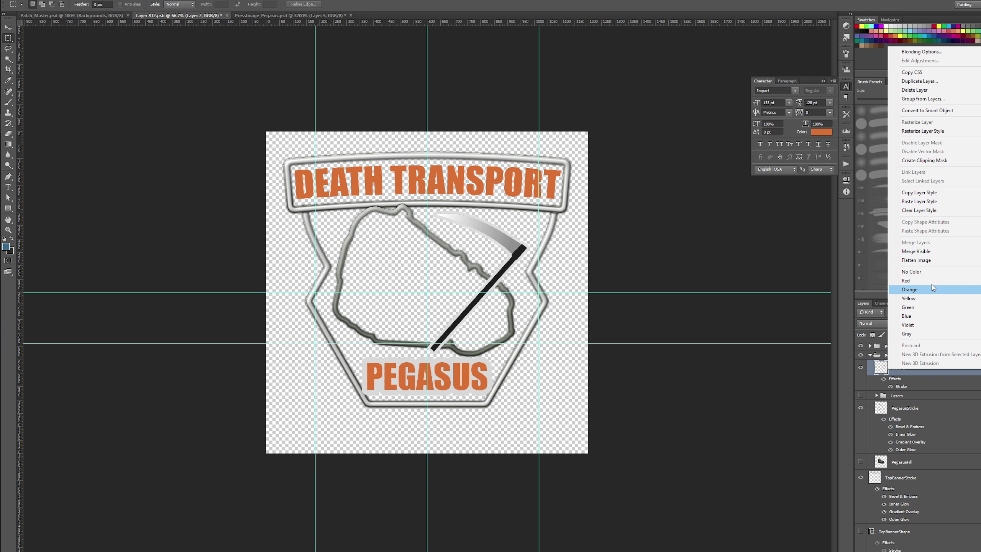
left_click(927, 201)
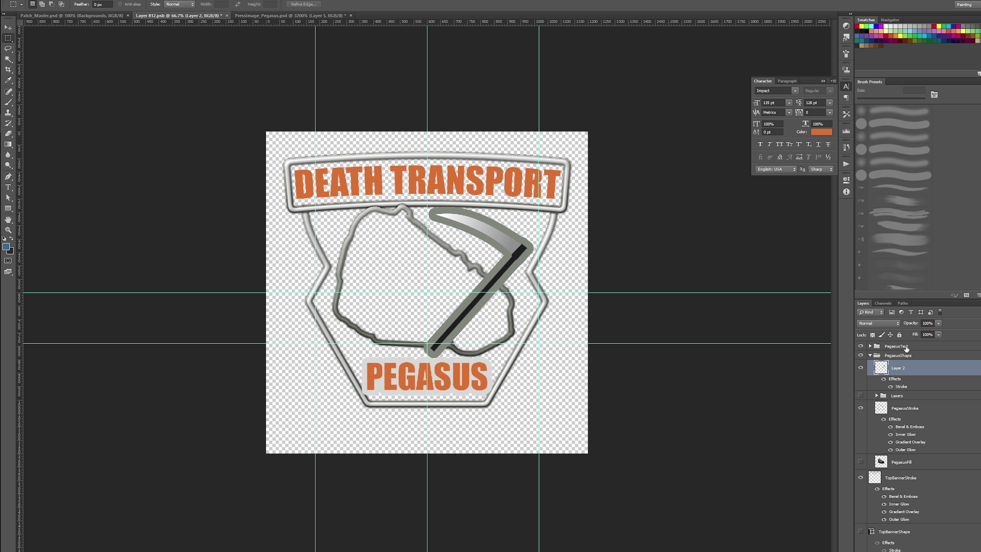
double_click(901, 386)
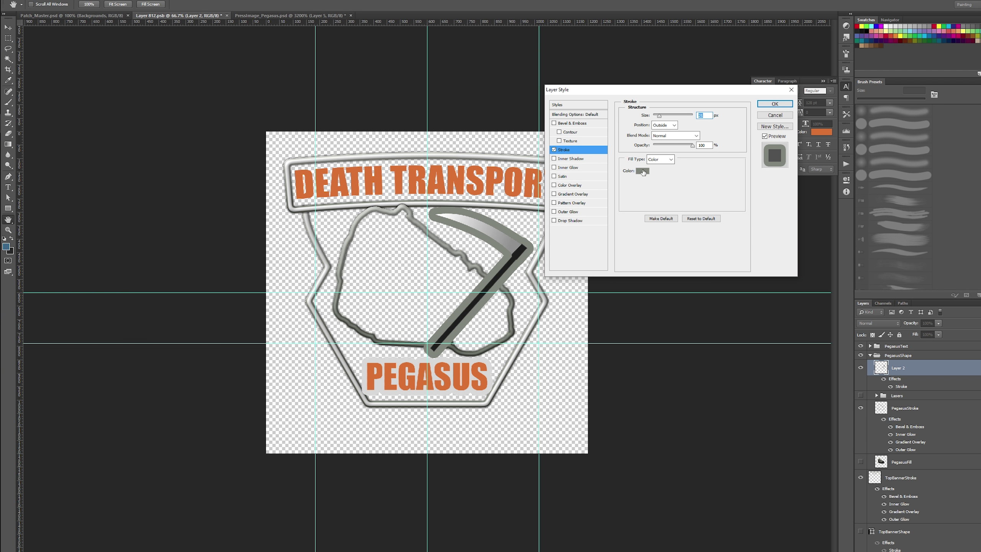
left_click(642, 171)
left_click(571, 234)
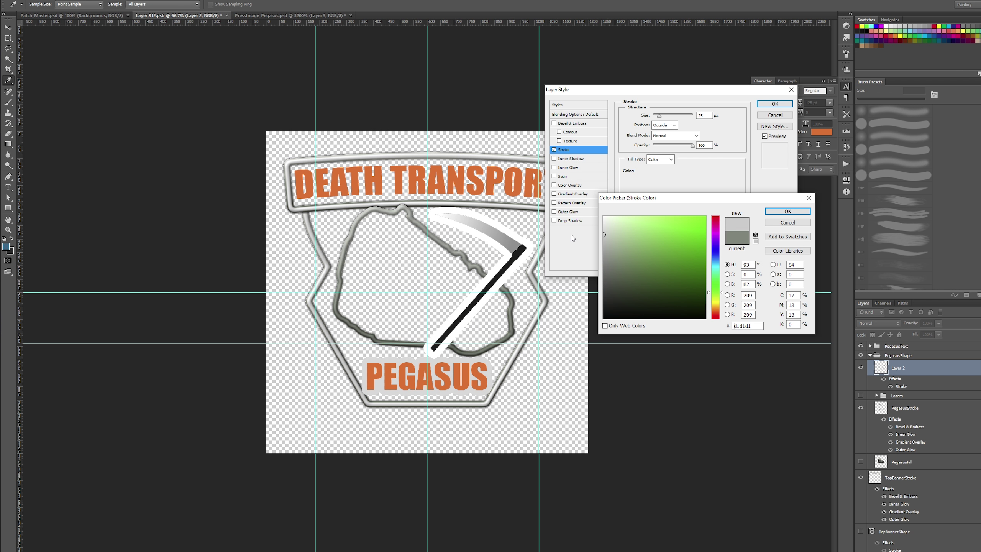
left_click(787, 211)
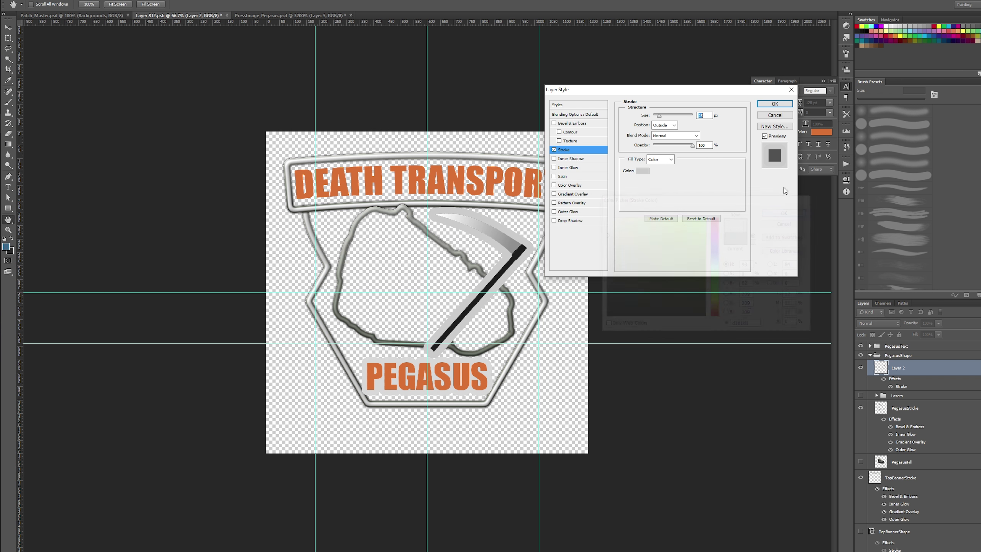
type("10")
left_click(774, 104)
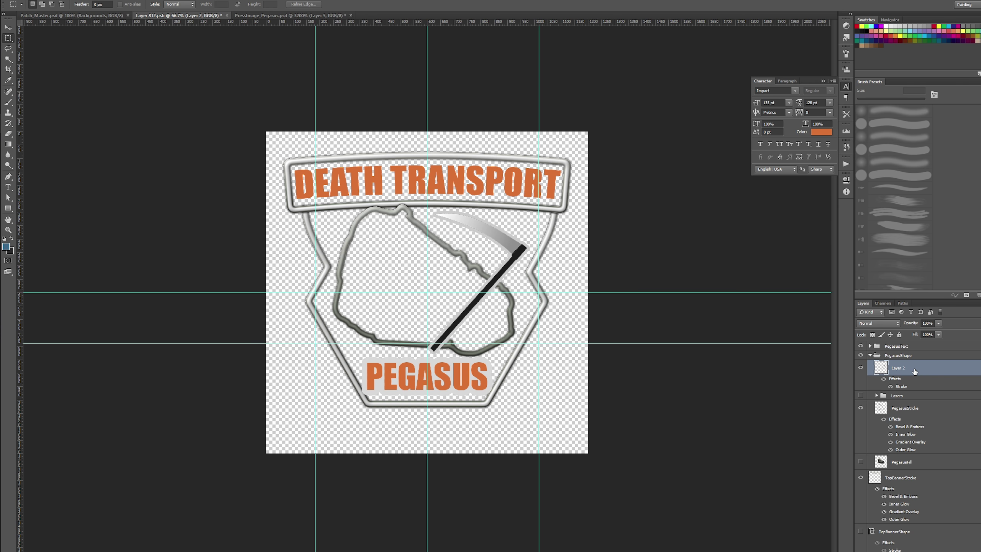
key("ctrl+j")
- Rasterize the duplicate's layer style and hide the stroke effect on Layer 2, then deselect
right_click(887, 368)
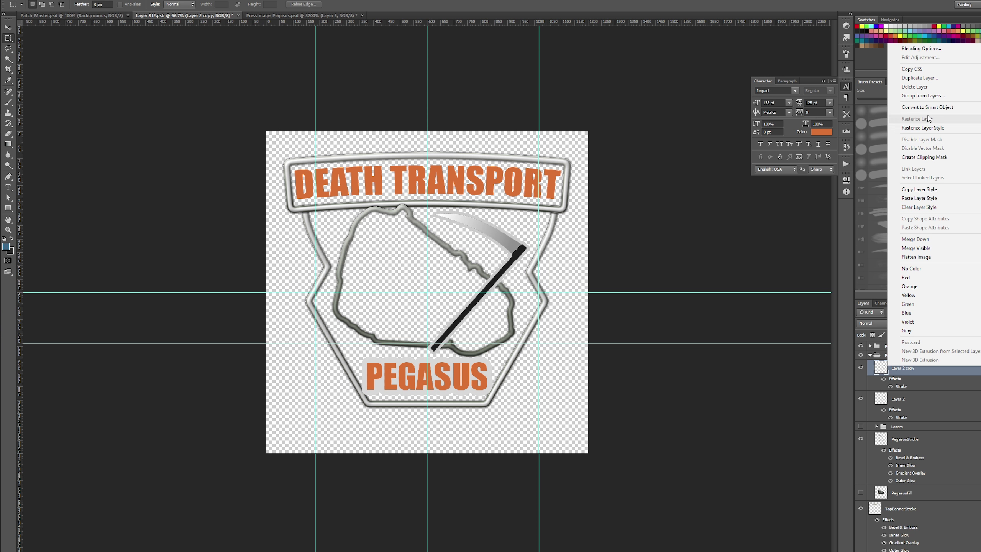
left_click(929, 127)
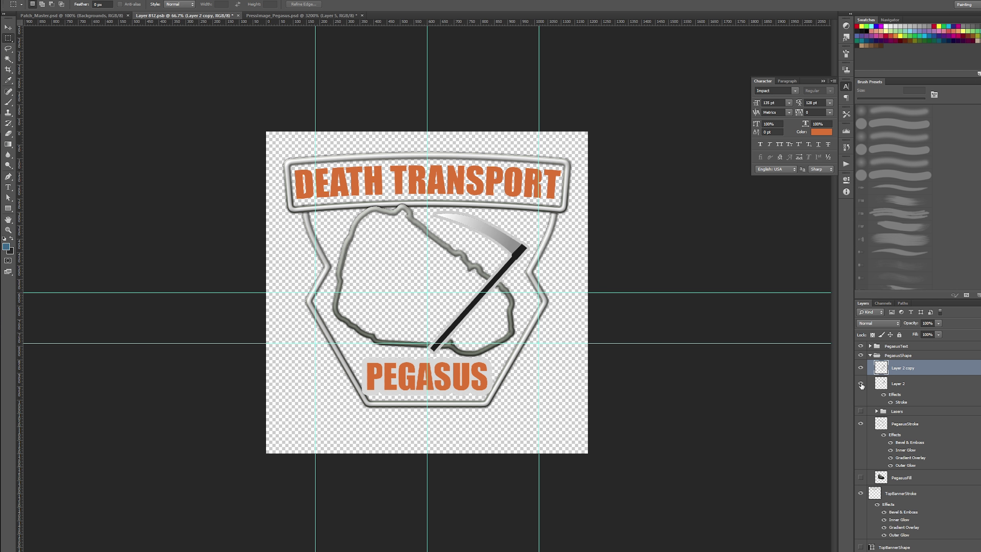
left_click(883, 384)
left_click(883, 395)
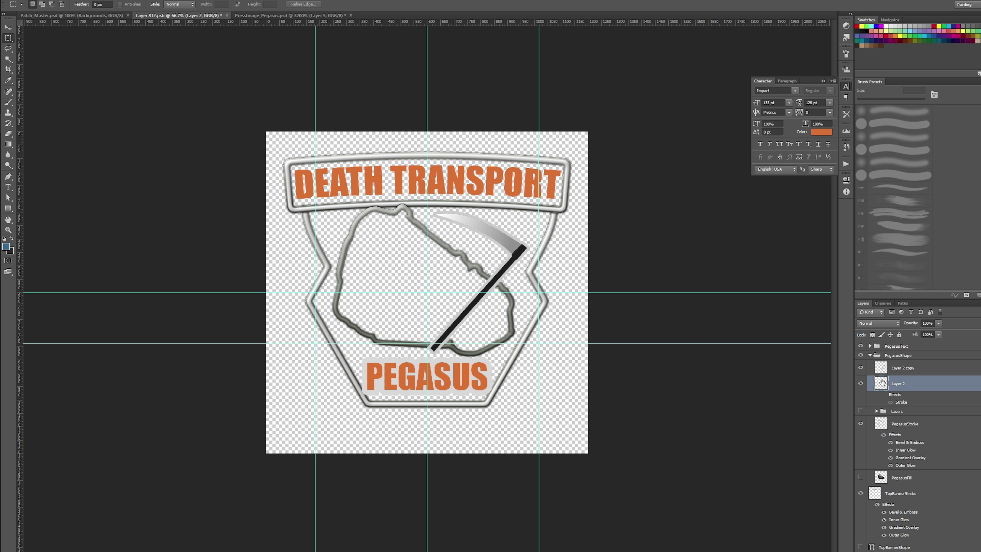
left_click(881, 383, "ctrl")
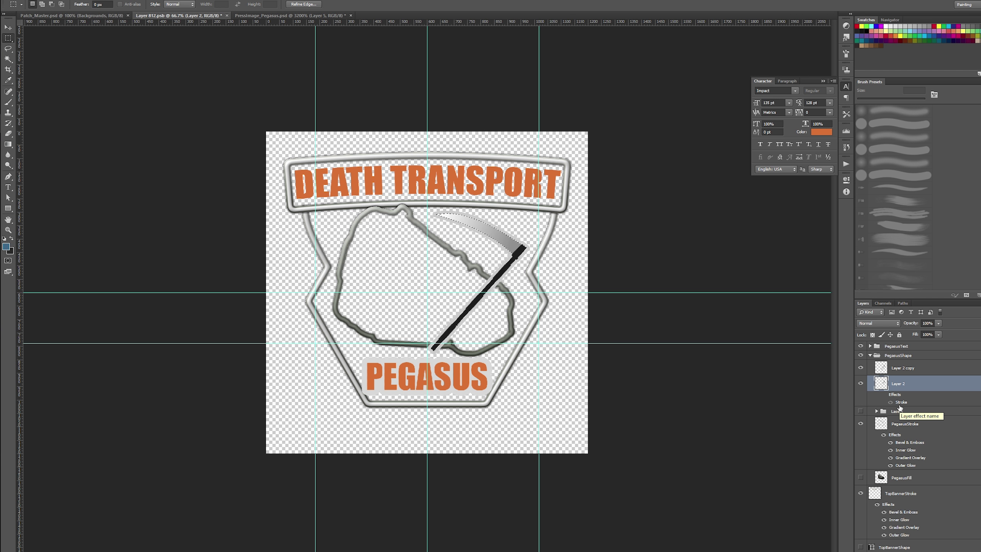
left_click(901, 371)
left_click(902, 386)
right_click(529, 241)
left_click(552, 248)
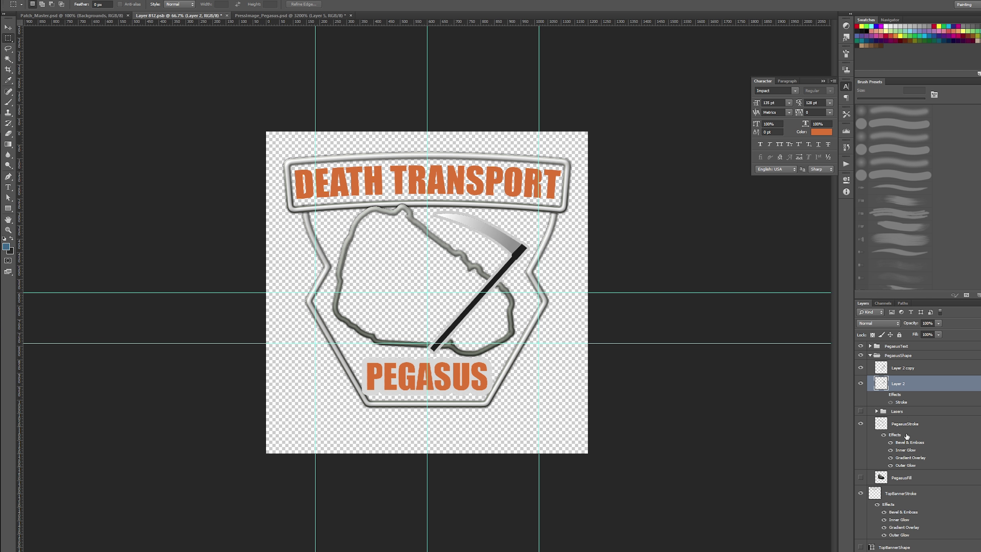
- Paste the PegasusStroke style onto Layer 2 copy, then delete that restyled copy
right_click(912, 455)
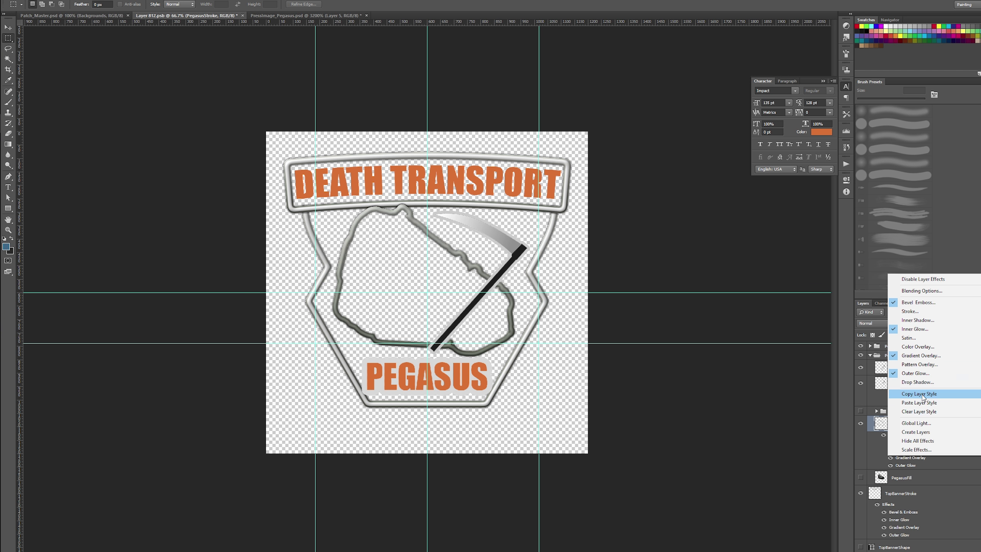
key("Escape")
right_click(914, 373)
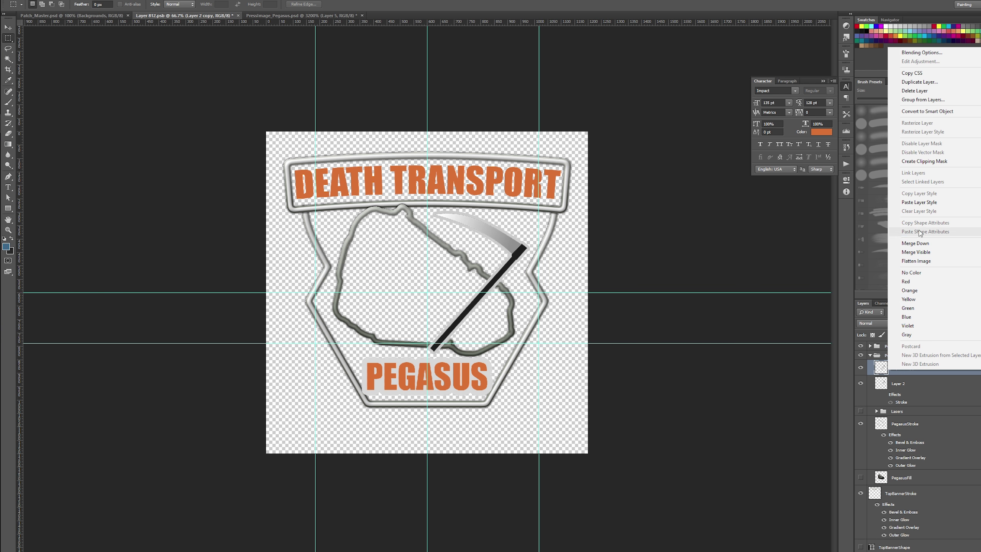
left_click(919, 202)
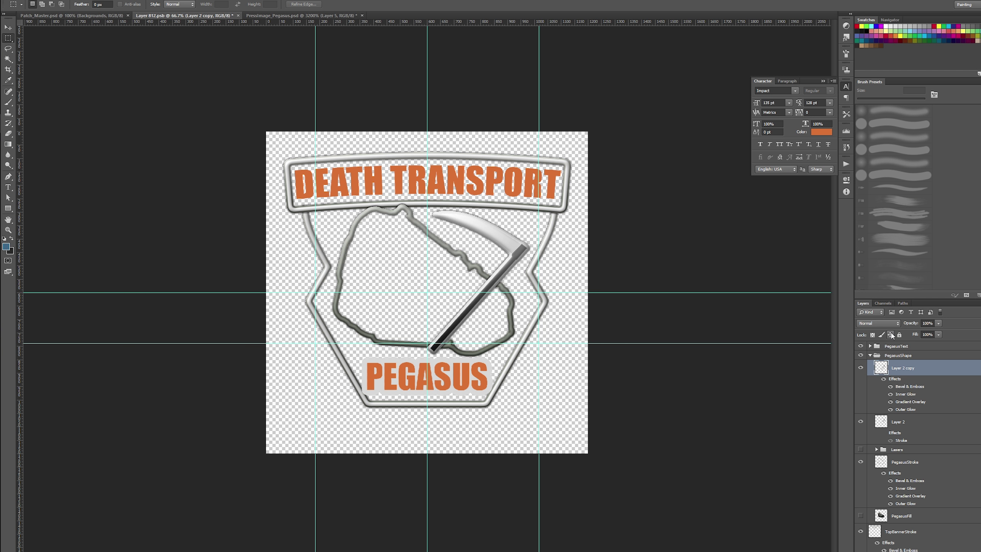
left_click(908, 421)
left_click(913, 367)
key("Delete")
- Duplicate the scythe again, rasterize its stroke, and paste the PegasusStroke bevel and glow effects onto it
key("ctrl+j")
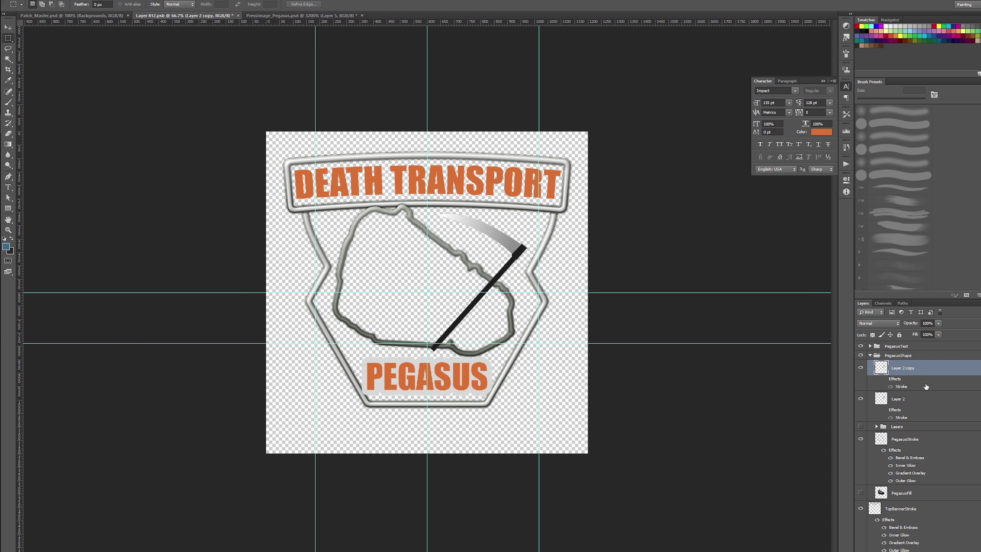
left_click(884, 379)
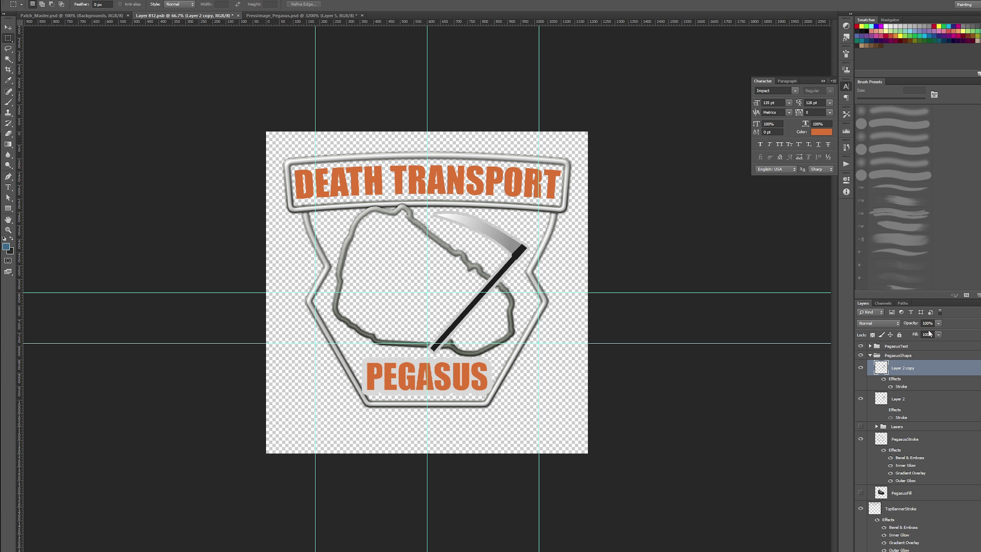
right_click(926, 371)
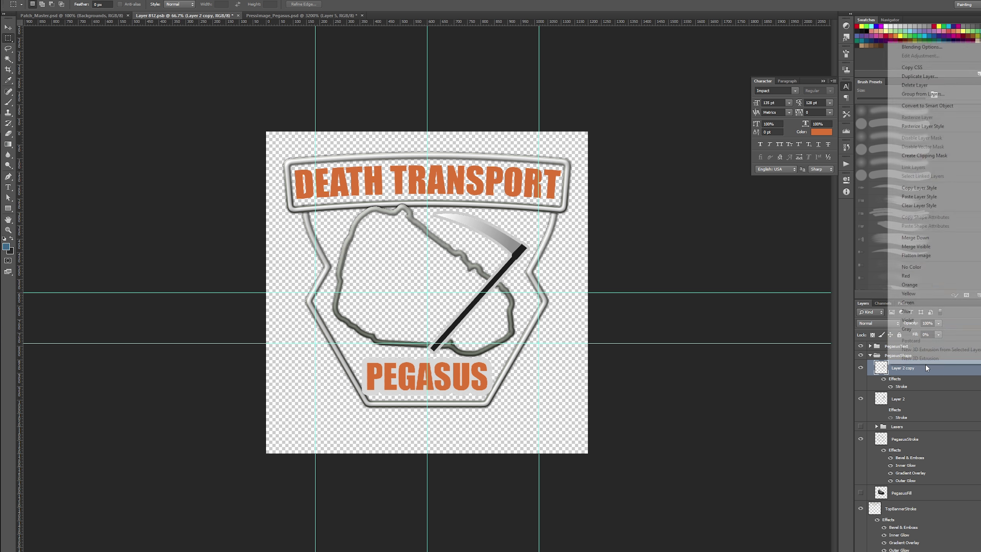
left_click(923, 126)
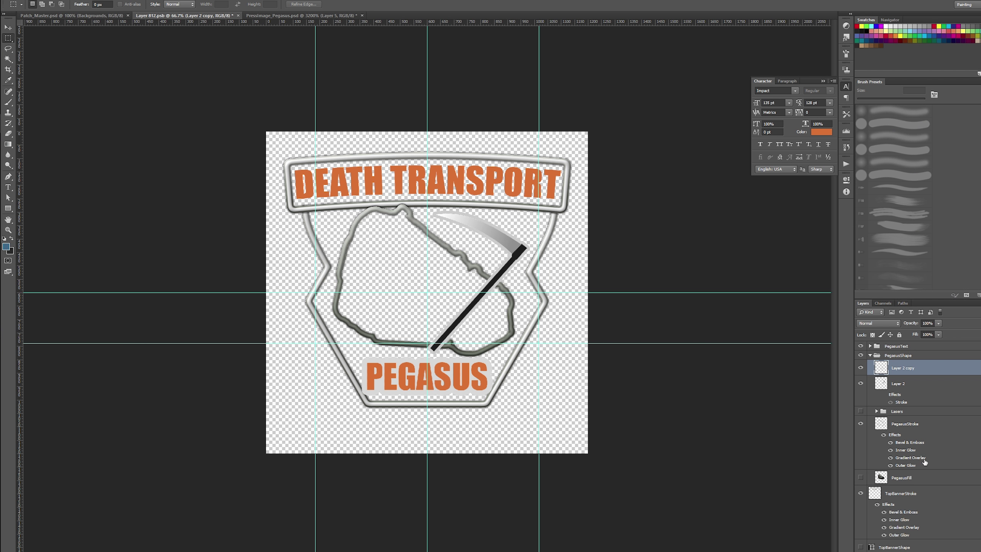
right_click(918, 451)
key("Escape")
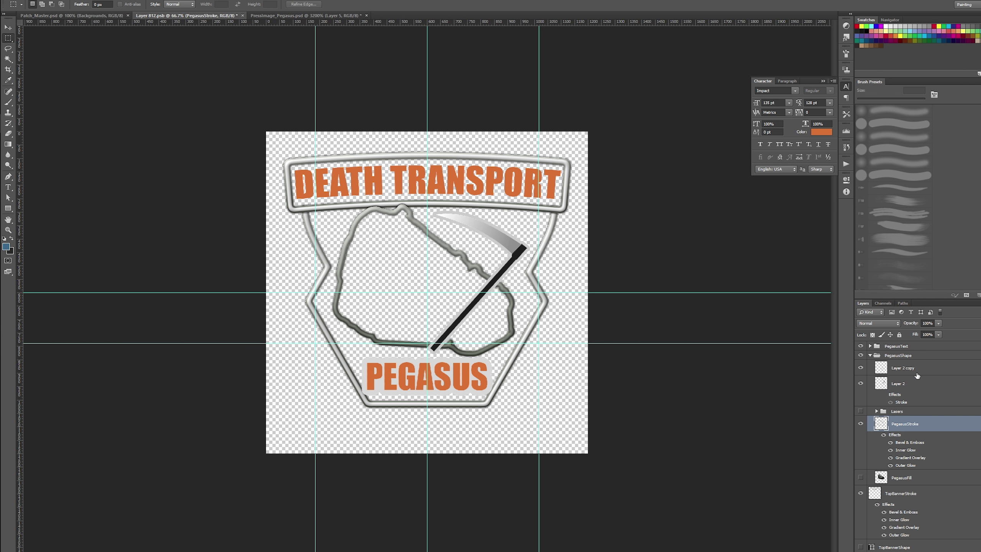
right_click(917, 367)
left_click(919, 195)
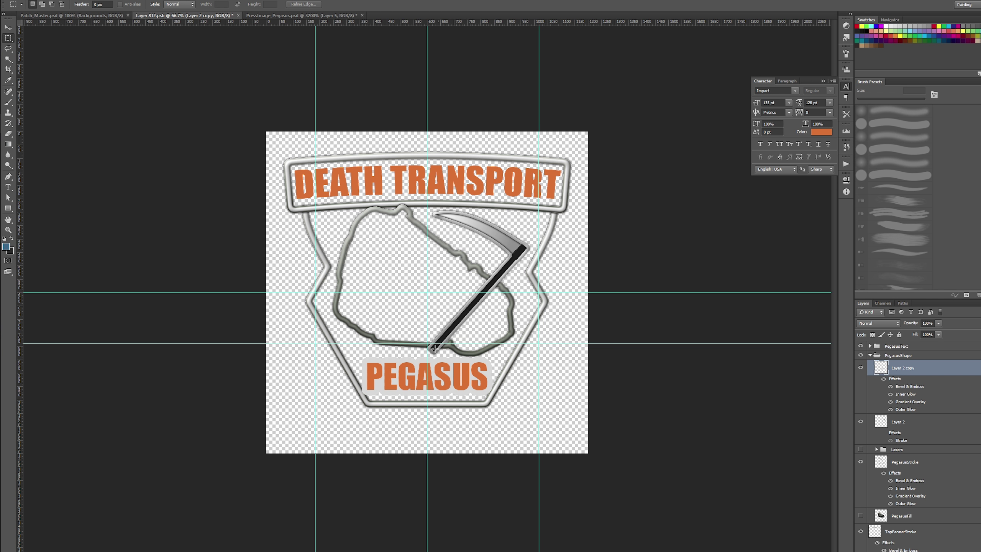
- Select both scythe layers and scale them up to about 117%
left_click(895, 420, "ctrl")
key("ctrl+t")
left_click_drag(427, 355, 414, 380)
key("Return")
- Save Layer 812.psb and switch to the Patch_Master.psd document
key("m")
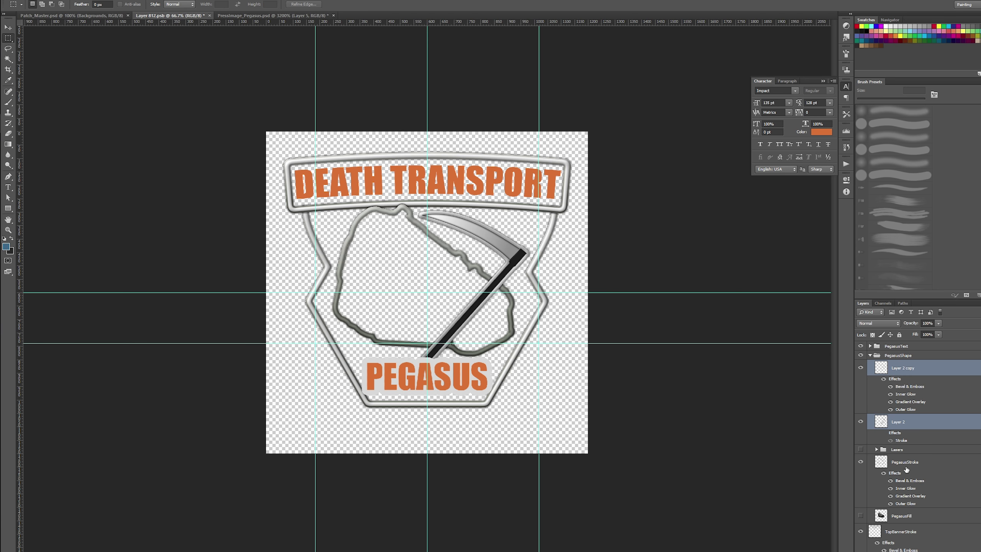
key("ctrl+s")
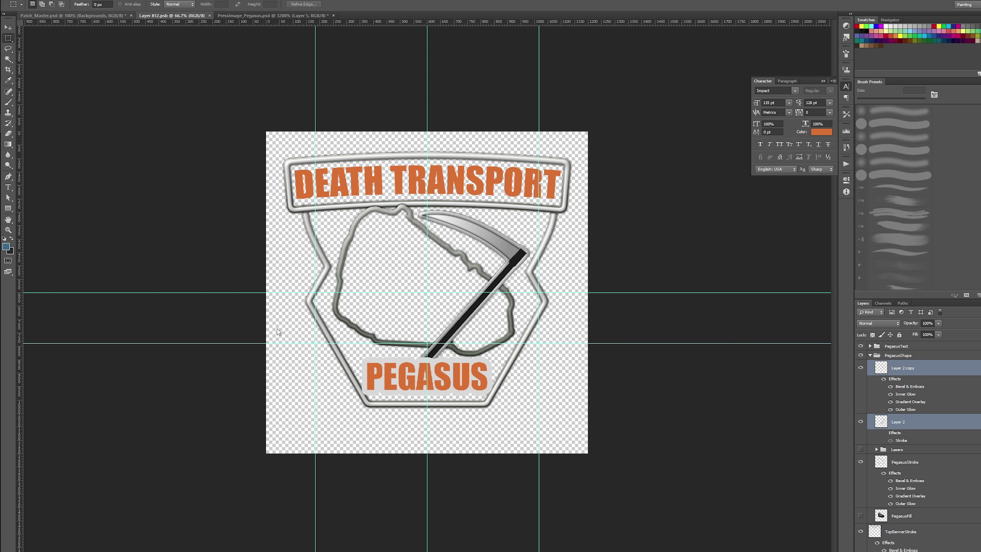
key("ctrl+shift+Tab")
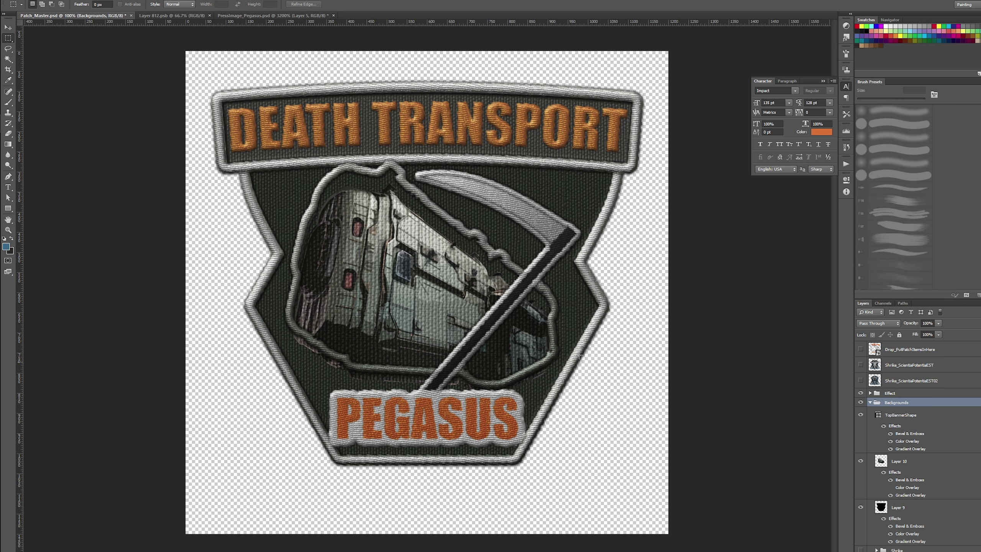
- In Layer 812.psb, nudge the PegasusStroke outline a few pixels down and save the file
left_click(172, 16)
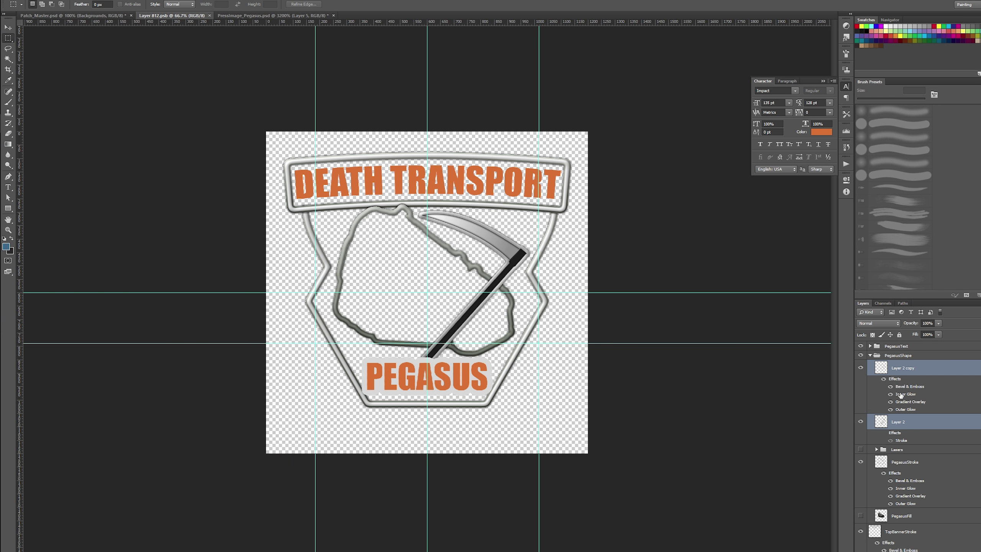
left_click(904, 462)
key("v")
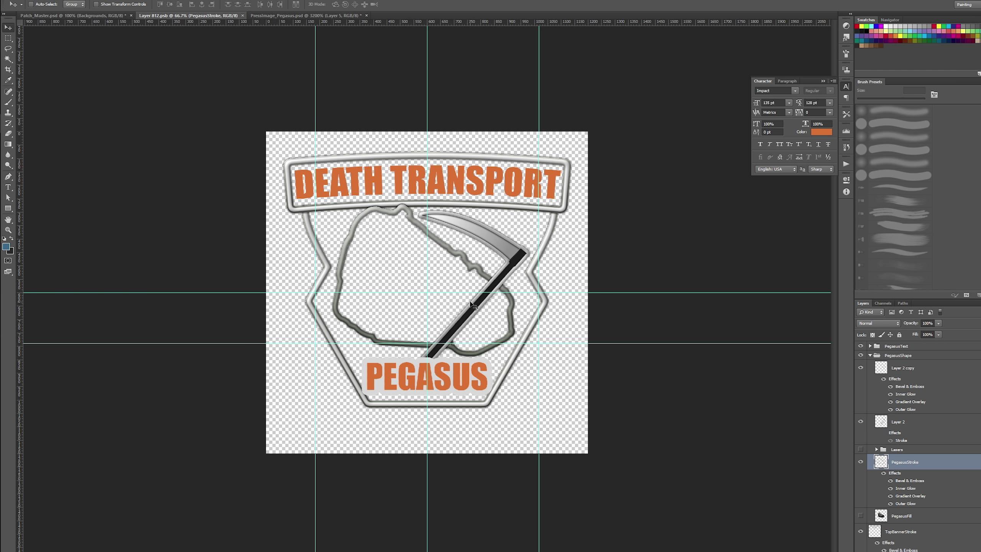
left_click_drag(470, 310, 472, 313)
key("Down")
key("Down")
key("Down")
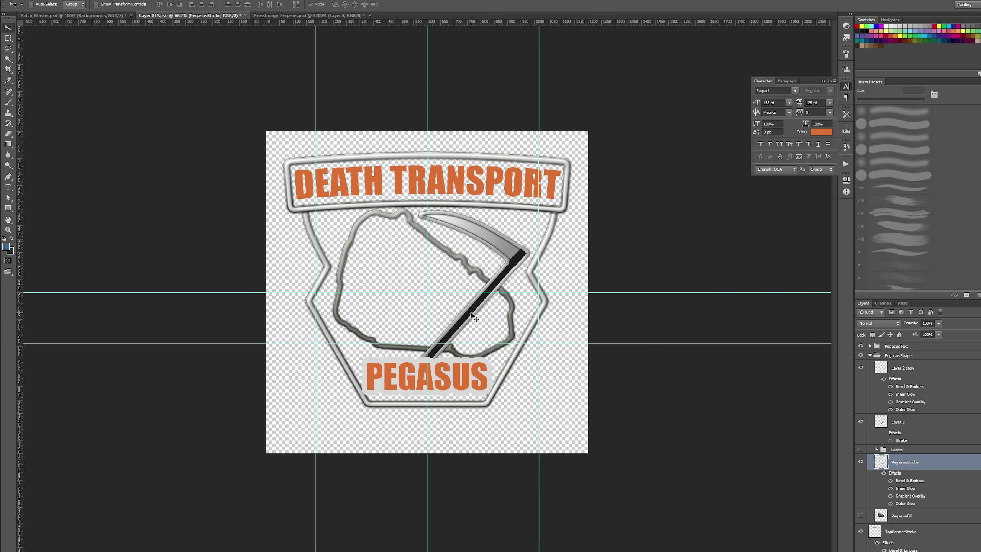
key("Down")
key("Down")
key("Down")
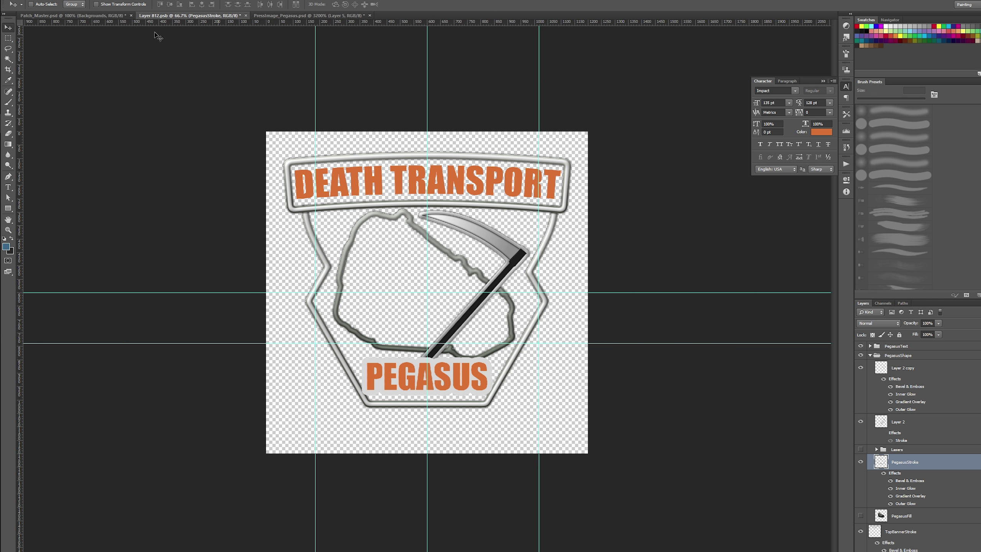
key("ctrl+s")
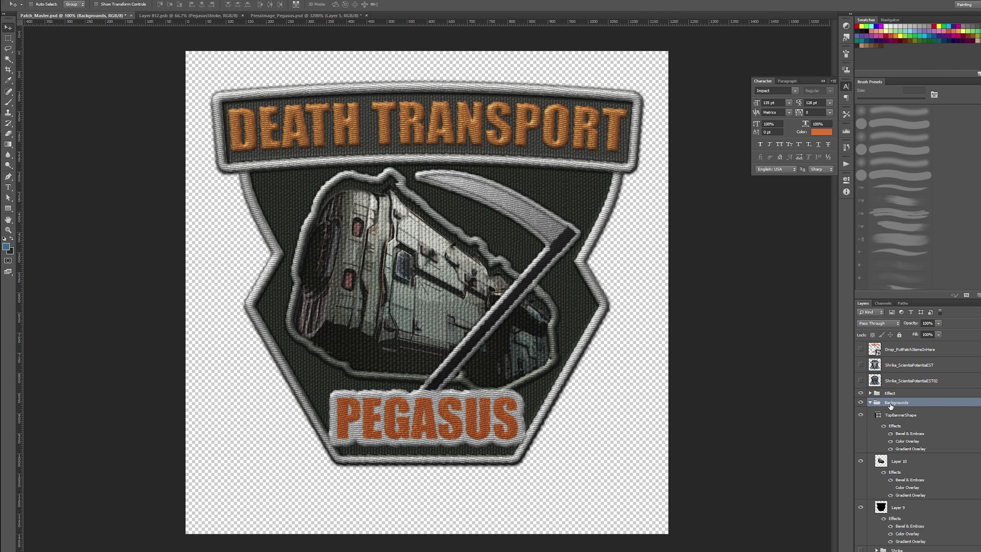
- Select Layer 10 and nudge the truck artwork two pixels left and upward with Shift+Up
scroll(878, 371, "down", 2)
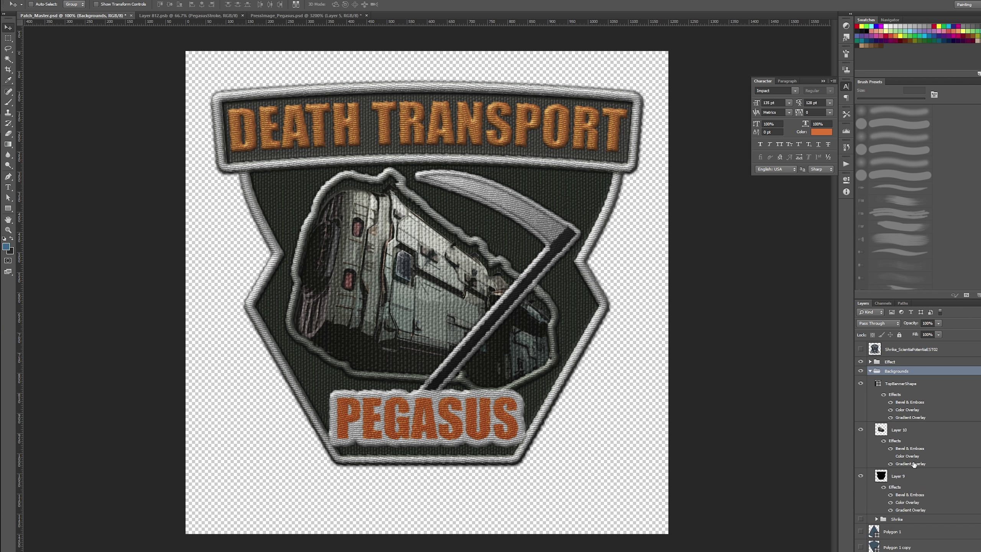
left_click(900, 430)
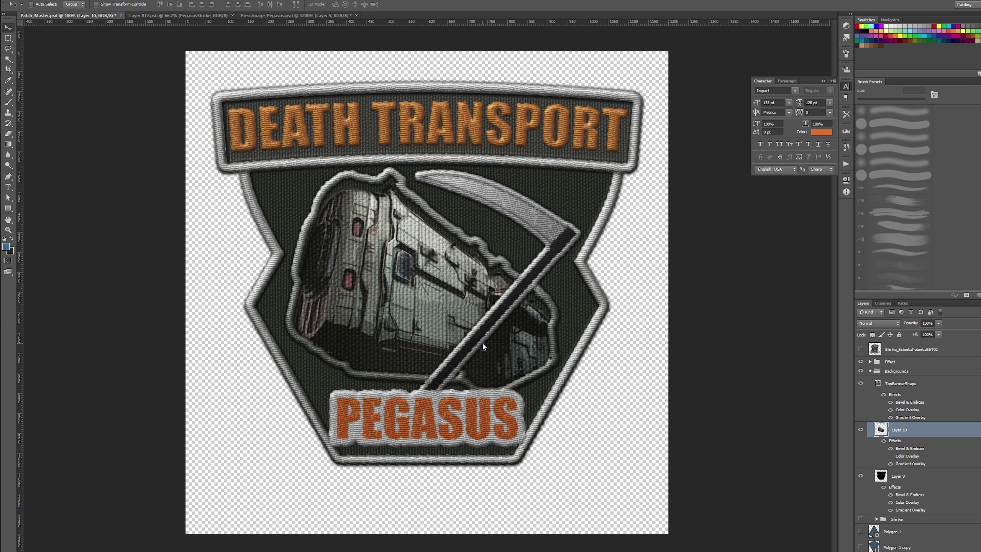
left_click_drag(483, 348, 486, 349)
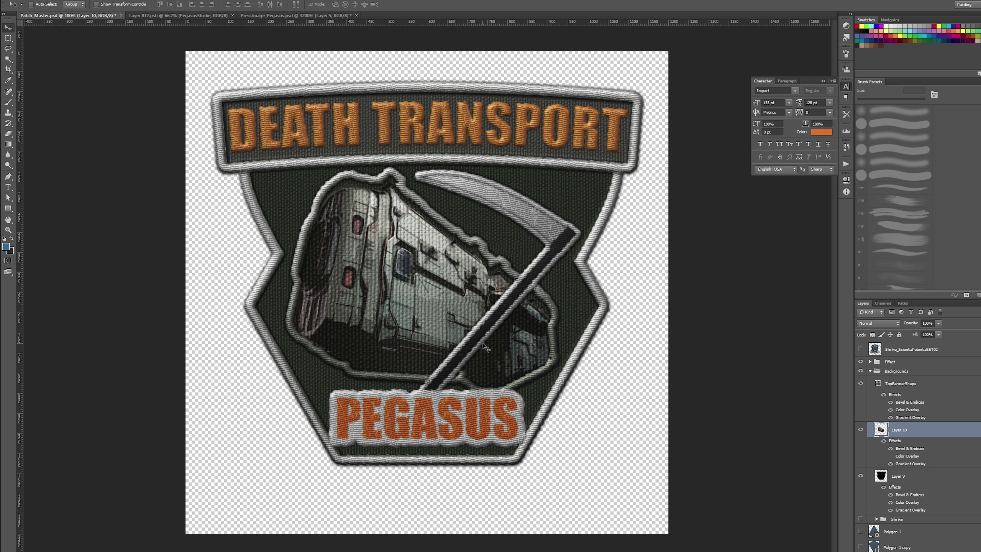
key("Left")
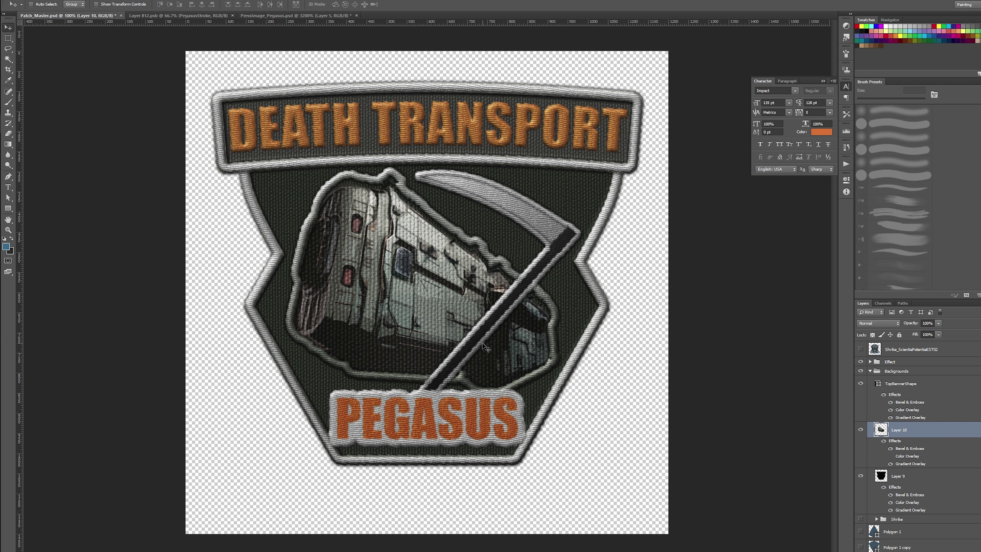
key("Left")
key("Left")
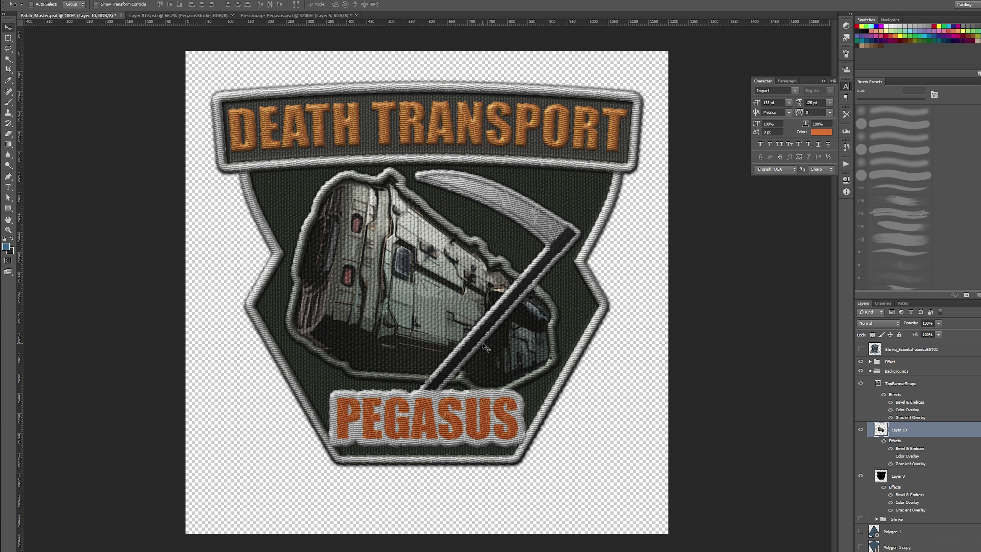
key("shift+Up")
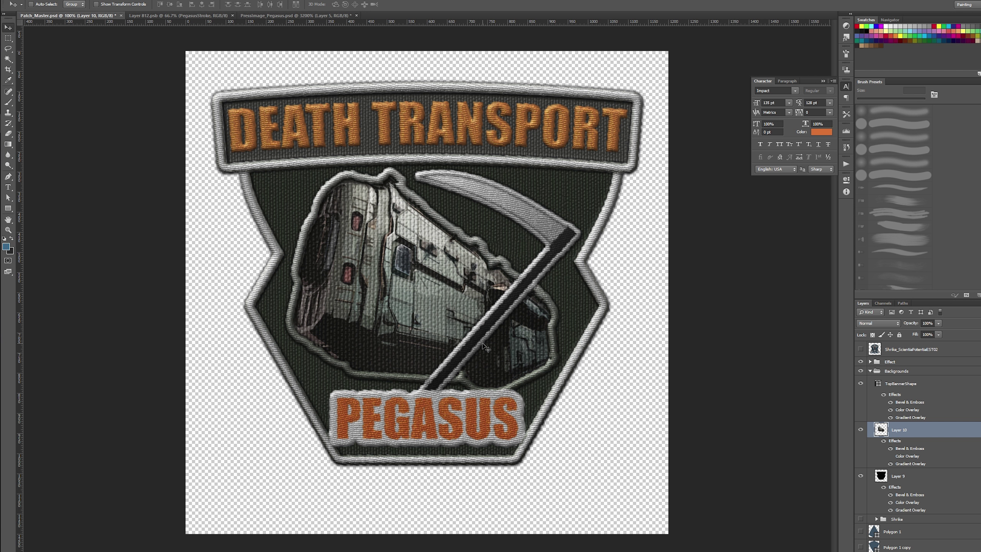
key("shift+Up")
- Zoom in on the truck's top edge, nudge it up one more pixel, then zoom back out
key("z")
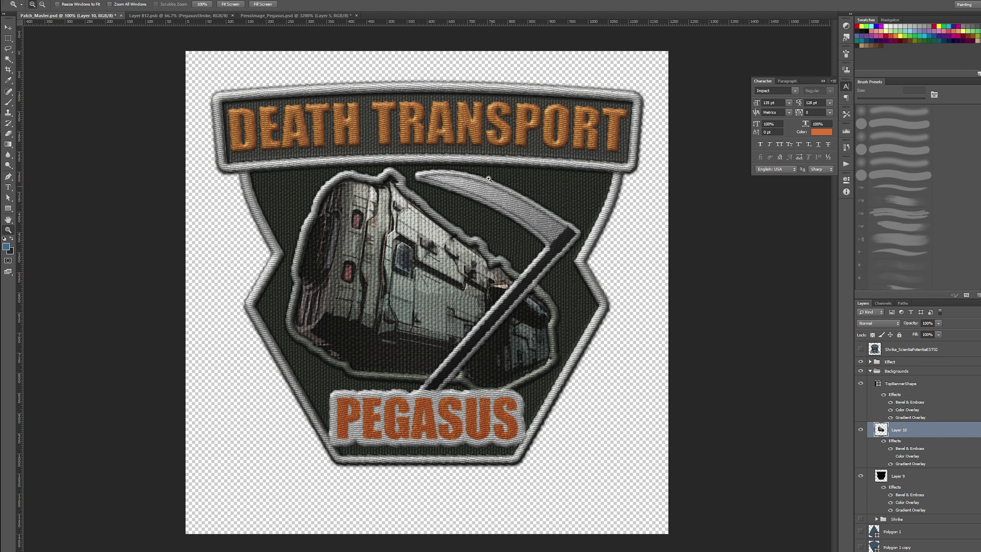
left_click_drag(332, 180, 460, 210)
key("v")
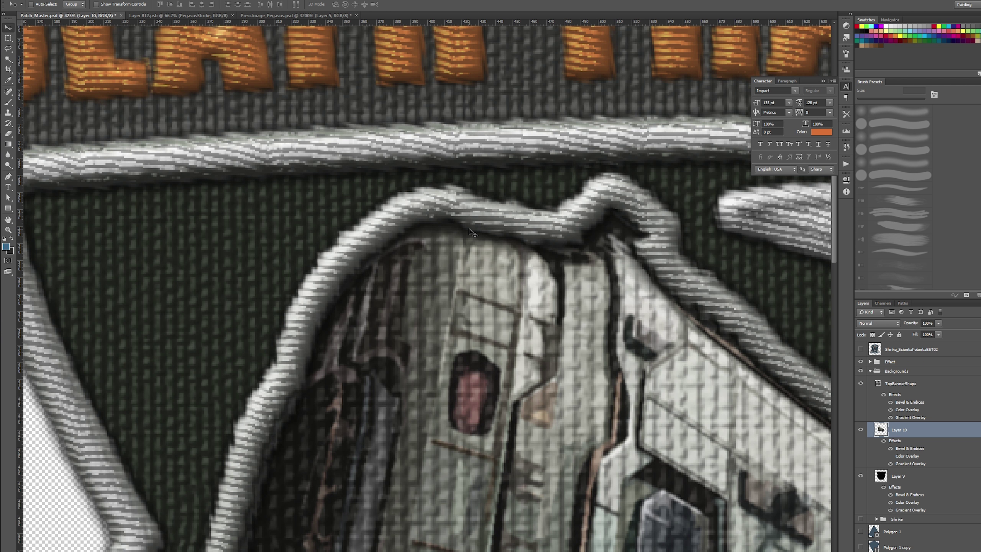
key("Up")
key("z")
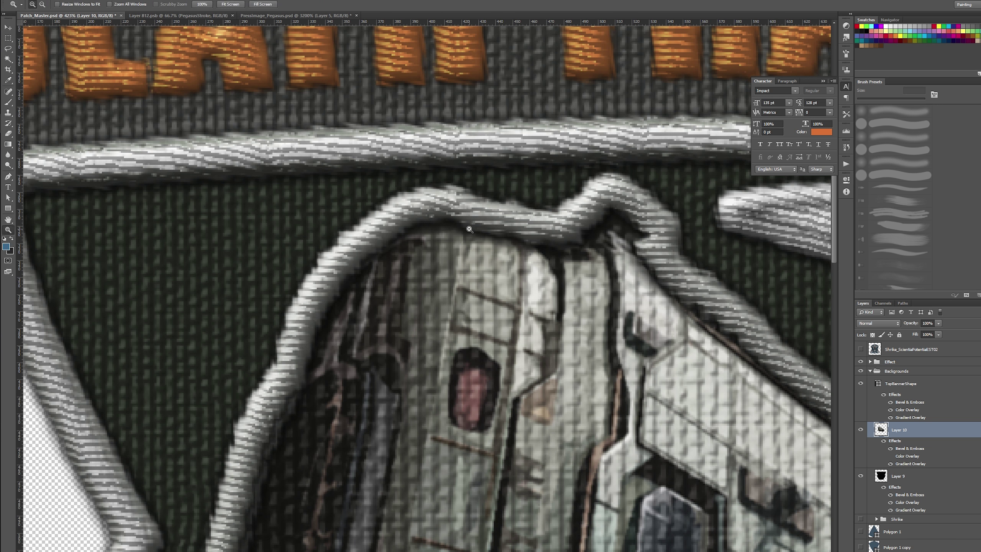
left_click(473, 234, "alt")
left_click_drag(523, 280, 419, 328)
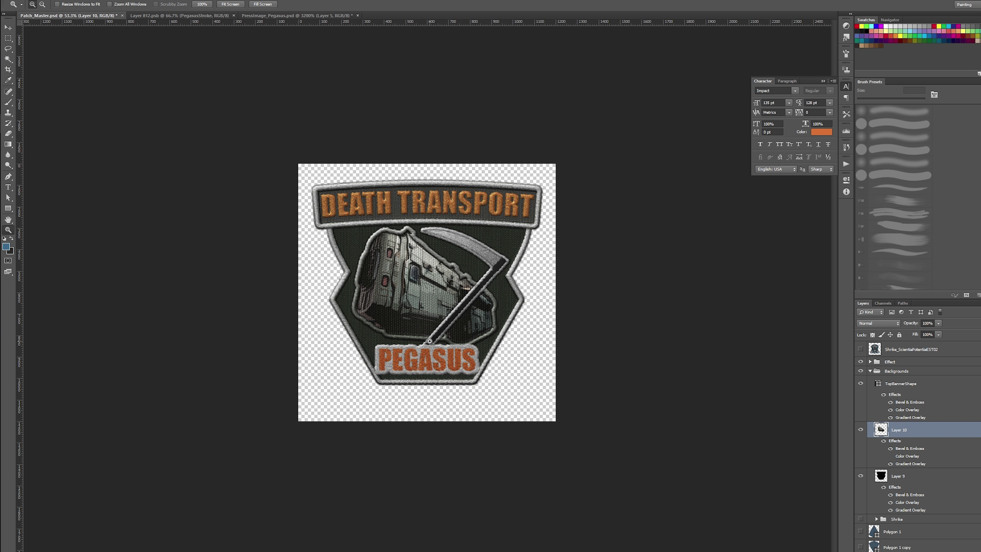
- In Layer 812.psb, hide the PEGASUS text and stroke, move PEGASUS_Stroke below DEATH TRANSPORT, and save
left_click(180, 16)
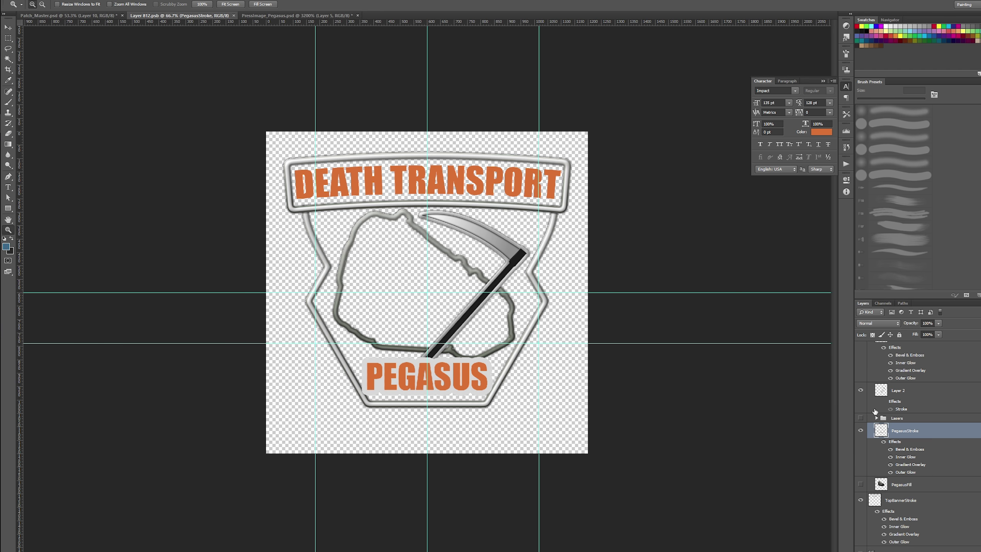
scroll(876, 430, "up", 1)
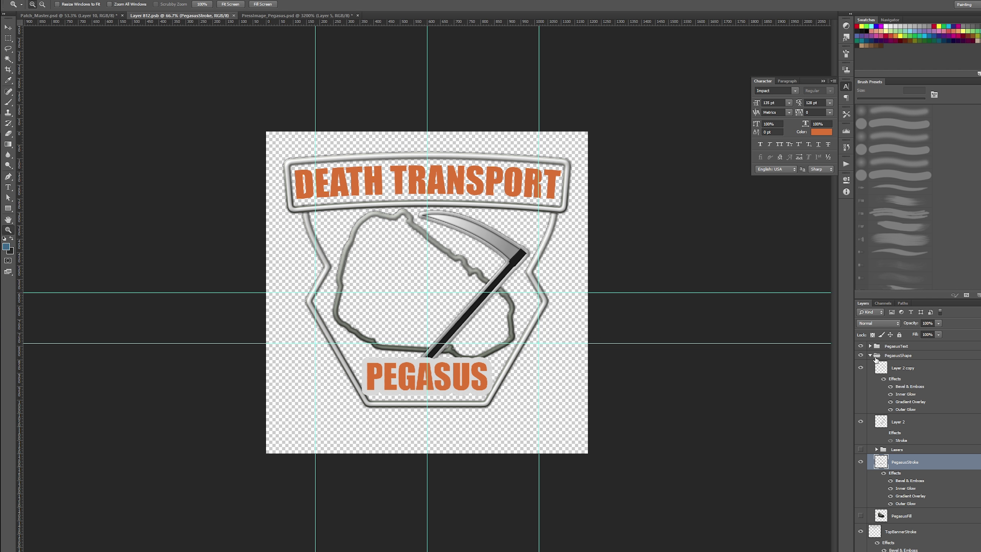
left_click(869, 346)
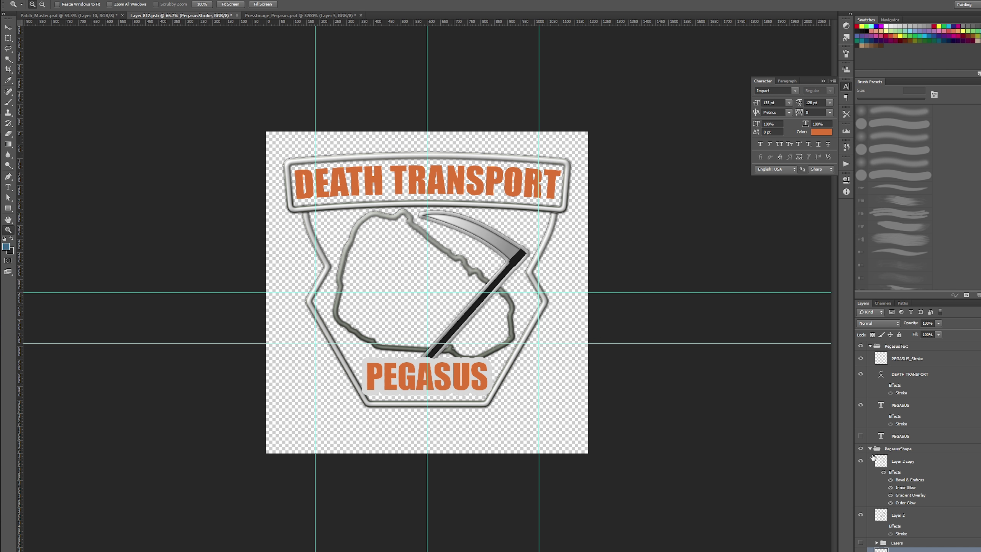
left_click(860, 405)
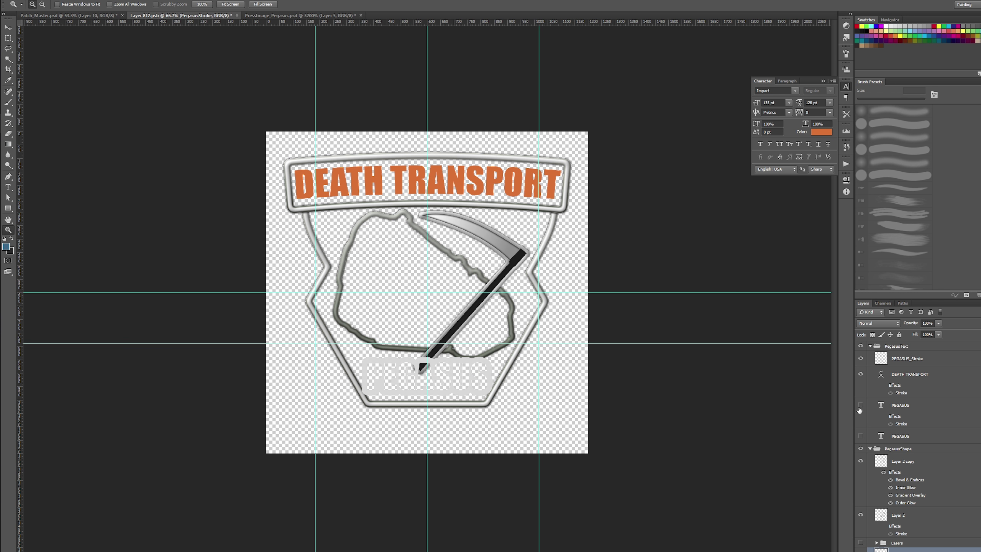
left_click(861, 373)
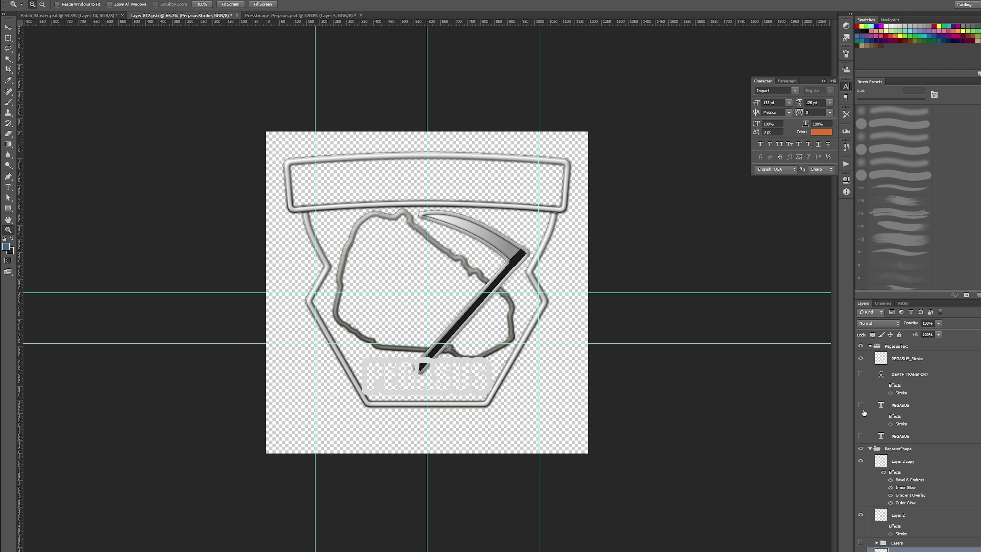
left_click(860, 374)
left_click(860, 359)
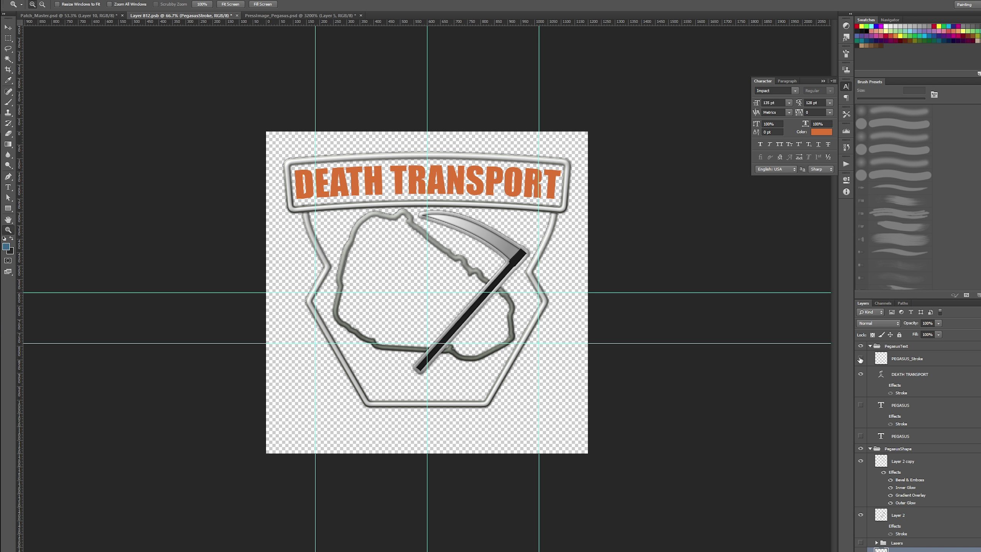
left_click_drag(923, 358, 926, 395)
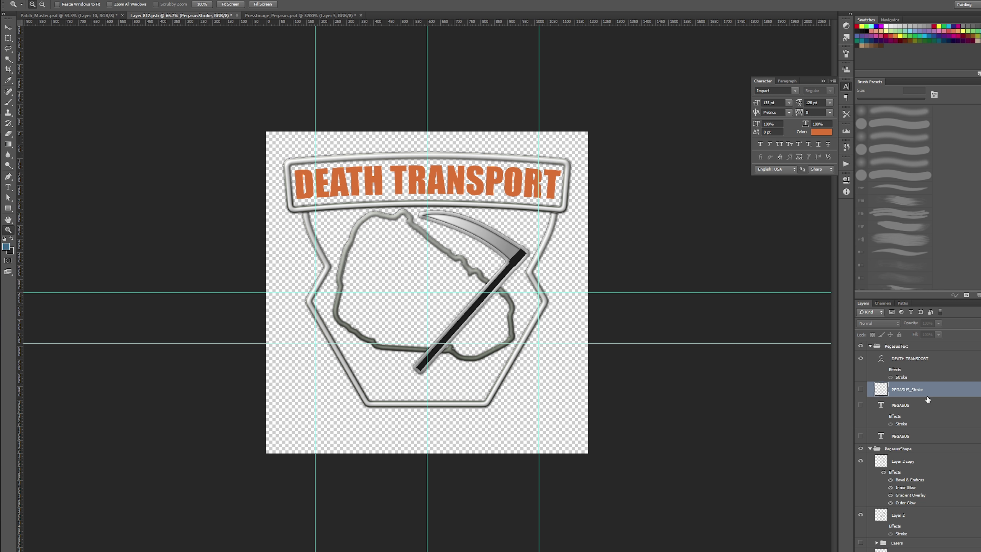
key("ctrl+s")
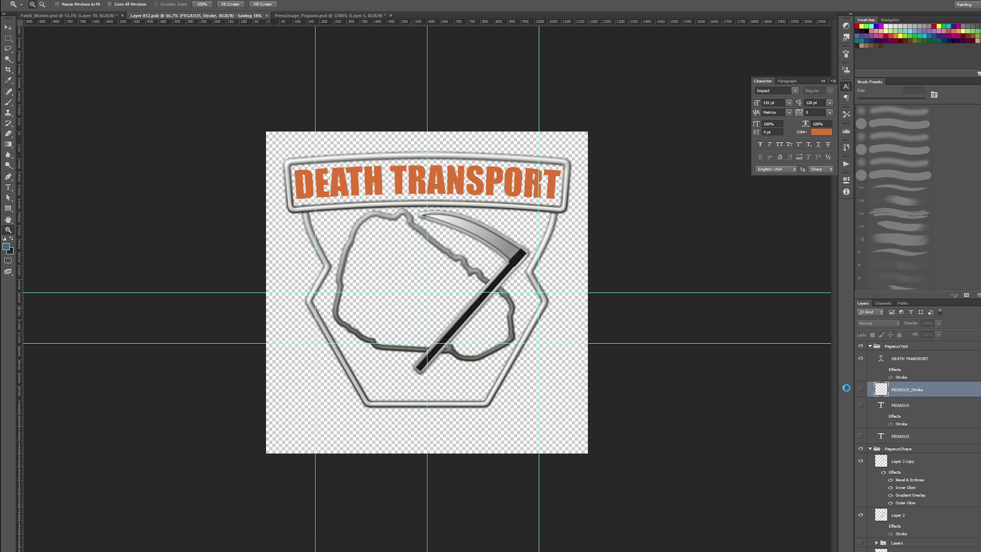
- Switch over to the Patch_Master.psd document to view the finished patch
scroll(917, 404, "down", 8)
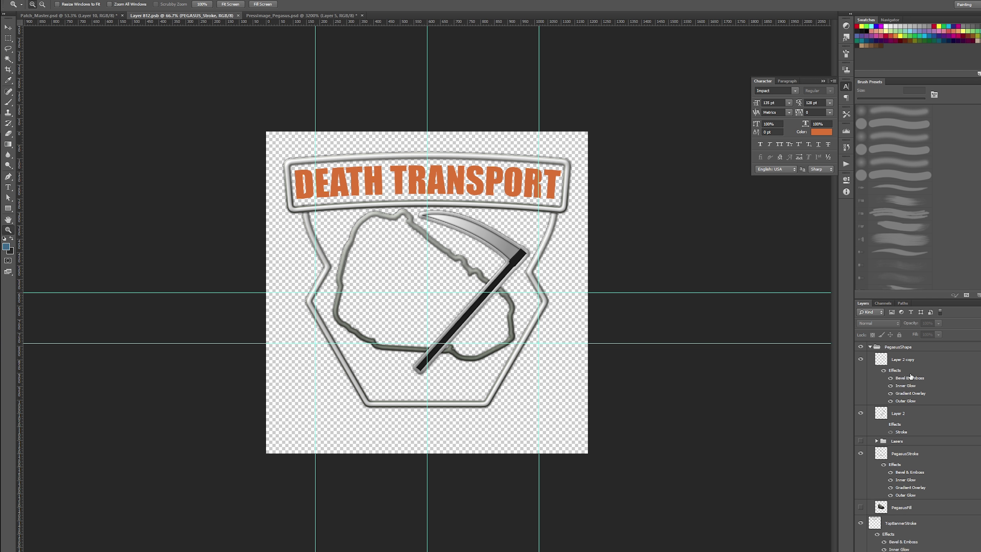
scroll(917, 404, "down", 6)
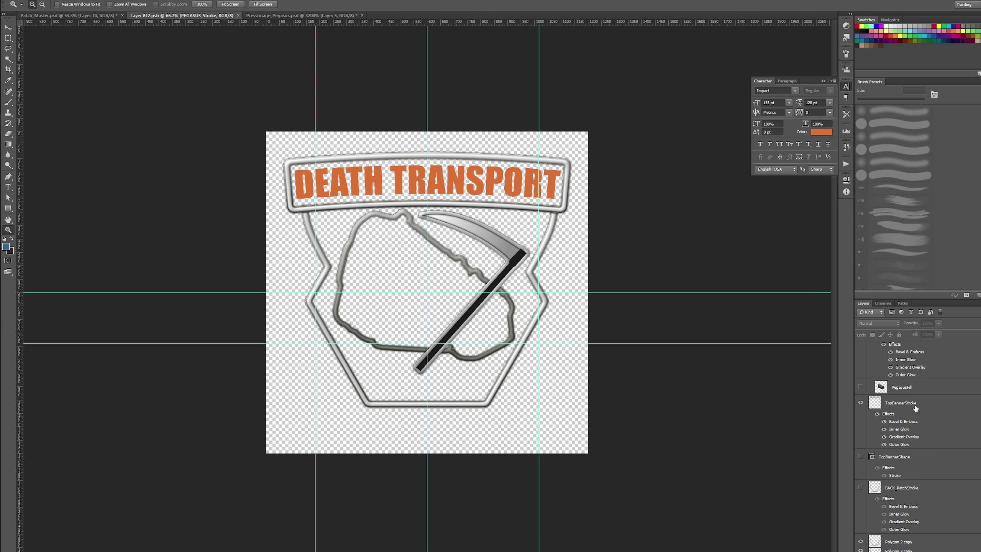
scroll(911, 407, "down", 2)
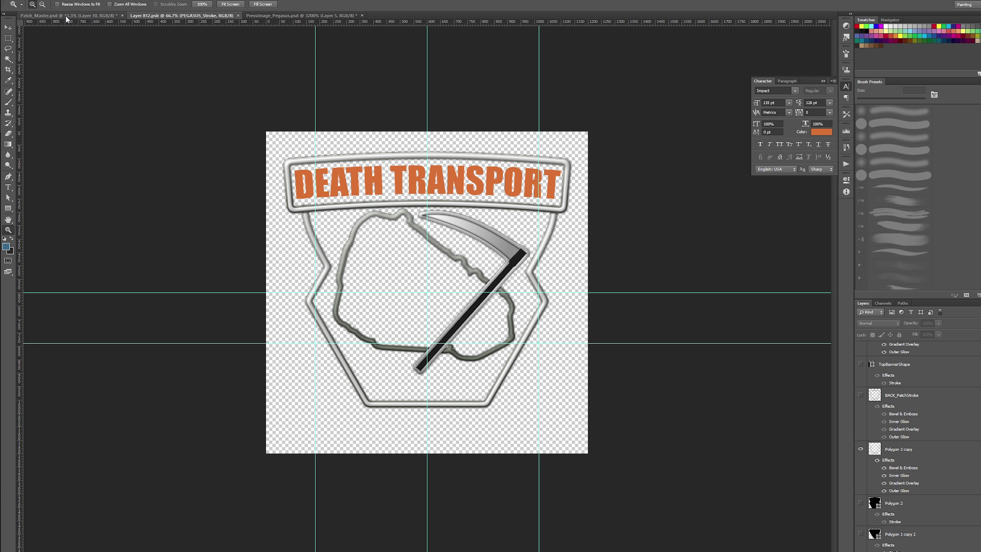
key("ctrl+shift+Tab")
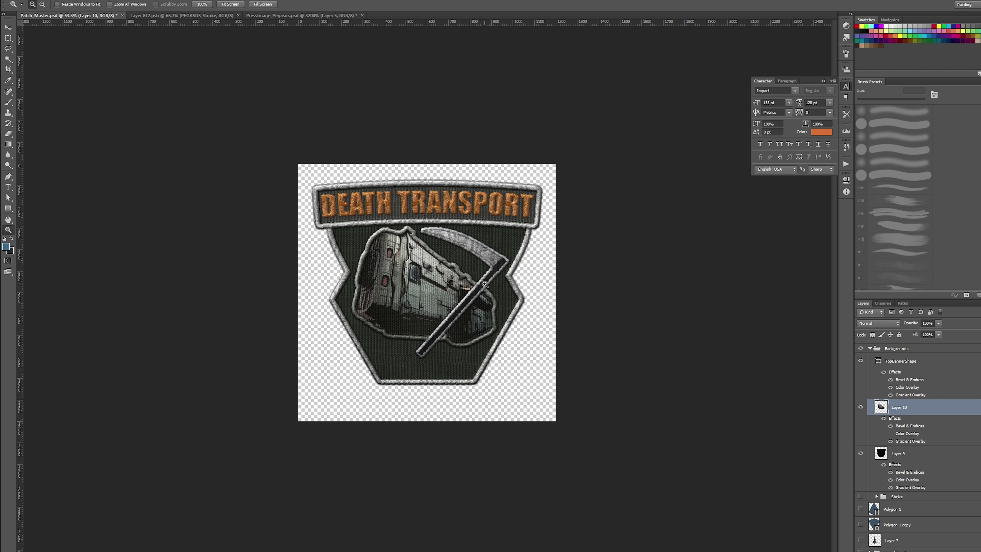
- Go back to the Layer 812.psb document tab
left_click(181, 16)
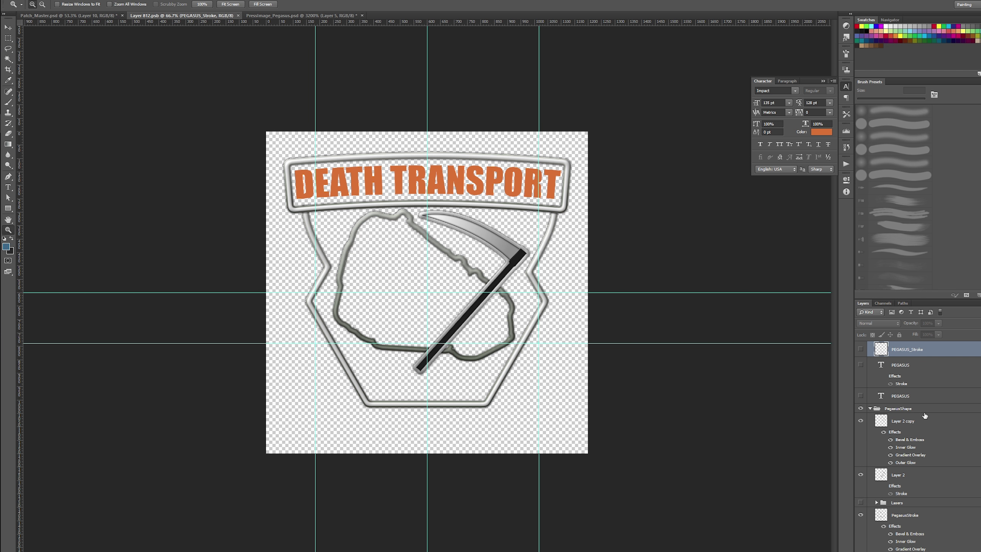
- Rename Layer 2 copy to ScytheStroke
left_click(906, 420)
left_click(860, 420)
left_click(860, 421)
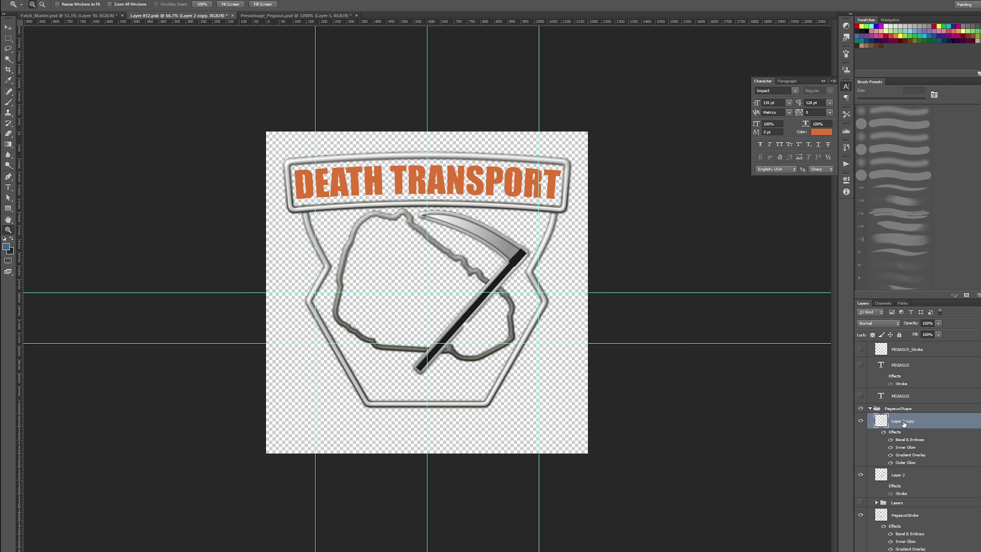
double_click(902, 421)
type("ScytheStroke")
key("Return")
- Rename Layer 2 to Scythe
double_click(902, 421)
key("ctrl+c")
double_click(902, 475)
key("ctrl+v")
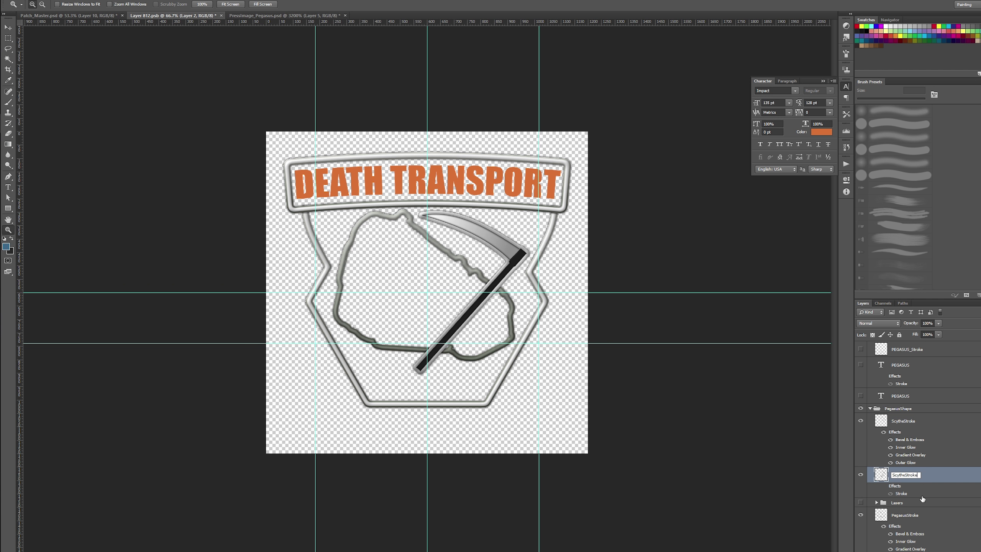
key("BackSpace")
key("Return")
- Hide the Lasers layer and briefly check the black TopBannerShape fill
scroll(921, 497, "down", 2)
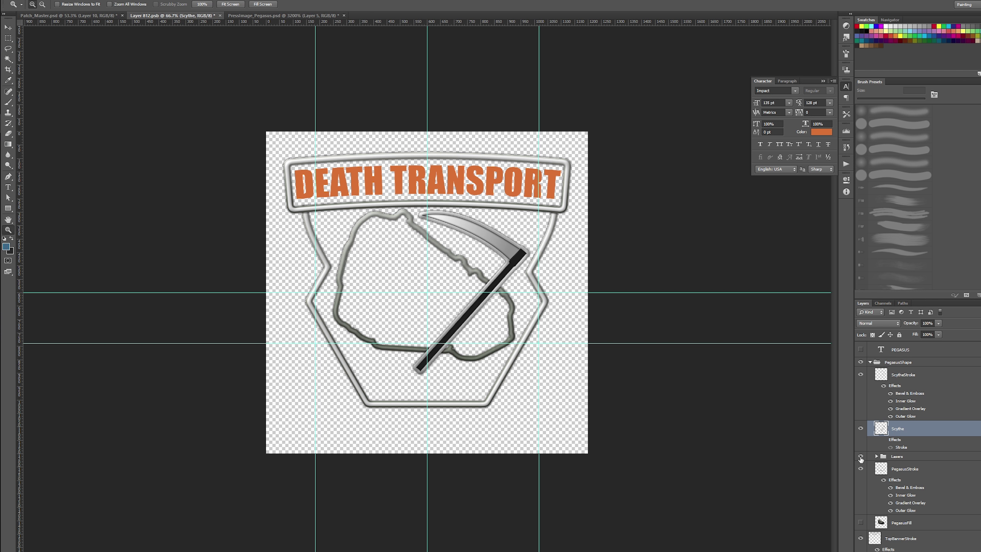
left_click(860, 457)
scroll(911, 463, "down", 2)
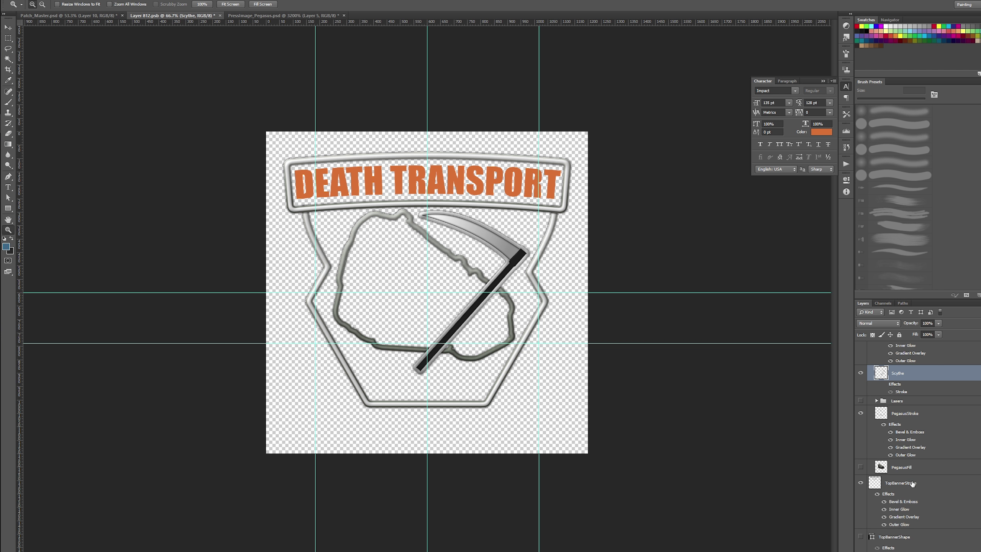
scroll(912, 475, "down", 1)
left_click(911, 476)
scroll(910, 477, "down", 1)
left_click(909, 480)
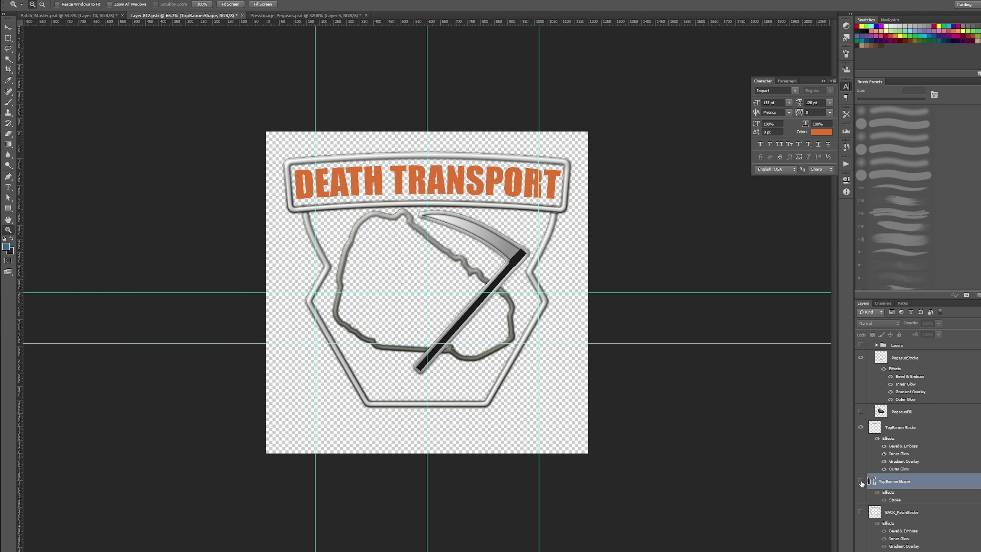
left_click(860, 481)
left_click(860, 481)
- Toggle TopBannerStroke and the outer hexagon frame off and on to check them
left_click(860, 427)
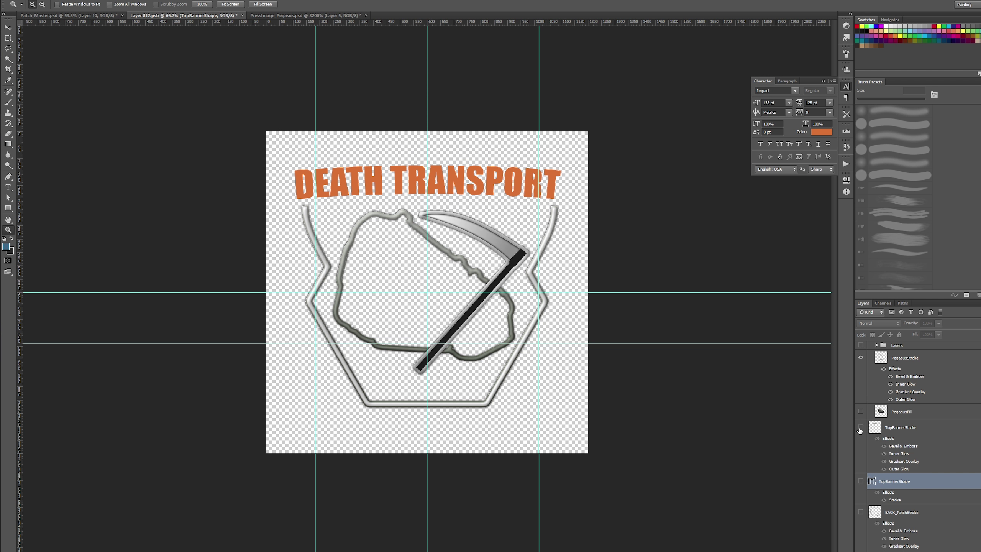
left_click(860, 427)
left_click(890, 428)
scroll(909, 455, "down", 2)
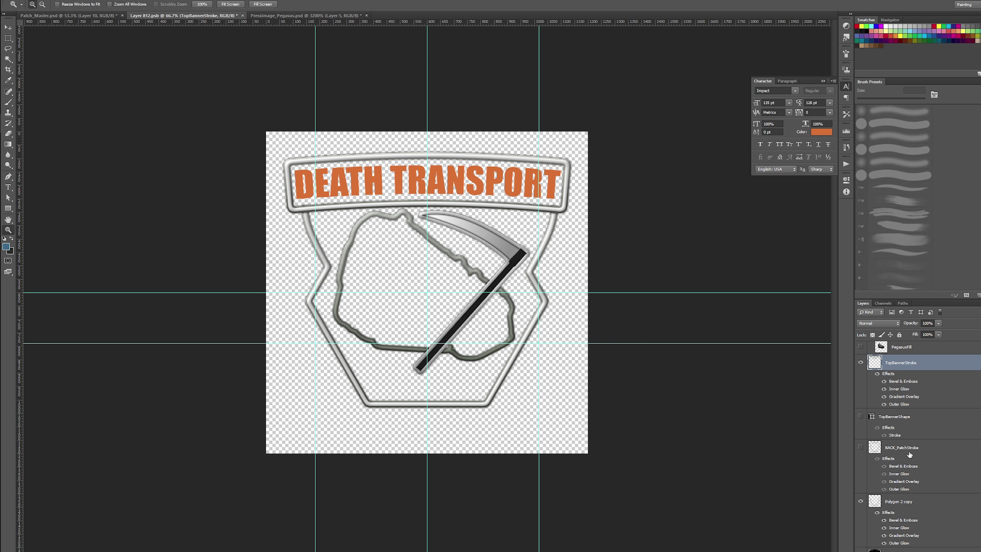
left_click(861, 501)
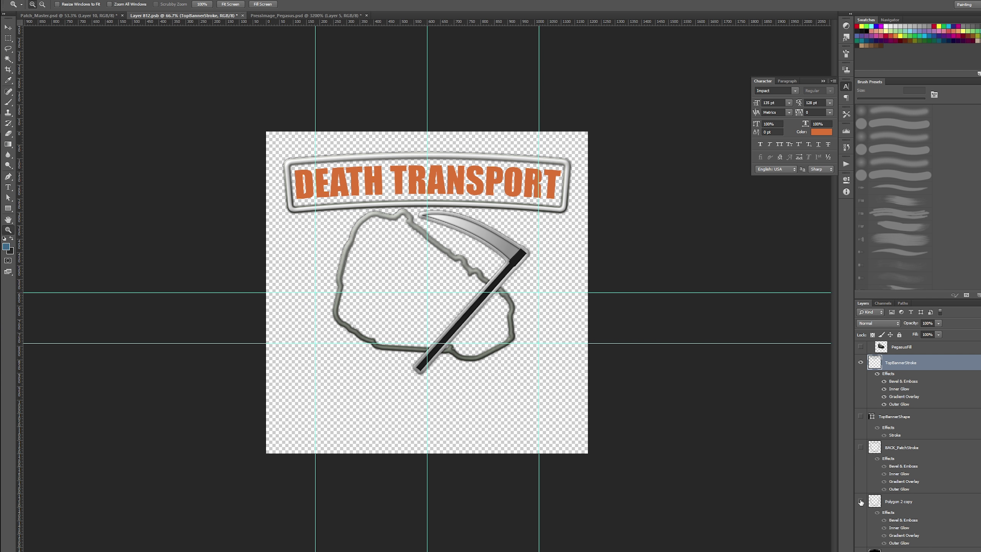
left_click(860, 502)
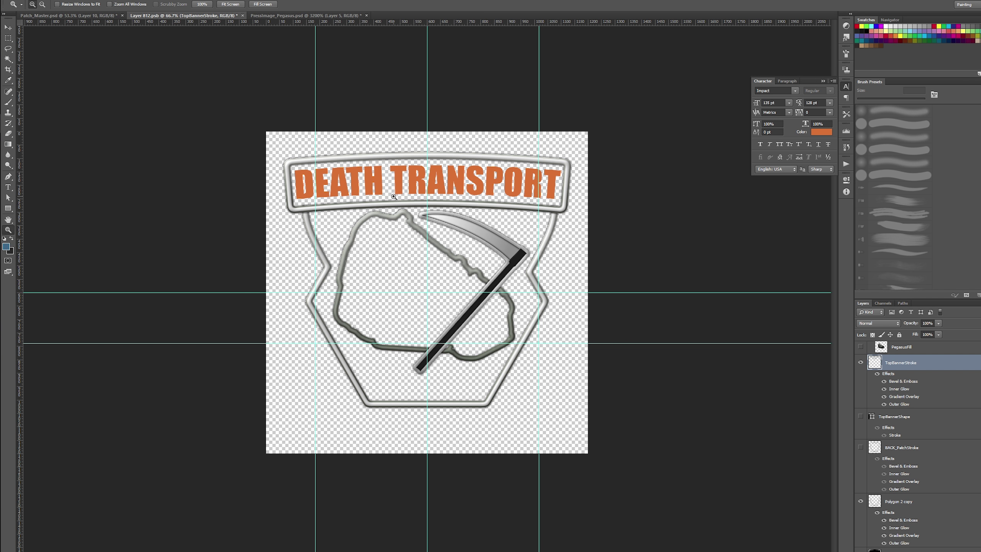
scroll(924, 425, "up", 5)
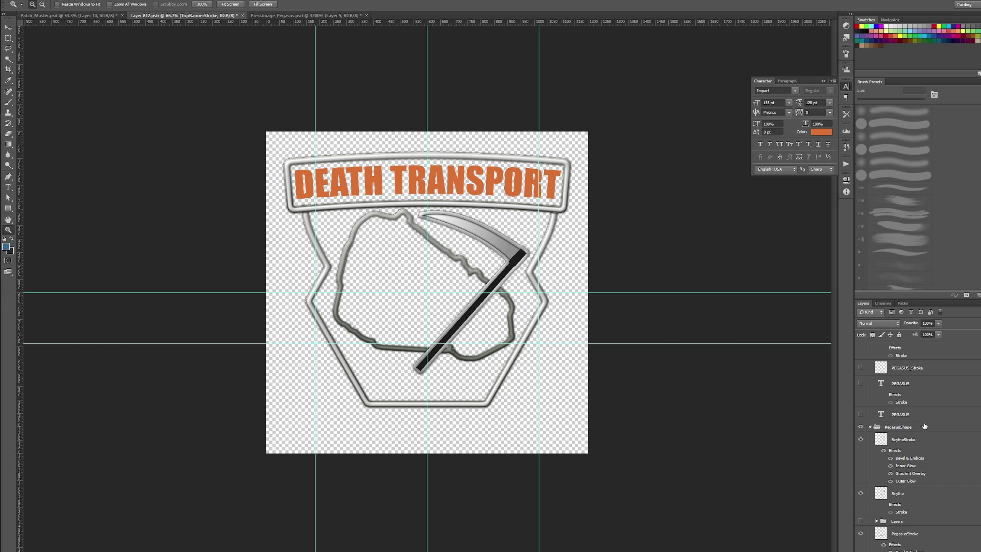
scroll(907, 408, "down", 3)
- Select ScytheStroke, Scythe, PegasusStroke and PegasusFill together
left_click(902, 415)
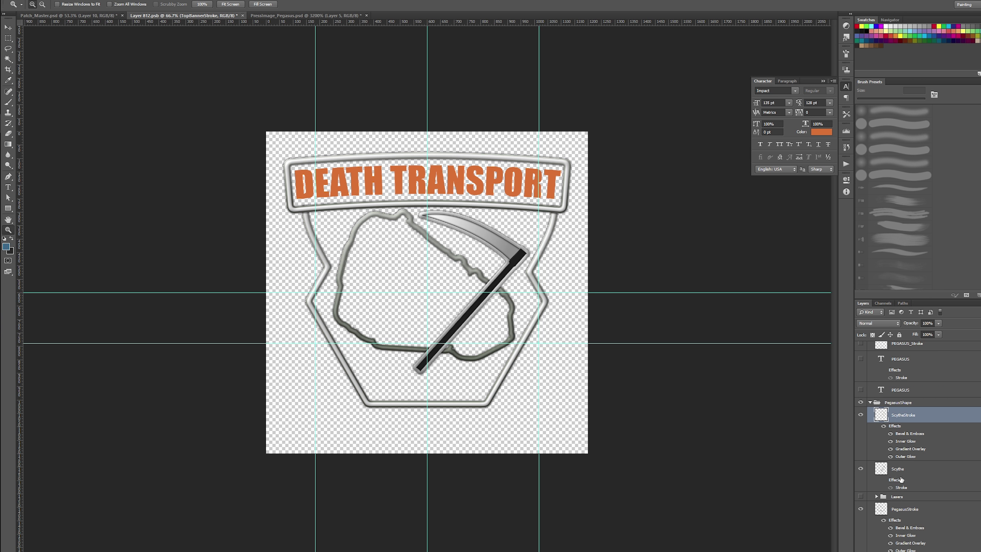
left_click(902, 469, "shift")
scroll(922, 491, "down", 2)
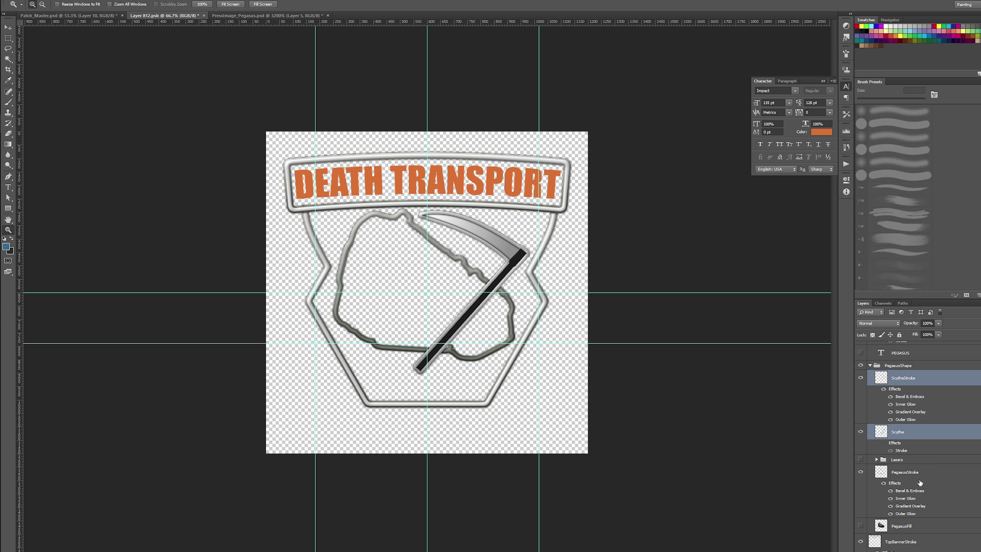
left_click(900, 468, "ctrl")
scroll(911, 471, "down", 2)
left_click(919, 499, "ctrl")
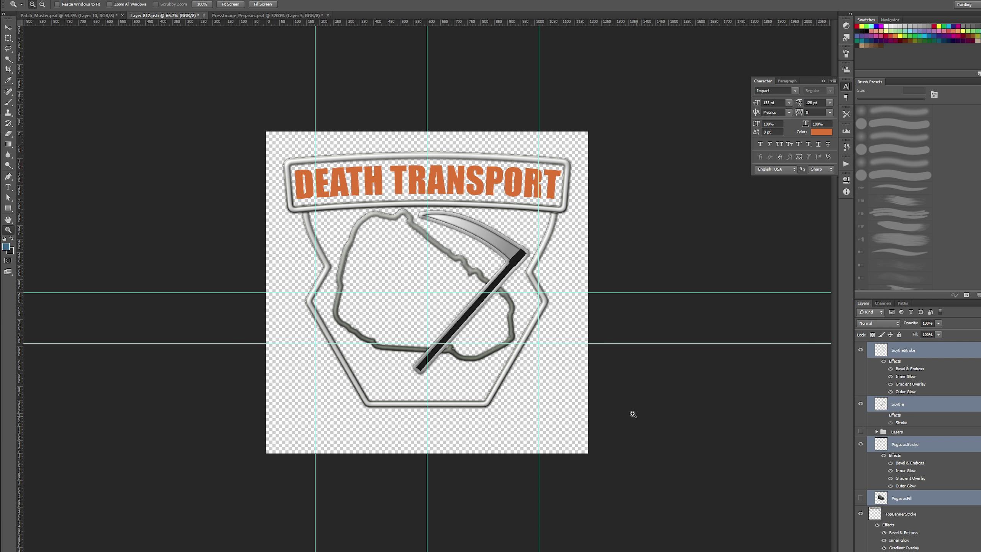
- Nudge the scythe and ship down, try enlarging them to about 115%, then cancel
key("v")
left_click_drag(444, 291, 438, 311)
key("ctrl+t")
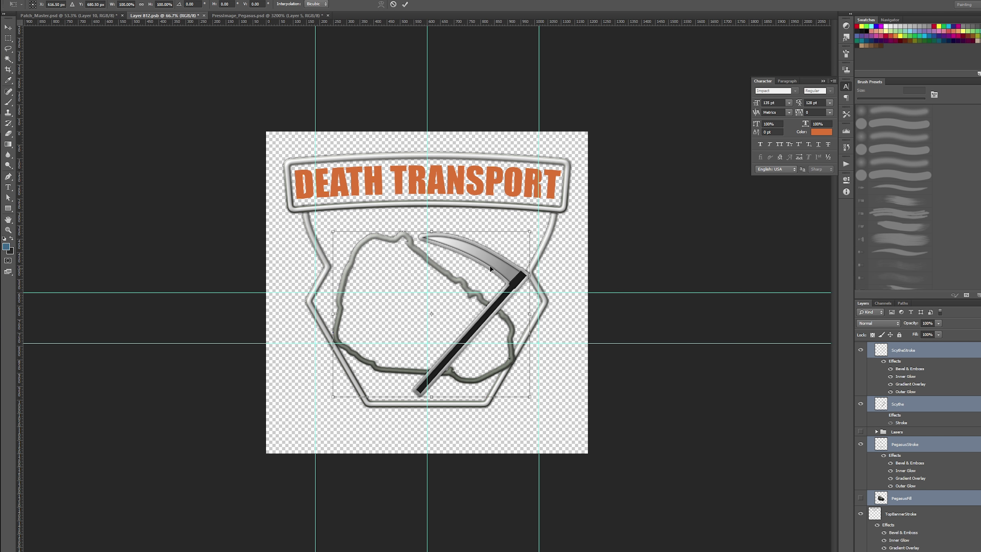
left_click_drag(517, 242, 553, 211)
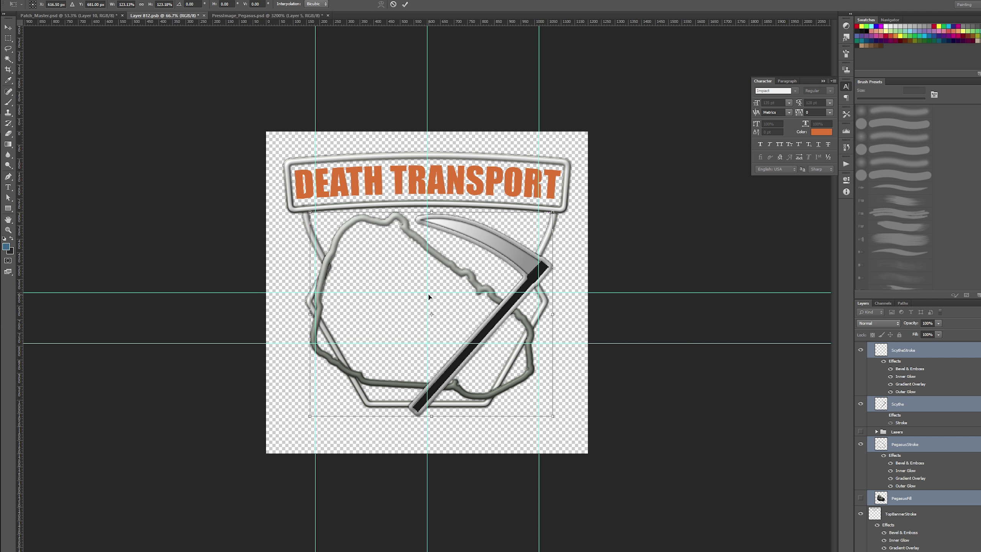
key("Escape")
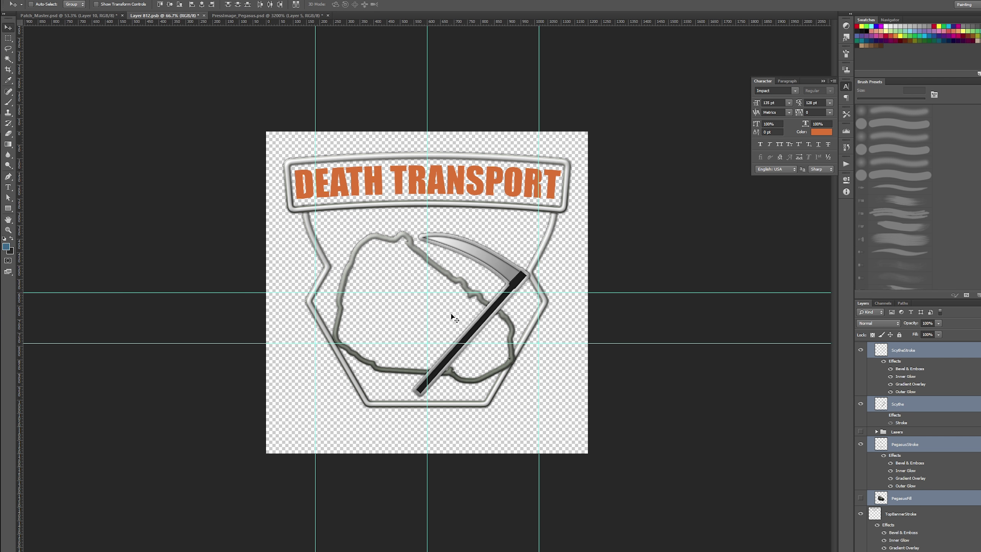
- Move the scythe and ship up 60 px, select Scythe, and save Layer 812
left_click_drag(451, 338, 443, 314)
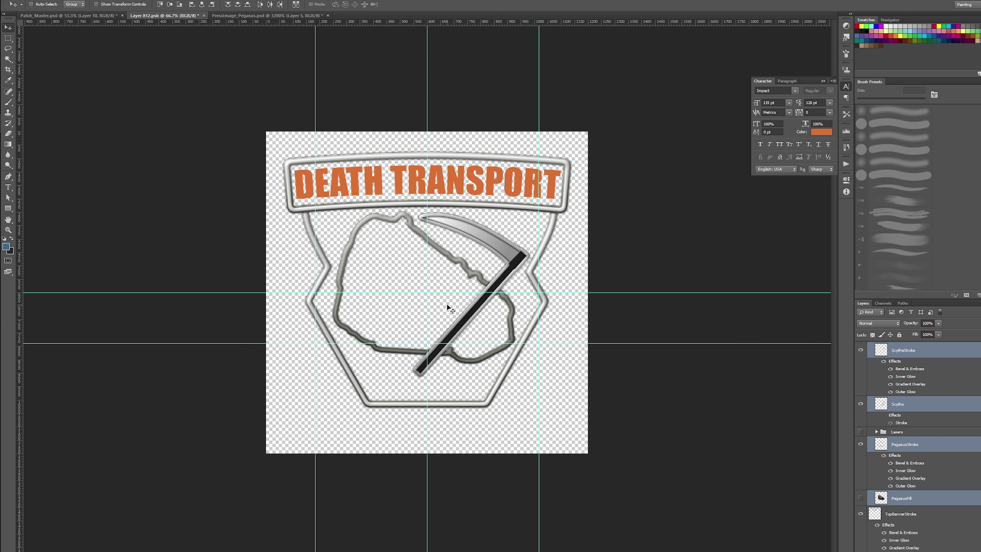
left_click(913, 412)
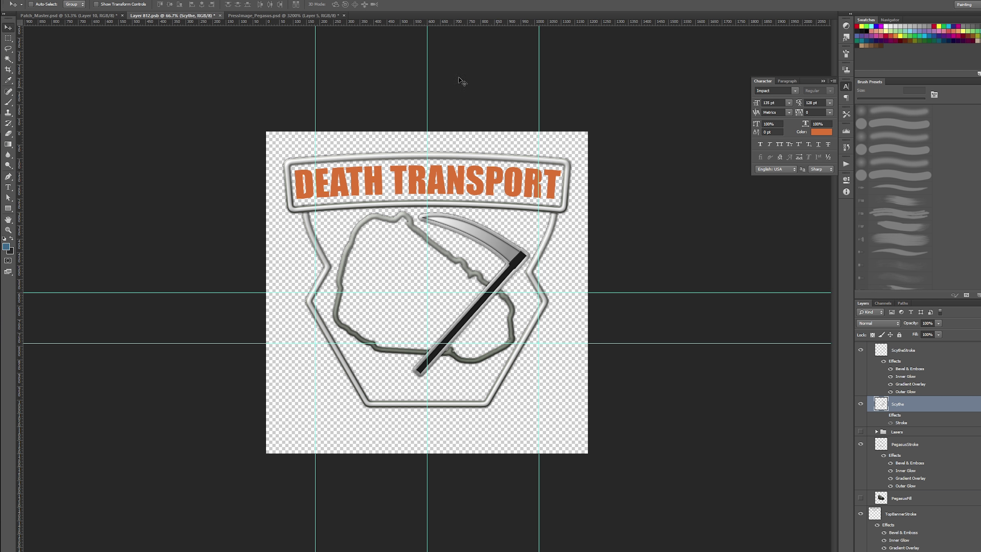
key("ctrl+s")
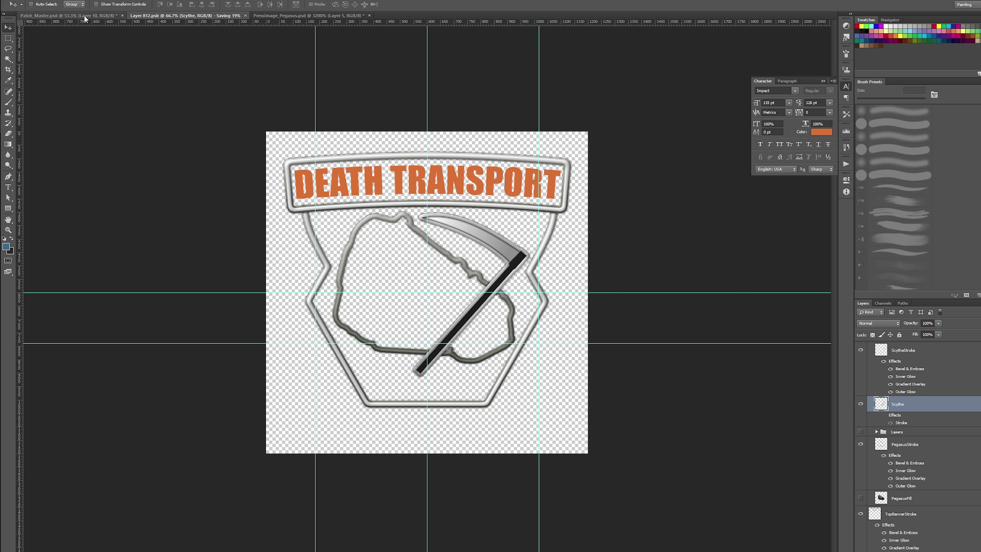
left_click(85, 16)
key("z")
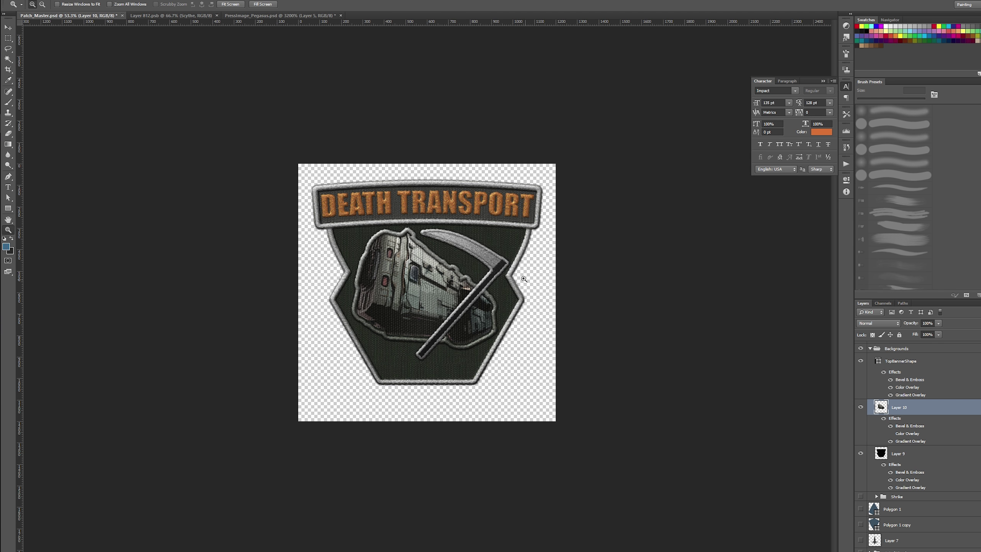
left_click(423, 231)
left_click(424, 232)
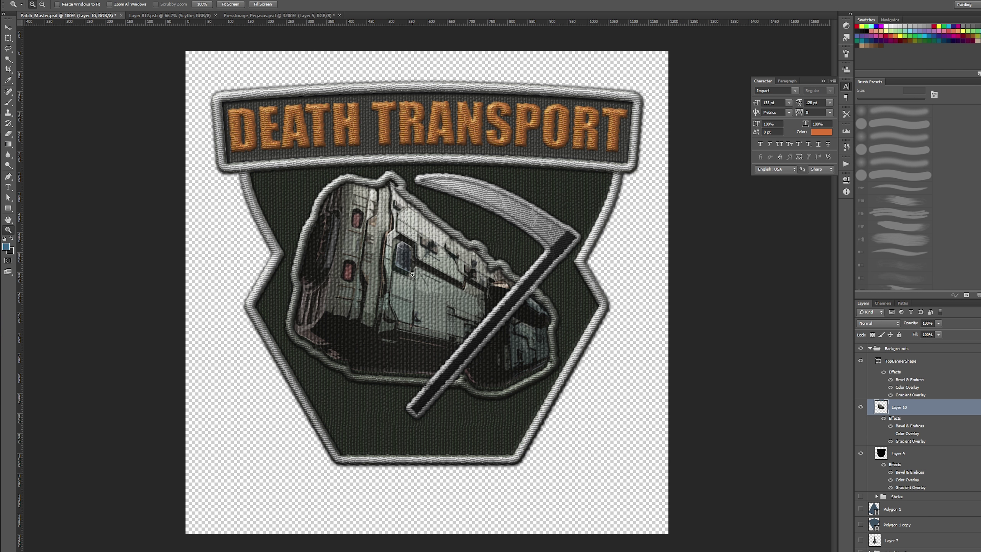
left_click(411, 289, "alt")
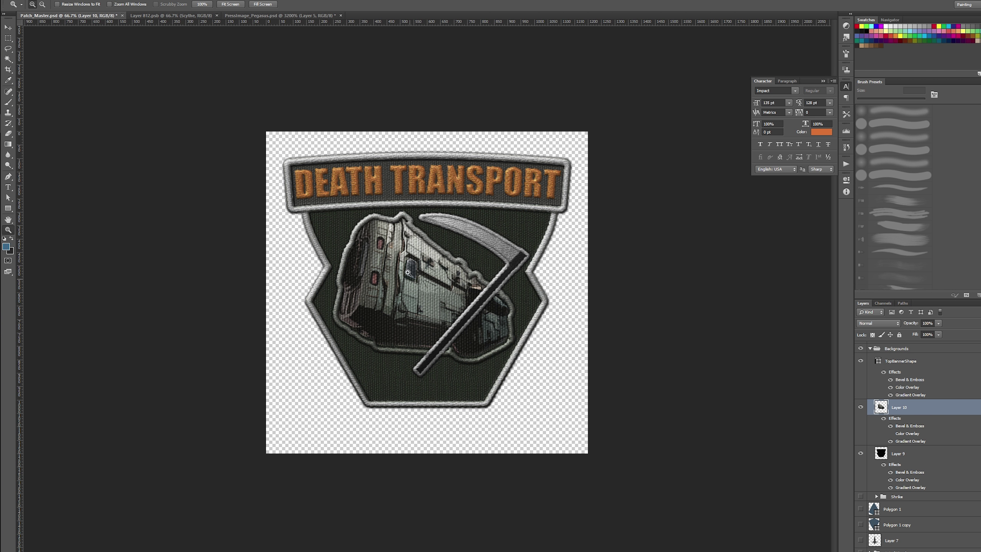
- Enlarge the ScytheStroke and Scythe layers to about 185% and shift them up-left
left_click(180, 19)
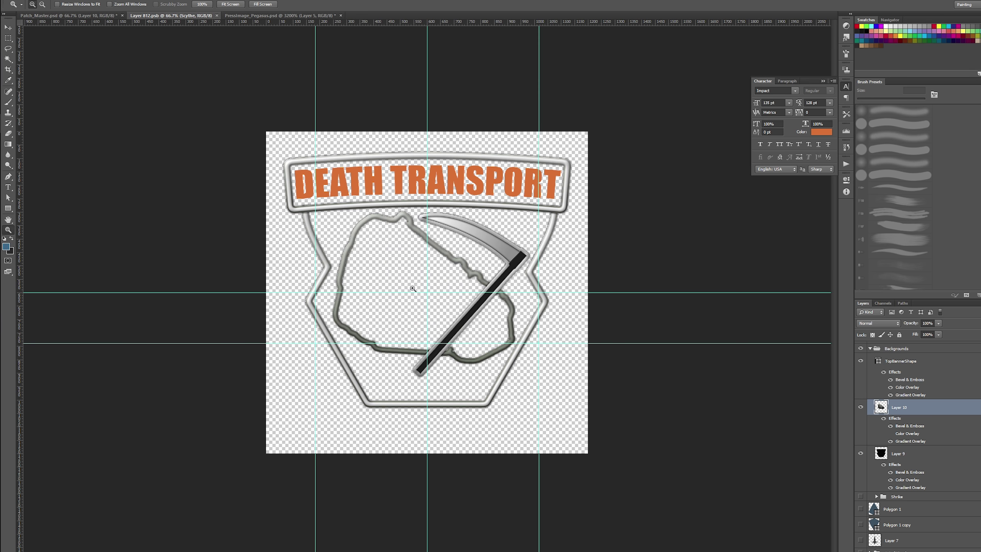
left_click(917, 405)
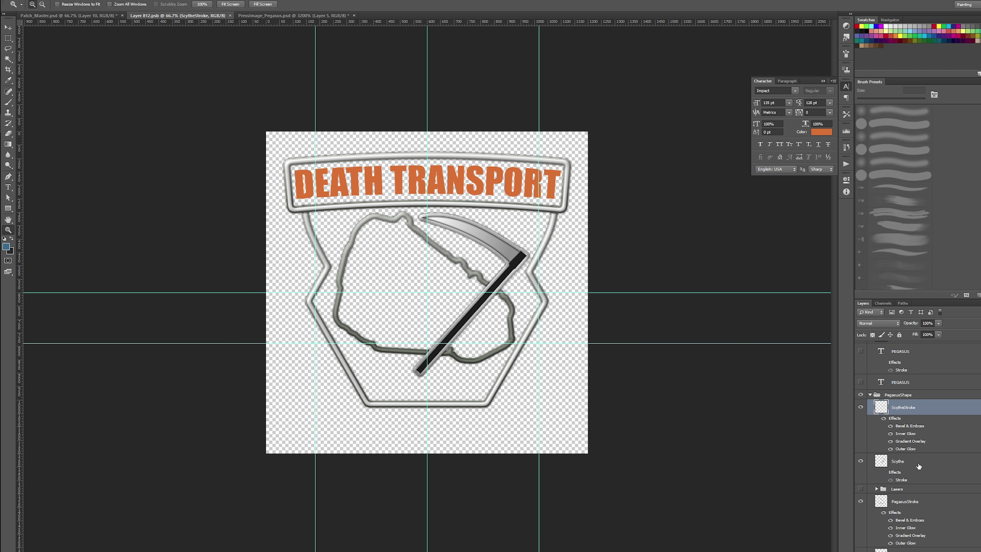
left_click(919, 464, "ctrl")
key("ctrl+t")
left_click_drag(530, 214, 594, 158)
left_click_drag(546, 245, 510, 273)
left_click_drag(542, 151, 554, 134)
key("Return")
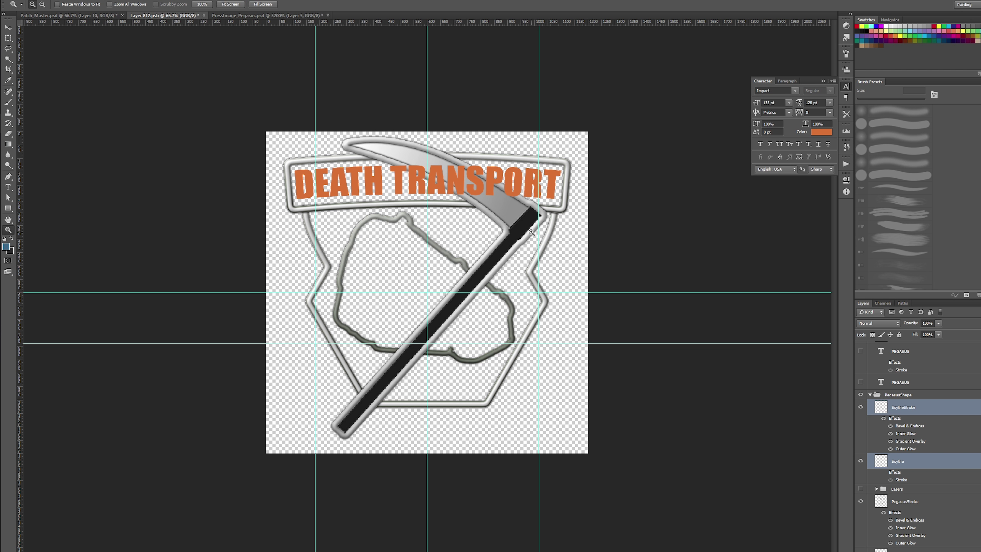
- Save Layer 812 and inspect the updated patch in Patch_Master before returning
key("z")
key("ctrl+s")
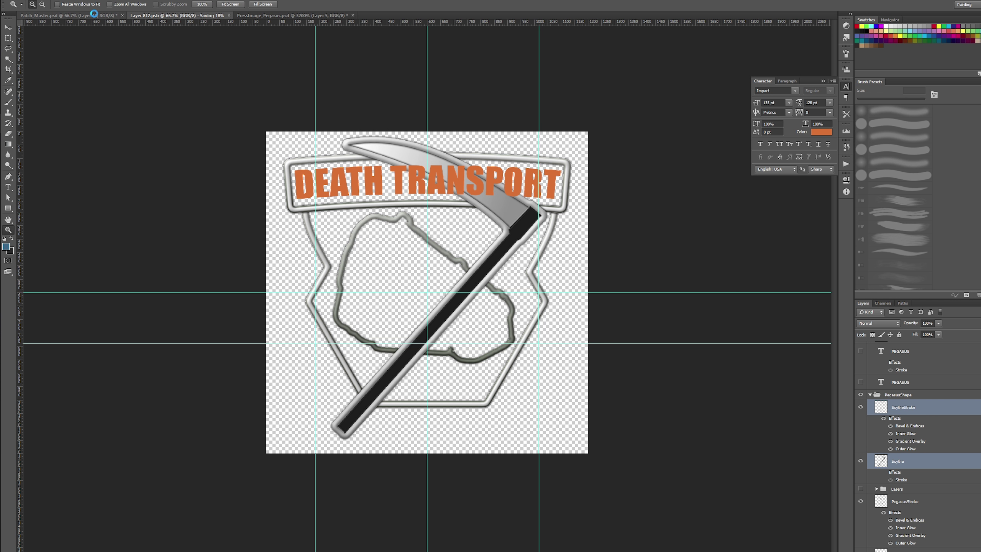
left_click(95, 15)
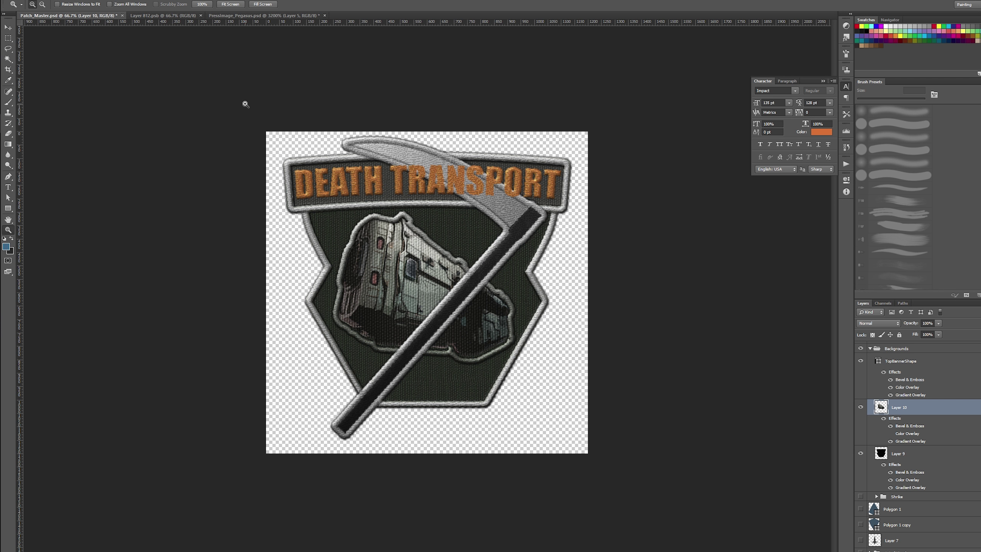
key("ctrl+minus")
key("ctrl+minus")
key("ctrl+minus")
key("ctrl+minus")
key("ctrl+minus")
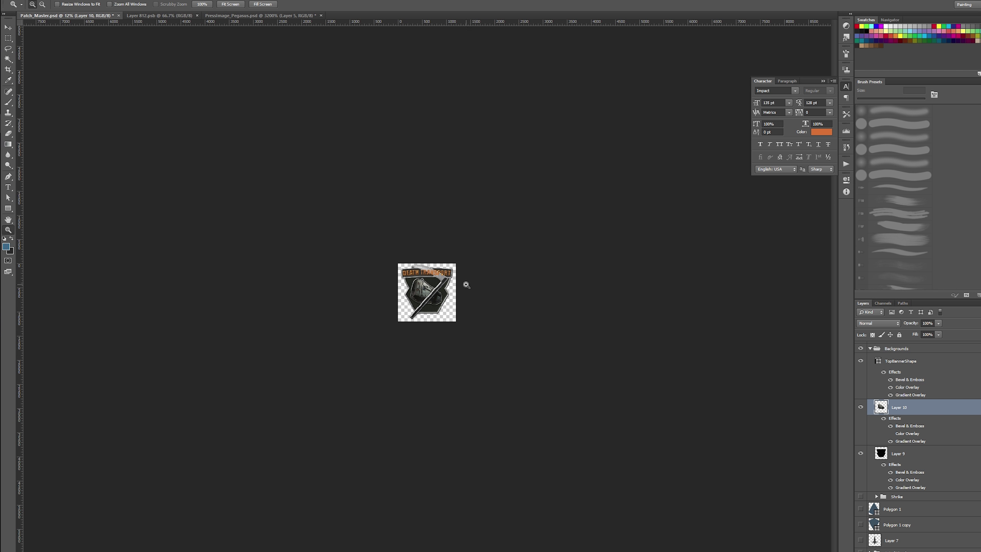
left_click_drag(463, 282, 433, 288)
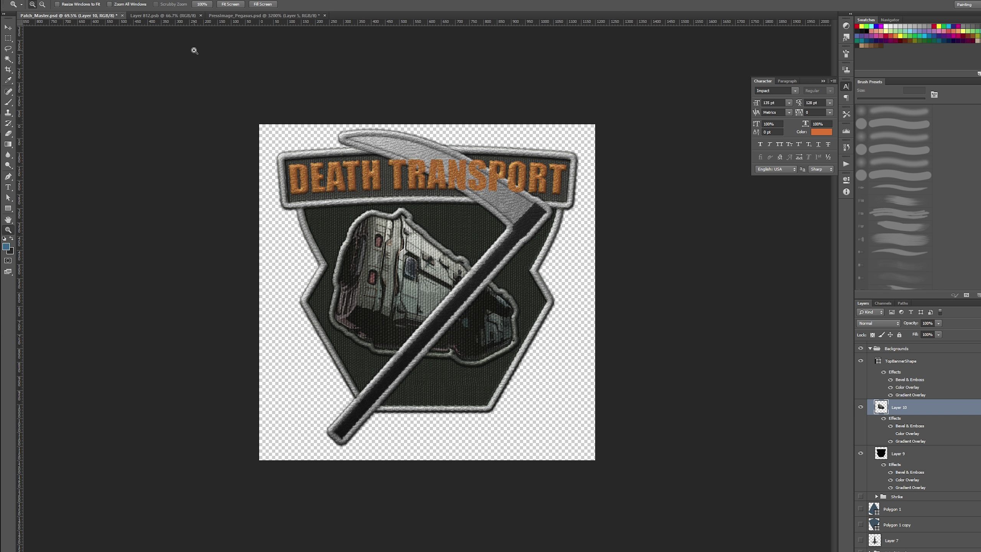
left_click(176, 16)
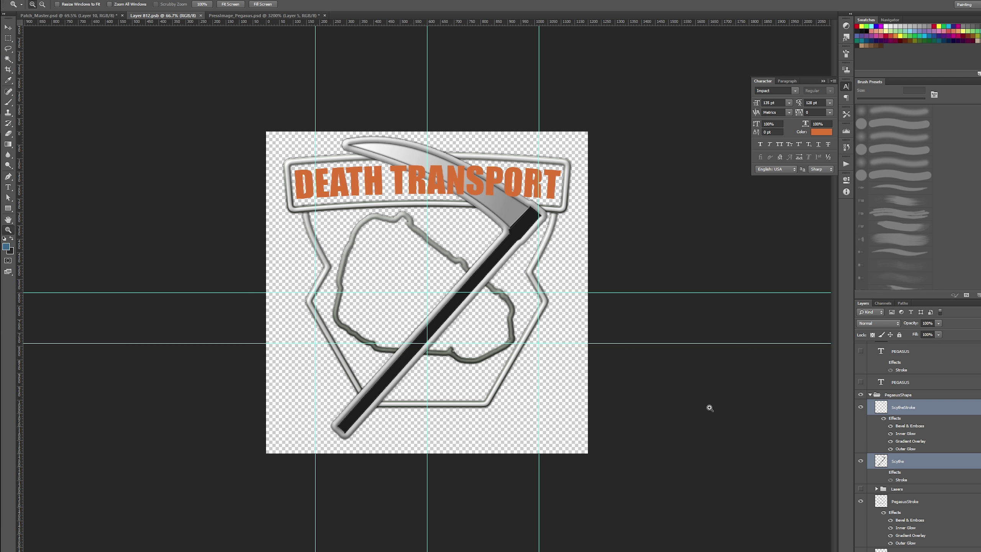
- Shrink the scythe layers to about 70%, tilt them about -7.6° and lower them
key("ctrl+t")
left_click_drag(546, 136, 511, 258)
left_click_drag(564, 178, 536, 178)
left_click_drag(505, 259, 505, 262)
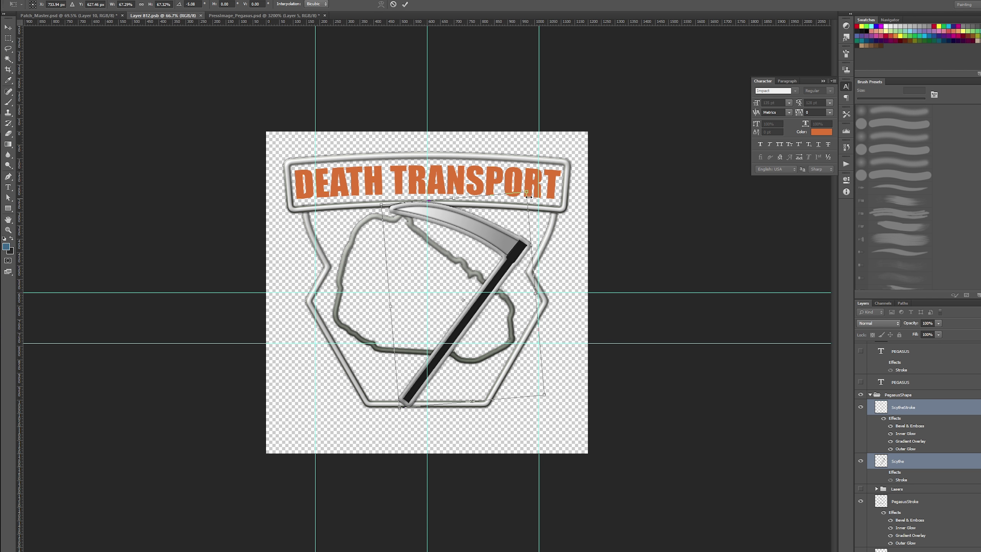
left_click_drag(531, 180, 528, 182)
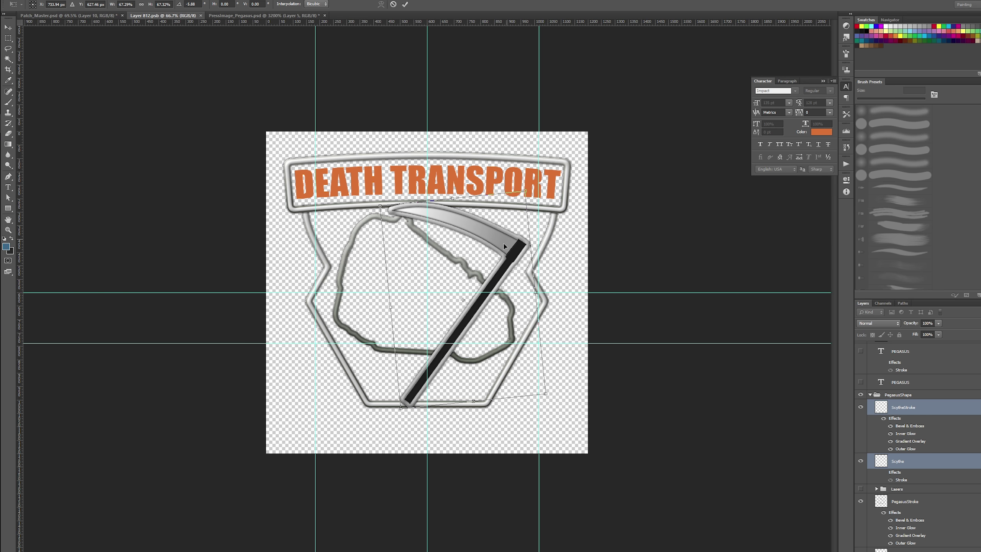
left_click_drag(503, 244, 516, 232)
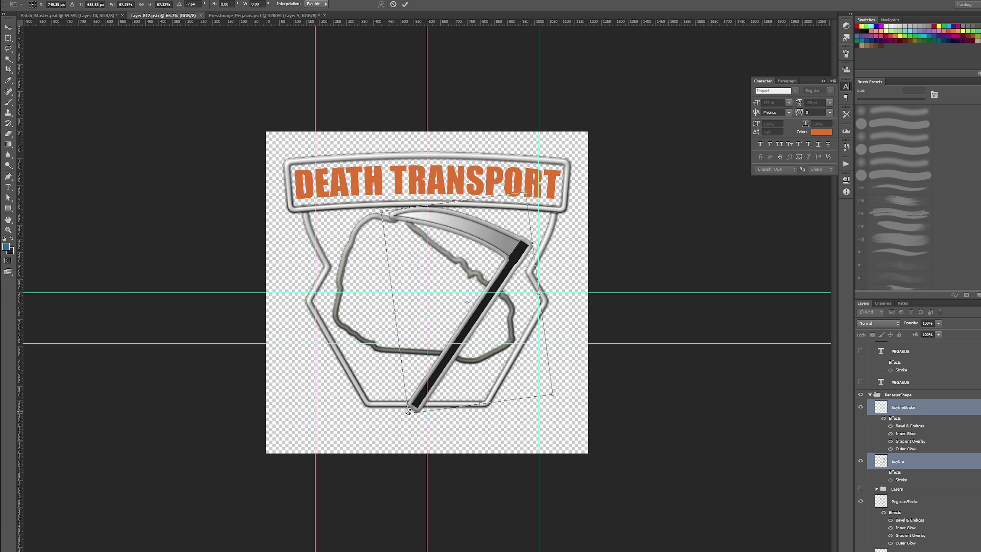
left_click_drag(408, 412, 404, 421)
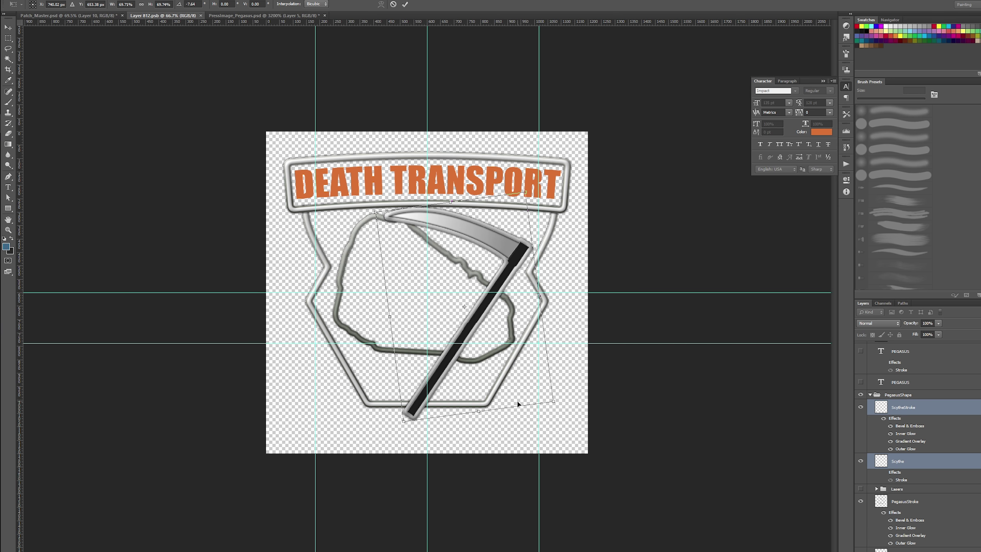
left_click_drag(518, 404, 517, 404)
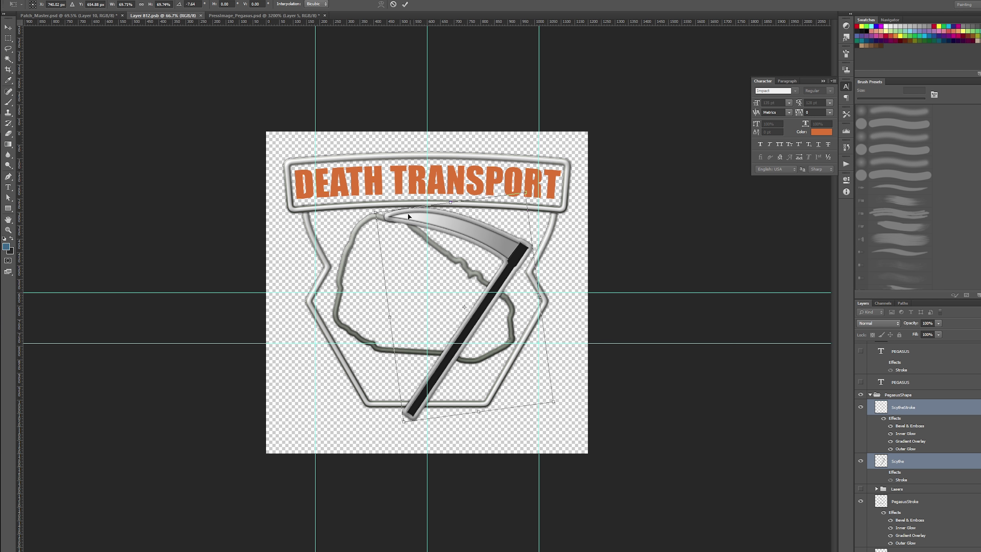
key("Return")
key("z")
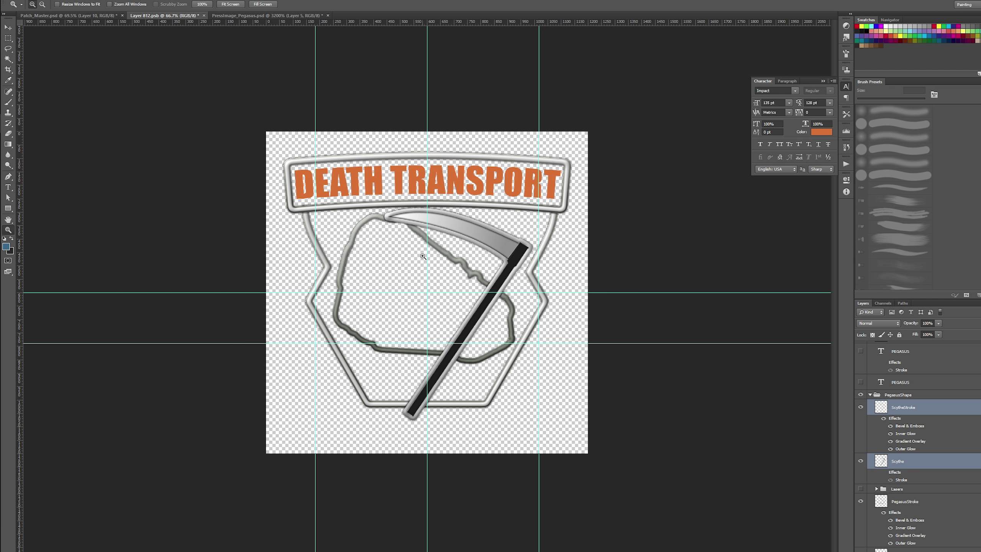
left_click(925, 414)
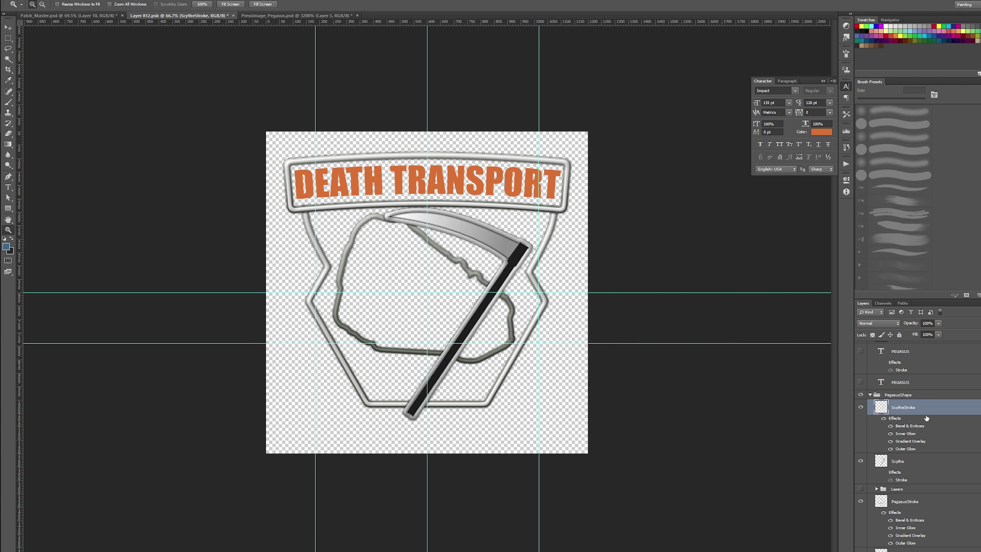
- Select PegasusStroke and PegasusFill and move the ship outline down 45 px
left_click(915, 386)
left_click(907, 502)
scroll(914, 487, "down", 2)
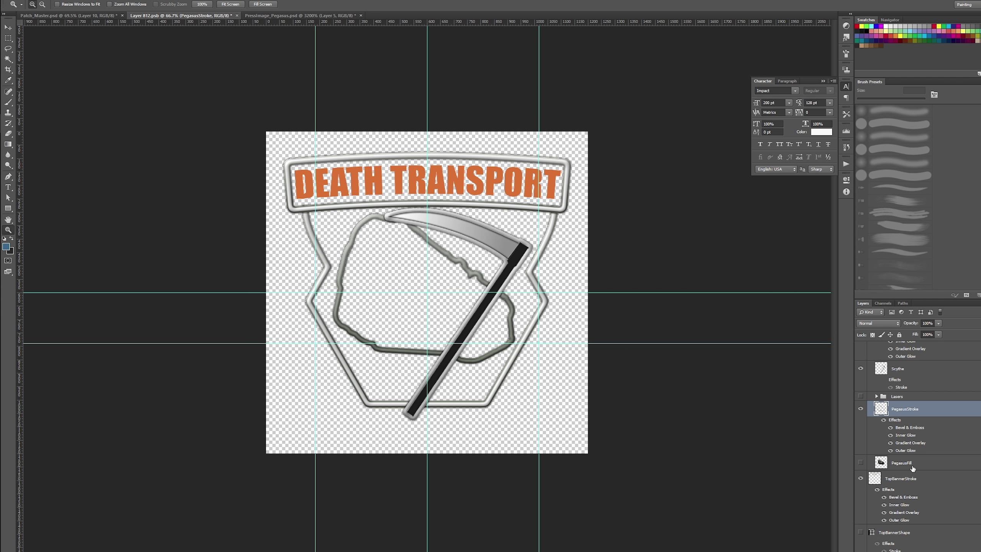
left_click(912, 468, "ctrl")
key("v")
left_click_drag(448, 318, 449, 337)
- Scale the ship outline to about 110%, nudge it into place, and save Layer 812
key("ctrl+t")
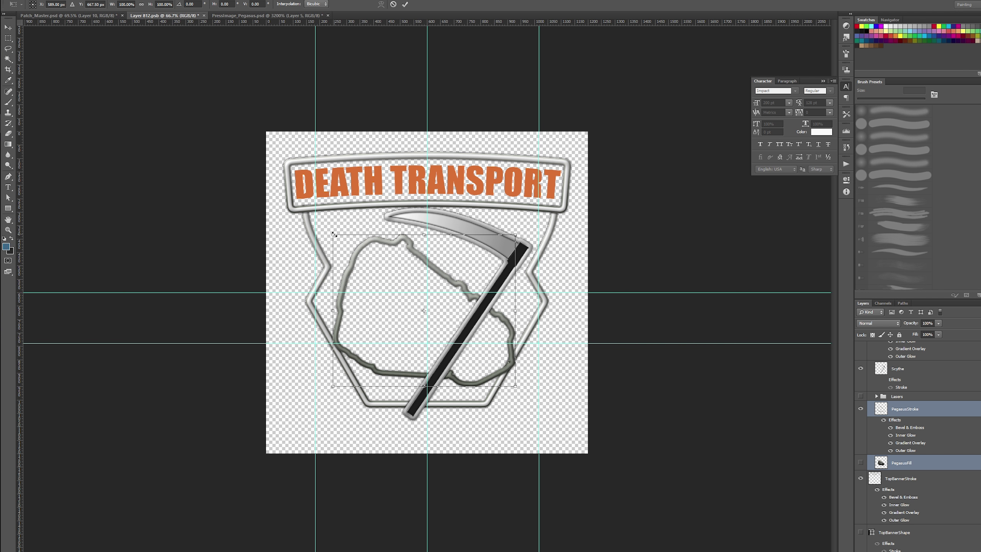
left_click_drag(333, 234, 324, 227)
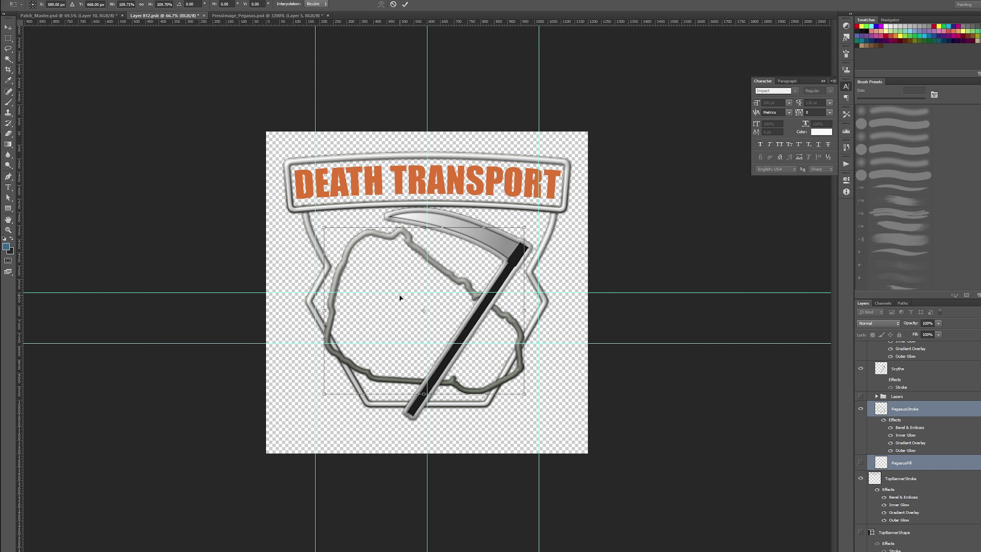
key("shift+Down")
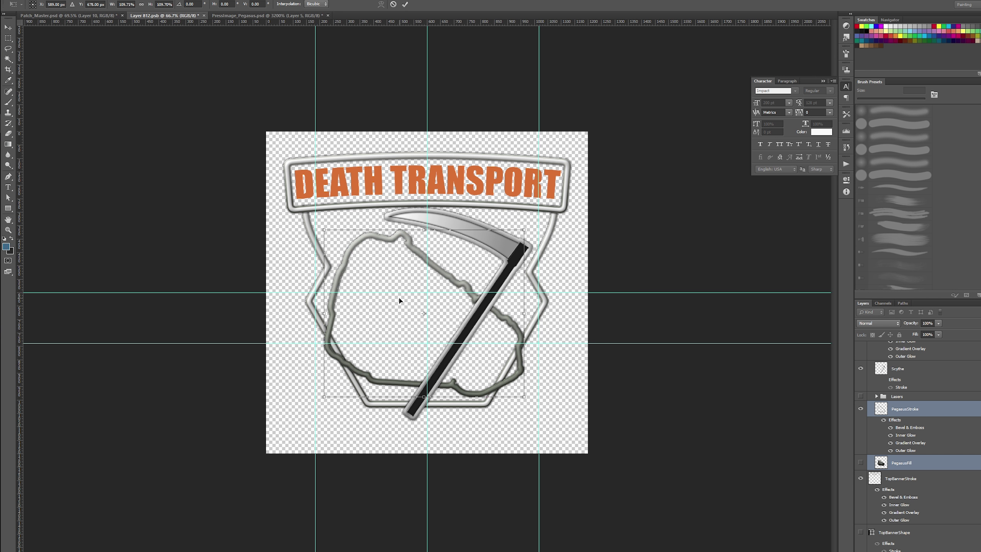
key("Left")
key("Left")
key("Left")
key("Up")
key("Up")
key("Up")
key("Up")
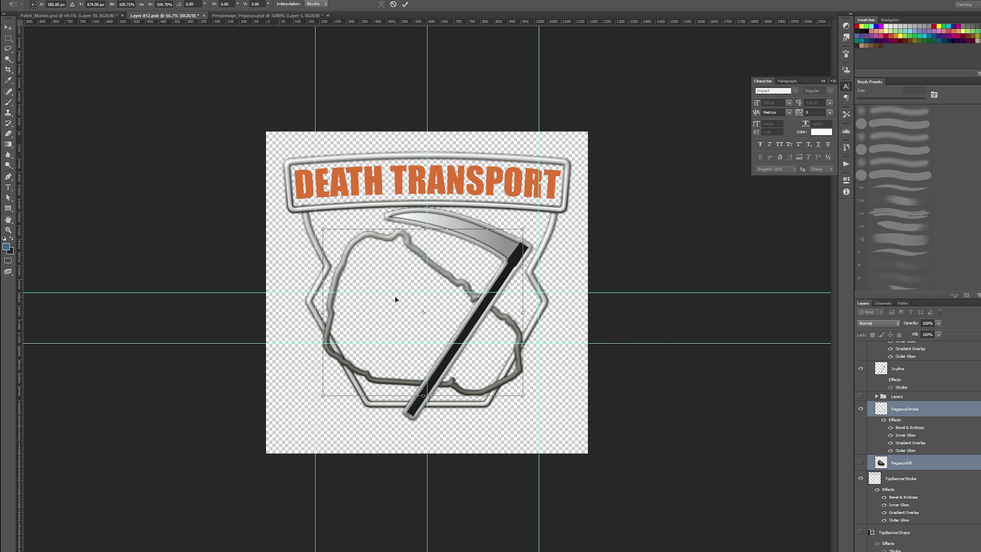
key("Return")
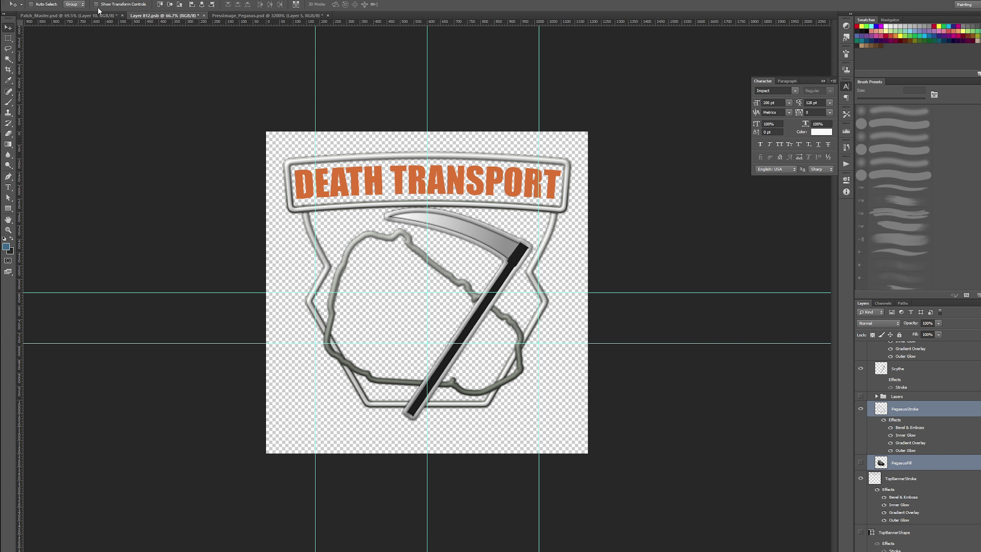
key("ctrl+s")
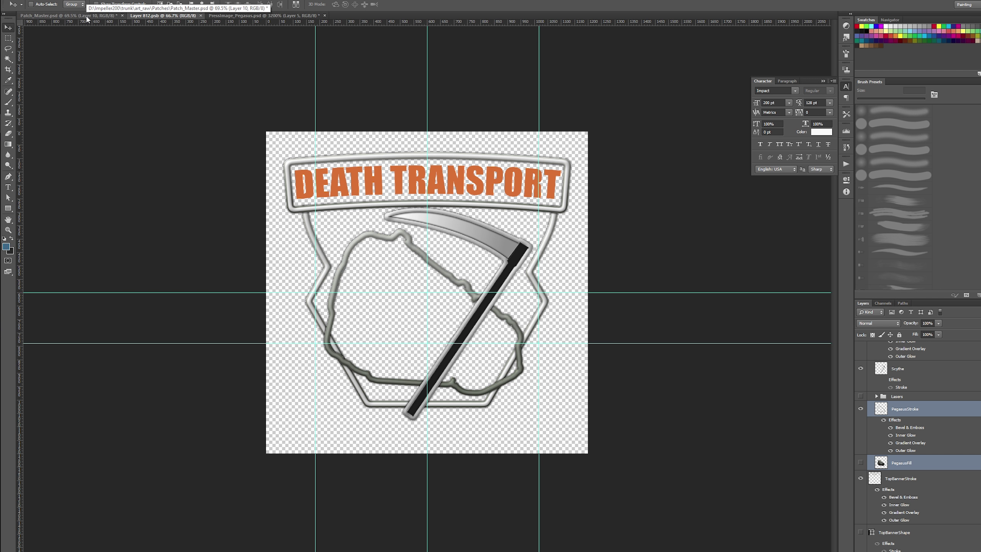
left_click(88, 17)
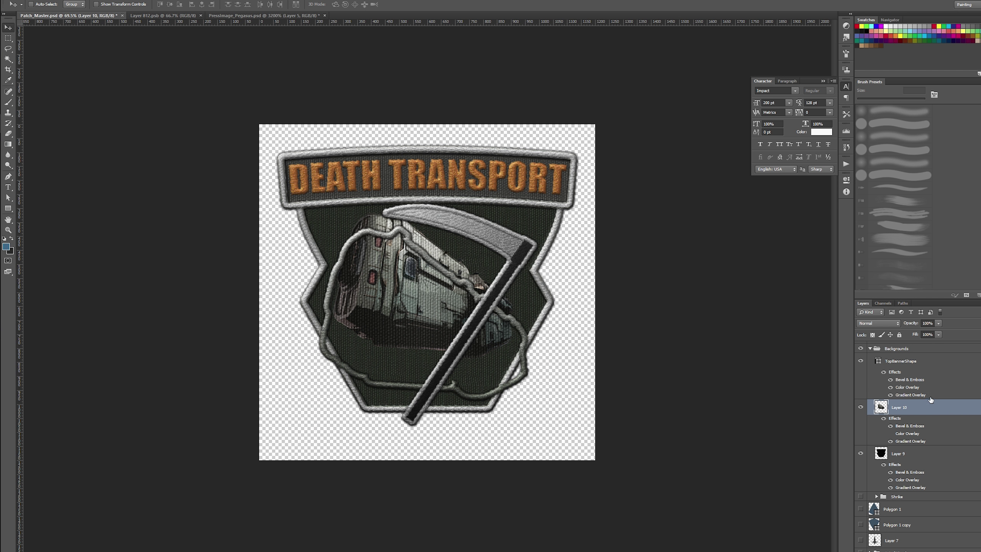
- Shift the Layer 10 vehicle artwork in Patch_Master slightly down-left
left_click(919, 455)
left_click(919, 407)
left_click_drag(420, 314, 416, 320)
left_click(923, 459)
left_click(919, 407)
- Make the PegasusFill ship artwork visible again in Layer 812 and keep it selected
left_click(181, 16)
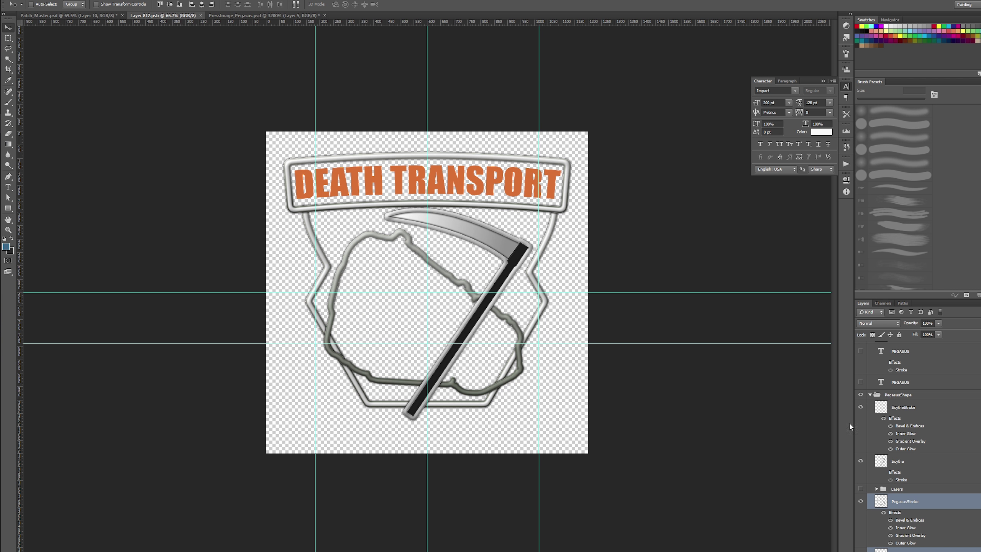
scroll(929, 467, "down", 4)
left_click(860, 463)
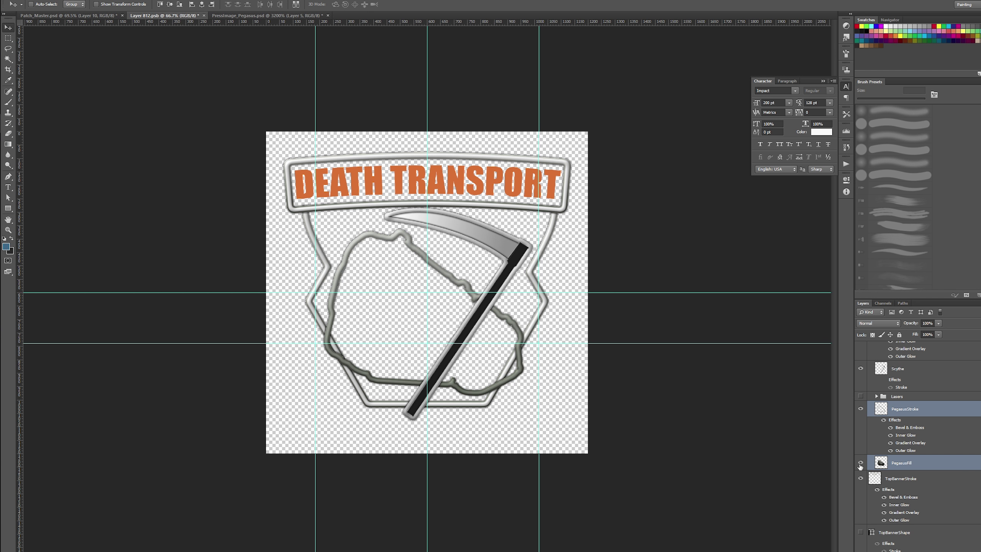
left_click(897, 466)
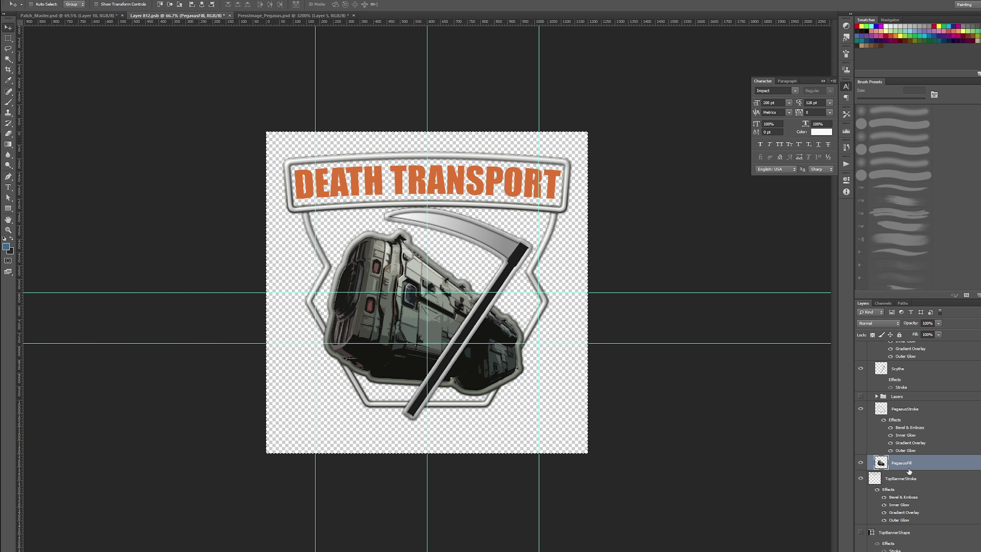
key("ctrl+j")
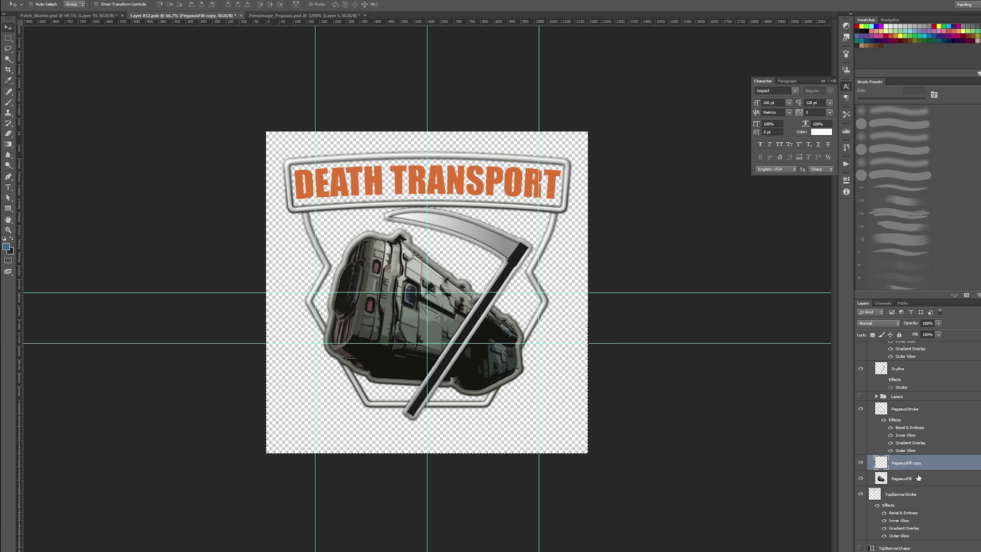
key("ctrl+e")
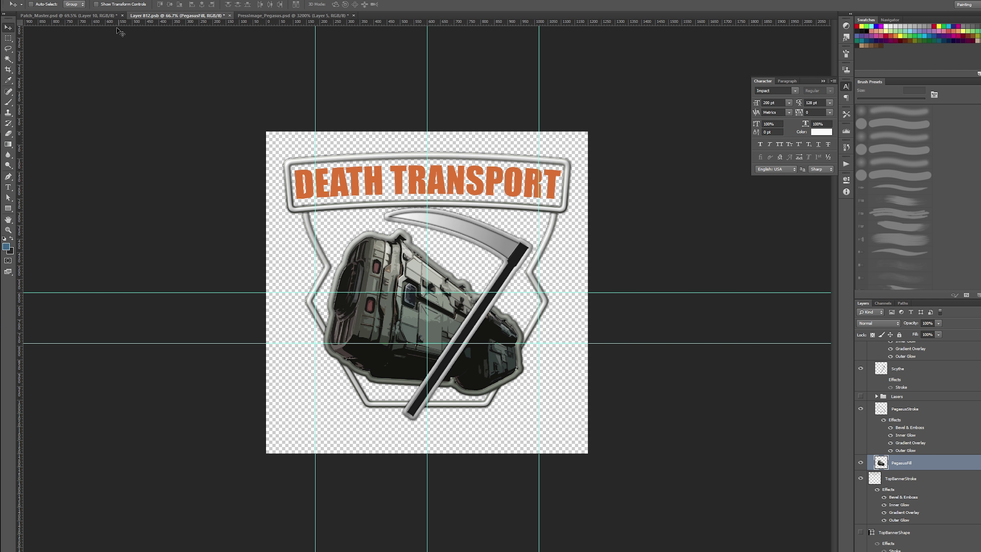
left_click(88, 15)
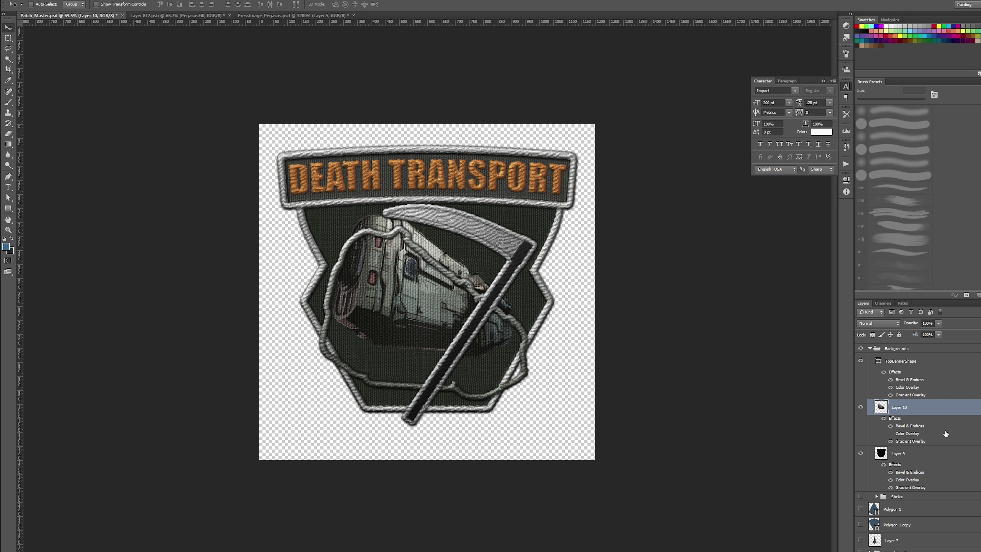
- Copy Layer 10's stitched layer style and paste it onto Layer 11
key("ctrl+v")
right_click(929, 444)
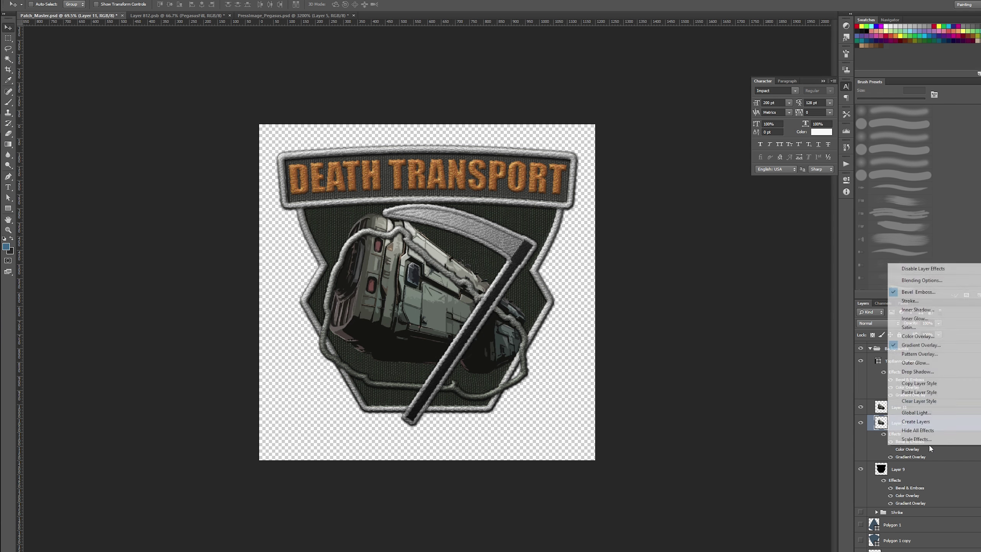
left_click(919, 382)
right_click(903, 406)
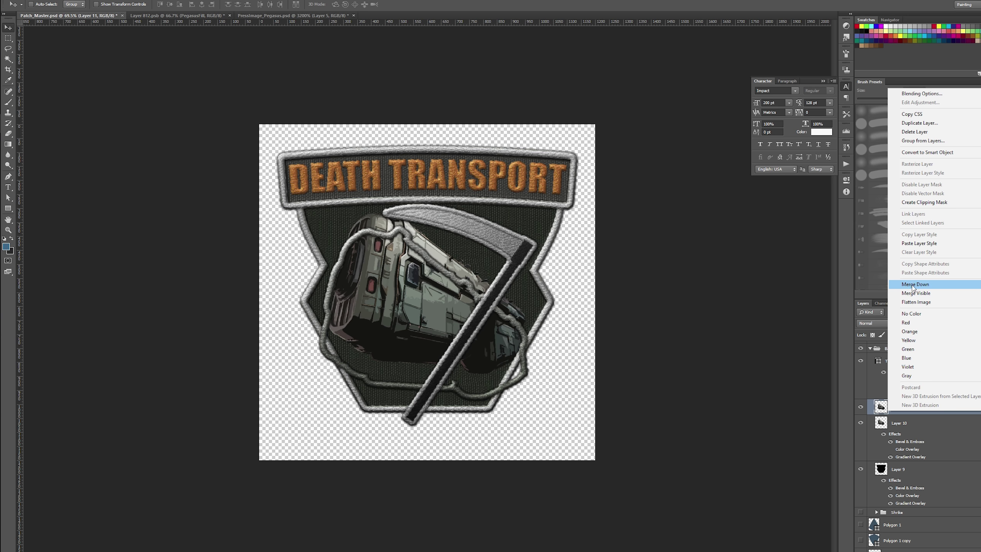
left_click(919, 242)
- Delete Layer 10, reposition the Layer 11 ship, and zoom in on ship and scythe
left_click(894, 458)
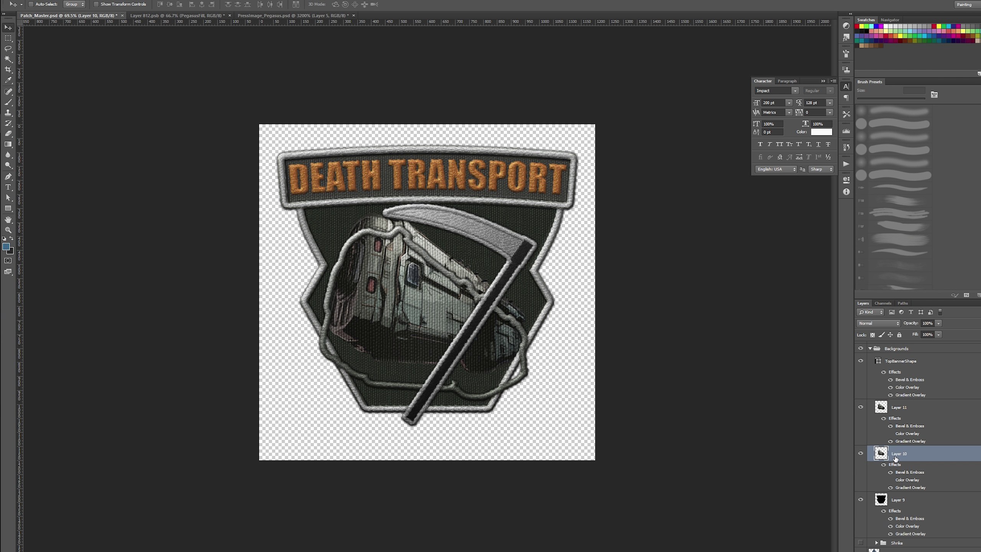
key("Delete")
key("alt+bracketright")
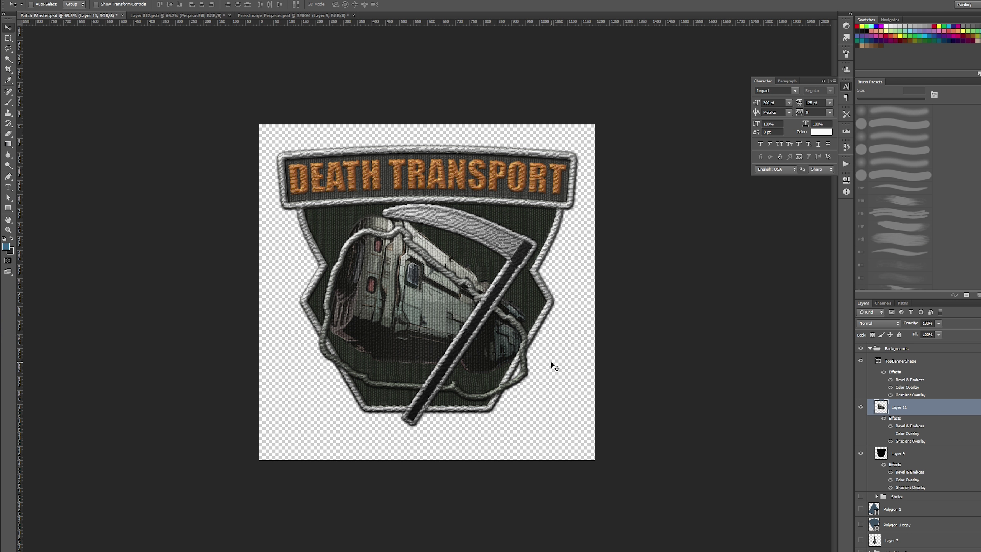
left_click_drag(433, 302, 433, 325)
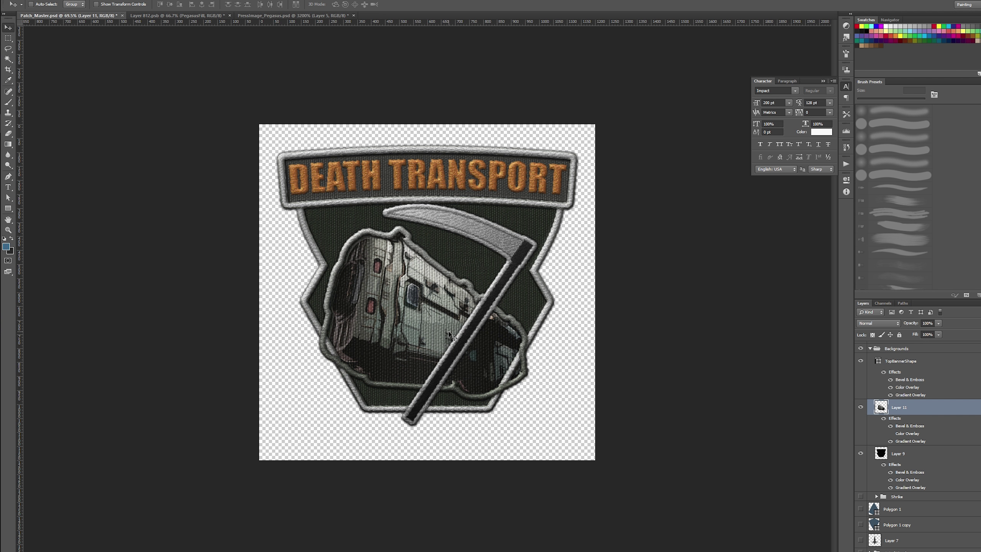
key("Up")
key("Up")
key("Up")
key("Up")
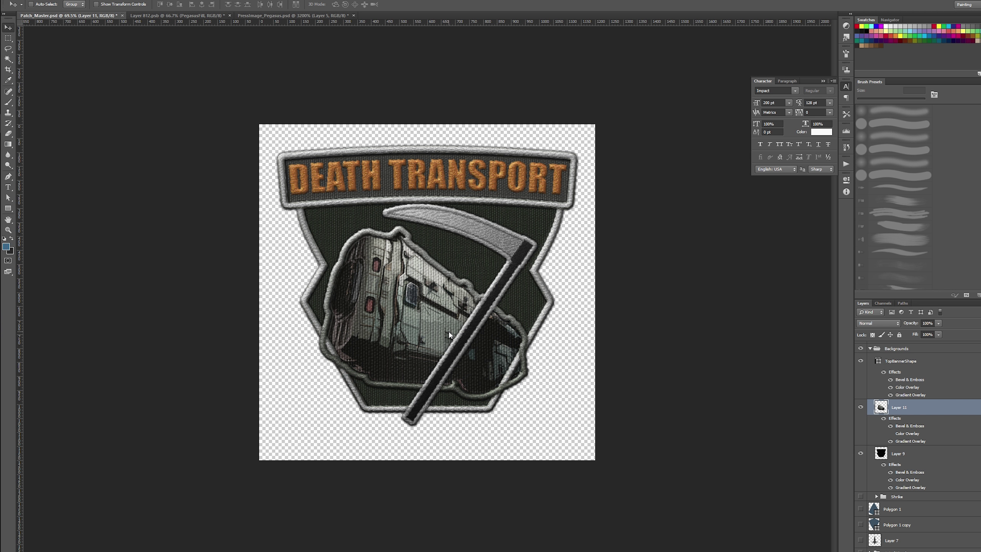
key("z")
left_click_drag(318, 214, 459, 270)
- Nudge the Layer 11 ship artwork a few pixels and check it at full-patch view
key("v")
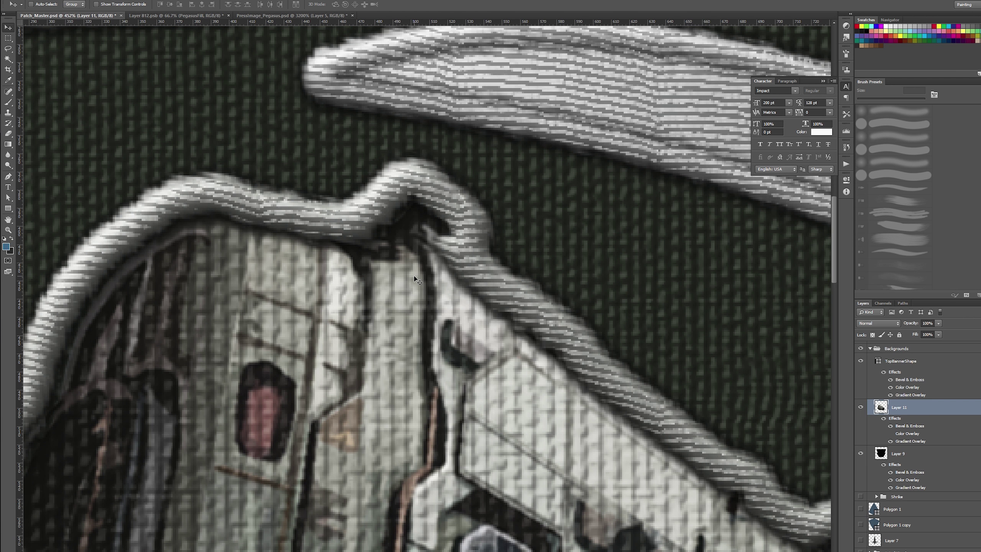
key("Up")
key("Up")
key("Left")
key("Up")
key("Down")
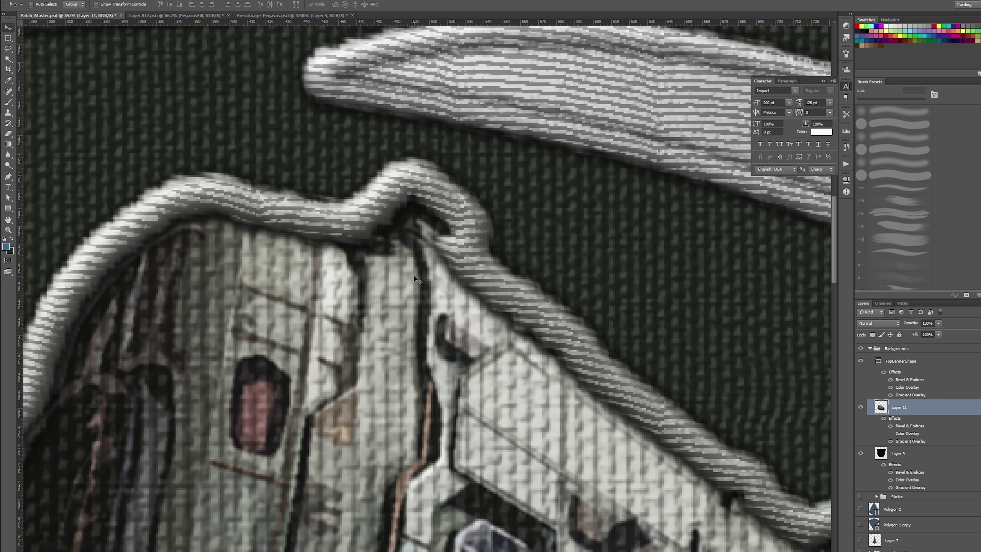
key("Left")
key("z")
key("ctrl+0")
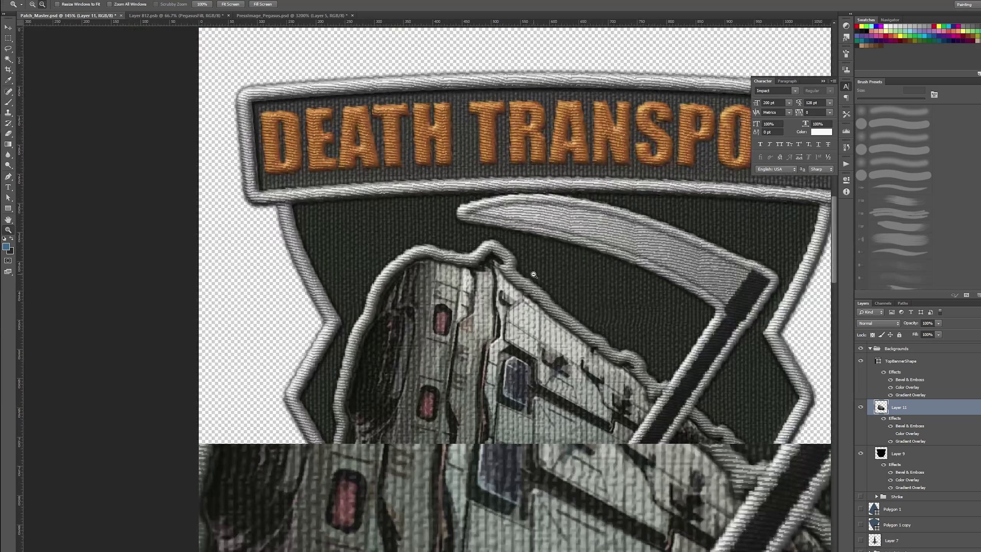
left_click(280, 384)
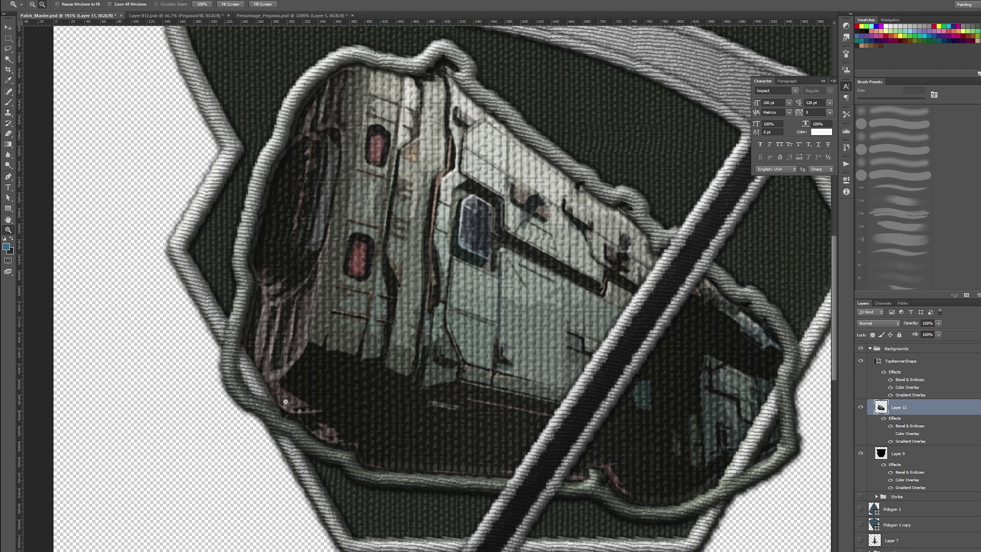
- Move Layer 11 above the Effect group in the Layers panel
scroll(900, 414, "up", 3)
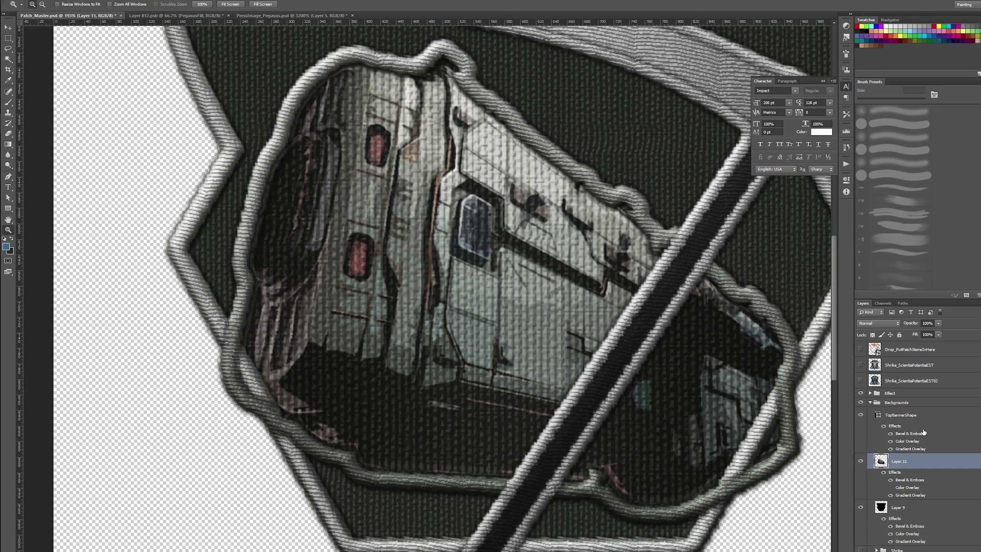
left_click_drag(910, 463, 906, 390)
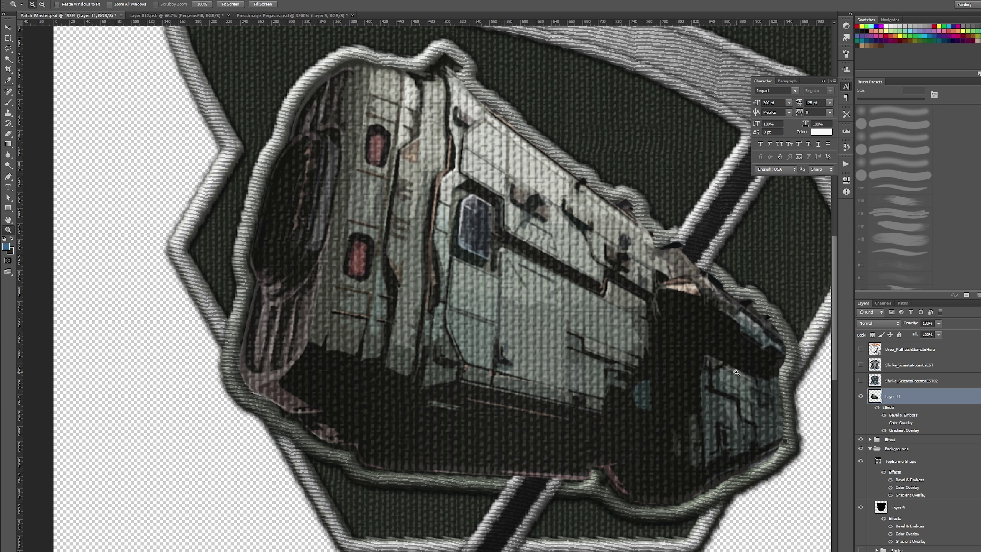
scroll(746, 374, "down", 2)
scroll(747, 374, "down", 4)
scroll(747, 374, "up", 2)
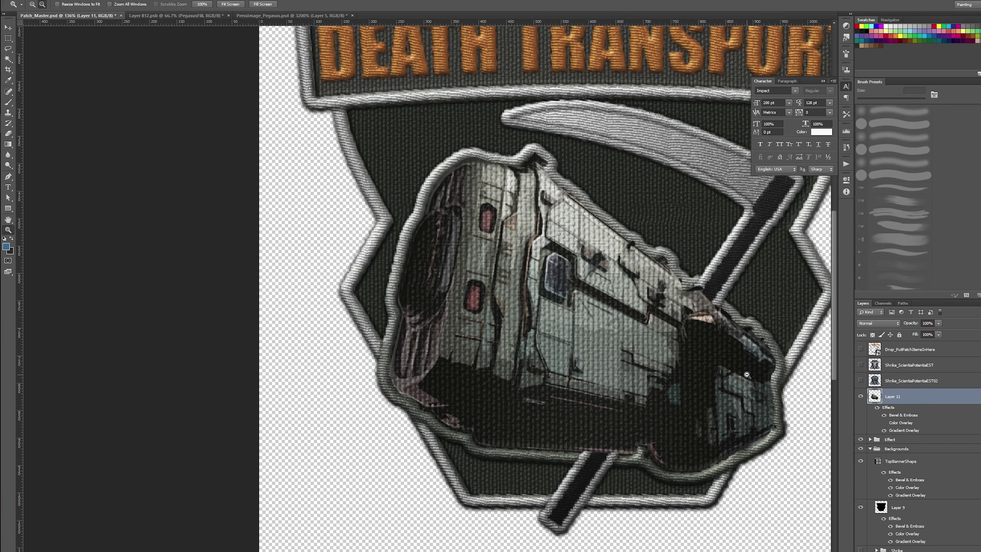
key("alt")
- Move Layer 11 back below TopBannerShape in Backgrounds and return to Layer 812.psb
mouse_move(896, 396)
left_mouse_down()
mouse_move(919, 430)
mouse_move(911, 500)
left_mouse_up()
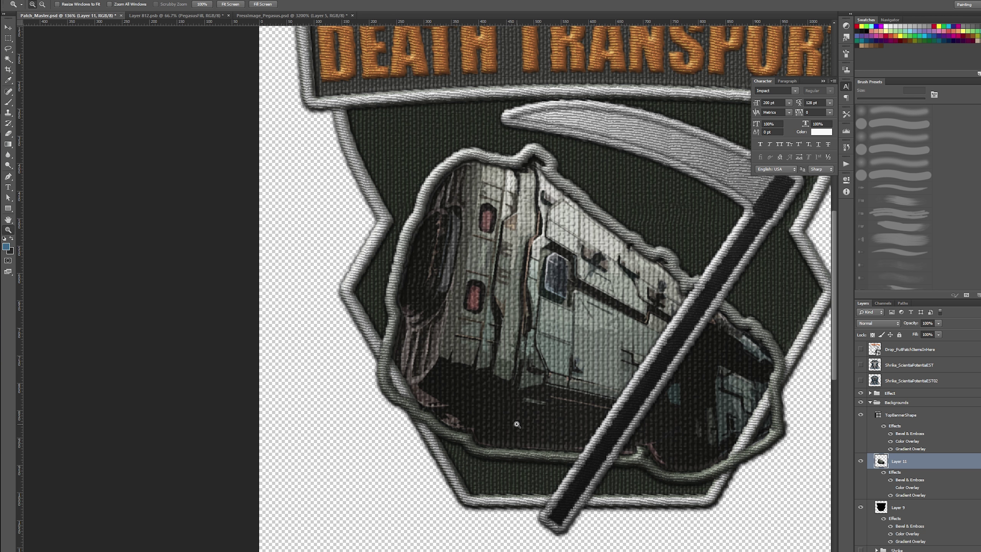
key("ctrl+shift+Tab")
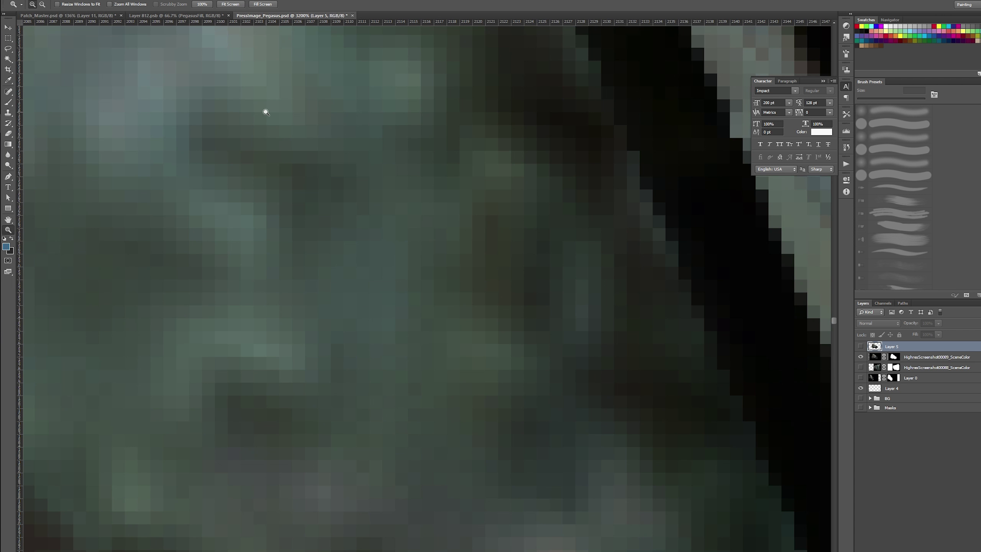
left_click(179, 15)
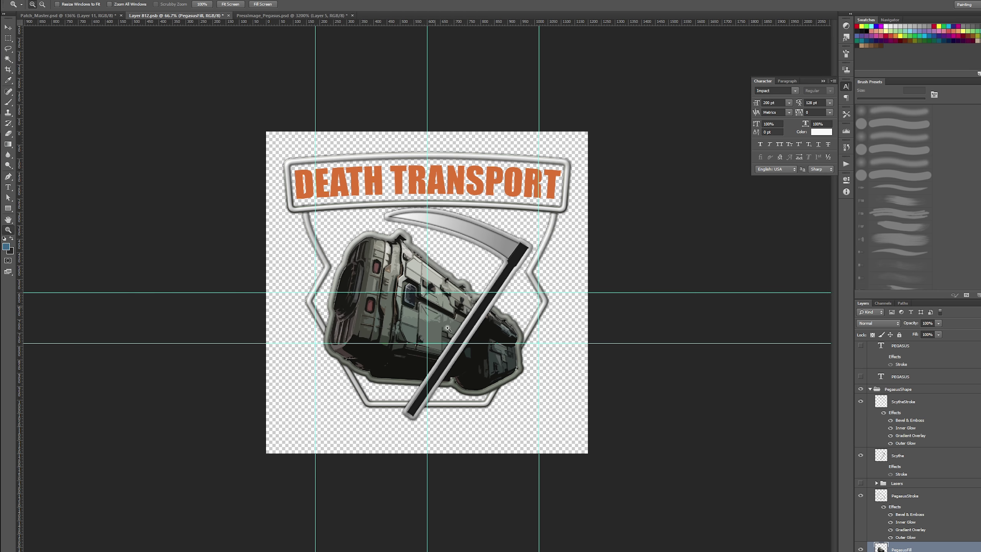
- At 100% zoom, duplicate Polygon 2 copy and place Polygon 2 copy 2 above BACK_PatchStroke
left_click(410, 335)
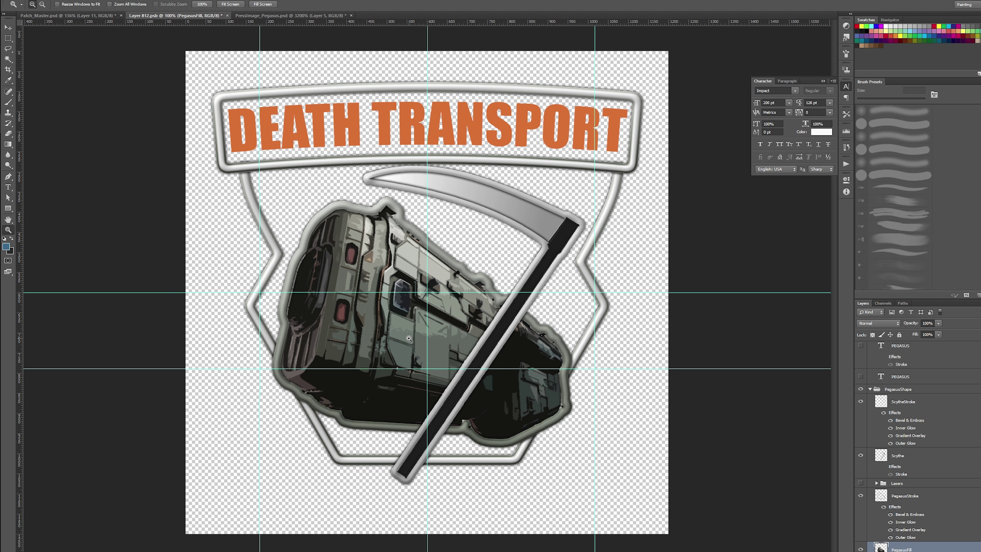
scroll(914, 482, "down", 5)
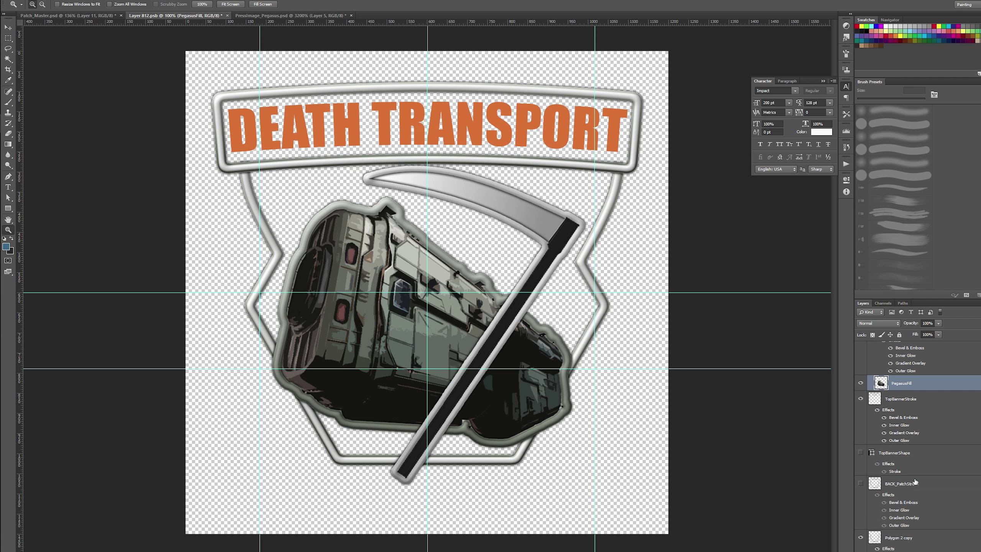
scroll(914, 481, "down", 3)
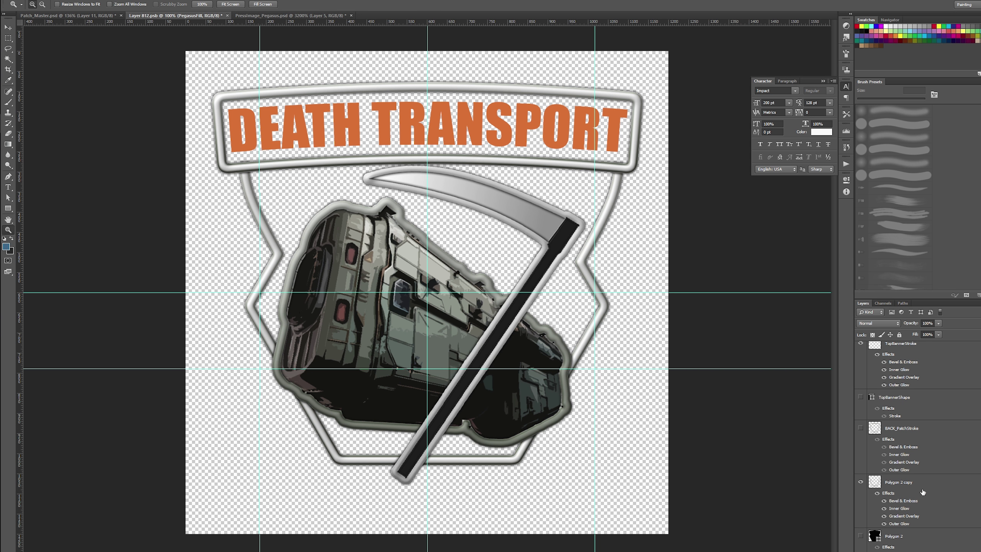
left_click(916, 485)
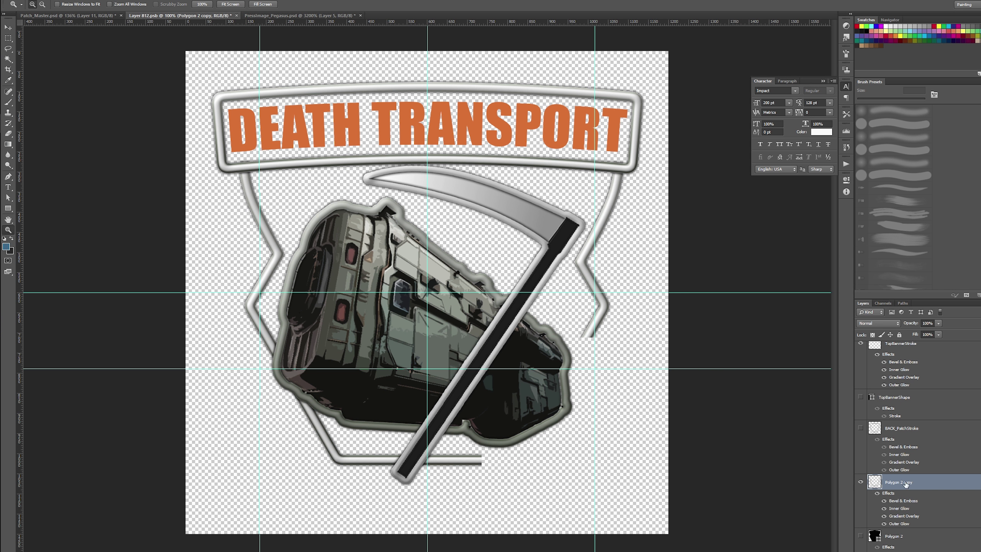
left_click(860, 427)
left_click(859, 428)
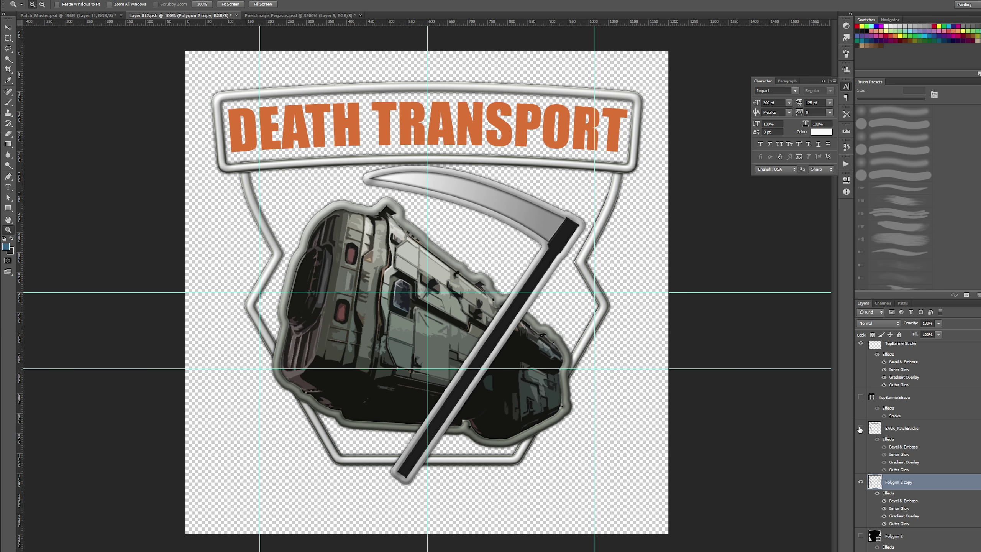
key("ctrl+j")
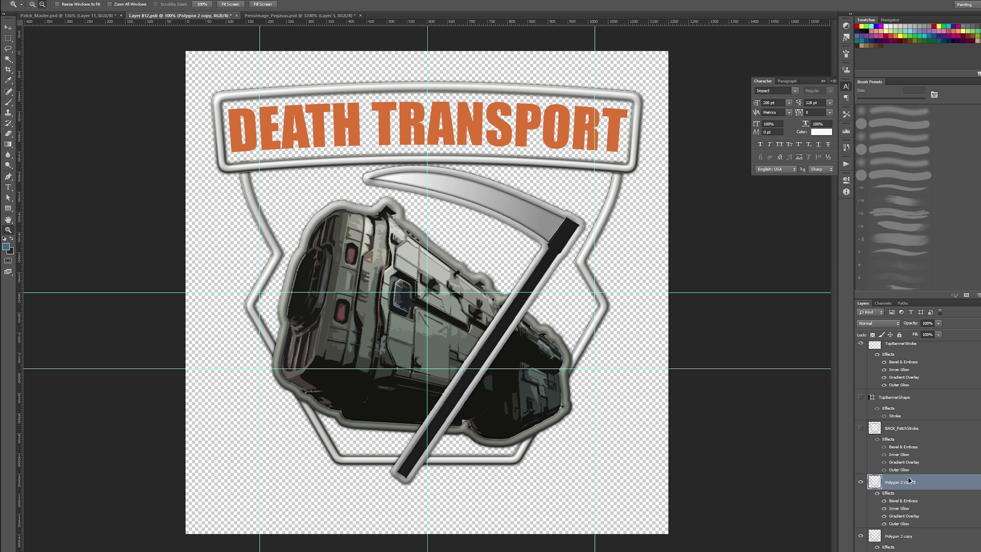
left_click_drag(911, 483, 904, 428)
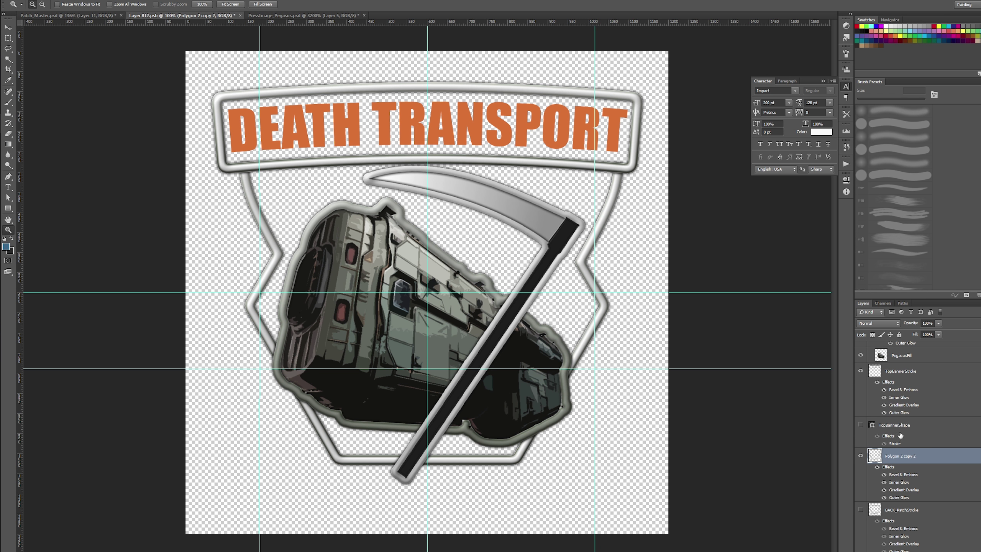
- Load the ship outline as a selection from PegasusFill, then hide PegasusFill
scroll(899, 445, "up", 3)
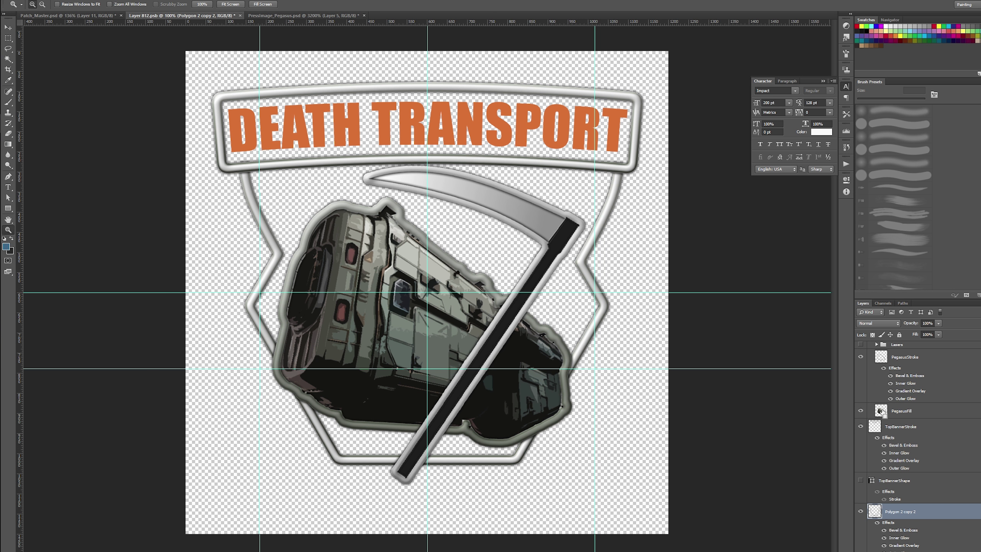
left_click(882, 411, "ctrl")
scroll(915, 455, "down", 5)
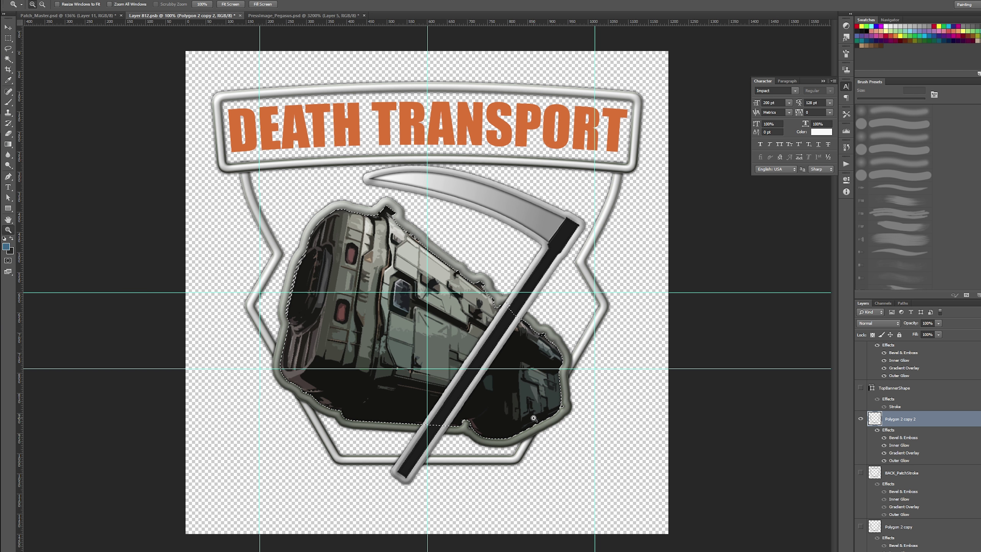
scroll(904, 421, "up", 3)
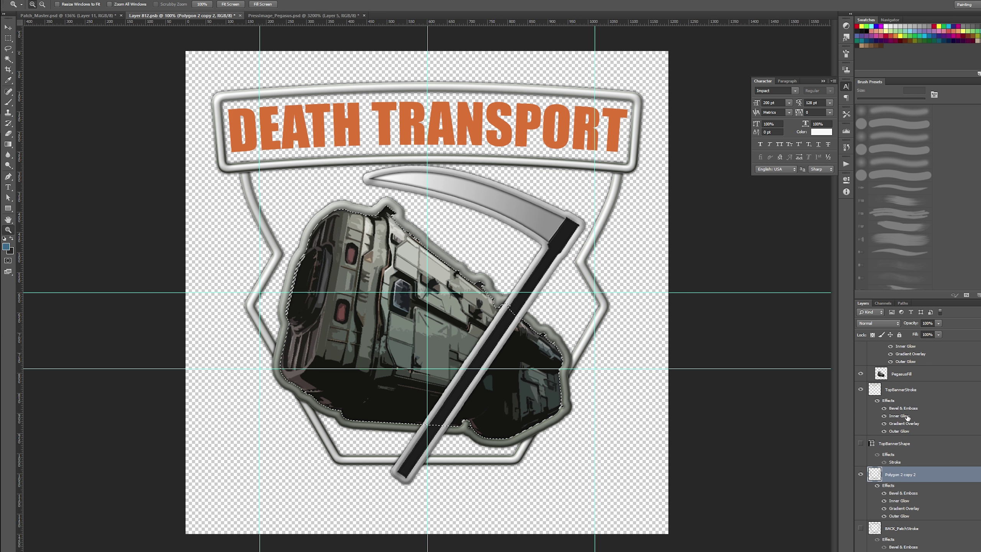
left_click(860, 374)
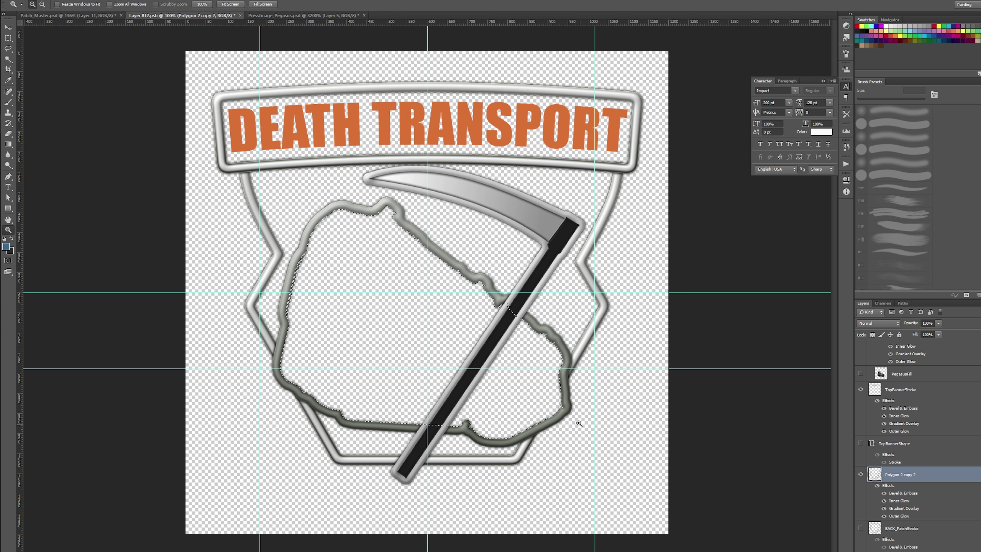
- Deselect the ship-shaped selection, save Layer 812.psb, and return to Patch_Master
key("m")
right_click(468, 357)
left_click(498, 363)
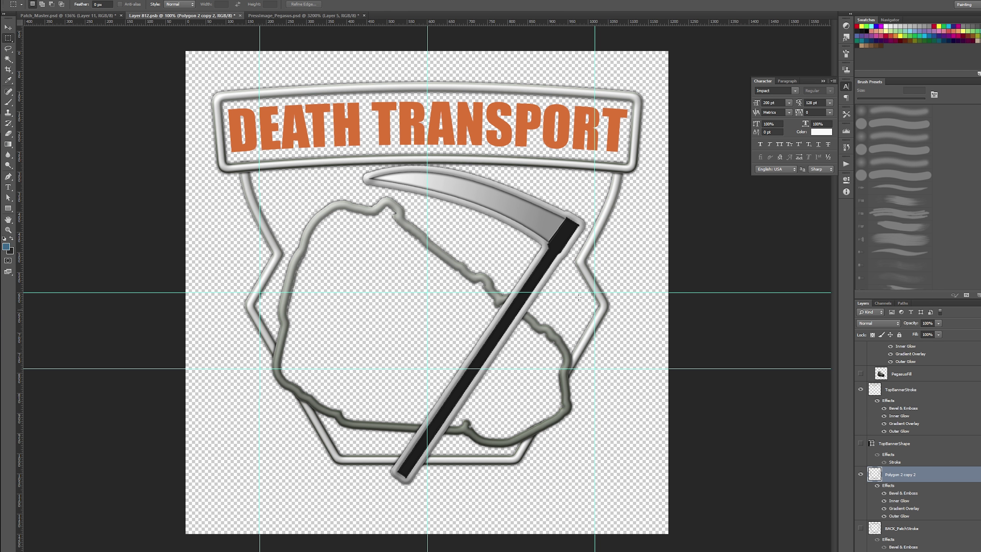
key("ctrl+s")
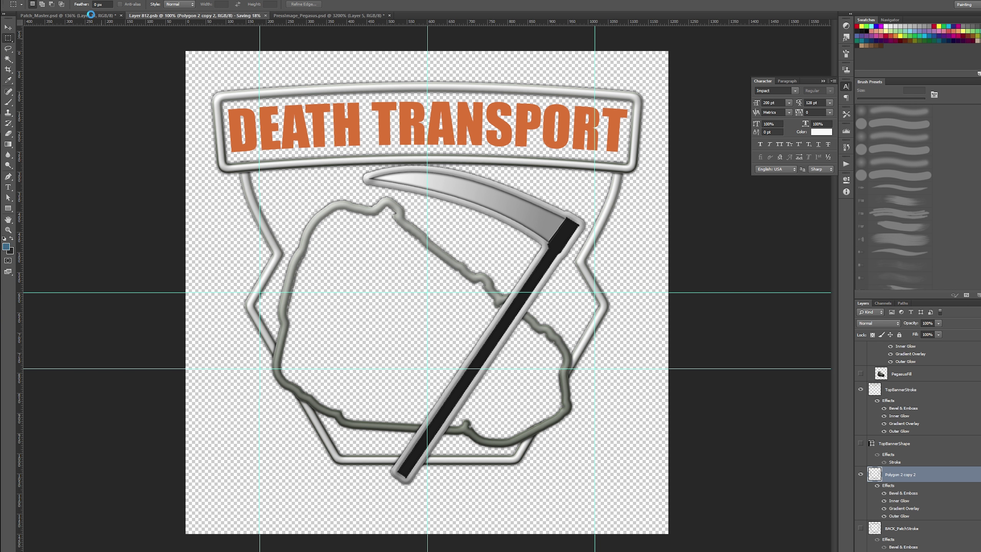
left_click(90, 15)
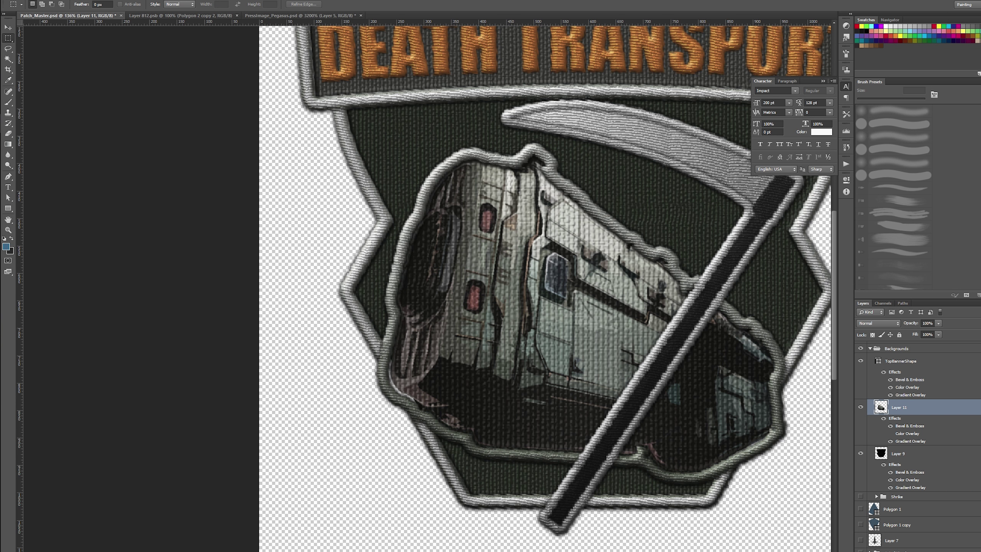
- Nudge the ship artwork down-left and zoom in closer on the patch
key("v")
key("Down")
key("Down")
key("Down")
key("Left")
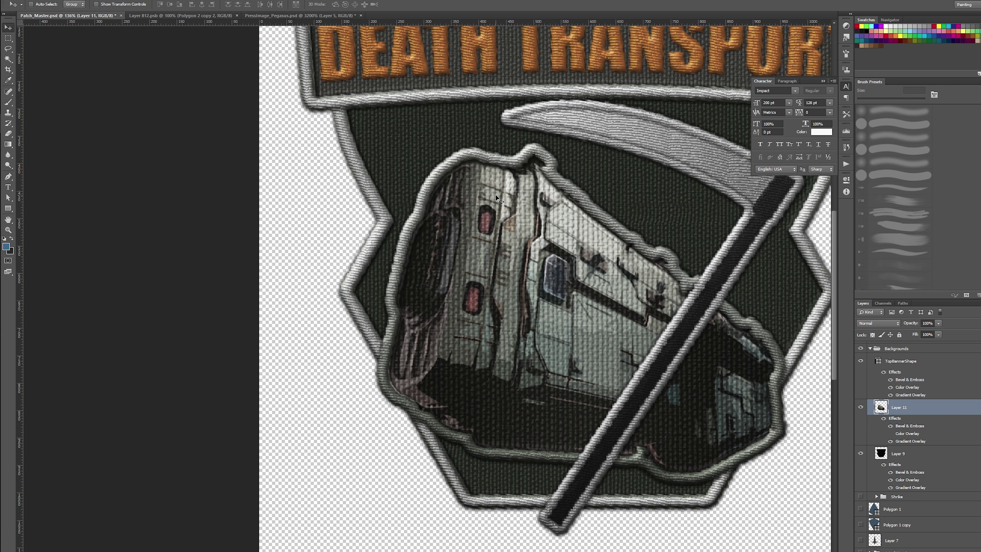
key("z")
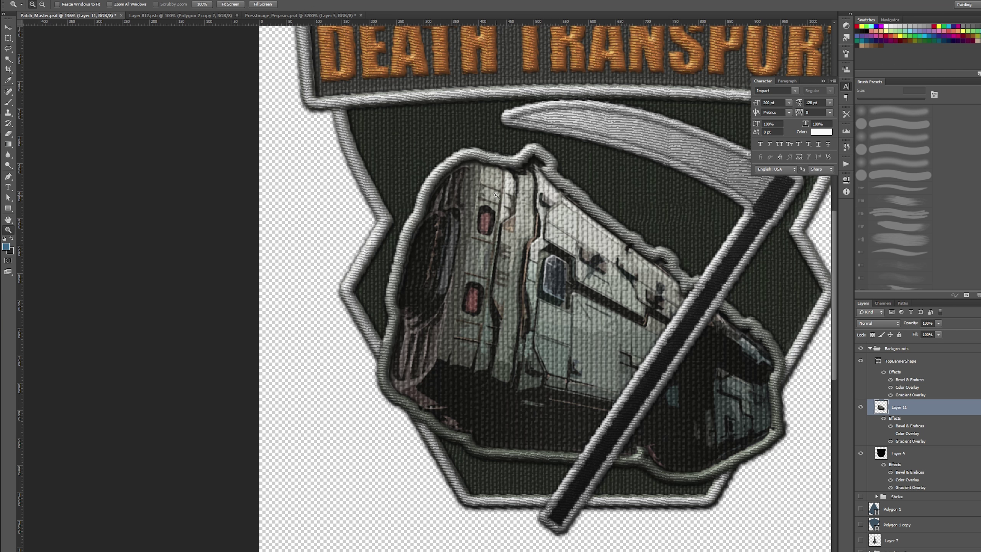
scroll(536, 224, "down", 6)
scroll(481, 286, "up", 1)
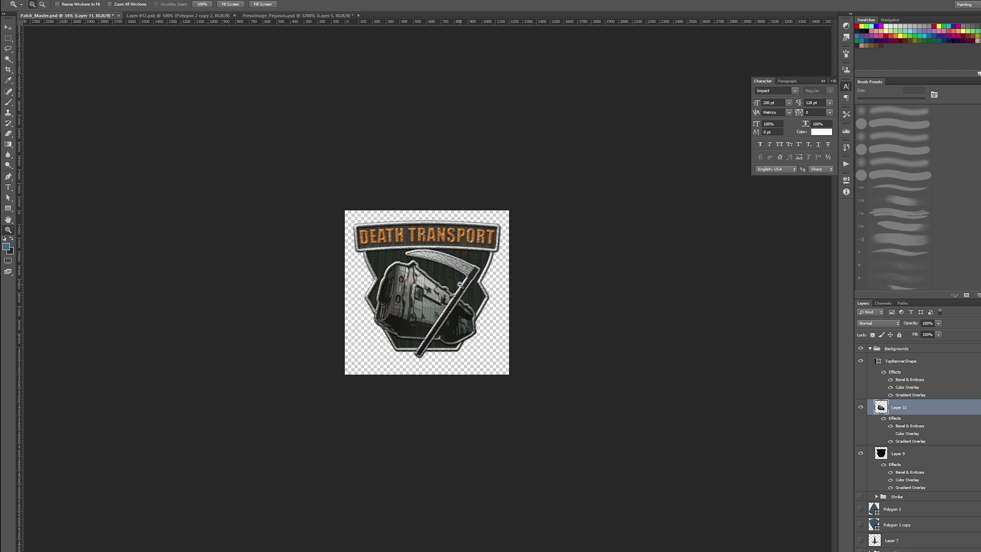
left_click(442, 277)
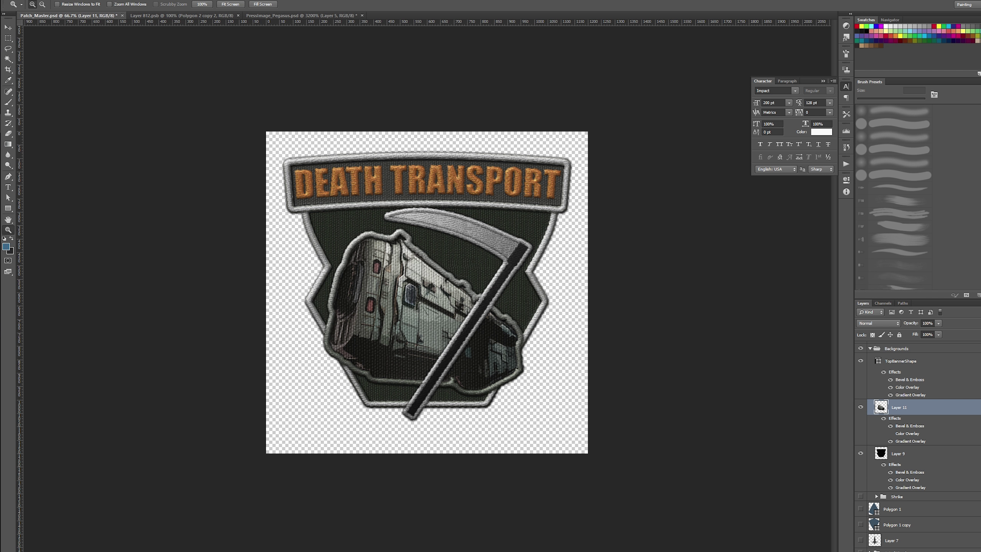
- Toggle Layer 9's visibility off and back on, then make Layer 9 active
left_click_drag(918, 434, 908, 422)
scroll(891, 457, "up", 3)
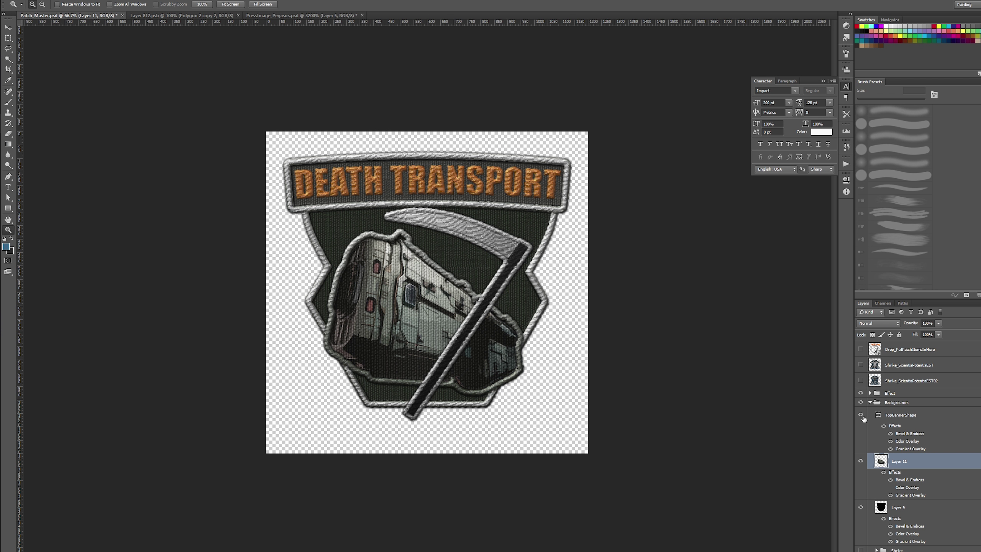
left_click(860, 508)
left_click(860, 507)
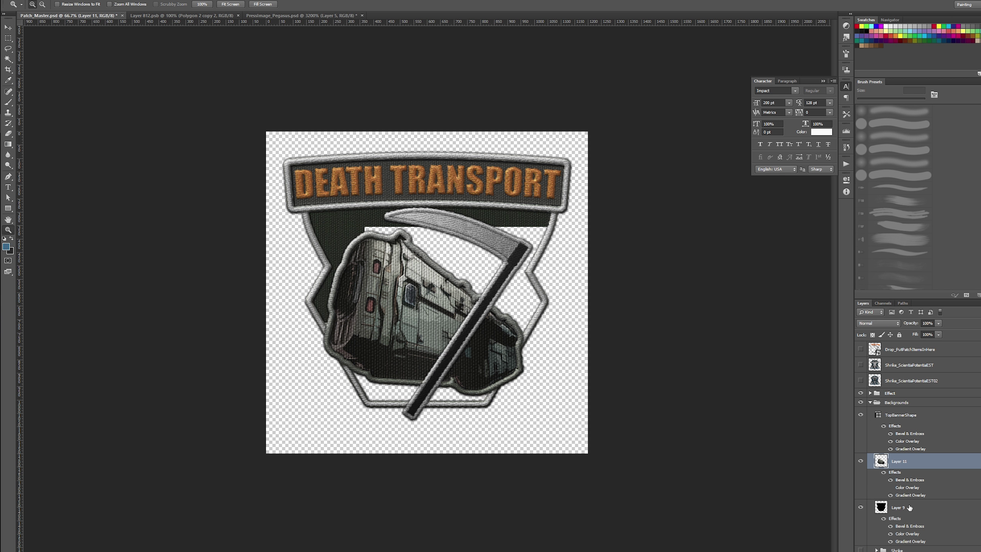
left_click(909, 508)
scroll(915, 517, "down", 3)
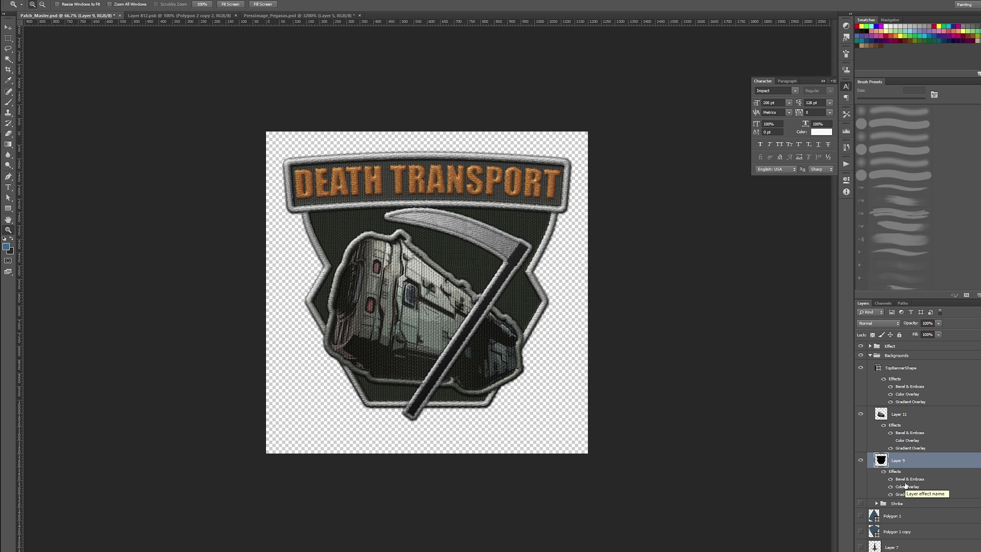
- Load Layer 9's shield shape as a selection and sample the banner lettering's orange-brown for the brush
left_click(880, 460, "ctrl")
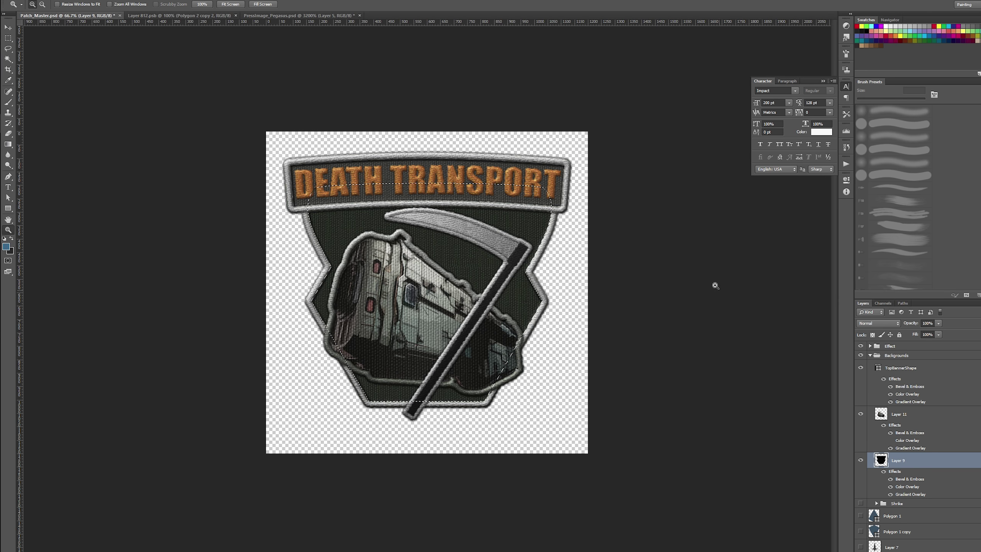
key("b")
right_click(499, 295)
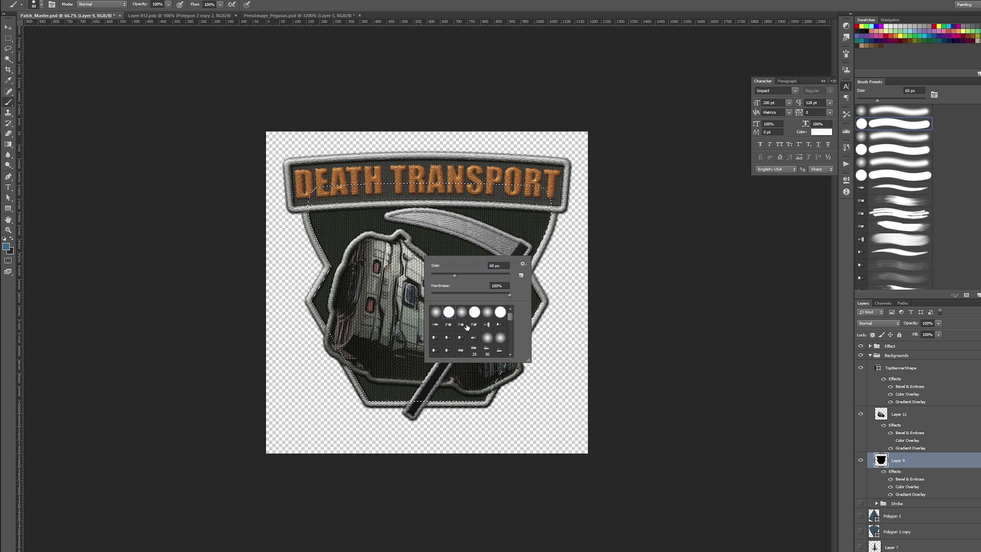
left_click(347, 180, "alt")
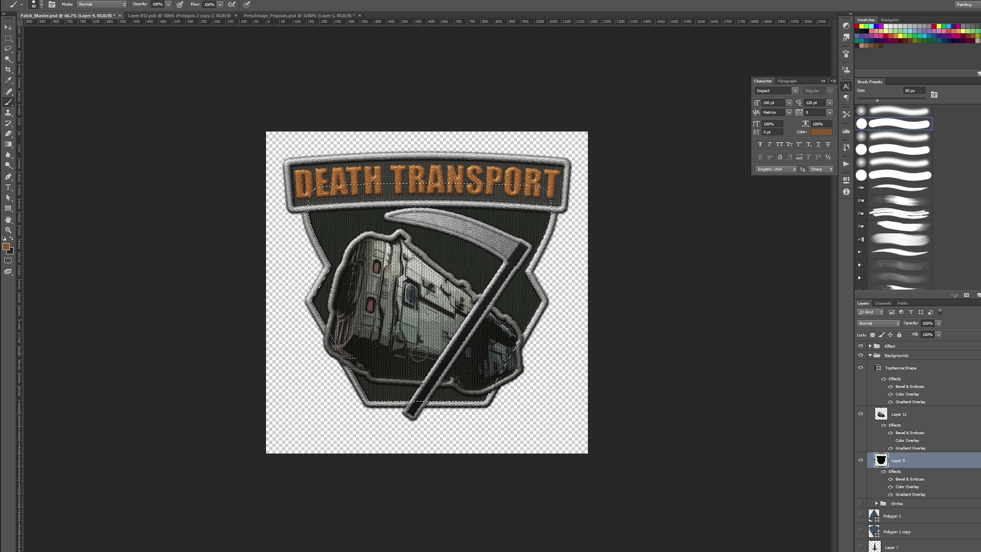
- Paint the shield selection orange-brown with the brush enlarged to 1600 px
key("bracketright")
key("bracketright")
key("bracketright")
key("bracketright")
key("bracketright")
key("bracketright")
key("bracketright")
key("bracketright")
key("bracketright")
key("bracketright")
key("bracketright")
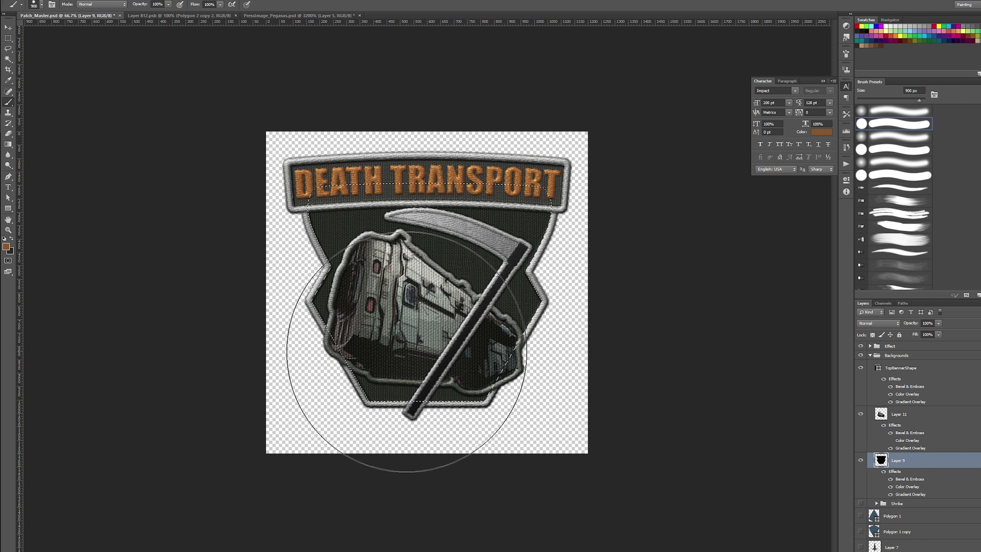
key("bracketright")
key("bracketright")
key("bracketright")
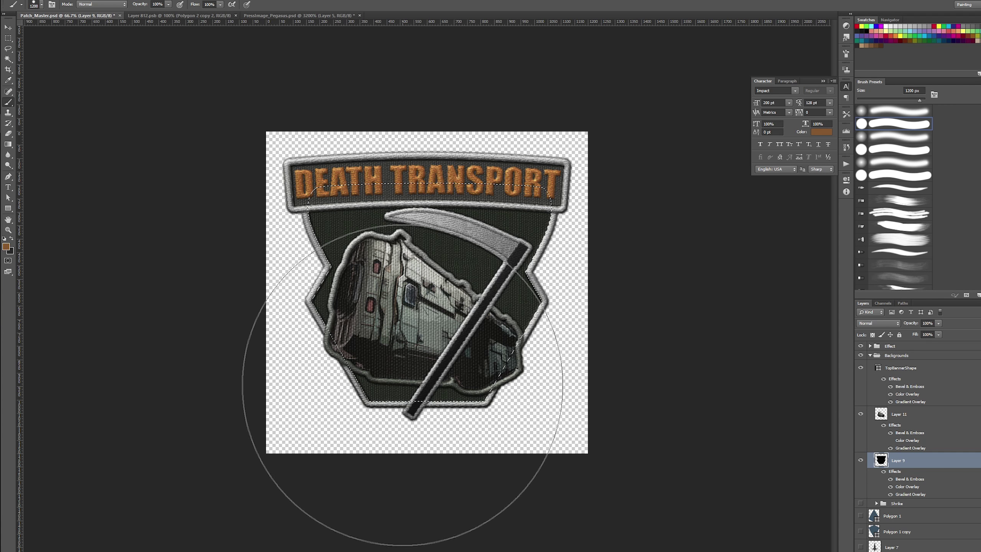
key("bracketright")
key("bracketright")
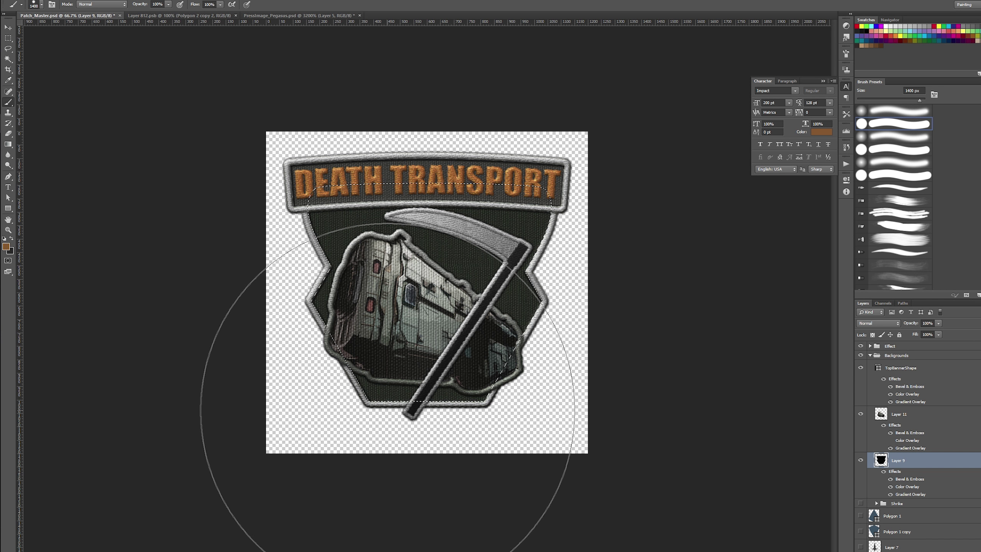
key("bracketright")
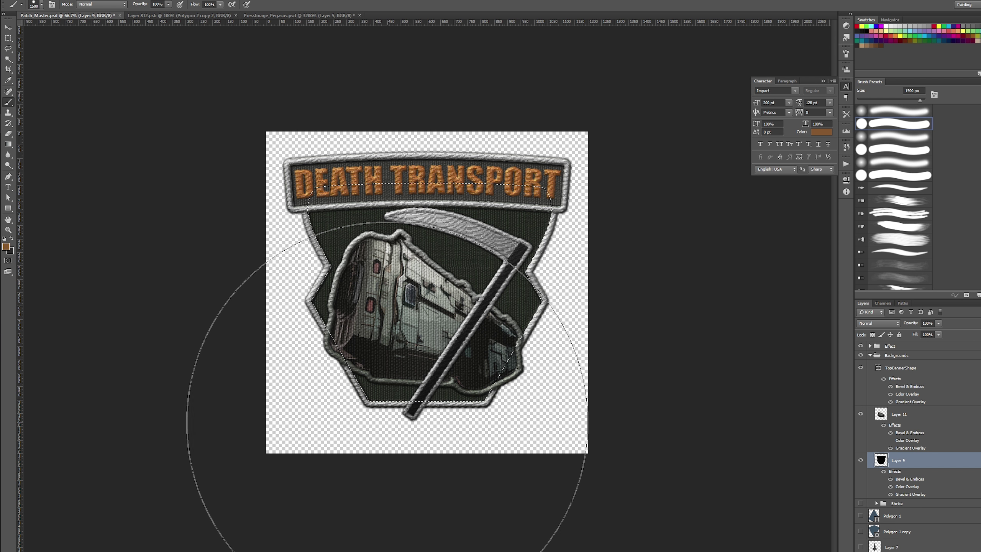
key("bracketright")
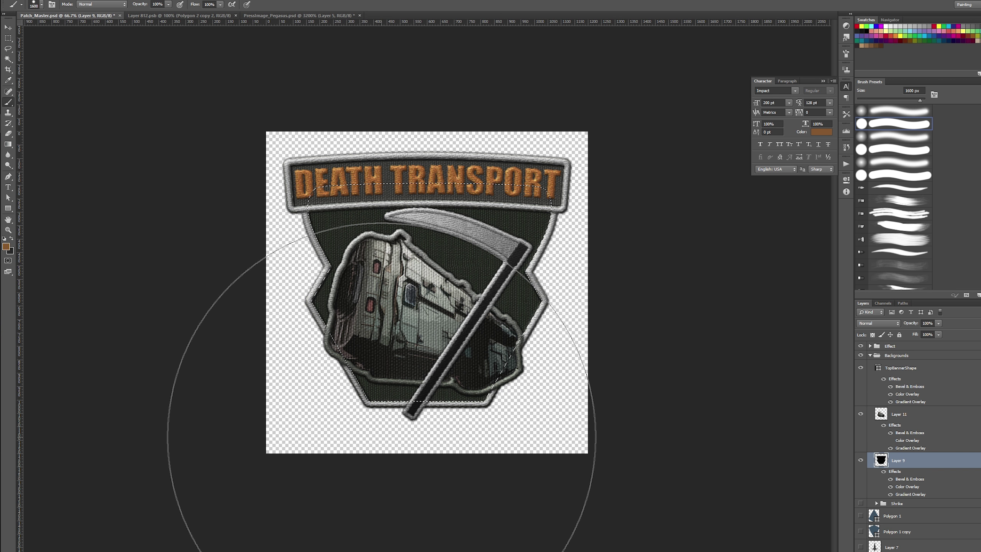
left_click_drag(380, 437, 599, 520)
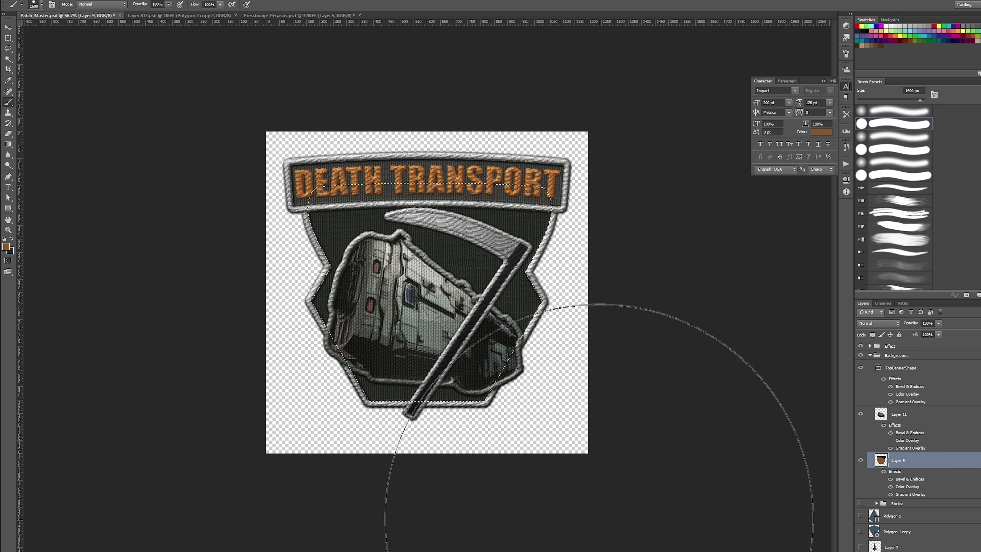
scroll(864, 406, "up", 2)
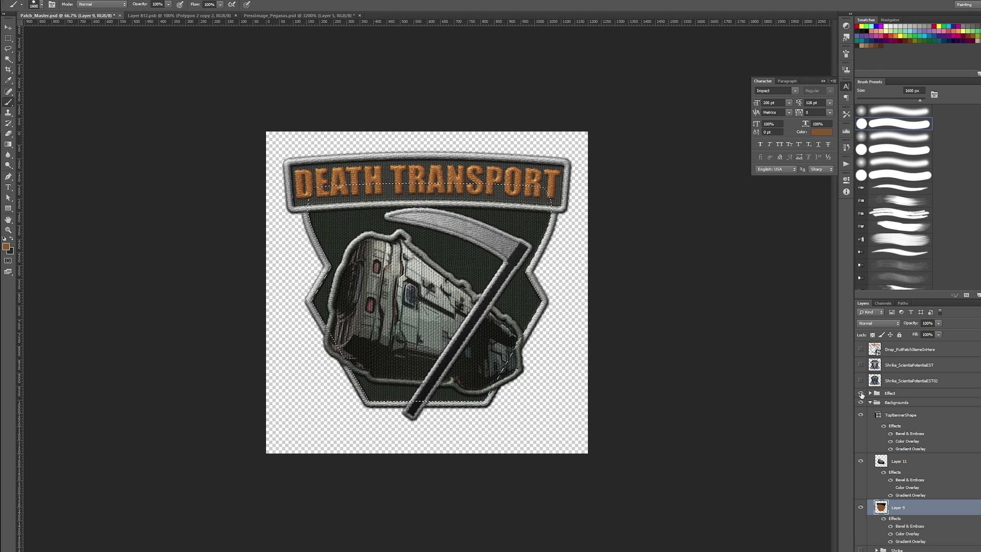
- Check Layer 812.psb, then hide the Backgrounds group and TopBannerShape layer in Patch_Master.psd to compare
left_click(142, 16)
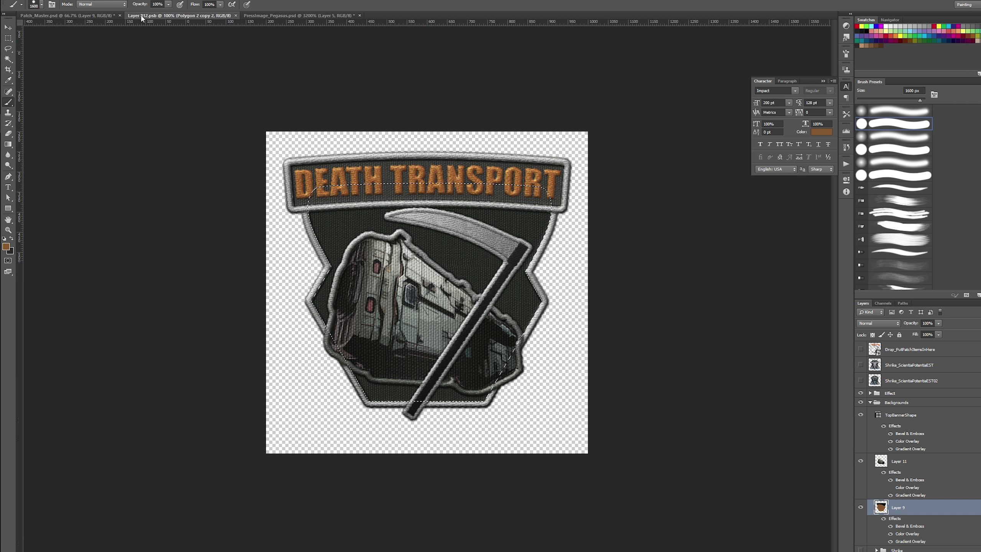
left_click(76, 17)
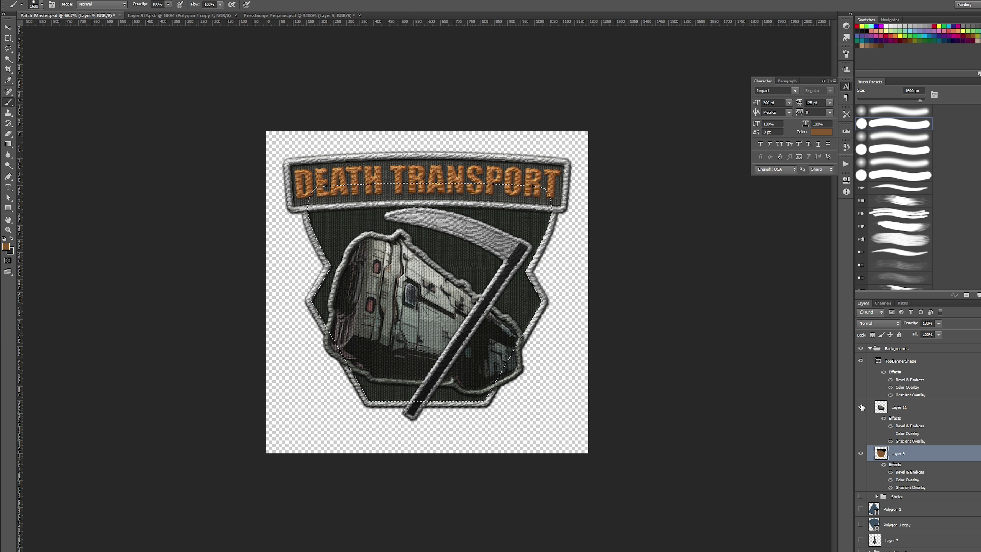
scroll(860, 386, "up", 2)
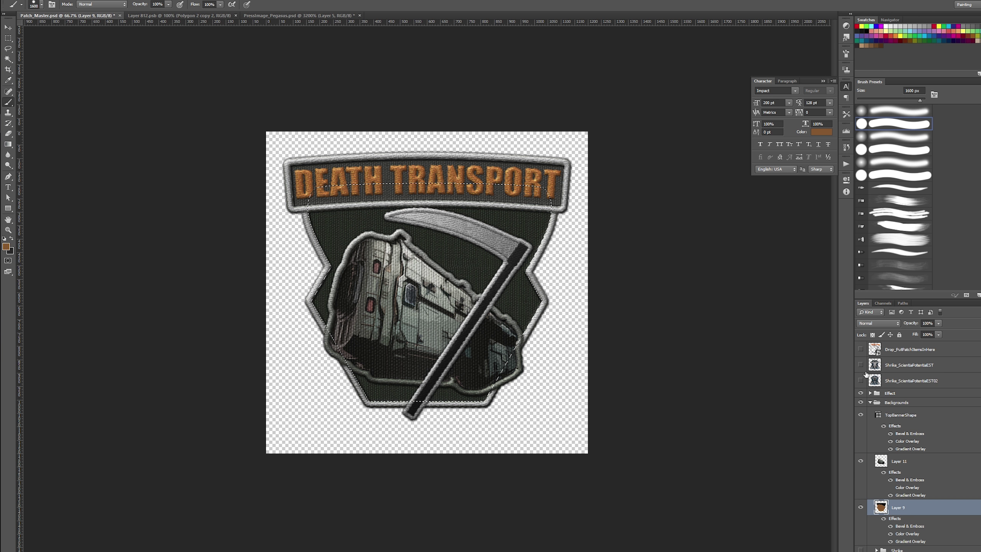
left_click(860, 402)
left_click(861, 415)
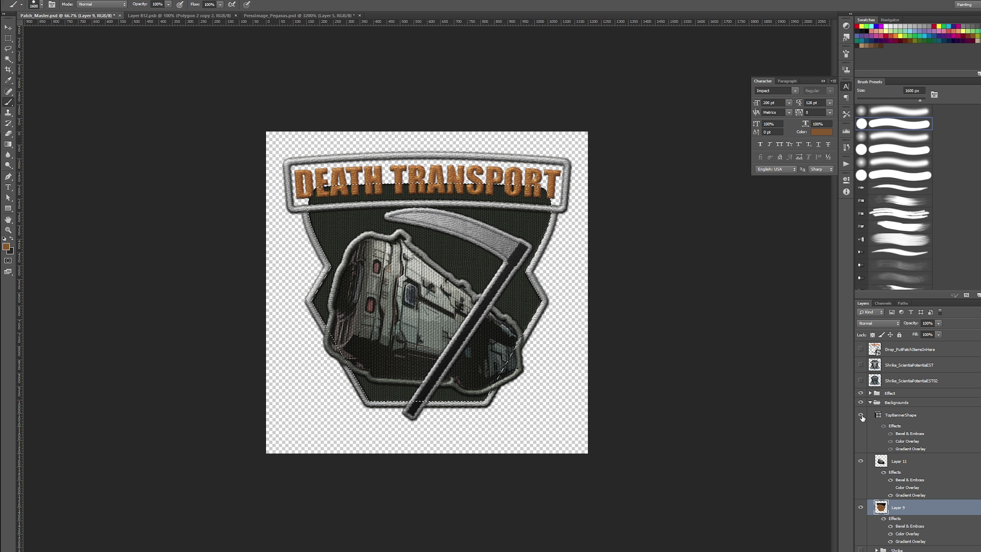
- Toggle the Effect group and disable Layer 9's Color Overlay so the brown shield fill shows
scroll(862, 418, "down", 2)
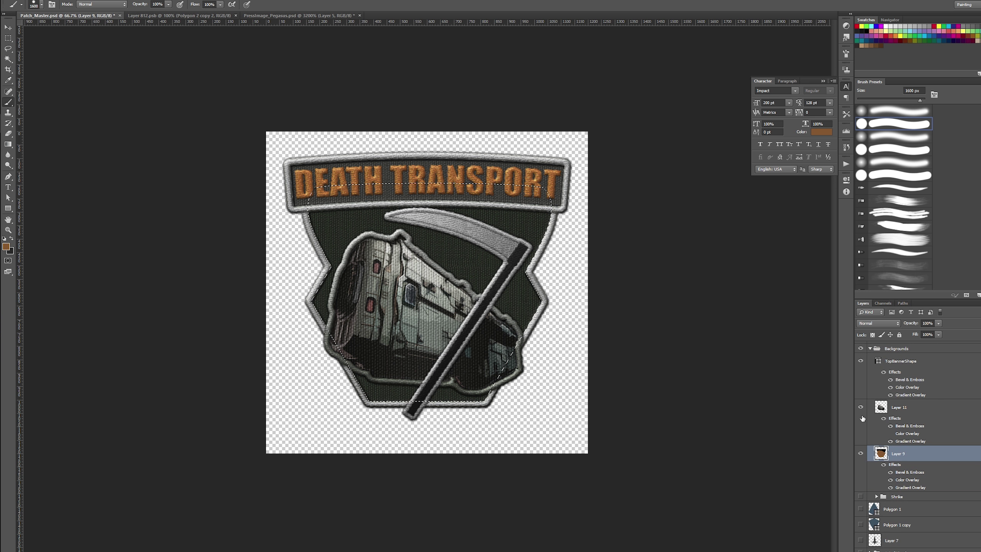
scroll(869, 492, "up", 2)
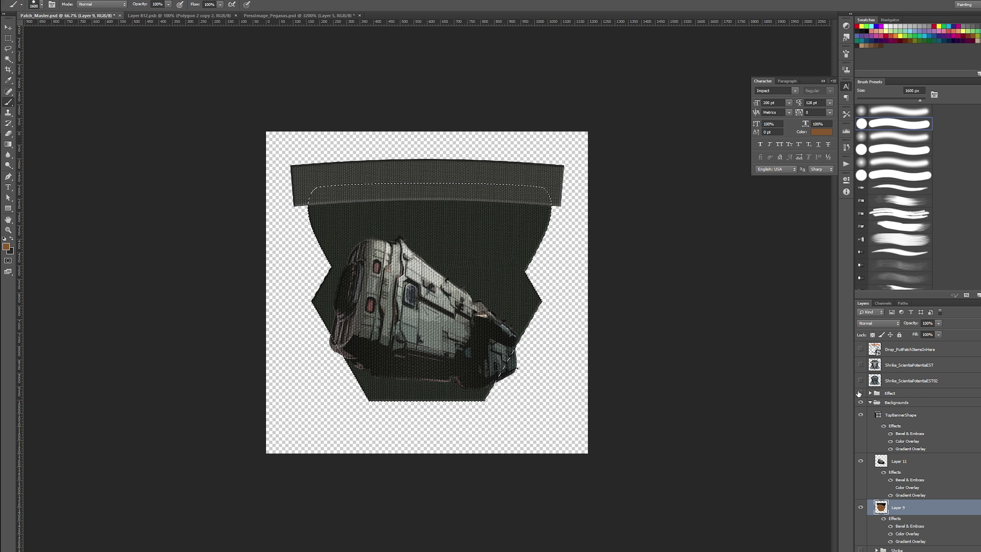
left_click(859, 393)
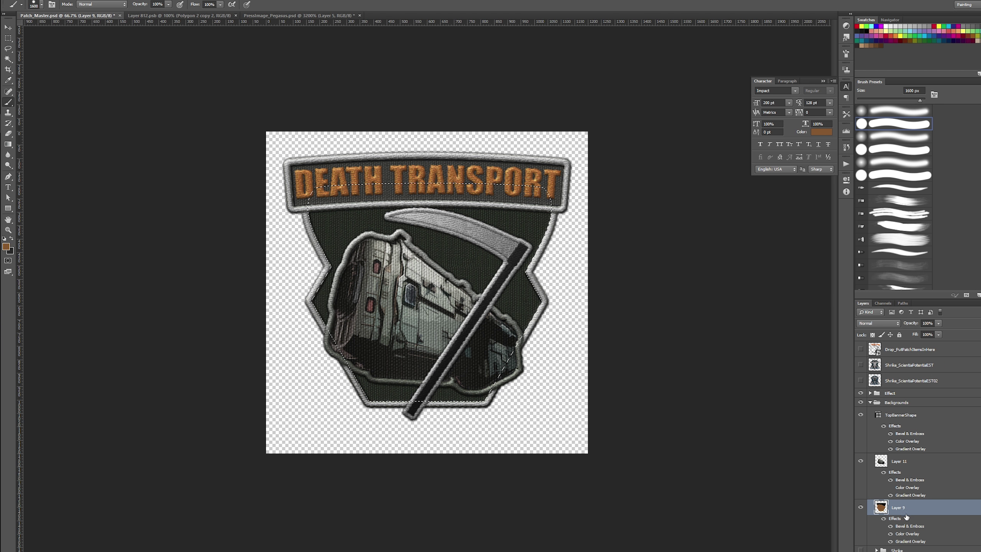
left_click(890, 534)
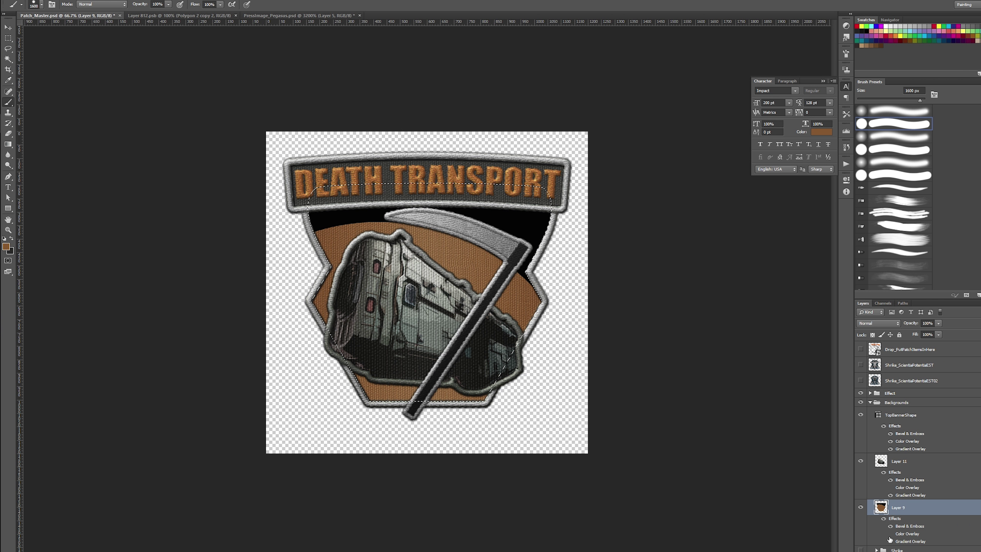
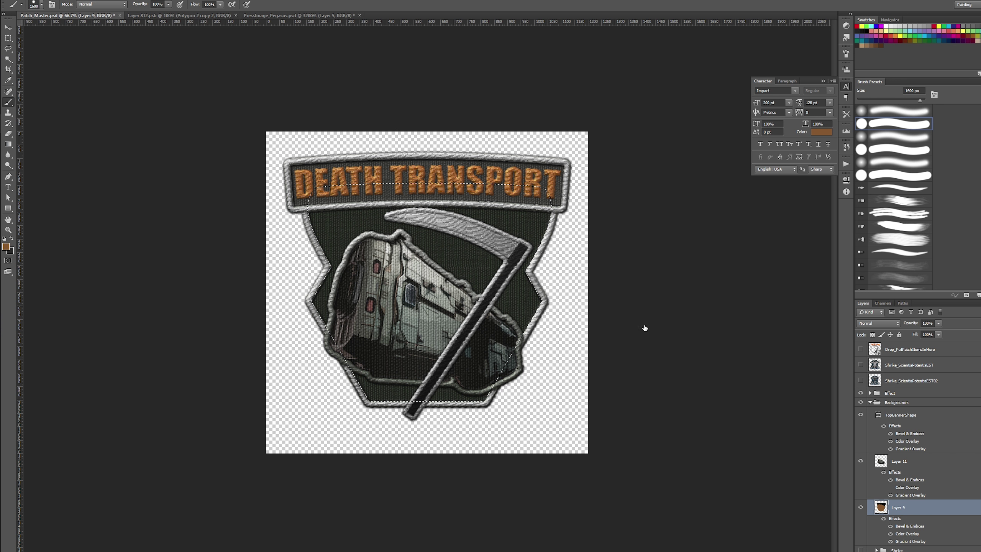
- Turn off the Color Overlay effect in Layer 9's layer style
double_click(866, 502)
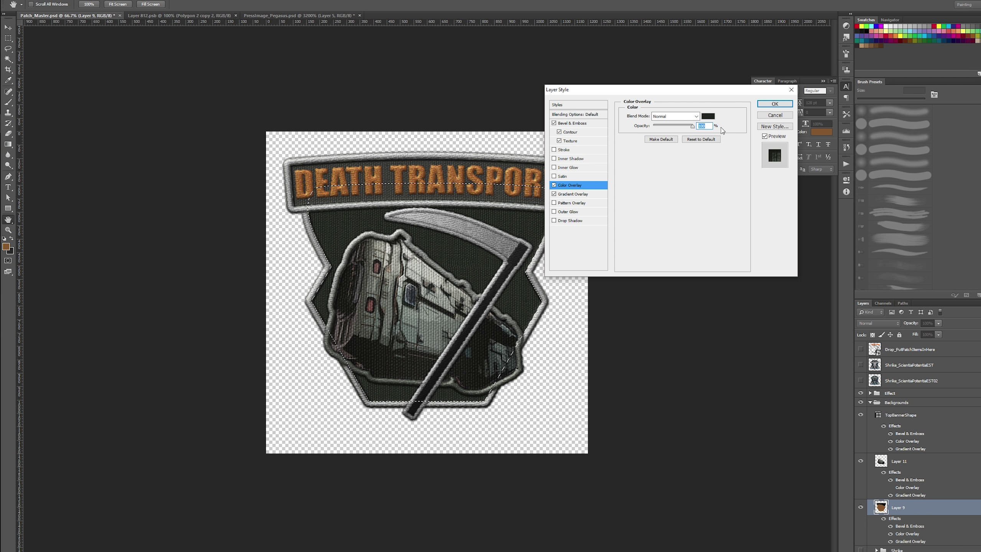
left_click(708, 117)
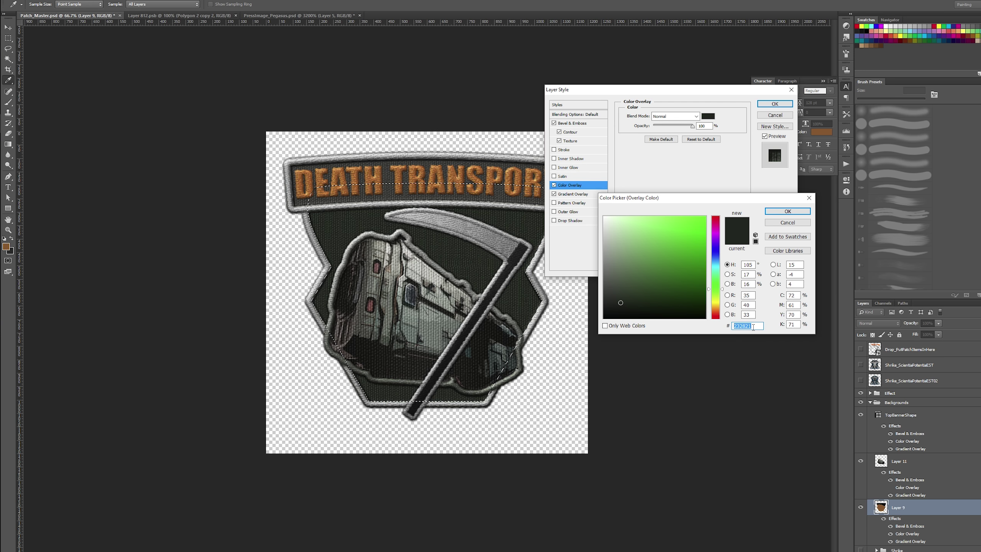
key("BackSpace")
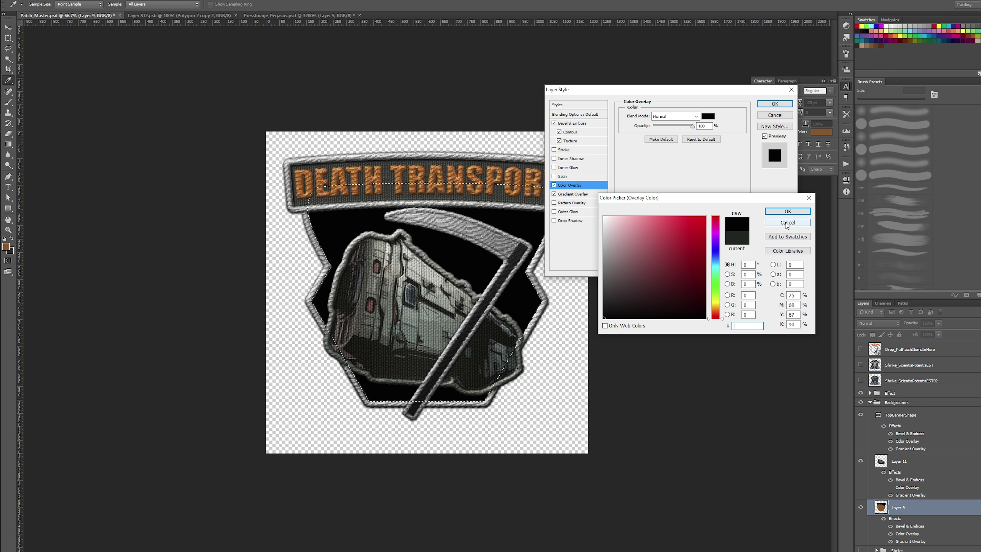
left_click(786, 223)
left_click(553, 185)
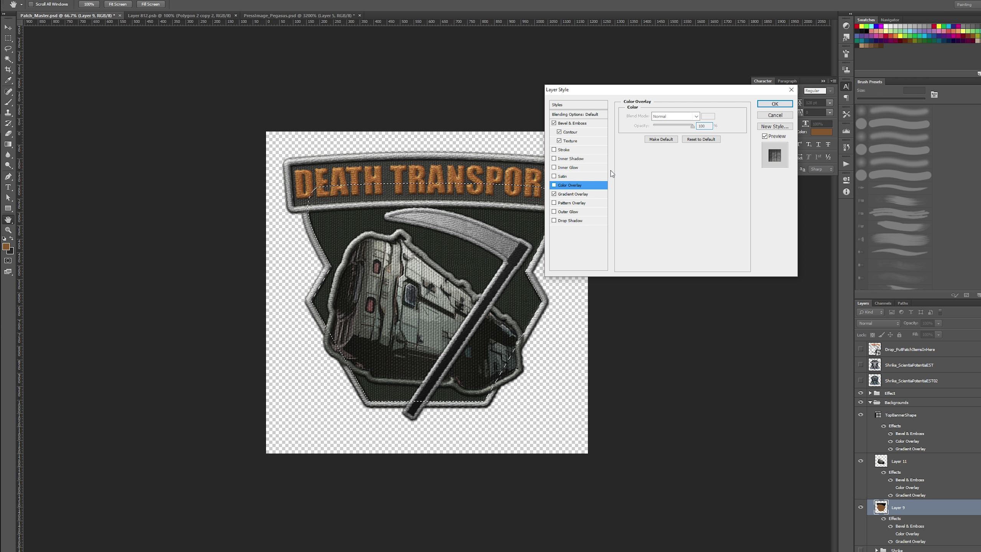
left_click(768, 103)
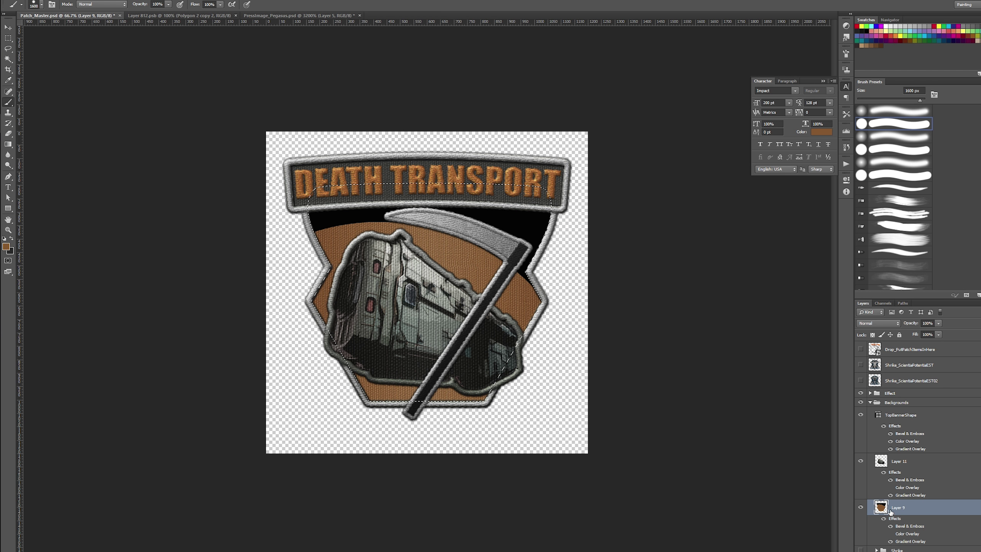
- Fill the shield selection with the dark green colour #1f2a1c
key("i")
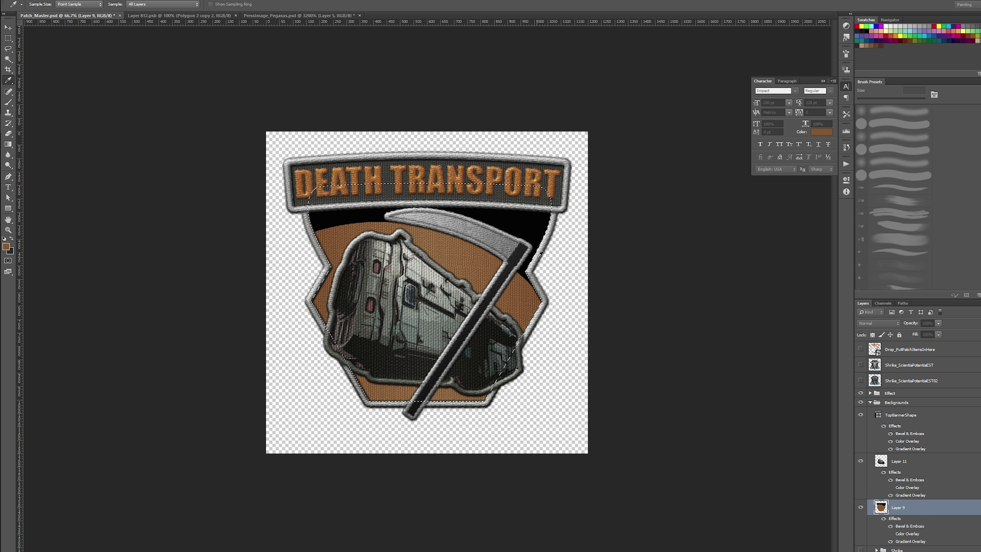
key("shift+F5")
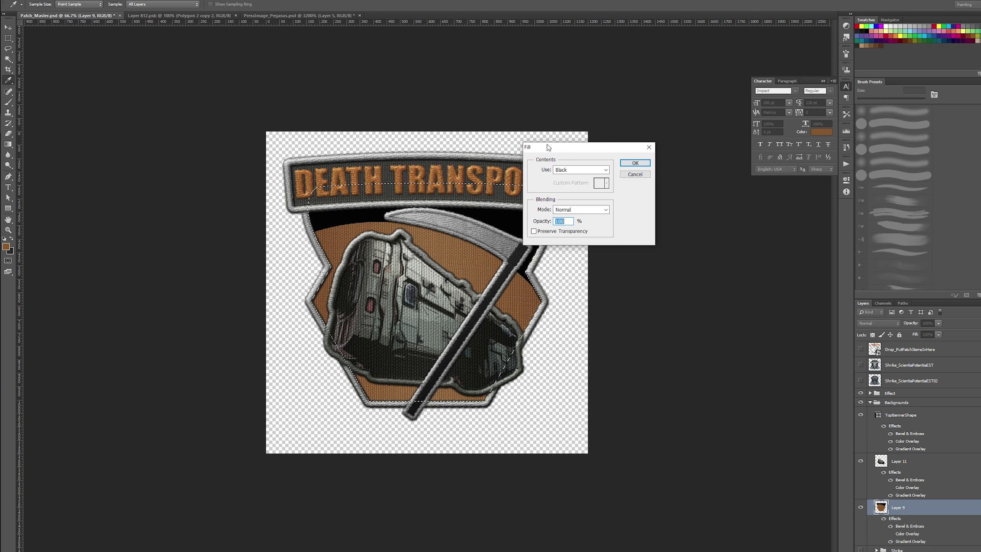
left_click(599, 170)
left_click(572, 191)
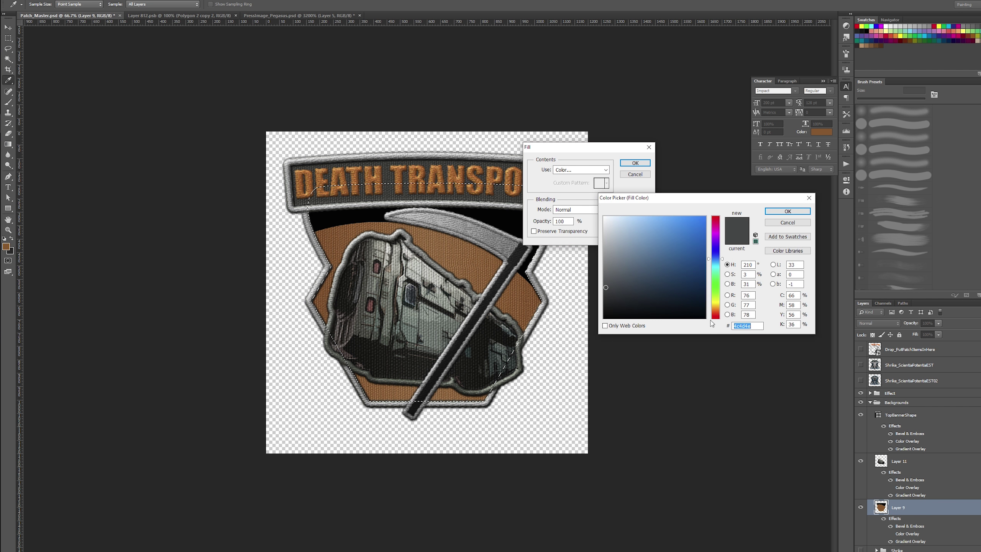
type("1f2a1c")
left_click(787, 211)
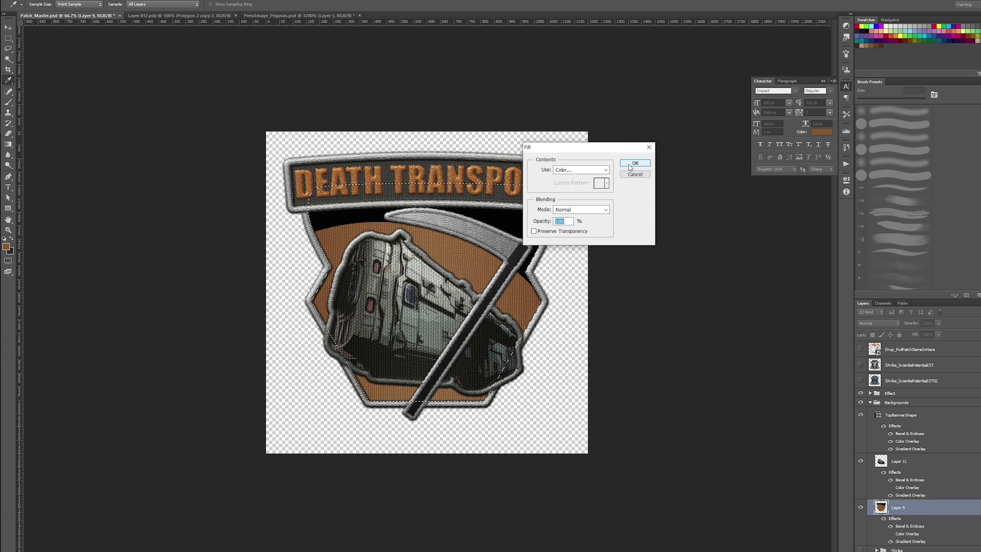
left_click(635, 163)
key("b")
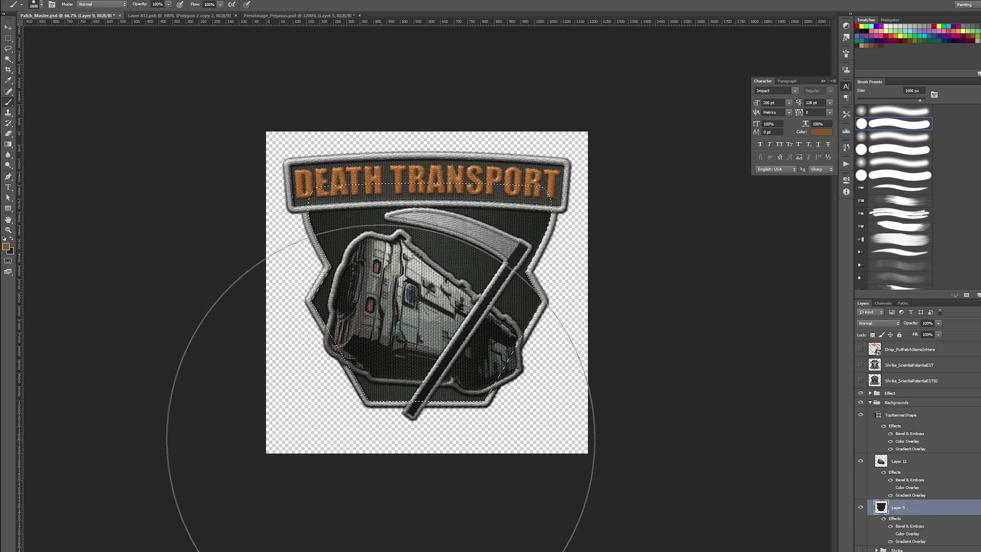
- Paint a brown dab in the shield, zoom out, and clear the selection
left_click(380, 437)
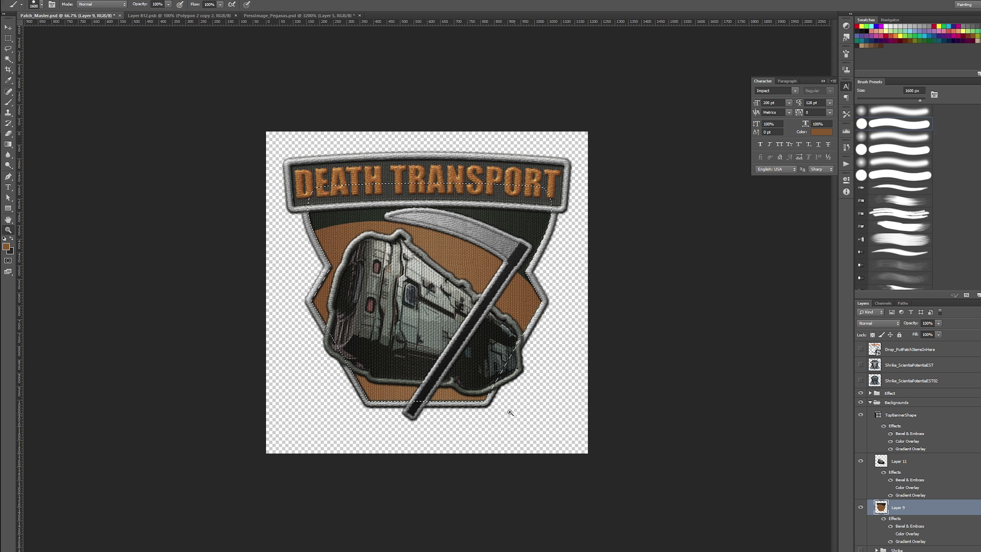
key("z")
left_click(537, 419, "alt")
key("m")
right_click(425, 281)
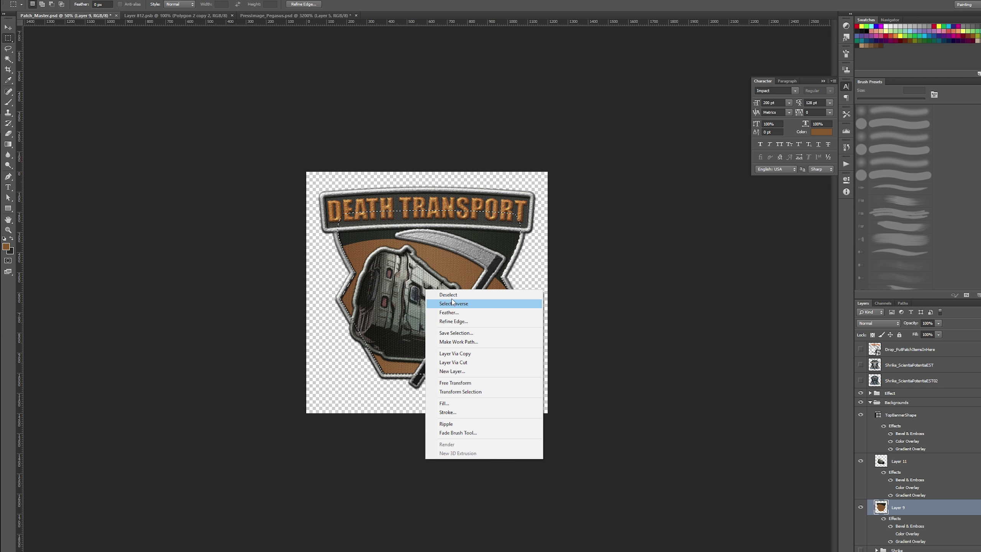
left_click(448, 292)
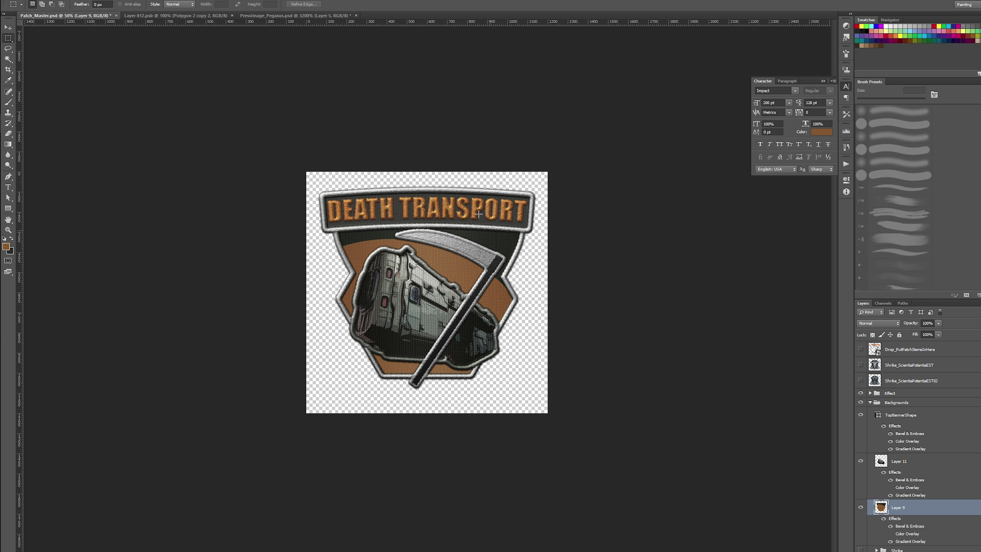
- Reselect the shield, fill it dark green, and add a new empty Layer 12
scroll(398, 305, "down", 5)
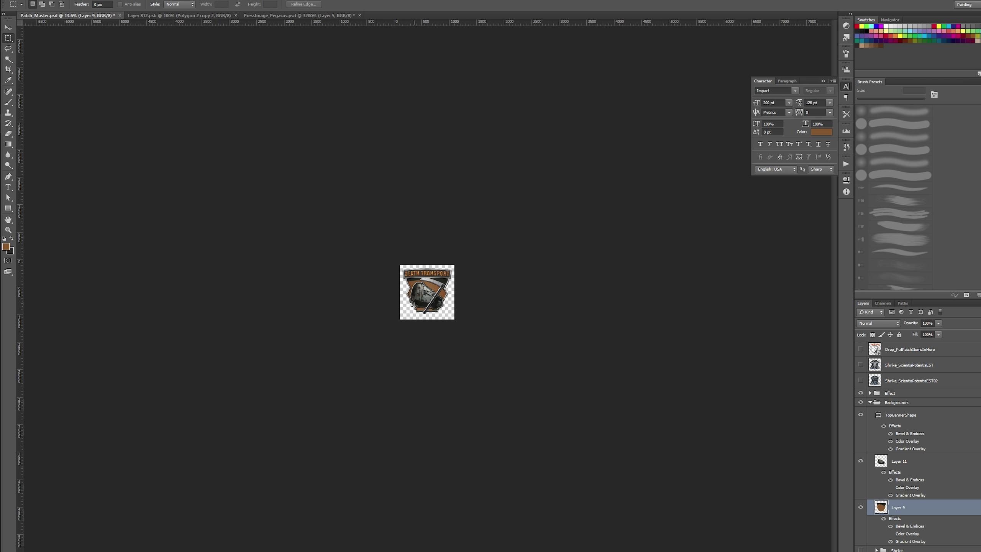
scroll(409, 307, "up", 4)
scroll(413, 306, "up", 5)
scroll(415, 308, "down", 1)
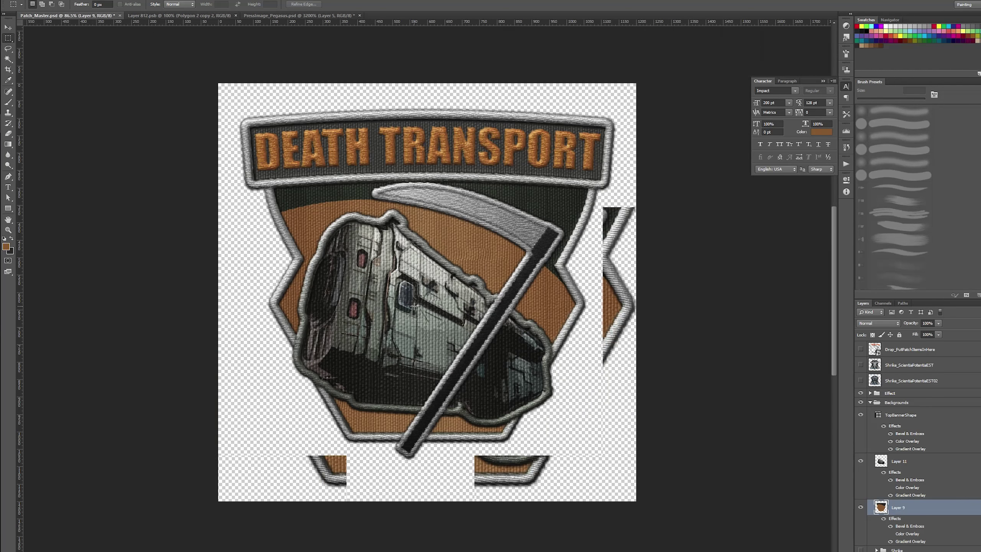
key("ctrl+shift+d")
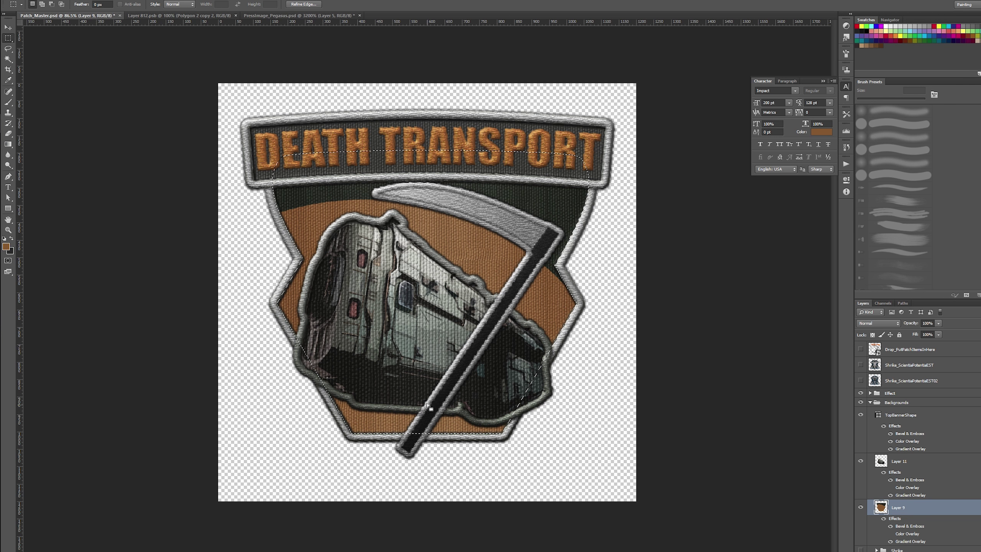
key("b")
key("Delete")
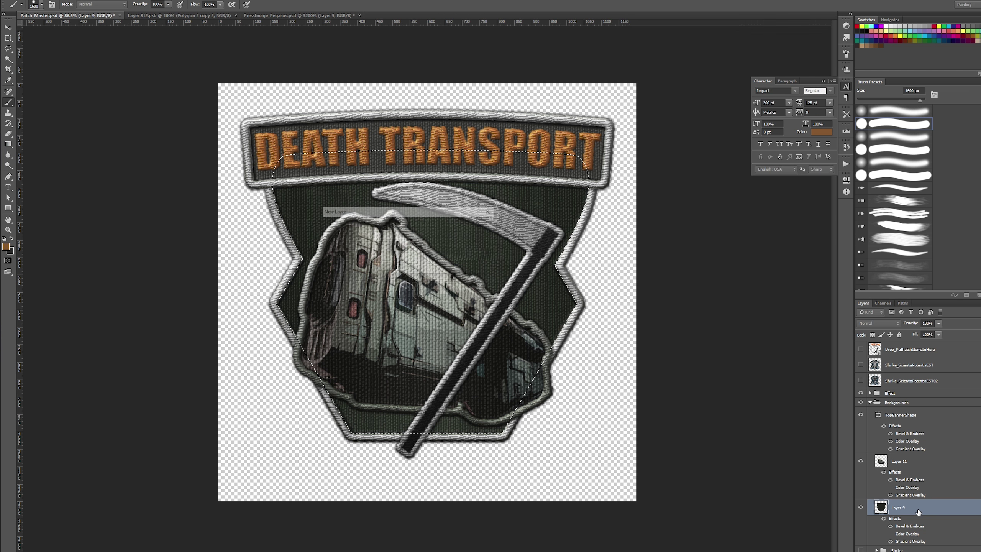
key("ctrl+shift+alt+n")
- Rename Layer 12 to Colorization
double_click(898, 507)
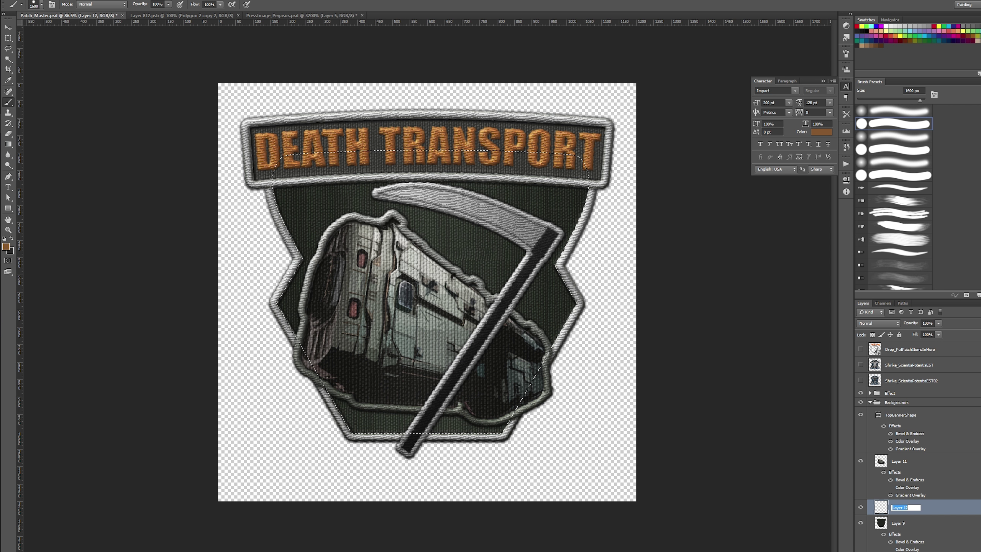
type("Coloriz")
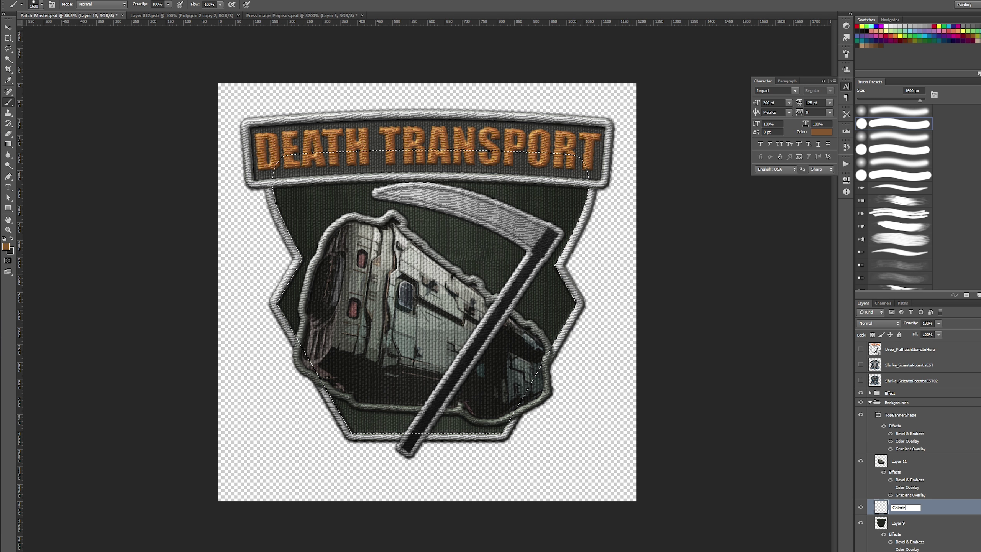
type("atiion")
key("Return")
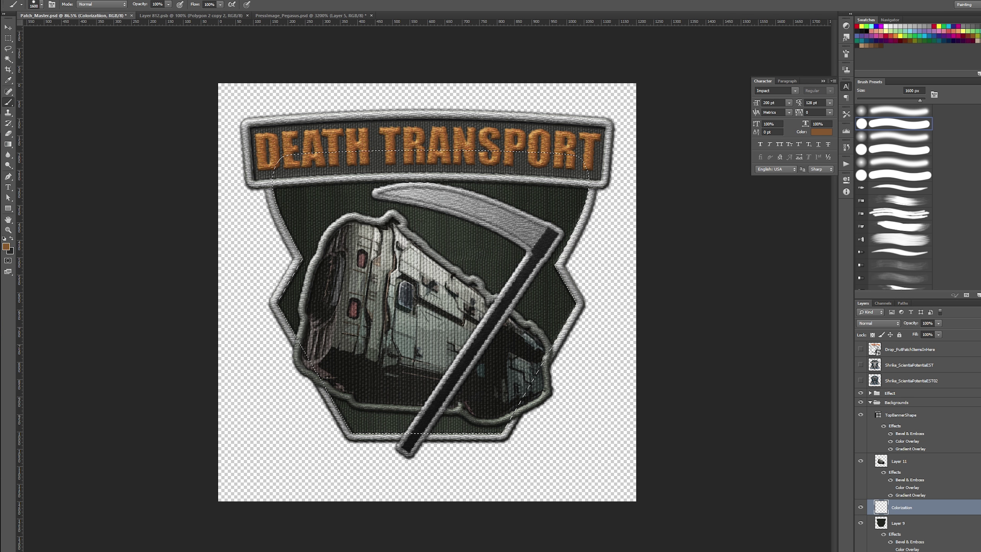
- Try Overlay, Screen and Soft Light on Colorization, settling on Lighten
left_click(901, 323)
left_click(876, 430)
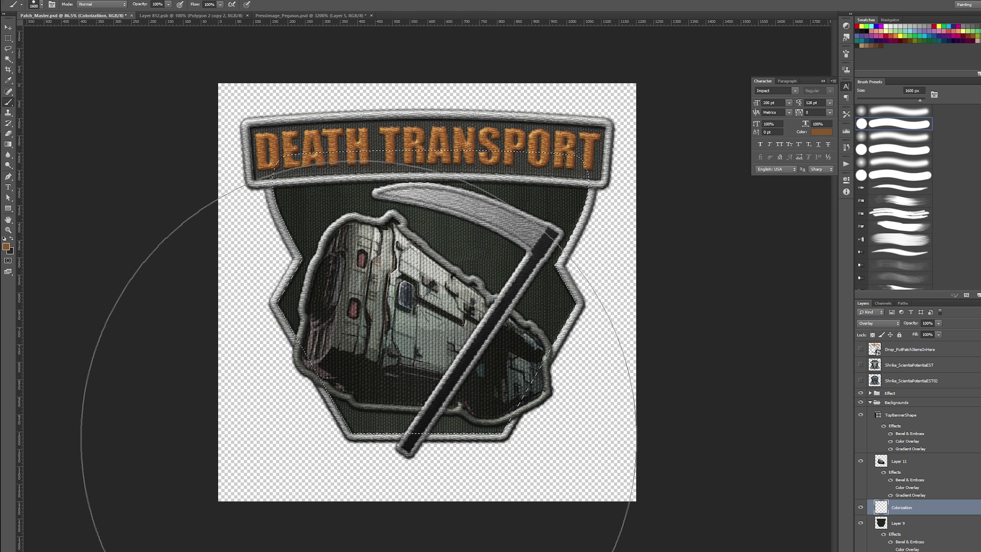
left_click(887, 327)
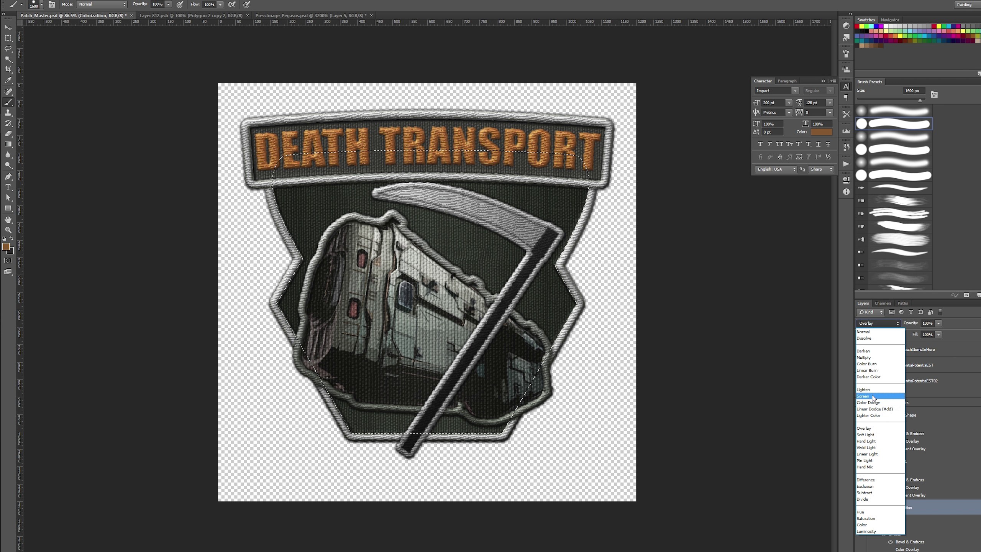
left_click(873, 396)
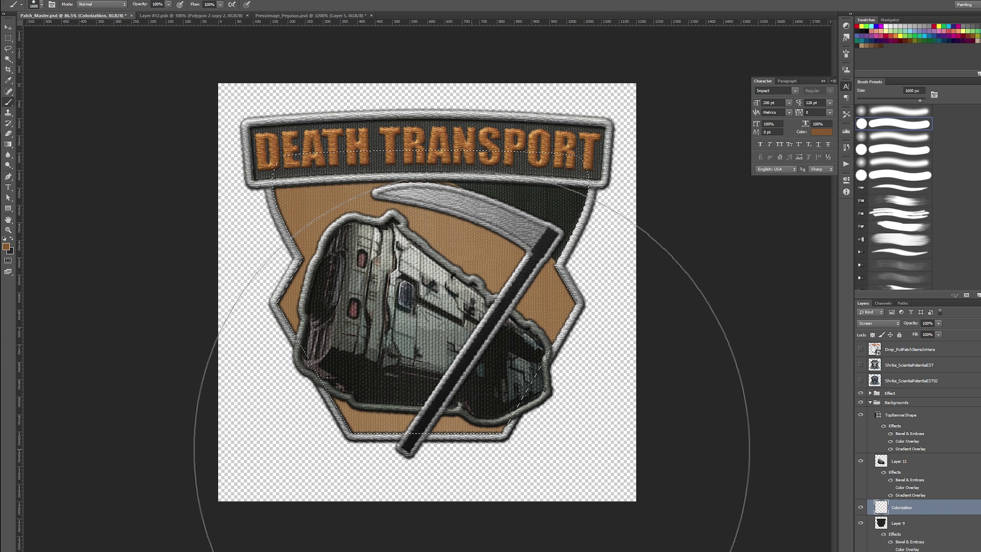
key("Delete")
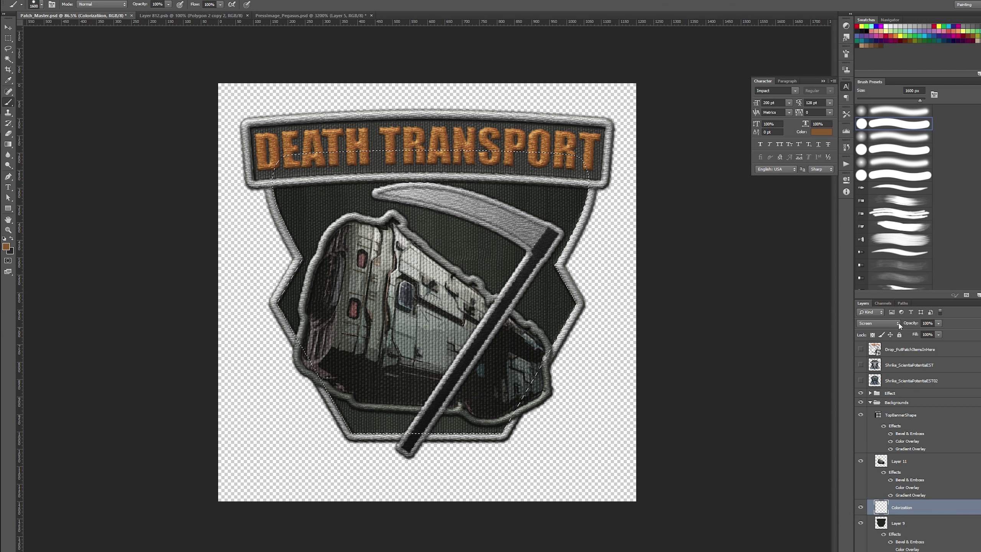
left_click(899, 326)
left_click(877, 429)
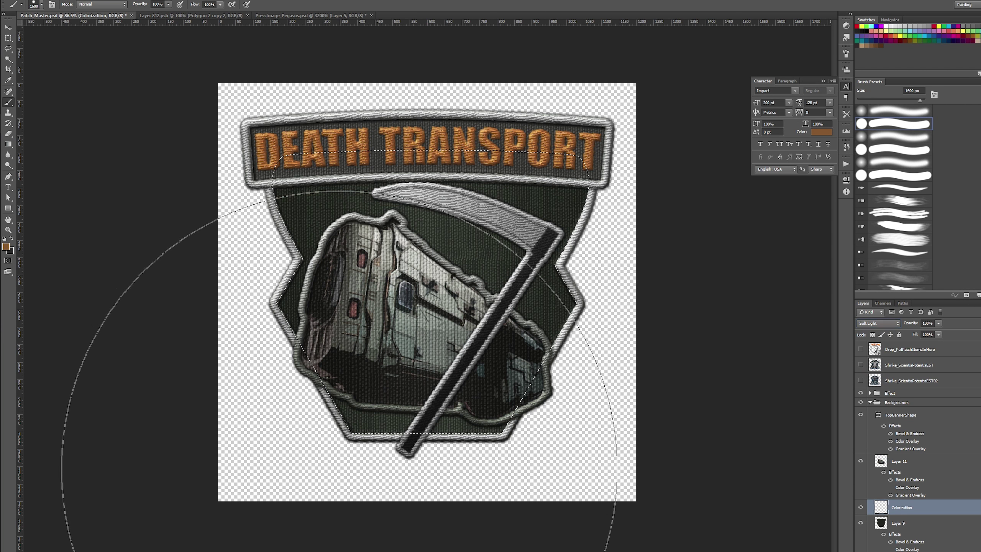
left_click(897, 326)
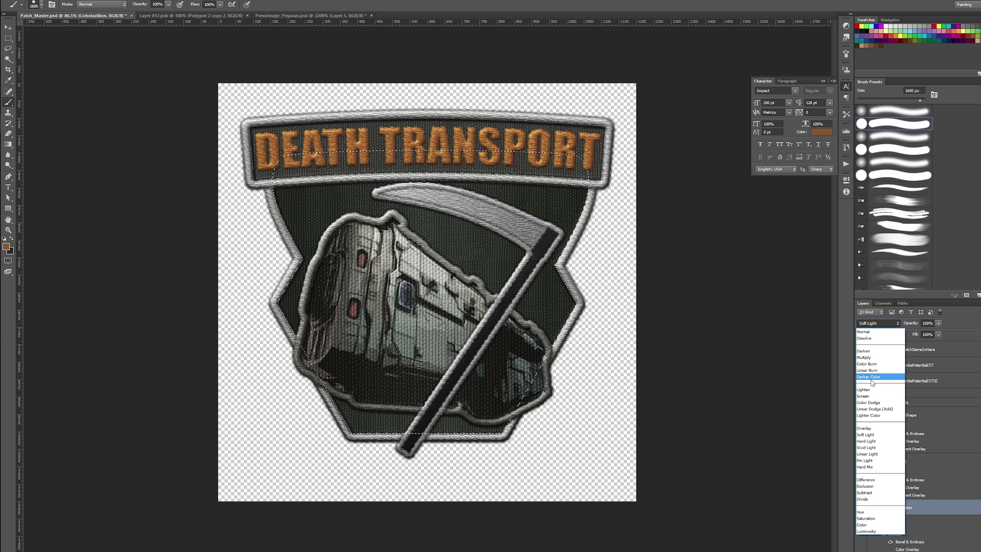
left_click(871, 392)
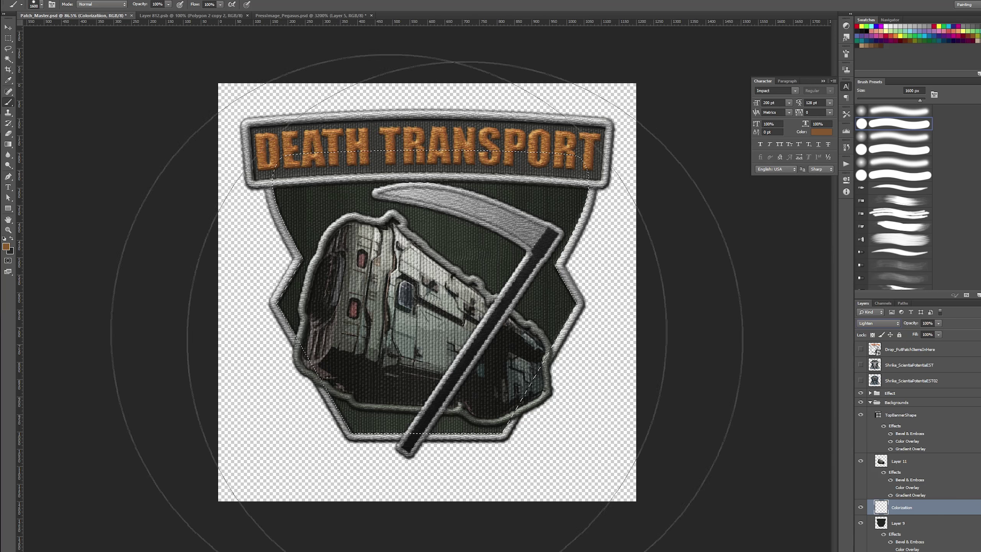
right_click(370, 436)
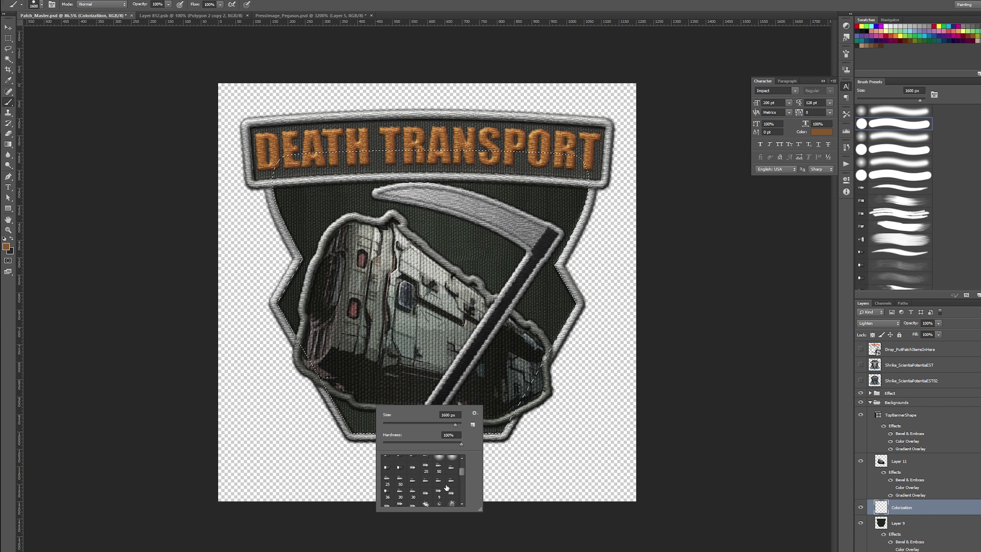
- Load the Special Effect Brushes set and pick the 69 px scatter brush, slightly enlarged
left_click(475, 413)
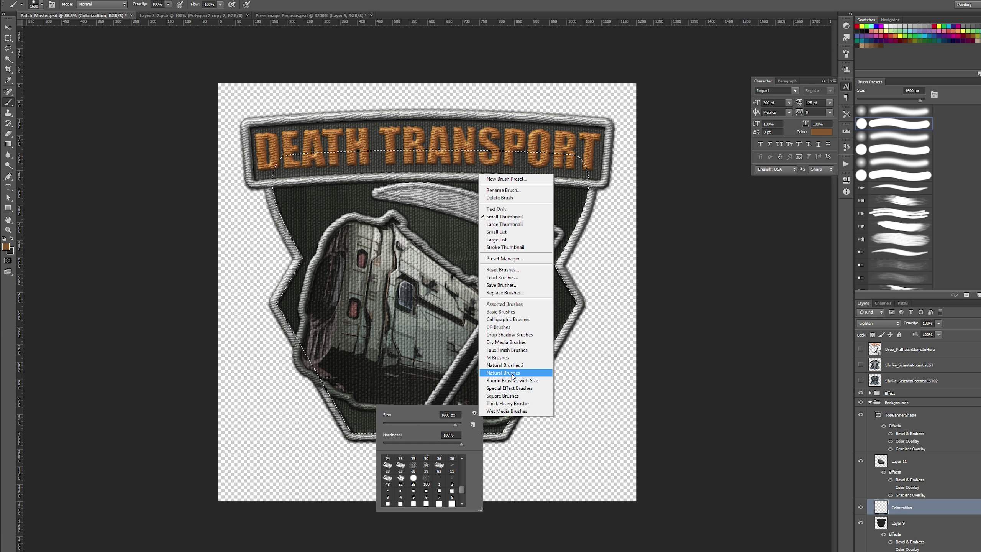
left_click(509, 388)
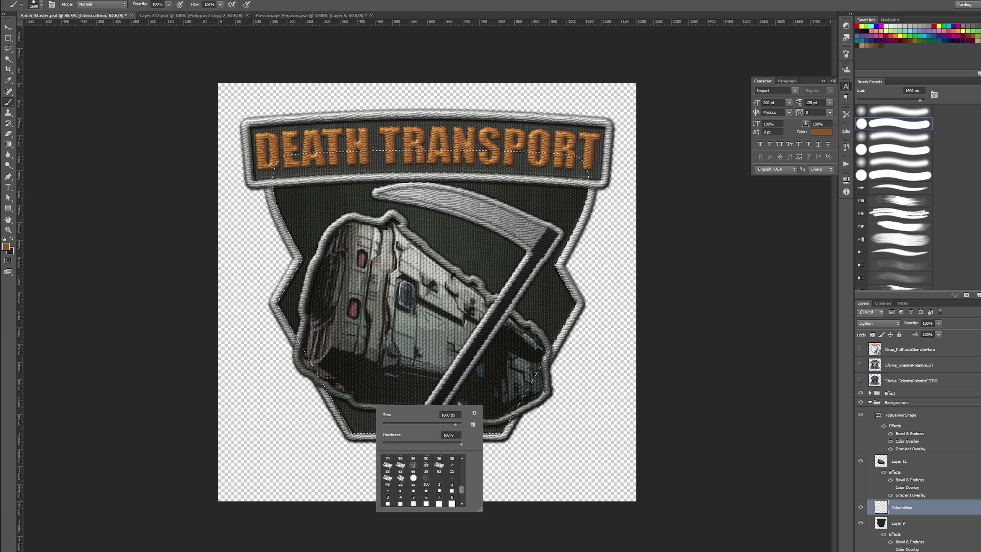
scroll(448, 490, "down", 5)
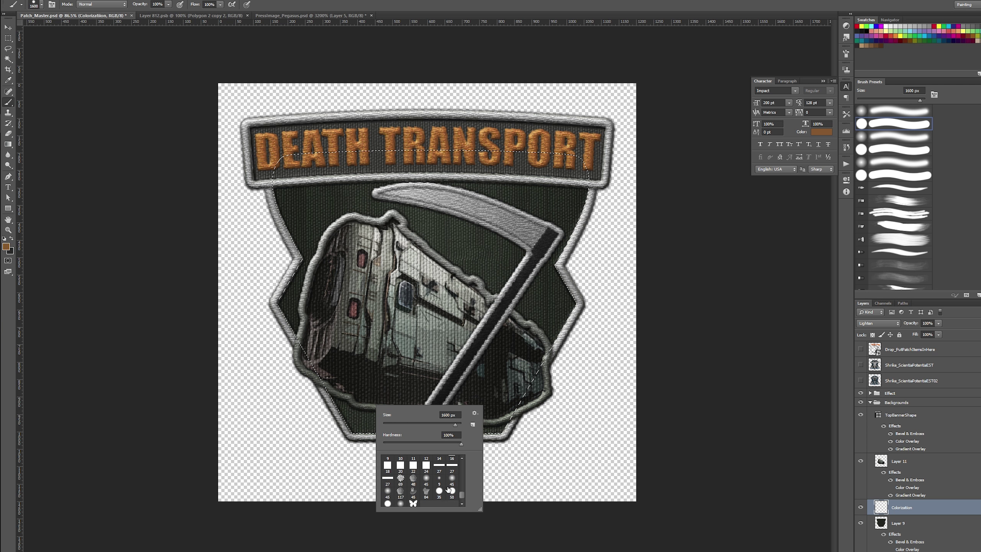
scroll(448, 490, "down", 1)
left_click(401, 472)
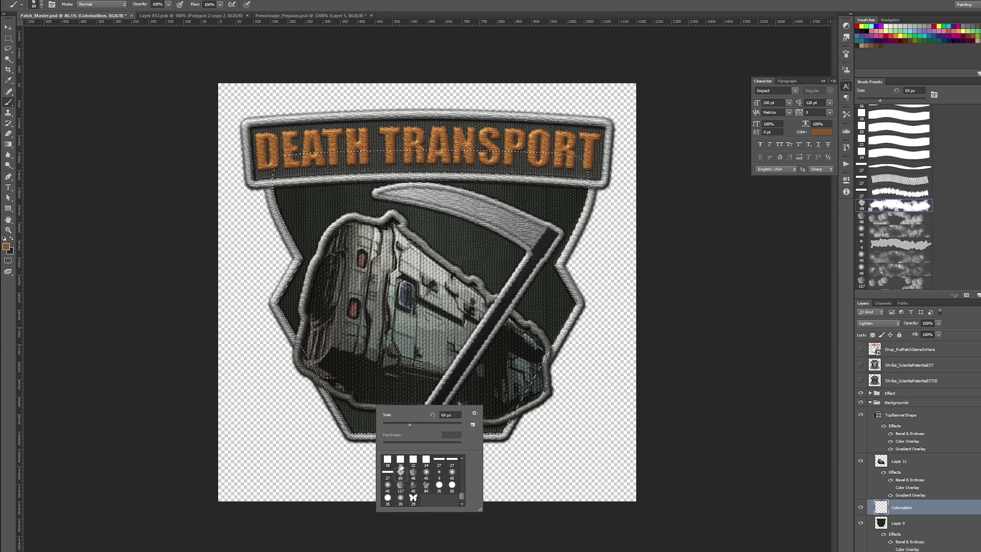
left_click(404, 305)
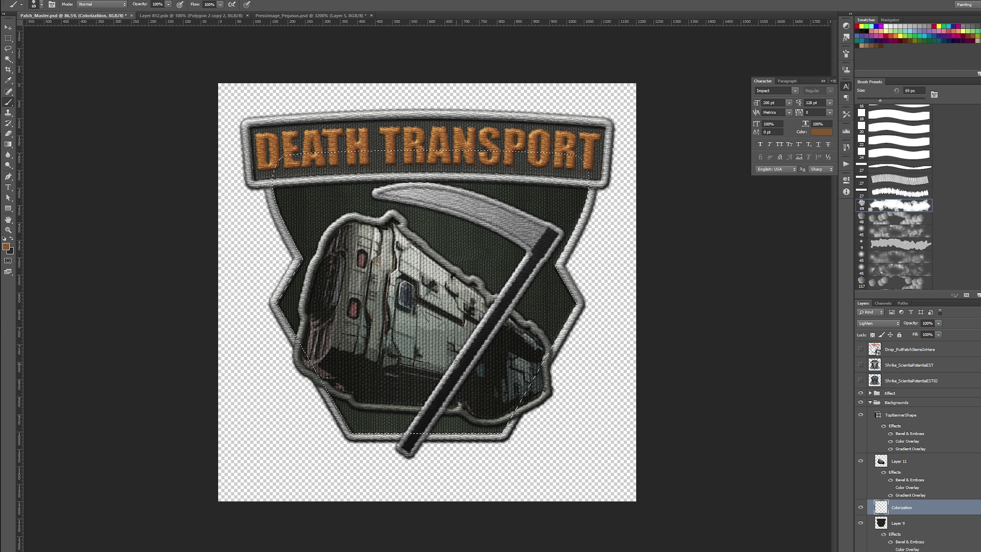
key("bracketright")
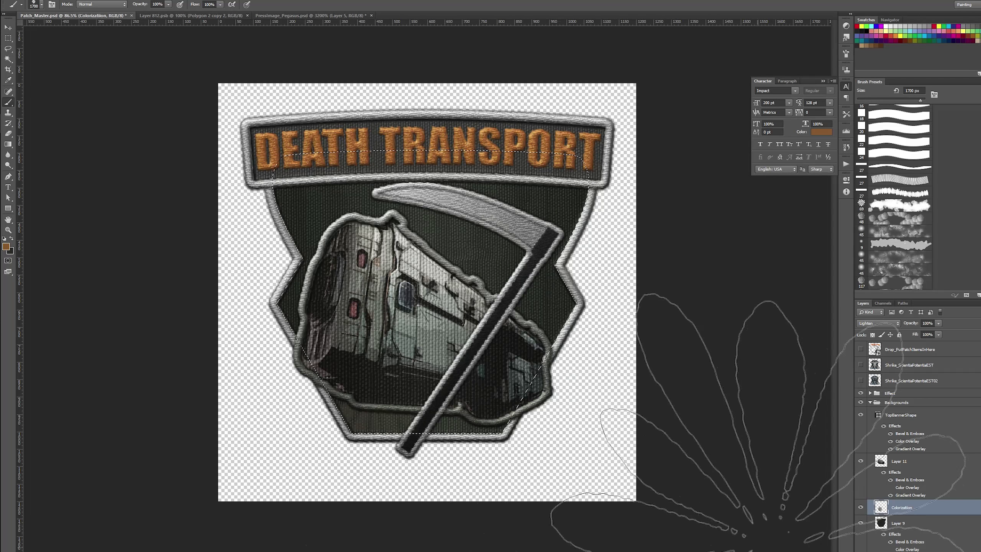
- Set Colorization to Normal blending, paint a brown stroke, and pick the 45 px round brush
left_click(878, 323)
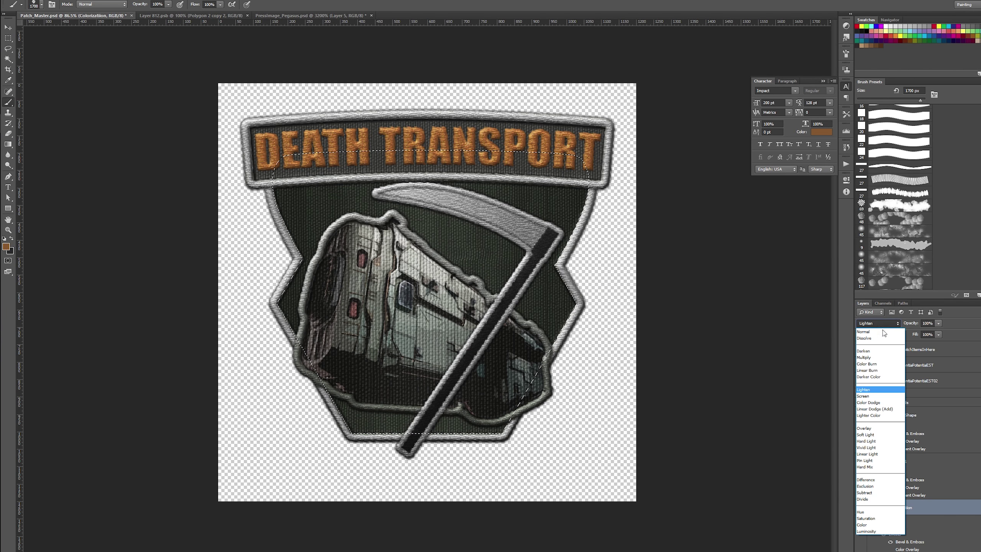
left_click(868, 330)
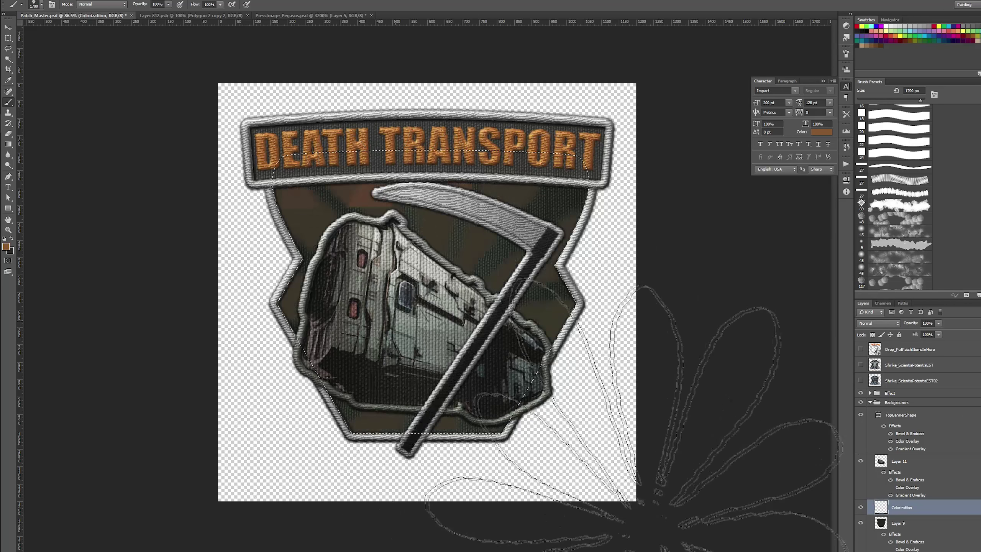
left_click_drag(875, 471, 656, 508)
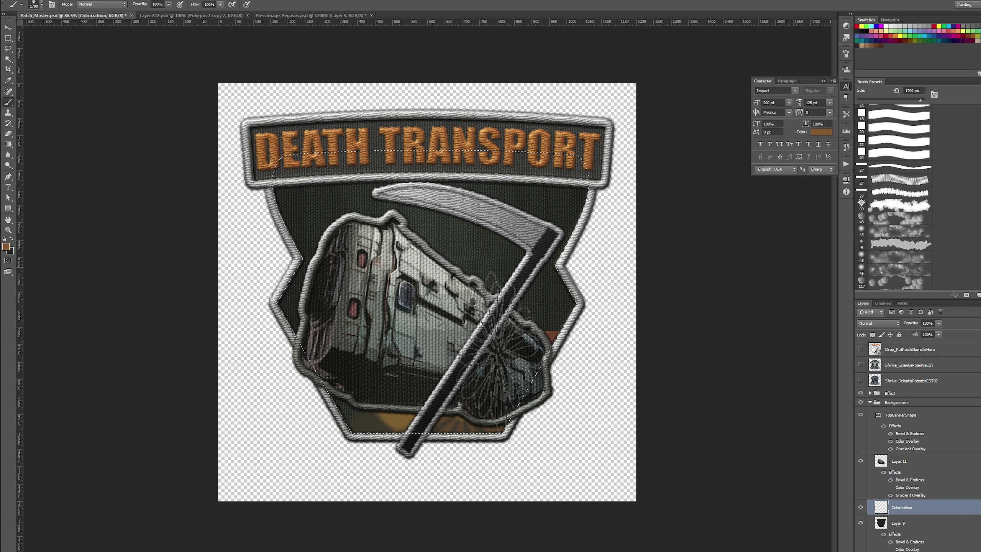
right_click(496, 332)
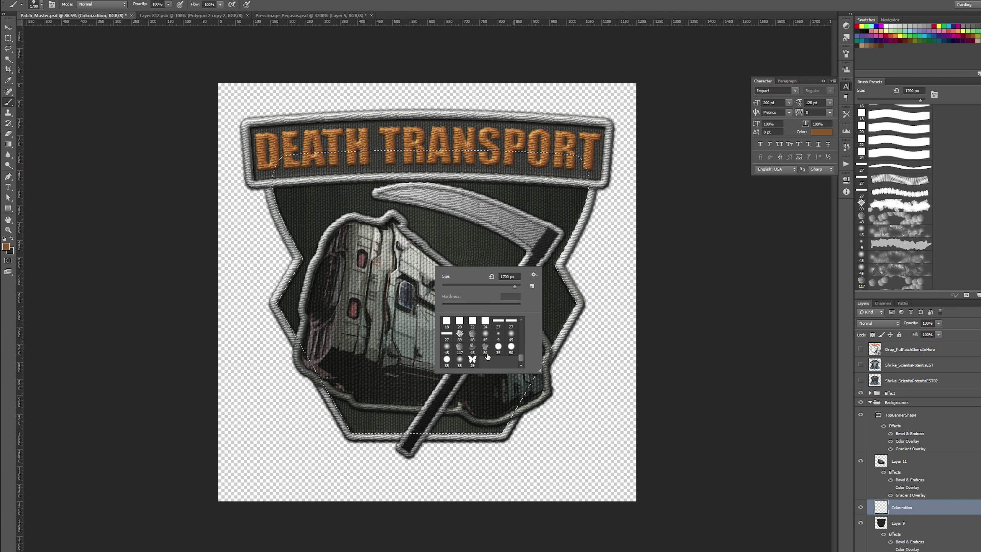
left_click(471, 347)
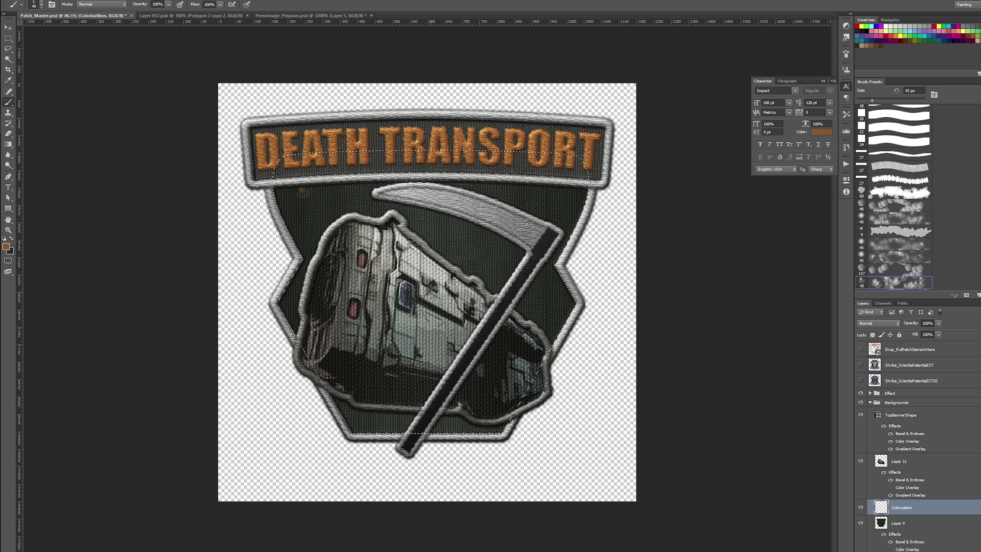
- Load the Calligraphic Brushes and Assorted Brushes sets
right_click(430, 289)
left_click(530, 298)
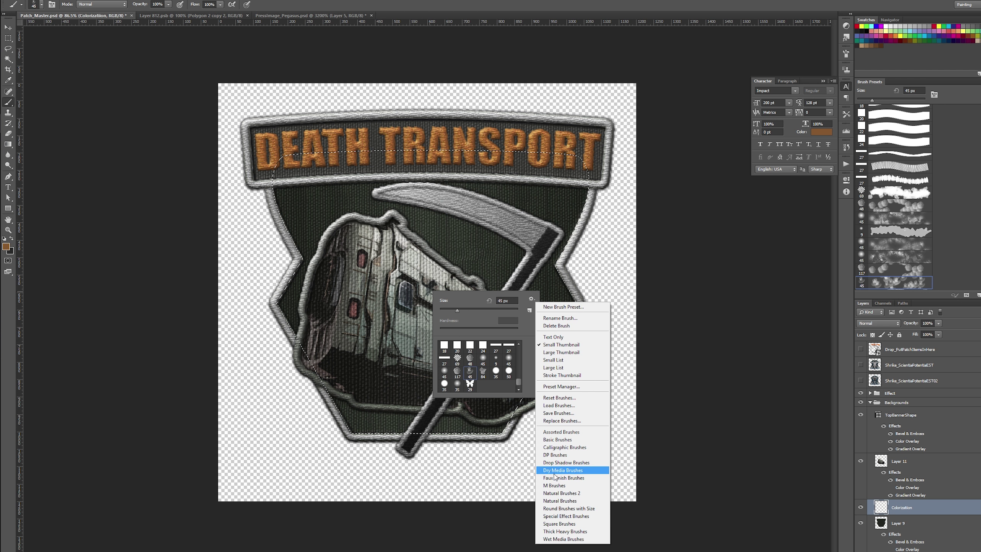
left_click(555, 449)
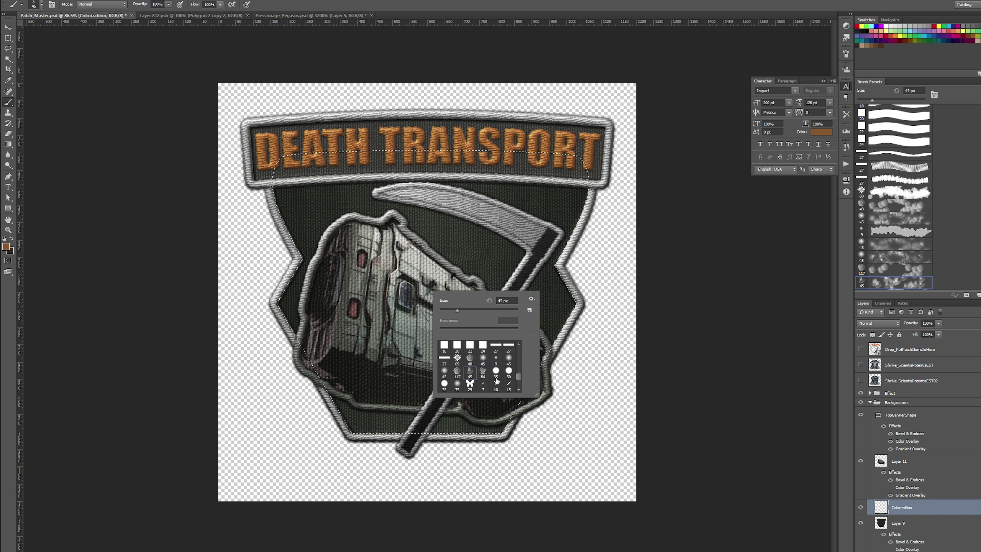
scroll(496, 381, "down", 3)
left_click(530, 298)
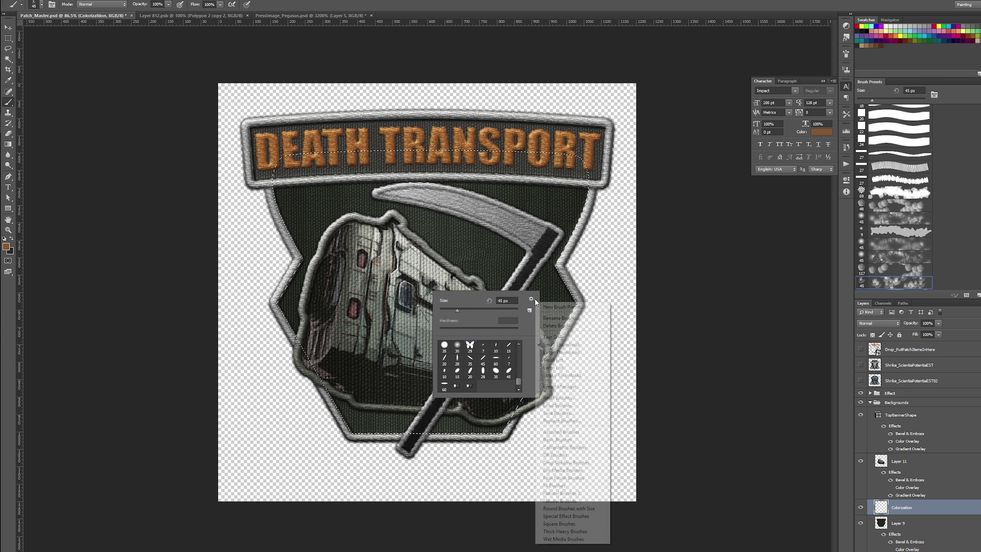
left_click(550, 433)
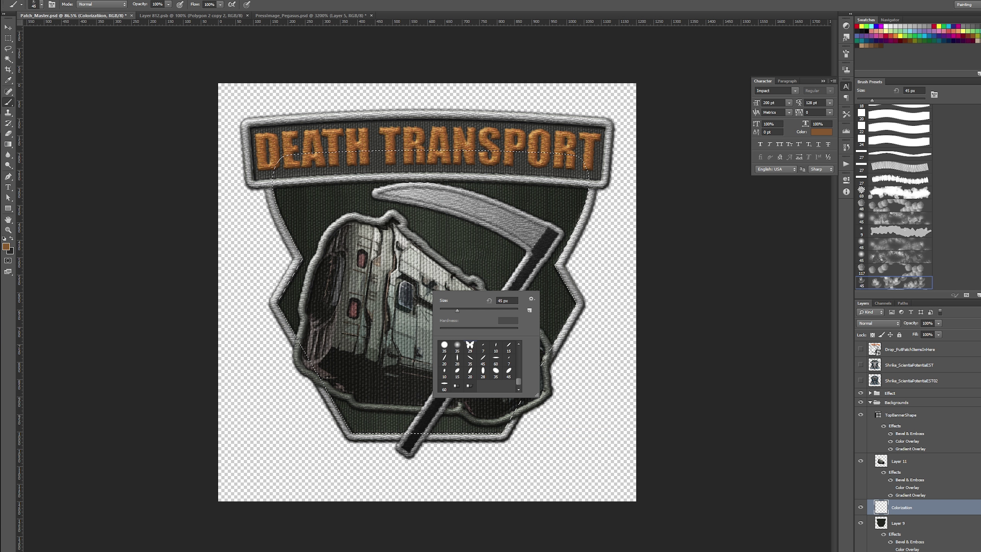
- Pick the 38 px brush, enlarge it, and test-paint an orange dab above the vehicle
scroll(463, 367, "down", 3)
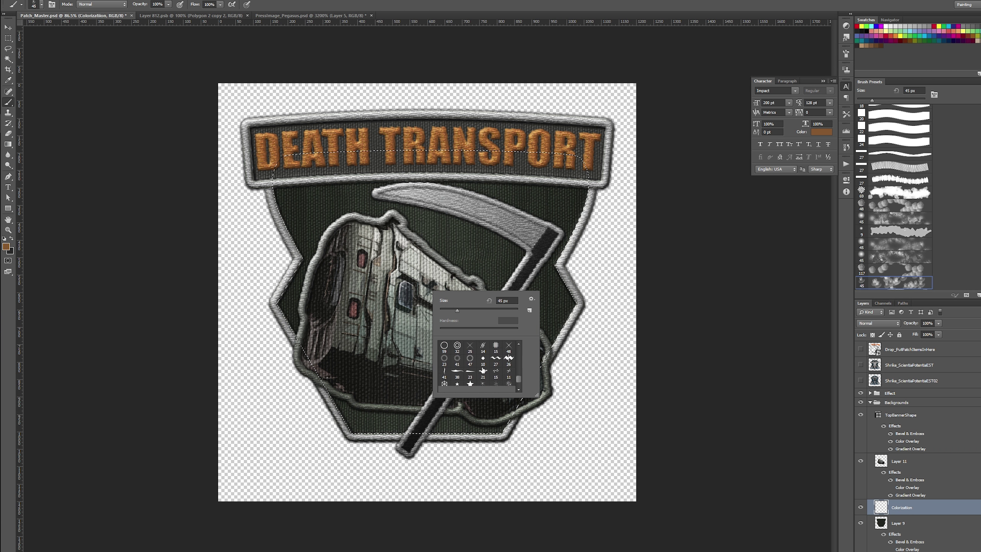
scroll(482, 370, "up", 1)
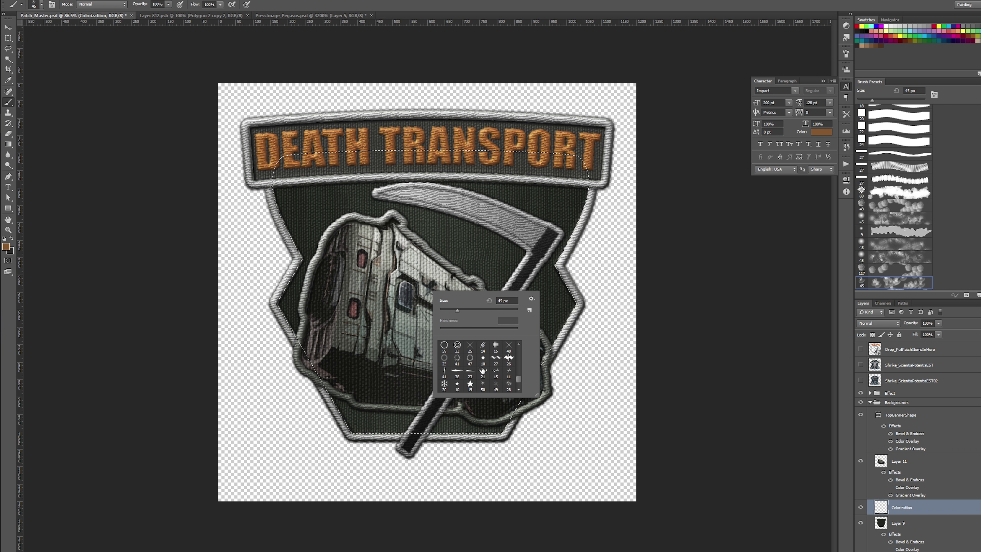
left_click(457, 371)
left_click(361, 214)
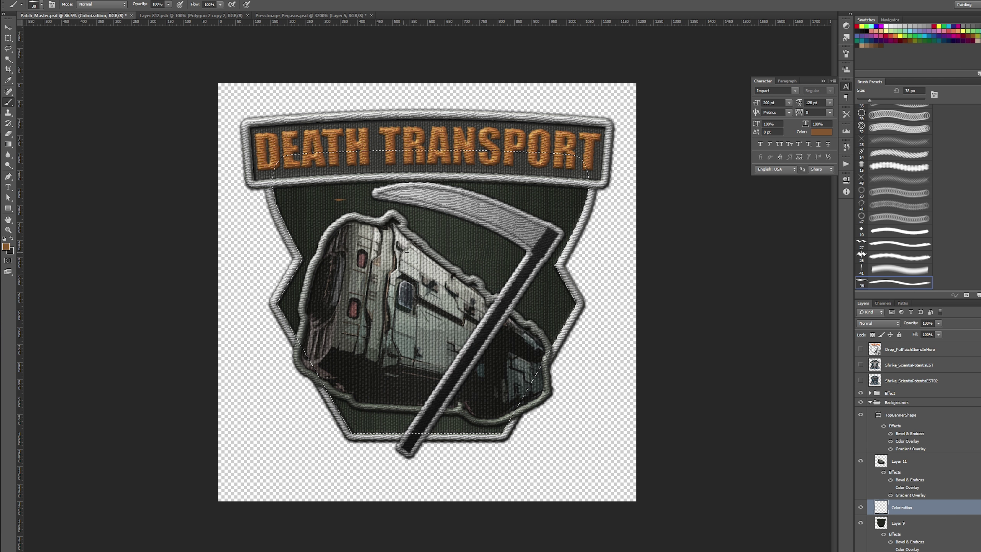
key("bracketright")
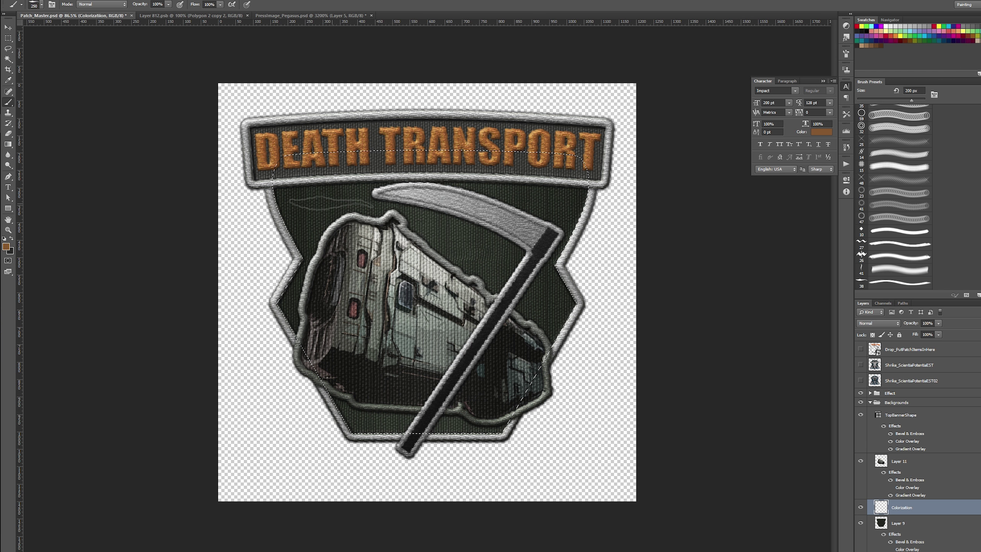
key("bracketright")
key("bracketright")
key("bracketright")
key("bracketright")
key("bracketright")
key("bracketright")
key("bracketright")
key("bracketright")
left_click(407, 222)
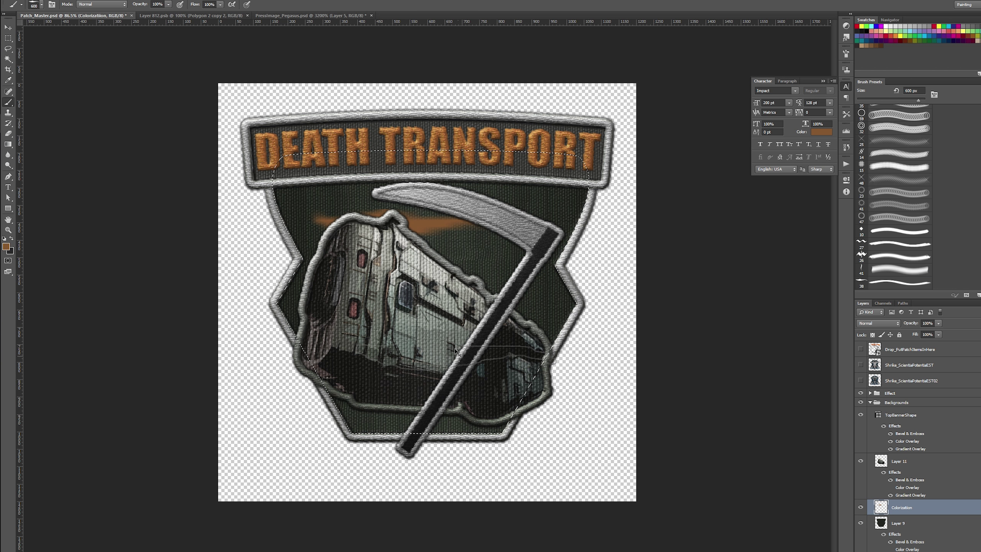
- Switch to a different brush set and pick an enlarged 9 px brush
right_click(454, 351)
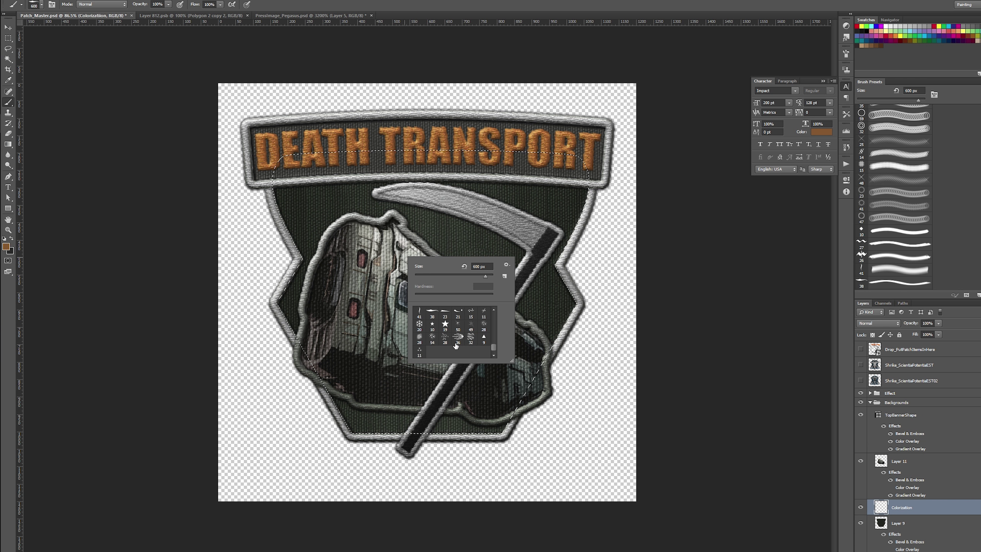
left_click(507, 264)
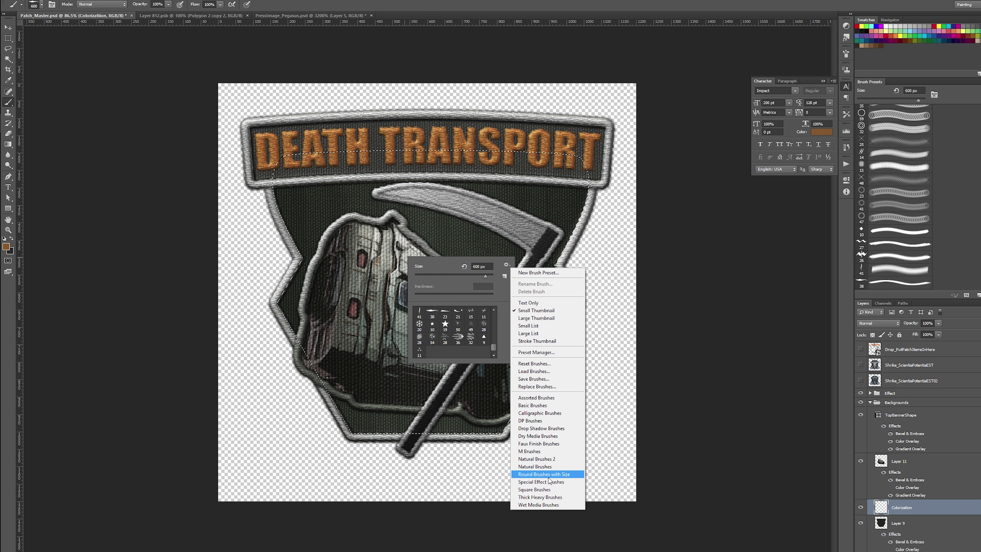
left_click(480, 337)
left_click(483, 338)
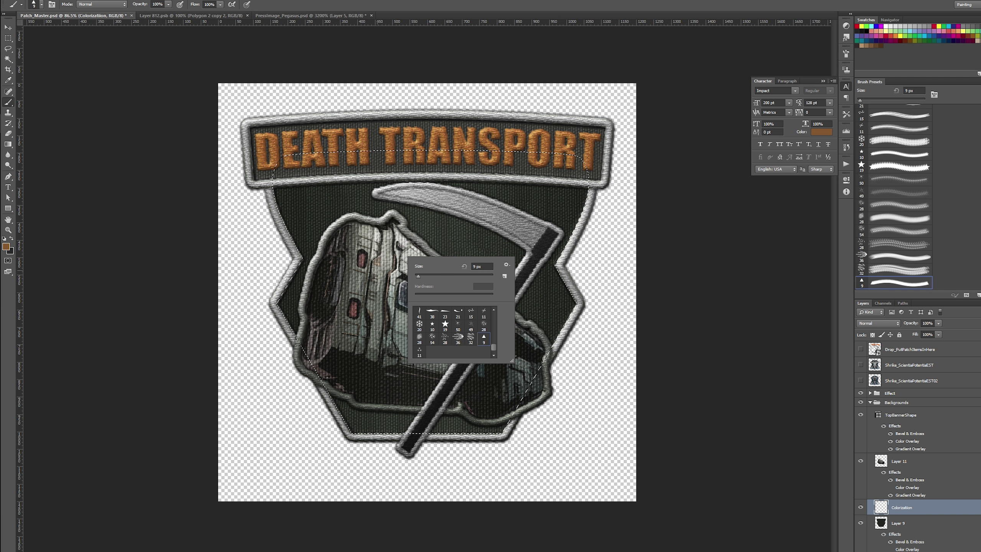
key("Return")
key("bracketright")
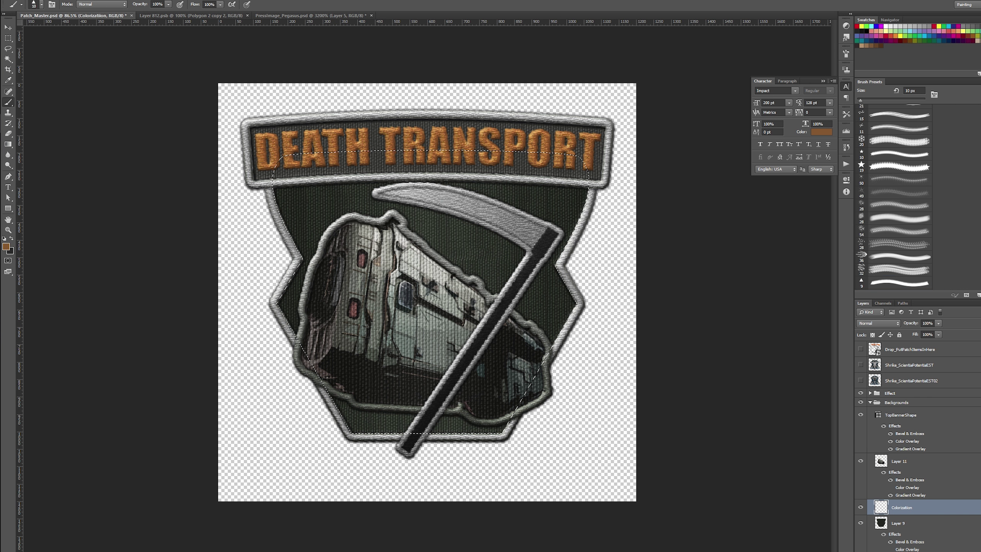
key("bracketright")
key("bracketright")
key("bracketright")
key("bracketright")
key("bracketright")
key("bracketright")
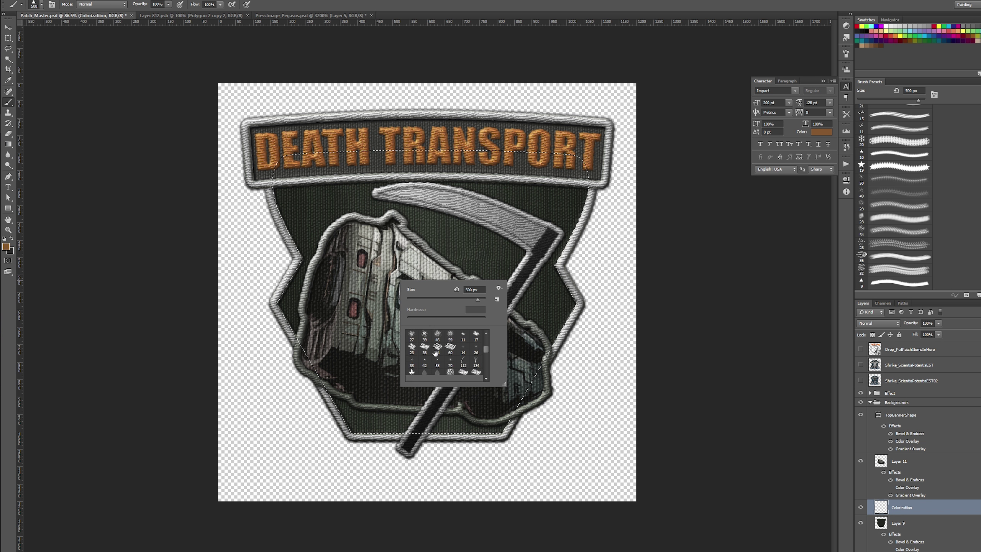
- Pick the 24 px square brush and enlarge it to 900 px
left_click(449, 365)
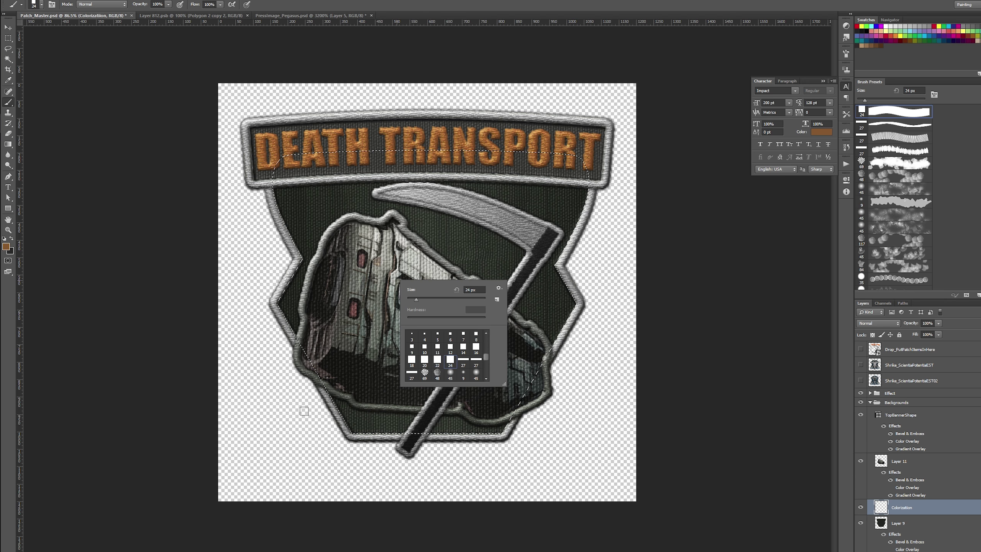
key("Return")
key("bracketright")
key("bracketright")
key("bracketright")
key("bracketright")
key("bracketright")
key("bracketright")
key("bracketright")
key("bracketright")
key("bracketright")
key("bracketright")
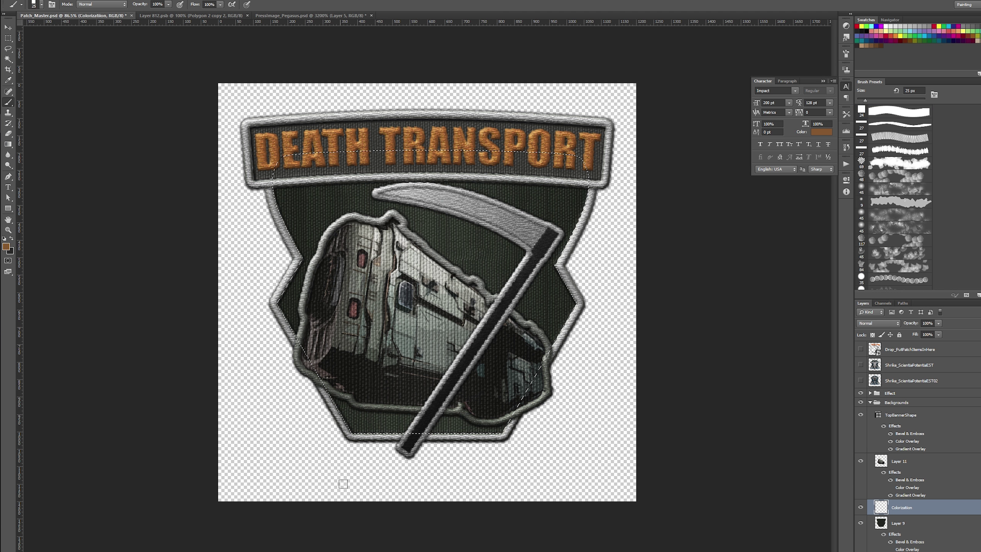
key("bracketright")
key("bracketright")
key("bracketright")
key("bracketright")
key("bracketright")
key("bracketright")
key("bracketright")
key("bracketright")
key("bracketright")
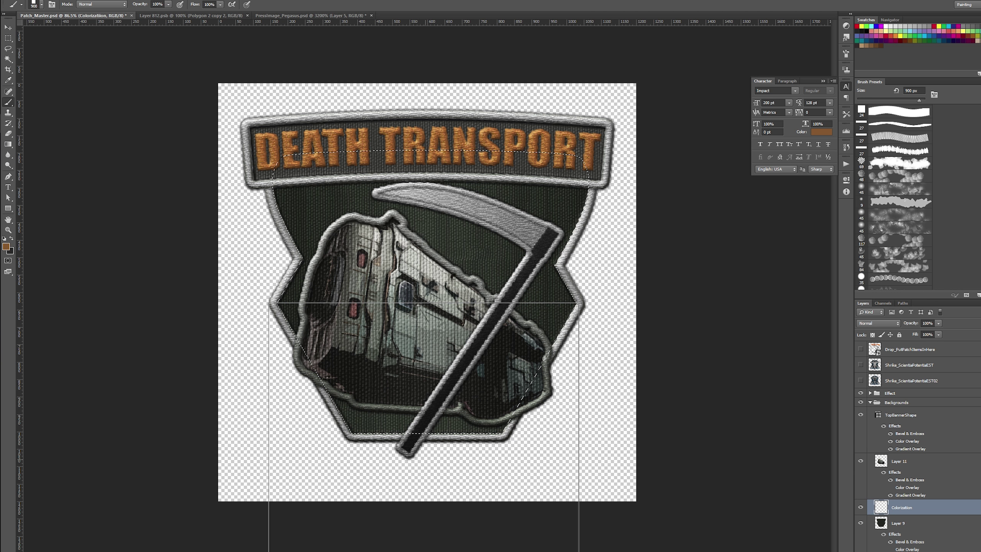
- Paint brown on the lower shield and try Soft Light, Hard Mix, then Screen blending
left_click(423, 457)
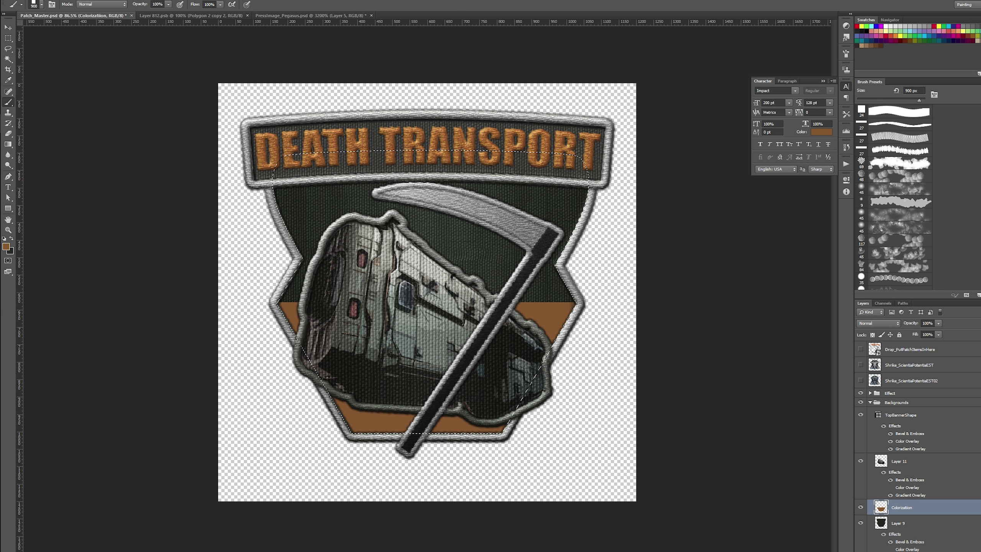
left_click(882, 323)
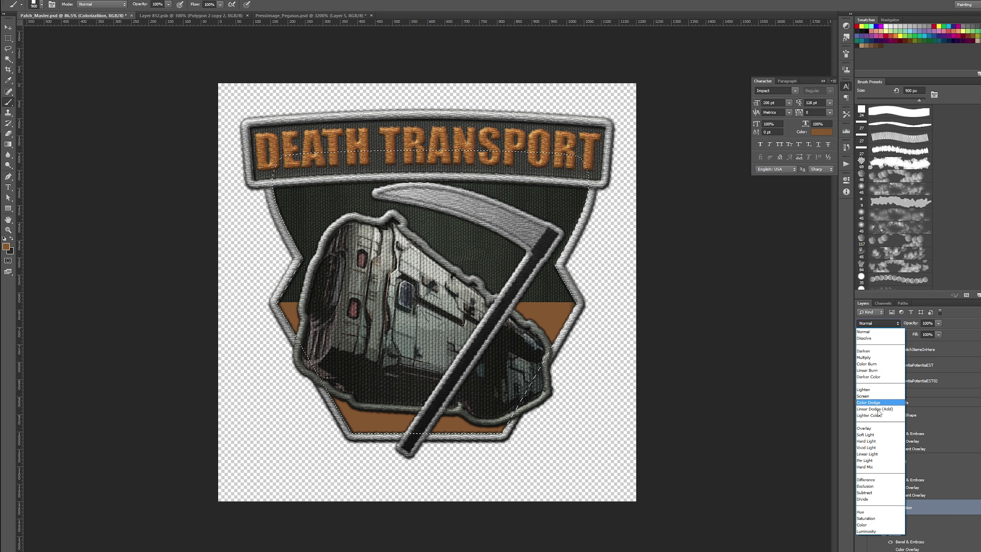
left_click(865, 434)
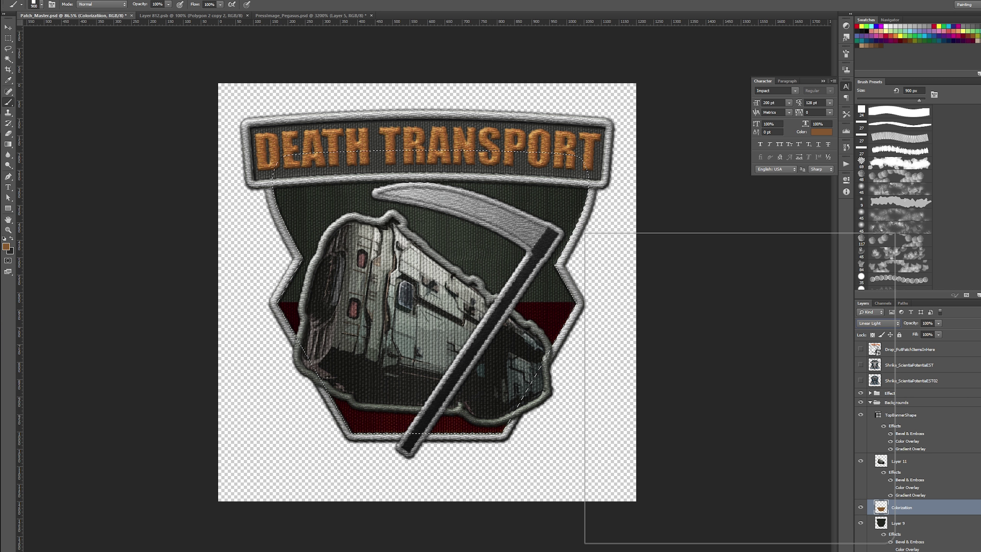
left_click(886, 325)
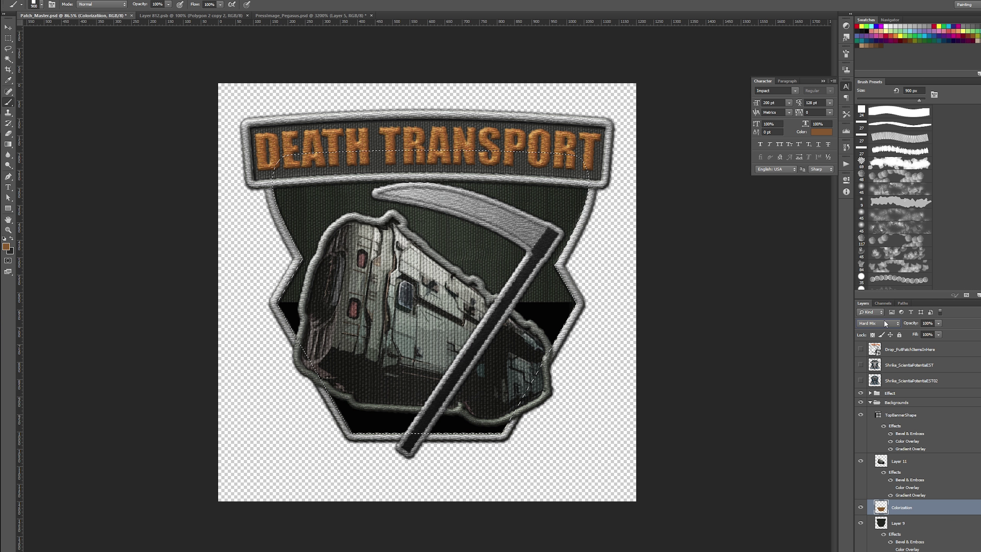
left_click(884, 324)
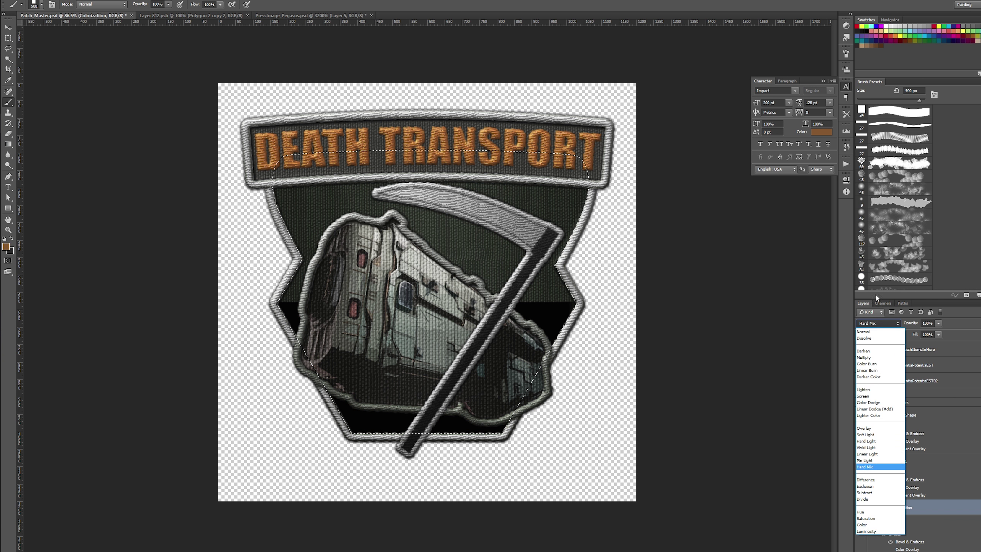
left_click(871, 396)
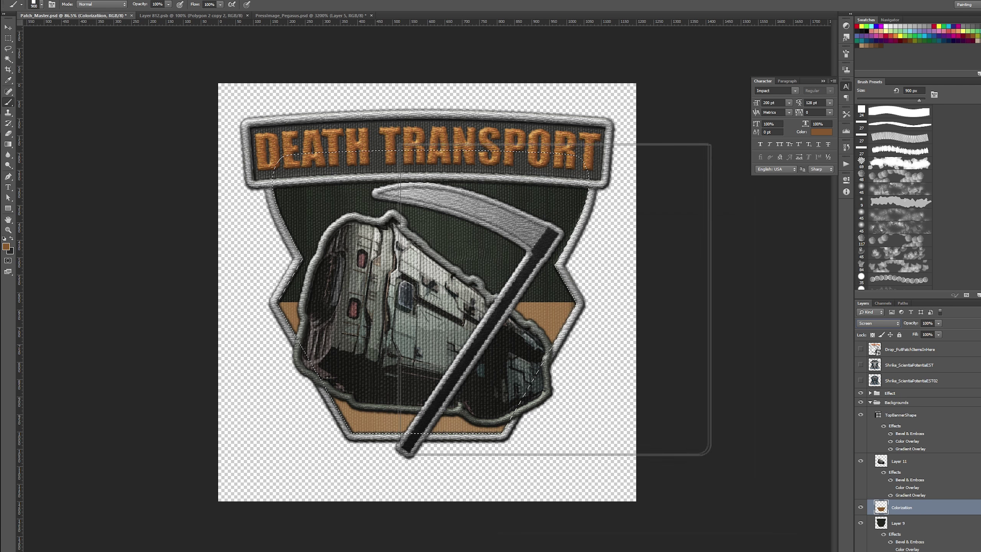
- Choose a dark brown foreground colour and paint a tint over the patch artwork
right_click(459, 303)
key("Escape")
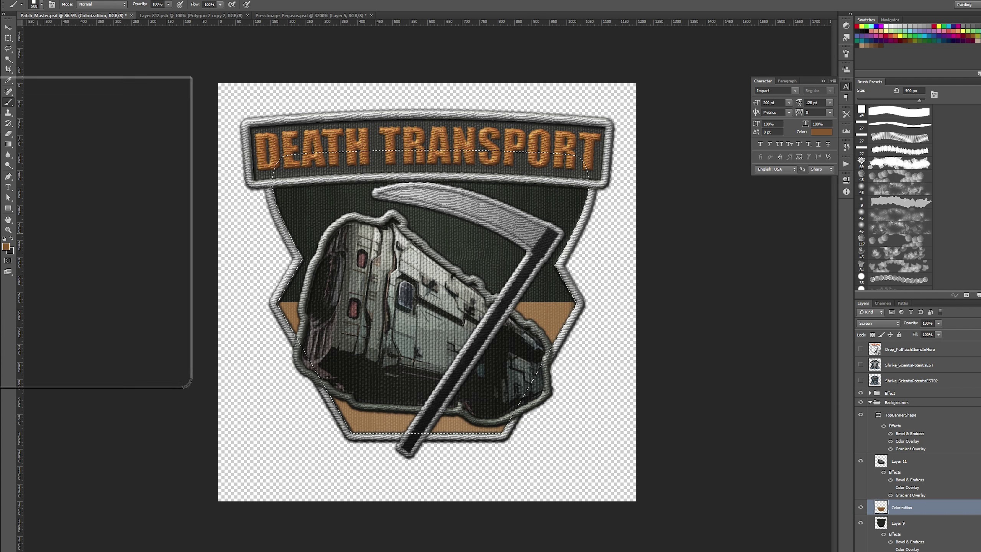
left_click(6, 246)
left_click(635, 274)
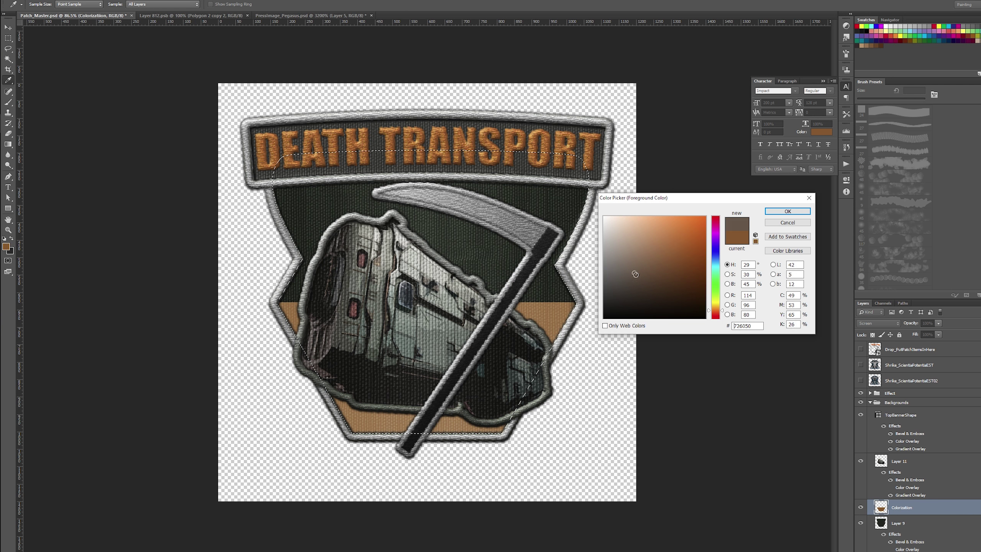
left_click(787, 211)
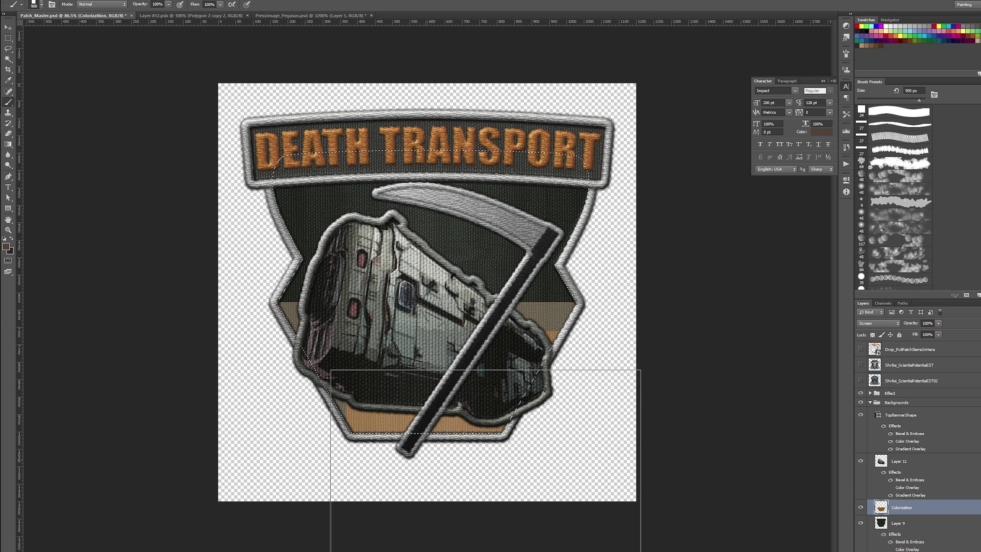
mouse_move(485, 525)
left_mouse_down()
mouse_move(459, 514)
mouse_move(427, 548)
mouse_move(431, 151)
mouse_move(501, 237)
mouse_move(495, 460)
left_mouse_up()
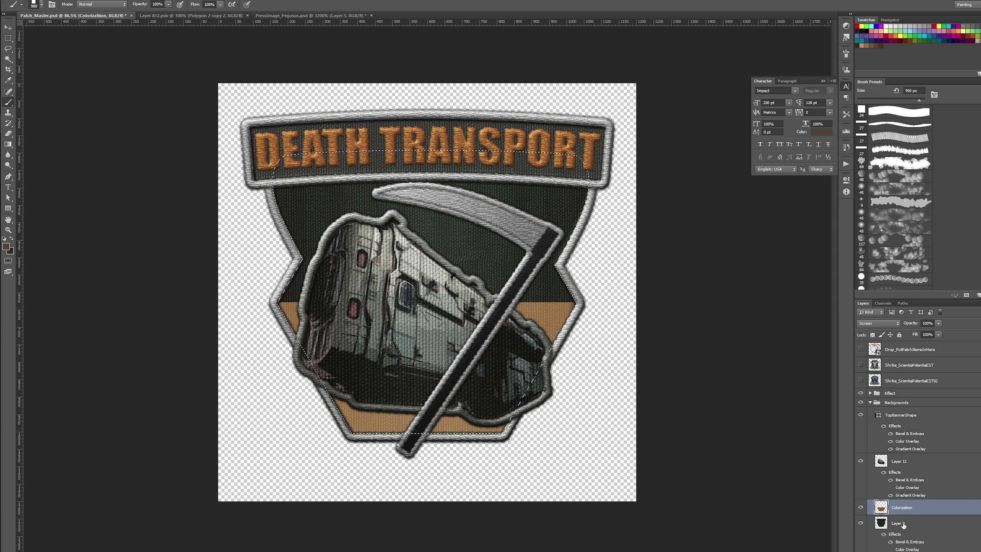
scroll(903, 524, "down", 3)
- Fill Layer 9 with a dark custom colour
left_click(896, 456)
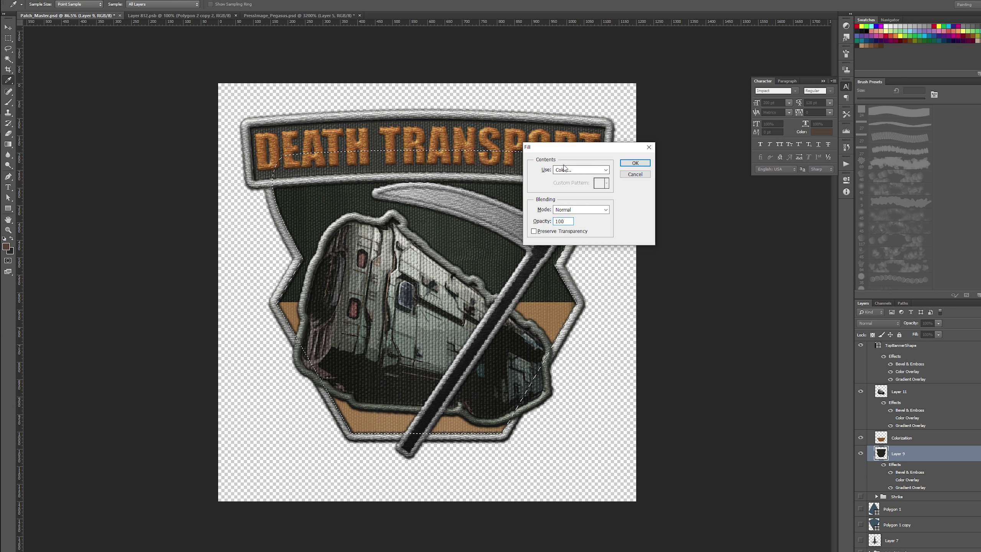
left_click(568, 191)
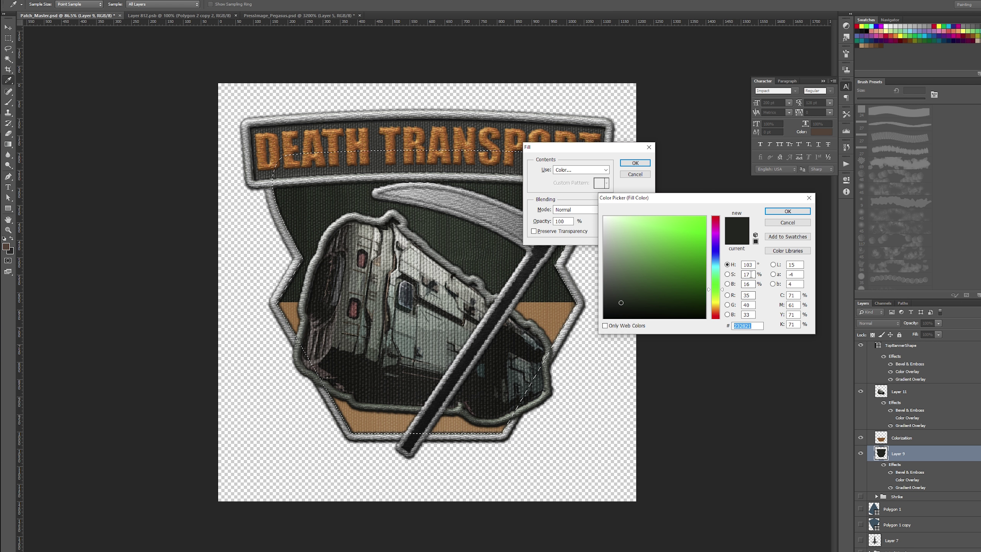
key("Return")
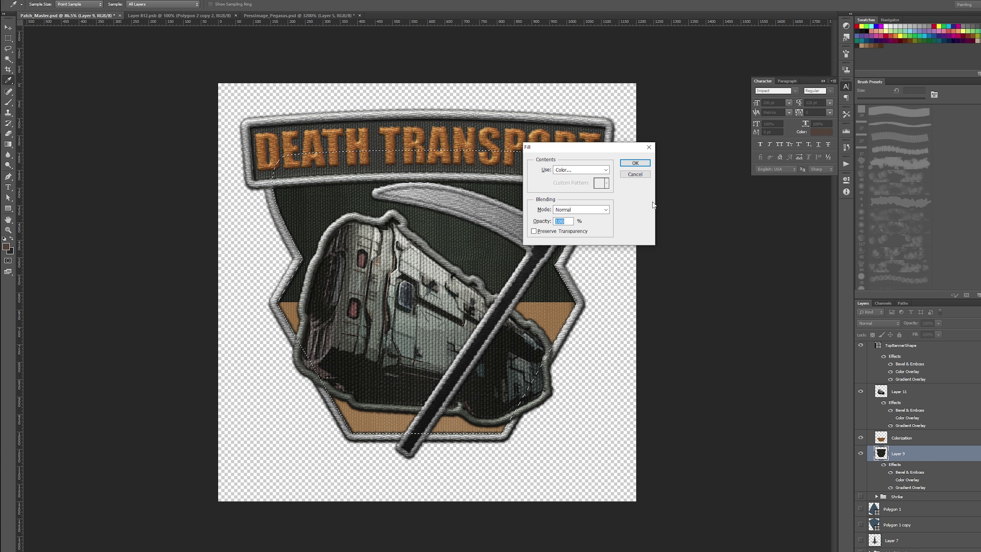
left_click(634, 163)
key("b")
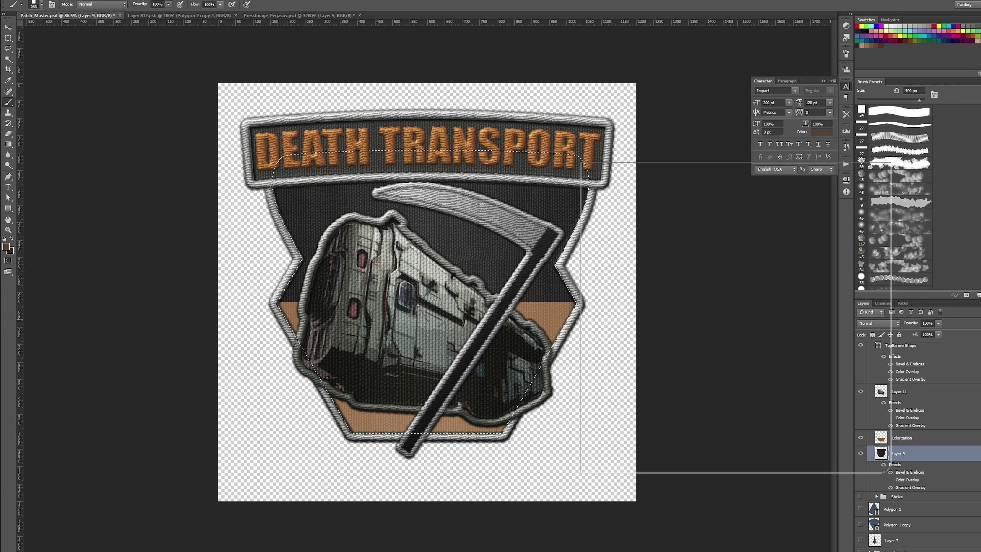
- Fill the Colorization layer with dark grey #292929
left_click(905, 443)
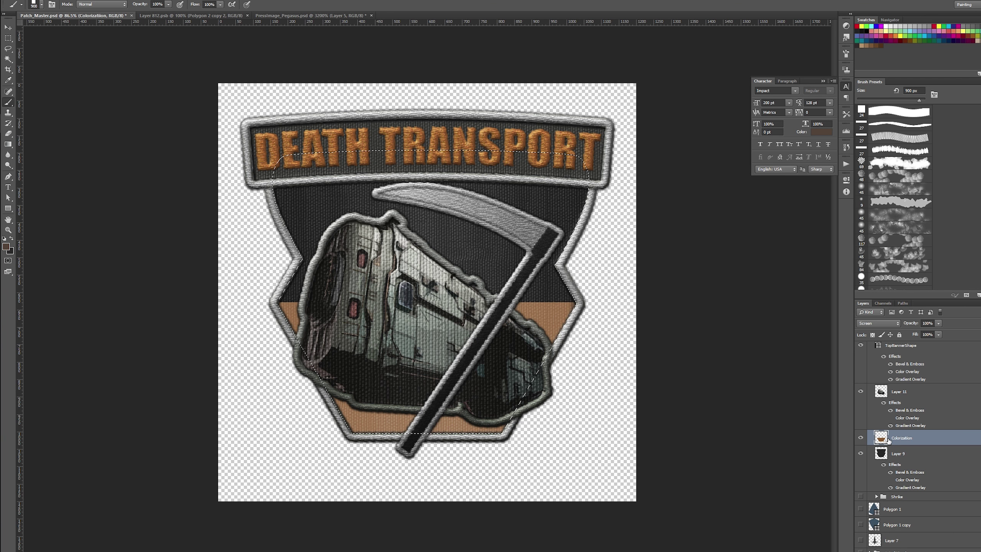
key("shift+F5")
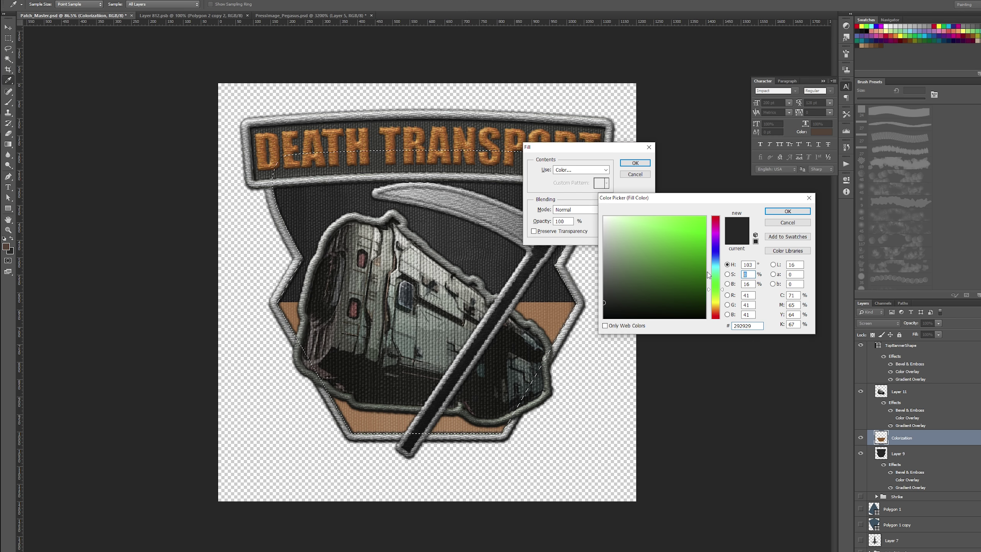
key("Return")
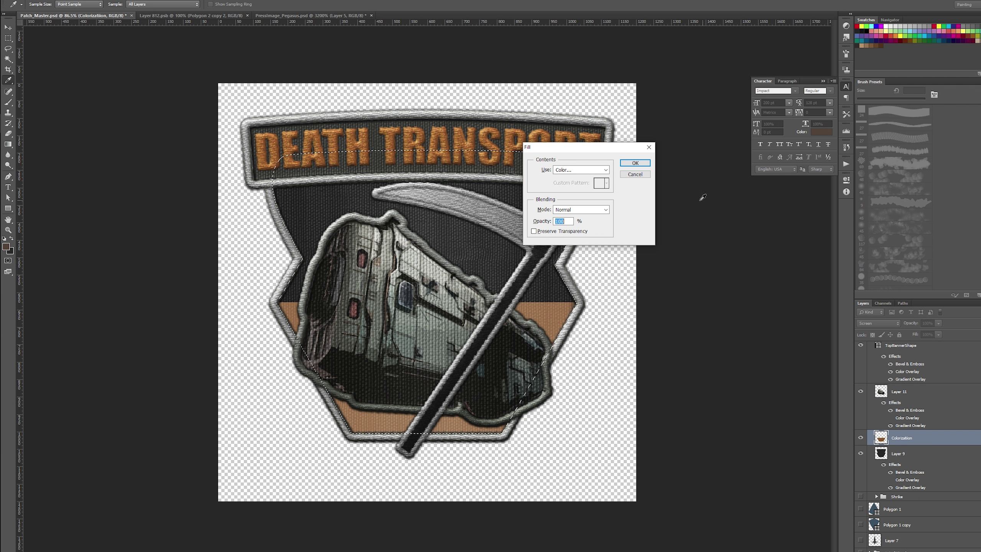
left_click(635, 163)
key("b")
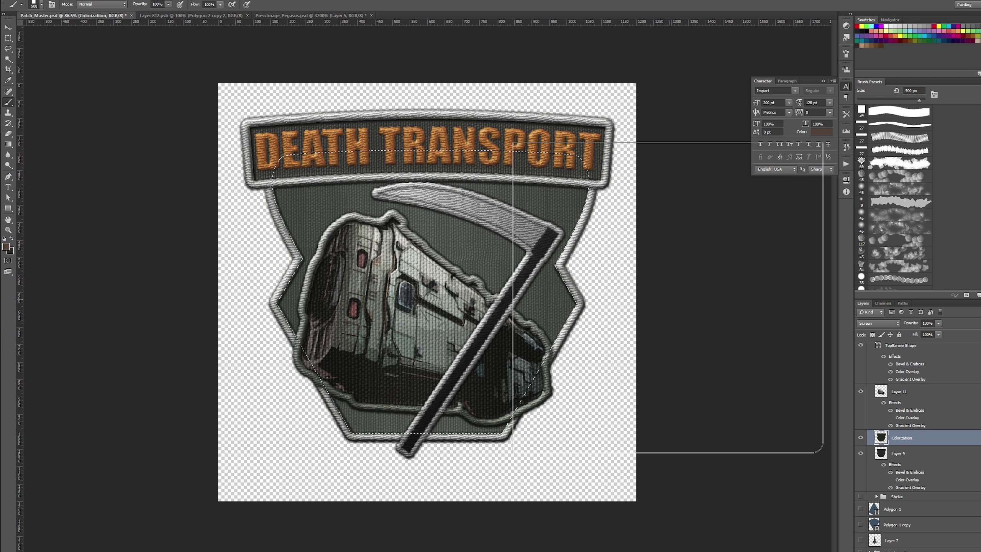
left_click(888, 327)
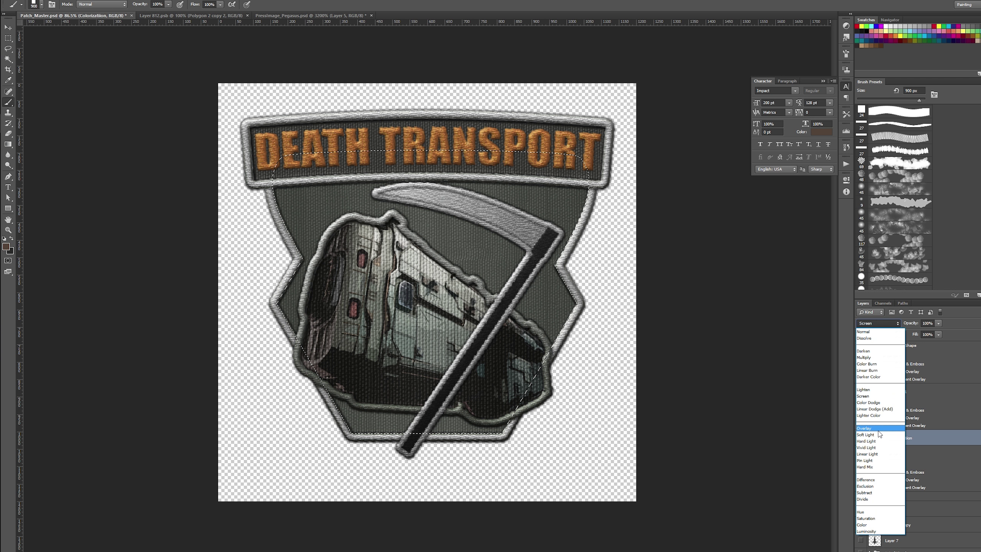
left_click(870, 419)
key("Up")
key("Up")
key("Up")
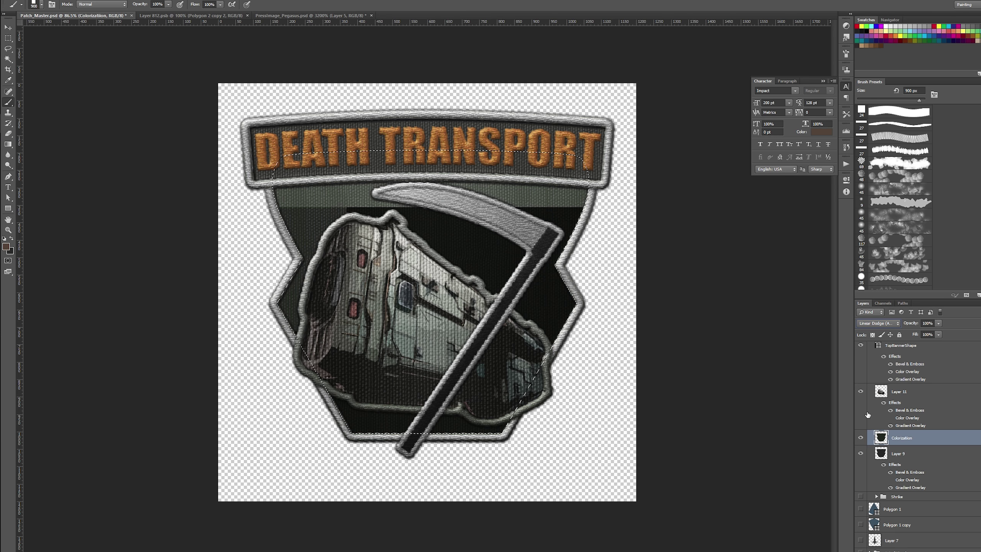
key("Up")
key("Up")
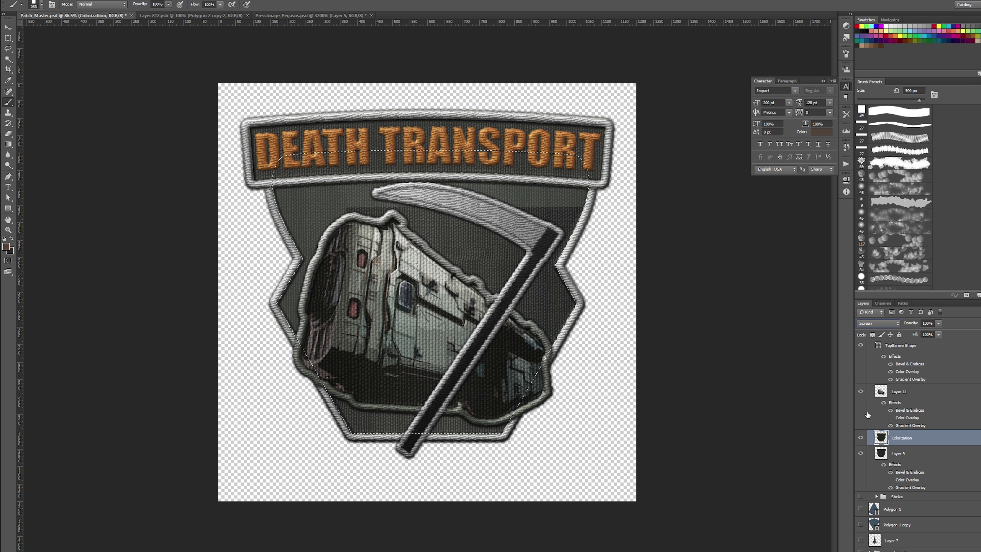
left_click(879, 323)
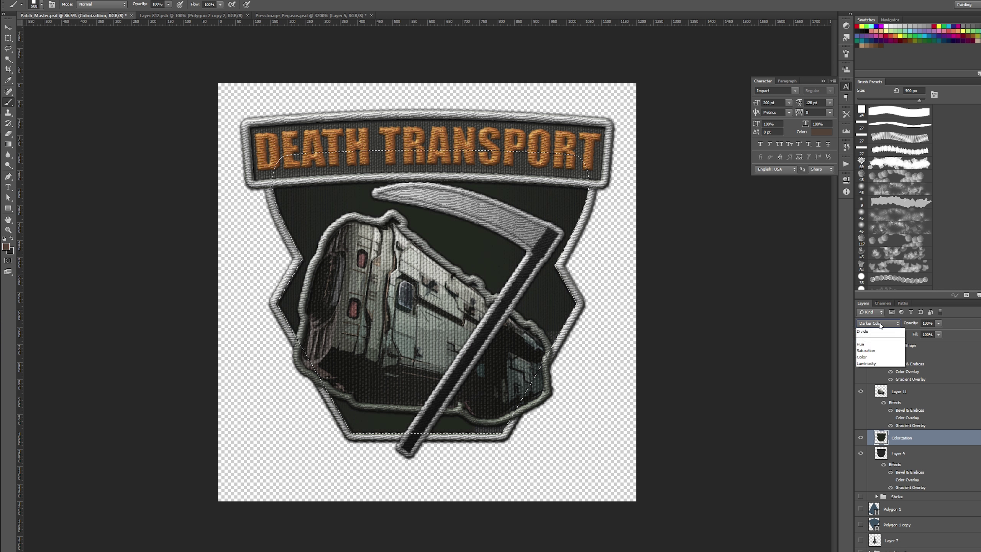
left_click(875, 440)
key("Down")
key("Down")
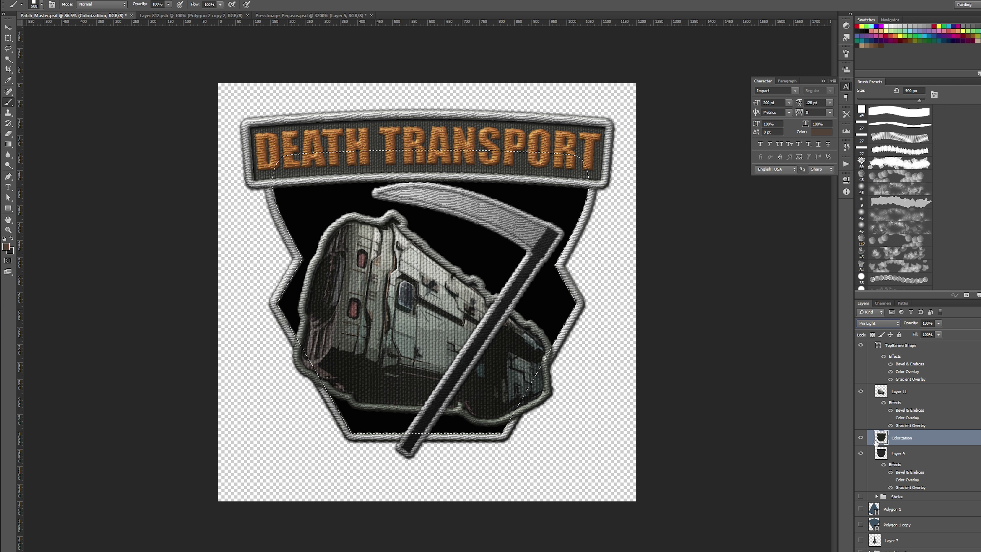
key("Down")
key("Down")
key("Down")
key("Down")
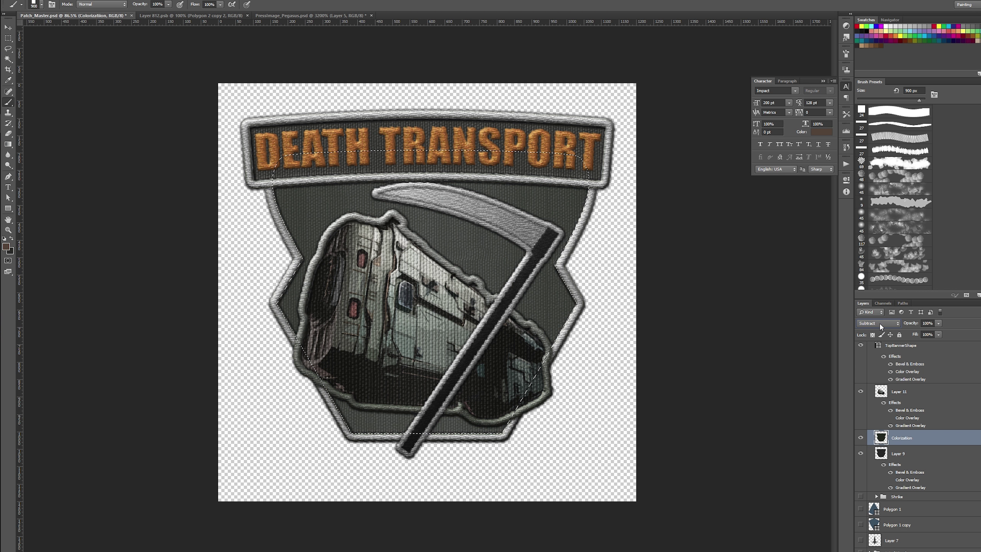
key("Down")
key("Up")
key("Up")
left_click(879, 323)
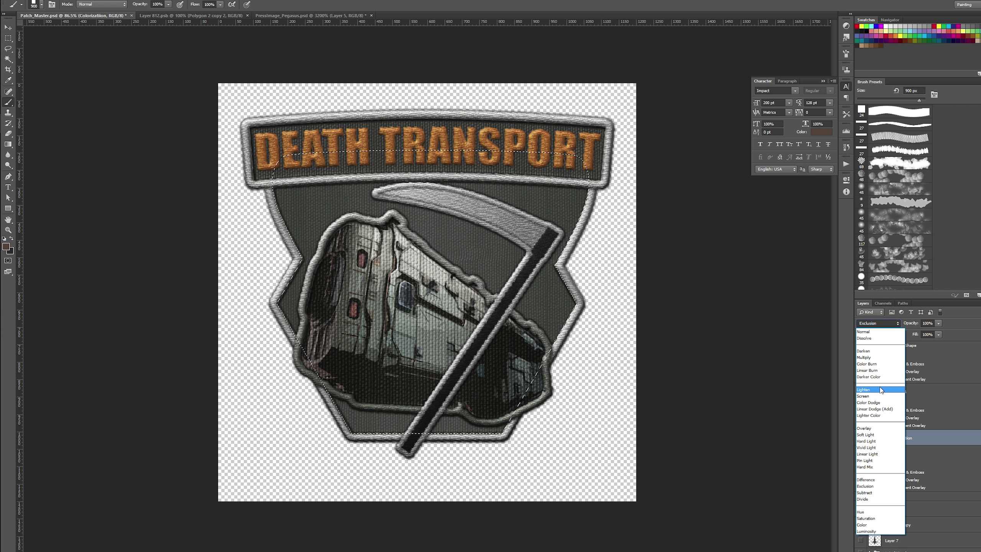
left_click(877, 377)
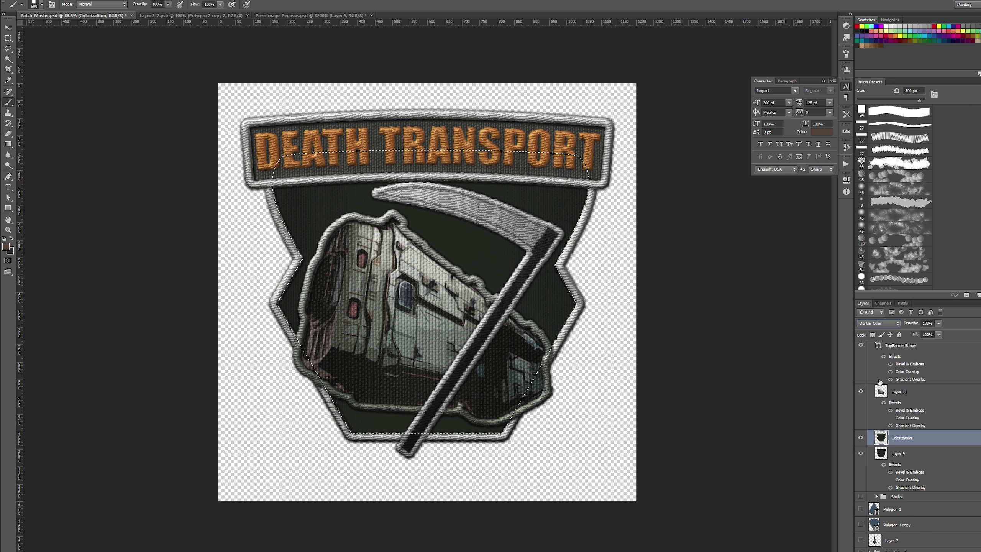
key("Up")
key("Up")
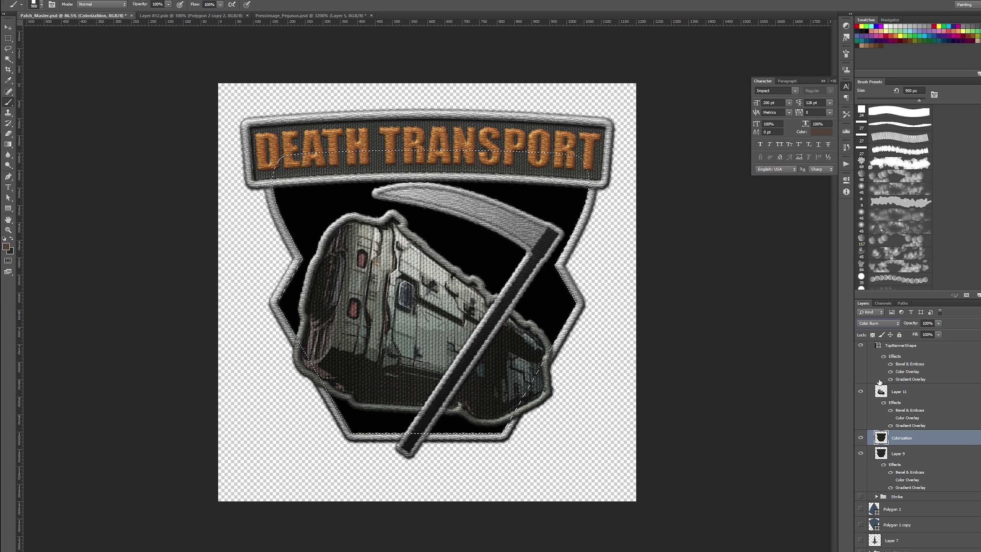
key("Up")
key("Up")
key("Up")
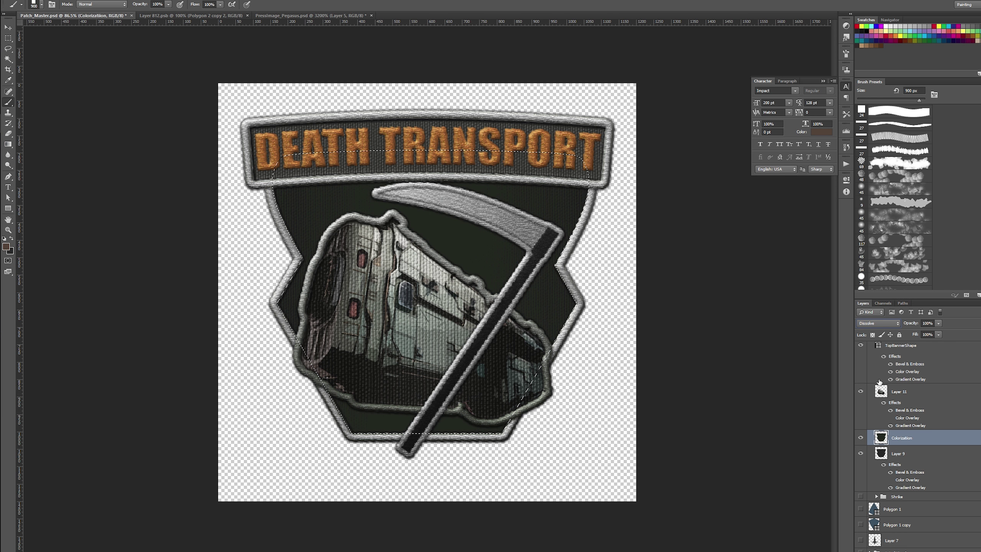
key("Up")
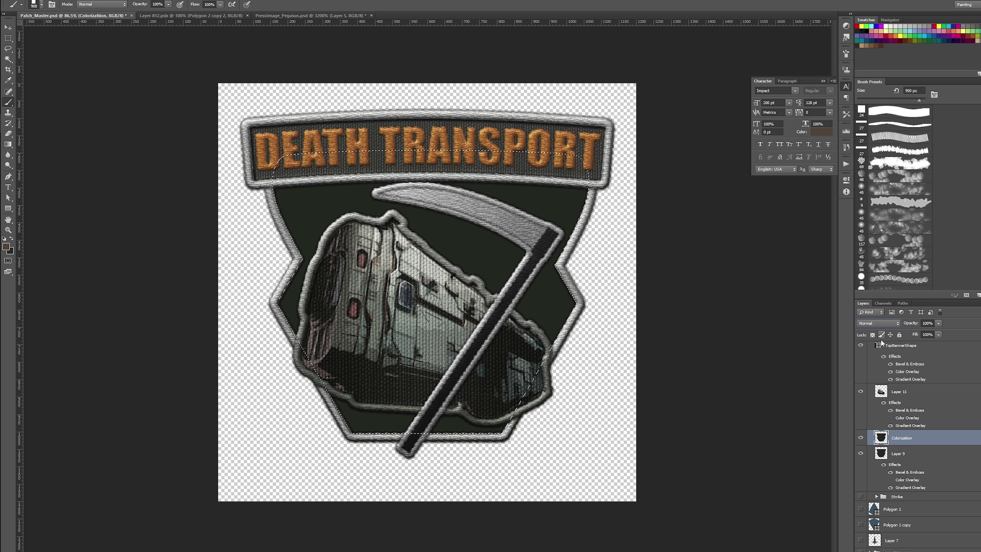
key("Down")
key("Down")
key("Down")
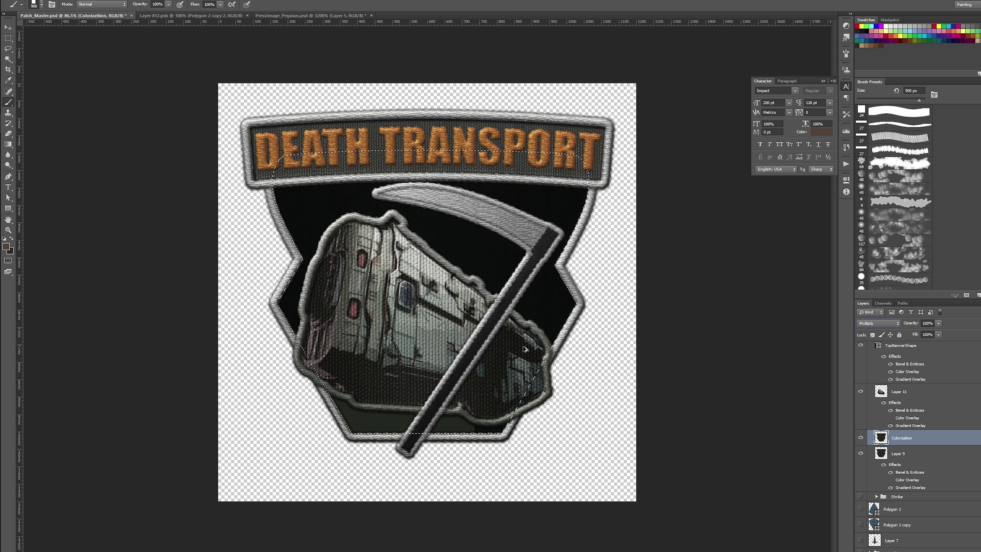
key("Down")
key("Down")
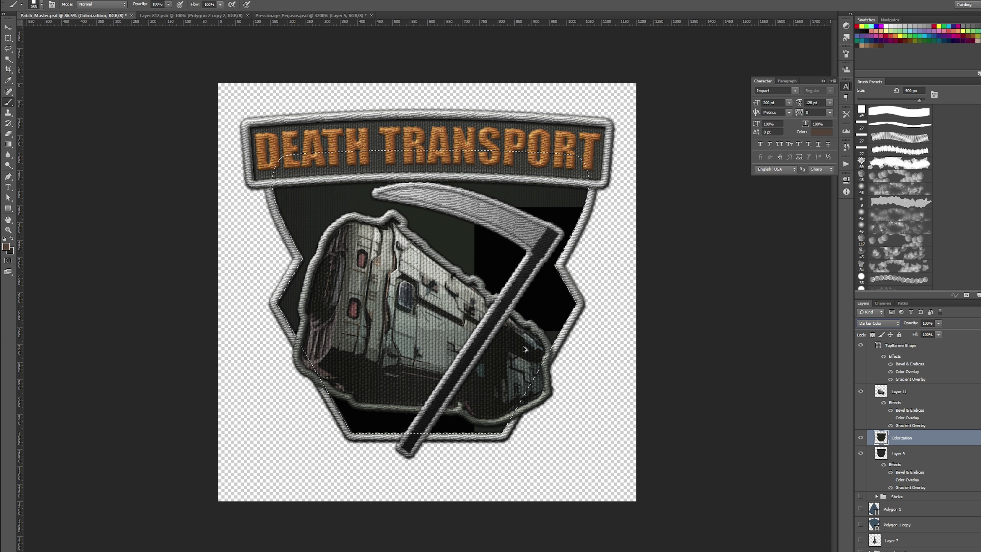
key("Down")
key("Down")
key("Down")
key("Down")
key("Down")
key("Down")
key("Down")
key("Down")
key("Down")
key("Down")
key("Down")
key("Down")
key("Down")
key("Down")
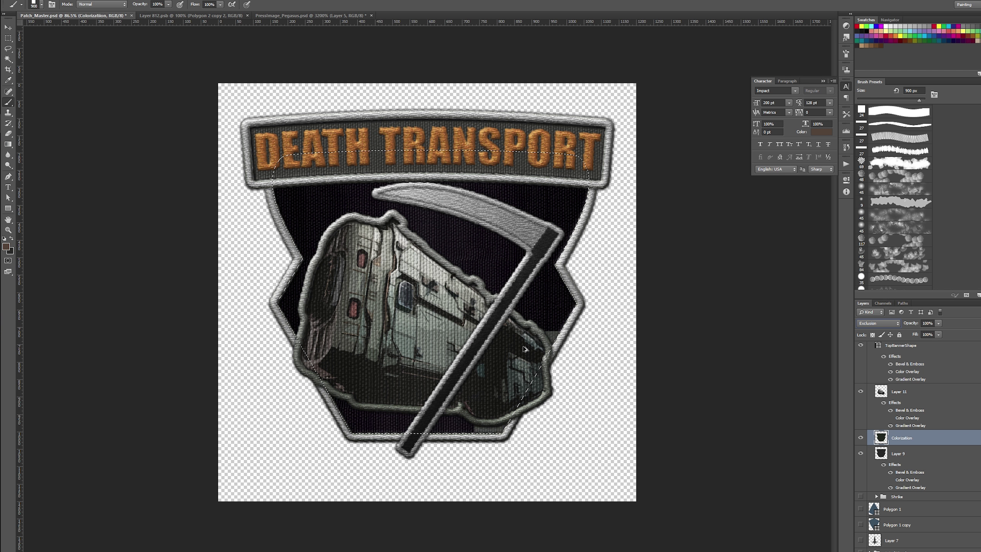
key("Up")
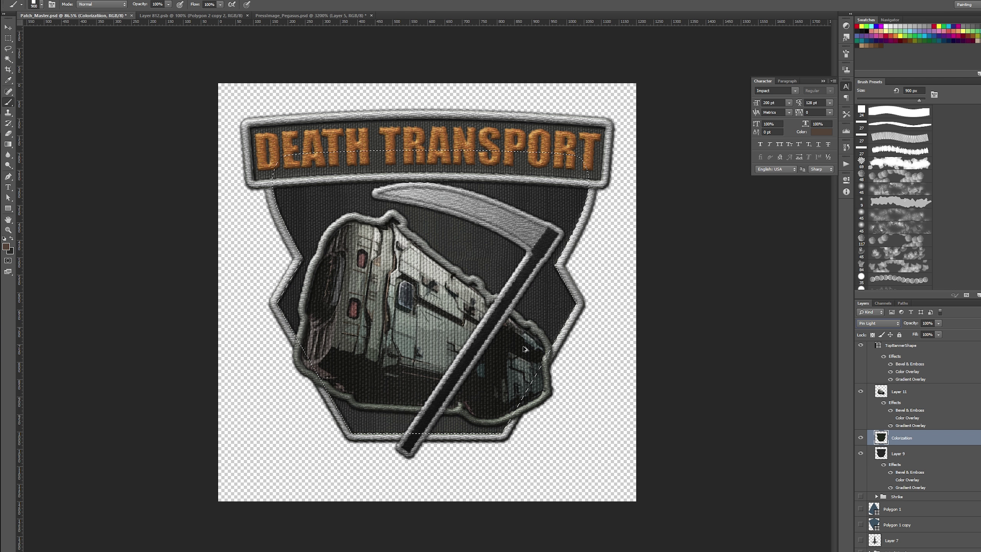
key("Up")
key("Up")
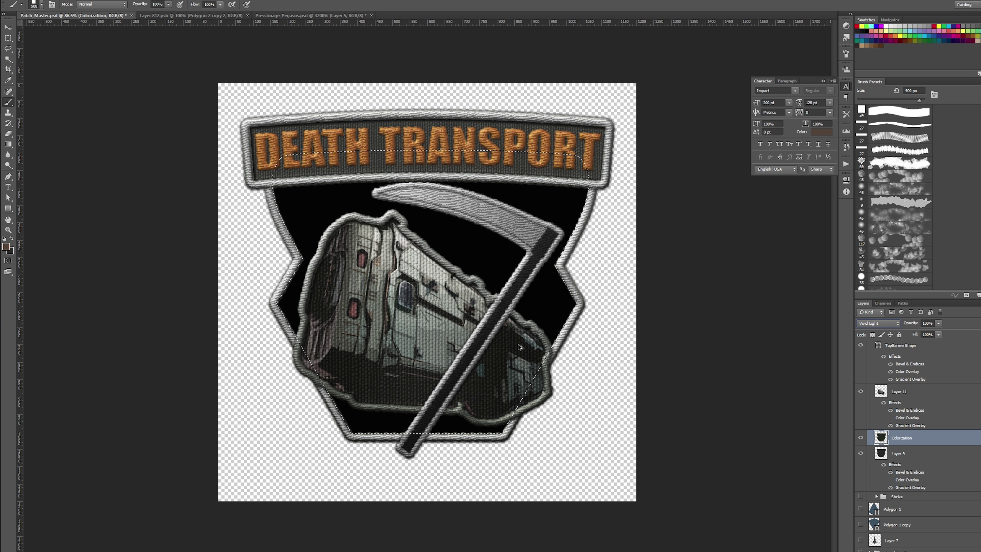
key("Up")
key("Up")
key("Up")
key("Up")
key("Up")
key("Up")
key("Up")
key("Up")
key("Up")
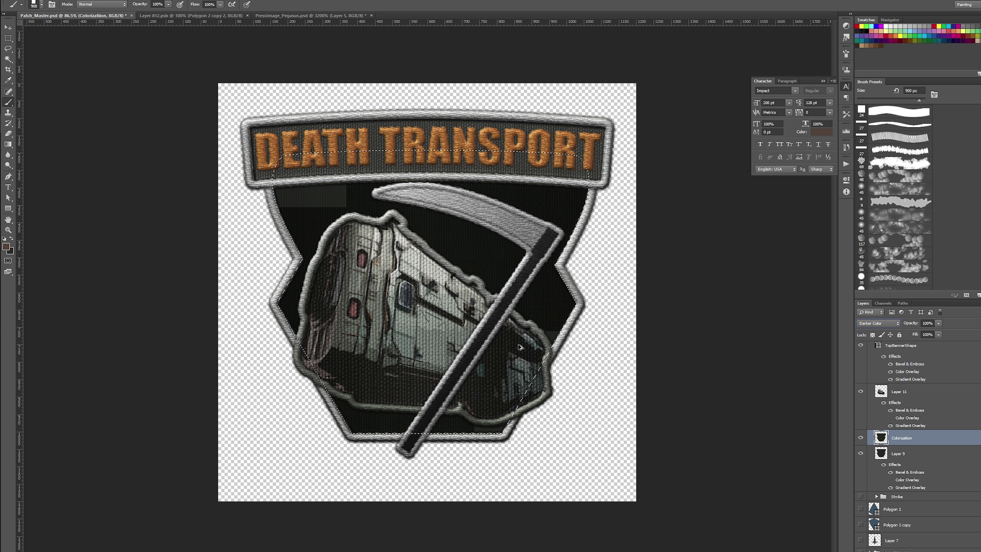
key("Down")
key("Down")
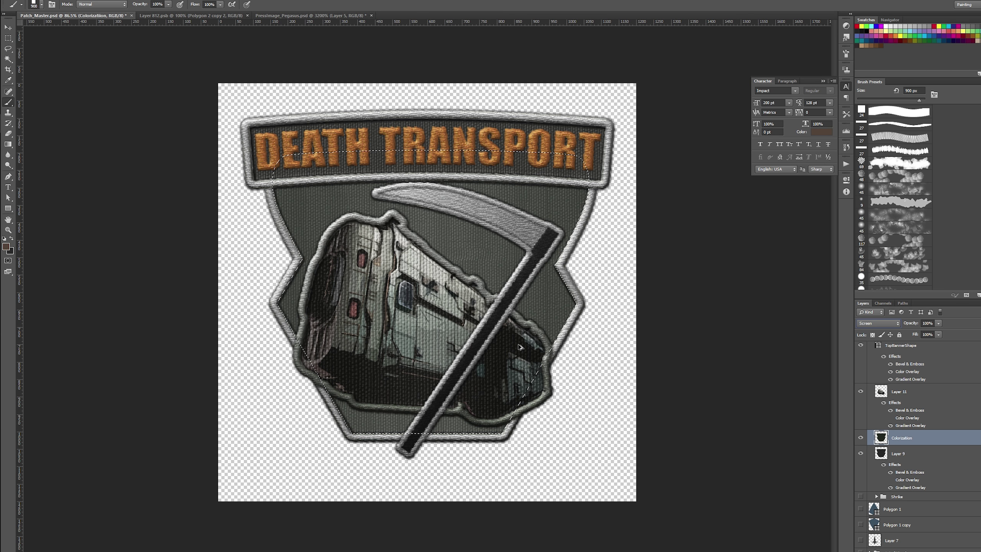
right_click(474, 268)
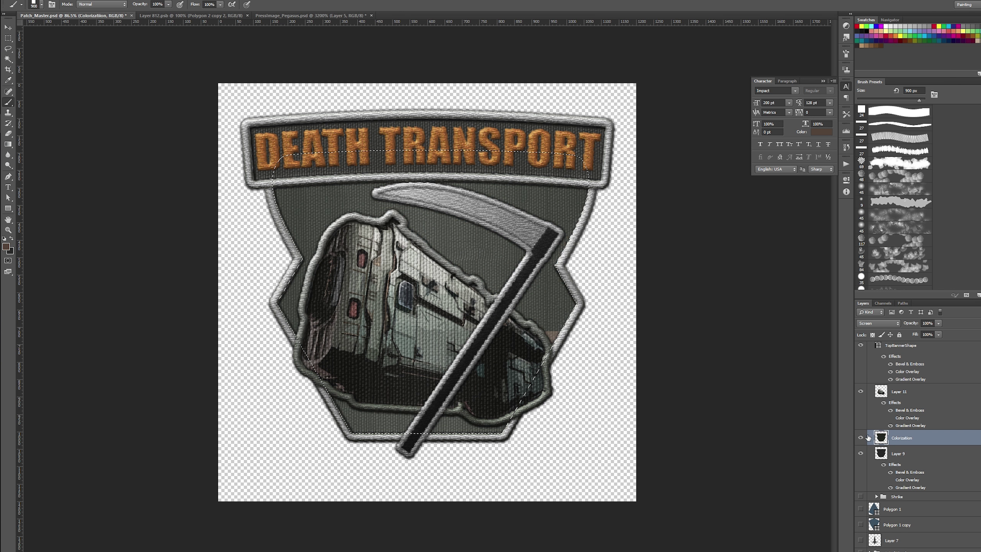
left_click(860, 438)
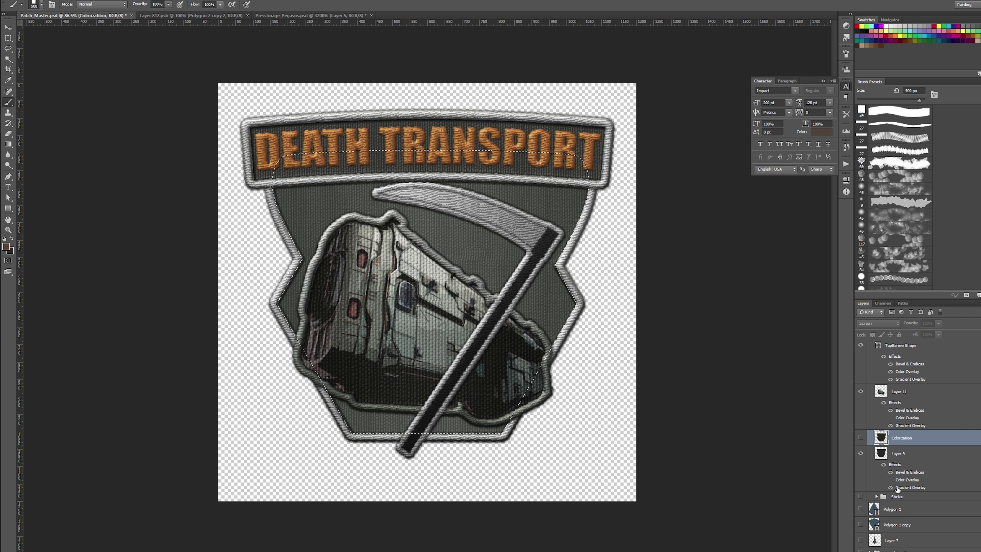
left_click(908, 453)
left_click(908, 438)
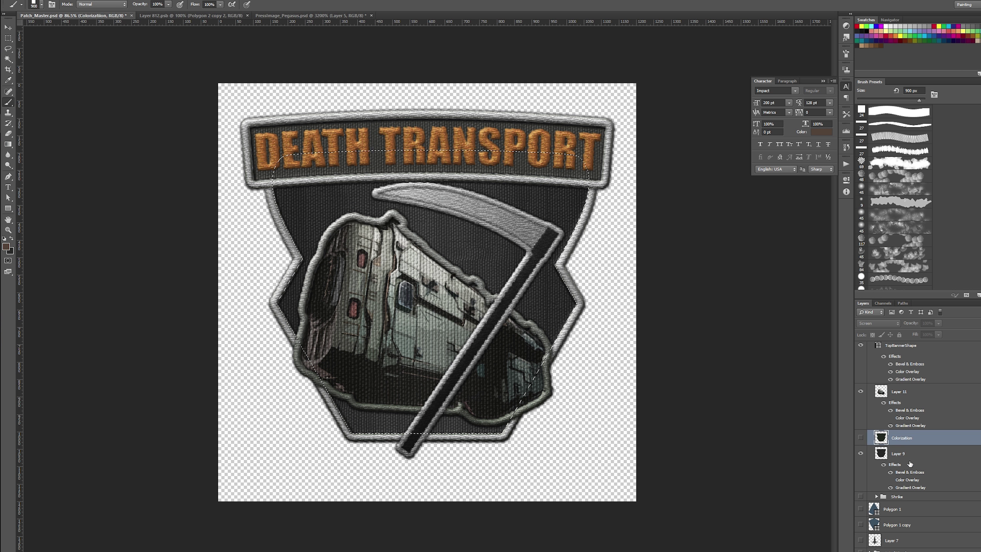
left_click(860, 437)
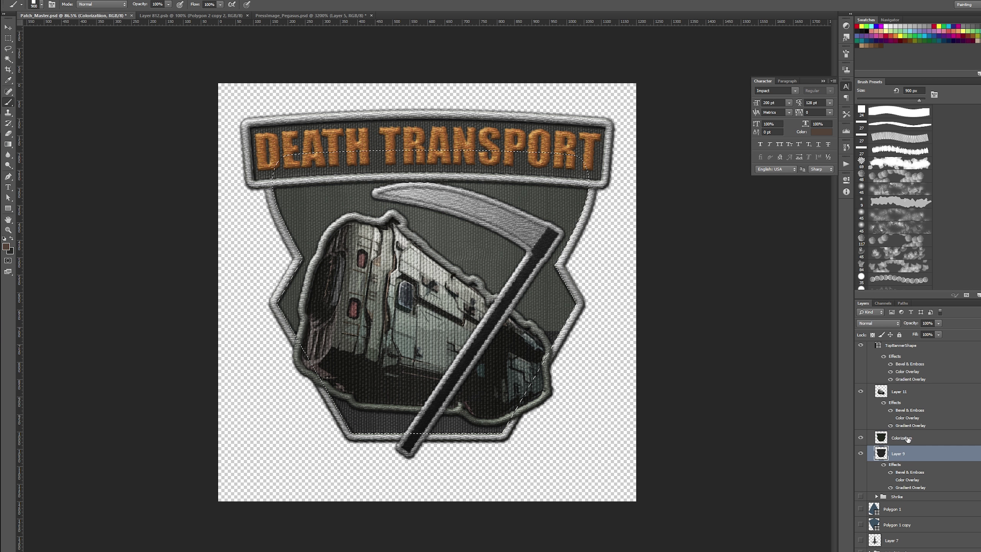
key("Delete")
- Clear the selection, delete the Colorization layer, and zoom out to 50%
key("m")
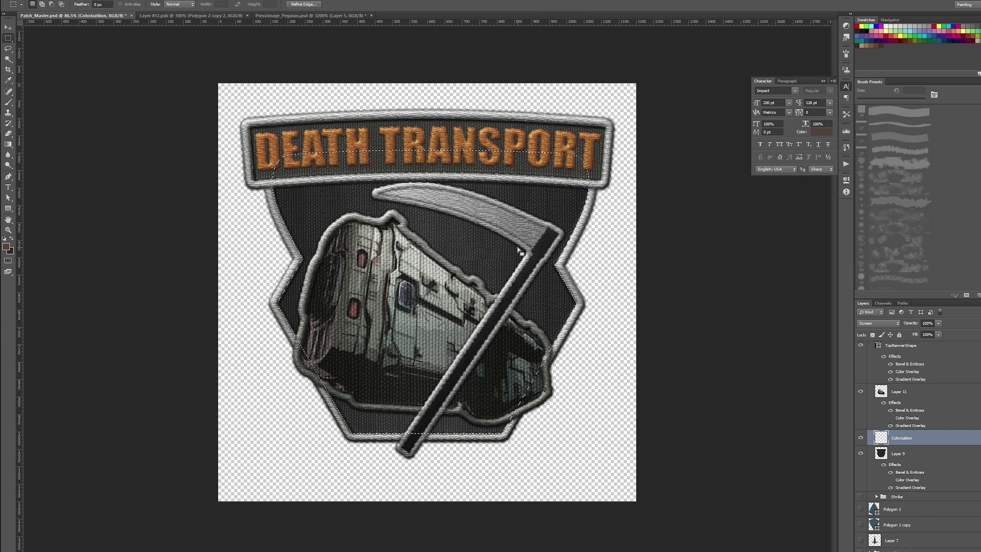
right_click(516, 248)
left_click(537, 251)
key("Delete")
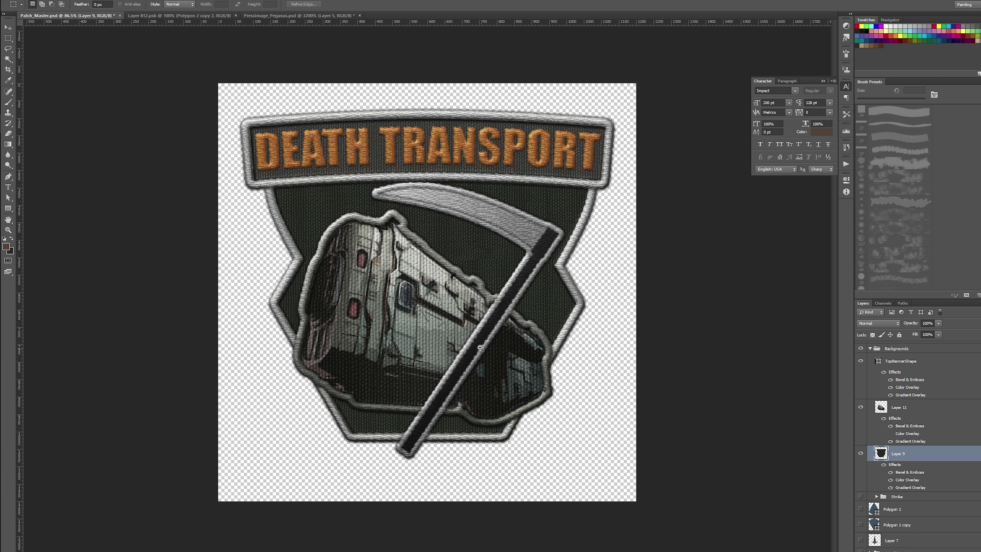
key("z")
left_click(472, 335, "alt")
left_click(472, 336, "alt")
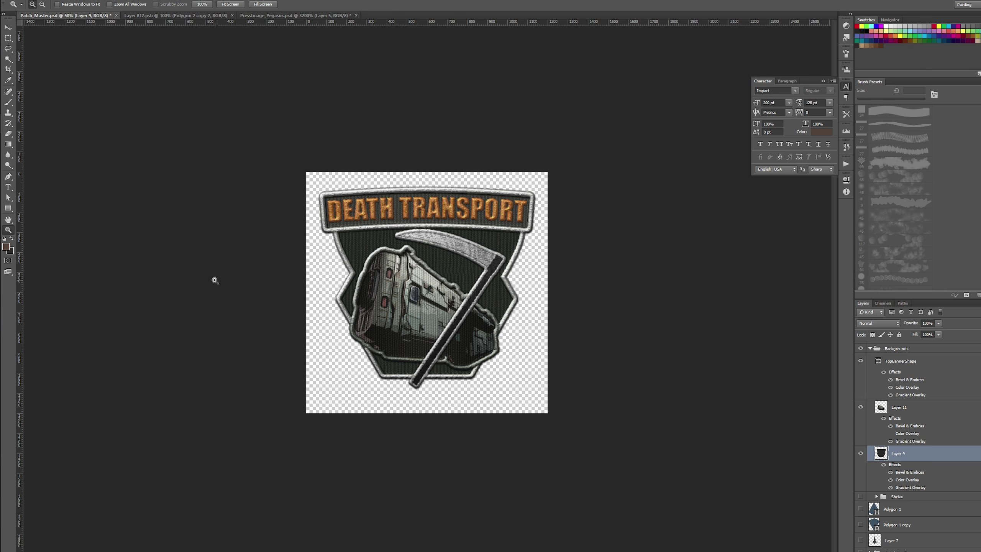
- Keep the rectangle shape mode and choose a hard round brush tip
left_click(5, 211)
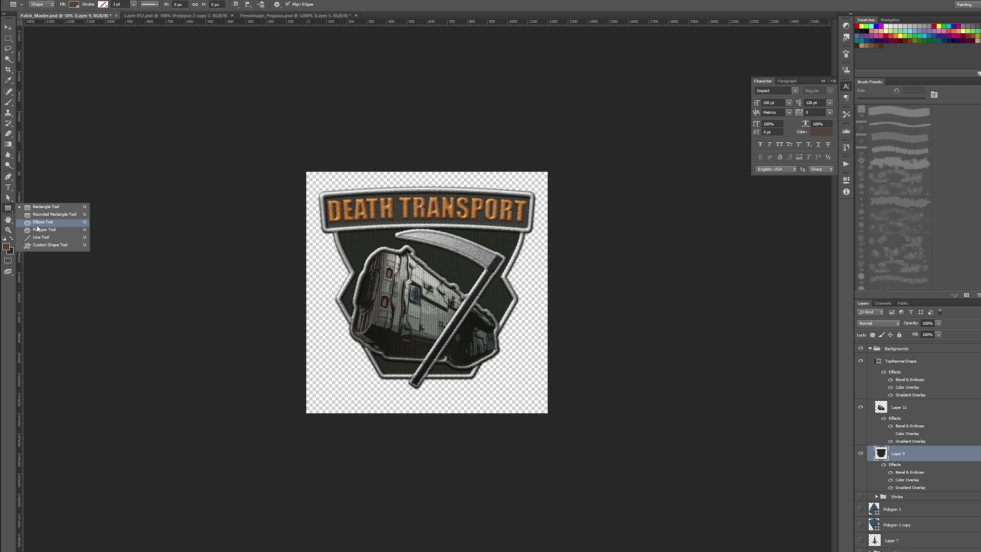
left_click(358, 93)
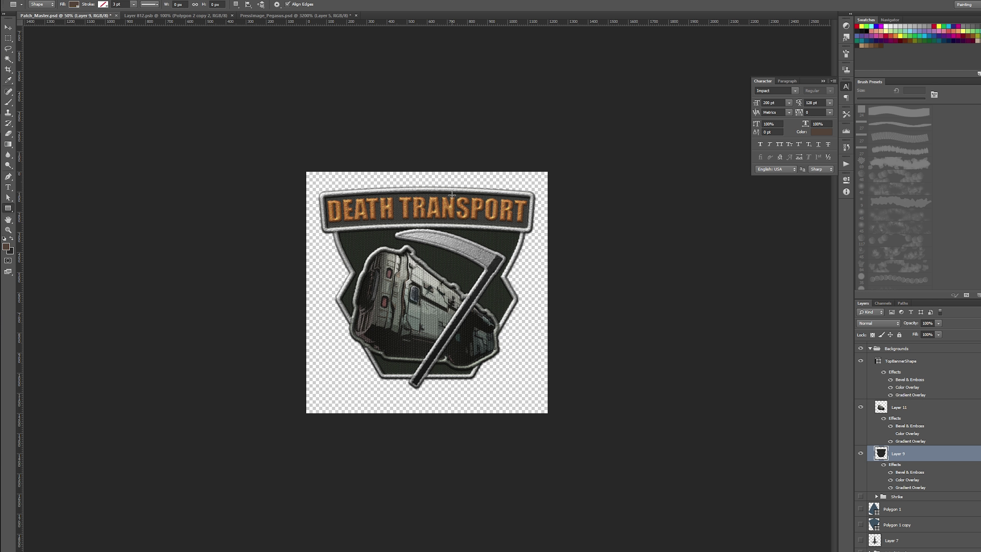
key("b")
right_click(454, 256)
scroll(497, 340, "up", 6)
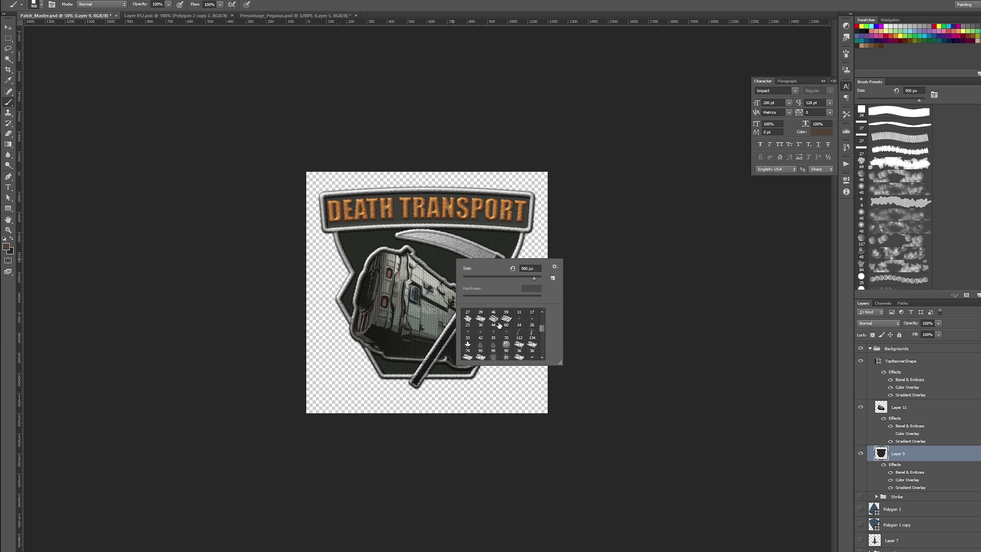
left_click(480, 314)
key("Return")
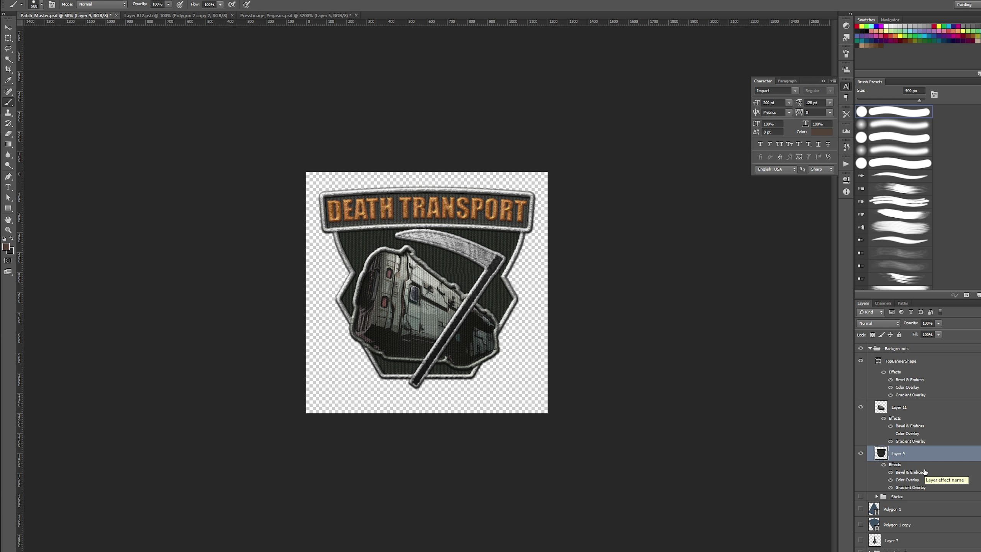
- Duplicate Layer 9 as Layer 9 copy, load its shield selection, and toggle its Color Overlay
key("ctrl+j")
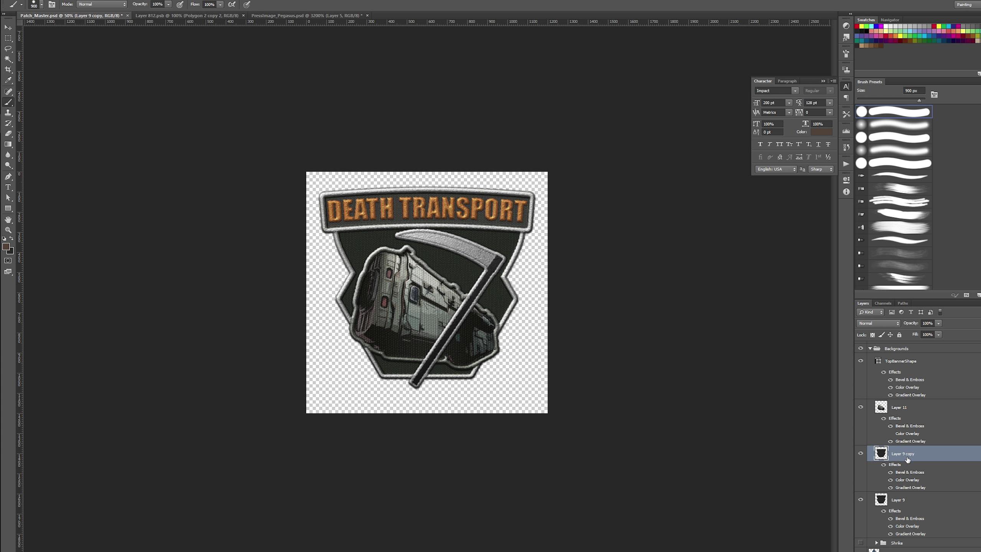
left_click(503, 208)
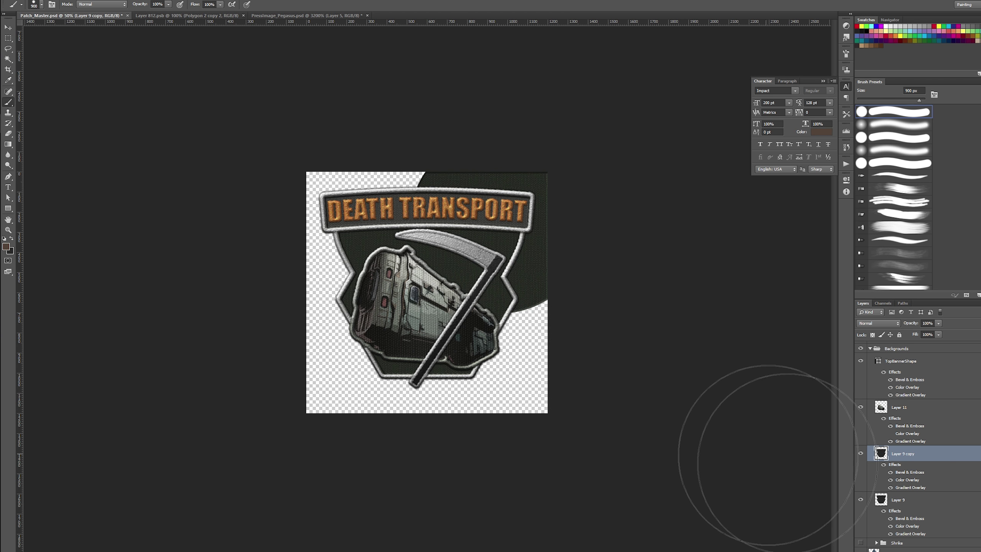
key("ctrl+z")
left_click(881, 459, "ctrl")
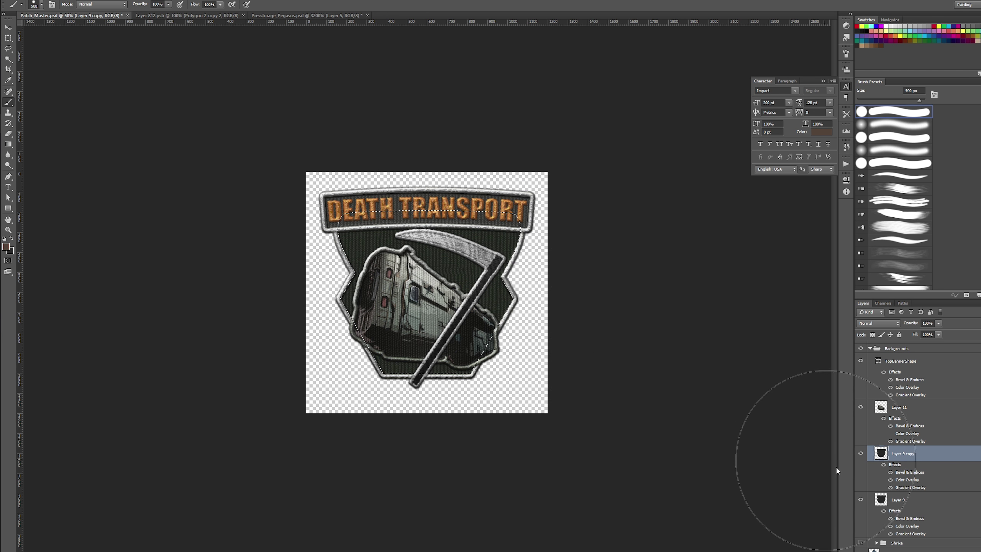
key("z")
left_click(467, 257)
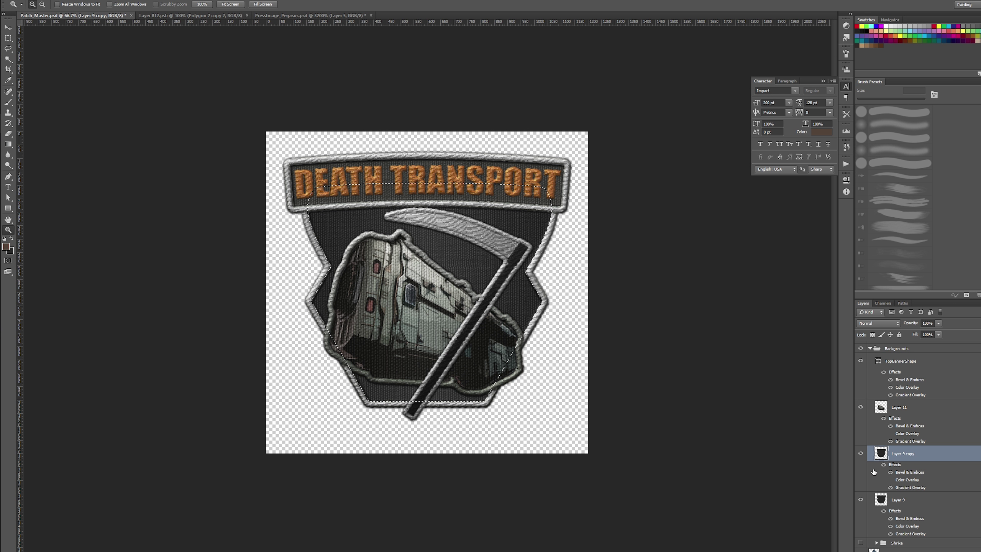
left_click(890, 480)
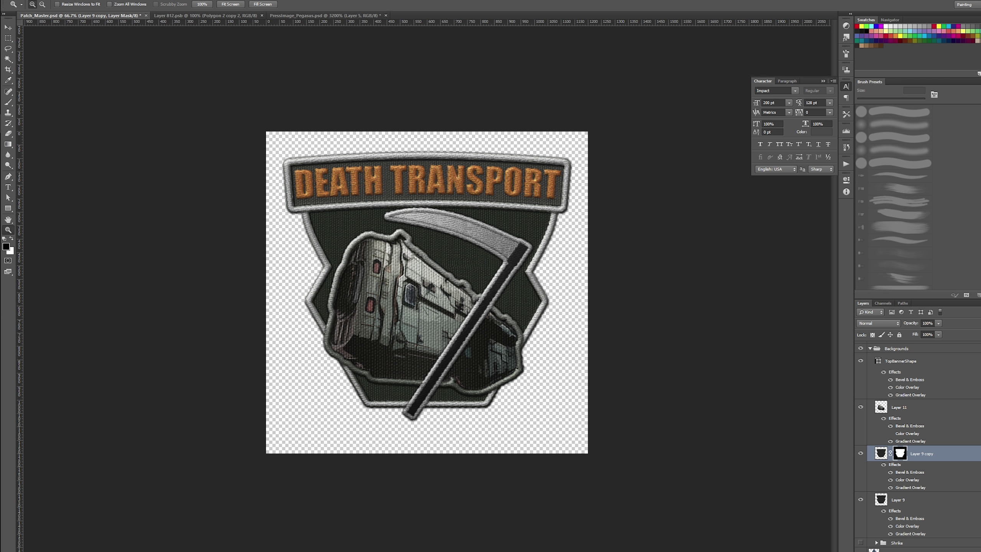
key("ctrl+z")
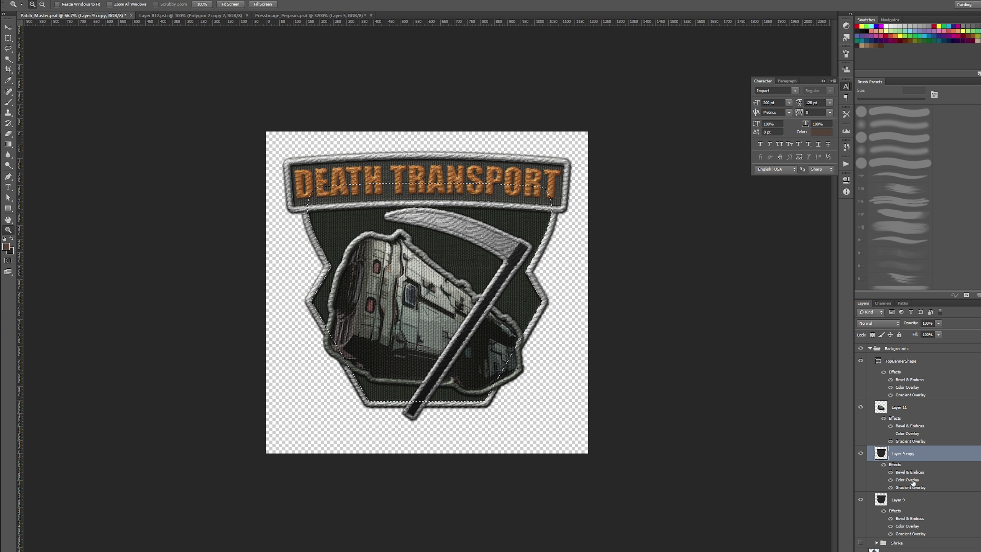
- Change Layer 9 copy's Color Overlay colour to a rusty brown, #905622
double_click(906, 479)
left_click(707, 116)
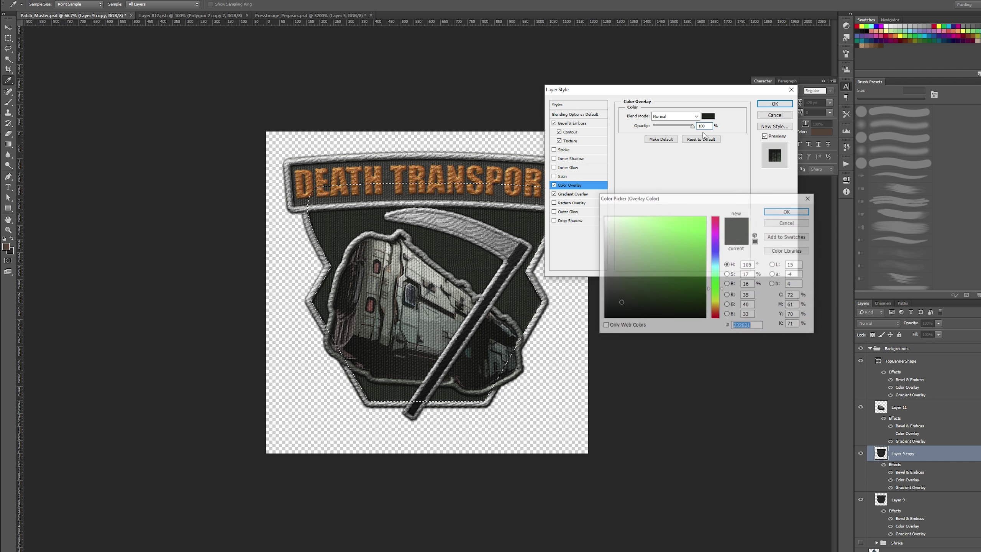
left_click_drag(719, 301, 719, 311)
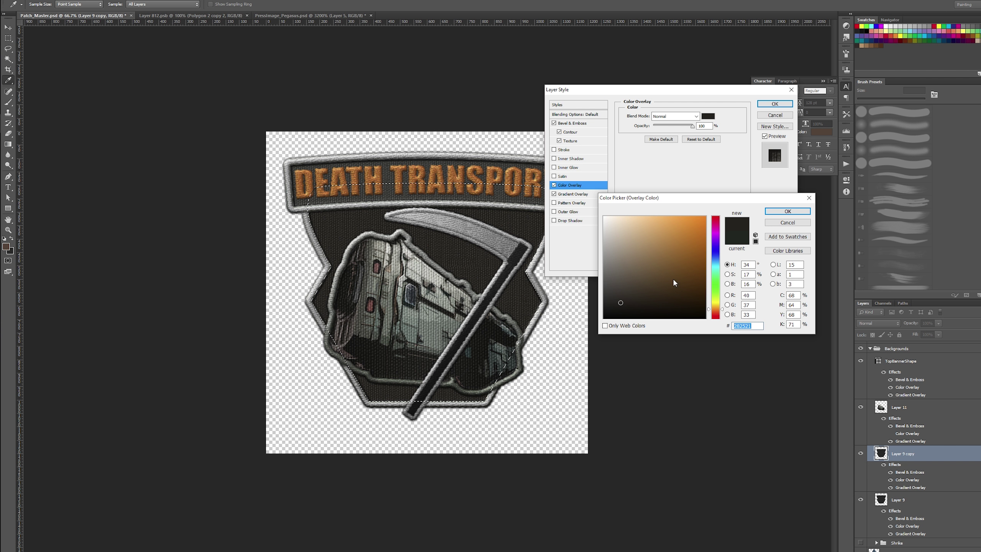
left_click_drag(673, 282, 675, 273)
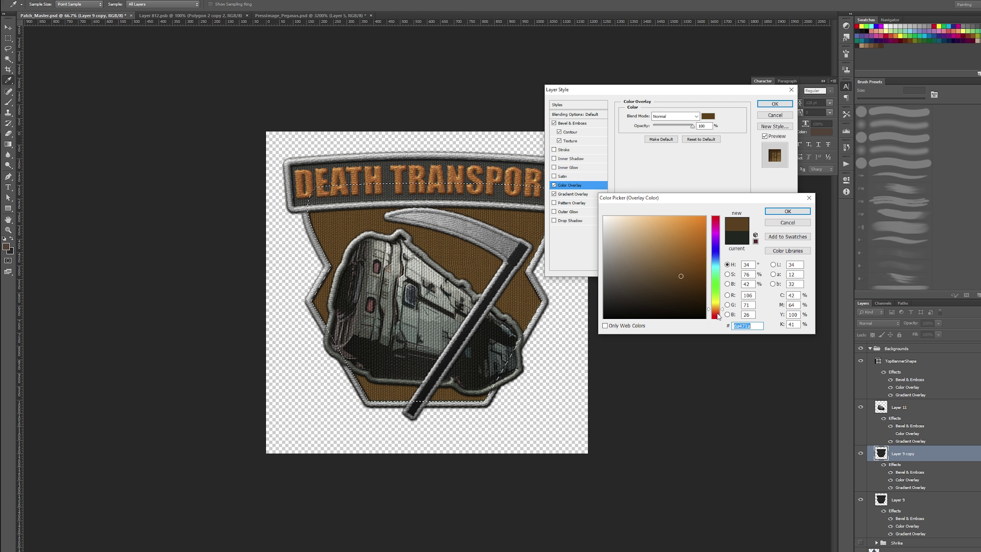
left_click_drag(711, 309, 711, 310)
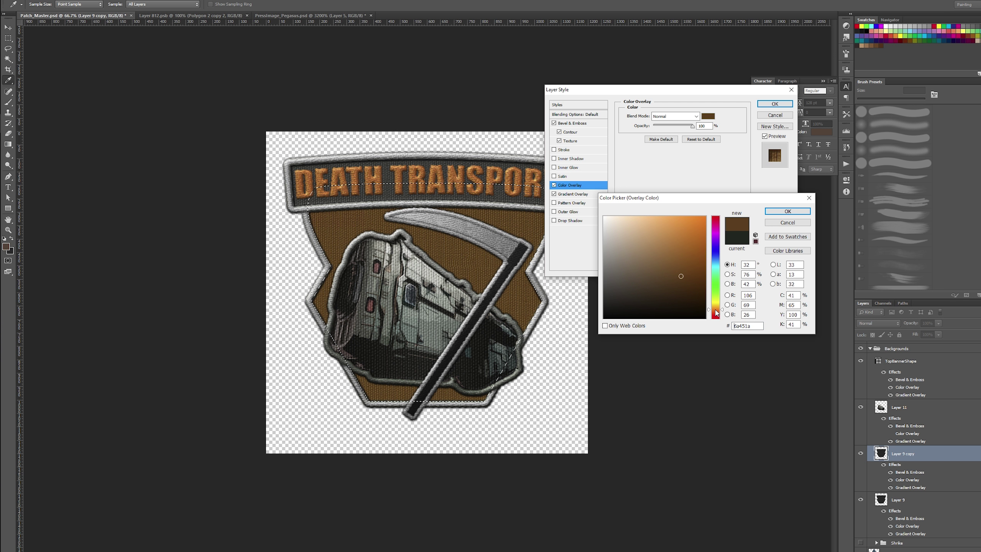
left_click(444, 171)
mouse_move(682, 269)
left_mouse_down()
mouse_move(679, 279)
mouse_move(687, 258)
left_mouse_up()
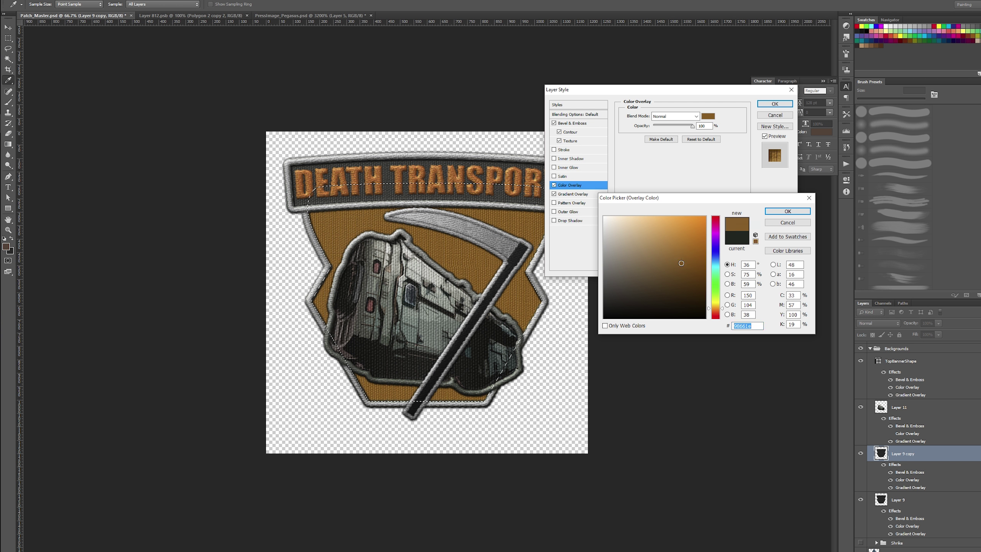
left_click(681, 263)
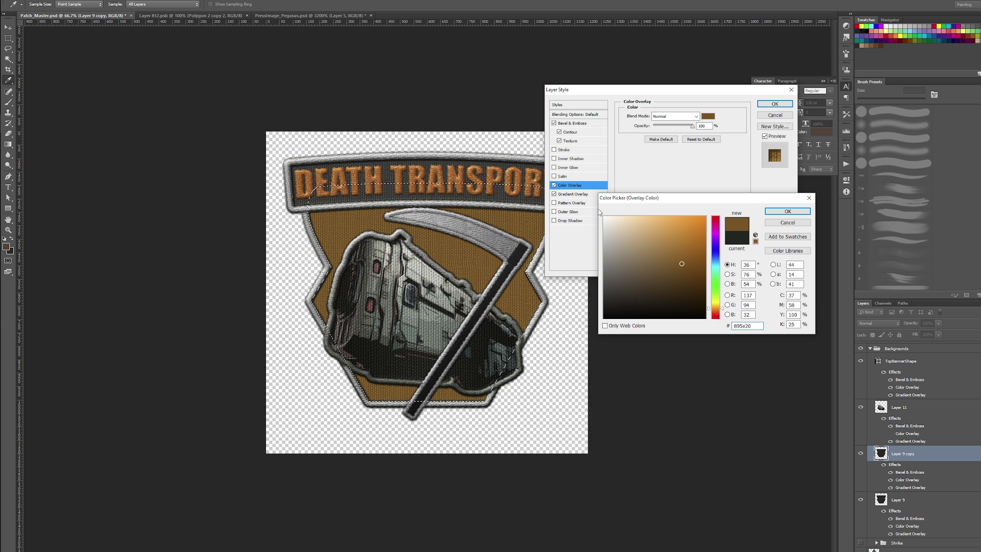
left_click(715, 311)
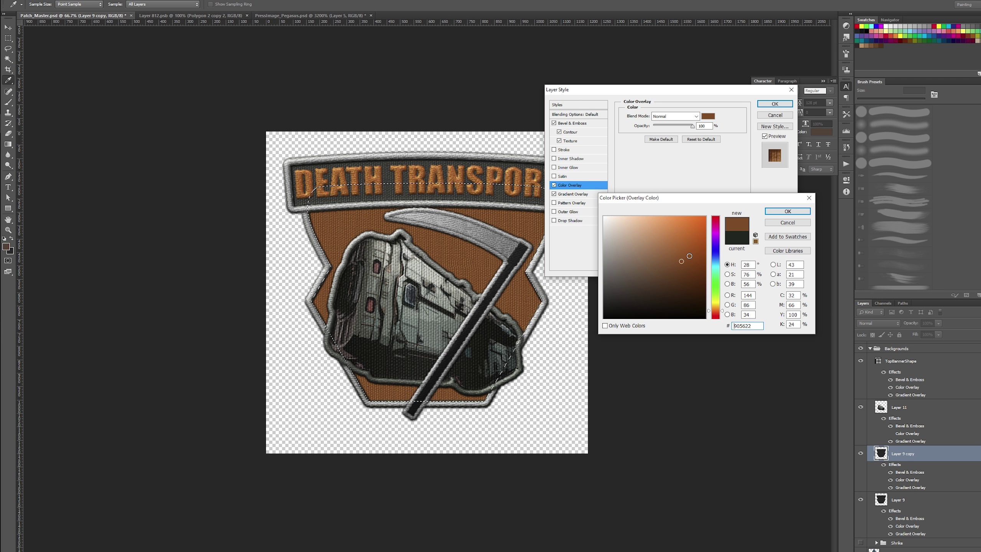
left_click(787, 211)
- Apply the Color Overlay and erase a large round brown area with a 1400 px hard round eraser
left_click(775, 104)
key("z")
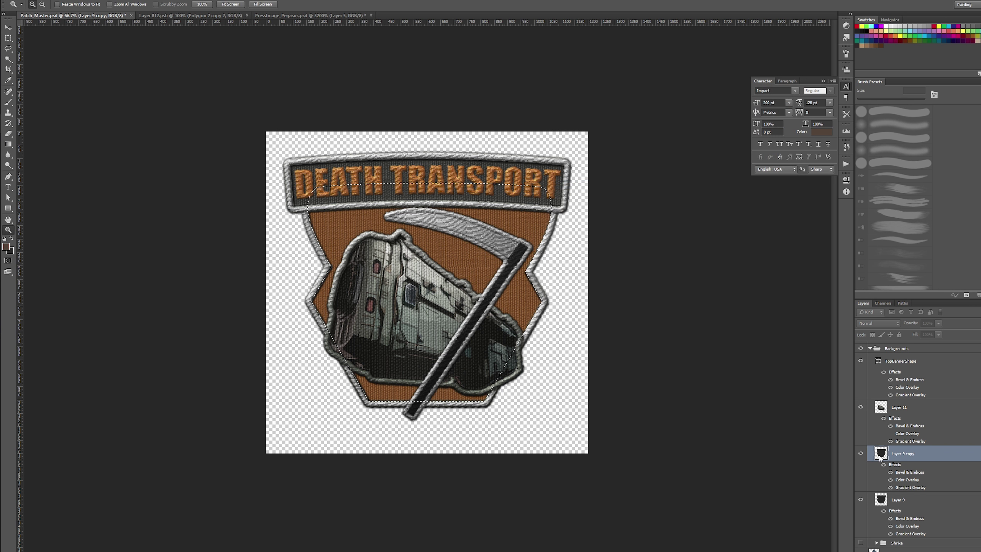
key("e")
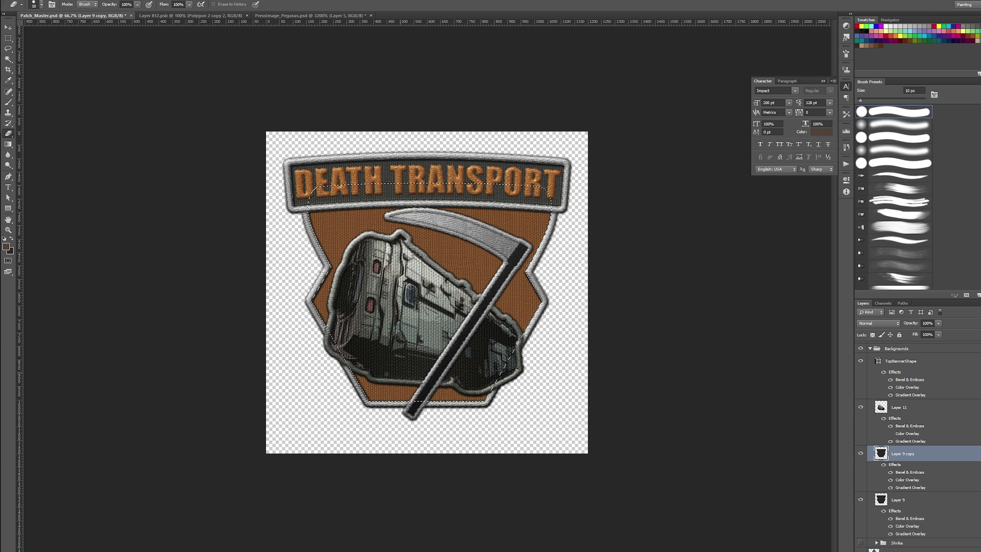
right_click(261, 338)
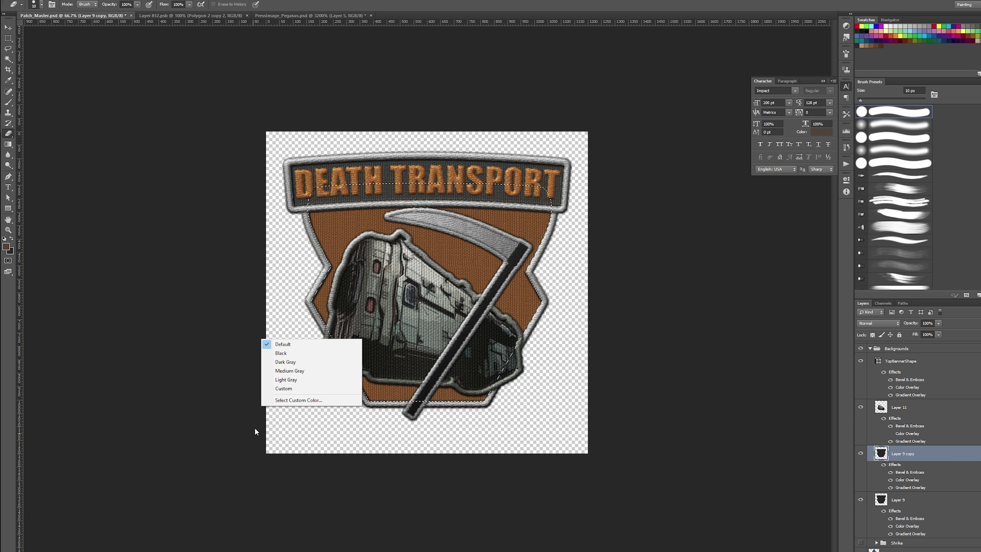
key("Escape")
key("b")
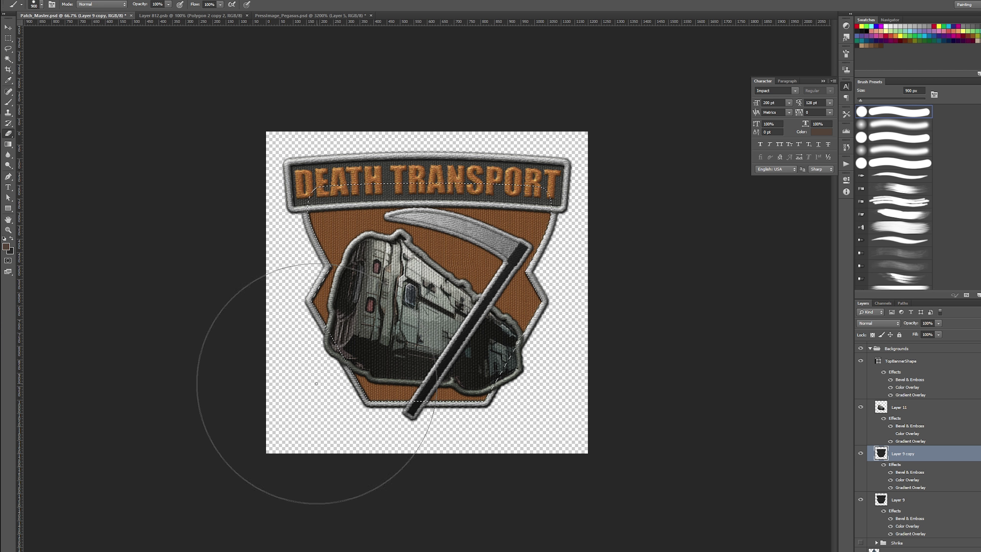
key("e")
right_click(316, 383)
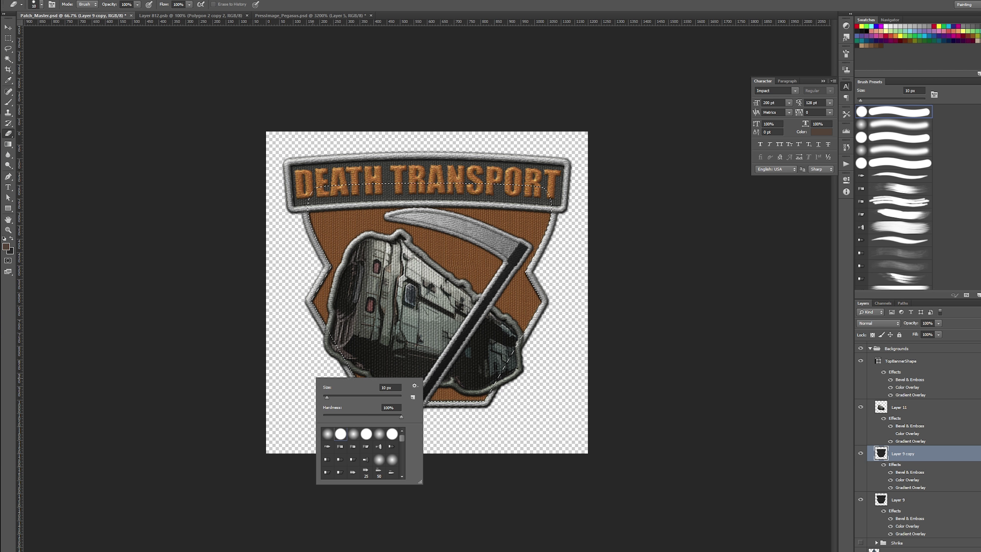
double_click(340, 433)
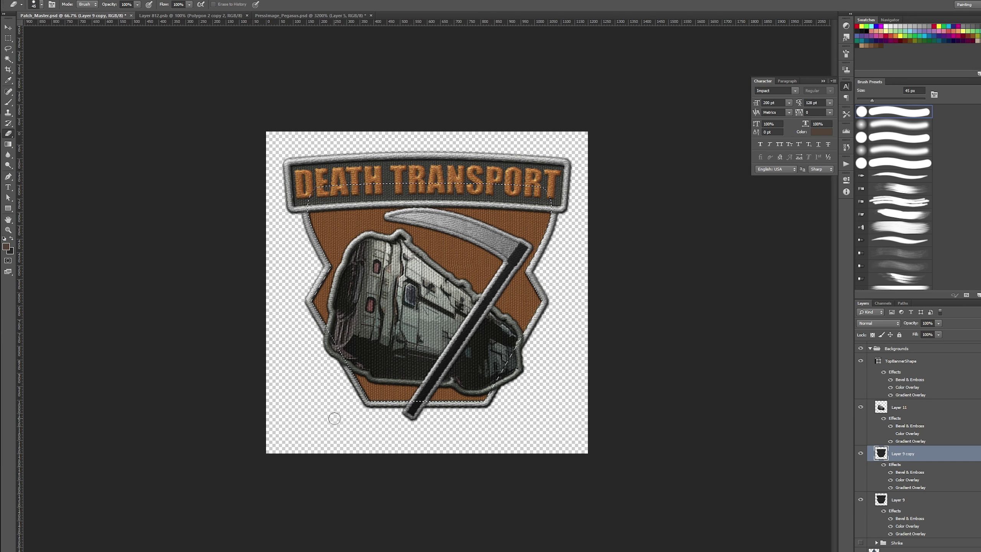
key("bracketright")
key("bracketright")
key("bracketright")
key("bracketright")
key("bracketright")
key("bracketright")
key("bracketright")
key("bracketright")
key("bracketright")
key("bracketright")
key("bracketright")
key("bracketright")
key("bracketright")
key("bracketright")
key("bracketright")
key("bracketright")
key("bracketright")
key("bracketright")
key("bracketright")
key("bracketright")
left_click(398, 421)
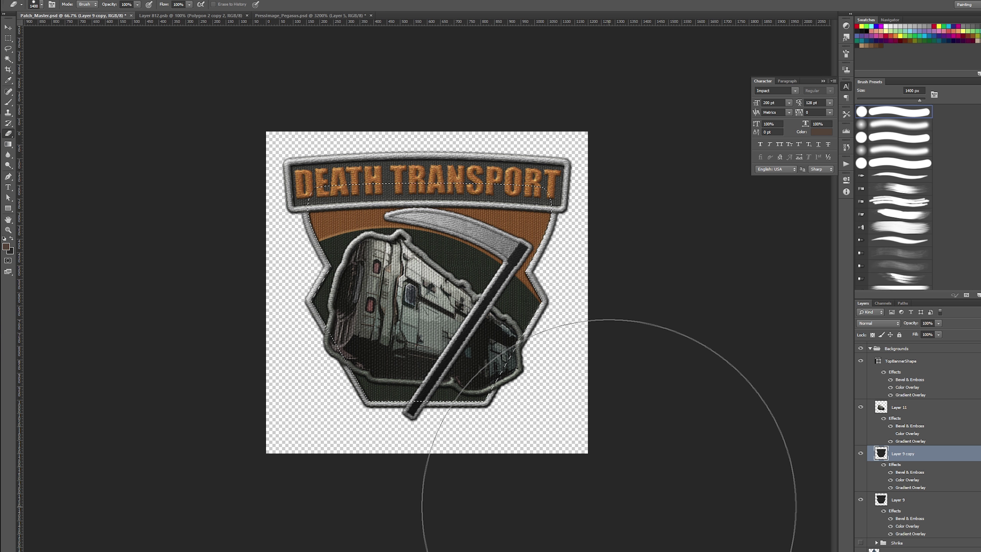
- Zoom out to 33.3% and refill the selection on Layer 9 copy with brown
key("z")
left_click(587, 442, "alt")
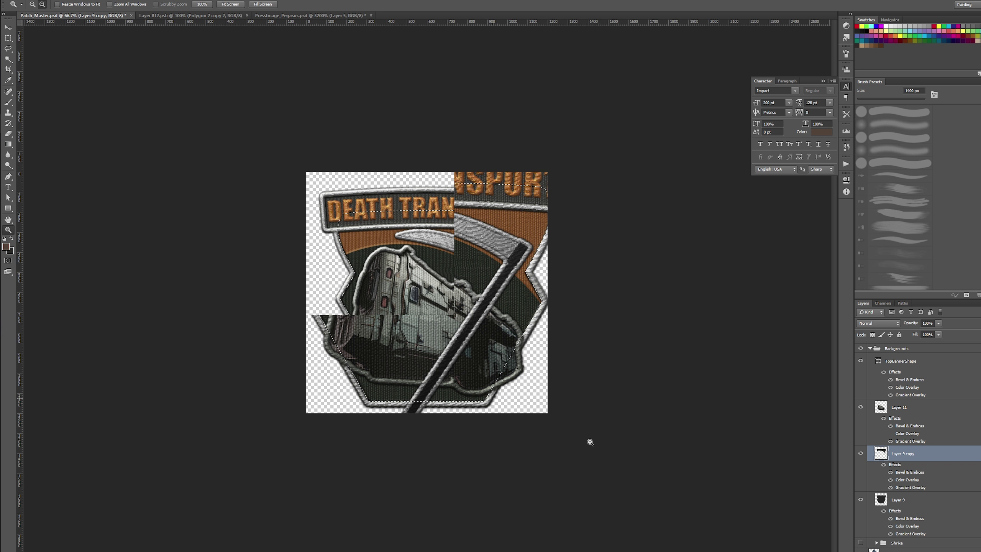
left_click(590, 442, "alt")
left_click(590, 442, "alt")
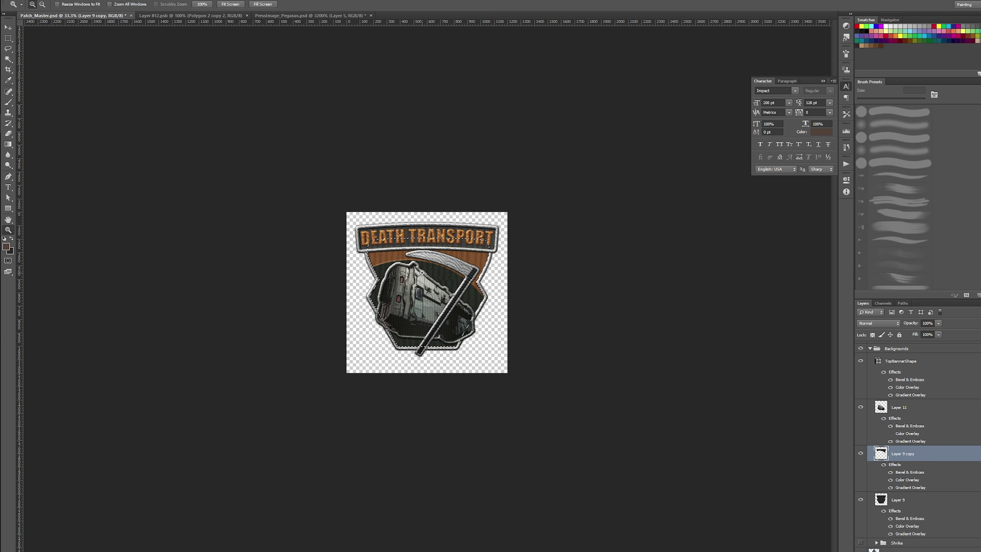
key("alt+BackSpace")
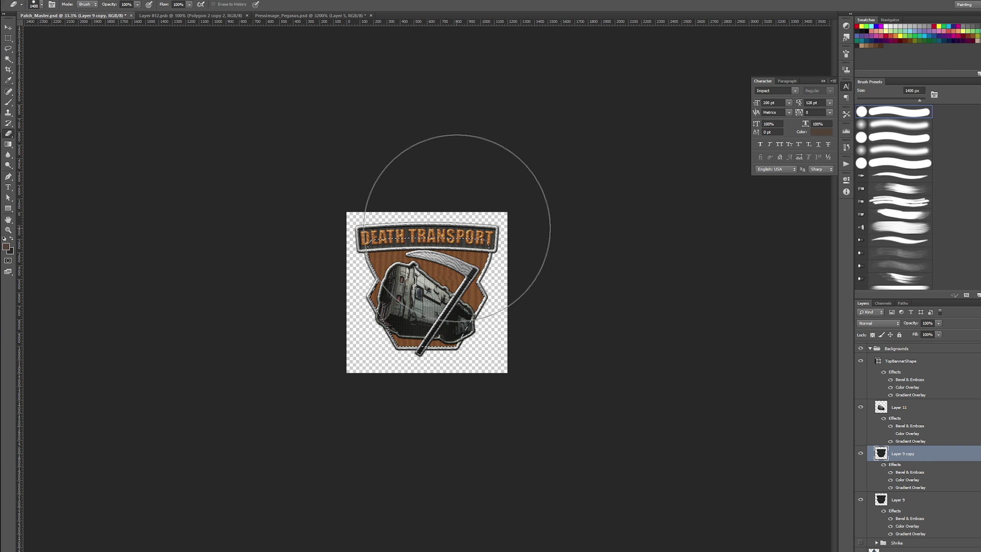
left_click(457, 228)
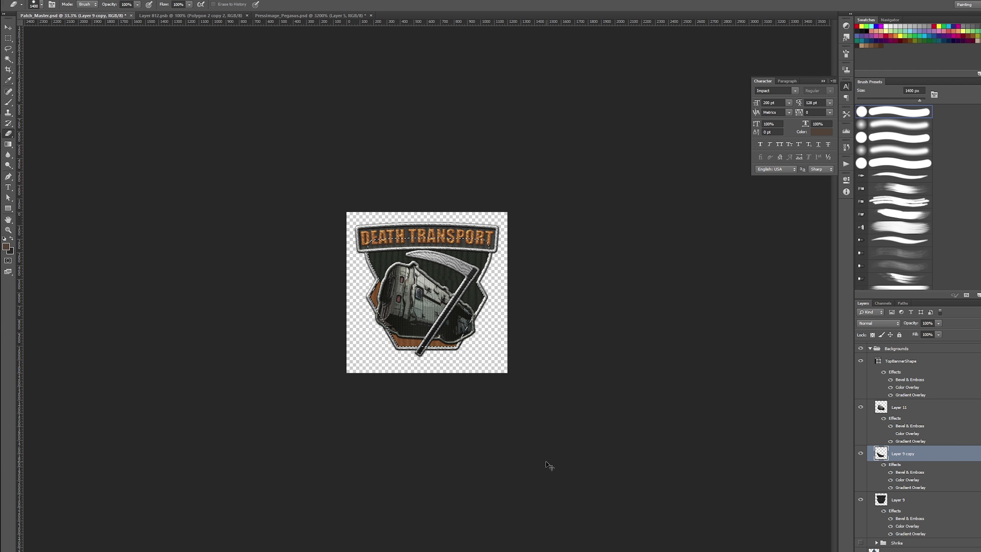
key("ctrl+z")
right_click(524, 385)
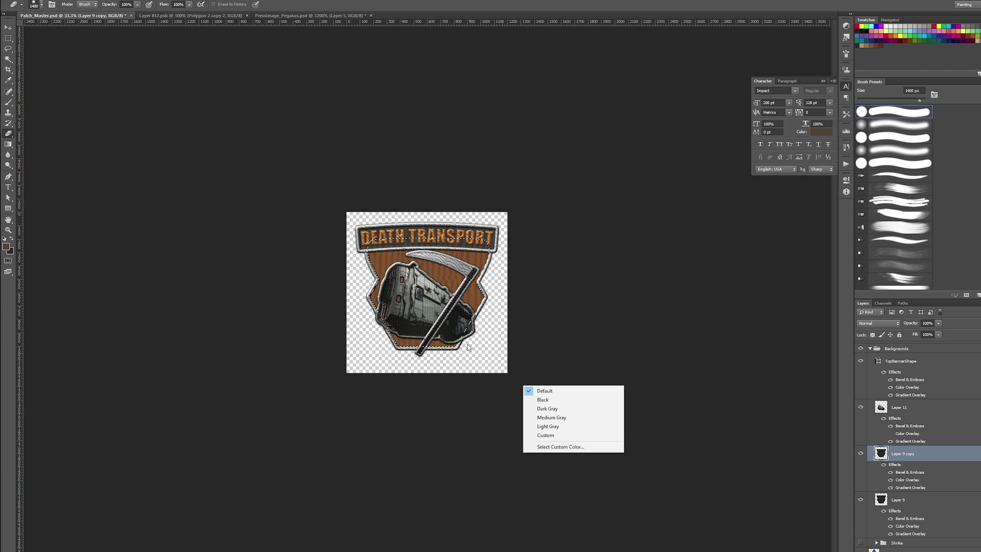
left_click(542, 390)
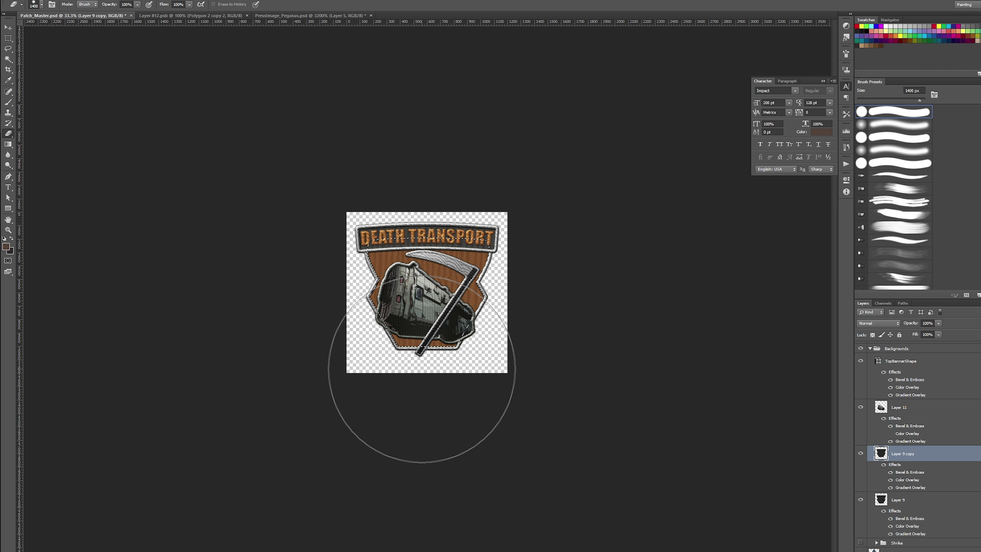
- Erase the brown wood in the shield's lower half and zoom to 100%
left_click(426, 370)
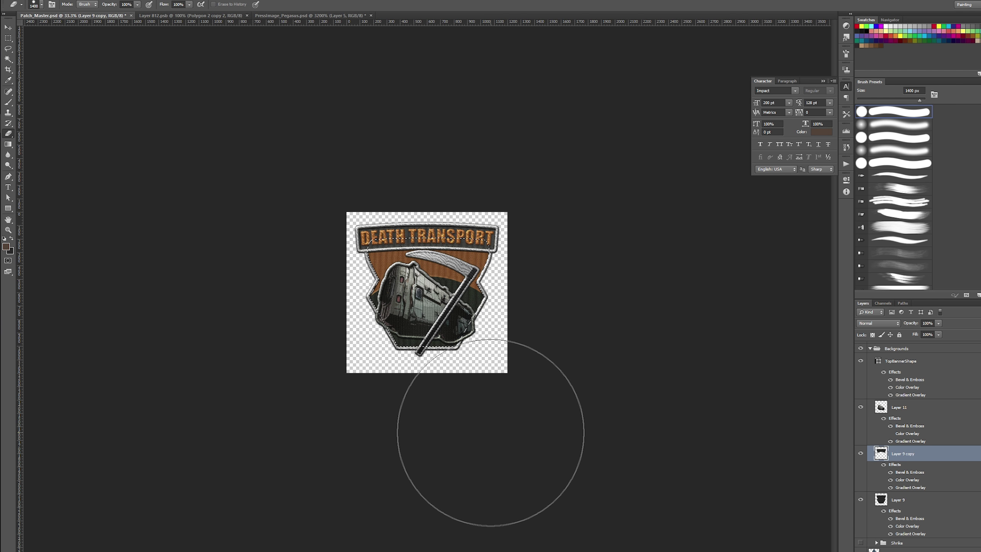
key("z")
left_click(497, 360, "alt")
left_click(437, 279)
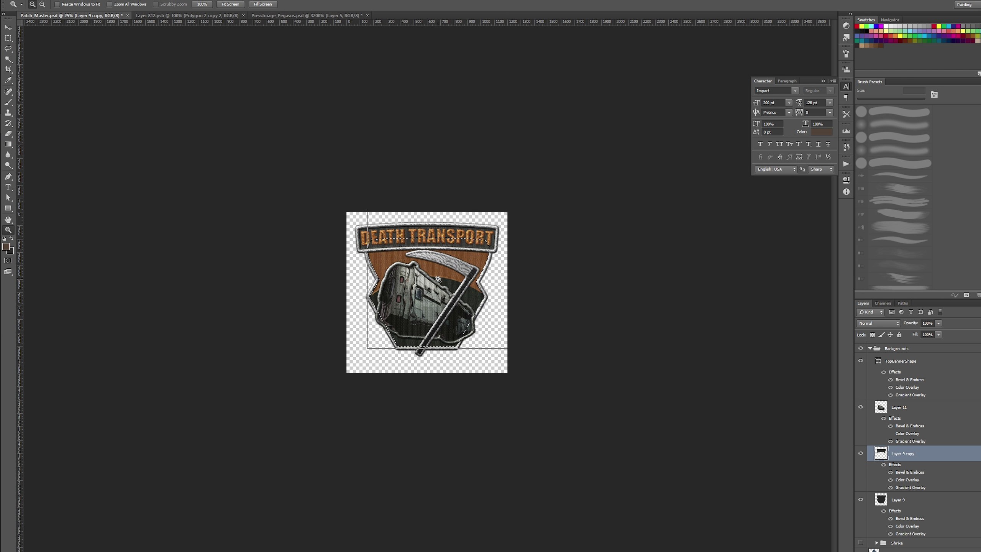
left_click(438, 278)
left_click(483, 285)
left_click(502, 289)
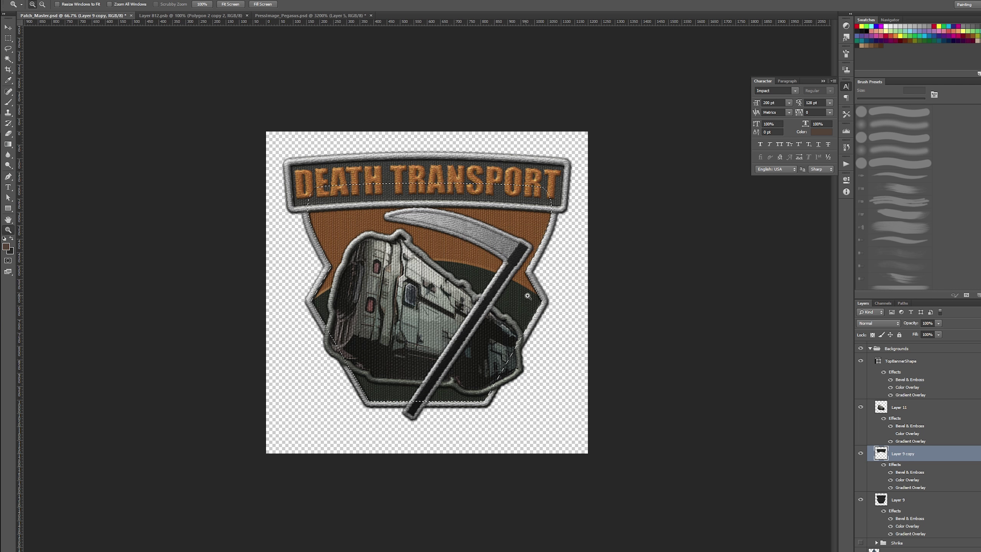
left_click(528, 295)
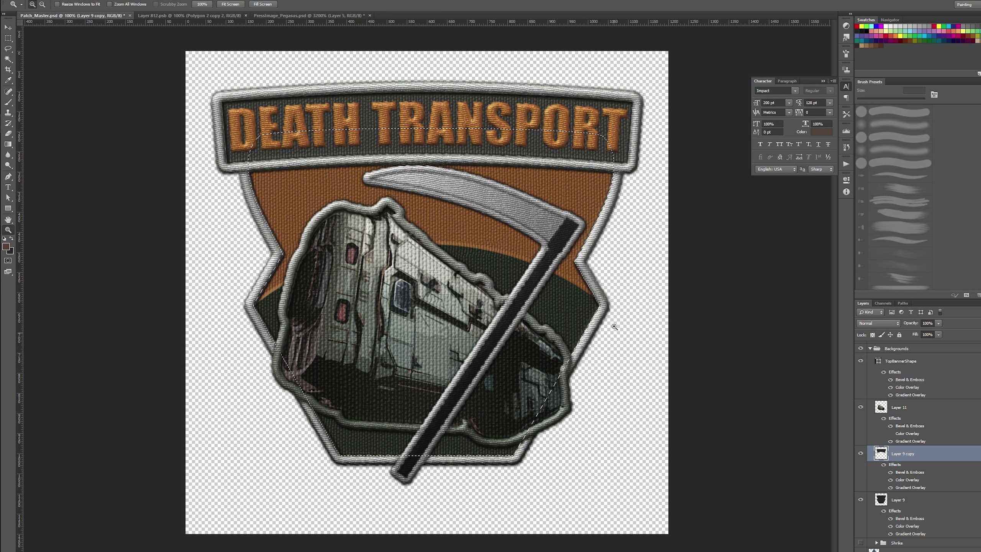
- Deselect using the Marquee tool's right-click menu
key("m")
right_click(510, 281)
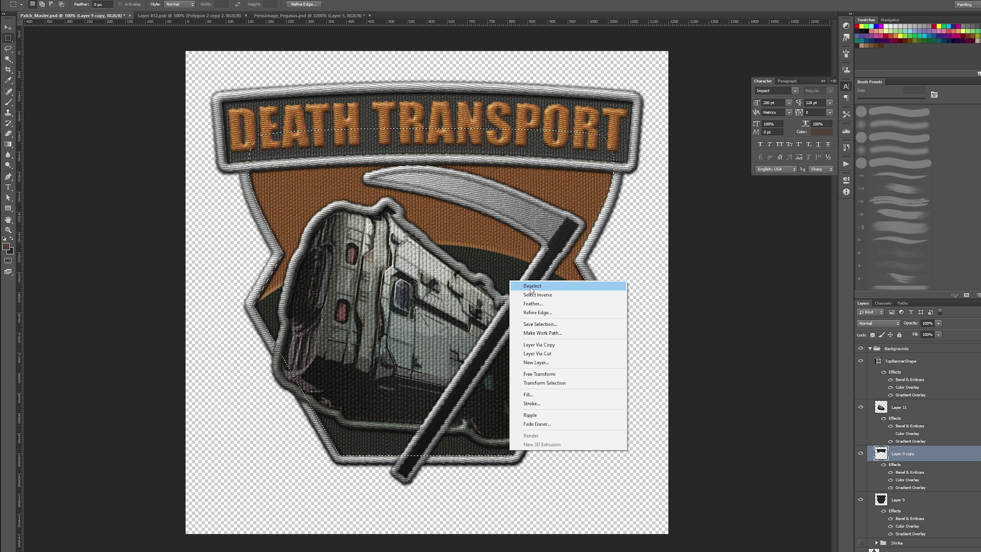
left_click(532, 285)
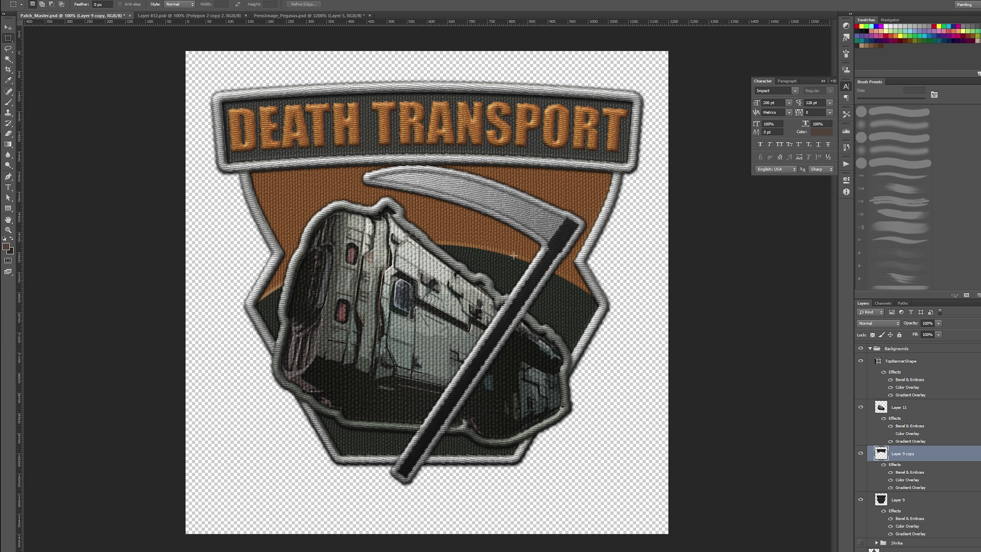
double_click(909, 472)
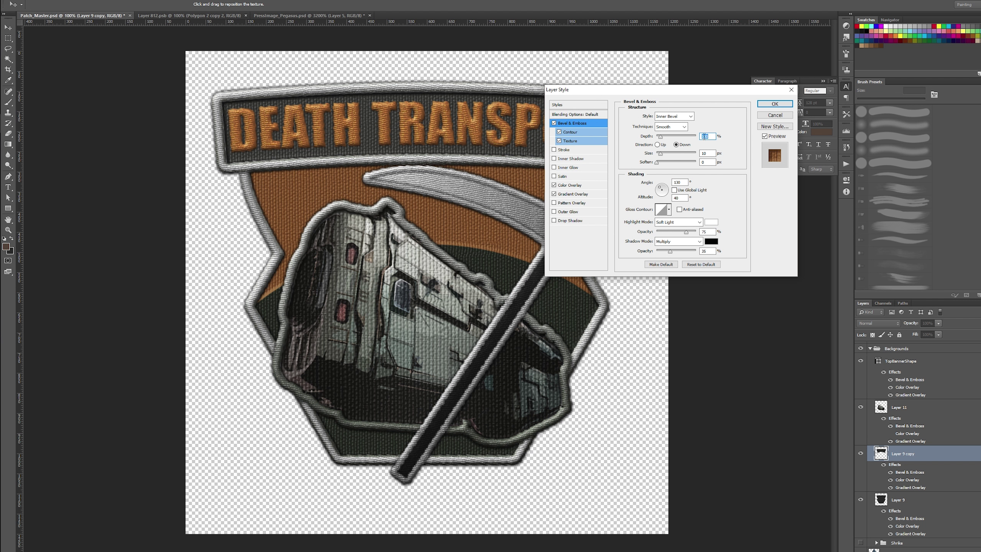
type("250")
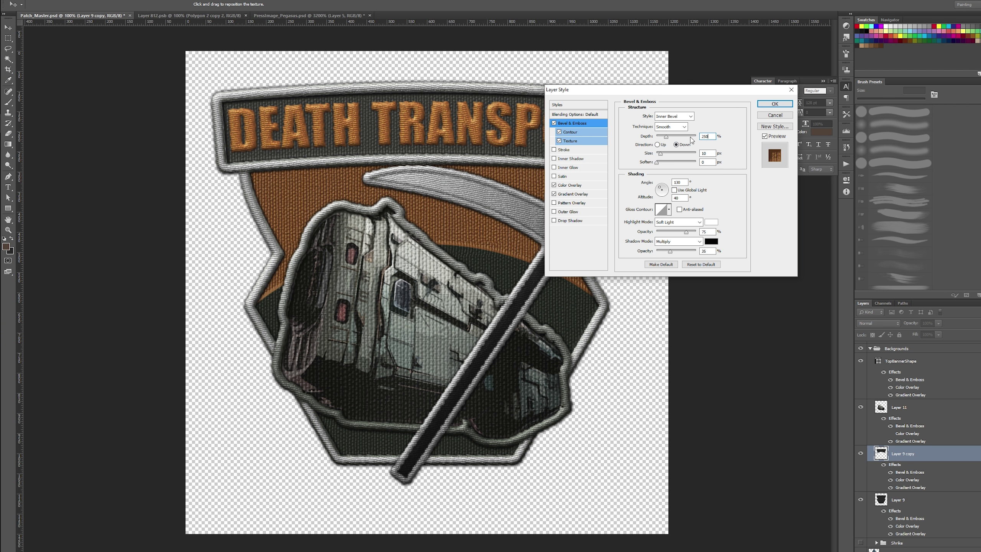
double_click(705, 136)
type("100")
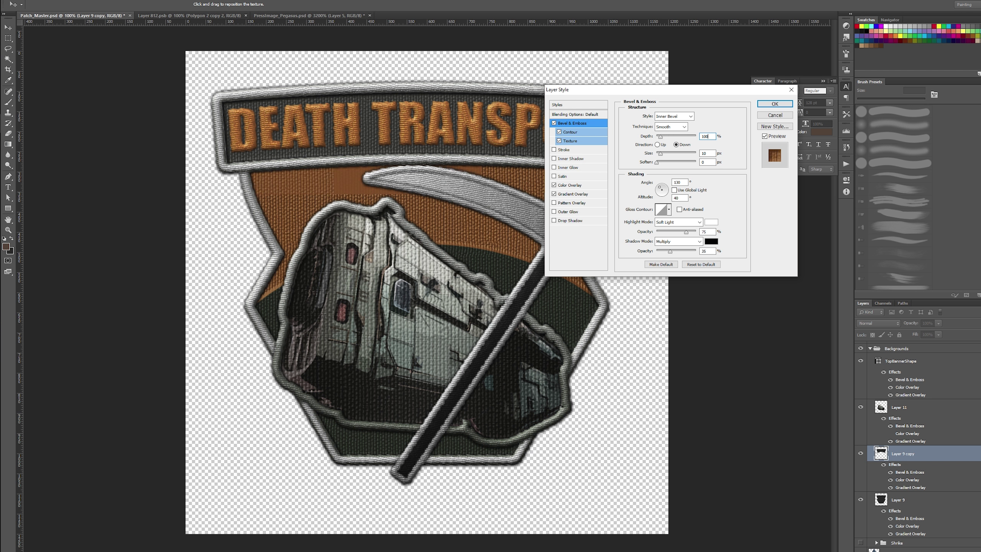
key("Tab")
type("25")
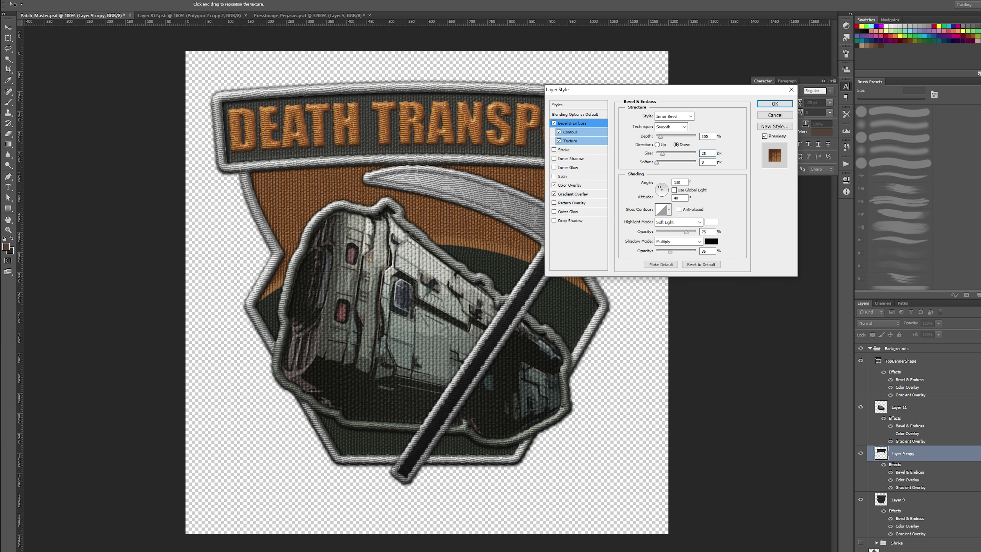
key("ctrl+z")
left_click(573, 195)
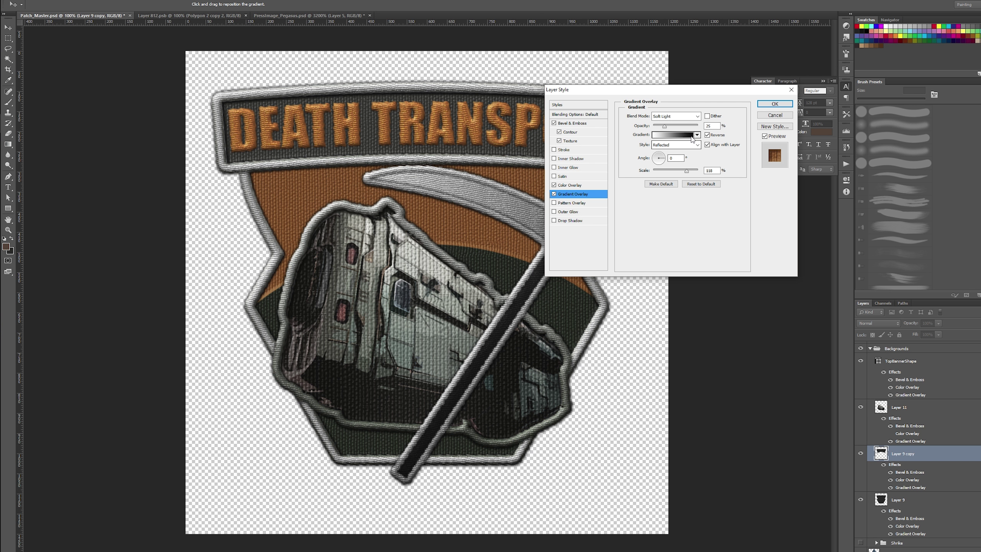
key("i")
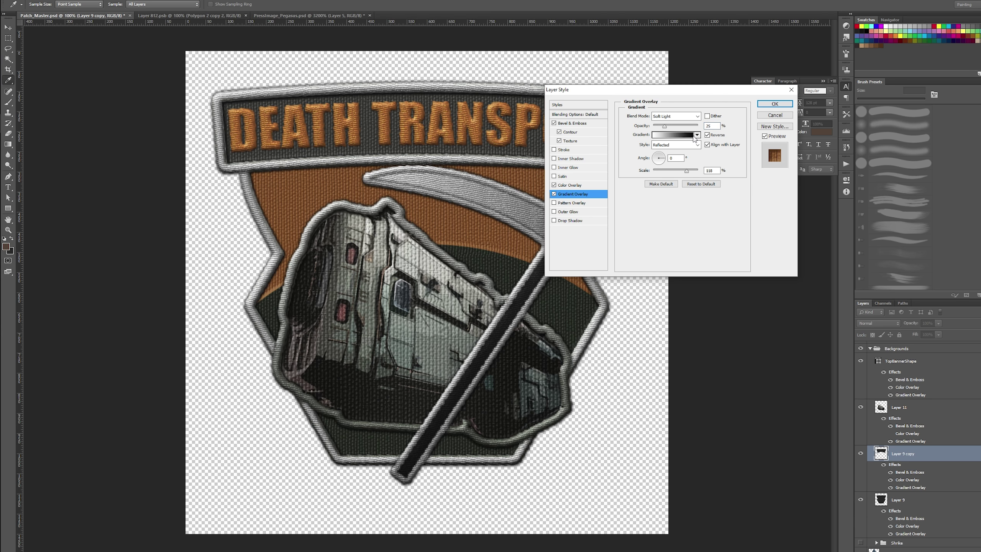
left_click(711, 126)
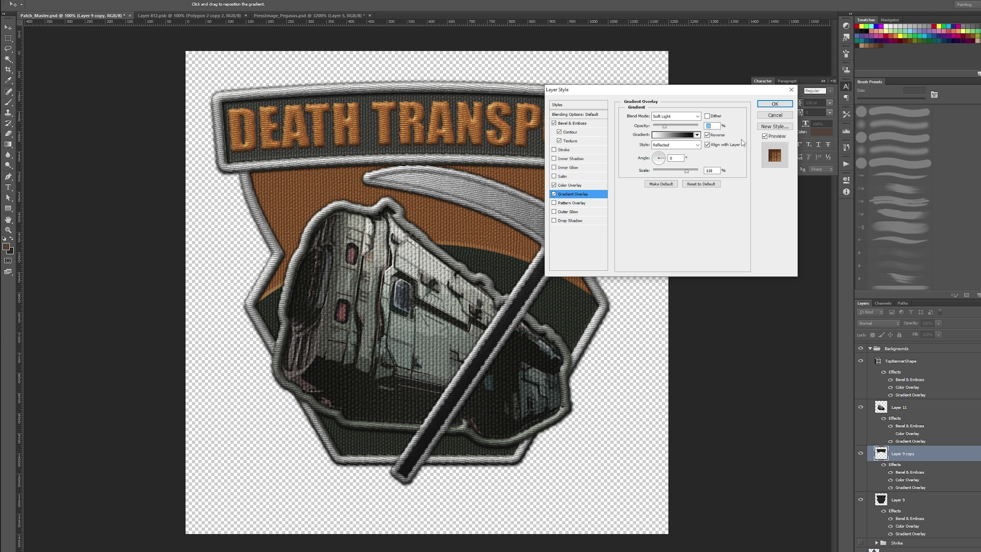
left_click(697, 135)
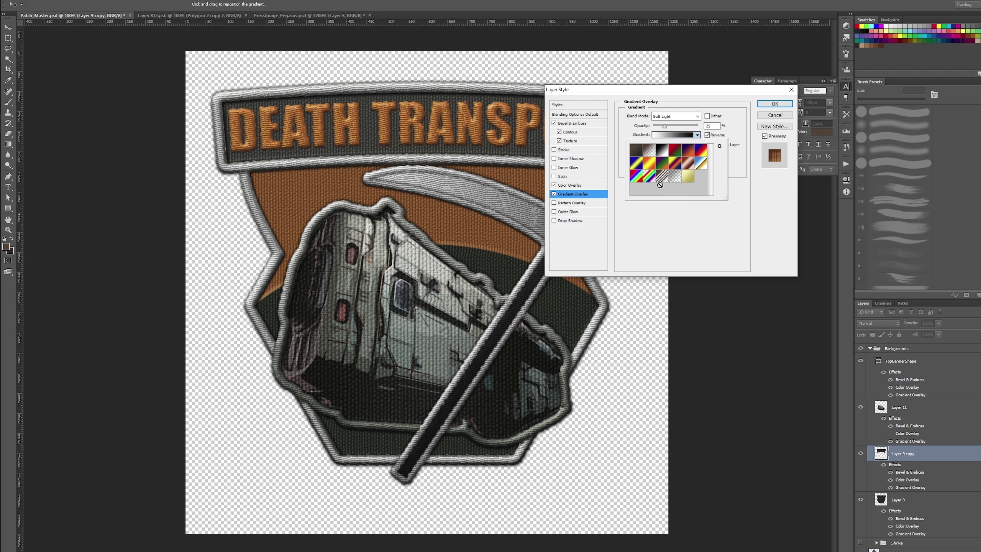
left_click(661, 225)
left_click(665, 145)
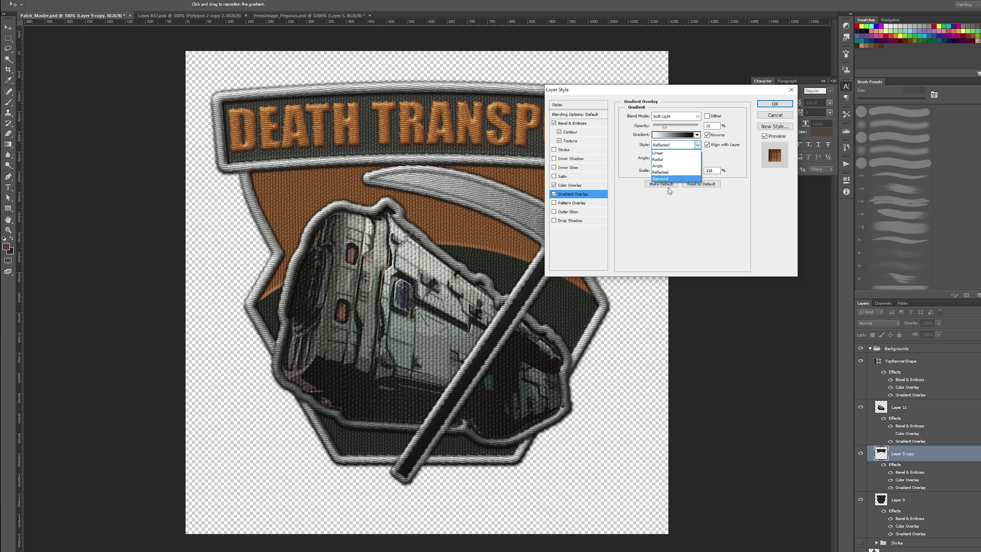
left_click(665, 158)
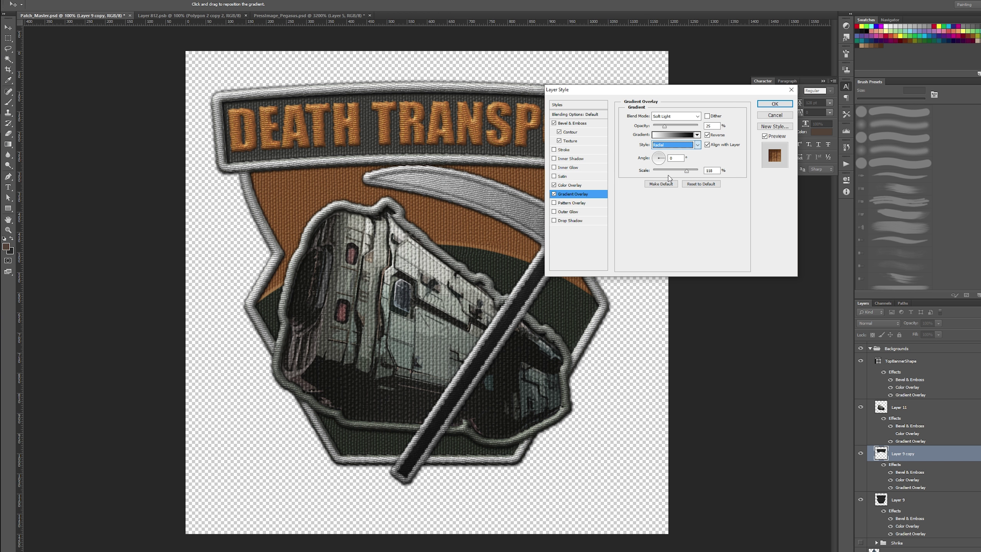
mouse_move(665, 126)
left_mouse_down()
mouse_move(691, 128)
mouse_move(680, 129)
left_mouse_up()
left_click_drag(686, 171, 698, 173)
type("1")
left_click(676, 117)
left_click(674, 127)
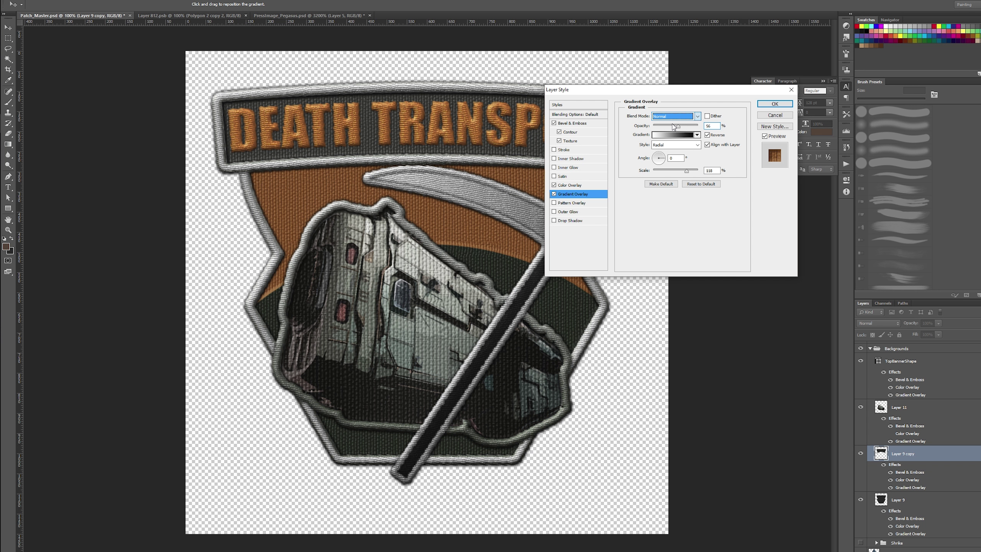
left_click(675, 116)
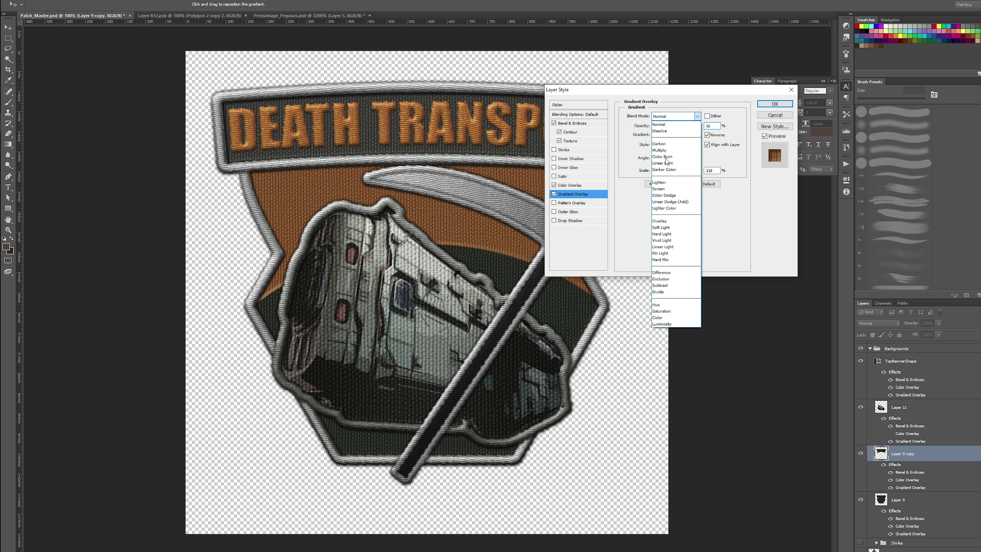
left_click(672, 228)
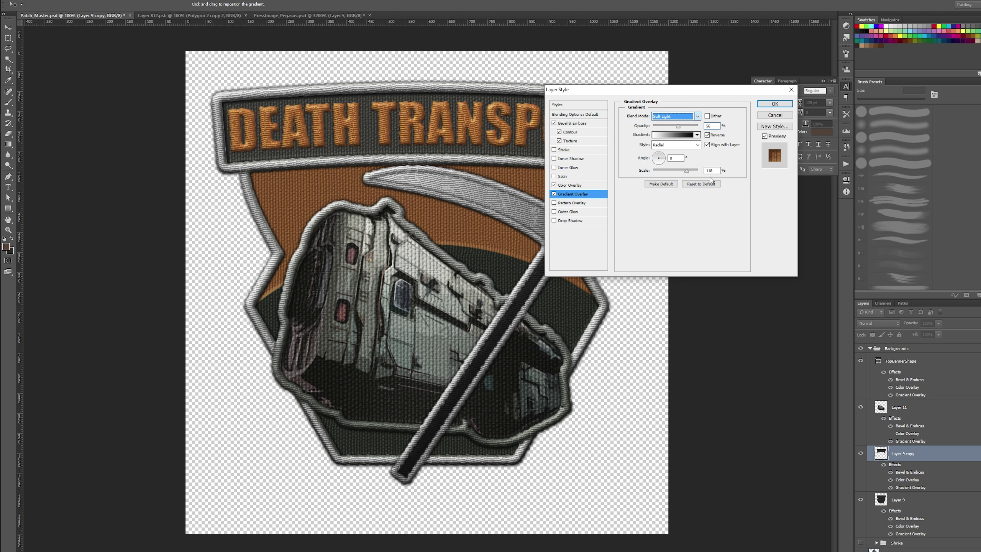
left_click(771, 114)
key("z")
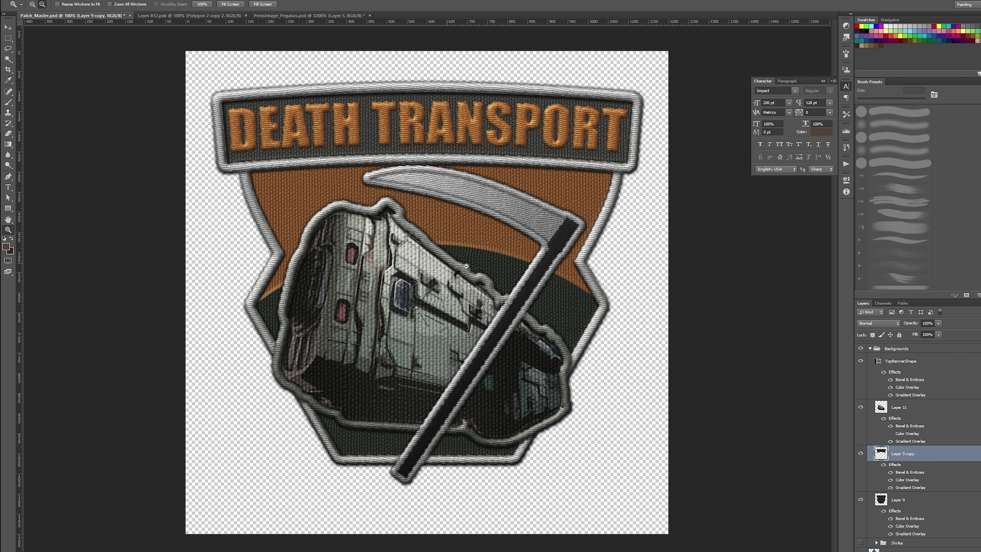
- Group the four layers from TopBannerShape through Layer 9 with Ctrl+G
left_click(467, 266, "alt")
left_click(475, 281, "alt")
left_click(495, 315, "alt")
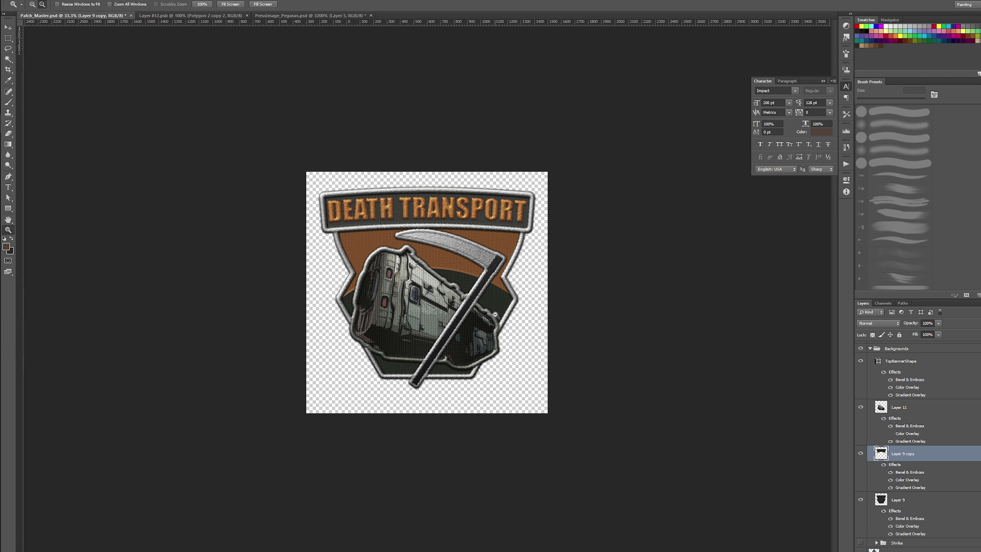
left_click(437, 274)
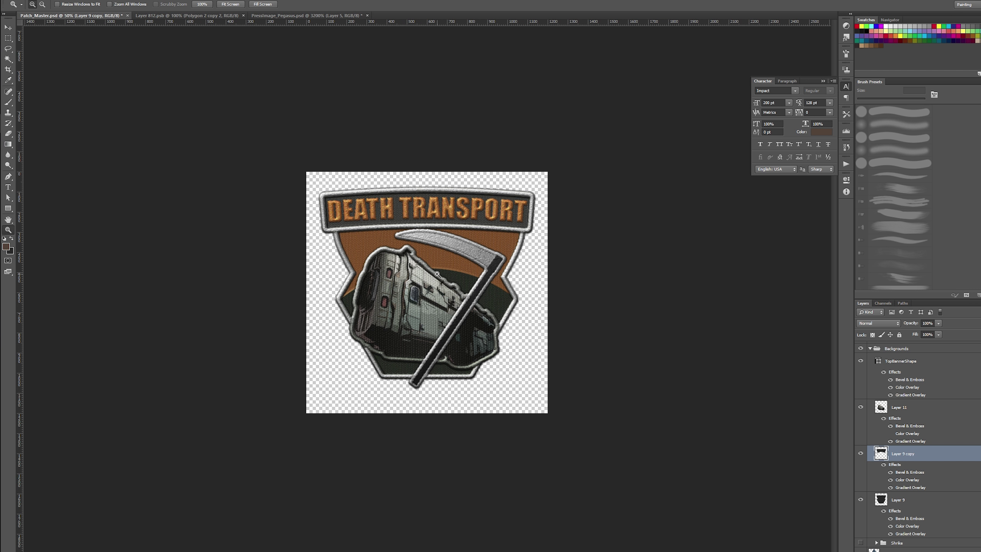
left_click(437, 274)
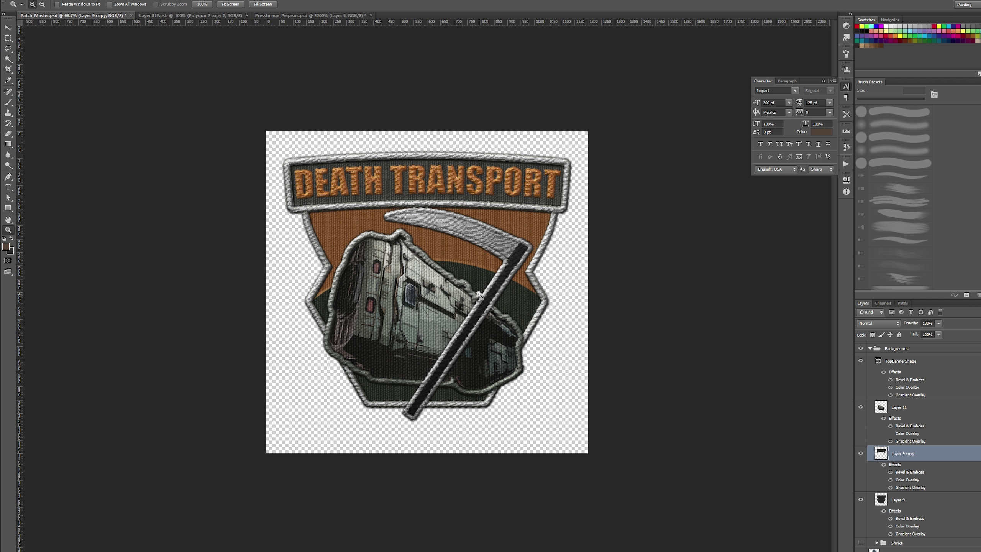
left_click(913, 361)
scroll(925, 414, "up", 3)
scroll(905, 406, "down", 2)
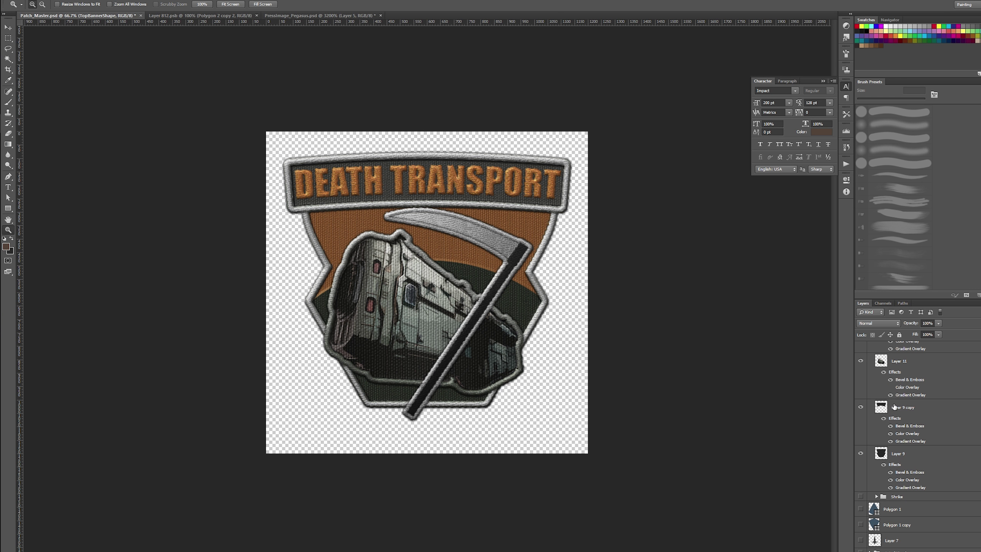
scroll(906, 406, "up", 2)
scroll(902, 419, "down", 3)
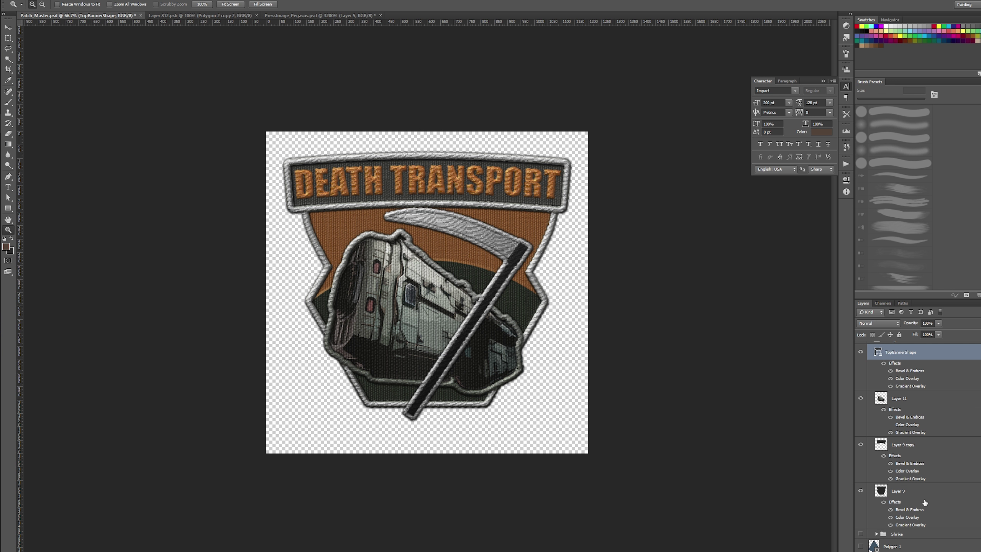
left_click(915, 497, "shift")
key("ctrl+g")
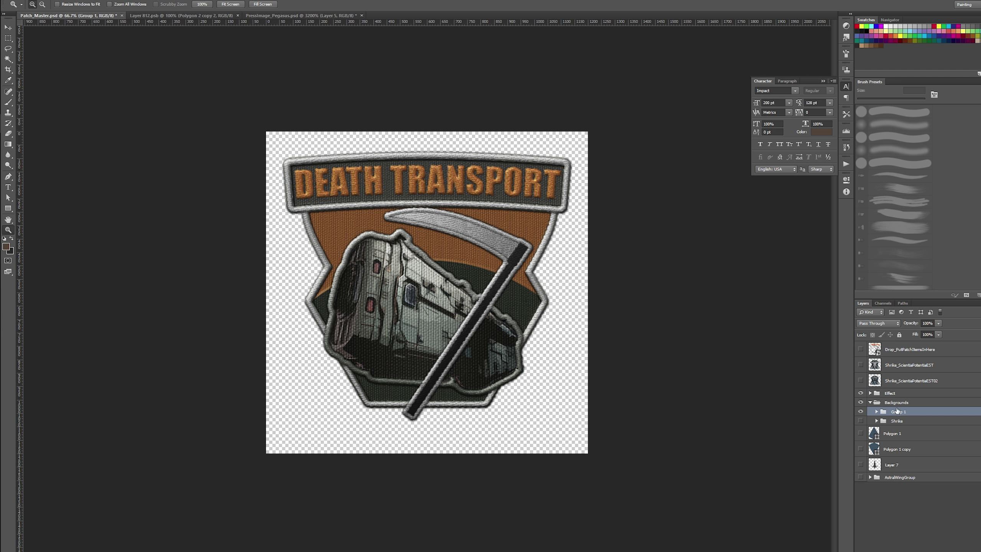
- Rename the new group to Pegasus01
double_click(897, 412)
type("Pegasus")
key("Return")
double_click(896, 412)
key("Right")
type("01")
key("Return")
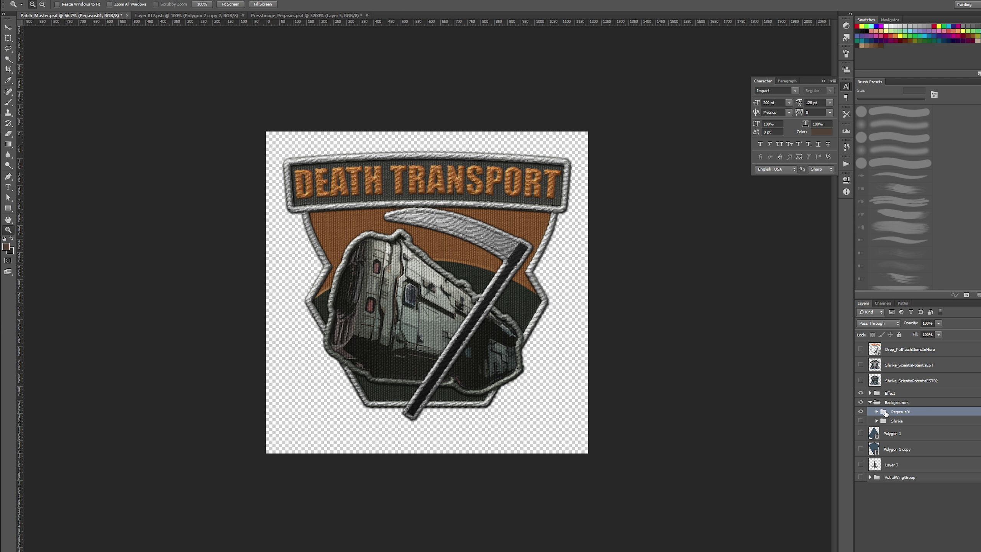
- Stamp all visible layers into a merged Layer 12 above the Effect group
left_click(899, 392)
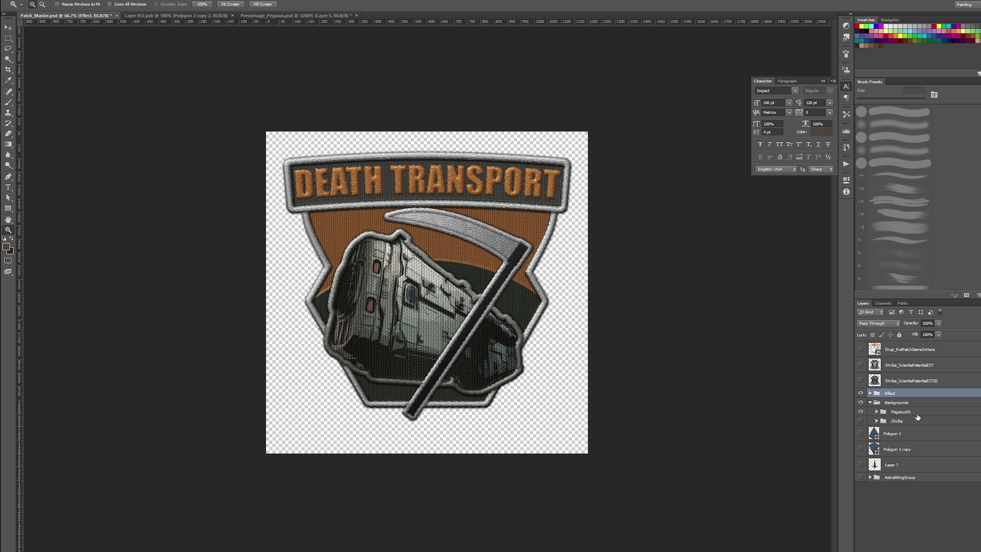
key("ctrl+shift+e")
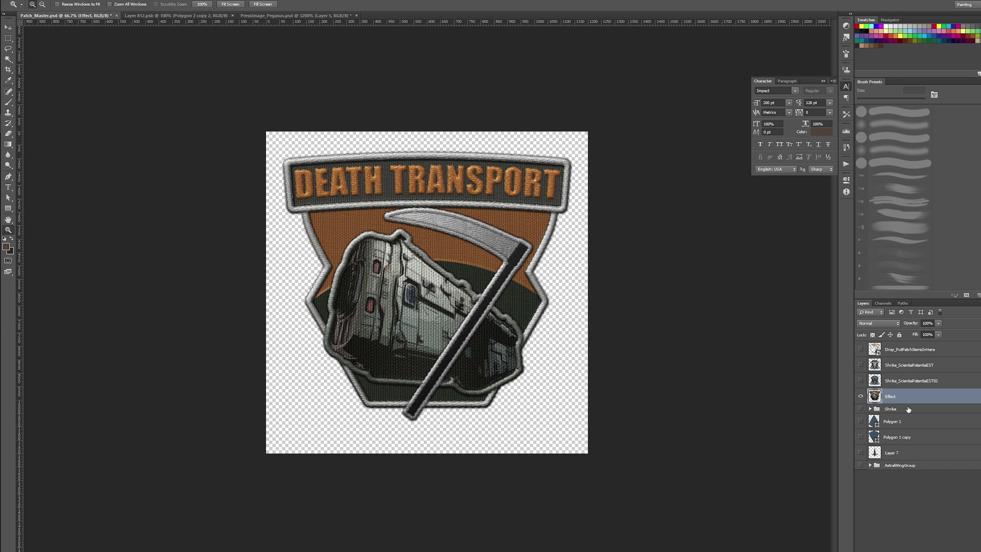
key("ctrl+z")
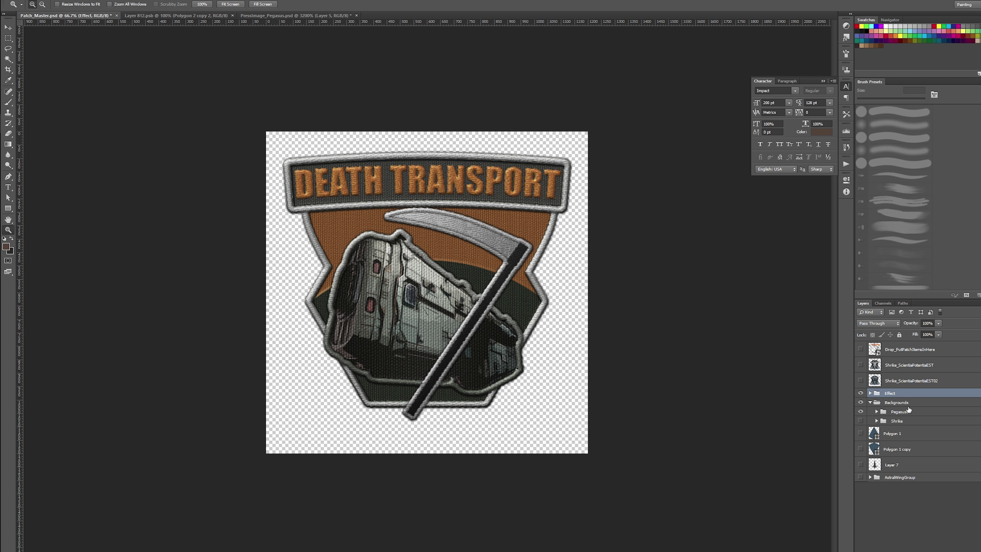
key("ctrl+shift+alt+e")
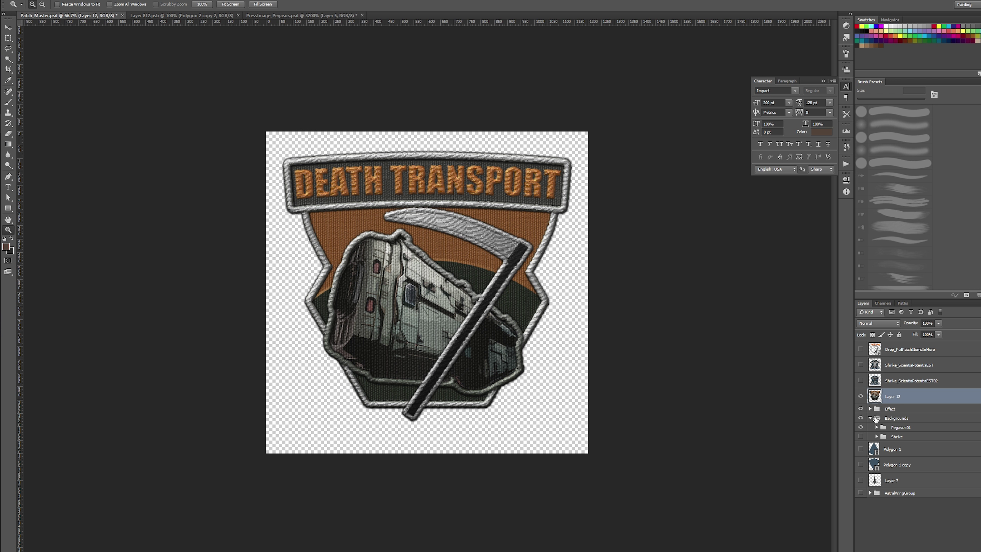
- Toggle layer visibility to compare the Scientia Potentia Est patches, then reshow Death Transport
left_click(861, 409)
left_click(860, 418)
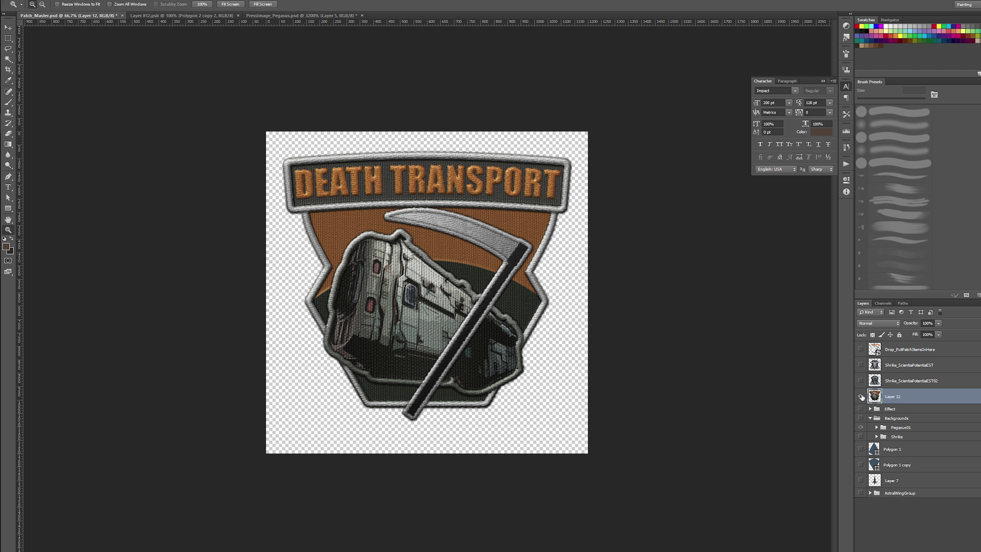
left_click(860, 396)
left_click(860, 380)
left_click(860, 365)
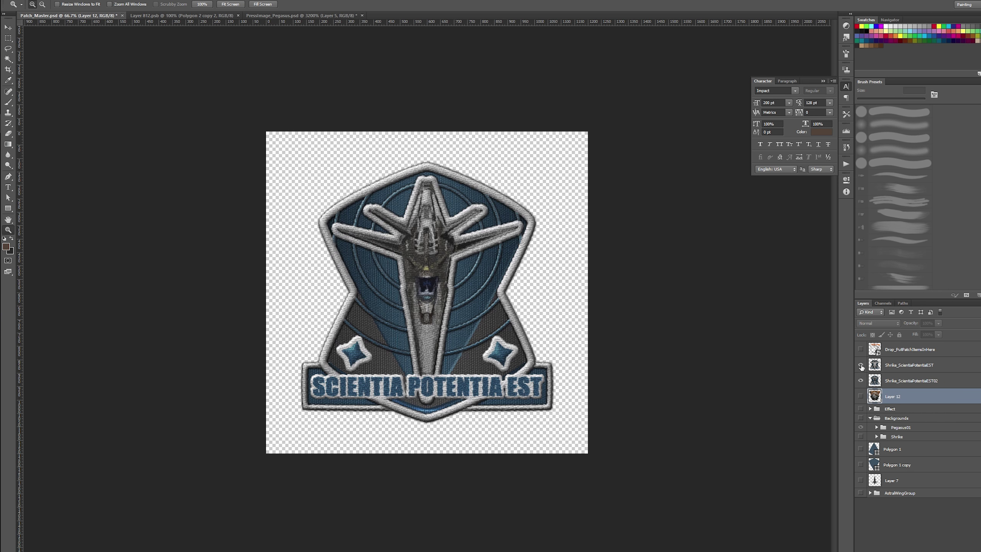
left_click(861, 366)
left_click(861, 380)
left_click(860, 396)
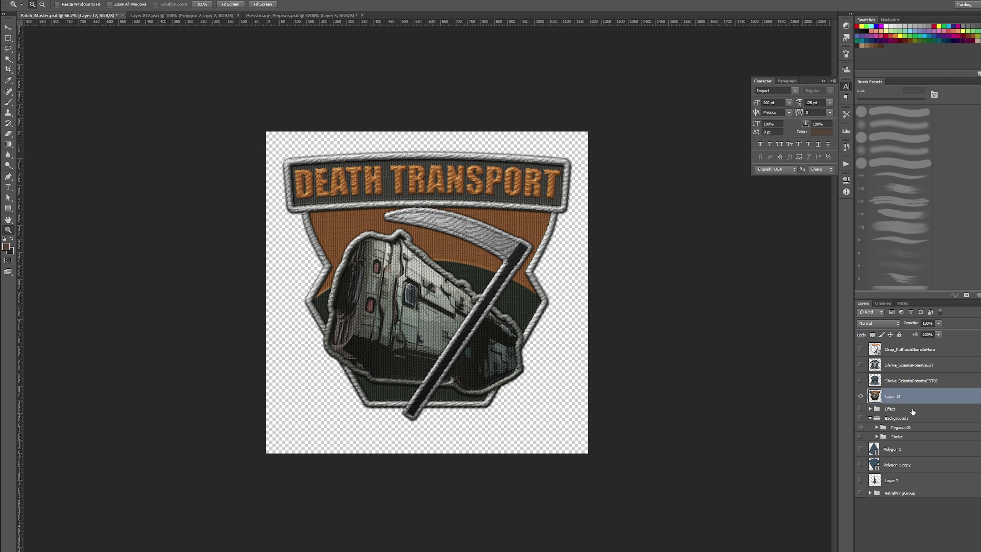
- Rename Layer 12 to Pegasus_DeathTransport and load its outline as a selection
left_click(911, 410)
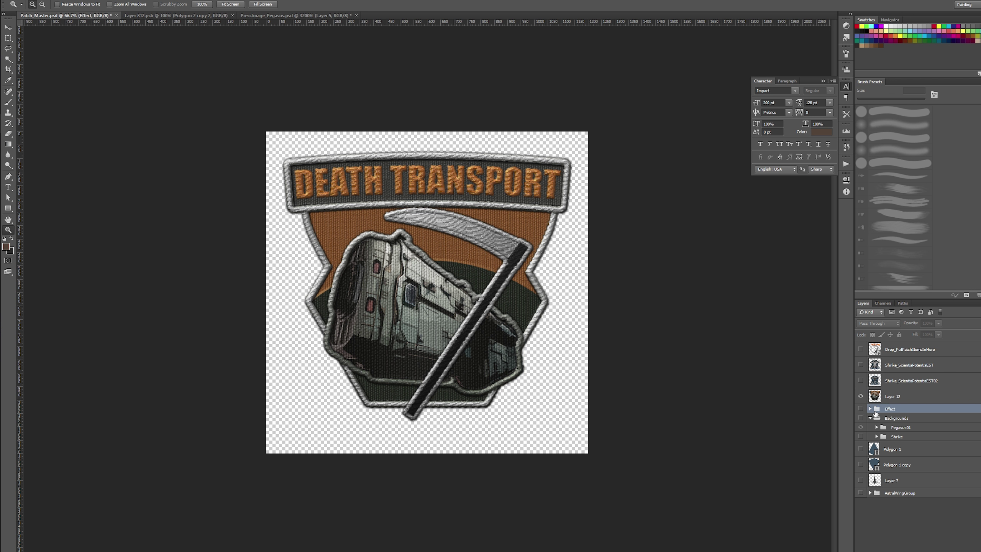
left_click(913, 398)
double_click(897, 398)
type("Pegasus_")
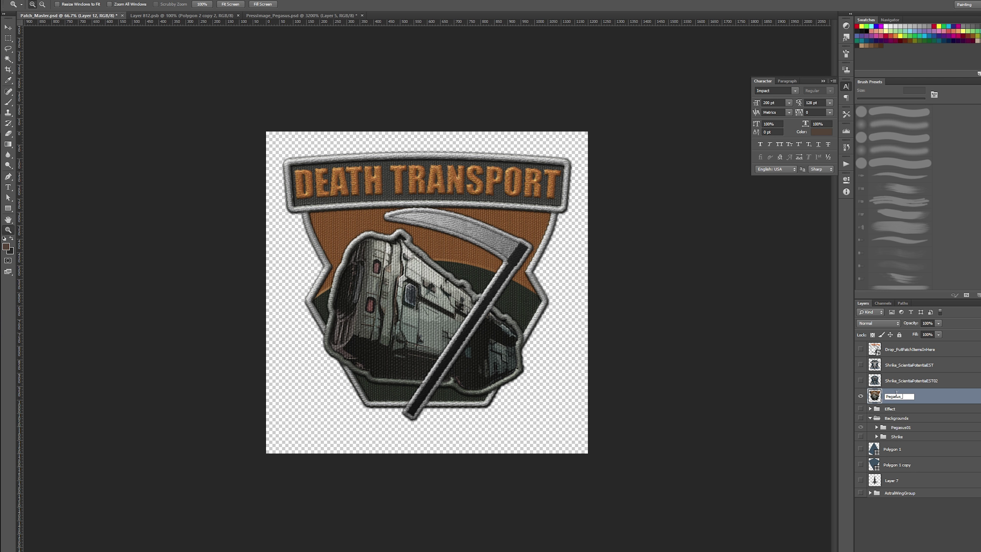
type("DeathTransport")
key("Return")
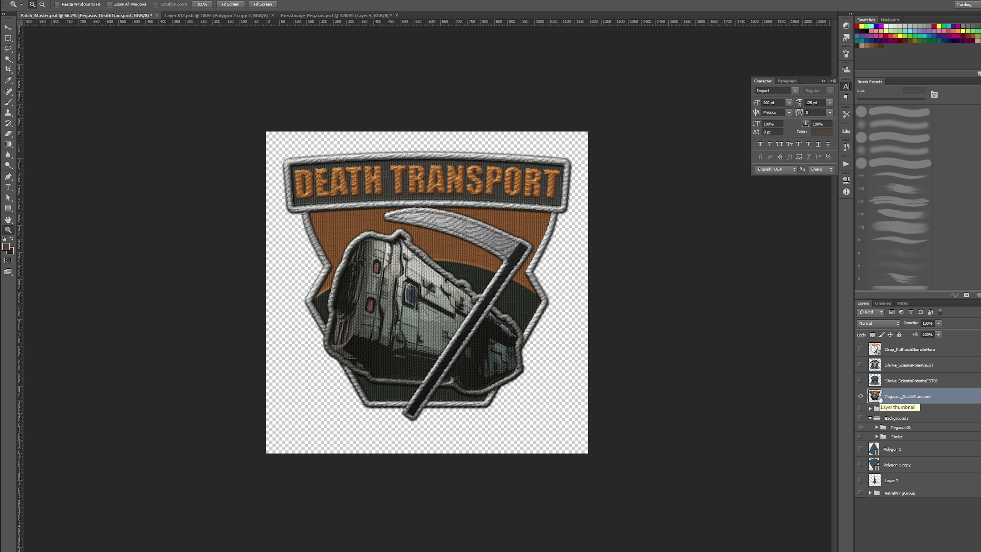
left_click(879, 398, "ctrl")
- Fill the entire Alpha 1 channel with black
key("m")
right_click(496, 260)
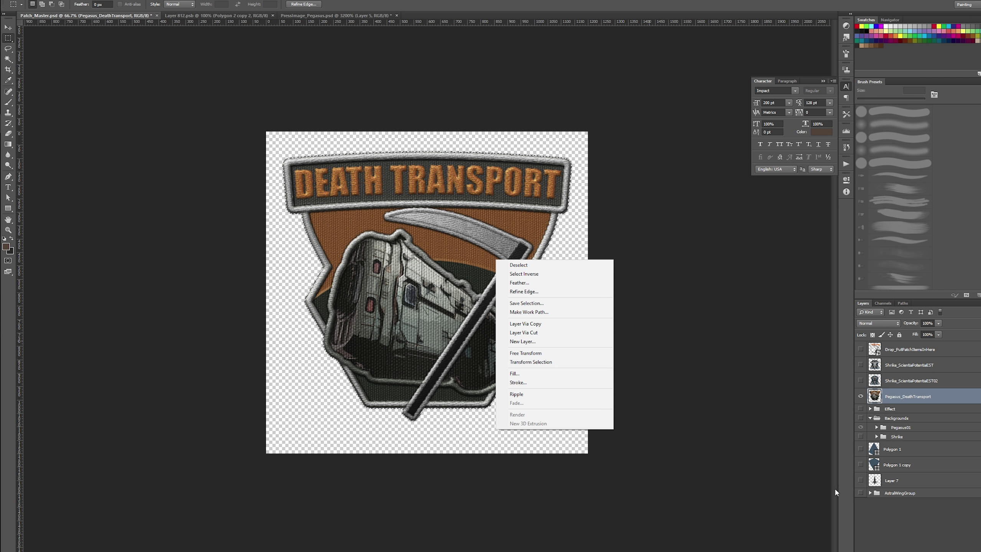
key("Escape")
left_click(882, 303)
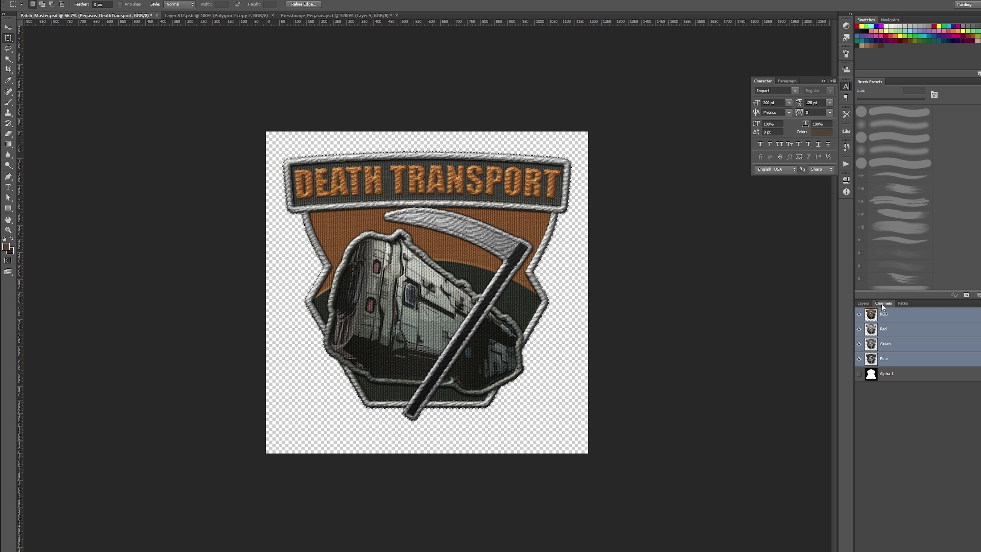
left_click(886, 373)
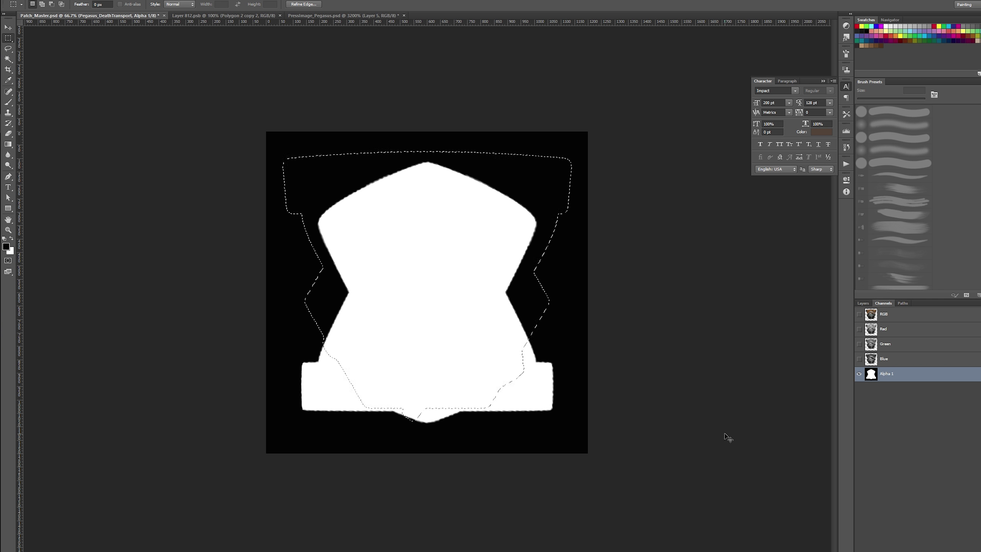
key("ctrl+a")
key("i")
key("shift+F5")
left_click(604, 169)
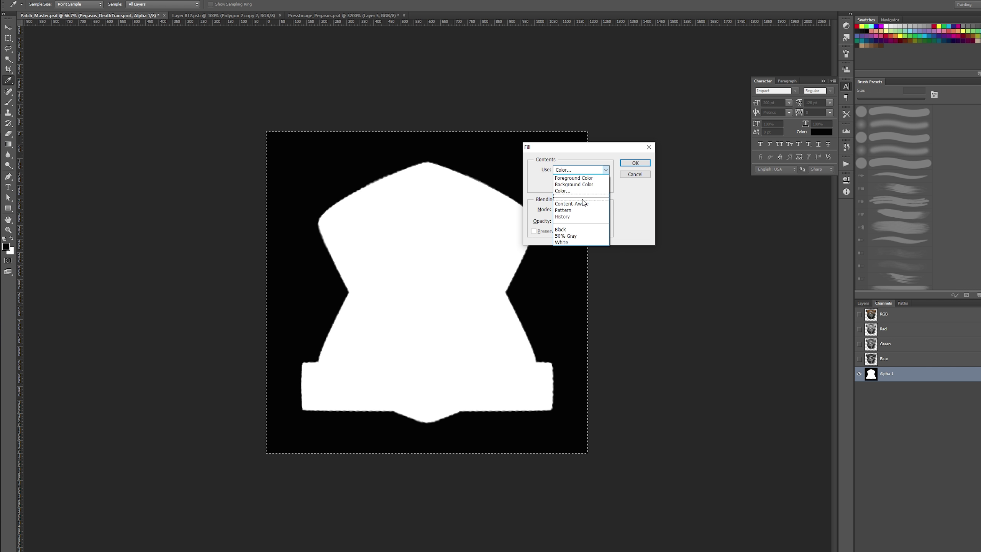
left_click(575, 230)
left_click(635, 163)
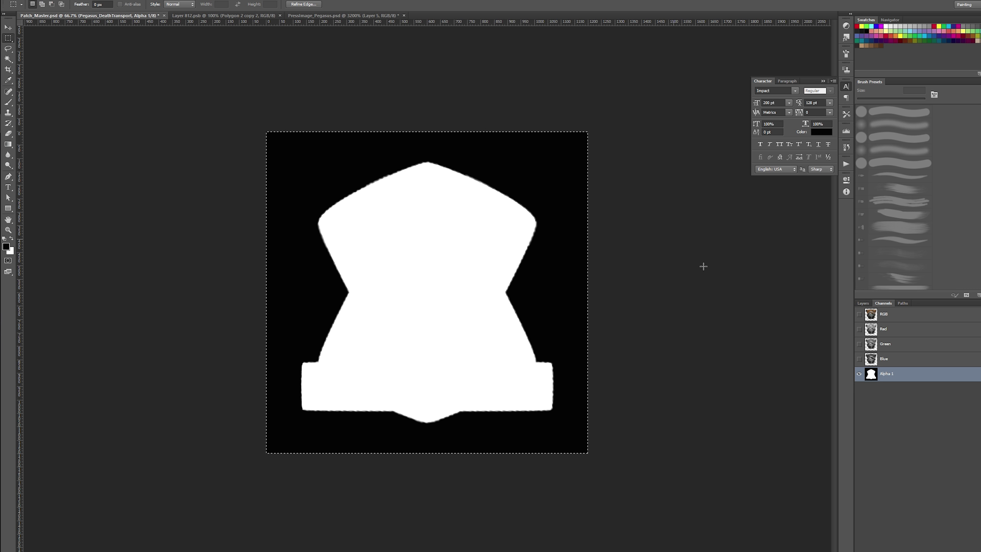
- Fill the Pegasus_DeathTransport outline with white in Alpha 1
key("m")
left_click(863, 303)
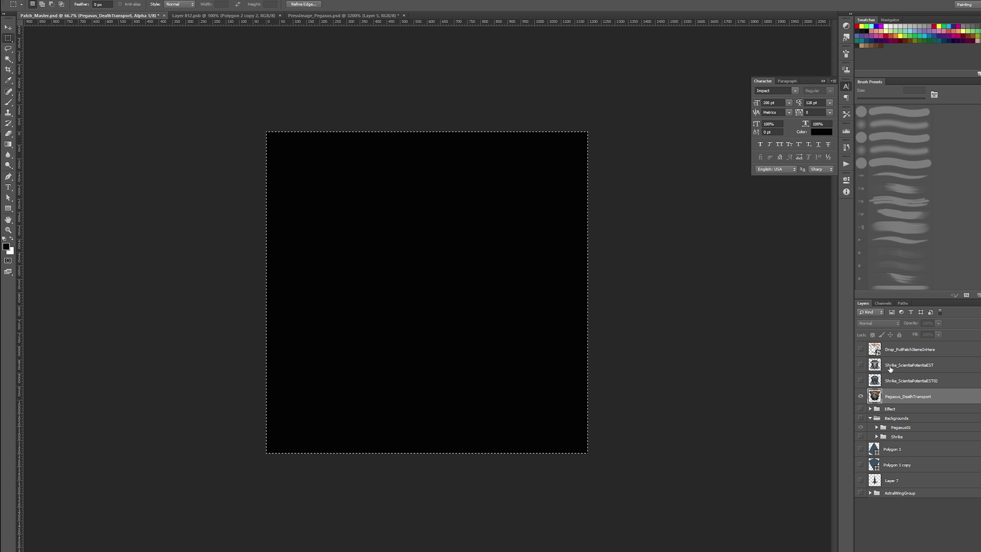
left_click(878, 399, "ctrl")
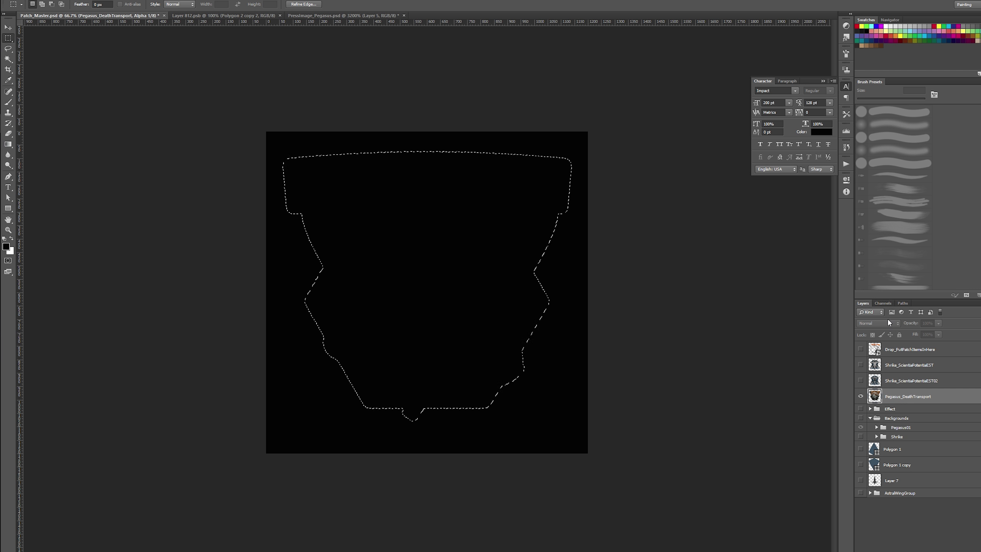
left_click(883, 303)
key("shift+F5")
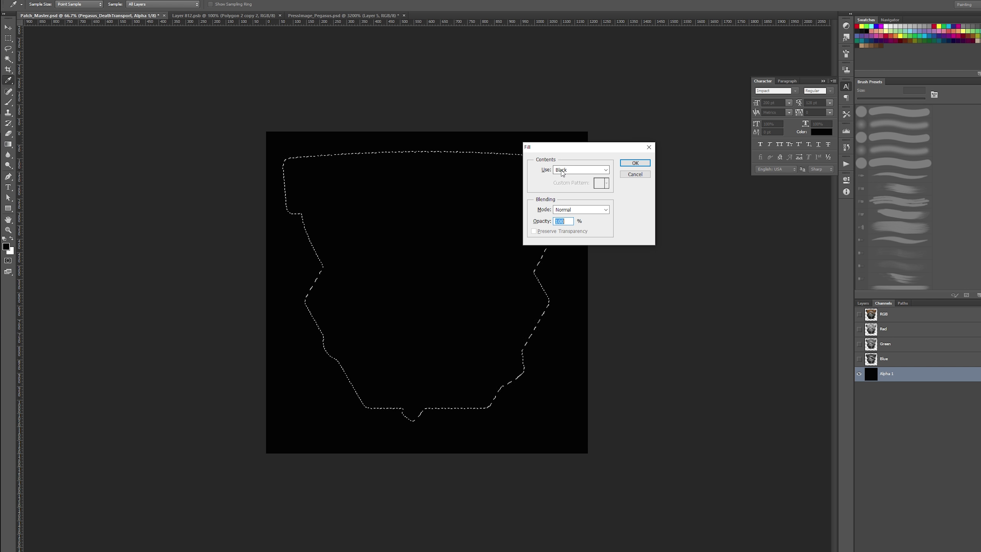
left_click(574, 170)
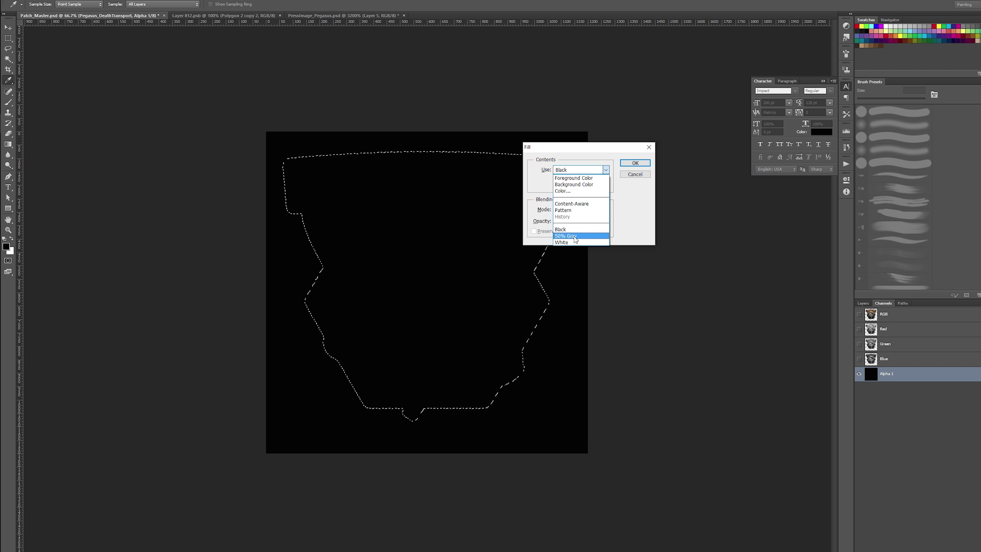
left_click(579, 242)
left_click(635, 163)
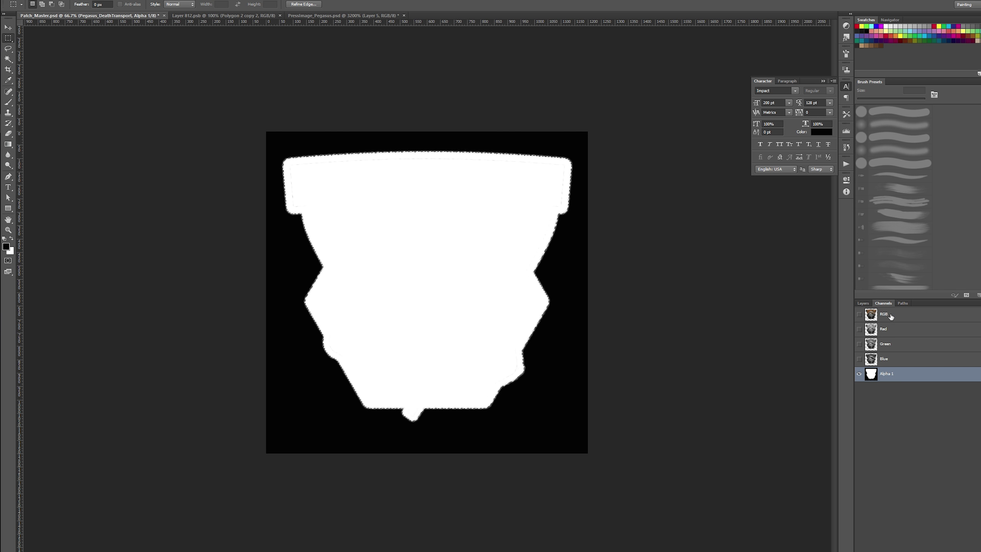
- Return to the RGB view, deselect, and save Patch_Master.psd
left_click(871, 315)
left_click(863, 303)
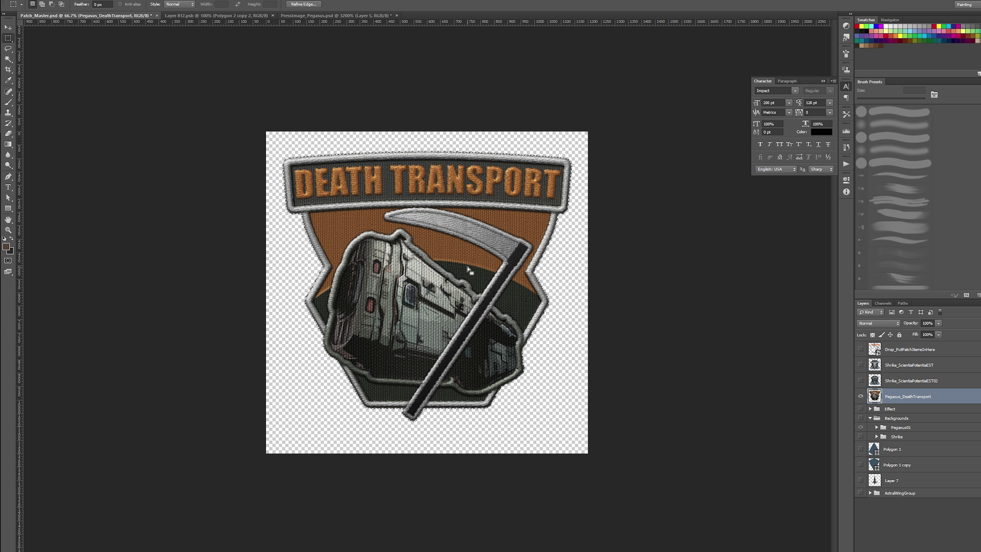
right_click(467, 267)
left_click(502, 272)
key("ctrl+s")
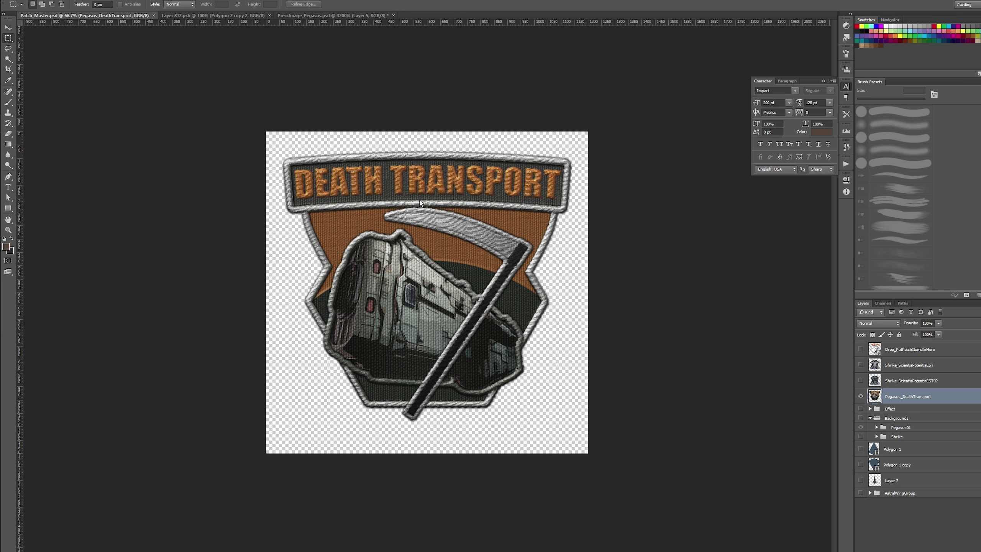
- Save a Targa copy named Patch_PegasusDeathTransport.tga at 32 bits/pixel
key("ctrl+shift+s")
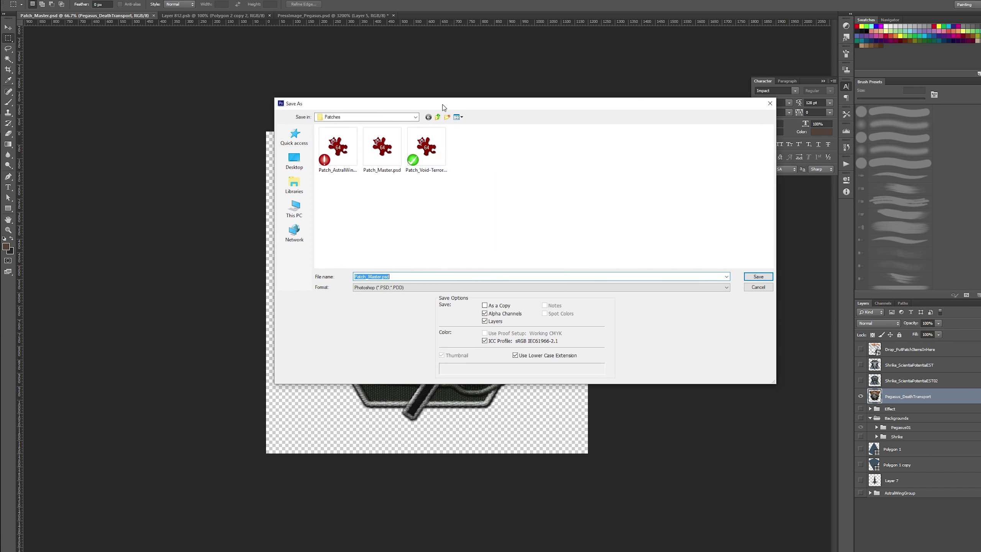
left_click(410, 287)
left_click(385, 400)
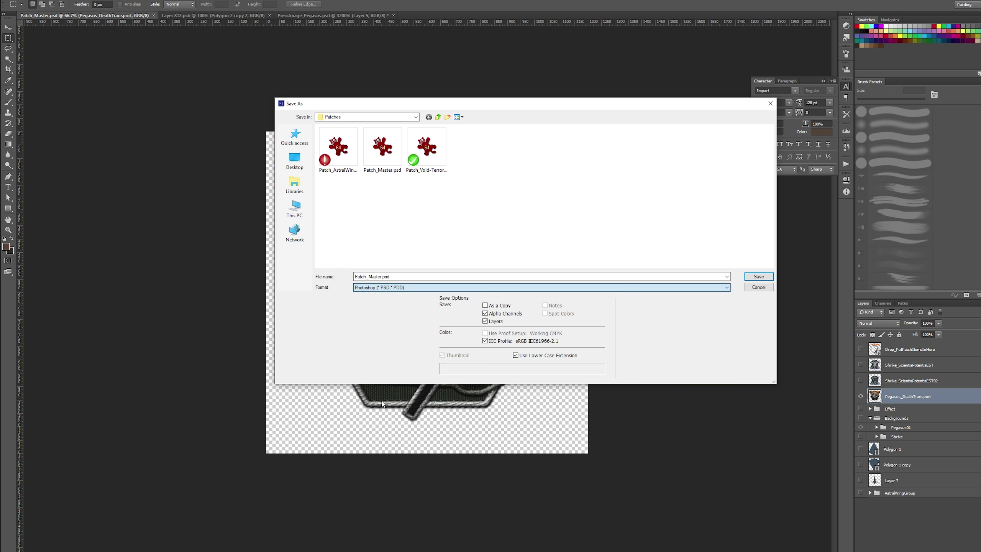
left_click(382, 149)
left_click(387, 277)
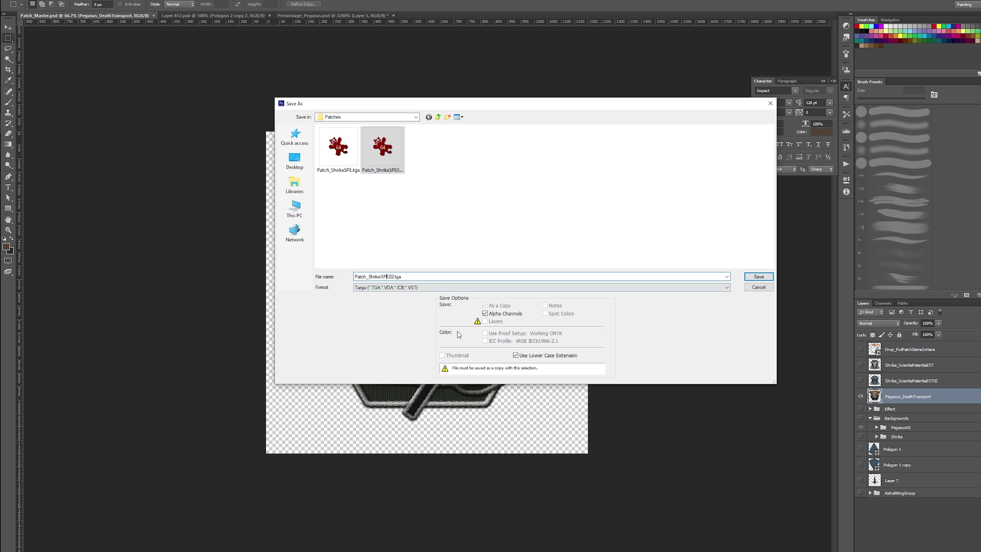
type("De")
key("Delete")
type("Pegasus")
left_click(758, 277)
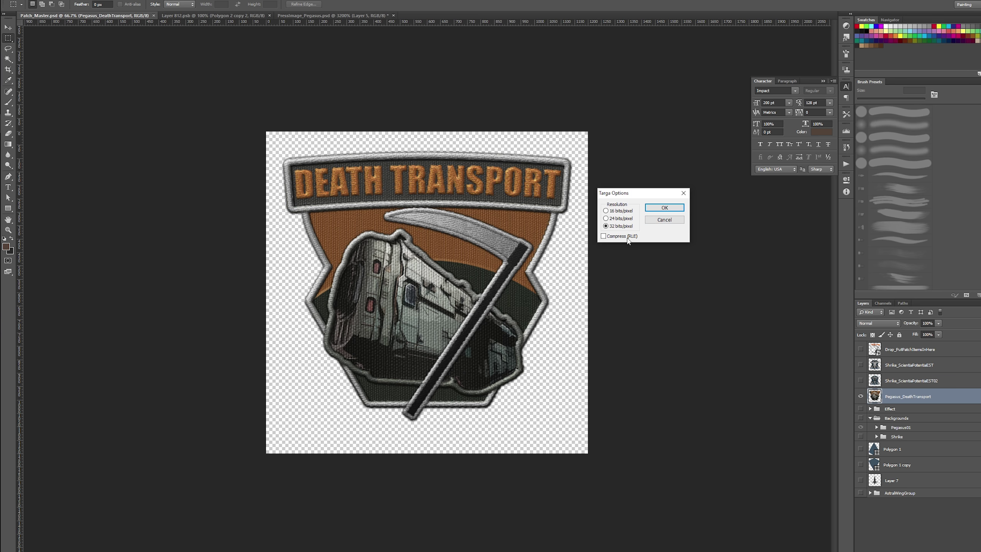
left_click(657, 209)
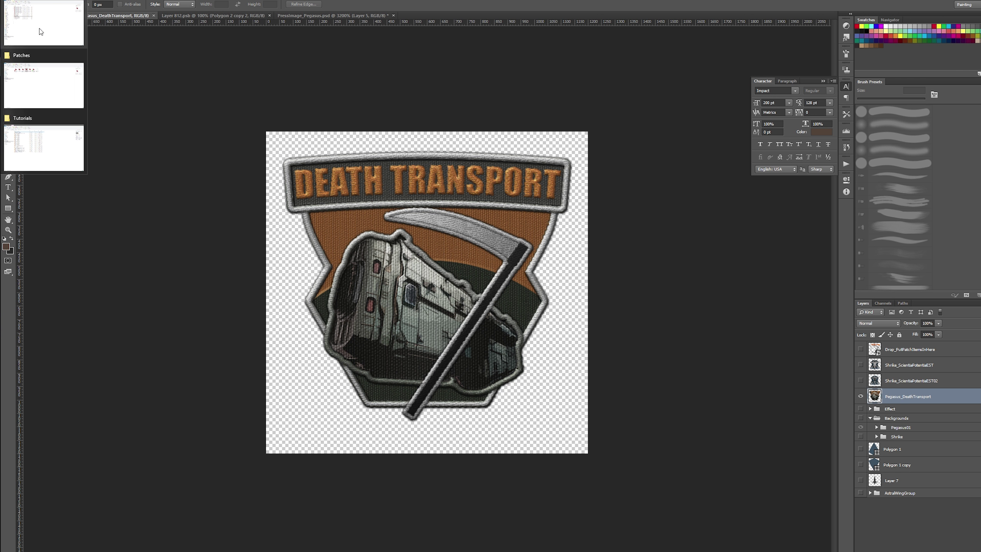
- Open Patch_PegasusDeathTransport.tga from the Patches folder in IrfanView and browse the other patches
left_click(40, 32)
left_click(462, 233)
left_click(329, 90)
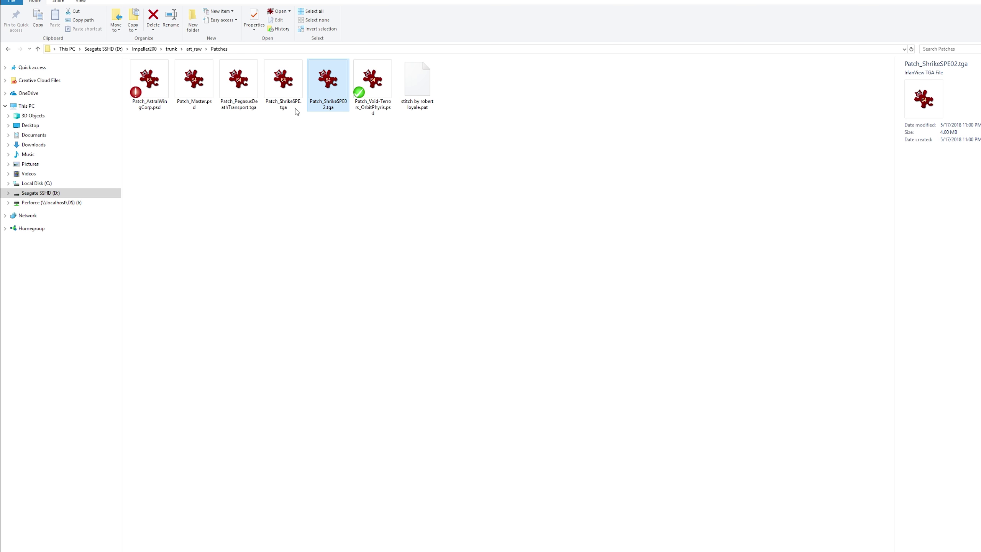
double_click(238, 81)
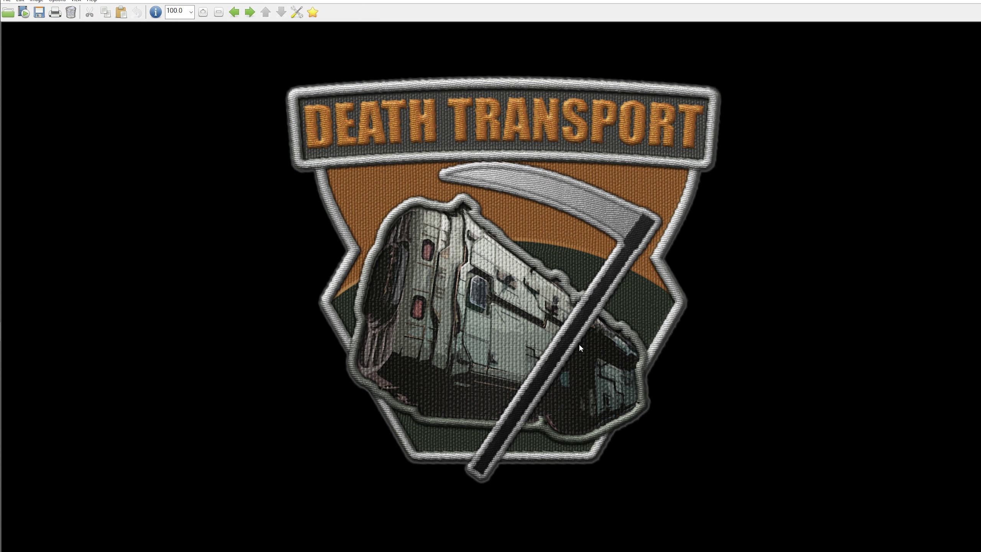
key("Right")
key("Right")
key("Right")
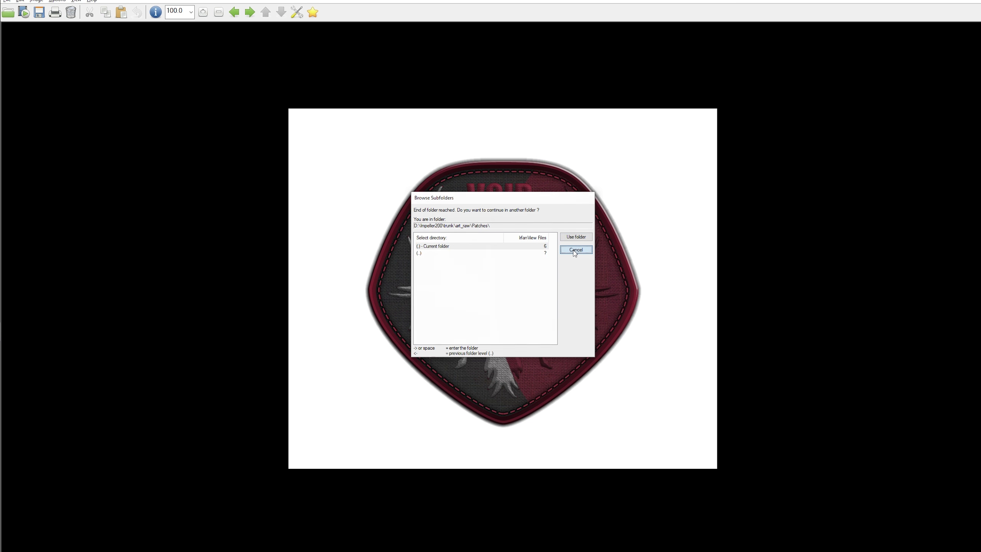
left_click(574, 252)
key("Escape")
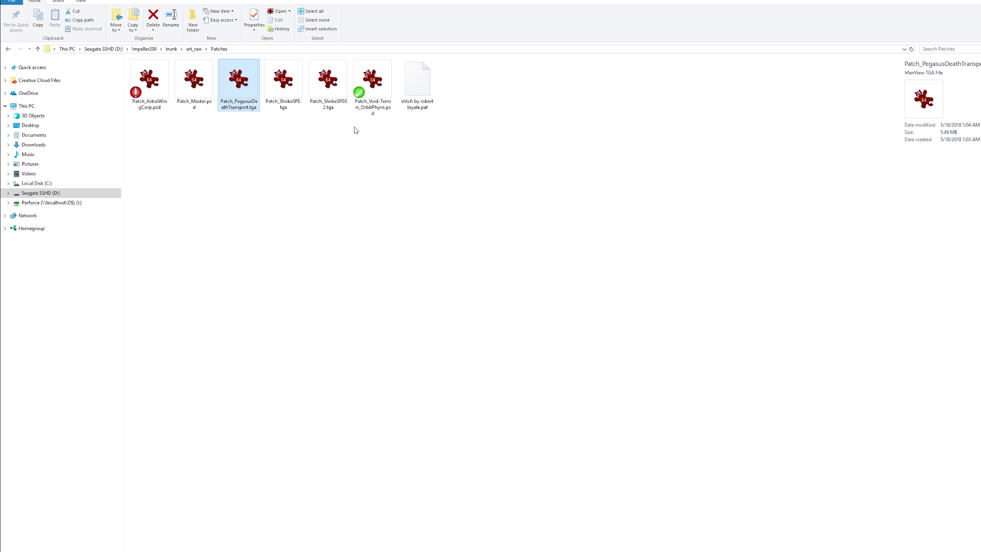
double_click(244, 93)
- Zoom the Death Transport preview out and back in to inspect it, then close IrfanView
left_click(217, 13)
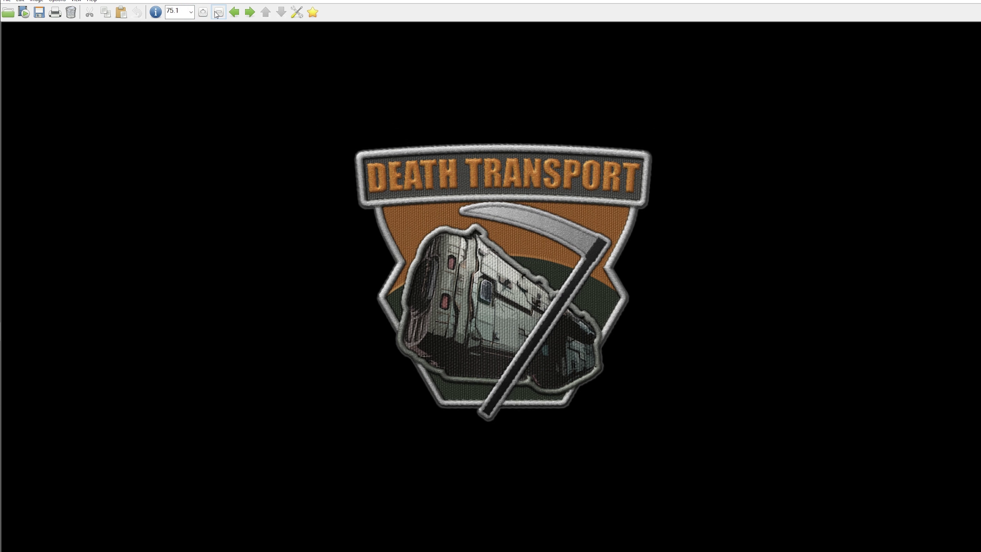
left_click(217, 13)
left_click(217, 13)
left_click(217, 13)
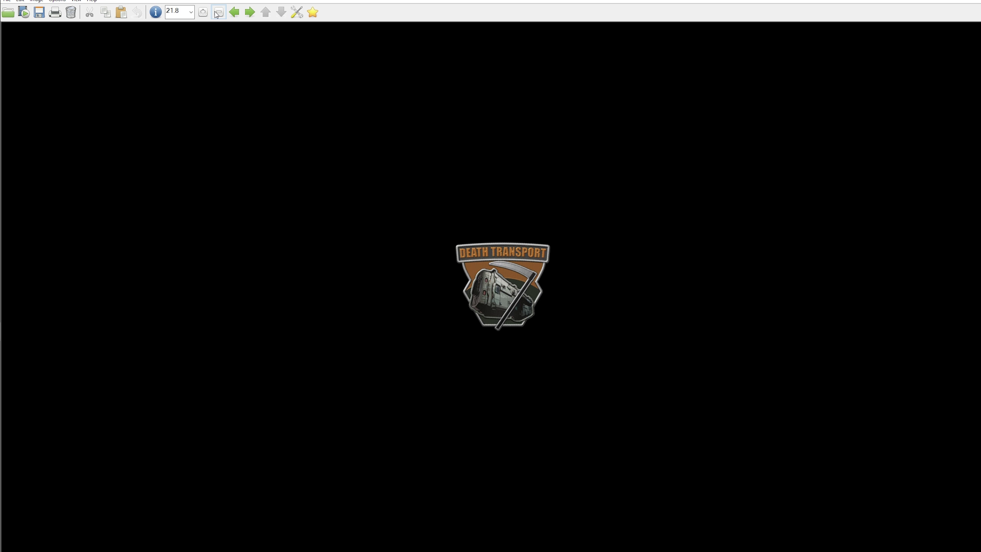
left_click(217, 12)
left_click(217, 13)
left_click(217, 13)
left_click(218, 13)
left_click(217, 13)
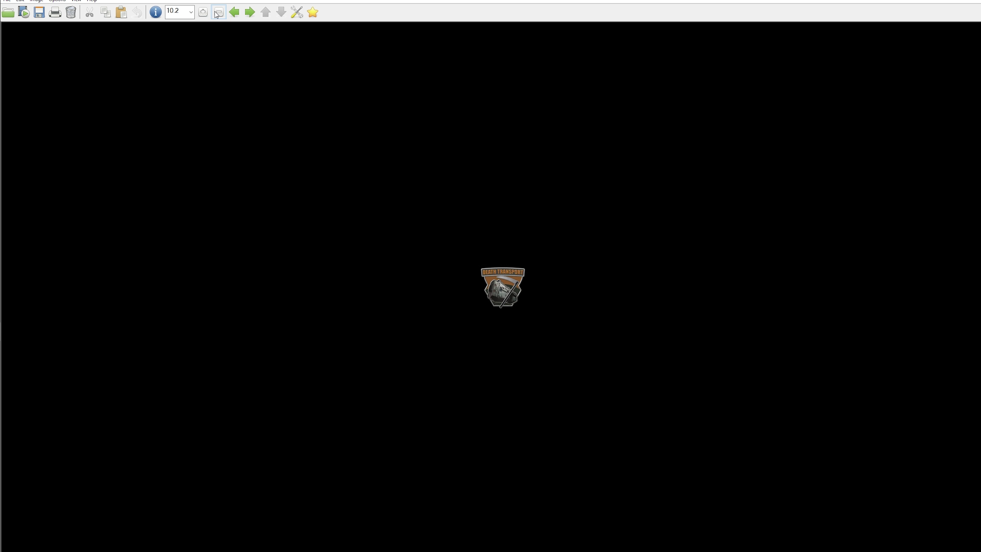
left_click(217, 13)
left_click(218, 12)
left_click(204, 12)
left_click(203, 12)
left_click(203, 12)
left_click(204, 12)
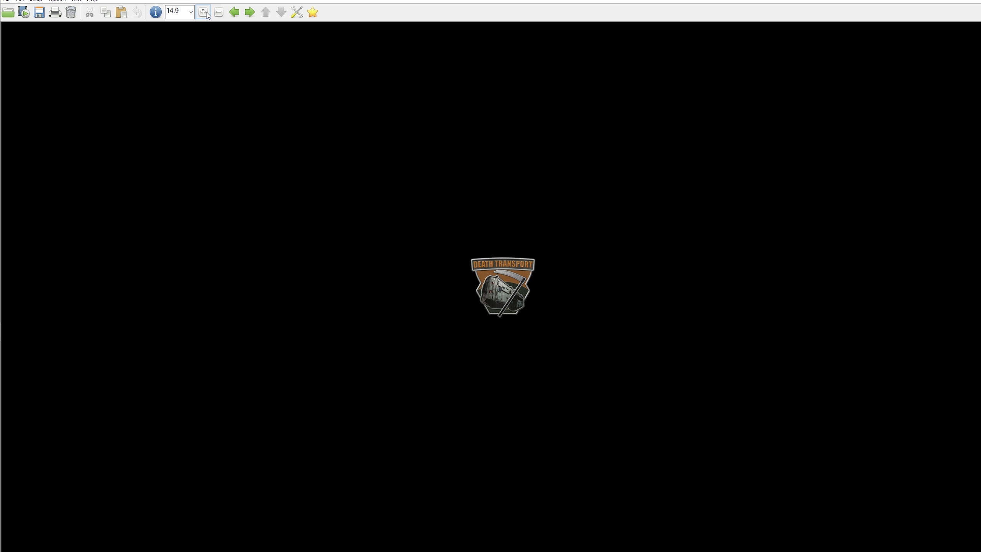
left_click(204, 12)
left_click(203, 12)
left_click(204, 12)
left_click(203, 12)
left_click(206, 12)
left_click(206, 13)
left_click(206, 13)
left_click(207, 13)
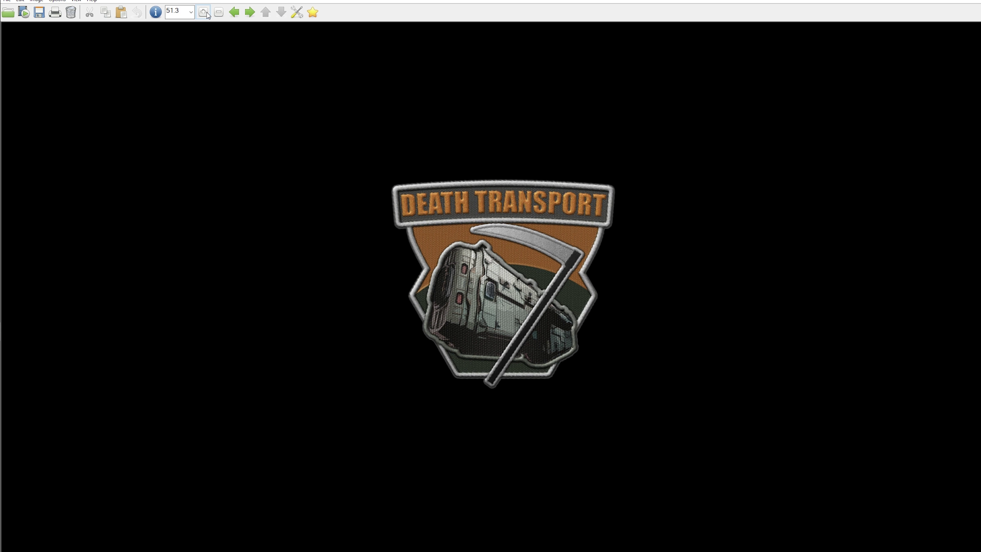
left_click(207, 13)
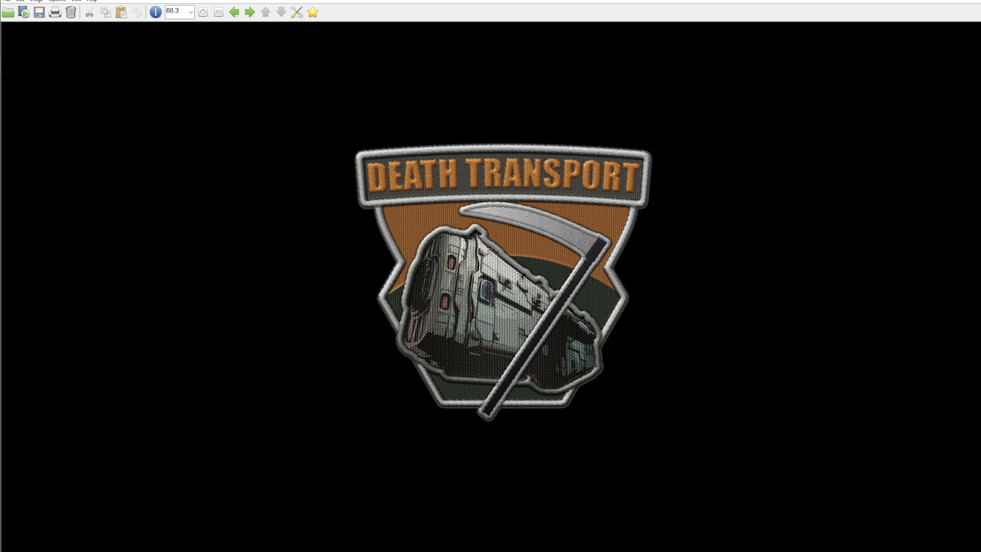
key("Escape")
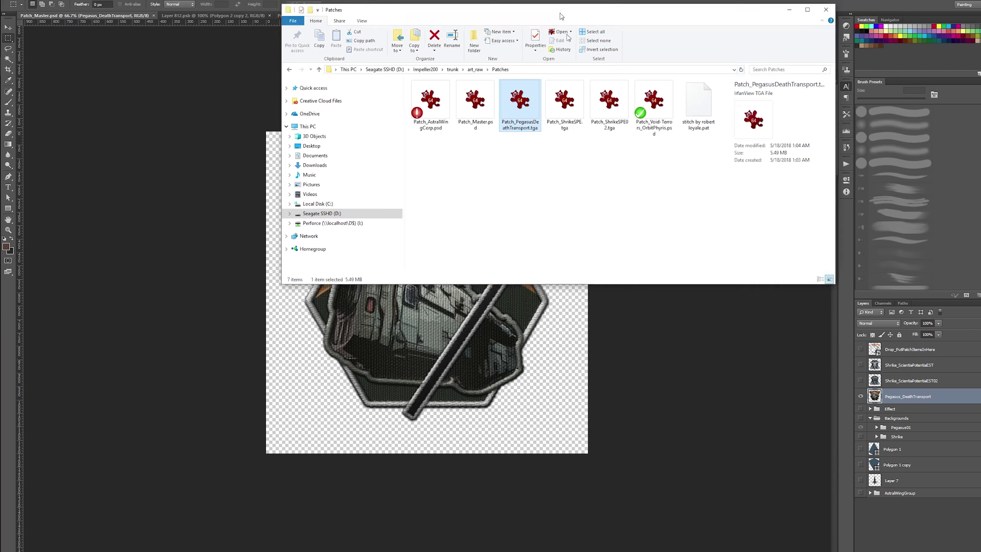
- Drag Patch_PegasusDeathTransport.tga into Photoshop and check its Alpha 1 mask
left_click_drag(579, 6, 611, 178)
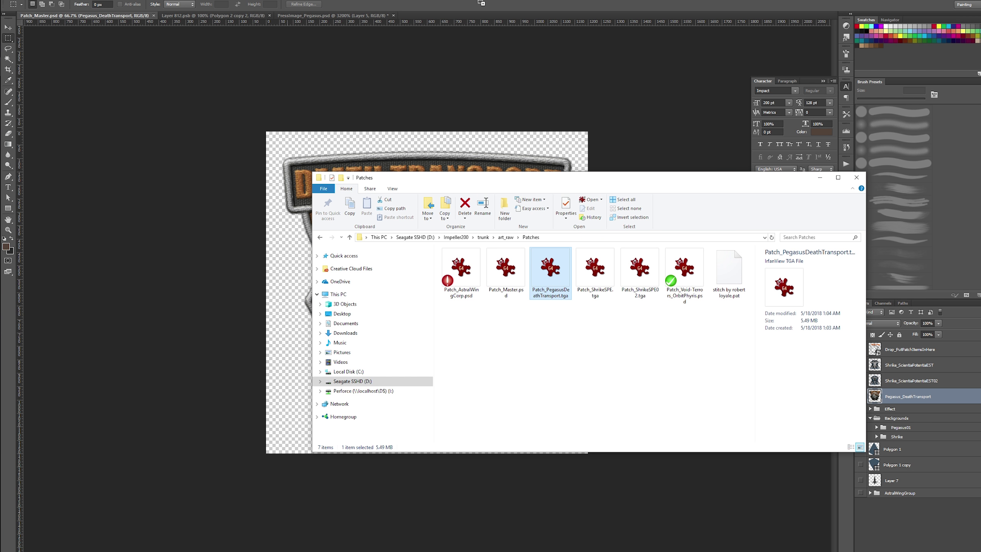
left_click_drag(481, 3, 479, 4)
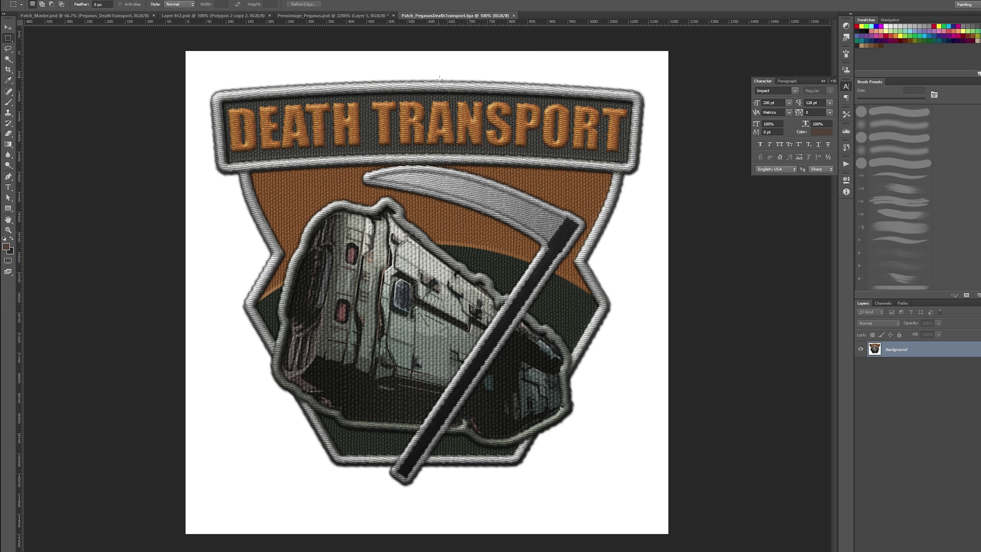
left_click(883, 303)
left_click(888, 374)
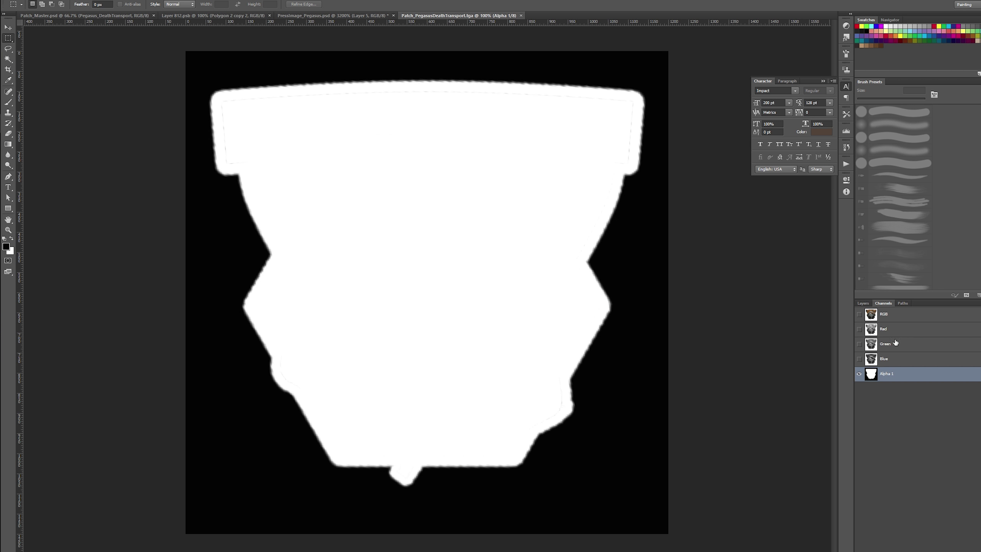
left_click(885, 315)
key("F7")
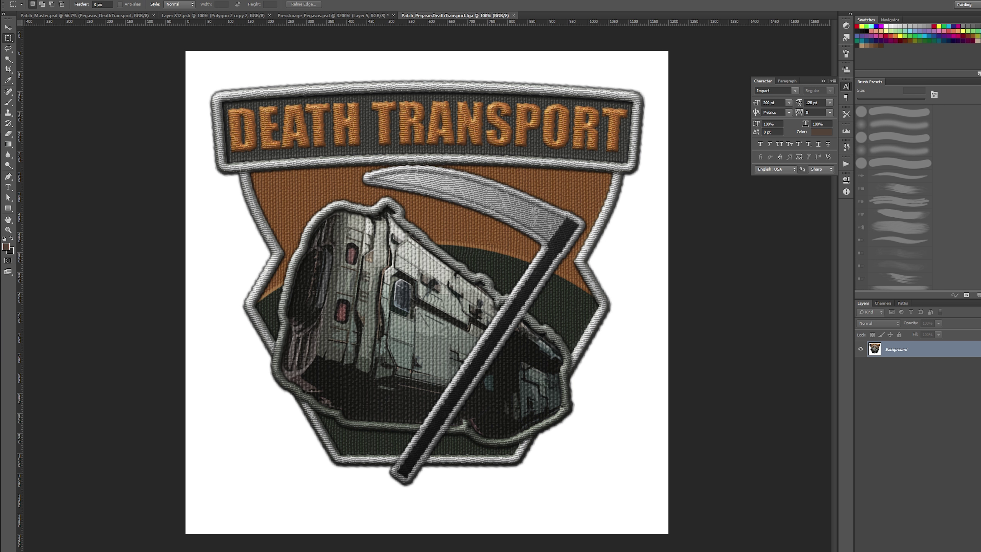
key("alt+i")
key("Escape")
left_click(880, 304)
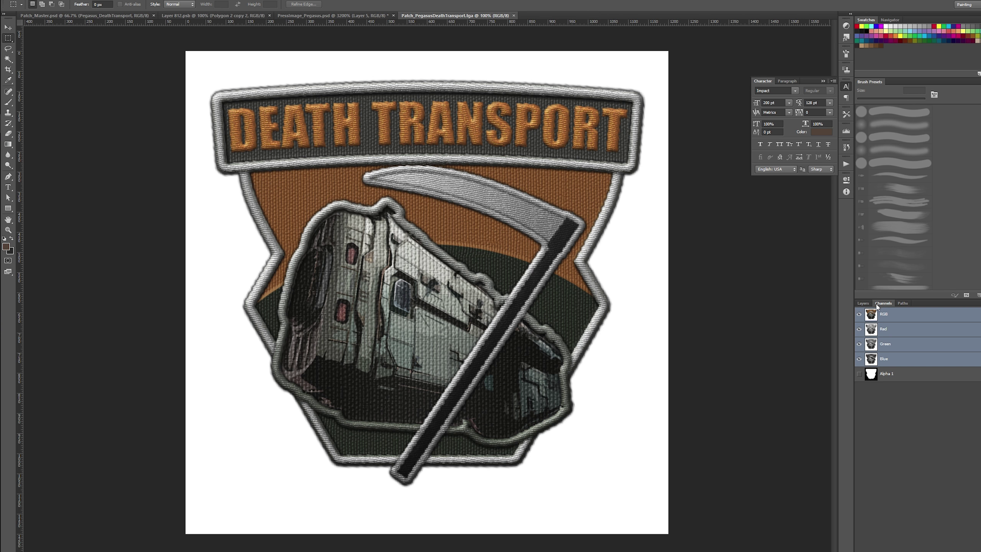
left_click(864, 304)
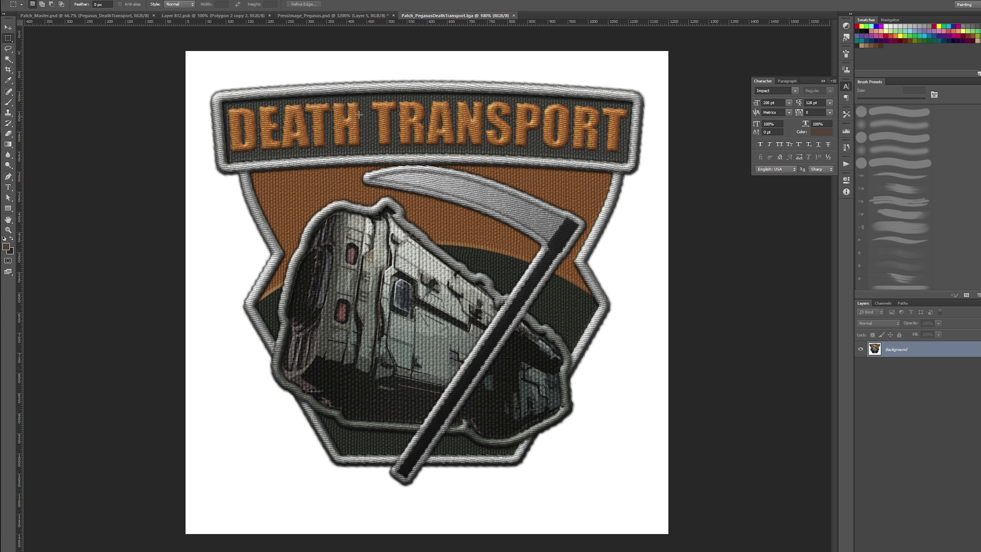
- Add horizontal and vertical centre guides, then a 100 px brown square at the top-left corner
left_click_drag(382, 22, 387, 291)
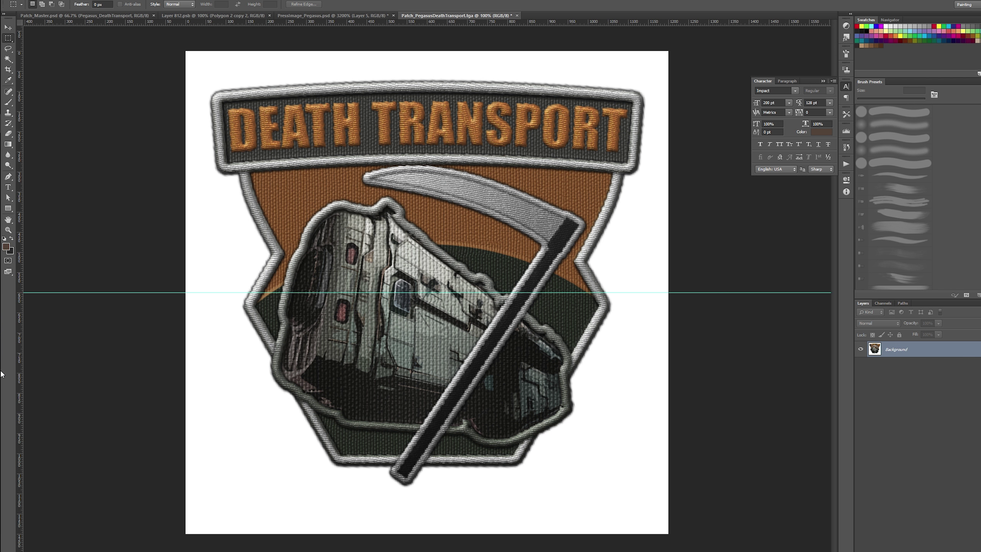
left_click_drag(17, 344, 427, 349)
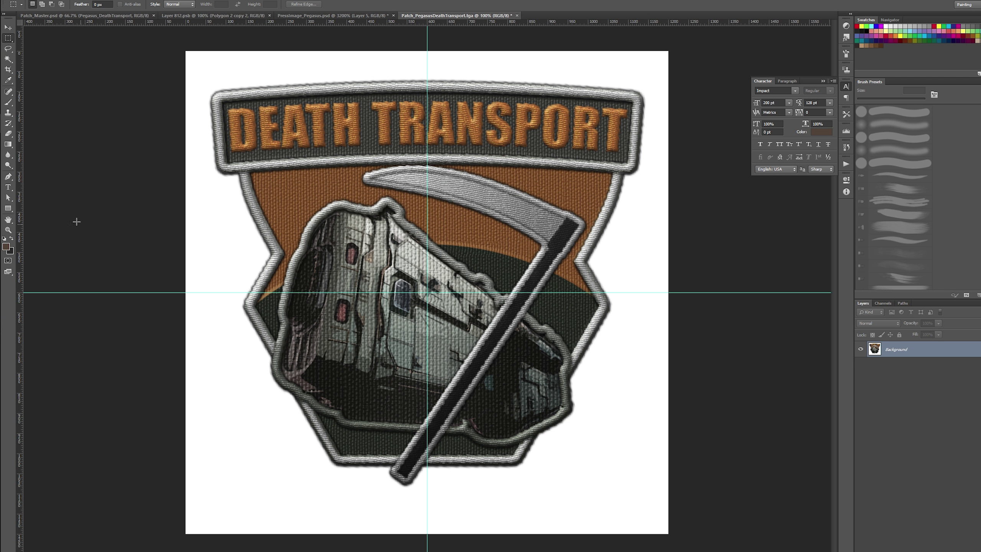
left_click(8, 209)
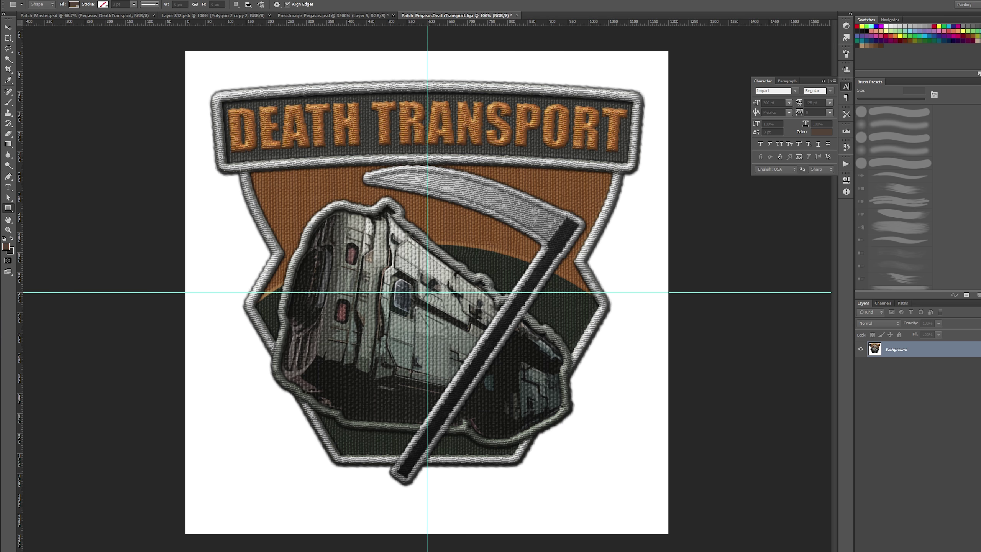
left_click(207, 68)
left_click(301, 193)
- Move the brown square to the top centre and scale it down to 59%
key("v")
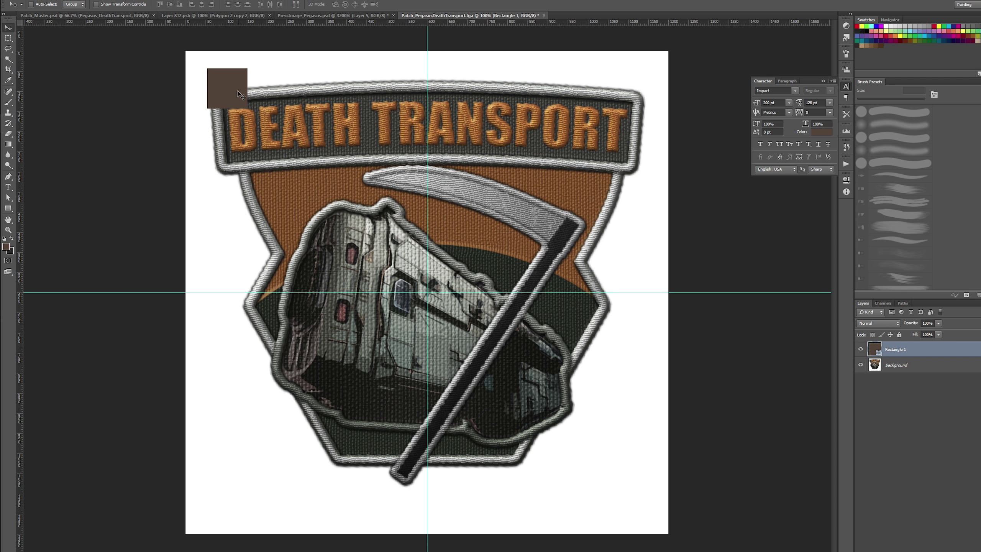
left_click_drag(239, 92, 459, 527)
key("ctrl+t")
key("Return")
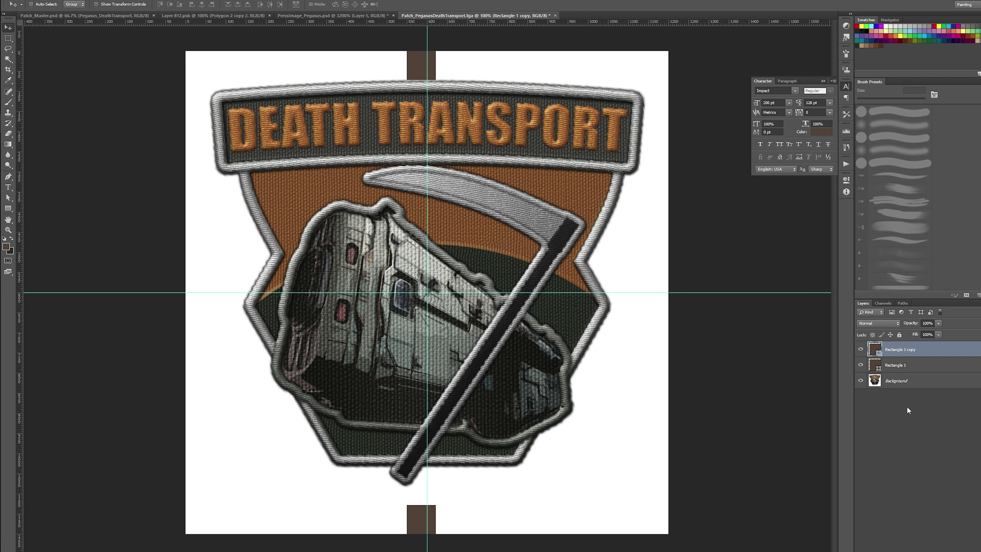
- Nudge the patch layer 14 px left and down with Free Transform
key("alt+comma")
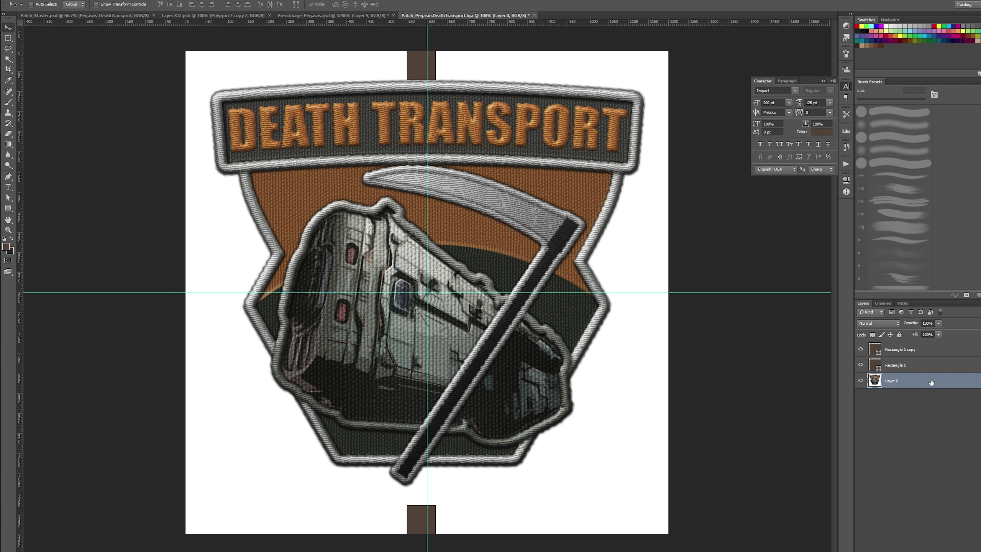
key("ctrl+t")
left_click_drag(539, 214, 540, 220)
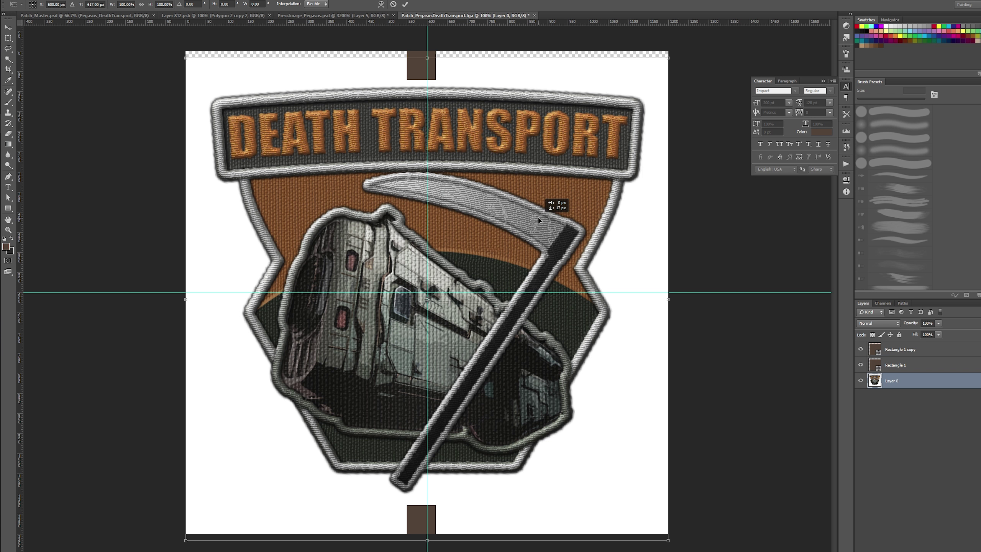
key("Return")
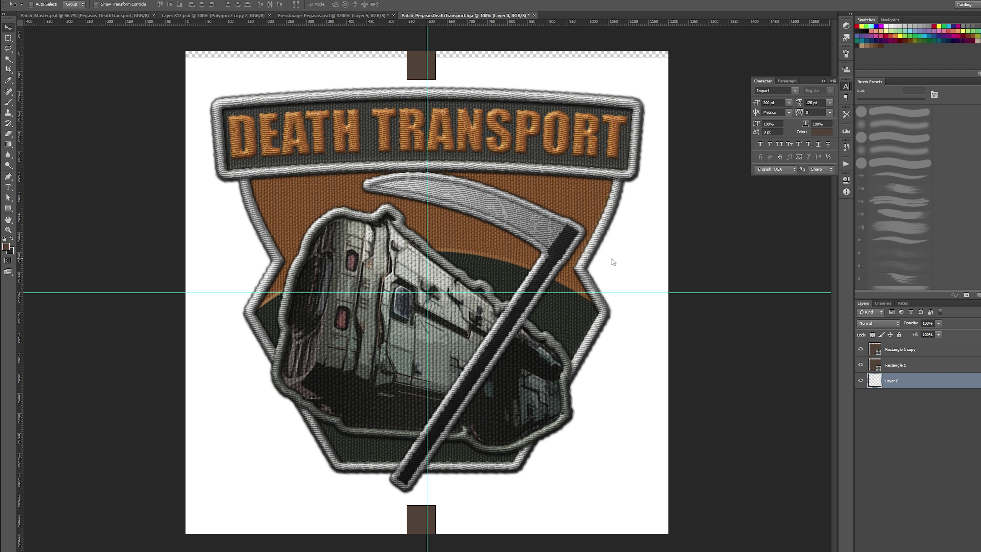
- Inspect the Alpha 1 mask, load it as a selection, and make Layer 0 active
left_click(883, 303)
left_click(873, 375)
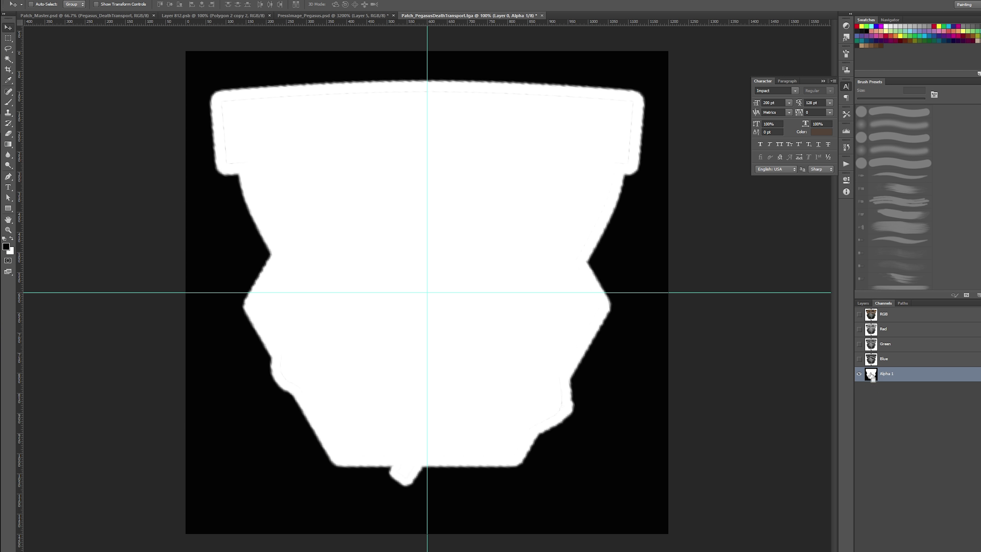
left_click(871, 375, "ctrl")
left_click(863, 303)
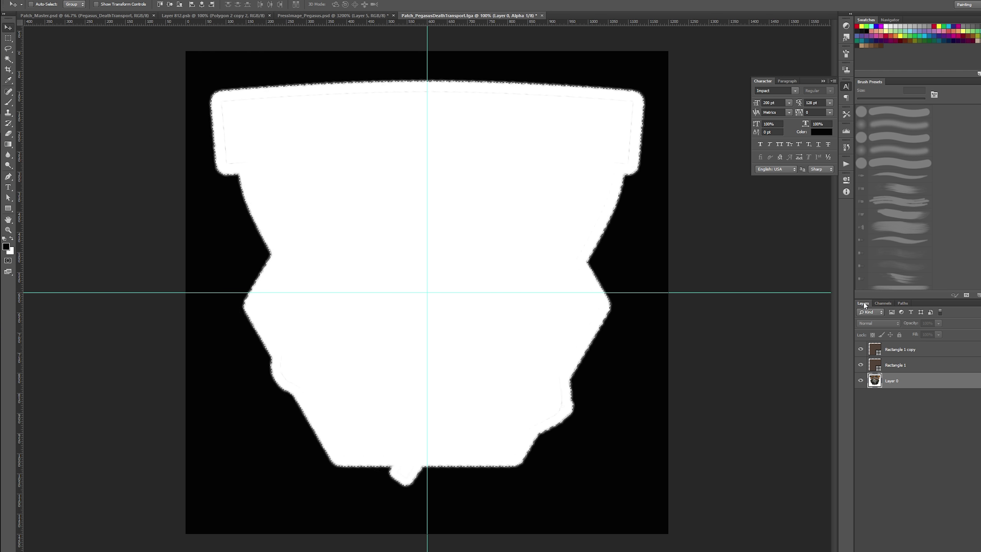
left_click(897, 381)
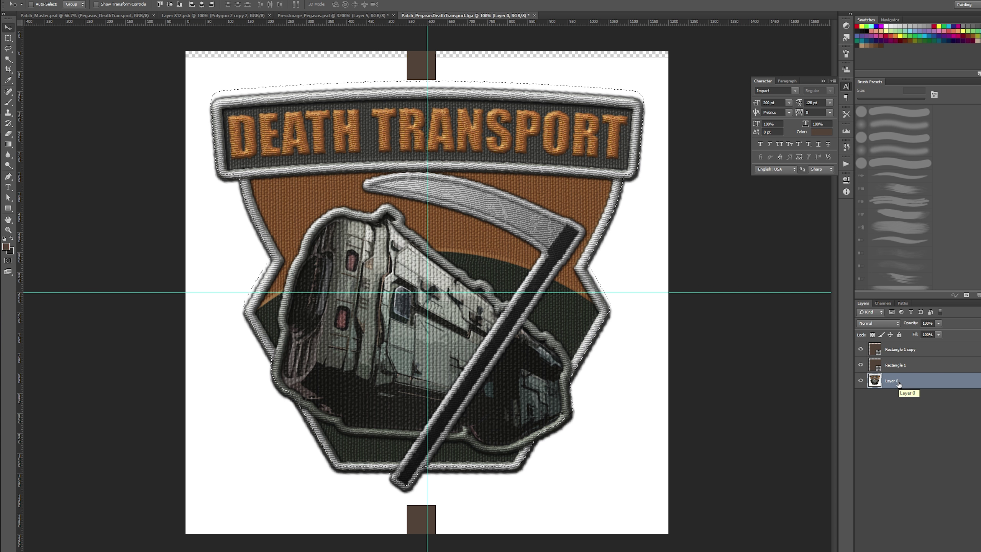
- Recheck Alpha 1, select the rectangle copy layer, and undo back to before the nudge
left_click(883, 303)
left_click(887, 375)
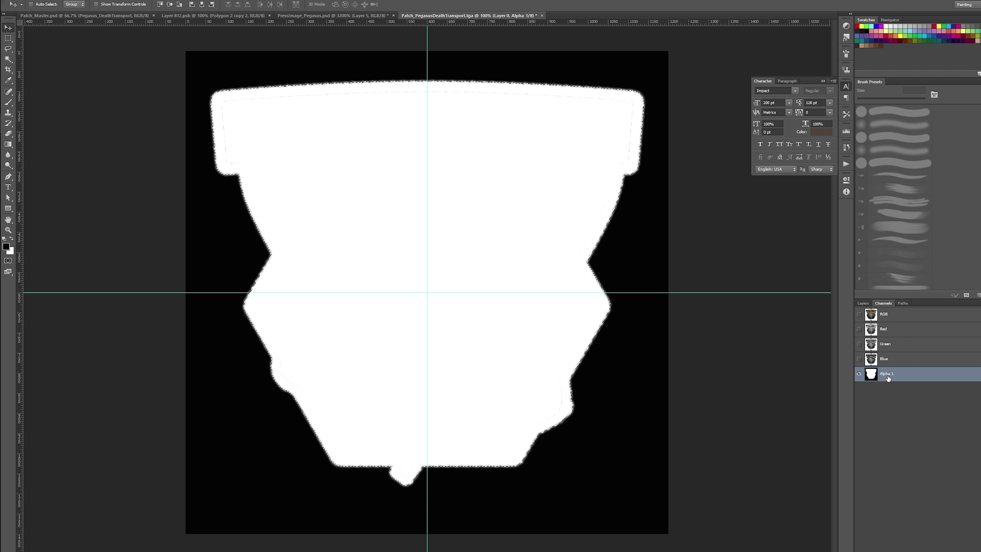
left_click(865, 305)
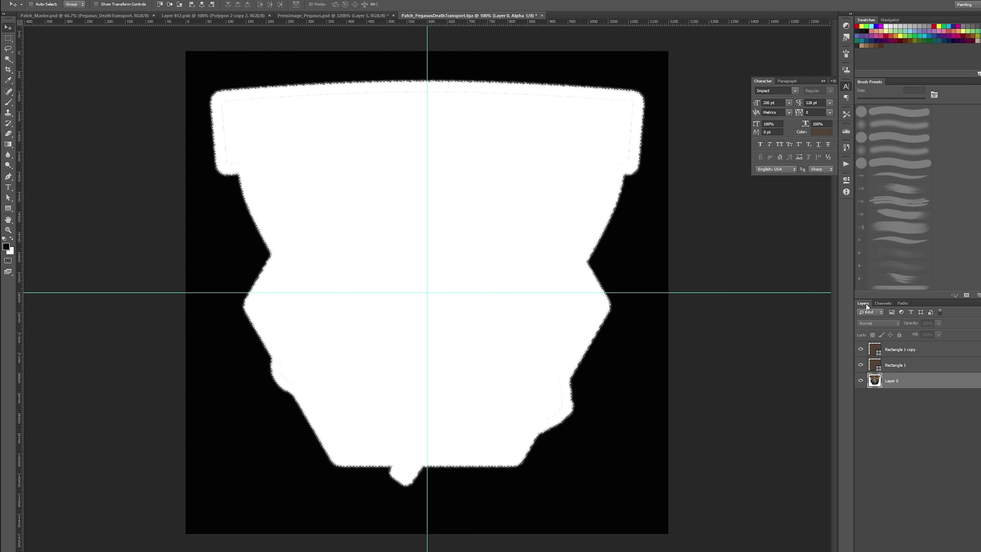
left_click(896, 351)
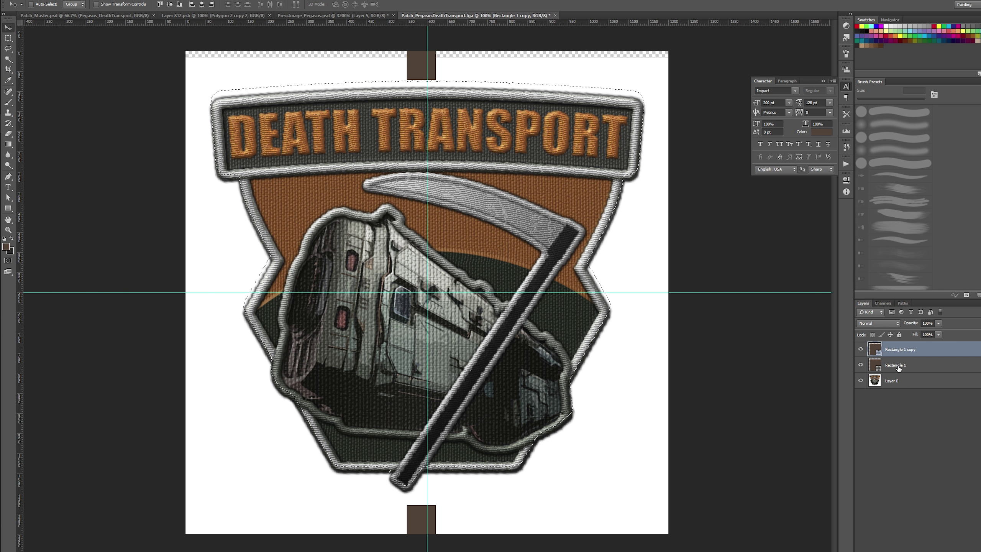
key("ctrl+d")
key("alt+comma")
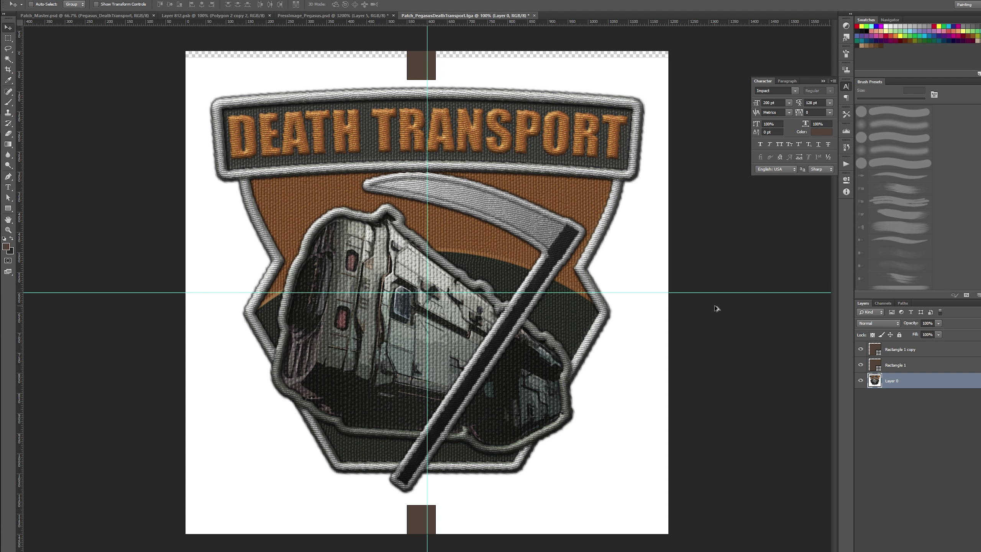
- Delete the white background around the patch using the inverted Alpha 1 selection, then deselect
left_click(882, 303)
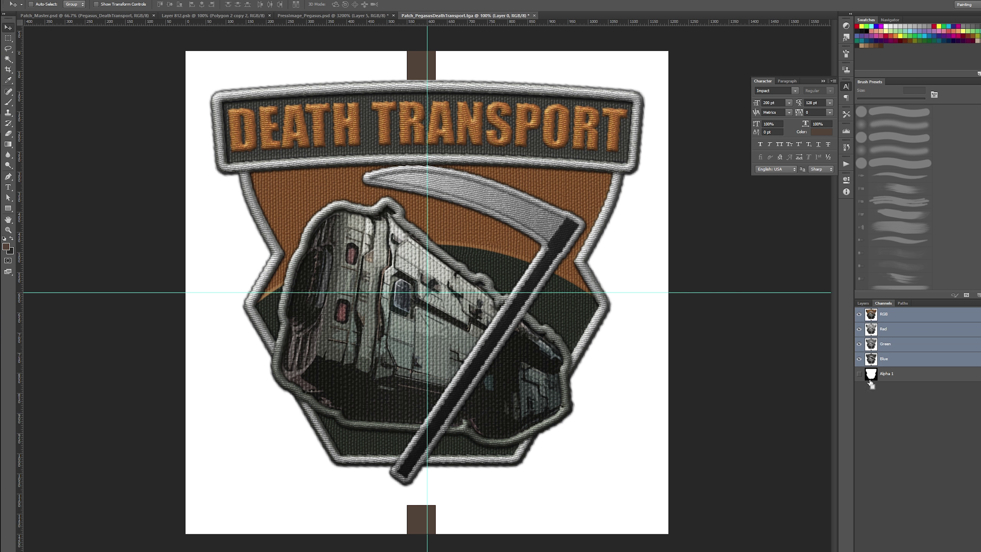
left_click(870, 380, "ctrl")
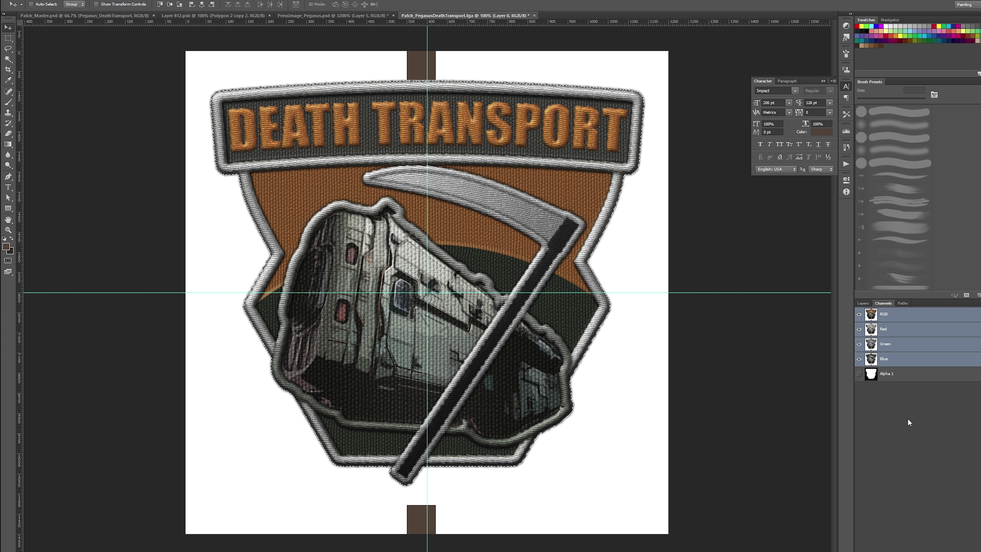
left_click(862, 303)
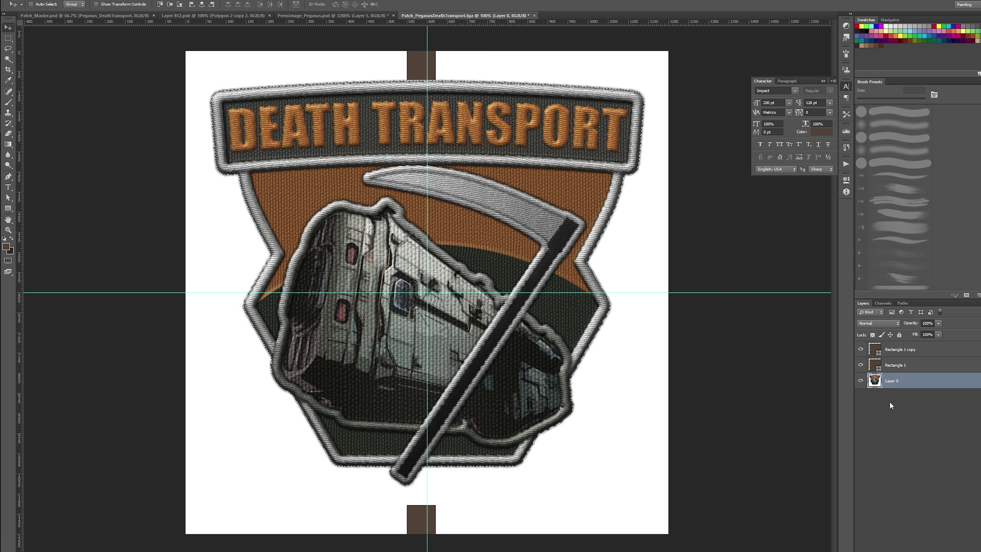
key("m")
right_click(513, 253)
left_click(563, 262)
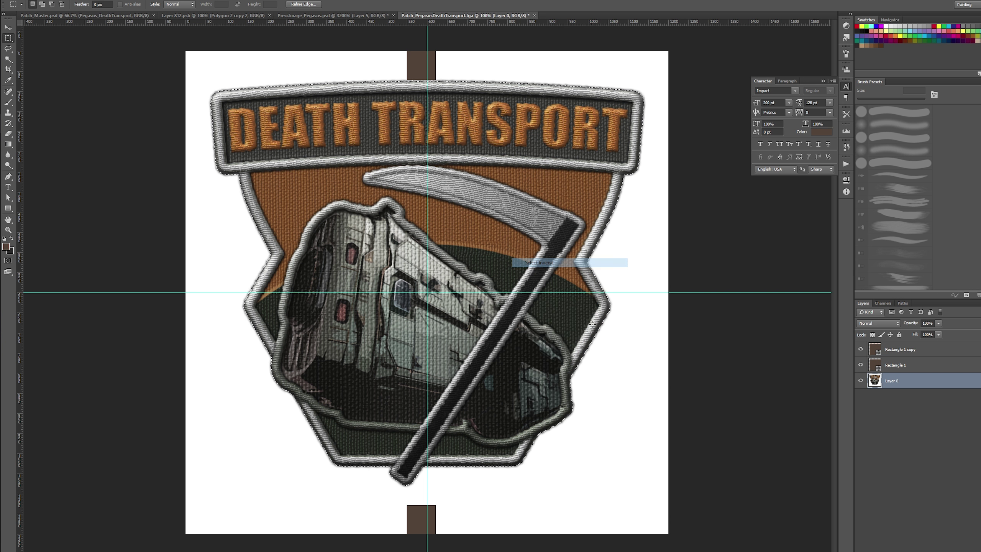
key("Delete")
right_click(569, 305)
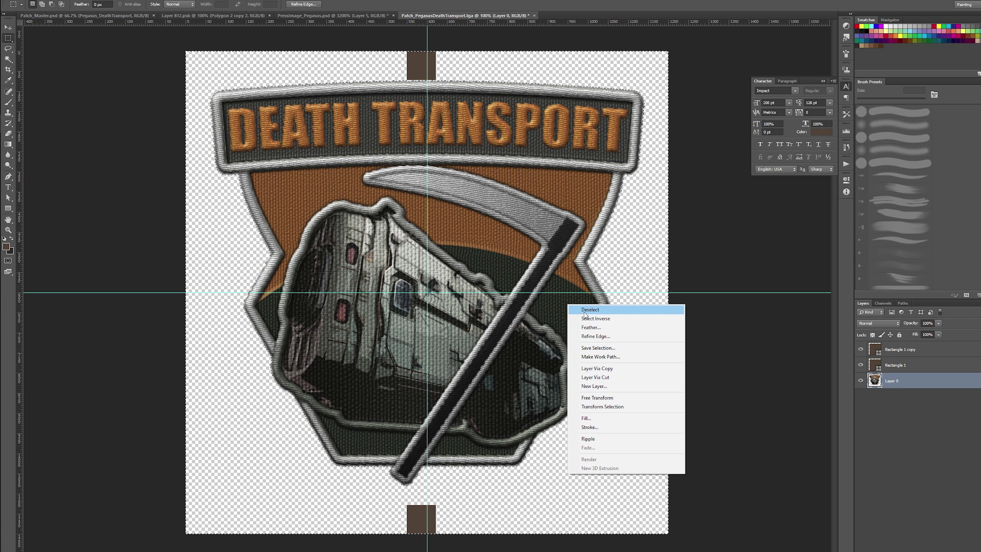
left_click(589, 310)
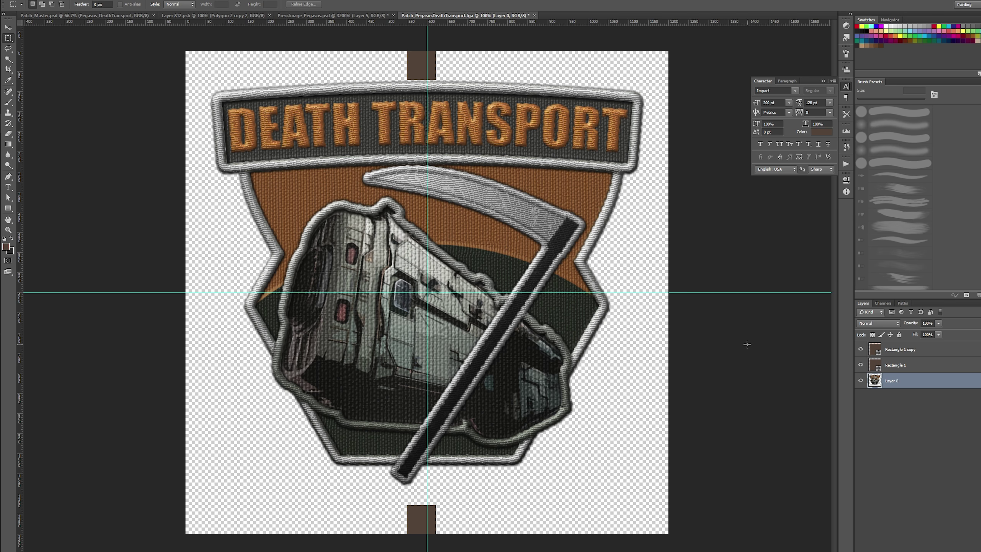
- Move Layer 0 down 23 px and load the patch outline as a selection
key("v")
left_click_drag(479, 266, 475, 276)
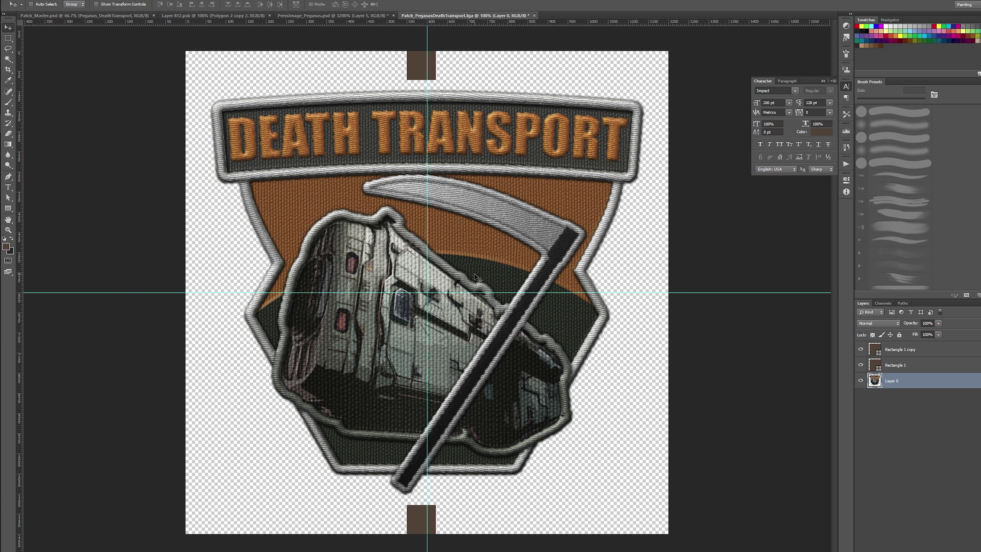
key("ctrl+t")
key("Return")
left_click(897, 395)
left_click(874, 381, "ctrl")
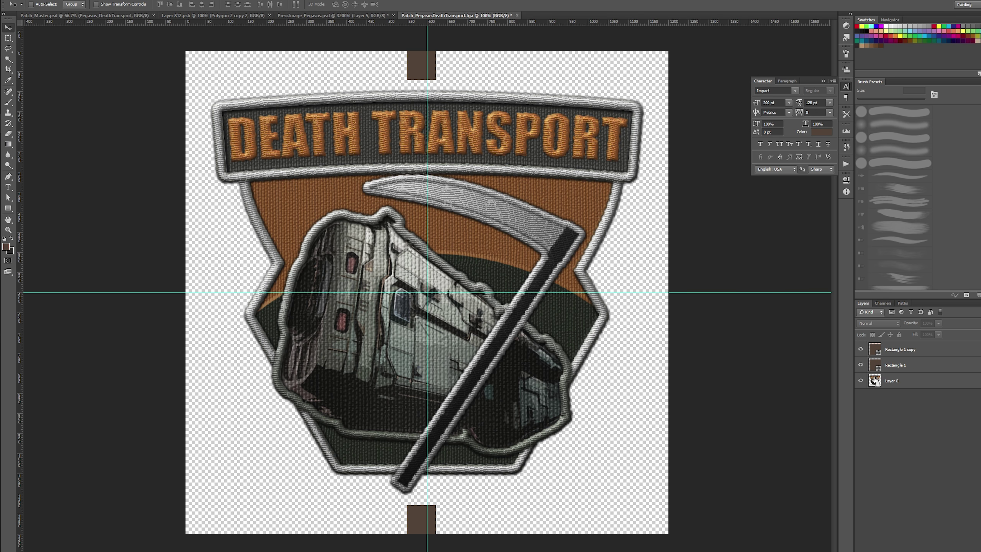
- In the Alpha 1 mask, fill the area around the badge with black
left_click(883, 303)
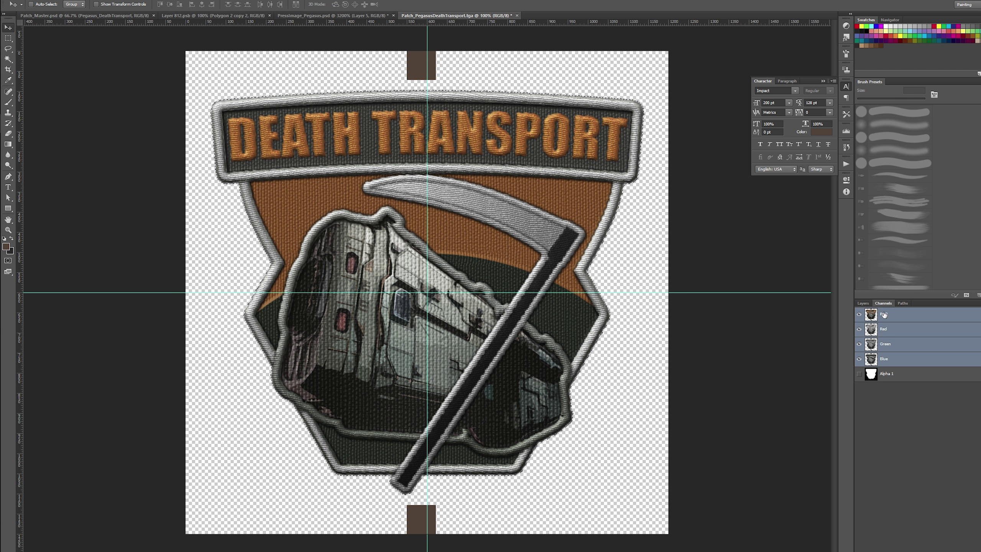
left_click(888, 373)
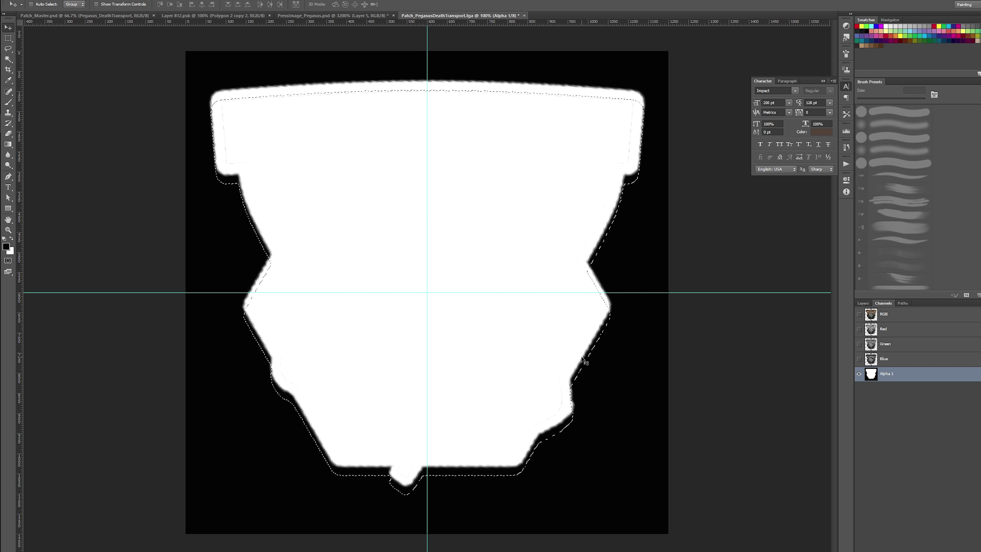
key("m")
right_click(524, 309)
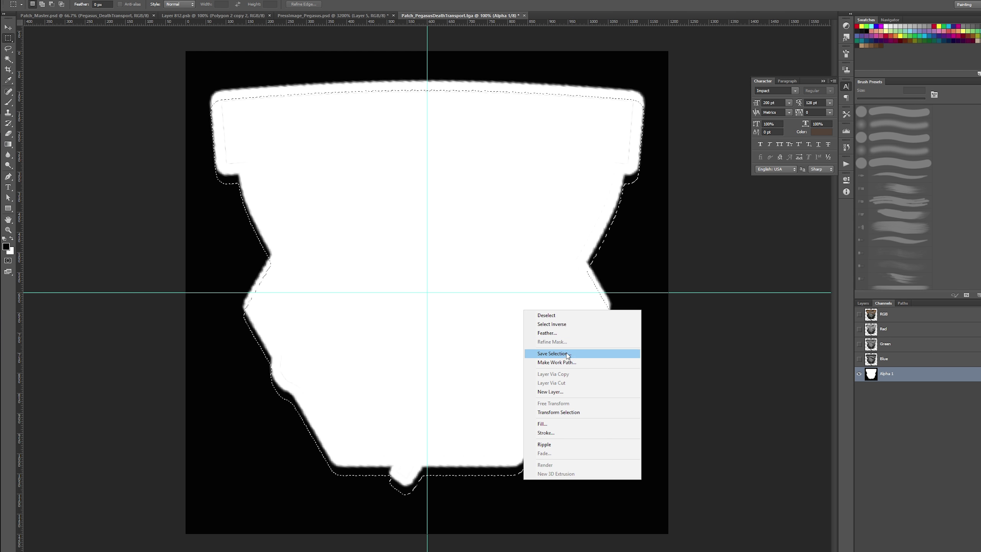
left_click(568, 325)
key("shift+BackSpace")
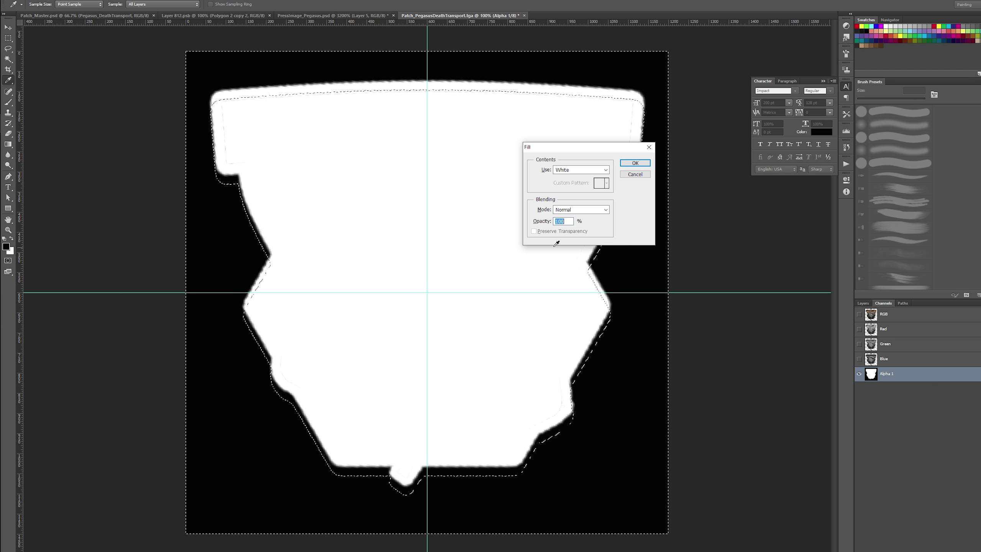
left_click(594, 170)
left_click(575, 230)
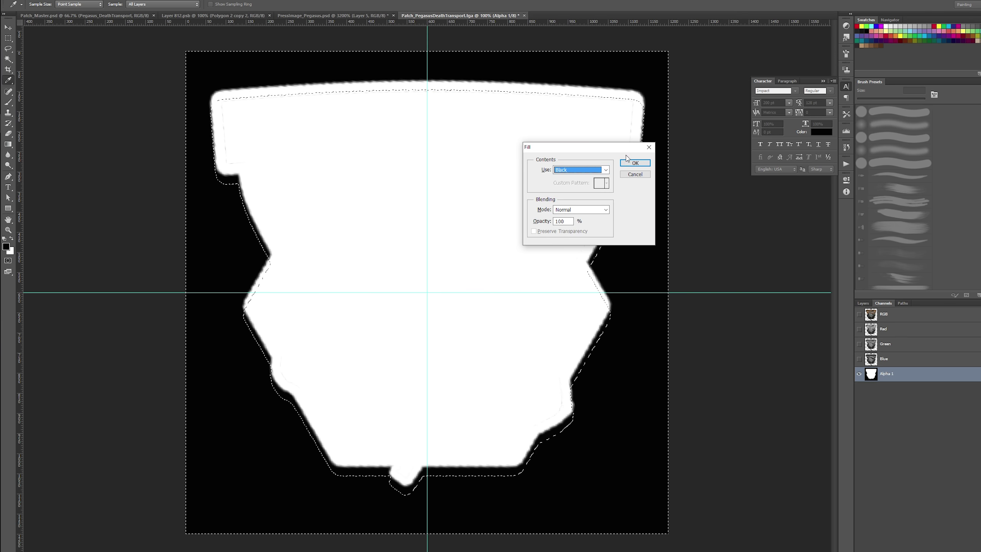
left_click(634, 163)
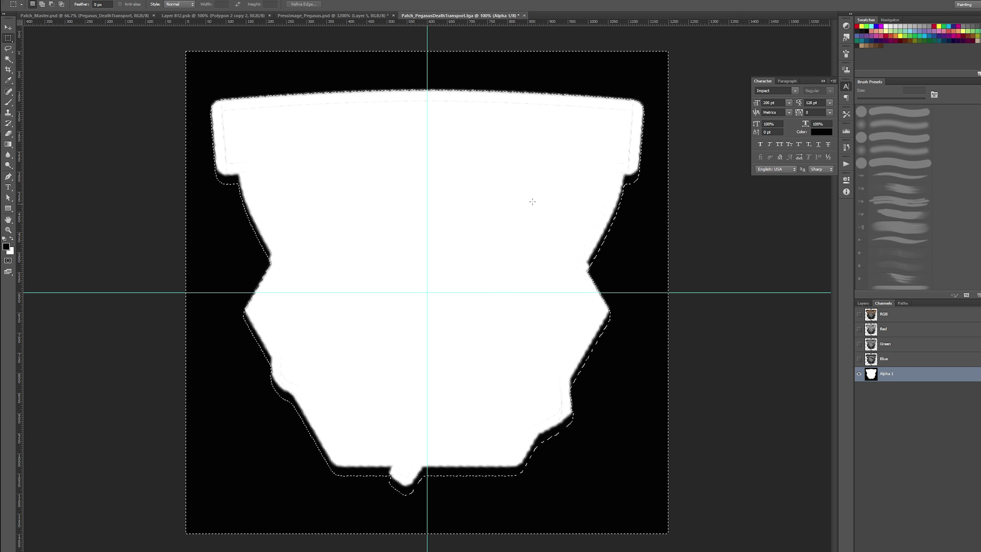
- Fill the inverted badge selection with white, then deselect
right_click(505, 181)
left_click(536, 198)
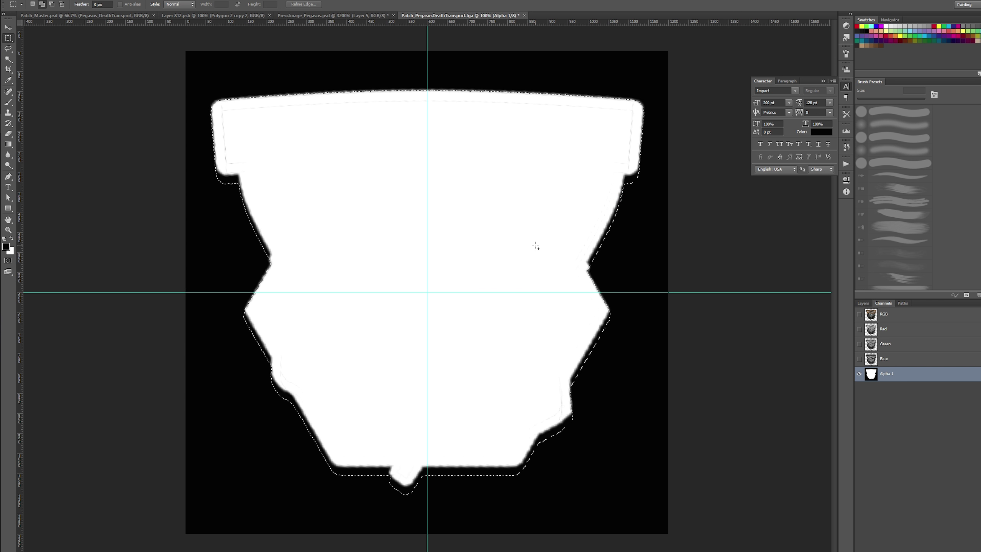
key("shift+BackSpace")
left_click(587, 171)
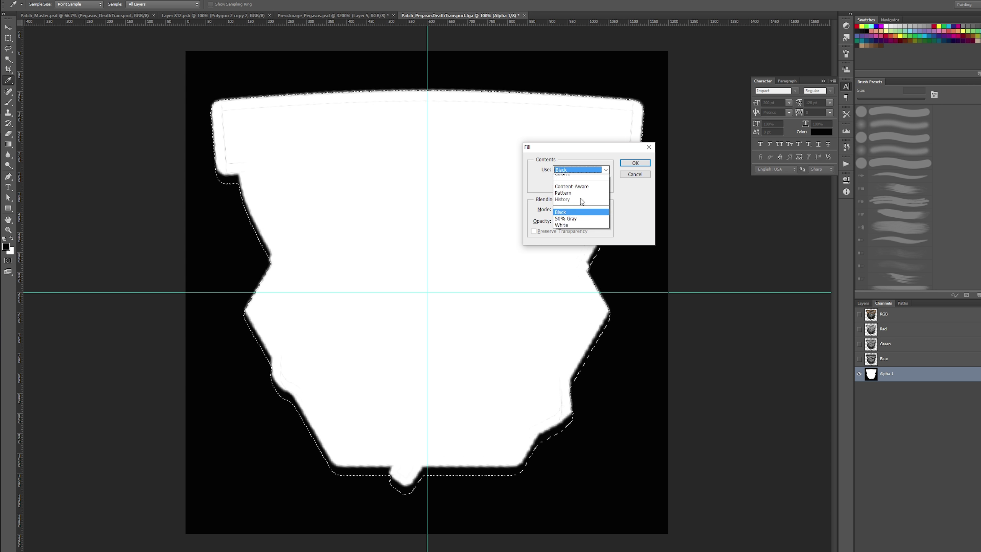
left_click(564, 242)
left_click(636, 163)
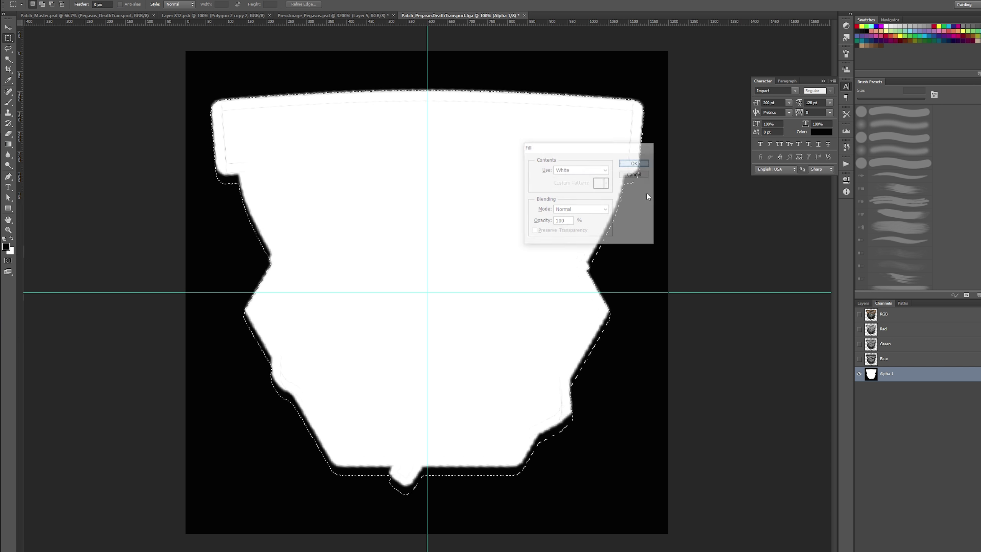
key("m")
right_click(454, 236)
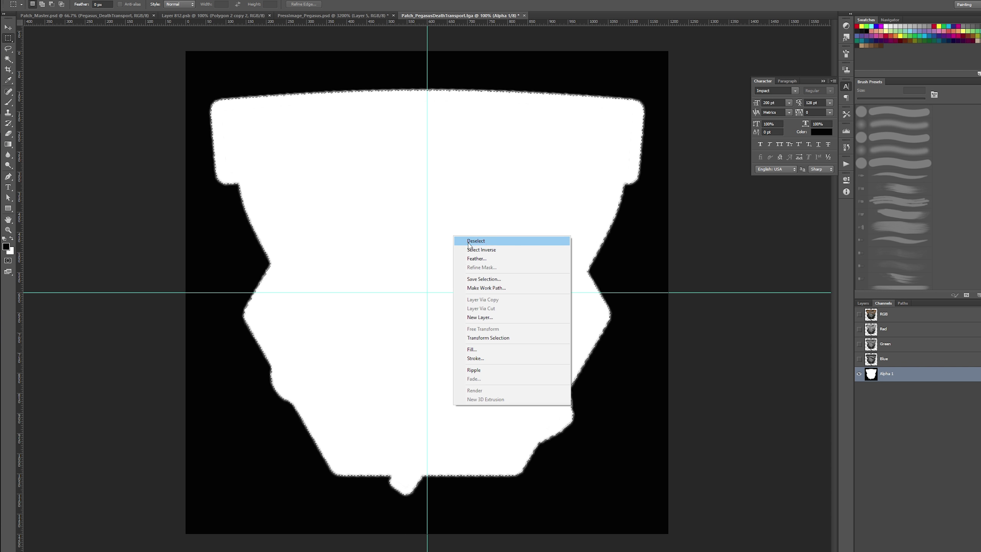
left_click(465, 241)
- Delete the Rectangle 1 and Rectangle 1 copy layers
key("z")
left_click(871, 318)
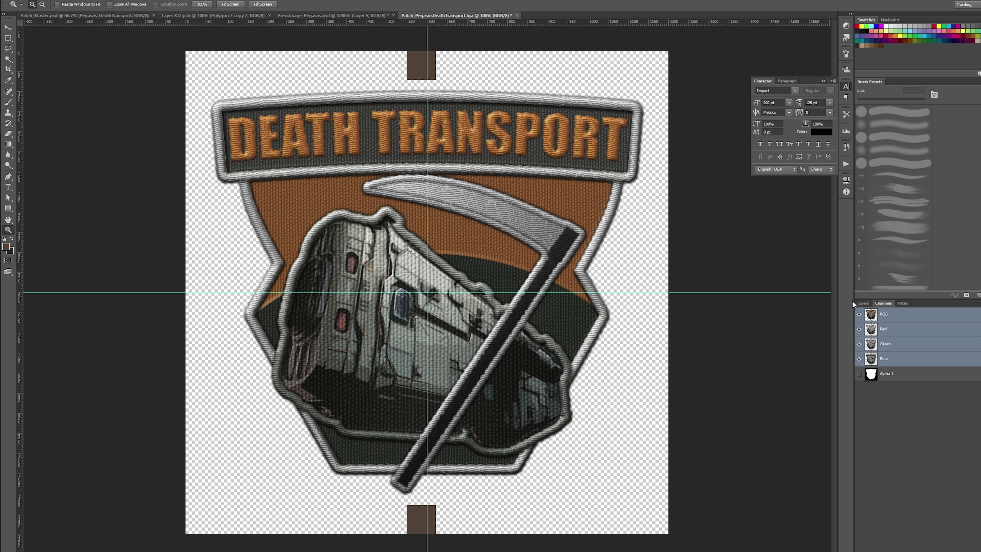
left_click(863, 303)
left_click(897, 381)
left_click(894, 365)
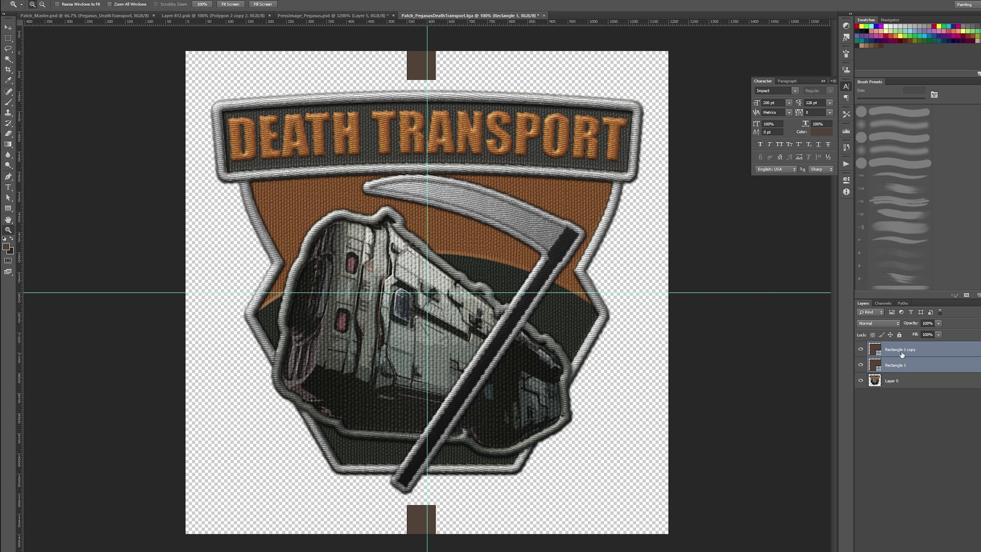
left_click(892, 349, "shift")
key("Delete")
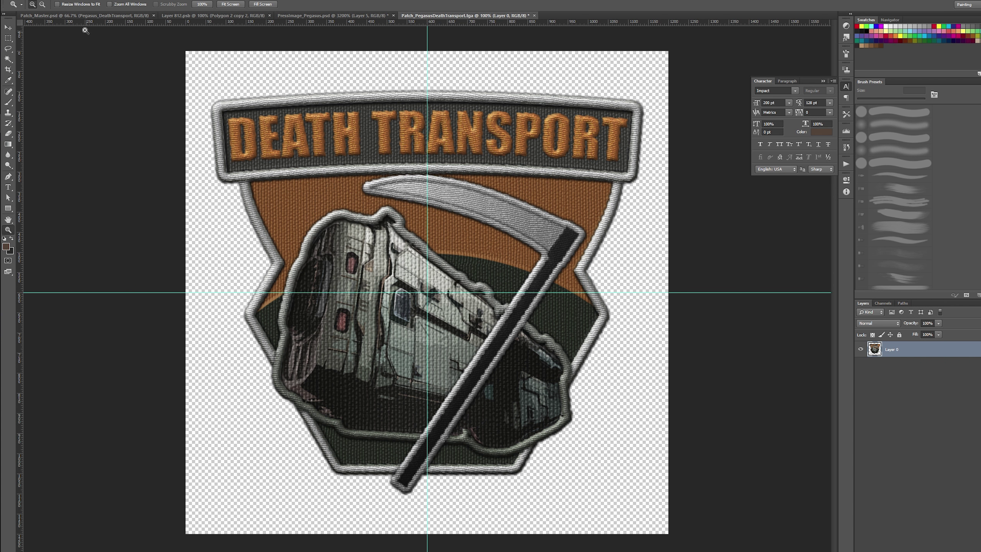
- Try a 1024×1024 canvas size, proceed past the clipping warning, then undo it
left_click(44, 1)
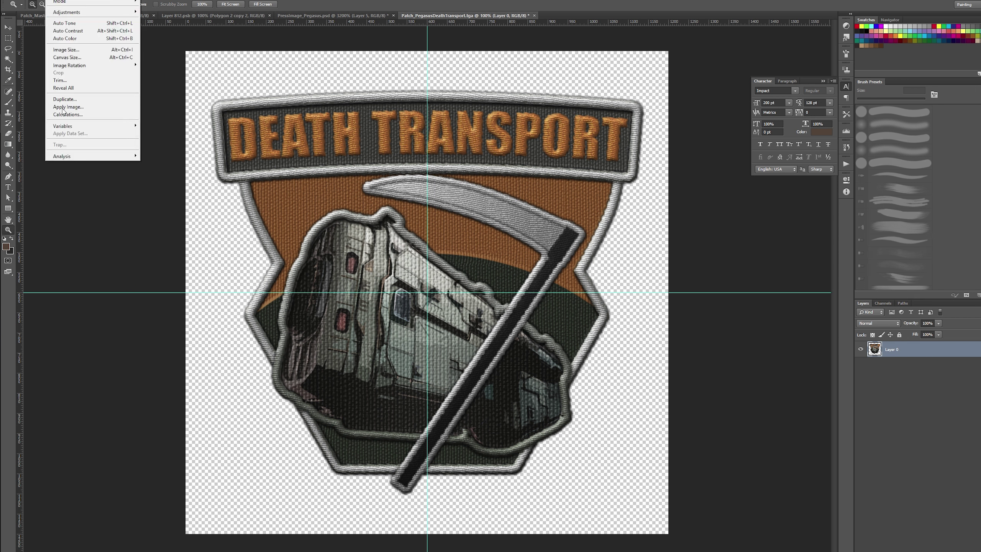
left_click(77, 57)
double_click(657, 181)
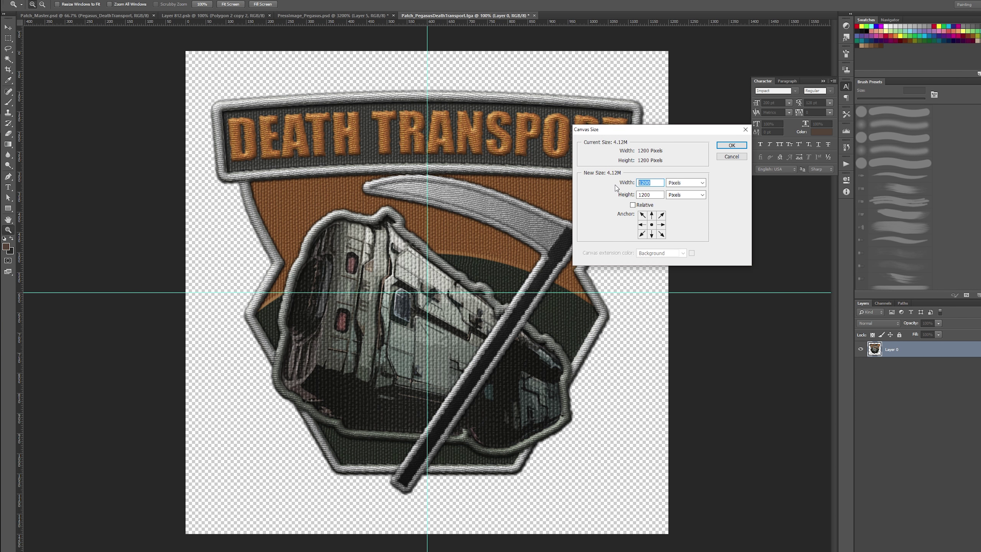
type("1024")
key("Tab")
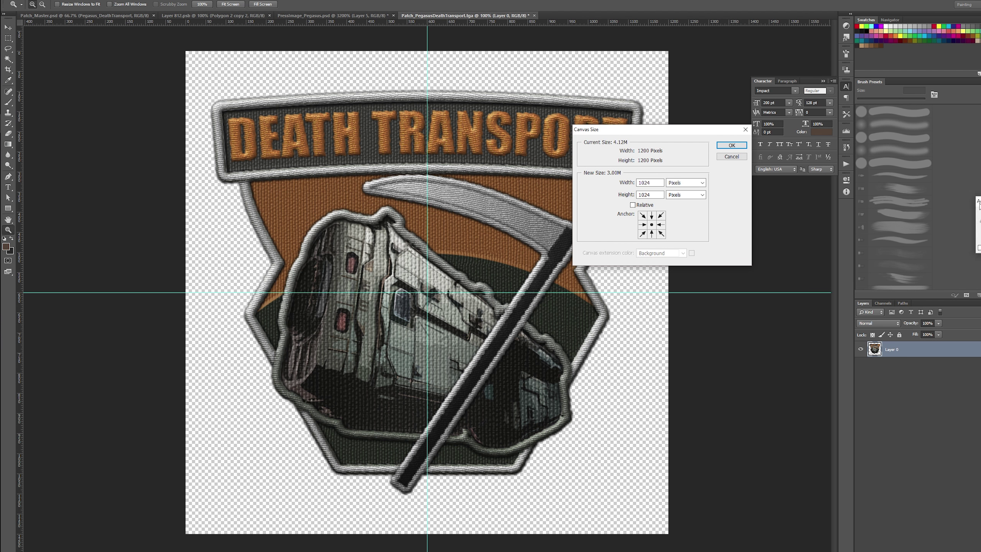
key("Return")
left_click(483, 297)
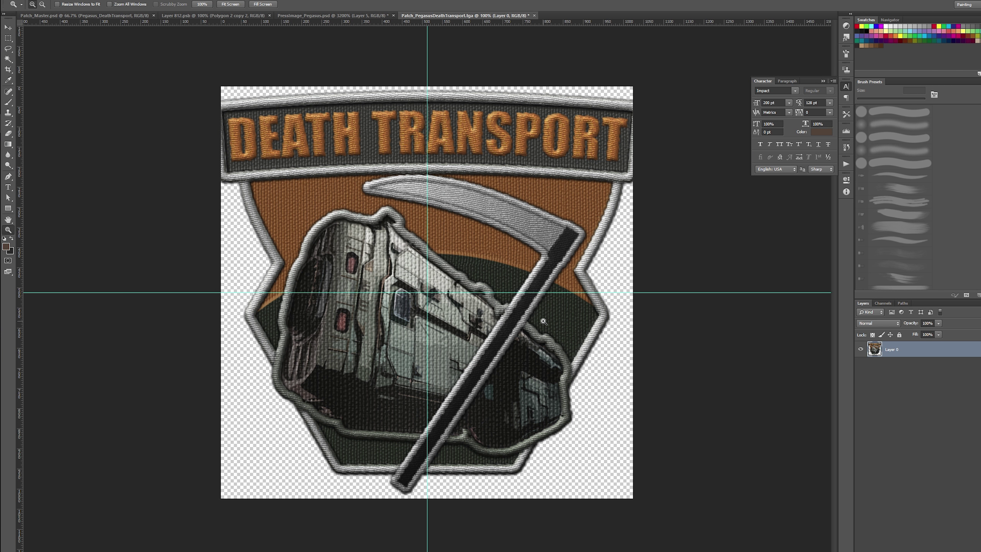
key("ctrl+z")
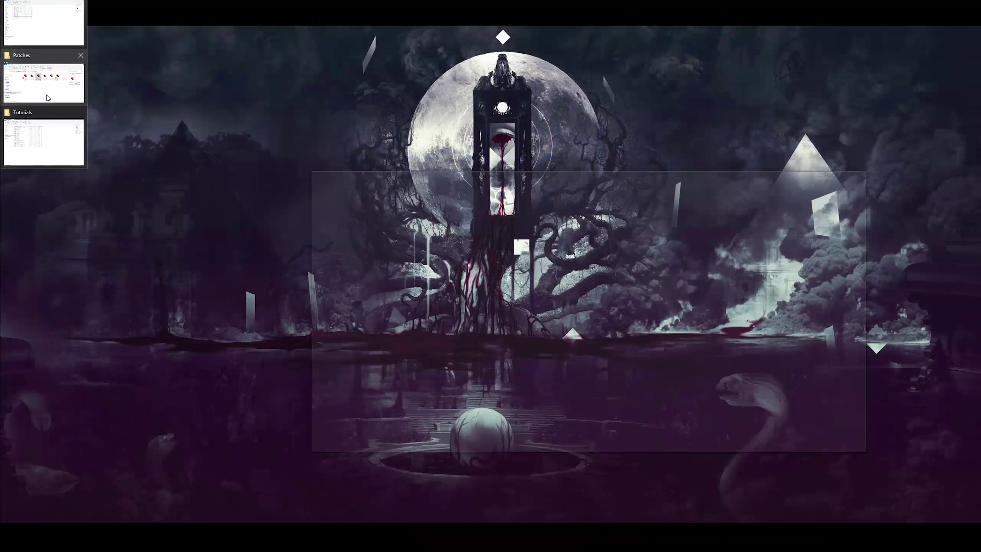
- Open Patch_ShrikeSPE.tga and paste it into the Death Transport document as a new layer
left_click(48, 97)
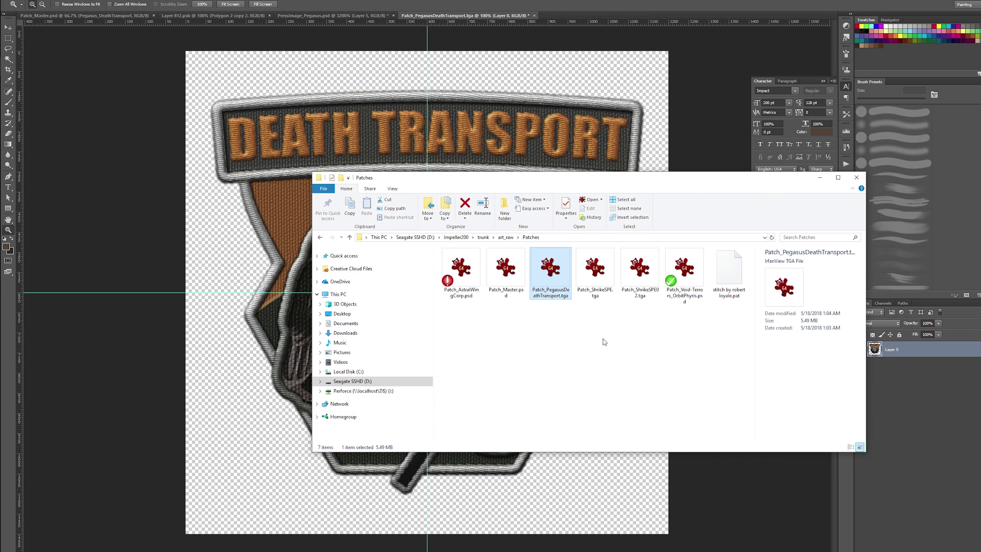
left_click(553, 354)
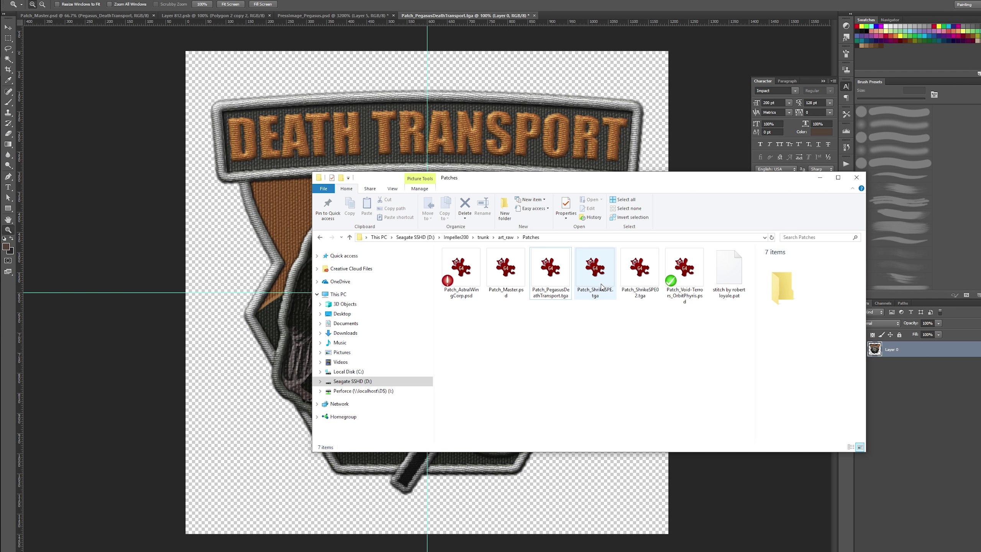
double_click(595, 271)
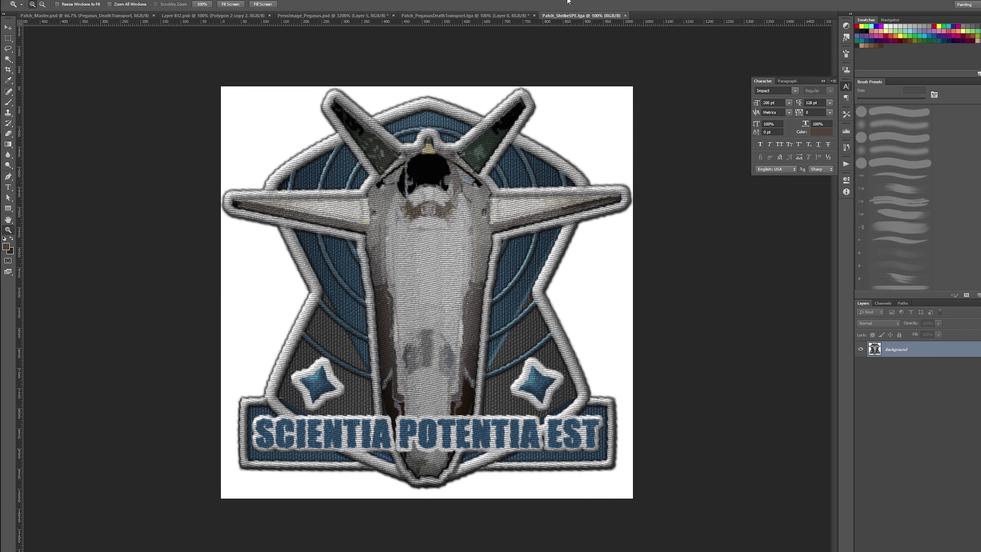
left_click(488, 15)
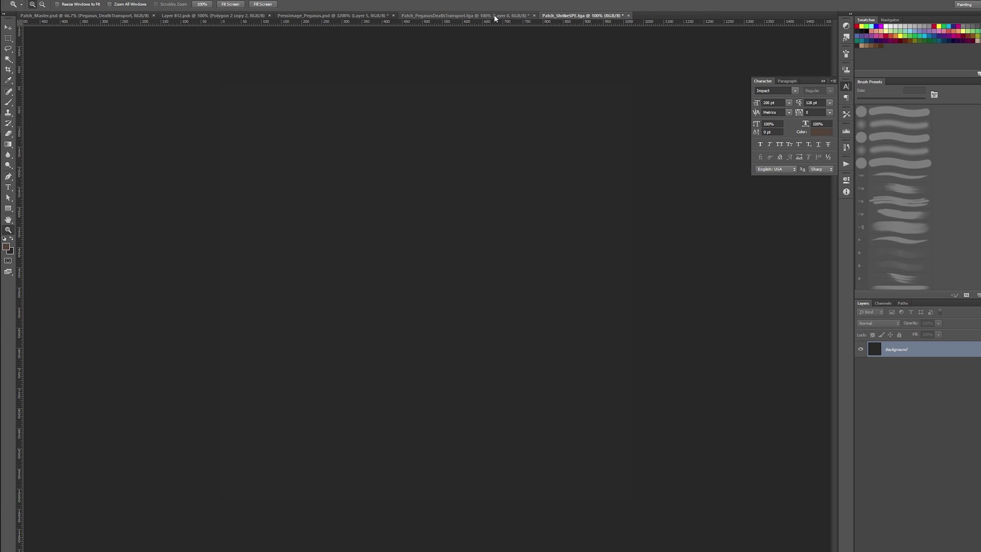
key("ctrl+v")
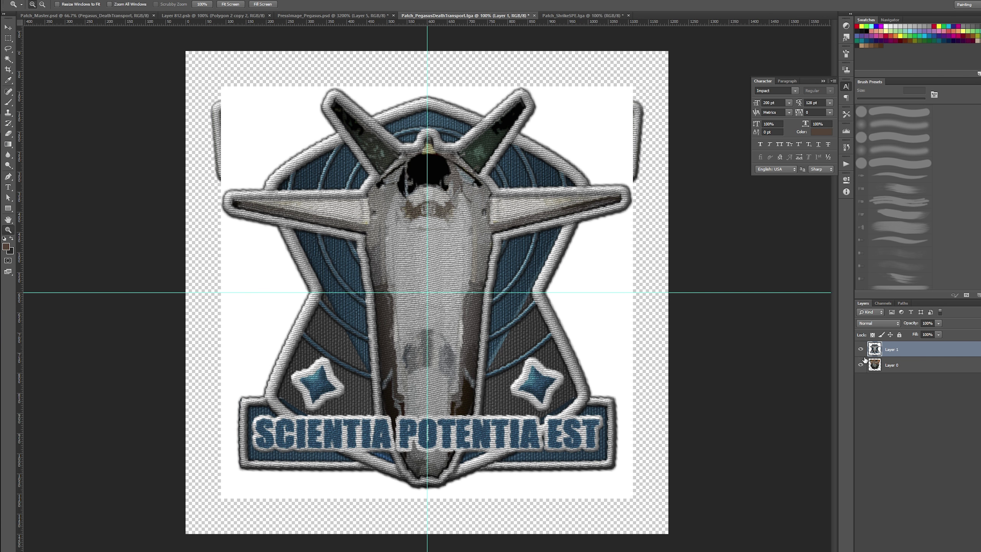
- Magic Wand-select and delete the white areas of the pasted Shrike patch
key("w")
left_click(587, 136)
key("Delete")
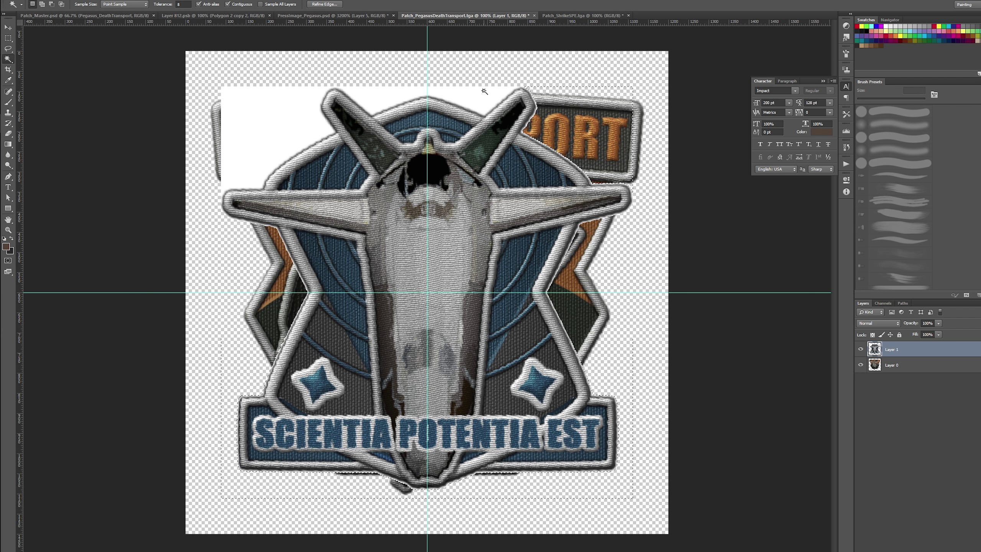
left_click(483, 91)
key("Delete")
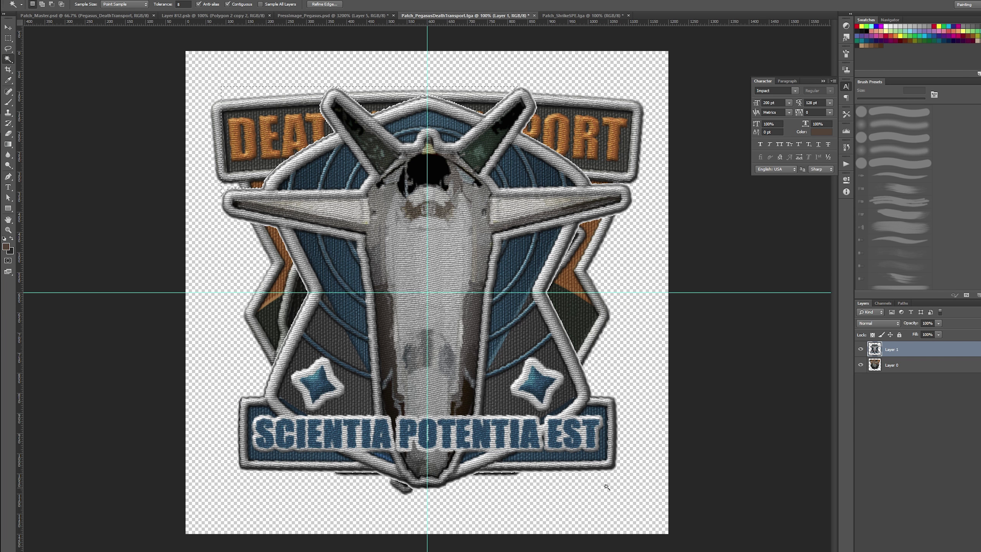
- Make Layer 0 active, cancel an unwanted transform, and deselect
left_click(855, 414)
left_click(892, 365)
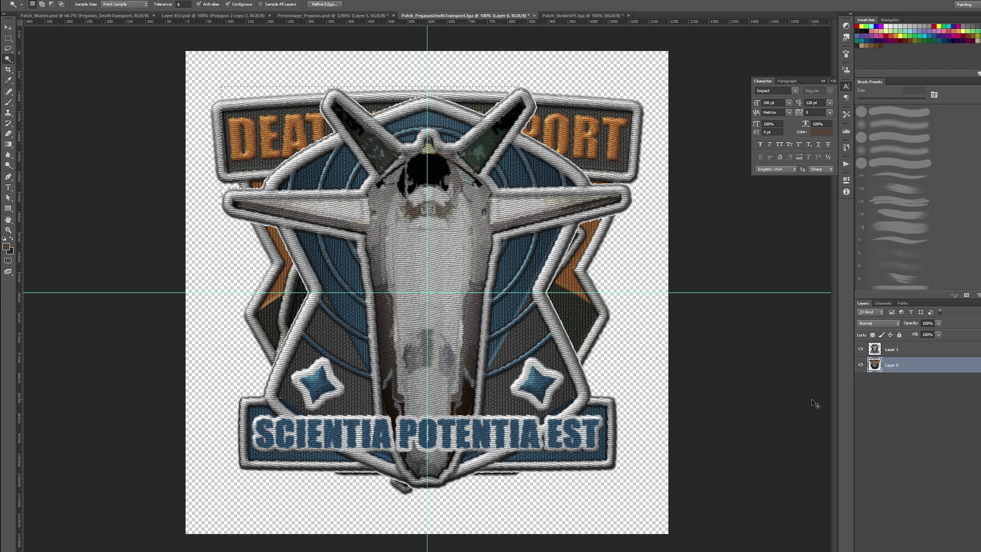
key("ctrl+t")
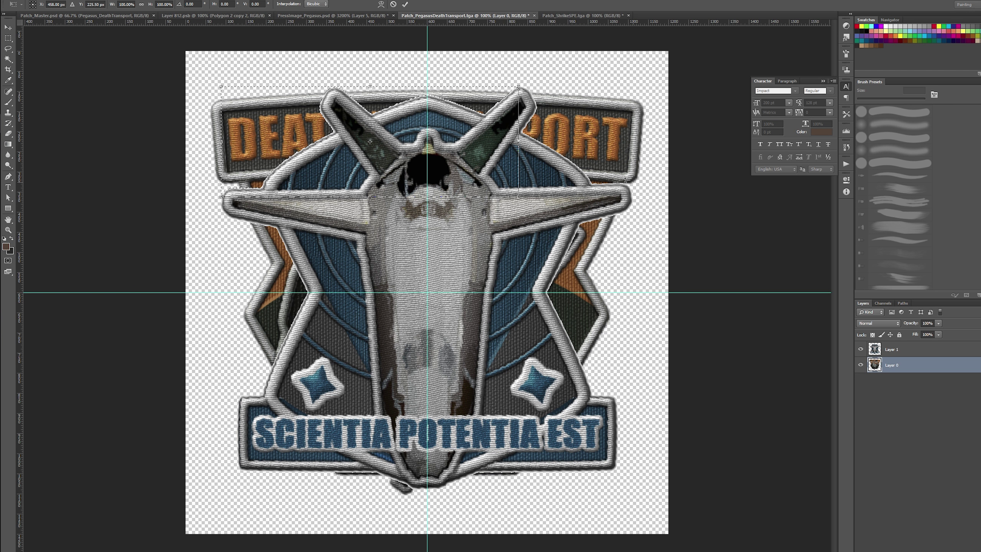
right_click(401, 123)
left_click(418, 111)
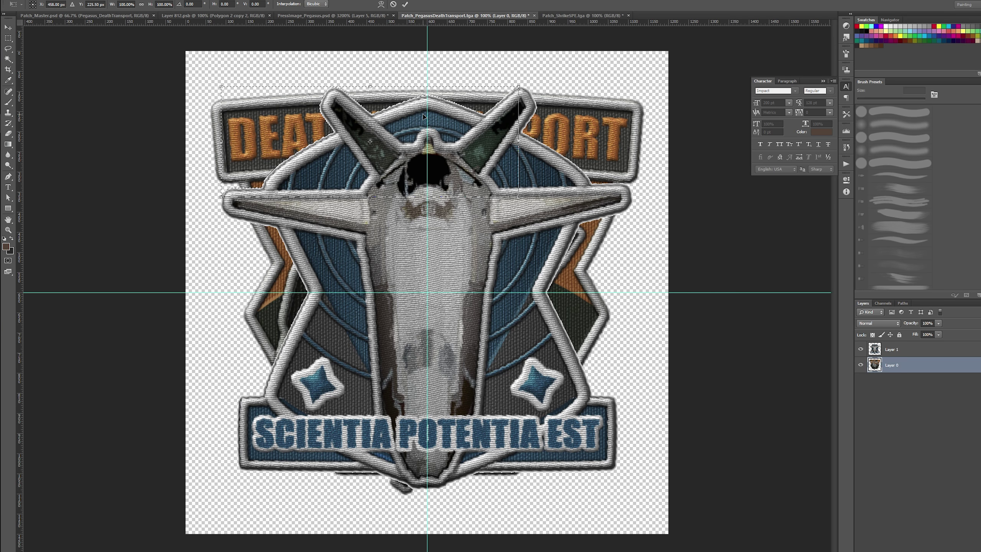
key("Return")
right_click(421, 113)
left_click(460, 123)
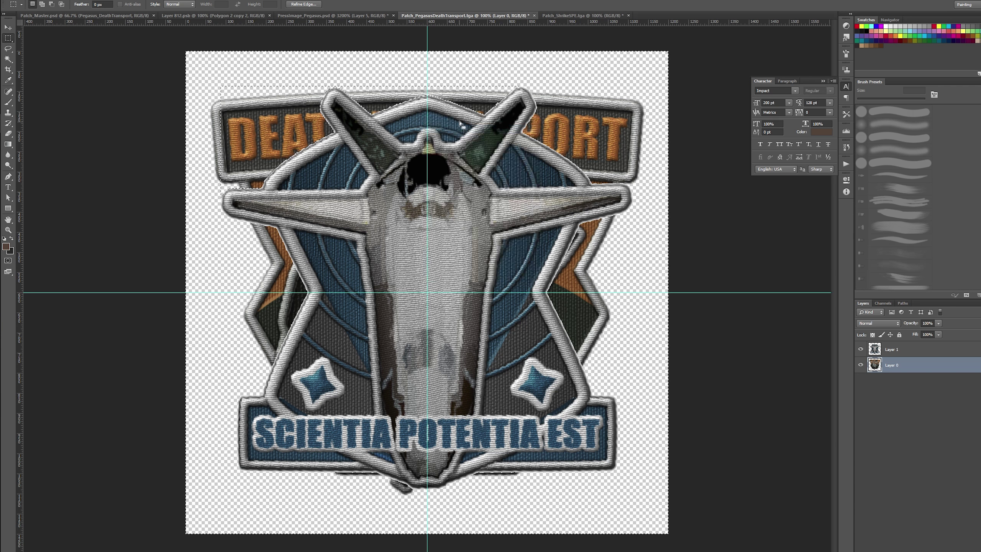
right_click(460, 123)
left_click(469, 126)
- Free Transform Layer 0 to shrink the Death Transport patch to about 95%
left_click(943, 406)
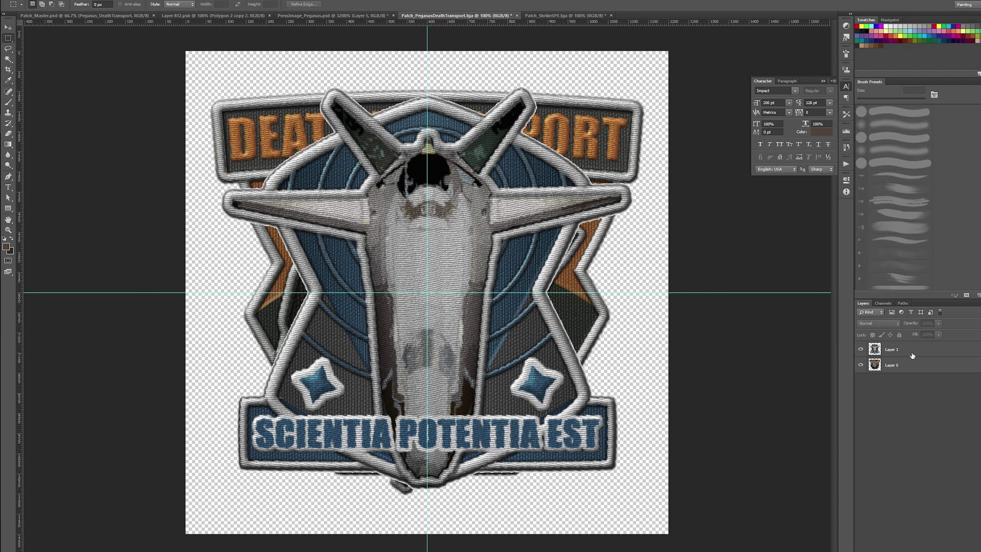
left_click(913, 364)
key("ctrl+t")
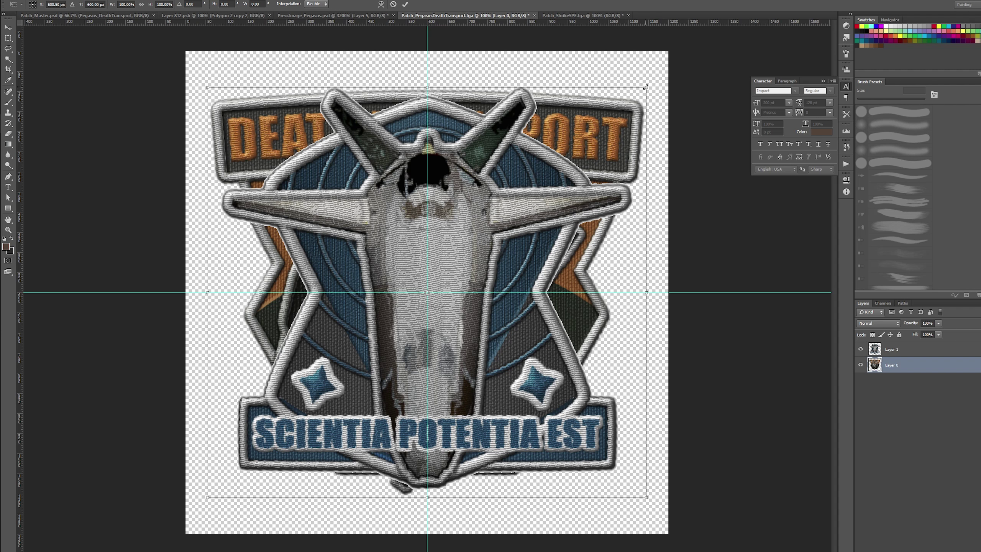
left_click_drag(645, 88, 636, 98)
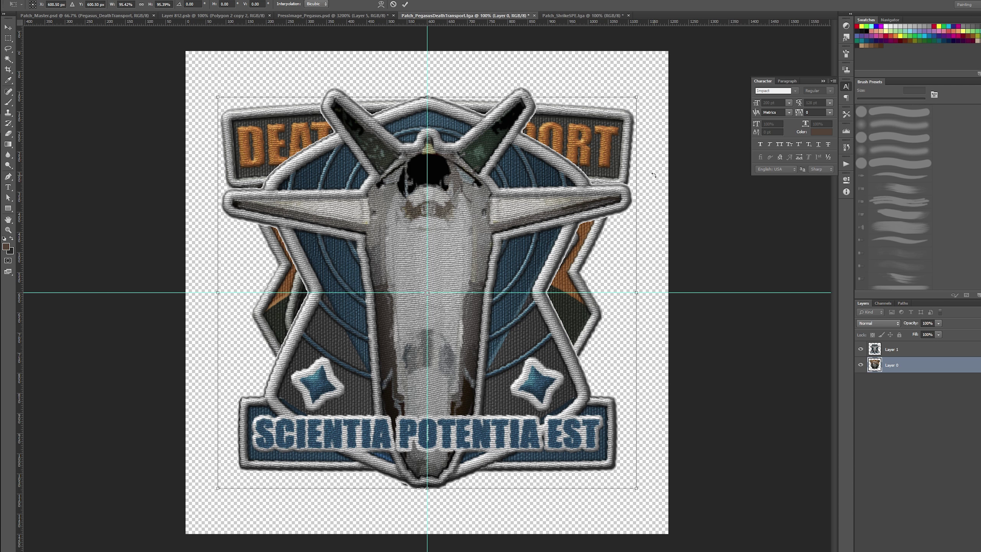
- Commit the top patch's scaling and delete the Scientia Potentia Est layer (Layer 1)
key("Return")
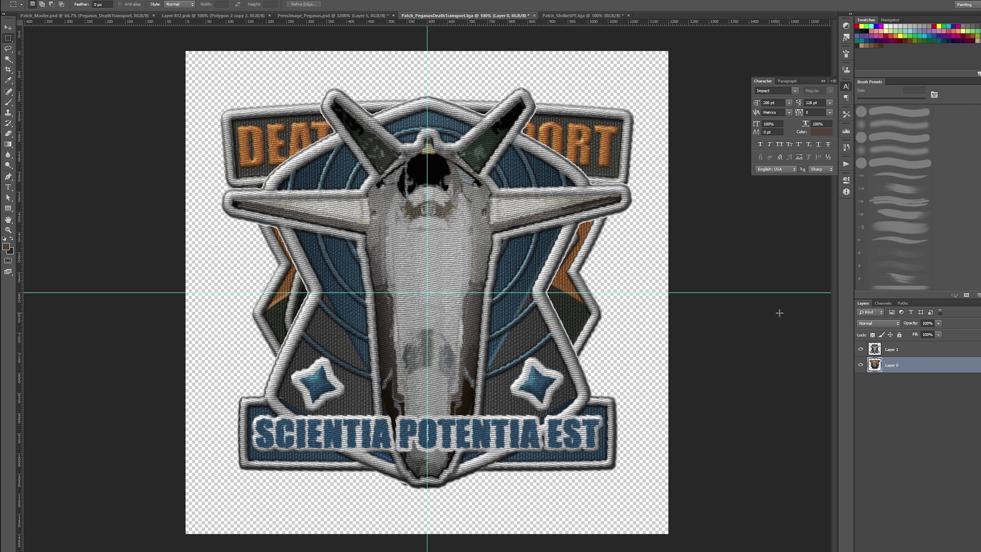
left_click(903, 349)
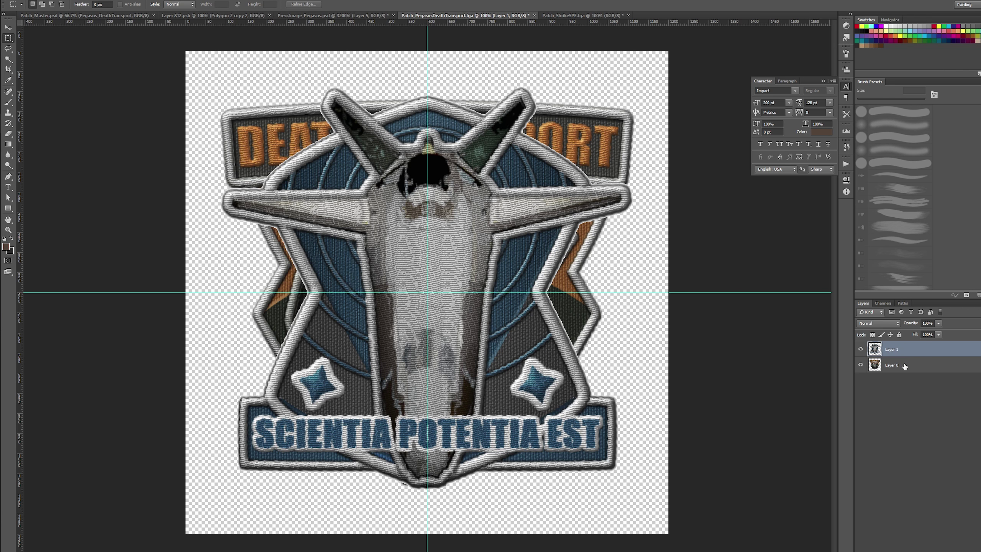
key("Delete")
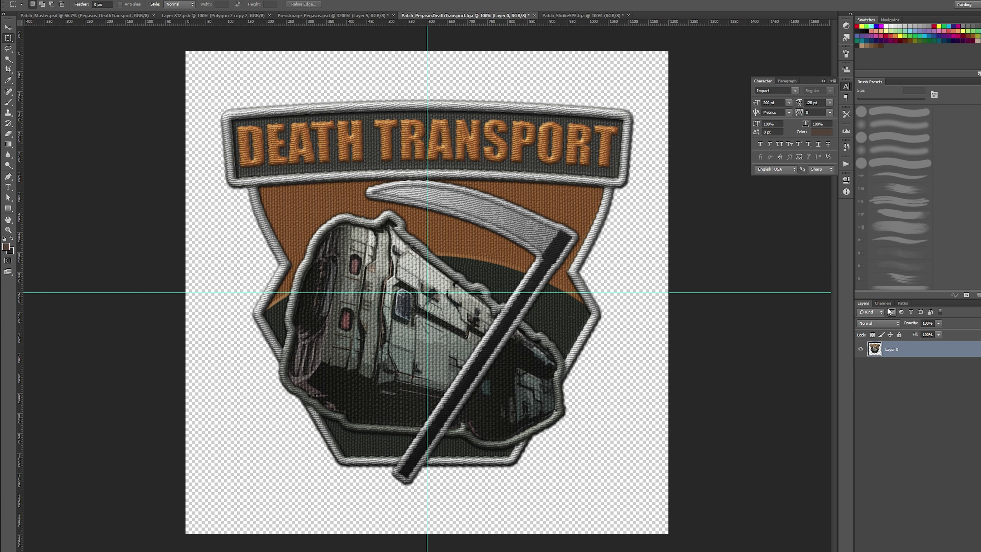
- Load the patch outline as a selection and fill everything outside it black on Alpha 1
left_click(874, 349, "ctrl")
left_click(882, 303)
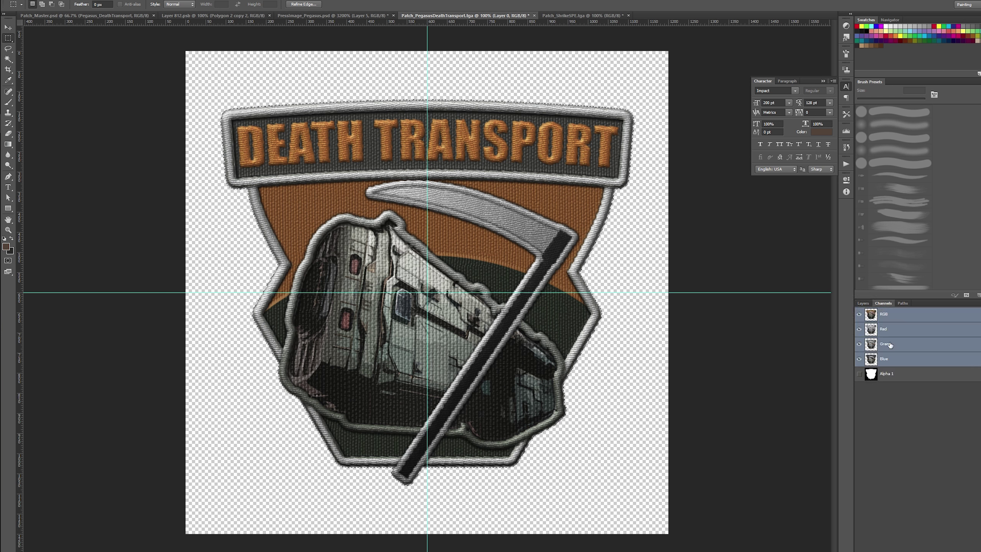
left_click(884, 377)
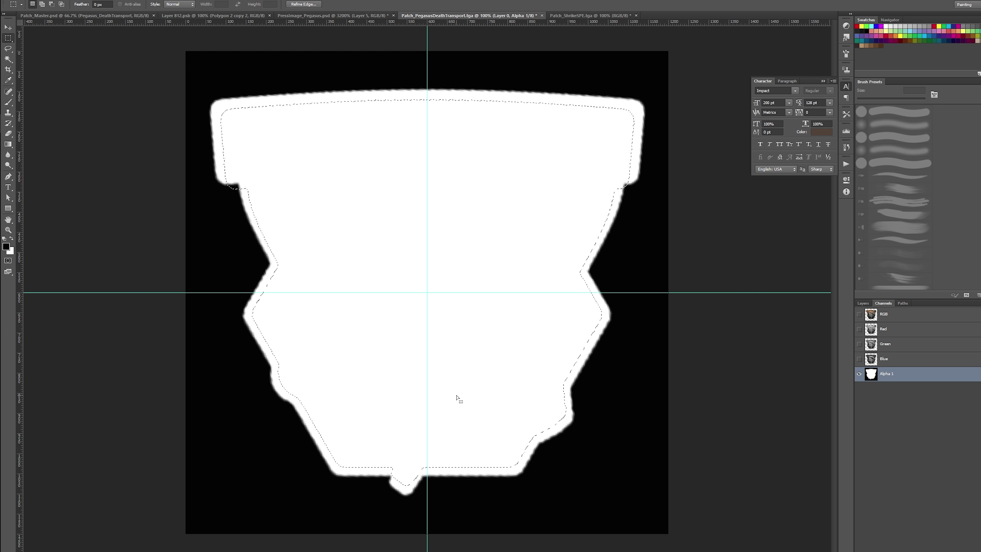
right_click(439, 345)
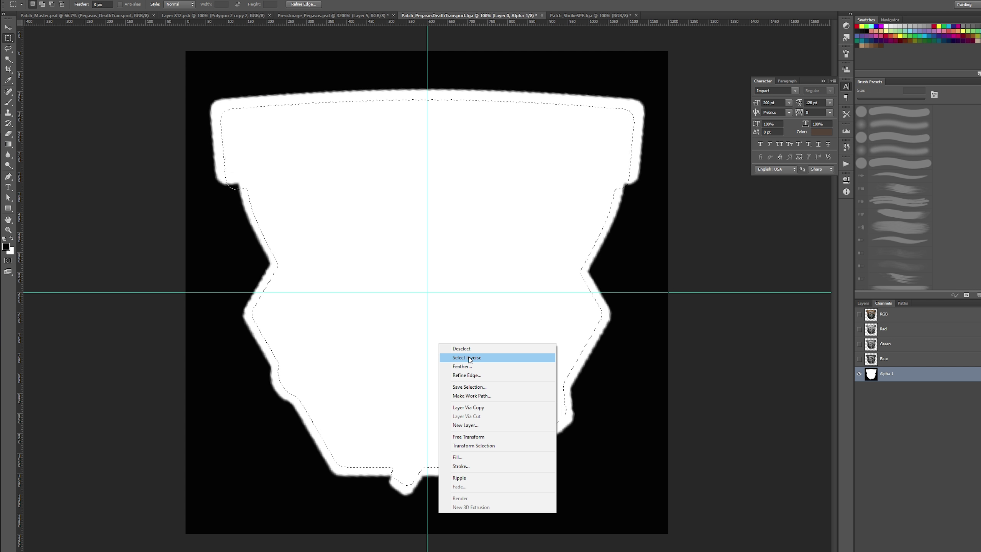
left_click(470, 358)
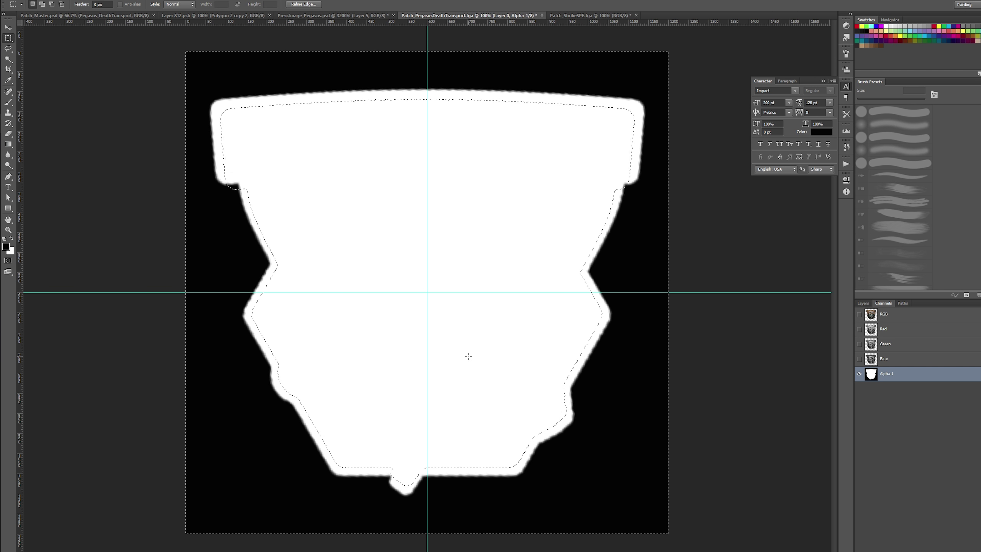
key("i")
key("shift+F5")
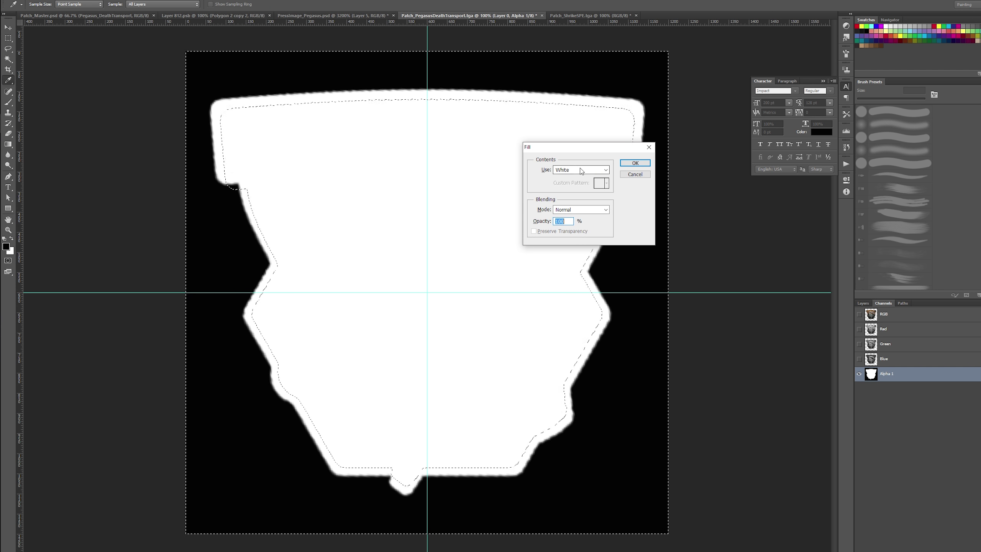
left_click(579, 170)
left_click(566, 229)
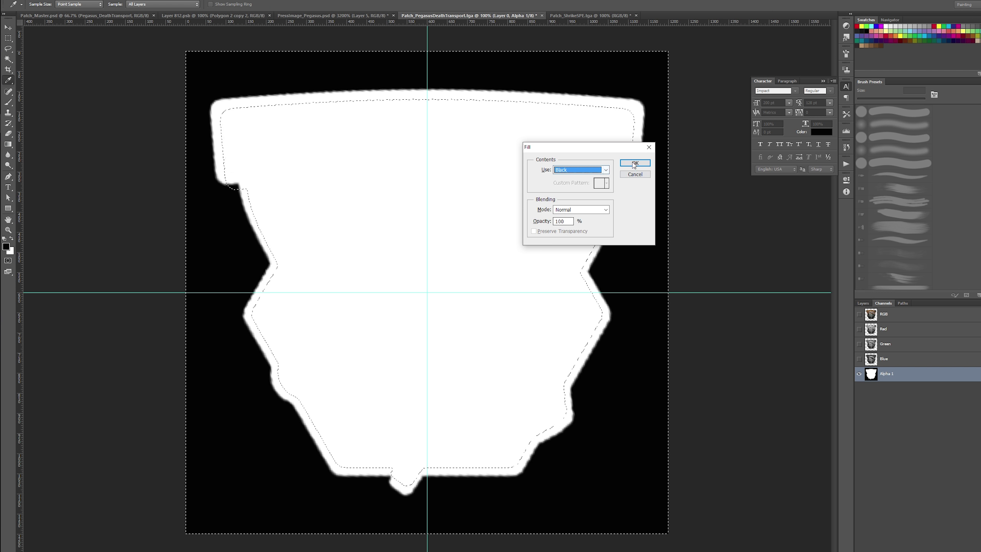
key("Return")
key("m")
- Fill the patch area white on Alpha 1, deselect, and return to the colour layers view
right_click(510, 214)
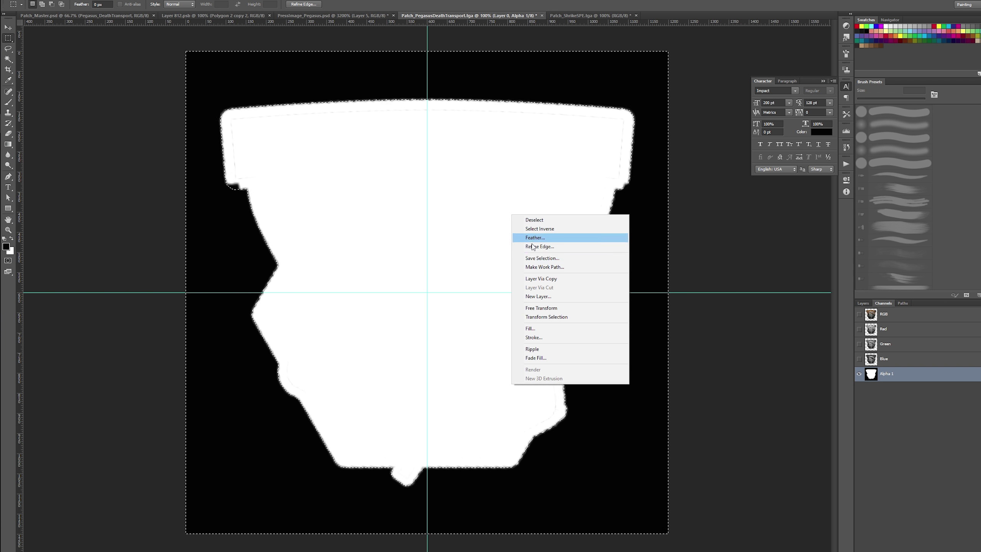
left_click(535, 228)
key("i")
key("shift+F5")
left_click(581, 170)
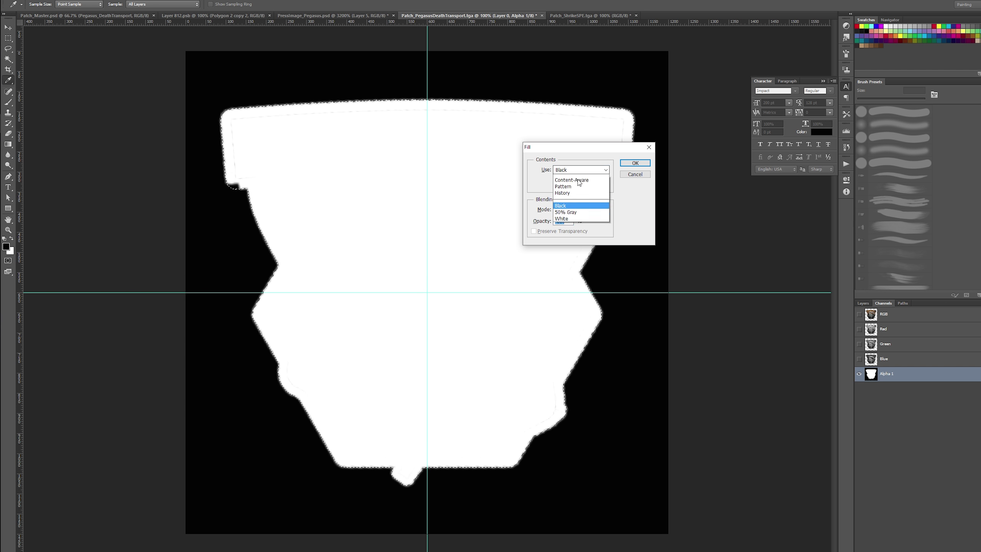
left_click(565, 243)
left_click(635, 164)
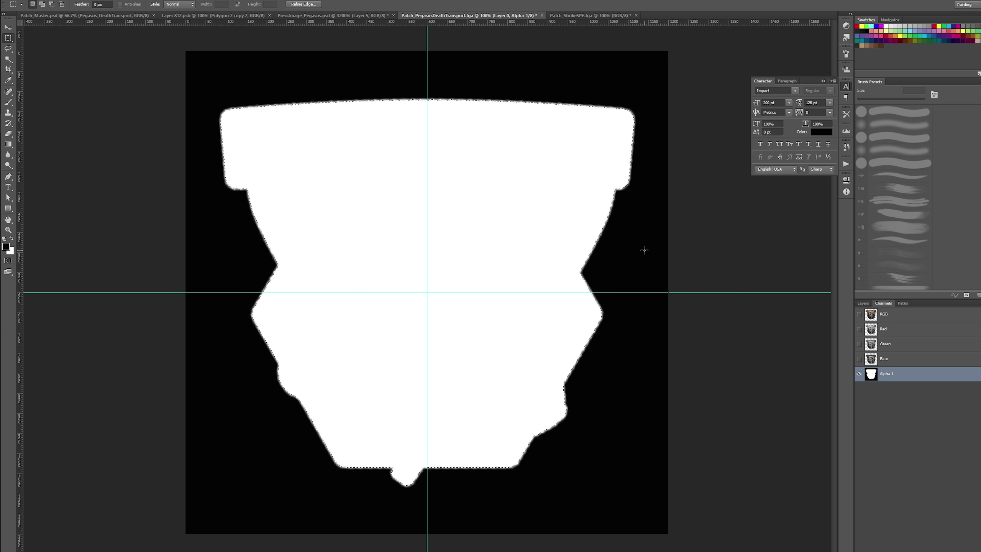
key("m")
right_click(483, 259)
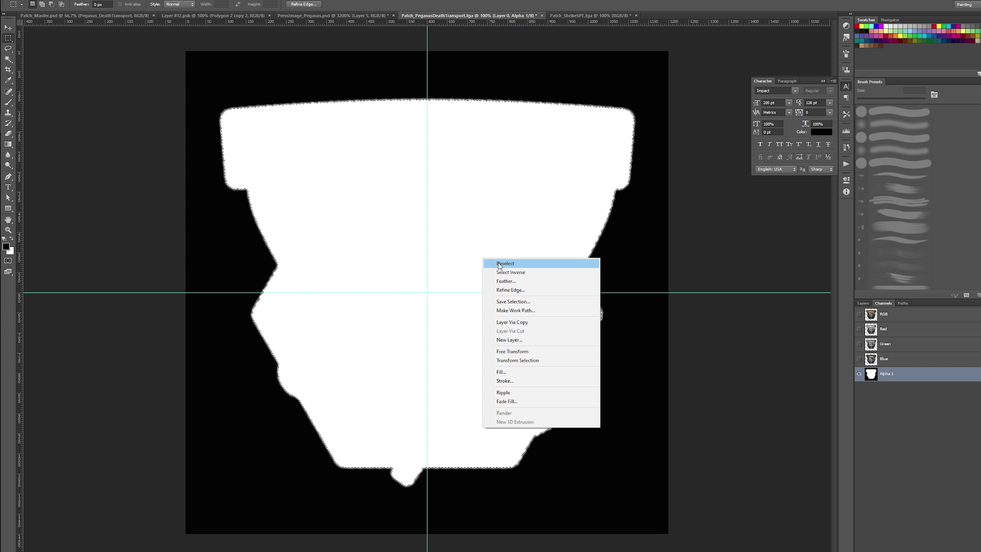
left_click(498, 264)
left_click(862, 303)
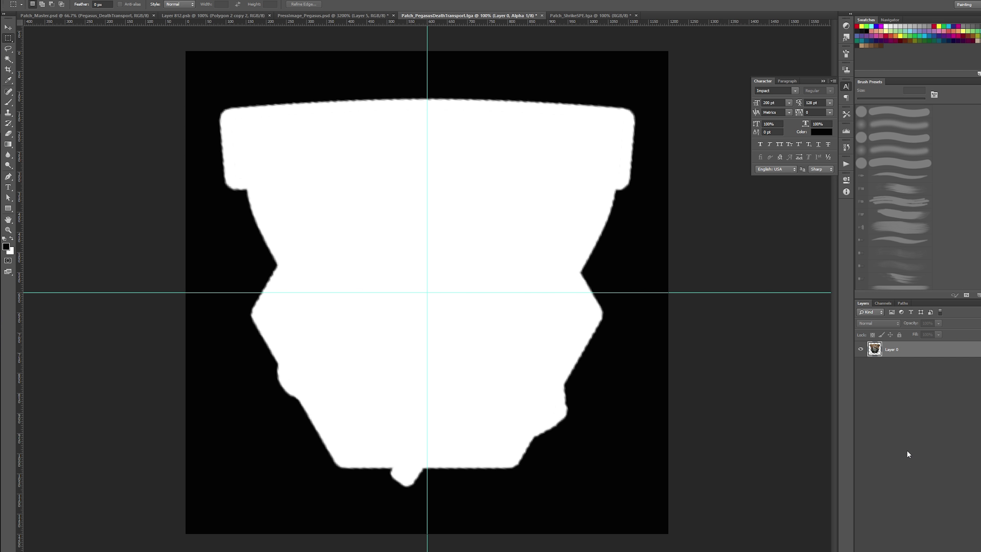
left_click(879, 365)
- Leave Quick Mask mode, hide the Alpha 1 overlay, and reselect Layer 0
key("d")
key("q")
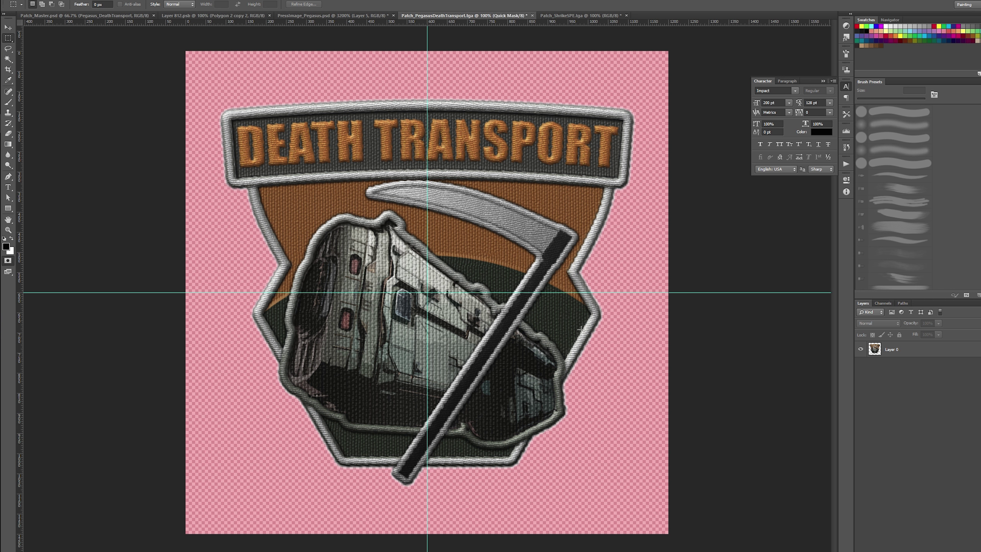
key("q")
key("q")
left_click(8, 260)
left_click(882, 303)
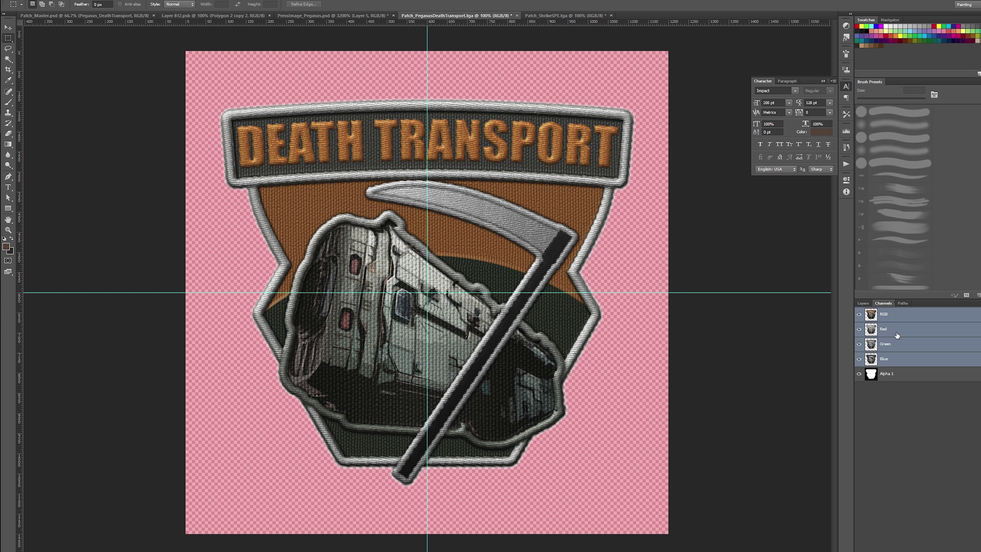
left_click(859, 374)
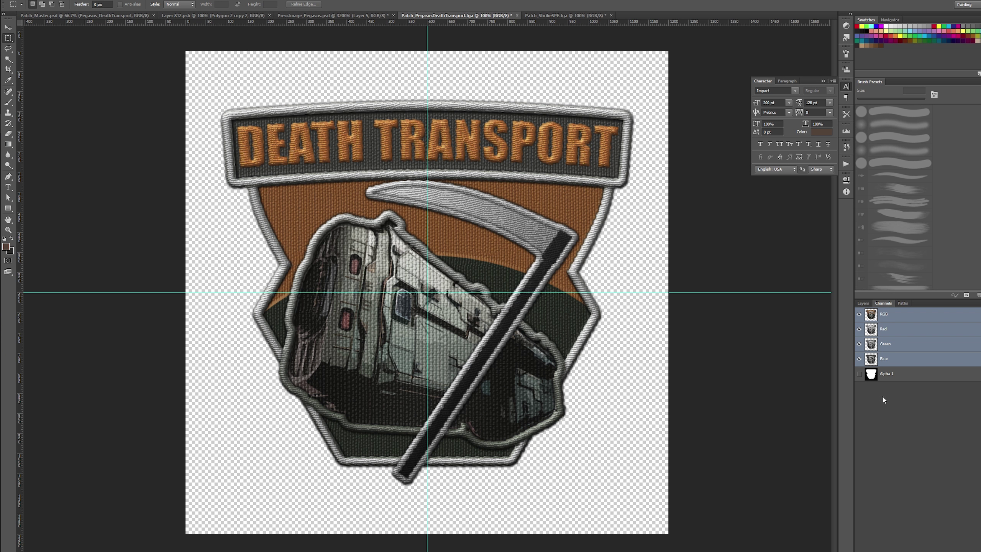
left_click(864, 304)
left_click(905, 349)
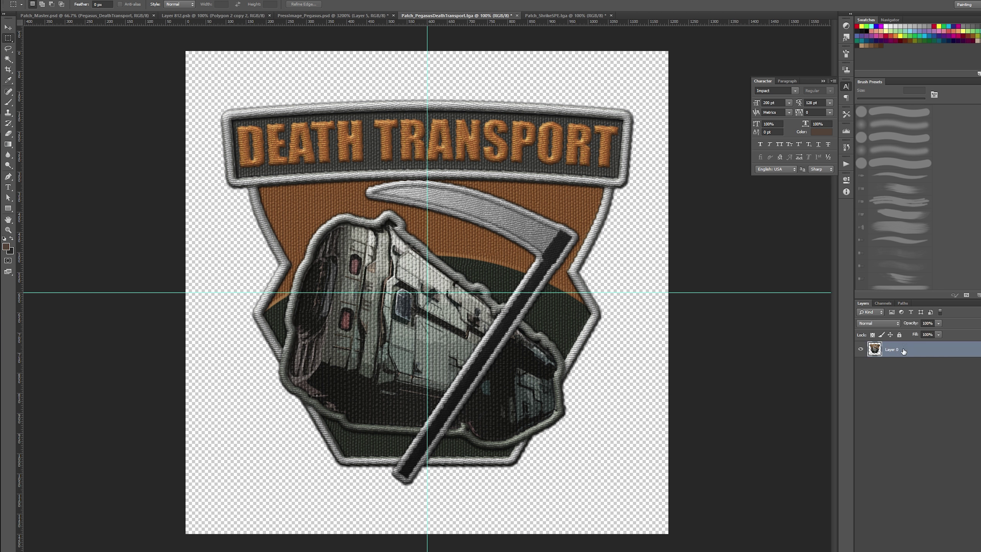
- Try clipping the canvas to 1024 × 1024 pixels, then undo the crop
left_click(48, 1)
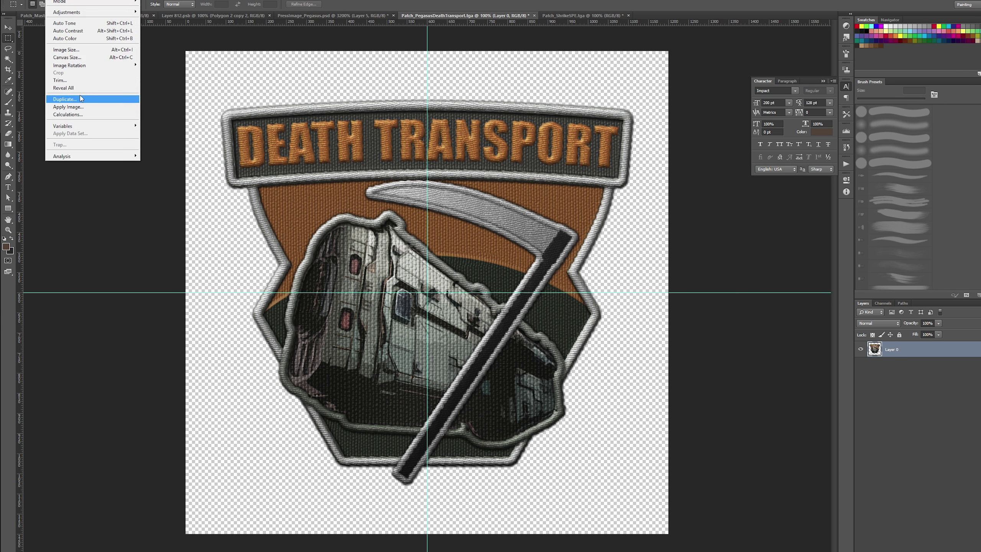
left_click(78, 57)
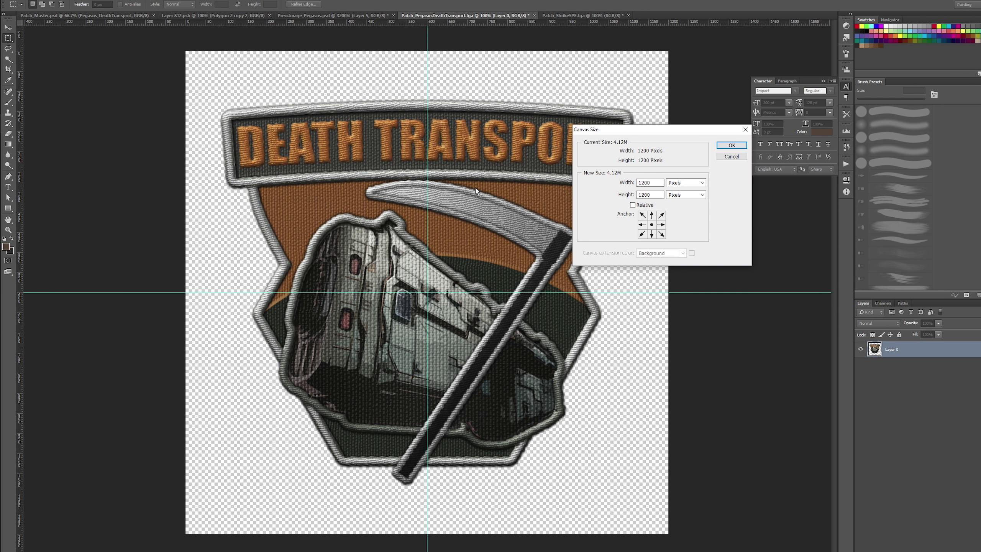
type("1024")
key("Tab")
key("Tab")
type("1024")
key("Return")
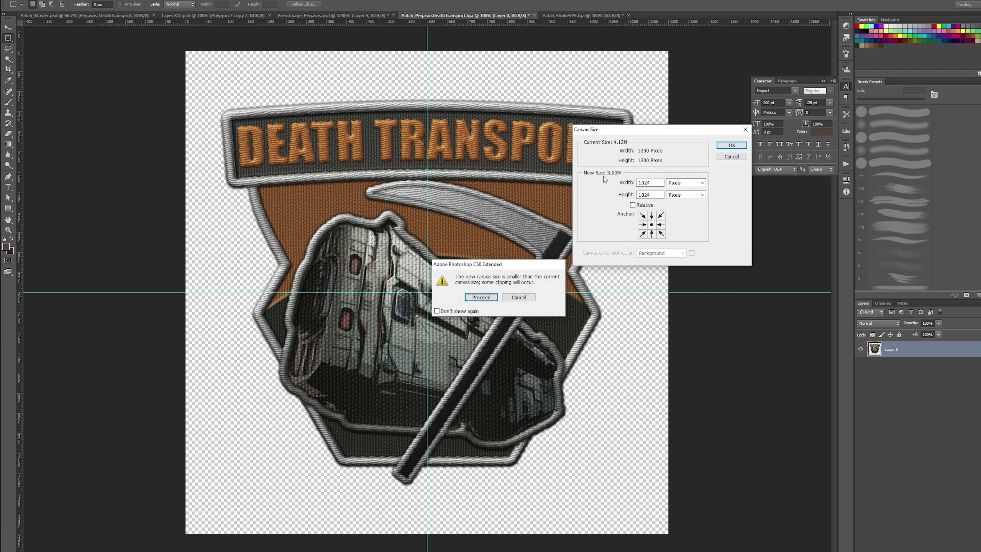
left_click(482, 297)
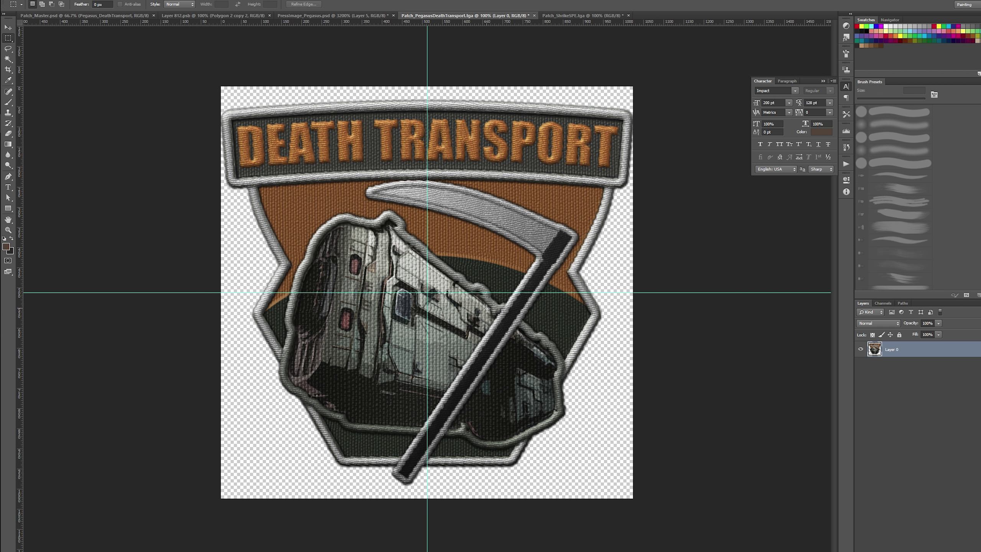
key("ctrl+z")
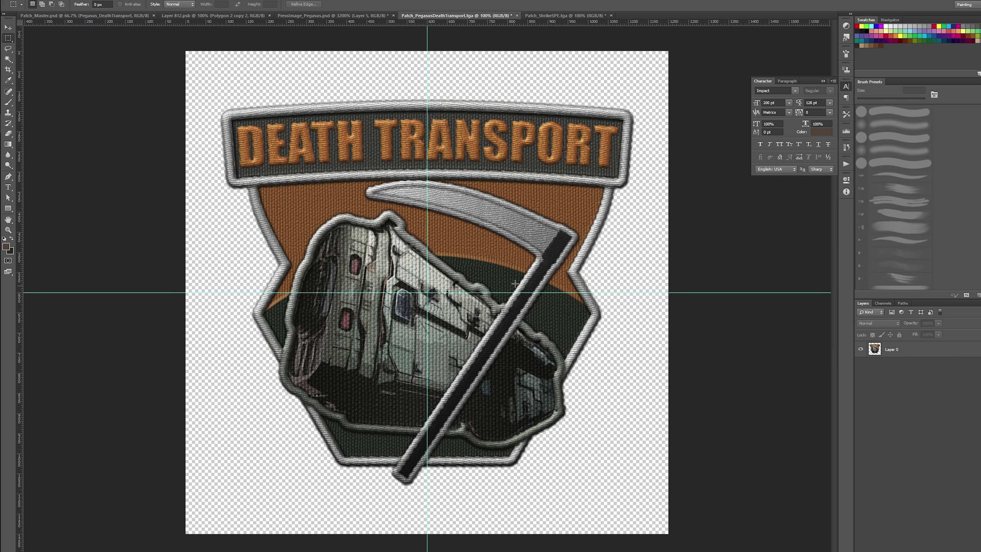
- Shrink the Death Transport patch to about 98% around its centre and reload its outline selection
left_click(922, 354)
key("ctrl+t")
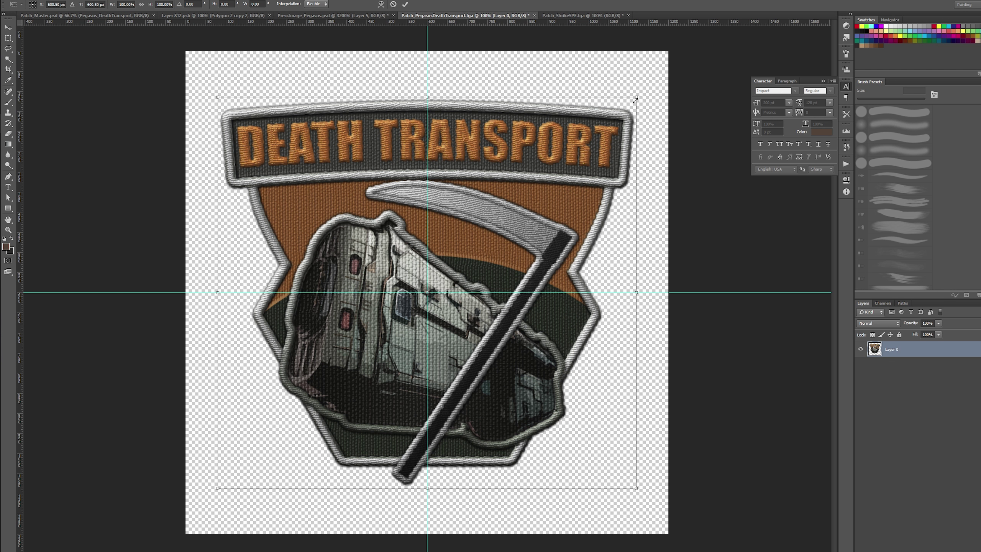
left_click_drag(635, 99, 633, 102)
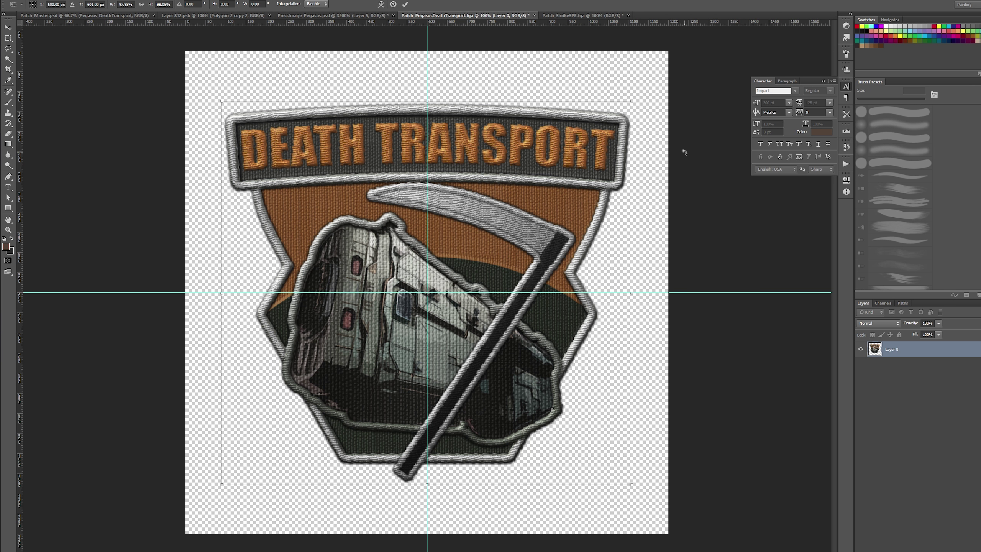
key("Return")
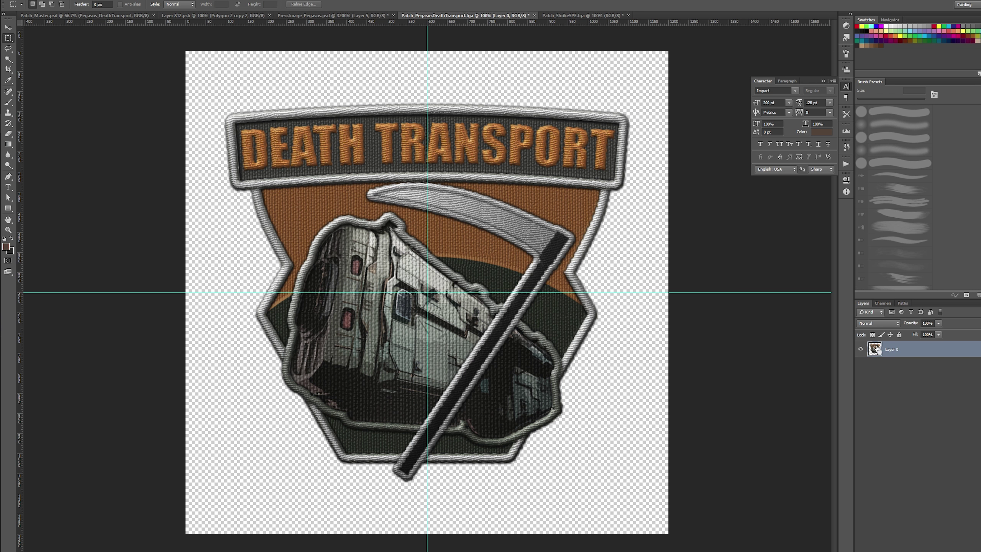
left_click(875, 349, "ctrl")
- On Alpha 1, invert the selection and fill the area outside the resized patch black
left_click(883, 303)
left_click(887, 380)
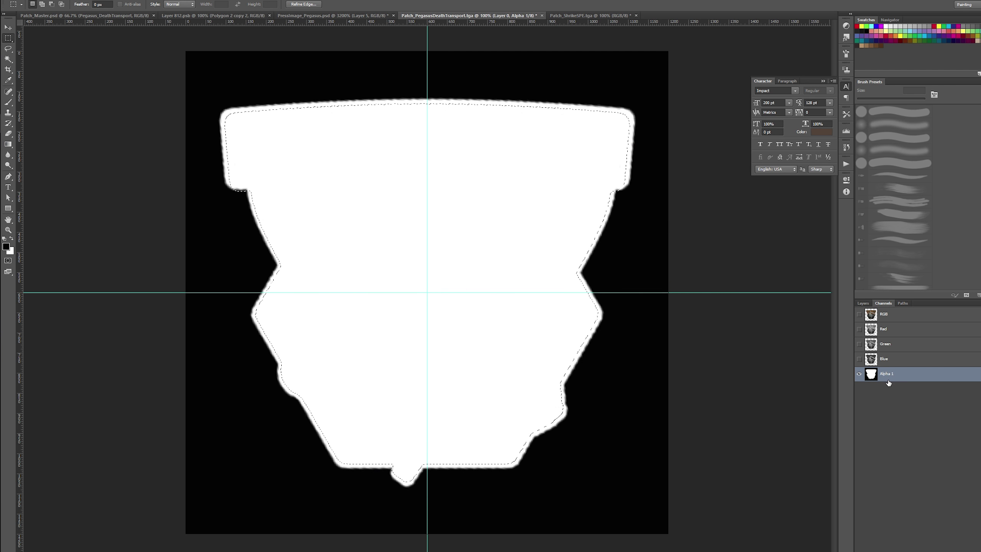
right_click(589, 226)
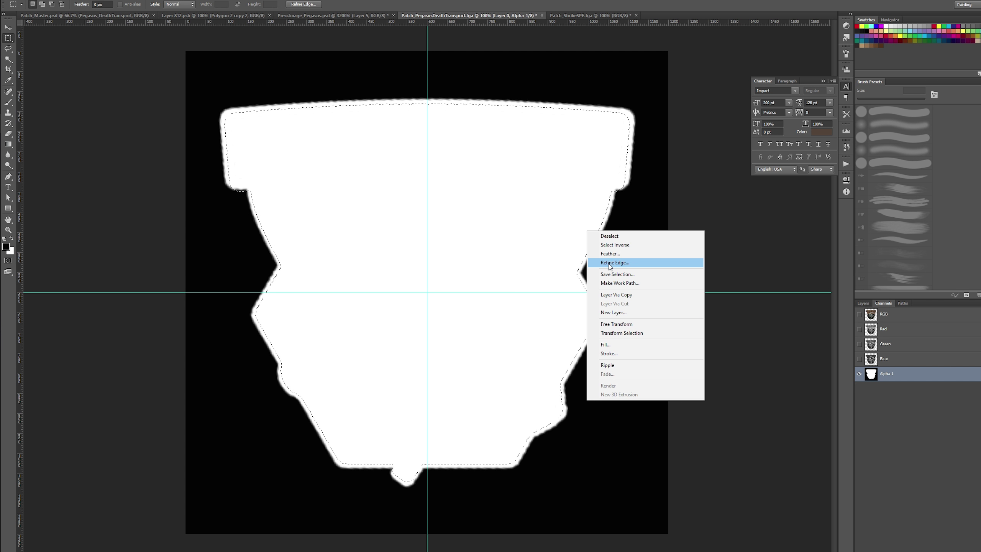
left_click(617, 246)
key("shift+F5")
left_click(581, 170)
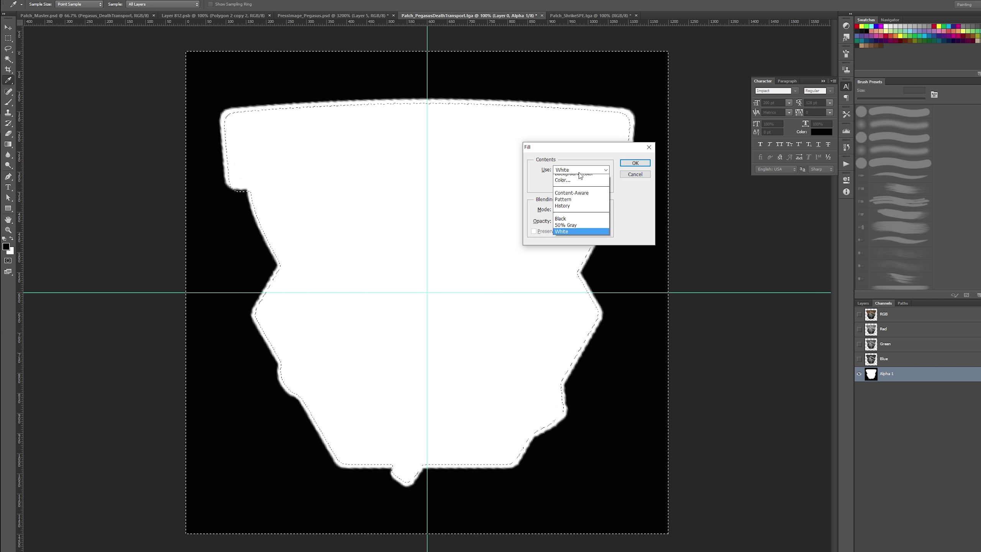
left_click(571, 228)
left_click(635, 164)
key("m")
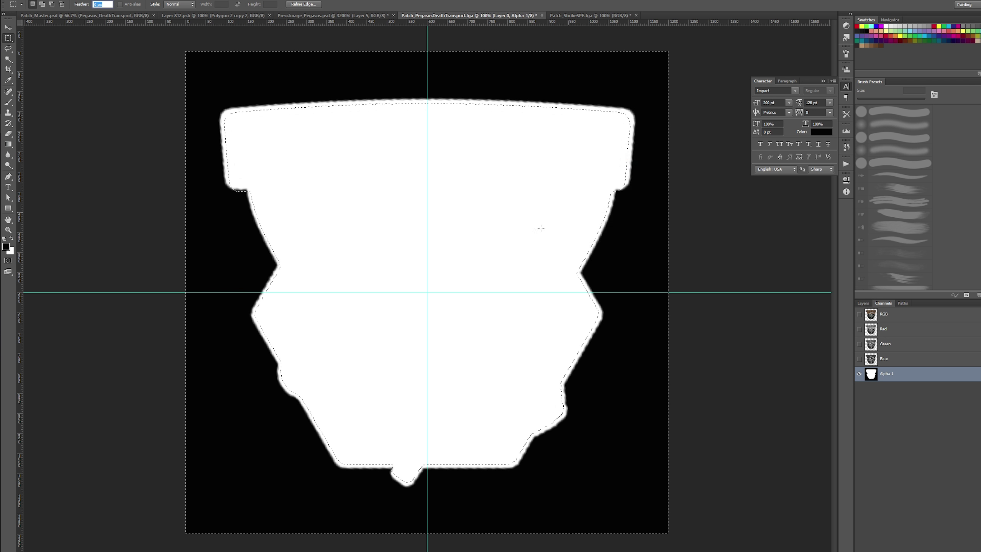
- Fill the patch silhouette white, deselect, and return to the full-colour composite view
right_click(499, 218)
left_click(517, 233)
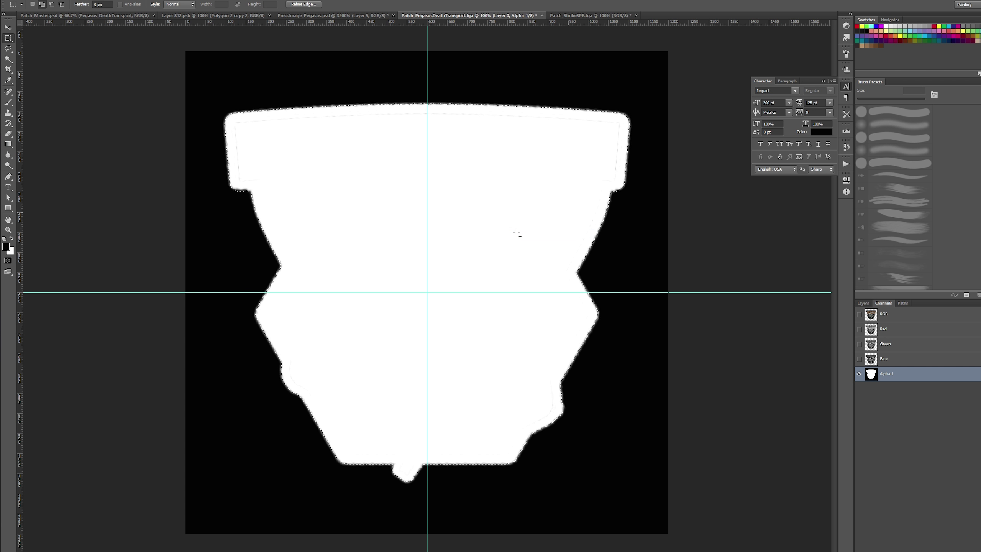
key("shift+F5")
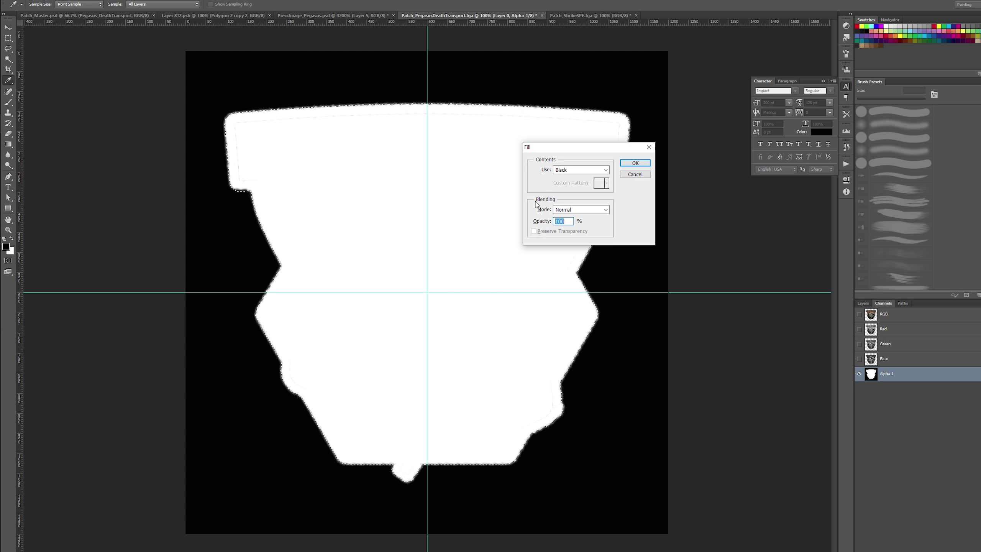
left_click(576, 172)
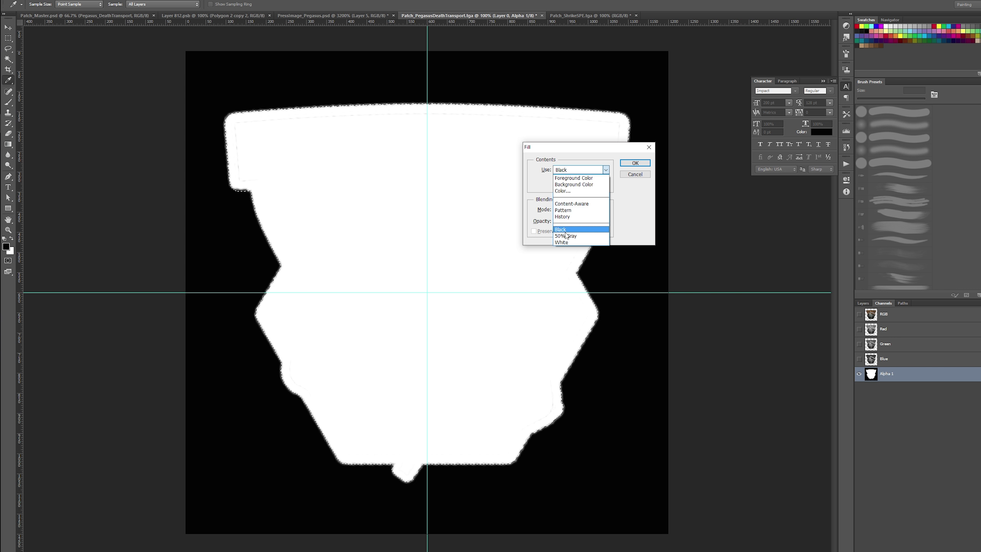
left_click(565, 242)
left_click(635, 166)
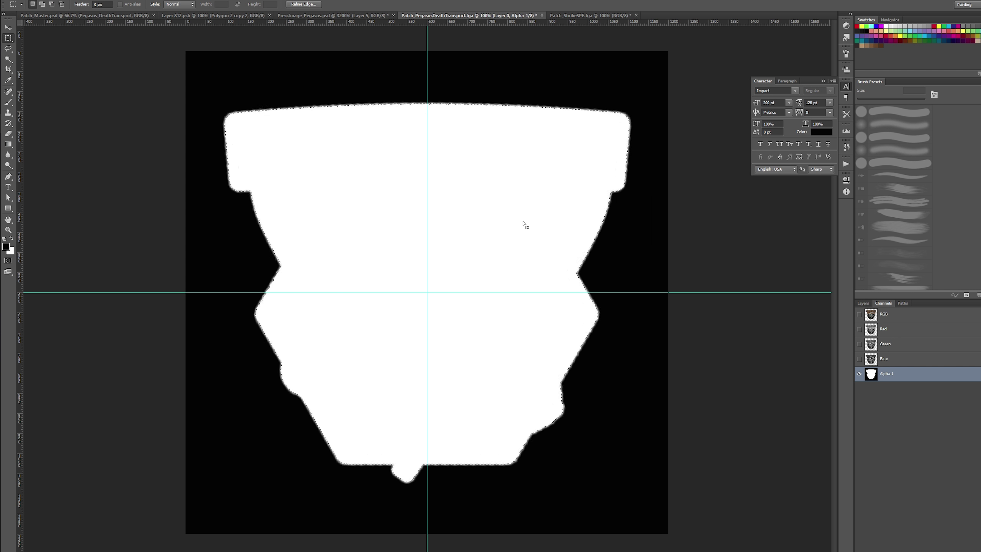
right_click(508, 224)
left_click(542, 229)
left_click(884, 315)
- Change the canvas width and height from 1200 to 1024 pixels each
left_click(863, 303)
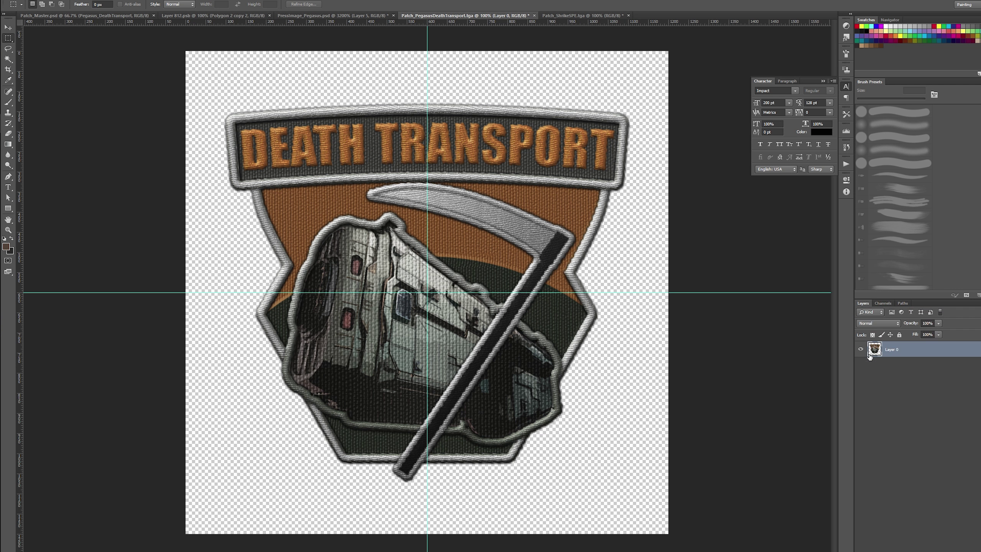
left_click(54, 1)
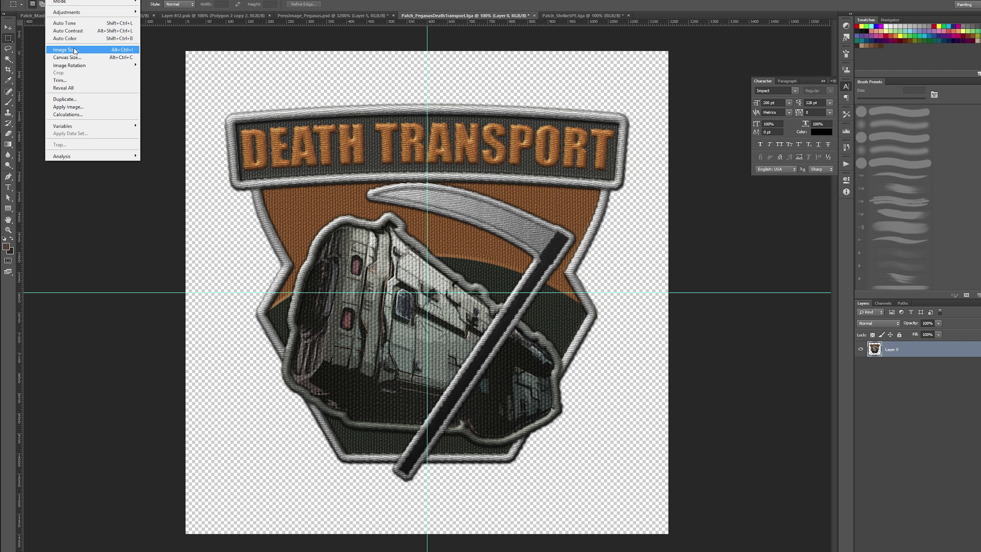
left_click(69, 58)
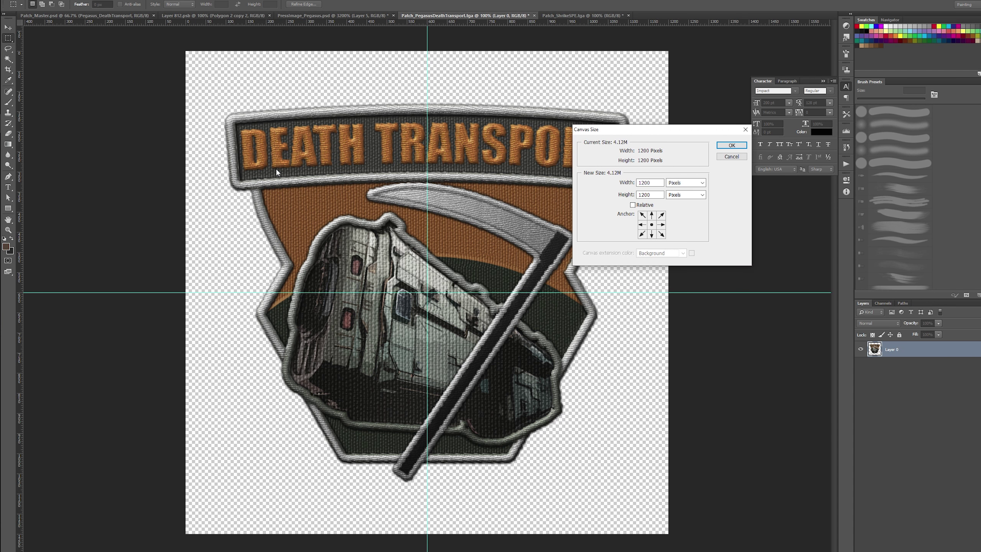
double_click(650, 182)
type("1024")
key("Tab")
key("Tab")
type("1024")
key("Return")
key("Return")
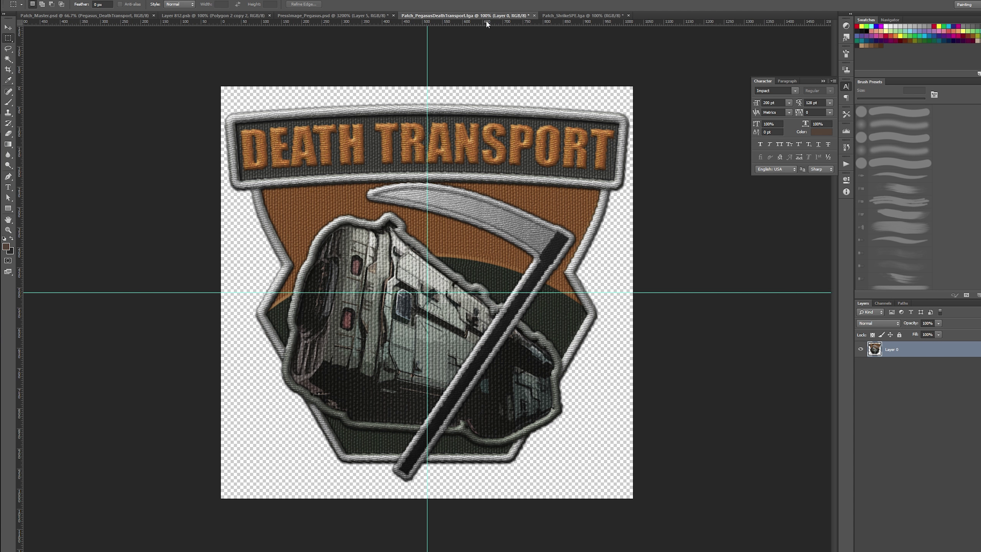
- Save as Targa over the existing Patch_PegasusDeathTransport.tga, accepting the replace and Targa options
key("ctrl+shift+s")
left_click(430, 288)
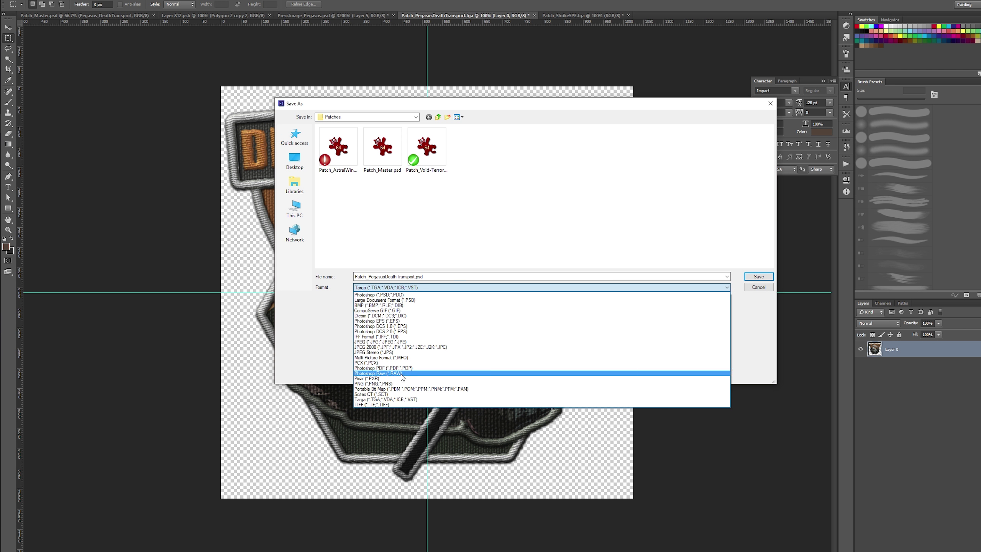
left_click(426, 402)
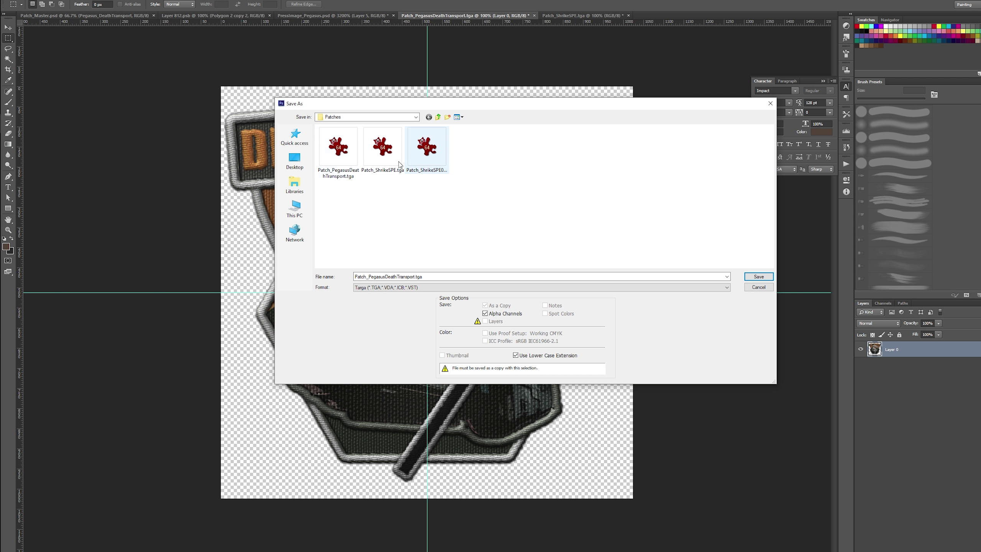
double_click(337, 163)
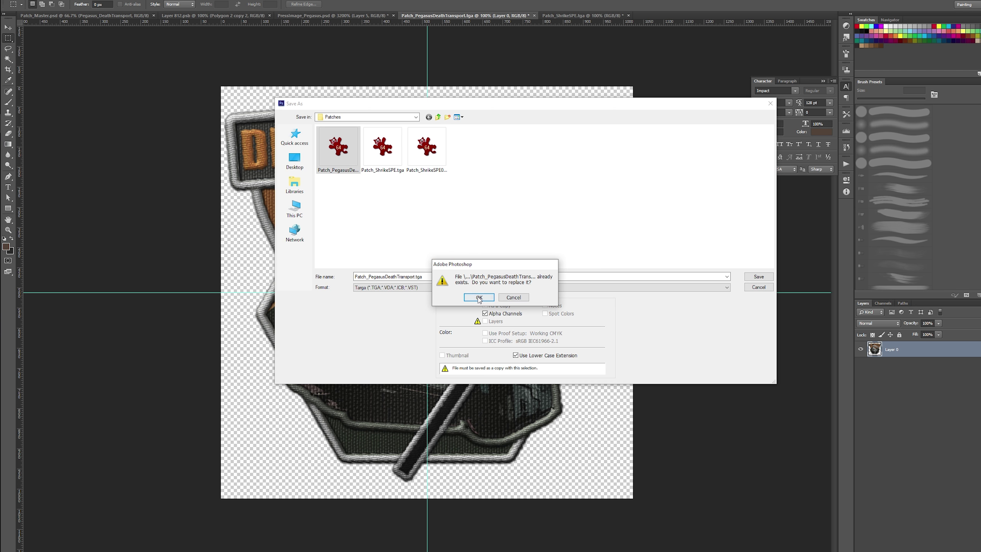
left_click(476, 298)
left_click(673, 208)
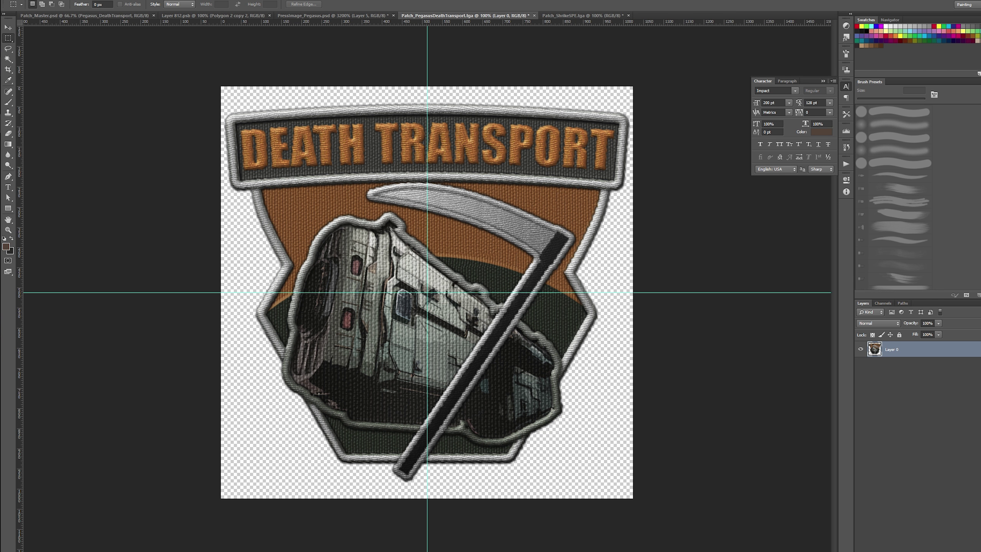
- Open Patch_PegasusDeathTransport.tga from the Patches folder in IrfanView
mouse_move(0, 59)
left_click(50, 86)
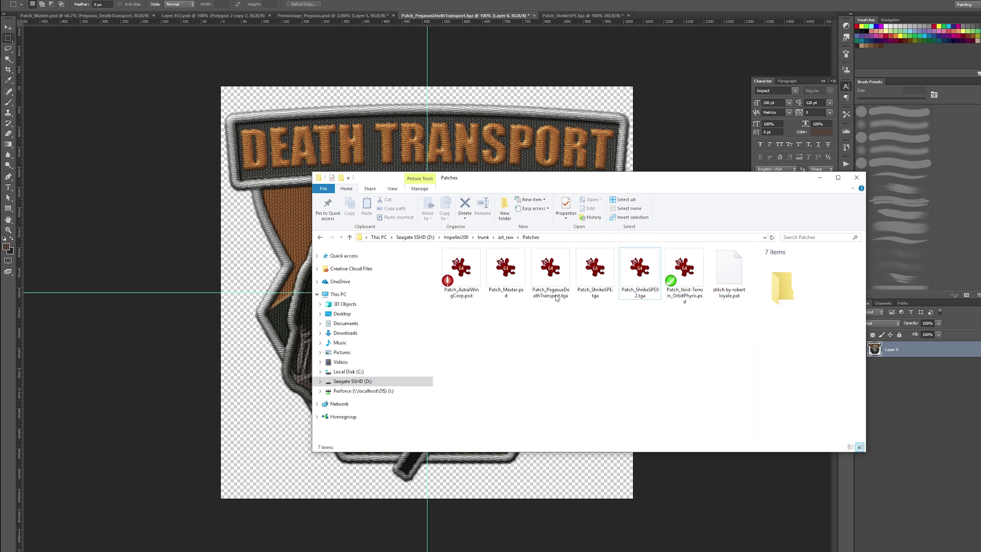
double_click(594, 267)
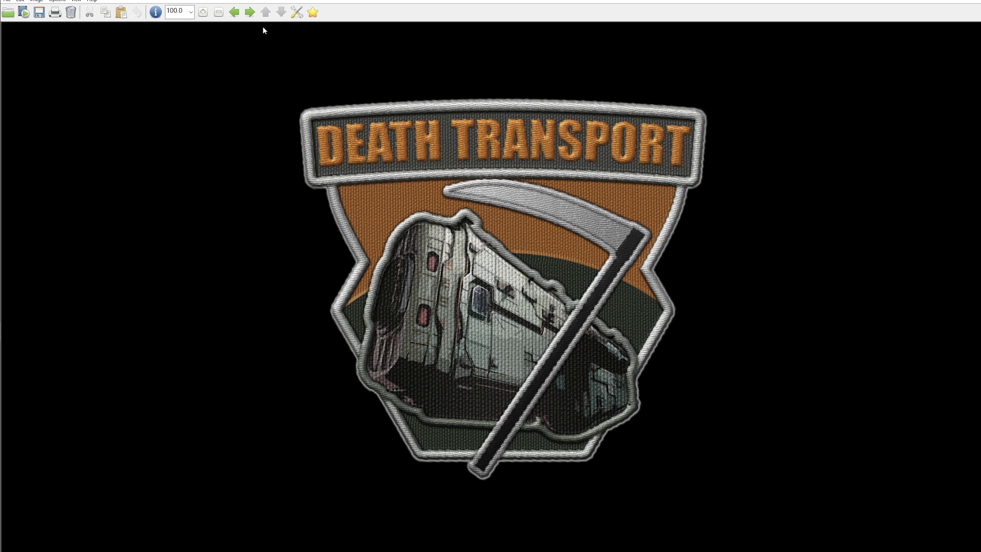
left_click(250, 11)
left_click(236, 12)
- Flip between the Death Transport and Scientia Potentia Est patches, ending on Death Transport
left_click(237, 14)
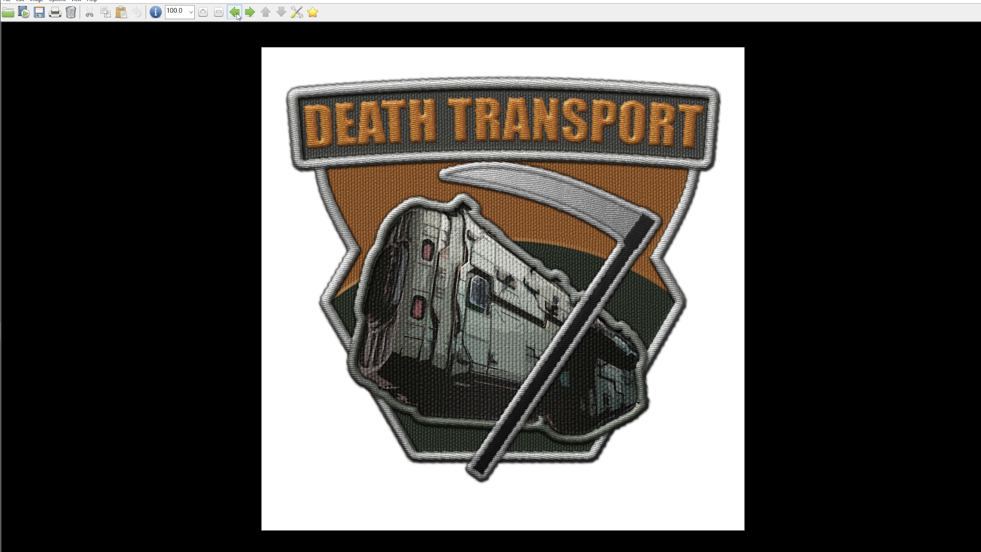
left_click(250, 13)
left_click(250, 13)
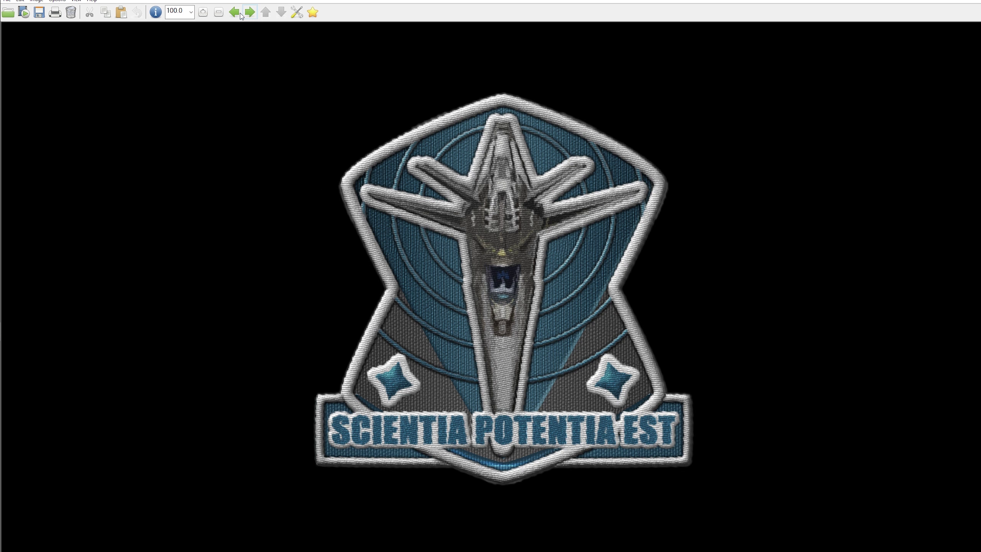
left_click(236, 13)
left_click(234, 13)
left_click(249, 14)
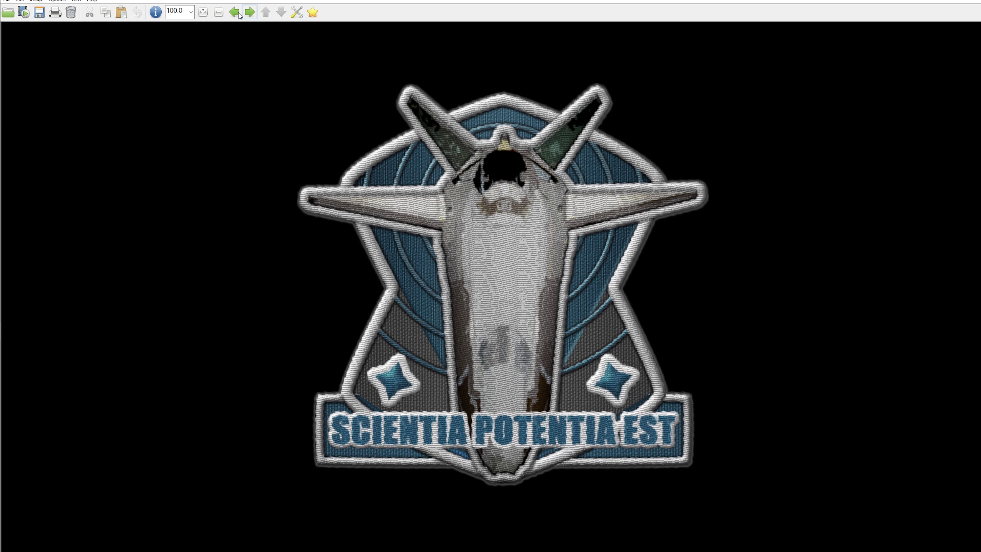
left_click(239, 13)
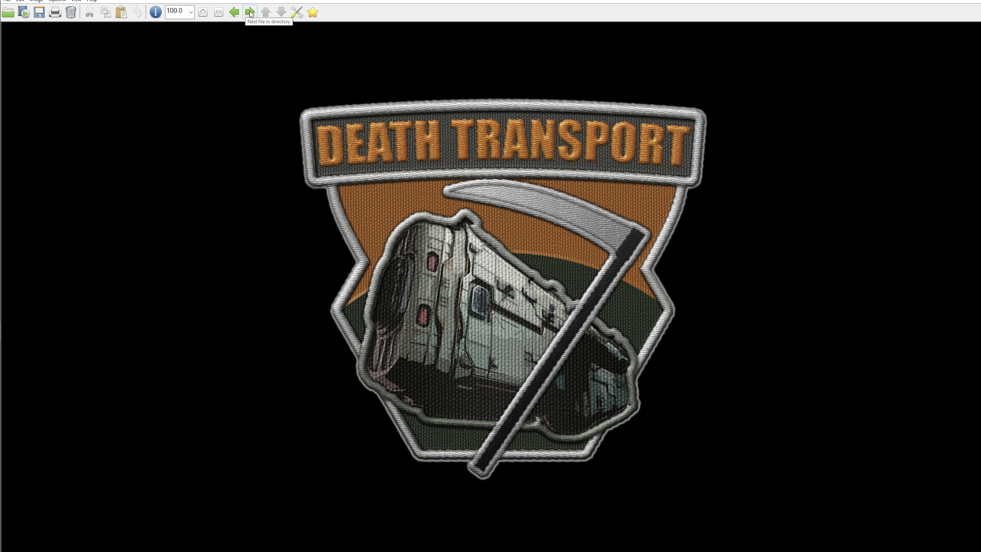
left_click(250, 13)
left_click(234, 13)
left_click(250, 13)
left_click(235, 13)
left_click(251, 13)
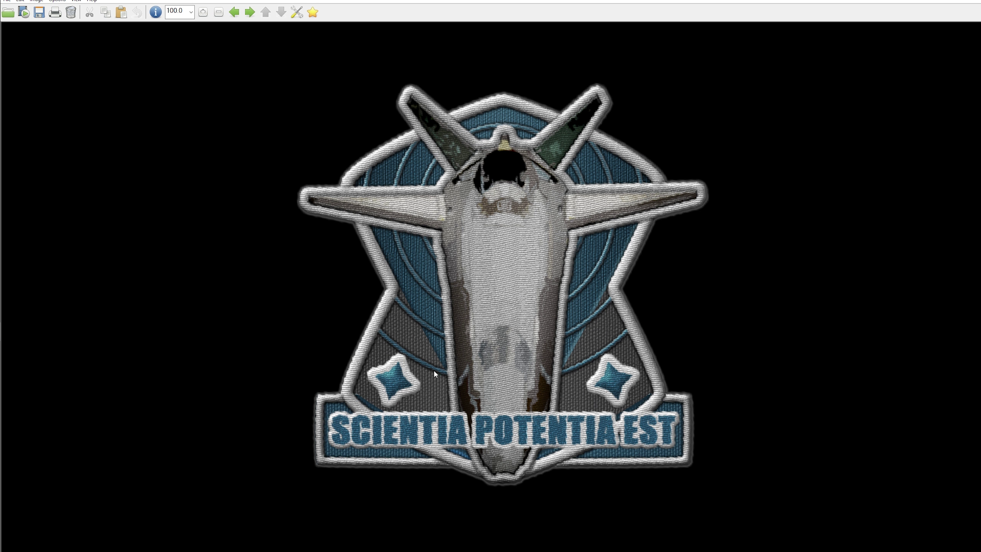
left_click(236, 13)
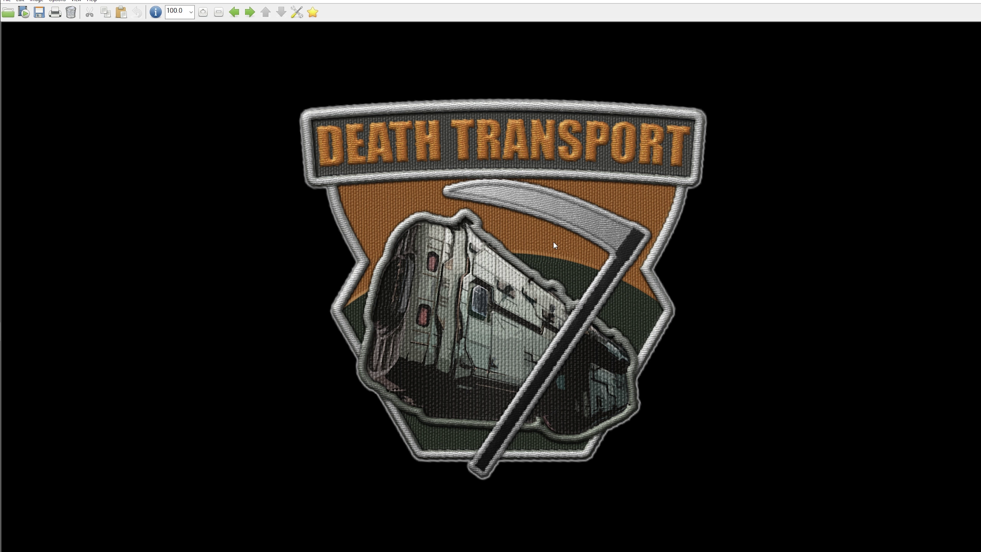
left_click(251, 13)
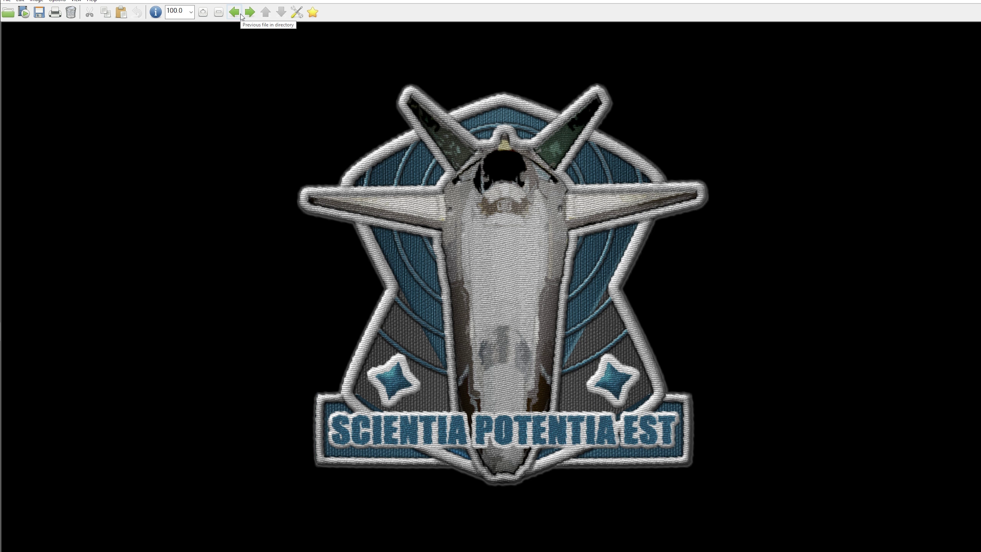
left_click(249, 13)
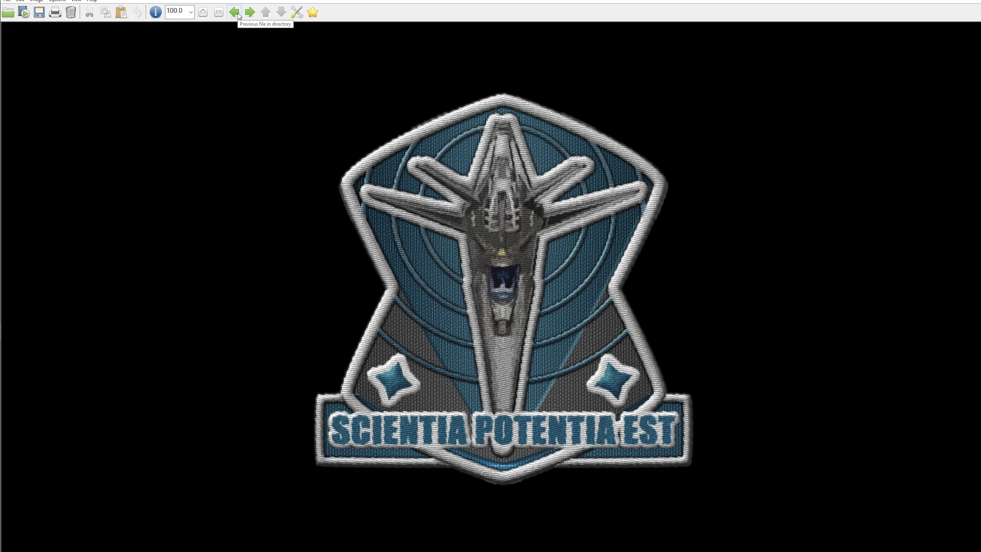
left_click(238, 14)
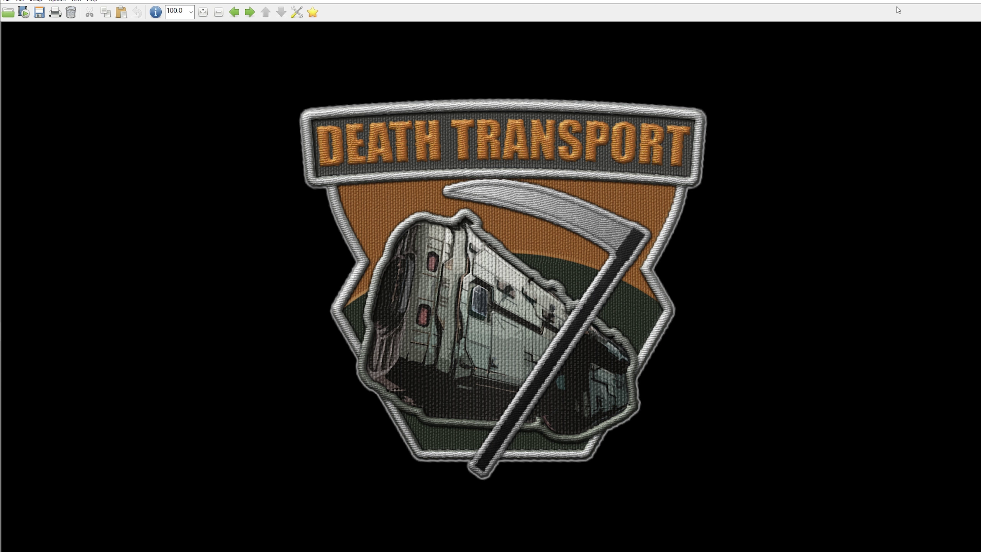
- Close IrfanView, minimize the Patches folder, and switch through document tabs to Patch_Master.psd
key("Escape")
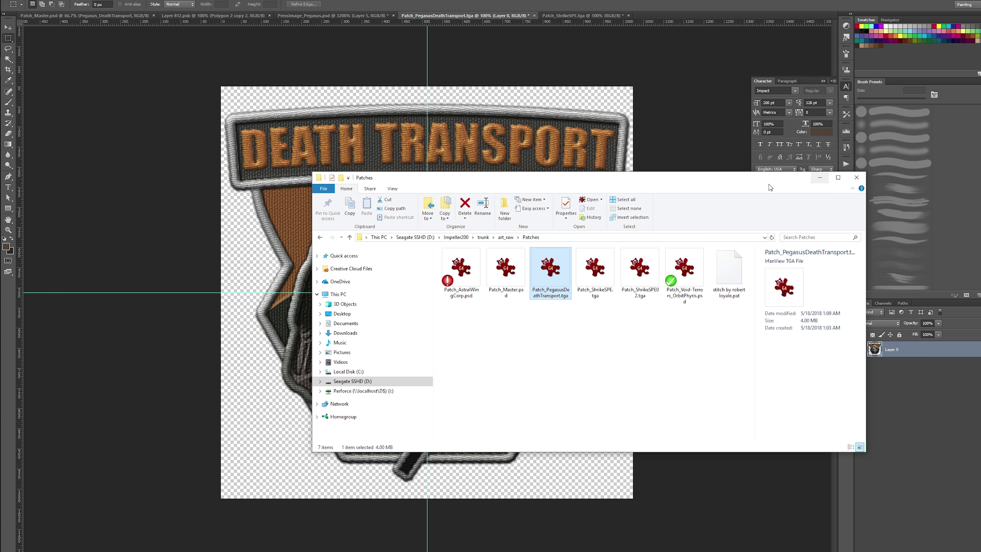
left_click(820, 178)
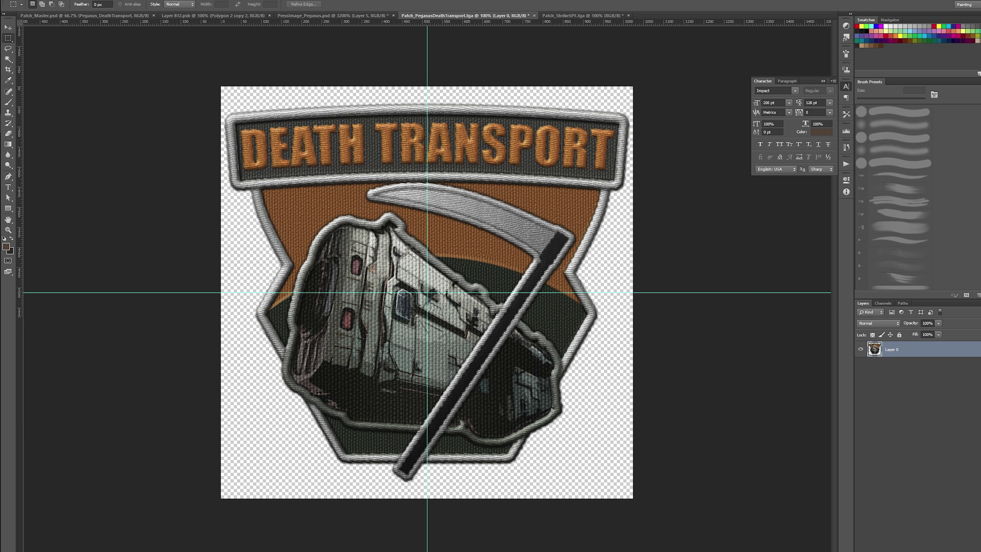
left_click(312, 15)
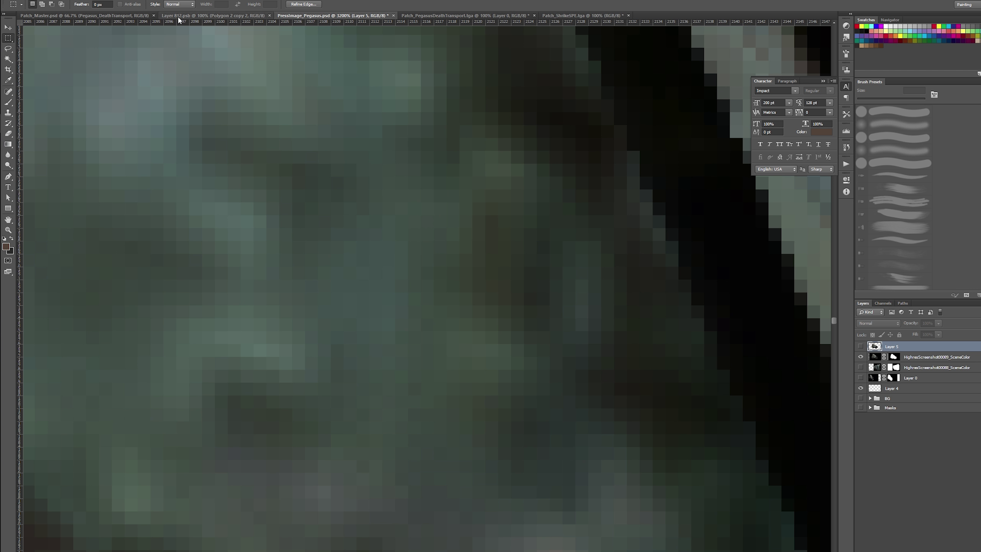
left_click(174, 15)
scroll(358, 224, "down", 2)
scroll(358, 224, "up", 1)
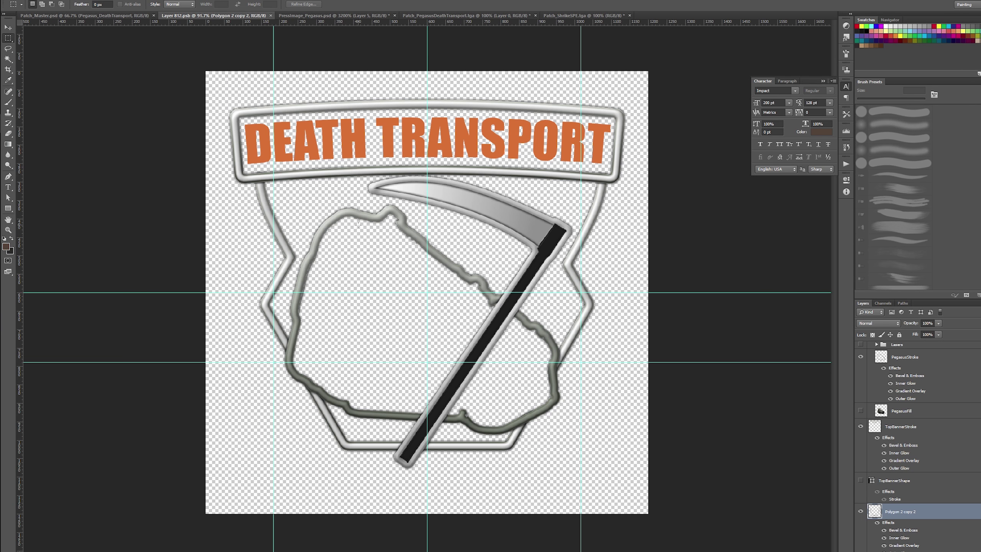
scroll(358, 224, "up", 1)
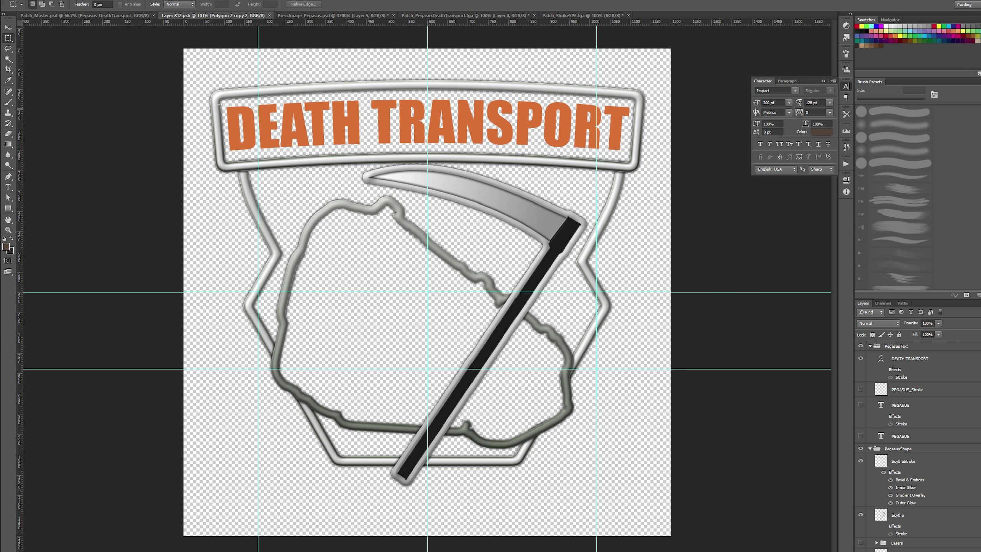
left_click(115, 15)
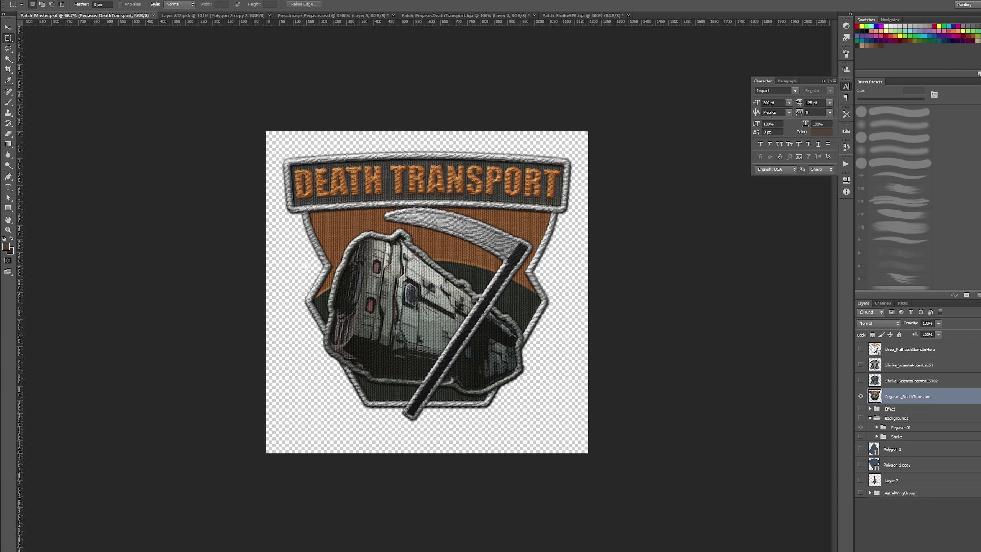